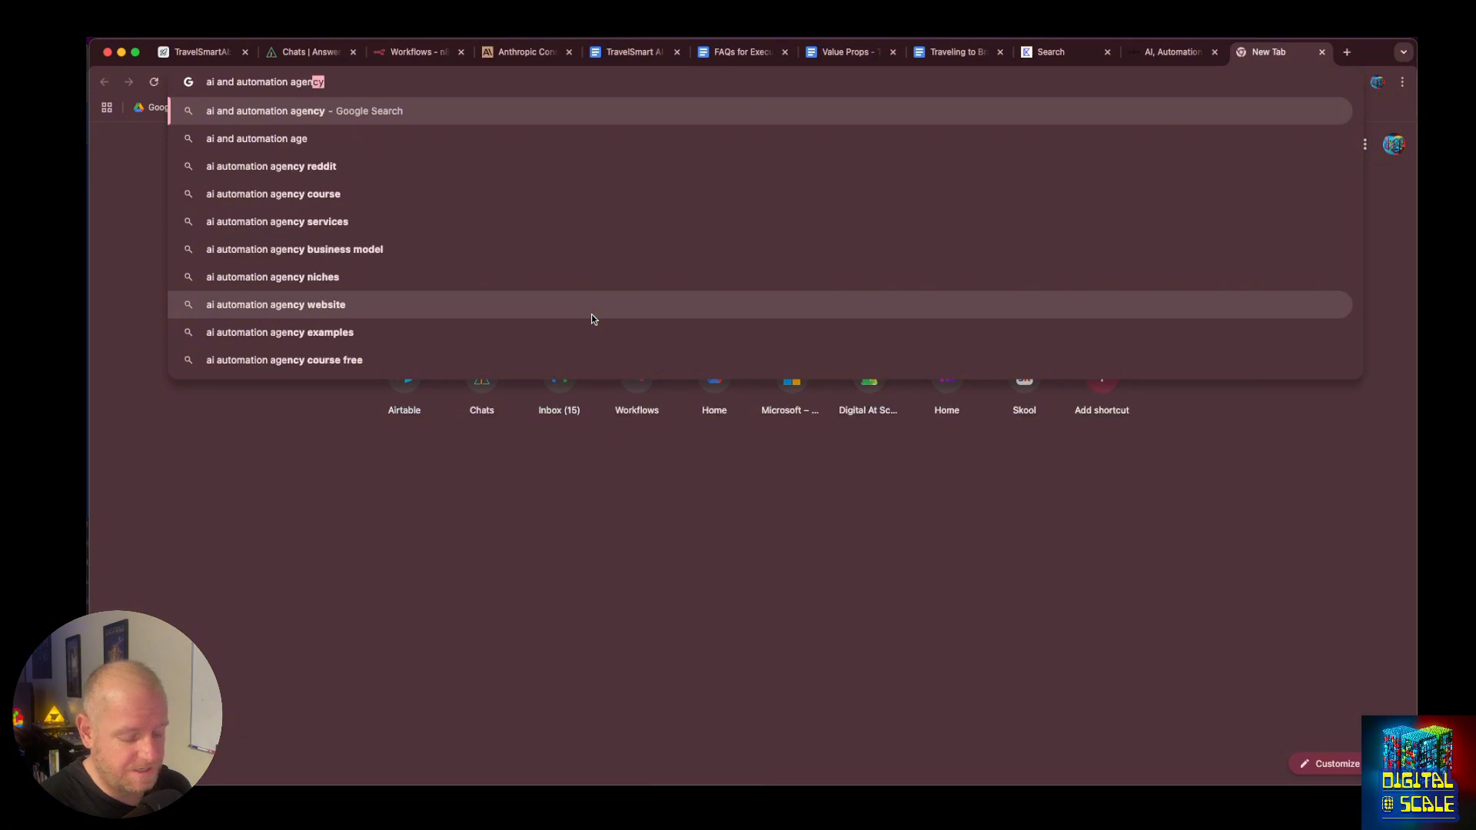
Search Google for "ai and automation agencies" and look through the results.
{"action": "key", "text": "Return"}
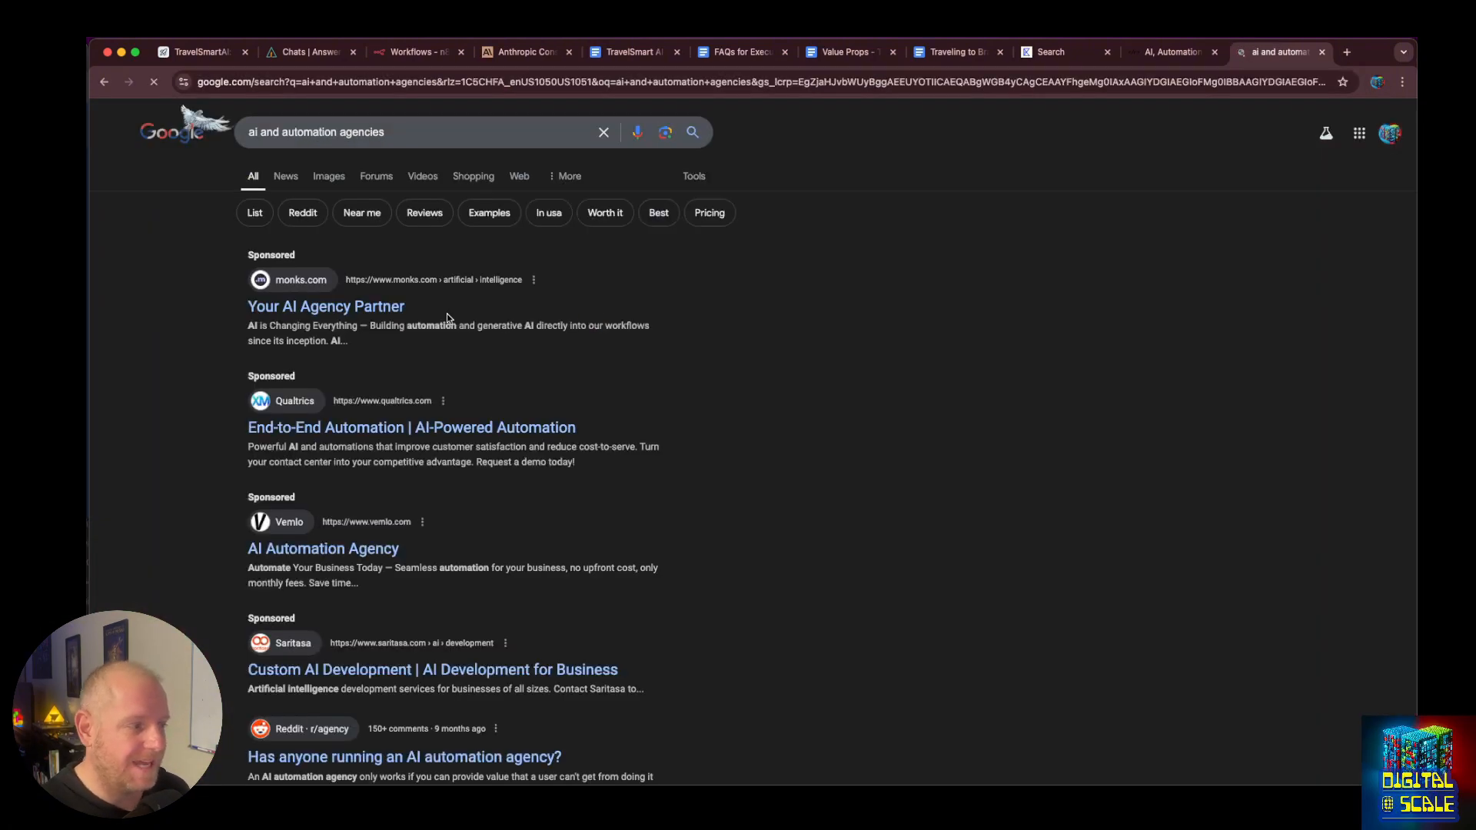
{"action": "scroll", "coordinate": [447, 315], "scroll_direction": "down", "scroll_amount": 2}
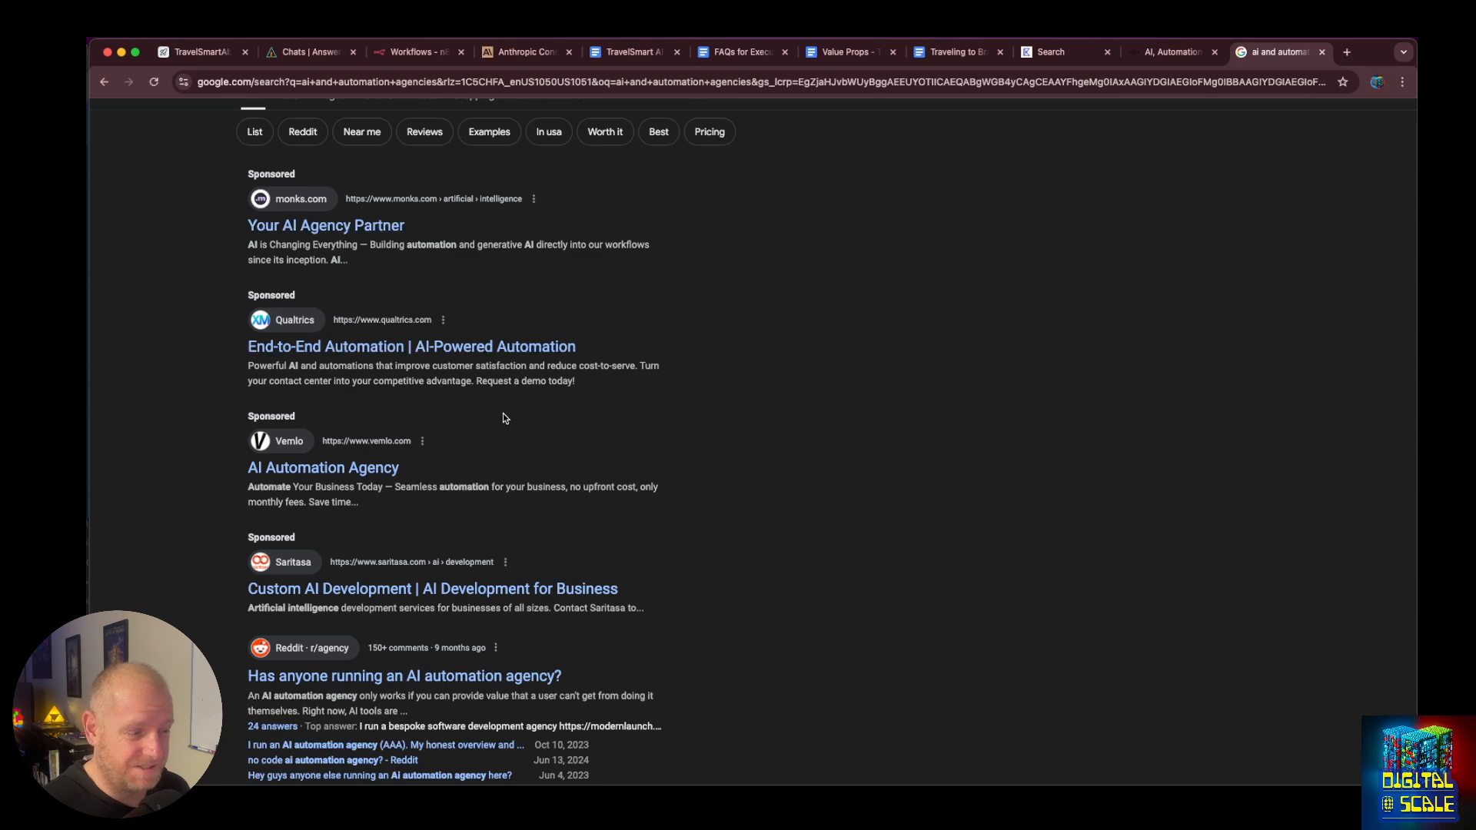
{"action": "scroll", "coordinate": [502, 418], "scroll_direction": "down", "scroll_amount": 6}
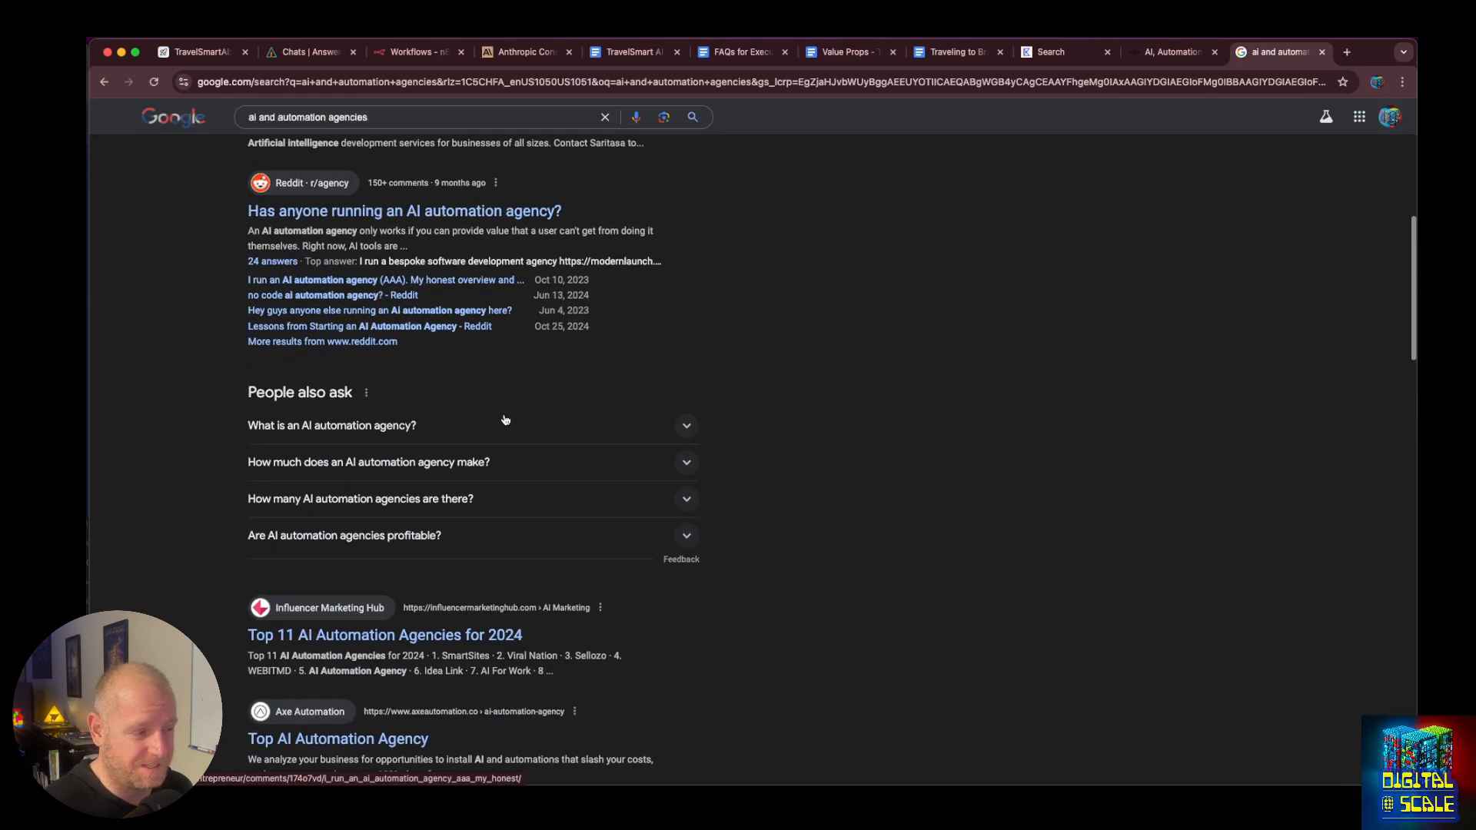
Replace the Google query with "lastrev competitors" and run the search.
{"action": "scroll", "coordinate": [505, 419], "scroll_direction": "up", "scroll_amount": 7}
{"action": "left_click", "coordinate": [399, 131]}
{"action": "key", "text": "super+a"}
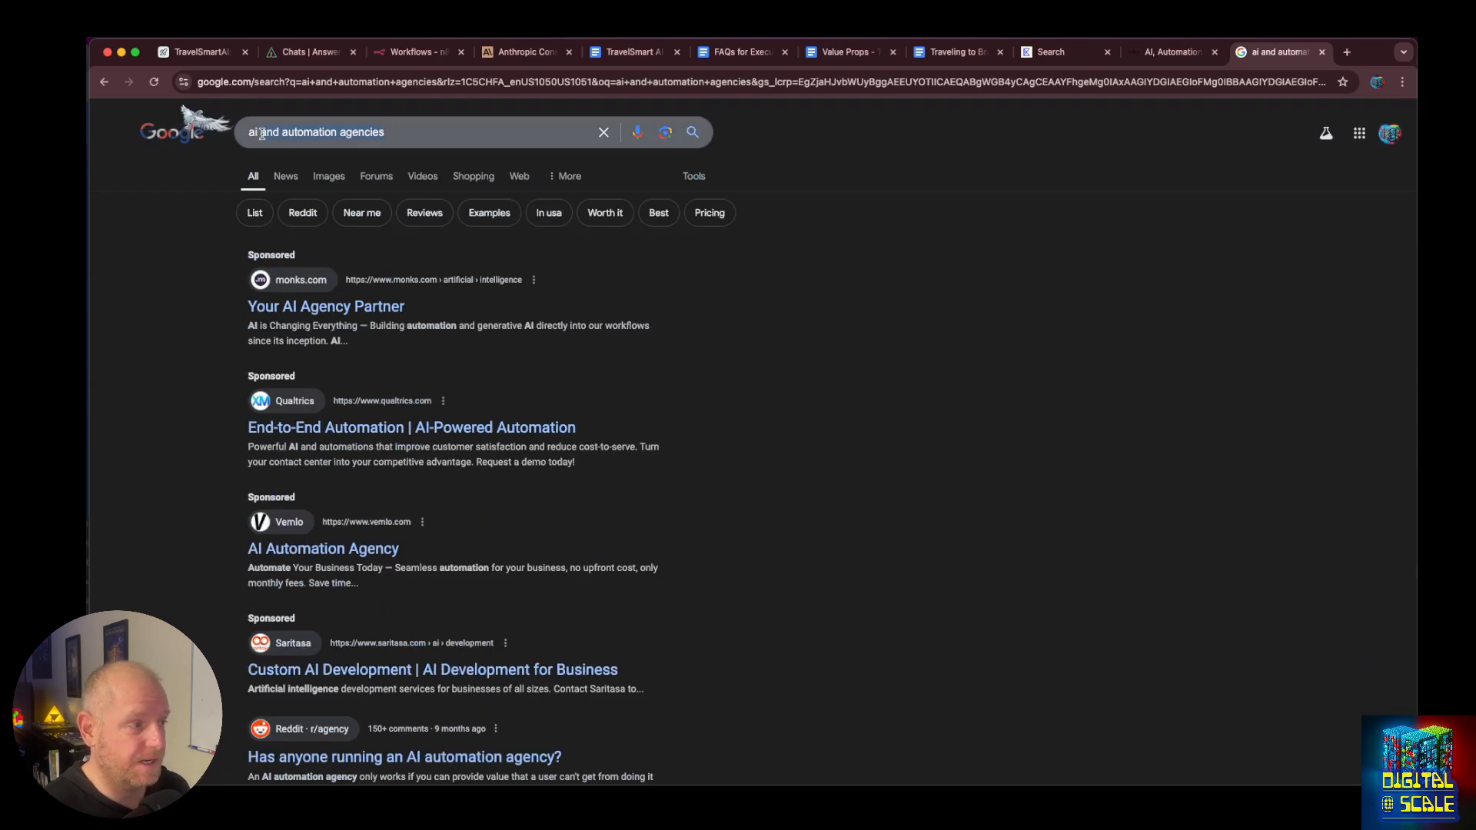
{"action": "type", "text": "last"}
{"action": "type", "text": "rev competito"}
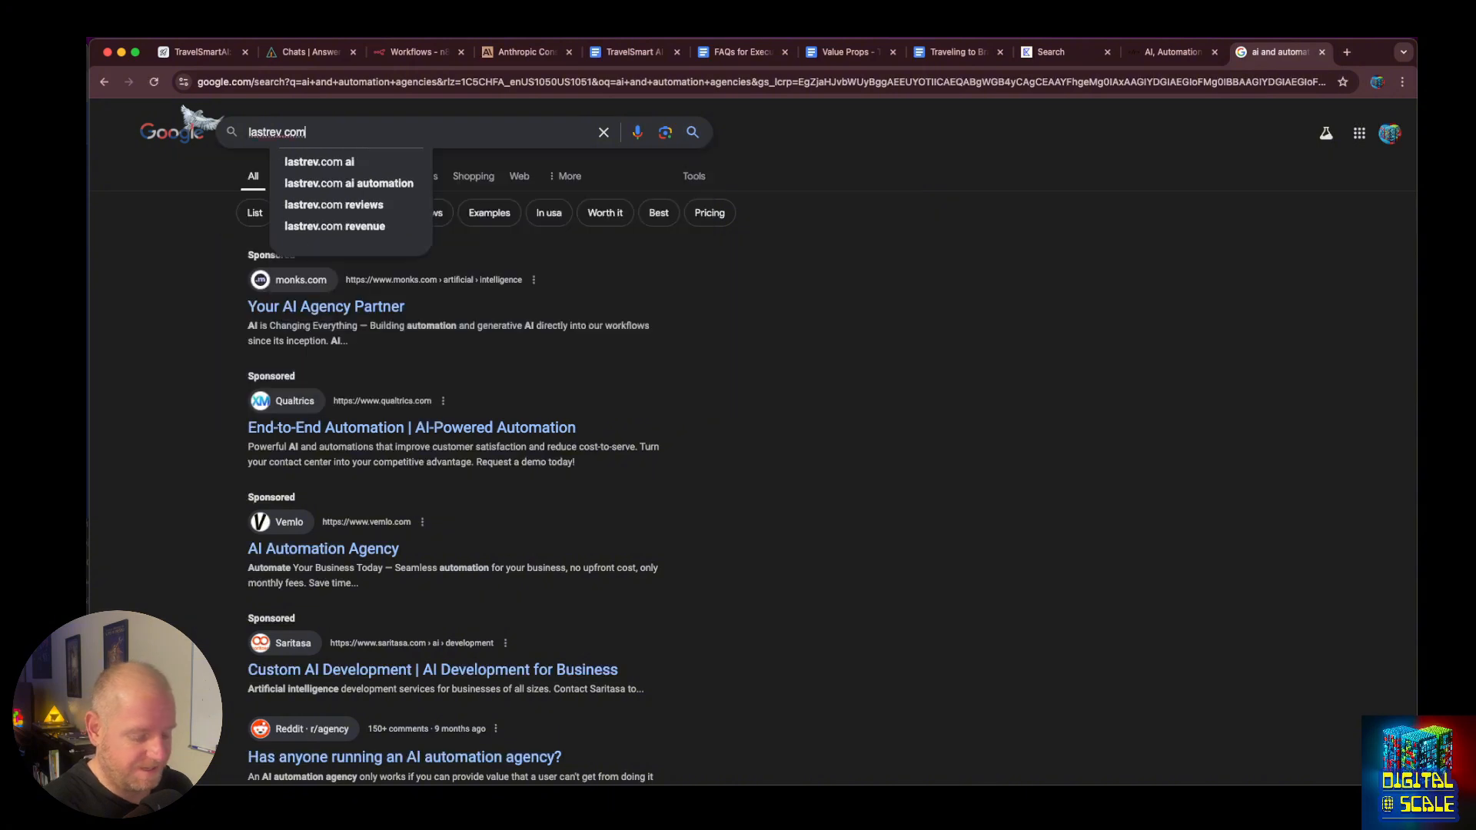
{"action": "type", "text": "rs"}
{"action": "key", "text": "Return"}
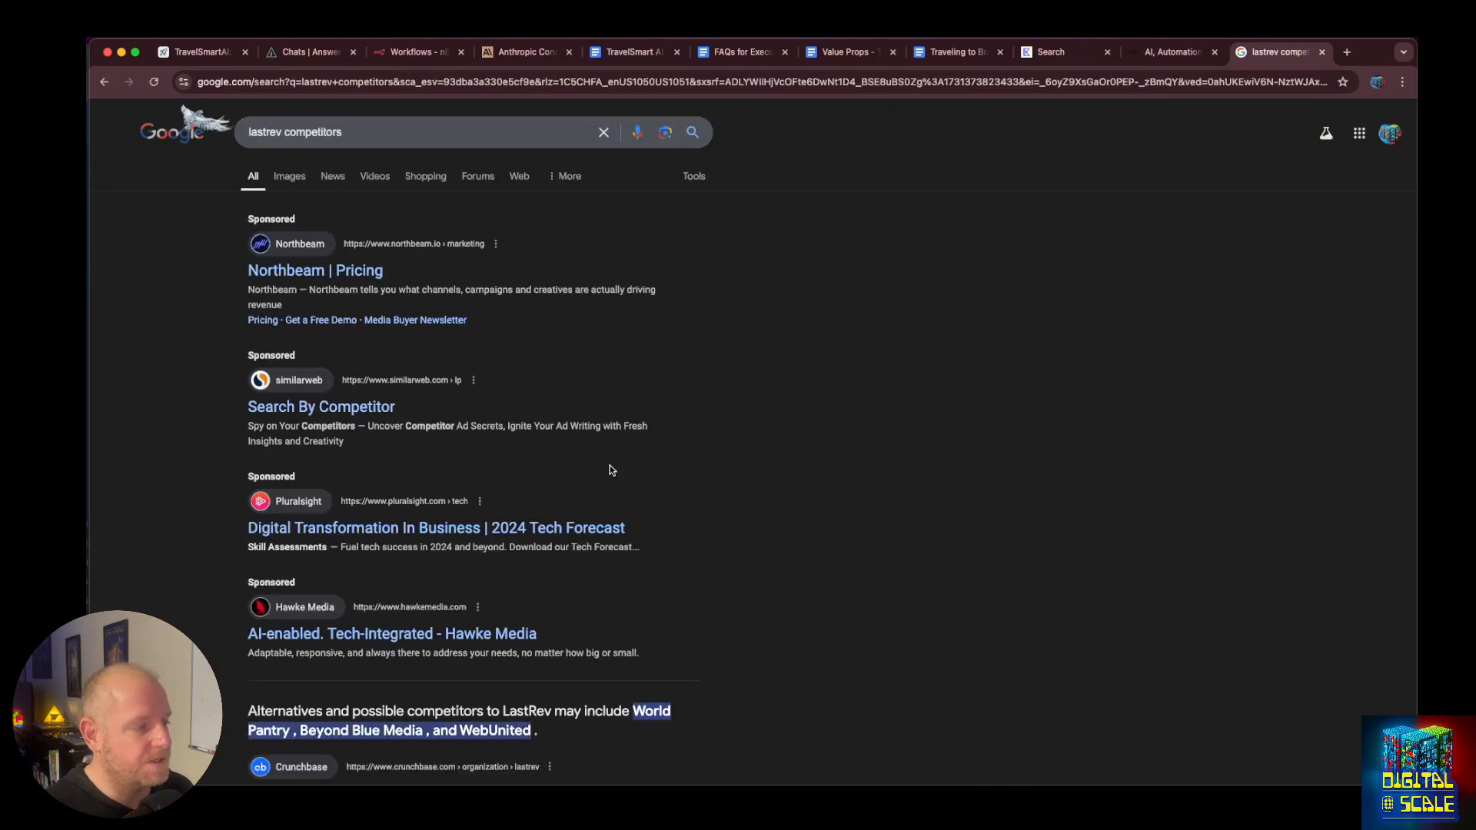
Open the Tracxn result on LastRev's competitors, review its top 10 ranking, and return to the search results.
{"action": "scroll", "coordinate": [706, 515], "scroll_direction": "down", "scroll_amount": 2}
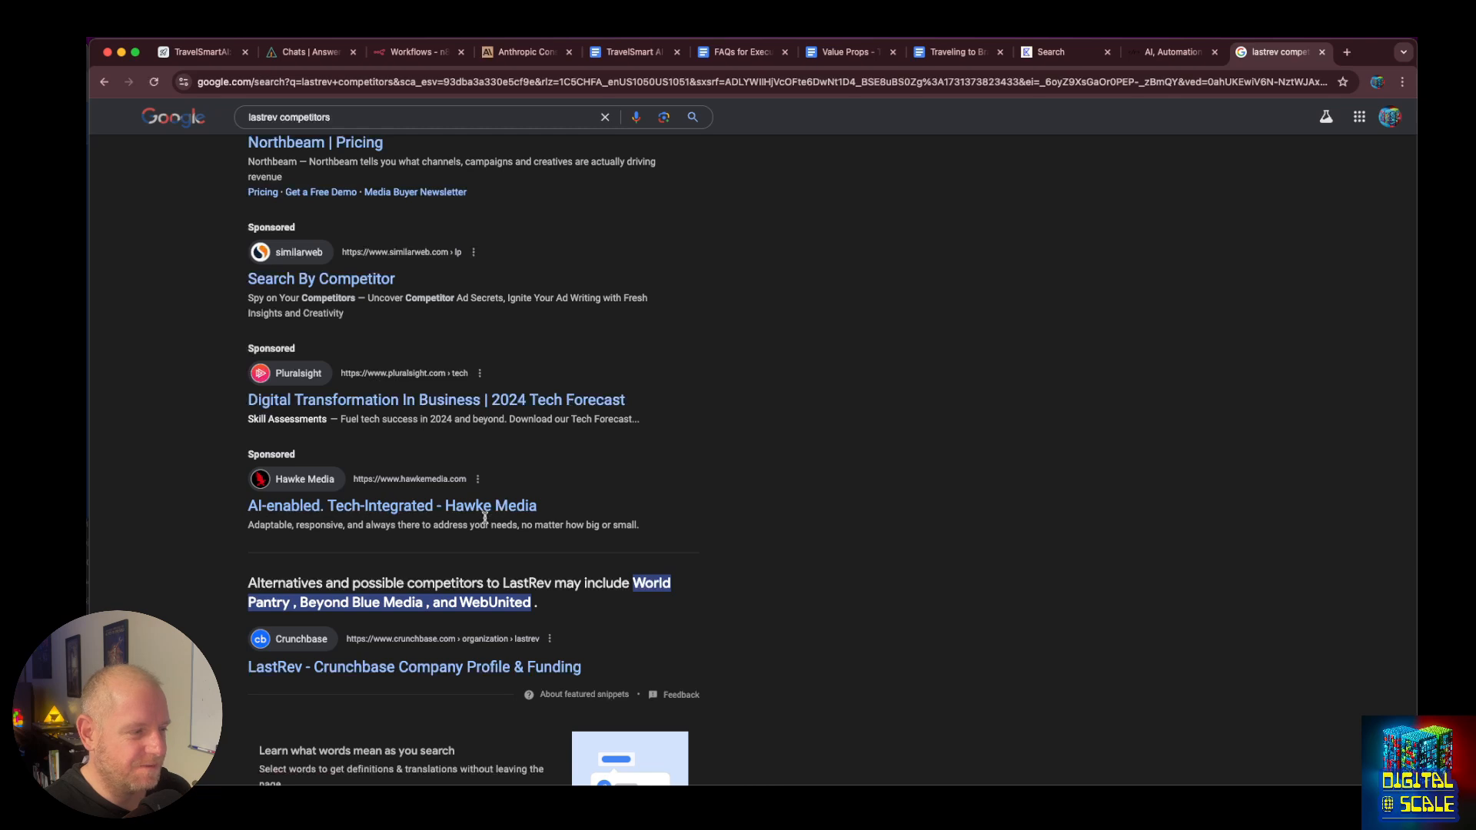
{"action": "scroll", "coordinate": [485, 514], "scroll_direction": "down", "scroll_amount": 5}
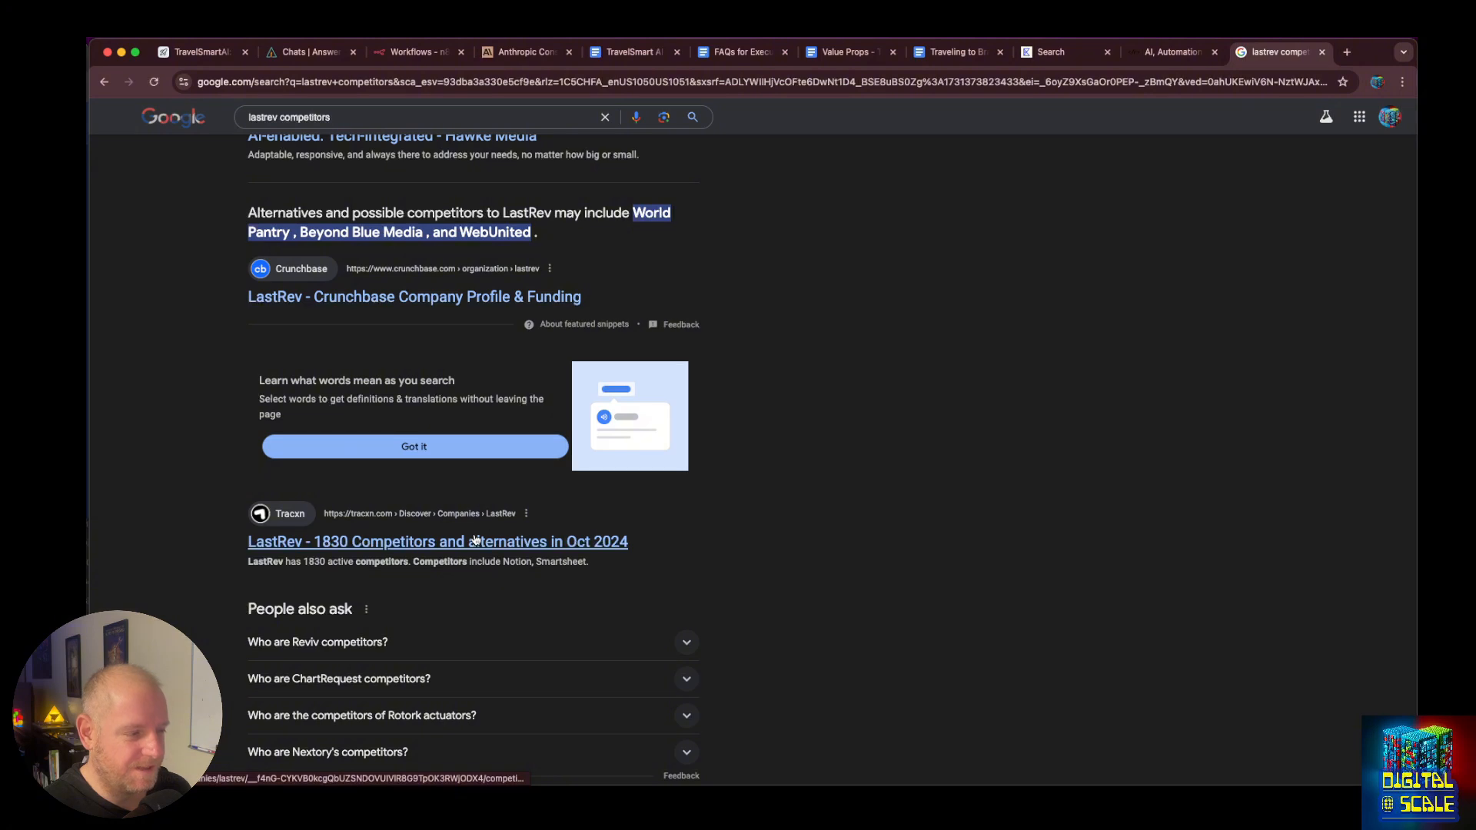
{"action": "left_click", "coordinate": [475, 540]}
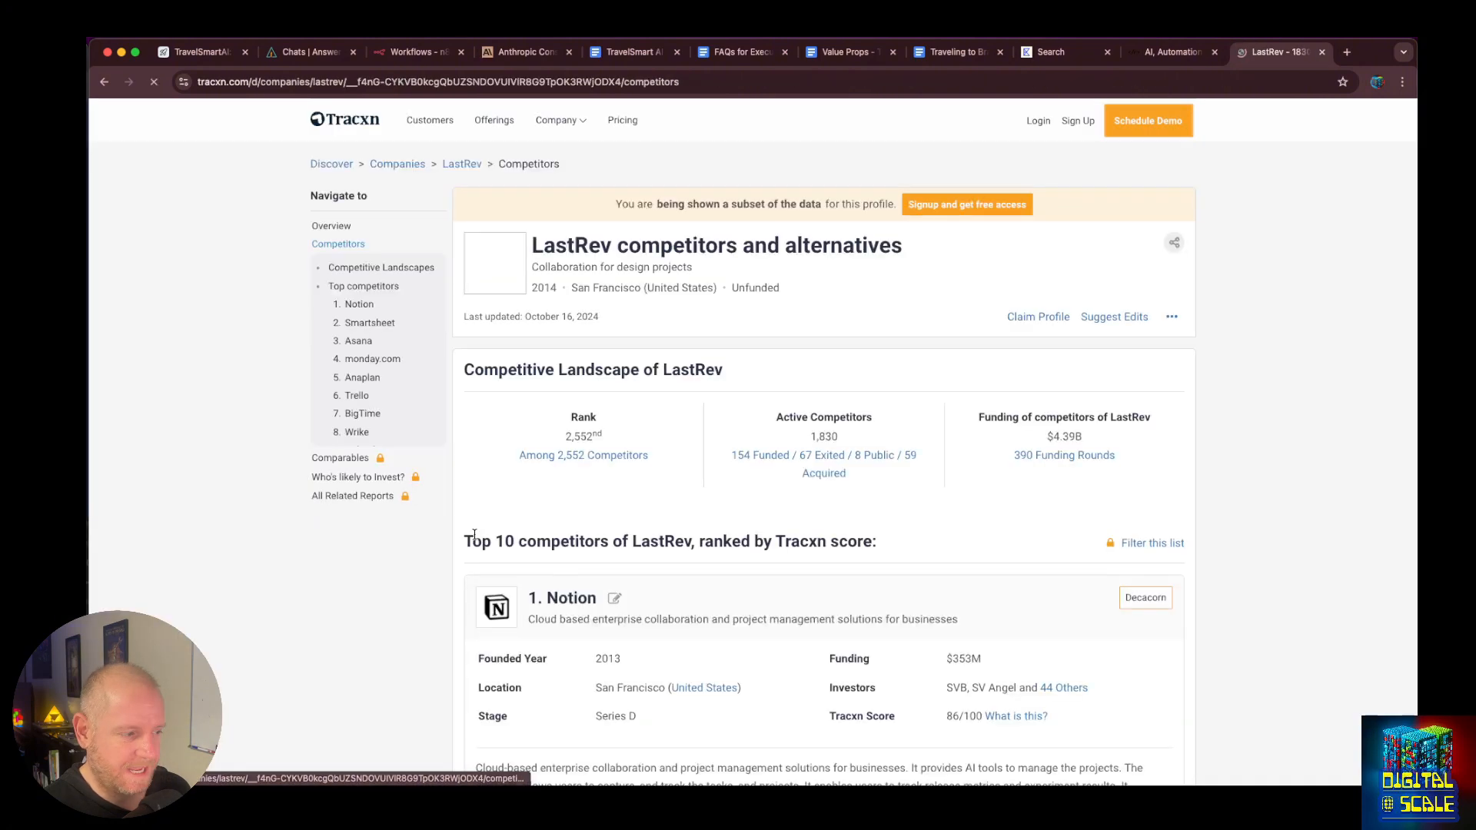
{"action": "scroll", "coordinate": [688, 494], "scroll_direction": "down", "scroll_amount": 2}
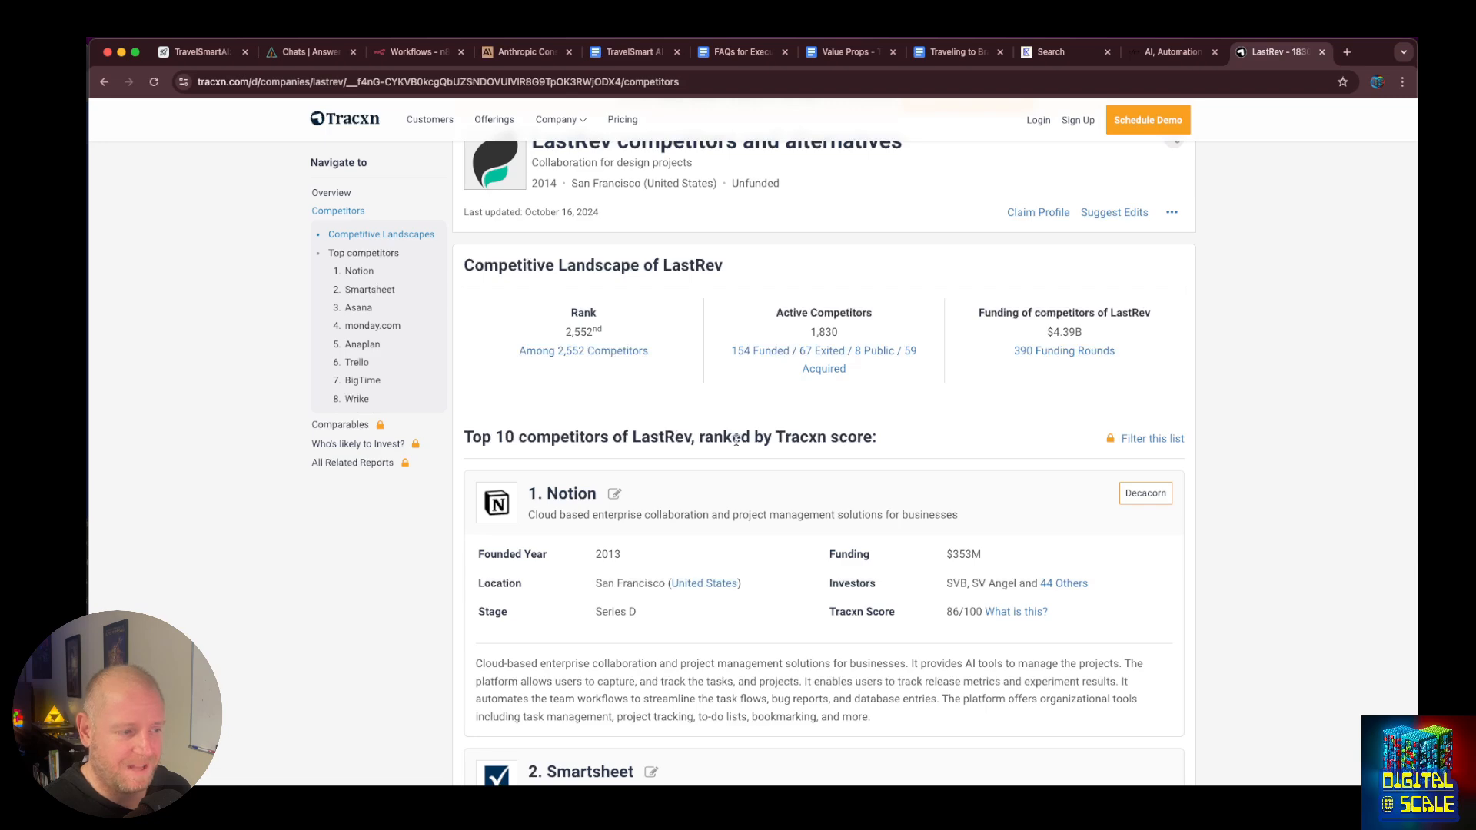
{"action": "scroll", "coordinate": [626, 521], "scroll_direction": "down", "scroll_amount": 1}
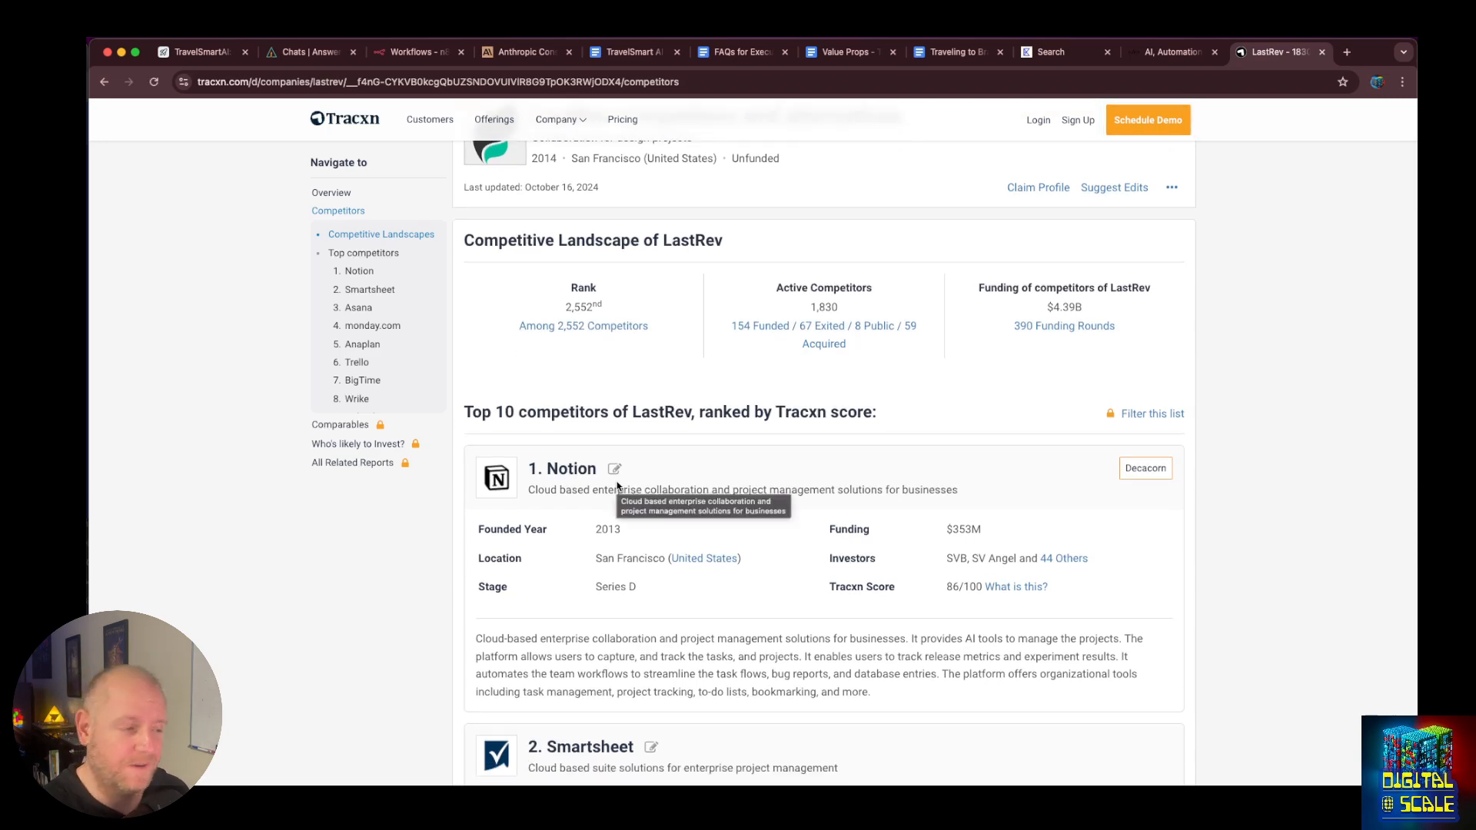
{"action": "scroll", "coordinate": [615, 484], "scroll_direction": "down", "scroll_amount": 7}
{"action": "scroll", "coordinate": [615, 461], "scroll_direction": "up", "scroll_amount": 4}
{"action": "scroll", "coordinate": [615, 461], "scroll_direction": "up", "scroll_amount": 5}
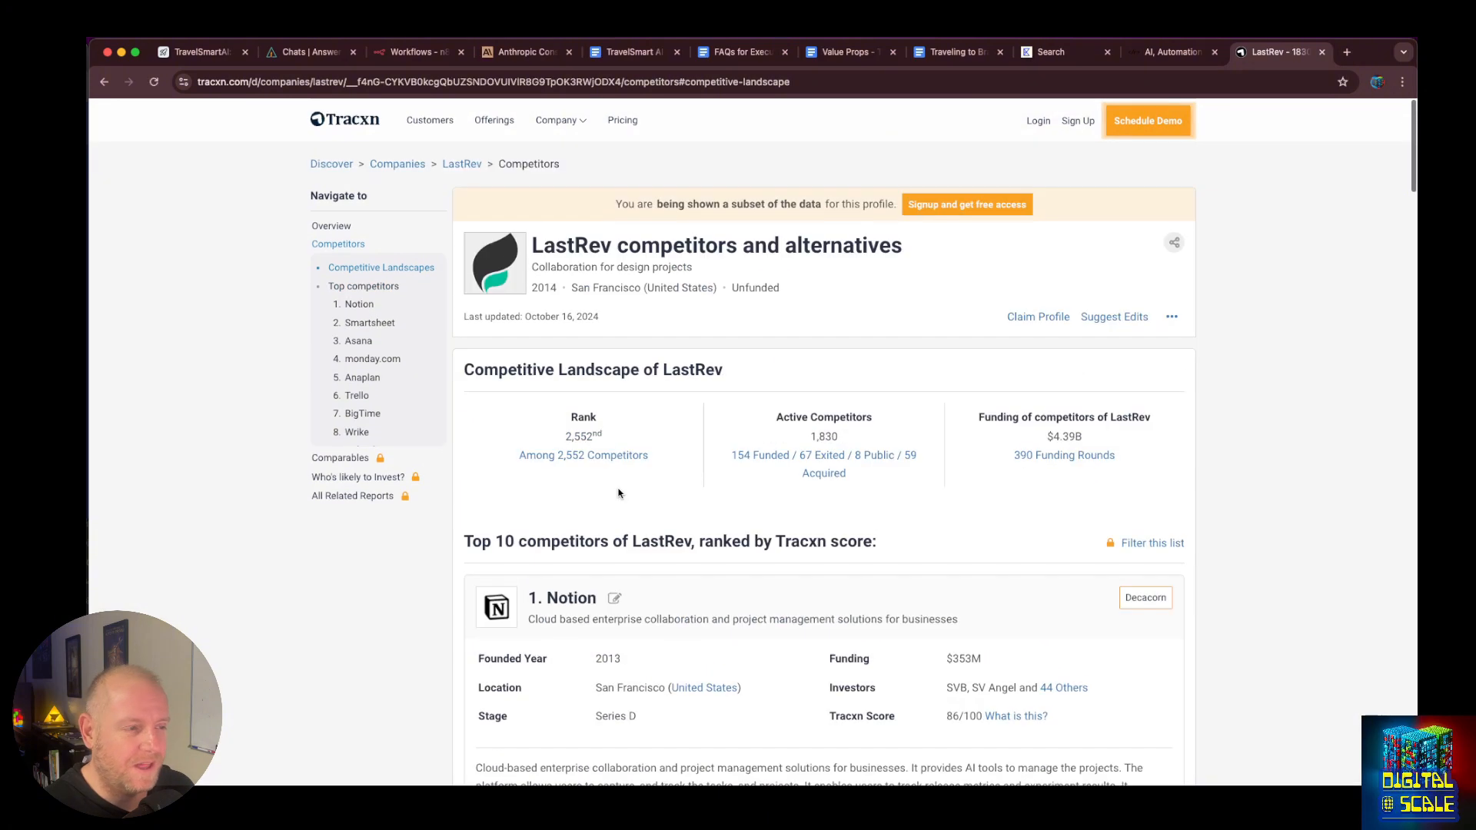
{"action": "left_click", "coordinate": [104, 81]}
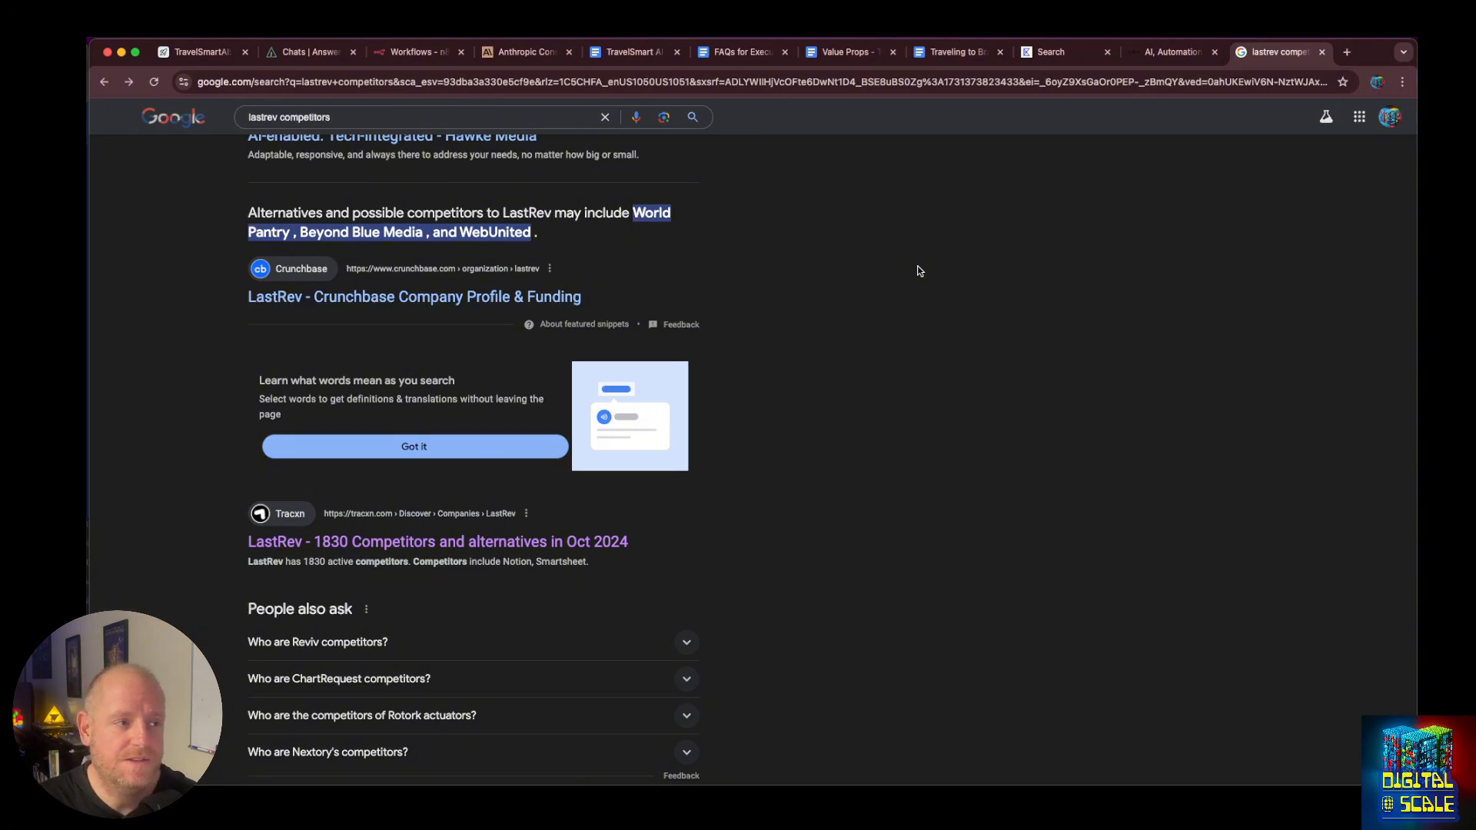
Open the Find similar links reference in the Exa API docs, and open the Exa homepage in a separate tab.
{"action": "left_click", "coordinate": [1026, 53]}
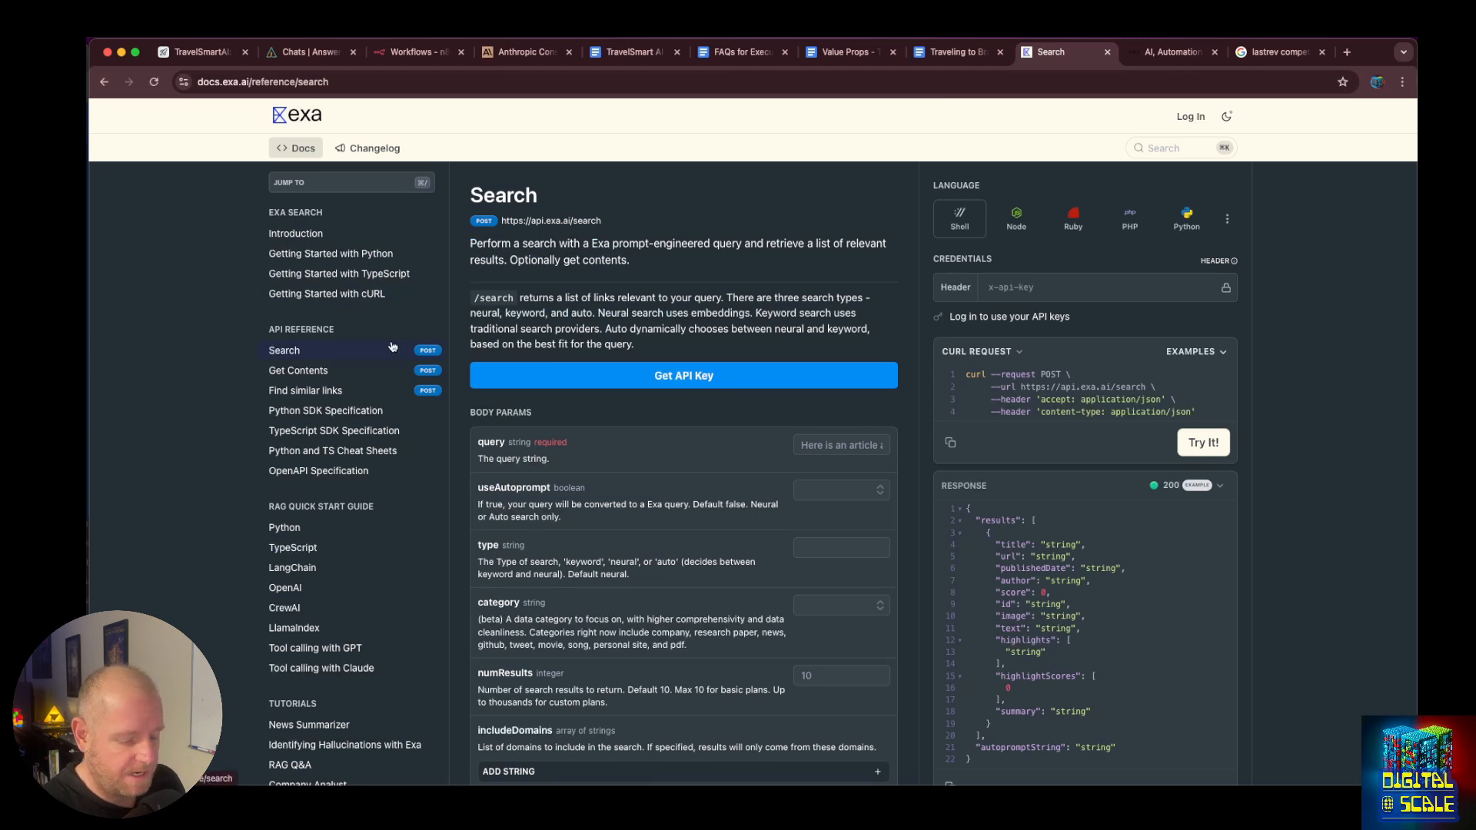
{"action": "left_click", "coordinate": [285, 397]}
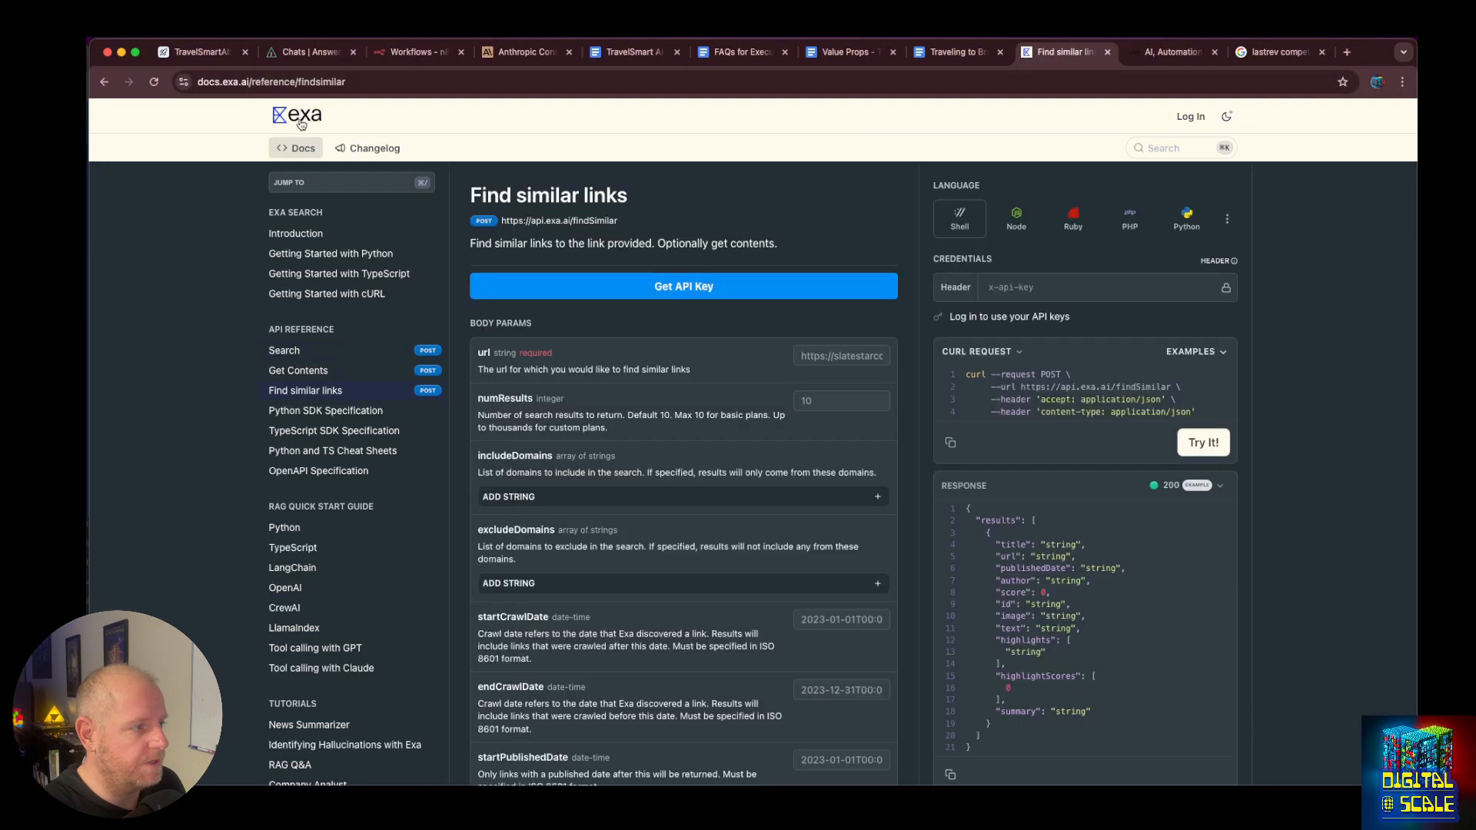
{"action": "right_click", "coordinate": [301, 119]}
{"action": "left_click", "coordinate": [316, 126]}
{"action": "left_click", "coordinate": [1068, 43]}
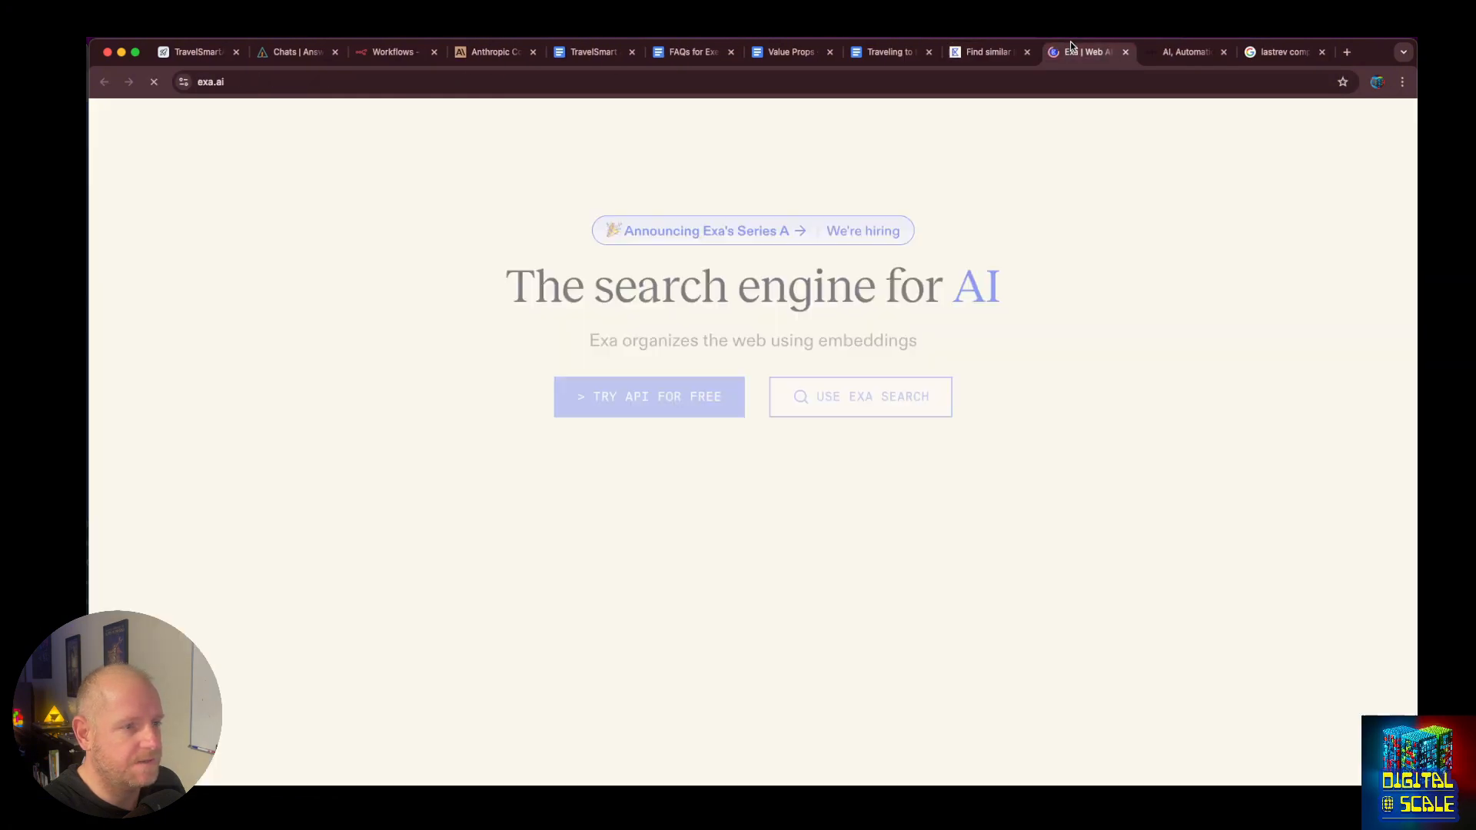
Return to the Find similar links reference and read through its body parameters.
{"action": "left_click", "coordinate": [987, 51]}
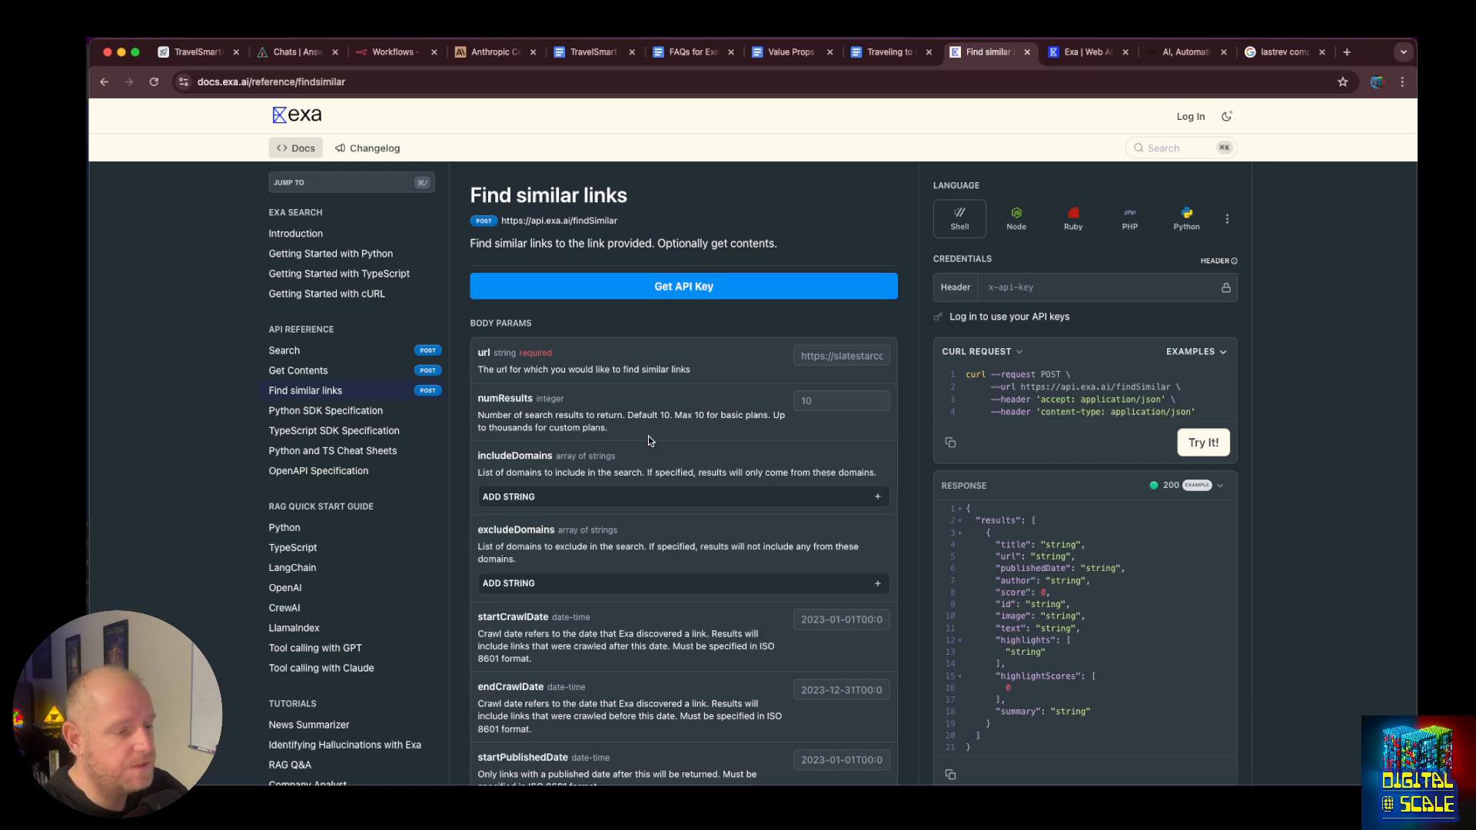
{"action": "scroll", "coordinate": [648, 442], "scroll_direction": "down", "scroll_amount": 1}
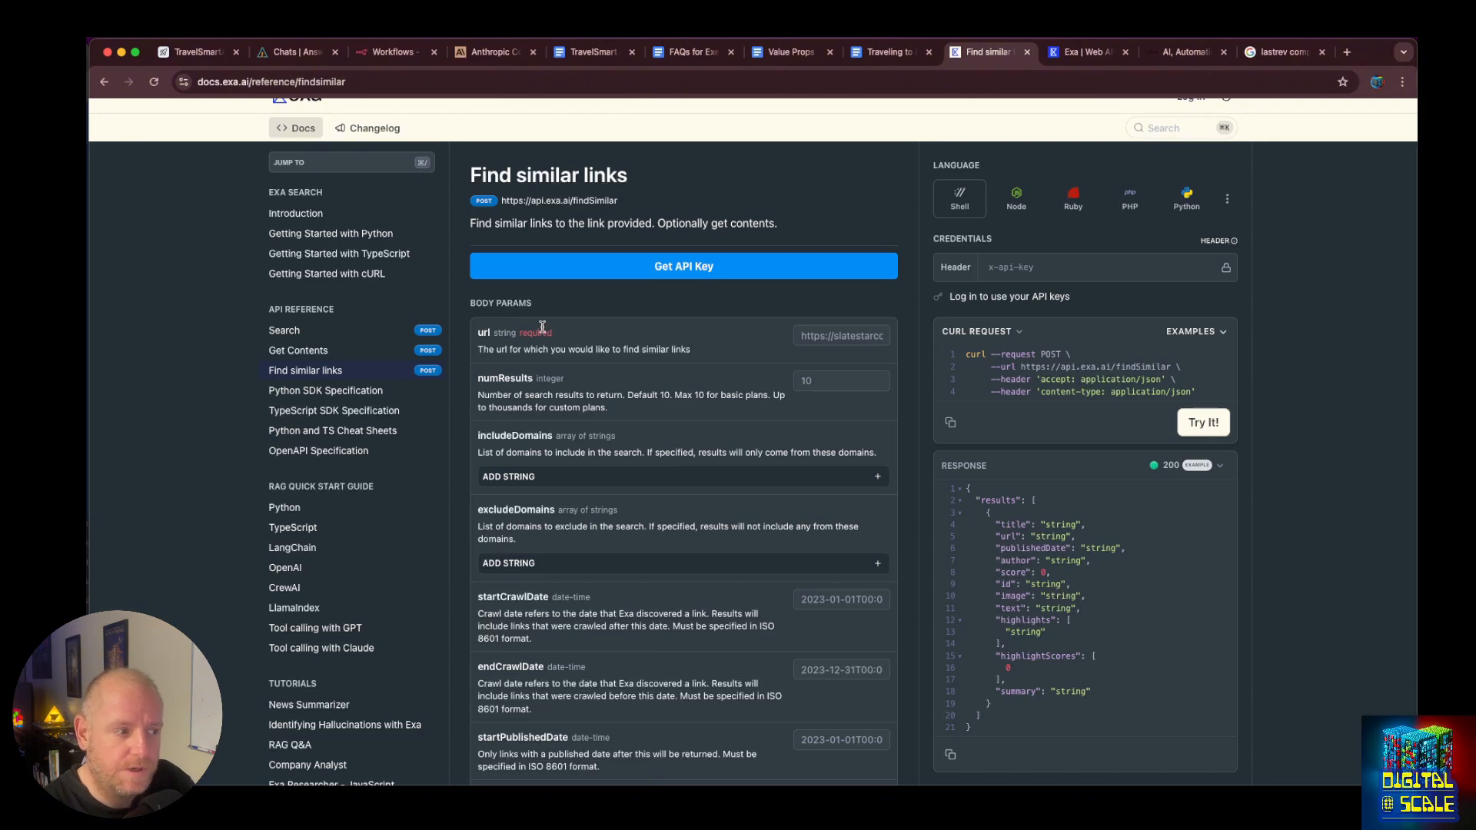
{"action": "scroll", "coordinate": [562, 318], "scroll_direction": "down", "scroll_amount": 5}
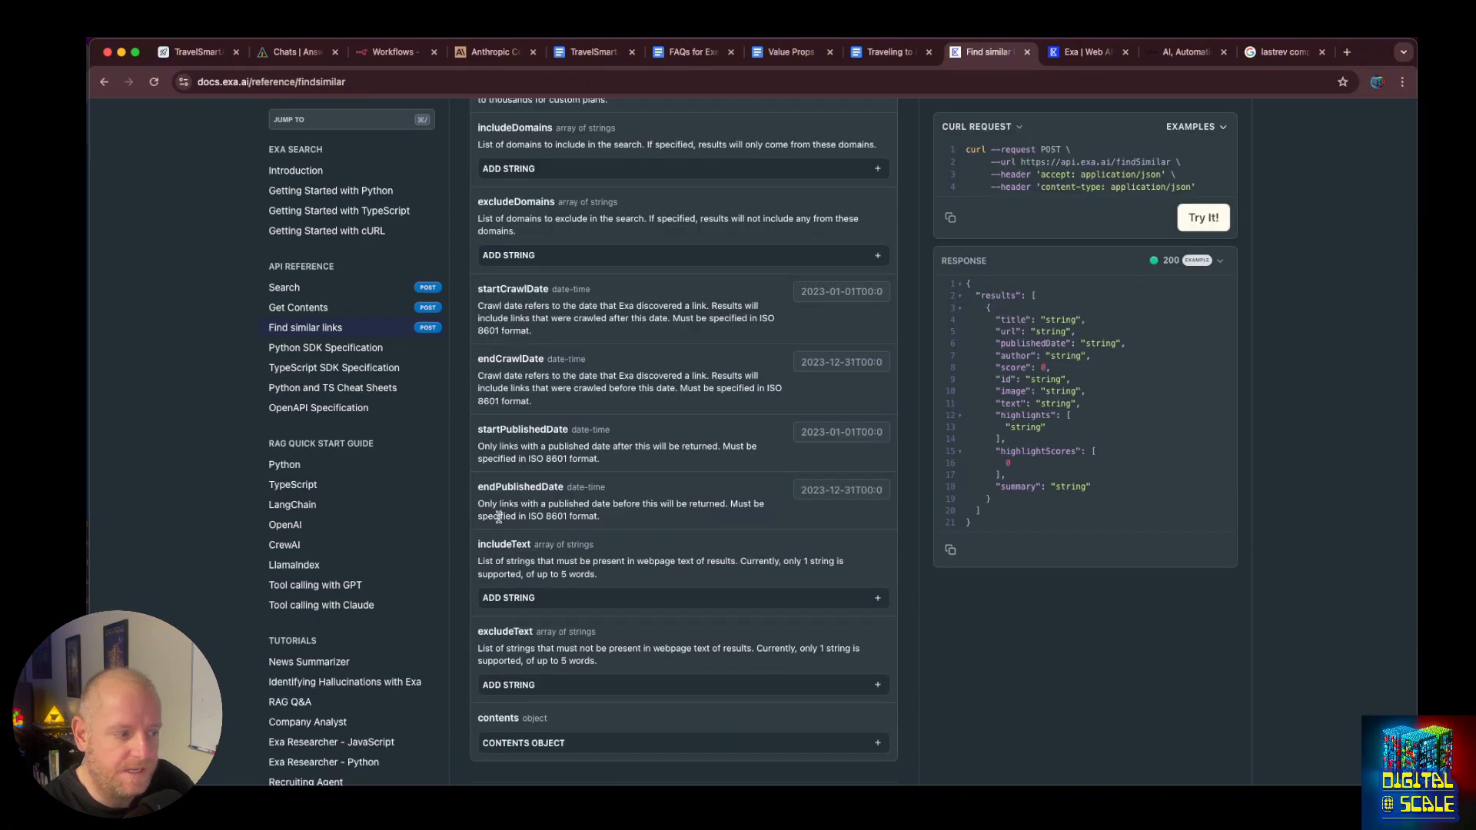
{"action": "scroll", "coordinate": [576, 609], "scroll_direction": "down", "scroll_amount": 2}
{"action": "scroll", "coordinate": [584, 609], "scroll_direction": "up", "scroll_amount": 6}
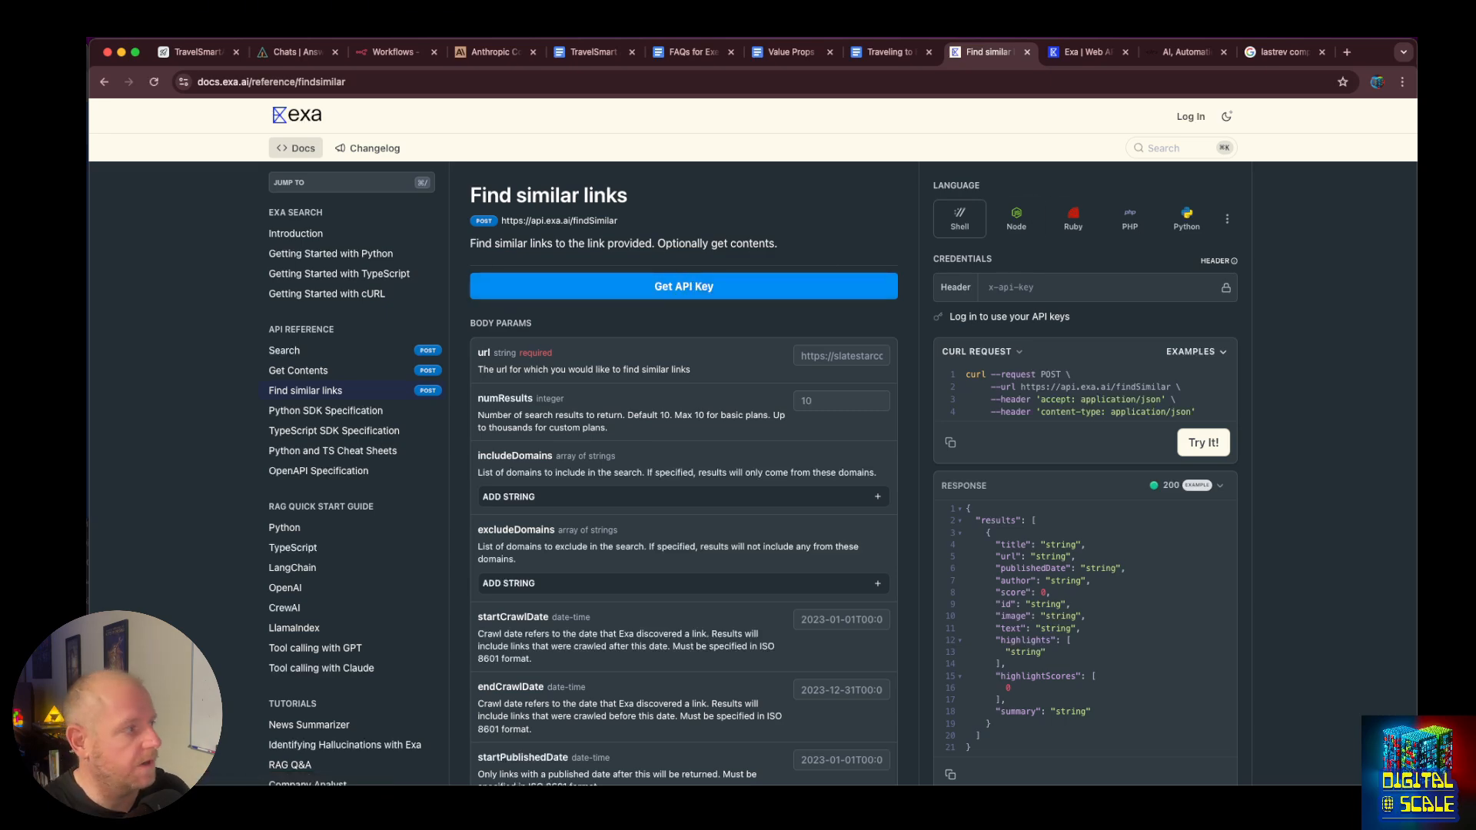
Bring in the browser window with the Exa dashboard, copy the default API key, and move that window aside.
{"action": "key", "text": "super+Tab"}
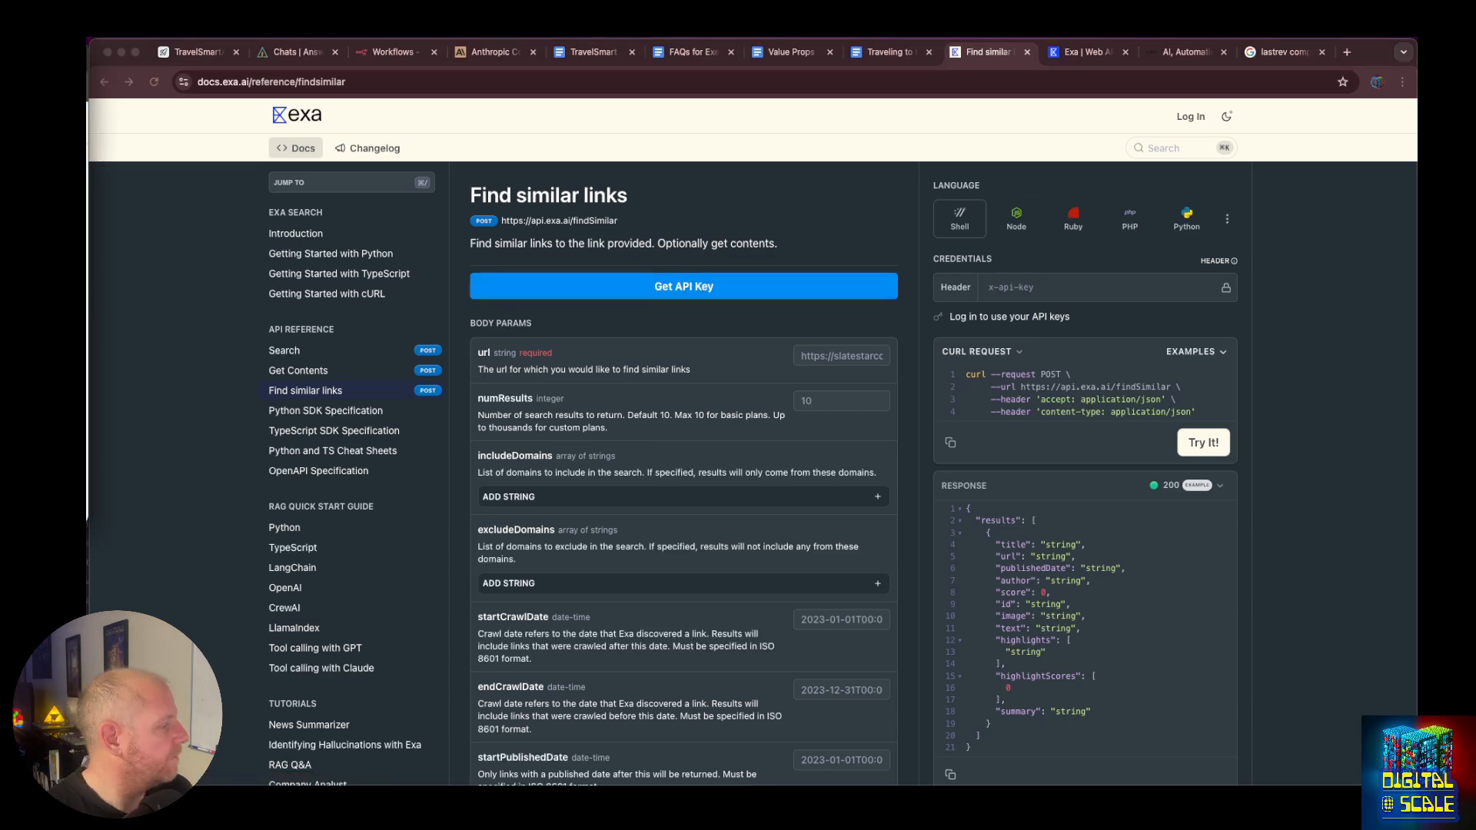
{"action": "left_click_drag", "start_coordinate": [34, 59], "coordinate": [940, 360]}
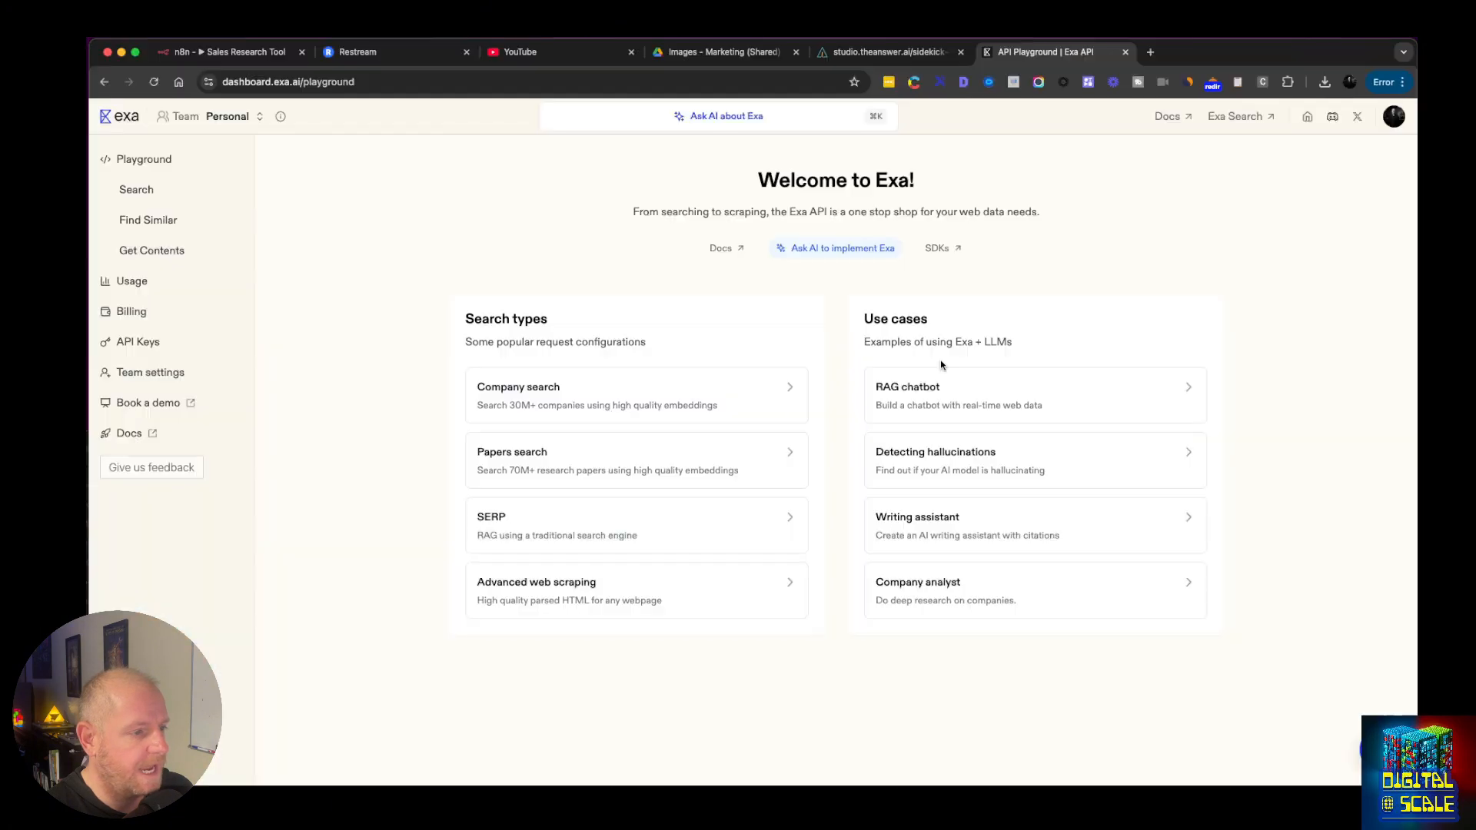
{"action": "left_click", "coordinate": [140, 341]}
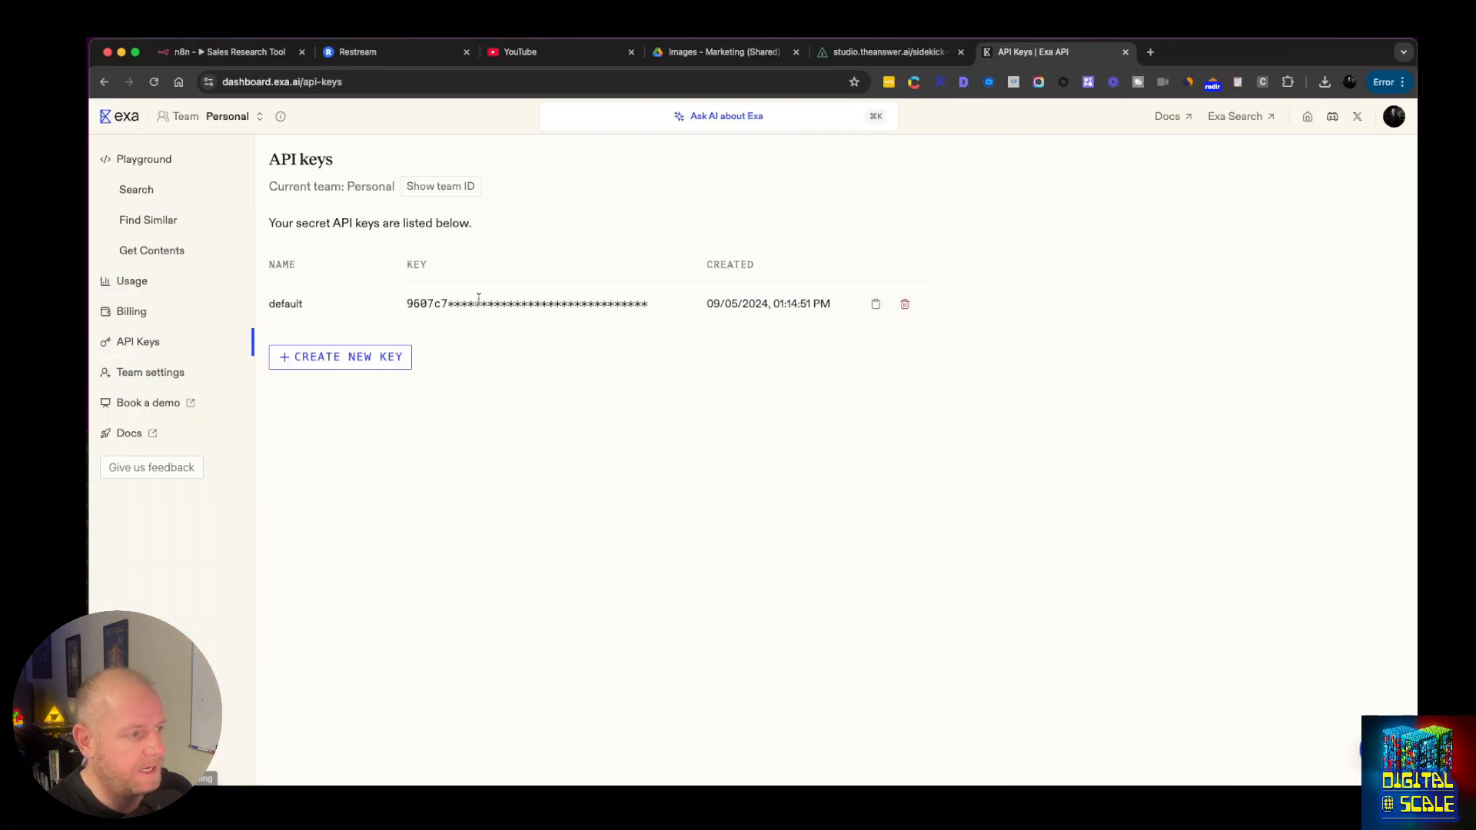
{"action": "left_click", "coordinate": [874, 304]}
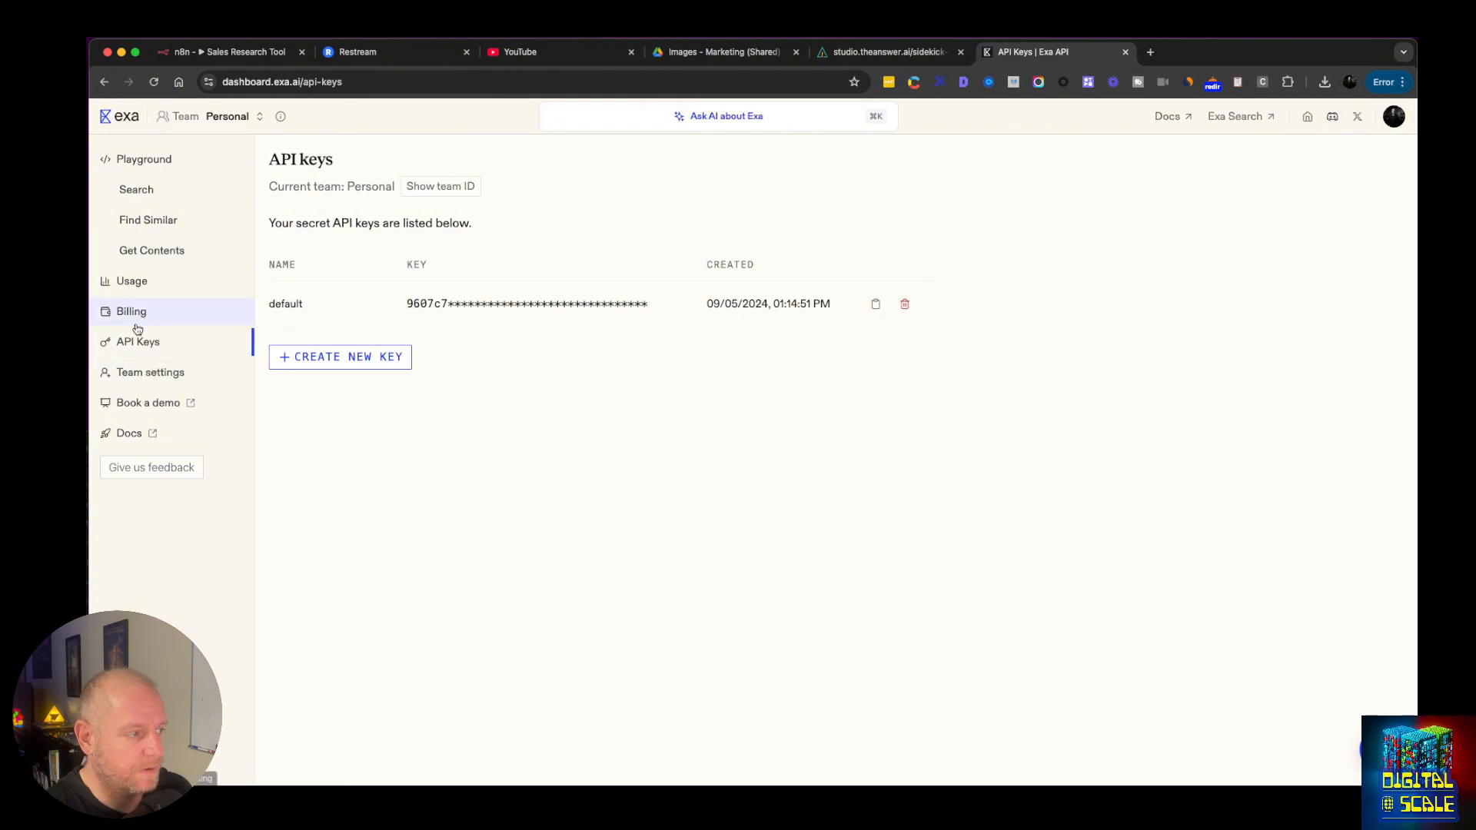
{"action": "left_click_drag", "start_coordinate": [1255, 53], "coordinate": [343, 63]}
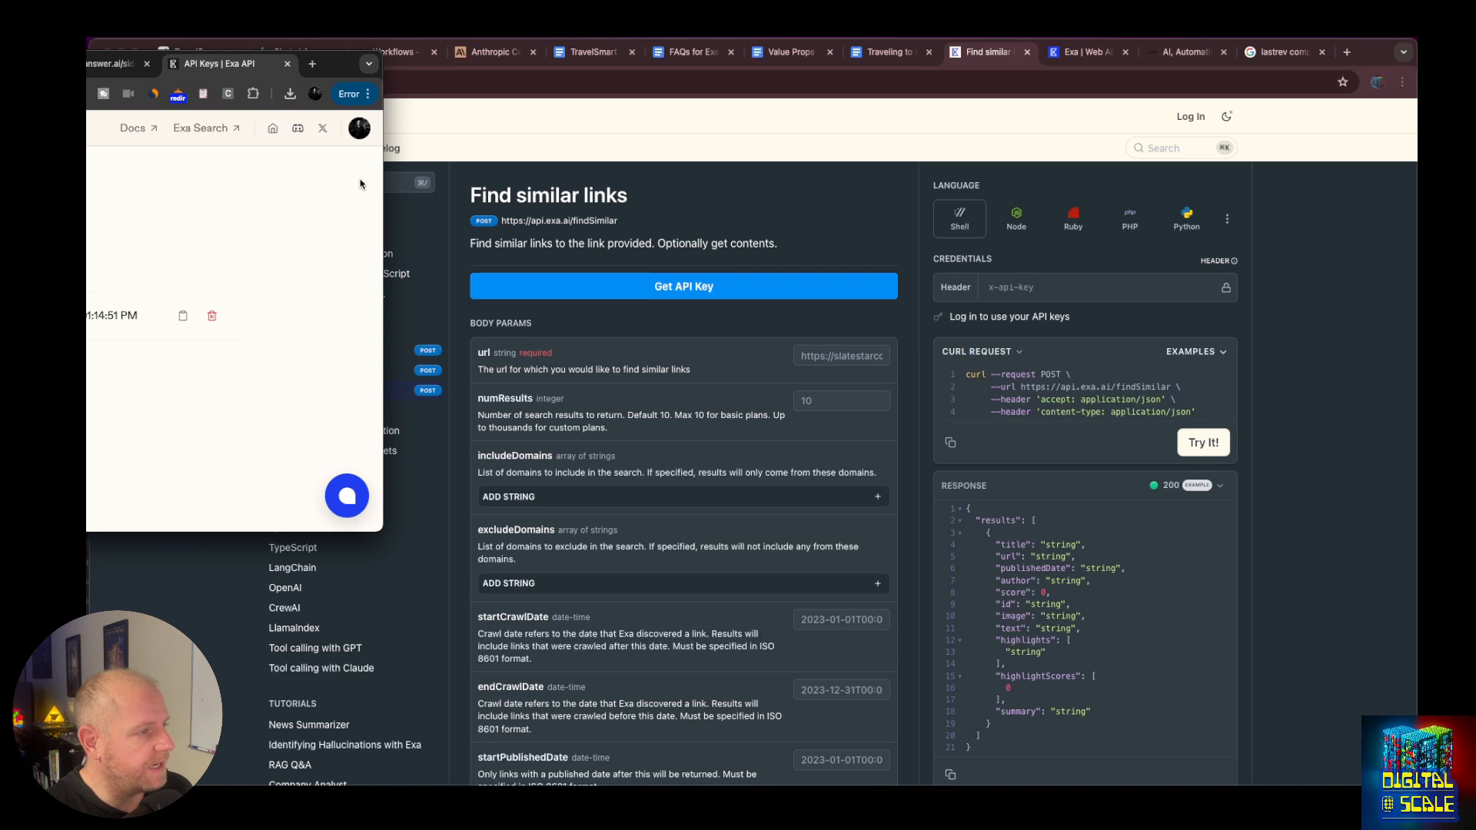
{"action": "left_click", "coordinate": [385, 188]}
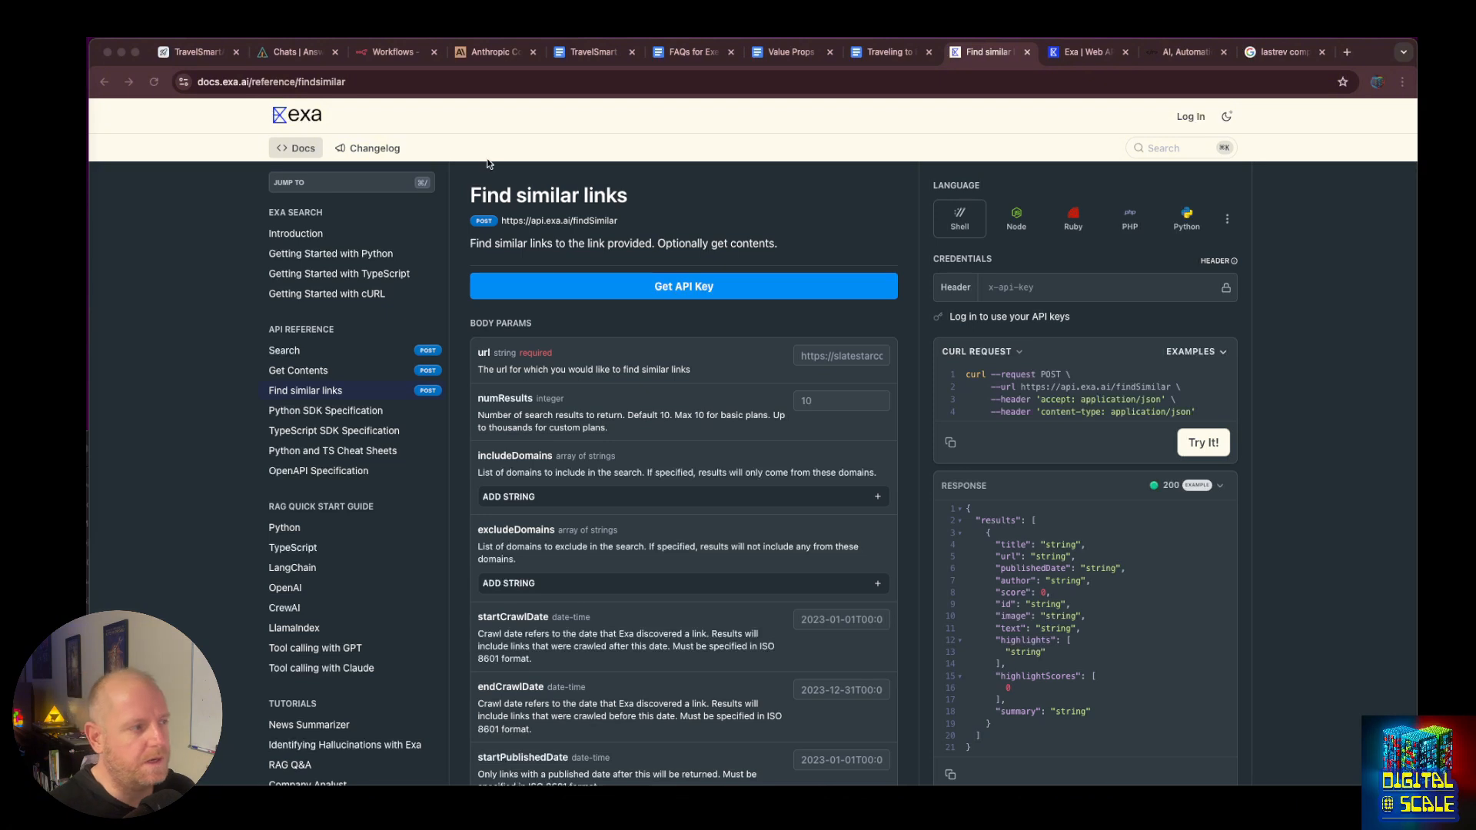
View the research use case on the Exa website and return to the Find similar links reference.
{"action": "left_click", "coordinate": [146, 51]}
{"action": "left_click", "coordinate": [297, 51]}
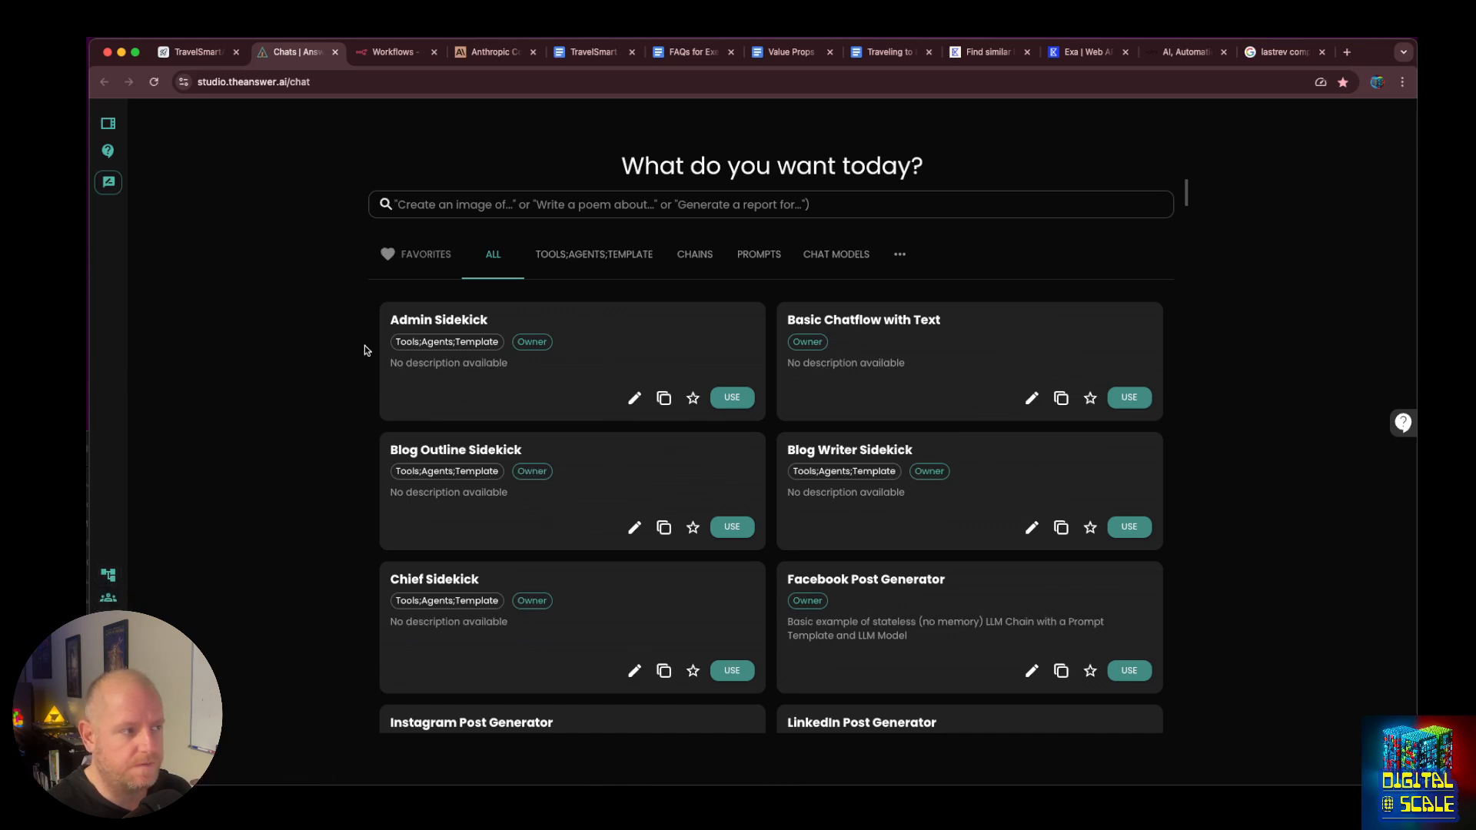
{"action": "left_click", "coordinate": [1071, 61]}
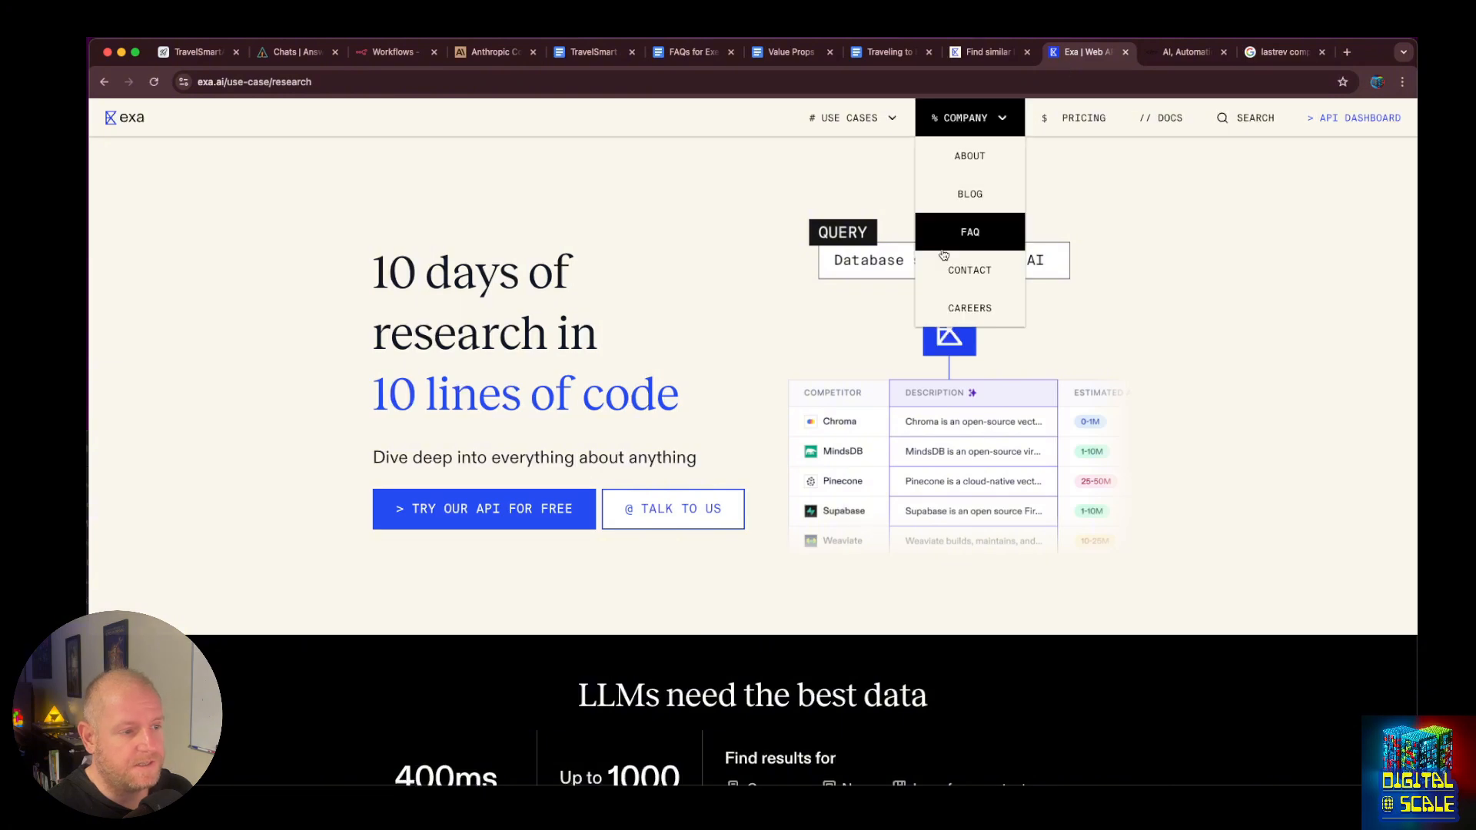
{"action": "left_click", "coordinate": [952, 55]}
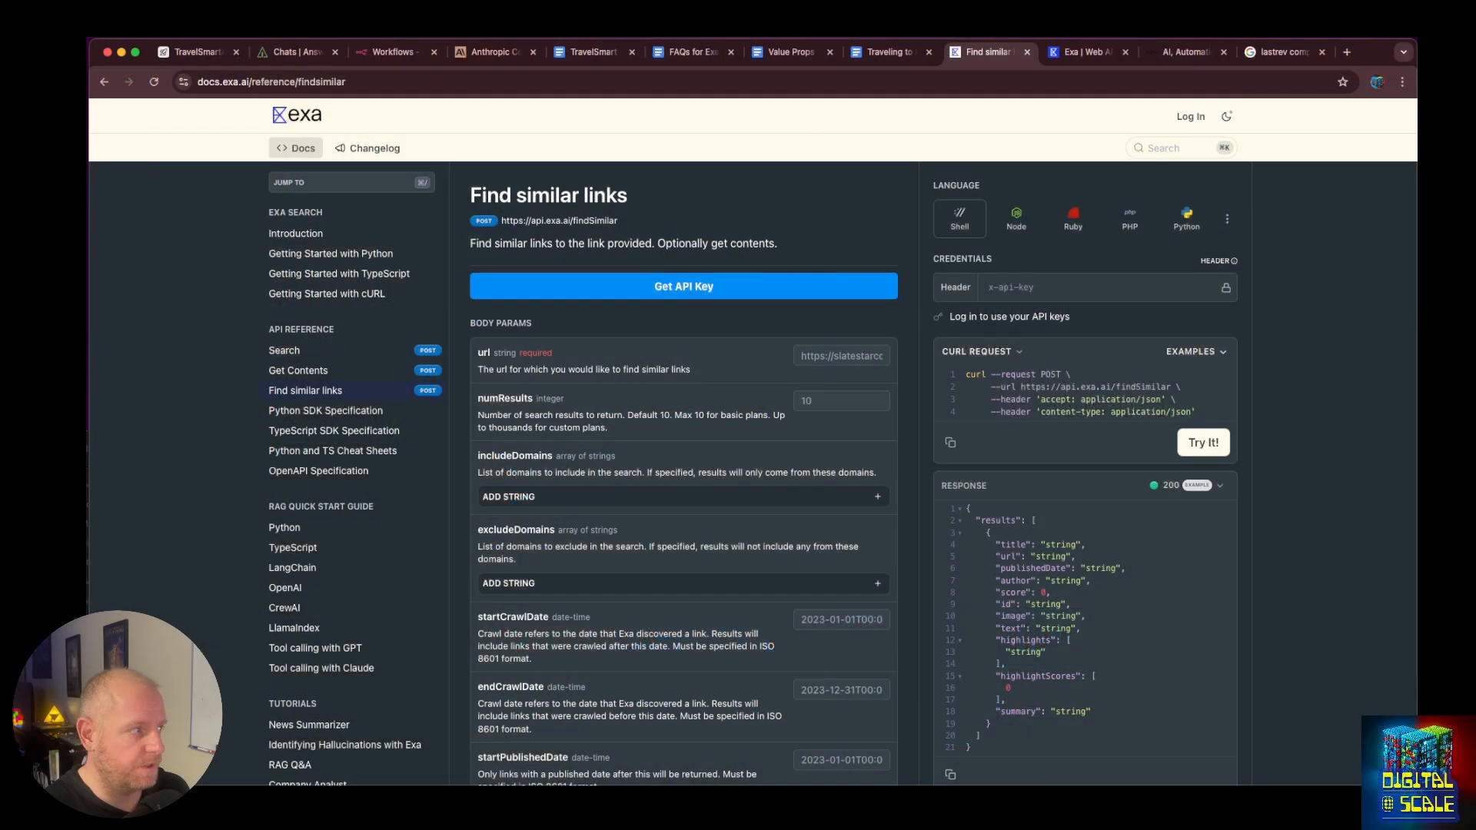
Switch to n8n and look through the list of saved credentials.
{"action": "left_click", "coordinate": [392, 52]}
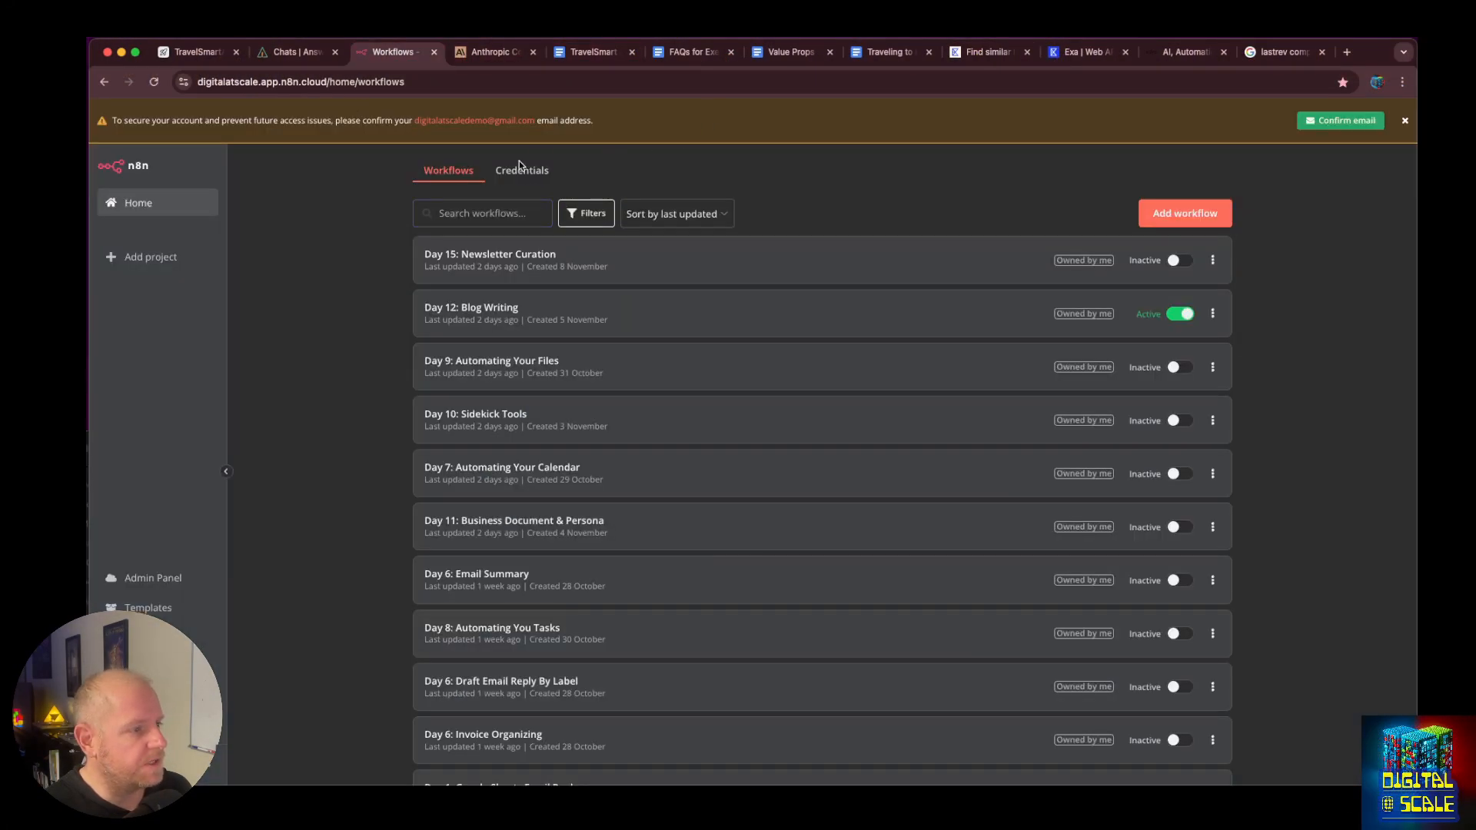
{"action": "left_click", "coordinate": [521, 172]}
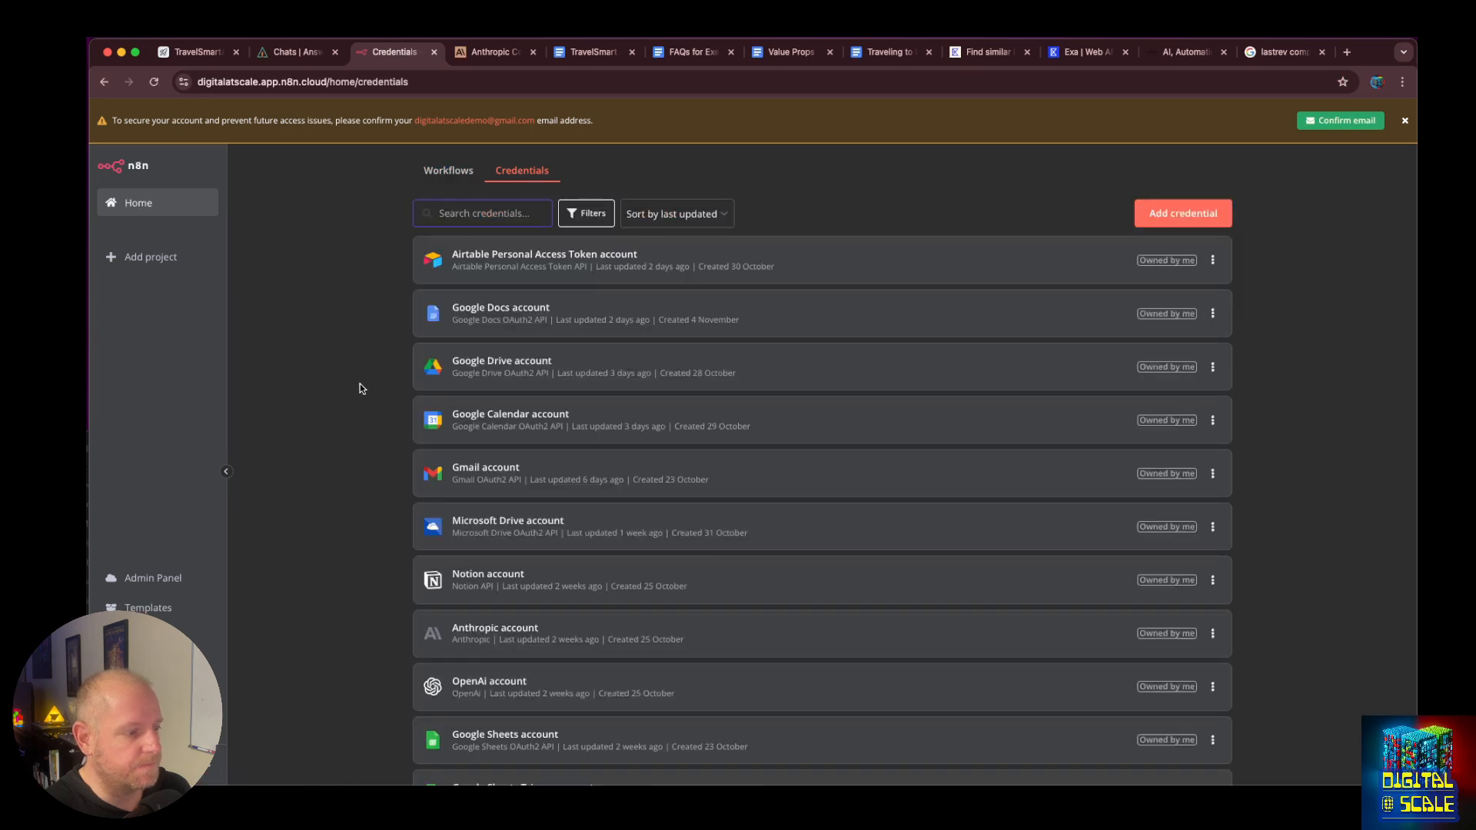
{"action": "scroll", "coordinate": [731, 564], "scroll_direction": "down", "scroll_amount": 2}
{"action": "scroll", "coordinate": [864, 481], "scroll_direction": "up", "scroll_amount": 2}
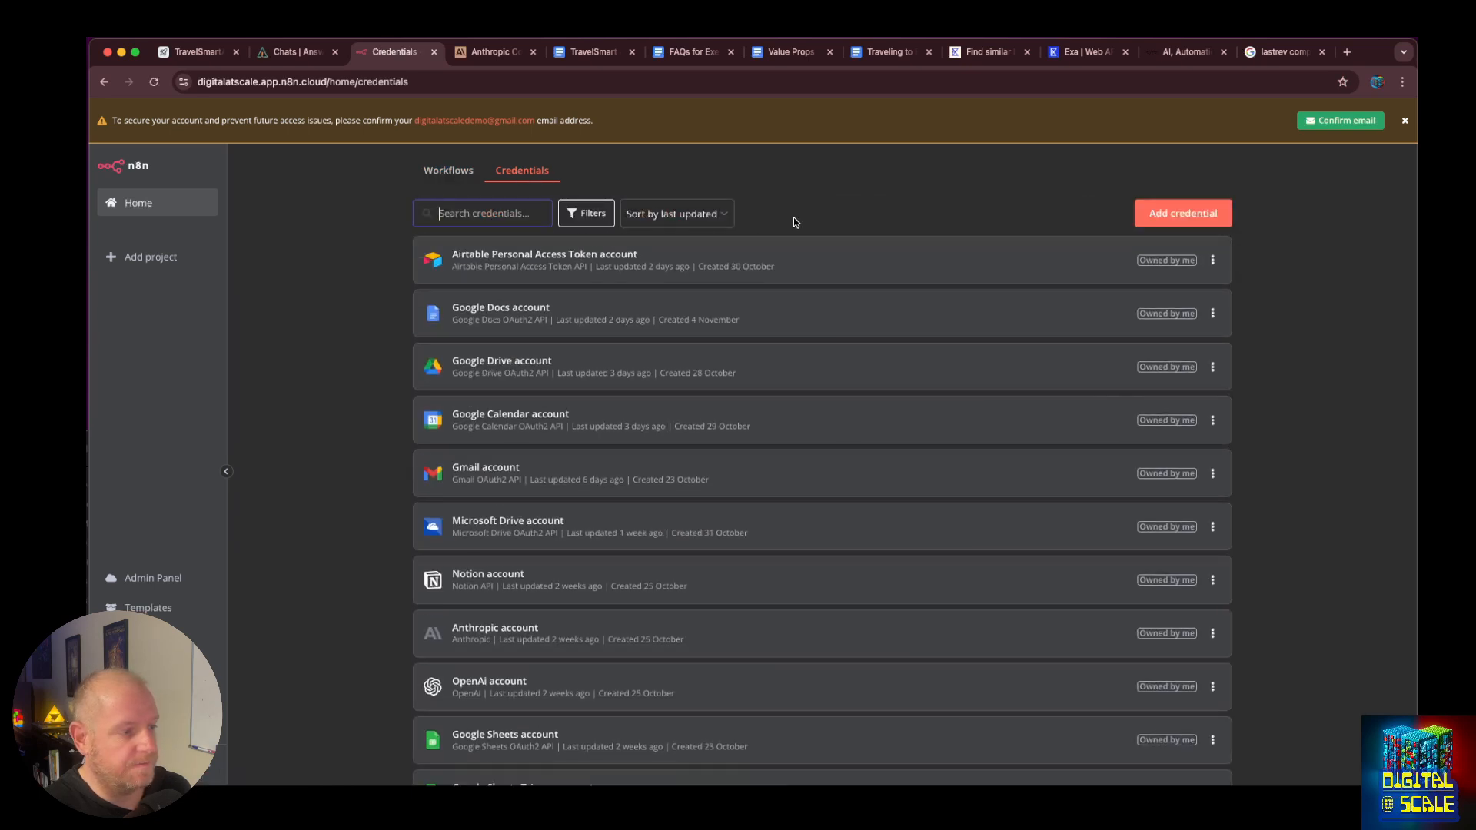
Search the services available for a new credential for "exa", and dismiss the dialog without adding one.
{"action": "left_click", "coordinate": [1177, 214]}
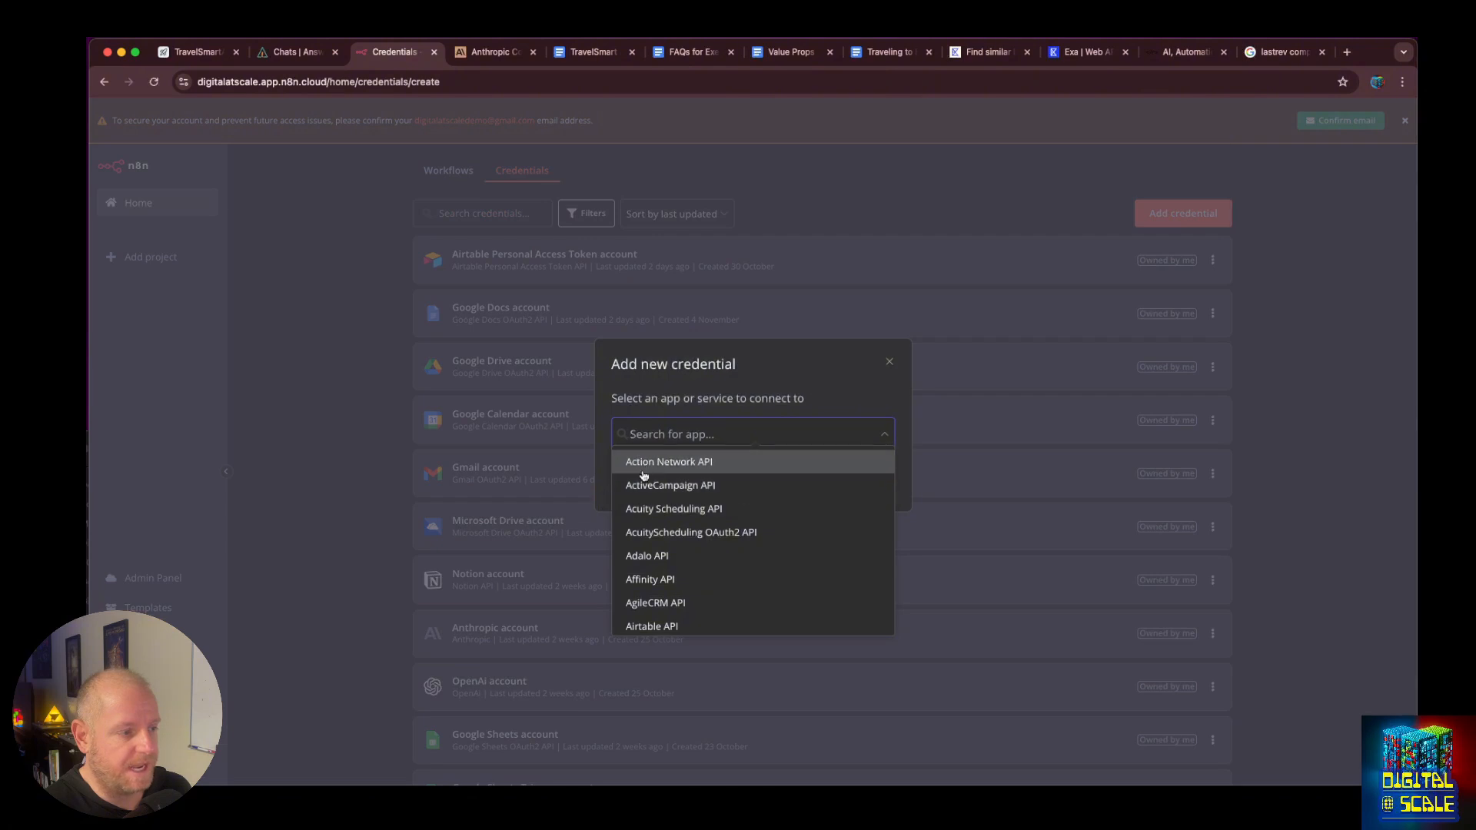
{"action": "left_click", "coordinate": [878, 223]}
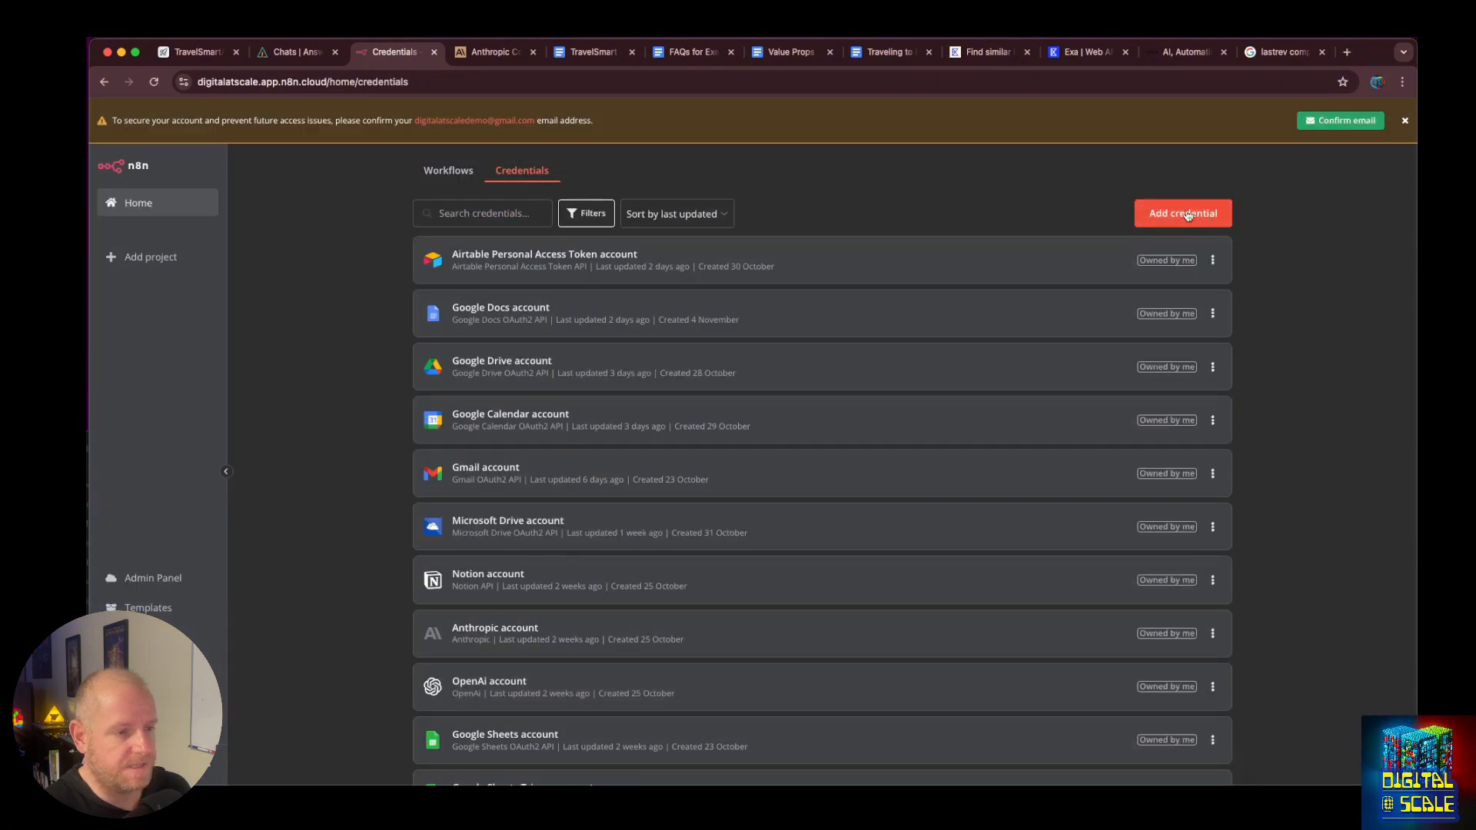
{"action": "left_click", "coordinate": [1138, 214]}
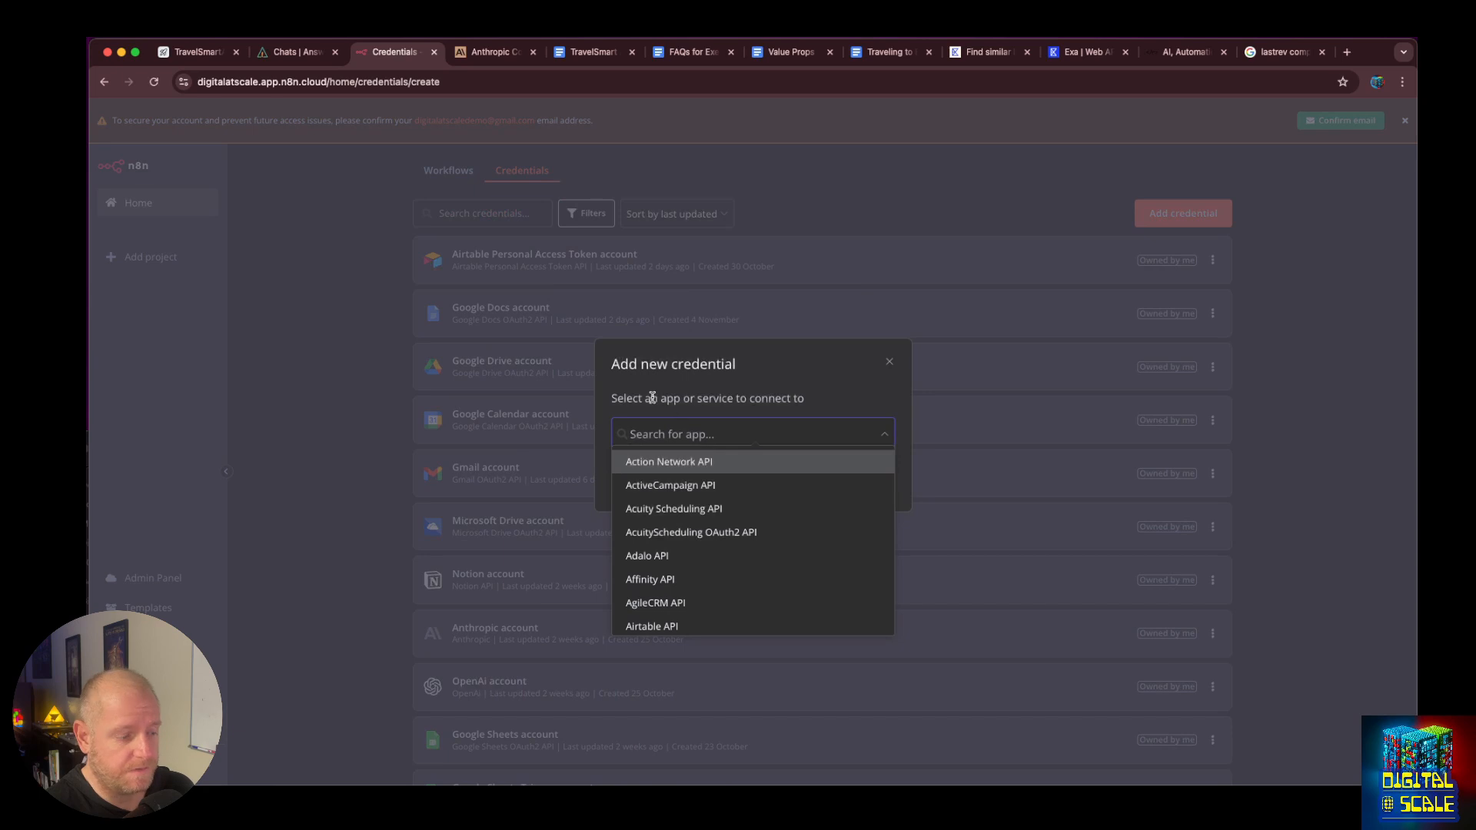
{"action": "type", "text": "exa"}
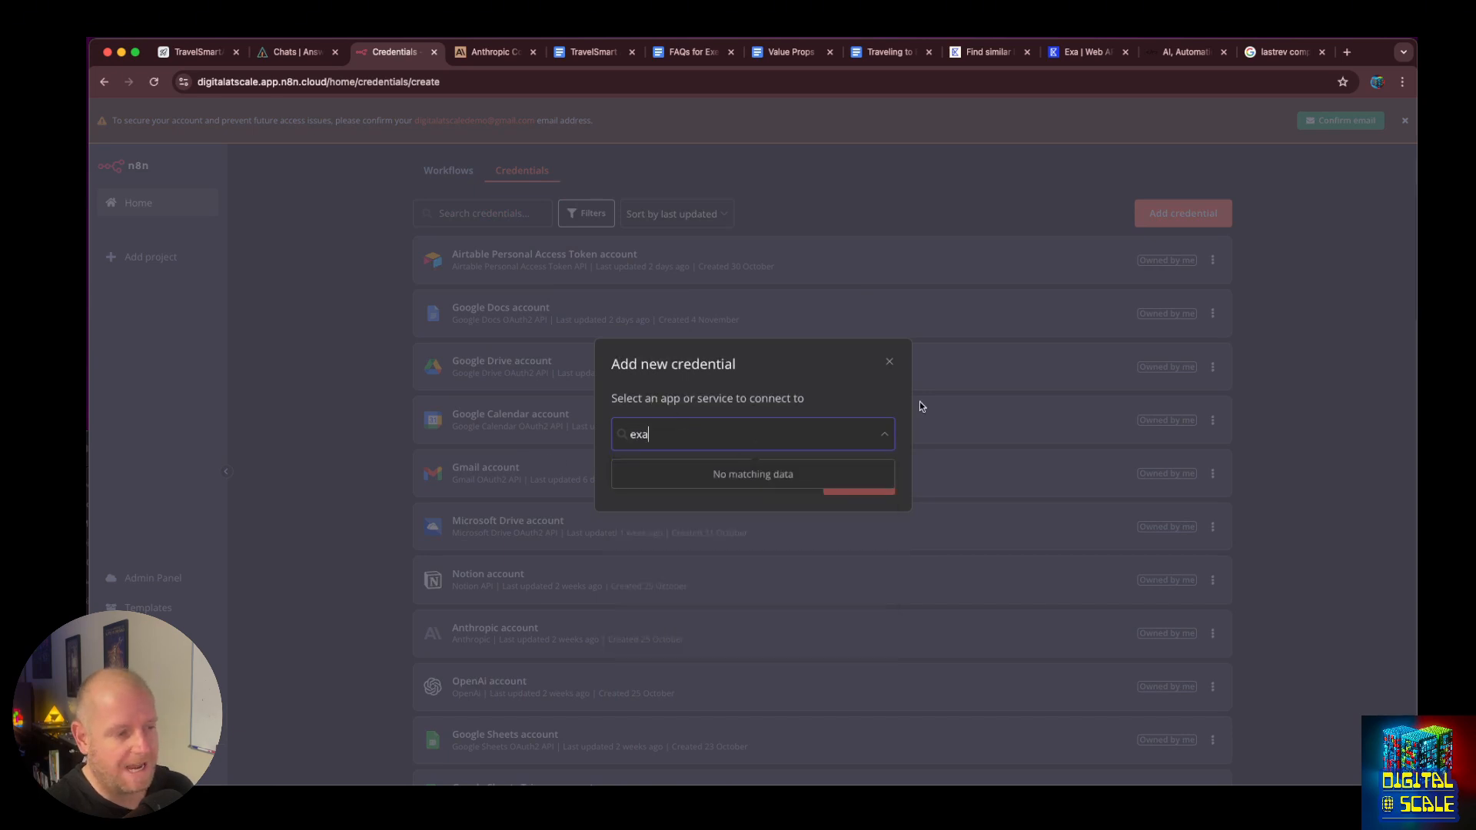
{"action": "left_click", "coordinate": [889, 362]}
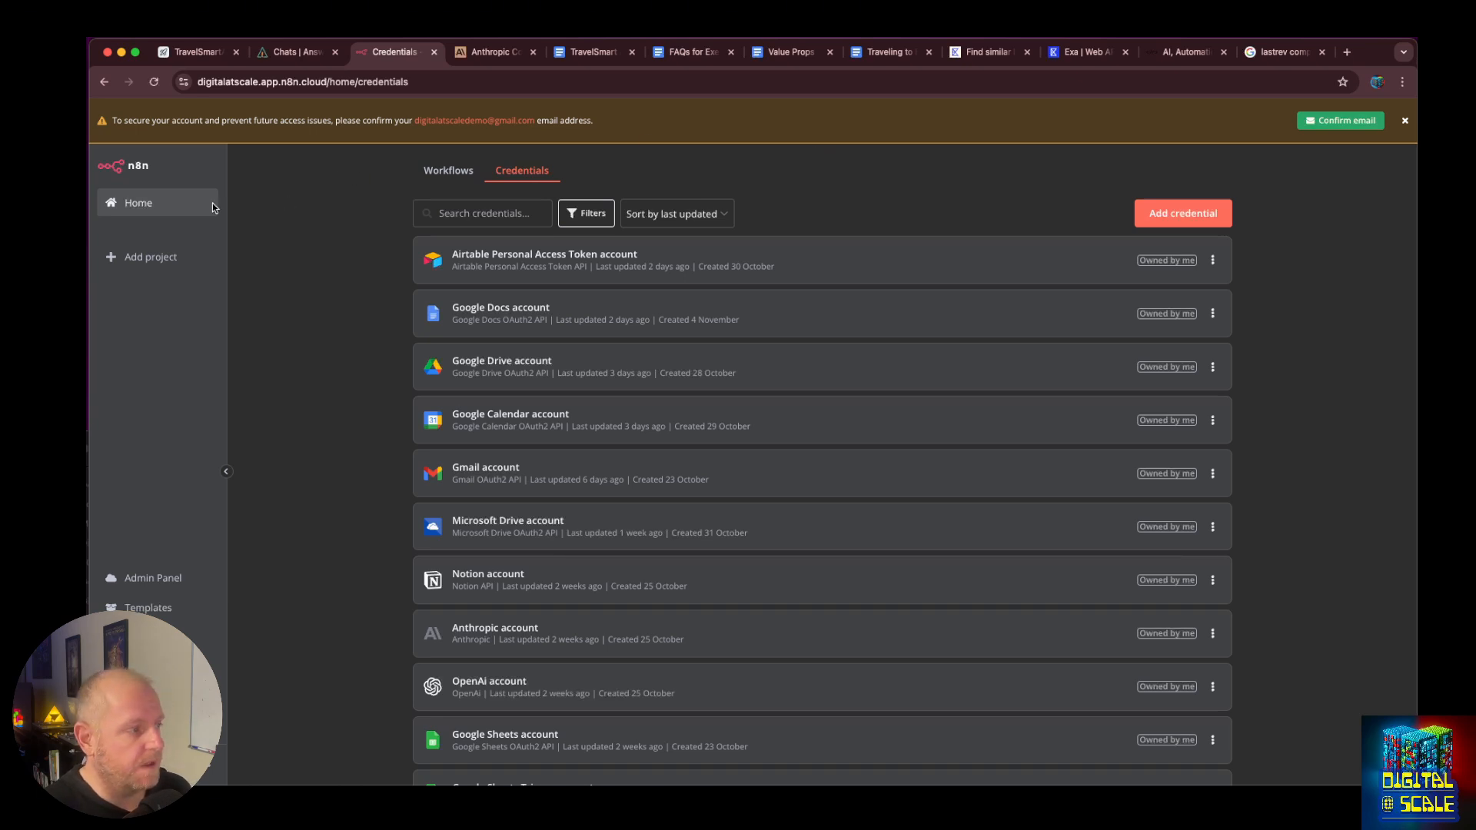
Create a new workflow that starts with a manual trigger, and move the trigger node towards the left of the canvas.
{"action": "left_click", "coordinate": [172, 209]}
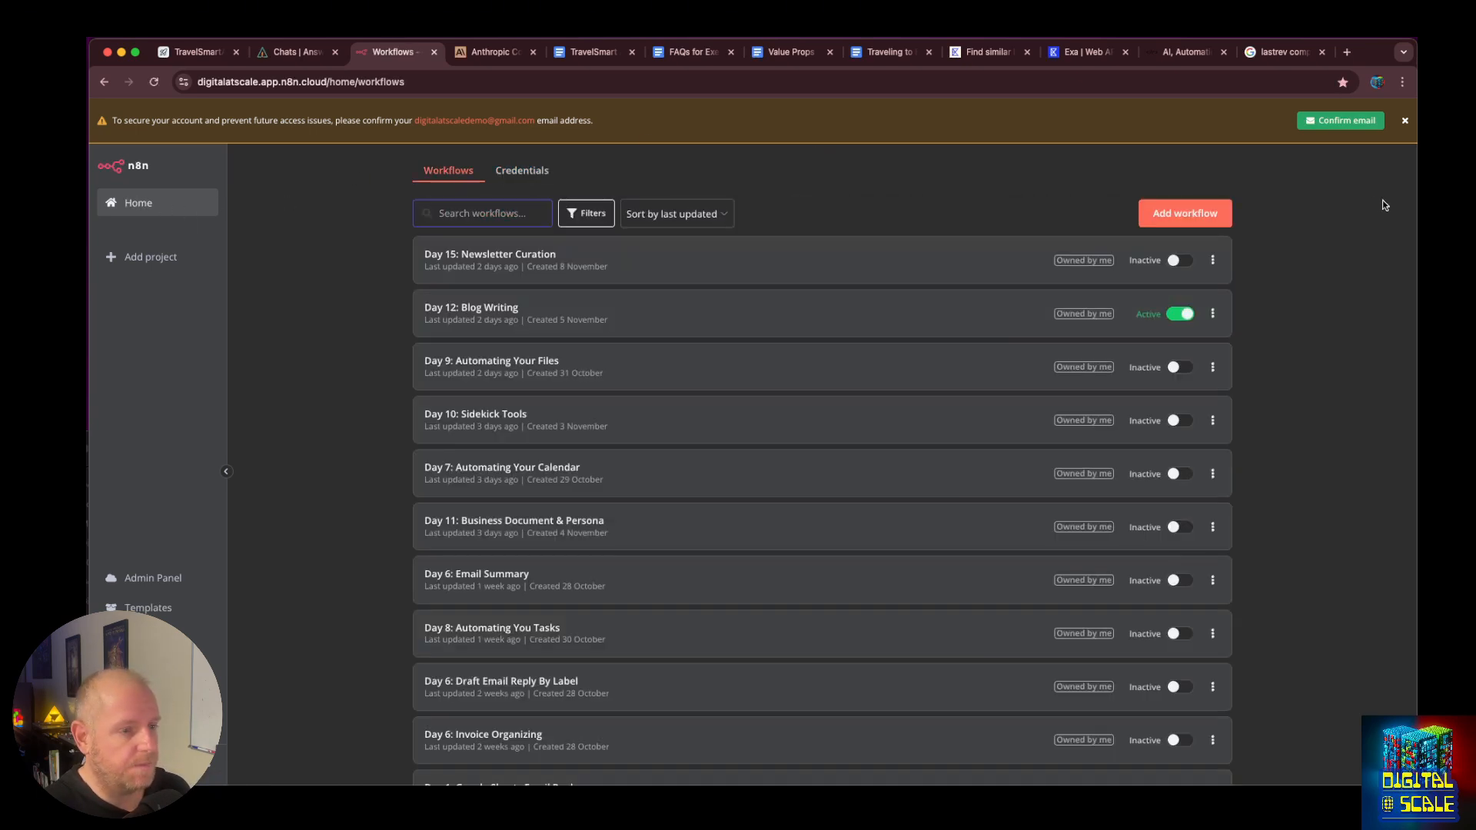
{"action": "left_click", "coordinate": [1185, 212]}
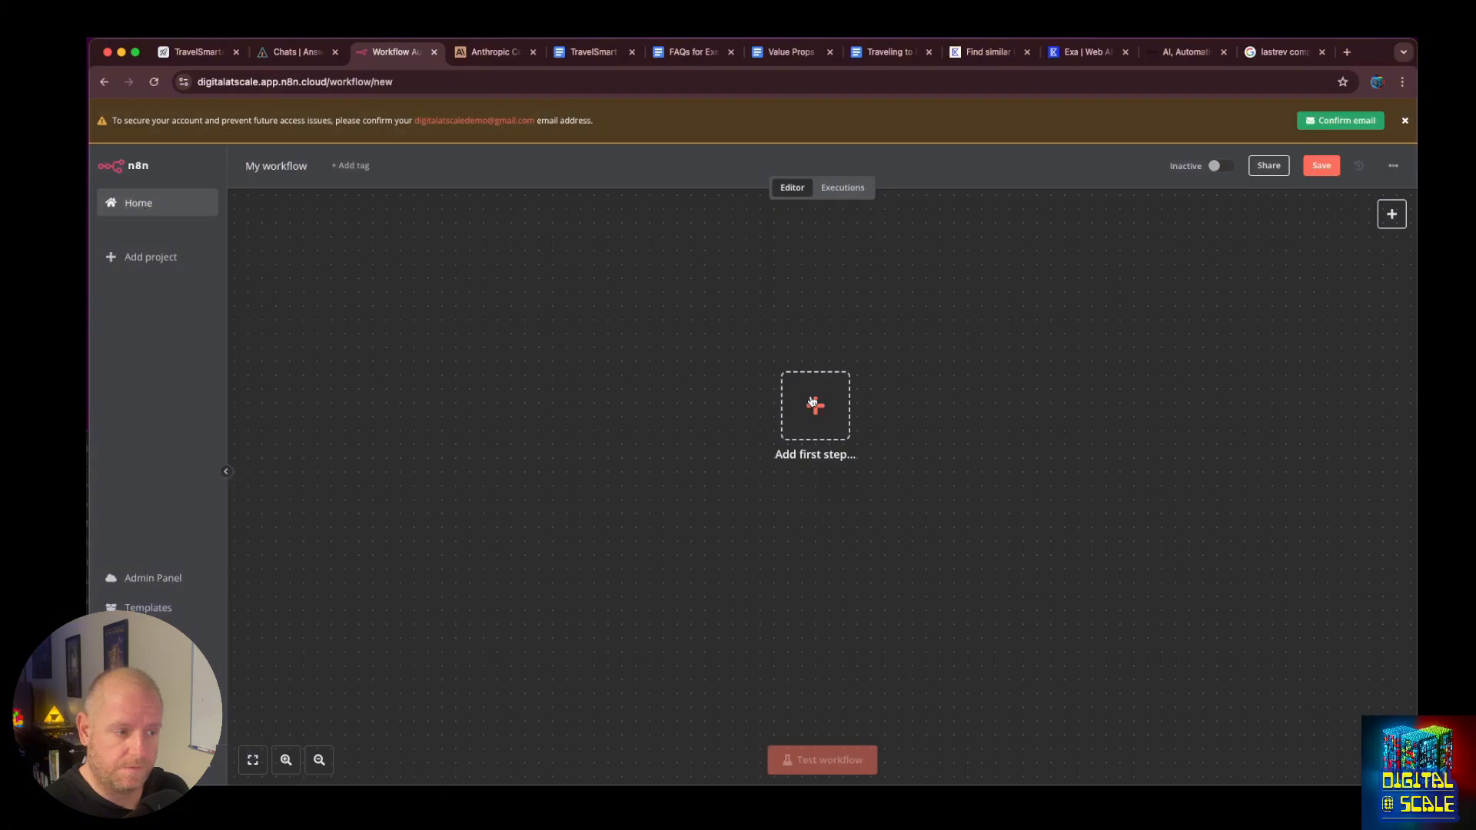
{"action": "left_click", "coordinate": [805, 405]}
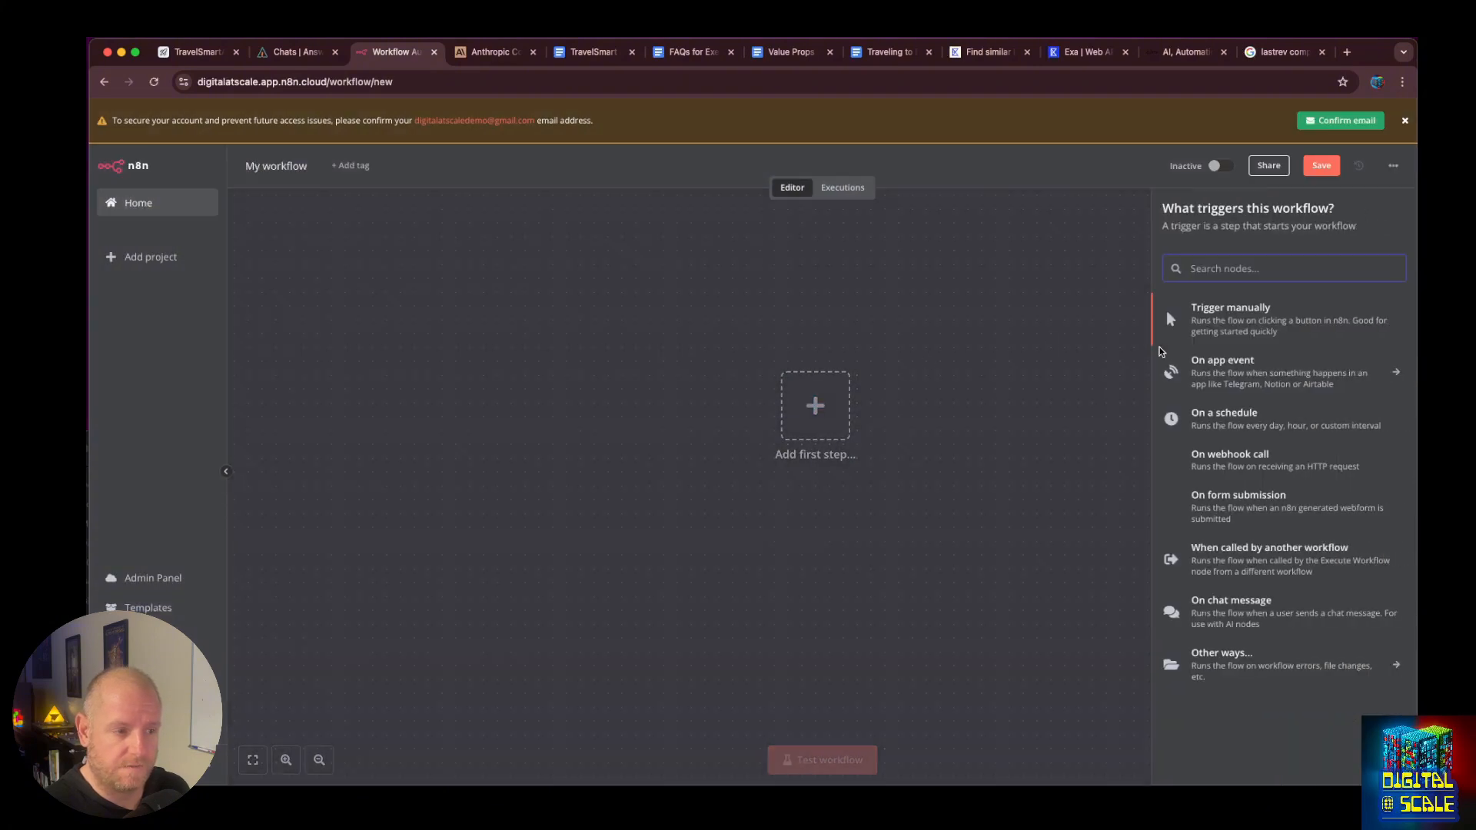
{"action": "left_click", "coordinate": [1166, 311]}
{"action": "left_click_drag", "start_coordinate": [815, 427], "coordinate": [634, 439]}
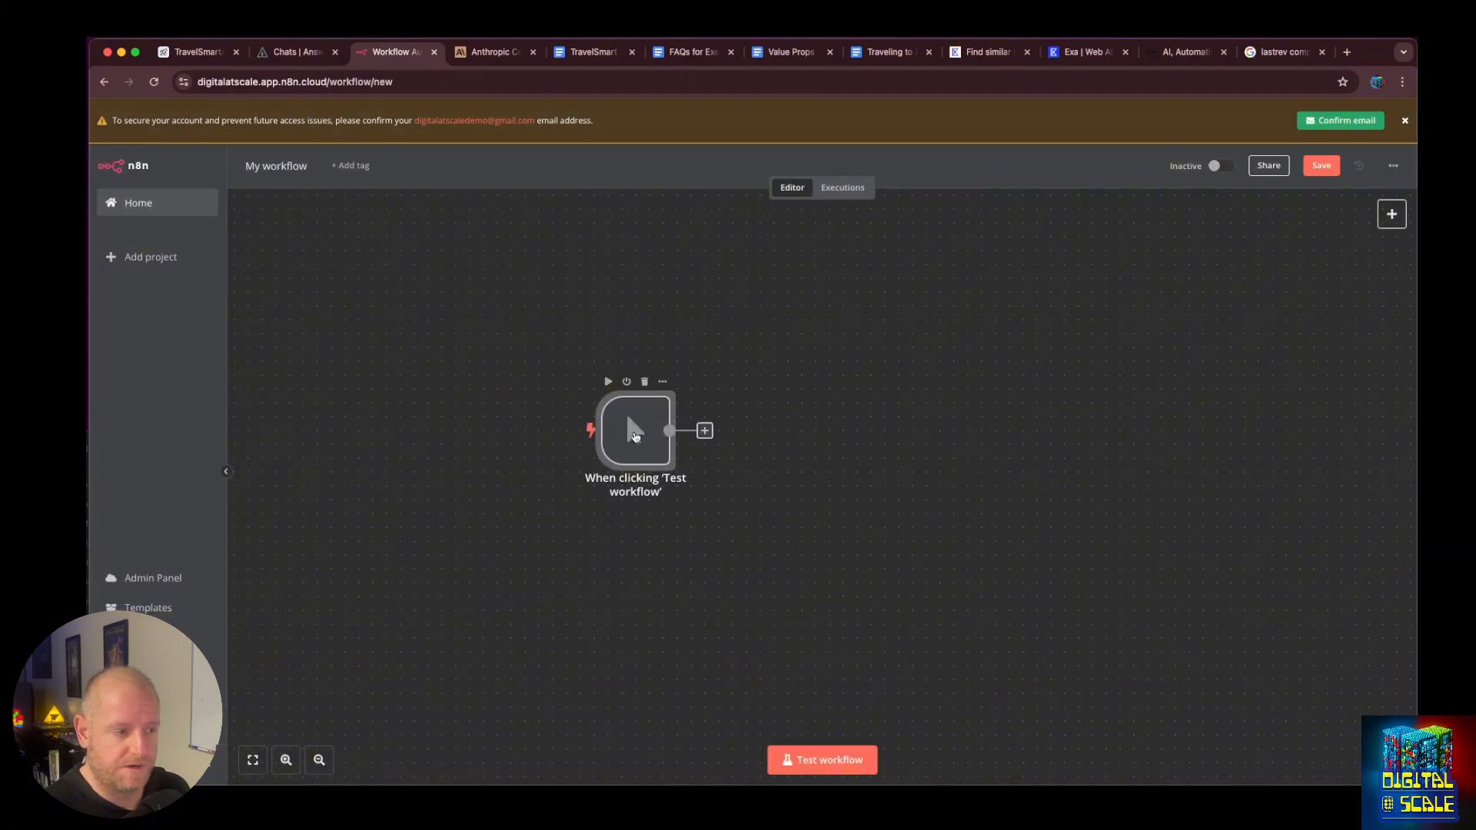
Add an HTTP Request node after the manual trigger and view its available request methods.
{"action": "left_click", "coordinate": [707, 438]}
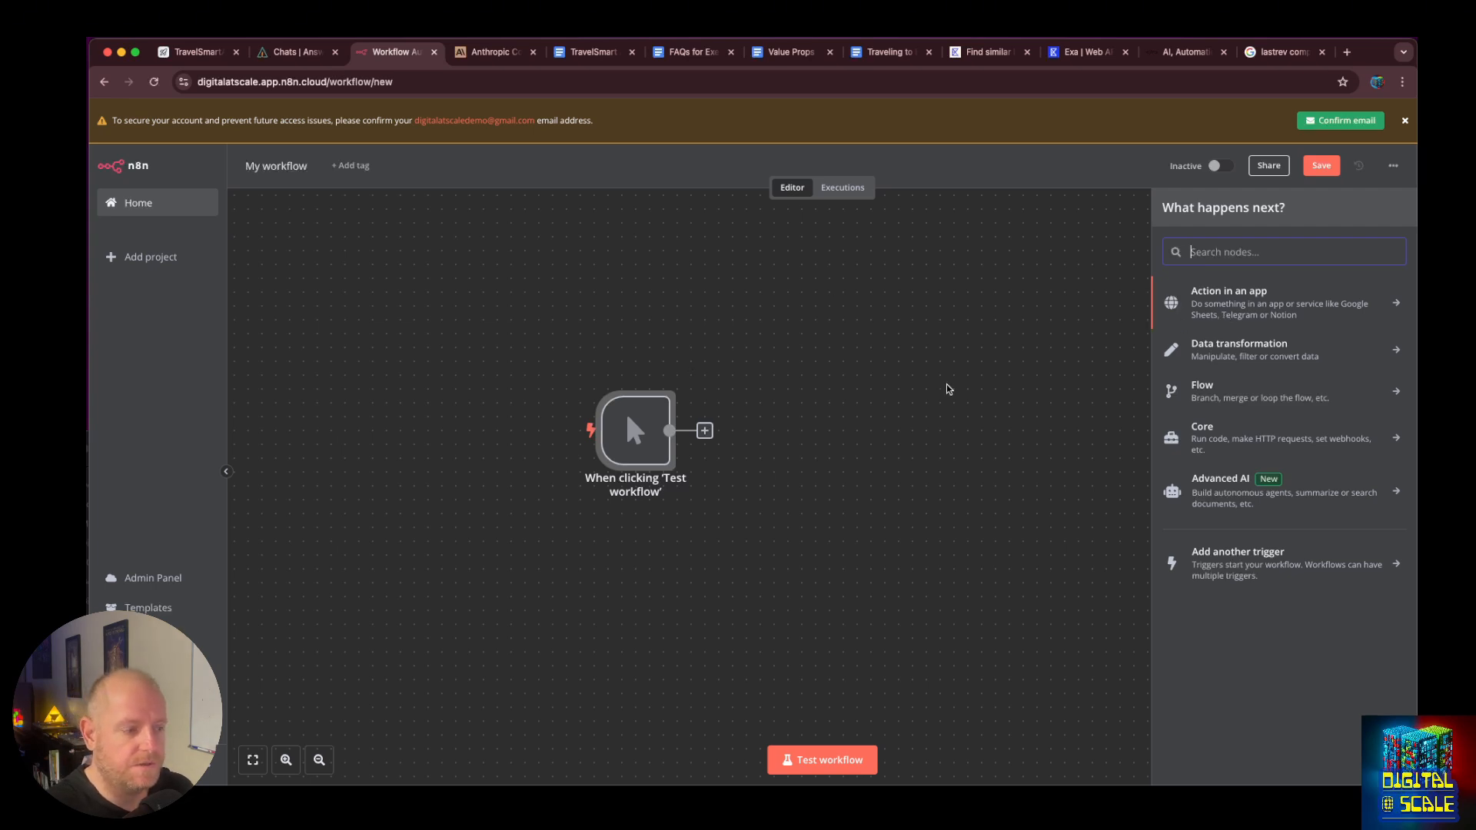
{"action": "type", "text": "http"}
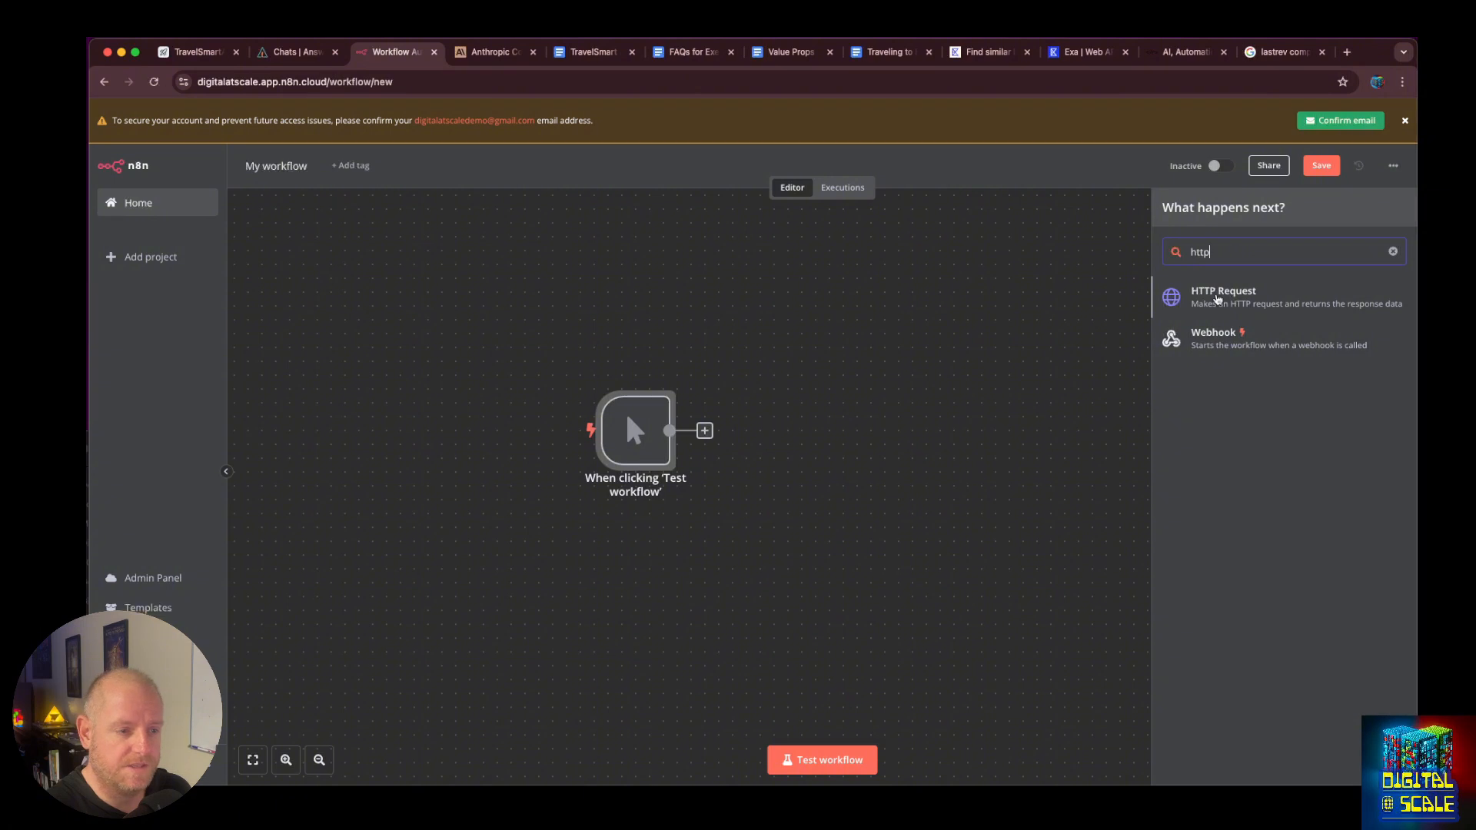
{"action": "left_click", "coordinate": [1217, 299]}
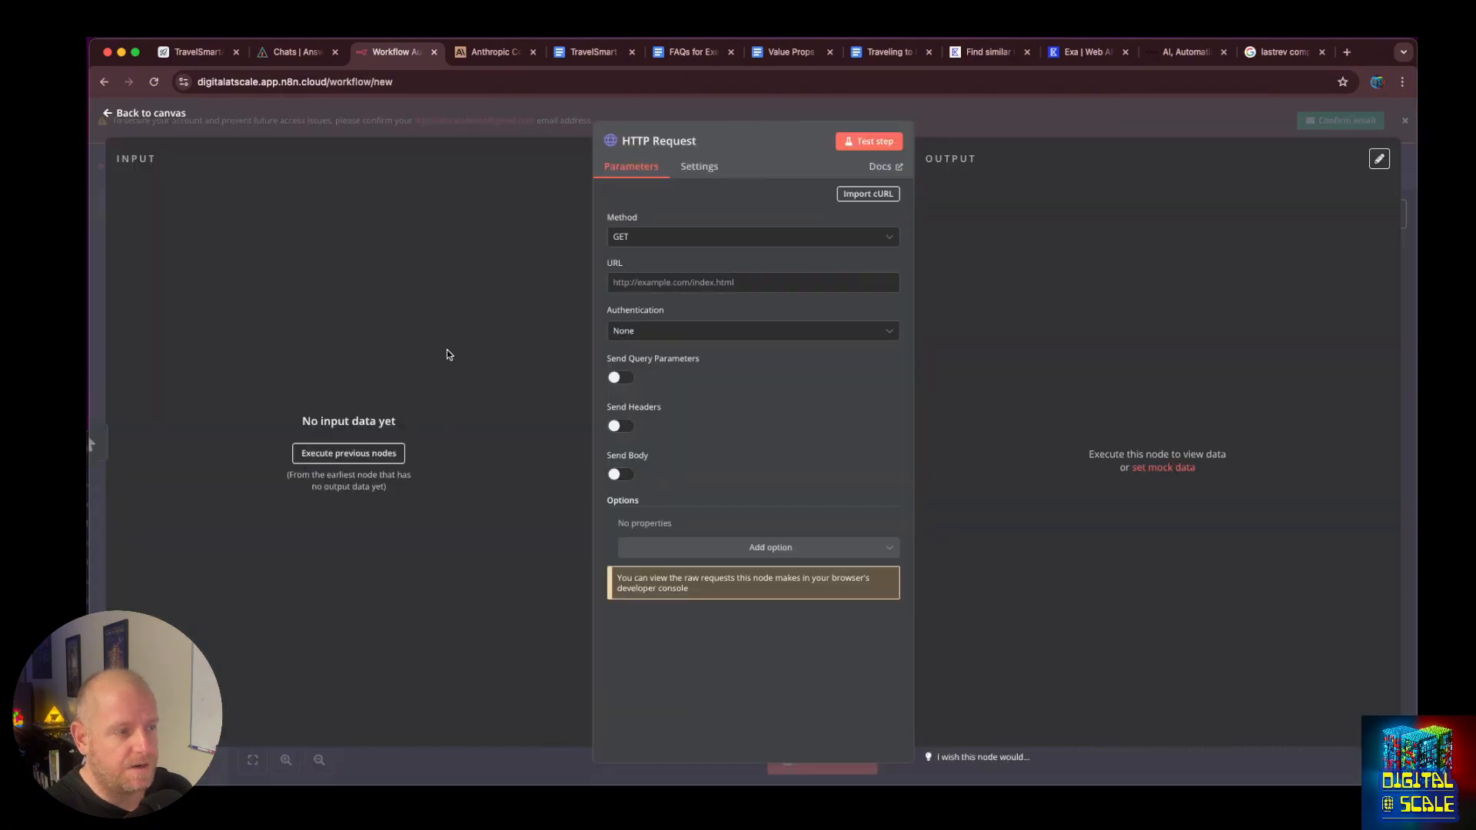
{"action": "left_click", "coordinate": [626, 241]}
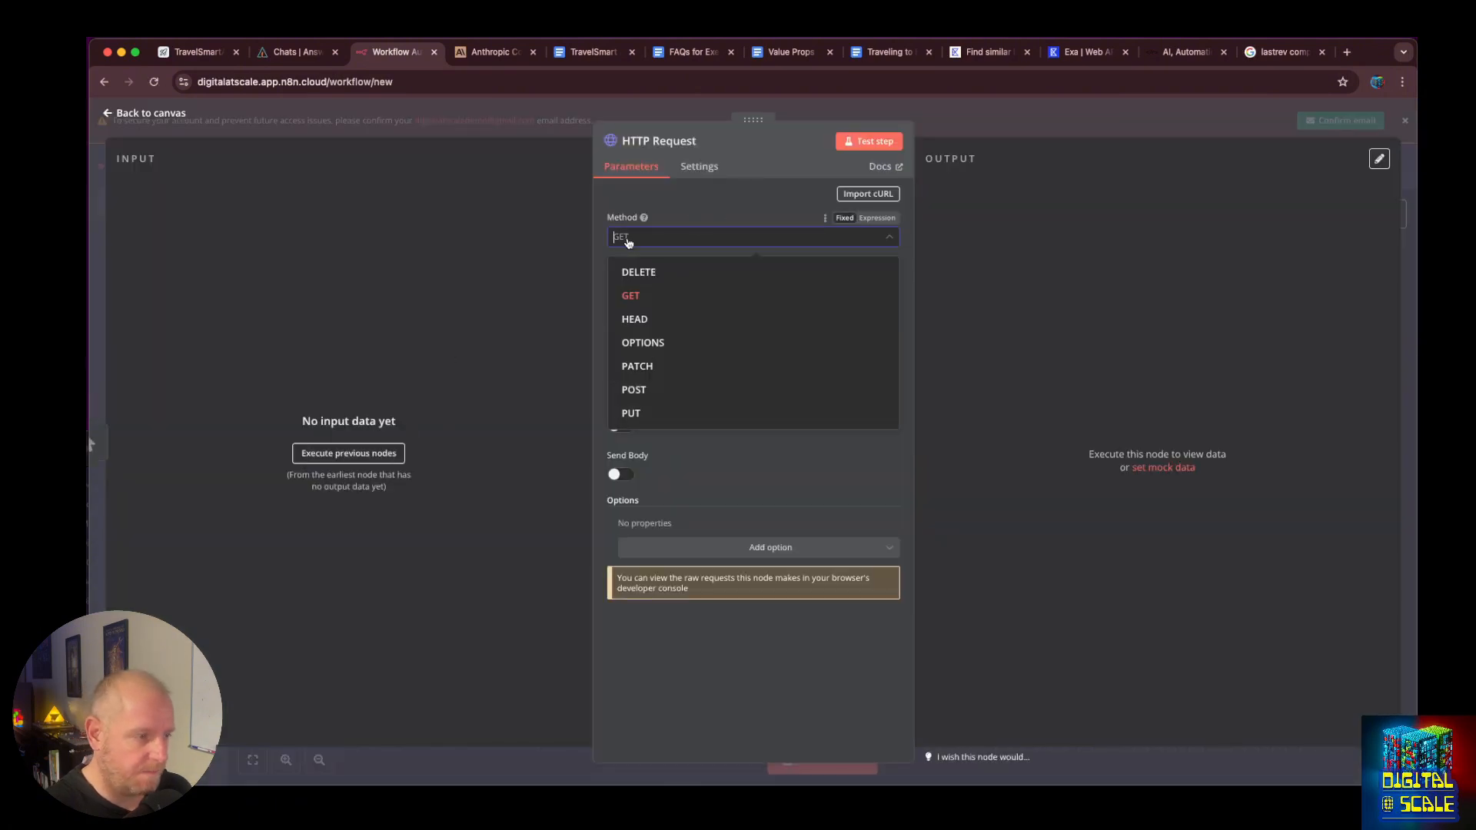
{"action": "left_click", "coordinate": [691, 214]}
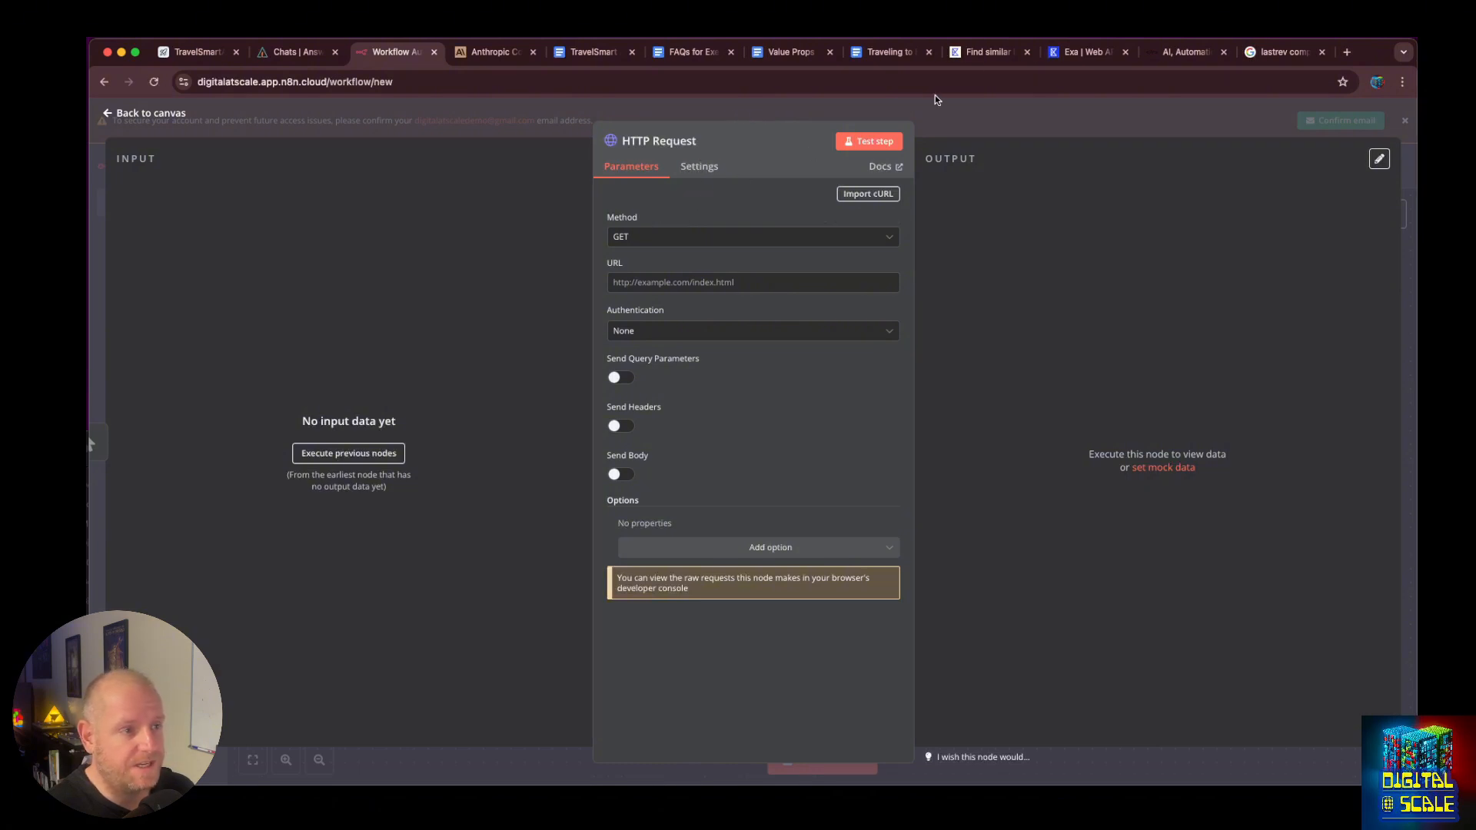
Return to the Find similar links reference in the Exa docs and set the url body parameter to lastrev.com.
{"action": "left_click", "coordinate": [1079, 52]}
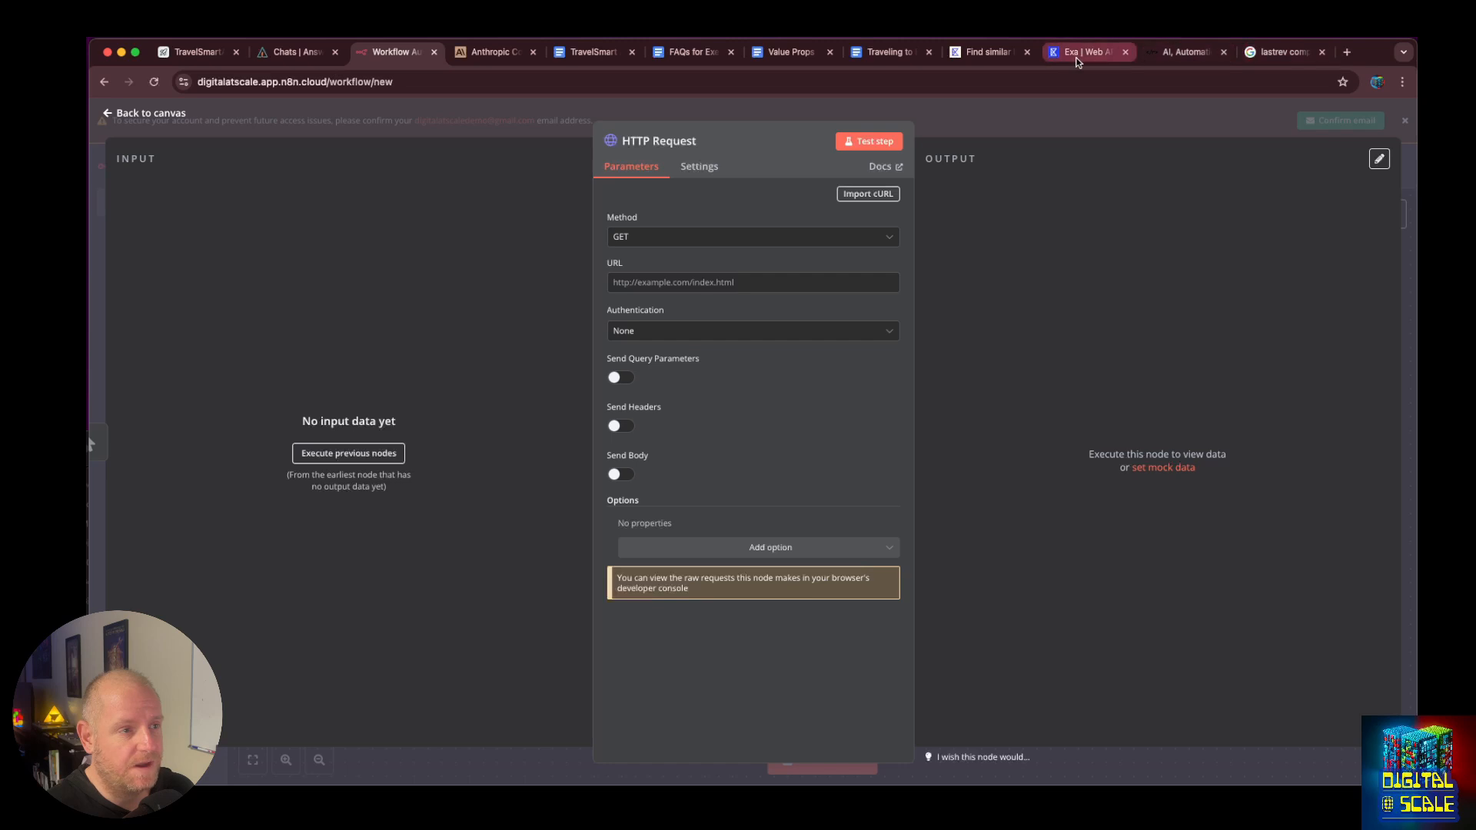
{"action": "left_click", "coordinate": [939, 52]}
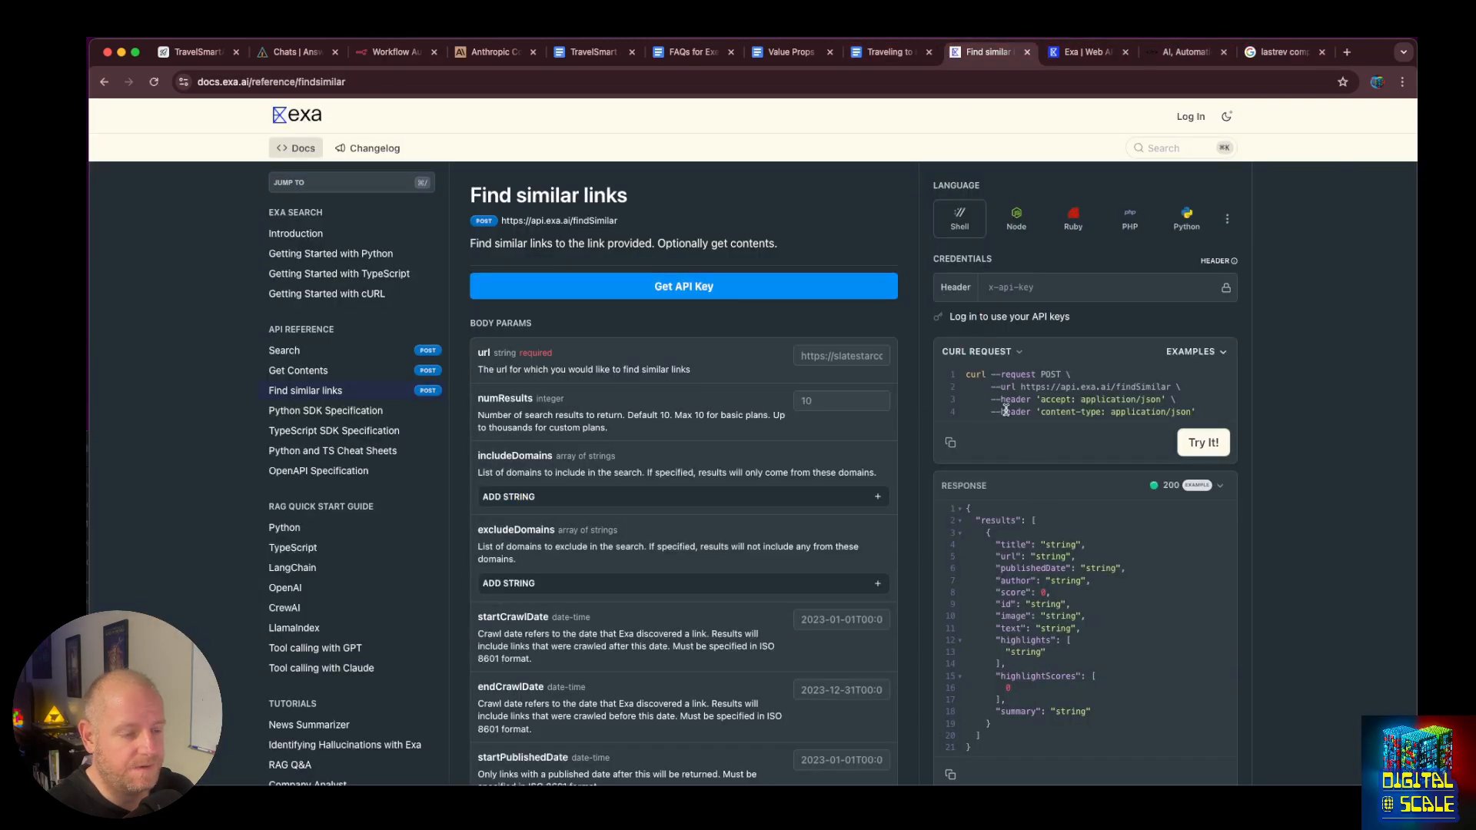
{"action": "scroll", "coordinate": [1005, 410], "scroll_direction": "down", "scroll_amount": 1}
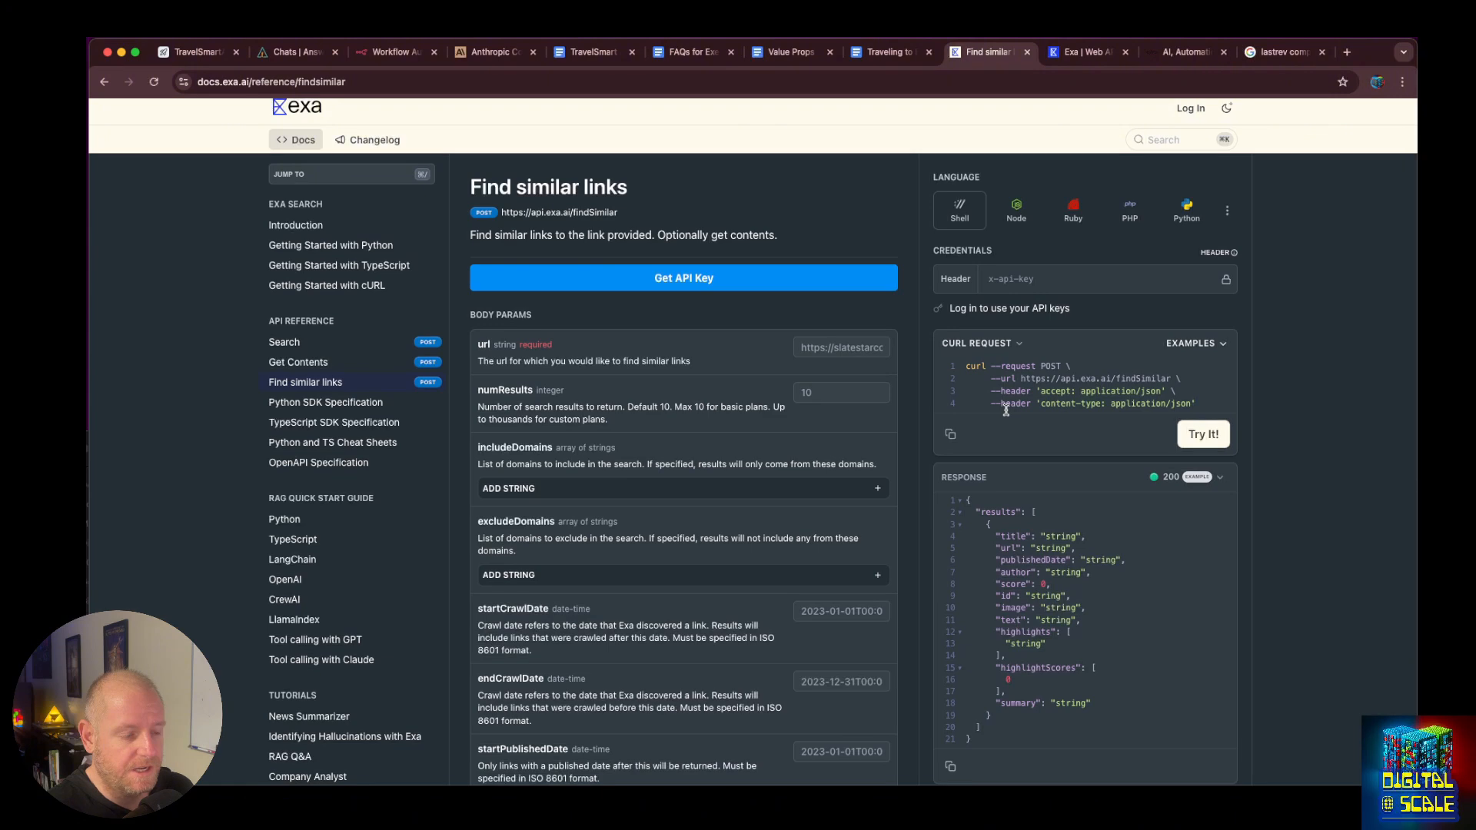
{"action": "scroll", "coordinate": [684, 400], "scroll_direction": "down", "scroll_amount": 2}
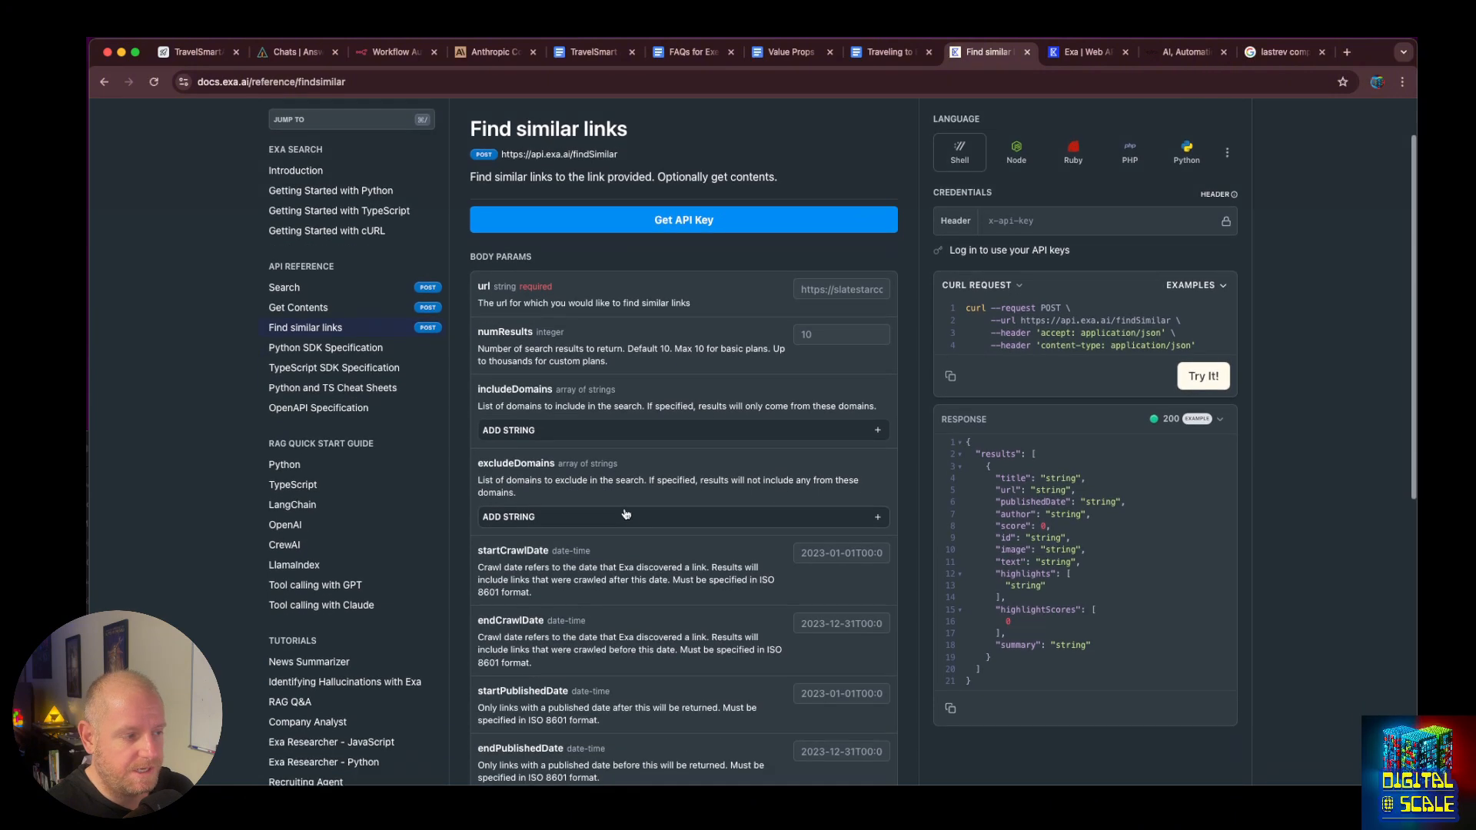
{"action": "left_click", "coordinate": [857, 284]}
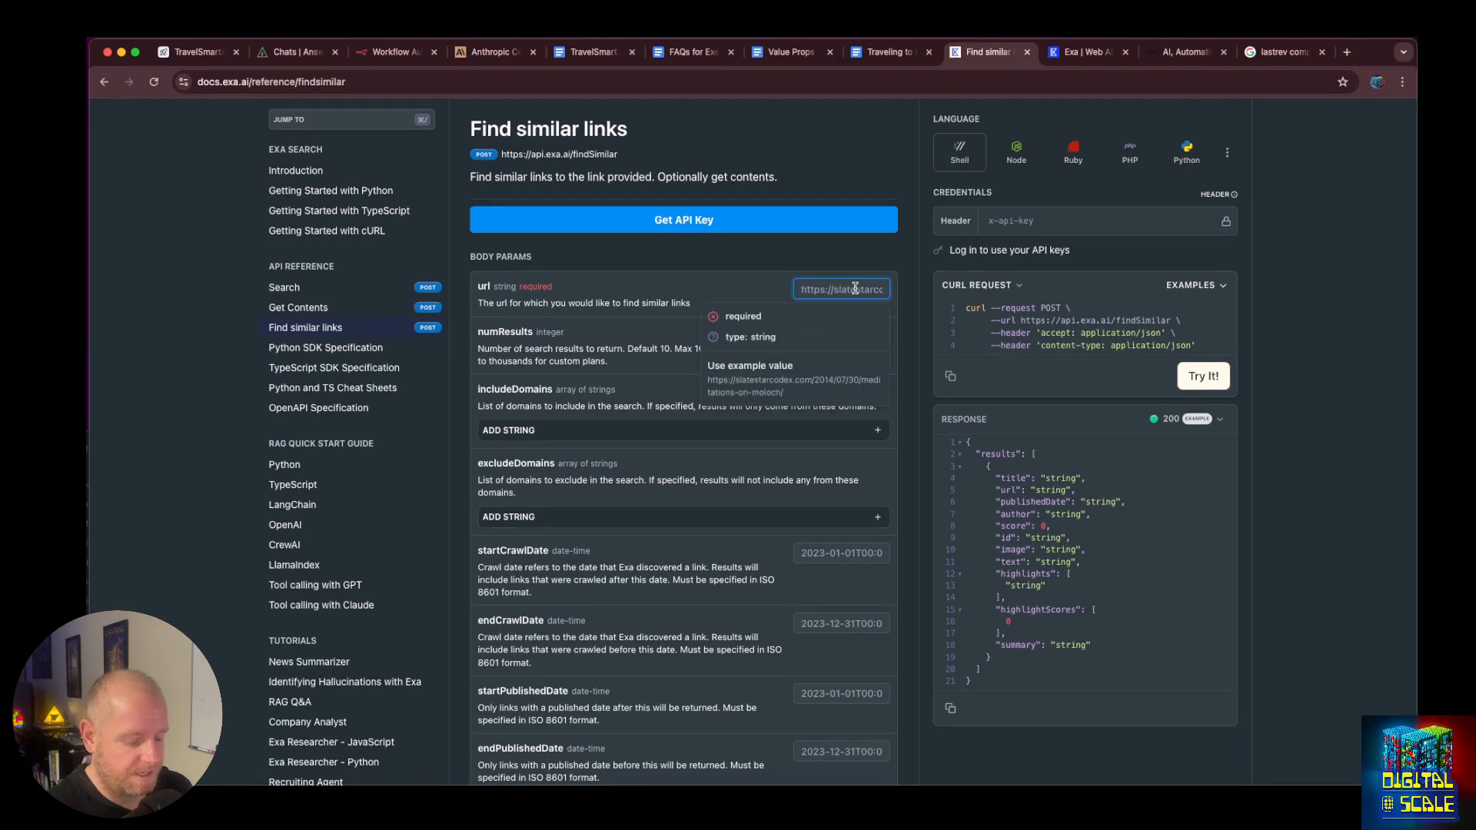
{"action": "type", "text": "lastrev.com"}
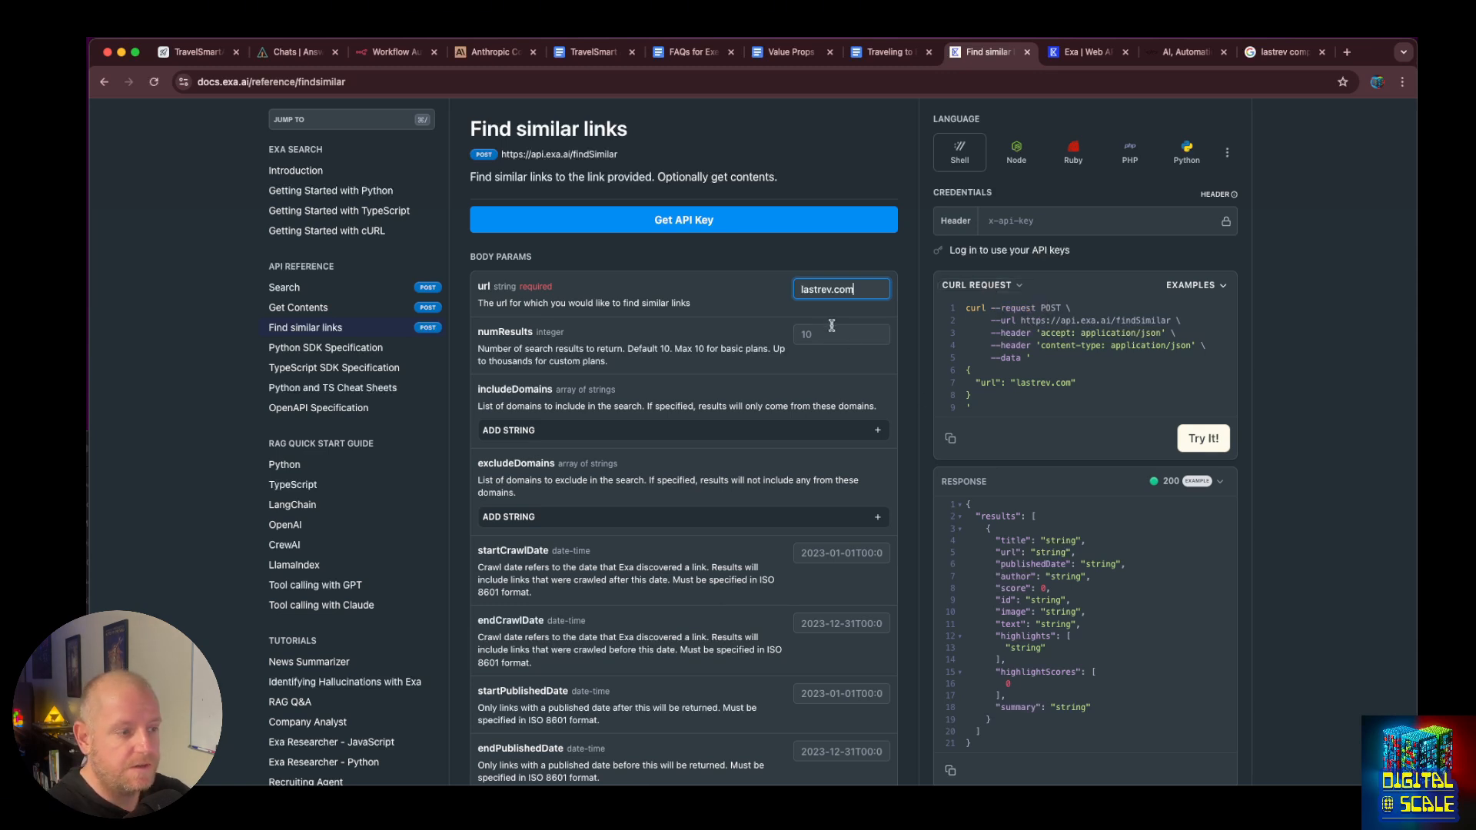
{"action": "left_click", "coordinate": [810, 337]}
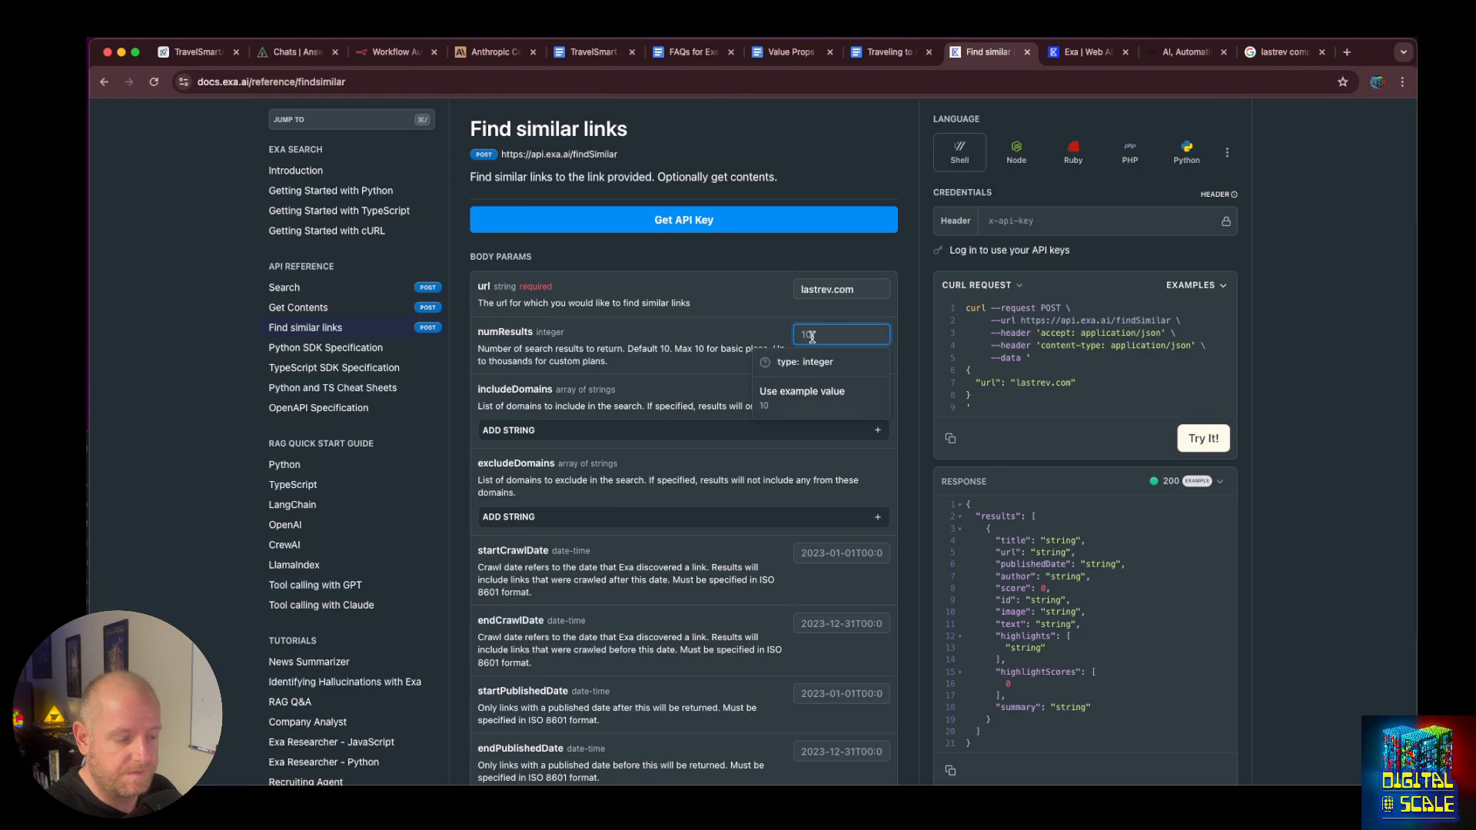
{"action": "type", "text": "5"}
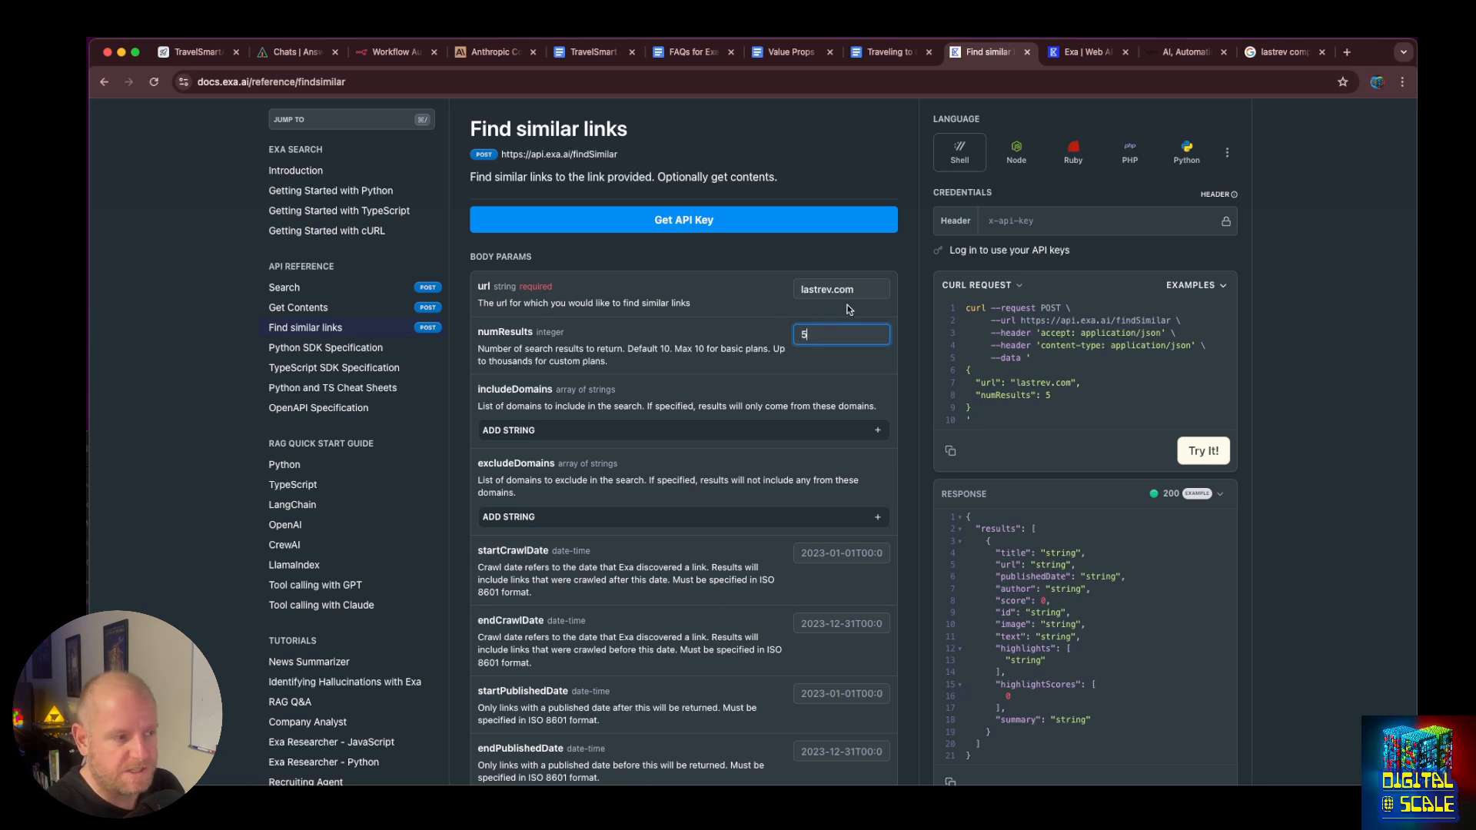
{"action": "double_click", "coordinate": [813, 329]}
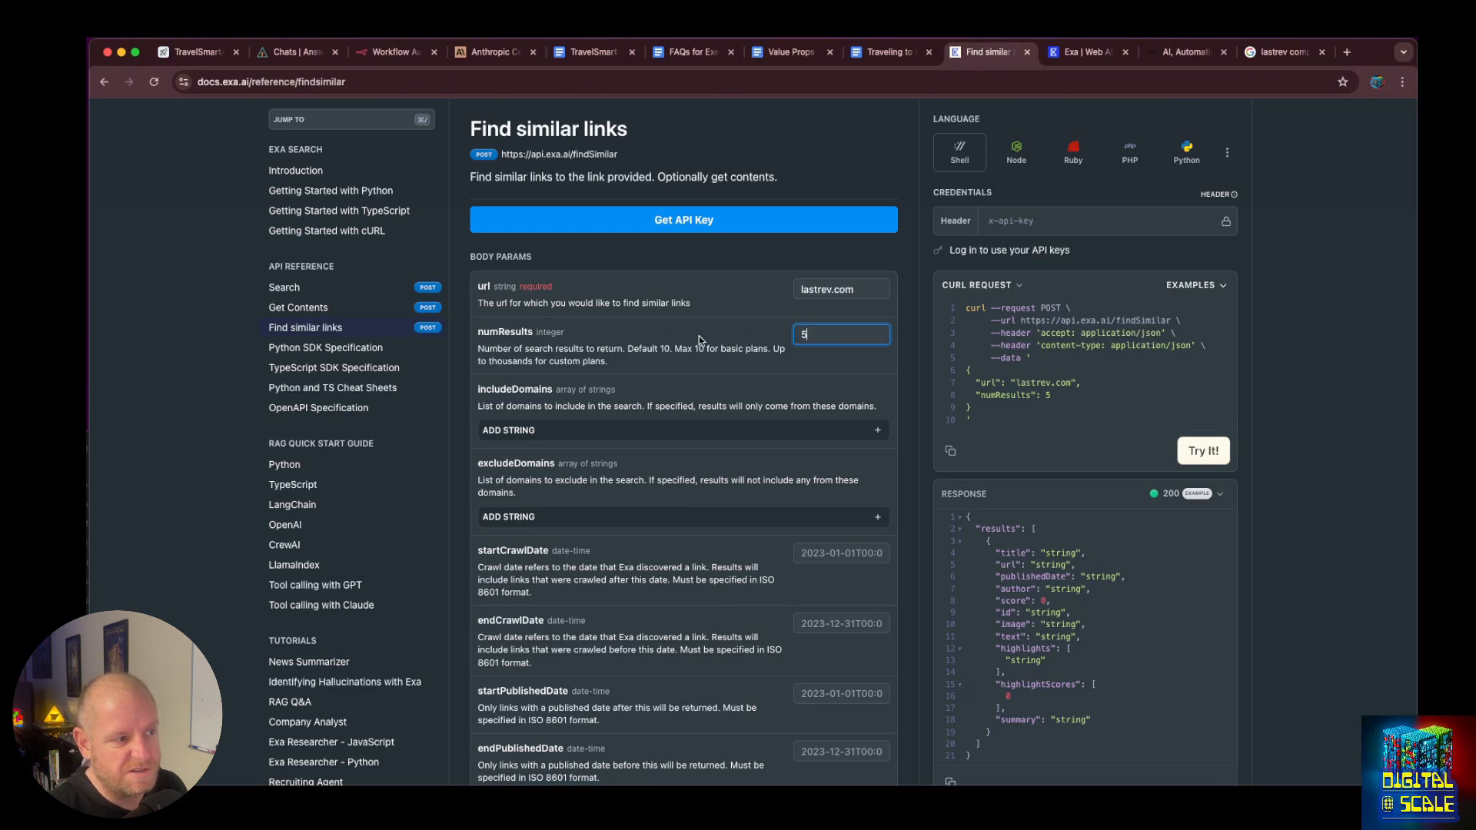
{"action": "key", "text": "BackSpace"}
{"action": "type", "text": "10"}
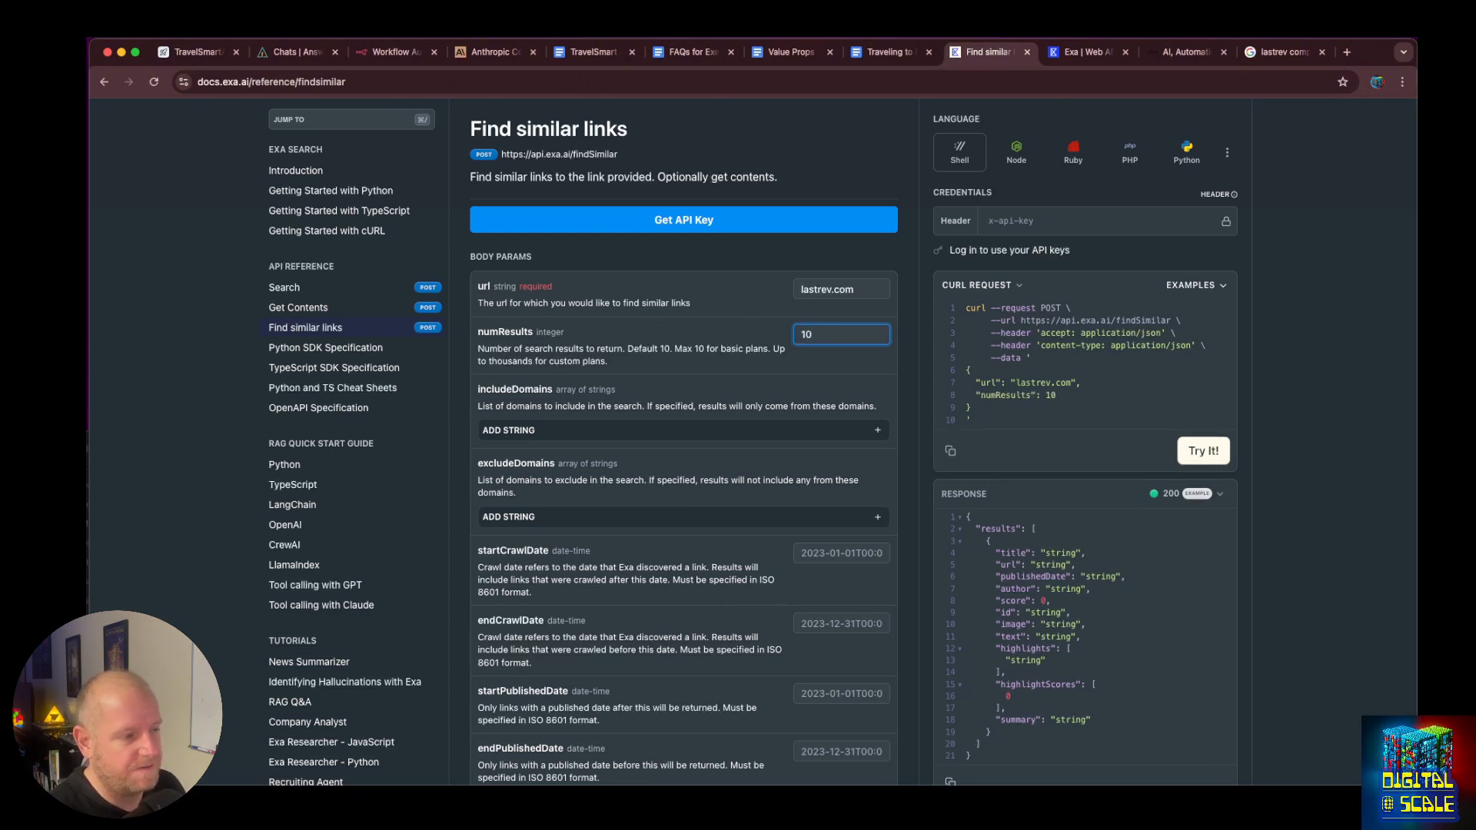
{"action": "key", "text": "BackSpace"}
{"action": "key", "text": "BackSpace"}
{"action": "type", "text": "20"}
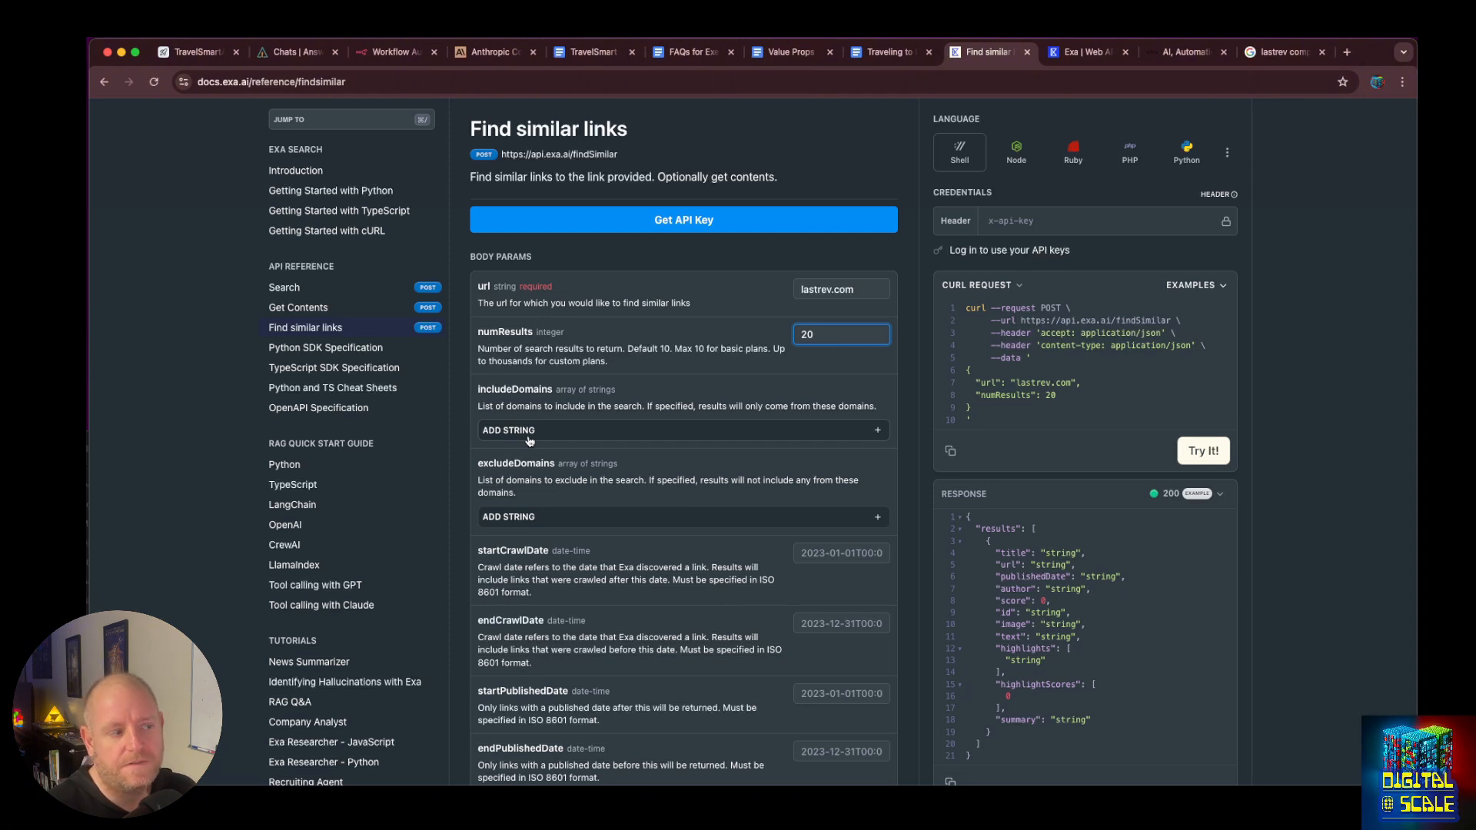
{"action": "left_click", "coordinate": [548, 518]}
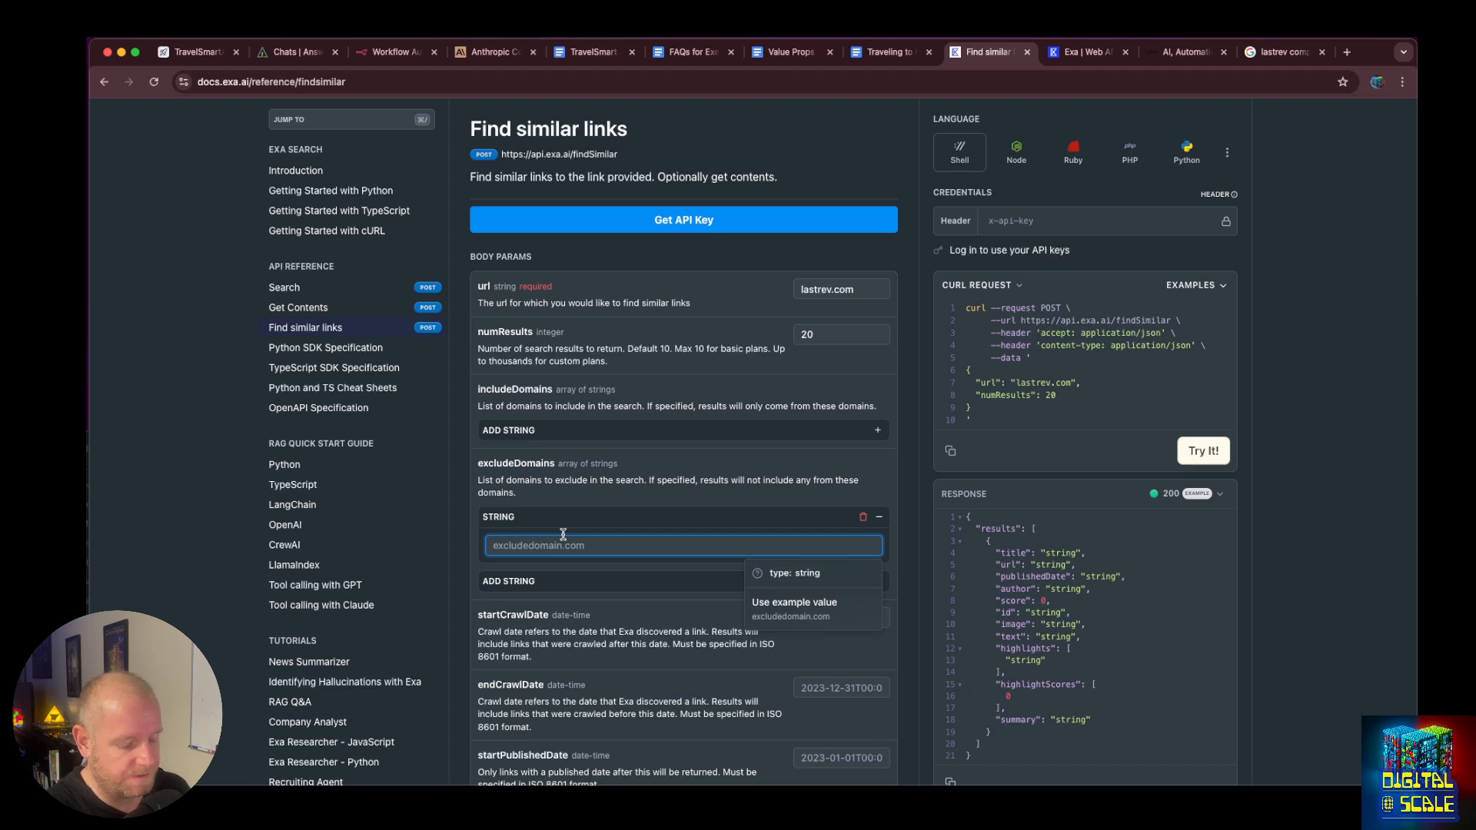
{"action": "type", "text": "https://www.lastrev.com"}
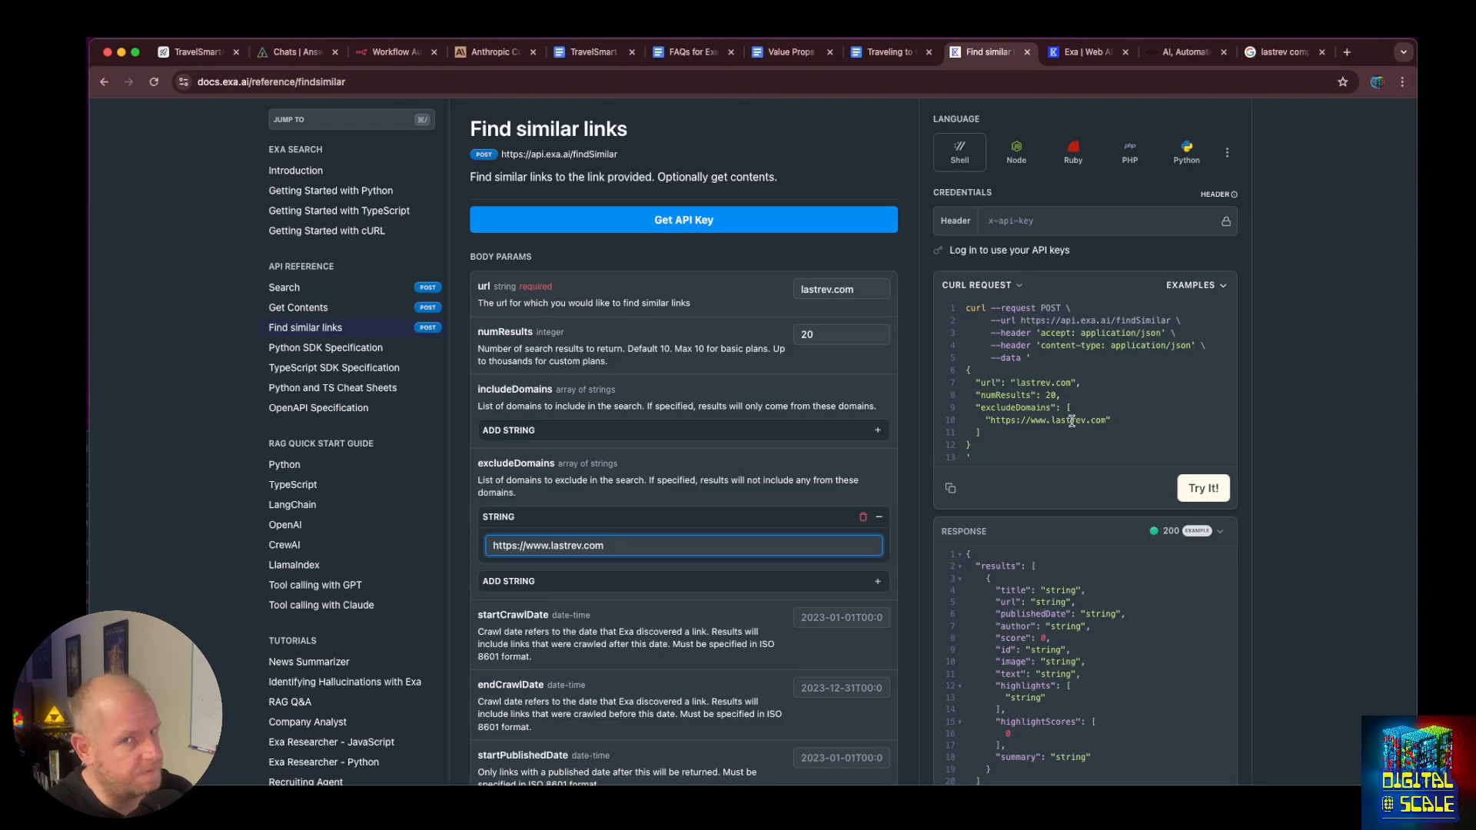
Expand the contents object in the body parameters, and expand the text object inside it.
{"action": "scroll", "coordinate": [652, 522], "scroll_direction": "down", "scroll_amount": 2}
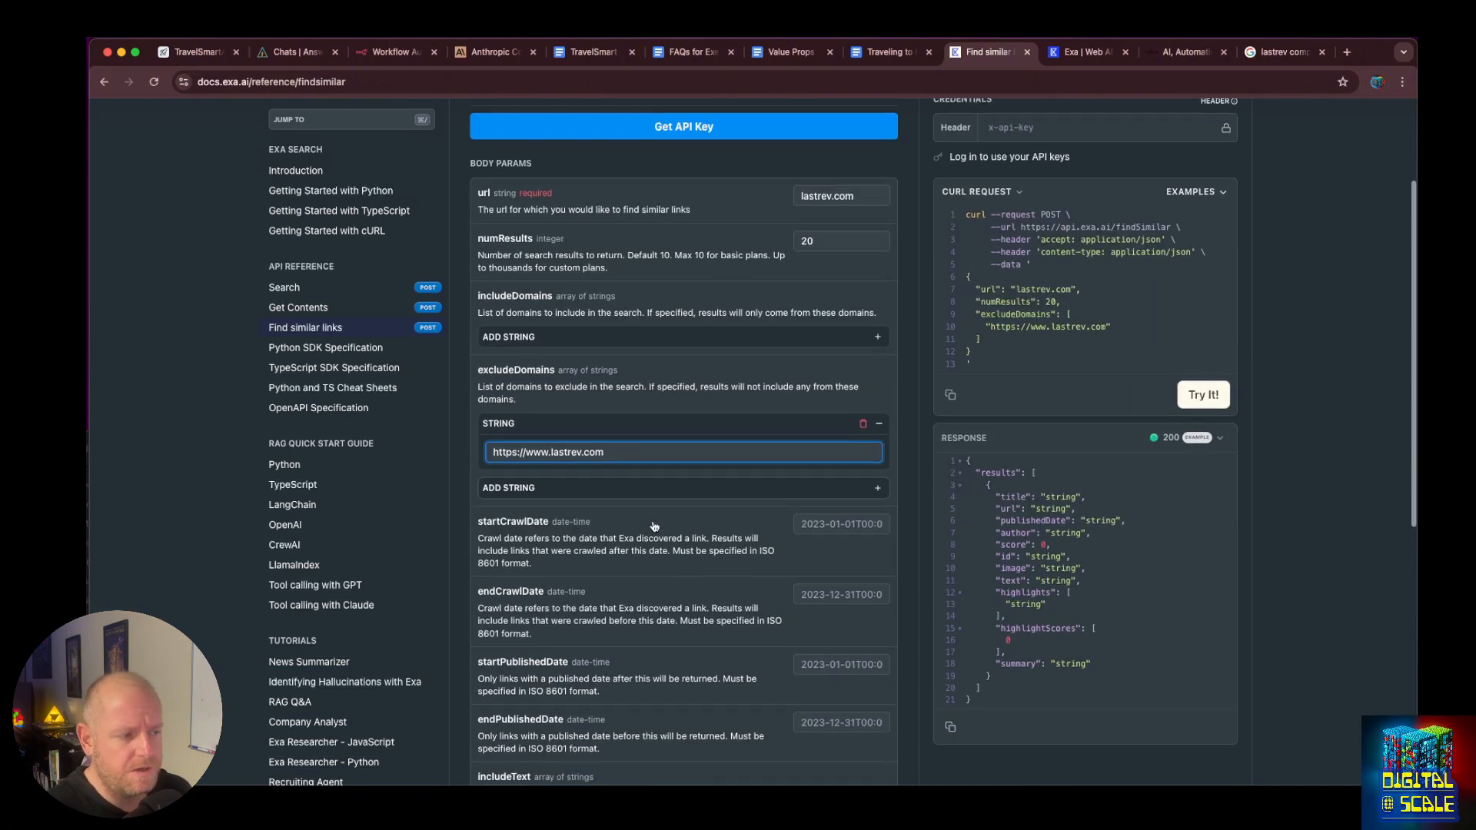
{"action": "scroll", "coordinate": [652, 523], "scroll_direction": "down", "scroll_amount": 1}
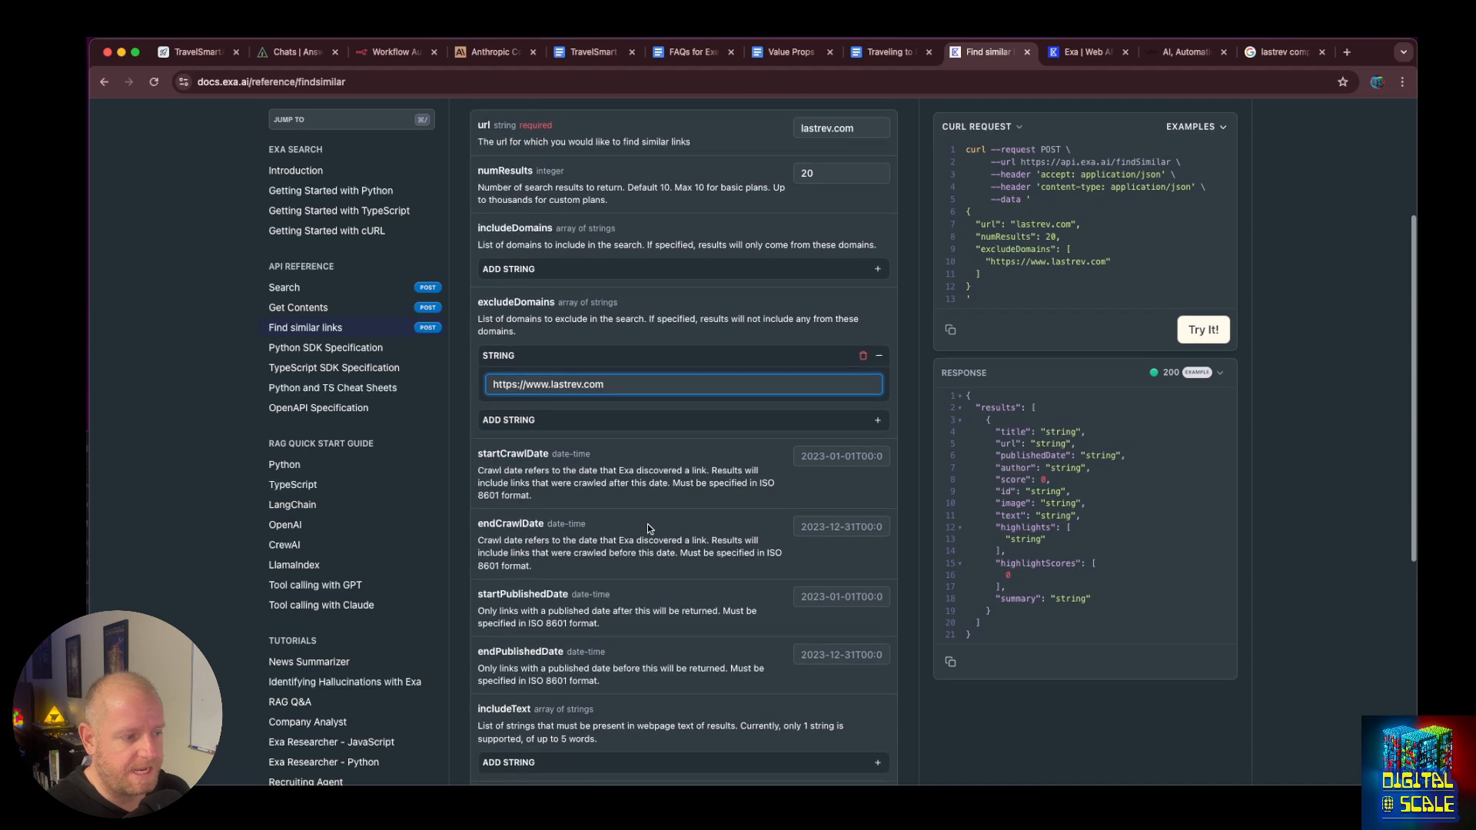
{"action": "scroll", "coordinate": [615, 500], "scroll_direction": "down", "scroll_amount": 5}
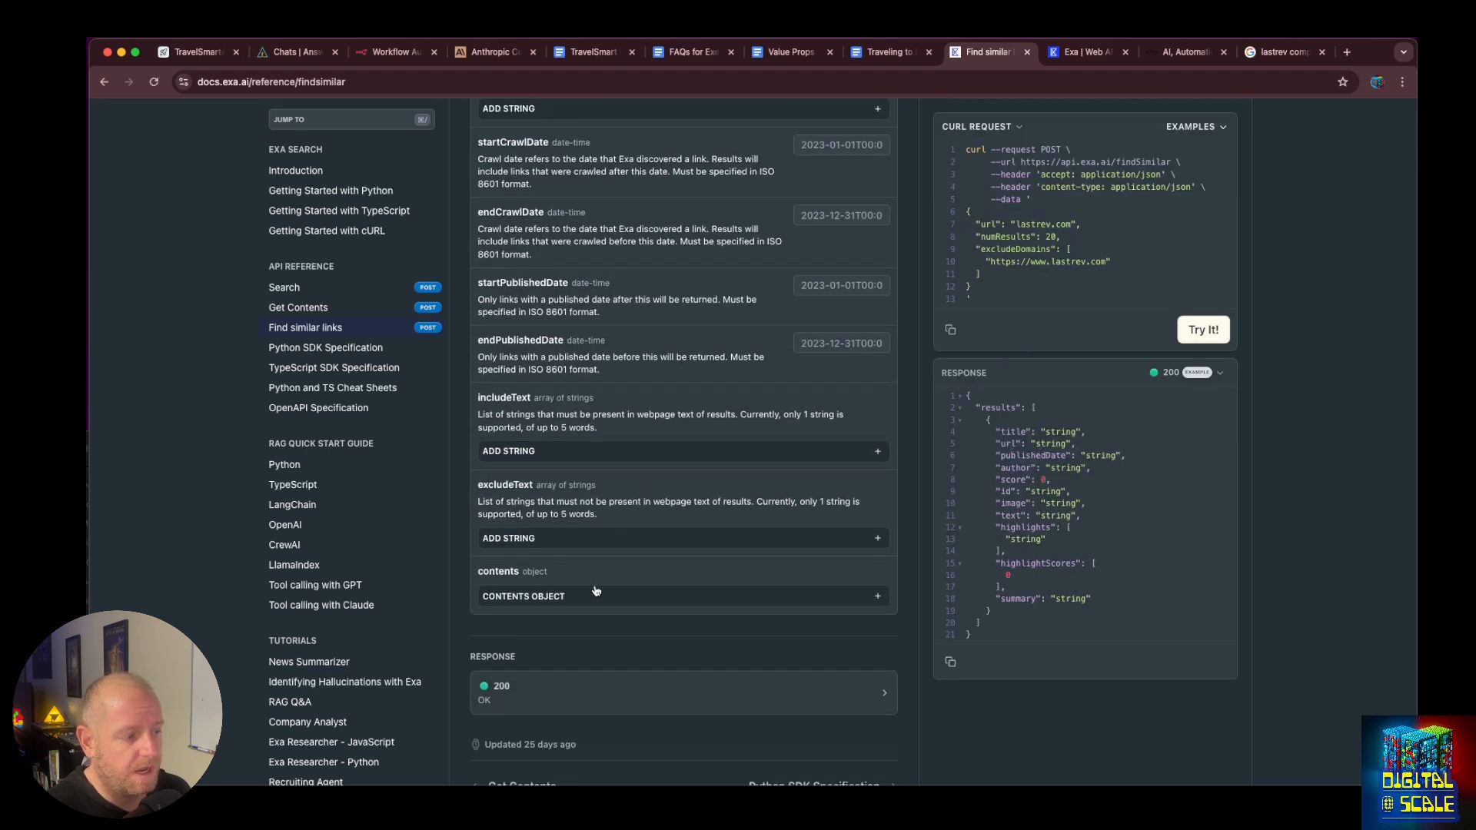
{"action": "left_click", "coordinate": [653, 602]}
{"action": "scroll", "coordinate": [653, 602], "scroll_direction": "down", "scroll_amount": 3}
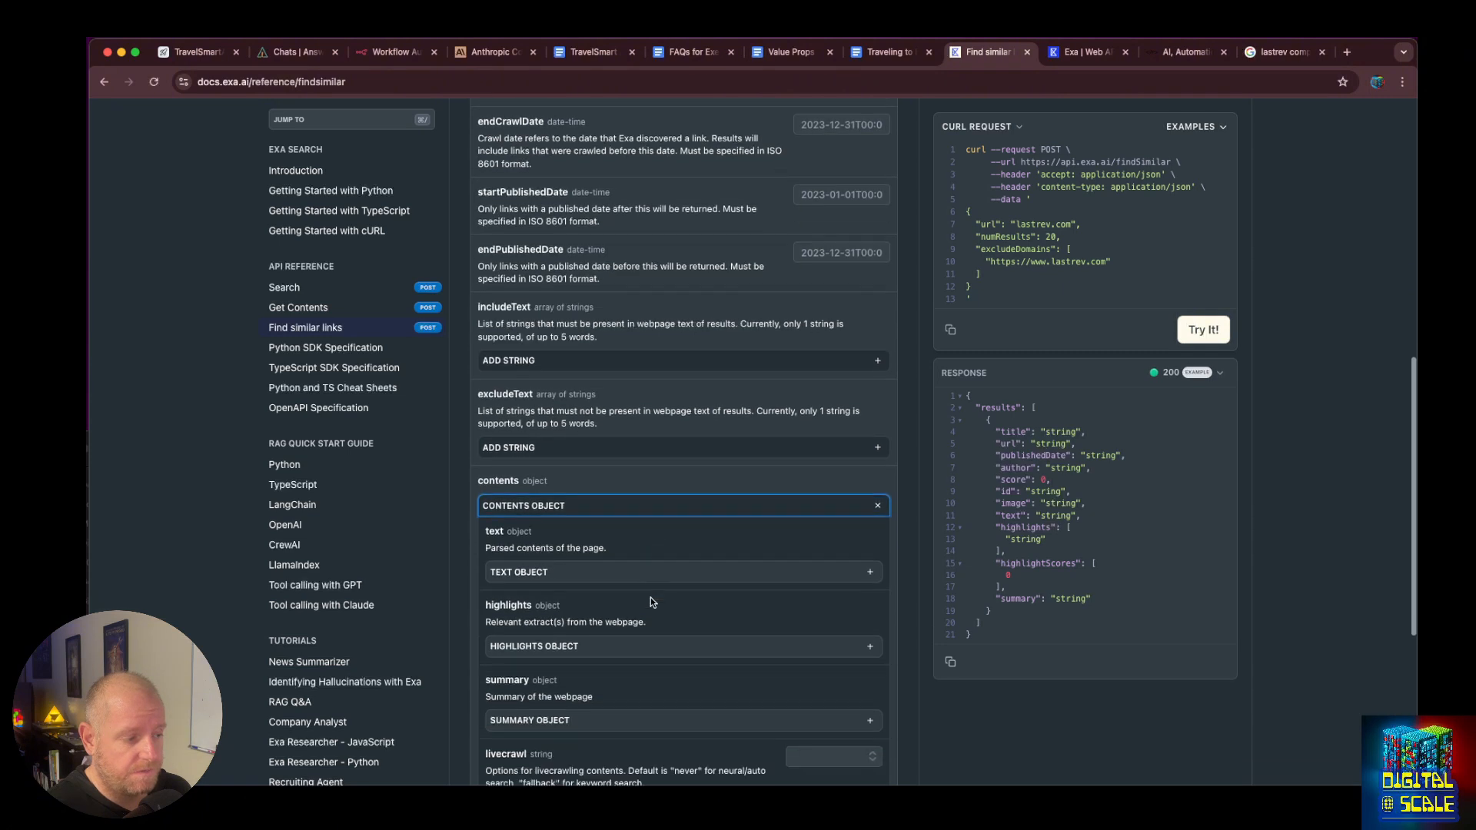
{"action": "left_click", "coordinate": [661, 499]}
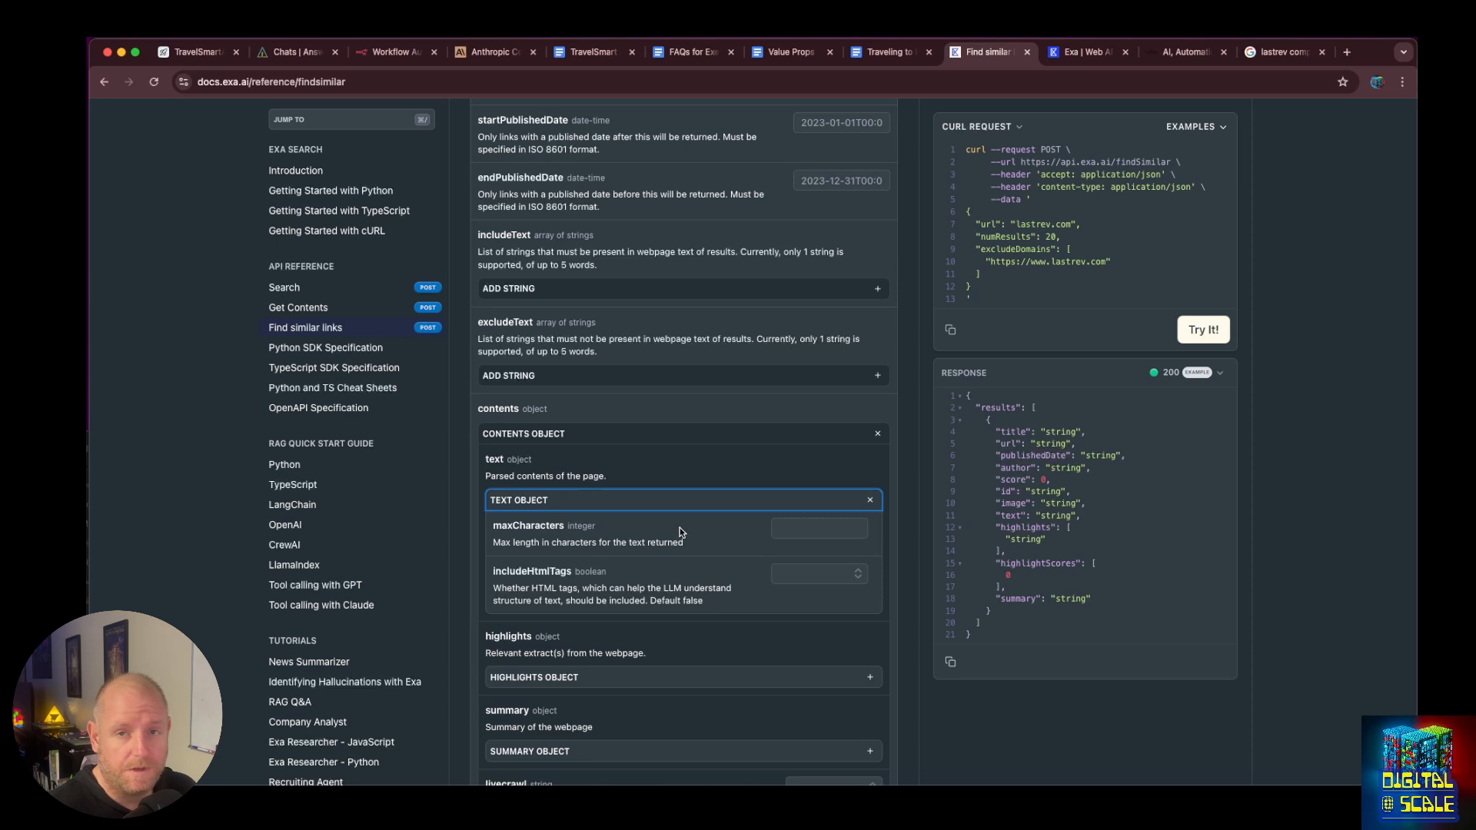
Collapse the text object, expand the highlights object, and set numSentences to 5 and highlightsPerUrl to 2.
{"action": "left_click", "coordinate": [870, 500]}
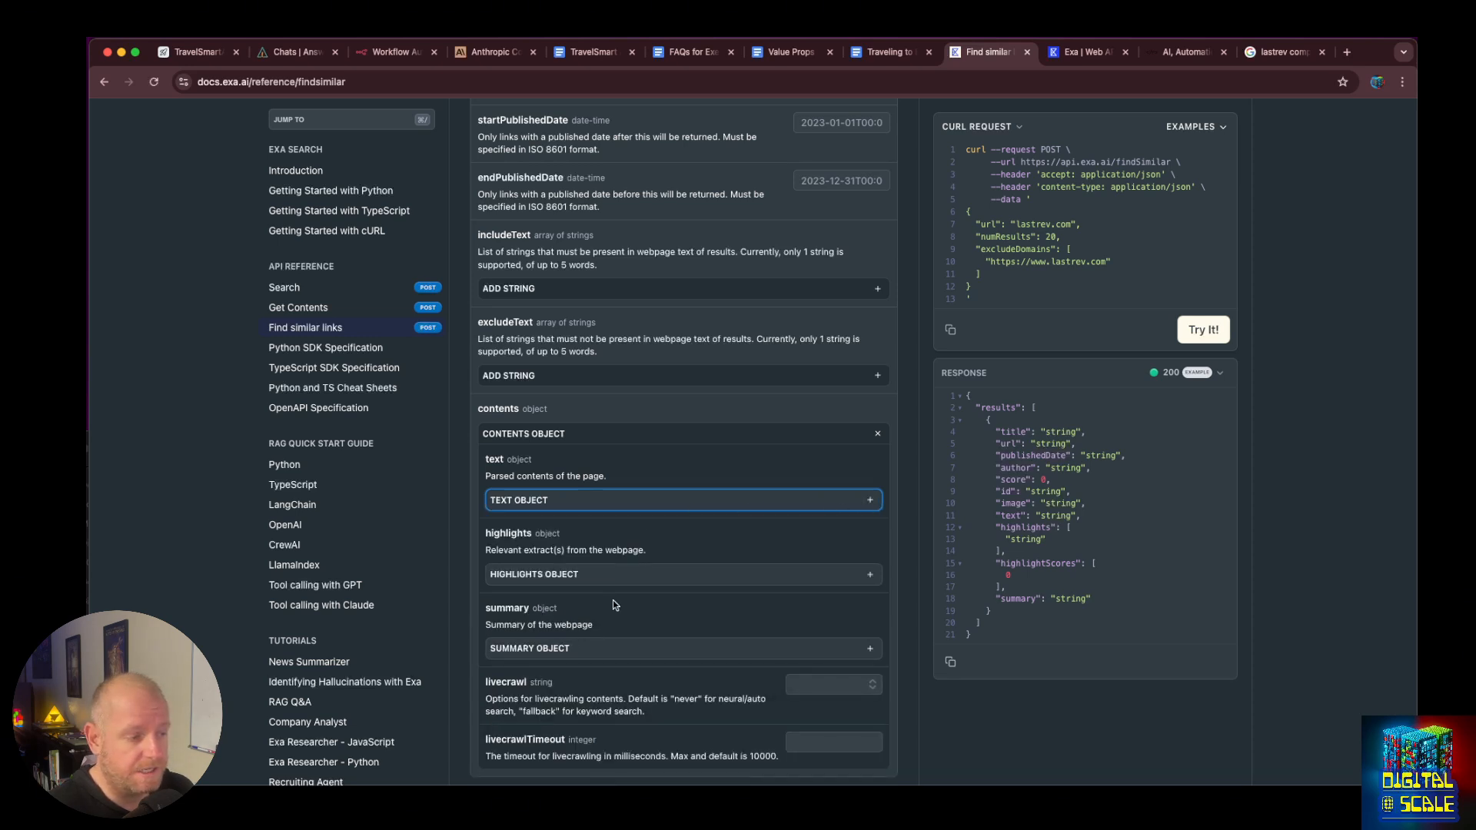
{"action": "left_click", "coordinate": [627, 581]}
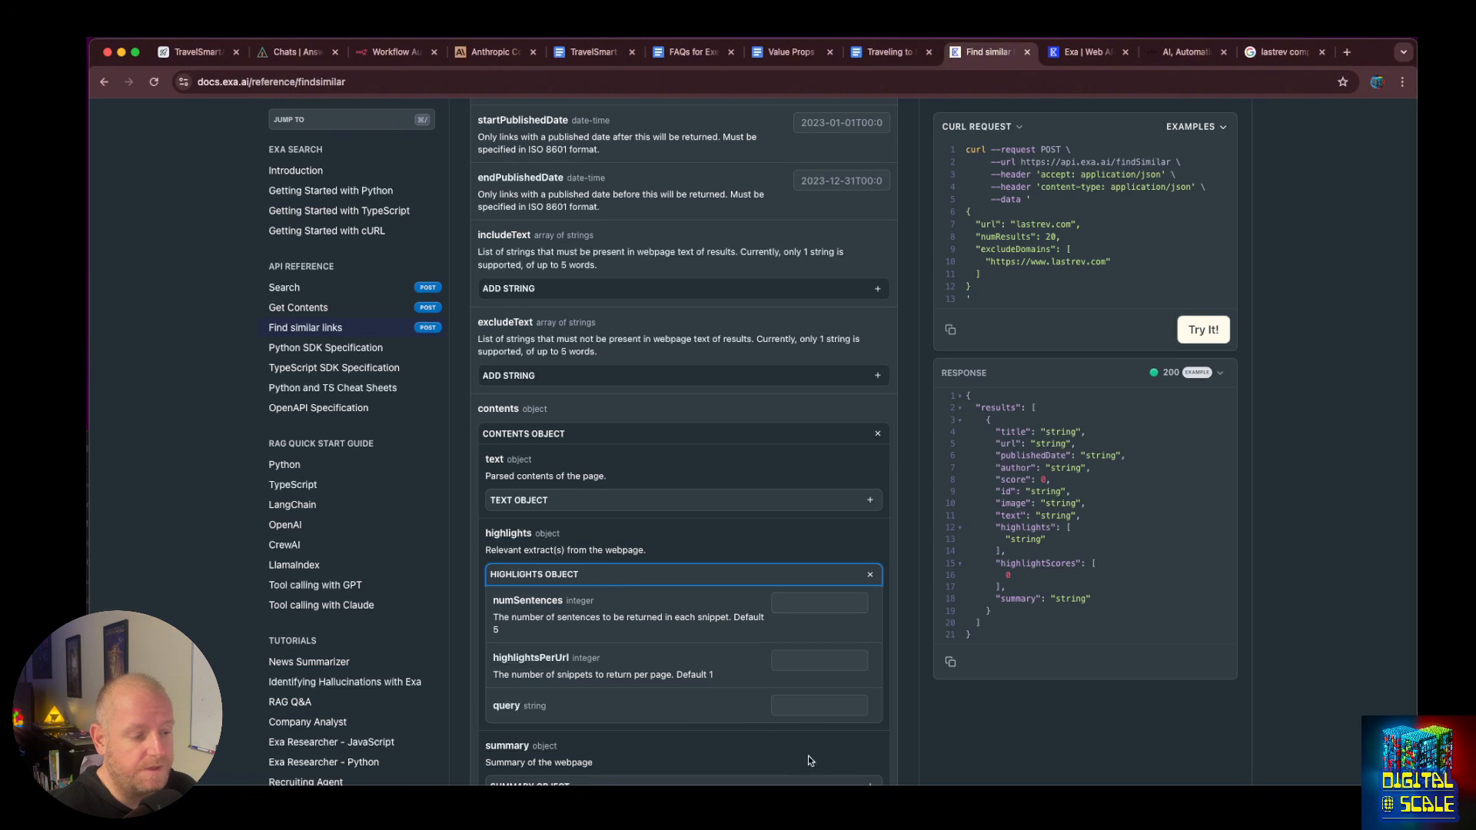
{"action": "left_click", "coordinate": [803, 705]}
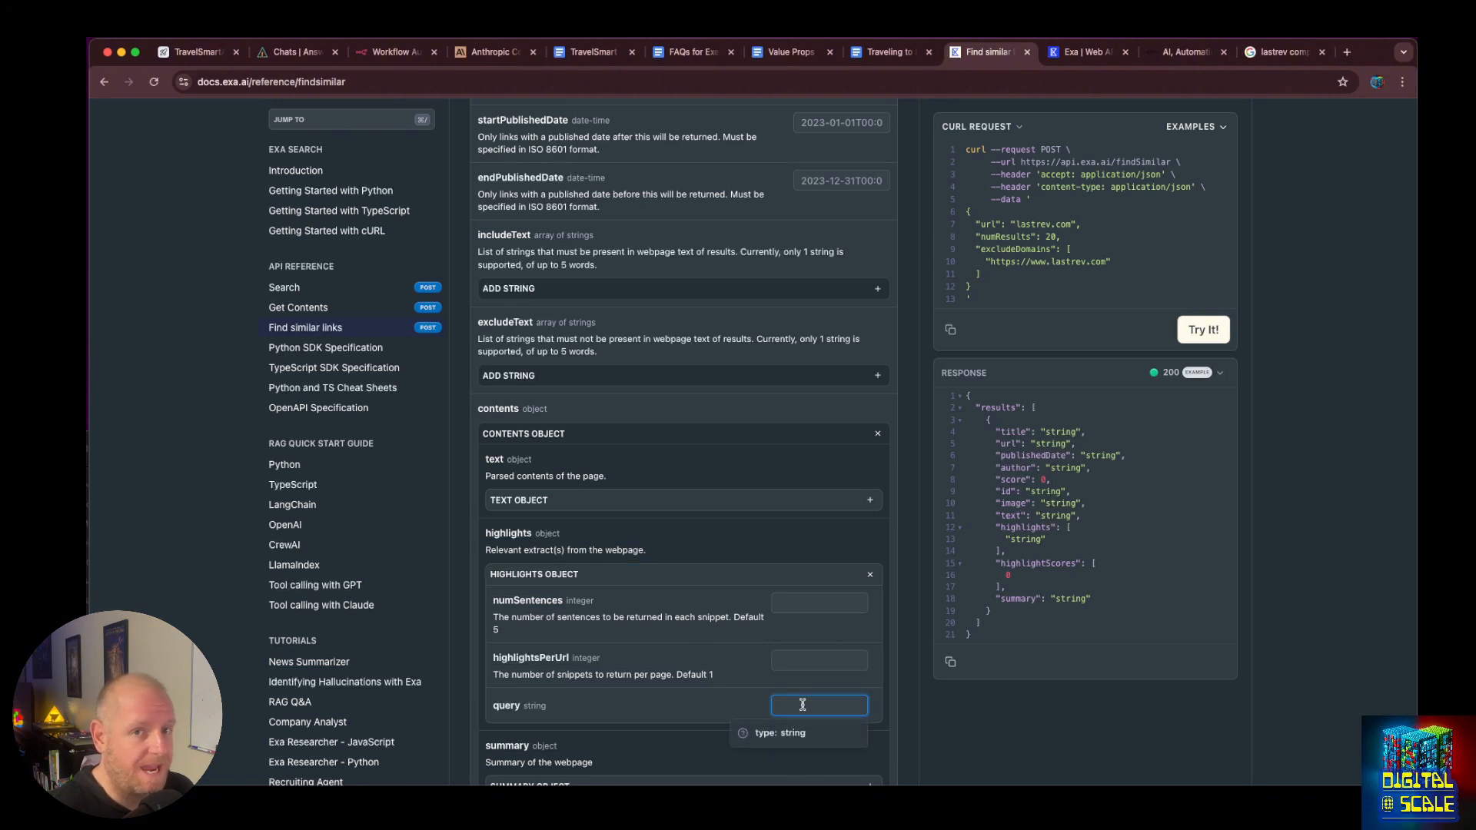
{"action": "left_click", "coordinate": [812, 604]}
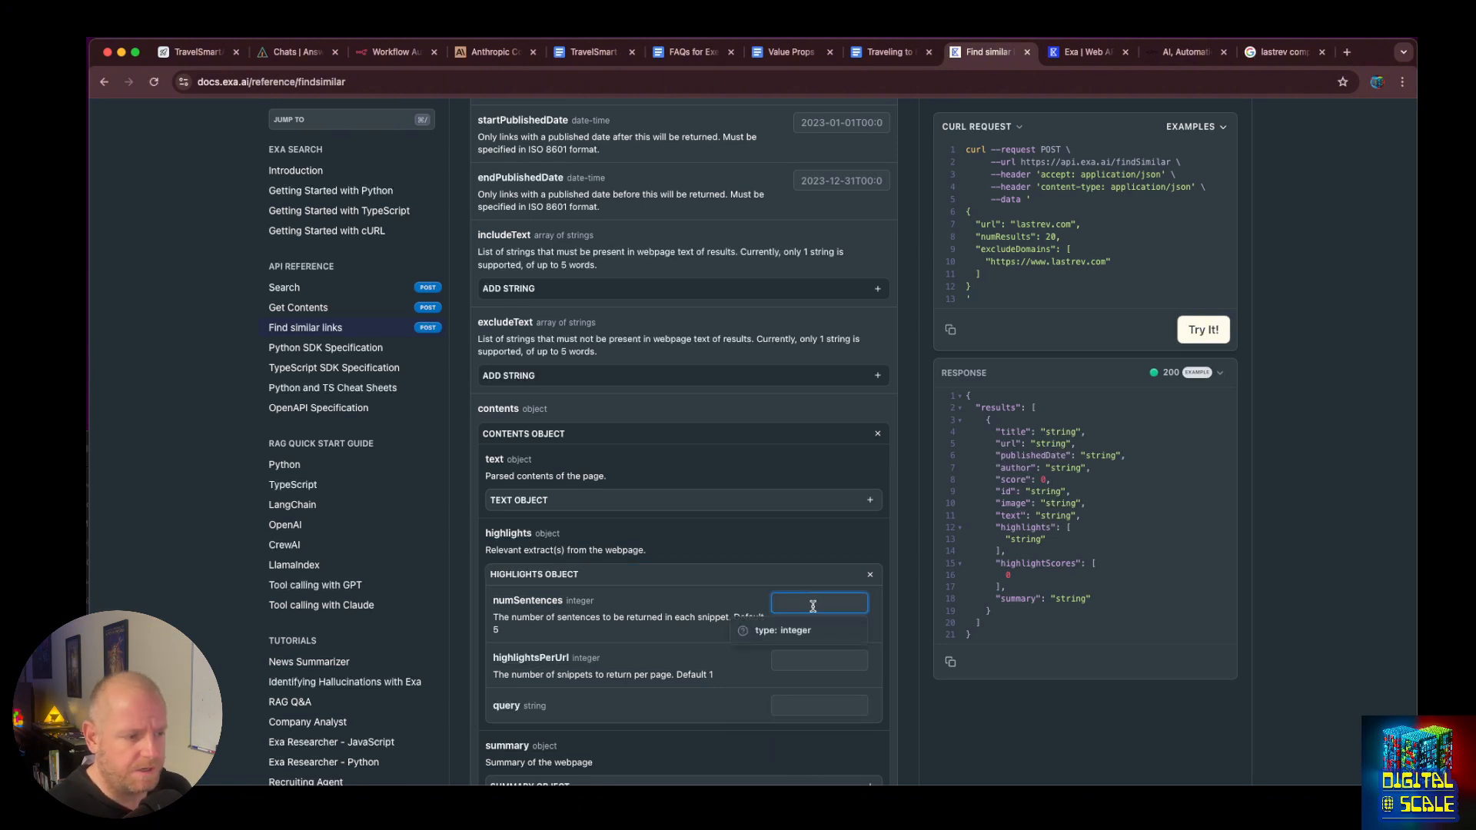
{"action": "type", "text": "5"}
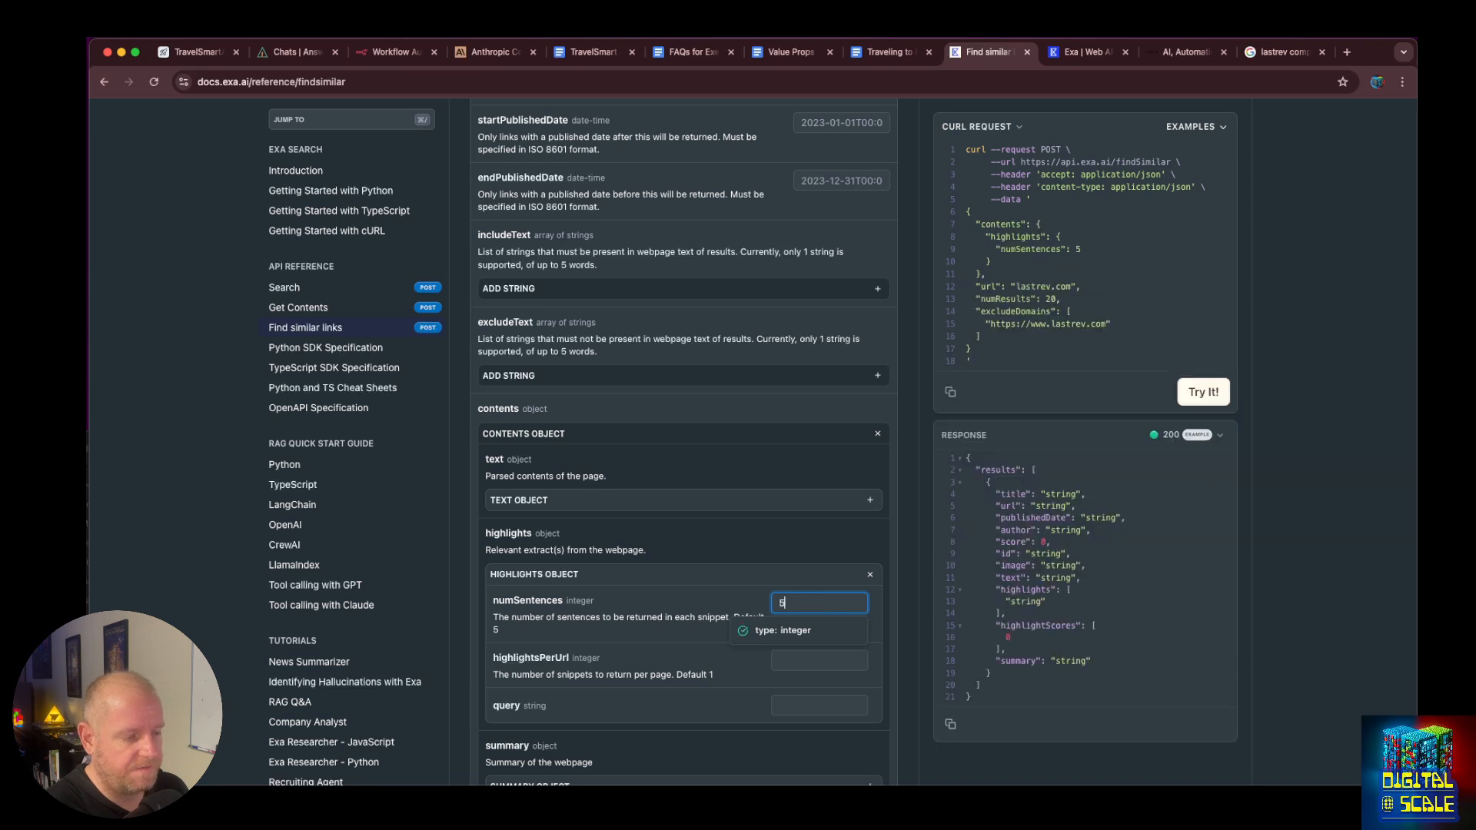
{"action": "left_click", "coordinate": [814, 658]}
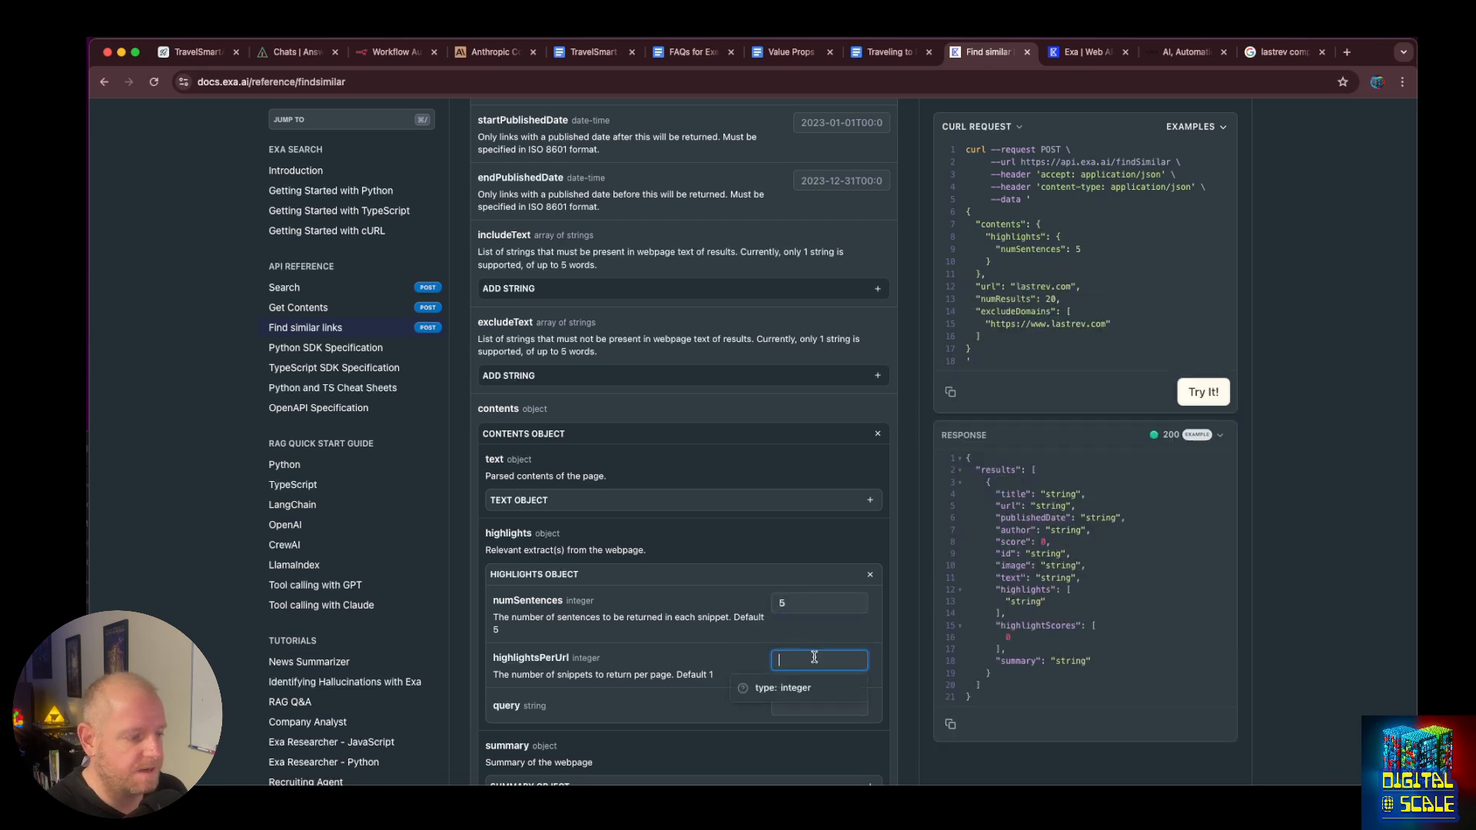
{"action": "type", "text": "2"}
Set the highlights query to "Do they sell AI services" and collapse the highlights object.
{"action": "key", "text": "Tab"}
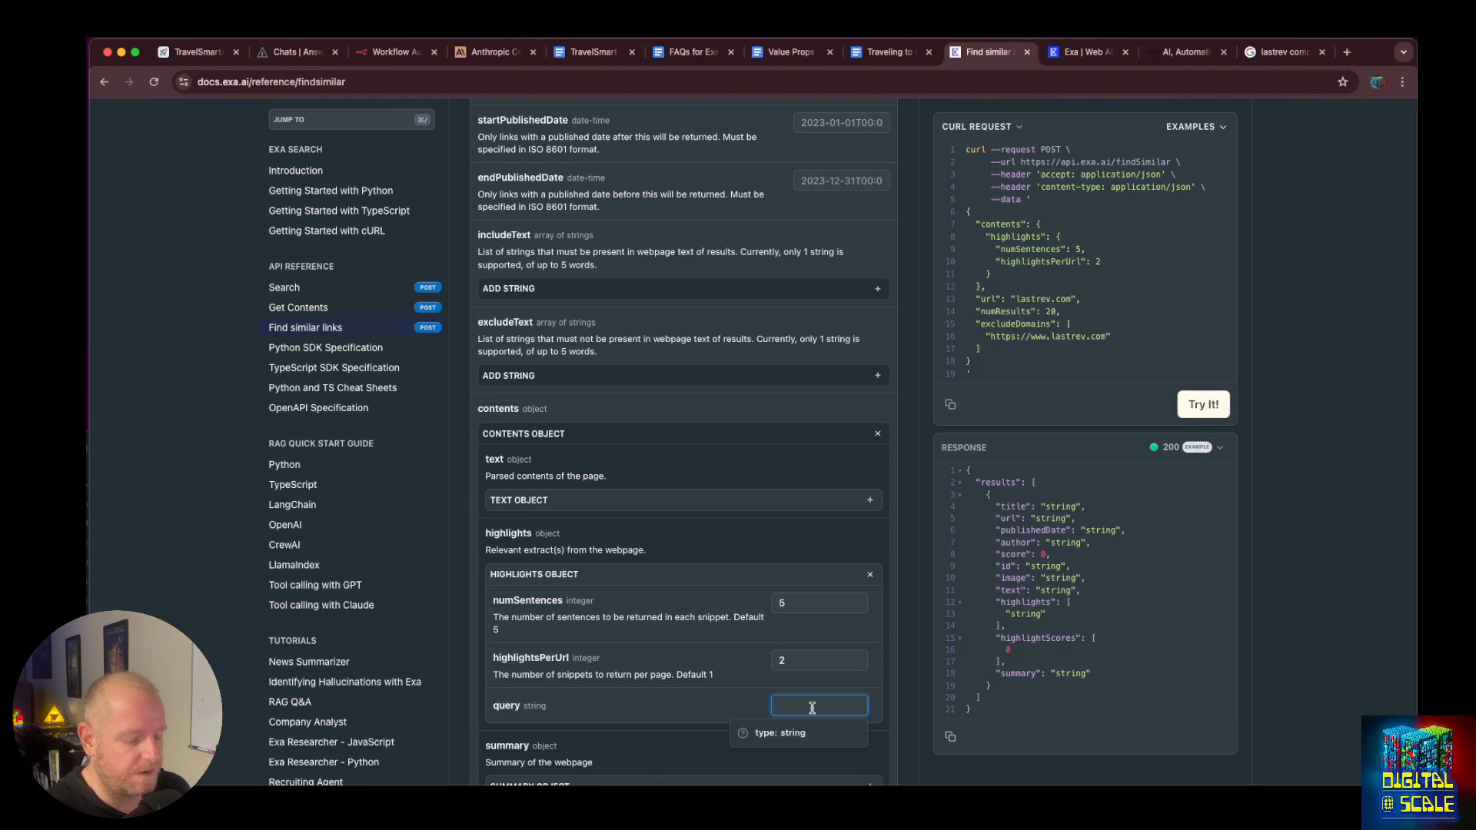
{"action": "type", "text": "Do they"}
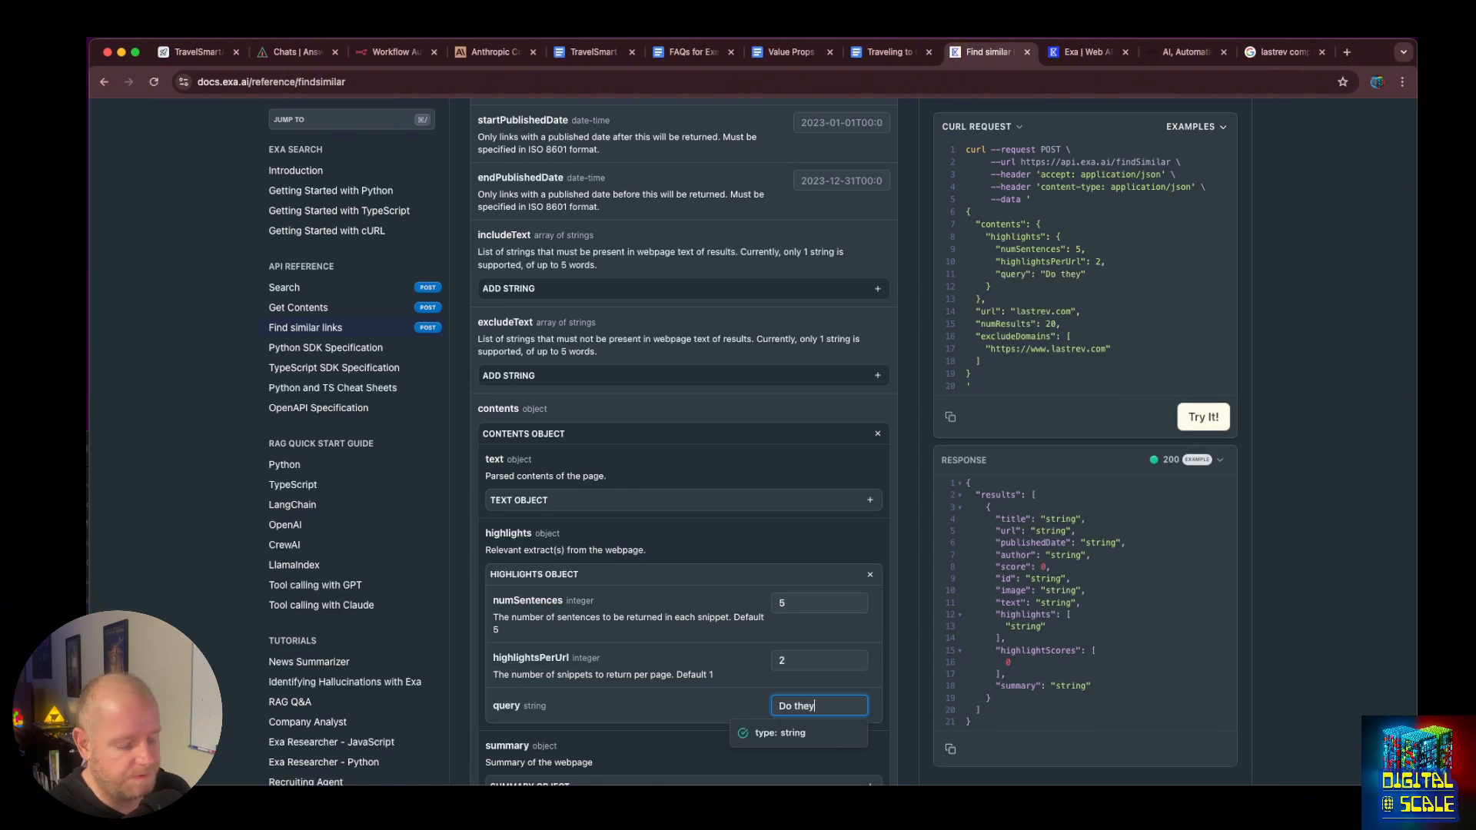
{"action": "type", "text": " sell AI services"}
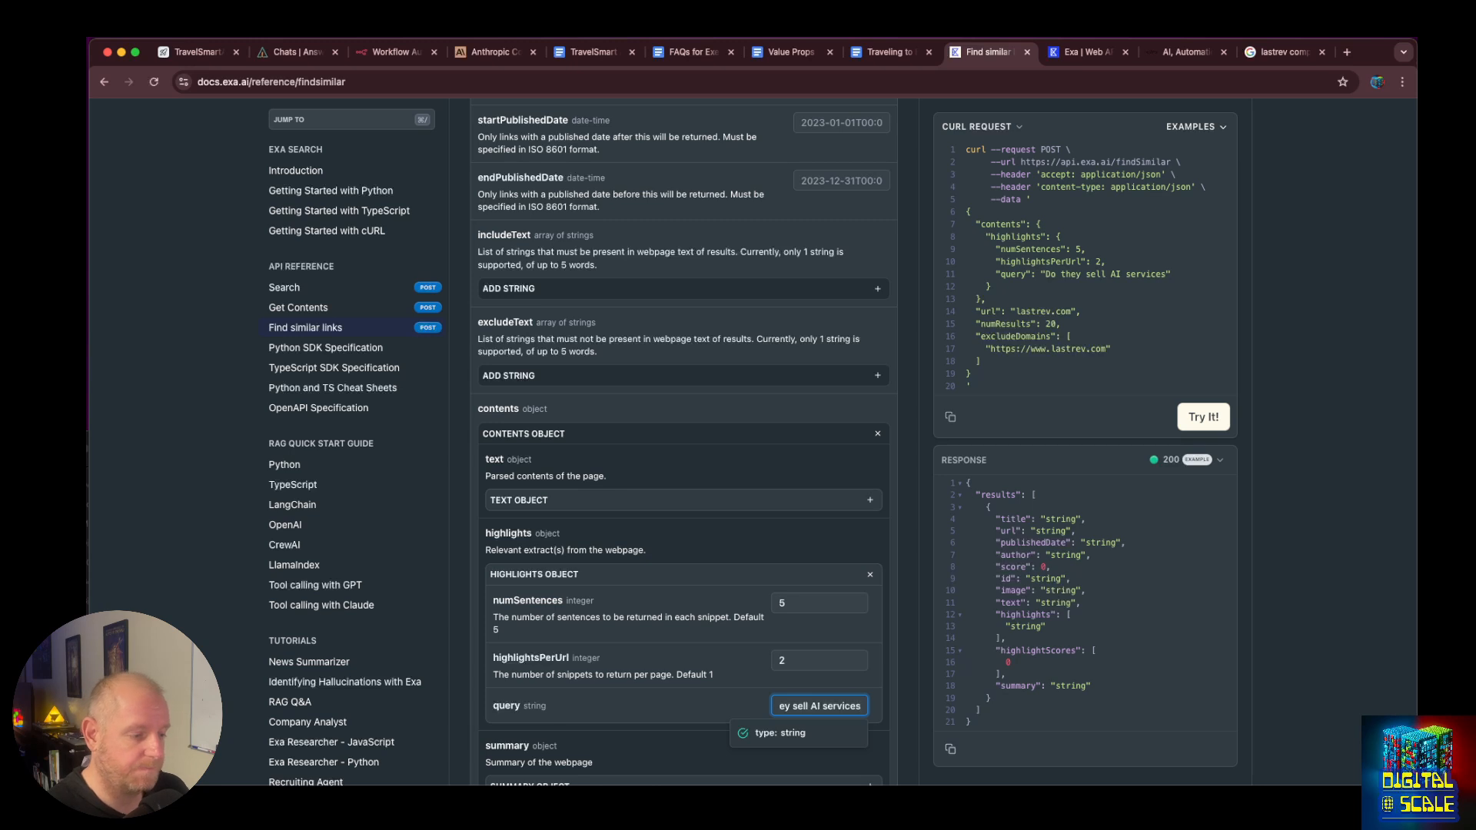
{"action": "left_click", "coordinate": [870, 574]}
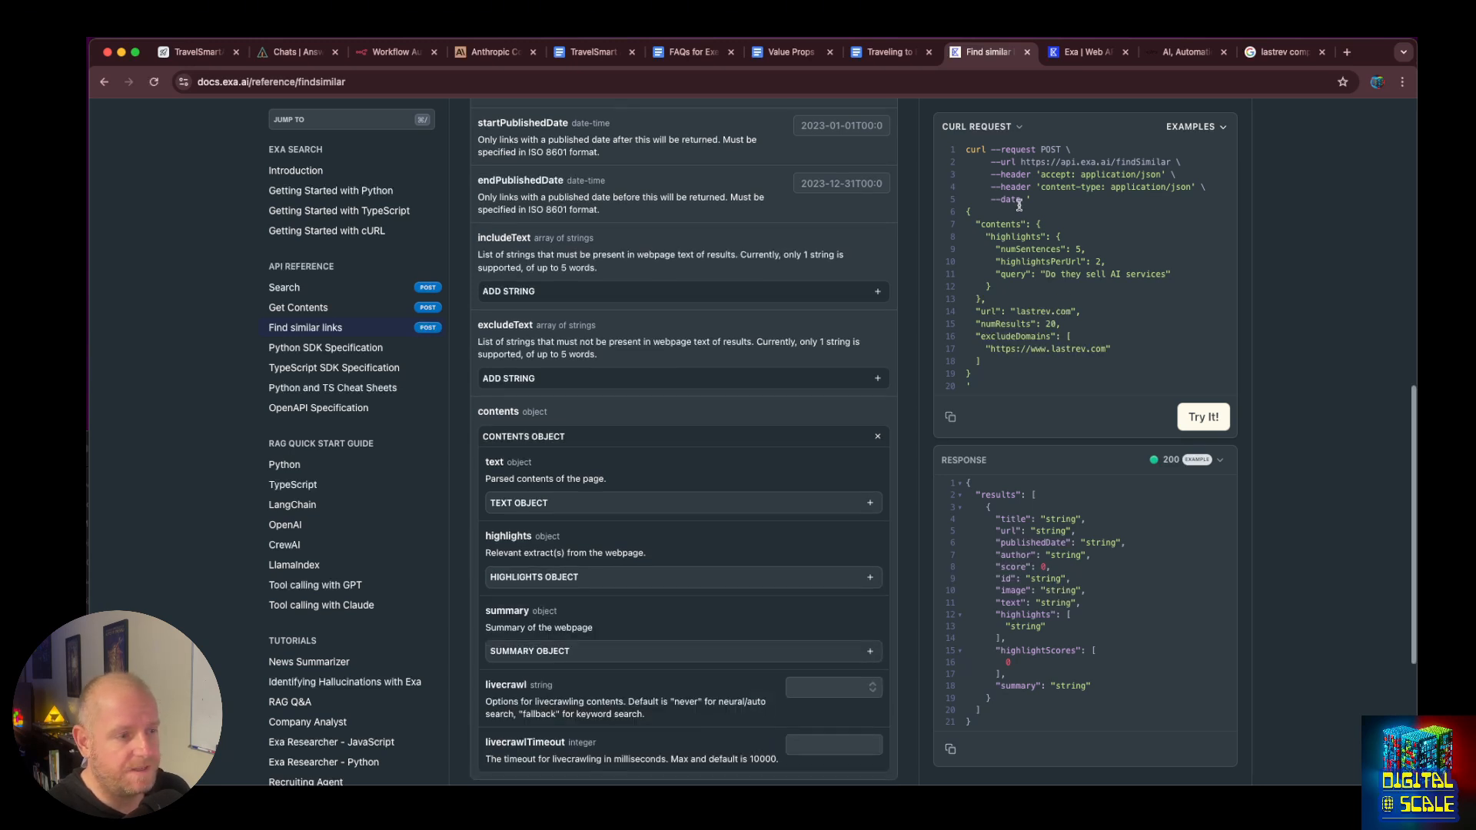
Copy the generated cURL request for the findSimilar endpoint.
{"action": "scroll", "coordinate": [695, 520], "scroll_direction": "down", "scroll_amount": 1}
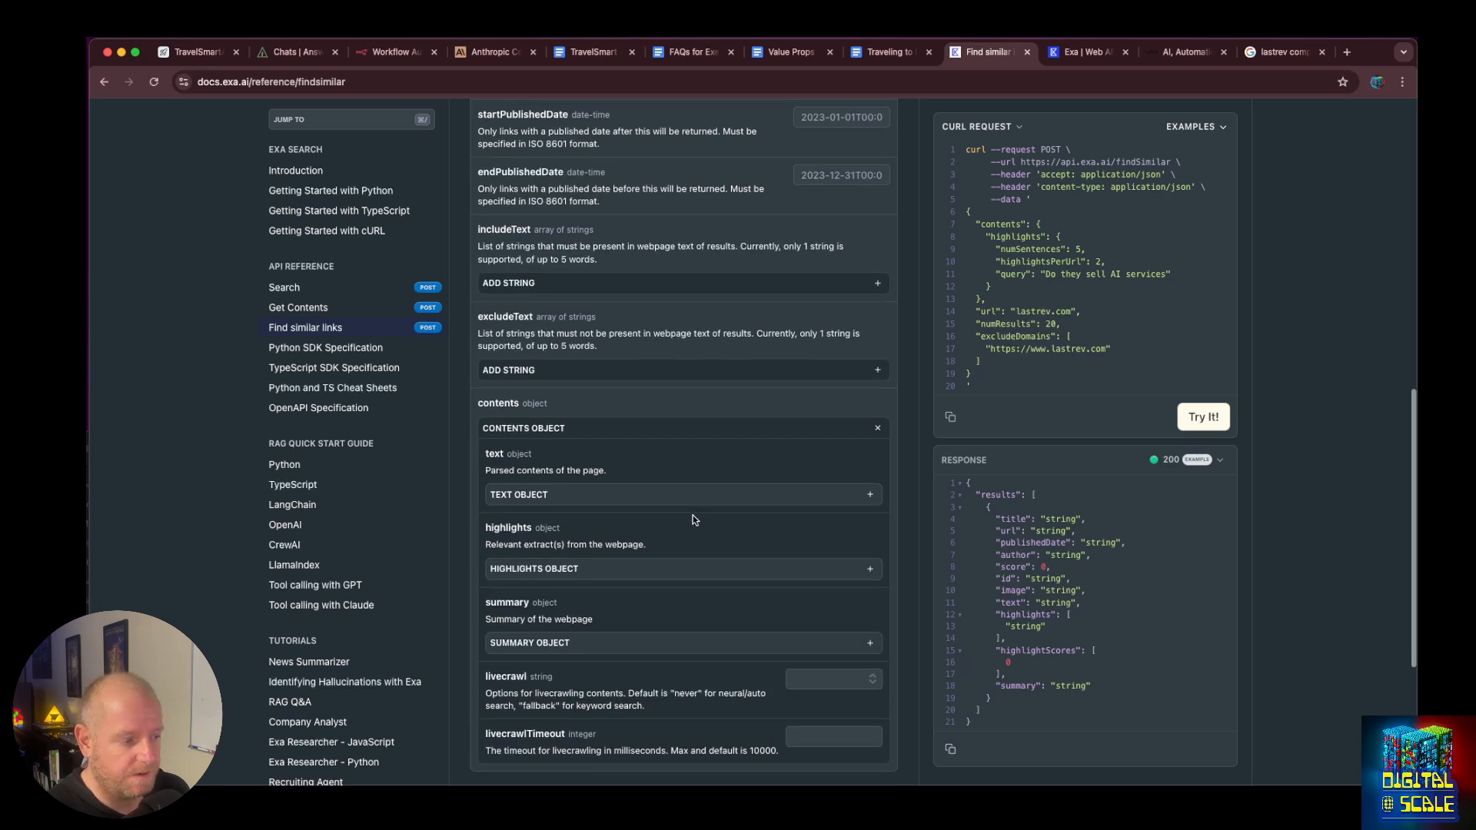
{"action": "scroll", "coordinate": [694, 520], "scroll_direction": "down", "scroll_amount": 3}
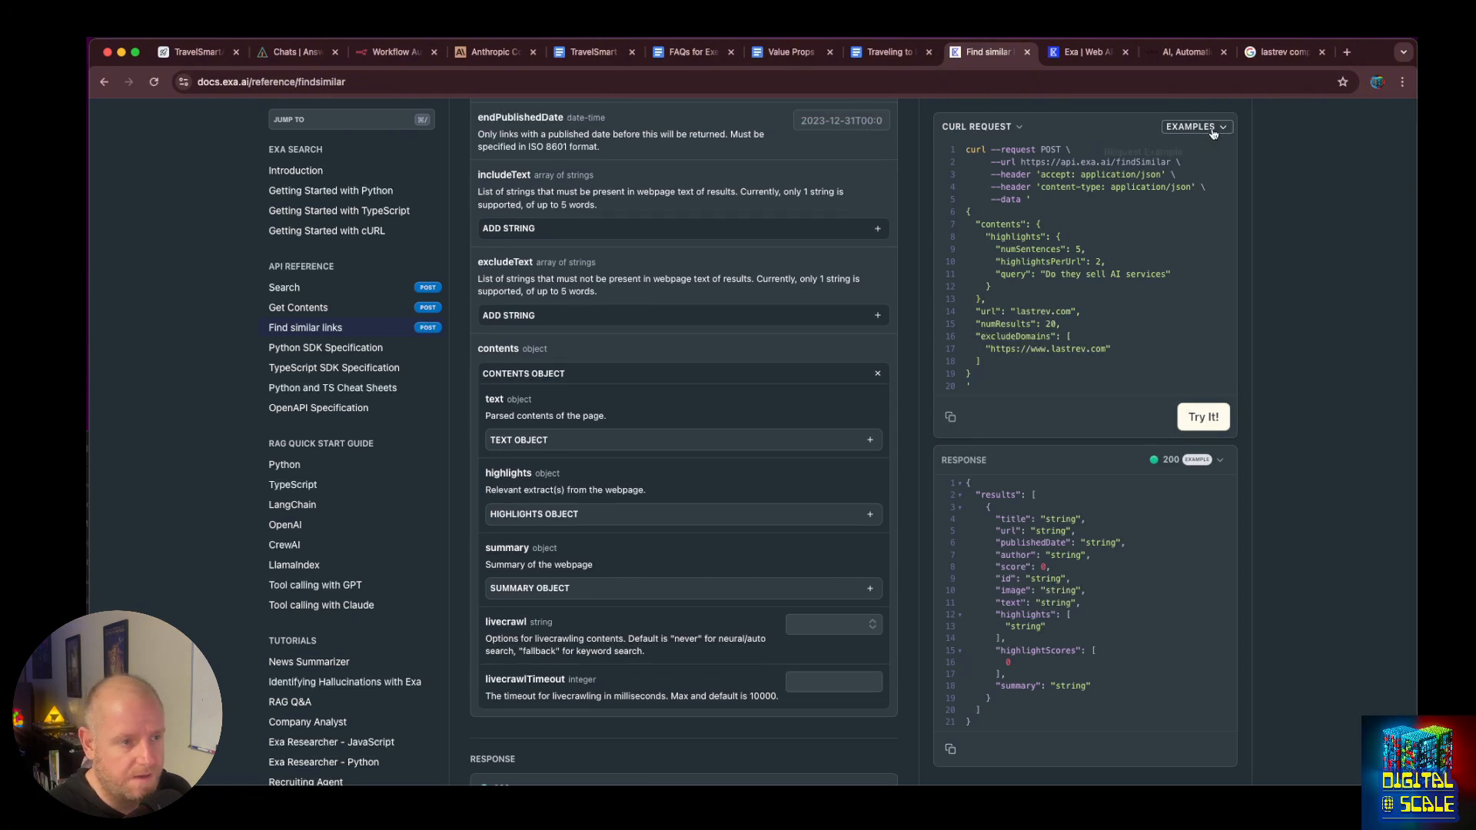
{"action": "left_click", "coordinate": [950, 419]}
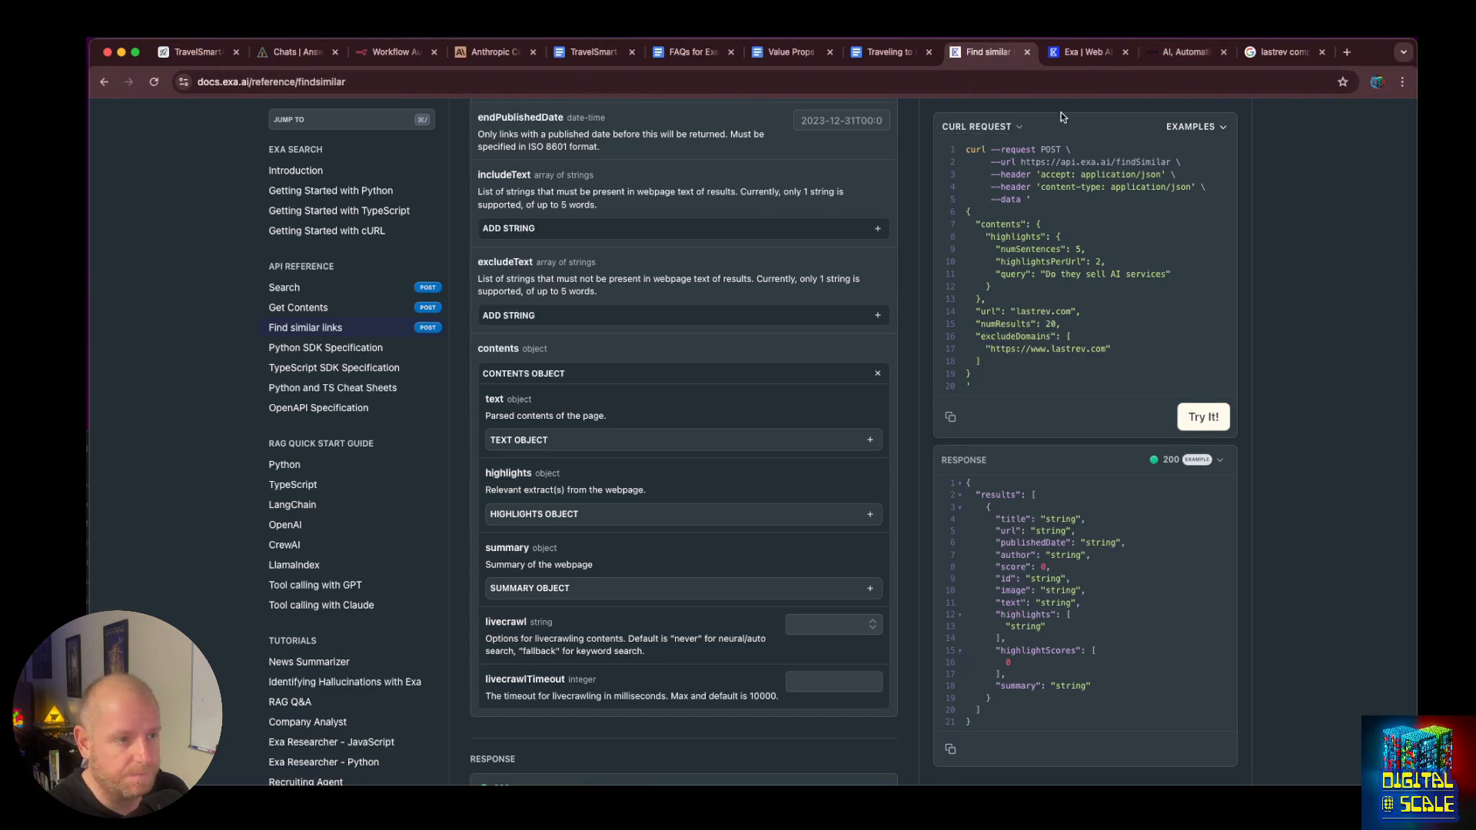
Switch to the n8n workflow and import the copied findSimilar cURL command into the HTTP Request node.
{"action": "left_click", "coordinate": [385, 53]}
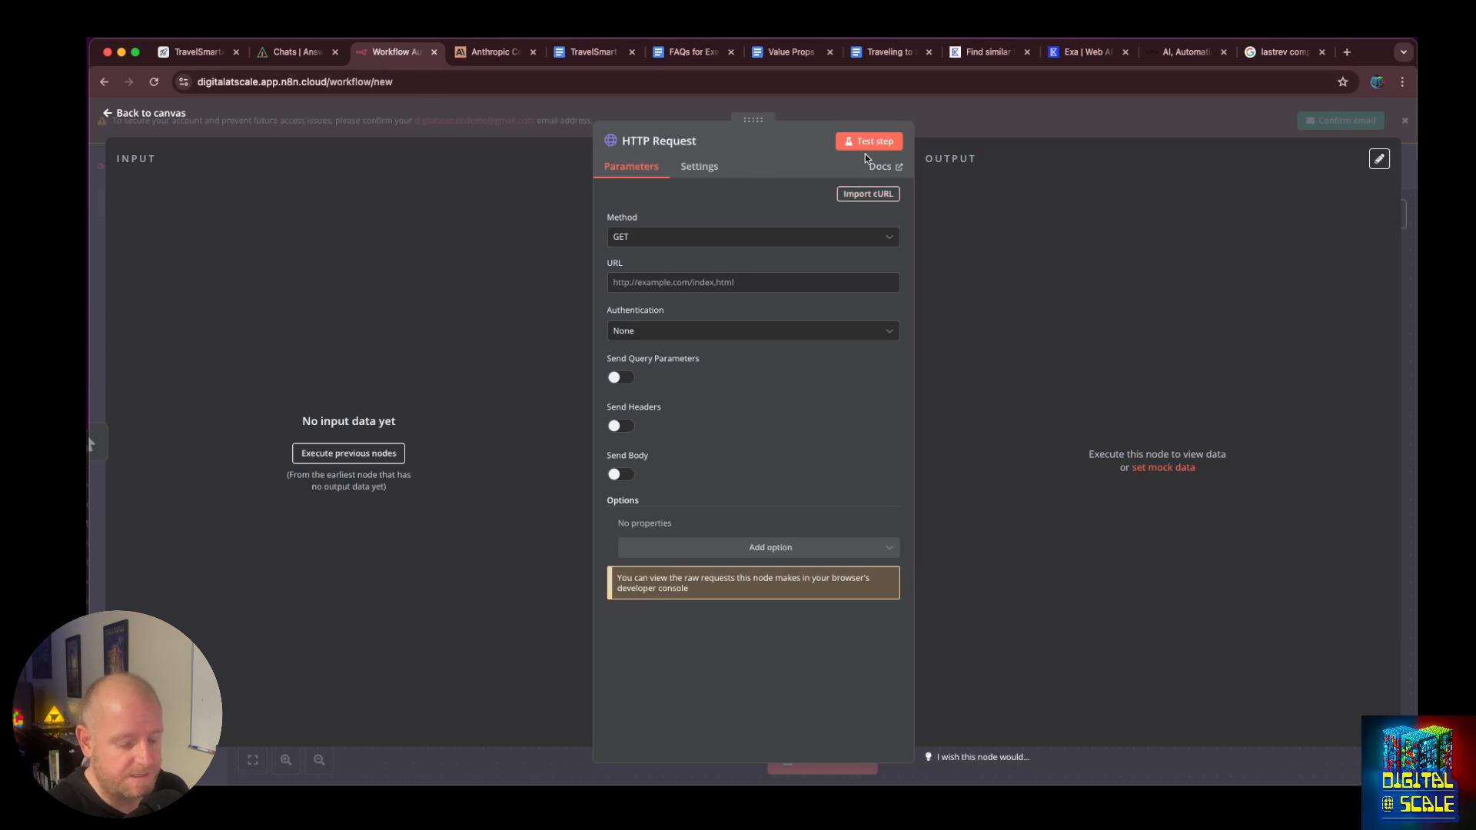
{"action": "key", "text": "super+equal"}
{"action": "key", "text": "super+equal"}
{"action": "key", "text": "super+equal"}
{"action": "key", "text": "super+equal"}
{"action": "key", "text": "super+equal"}
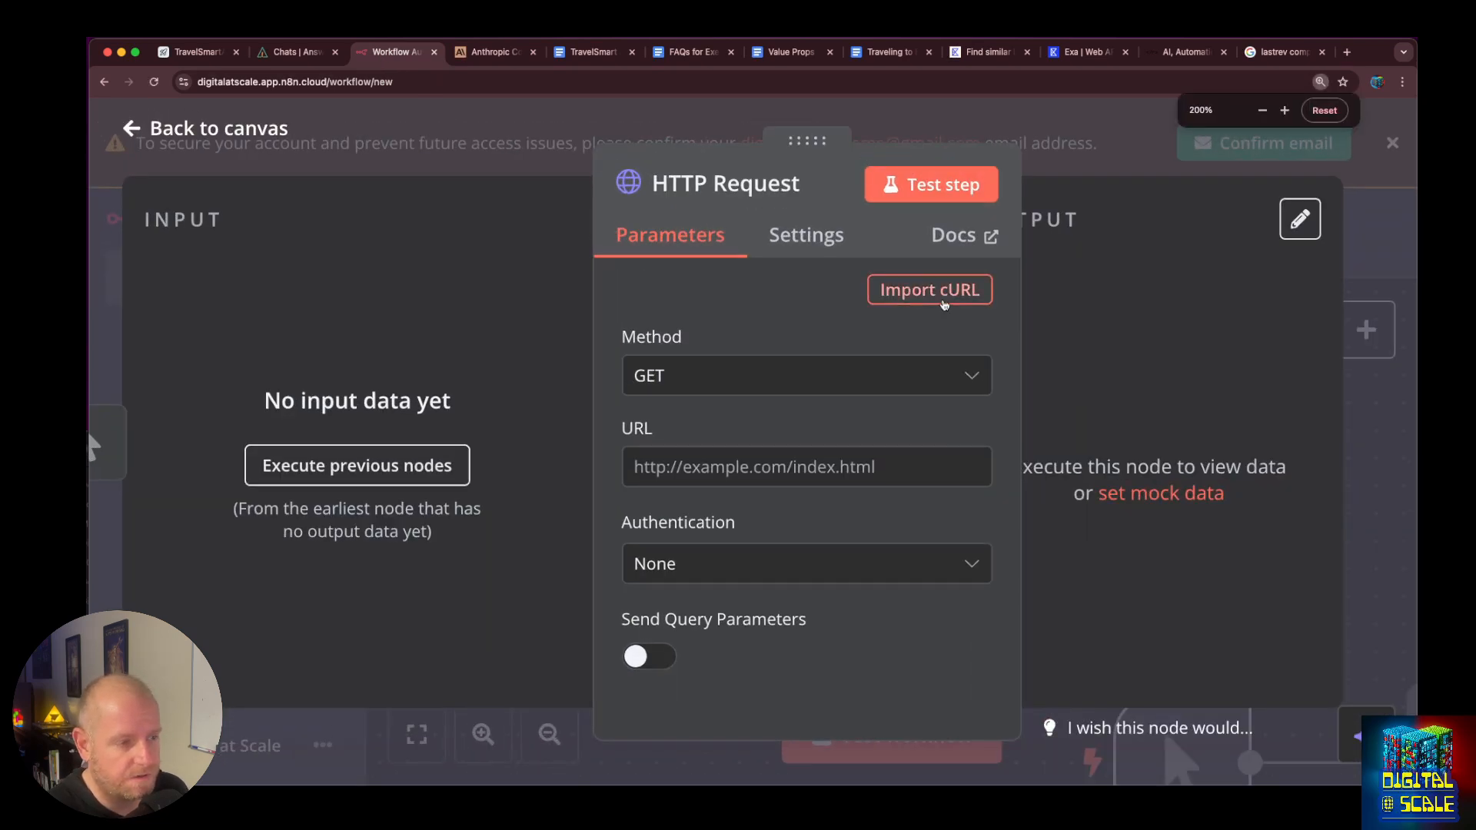
{"action": "left_click", "coordinate": [944, 301]}
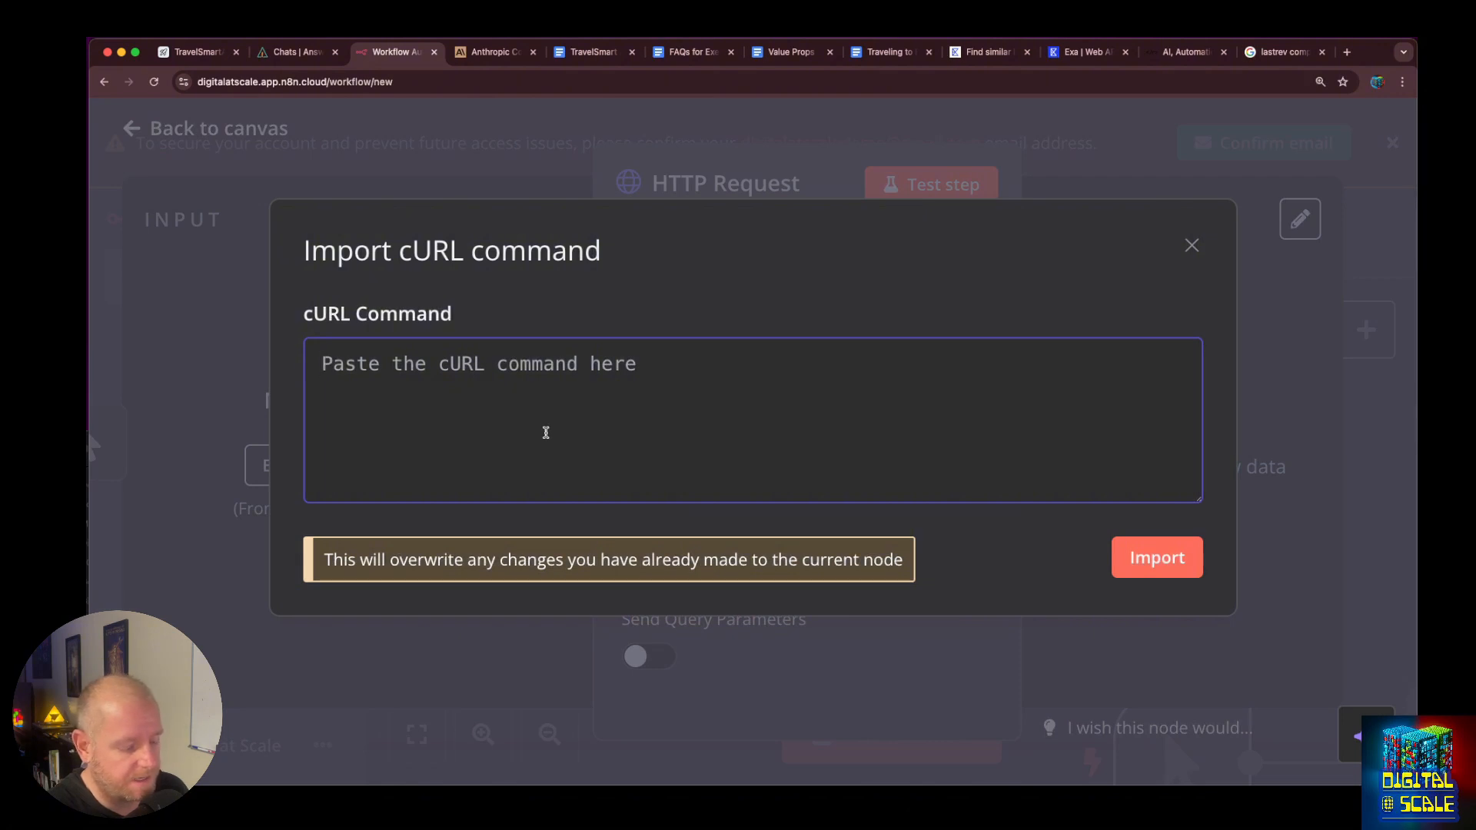
{"action": "key", "text": "super+v"}
{"action": "scroll", "coordinate": [1099, 458], "scroll_direction": "up", "scroll_amount": 5}
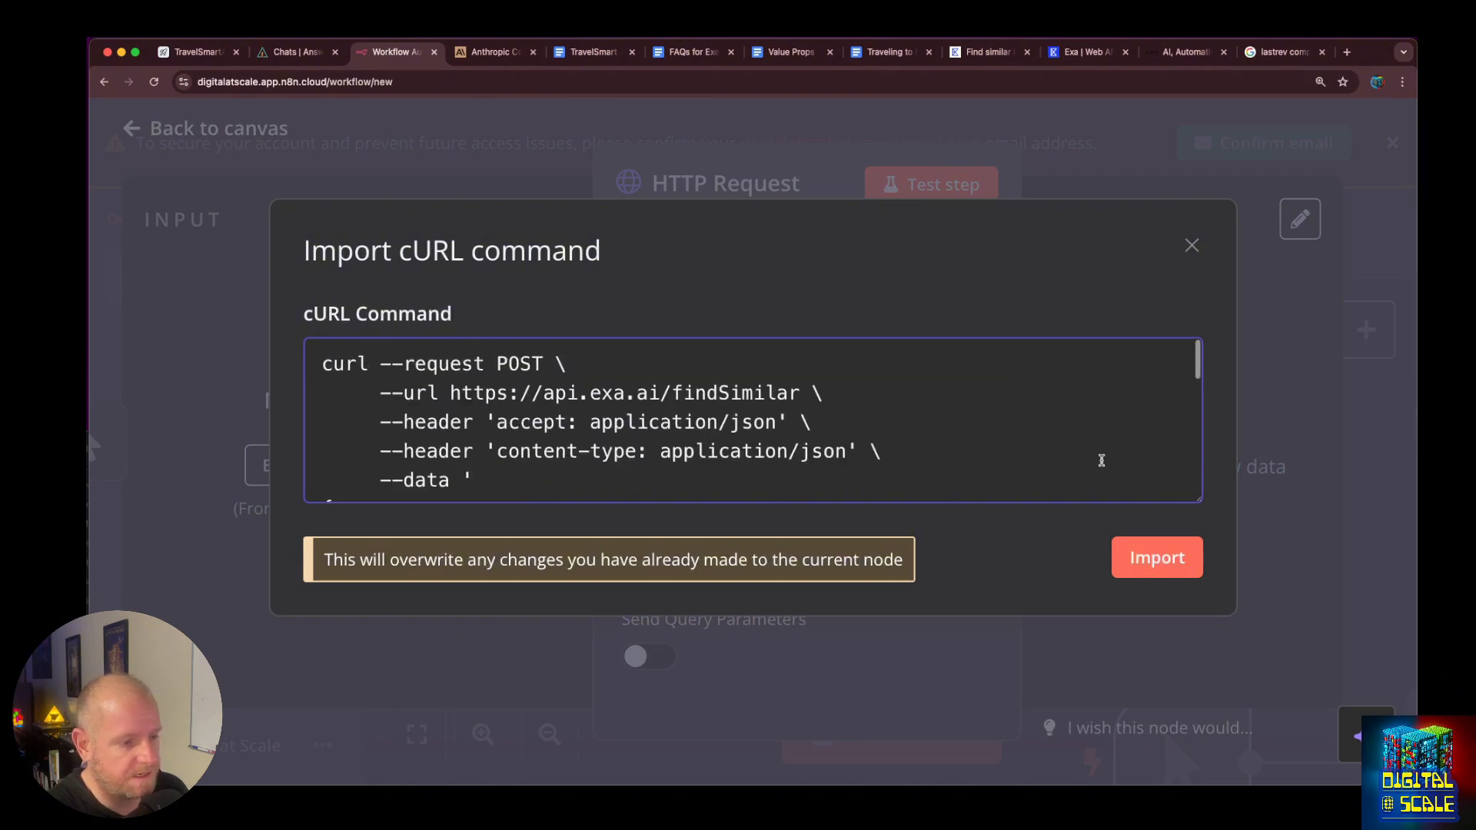
{"action": "left_click", "coordinate": [1161, 554]}
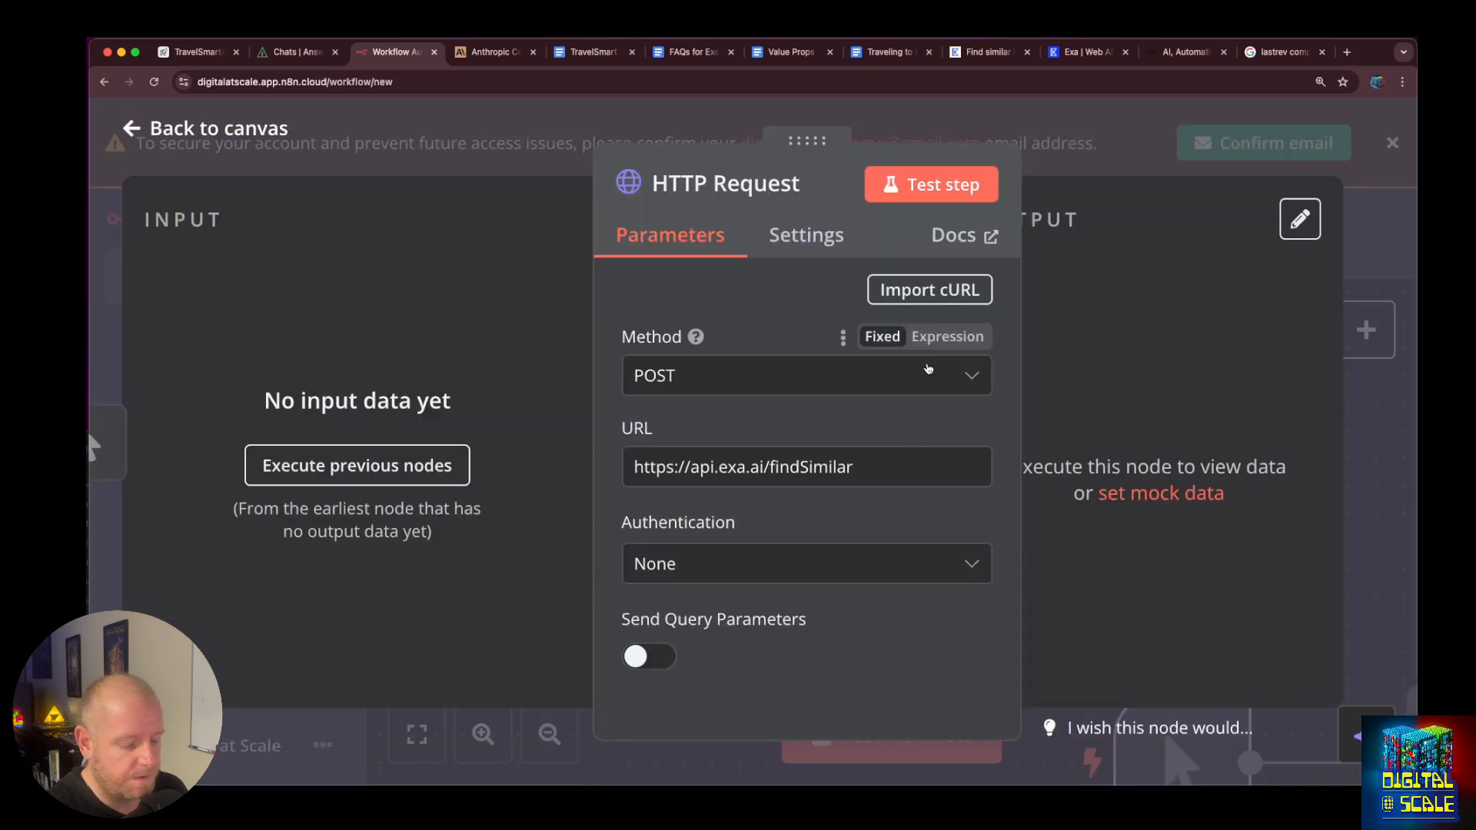
Review the imported headers and JSON body in the HTTP Request node against the parameters and cURL request in the Exa docs.
{"action": "key", "text": "super+minus"}
{"action": "key", "text": "super+minus"}
{"action": "key", "text": "super+minus"}
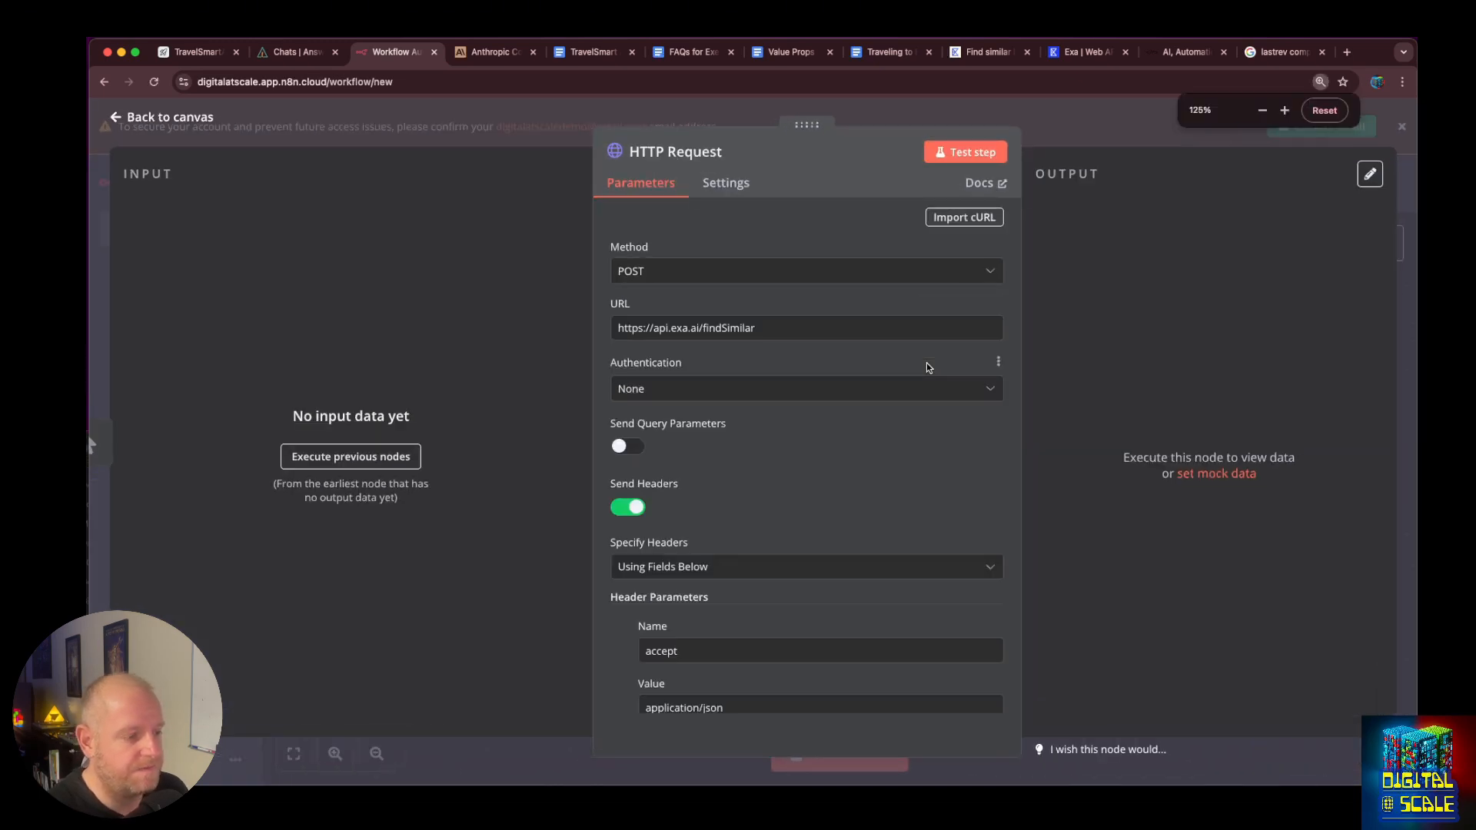
{"action": "scroll", "coordinate": [969, 428], "scroll_direction": "down", "scroll_amount": 10}
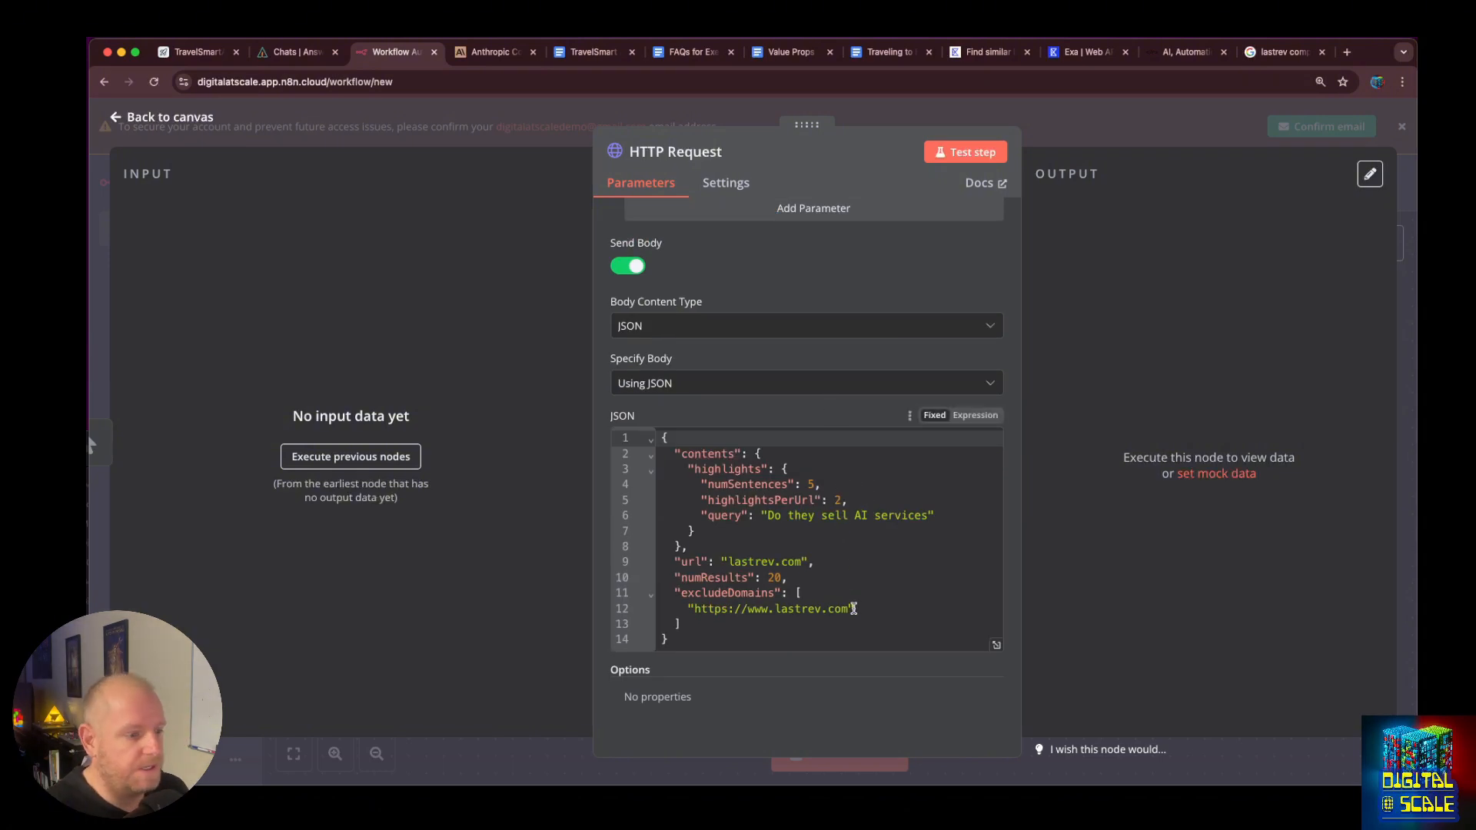
{"action": "left_click", "coordinate": [1102, 54]}
{"action": "left_click", "coordinate": [989, 52]}
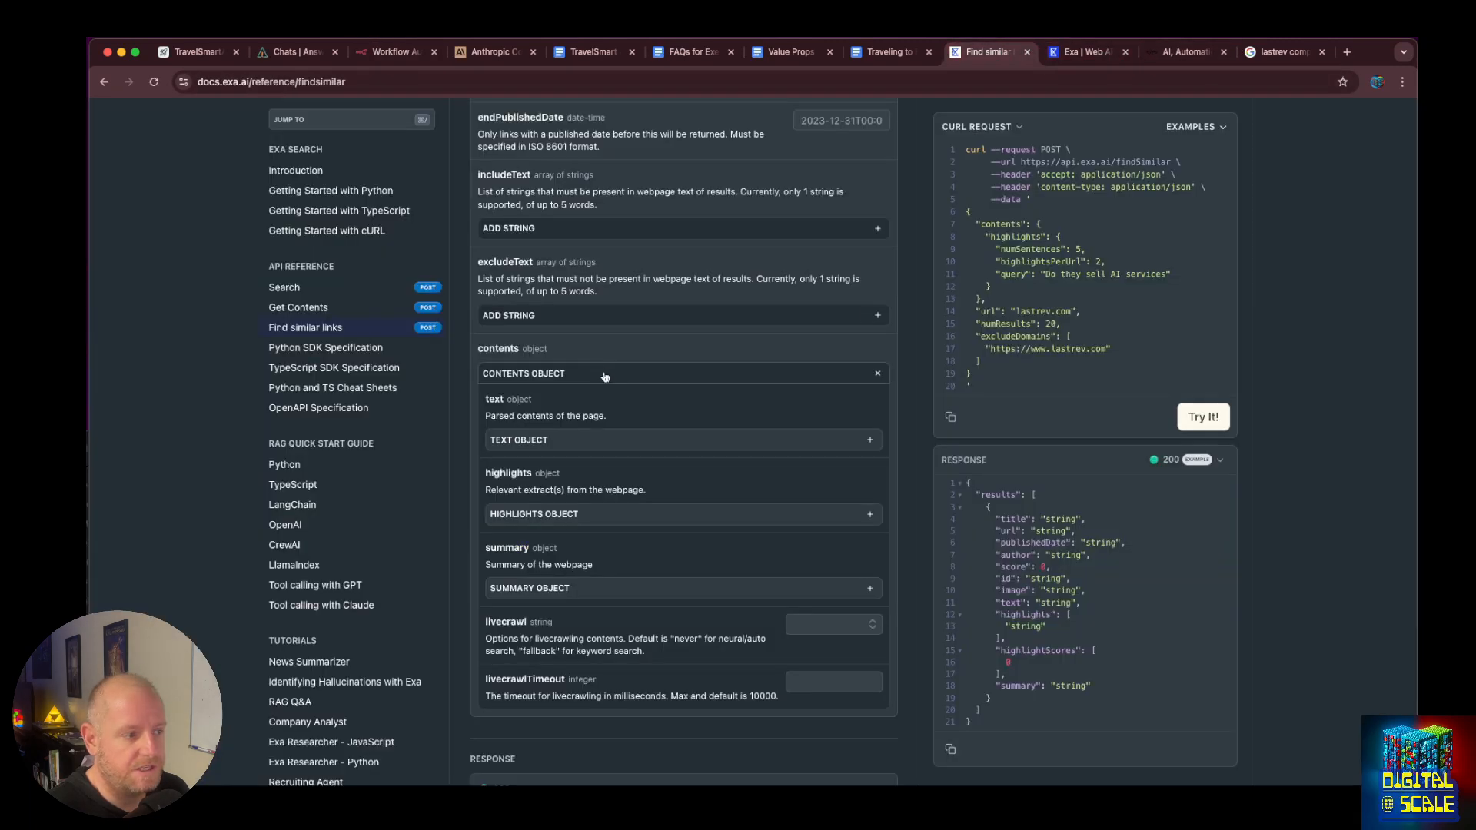
{"action": "scroll", "coordinate": [558, 365], "scroll_direction": "up", "scroll_amount": 3}
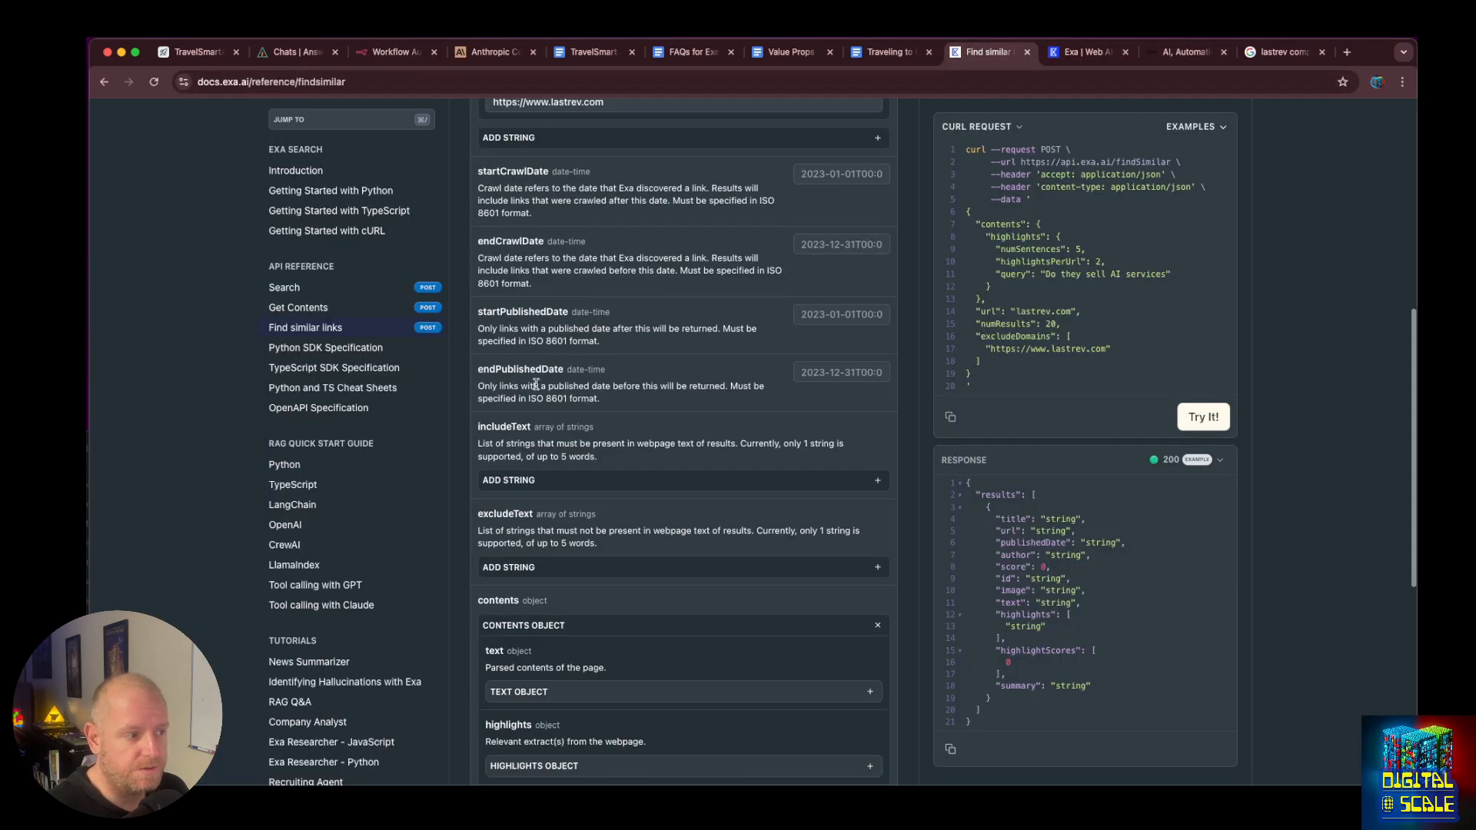
{"action": "scroll", "coordinate": [536, 382], "scroll_direction": "up", "scroll_amount": 1}
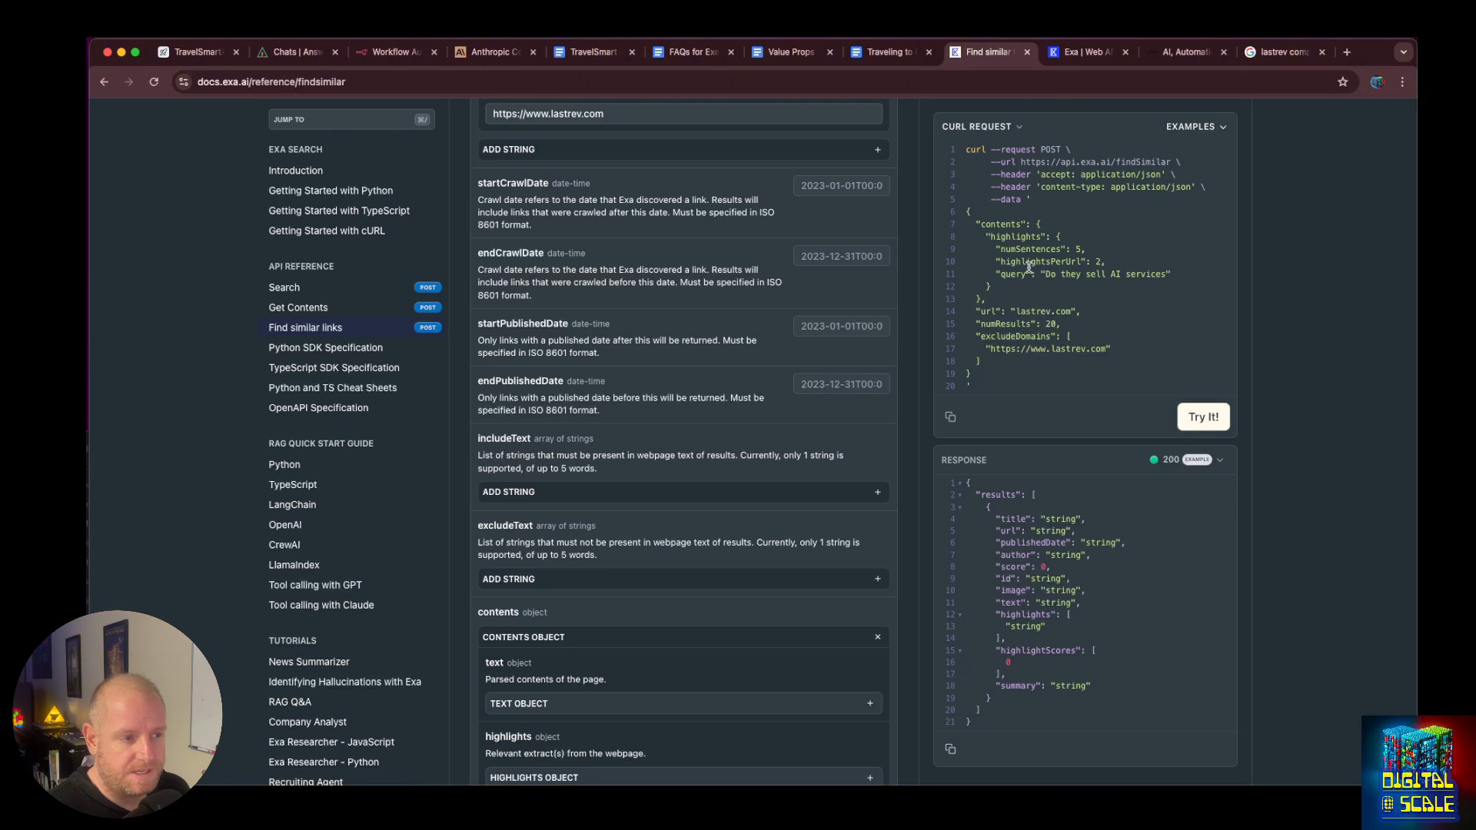
{"action": "left_click", "coordinate": [392, 51]}
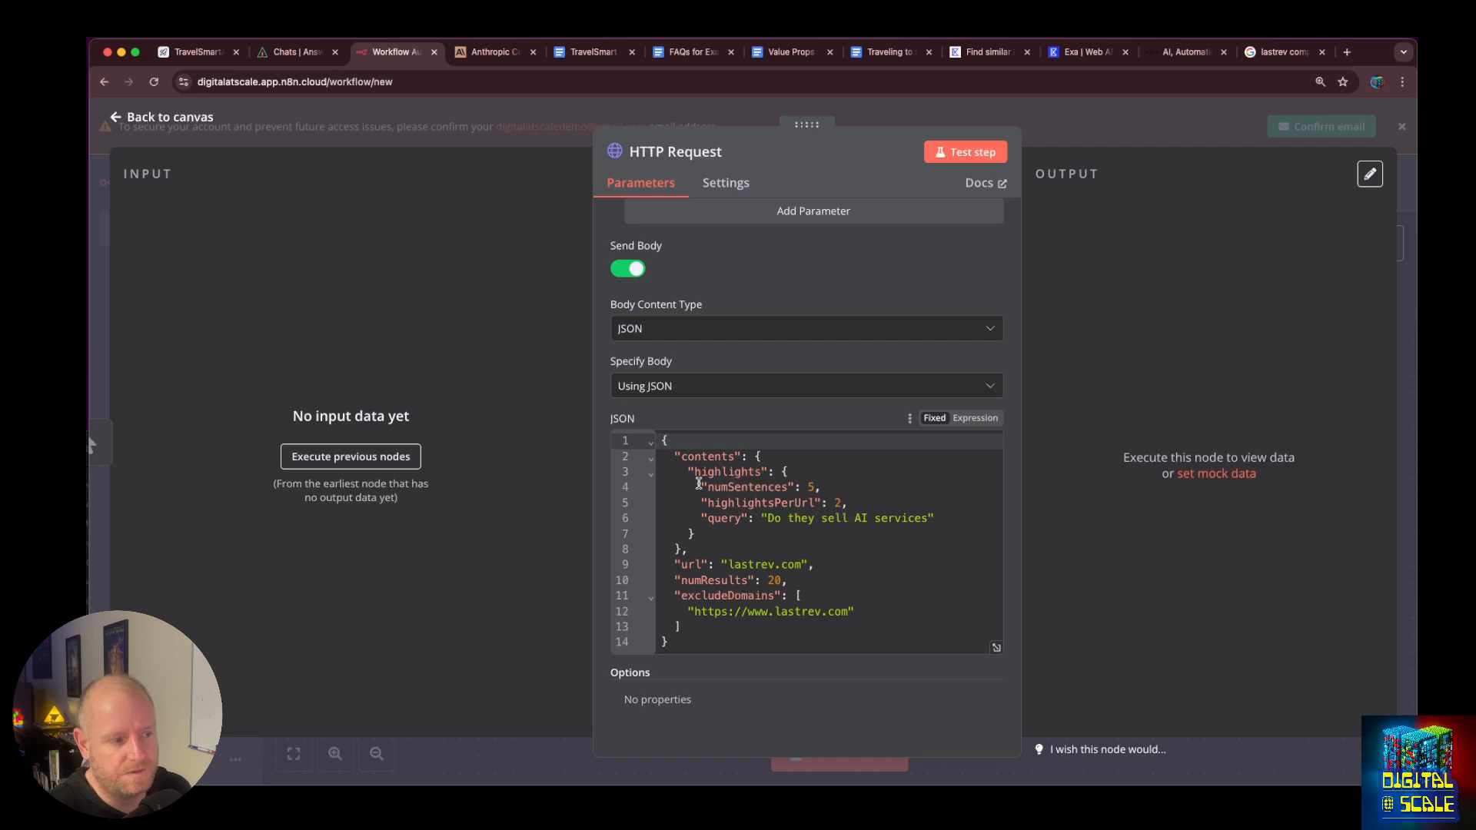
{"action": "left_click", "coordinate": [869, 520]}
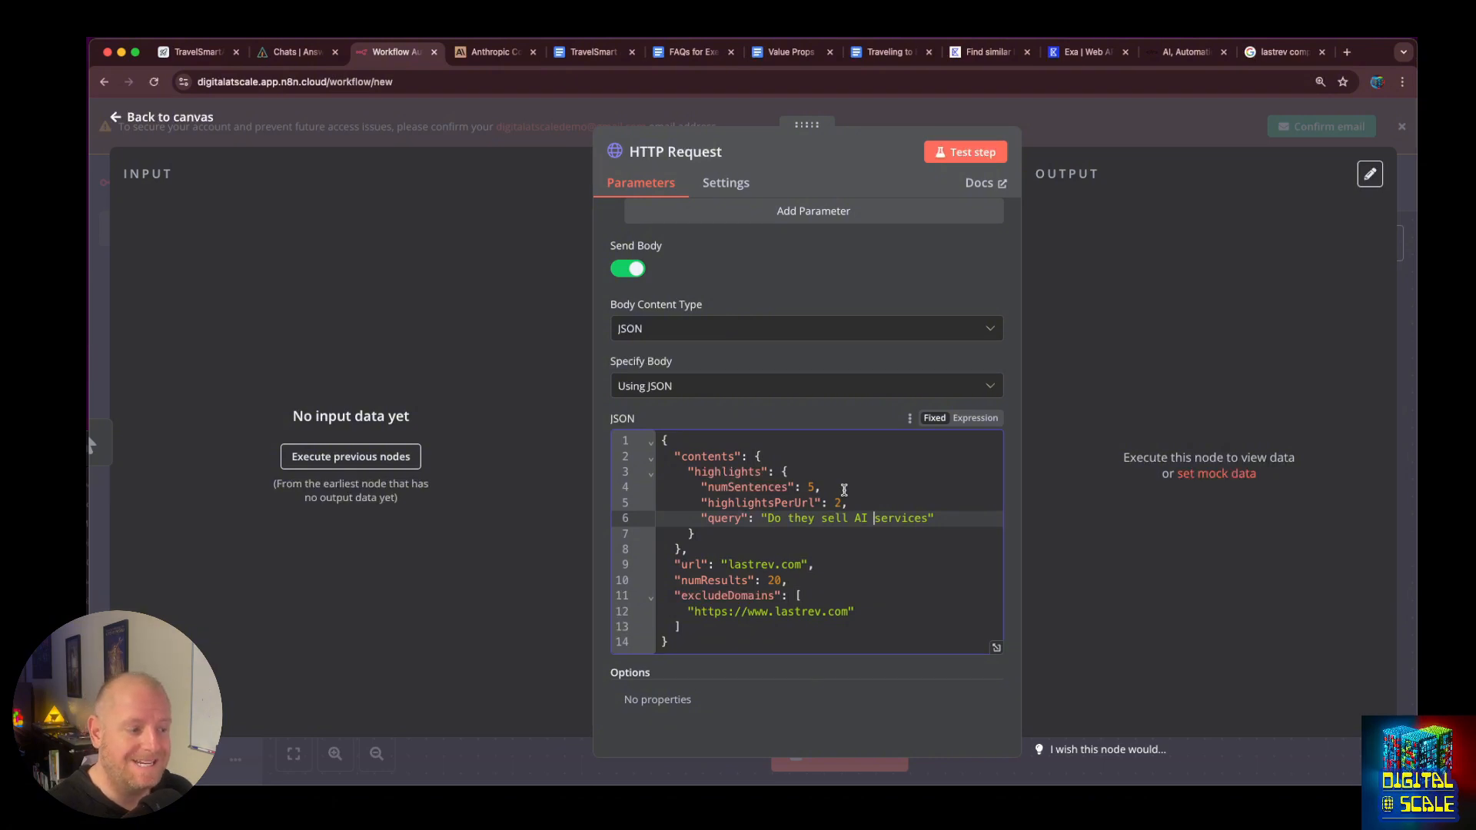
Test the HTTP Request step and copy the header name x-api-key from the error output.
{"action": "scroll", "coordinate": [1008, 249], "scroll_direction": "up", "scroll_amount": 3}
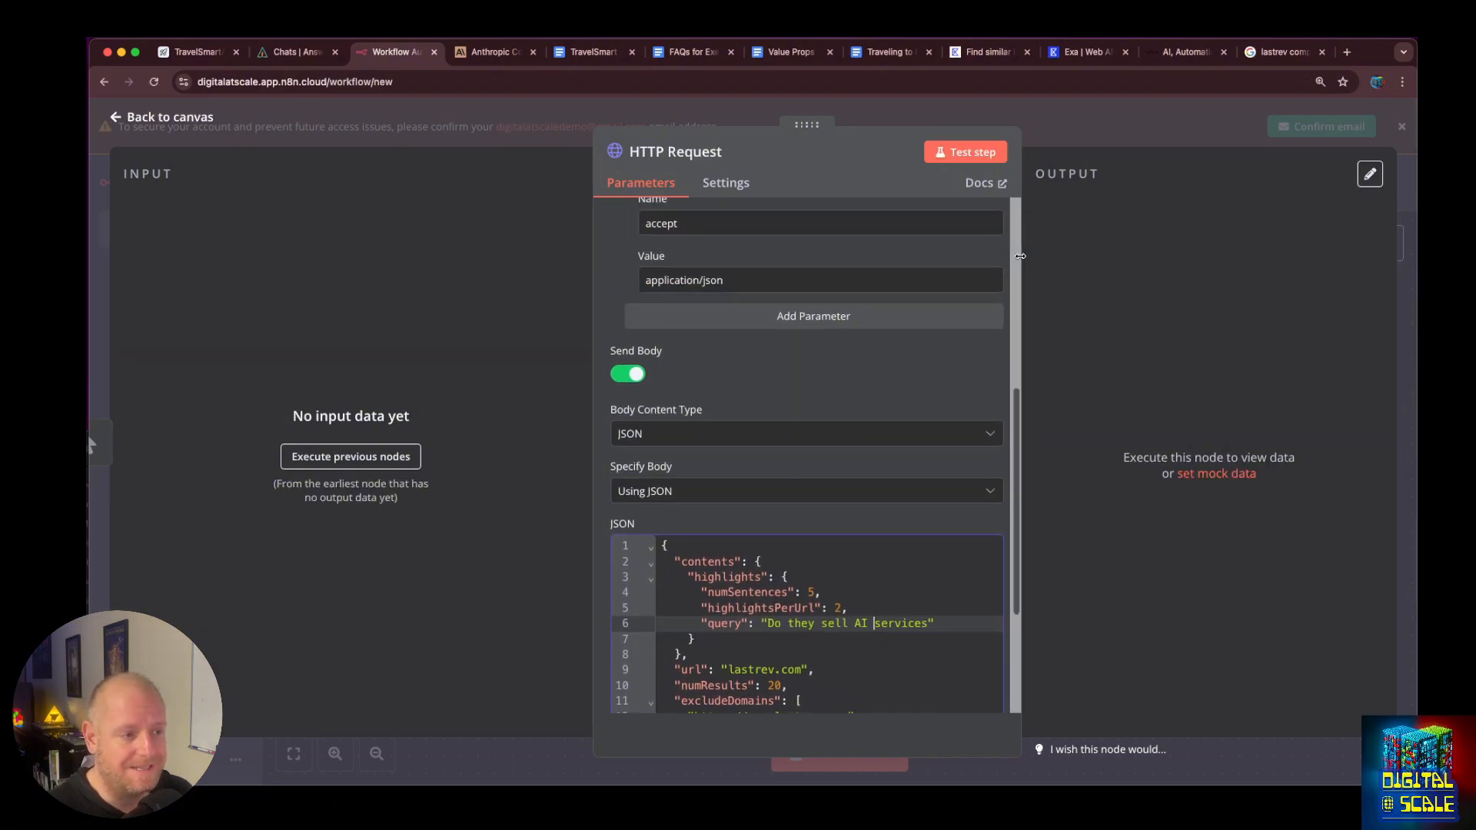
{"action": "scroll", "coordinate": [982, 301], "scroll_direction": "up", "scroll_amount": 10}
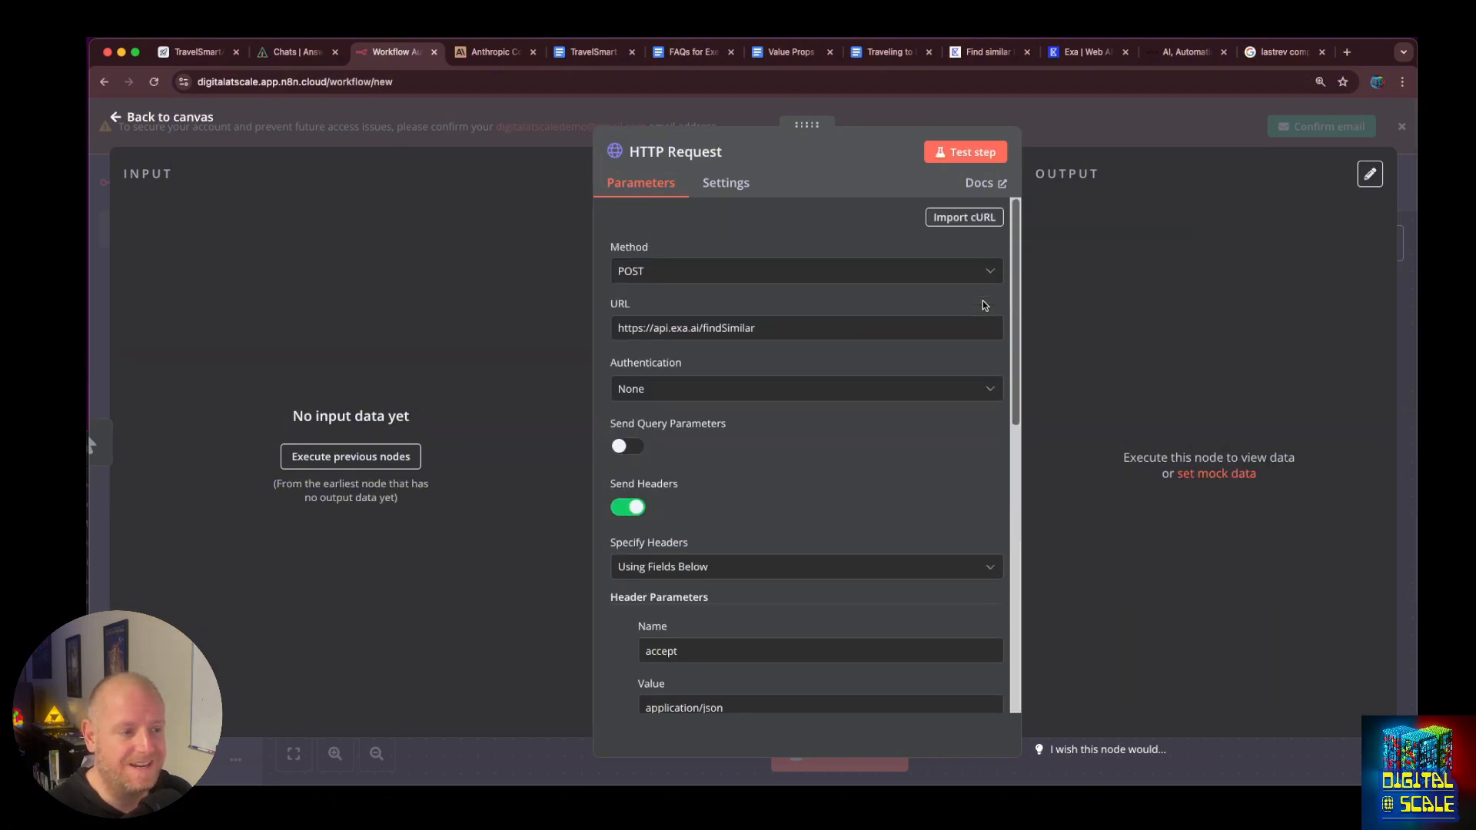
{"action": "left_click", "coordinate": [959, 154]}
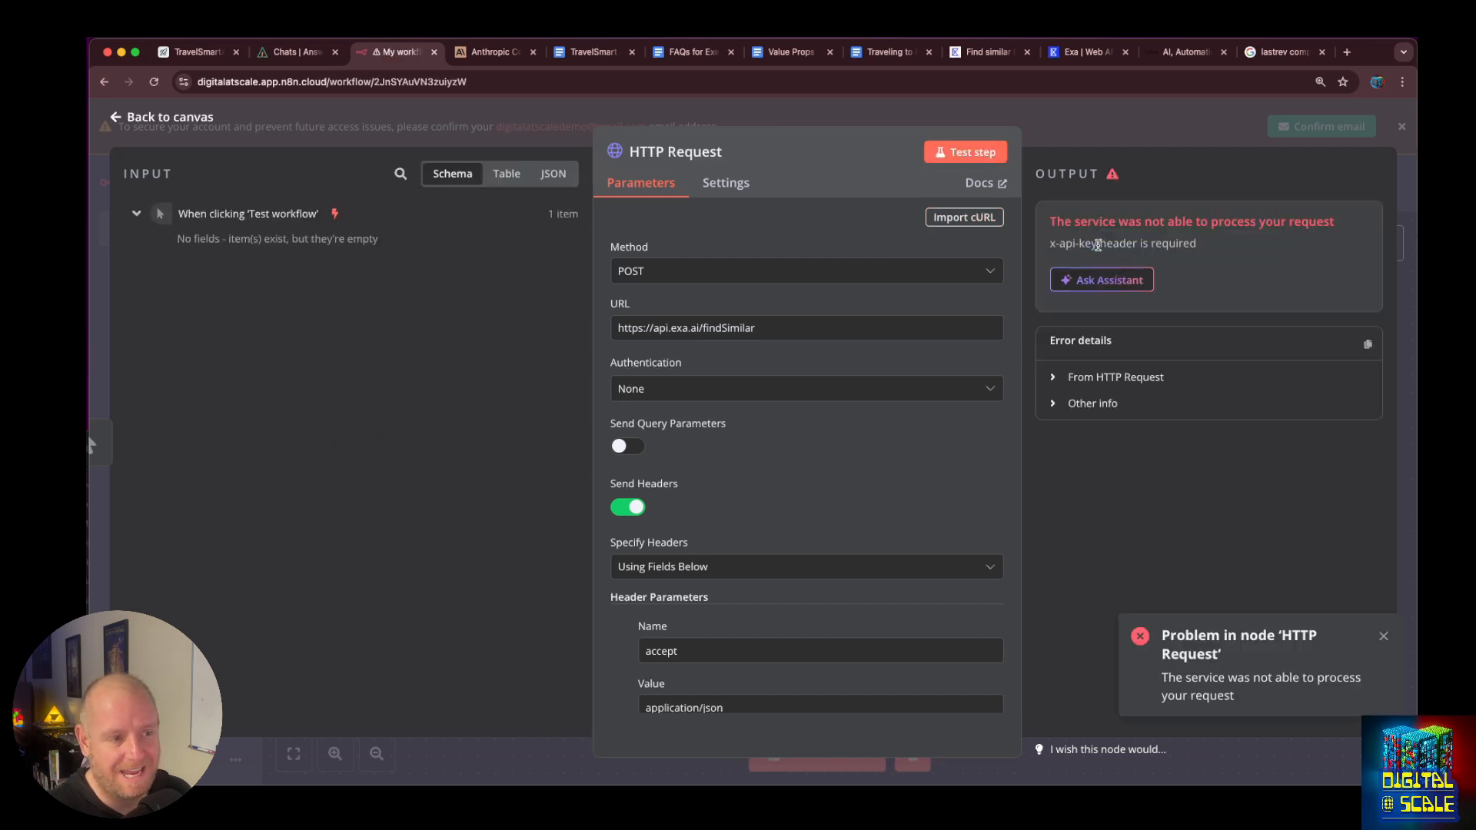
{"action": "left_click_drag", "start_coordinate": [1097, 245], "coordinate": [1049, 244]}
{"action": "key", "text": "super+c"}
{"action": "left_click", "coordinate": [1164, 244]}
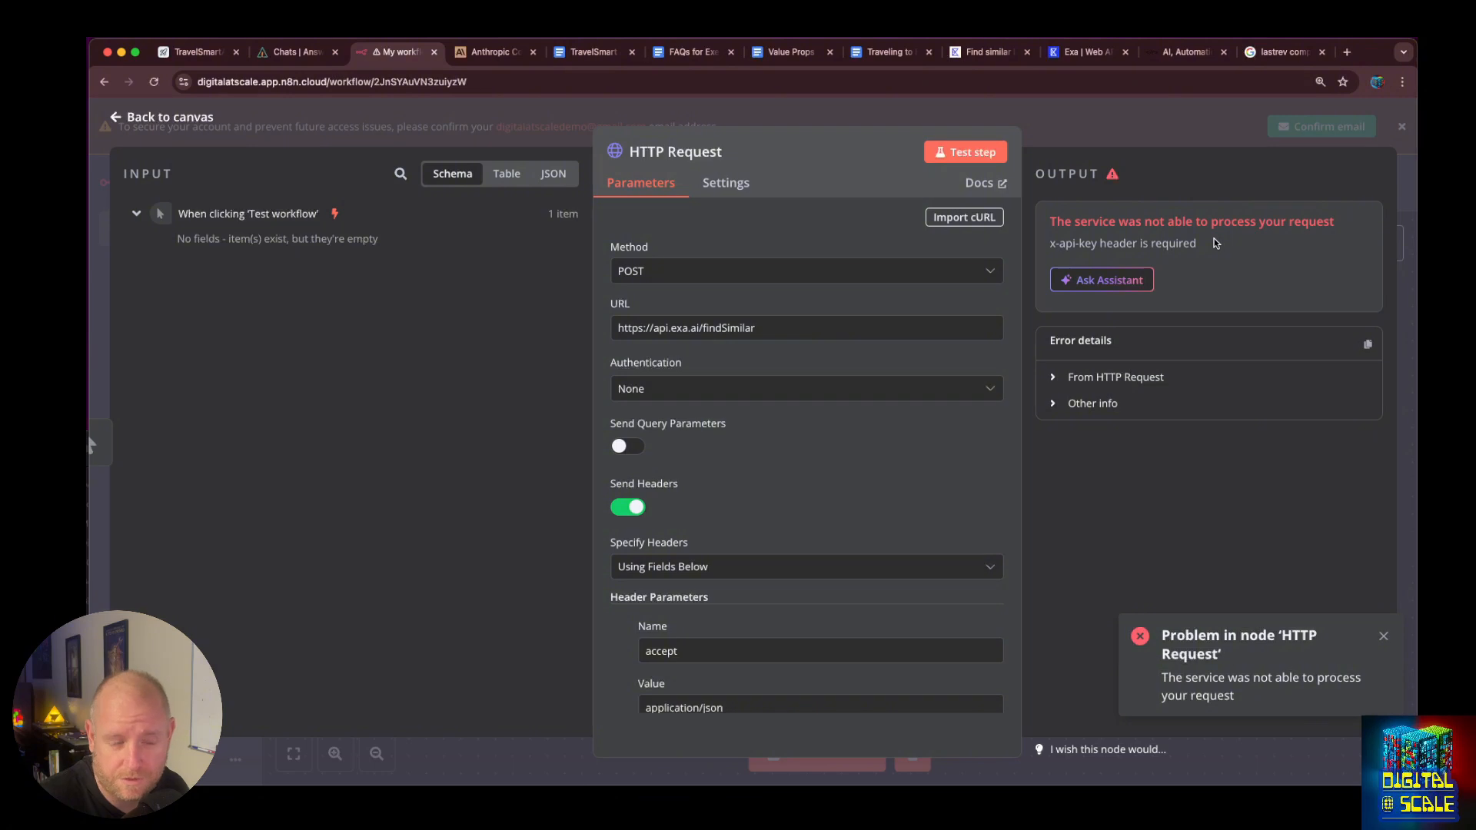
Set the HTTP Request node's authentication to Generic Credential Type with Header Auth, and view the available header credentials.
{"action": "left_click", "coordinate": [906, 390]}
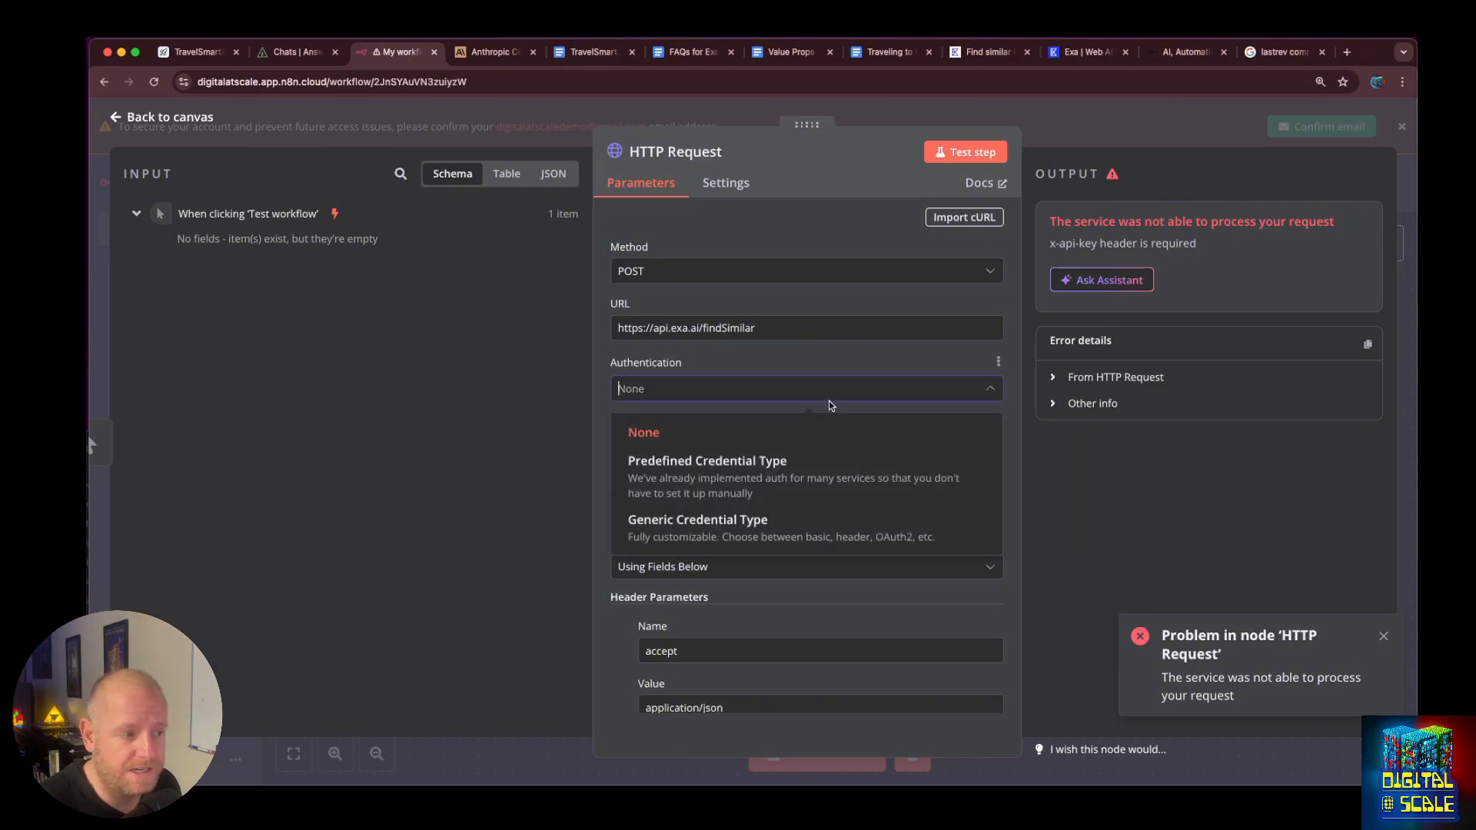
{"action": "left_click", "coordinate": [832, 520]}
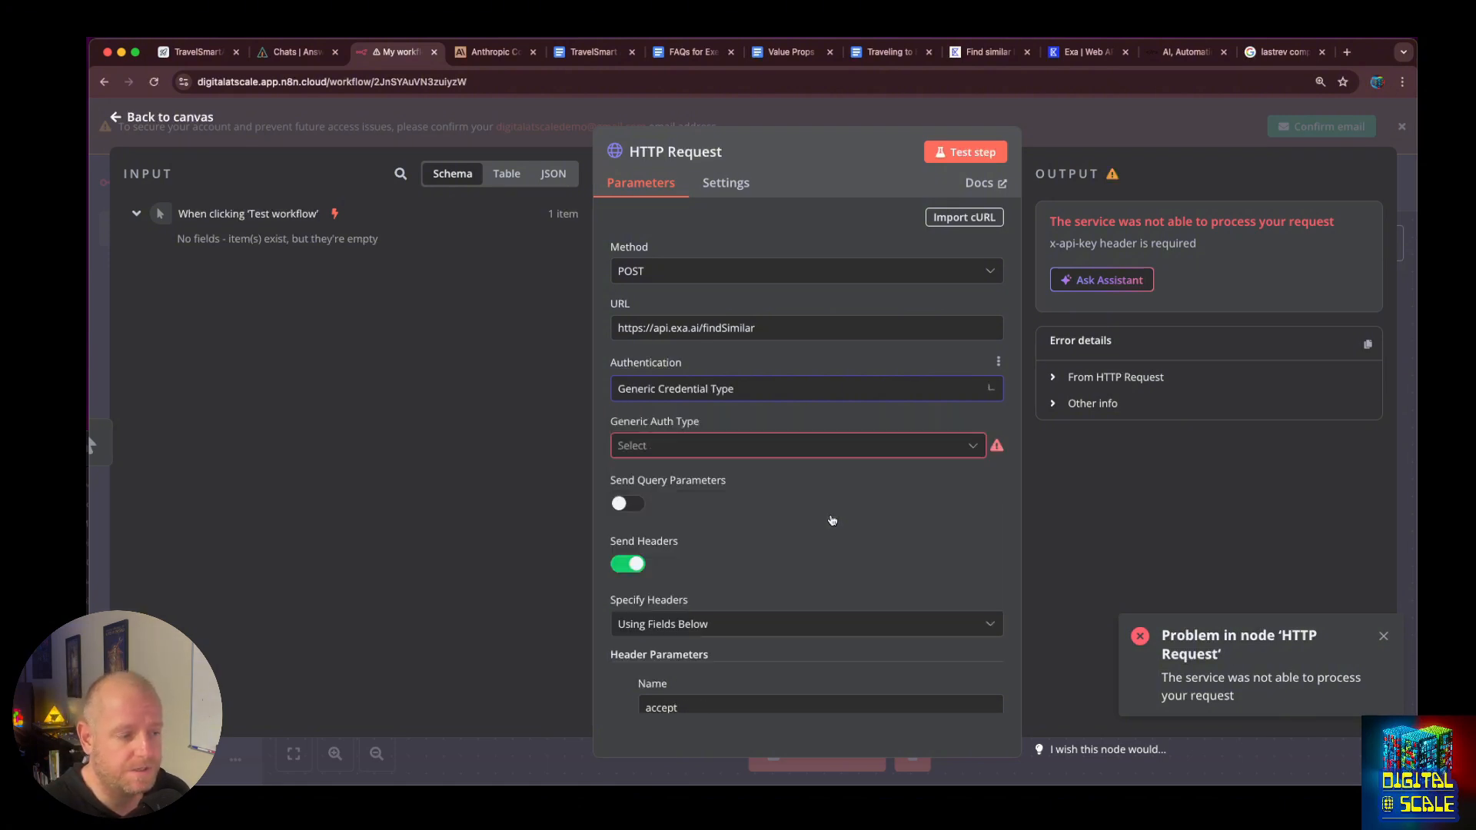
{"action": "left_click", "coordinate": [766, 452]}
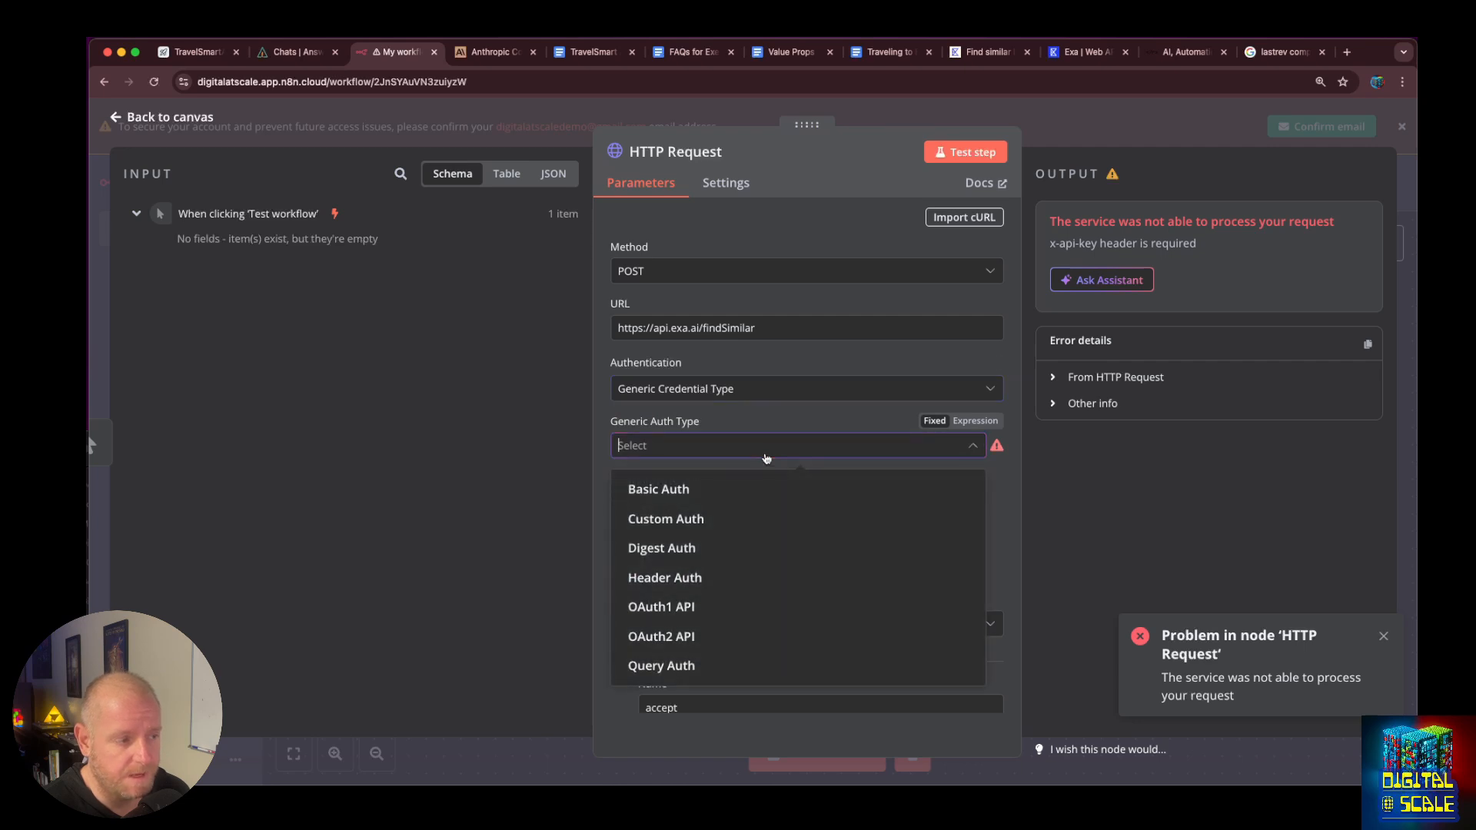
{"action": "left_click", "coordinate": [683, 580]}
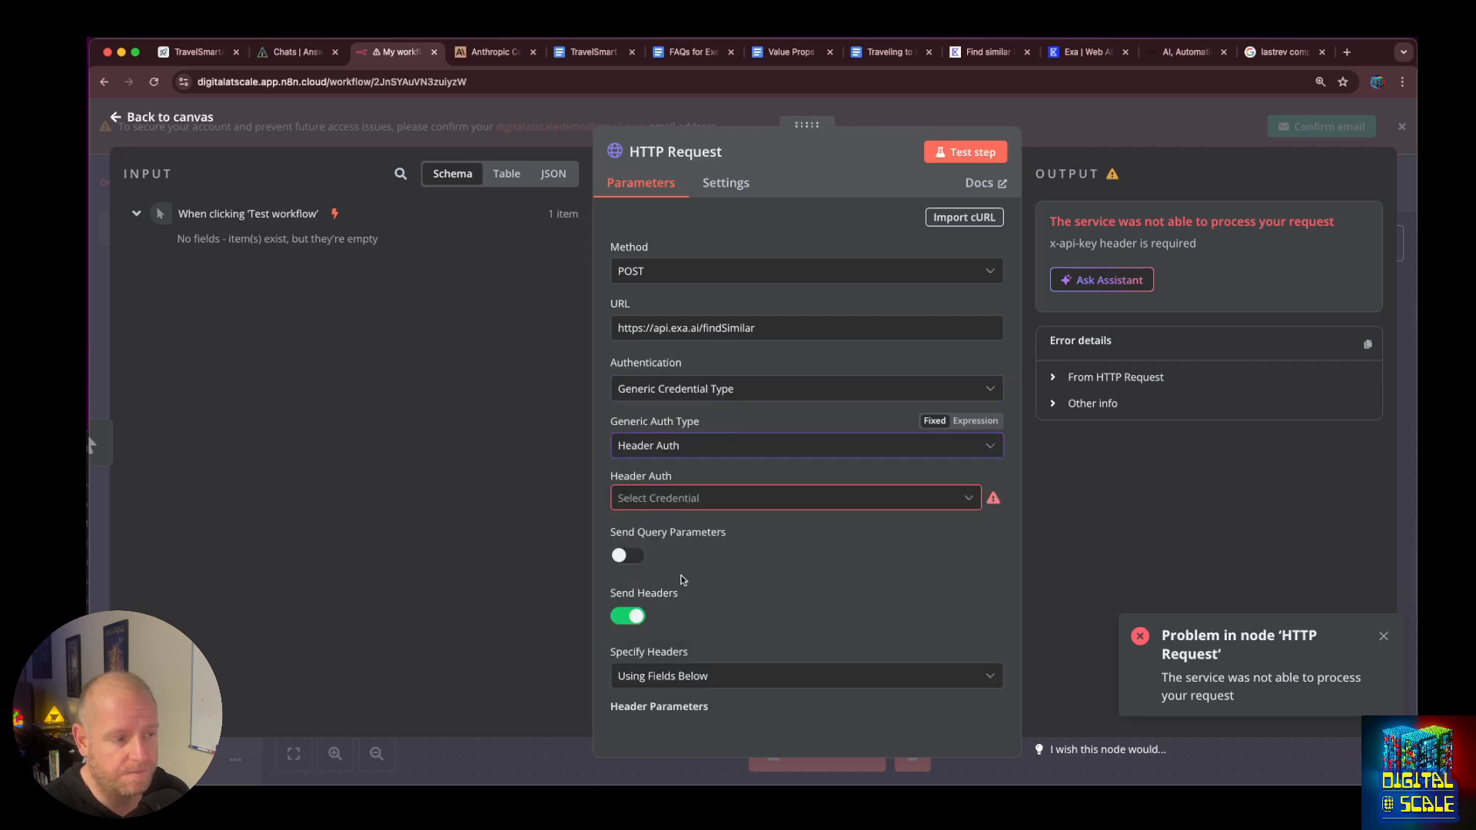
{"action": "left_click", "coordinate": [905, 498]}
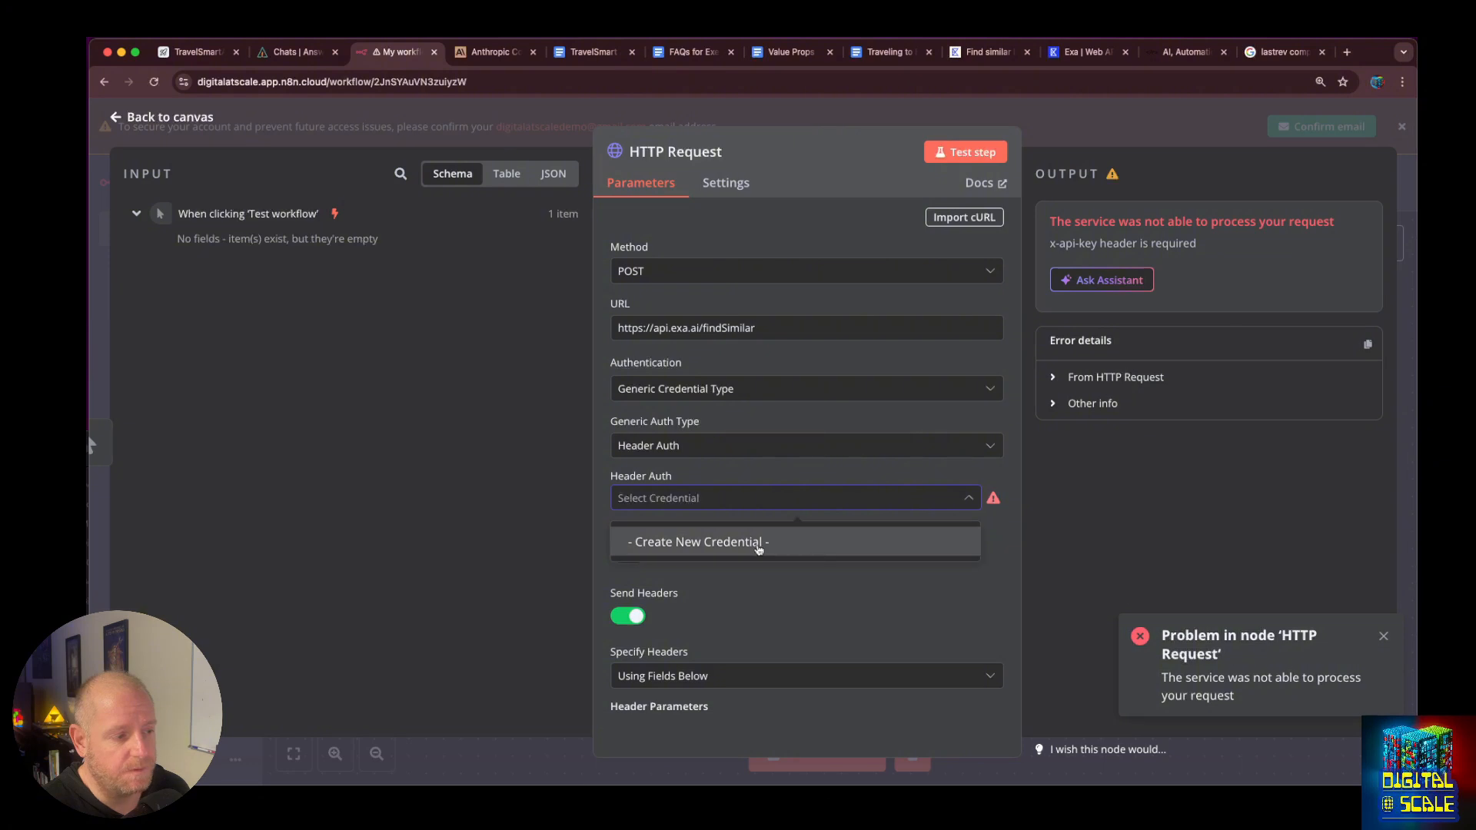
{"action": "left_click", "coordinate": [1098, 242]}
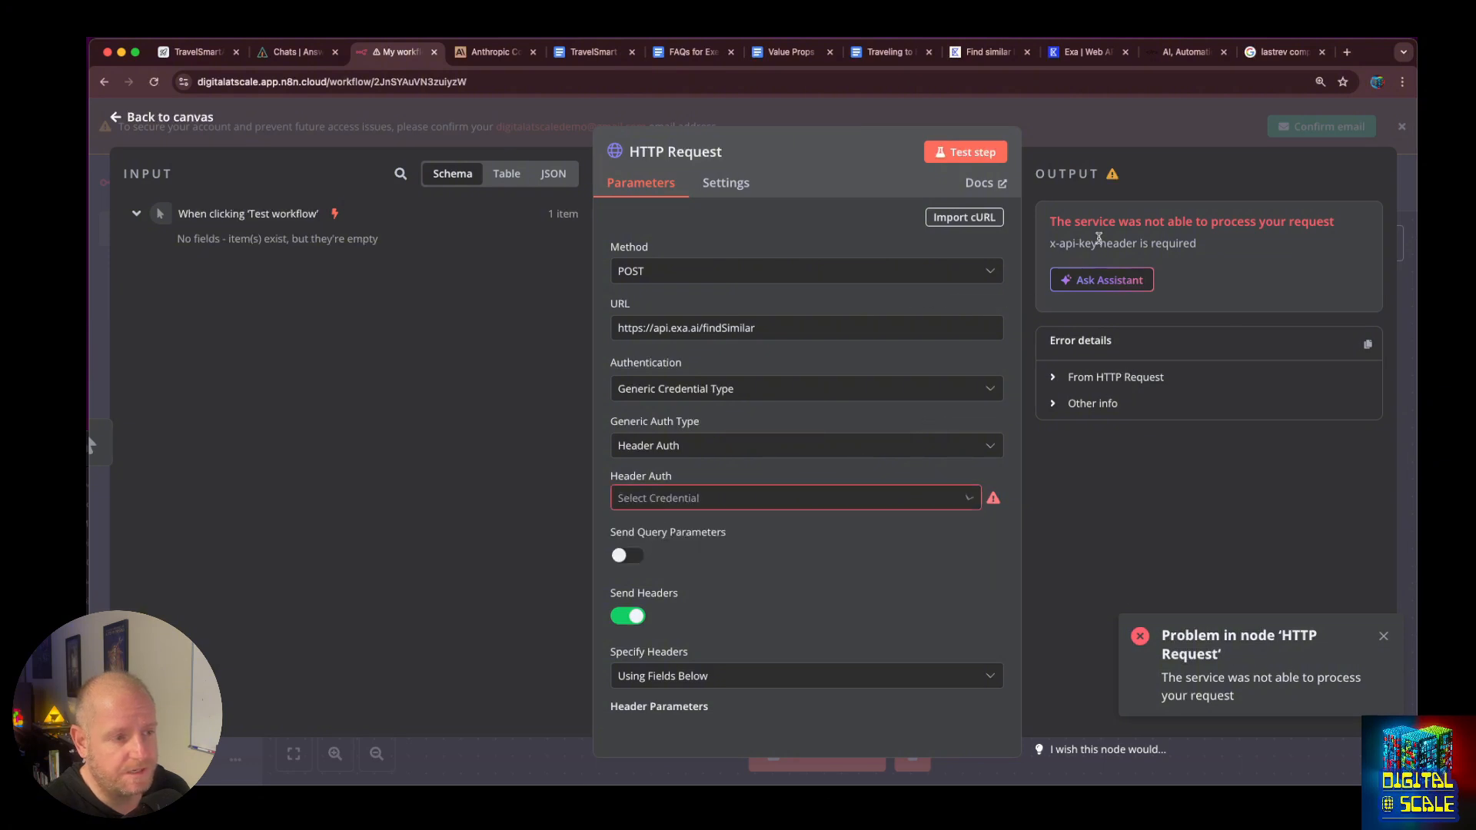
Create a new Header Auth credential titled Exa.ai API Token and set its header name to x-api-key.
{"action": "left_click_drag", "start_coordinate": [1097, 241], "coordinate": [1053, 246]}
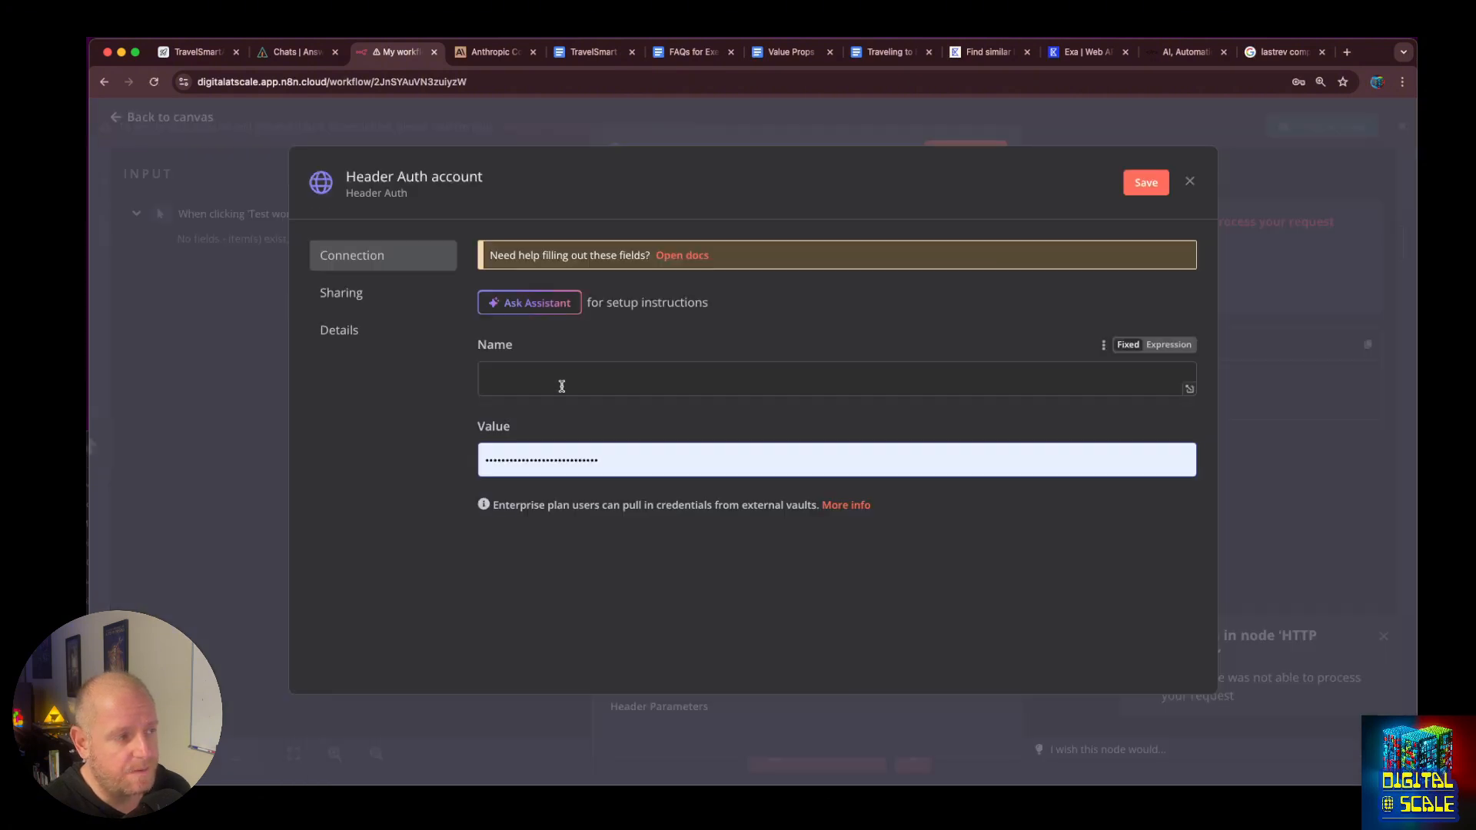
{"action": "left_click", "coordinate": [465, 181]}
{"action": "left_click_drag", "start_coordinate": [470, 181], "coordinate": [345, 180]}
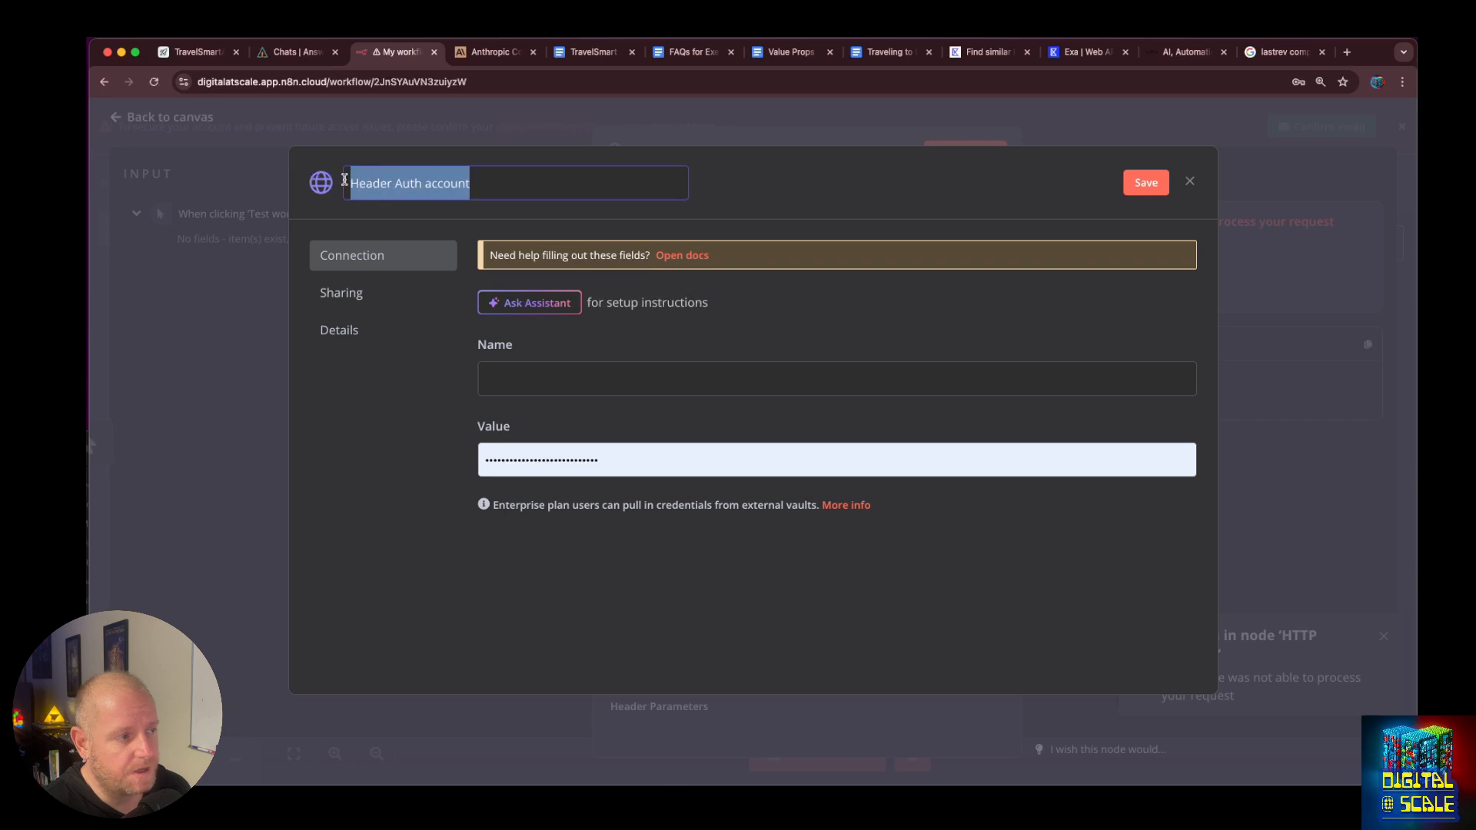
{"action": "type", "text": "Exa."}
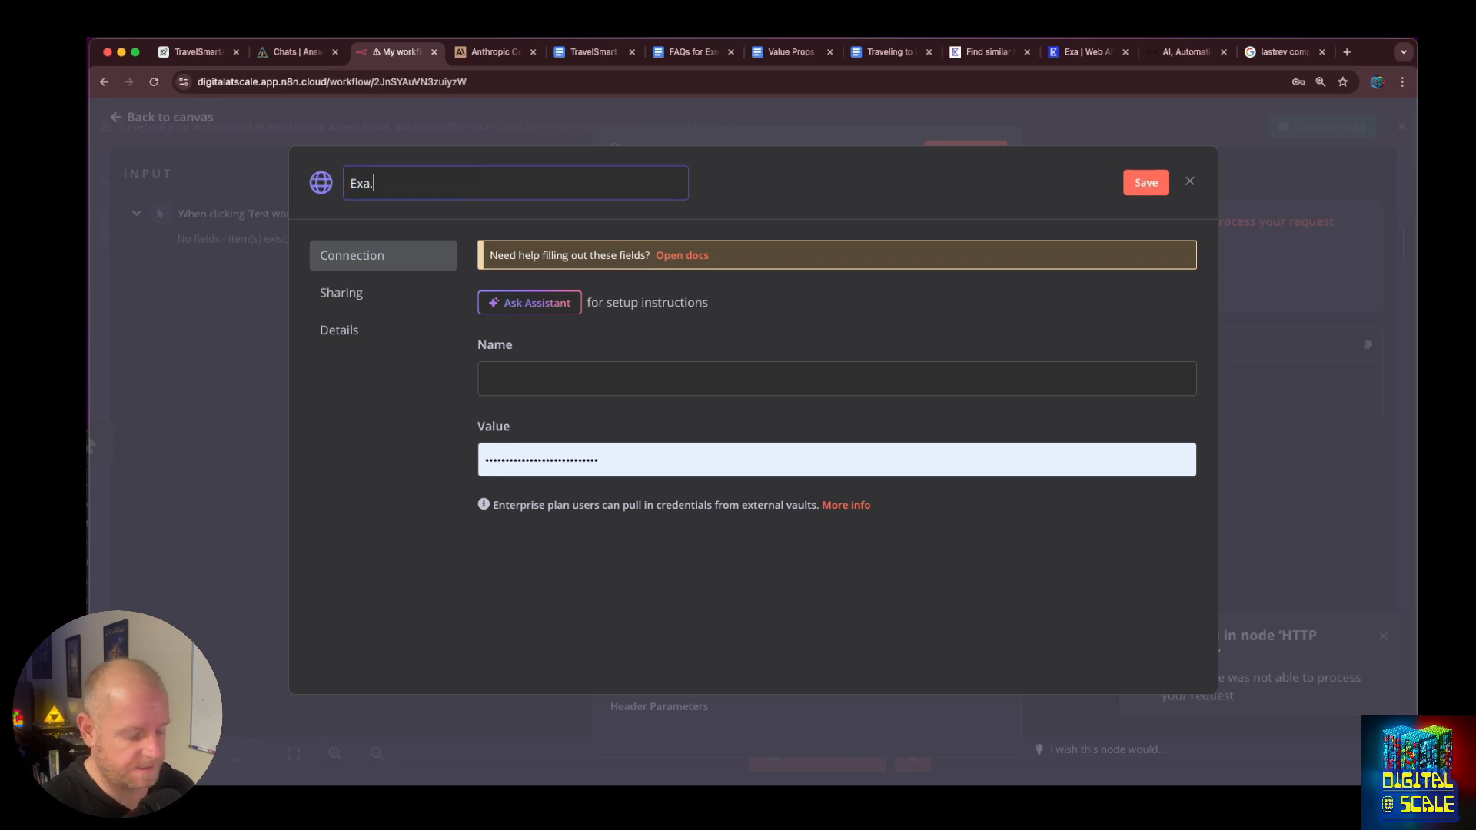
{"action": "type", "text": "ai API Token"}
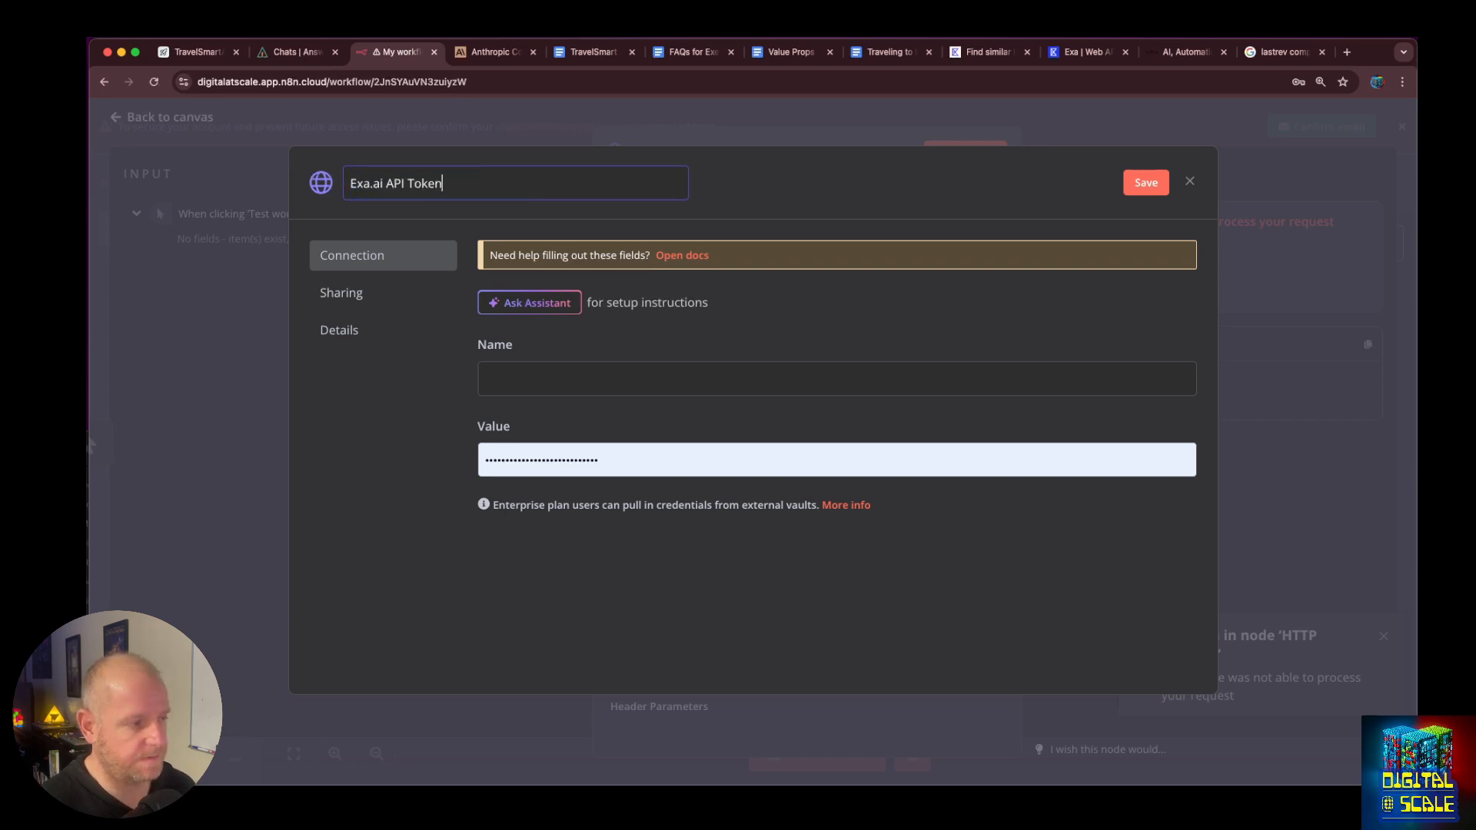
{"action": "left_click", "coordinate": [545, 379]}
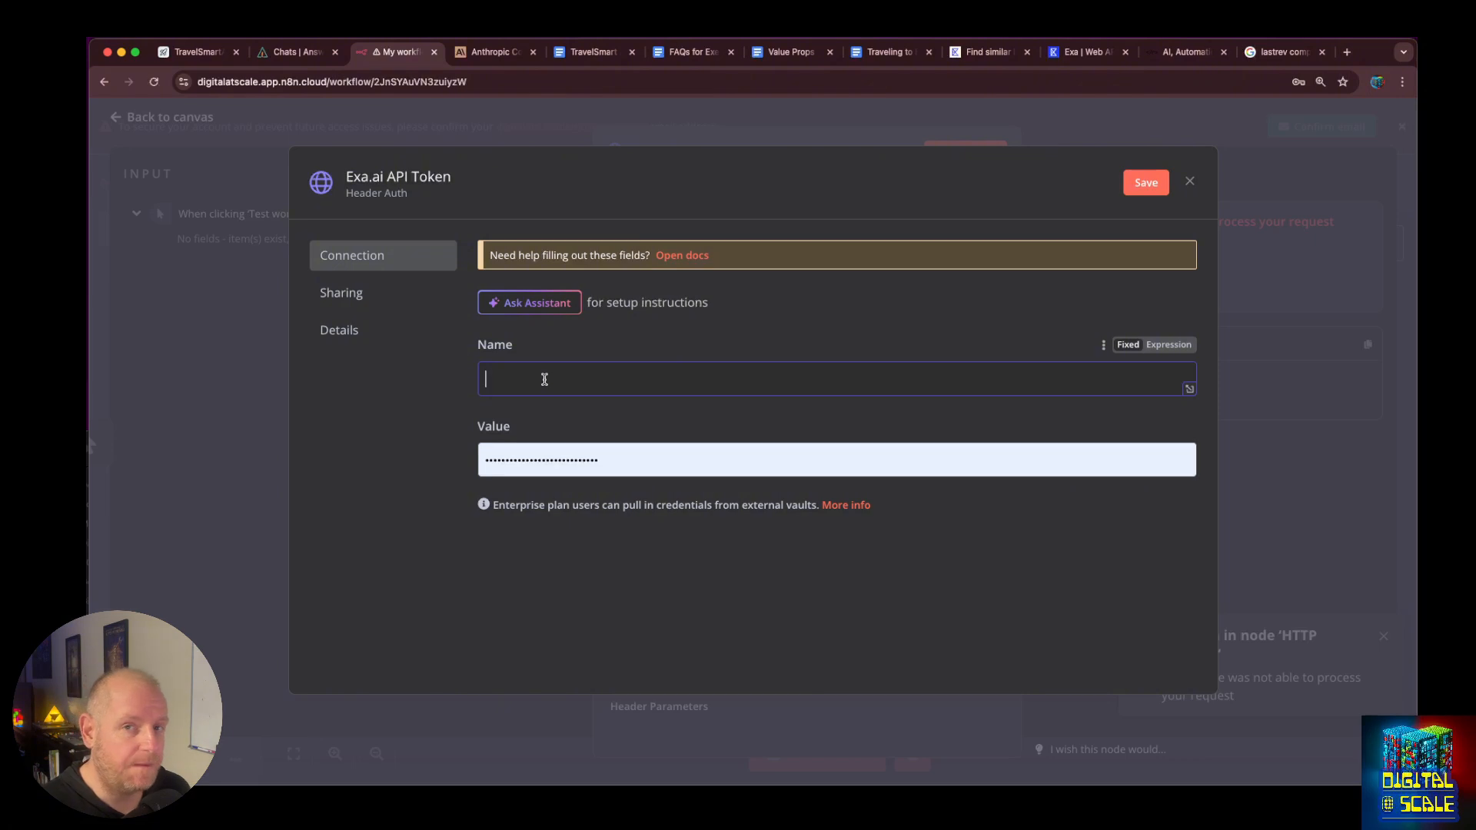
{"action": "key", "text": "super+v"}
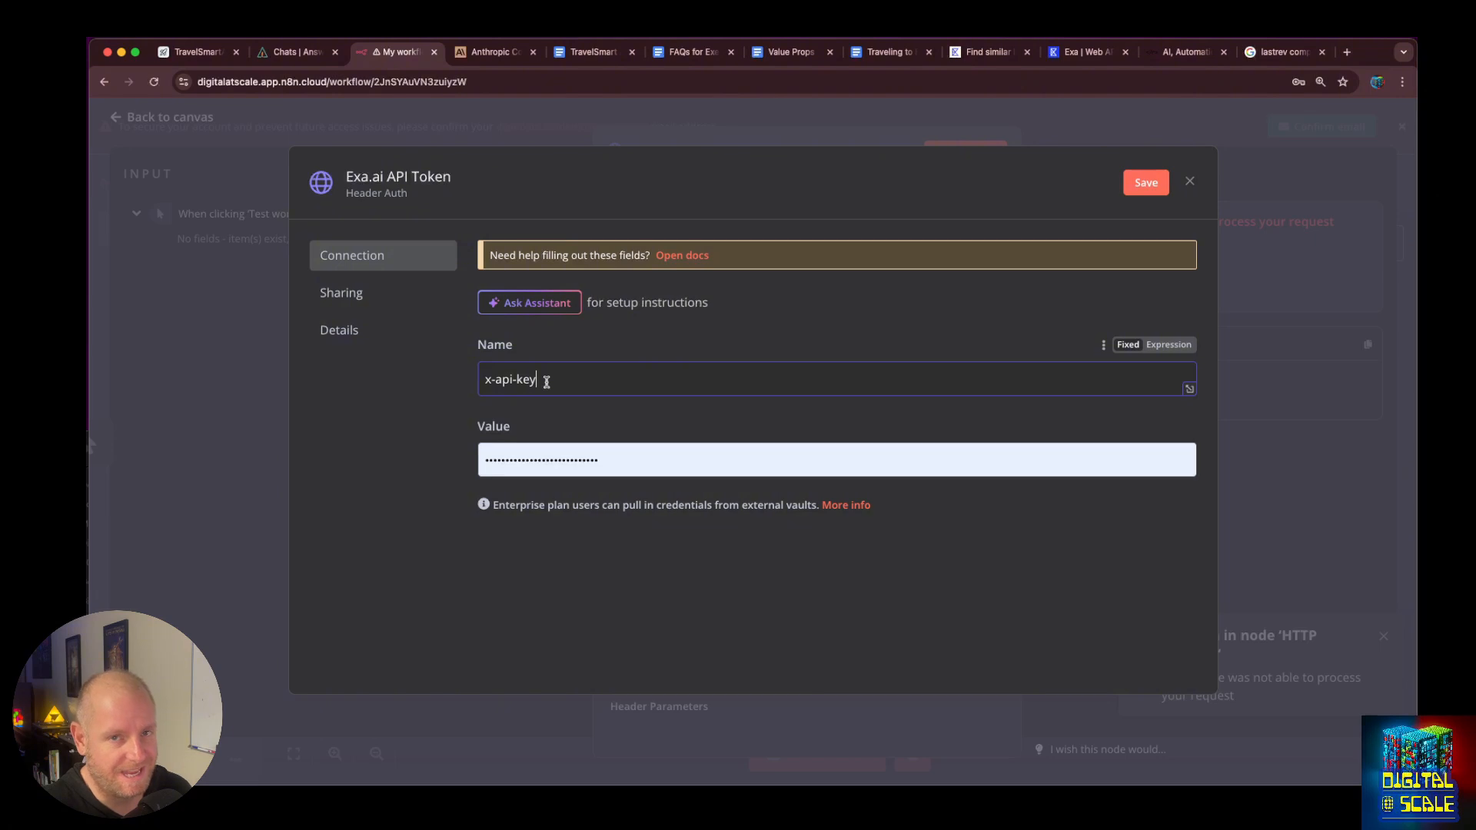
Replace the credential's prefilled value with the copied Exa API key, save the credential and return to the HTTP Request node.
{"action": "left_click", "coordinate": [511, 462]}
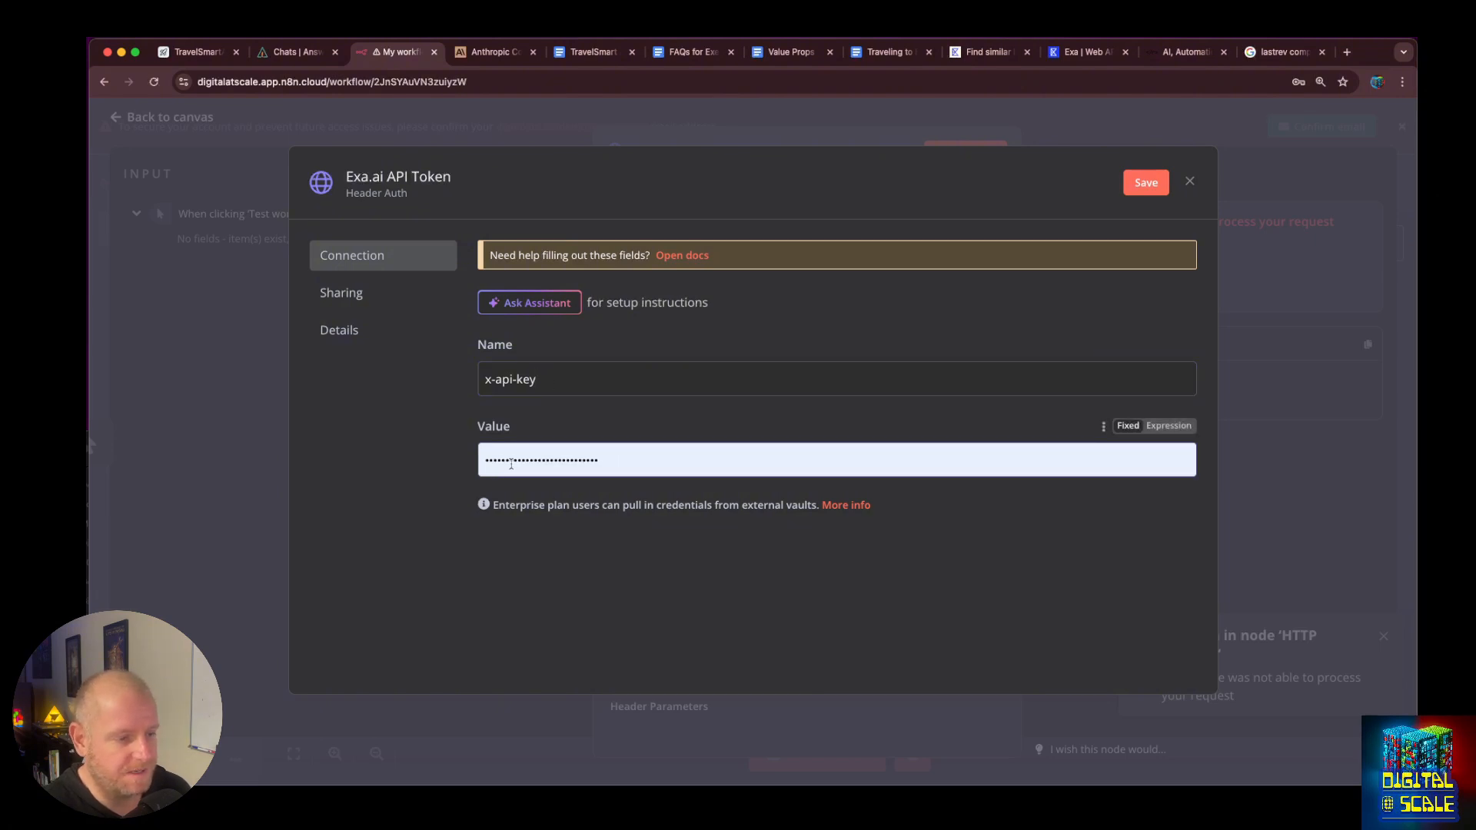
{"action": "key", "text": "super+a"}
{"action": "key", "text": "BackSpace"}
{"action": "left_click", "coordinate": [438, 476]}
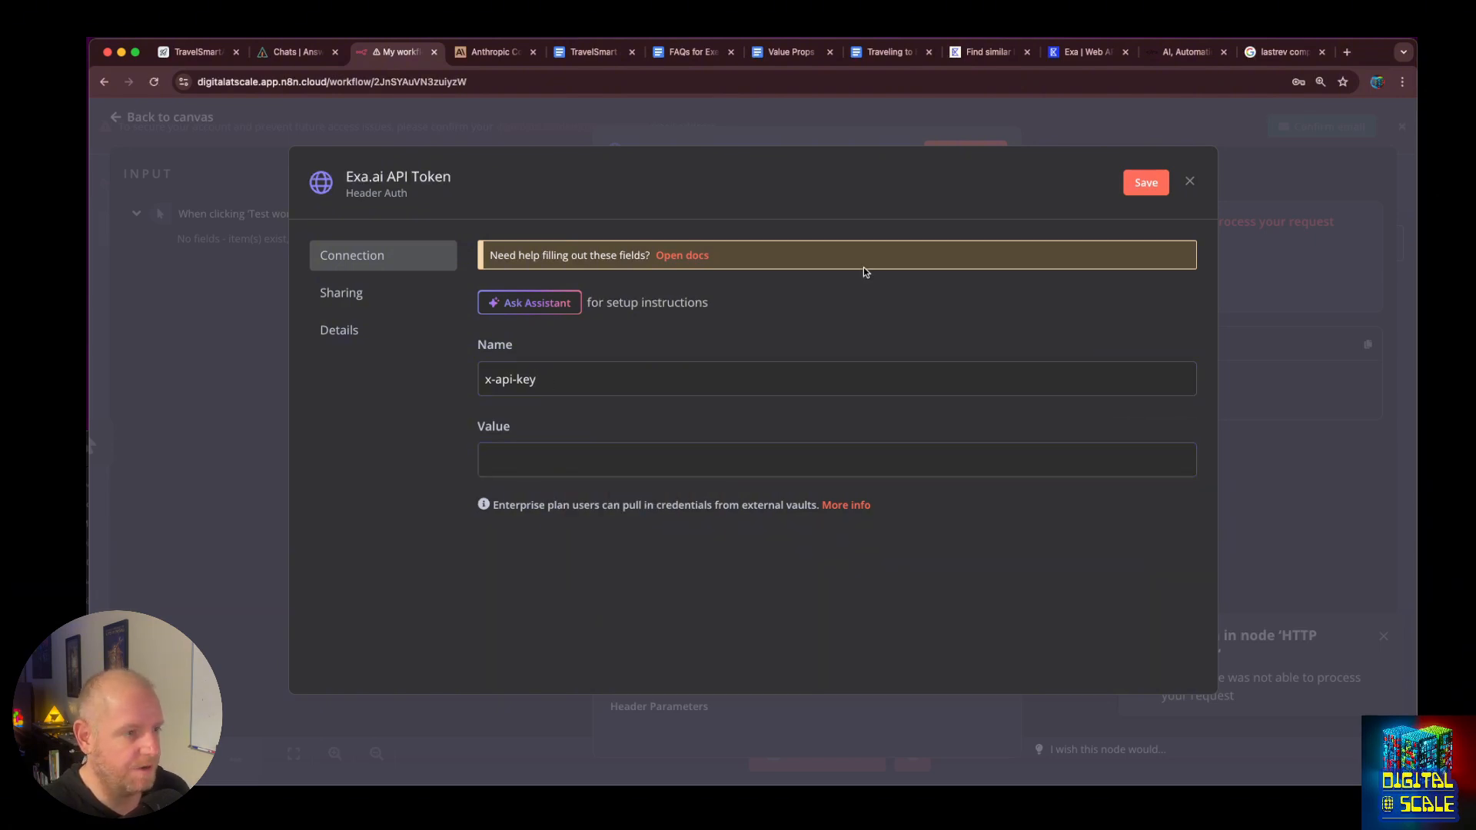
{"action": "key", "text": "super+Tab"}
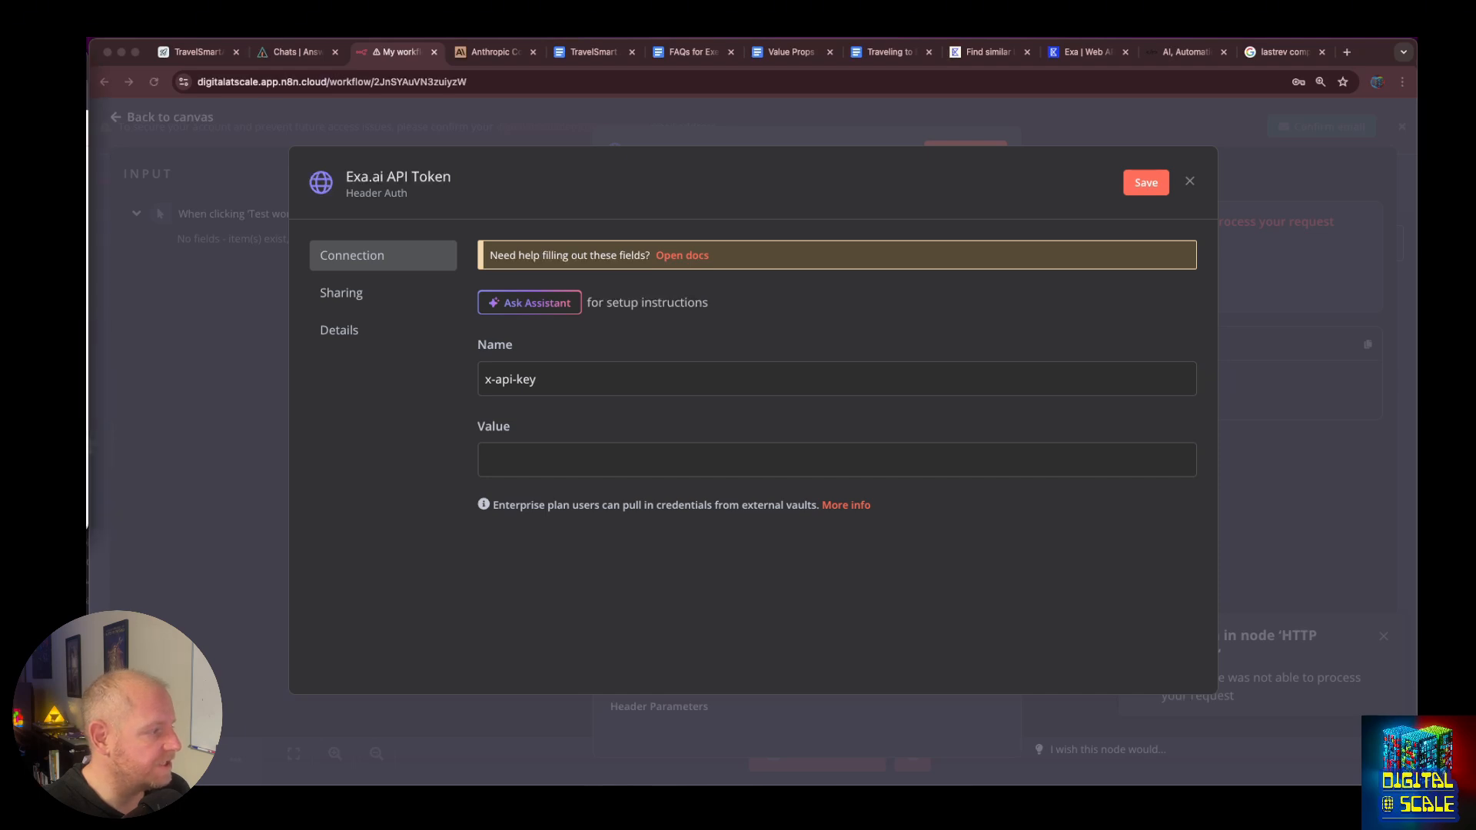
{"action": "left_click", "coordinate": [732, 452]}
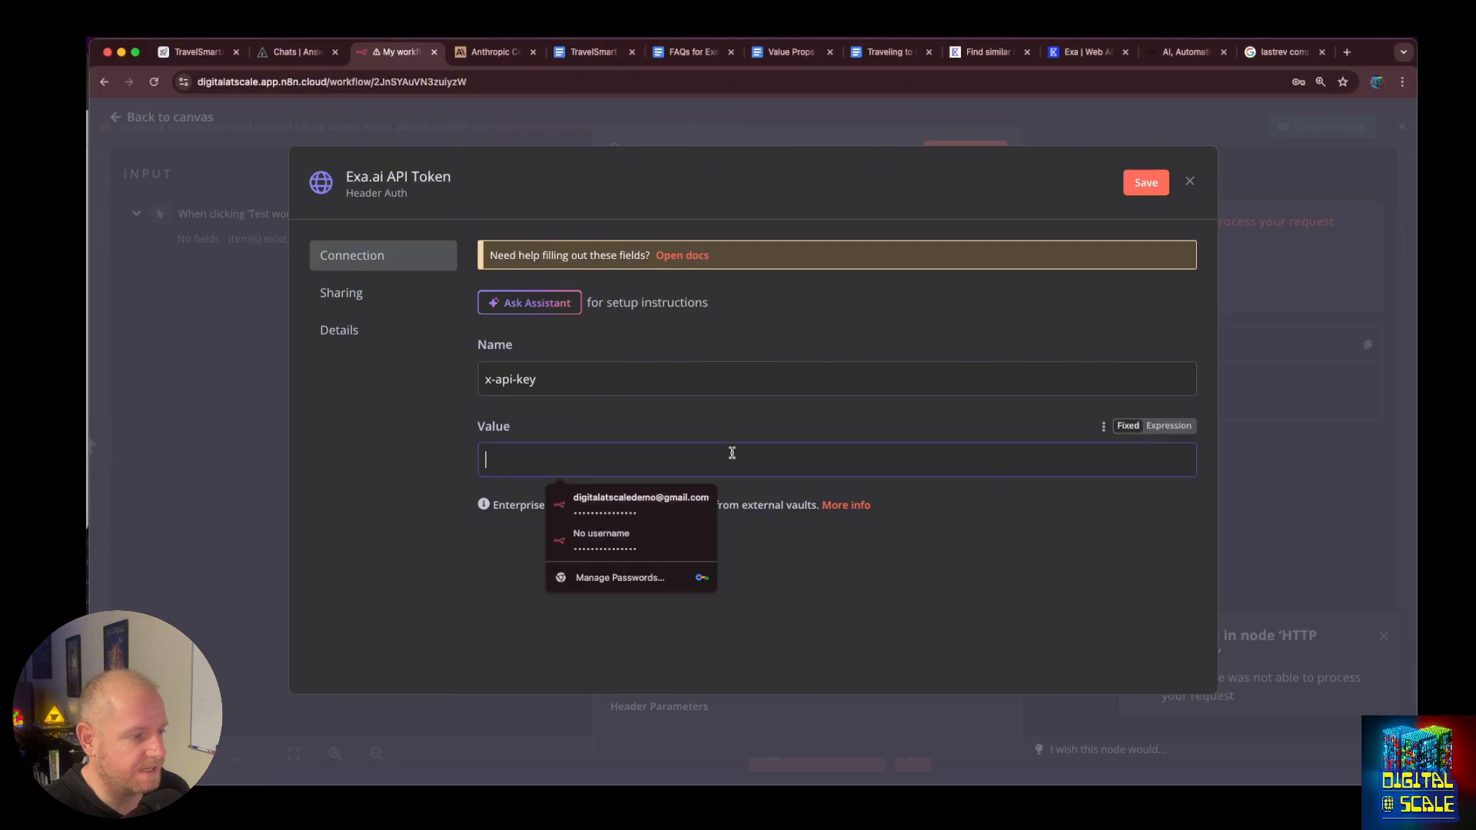
{"action": "key", "text": "super+v"}
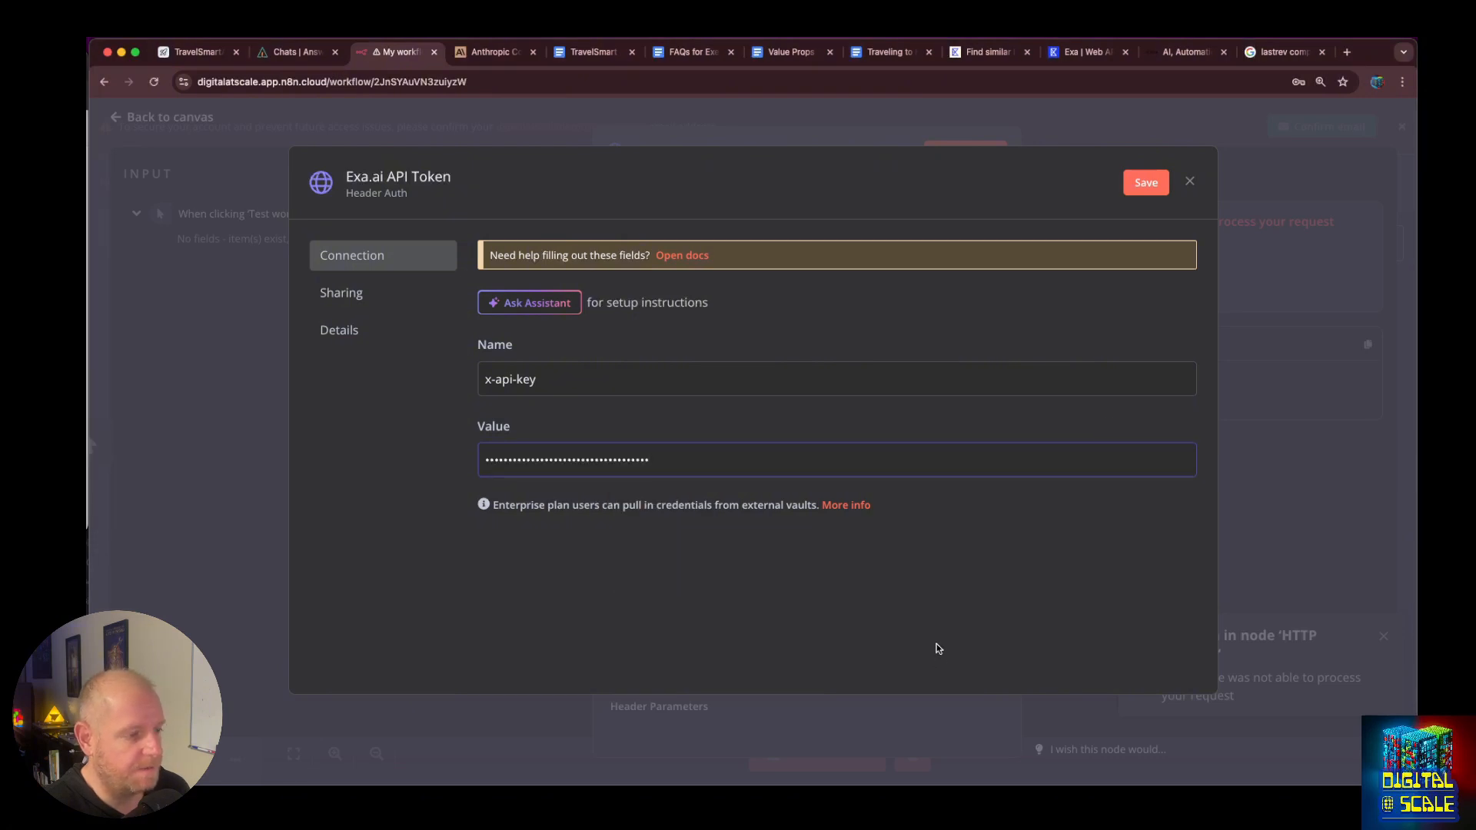
{"action": "left_click", "coordinate": [1148, 181]}
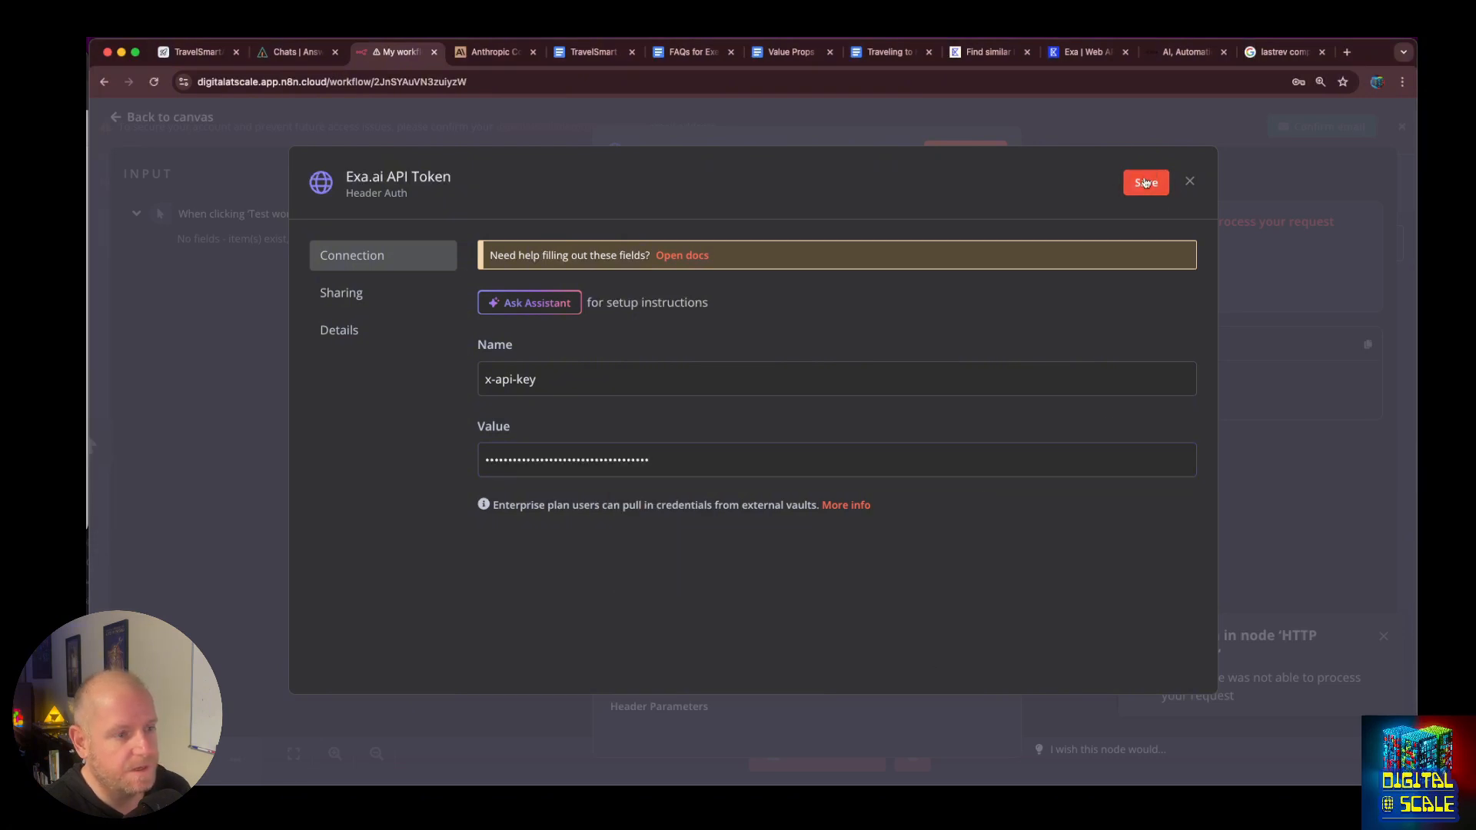
{"action": "left_click", "coordinate": [1189, 181]}
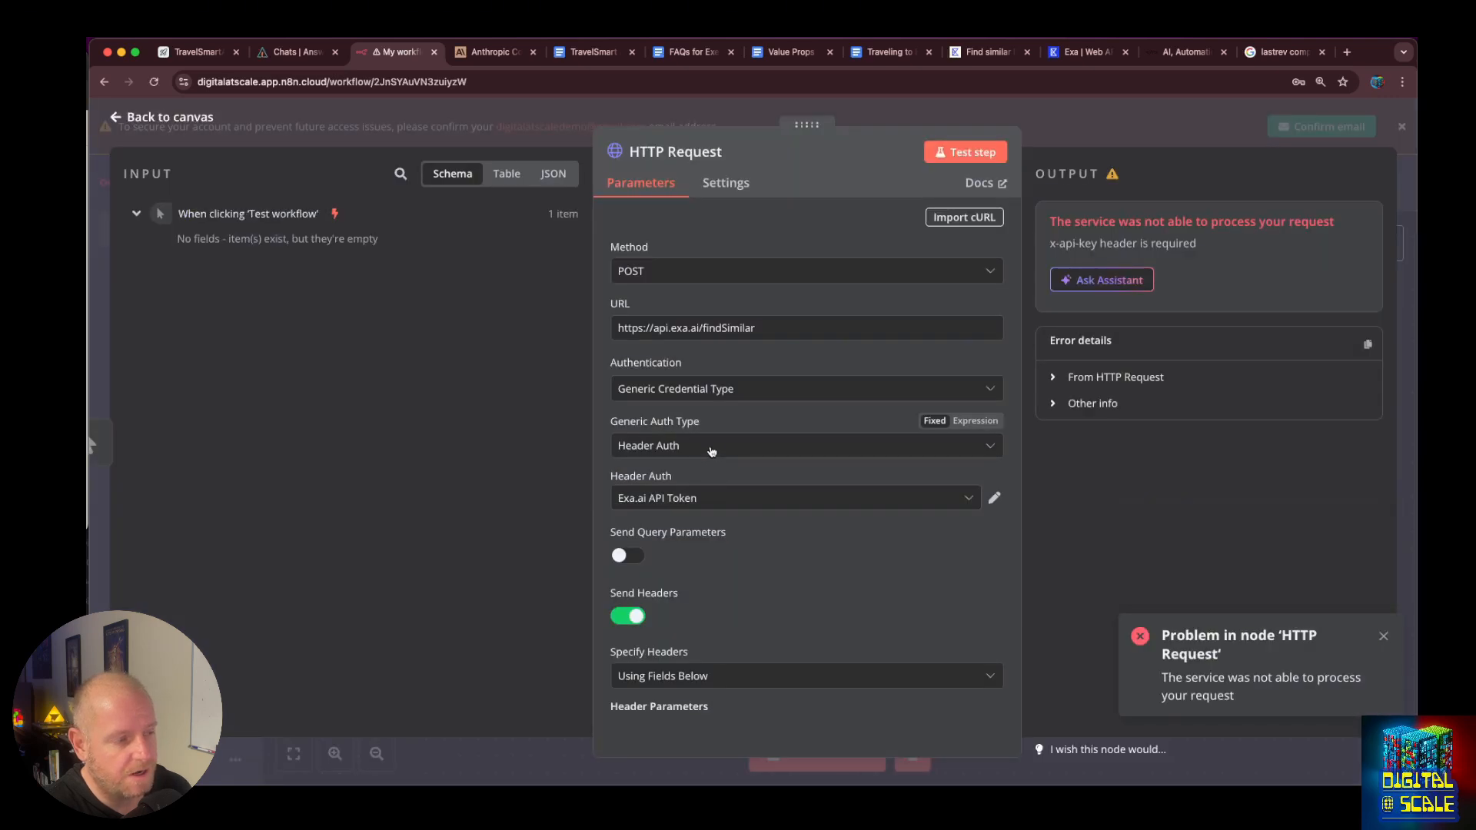
Test the HTTP Request step using the Exa.ai API Token credential and the existing header parameters.
{"action": "scroll", "coordinate": [728, 498], "scroll_direction": "down", "scroll_amount": 3}
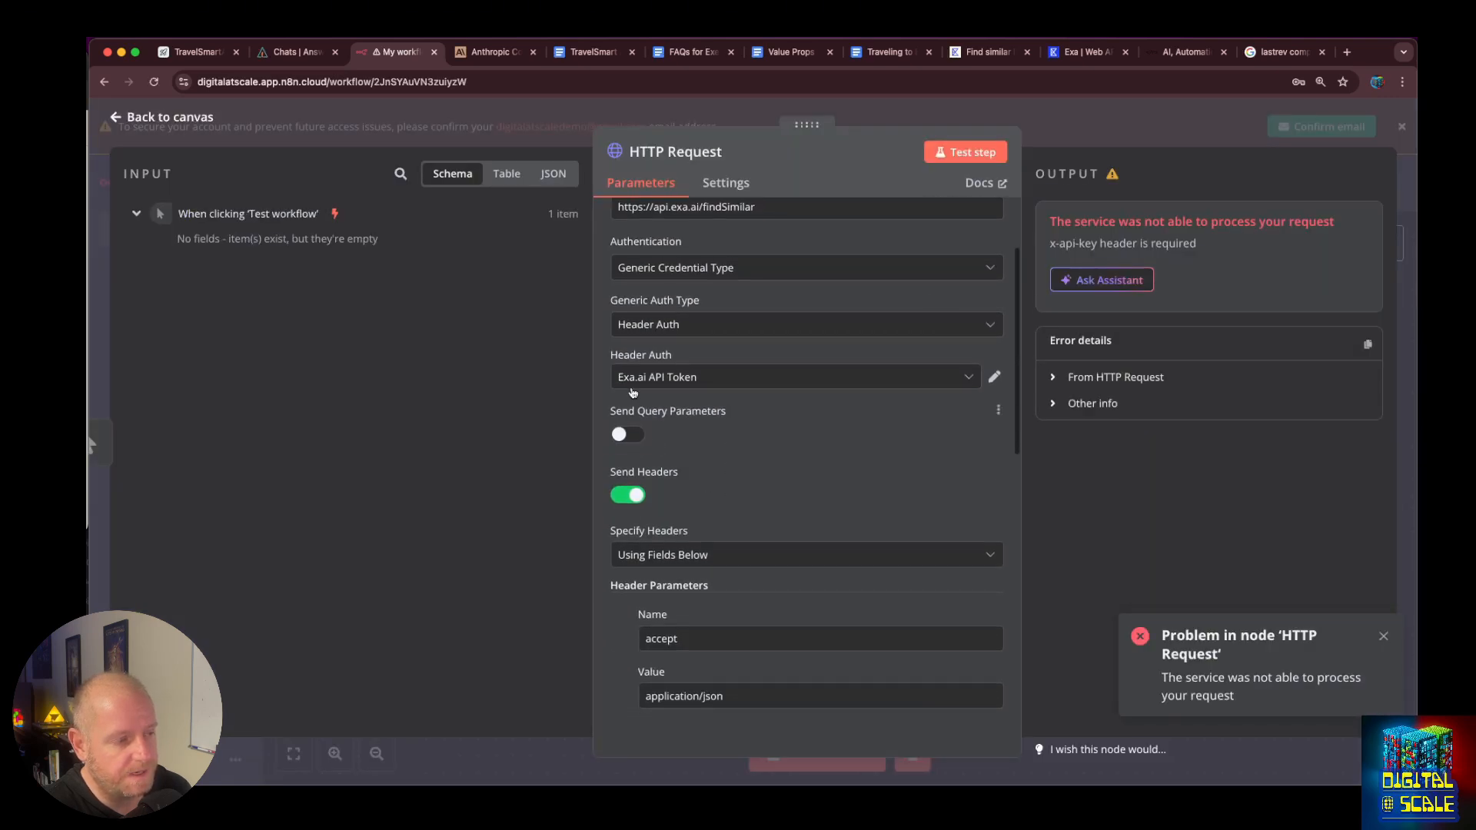
{"action": "scroll", "coordinate": [689, 520], "scroll_direction": "down", "scroll_amount": 2}
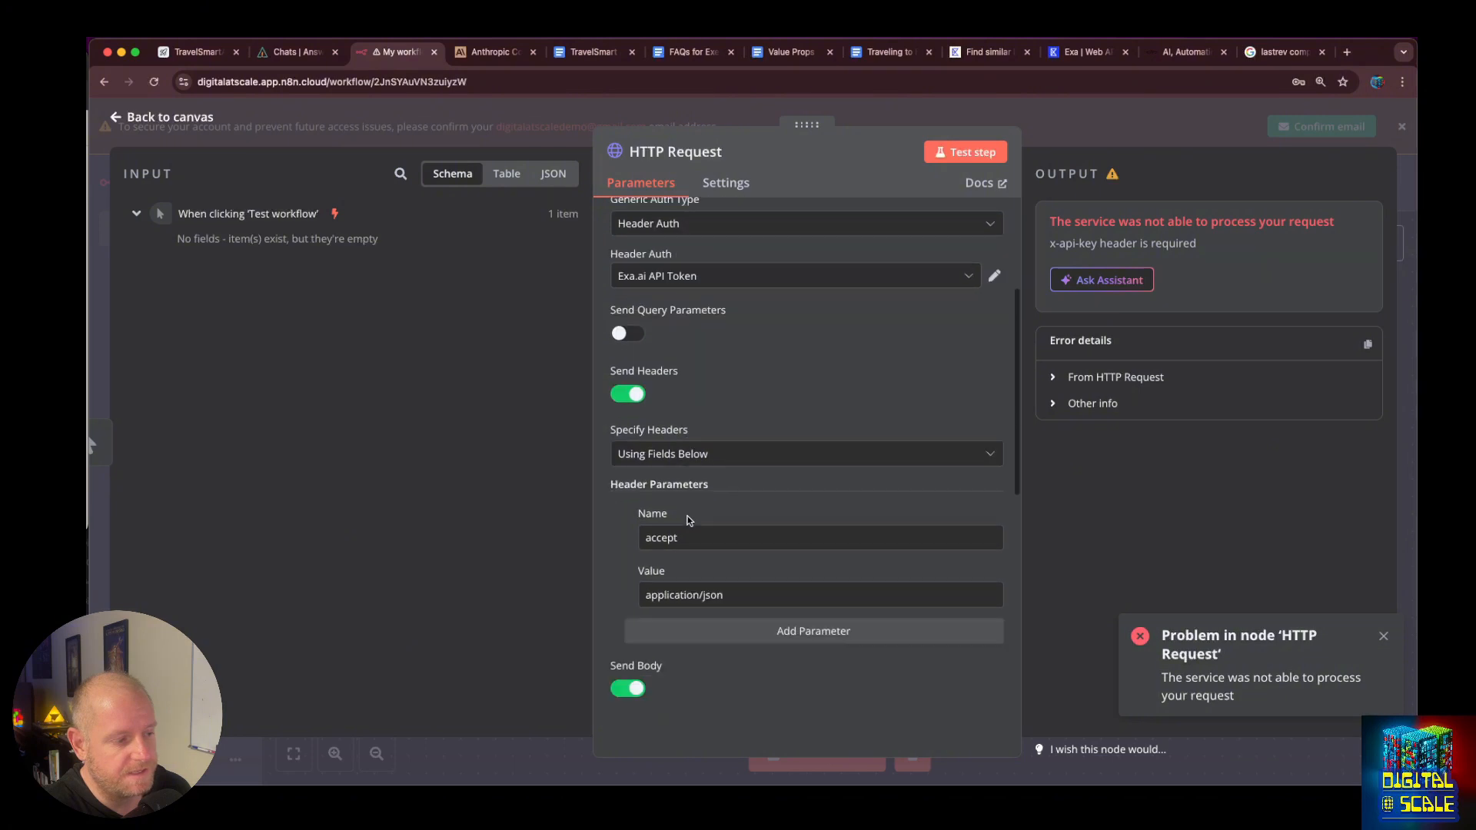
{"action": "scroll", "coordinate": [690, 520], "scroll_direction": "down", "scroll_amount": 2}
{"action": "left_click", "coordinate": [965, 150]}
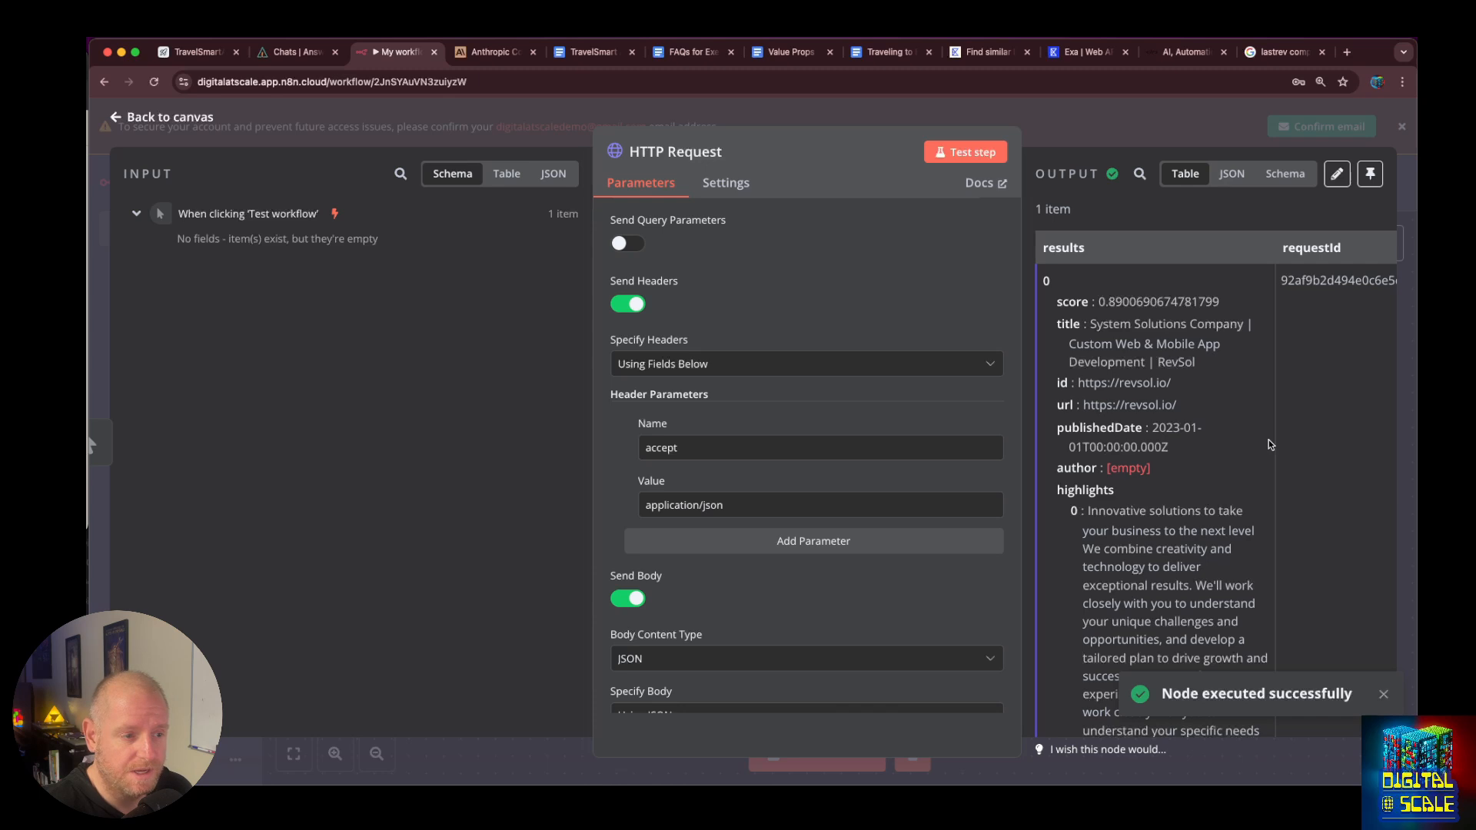
{"action": "scroll", "coordinate": [1268, 444], "scroll_direction": "down", "scroll_amount": 3}
{"action": "scroll", "coordinate": [1230, 431], "scroll_direction": "up", "scroll_amount": 3}
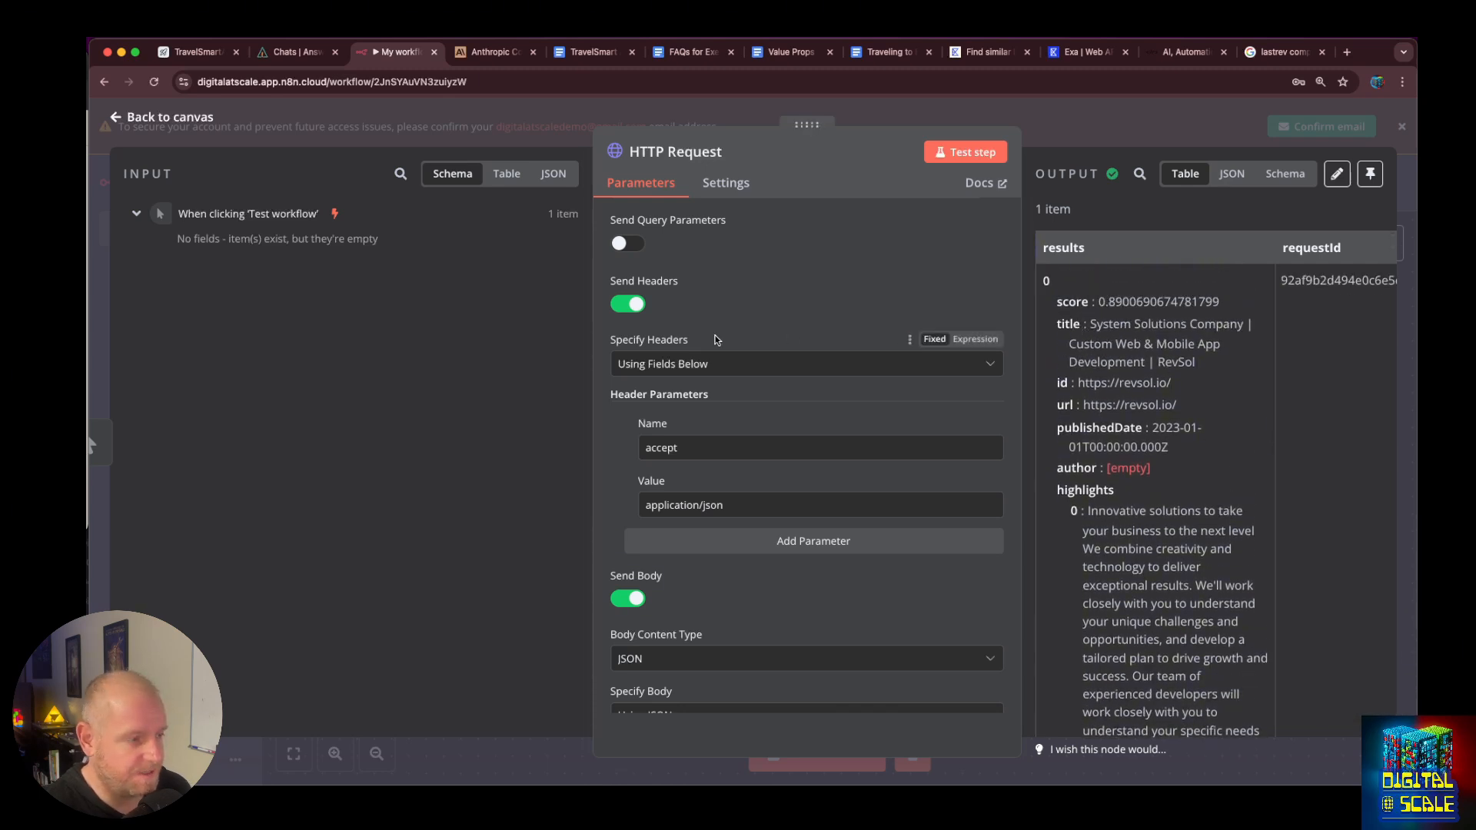
Widen the HTTP Request node's output area, shrink its input area and enlarge the page for reading.
{"action": "left_click_drag", "start_coordinate": [1019, 421], "coordinate": [854, 422]}
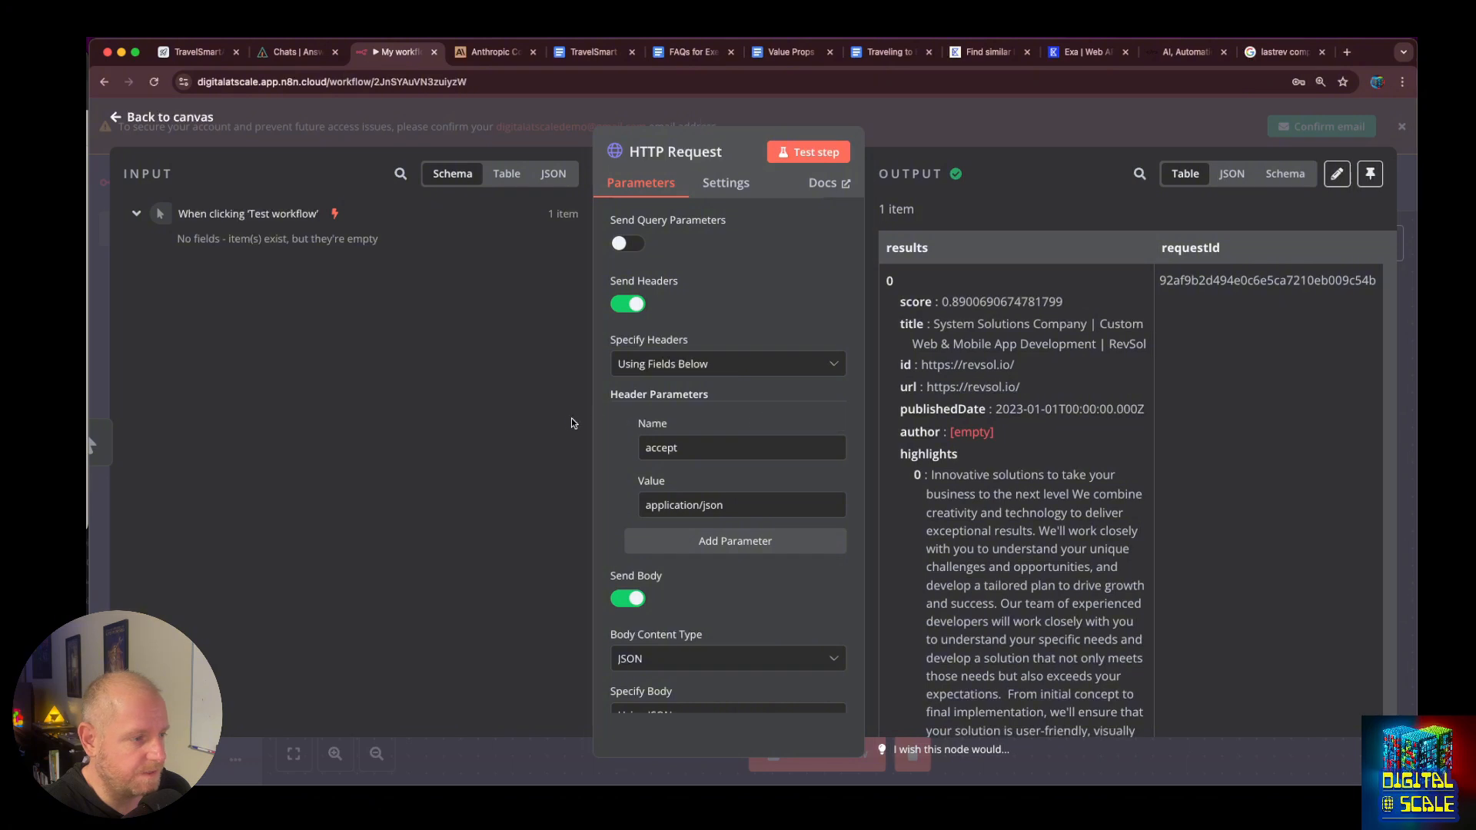
{"action": "left_click_drag", "start_coordinate": [594, 423], "coordinate": [222, 423]}
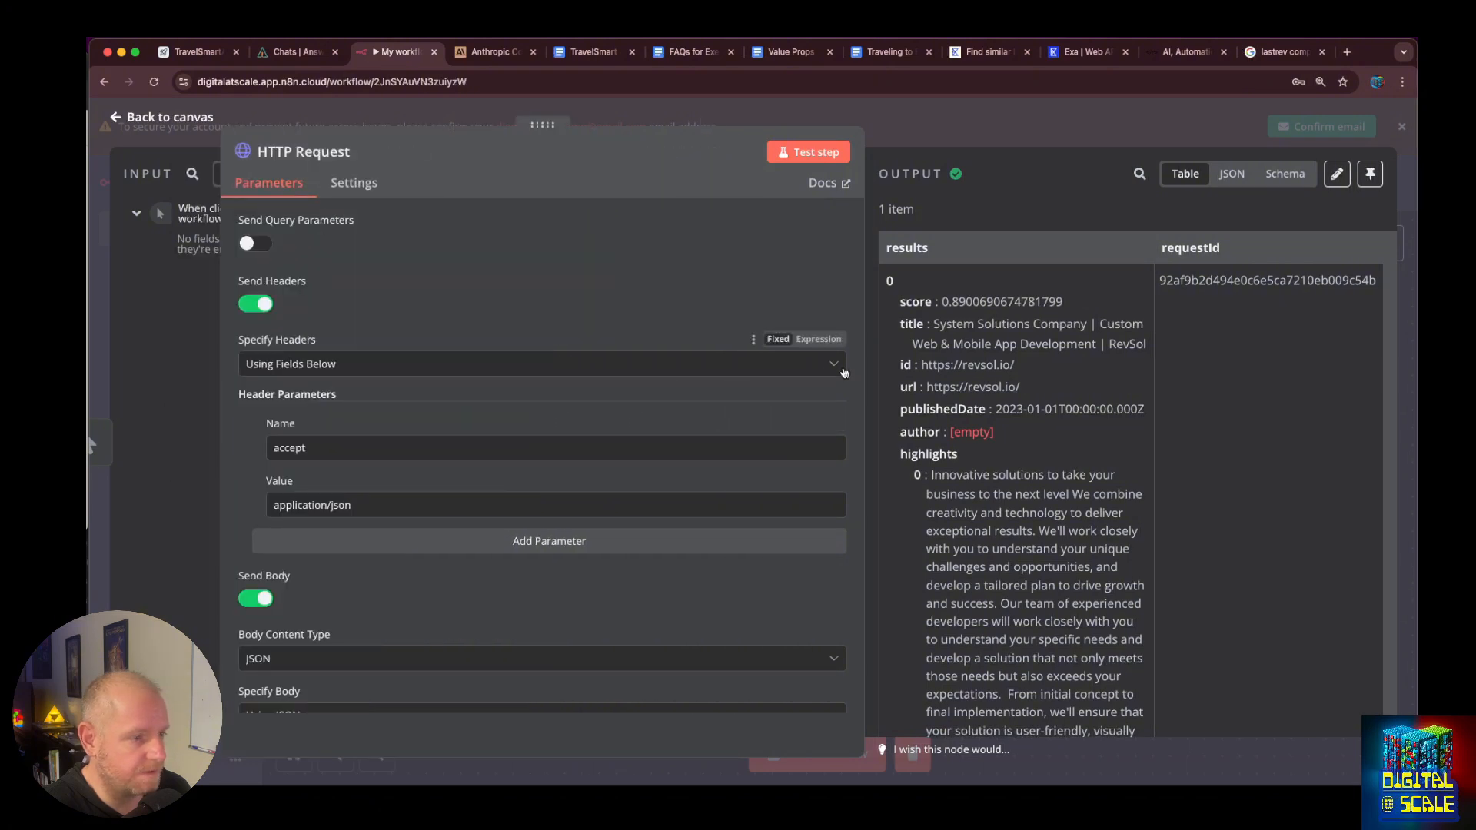
{"action": "key", "text": "super+equal"}
{"action": "key", "text": "super+equal"}
{"action": "key", "text": "super+equal"}
{"action": "left_click_drag", "start_coordinate": [826, 470], "coordinate": [694, 458]}
{"action": "key", "text": "super+c"}
{"action": "key", "text": "super+t"}
{"action": "key", "text": "super+v"}
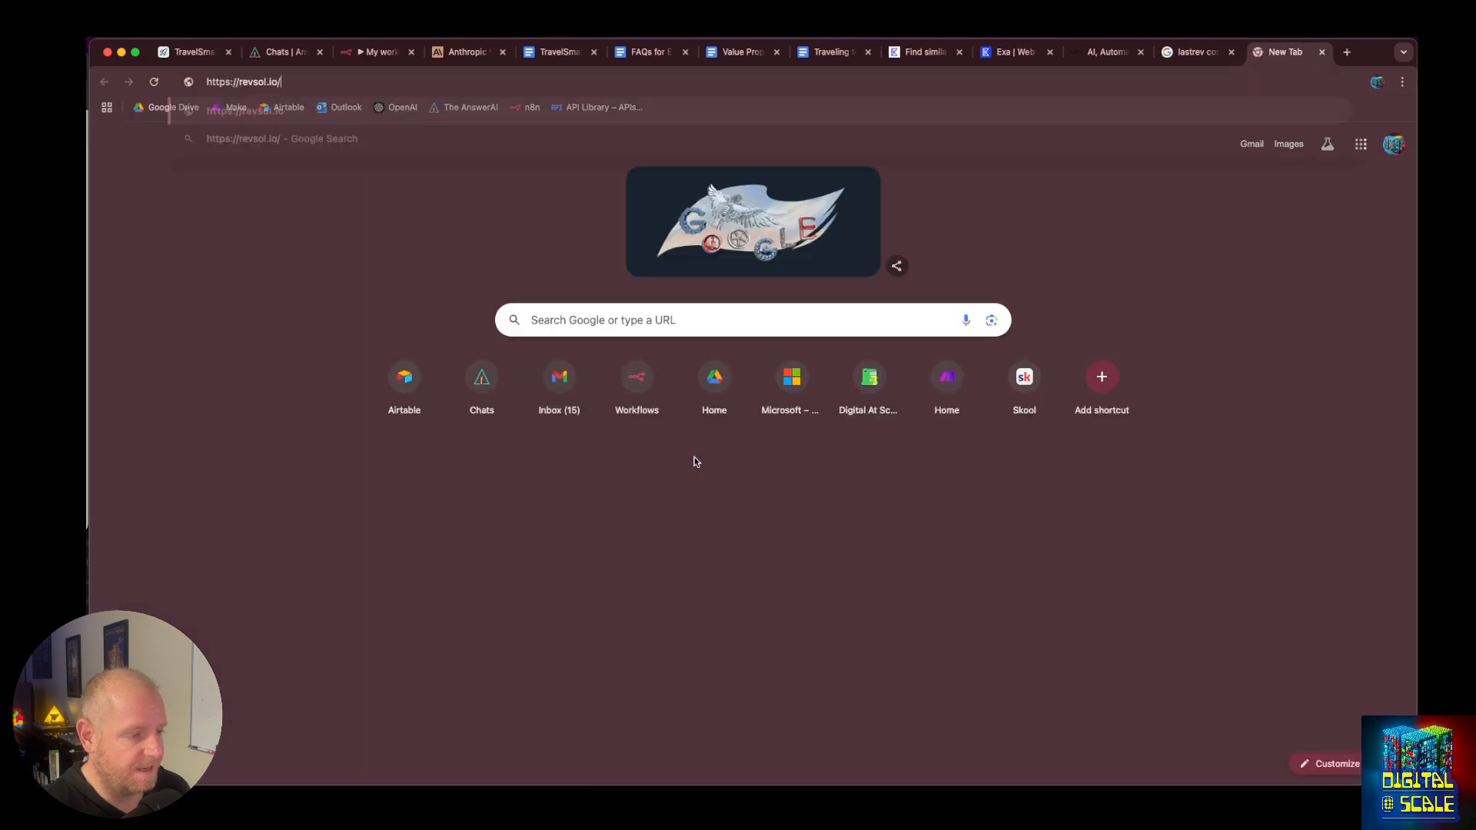
{"action": "key", "text": "Return"}
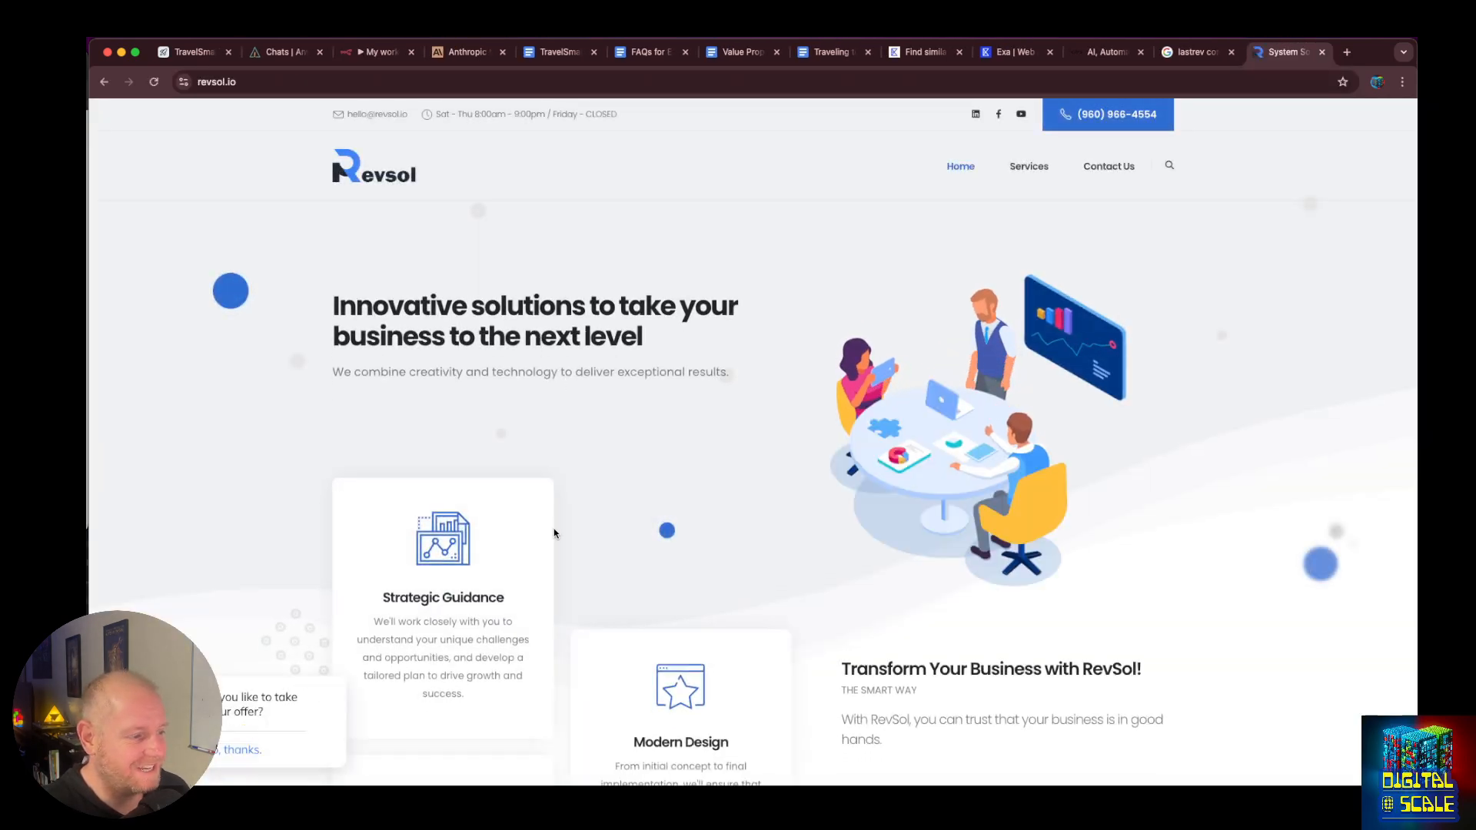
{"action": "scroll", "coordinate": [537, 541], "scroll_direction": "down", "scroll_amount": 2}
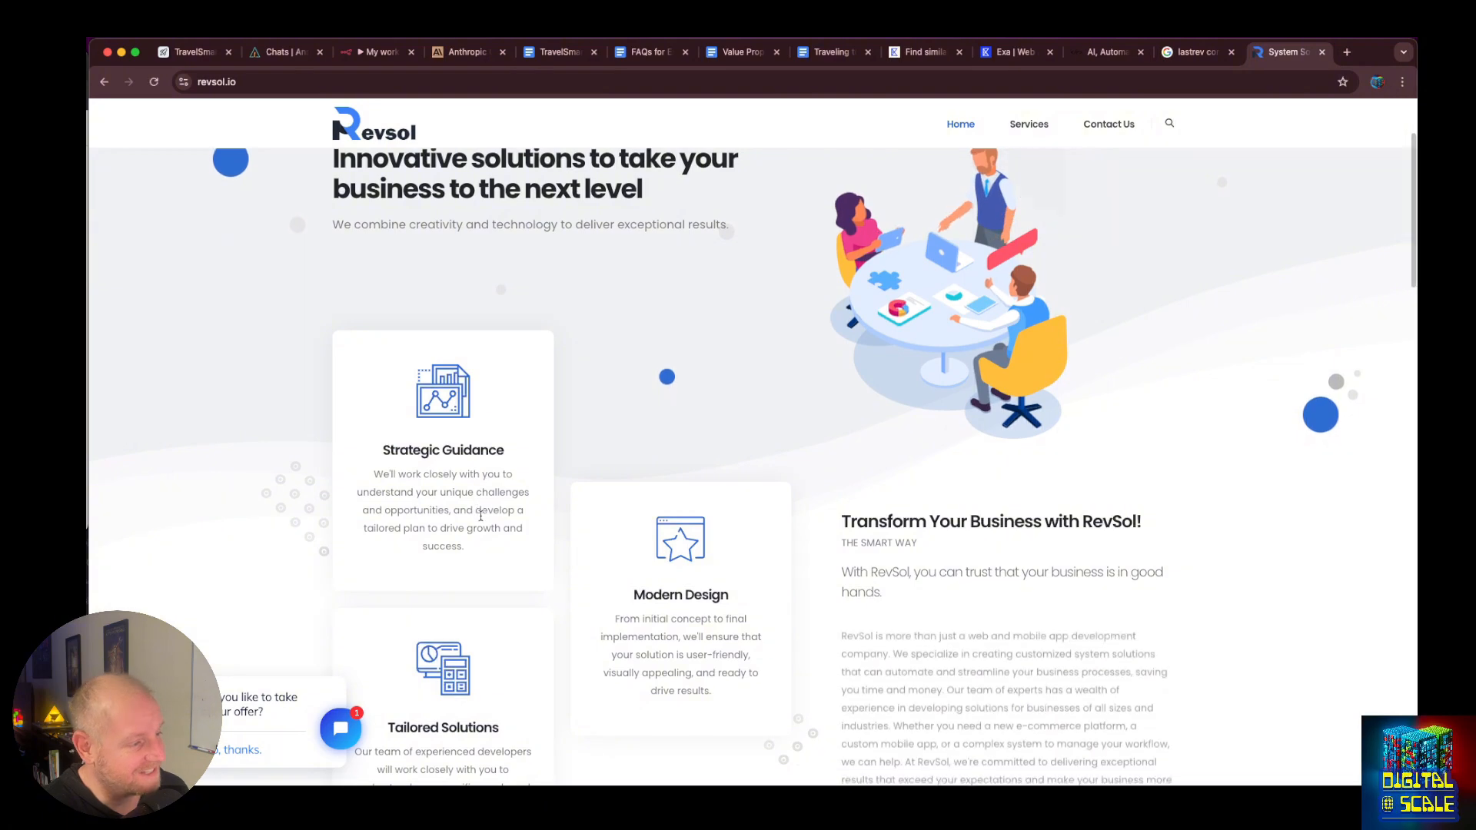
{"action": "scroll", "coordinate": [484, 518], "scroll_direction": "down", "scroll_amount": 1}
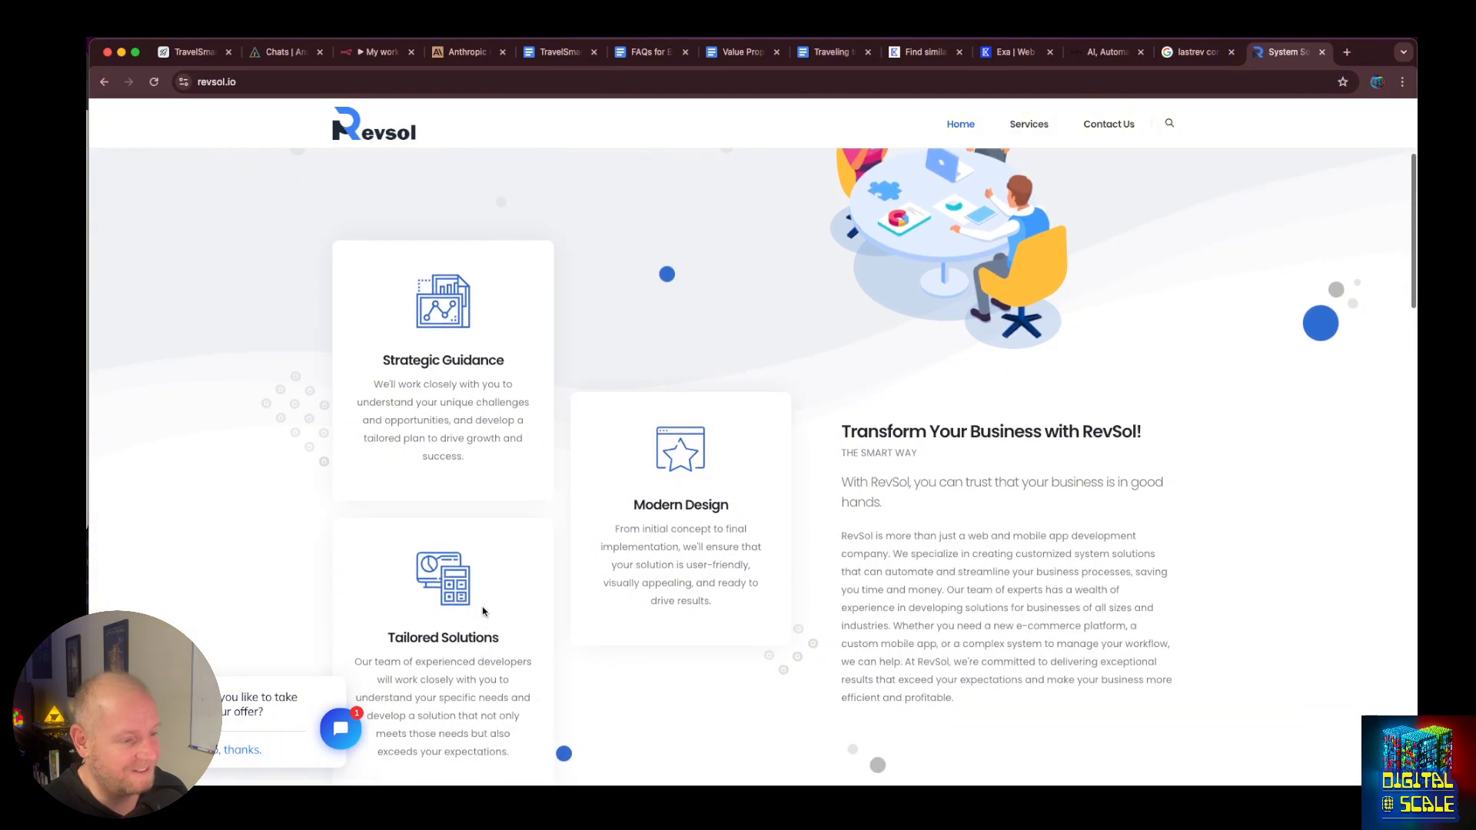
Return to the n8n workflow and examine the first result's highlights and highlight scores in the HTTP Request output.
{"action": "key", "text": "ctrl+shift+Tab"}
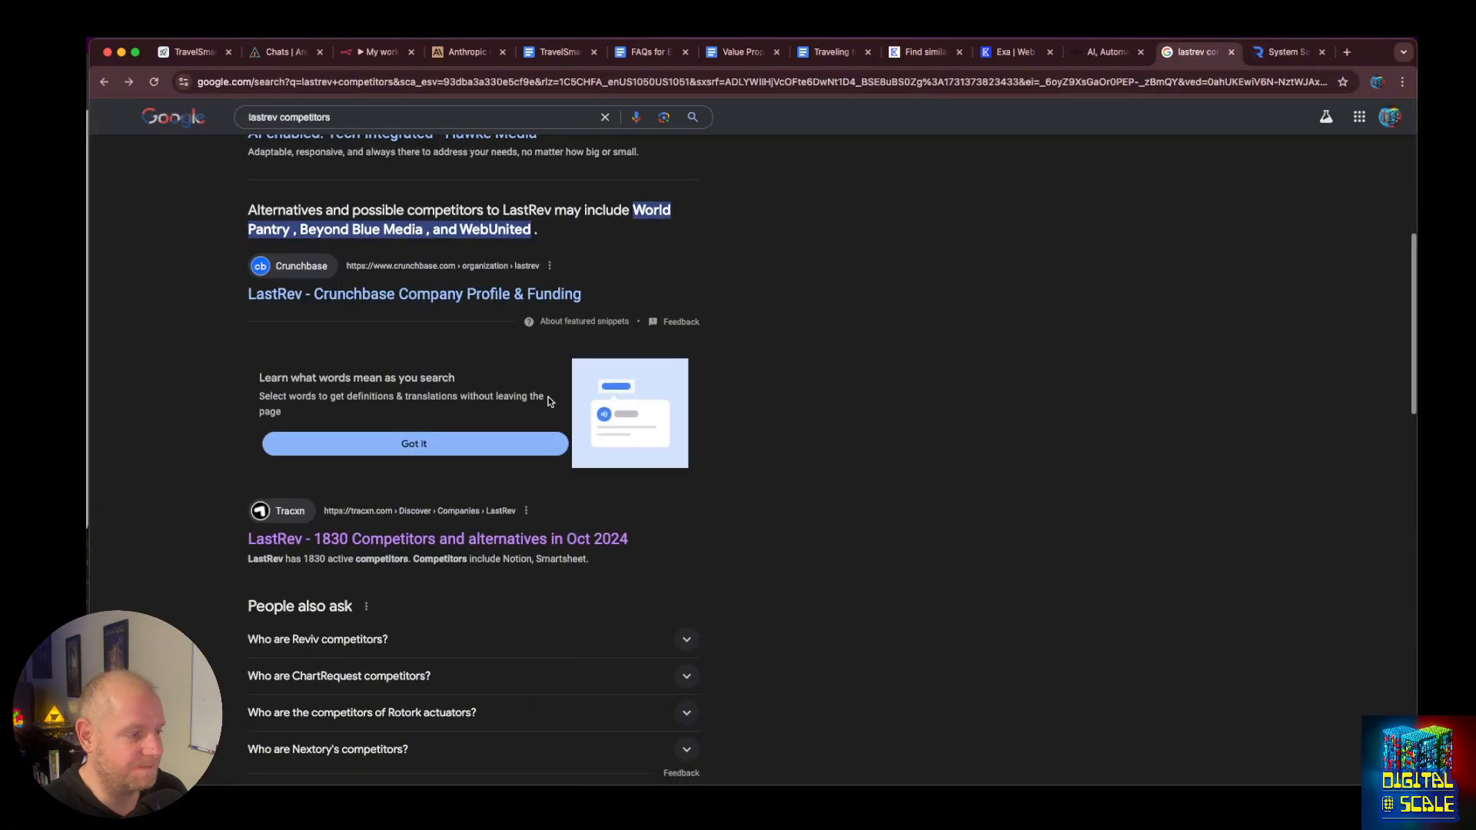
{"action": "left_click", "coordinate": [1015, 51]}
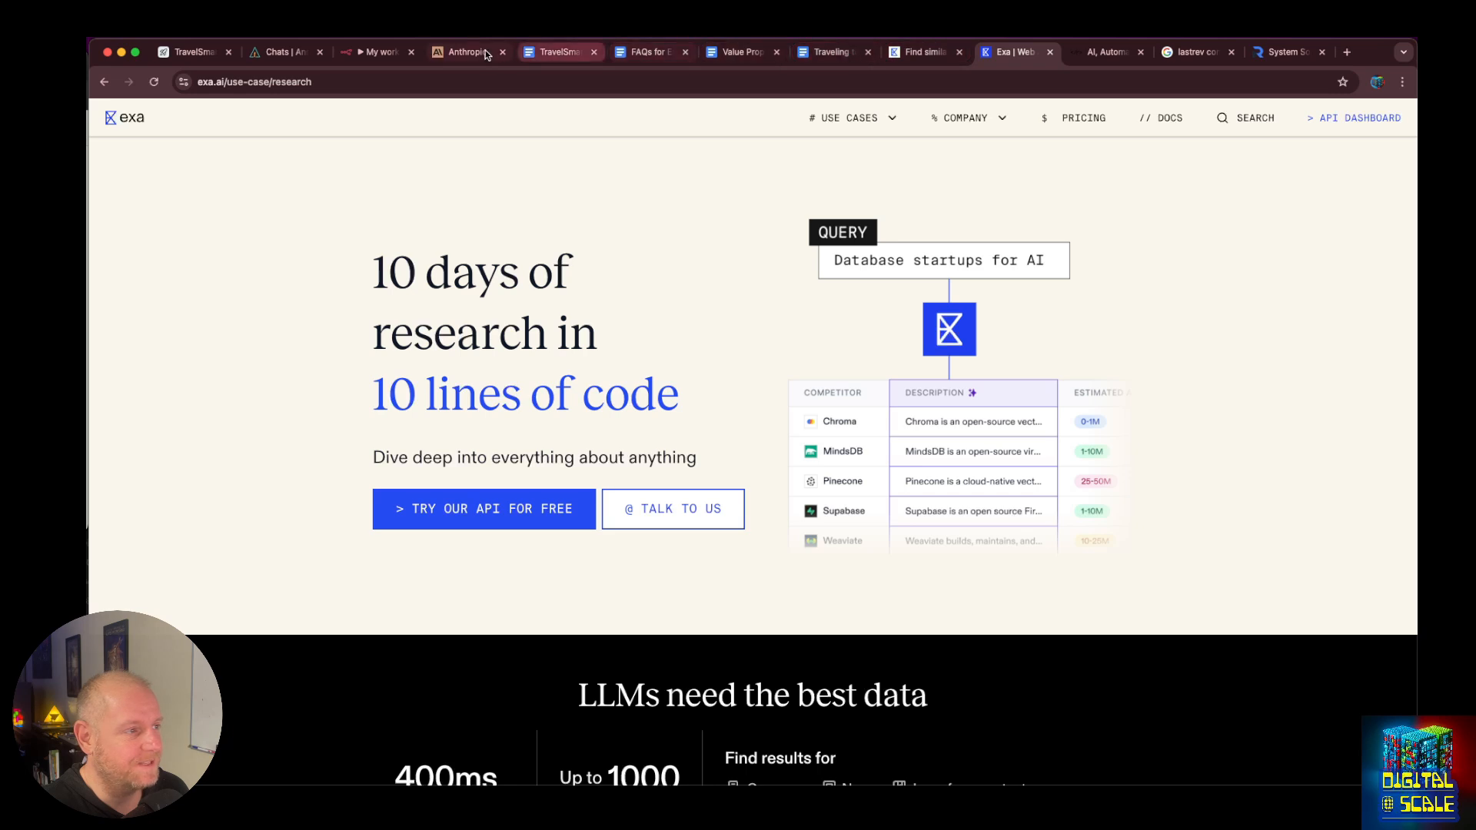
{"action": "left_click", "coordinate": [382, 52]}
{"action": "scroll", "coordinate": [782, 469], "scroll_direction": "down", "scroll_amount": 4}
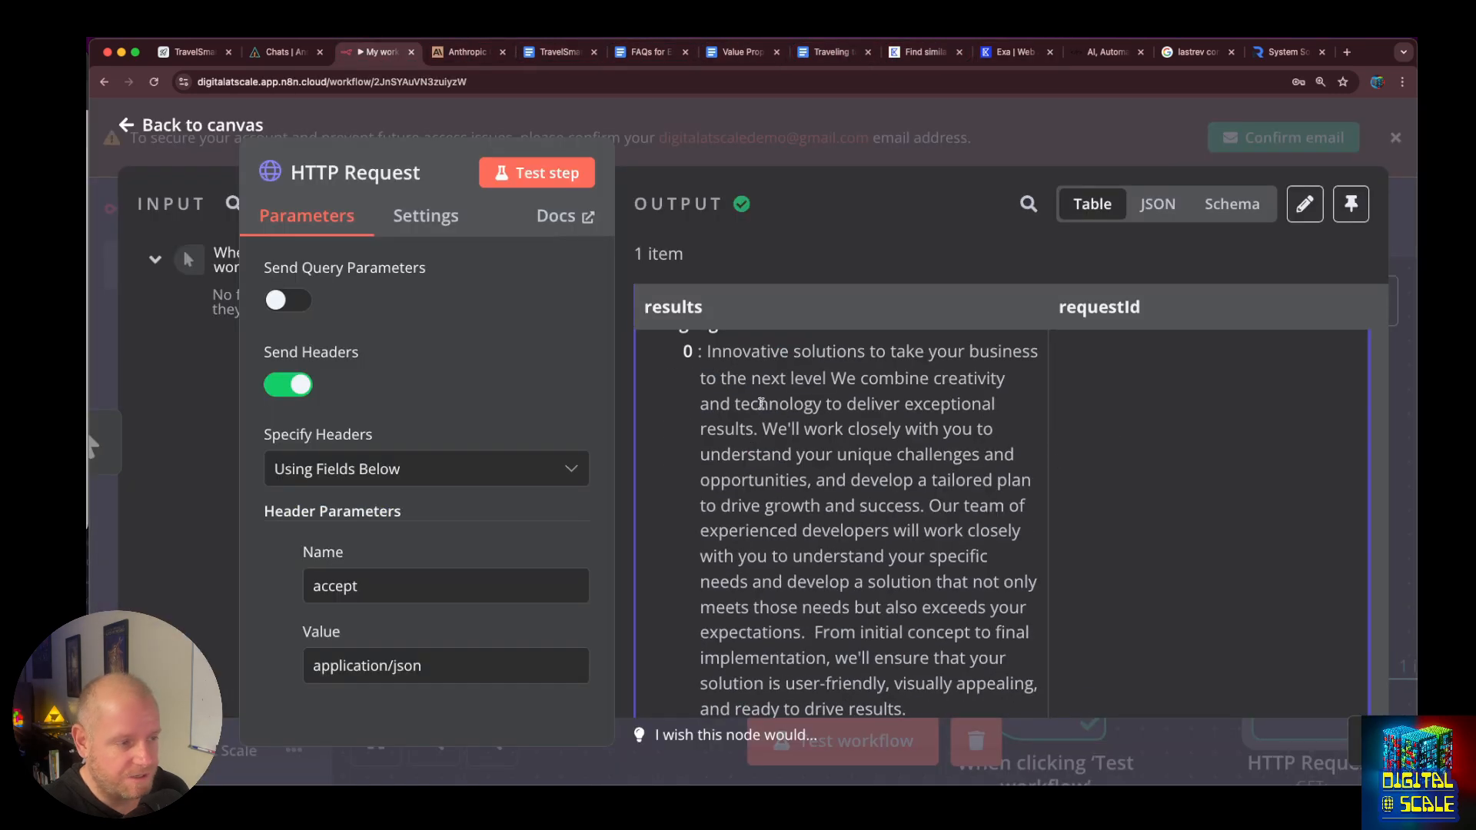
{"action": "scroll", "coordinate": [756, 402], "scroll_direction": "up", "scroll_amount": 2}
{"action": "left_click_drag", "start_coordinate": [701, 397], "coordinate": [944, 551]}
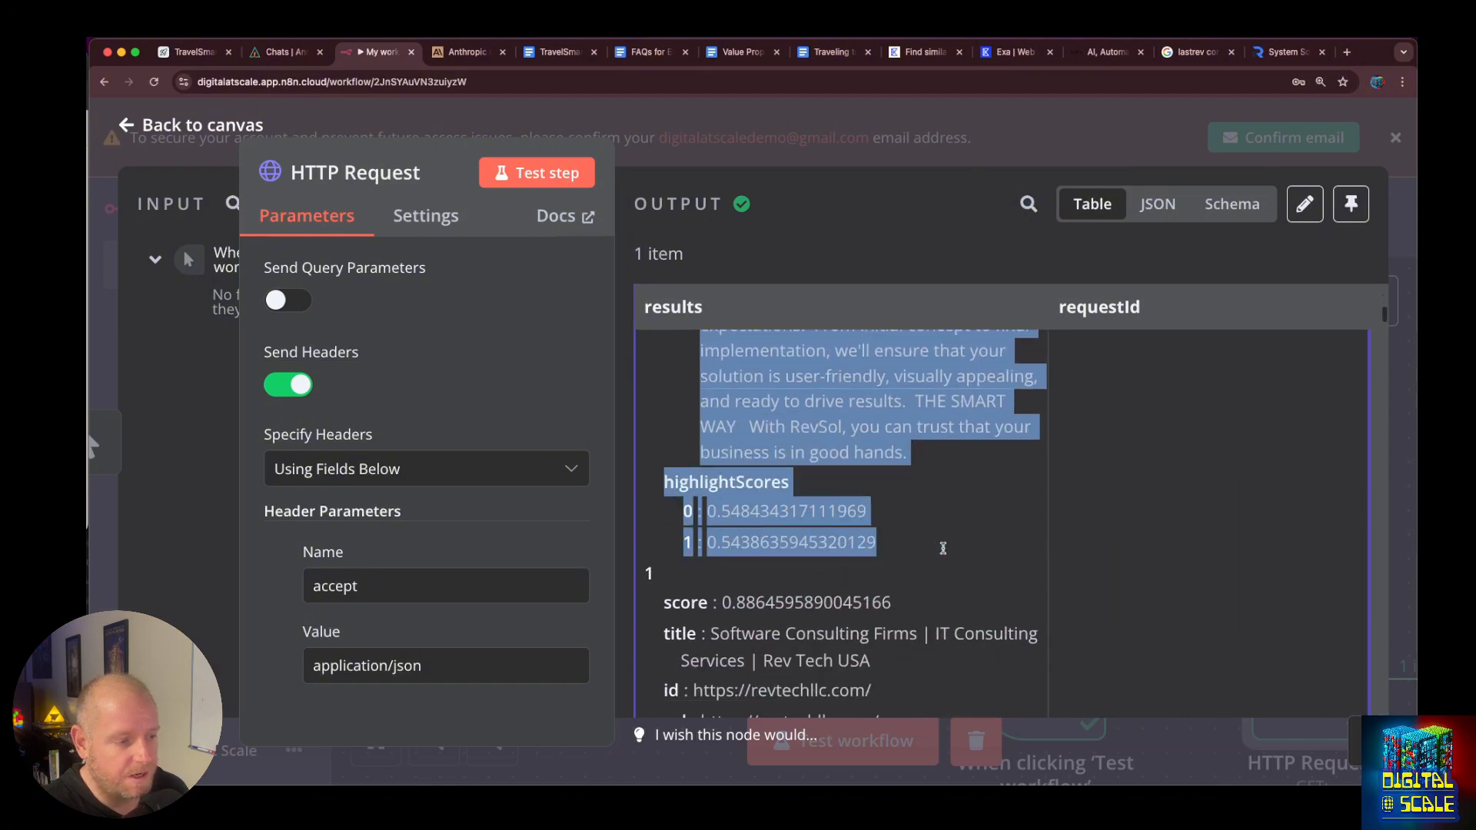
{"action": "left_click", "coordinate": [943, 551]}
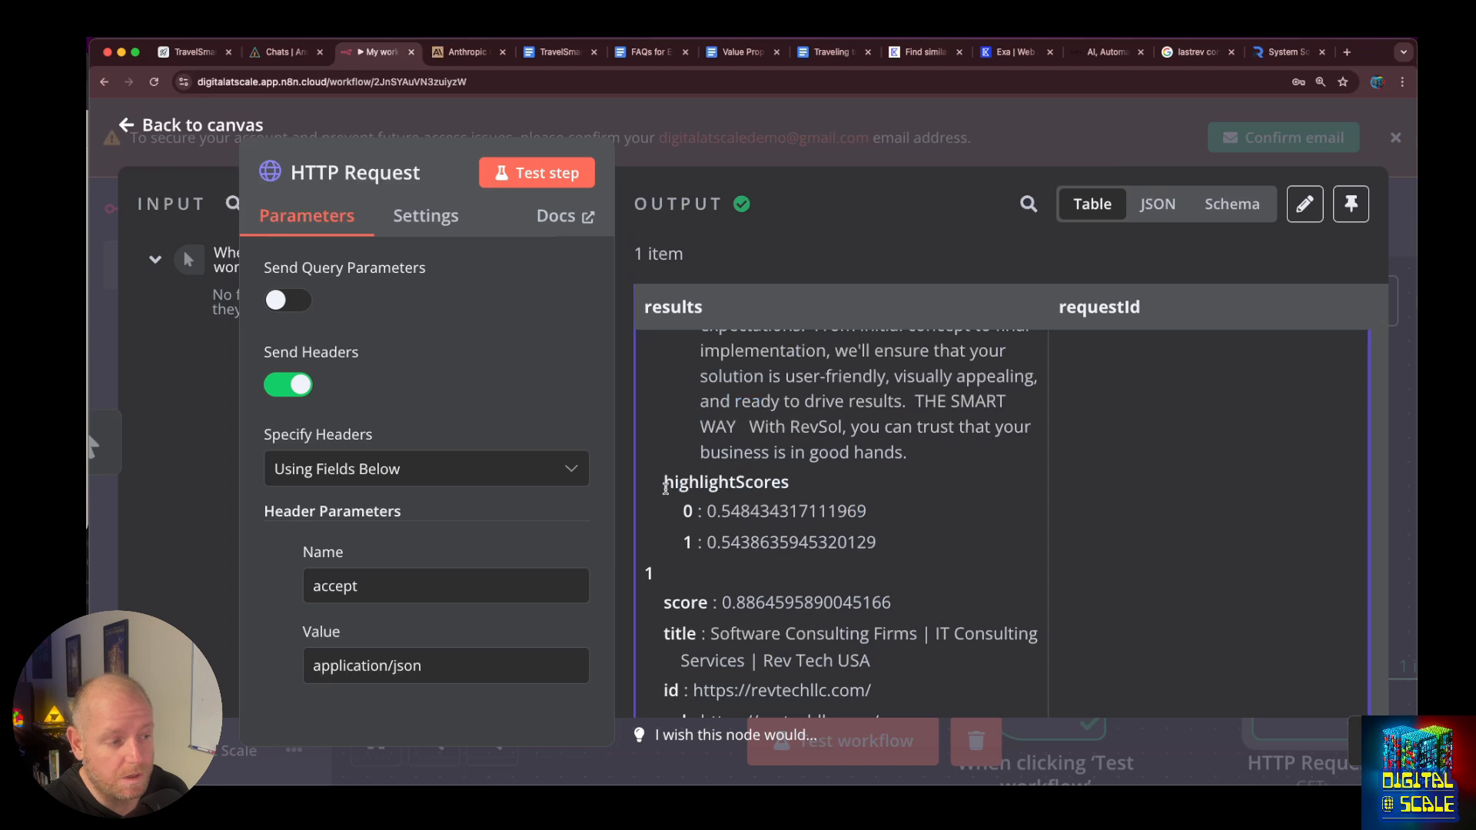
{"action": "left_click_drag", "start_coordinate": [664, 488], "coordinate": [891, 550]}
{"action": "left_click", "coordinate": [890, 550]}
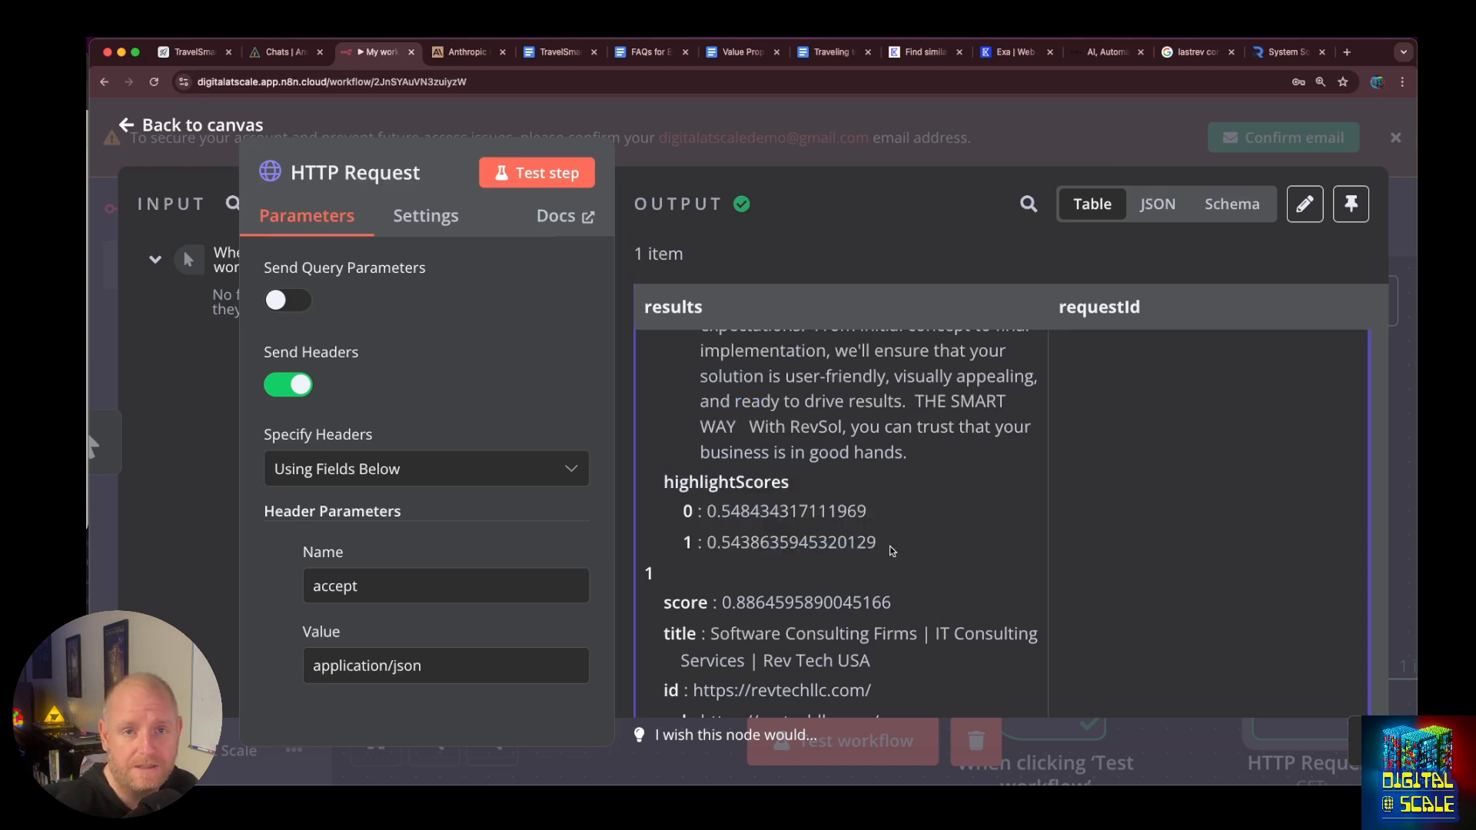
Examine the titles, URLs and highlights of the remaining similar companies following the first result in the output.
{"action": "scroll", "coordinate": [891, 550], "scroll_direction": "down", "scroll_amount": 5}
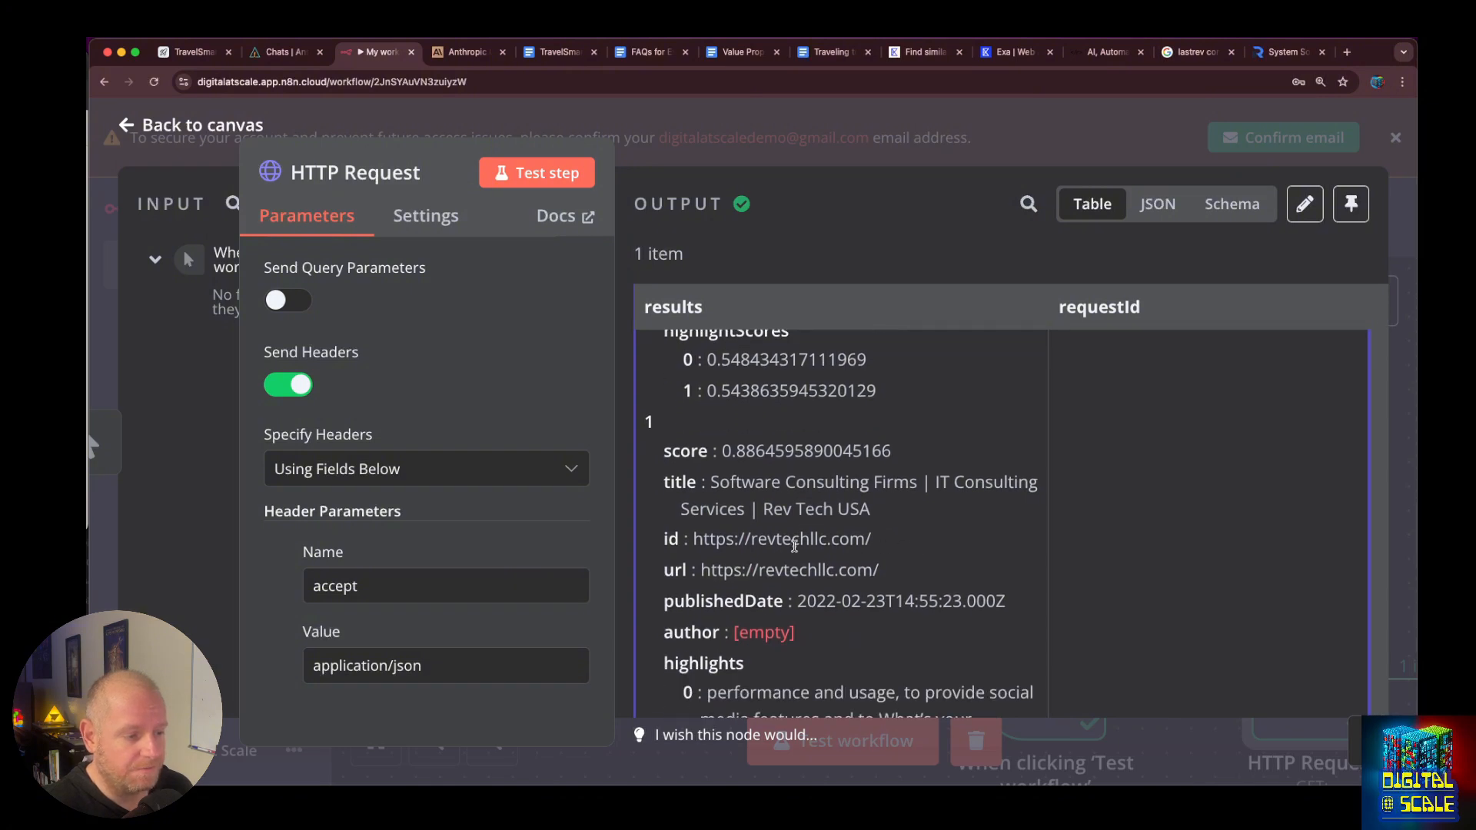
{"action": "scroll", "coordinate": [905, 542], "scroll_direction": "down", "scroll_amount": 8}
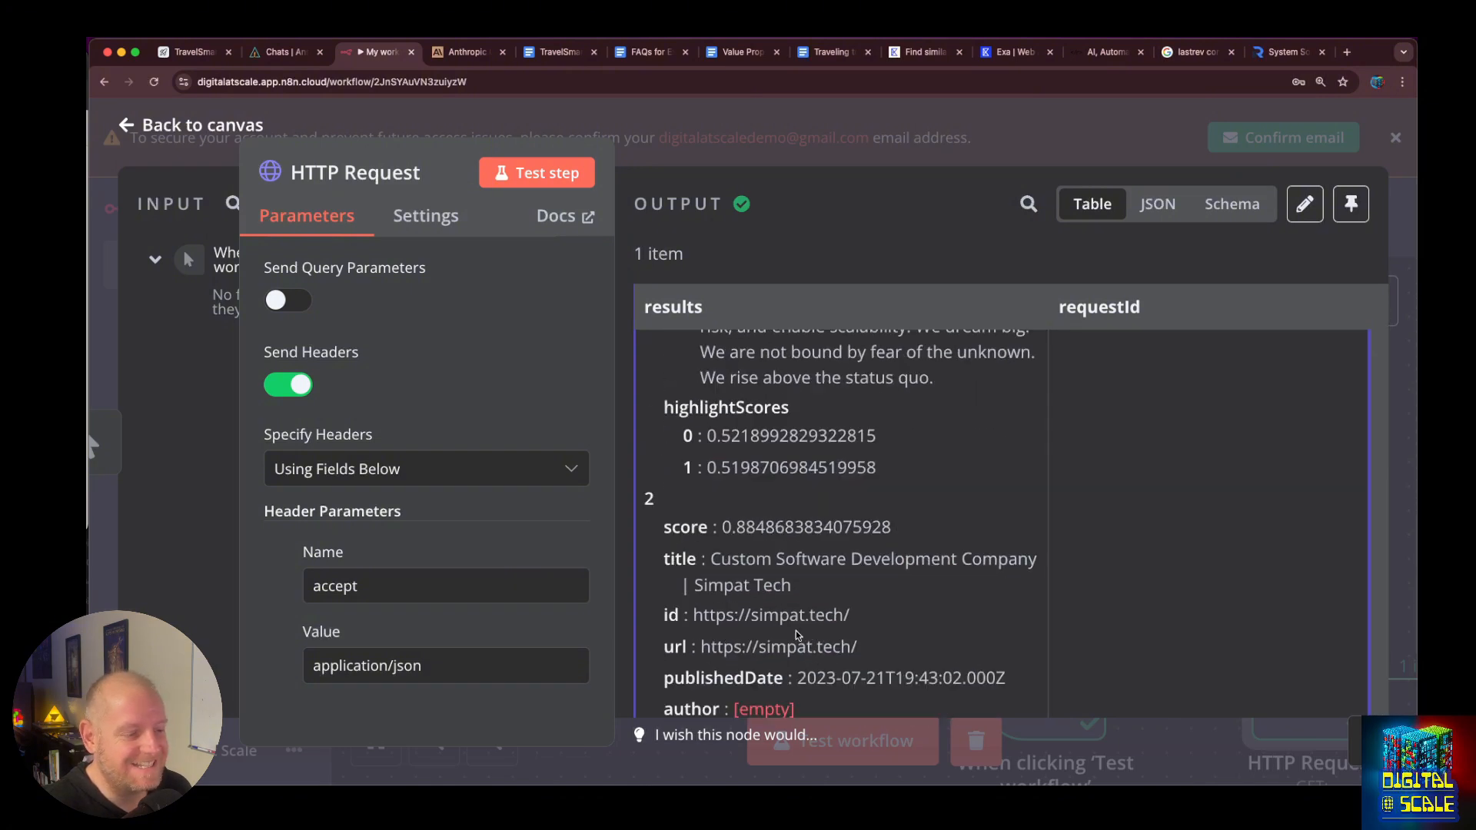
{"action": "scroll", "coordinate": [849, 613], "scroll_direction": "down", "scroll_amount": 5}
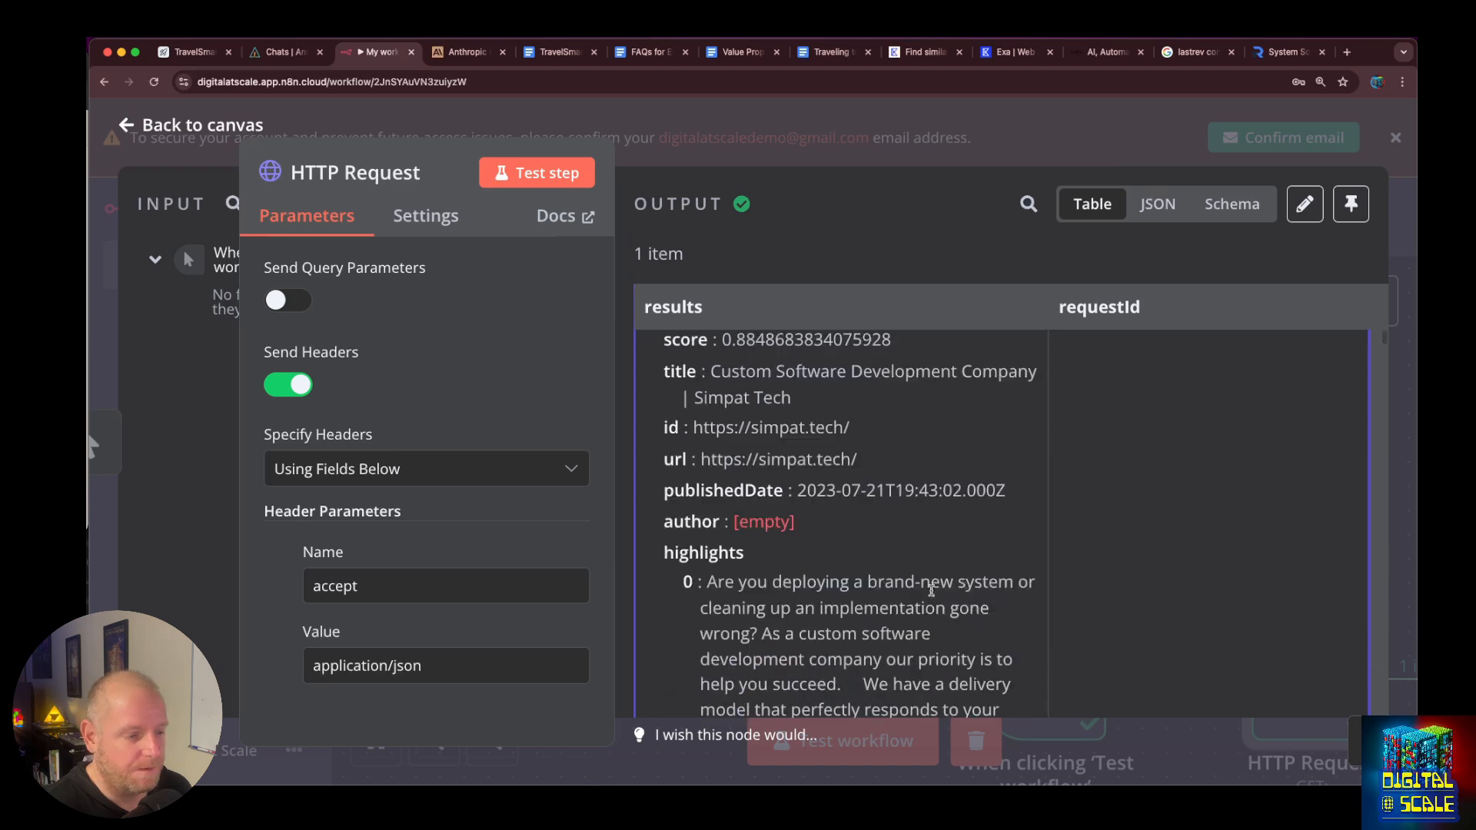
{"action": "scroll", "coordinate": [926, 611], "scroll_direction": "down", "scroll_amount": 3}
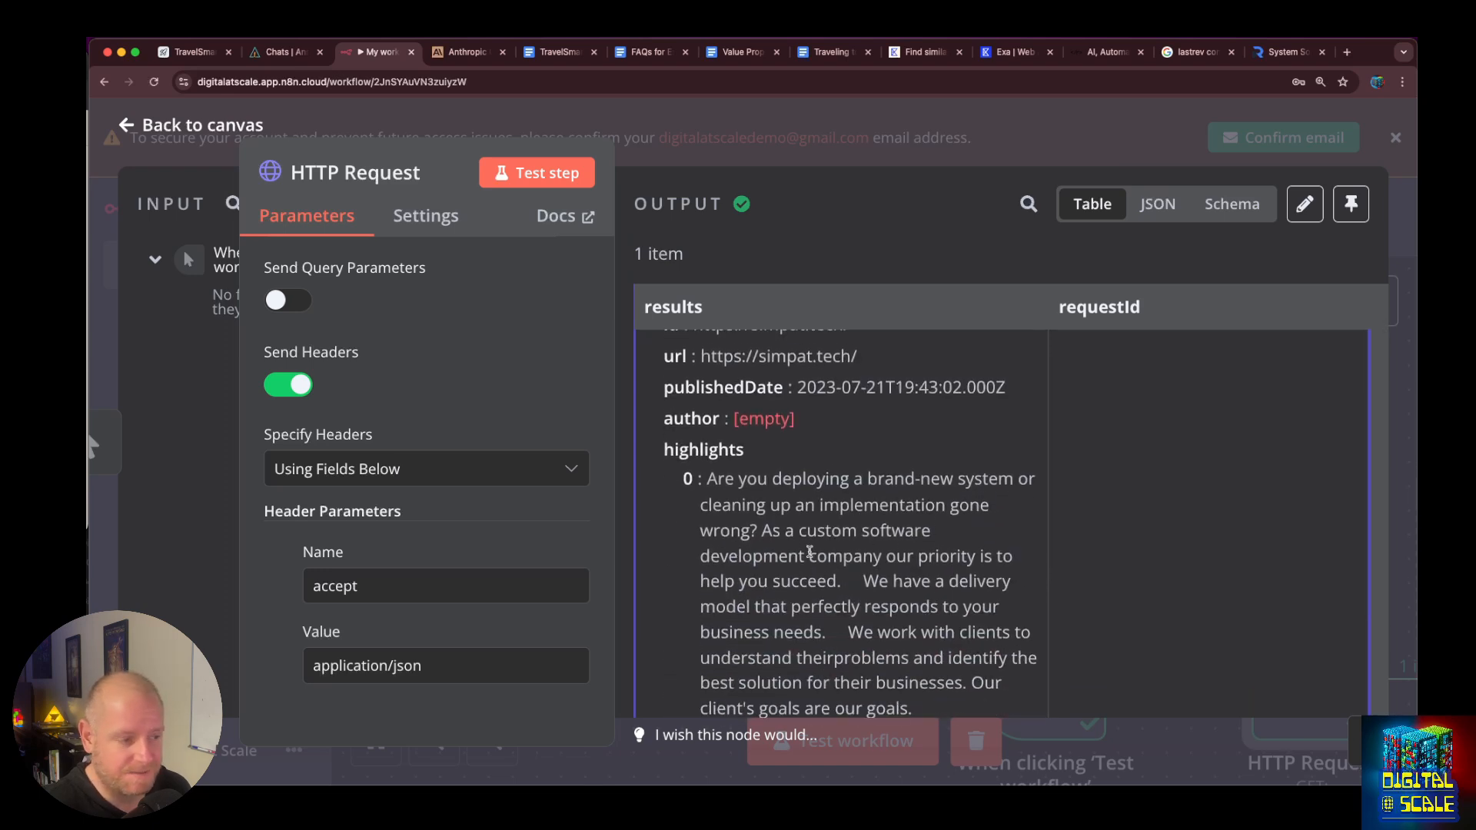
{"action": "scroll", "coordinate": [853, 562], "scroll_direction": "down", "scroll_amount": 2}
{"action": "scroll", "coordinate": [851, 563], "scroll_direction": "down", "scroll_amount": 5}
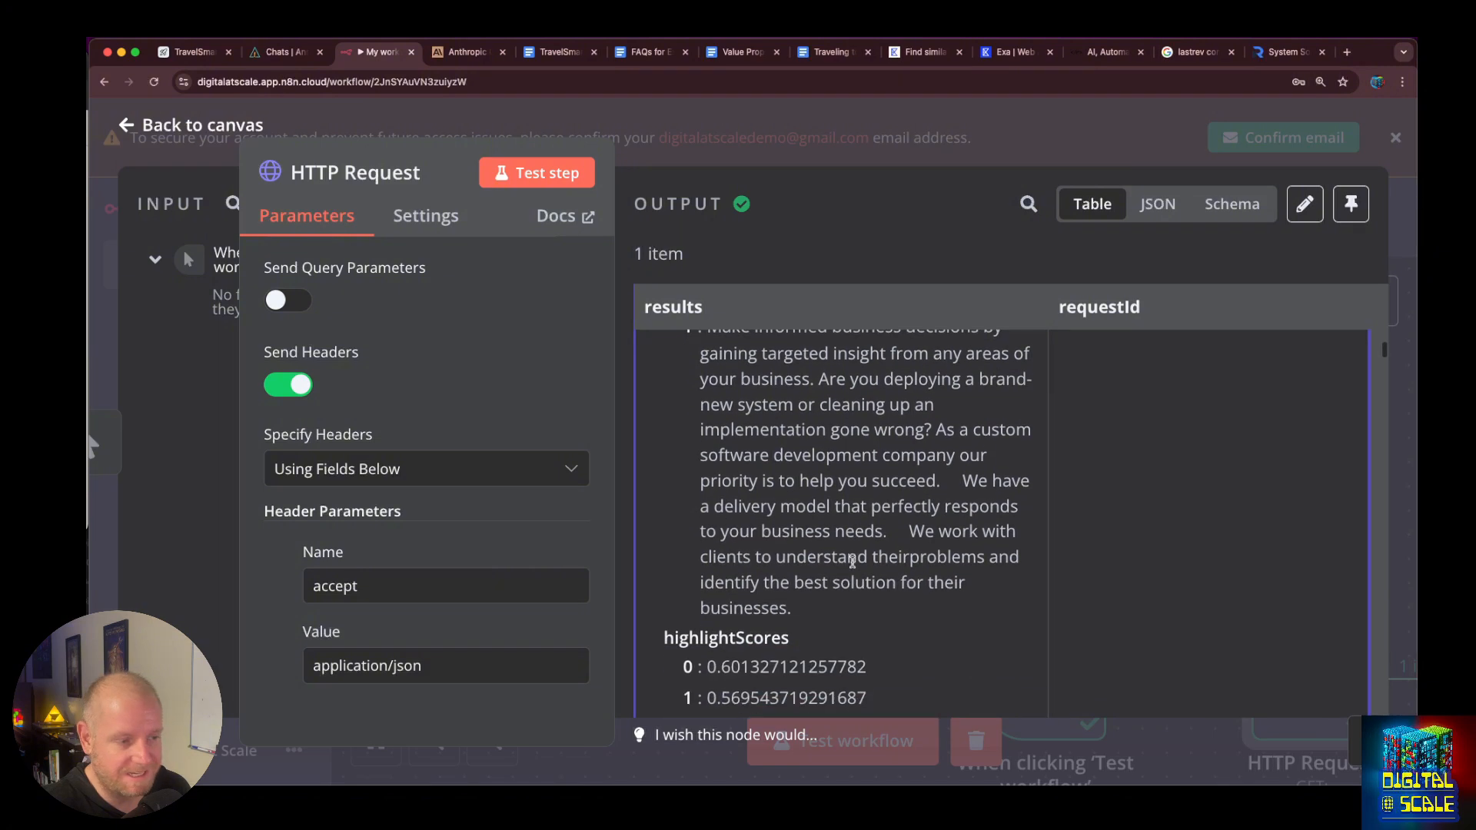
{"action": "scroll", "coordinate": [851, 563], "scroll_direction": "down", "scroll_amount": 5}
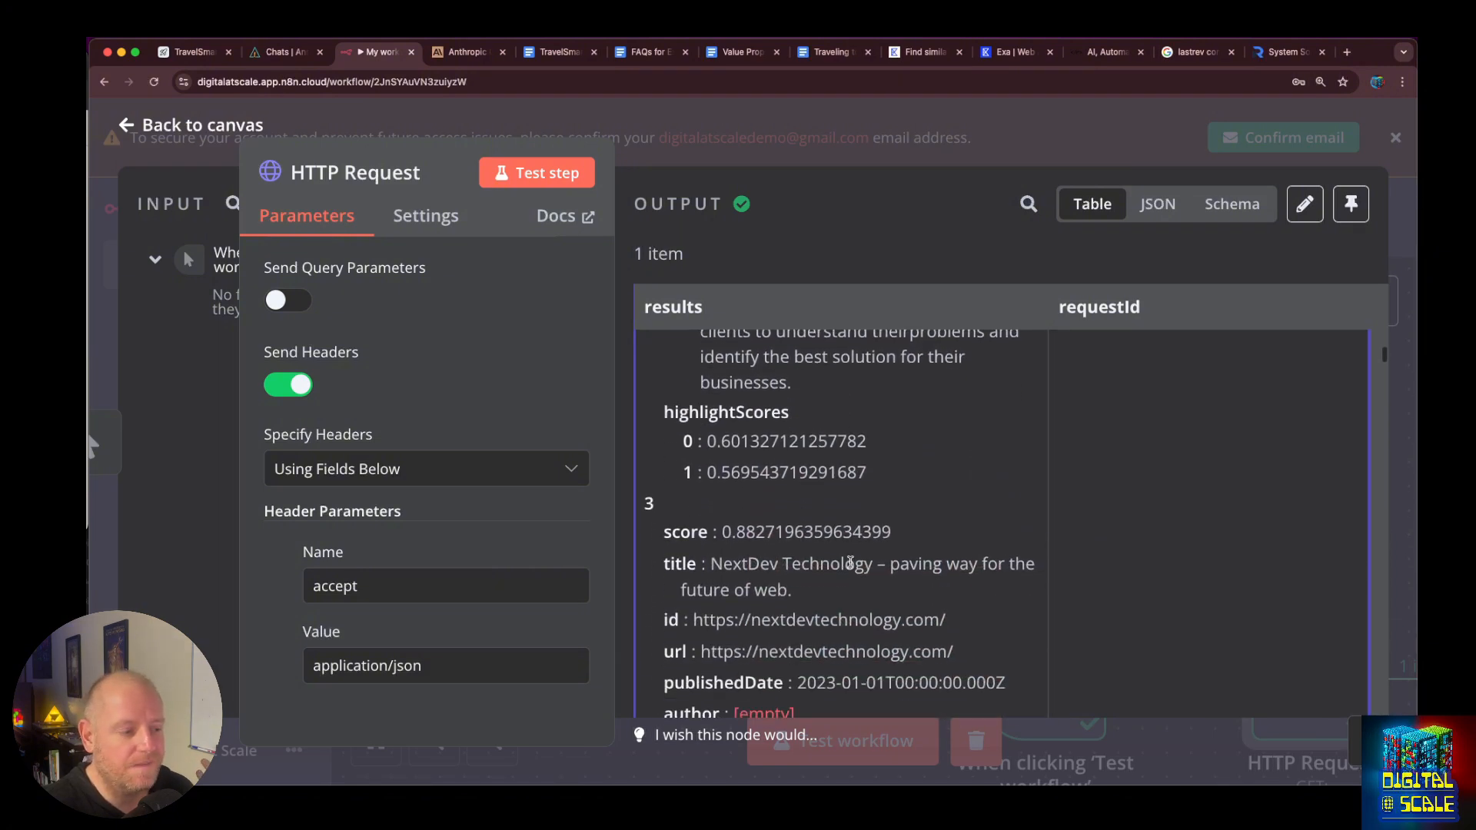
Examine the highlights and scores of the NextDev Technology, discoverdigital.com and TechByPro results, and return to the canvas.
{"action": "scroll", "coordinate": [832, 553], "scroll_direction": "down", "scroll_amount": 2}
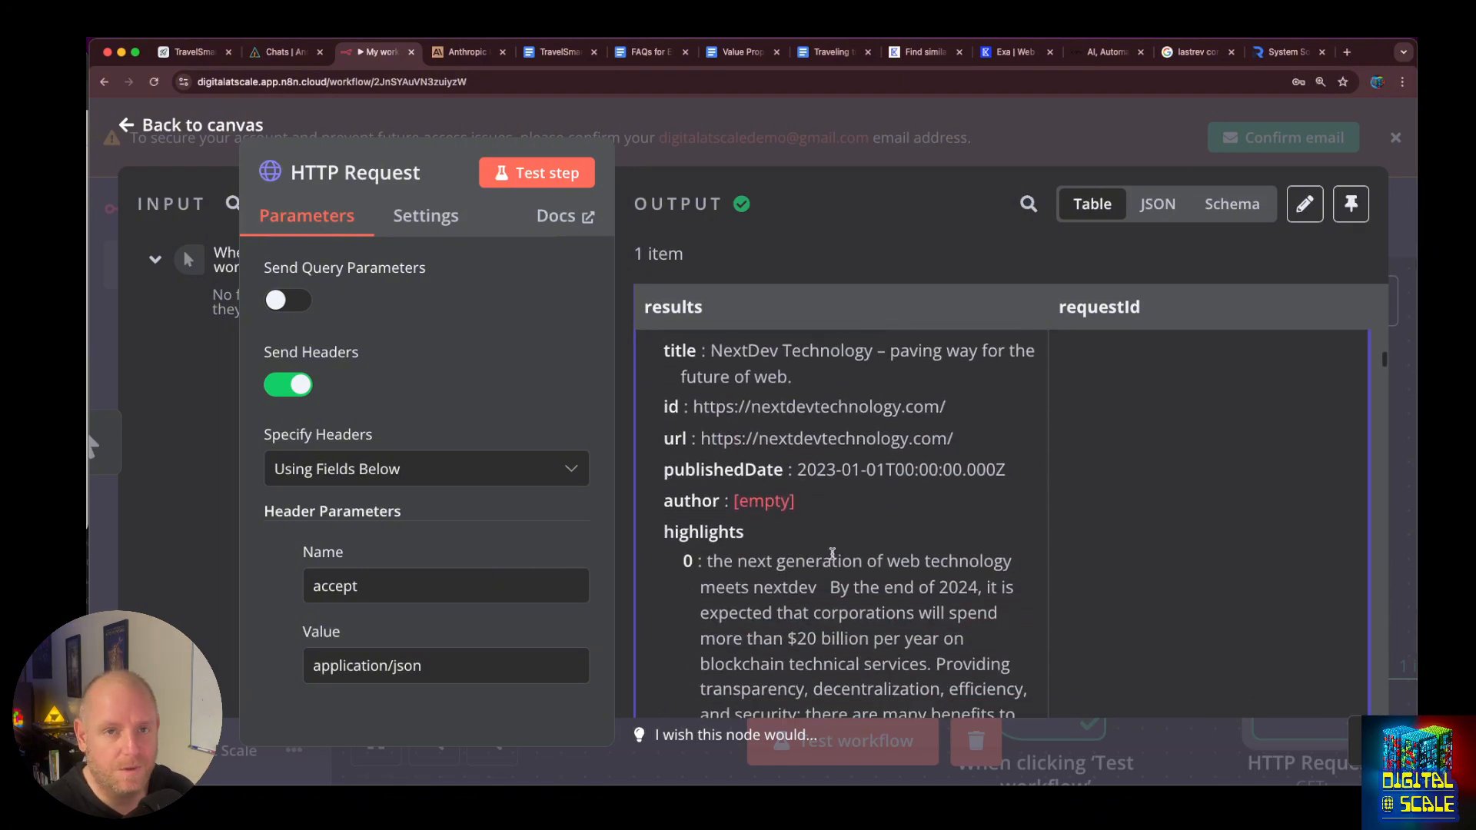
{"action": "scroll", "coordinate": [832, 553], "scroll_direction": "down", "scroll_amount": 1}
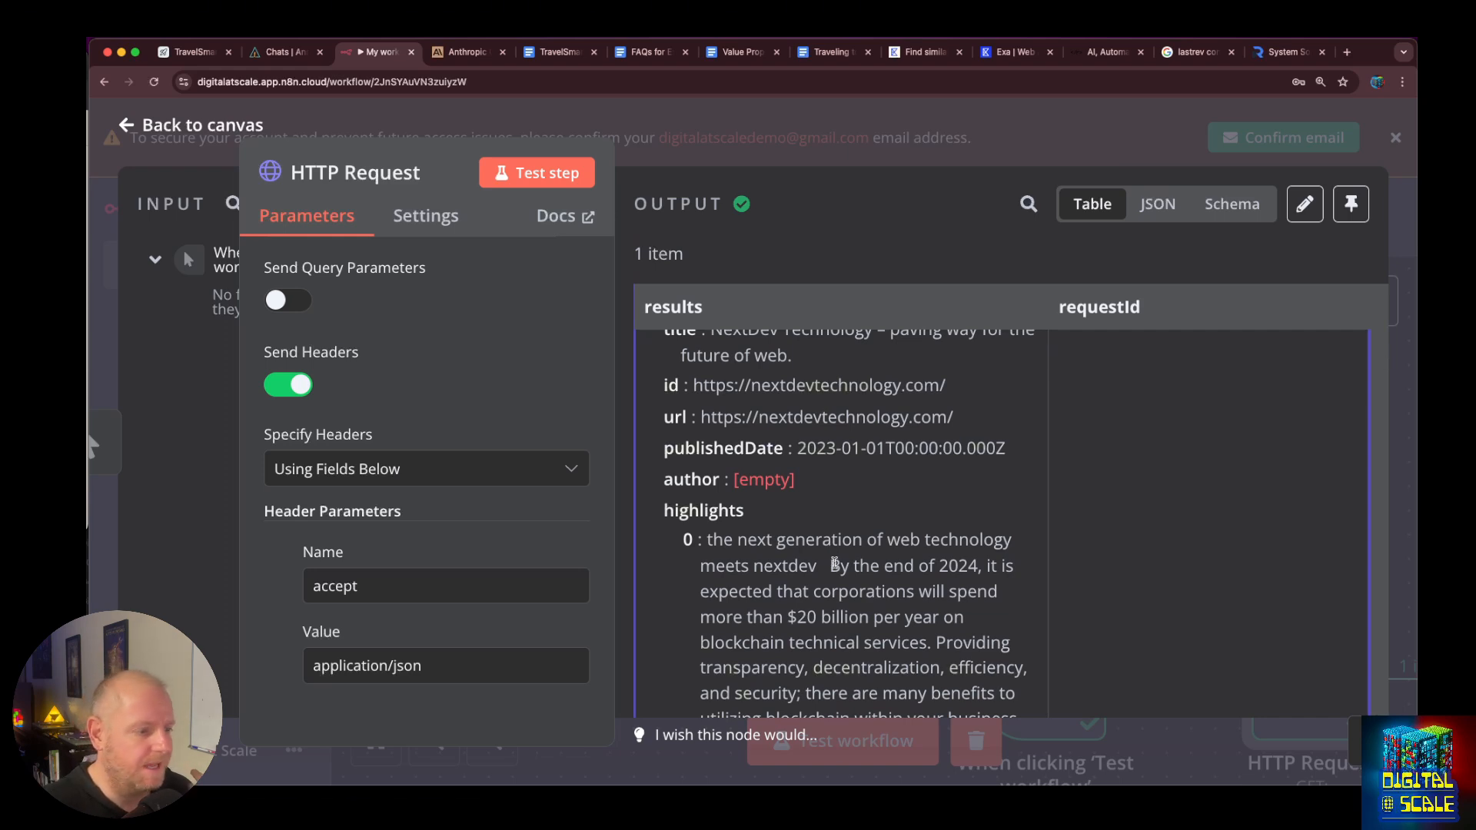
{"action": "scroll", "coordinate": [834, 565], "scroll_direction": "down", "scroll_amount": 3}
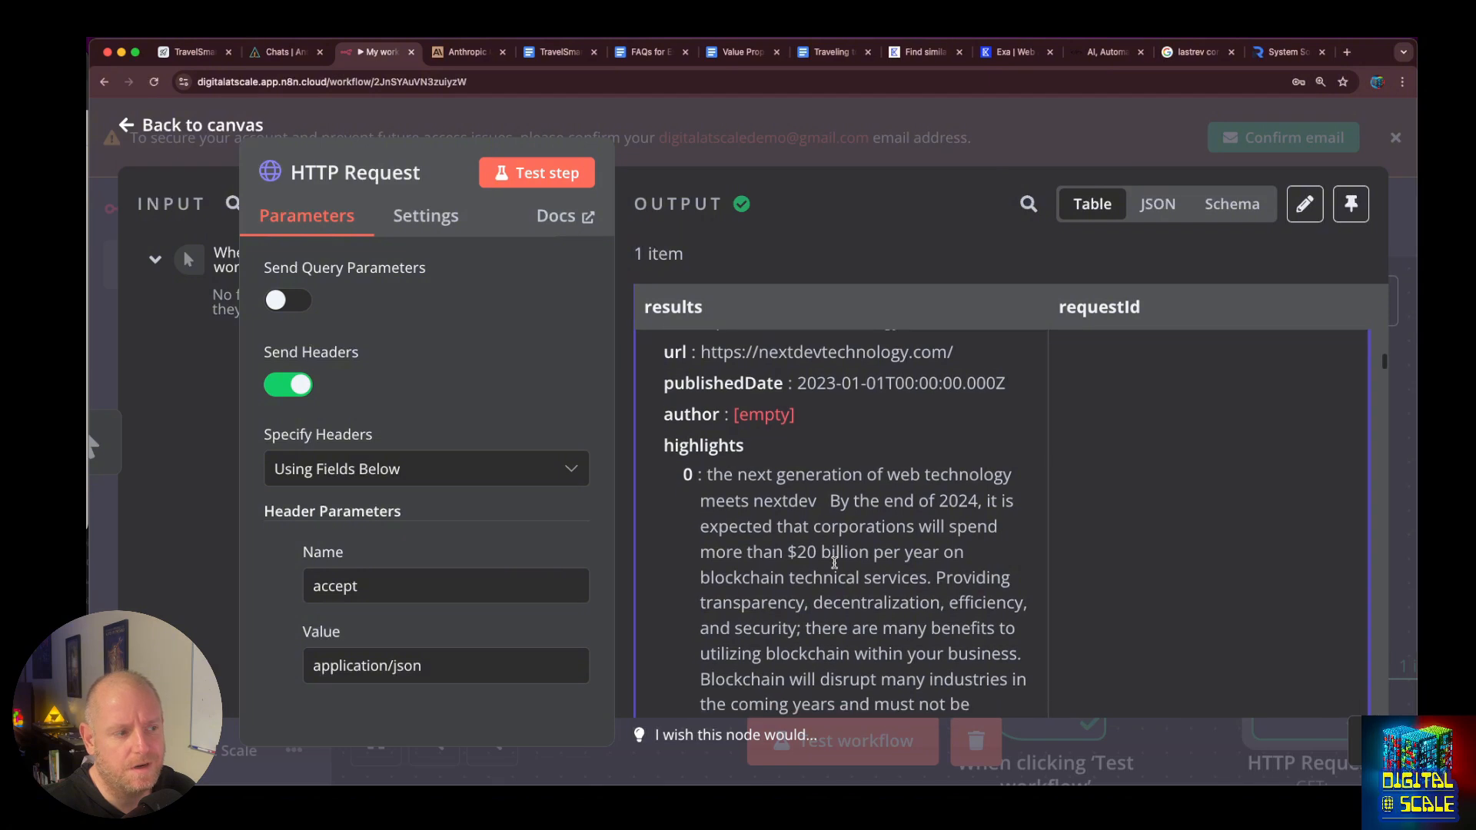
{"action": "scroll", "coordinate": [834, 563], "scroll_direction": "down", "scroll_amount": 13}
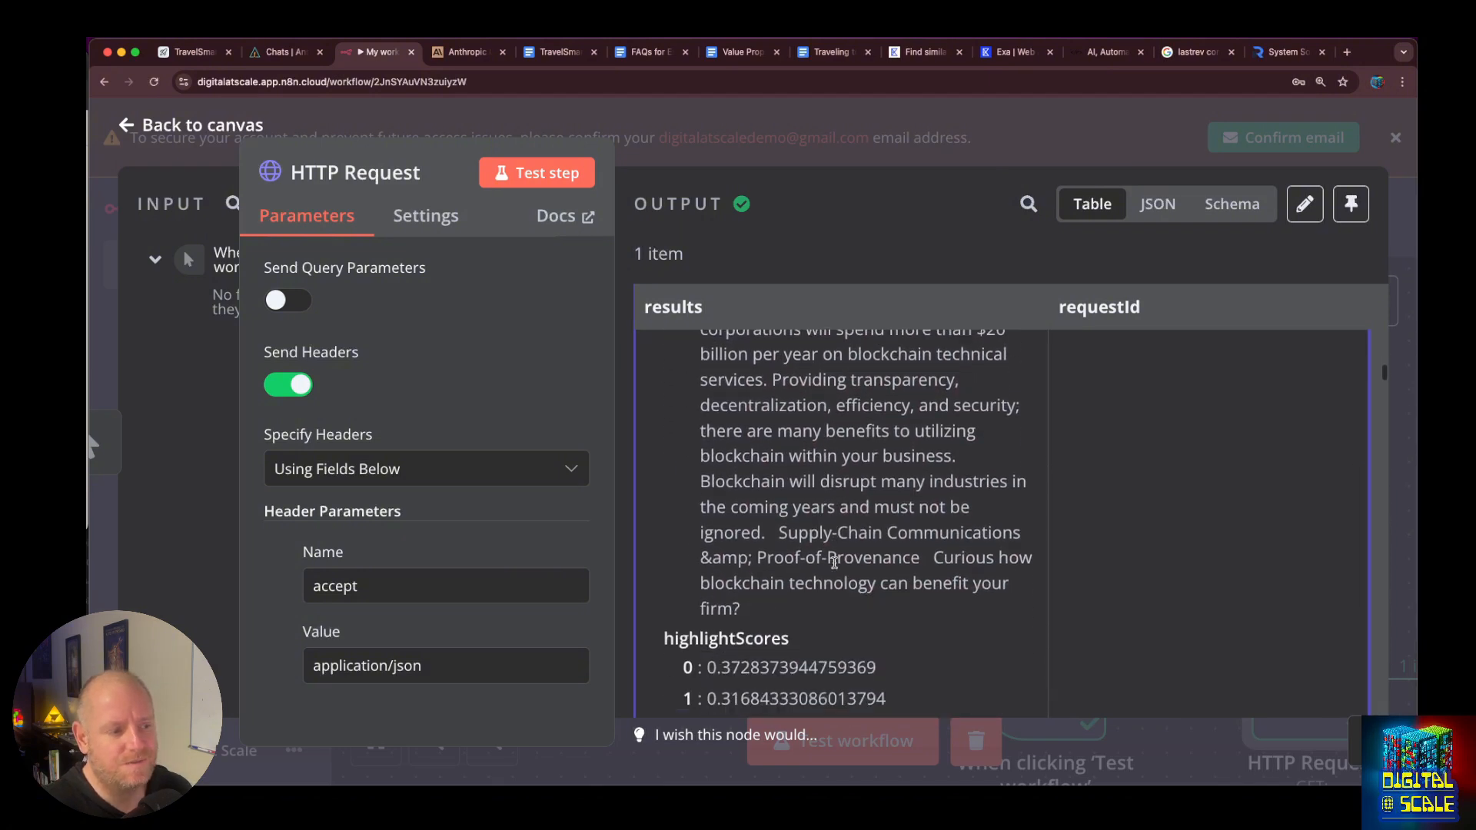
{"action": "scroll", "coordinate": [834, 563], "scroll_direction": "down", "scroll_amount": 3}
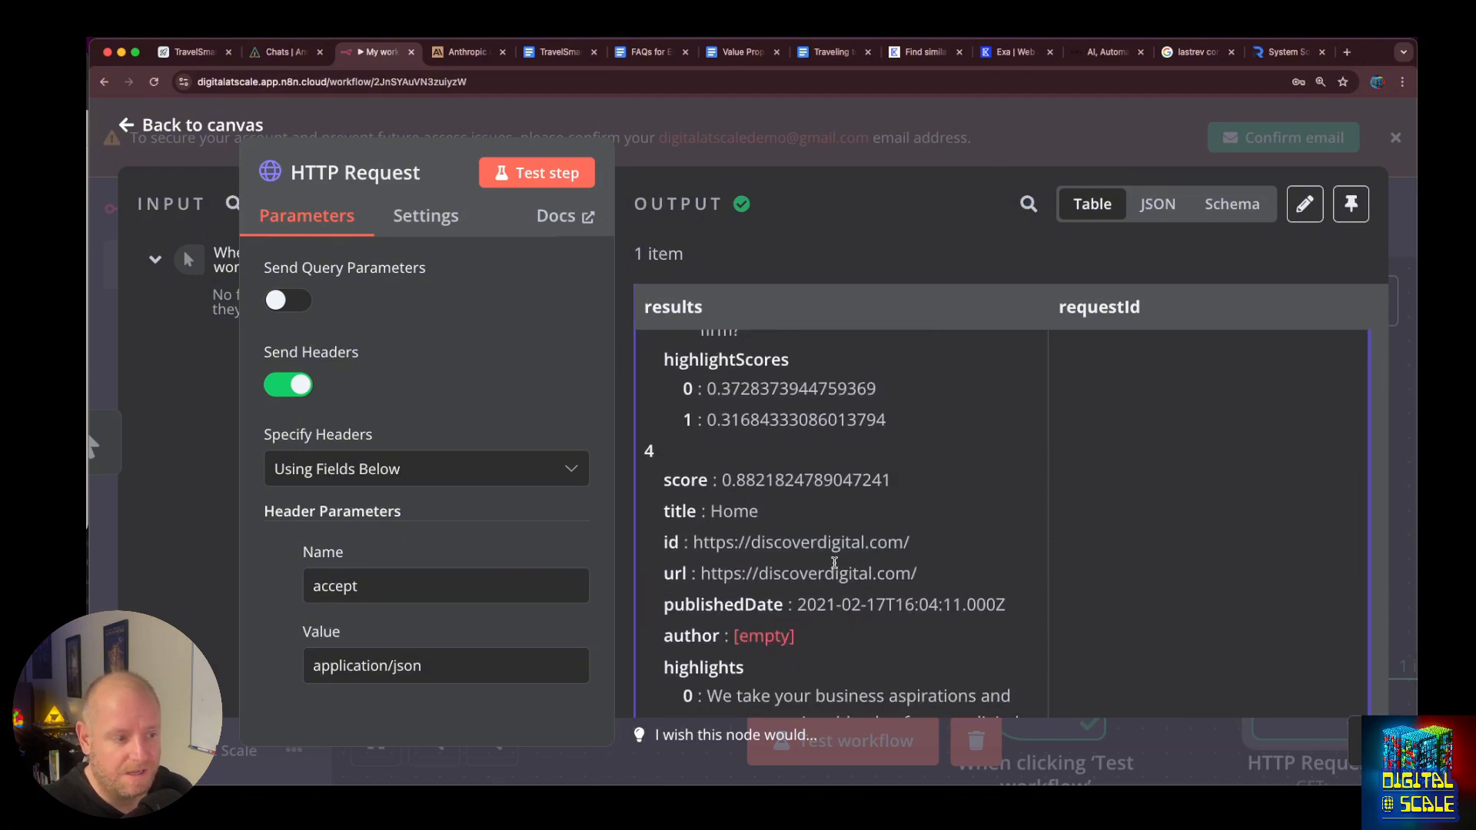
{"action": "scroll", "coordinate": [834, 563], "scroll_direction": "down", "scroll_amount": 7}
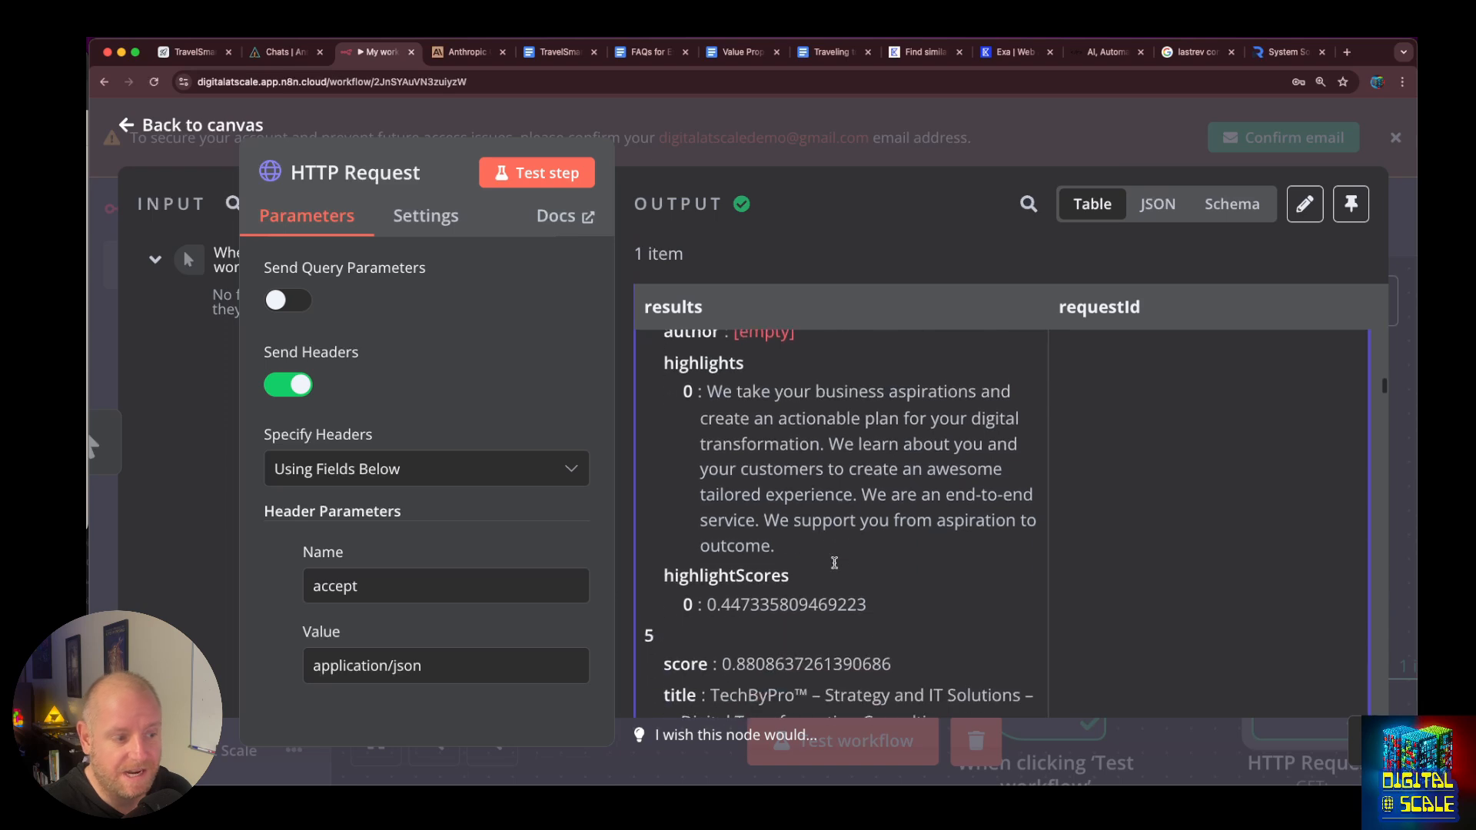
{"action": "scroll", "coordinate": [834, 563], "scroll_direction": "down", "scroll_amount": 5}
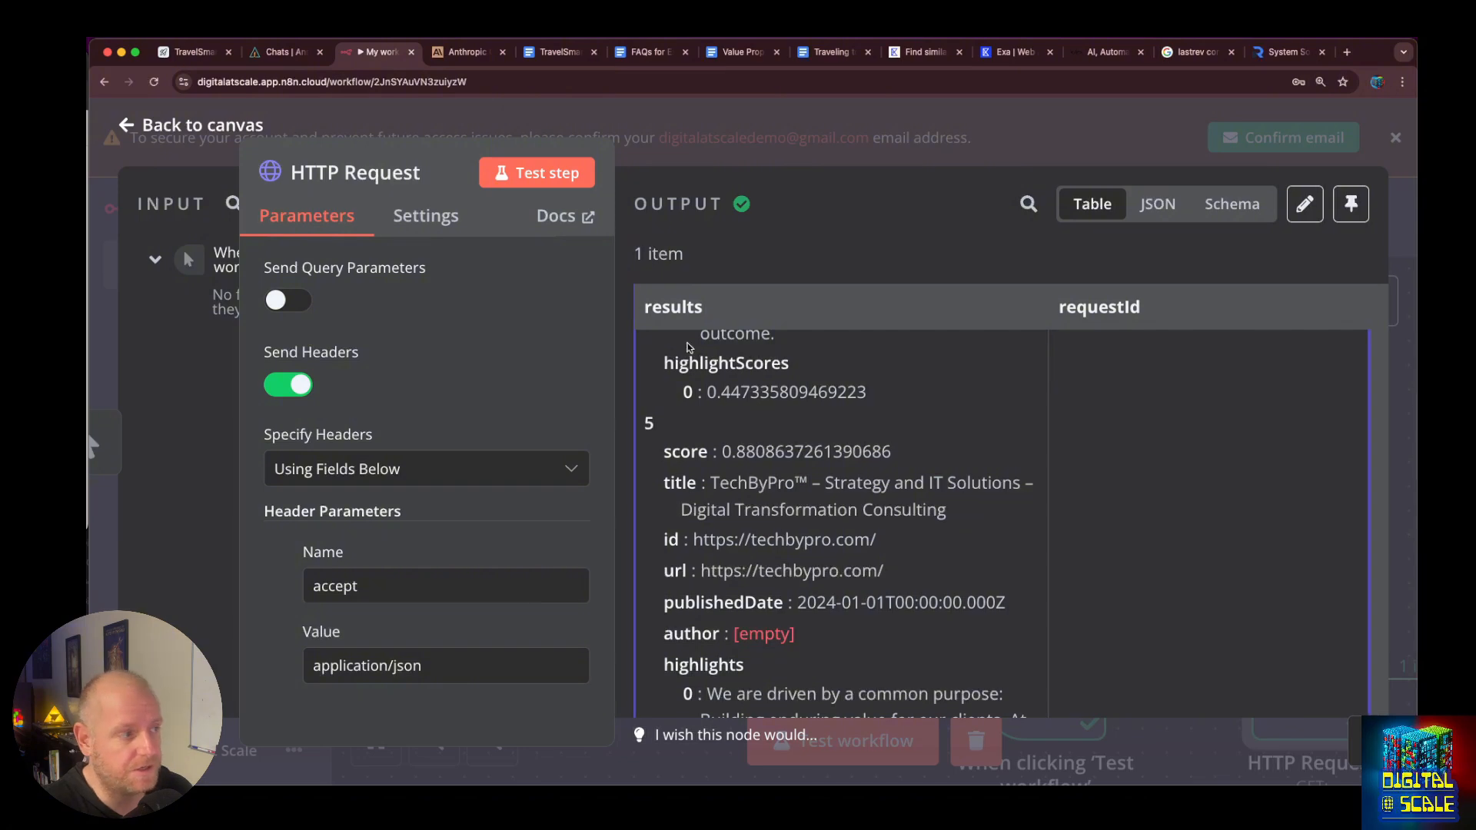
{"action": "left_click", "coordinate": [422, 118]}
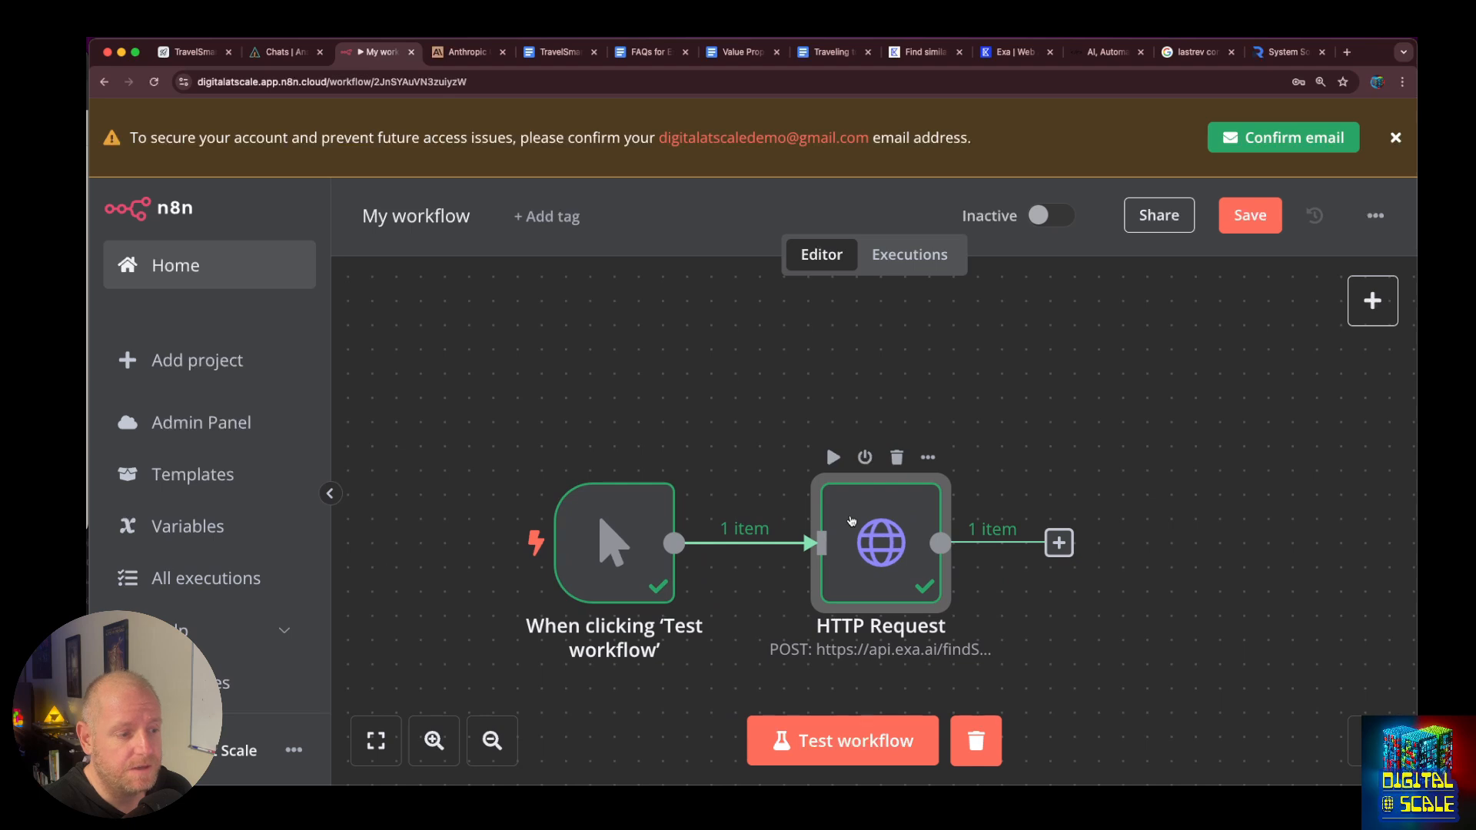
Reopen the HTTP Request node, widen its parameters area, review the JSON body's lastrev.com URL, and close the node.
{"action": "double_click", "coordinate": [851, 521]}
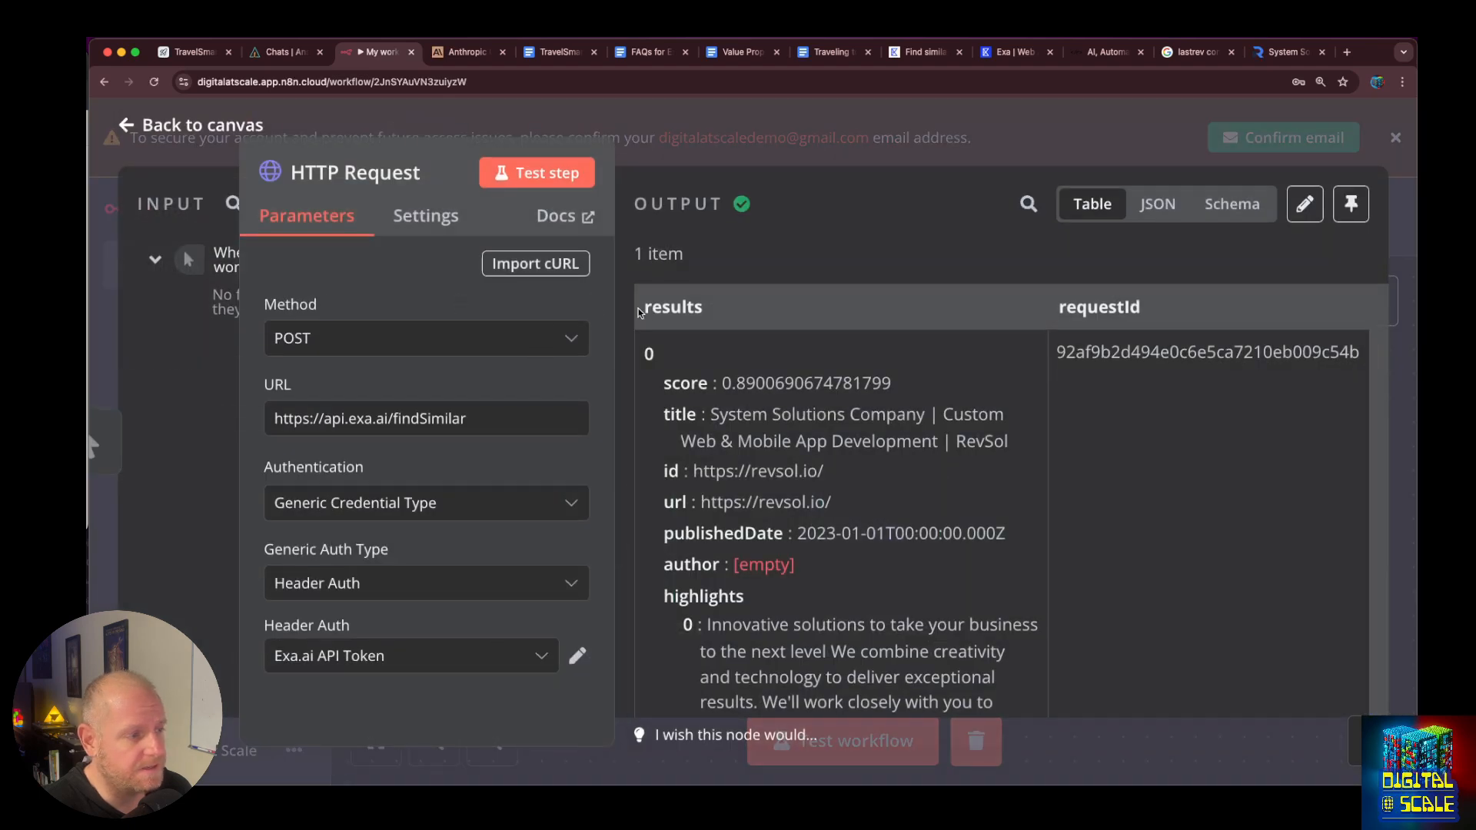
{"action": "left_click_drag", "start_coordinate": [615, 314], "coordinate": [1037, 315]}
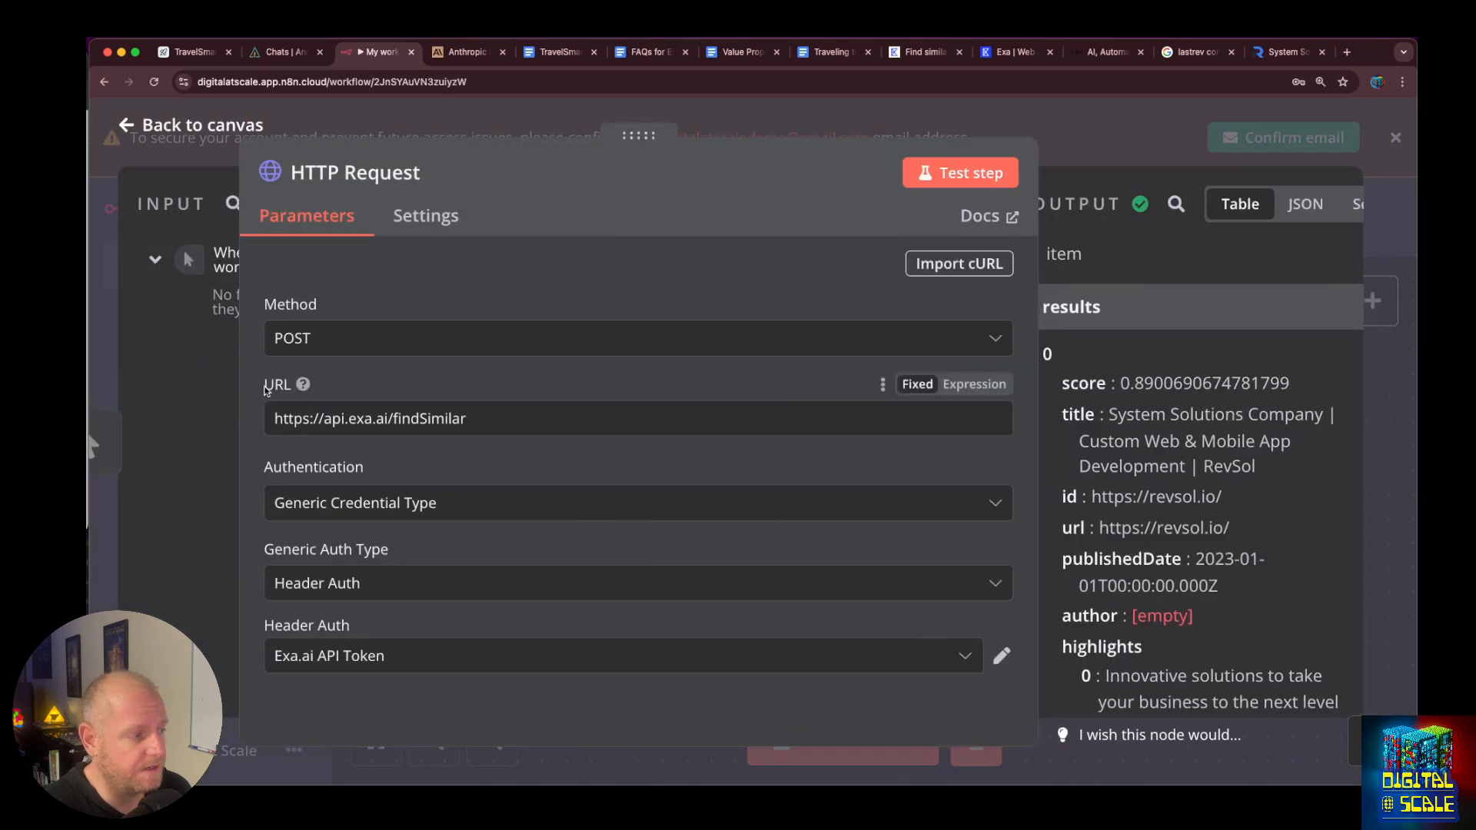
{"action": "scroll", "coordinate": [776, 492], "scroll_direction": "down", "scroll_amount": 15}
{"action": "scroll", "coordinate": [859, 635], "scroll_direction": "up", "scroll_amount": 1}
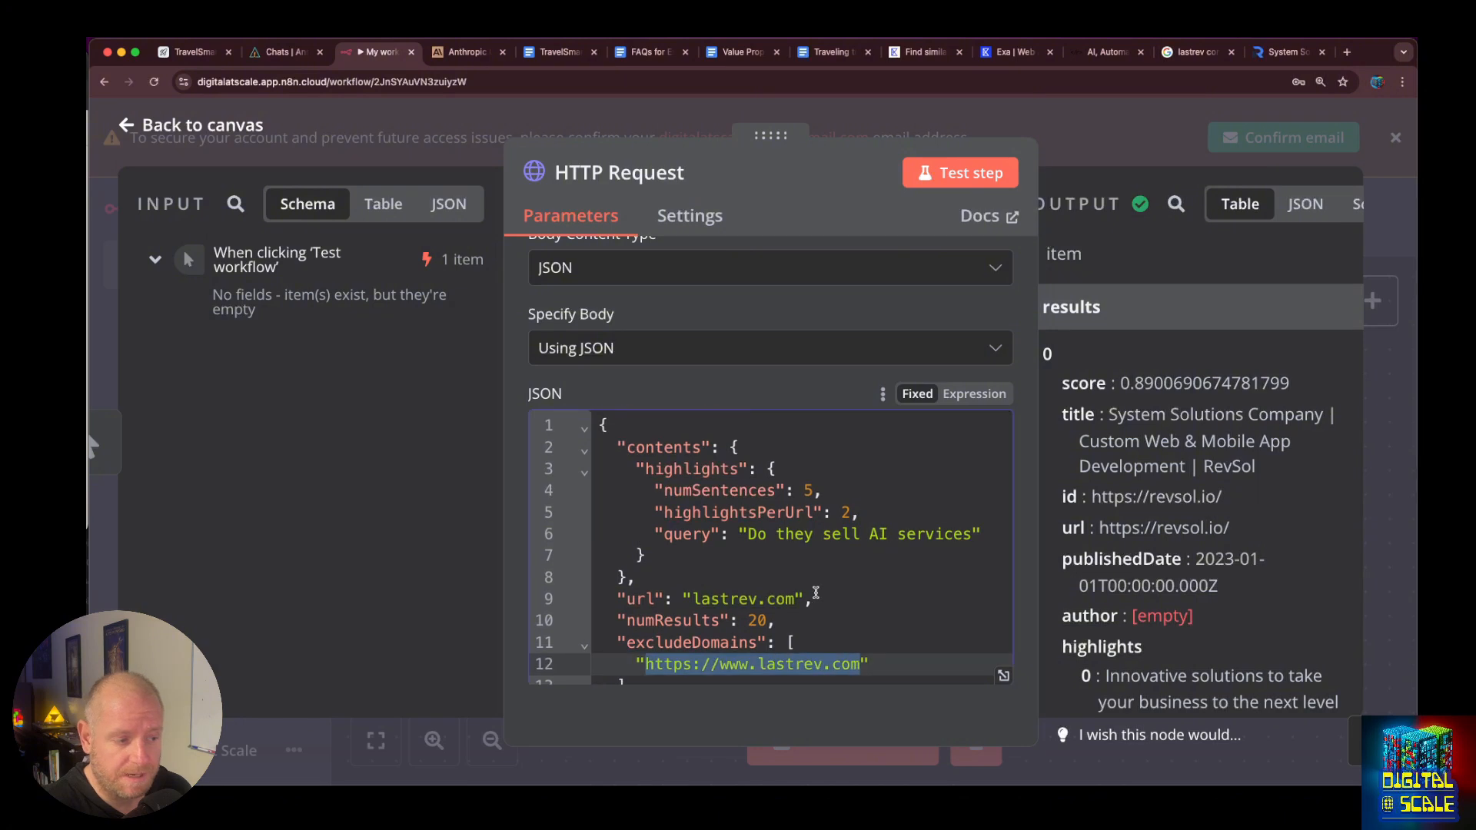
{"action": "left_click_drag", "start_coordinate": [796, 599], "coordinate": [692, 599]}
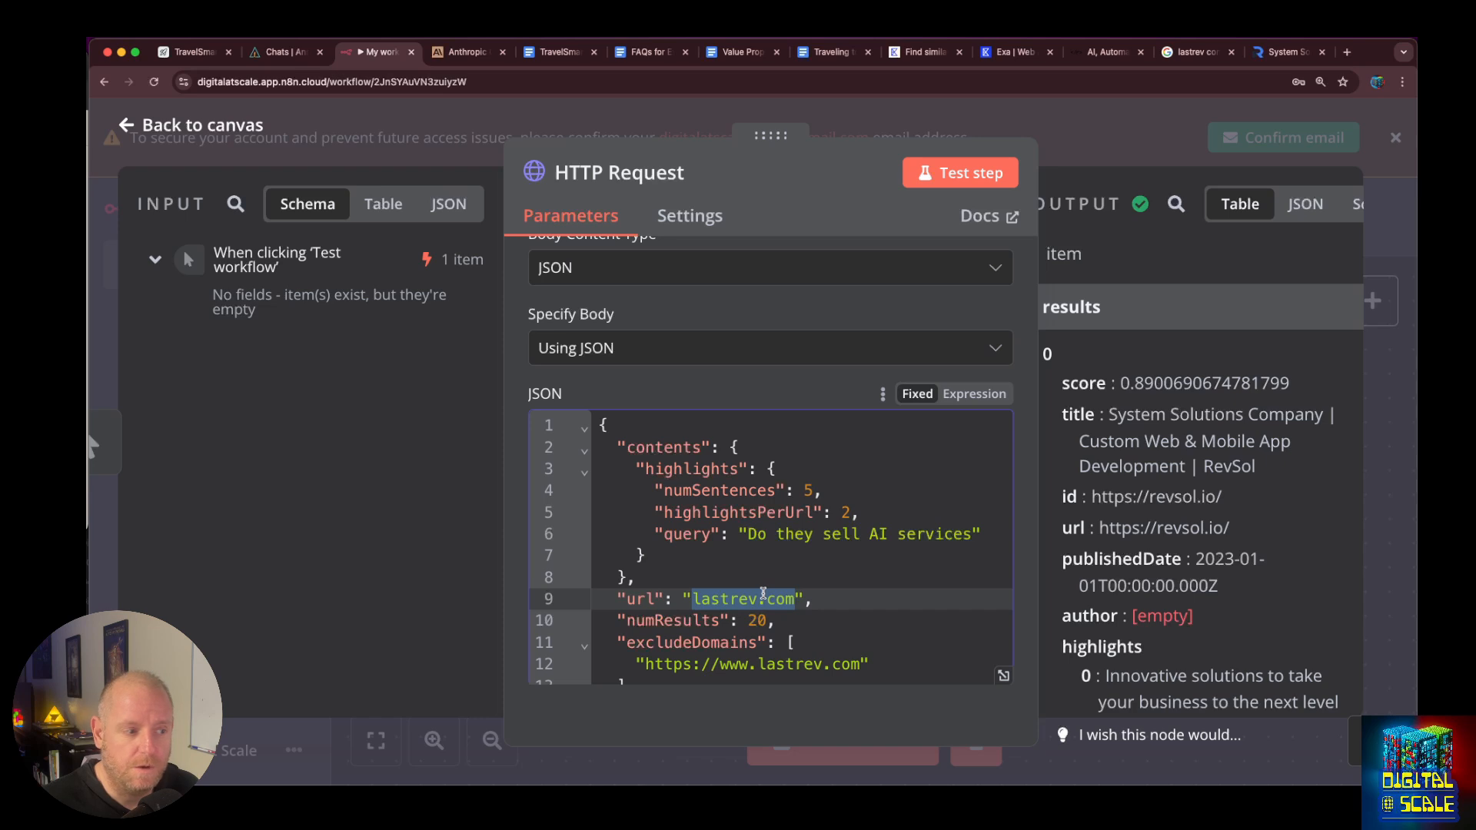
{"action": "left_click", "coordinate": [141, 135]}
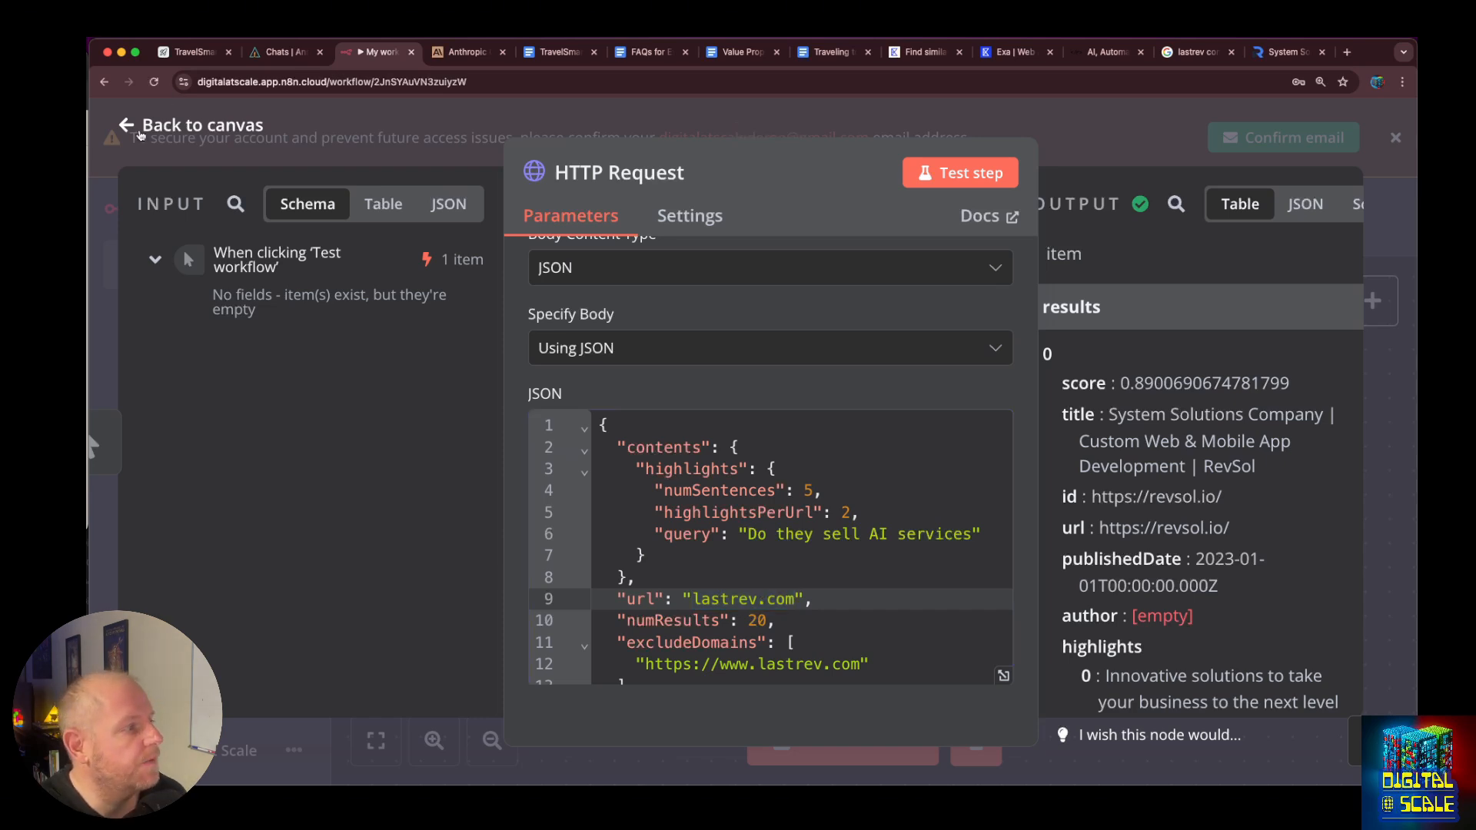
{"action": "left_click", "coordinate": [1002, 434]}
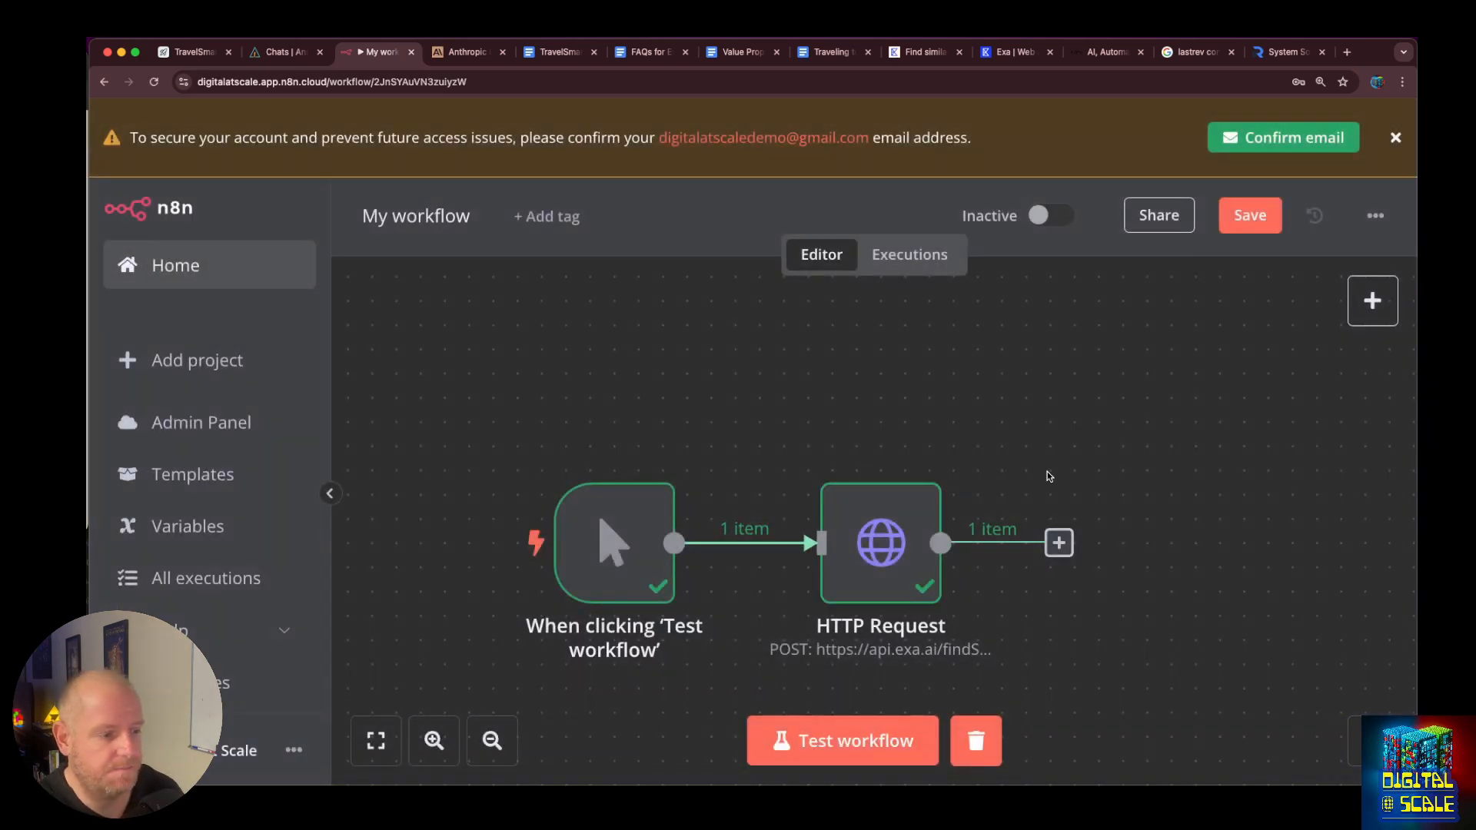
{"action": "left_click_drag", "start_coordinate": [1041, 459], "coordinate": [1045, 479]}
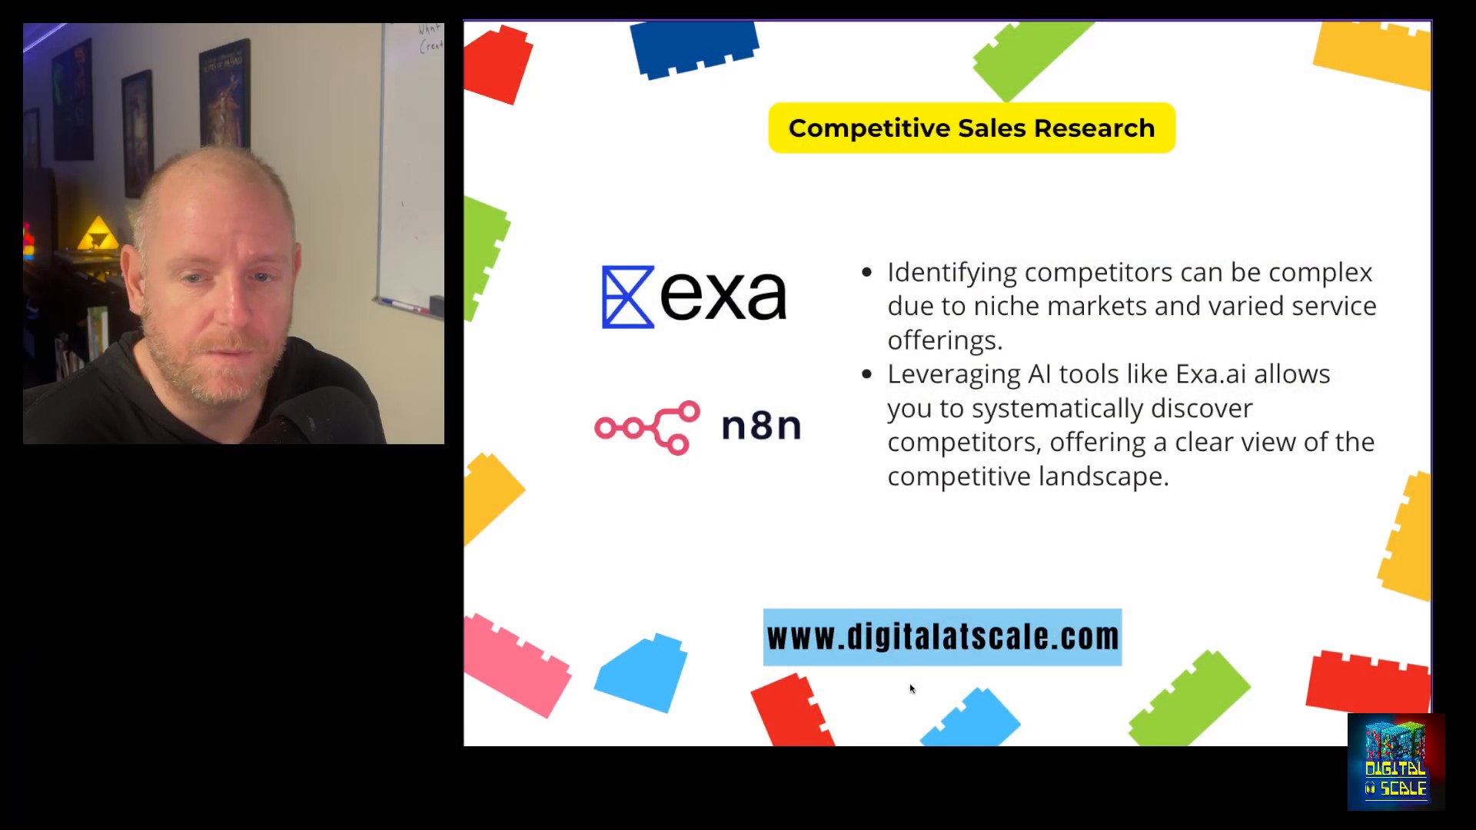
{"action": "left_click", "coordinate": [1138, 735]}
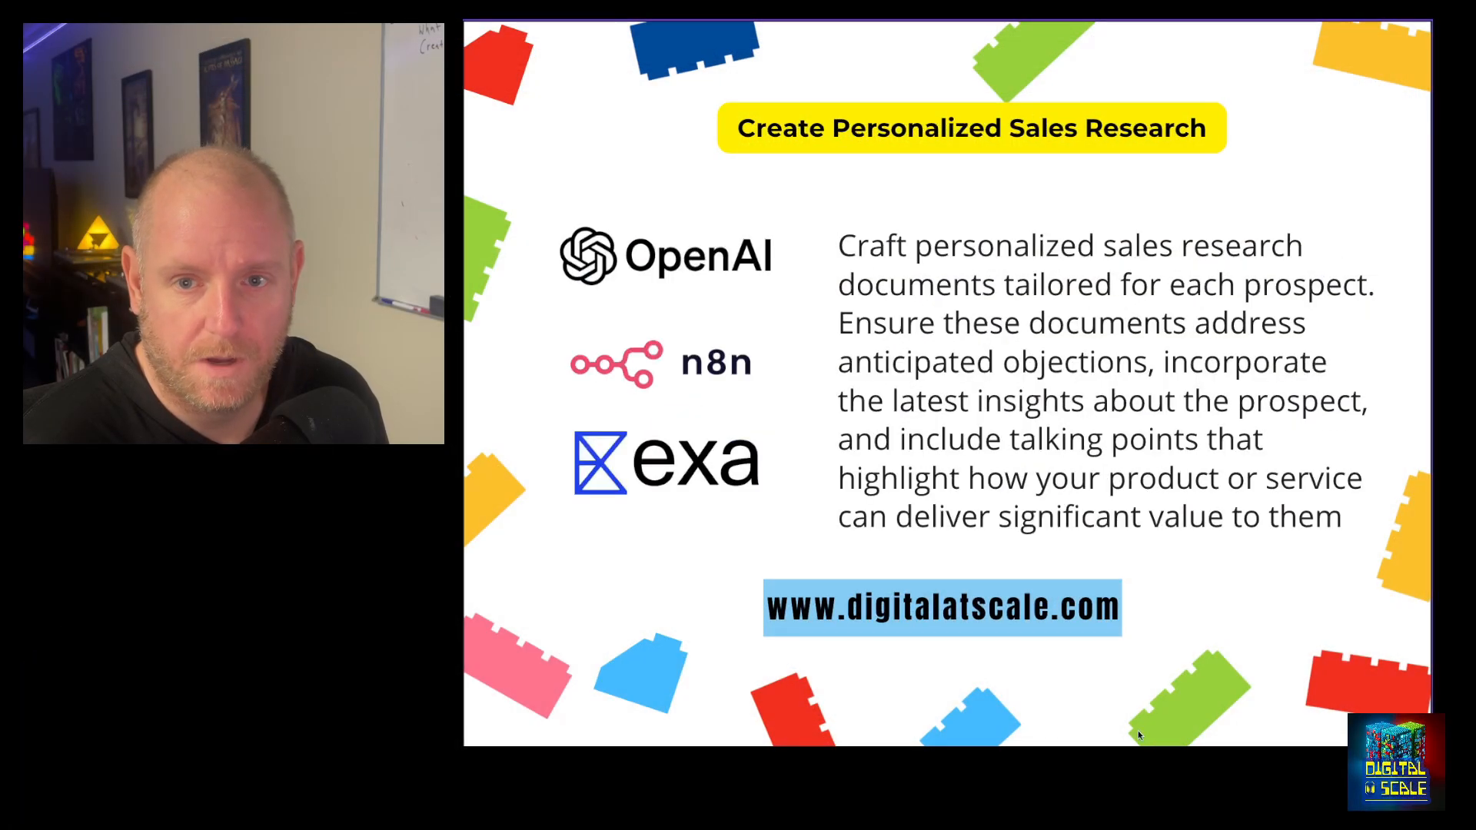
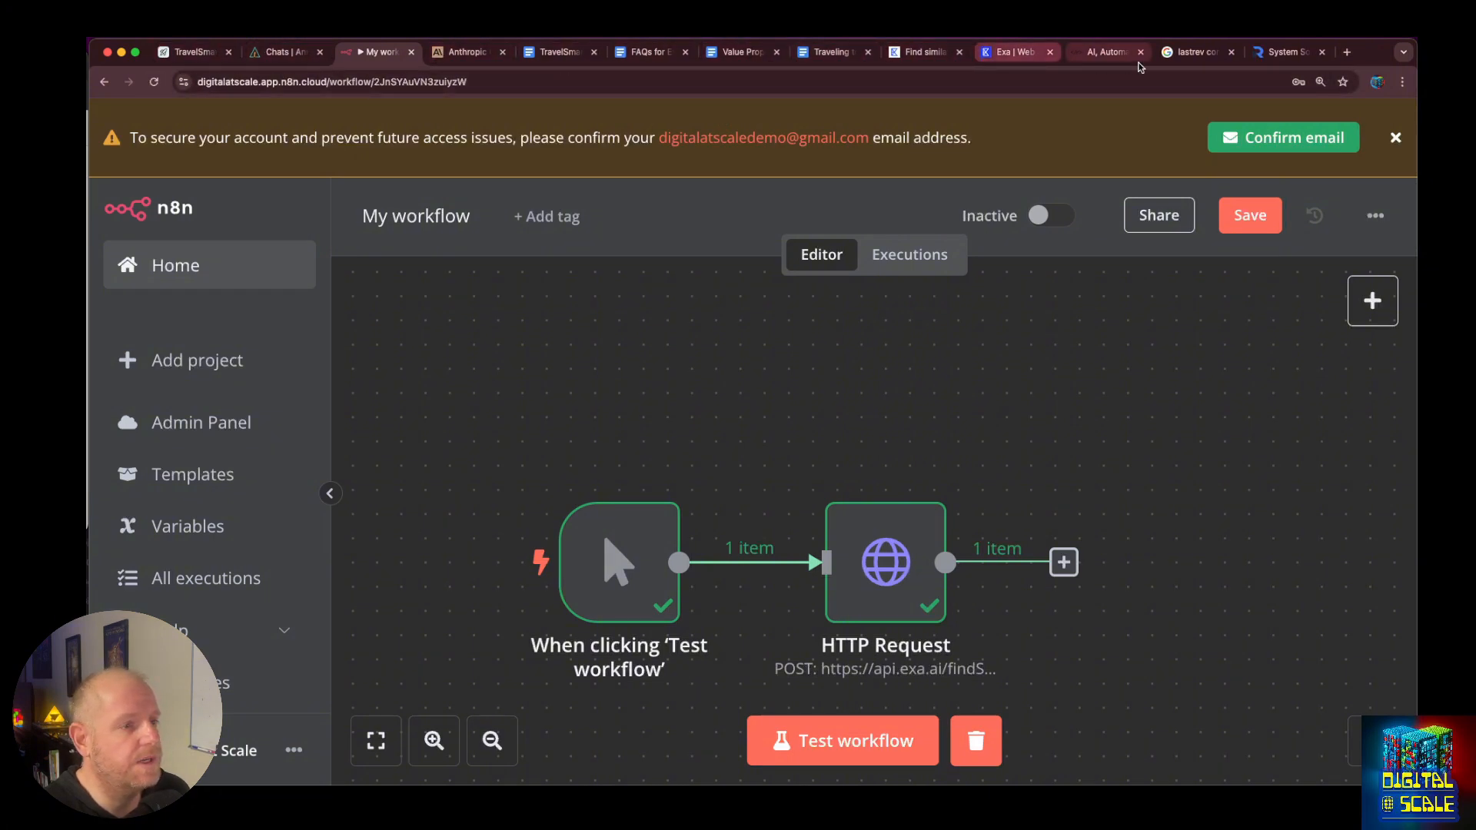
Open Google Drive in a new browser tab and enter the TravelSmartAI folder.
{"action": "key", "text": "super+t"}
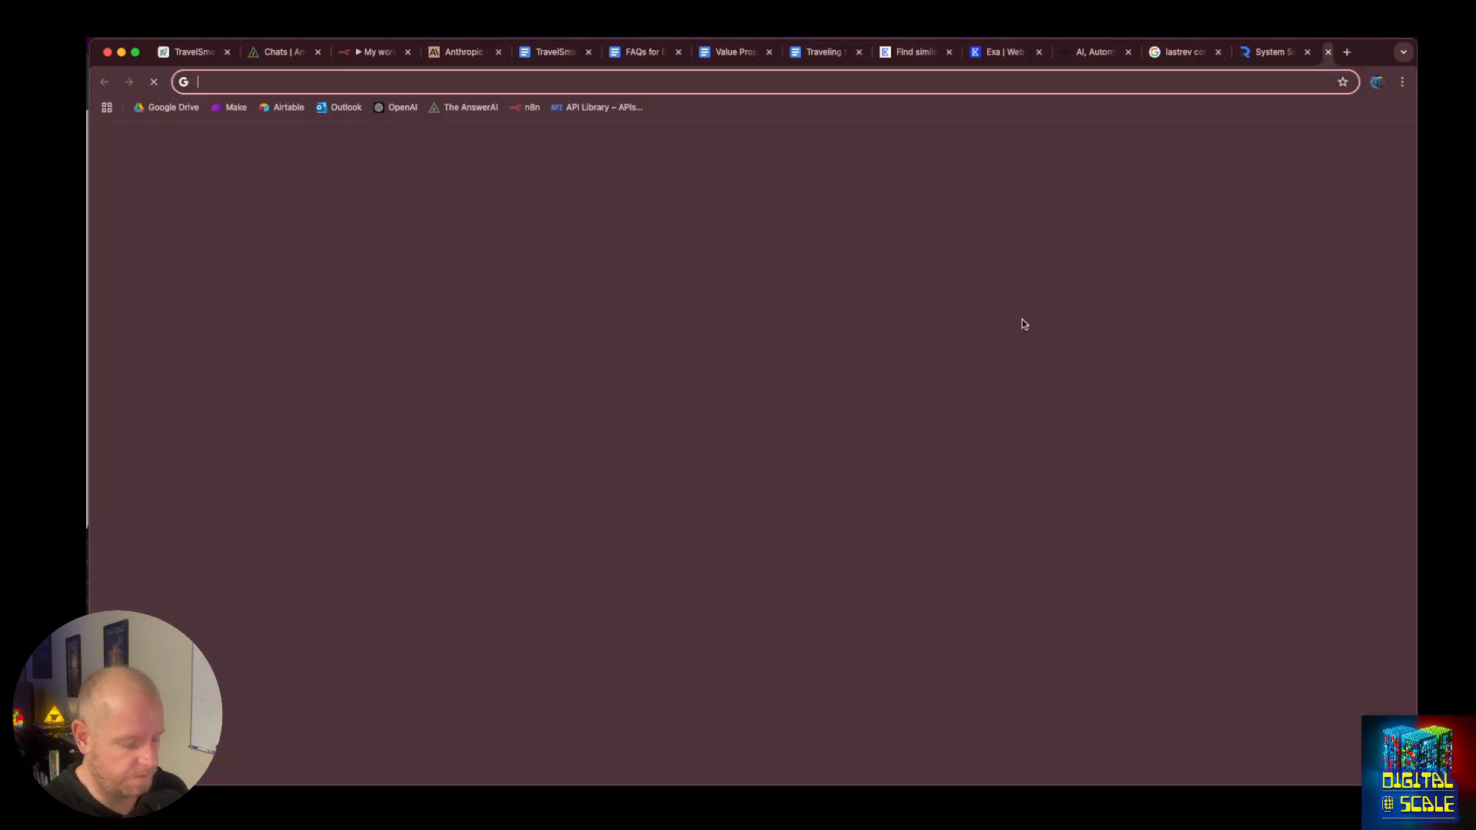
{"action": "type", "text": "drive"}
{"action": "key", "text": "Return"}
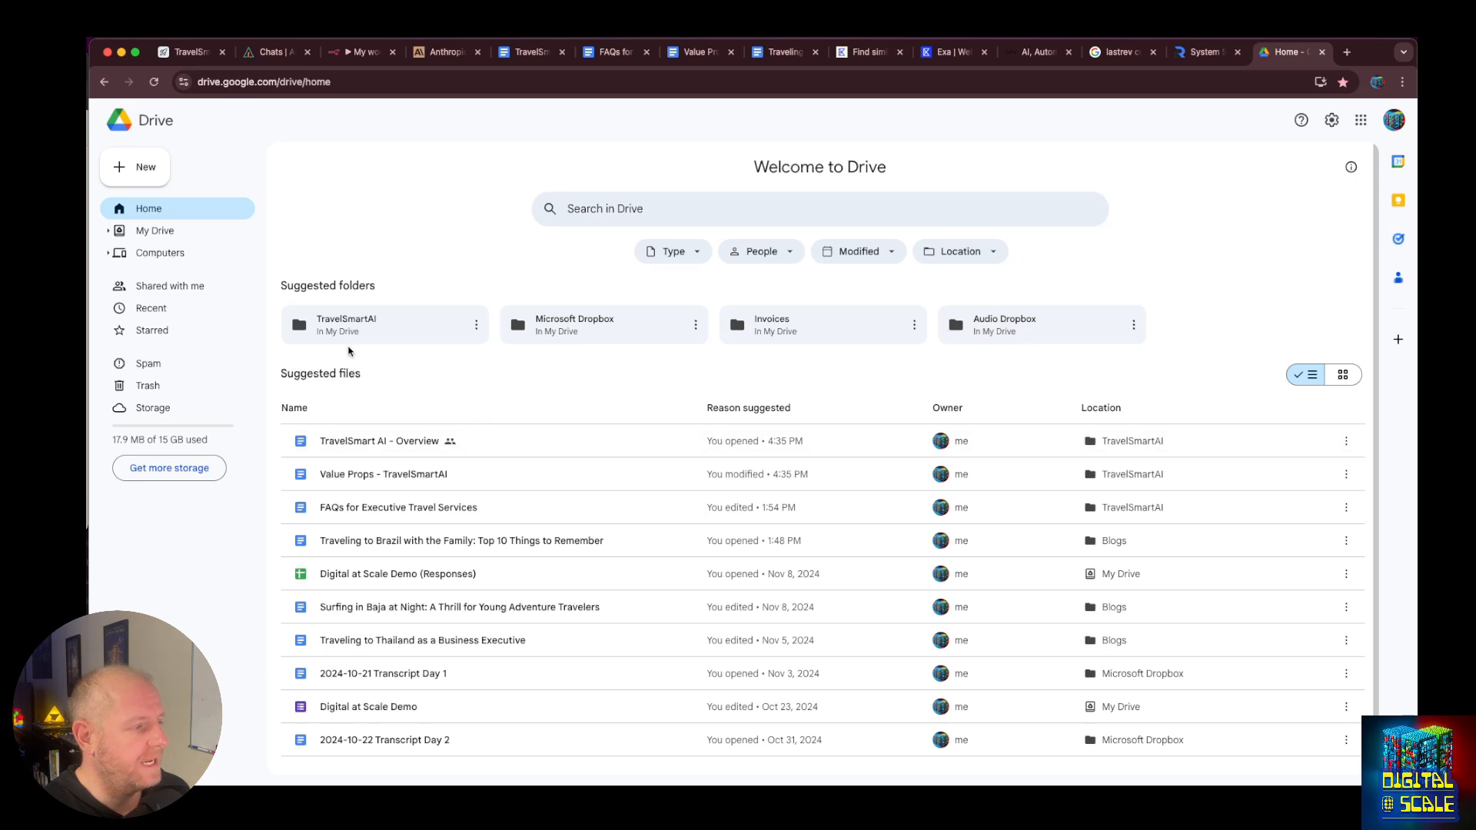
{"action": "double_click", "coordinate": [338, 320]}
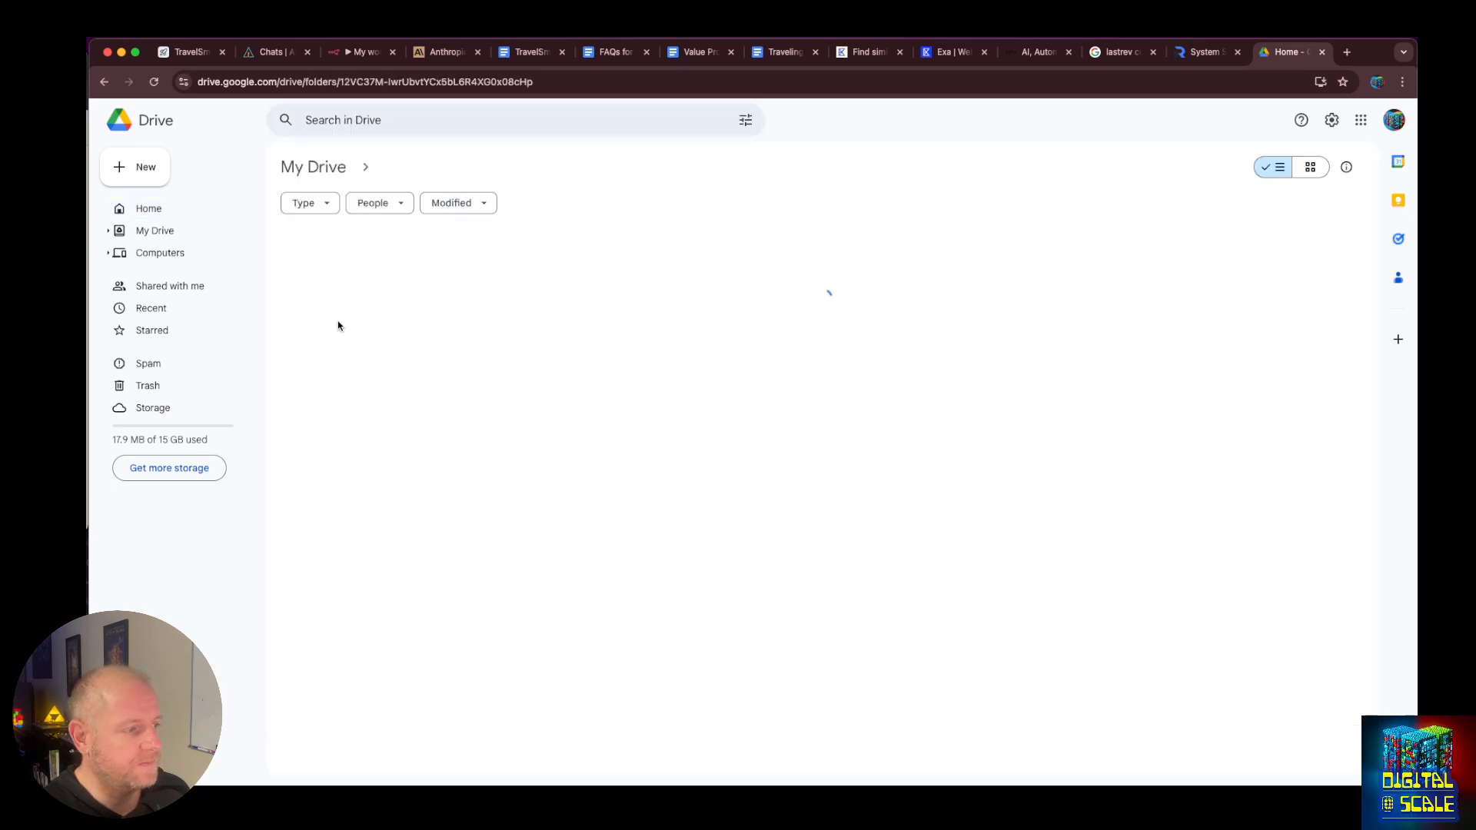
Create a folder named Sales Calls inside the TravelSmartAI folder and open it.
{"action": "right_click", "coordinate": [438, 452]}
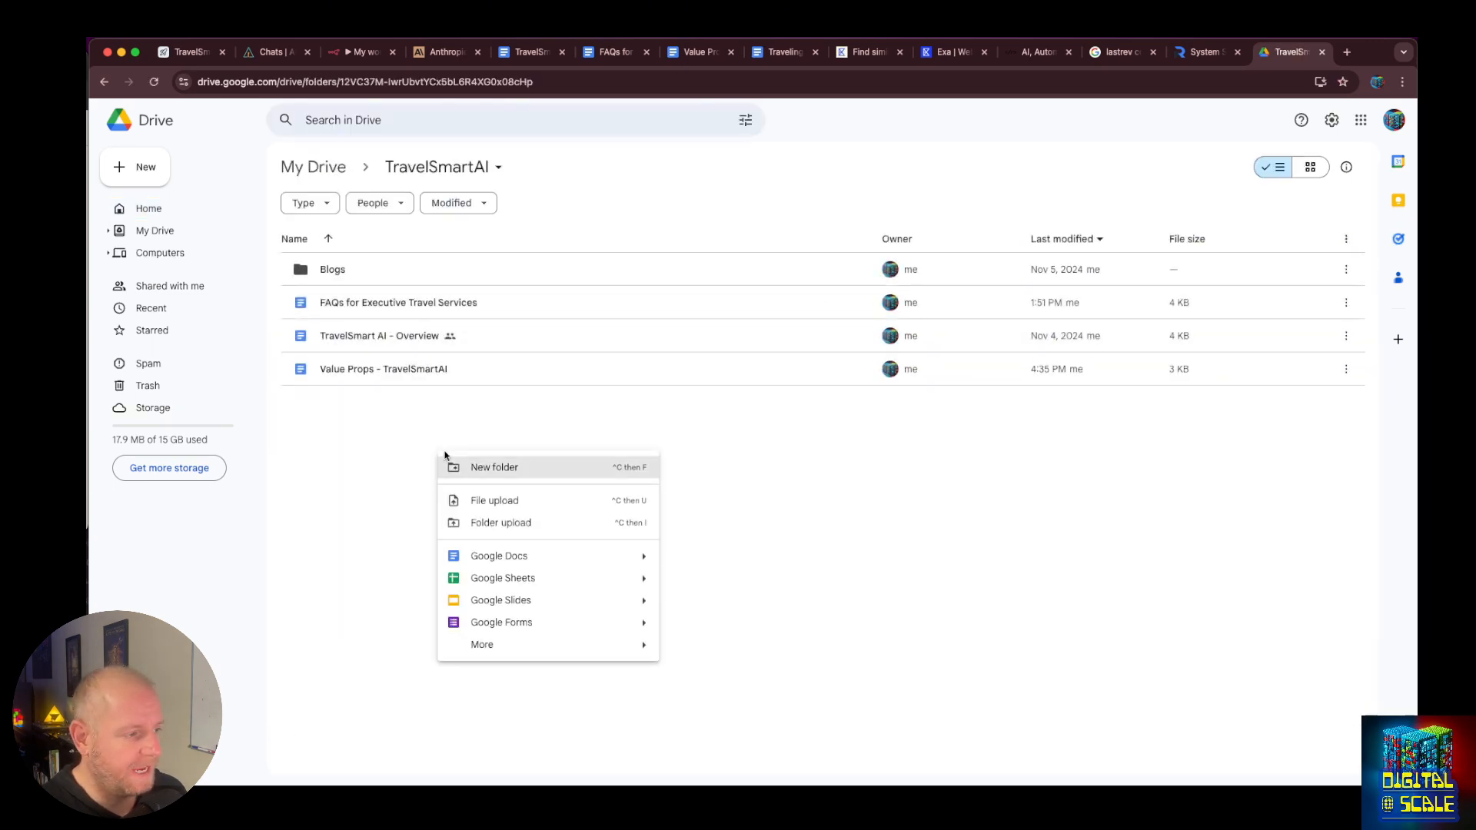
{"action": "left_click", "coordinate": [488, 468]}
{"action": "type", "text": "Sa"}
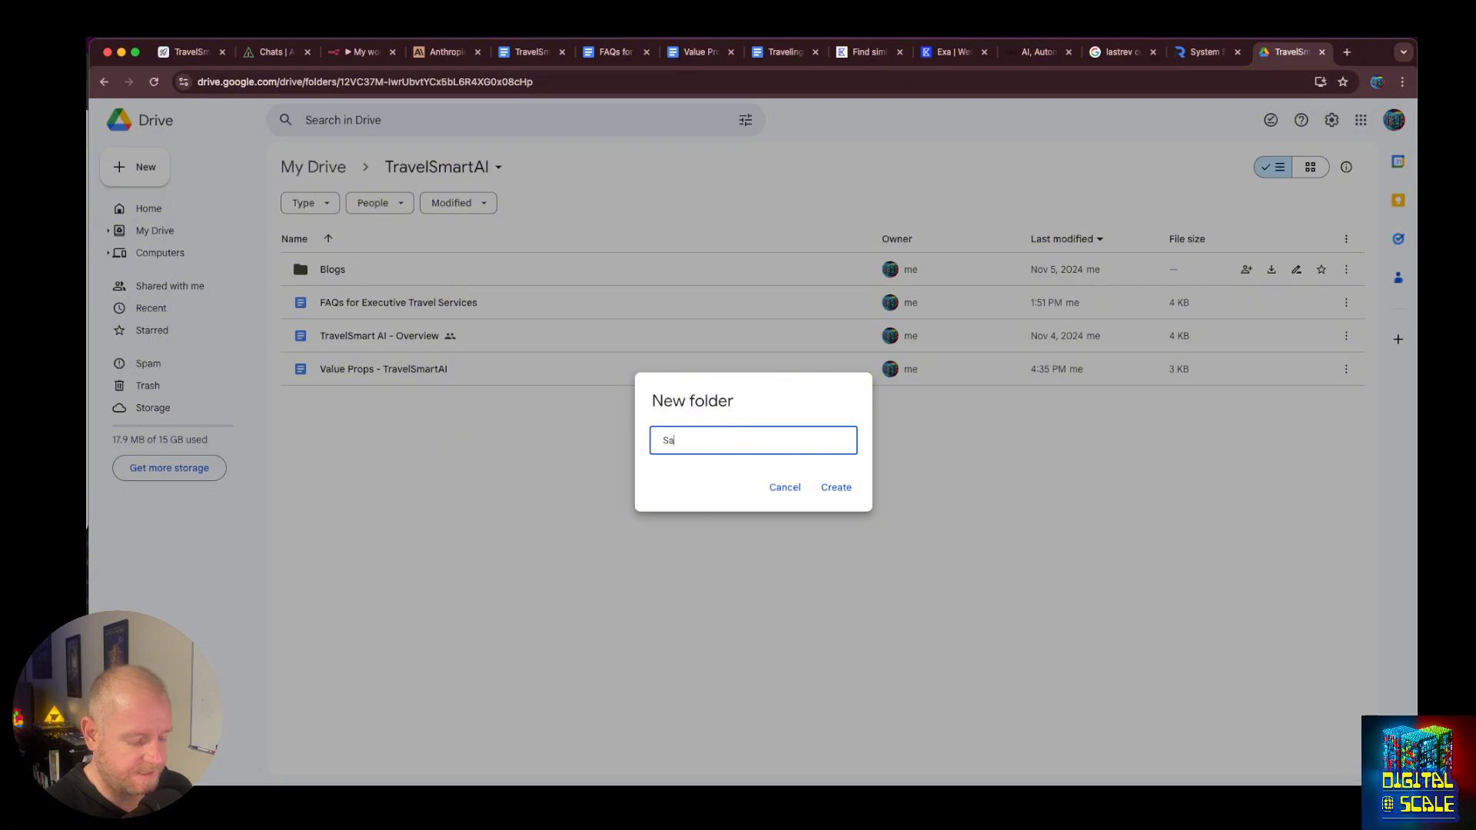
{"action": "type", "text": "les Calls"}
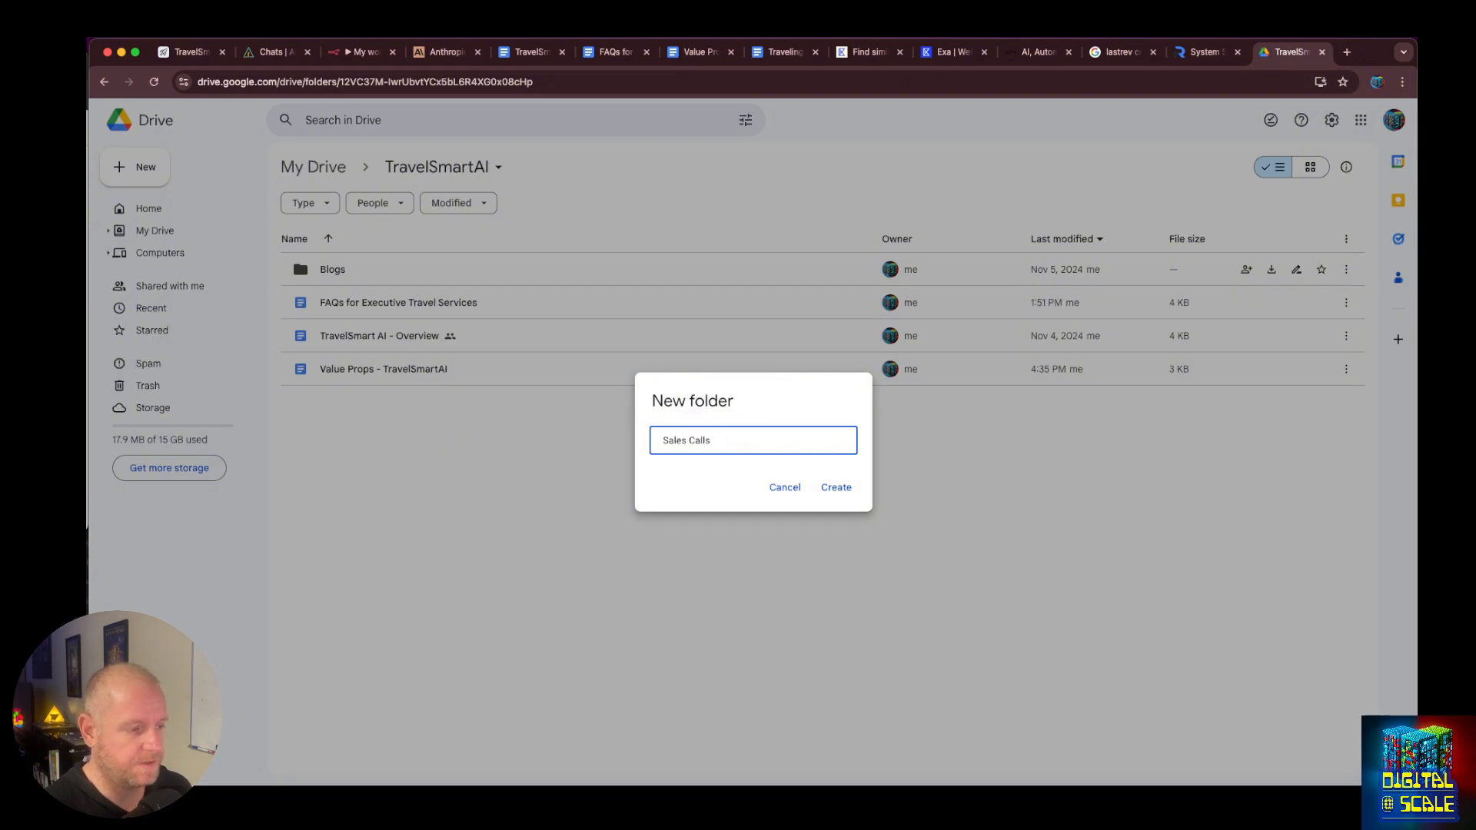
{"action": "key", "text": "Return"}
{"action": "double_click", "coordinate": [339, 303]}
{"action": "right_click", "coordinate": [366, 342]}
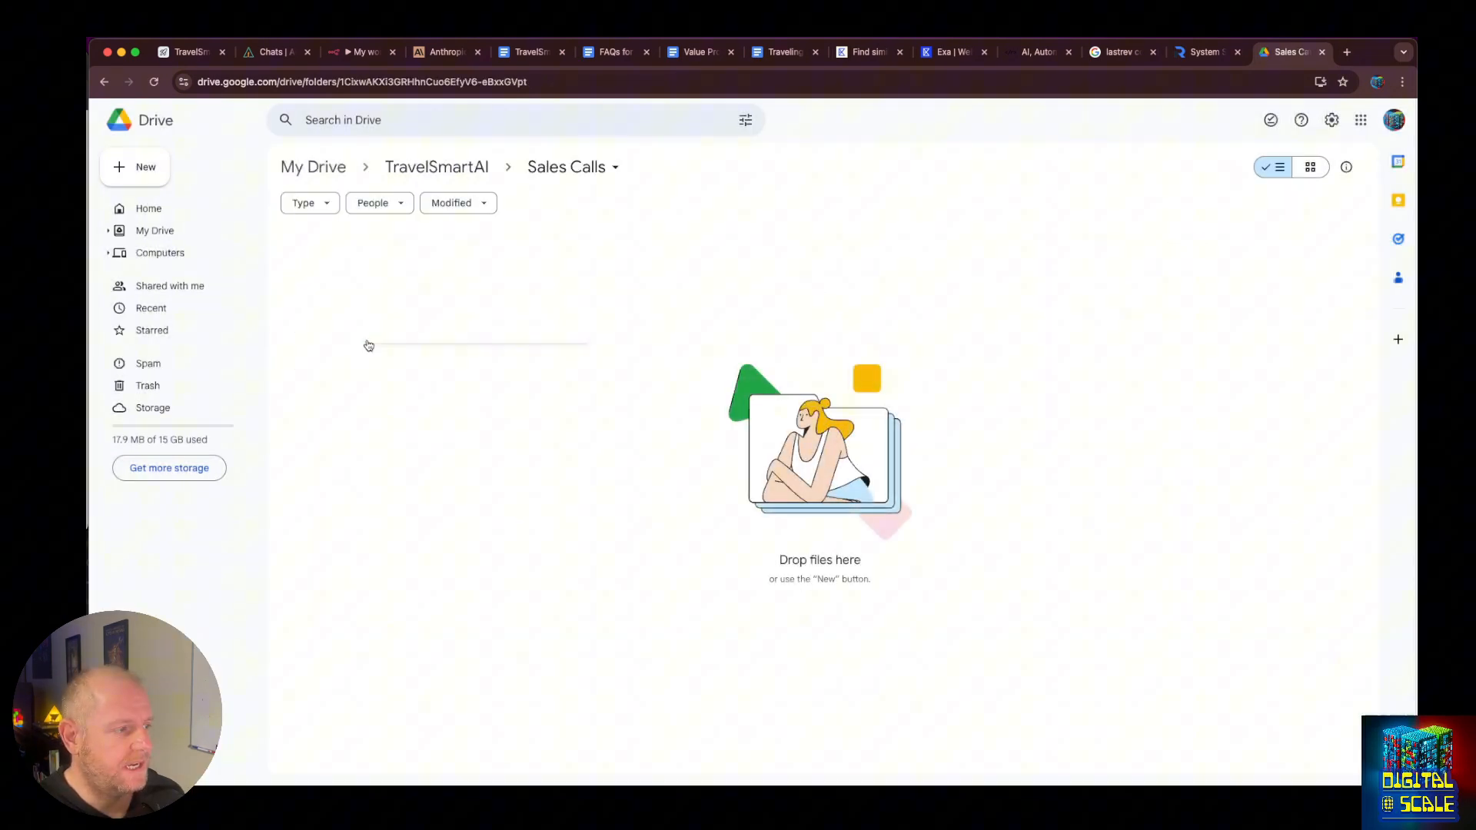
{"action": "left_click", "coordinate": [403, 301]}
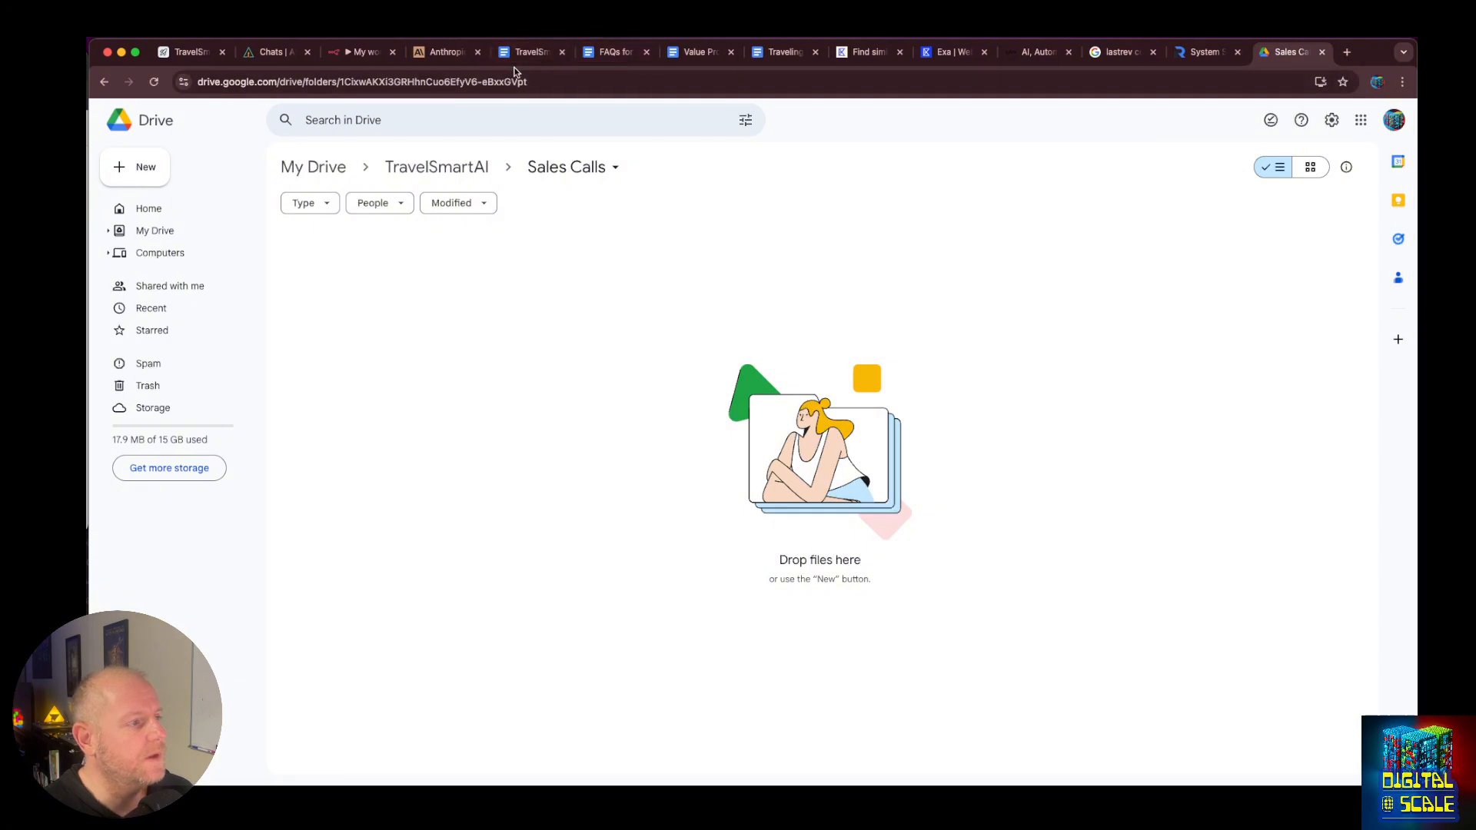
{"action": "left_click_drag", "start_coordinate": [529, 81], "coordinate": [341, 82]}
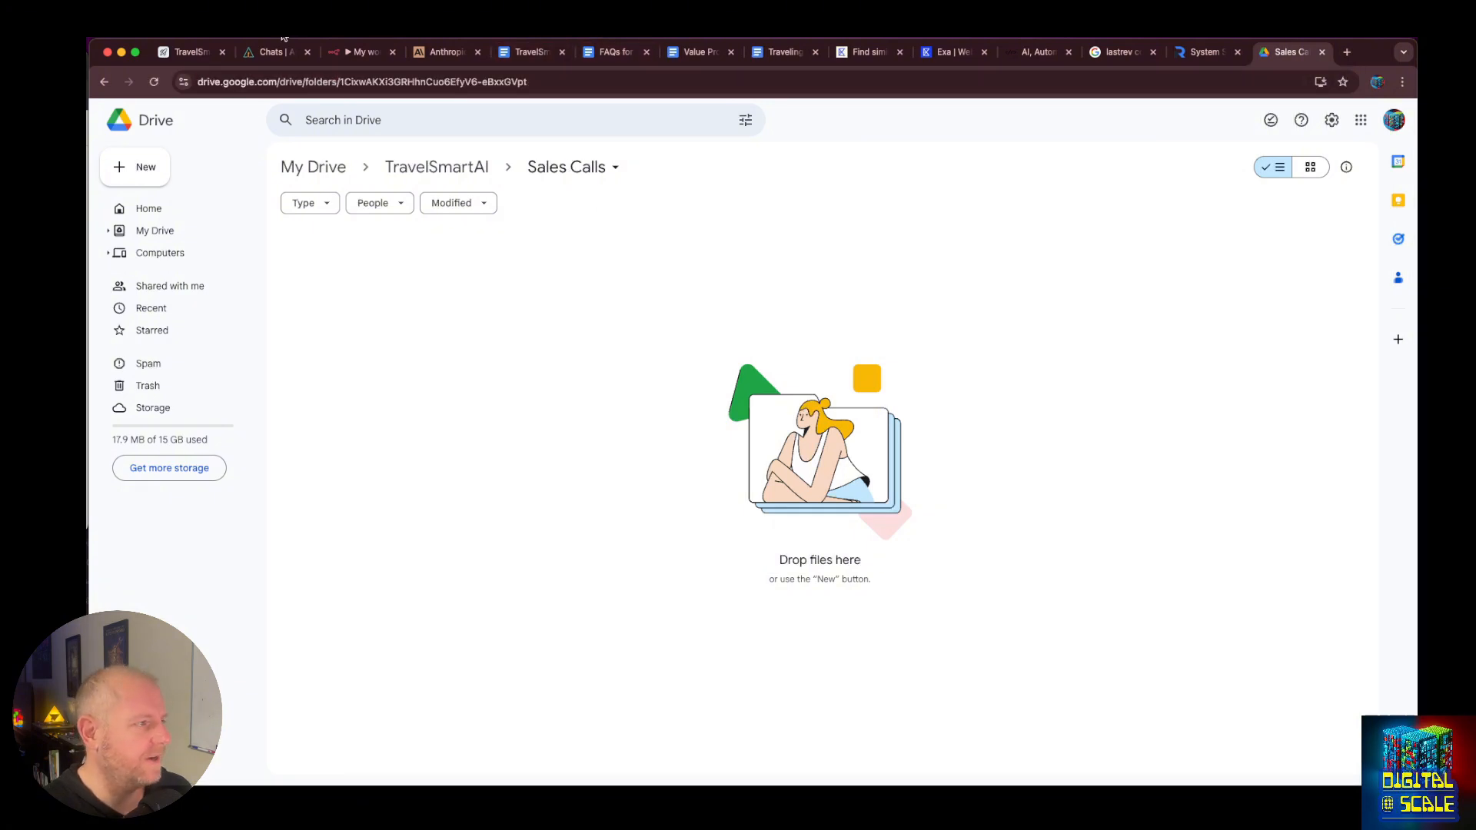
Return to the n8n workflow and insert a Google Drive Create folder node between the manual trigger and HTTP Request.
{"action": "left_click", "coordinate": [356, 54]}
{"action": "key", "text": "Tab"}
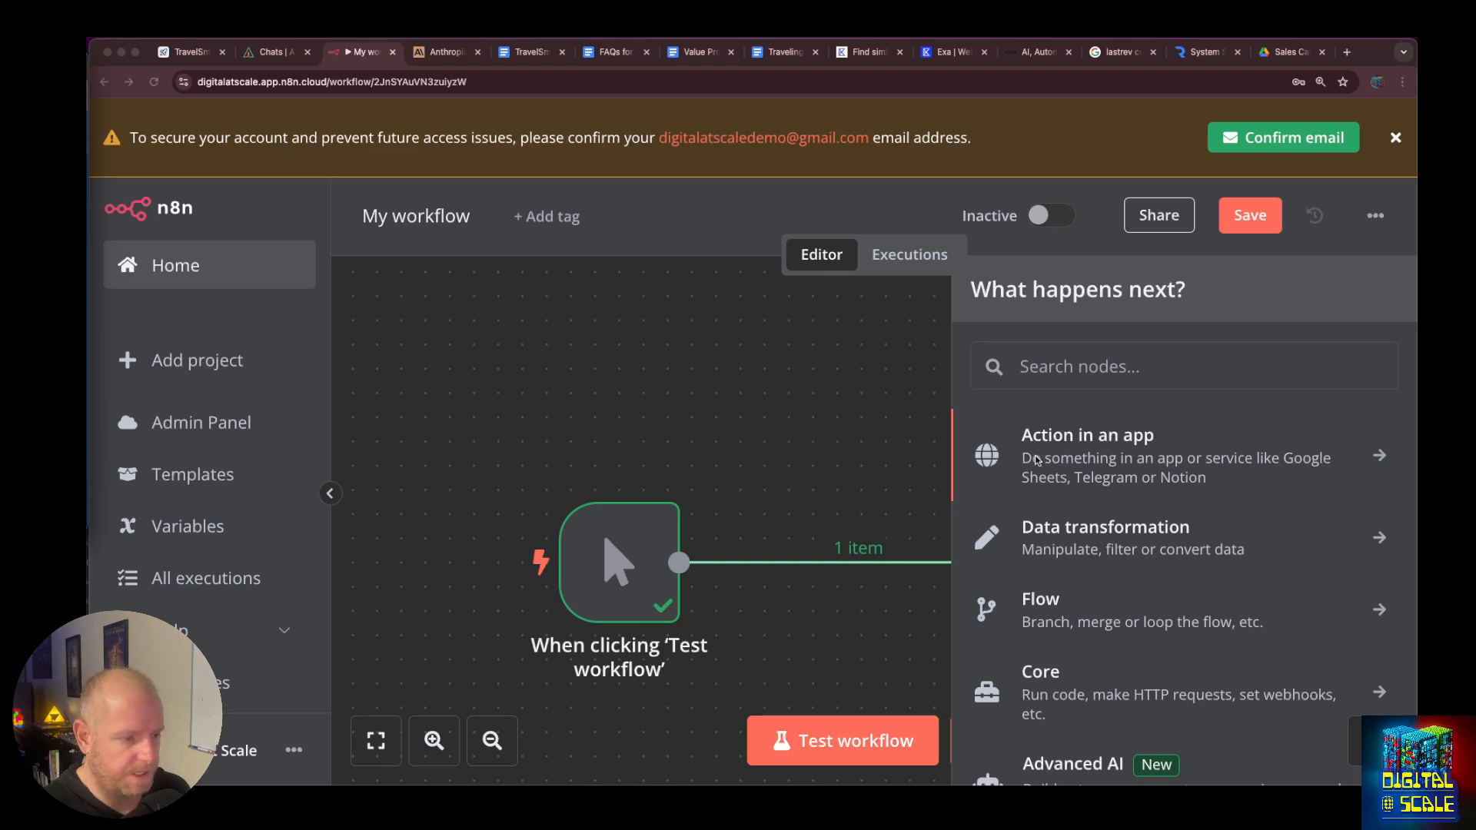
{"action": "scroll", "coordinate": [1065, 534], "scroll_direction": "down", "scroll_amount": 2}
{"action": "left_click", "coordinate": [1090, 506]}
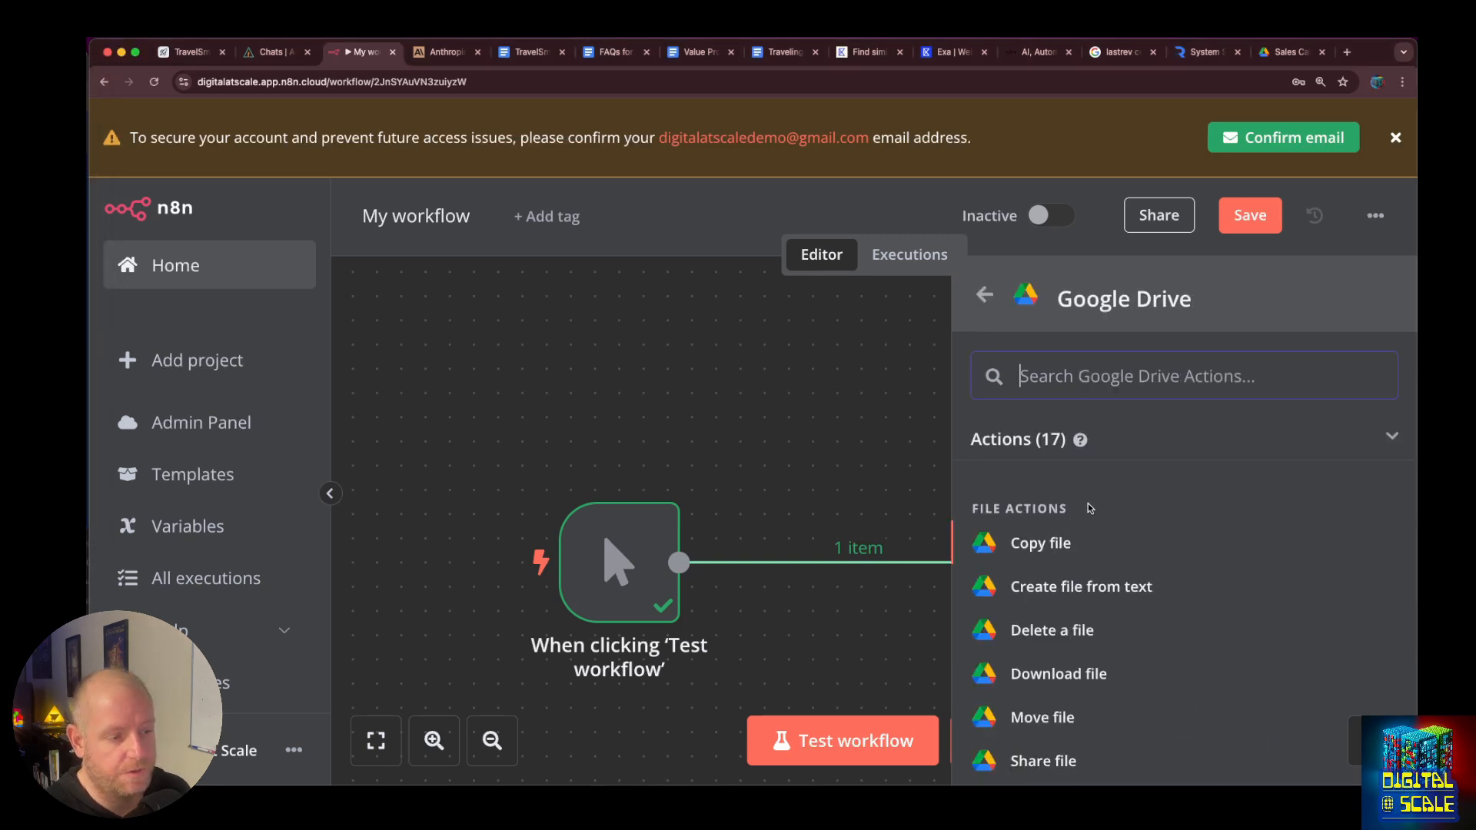
{"action": "scroll", "coordinate": [1087, 503], "scroll_direction": "down", "scroll_amount": 5}
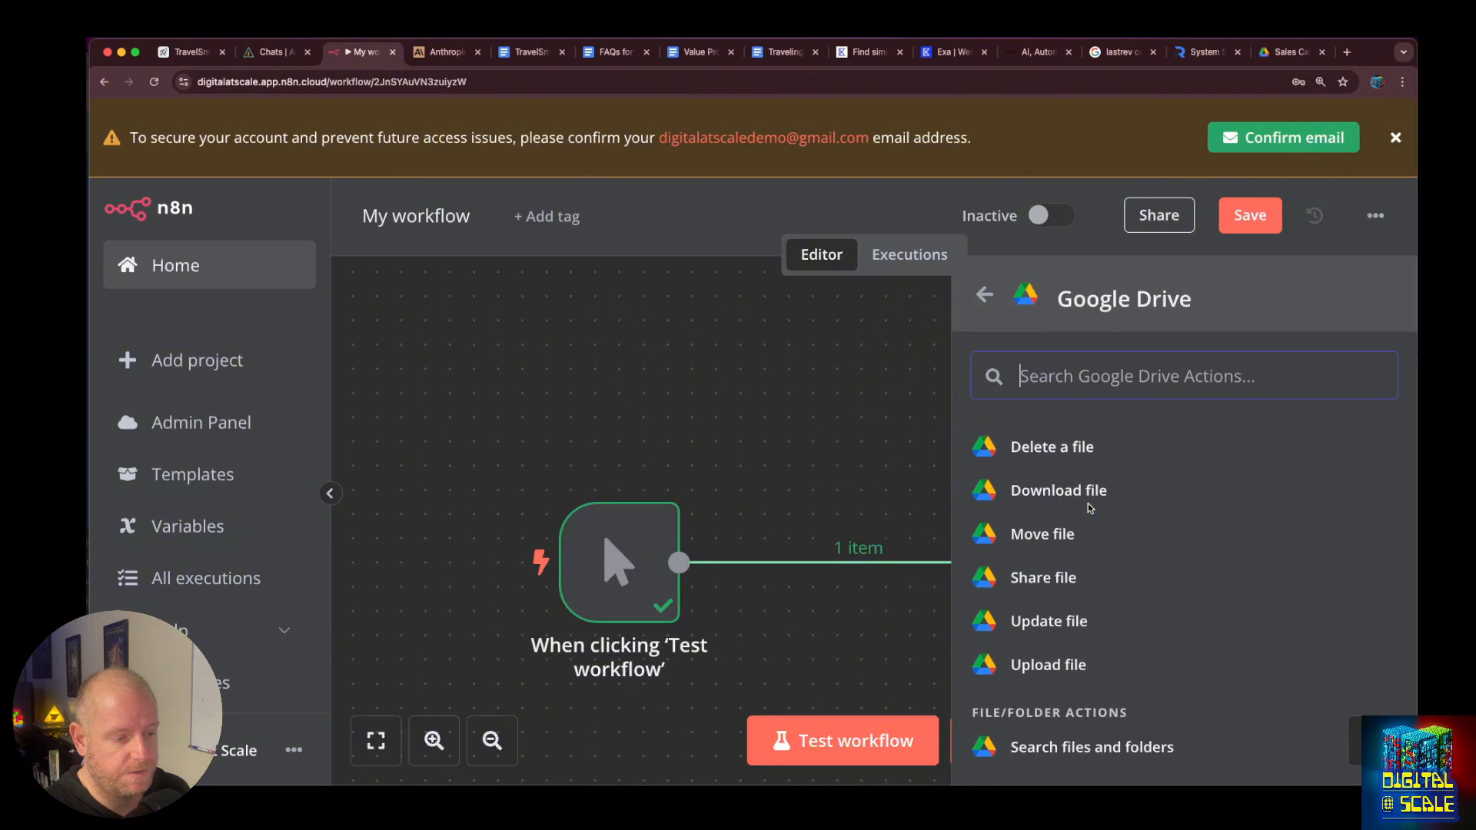
{"action": "scroll", "coordinate": [1088, 508], "scroll_direction": "down", "scroll_amount": 2}
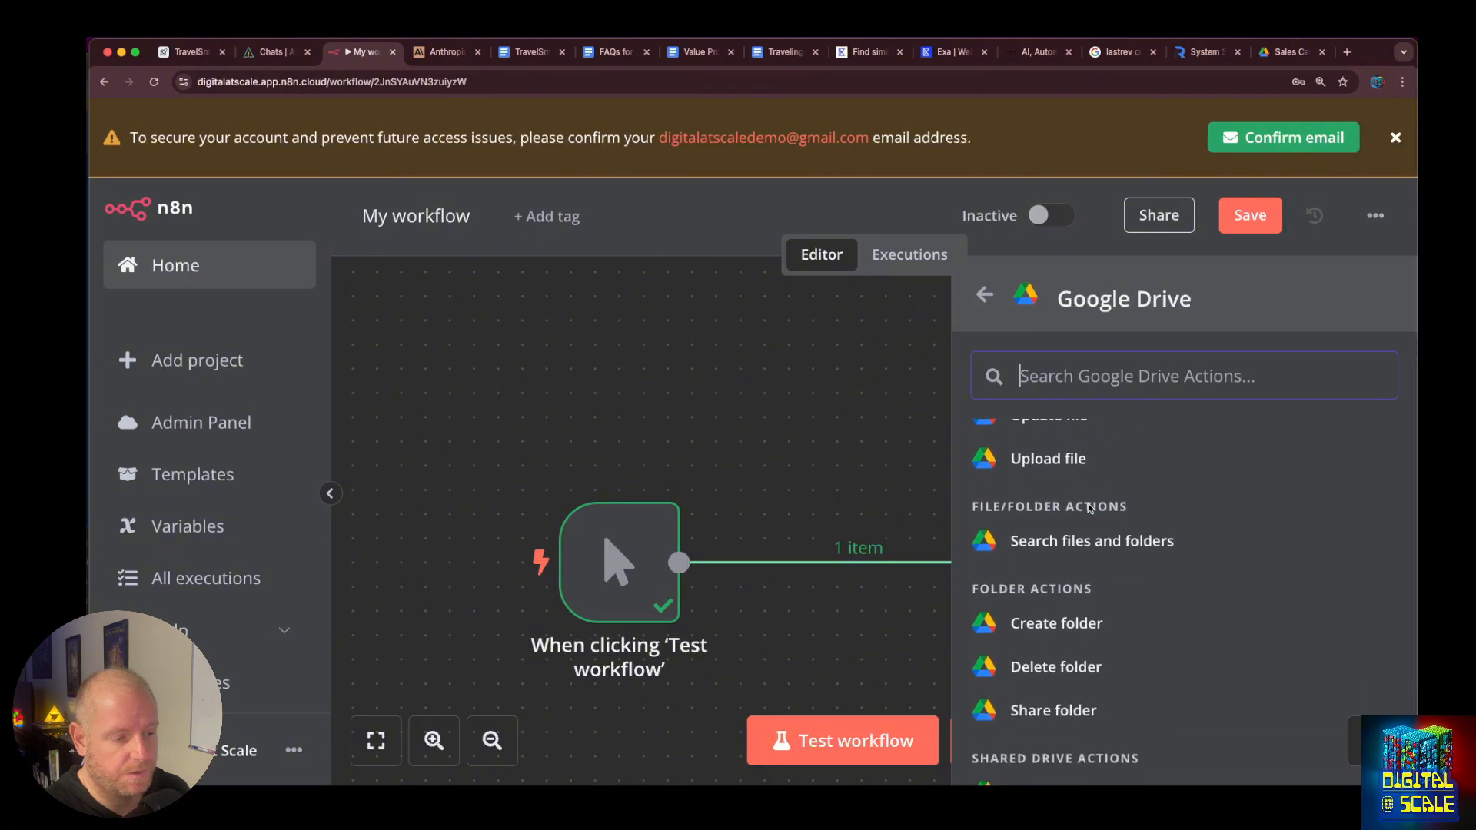
{"action": "left_click", "coordinate": [1085, 621]}
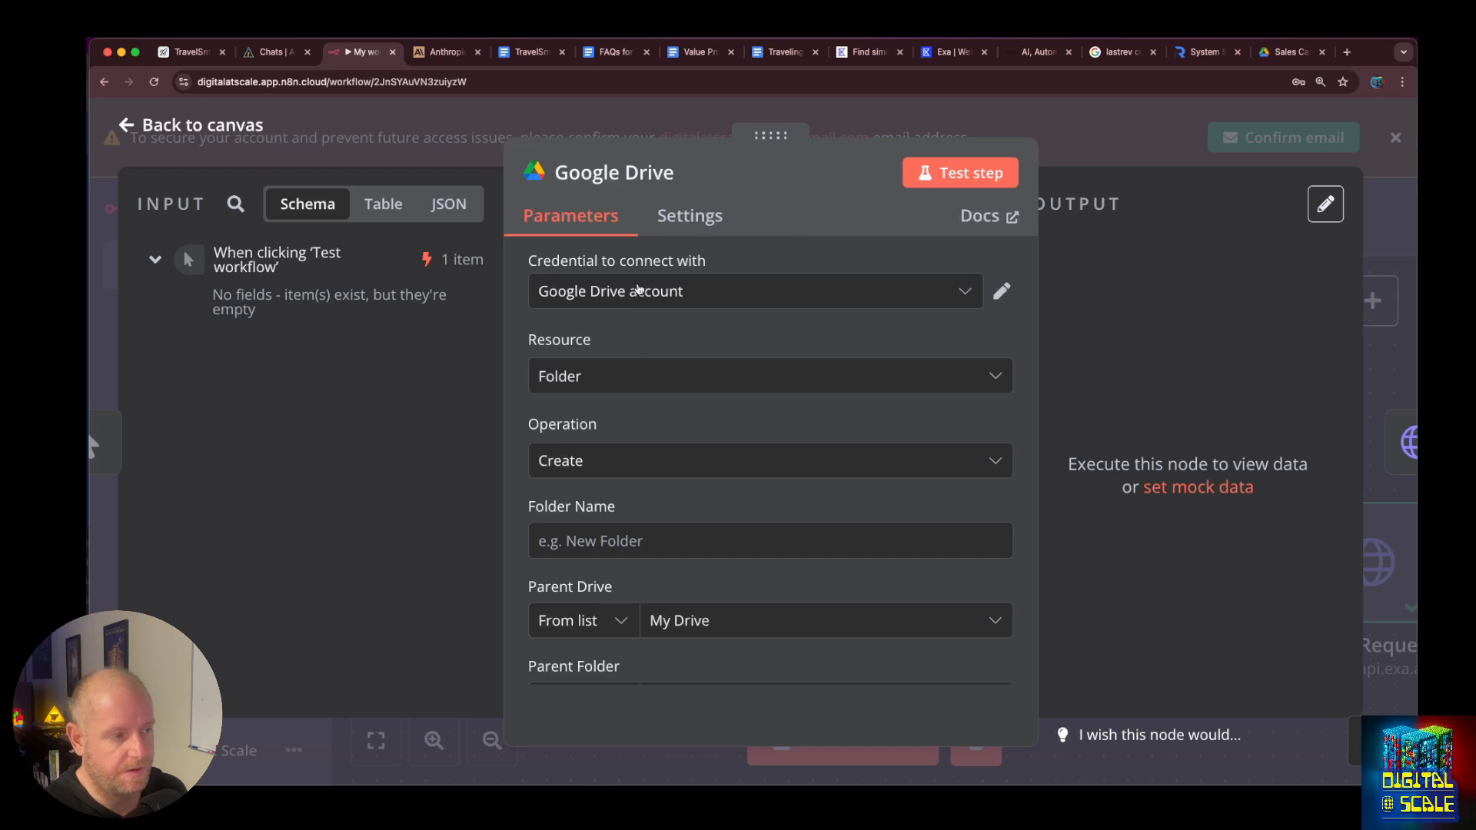
Use the Google Drive account credential for the node and set its folder name to New Prospect.
{"action": "left_click", "coordinate": [643, 291]}
{"action": "left_click", "coordinate": [672, 352]}
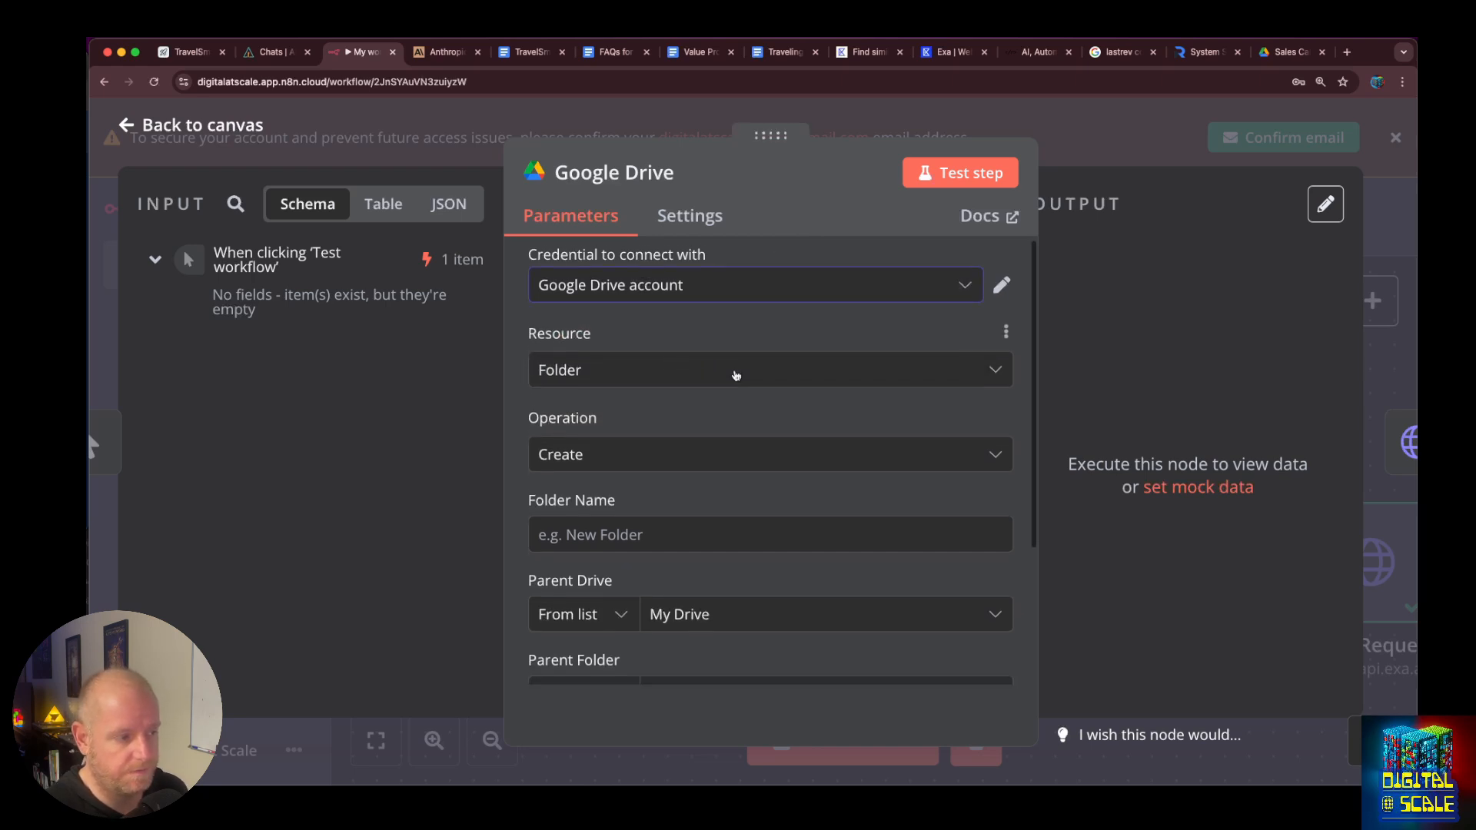
{"action": "scroll", "coordinate": [730, 399], "scroll_direction": "down", "scroll_amount": 1}
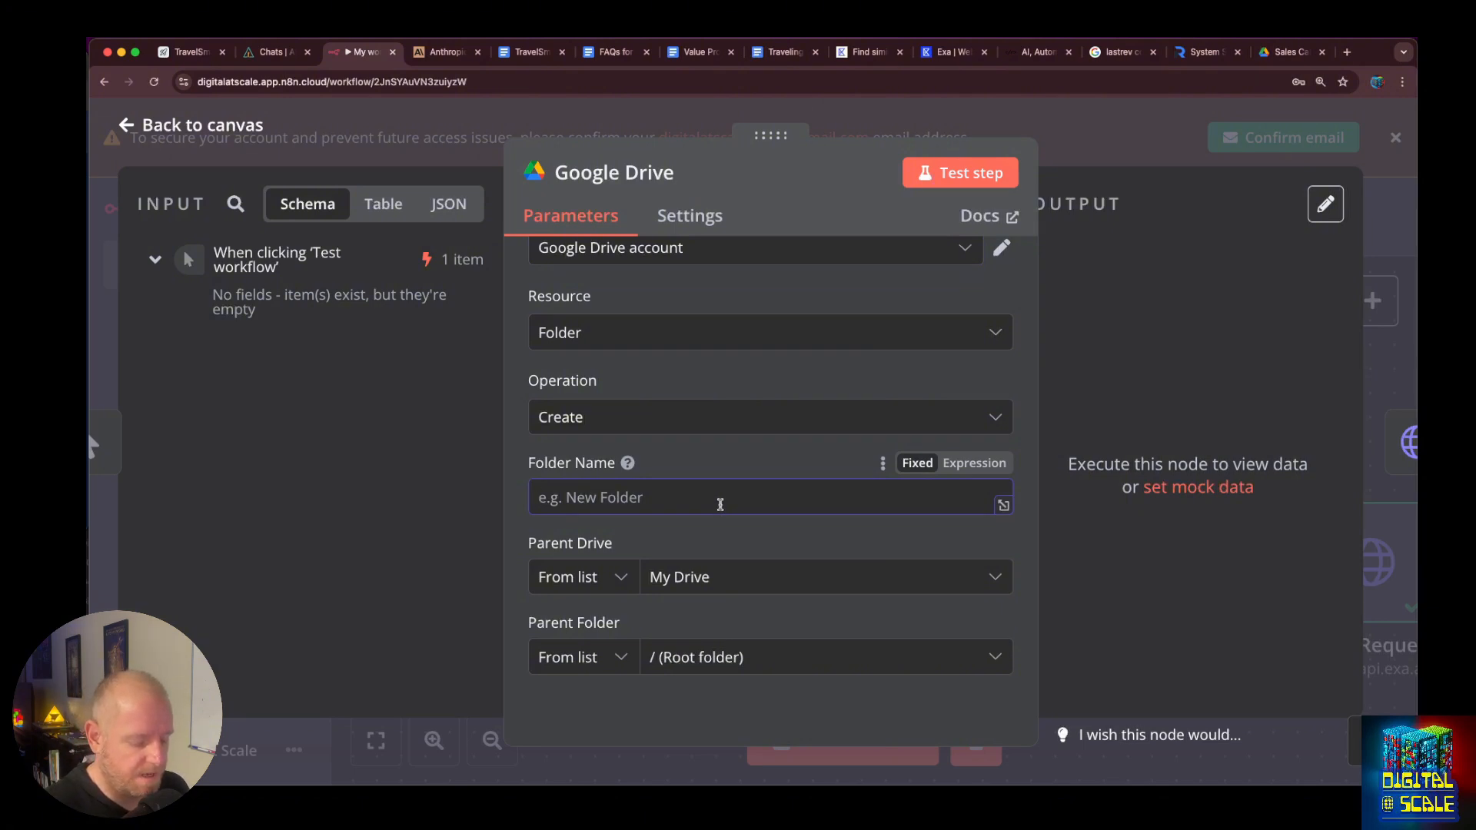
{"action": "type", "text": "New Pro"}
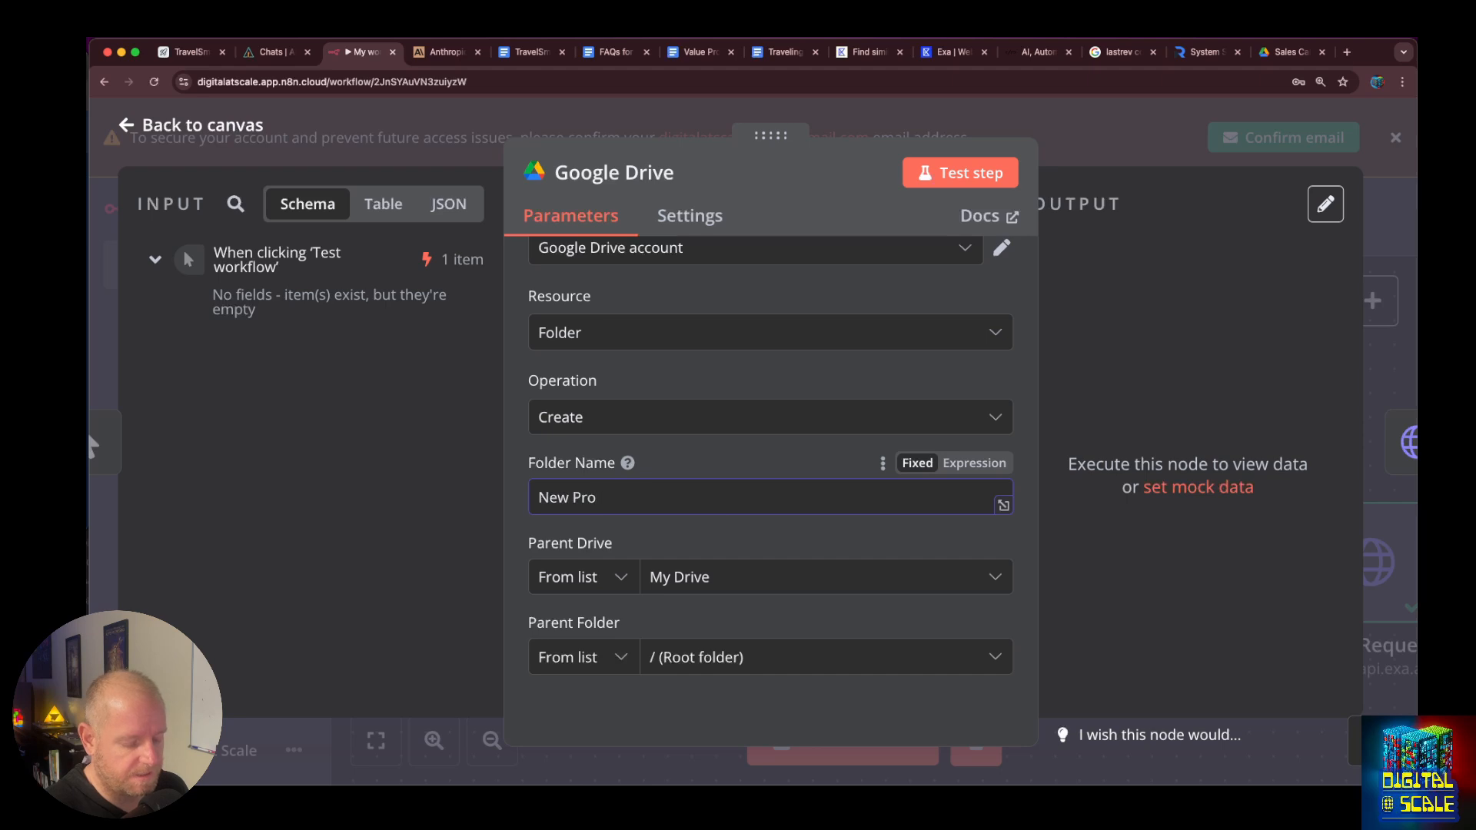
{"action": "type", "text": "spect"}
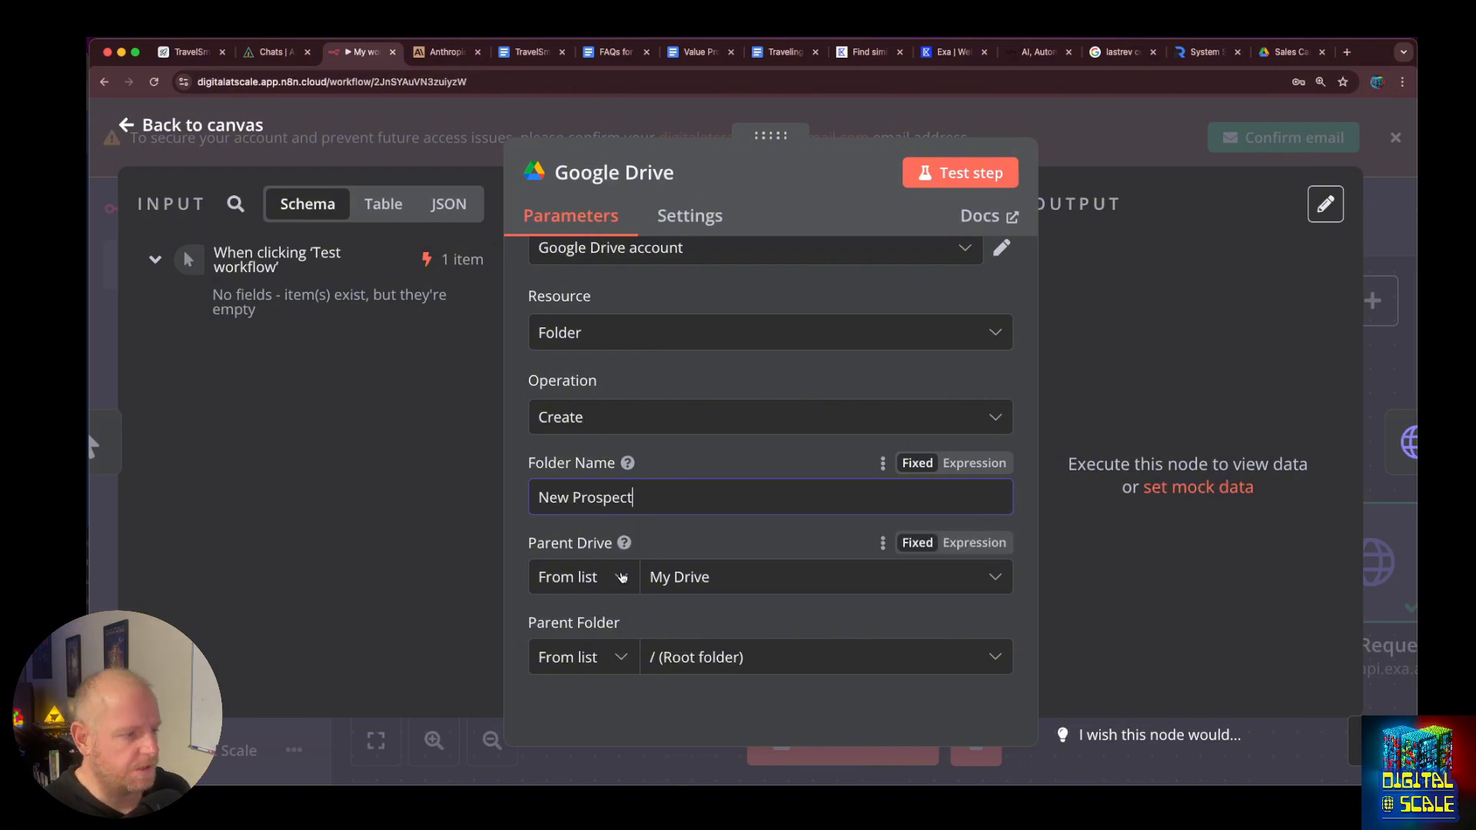
Check the parent folder list of the Google Drive node and open its Google Drive account credential for editing.
{"action": "left_click", "coordinate": [727, 659]}
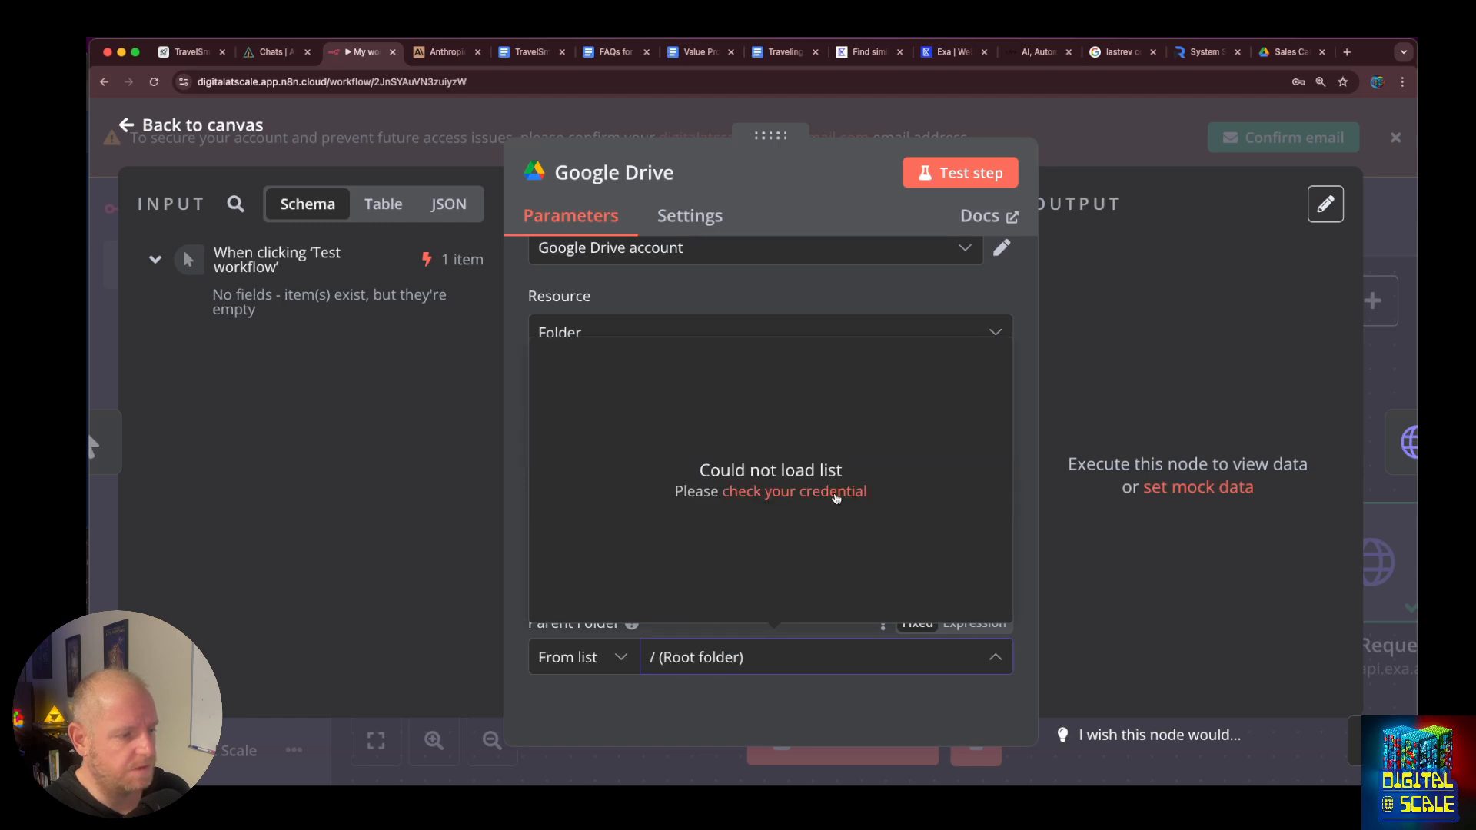
{"action": "left_click", "coordinate": [846, 270]}
{"action": "scroll", "coordinate": [891, 284], "scroll_direction": "up", "scroll_amount": 1}
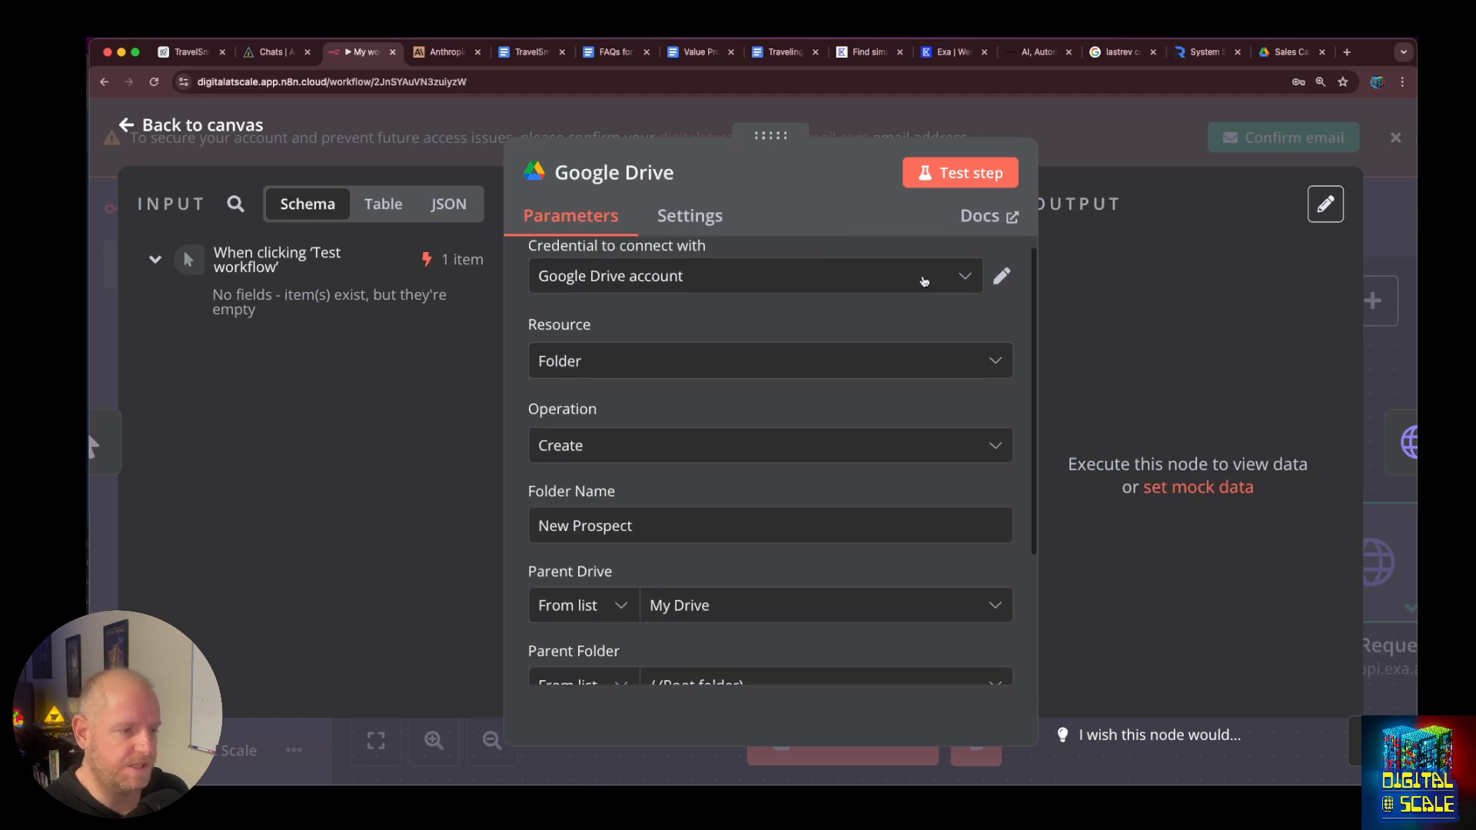
{"action": "left_click", "coordinate": [998, 299]}
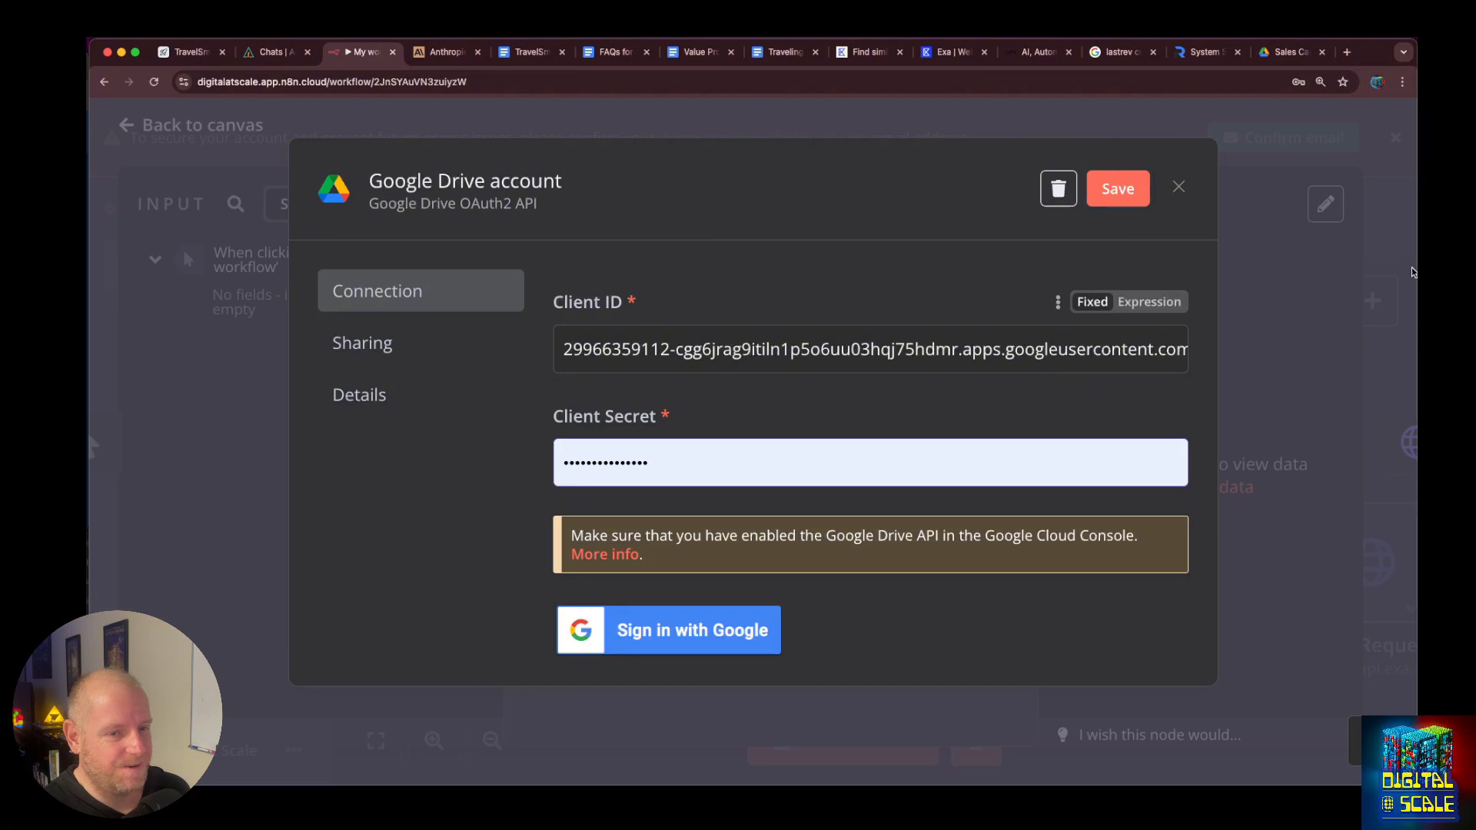
Try to connect the Google Drive account credential by signing in with Google.
{"action": "left_click", "coordinate": [750, 621]}
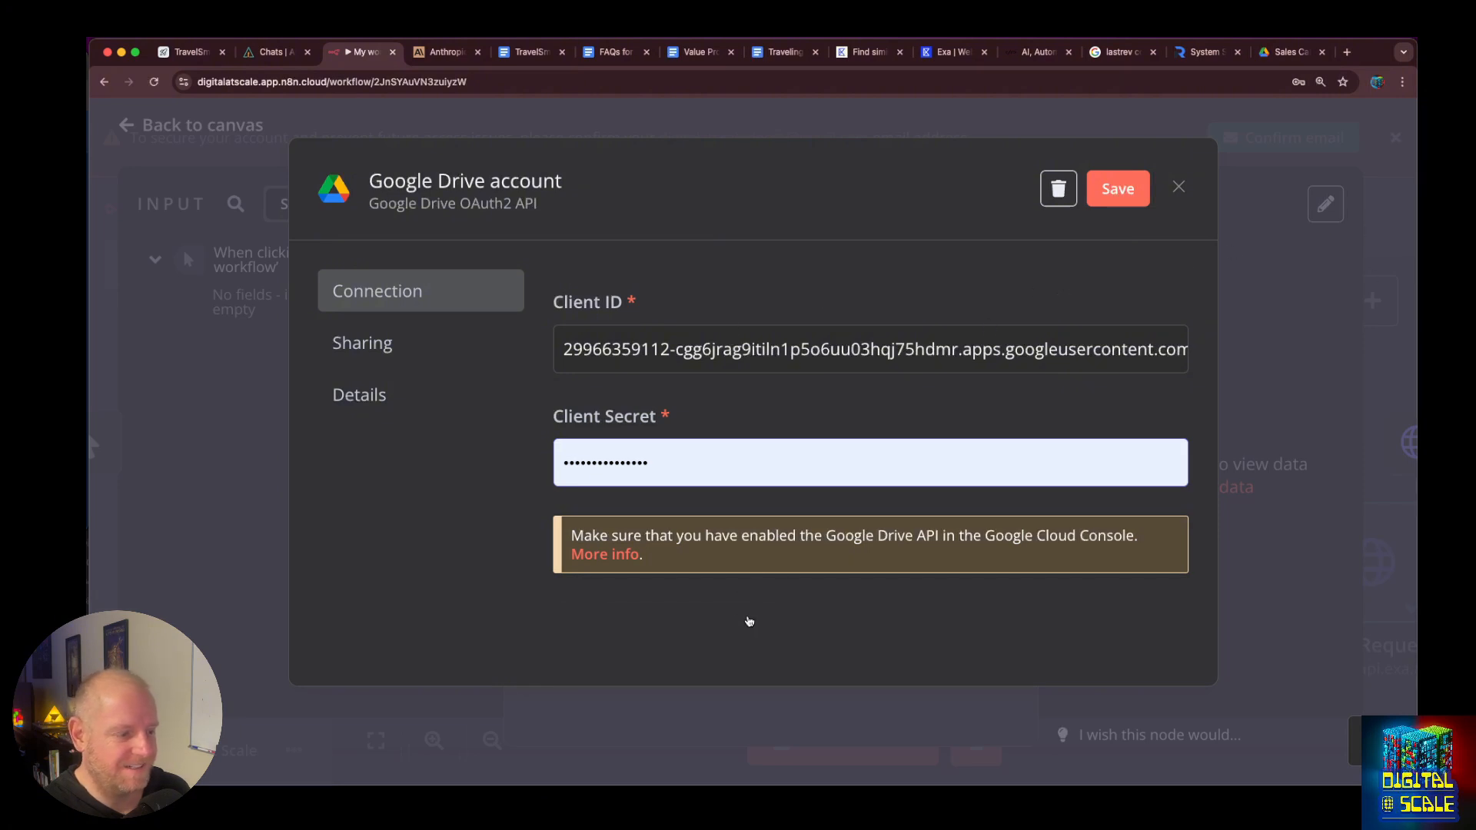
{"action": "left_click", "coordinate": [730, 417]}
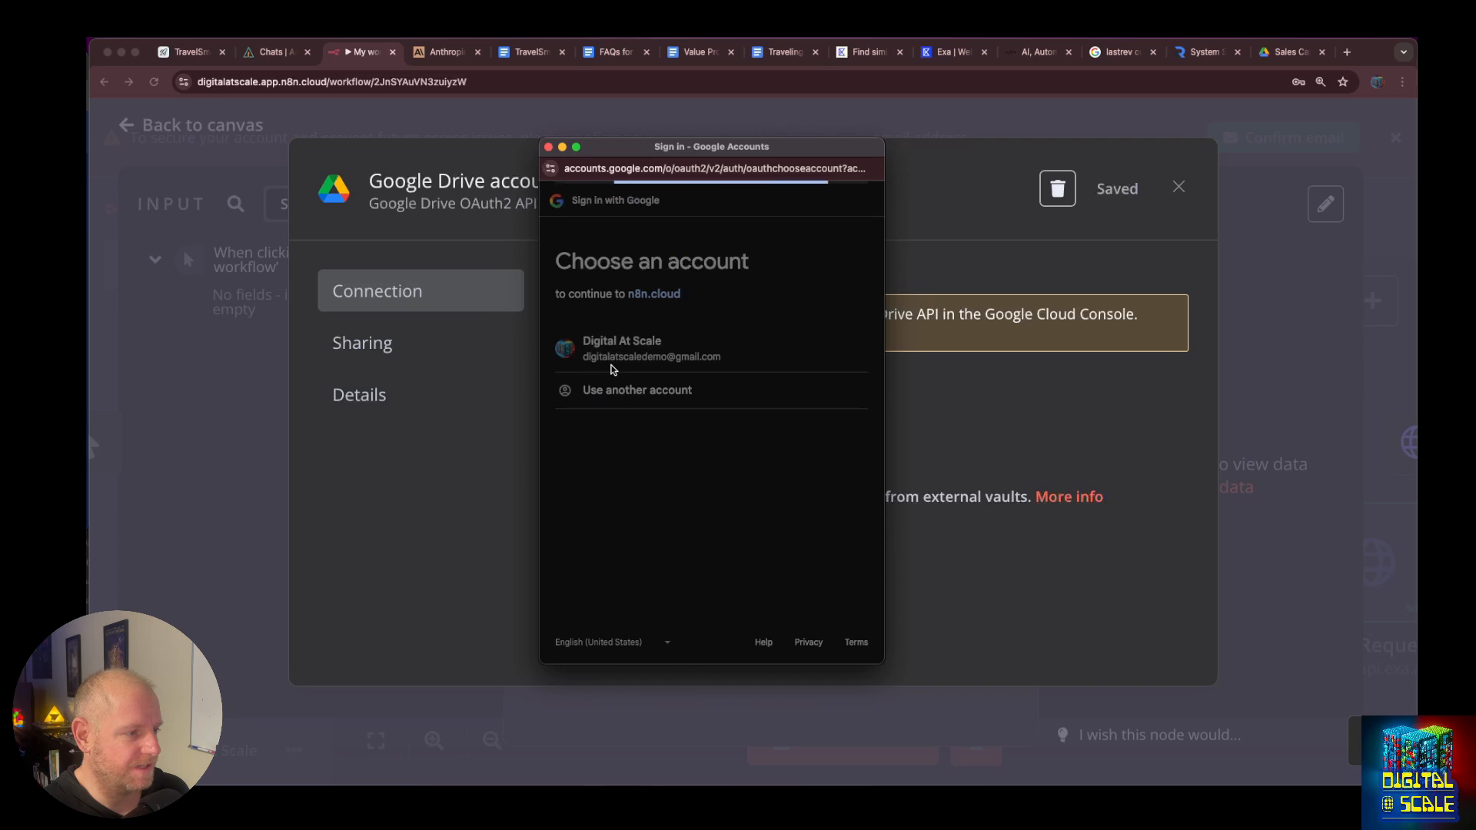
{"action": "left_click", "coordinate": [548, 147]}
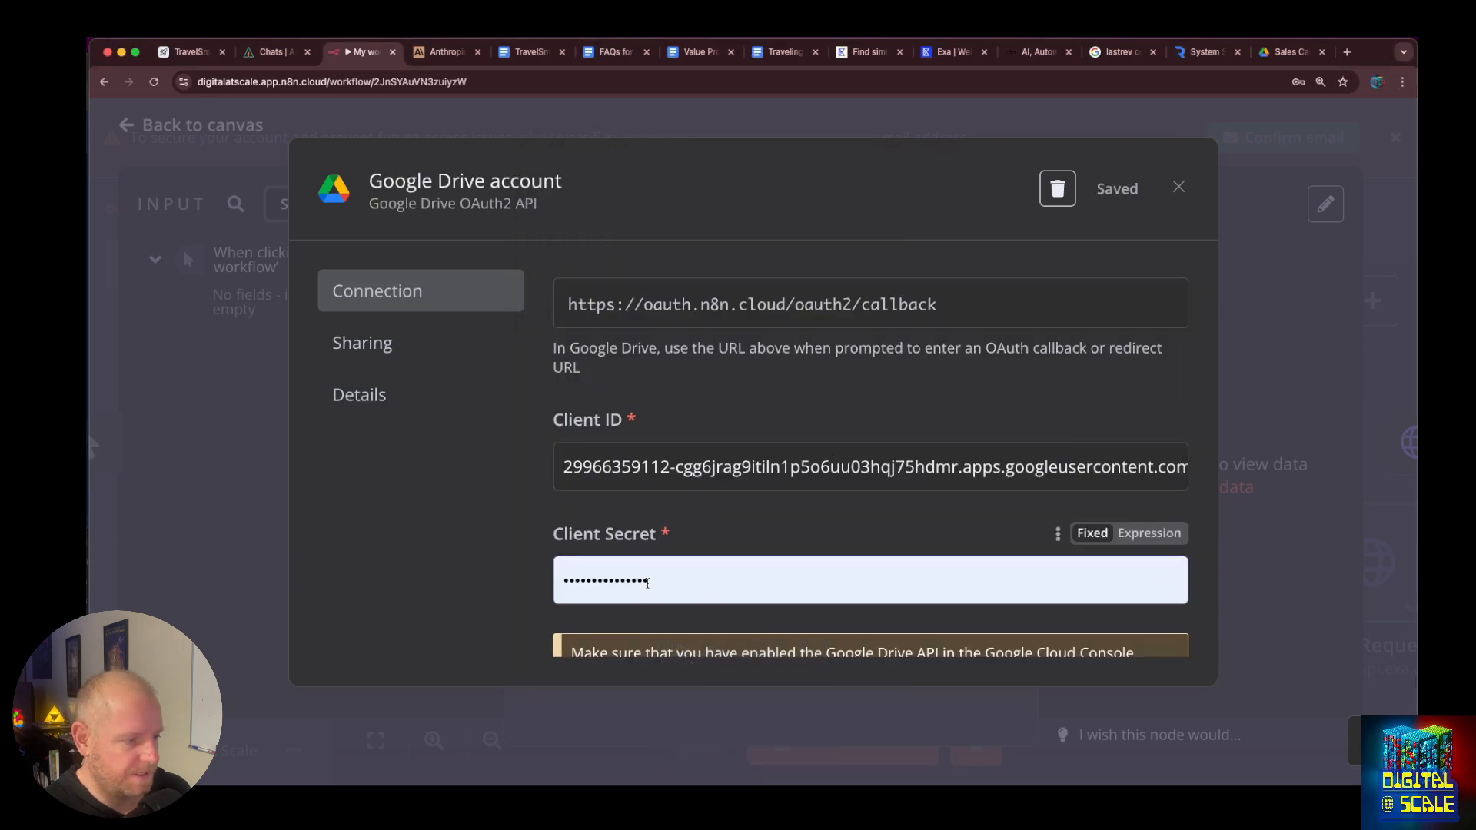
Clear the credential's Client Secret and open the Google Cloud console by way of the n8n credential documentation.
{"action": "key", "text": "super+a"}
{"action": "key", "text": "BackSpace"}
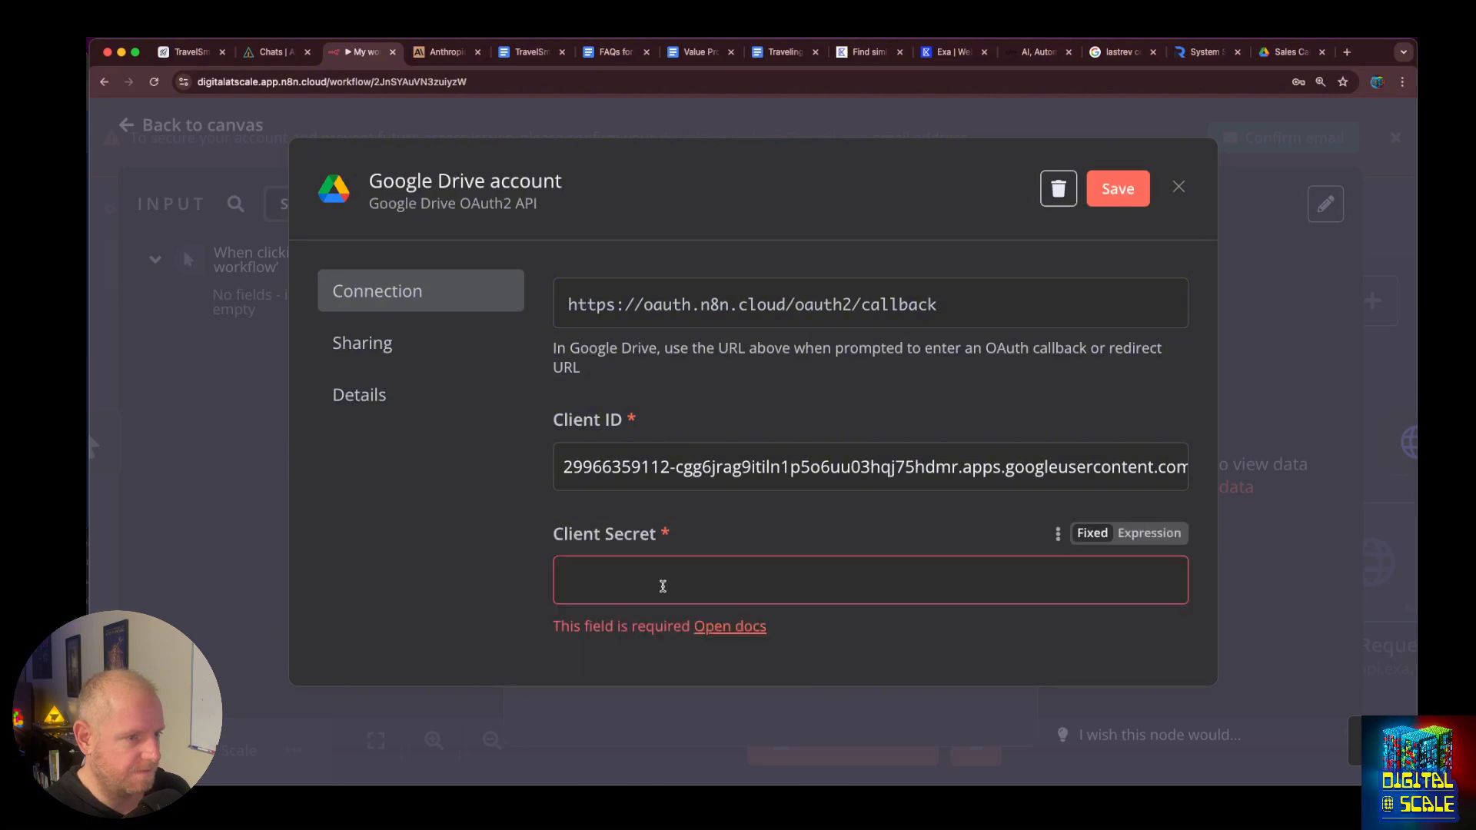
{"action": "left_click", "coordinate": [730, 627]}
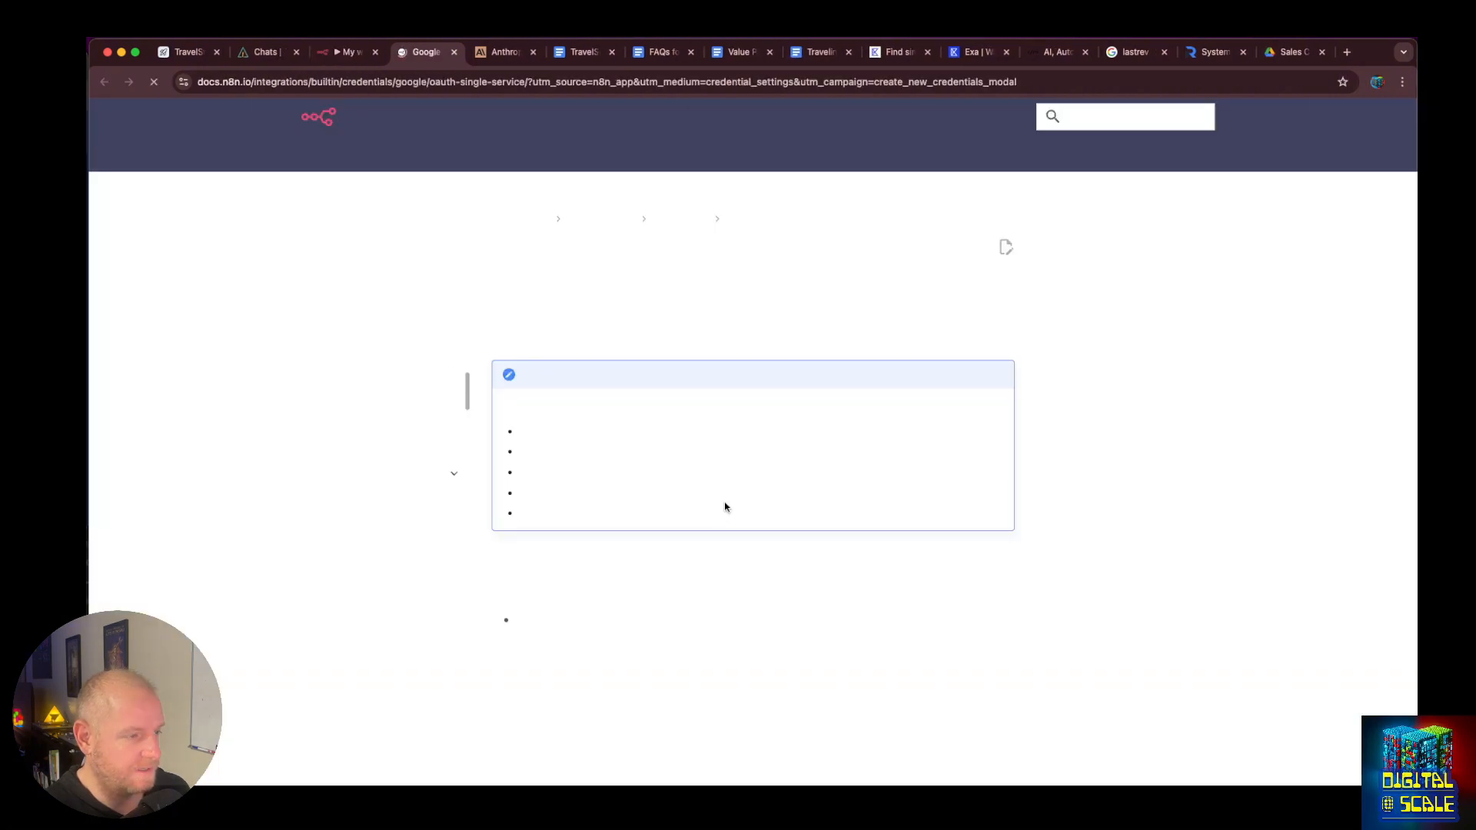
{"action": "left_click", "coordinate": [602, 620]}
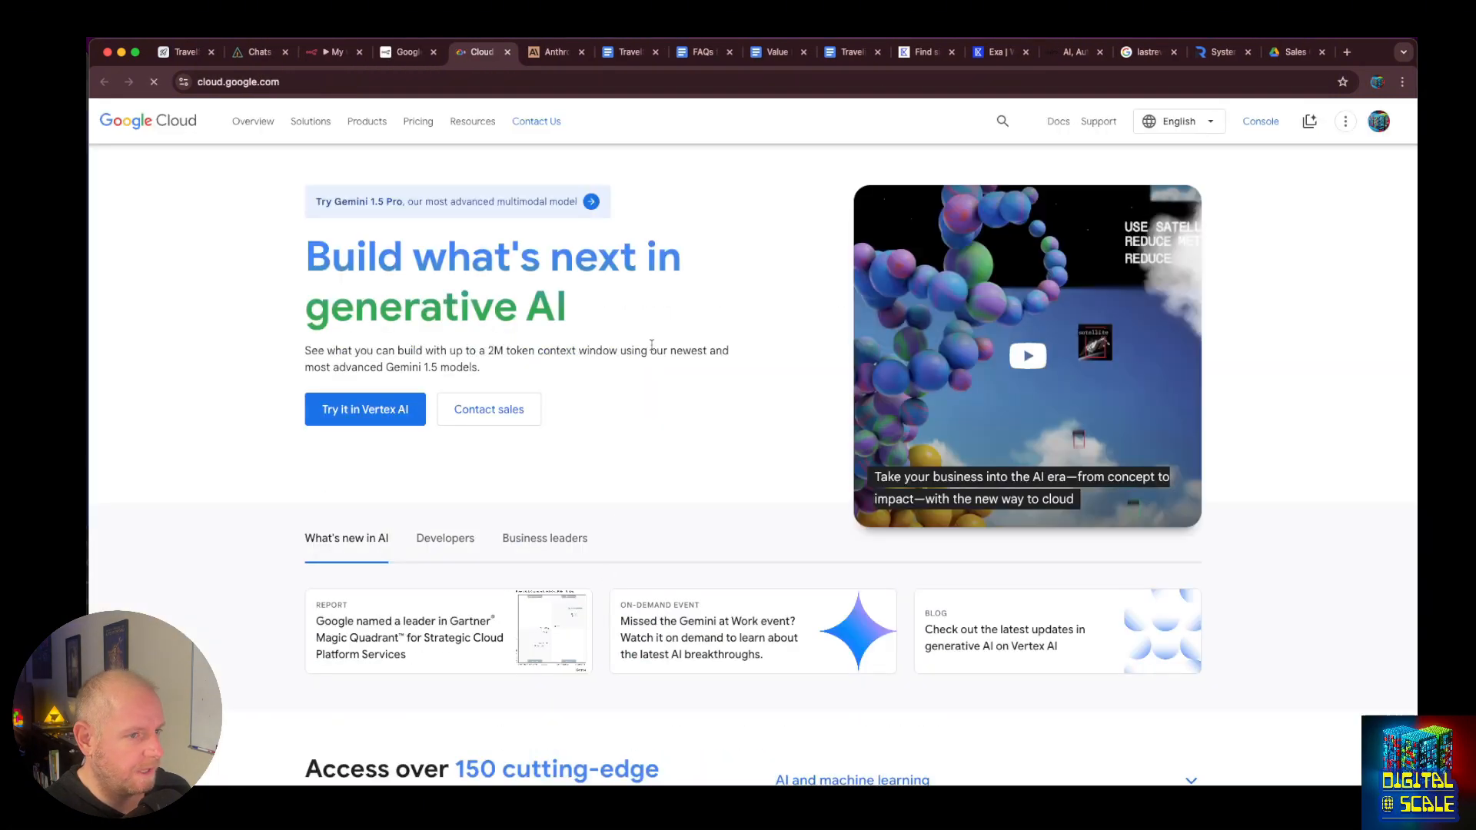
{"action": "left_click", "coordinate": [1332, 121]}
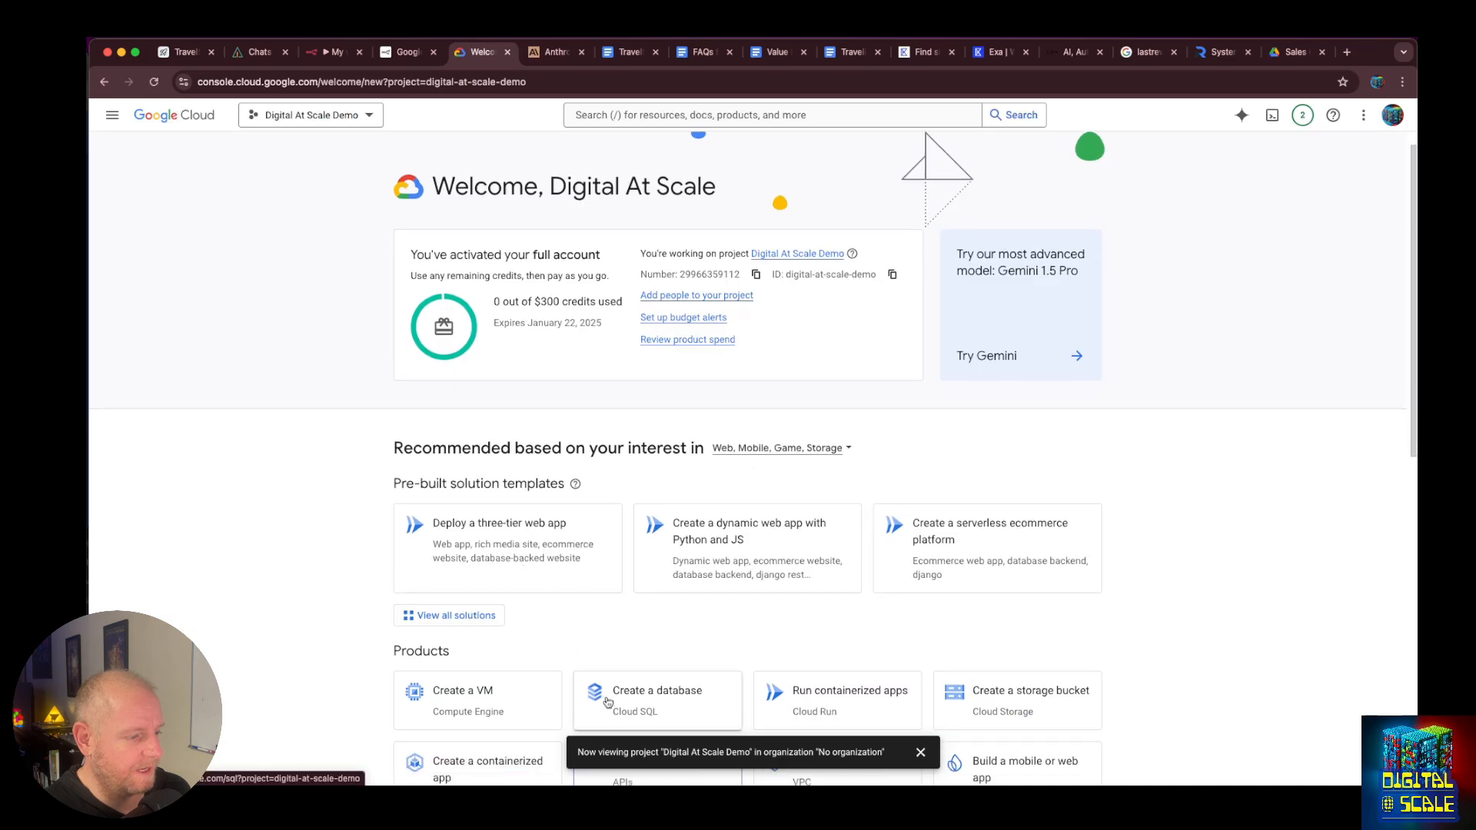
Open the Credentials page of the Digital At Scale Demo project and copy the client ID of the n8n & make OAuth client.
{"action": "scroll", "coordinate": [622, 675], "scroll_direction": "down", "scroll_amount": 3}
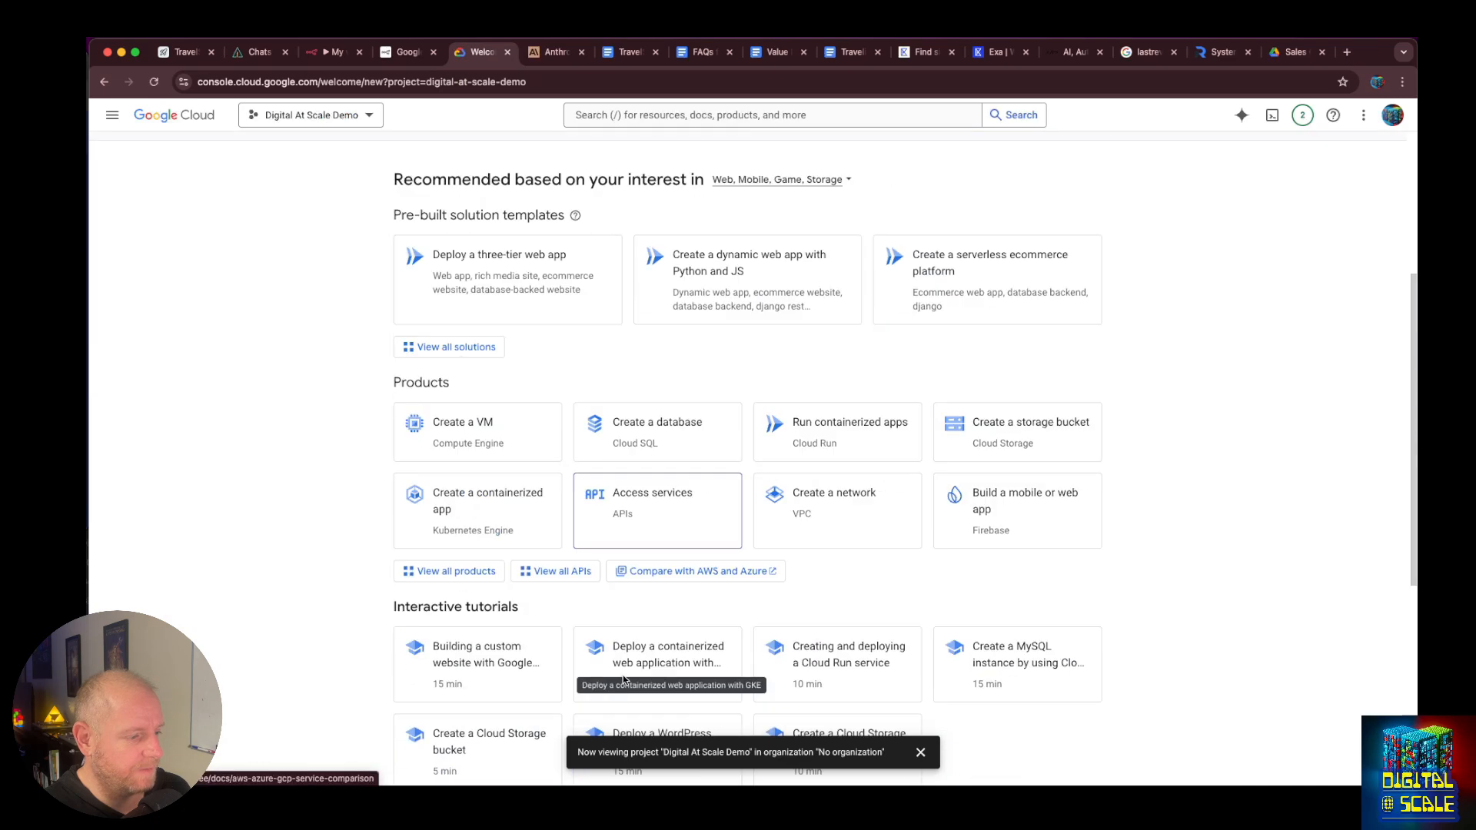
{"action": "left_click", "coordinate": [661, 498]}
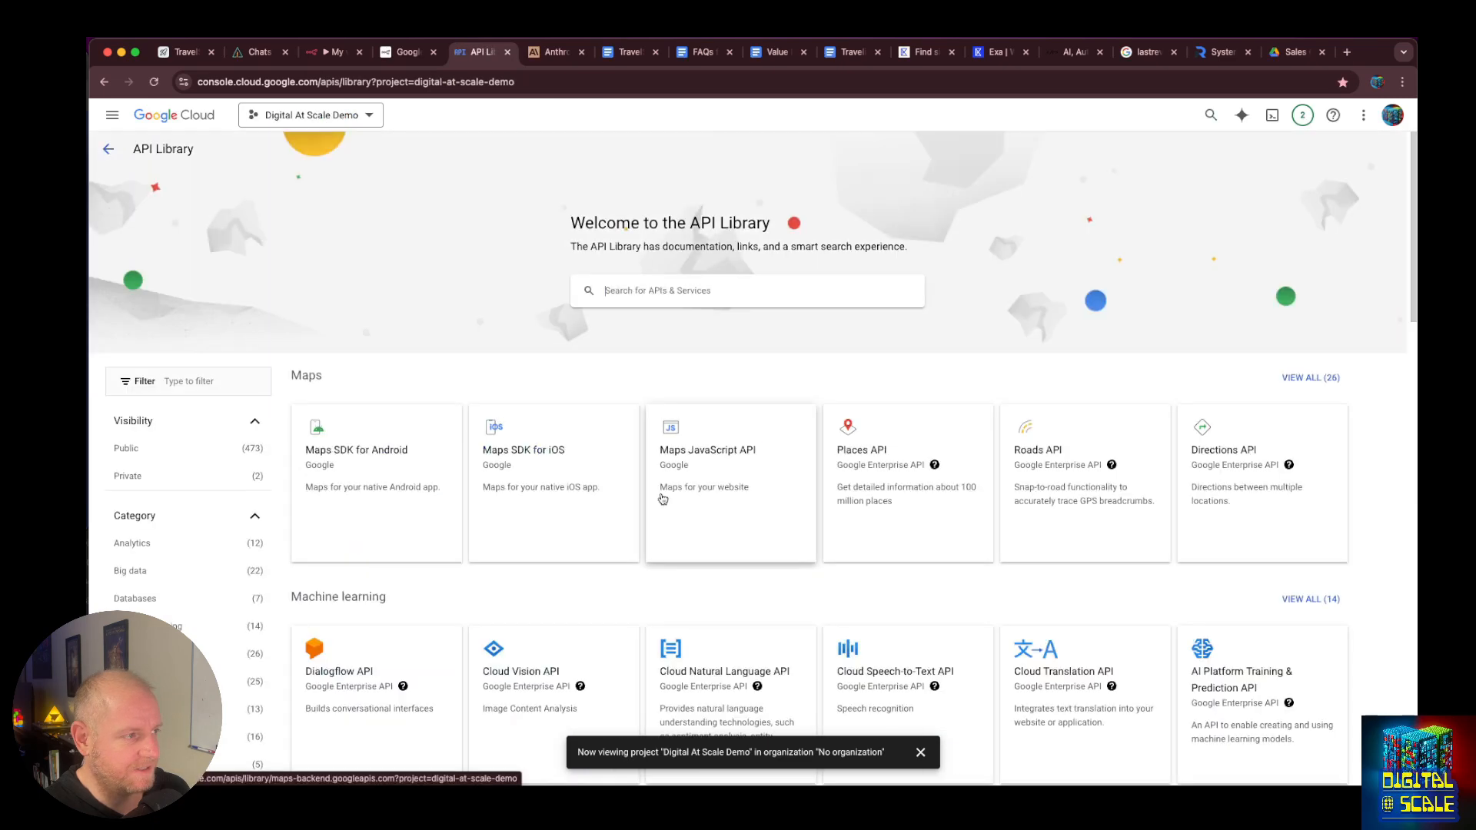
{"action": "left_click", "coordinate": [109, 150]}
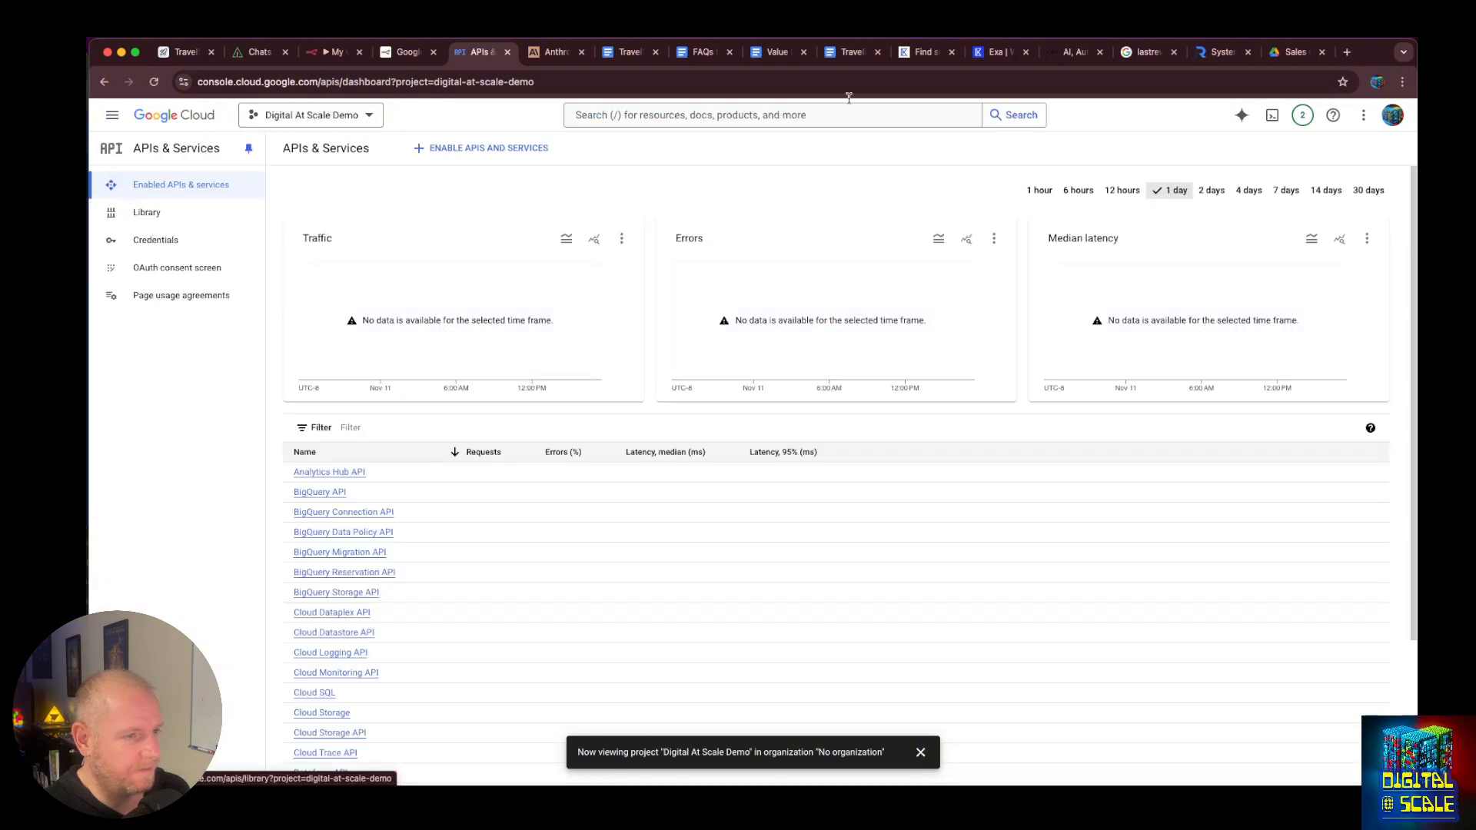
{"action": "left_click_drag", "start_coordinate": [1374, 52], "coordinate": [1475, 52]}
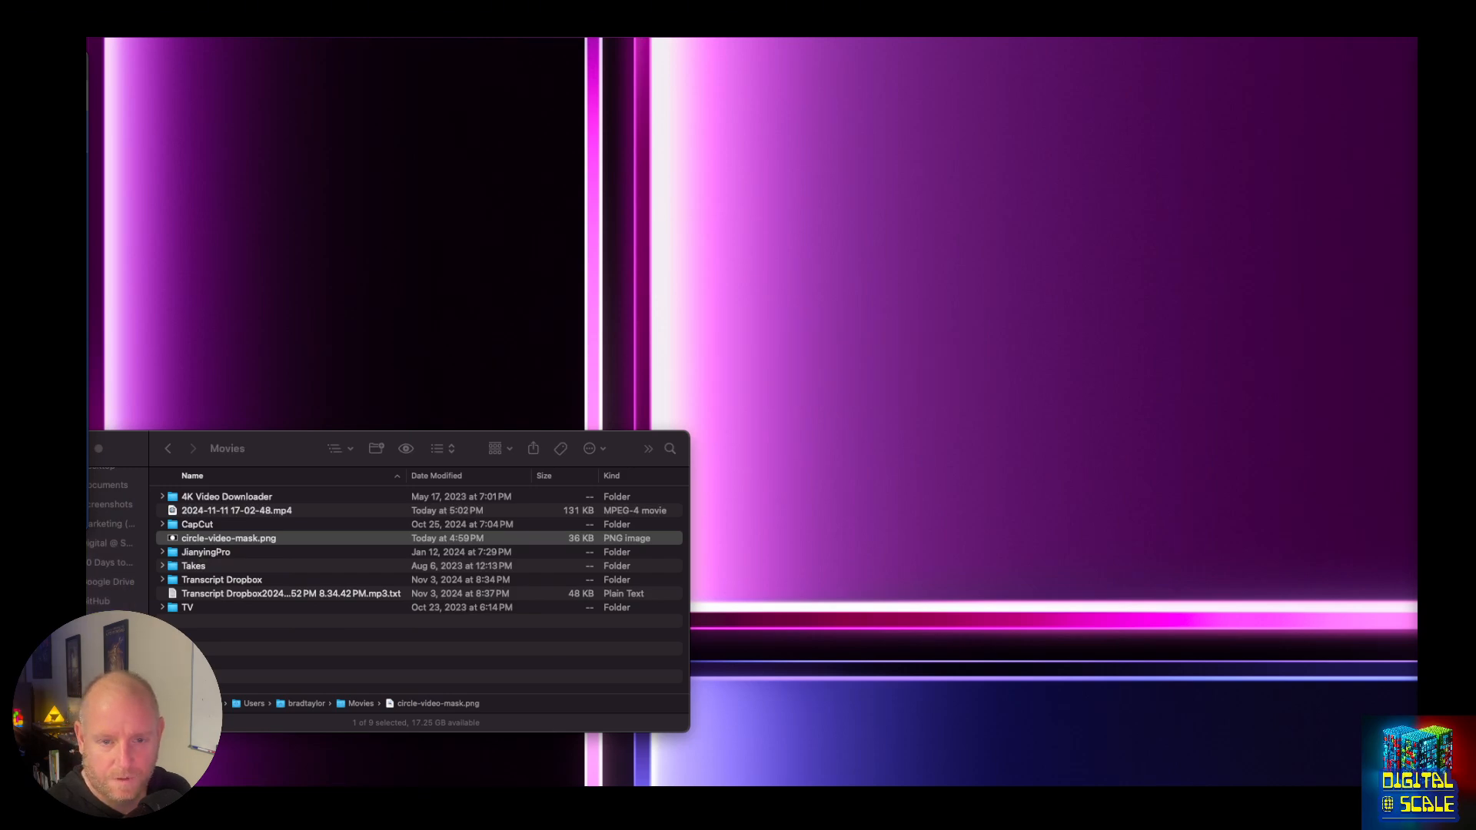
{"action": "left_click_drag", "start_coordinate": [1475, 52], "coordinate": [1386, 60]}
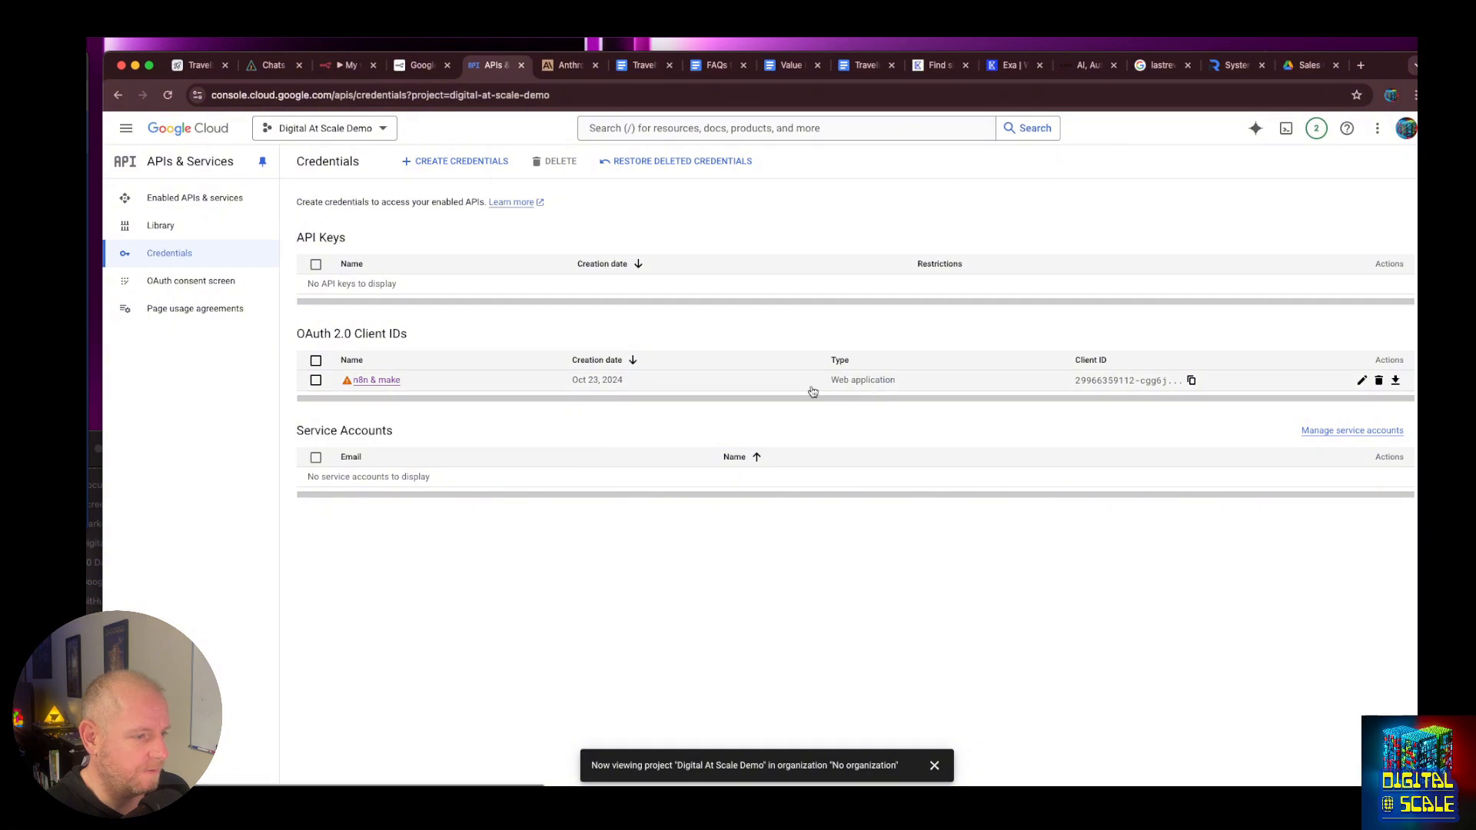
{"action": "left_click", "coordinate": [1190, 381]}
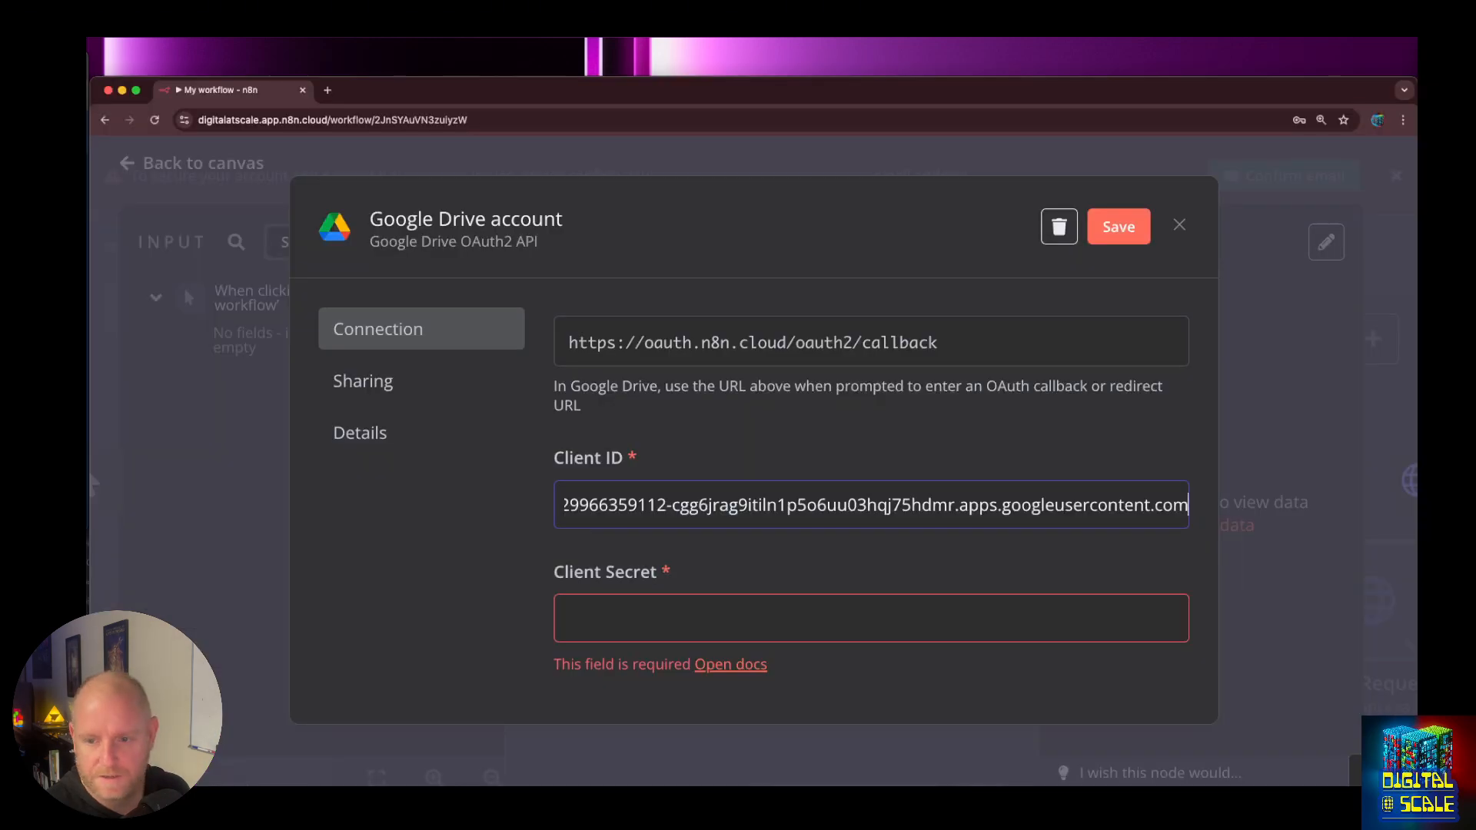
Paste the client secret into the n8n Google Drive account credential and connect it by signing in with Google.
{"action": "left_click", "coordinate": [598, 616]}
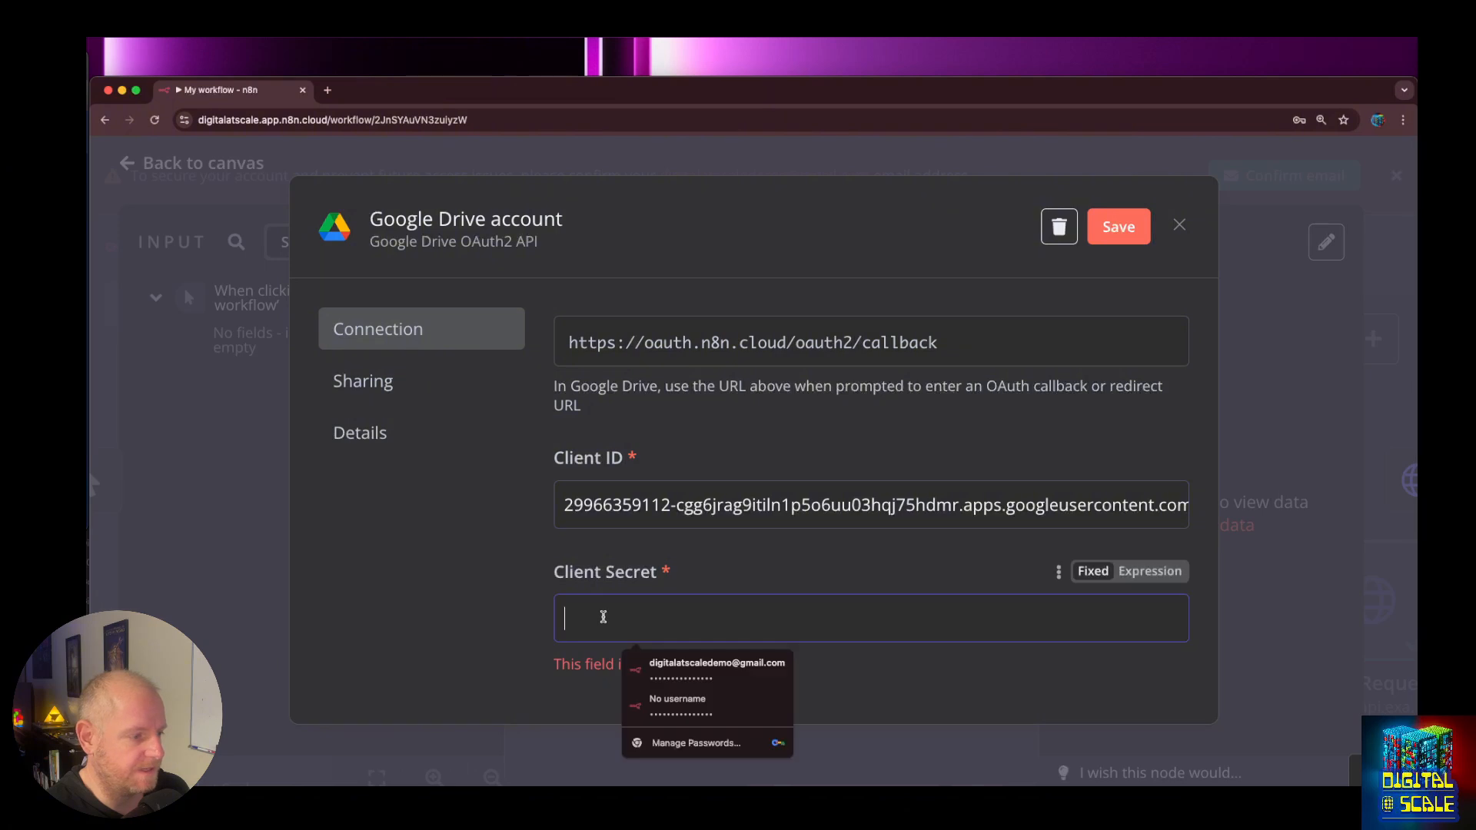
{"action": "key", "text": "super+v"}
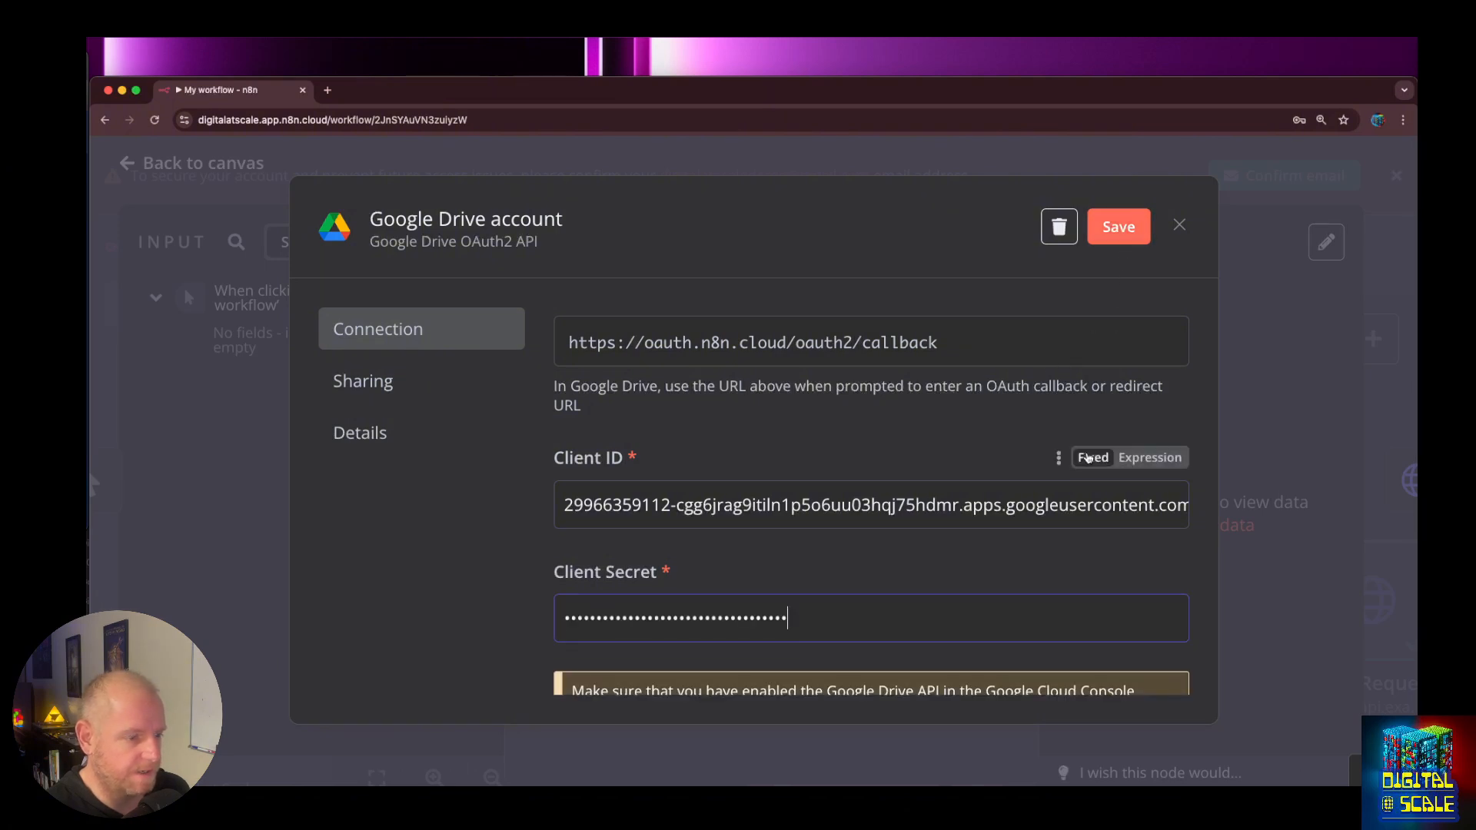
{"action": "scroll", "coordinate": [1044, 482], "scroll_direction": "down", "scroll_amount": 4}
{"action": "left_click", "coordinate": [665, 512]}
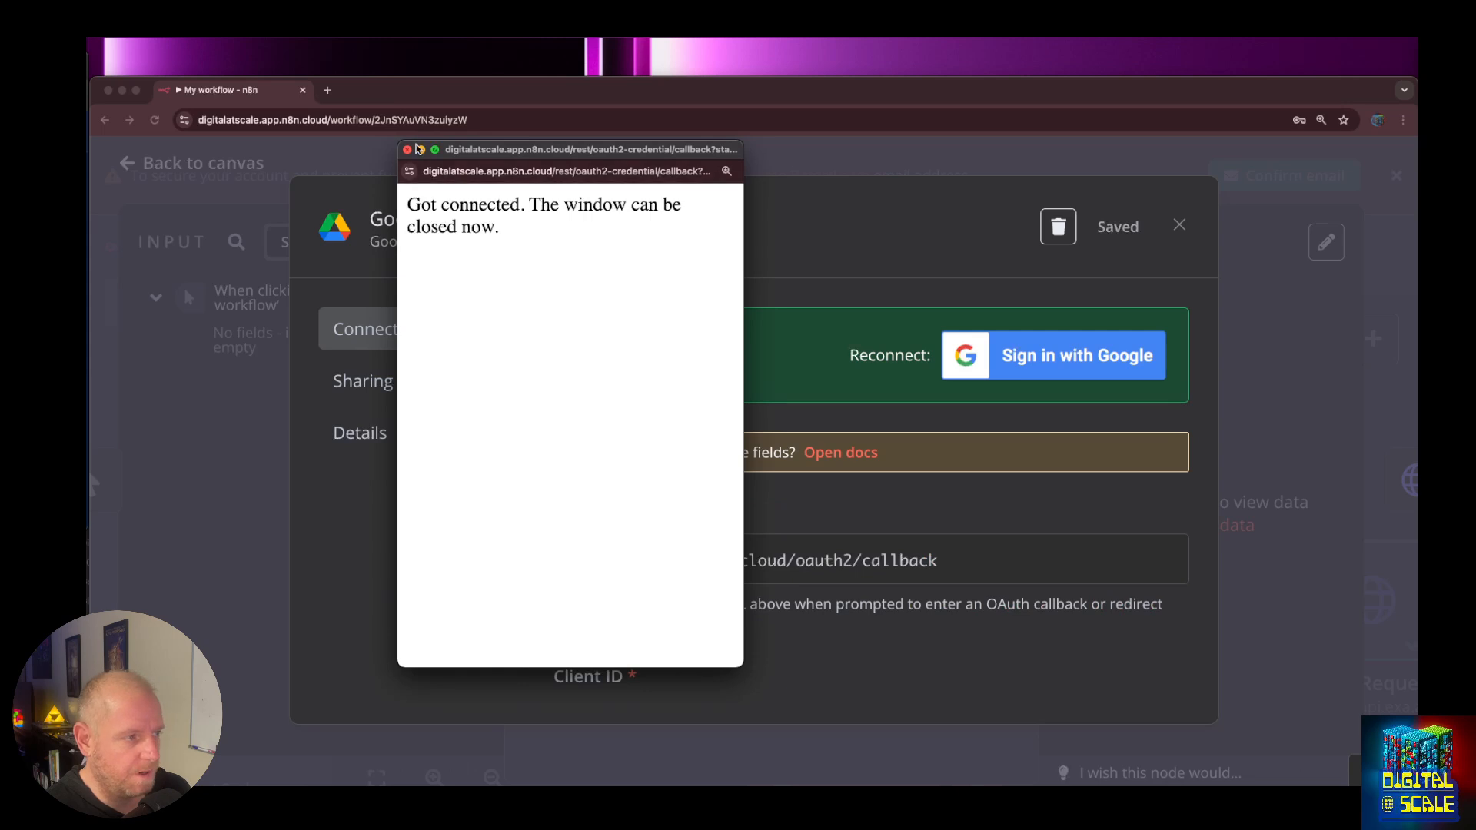
{"action": "left_click", "coordinate": [408, 149]}
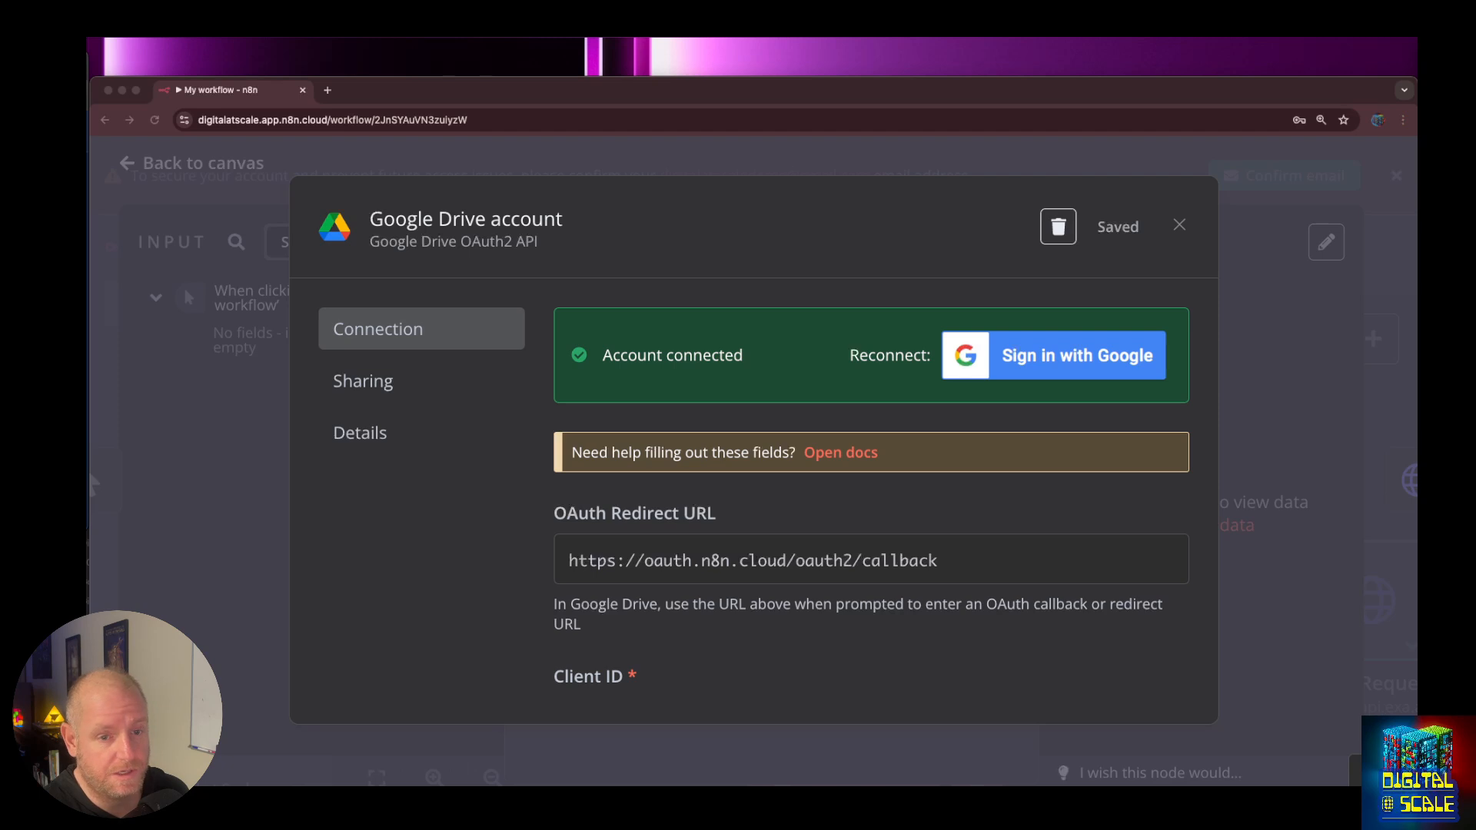
Close the Google Drive account credential and decline the browser's offer to update the saved password.
{"action": "left_click", "coordinate": [1176, 231]}
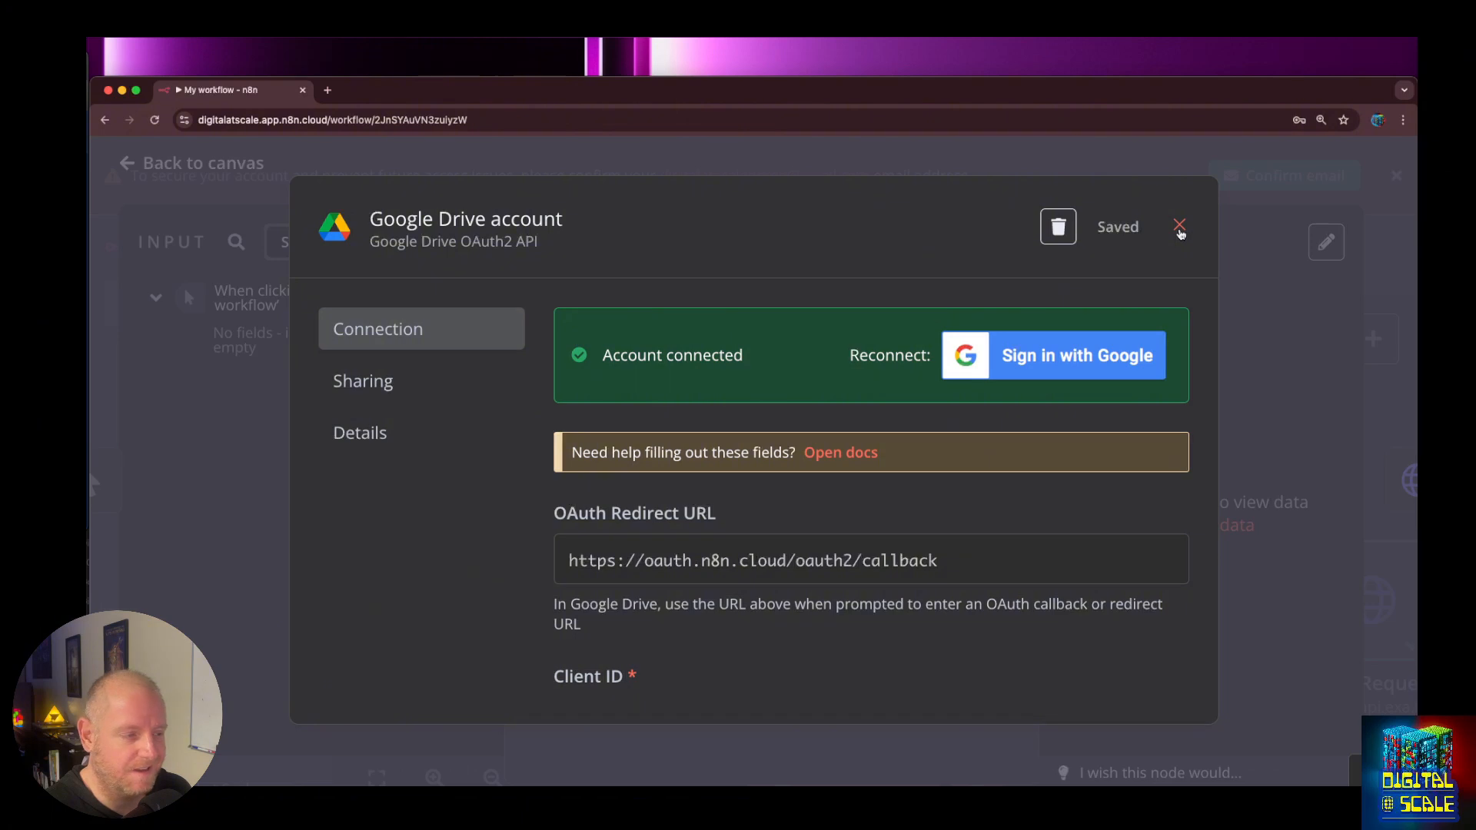
{"action": "left_click", "coordinate": [1179, 227]}
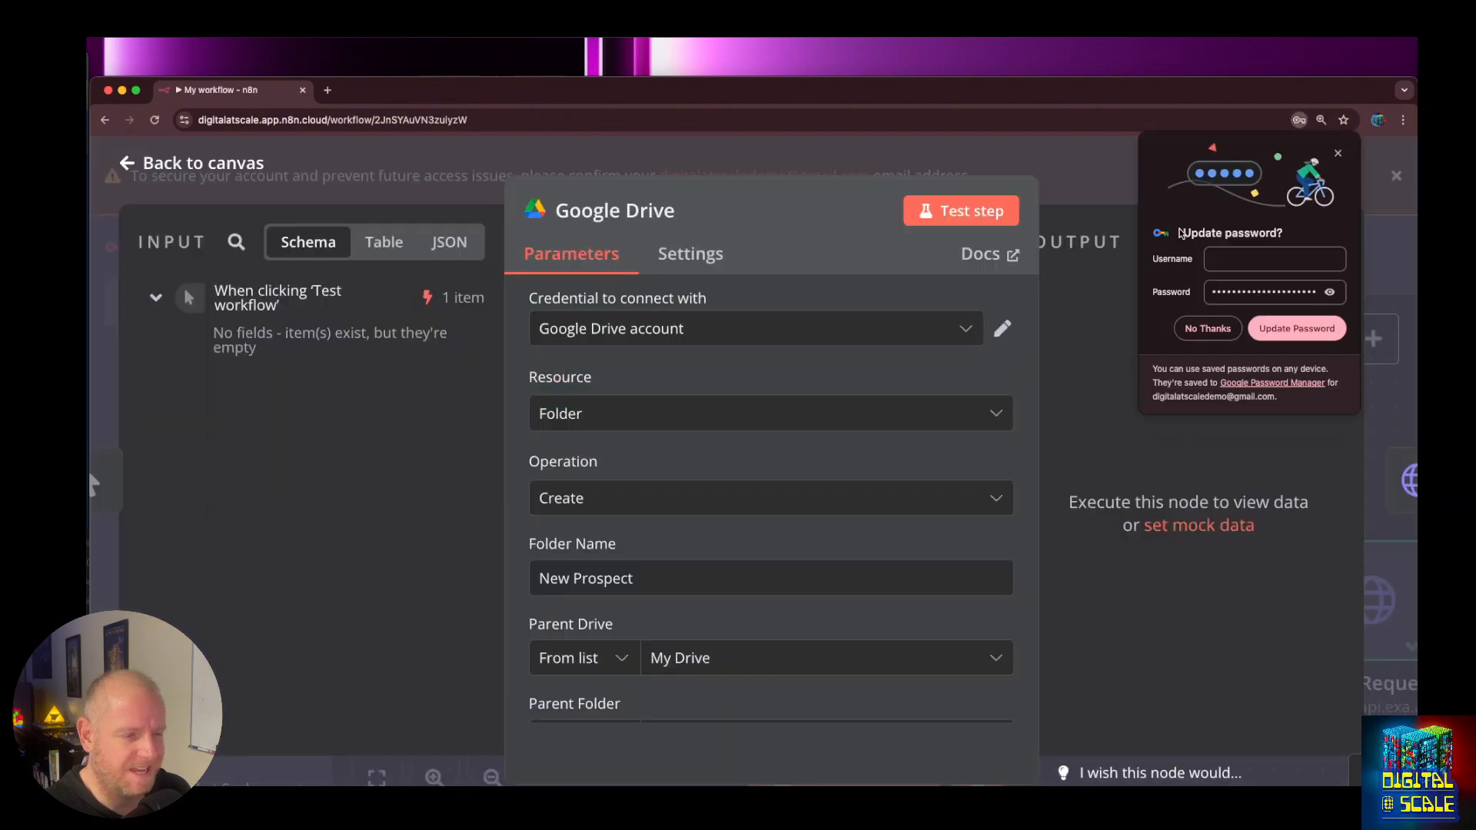
{"action": "left_click", "coordinate": [1206, 331]}
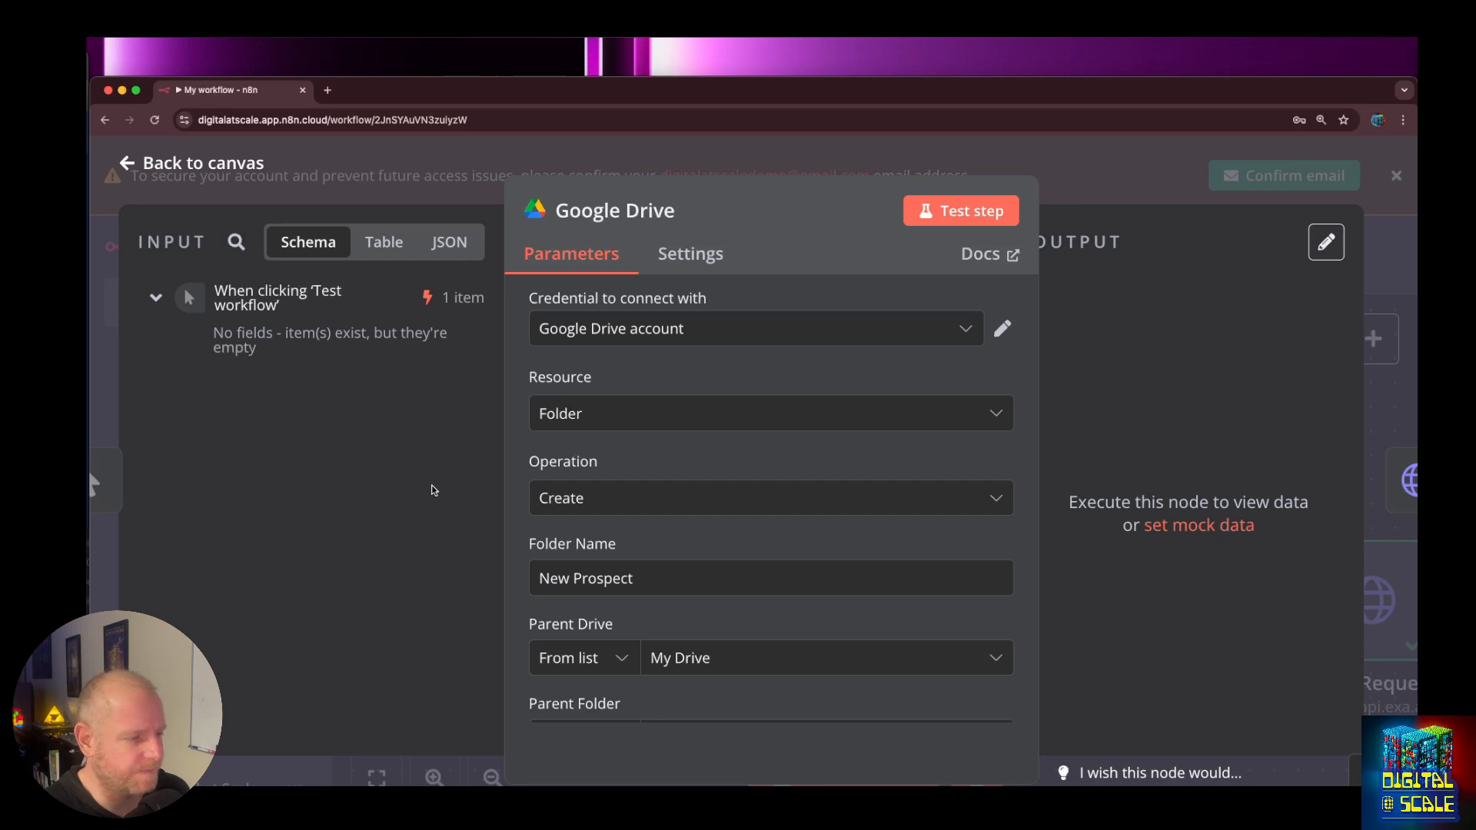
Set the Google Drive node's parent folder to Sales Calls and test the step to create the New Prospect folder.
{"action": "scroll", "coordinate": [807, 561], "scroll_direction": "down", "scroll_amount": 4}
{"action": "left_click", "coordinate": [719, 536]}
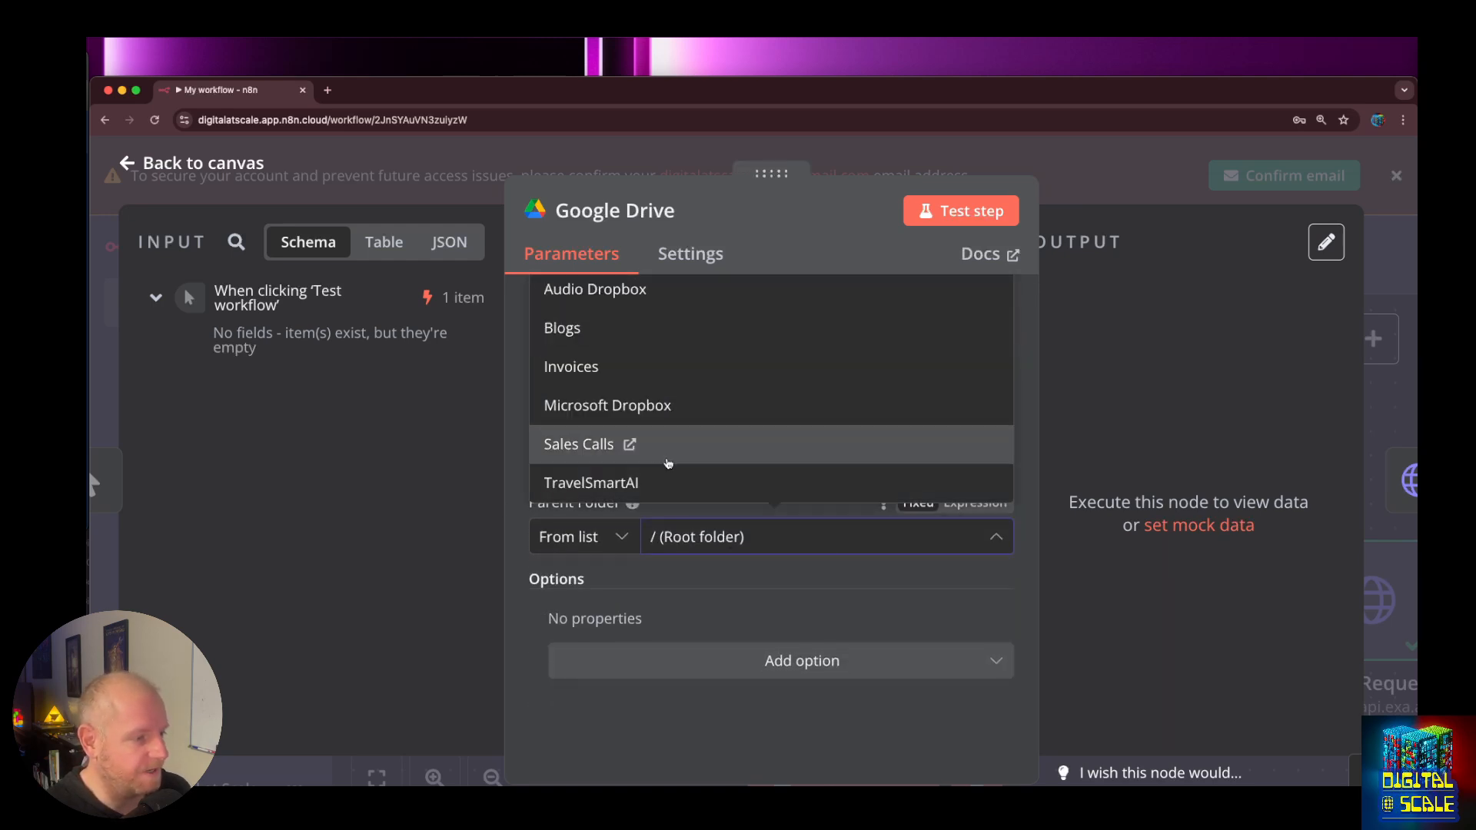
{"action": "left_click", "coordinate": [598, 447]}
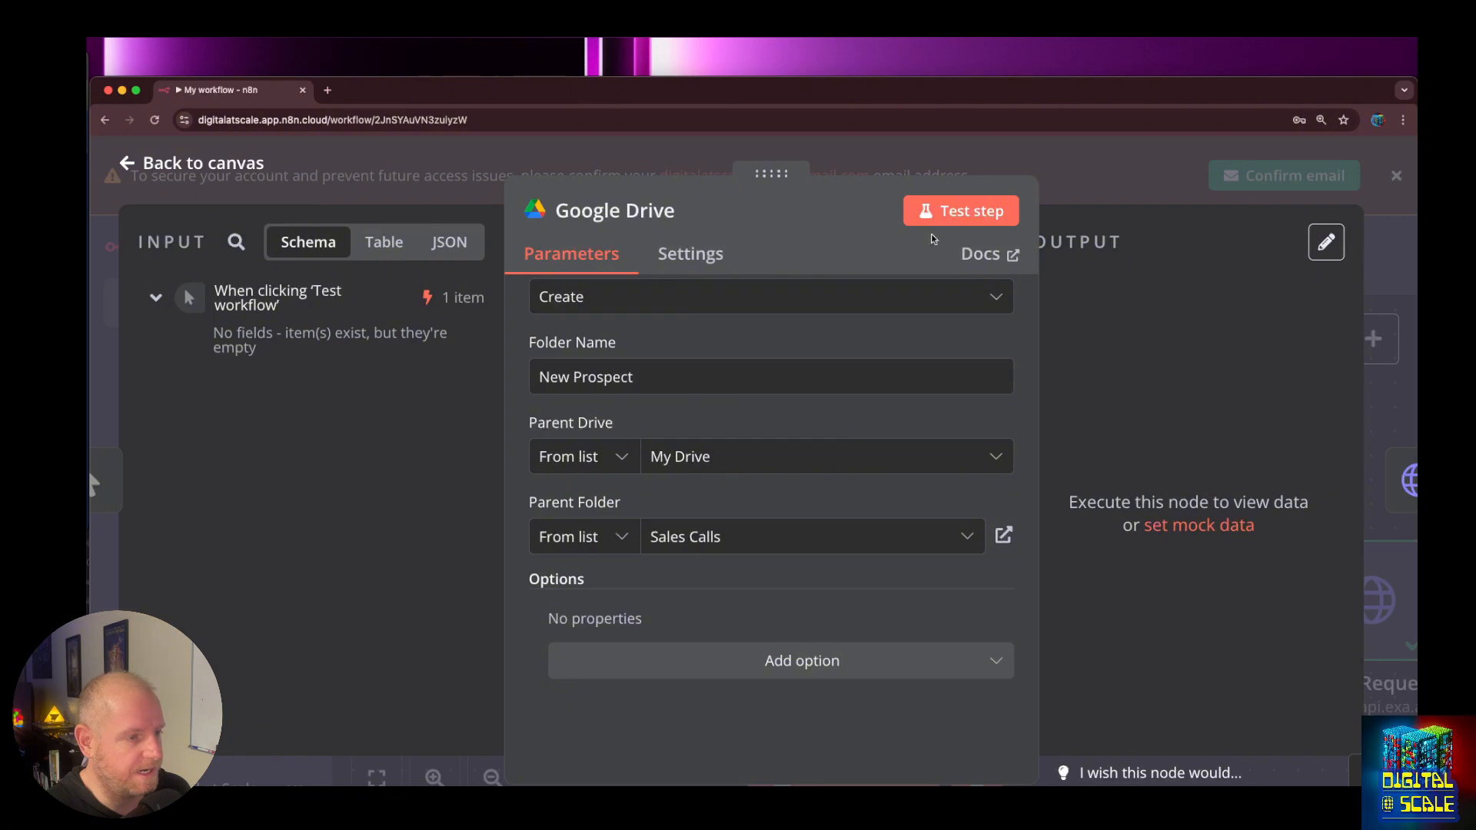
{"action": "scroll", "coordinate": [903, 297], "scroll_direction": "up", "scroll_amount": 3}
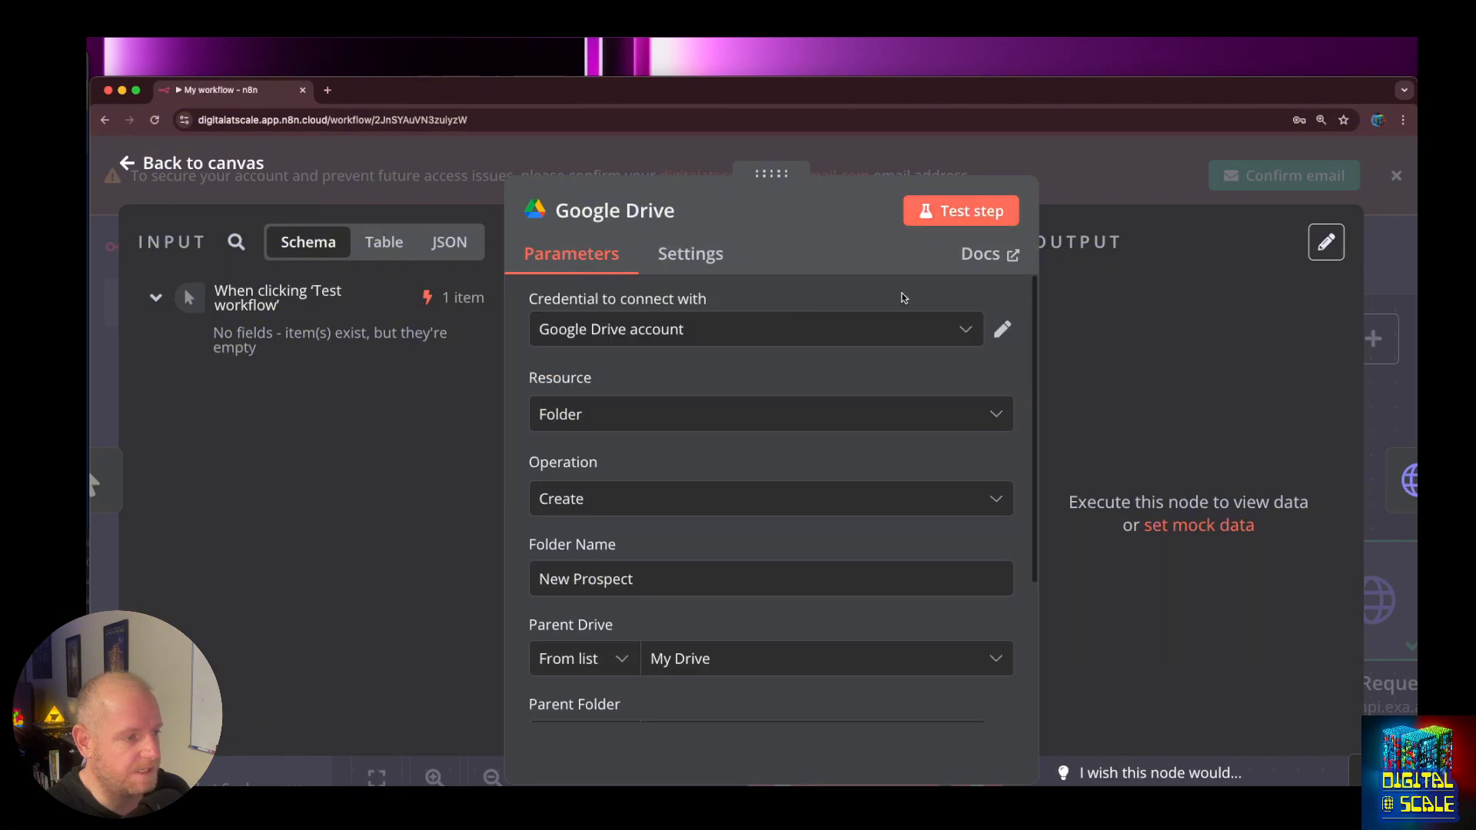
{"action": "left_click", "coordinate": [953, 215]}
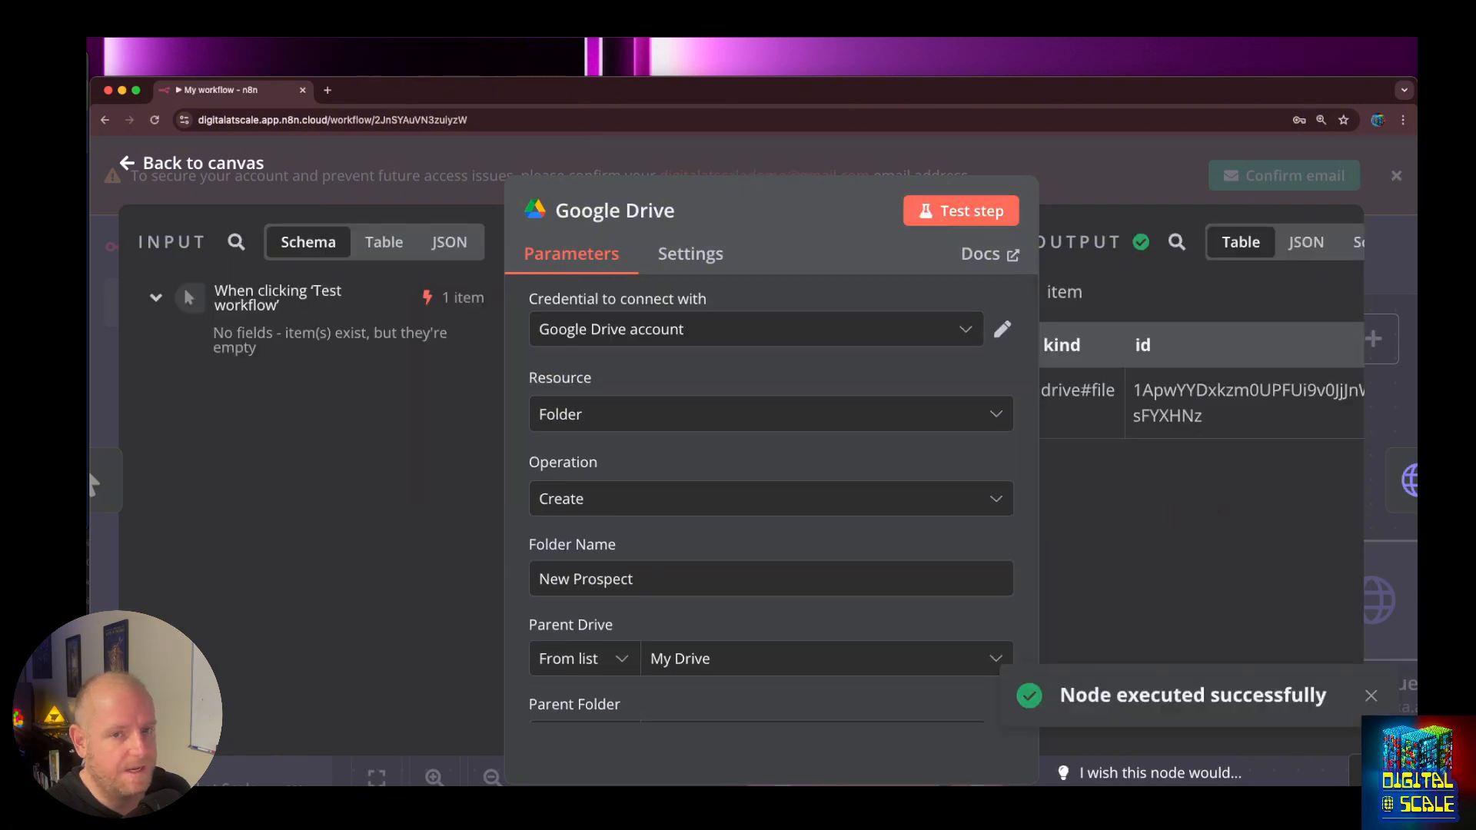
Switch to Google Drive and move the New Prospect test folder inside Sales Calls to the trash.
{"action": "key", "text": "ctrl+Left"}
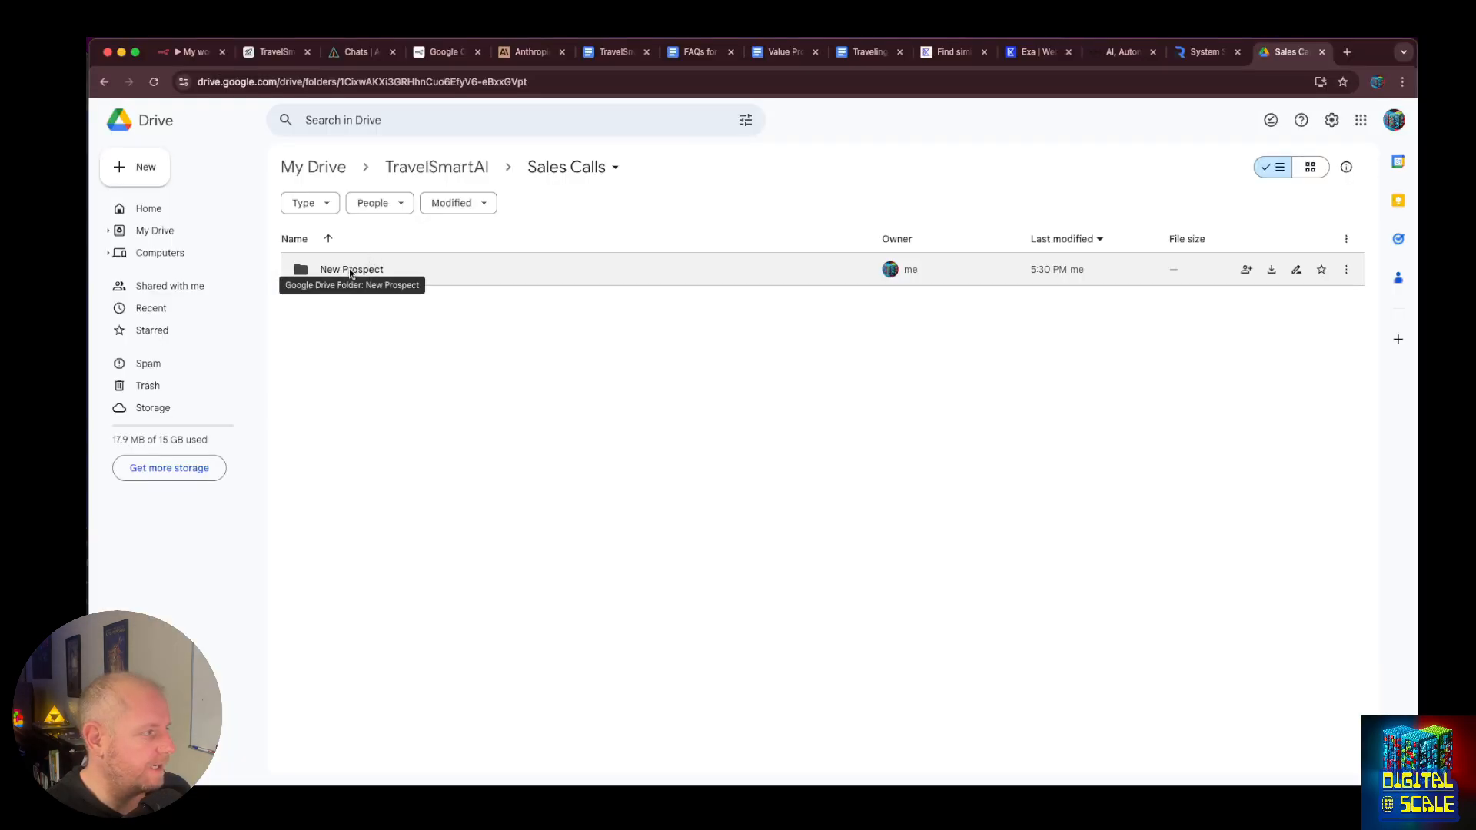
{"action": "right_click", "coordinate": [335, 268]}
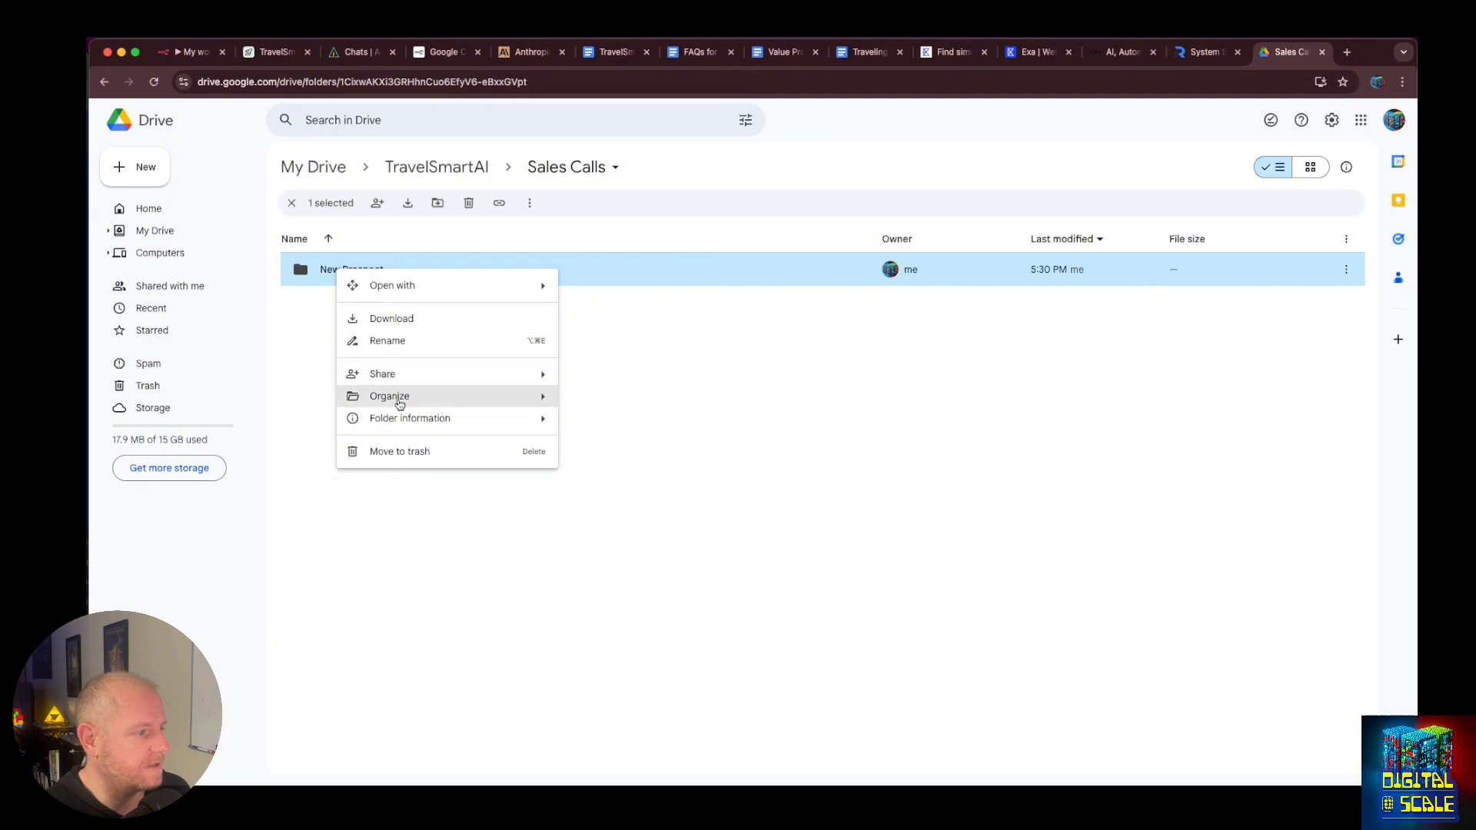
{"action": "left_click", "coordinate": [425, 452]}
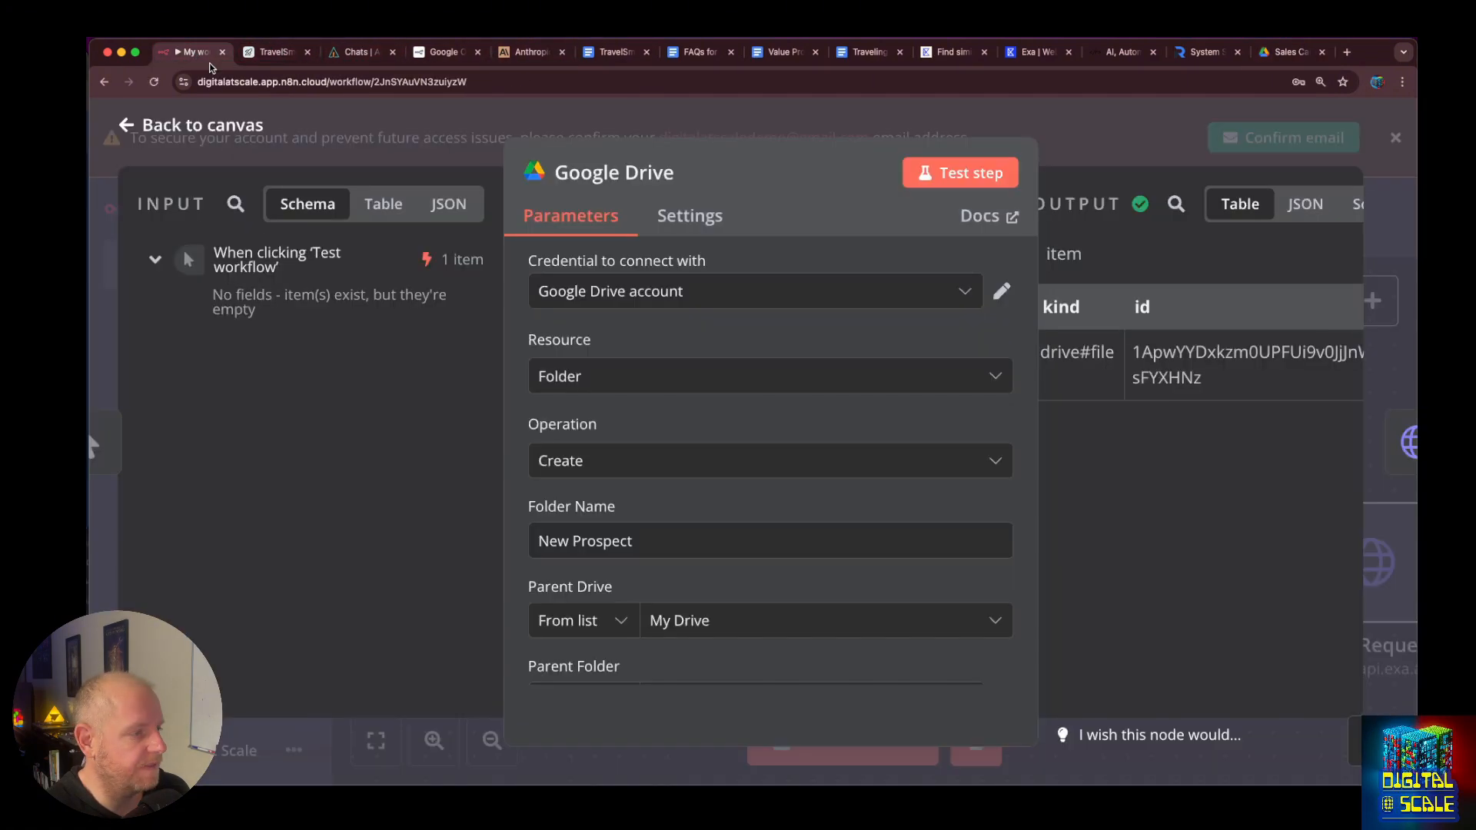
Return to the n8n workflow canvas and duplicate the HTTP Request node, placing the copy above the Google Drive node.
{"action": "left_click", "coordinate": [192, 52]}
{"action": "left_click", "coordinate": [136, 129]}
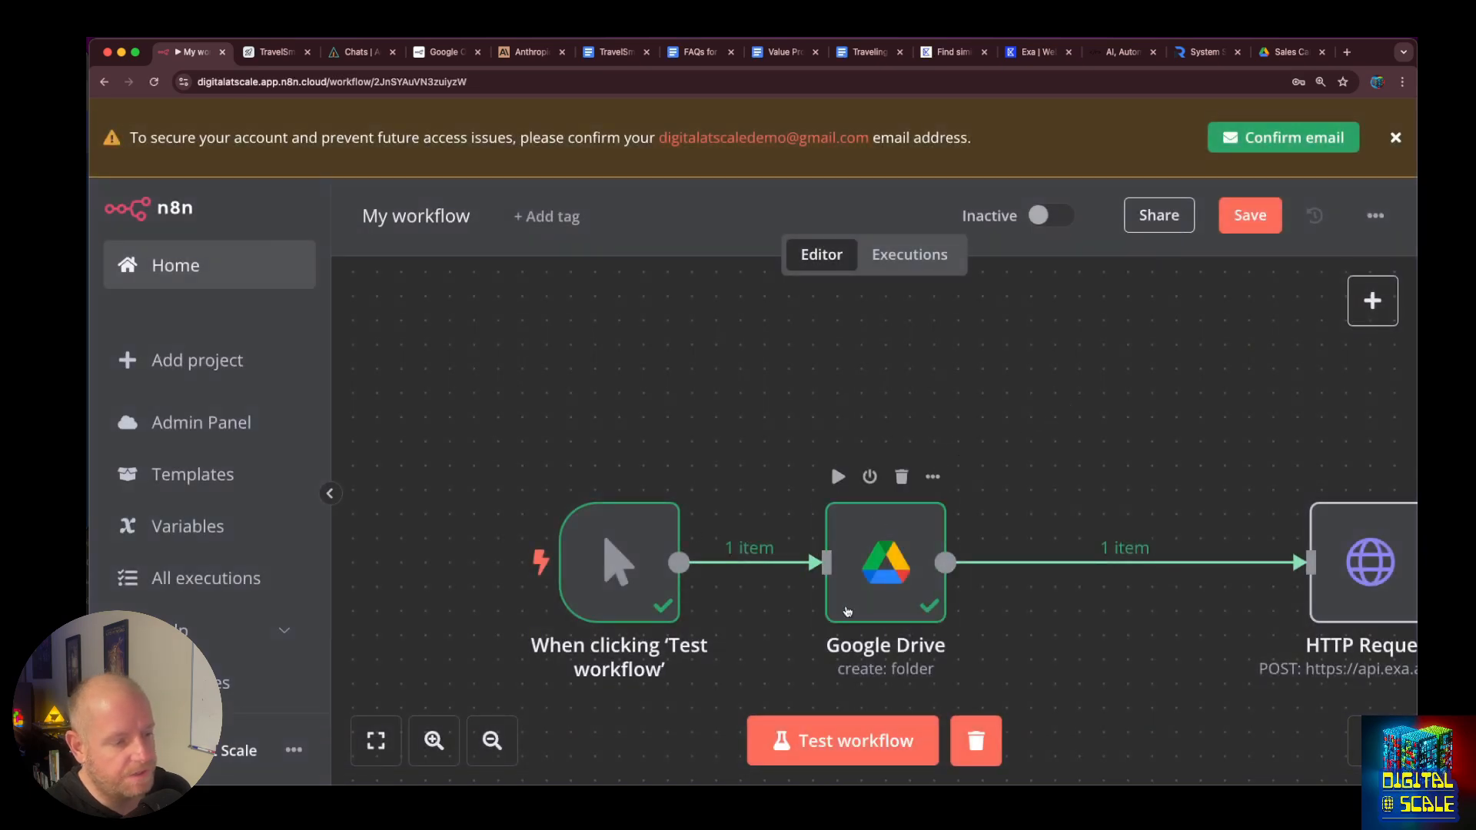
{"action": "right_click", "coordinate": [1100, 393]}
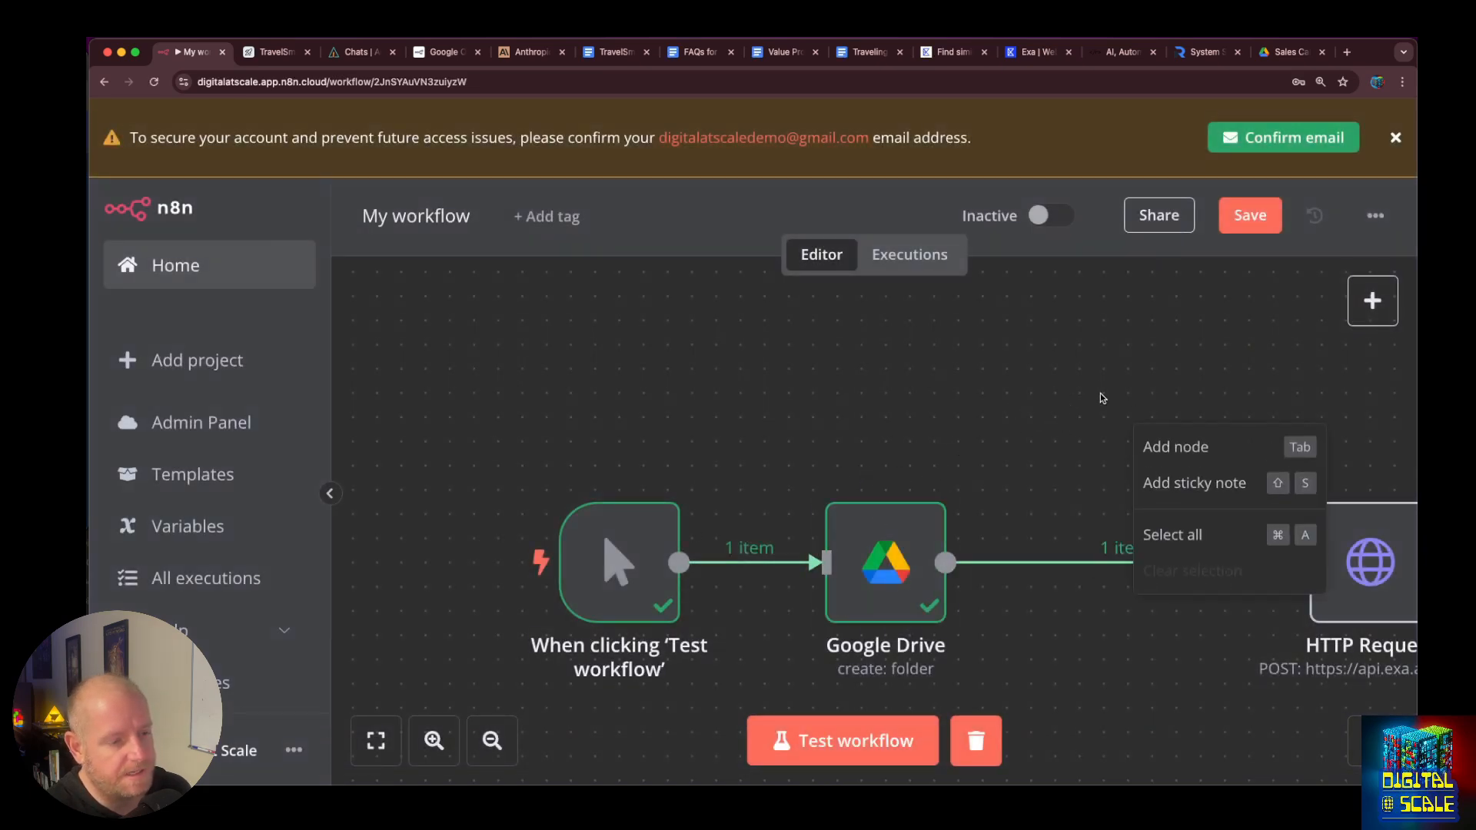
{"action": "left_click", "coordinate": [1145, 395]}
{"action": "left_click_drag", "start_coordinate": [1194, 409], "coordinate": [945, 396]}
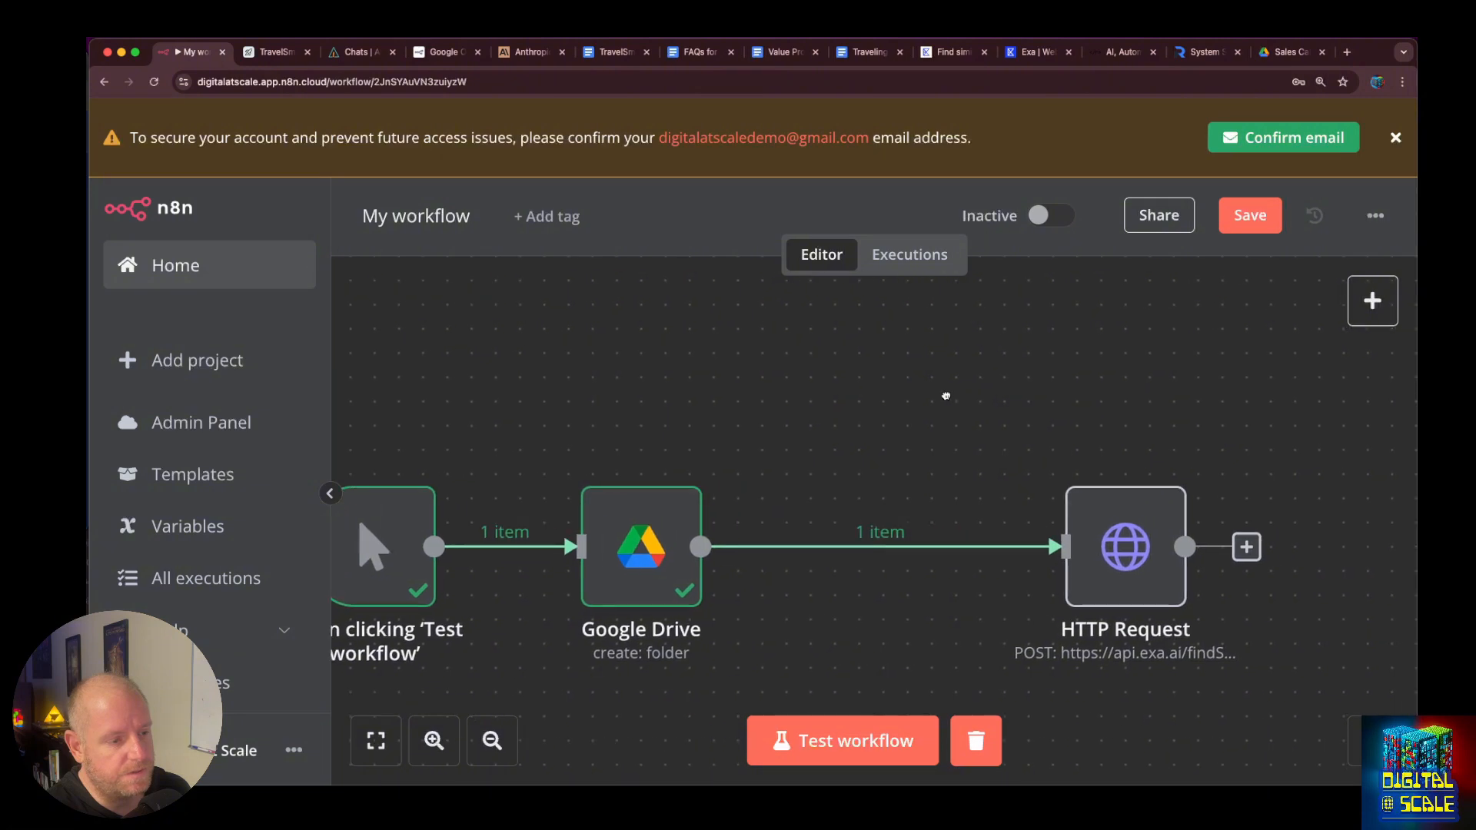
{"action": "key", "text": "ctrl+c"}
{"action": "key", "text": "ctrl+v"}
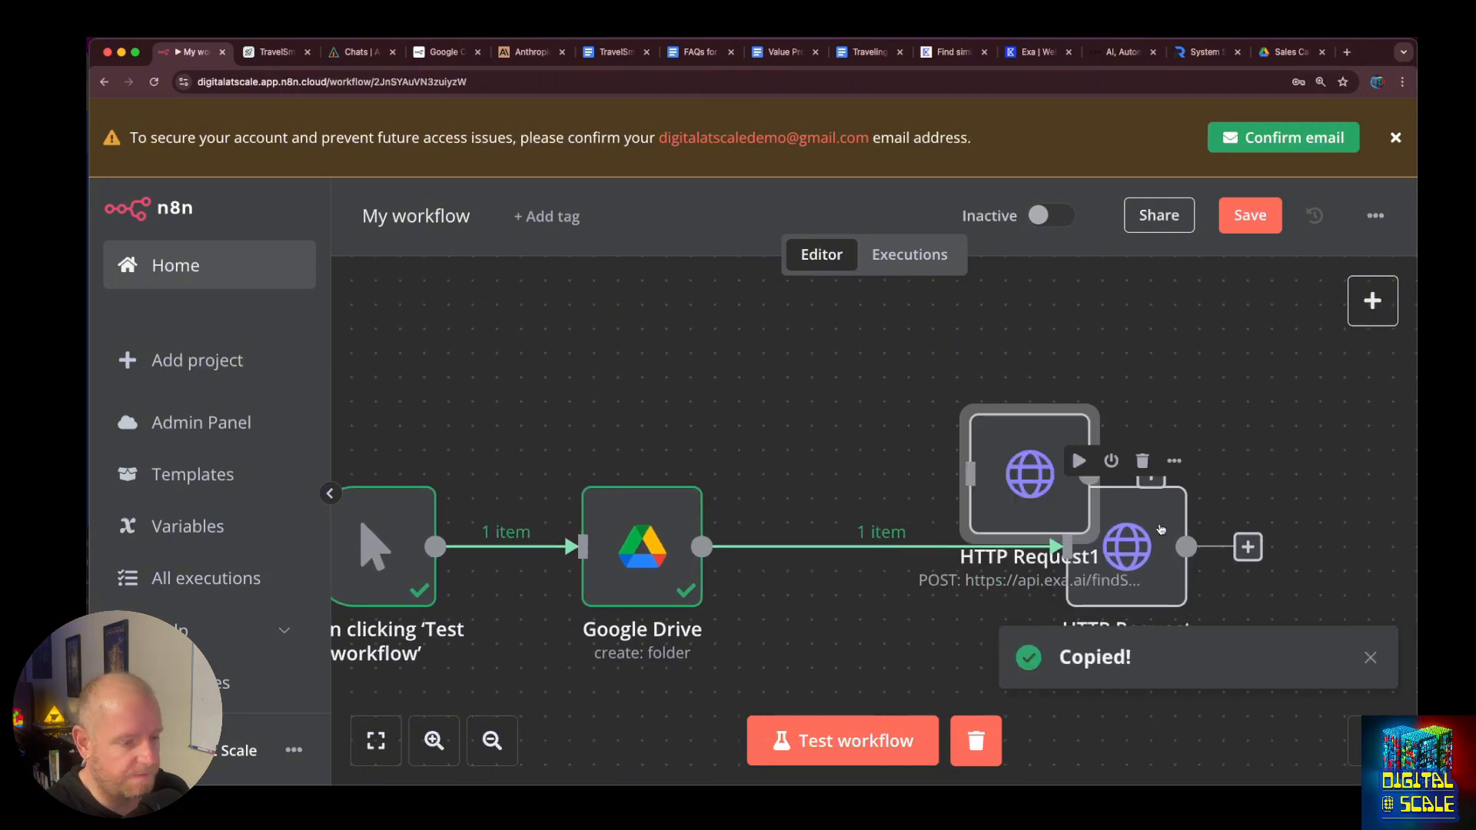
{"action": "left_click_drag", "start_coordinate": [1013, 463], "coordinate": [641, 297]}
Add a Webhook trigger node connected to the input of the duplicated HTTP Request1 node.
{"action": "scroll", "coordinate": [913, 531], "scroll_direction": "up", "scroll_amount": 3}
{"action": "left_click_drag", "start_coordinate": [756, 566], "coordinate": [751, 501]}
{"action": "key", "text": "Tab"}
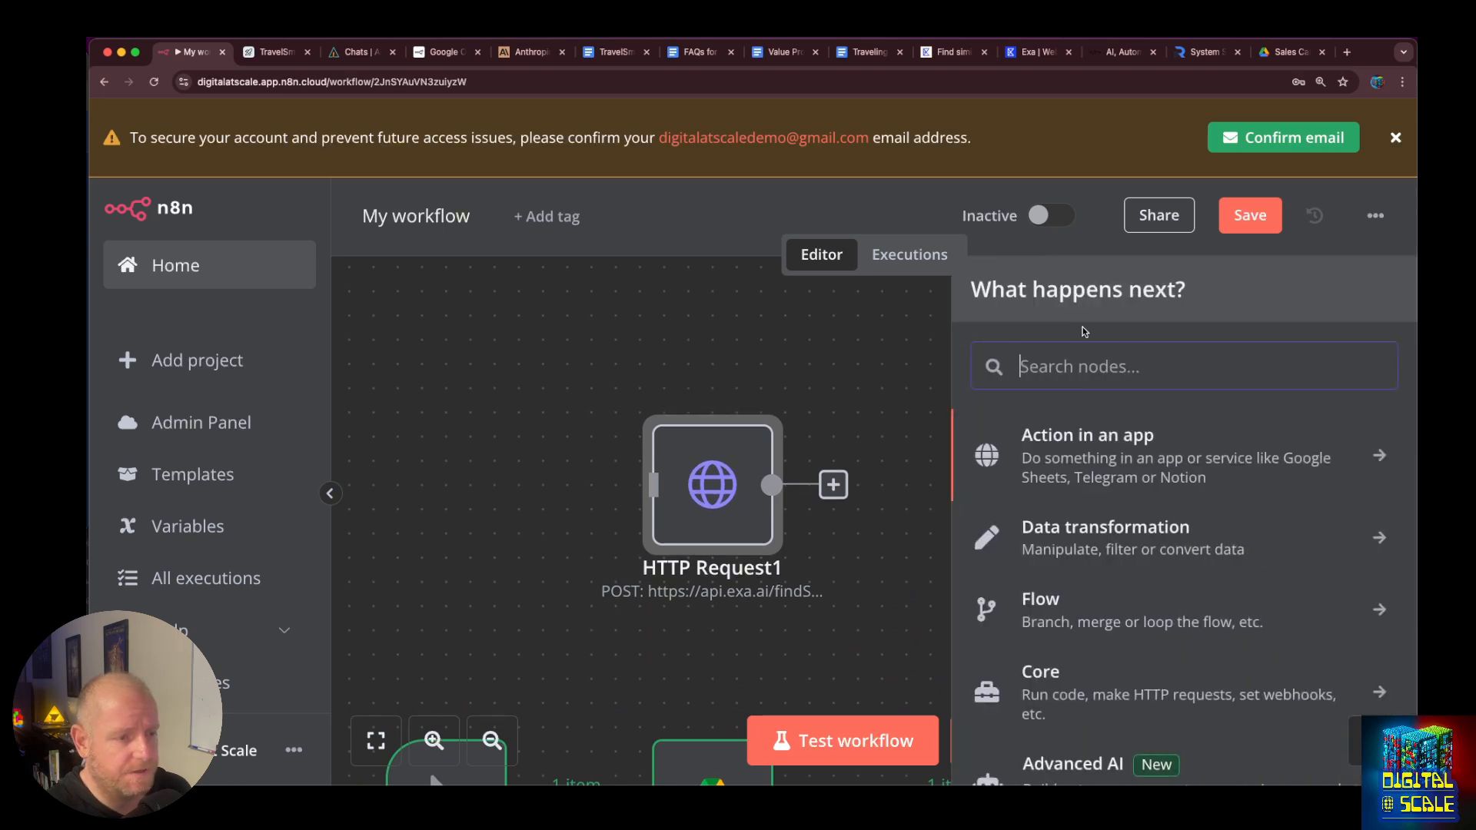
{"action": "type", "text": "wee"}
{"action": "key", "text": "BackSpace"}
{"action": "type", "text": "b"}
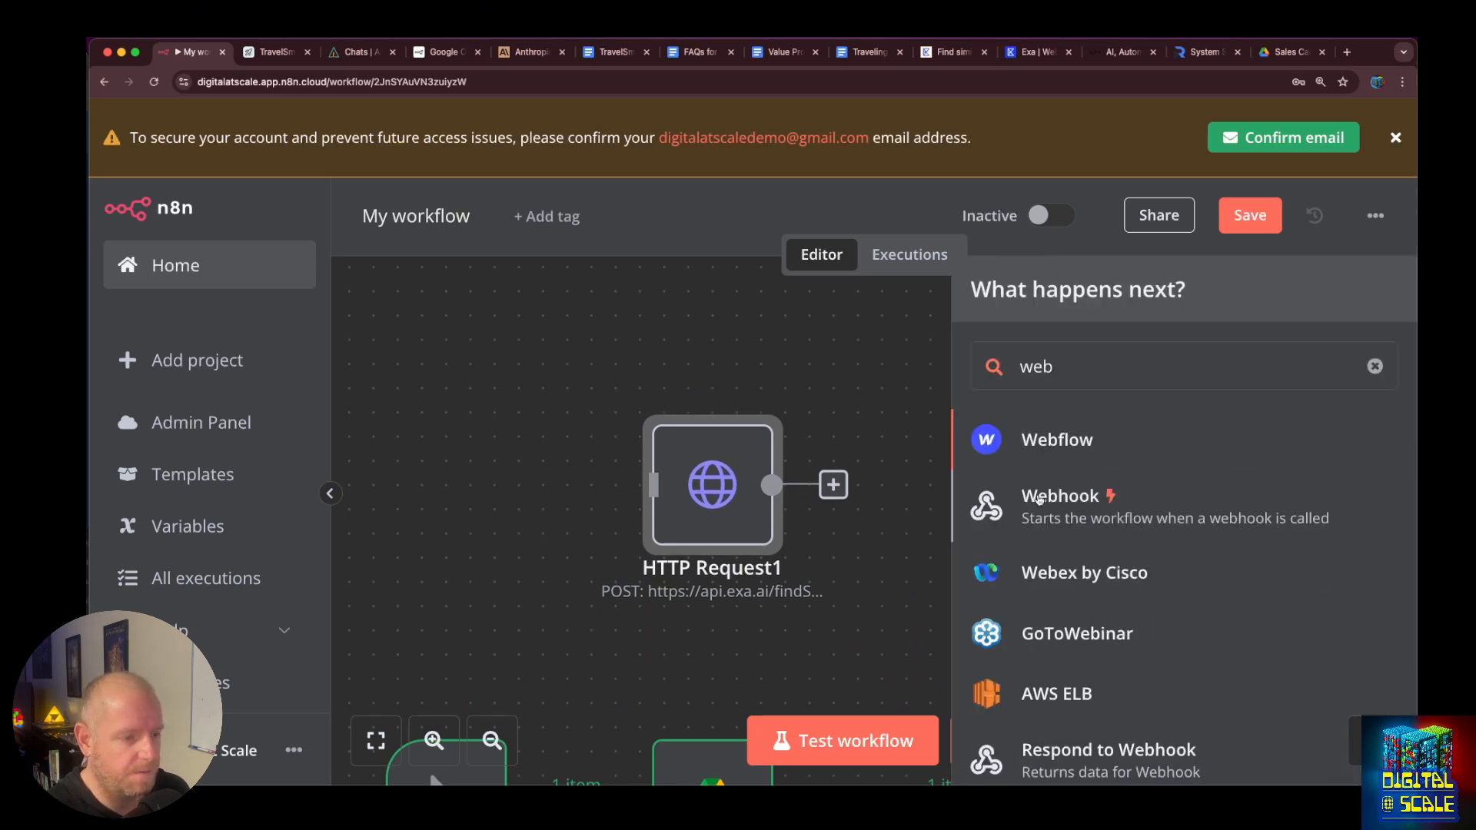
{"action": "key", "text": "Down"}
{"action": "key", "text": "Return"}
Set the Webhook node's authentication to None and look through its remaining parameters.
{"action": "scroll", "coordinate": [696, 499], "scroll_direction": "down", "scroll_amount": 2}
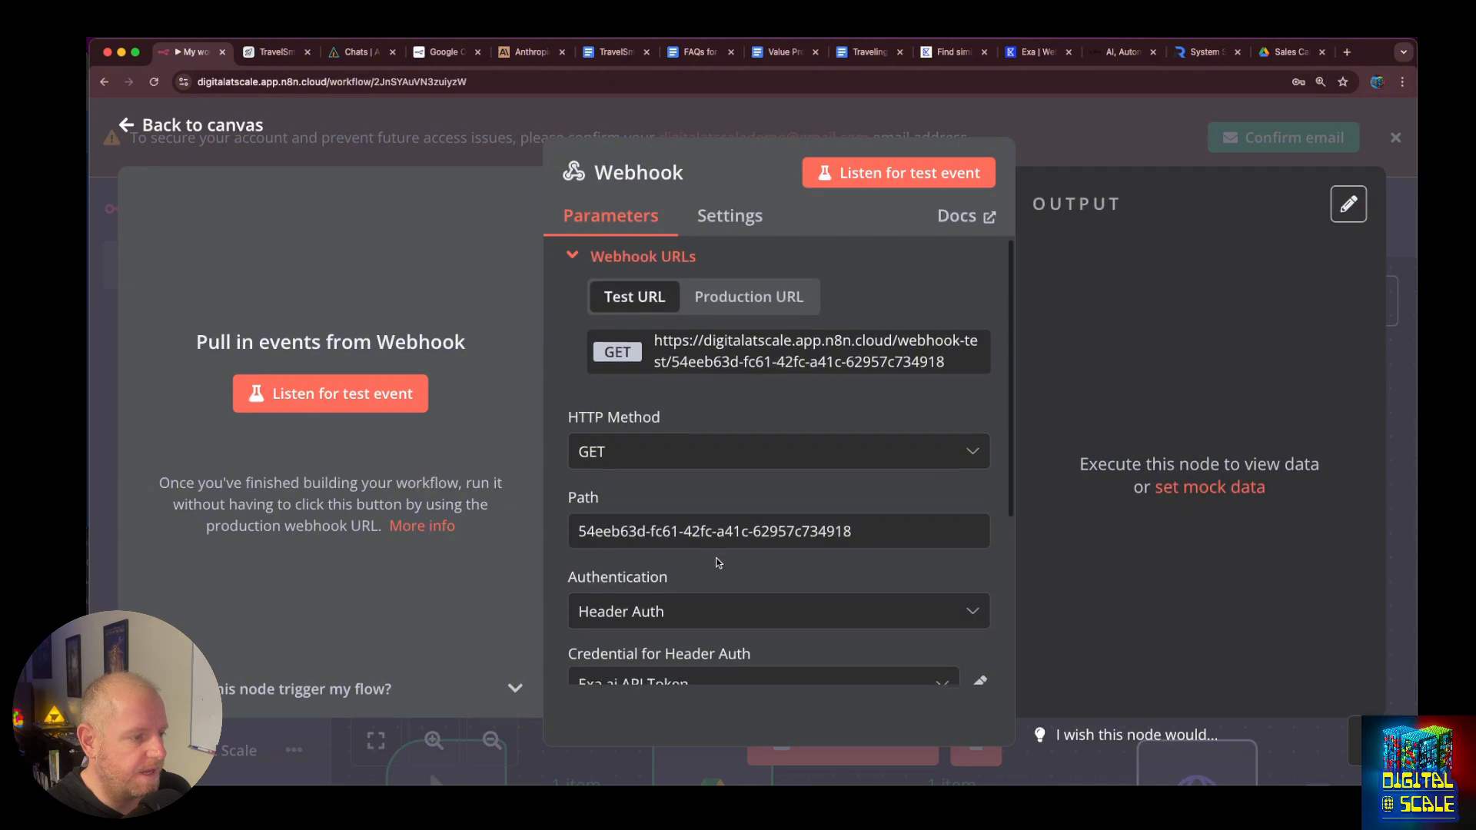
{"action": "left_click", "coordinate": [731, 570]}
{"action": "left_click", "coordinate": [732, 538]}
{"action": "scroll", "coordinate": [732, 598], "scroll_direction": "down", "scroll_amount": 3}
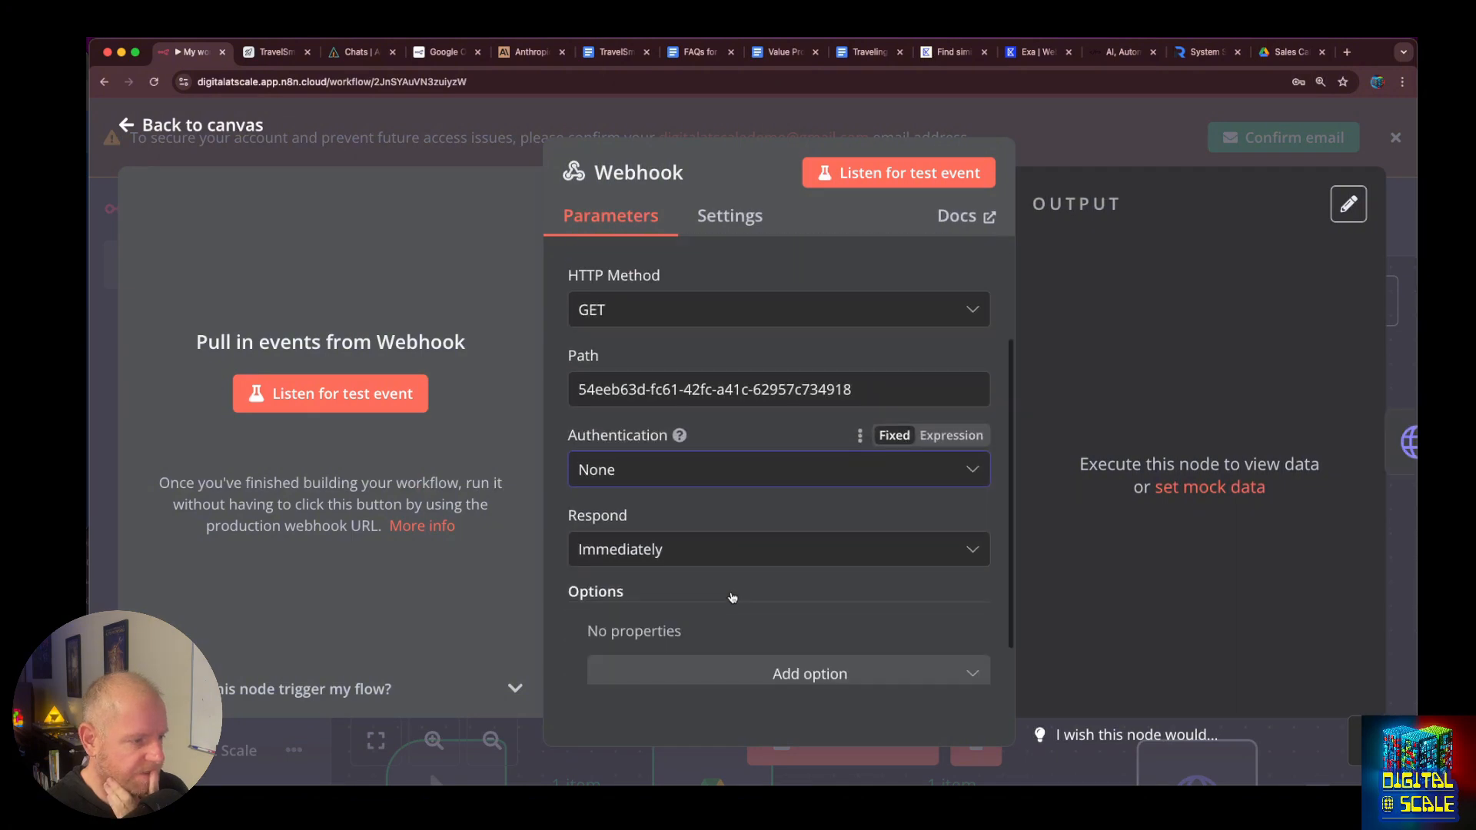
{"action": "scroll", "coordinate": [741, 538], "scroll_direction": "down", "scroll_amount": 1}
{"action": "scroll", "coordinate": [749, 511], "scroll_direction": "up", "scroll_amount": 5}
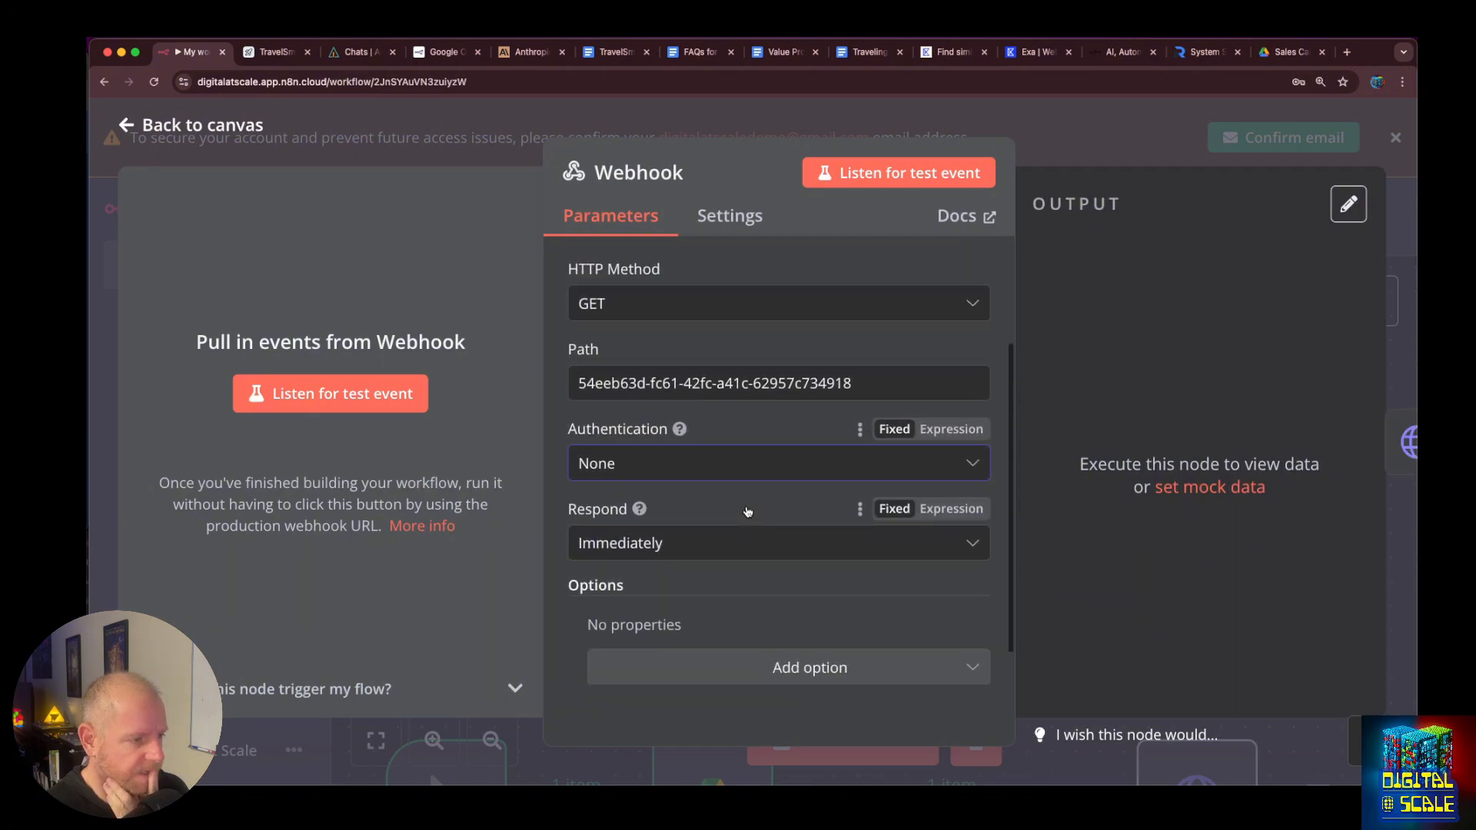
{"action": "scroll", "coordinate": [769, 461], "scroll_direction": "down", "scroll_amount": 5}
{"action": "scroll", "coordinate": [766, 457], "scroll_direction": "up", "scroll_amount": 4}
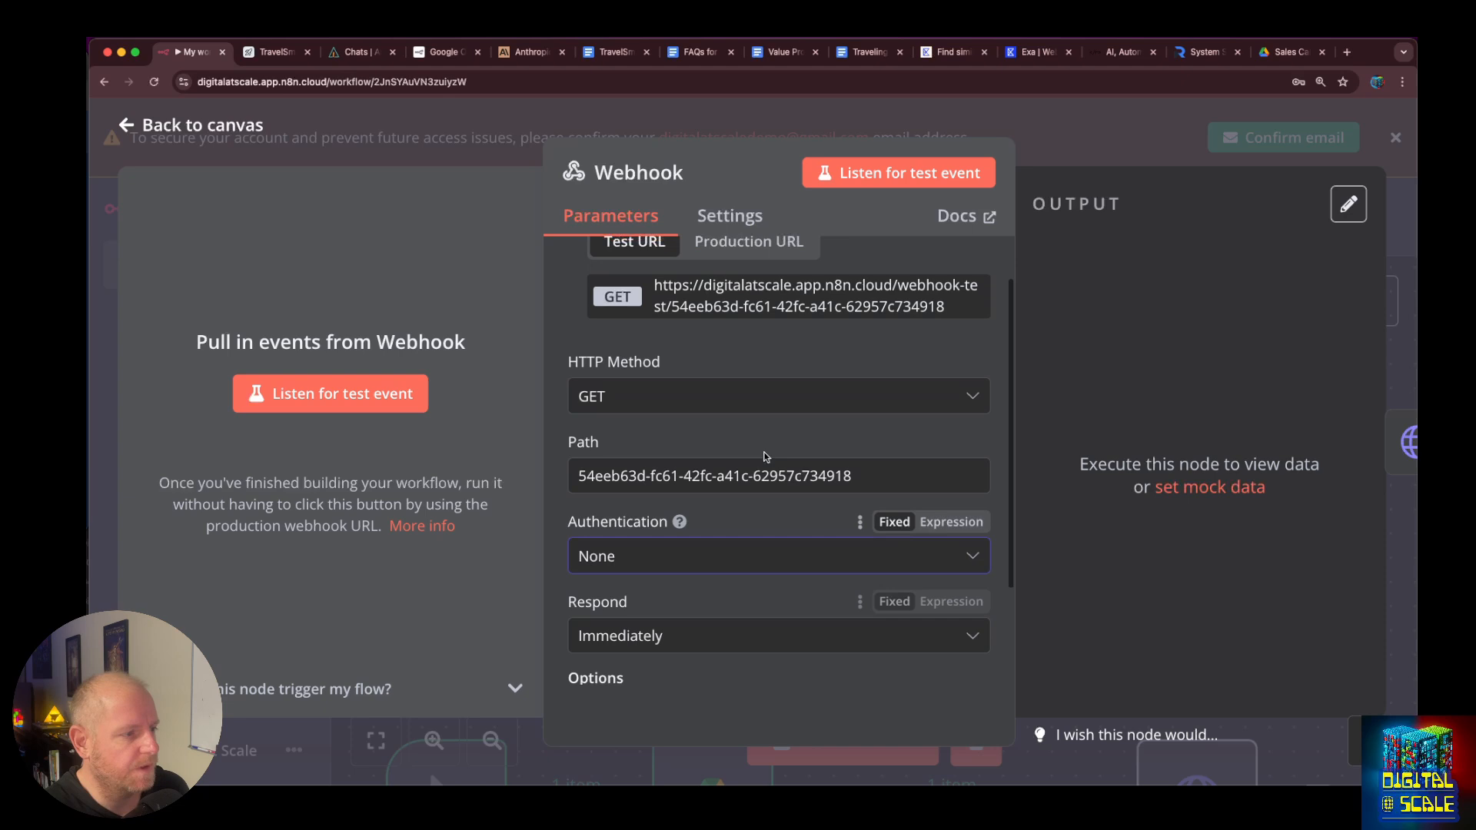
{"action": "left_click", "coordinate": [764, 397]}
{"action": "left_click", "coordinate": [653, 625]}
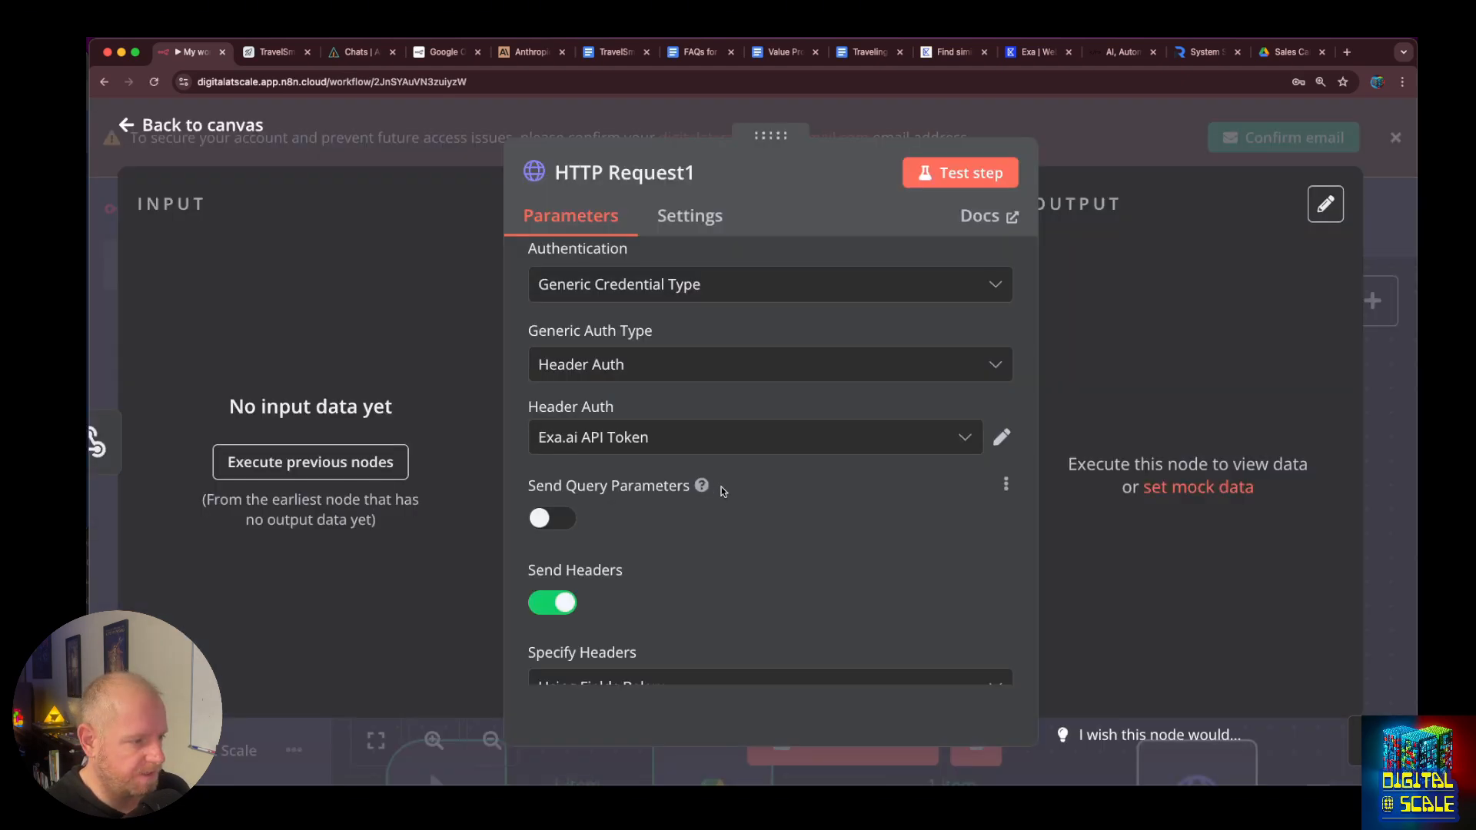
{"action": "left_click", "coordinate": [545, 517]}
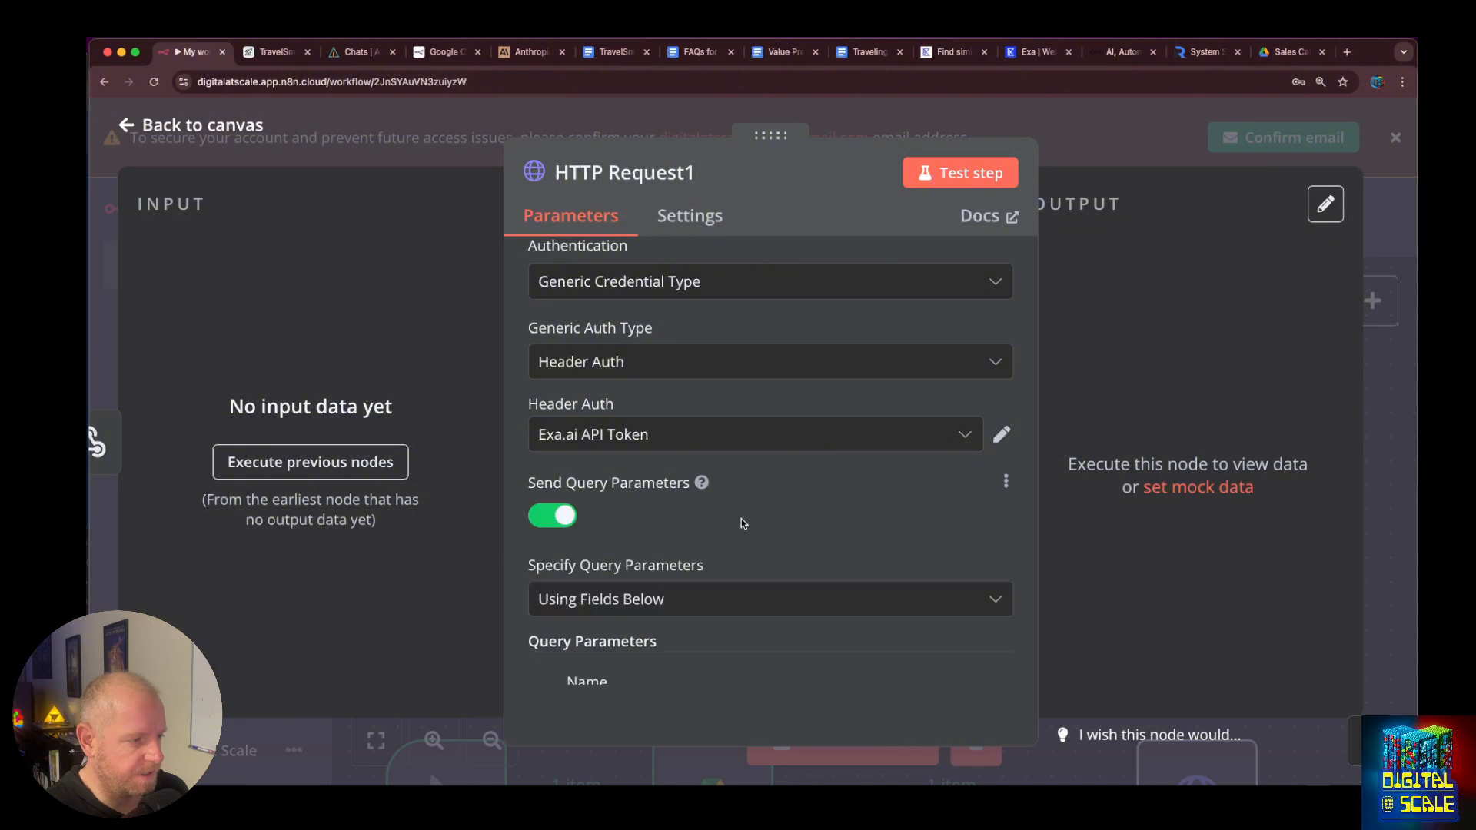
{"action": "scroll", "coordinate": [743, 524], "scroll_direction": "down", "scroll_amount": 3}
{"action": "left_click", "coordinate": [670, 500]}
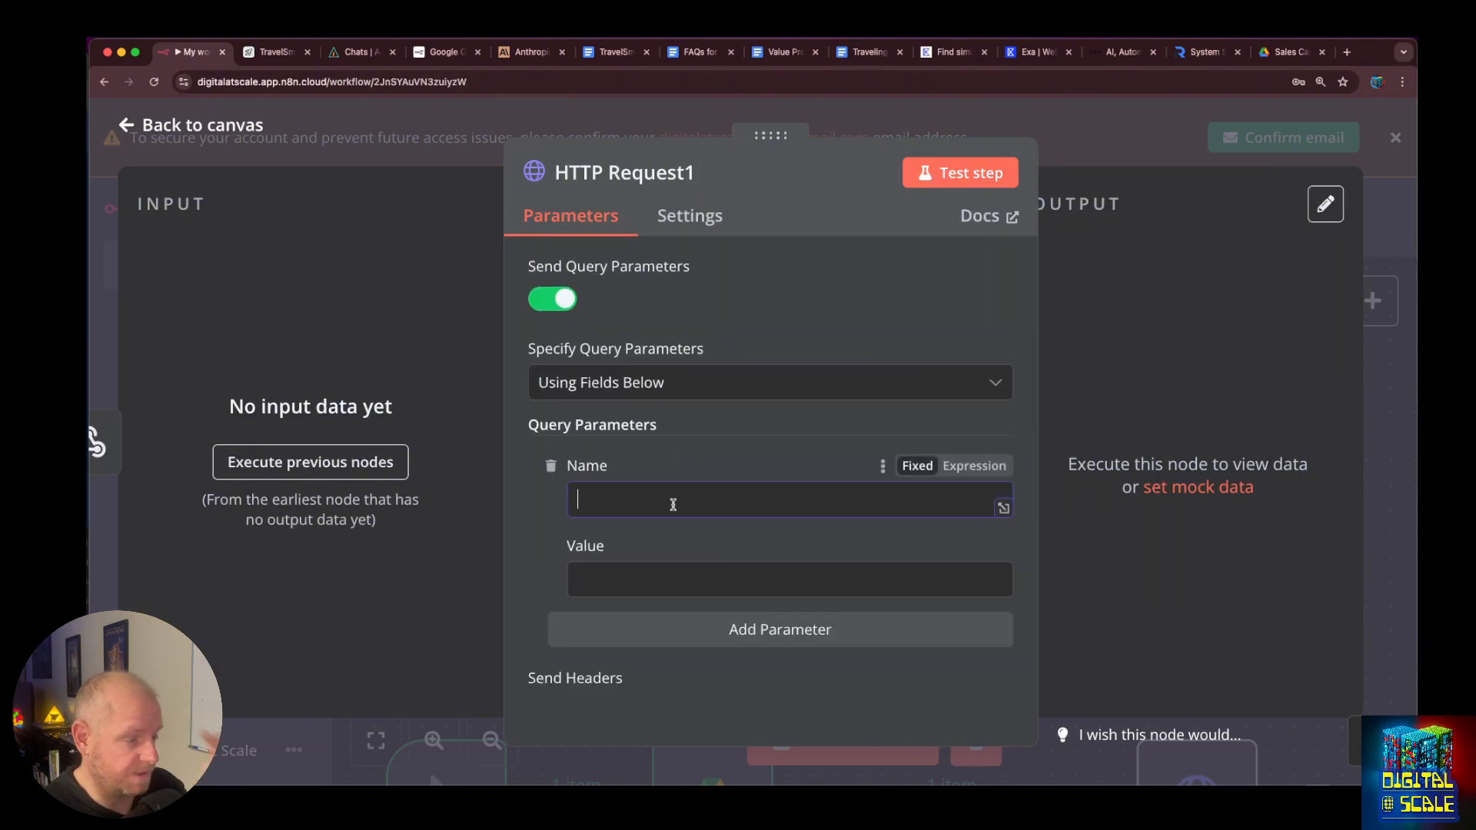
{"action": "type", "text": "u7r"}
{"action": "type", "text": "rl"}
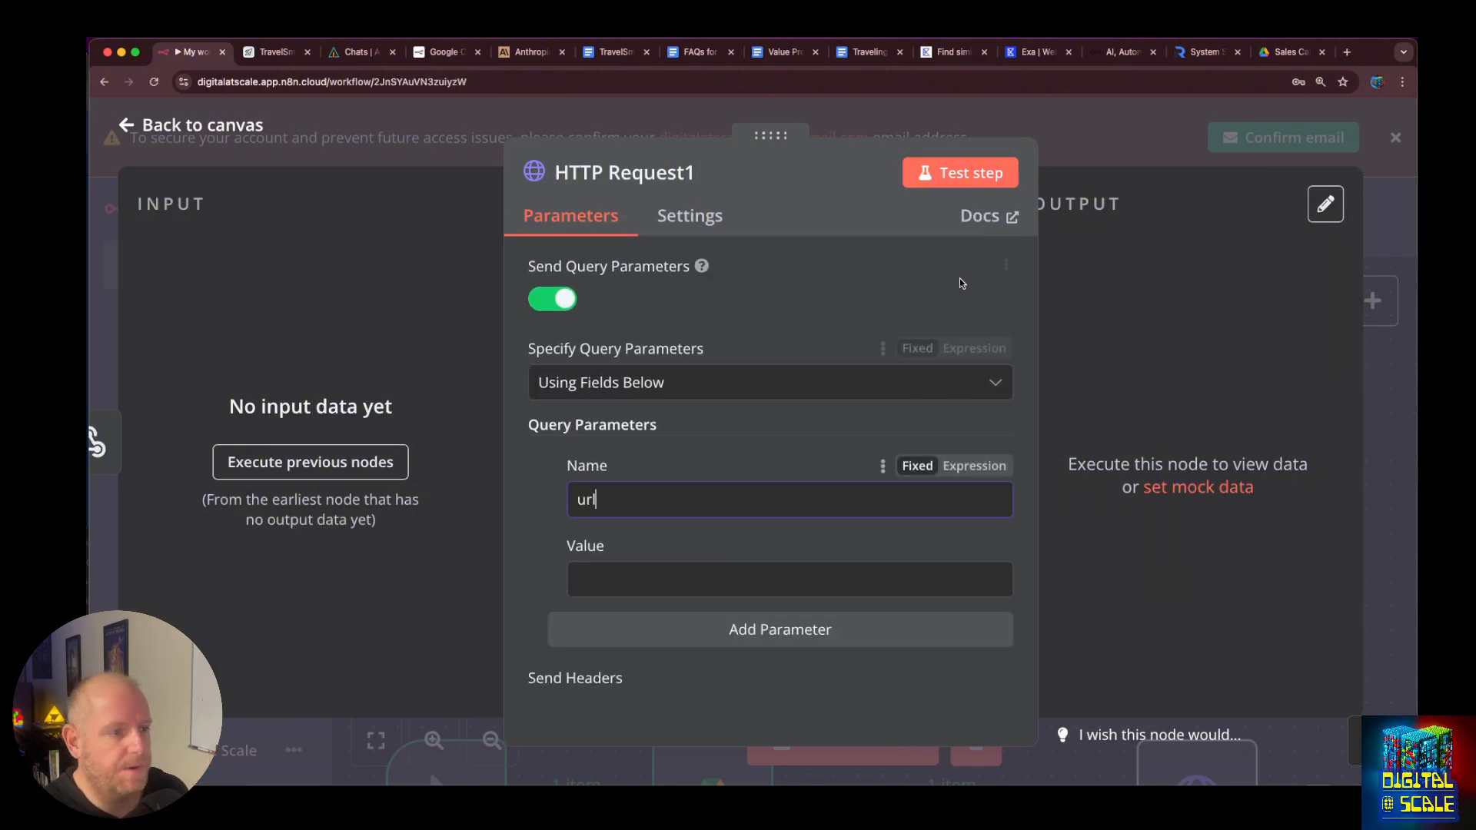
{"action": "key", "text": "Tab"}
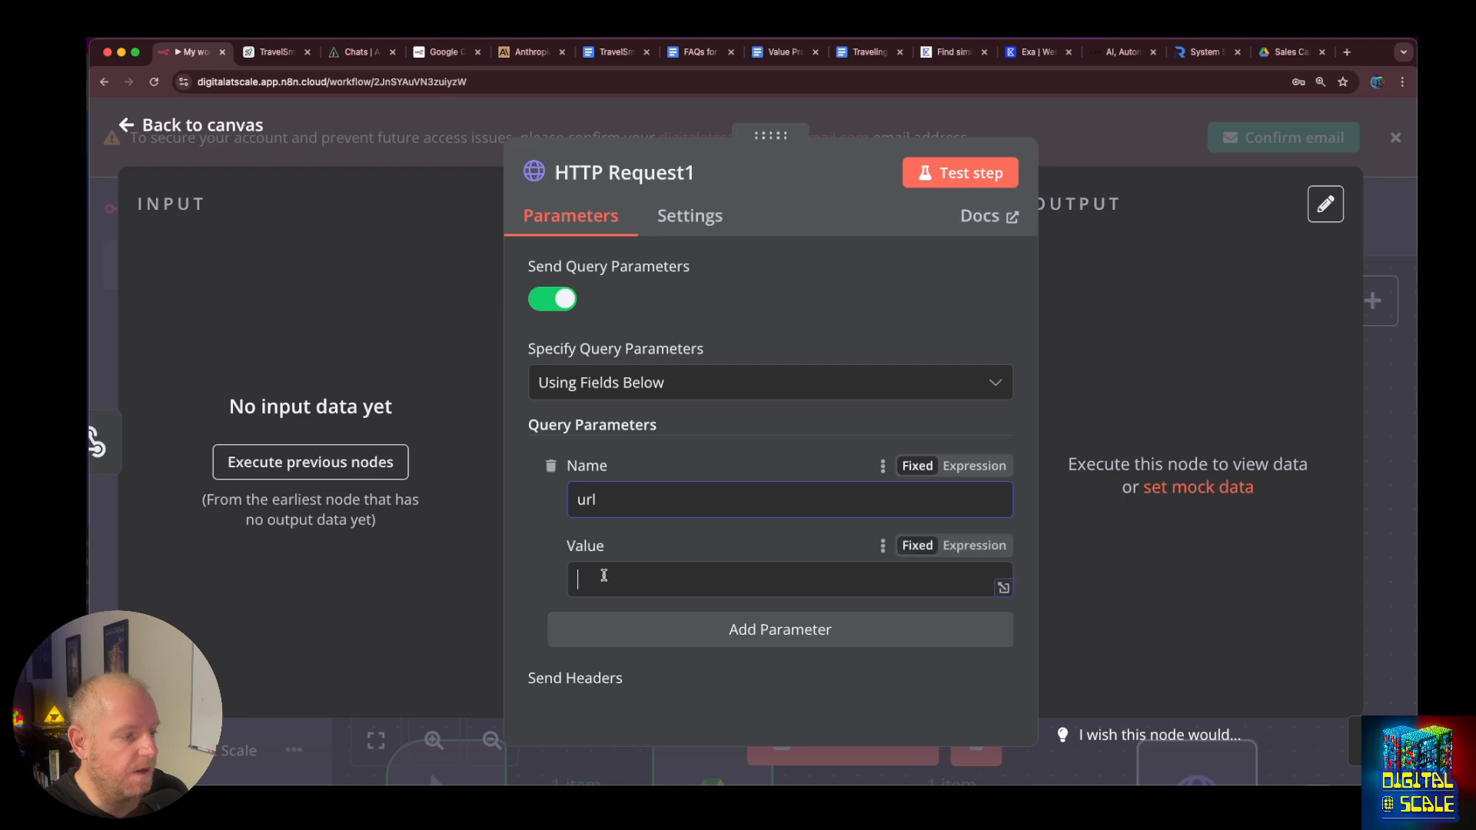
{"action": "type", "text": "www.lastrev"}
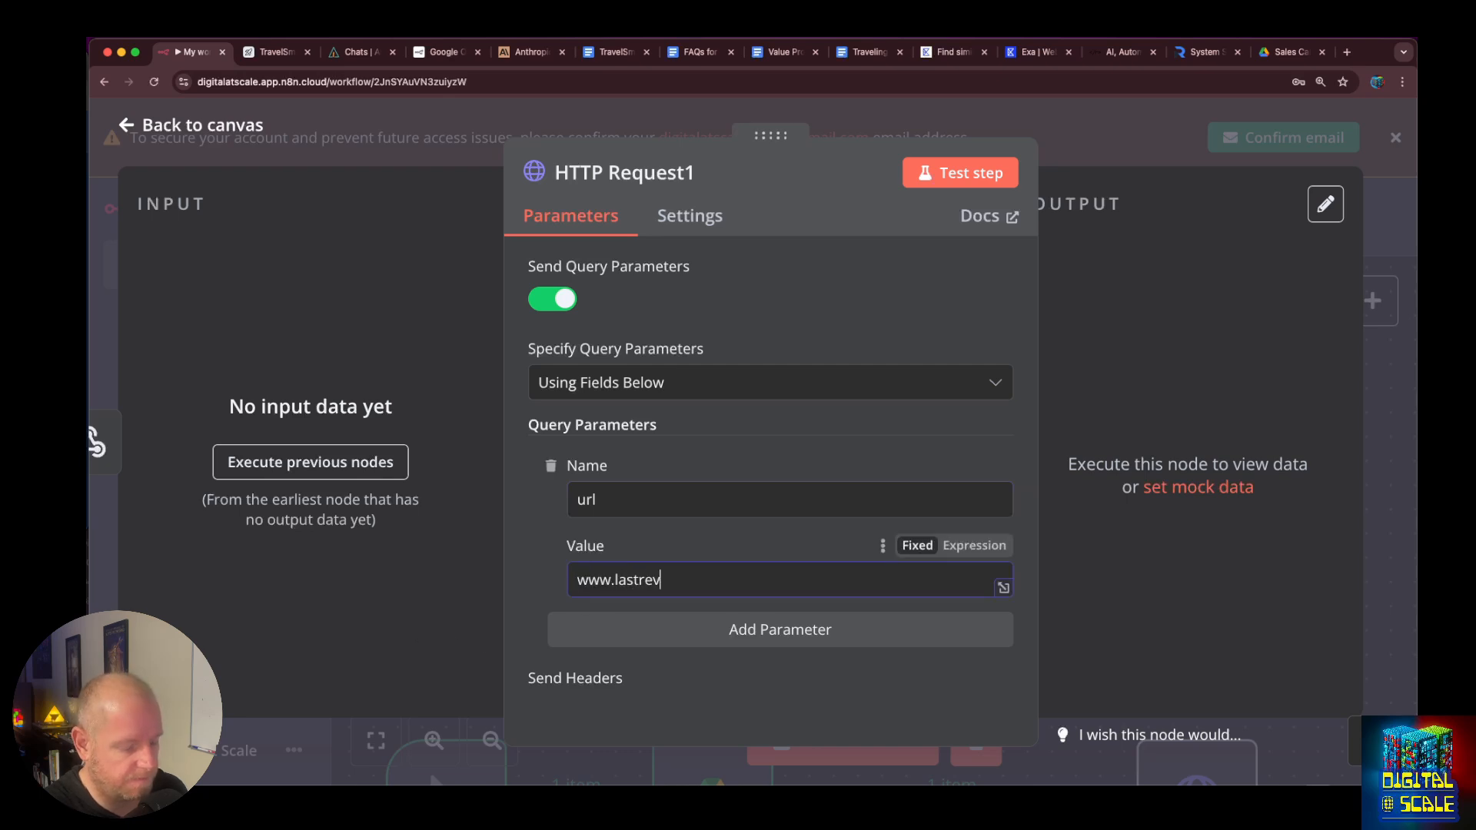
{"action": "type", "text": ".com"}
{"action": "left_click", "coordinate": [960, 173]}
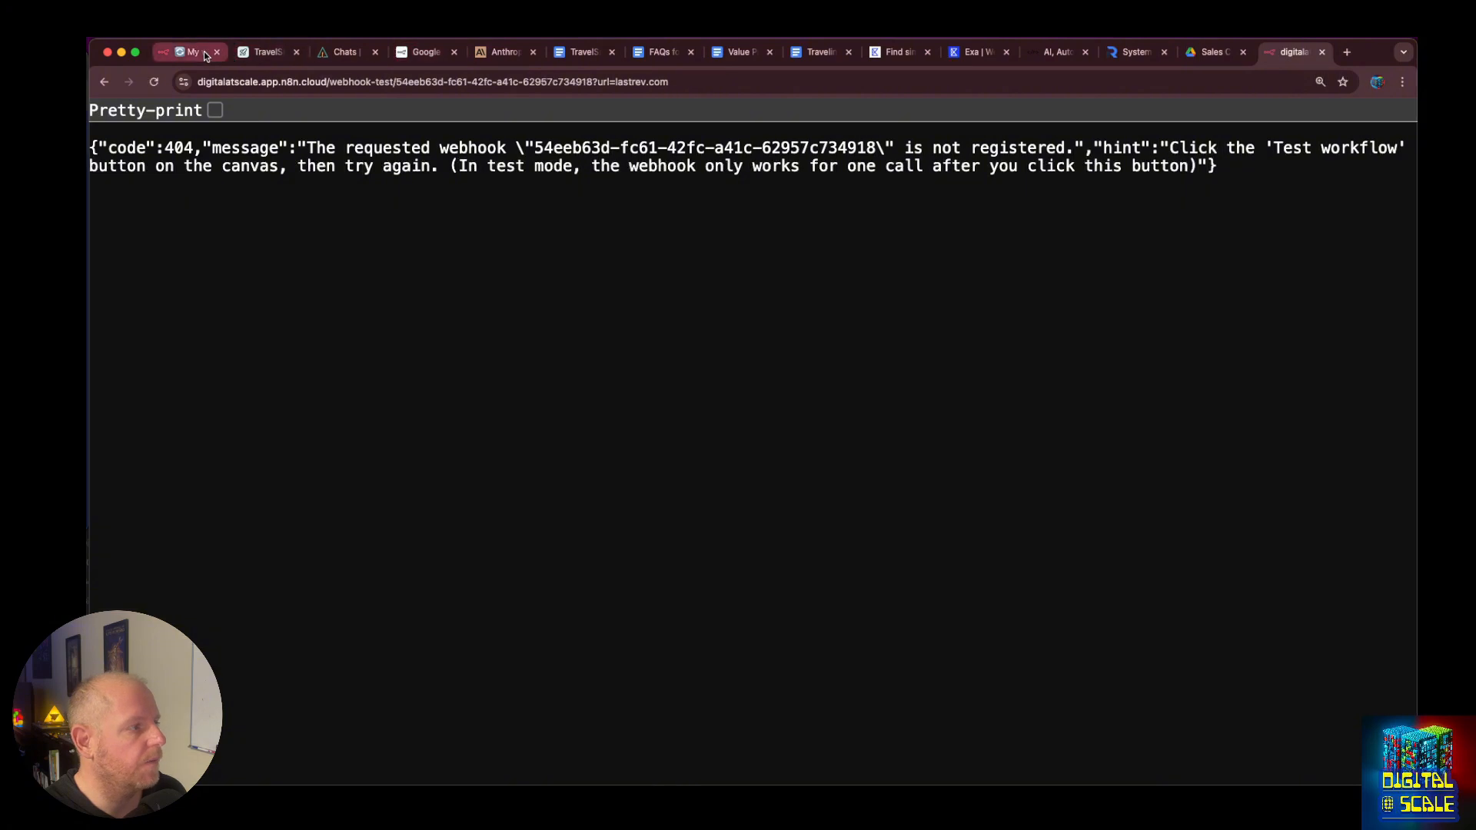
Start listening for a test event on the Webhook node and reload its test URL with url=lastrev.com in the browser.
{"action": "left_click", "coordinate": [188, 52]}
{"action": "left_click", "coordinate": [309, 393]}
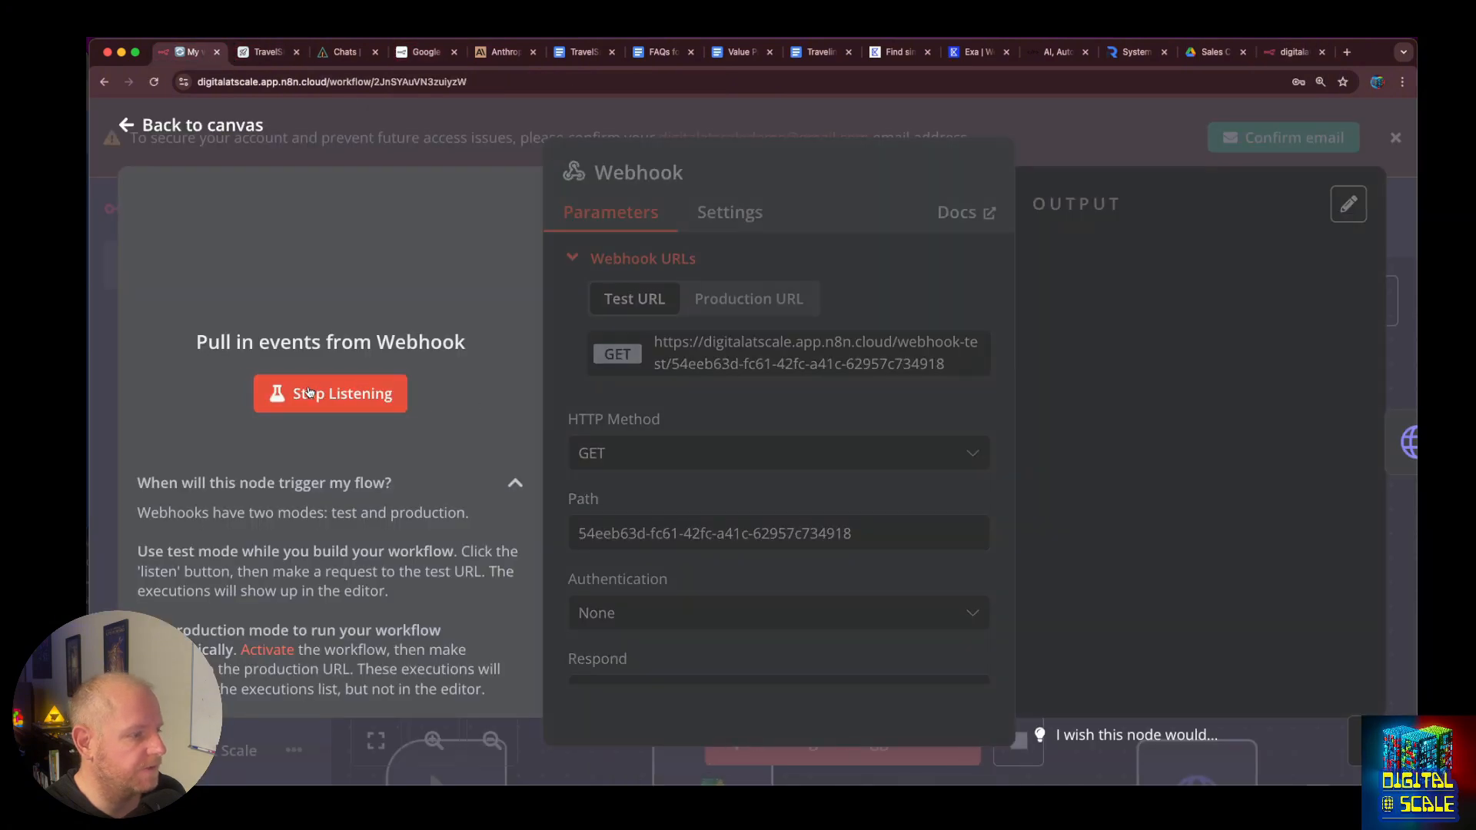
{"action": "left_click", "coordinate": [1295, 51]}
{"action": "key", "text": "super+r"}
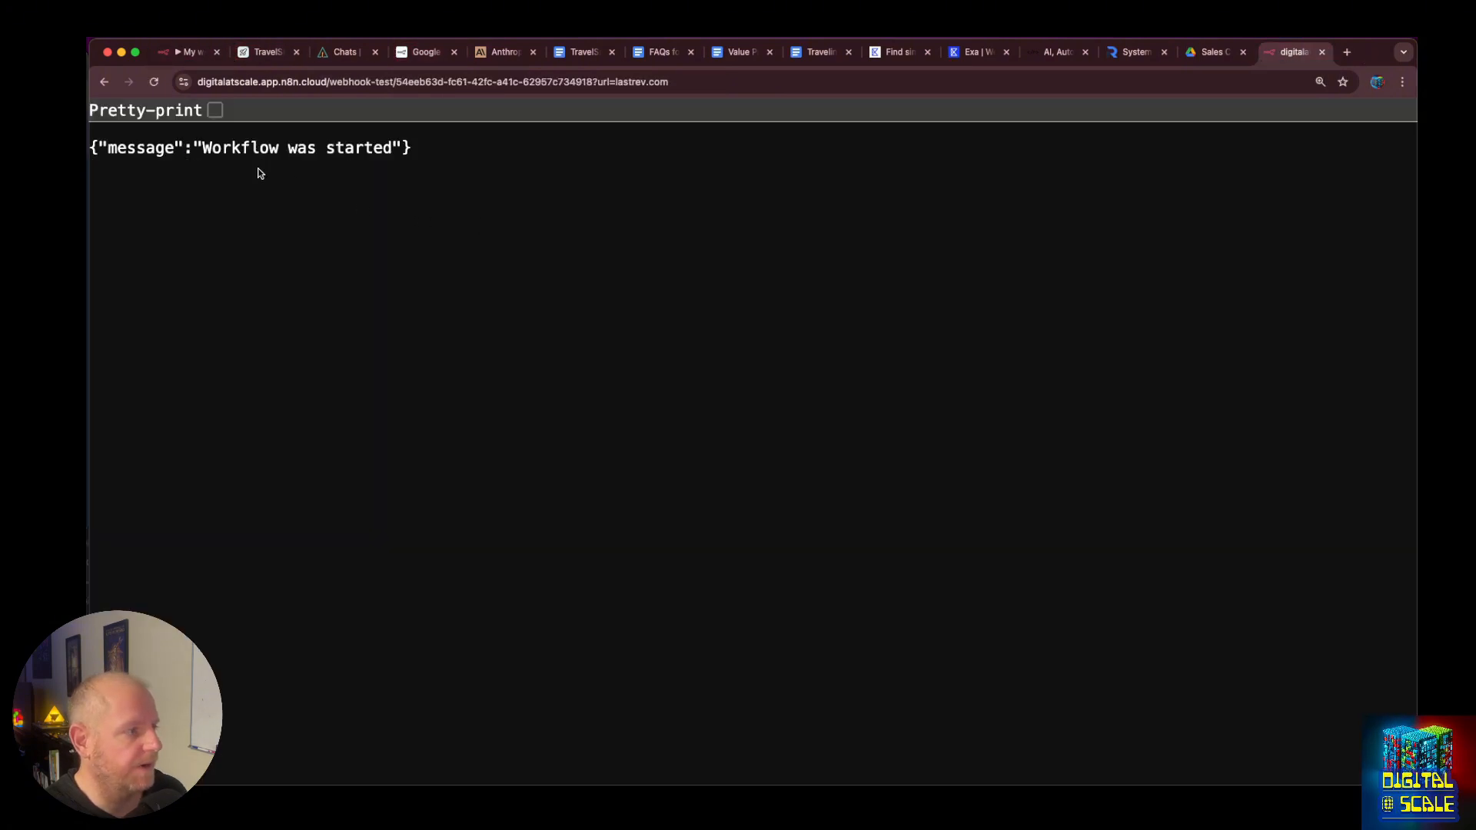
{"action": "left_click_drag", "start_coordinate": [465, 152], "coordinate": [291, 148]}
Return to the Webhook node and examine its output, including the headers, query, body and webhookUrl values.
{"action": "key", "text": "super+1"}
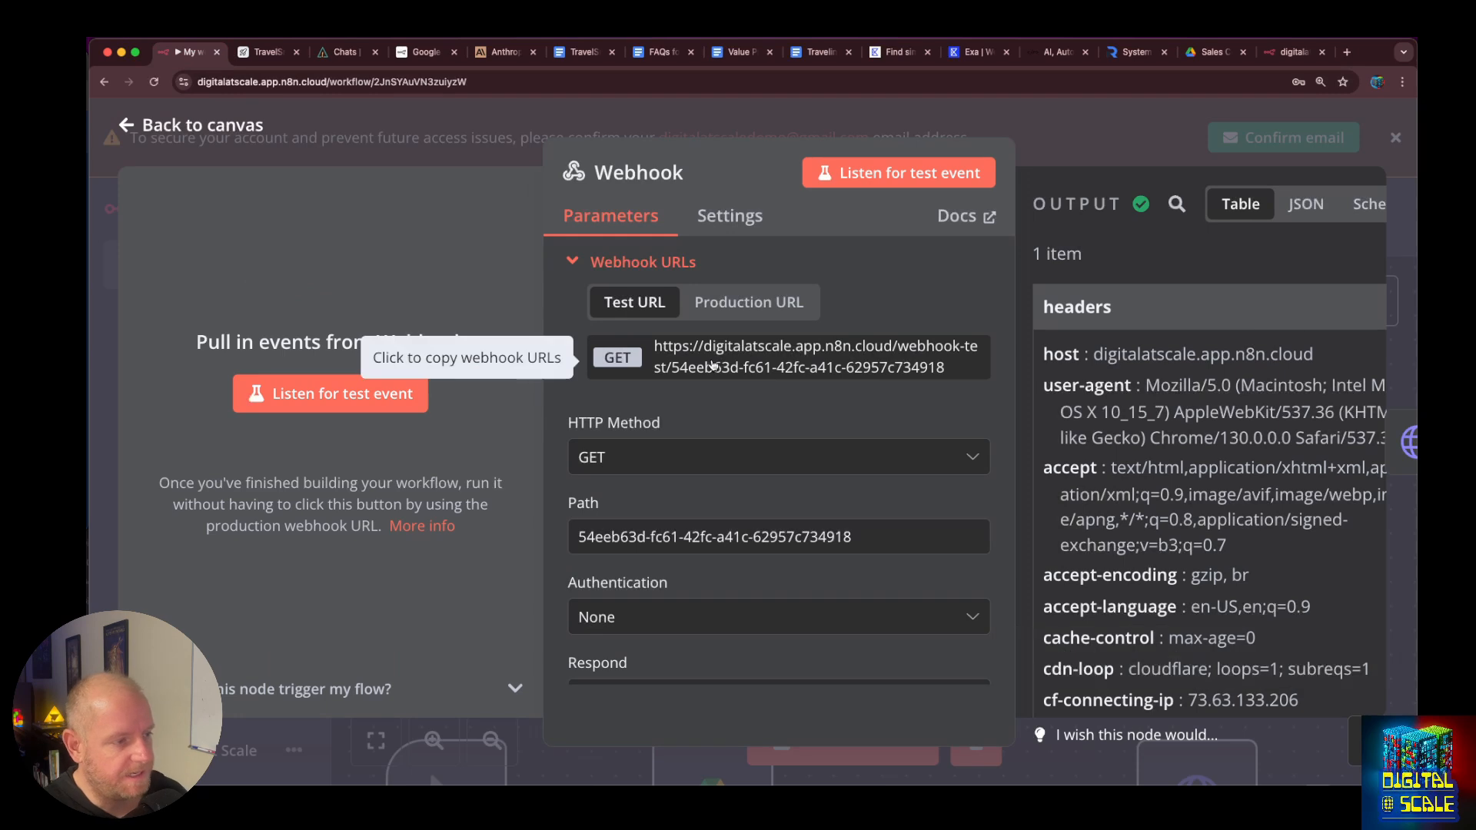
{"action": "scroll", "coordinate": [688, 424], "scroll_direction": "down", "scroll_amount": 3}
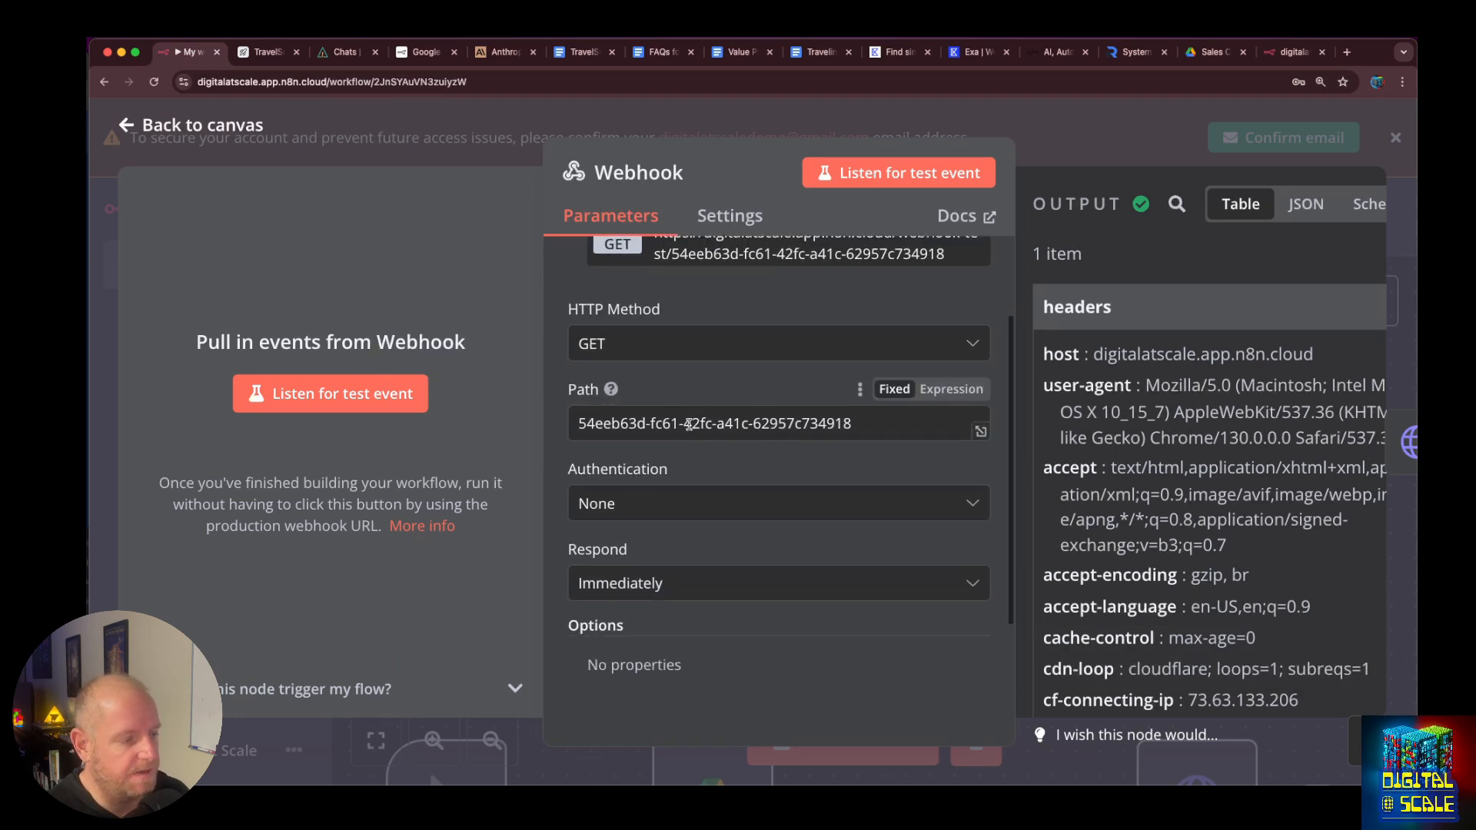
{"action": "scroll", "coordinate": [676, 461], "scroll_direction": "down", "scroll_amount": 2}
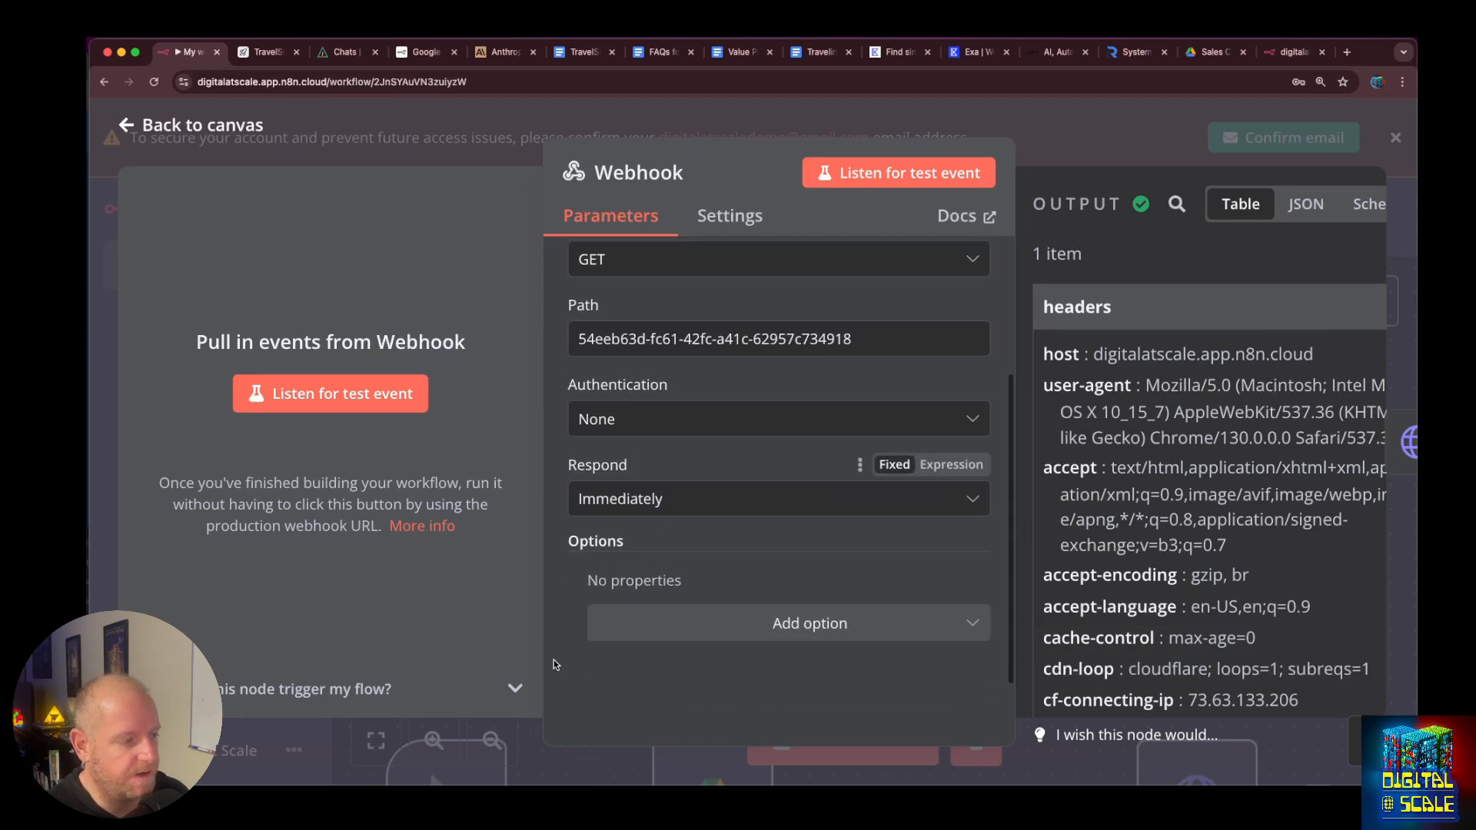
{"action": "scroll", "coordinate": [1179, 401], "scroll_direction": "down", "scroll_amount": 5}
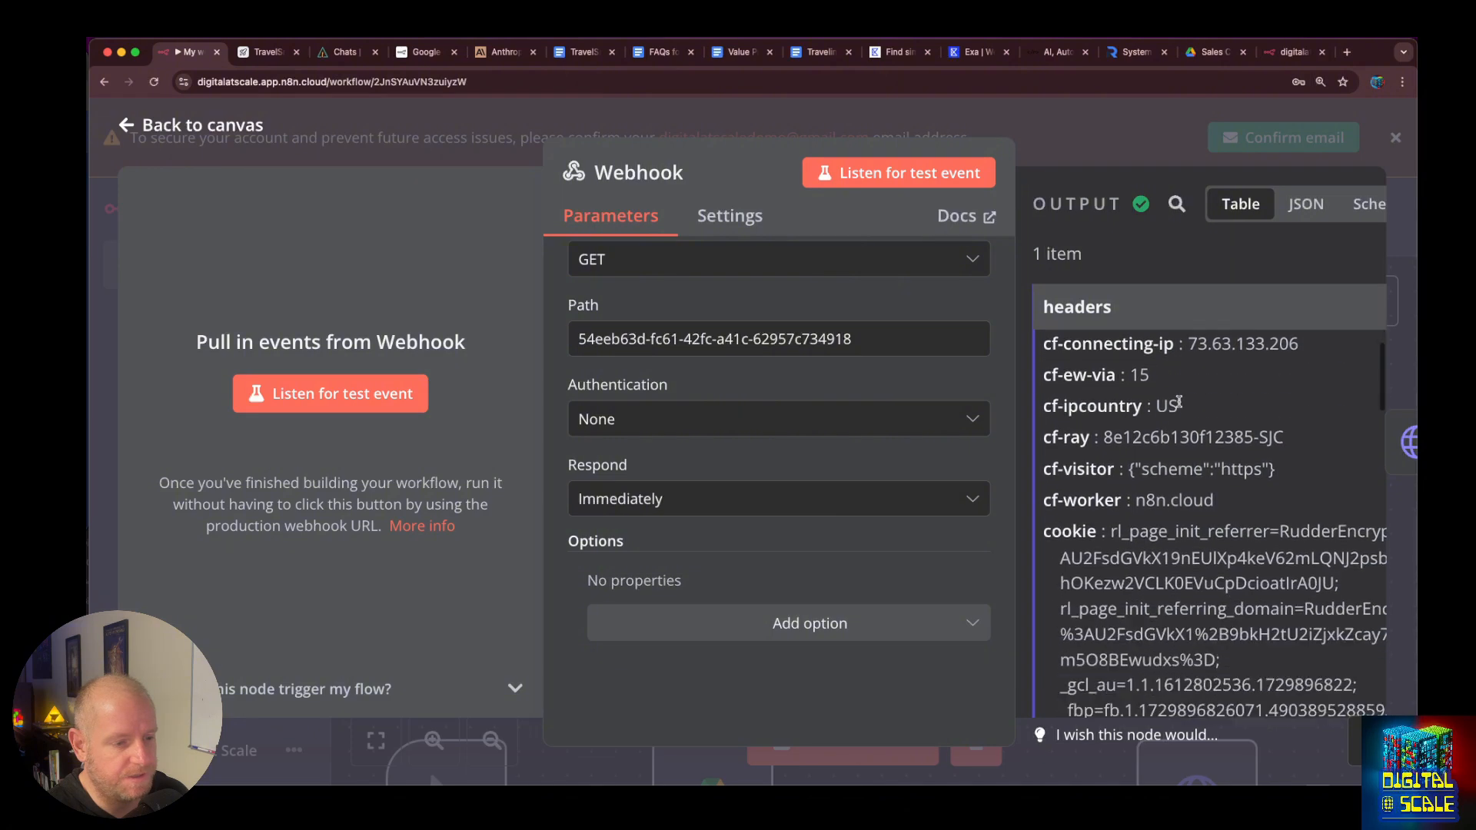
{"action": "scroll", "coordinate": [1178, 401], "scroll_direction": "down", "scroll_amount": 10}
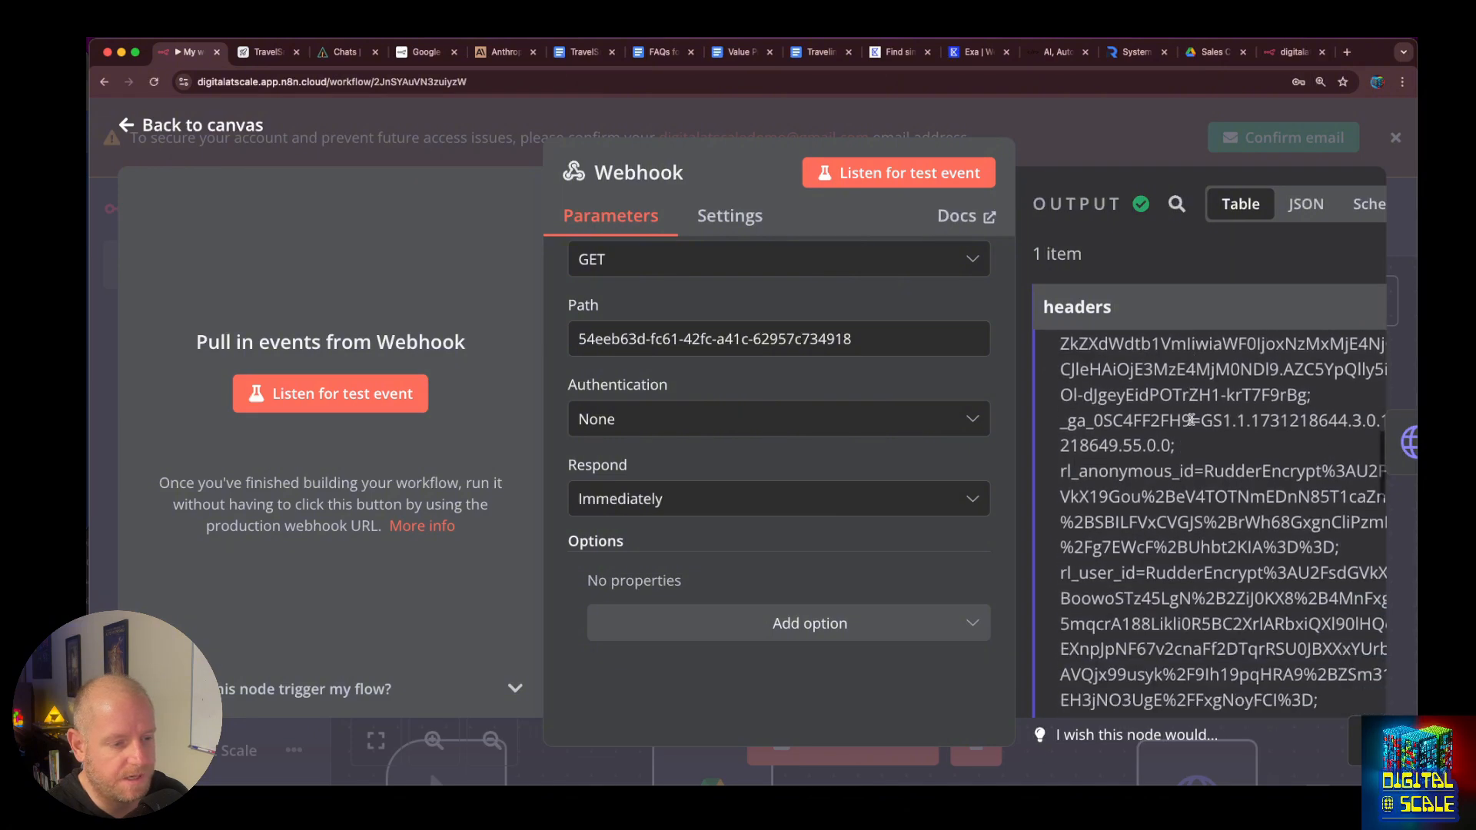
{"action": "scroll", "coordinate": [1190, 419], "scroll_direction": "down", "scroll_amount": 10}
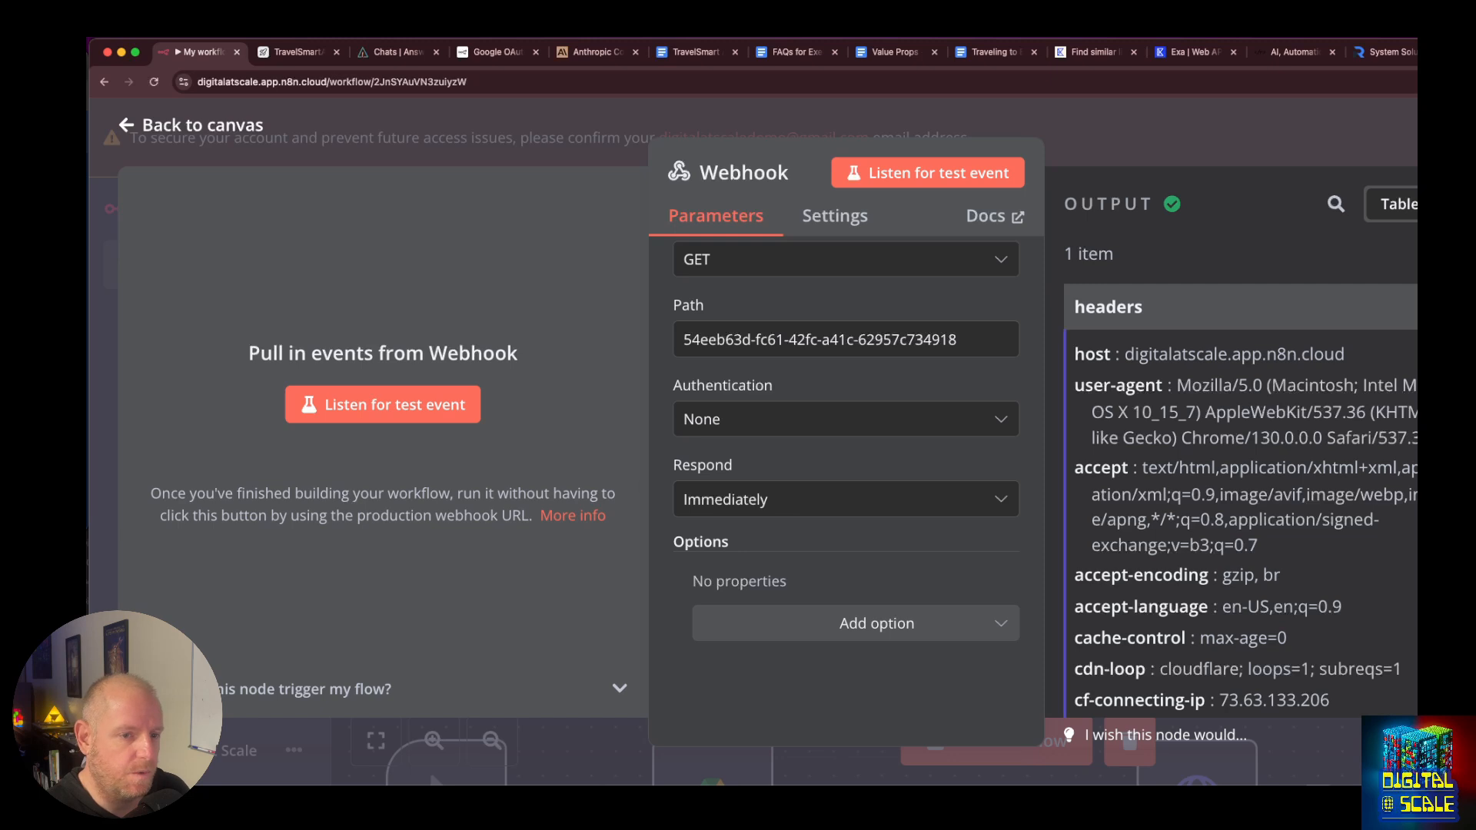
{"action": "left_click_drag", "start_coordinate": [1092, 354], "coordinate": [1409, 356]}
{"action": "left_click", "coordinate": [1153, 358]}
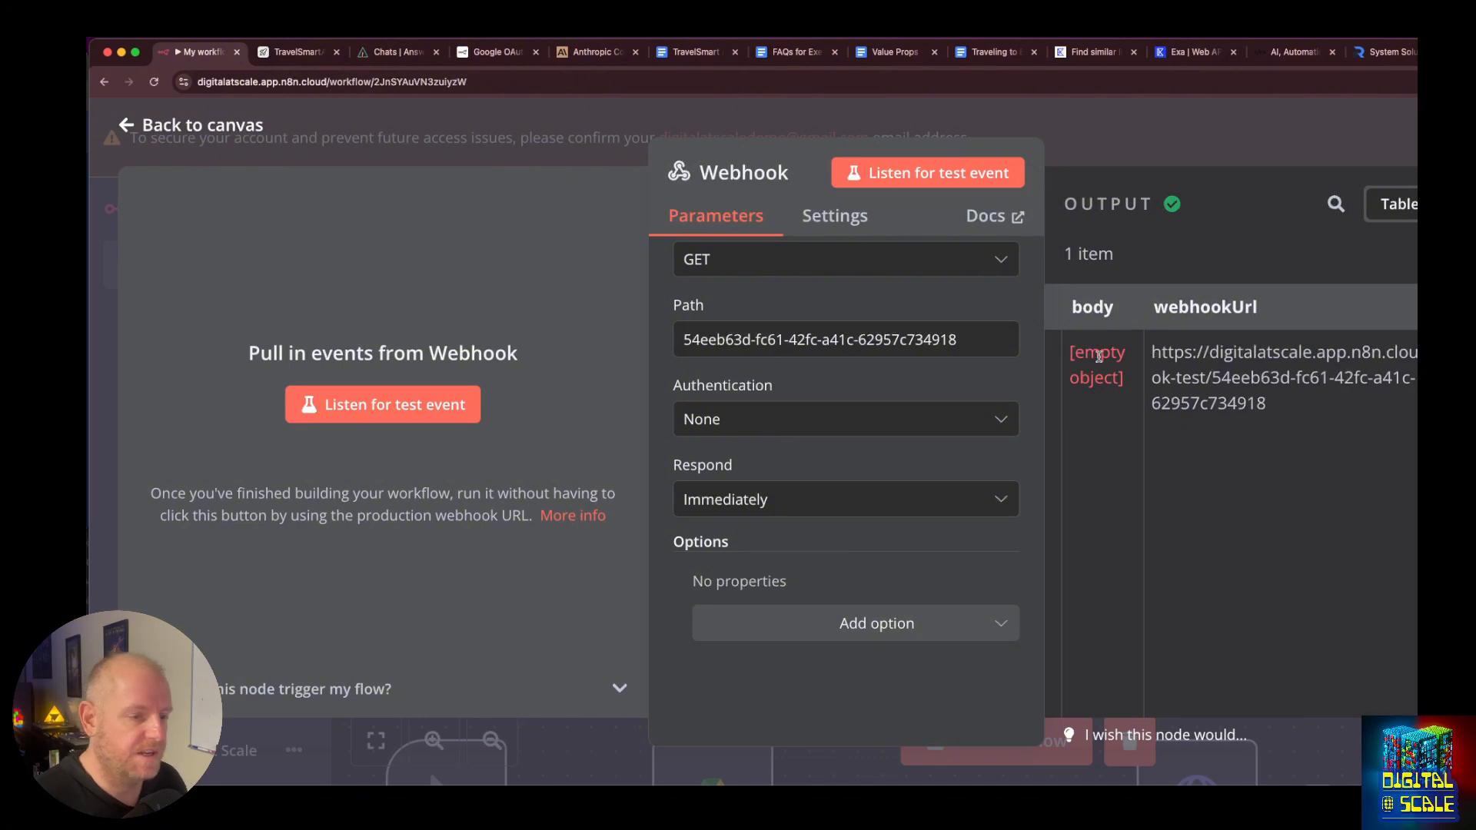
{"action": "left_click_drag", "start_coordinate": [1299, 420], "coordinate": [1142, 367]}
{"action": "left_click", "coordinate": [1143, 369]}
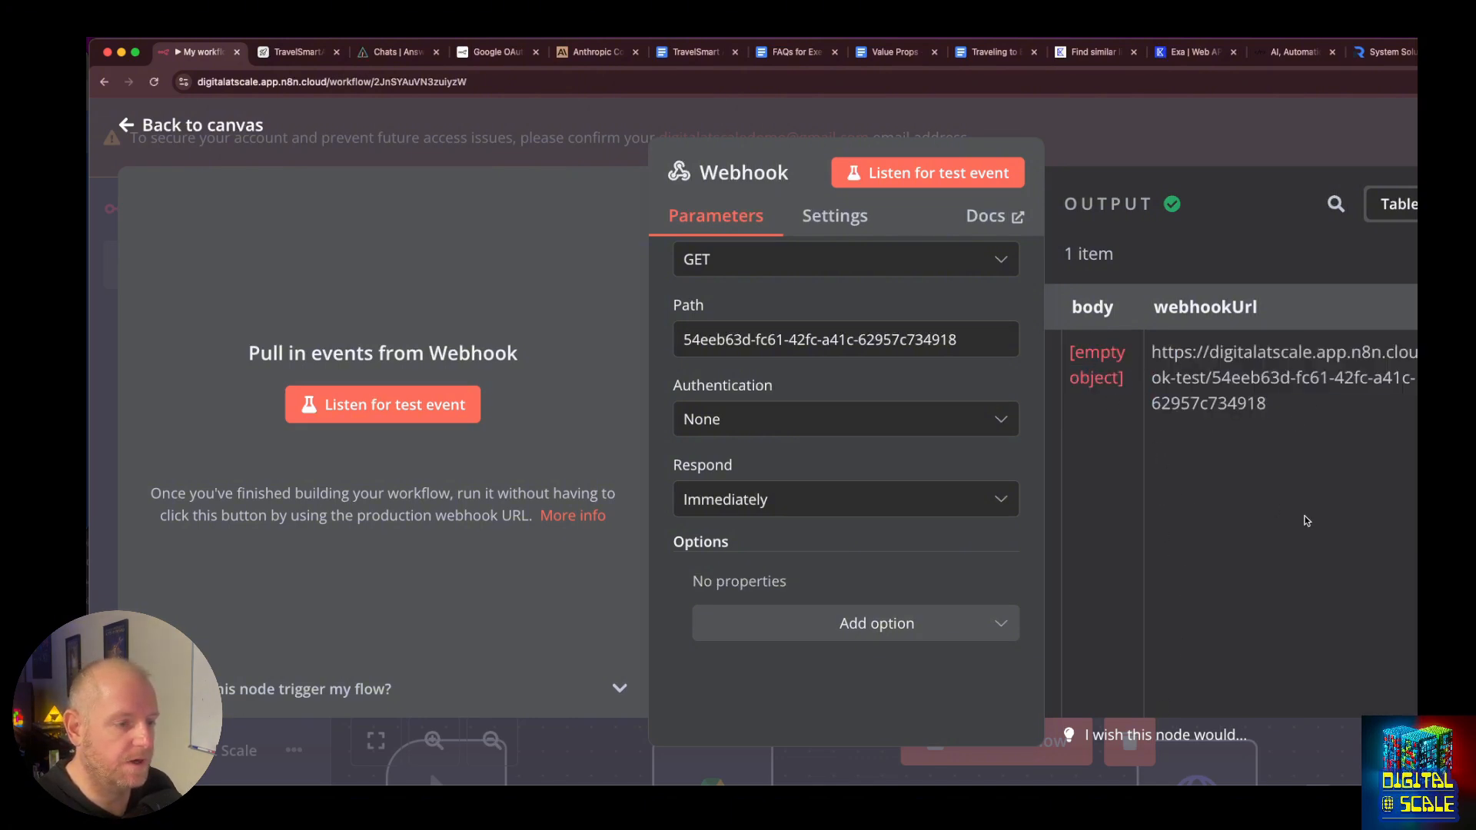
{"action": "left_click_drag", "start_coordinate": [1241, 378], "coordinate": [1063, 350]}
{"action": "left_click", "coordinate": [1264, 325]}
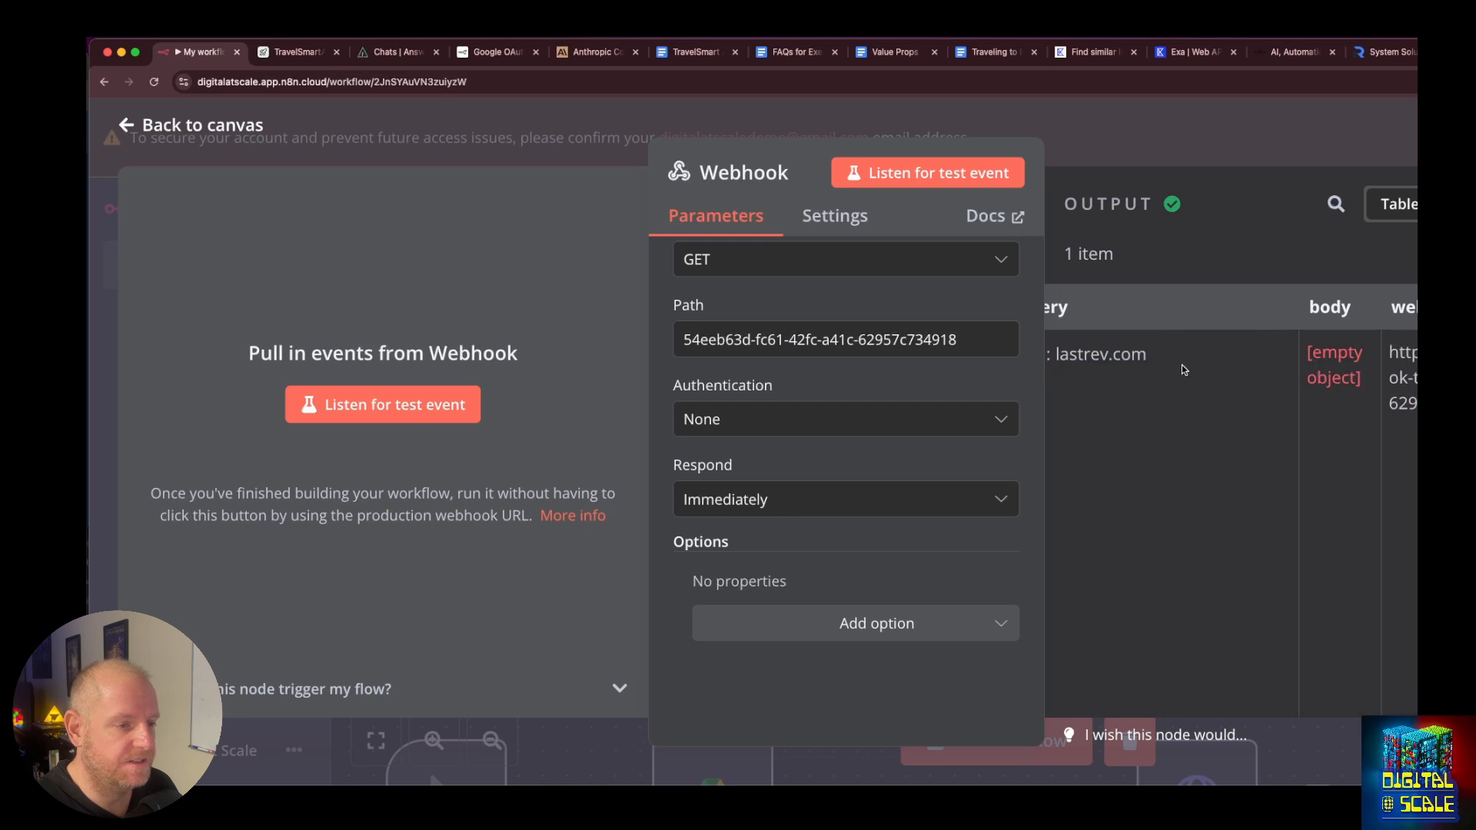
{"action": "scroll", "coordinate": [1230, 346], "scroll_direction": "left", "scroll_amount": 5}
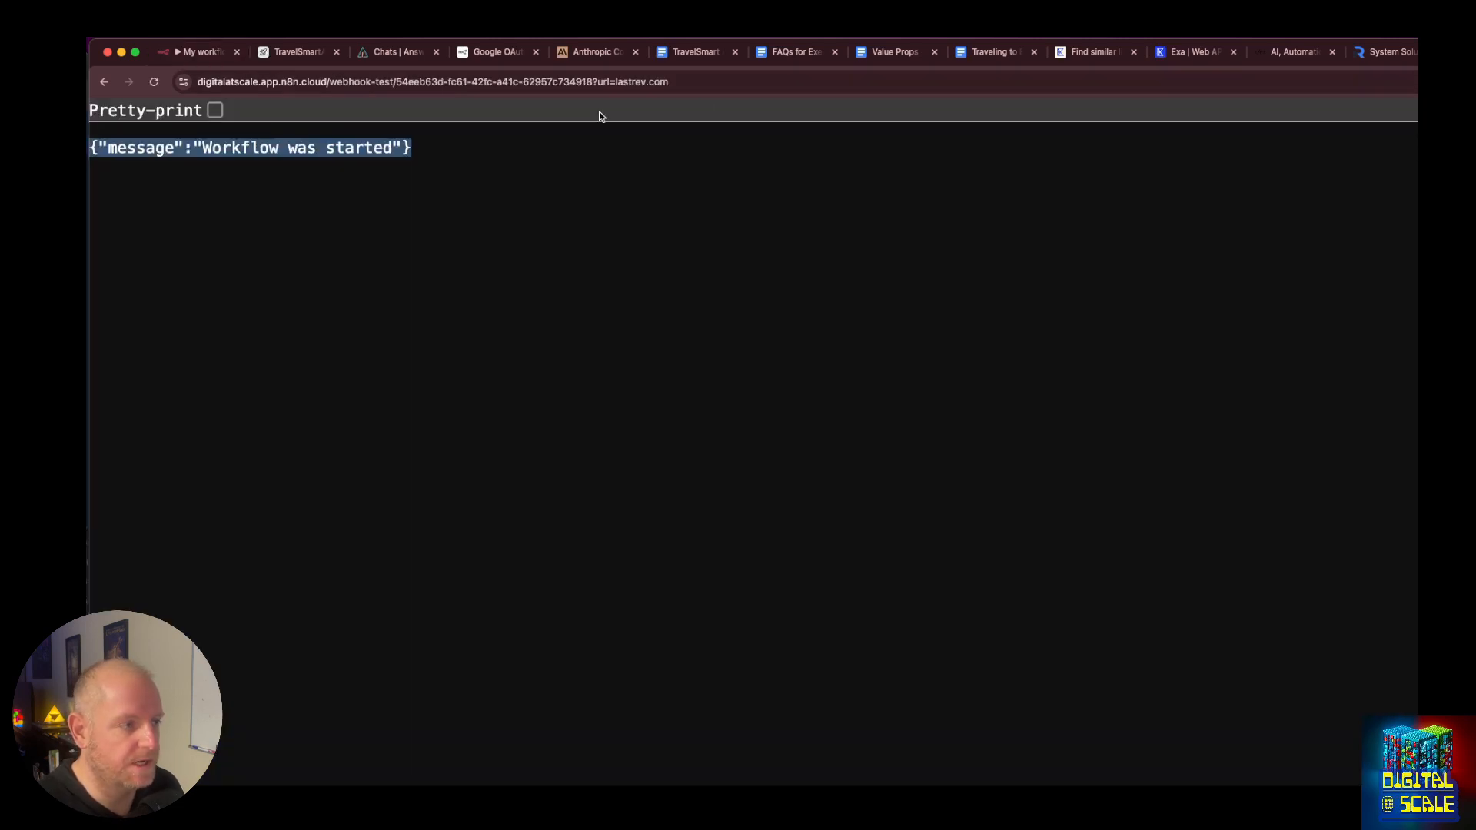
Switch to the webhook test page and examine the url=lastrev.com query parameter in its address.
{"action": "left_click", "coordinate": [620, 82]}
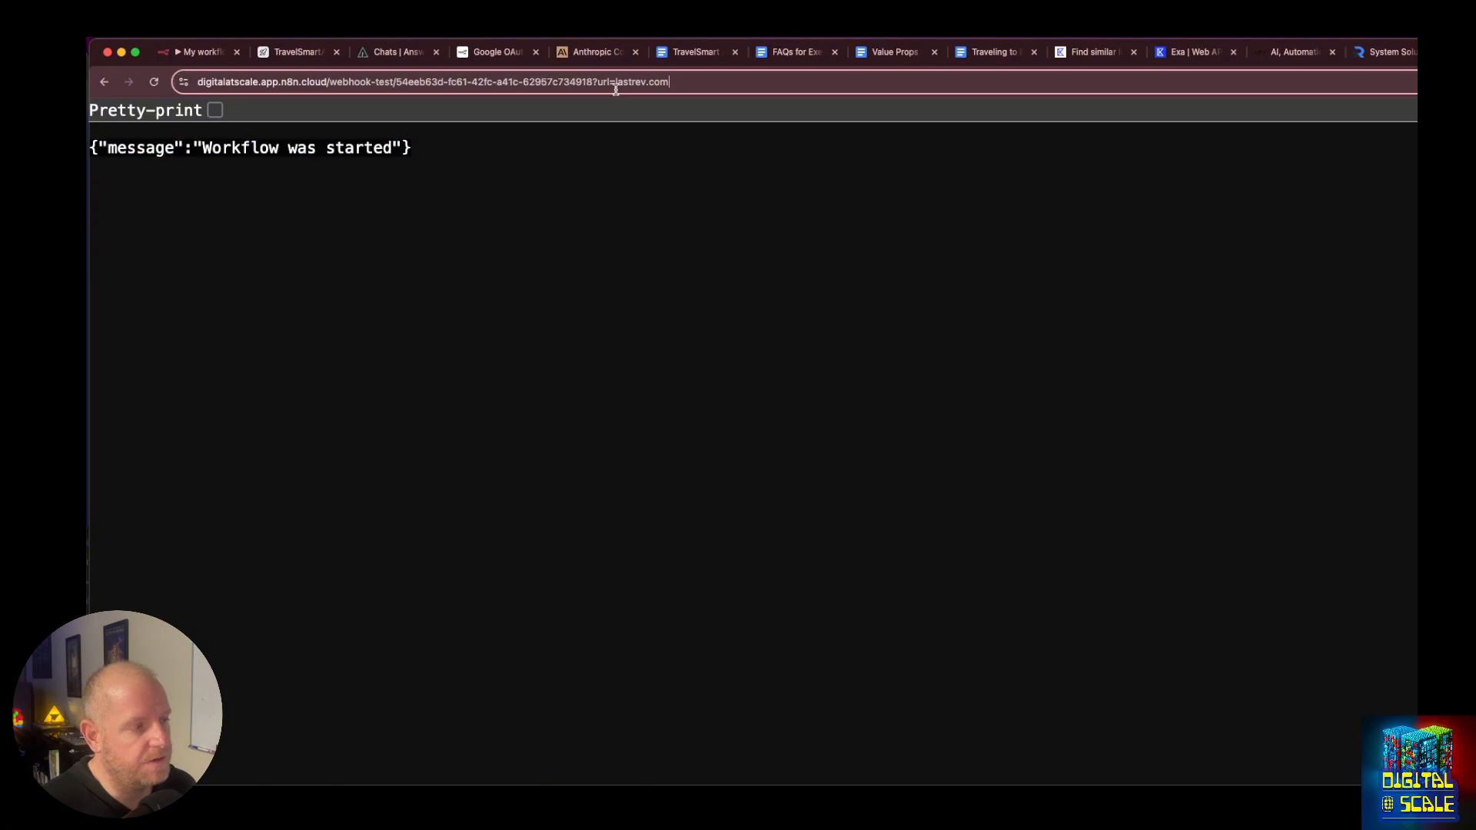
{"action": "left_click", "coordinate": [679, 82]}
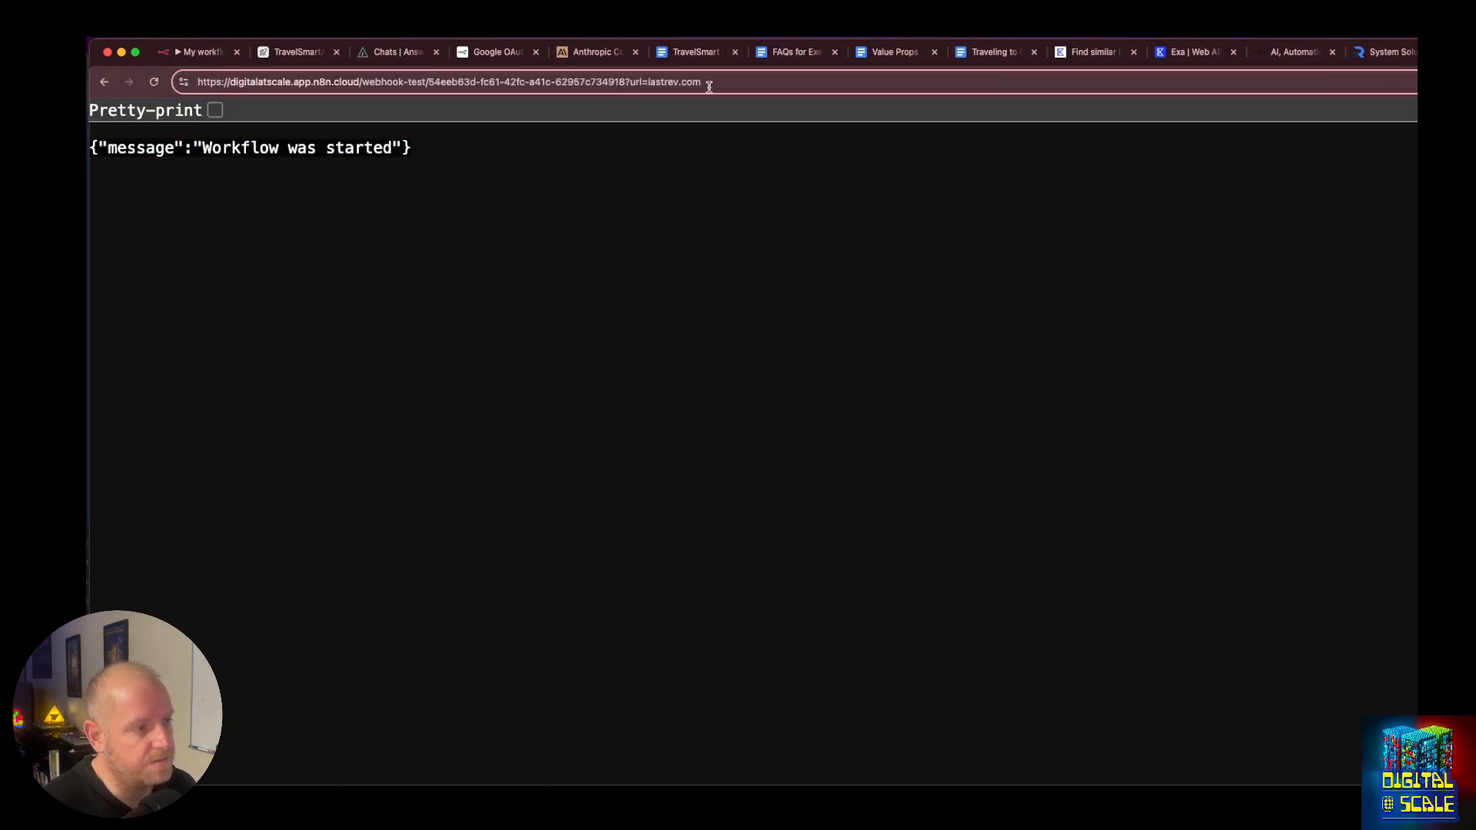
{"action": "left_click_drag", "start_coordinate": [704, 81], "coordinate": [630, 80]}
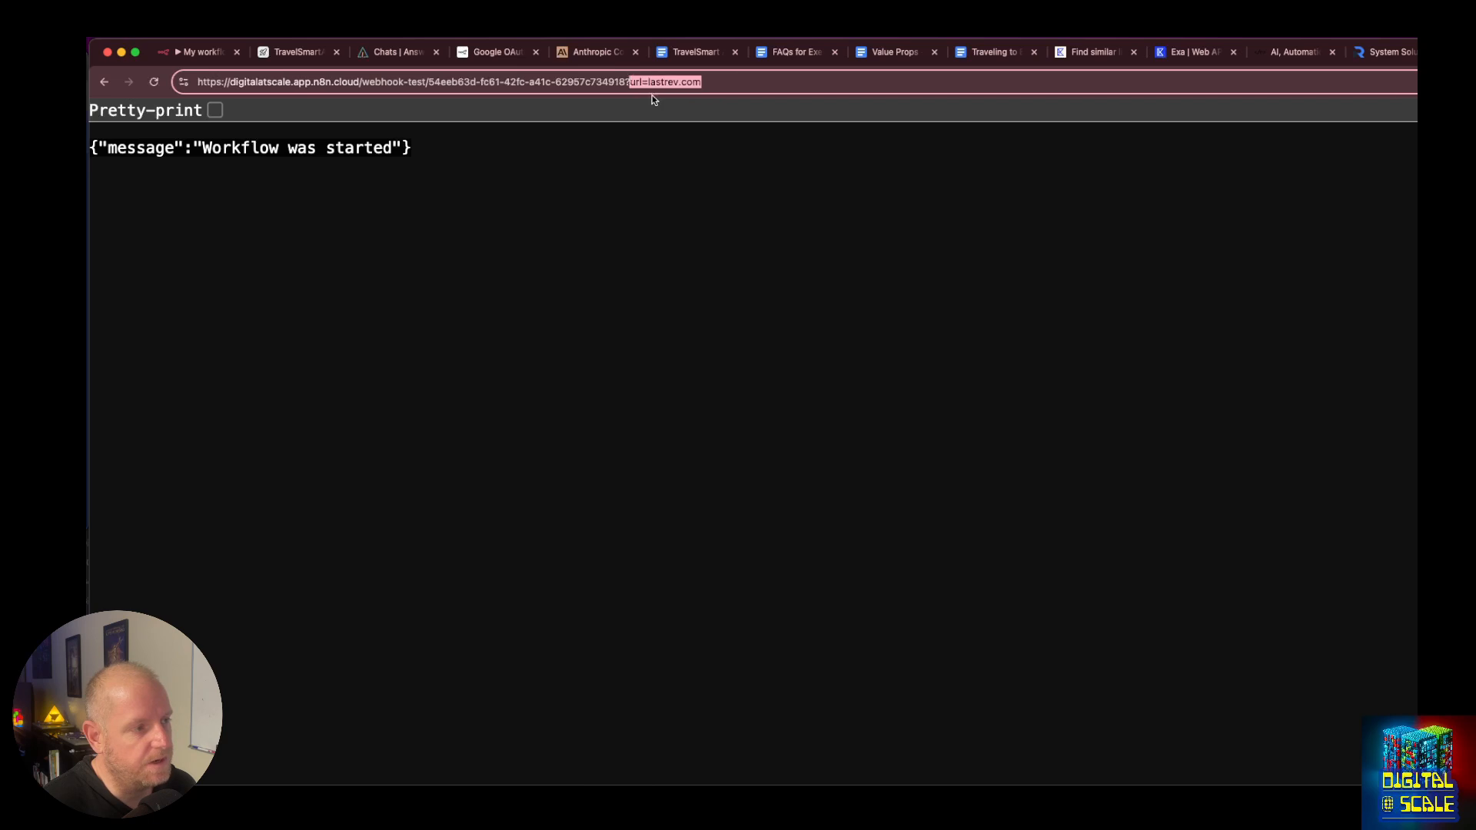
{"action": "left_click", "coordinate": [645, 81]}
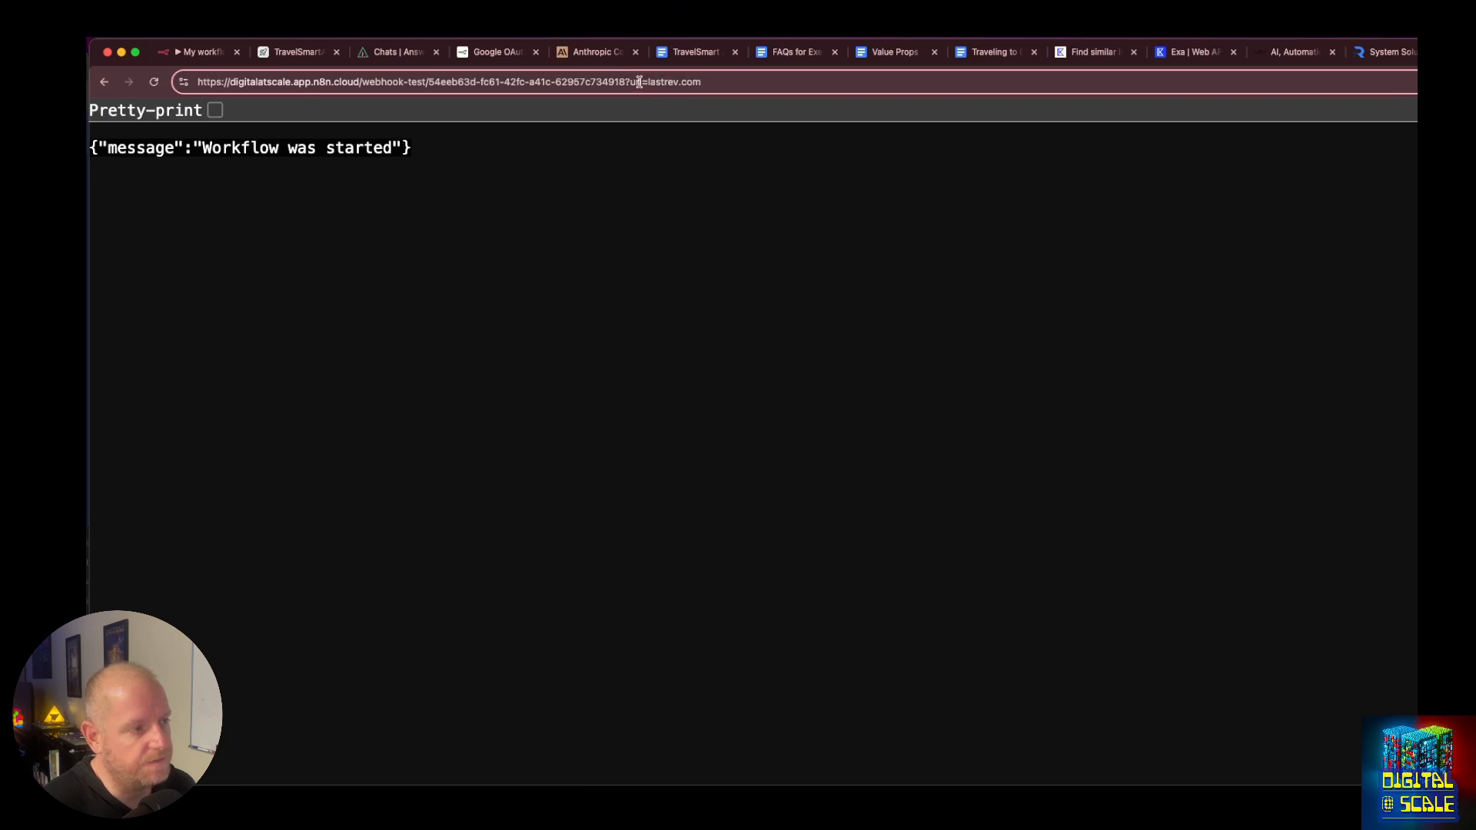
{"action": "double_click", "coordinate": [639, 81]}
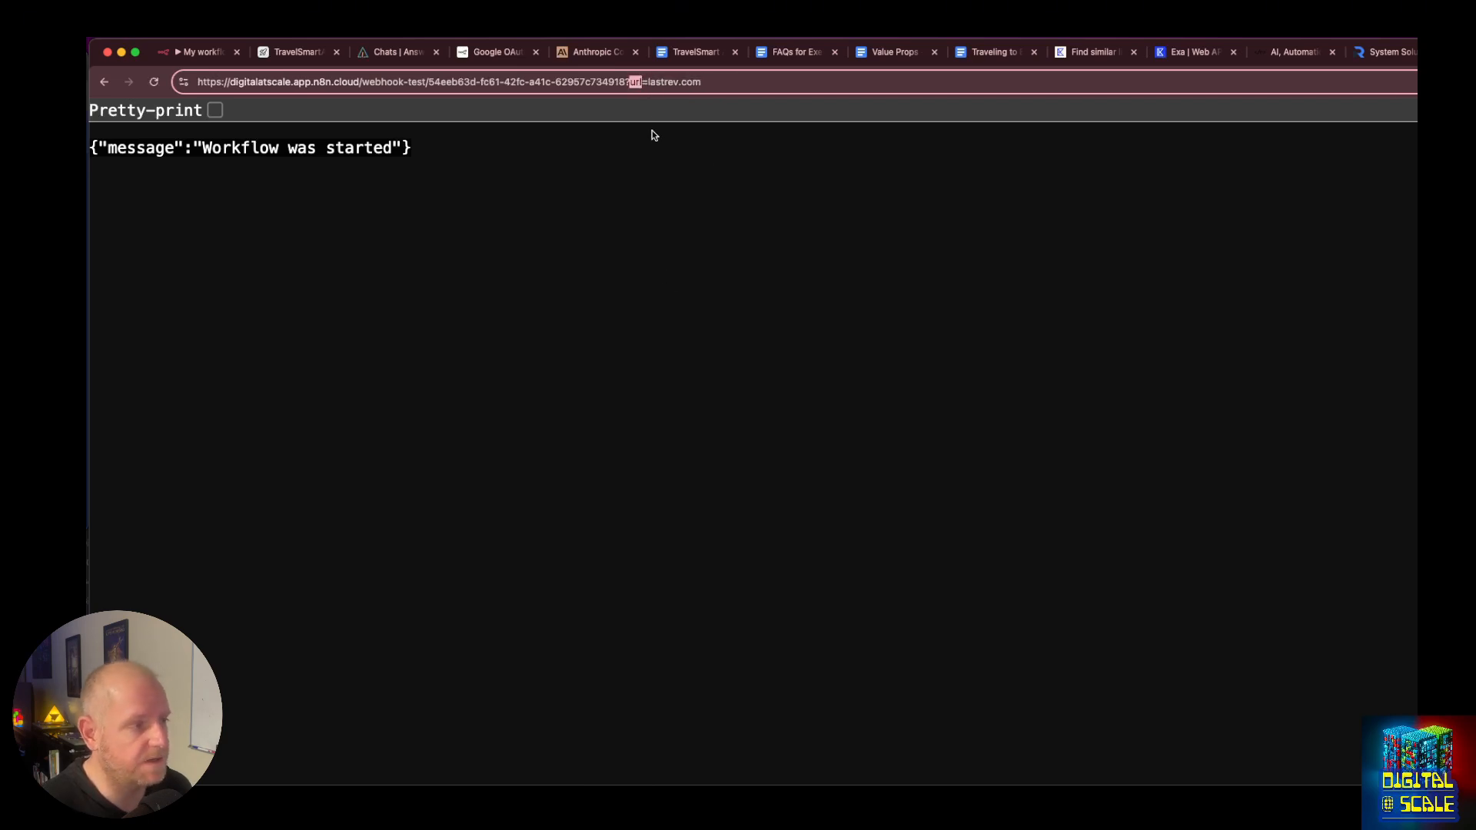
{"action": "left_click_drag", "start_coordinate": [649, 82], "coordinate": [701, 81]}
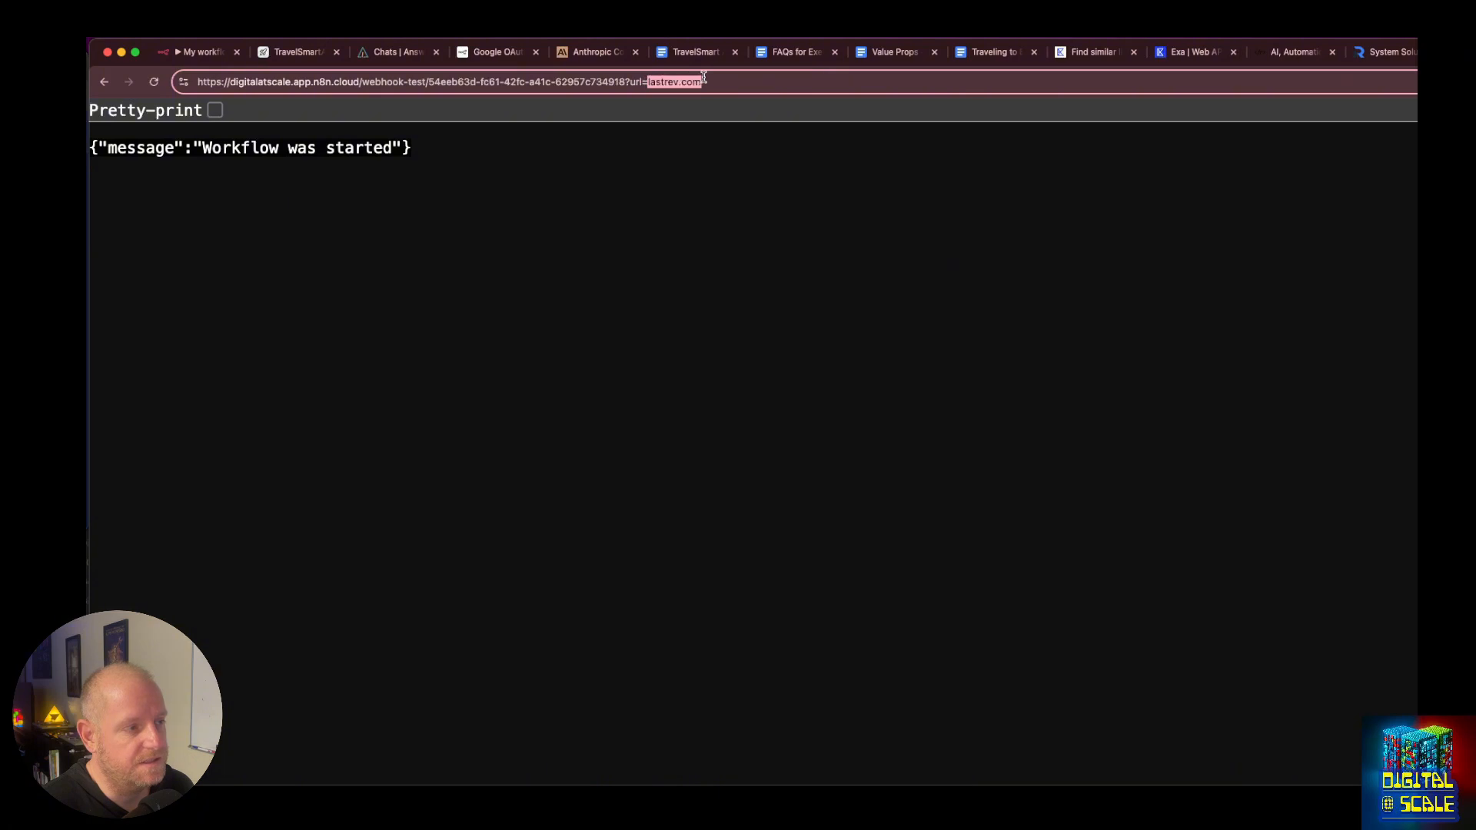
{"action": "left_click", "coordinate": [659, 88]}
{"action": "key", "text": "super+a"}
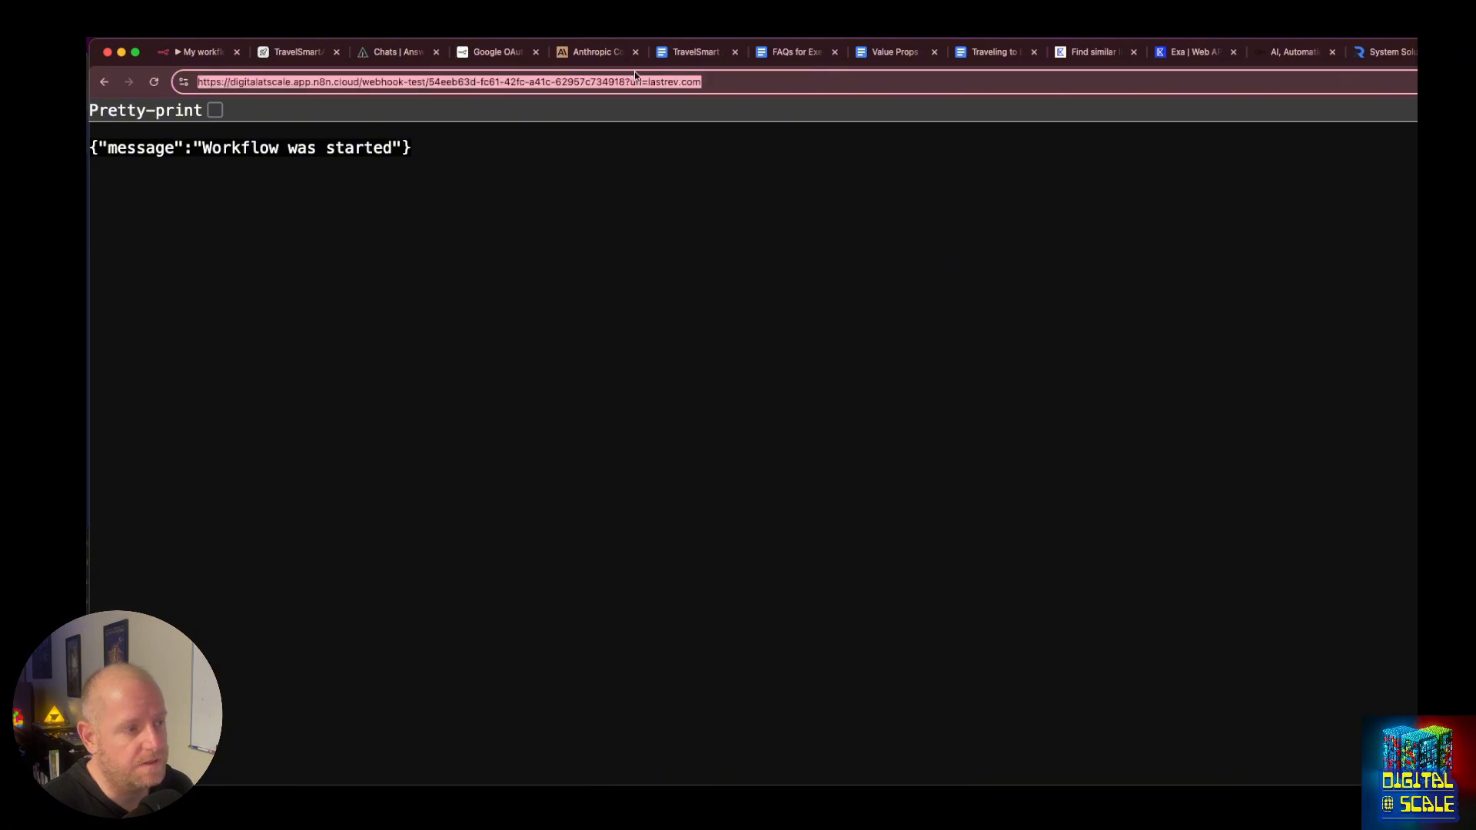
Return to the workflow canvas and move the original HTTP Request node closer to the Google Drive node.
{"action": "left_click", "coordinate": [201, 54]}
{"action": "left_click", "coordinate": [230, 125]}
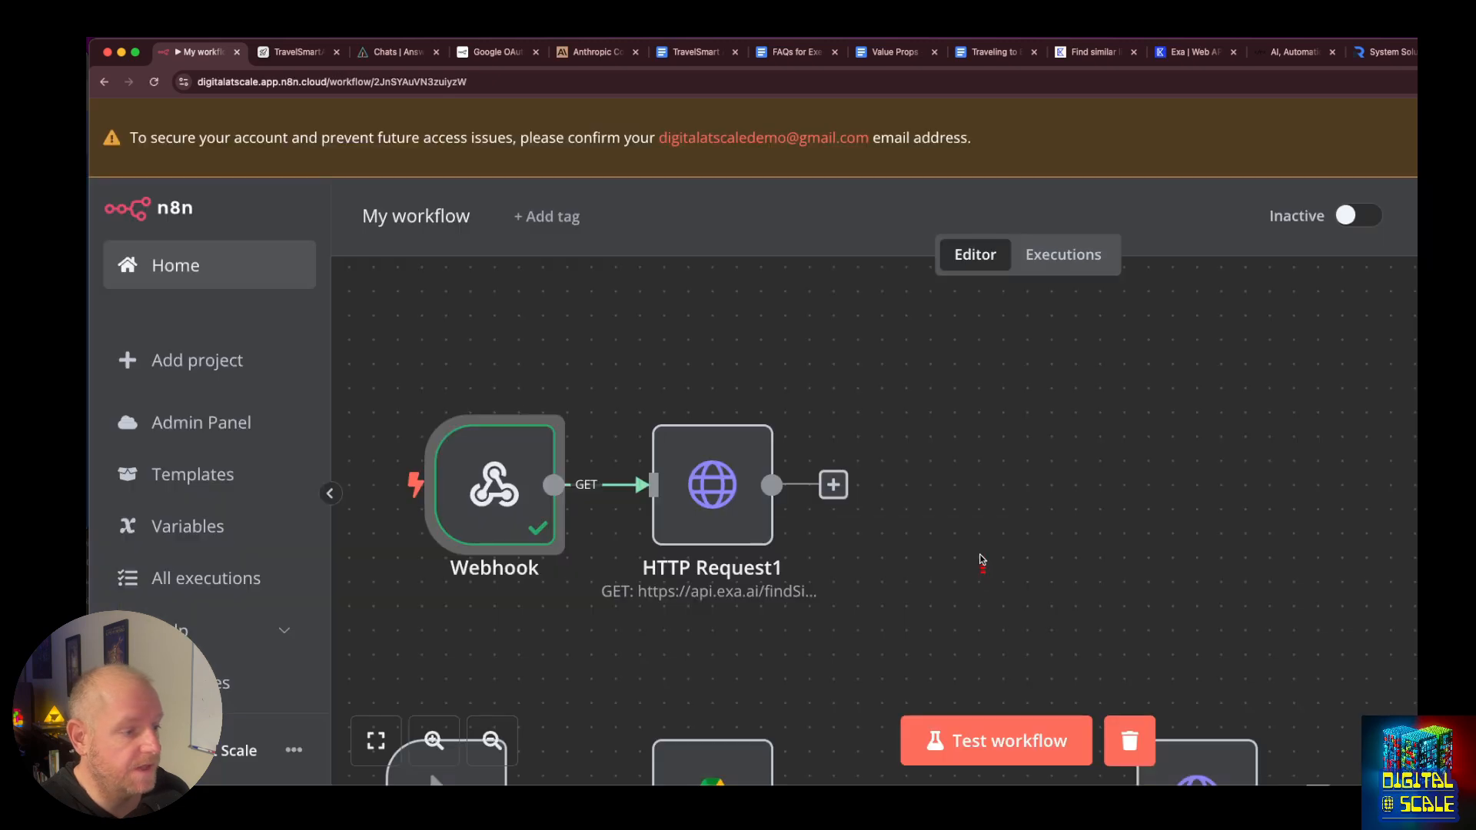
{"action": "left_click_drag", "start_coordinate": [987, 545], "coordinate": [1015, 415]}
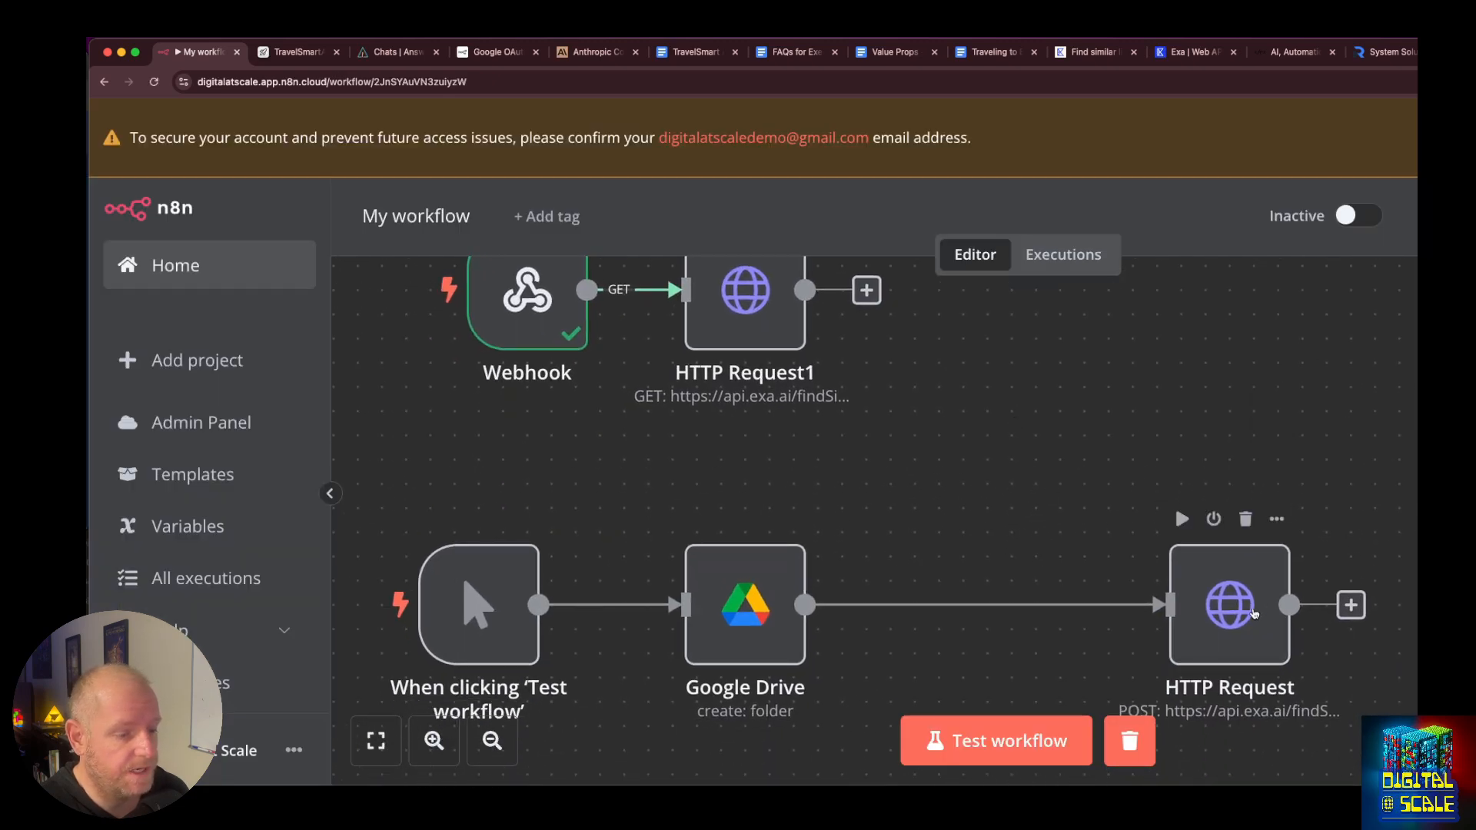
{"action": "left_click", "coordinate": [1050, 607]}
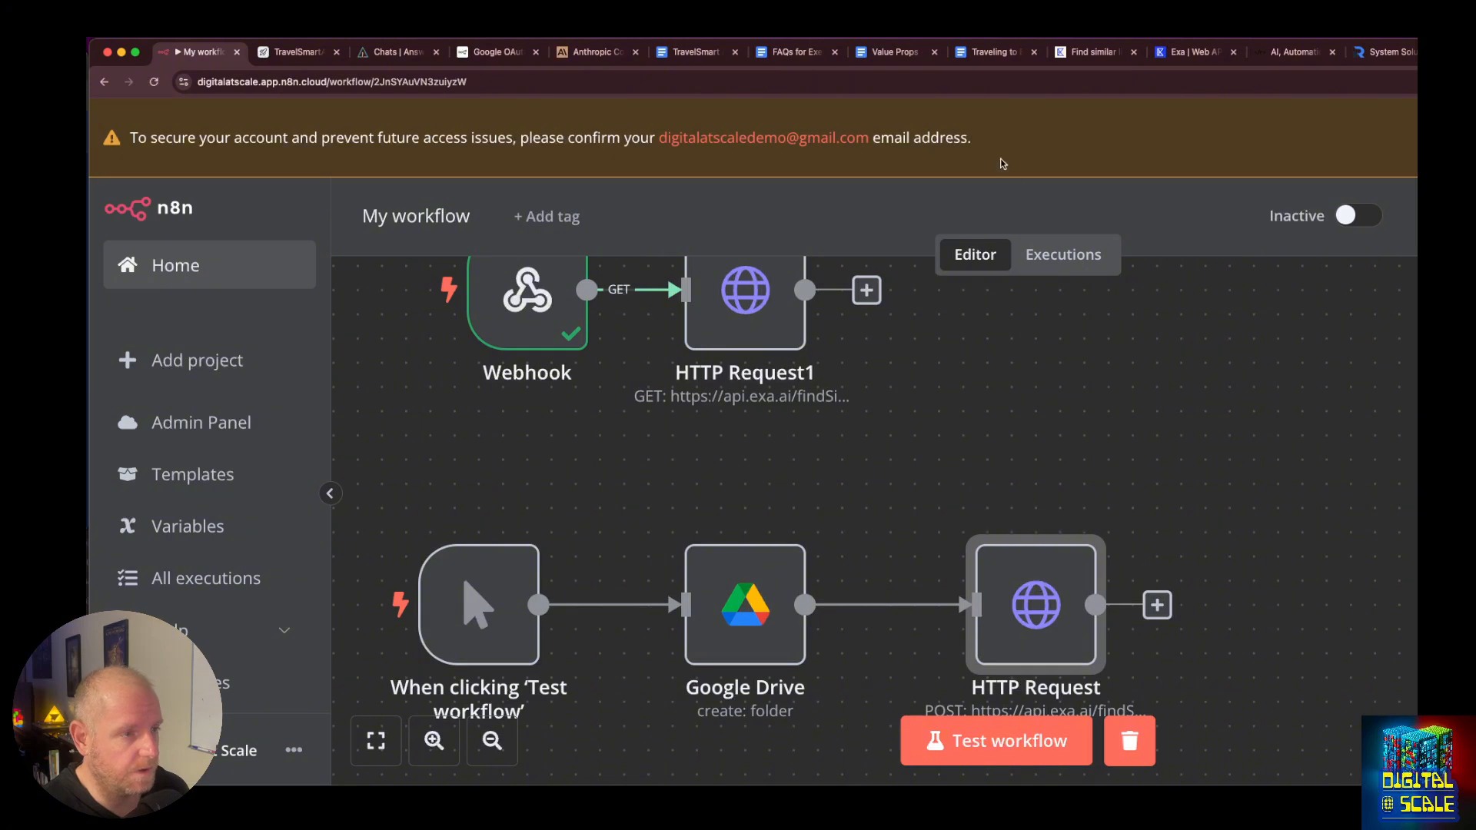
Switch to the TravelSmart AI Google Docs and look over the Overview, FAQs for Executive Travel Services and Value Props documents.
{"action": "left_click", "coordinate": [495, 54]}
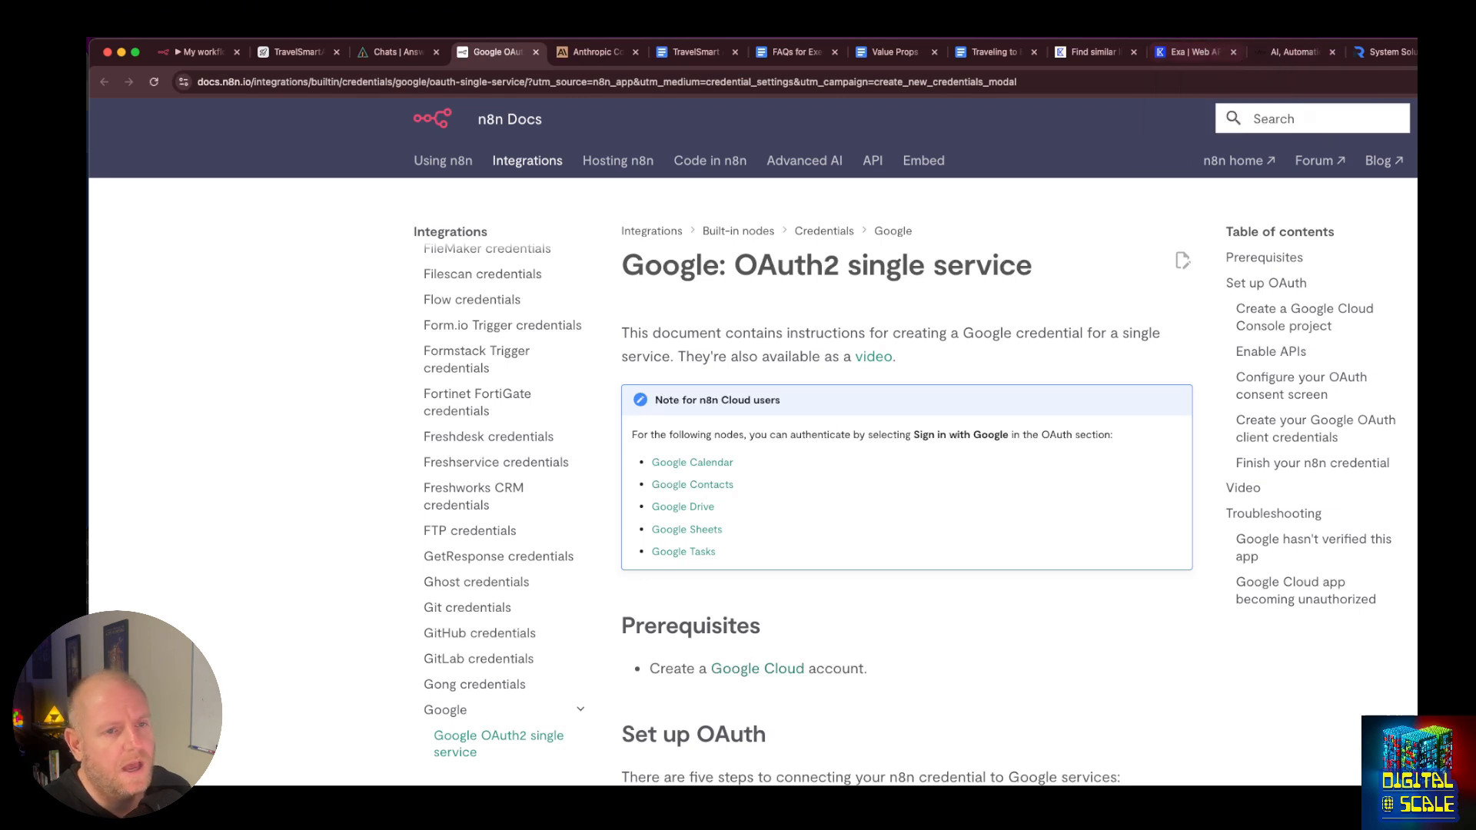
{"action": "left_click", "coordinate": [695, 52]}
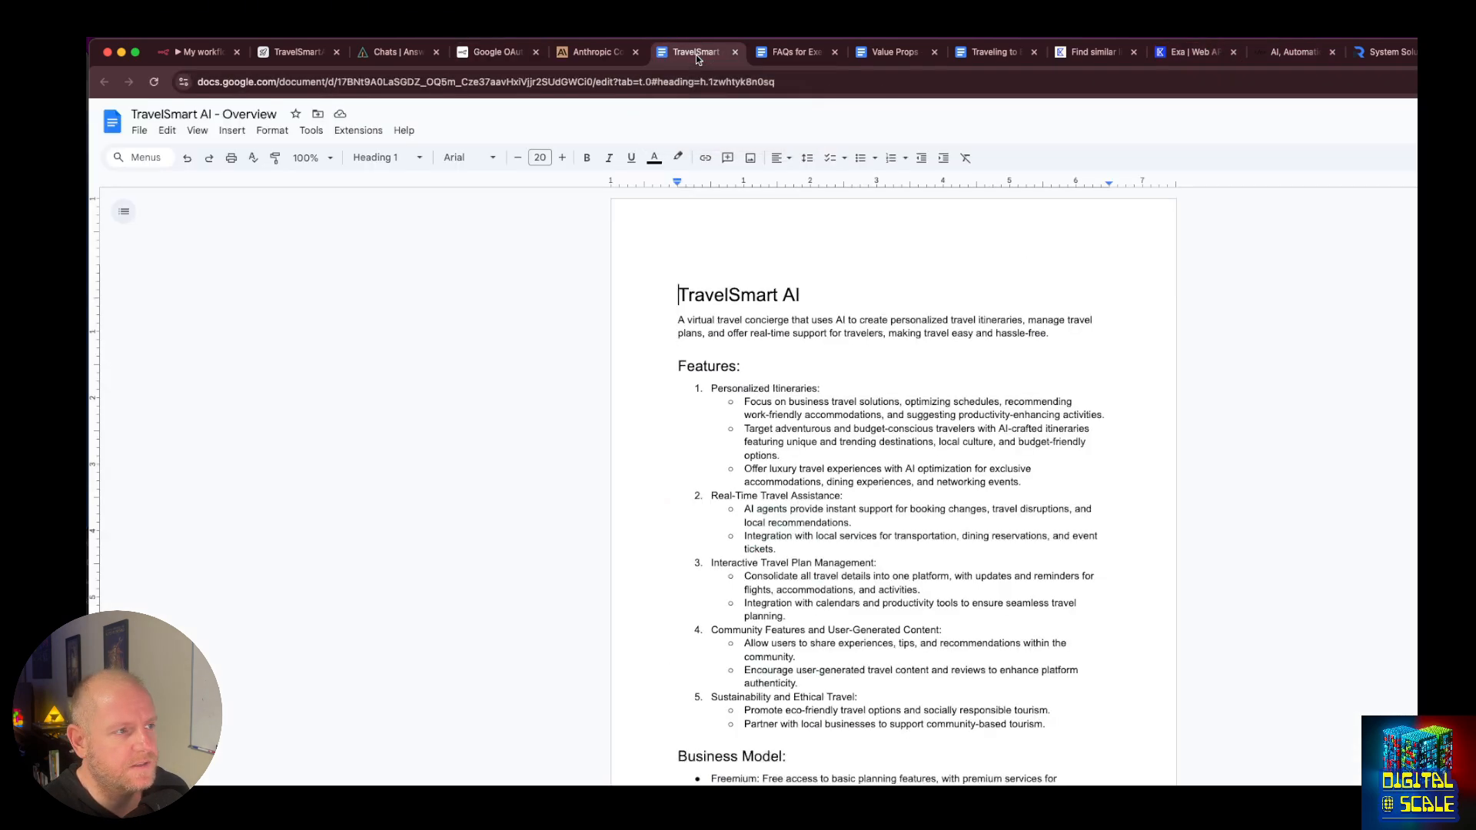
{"action": "left_click", "coordinate": [783, 54]}
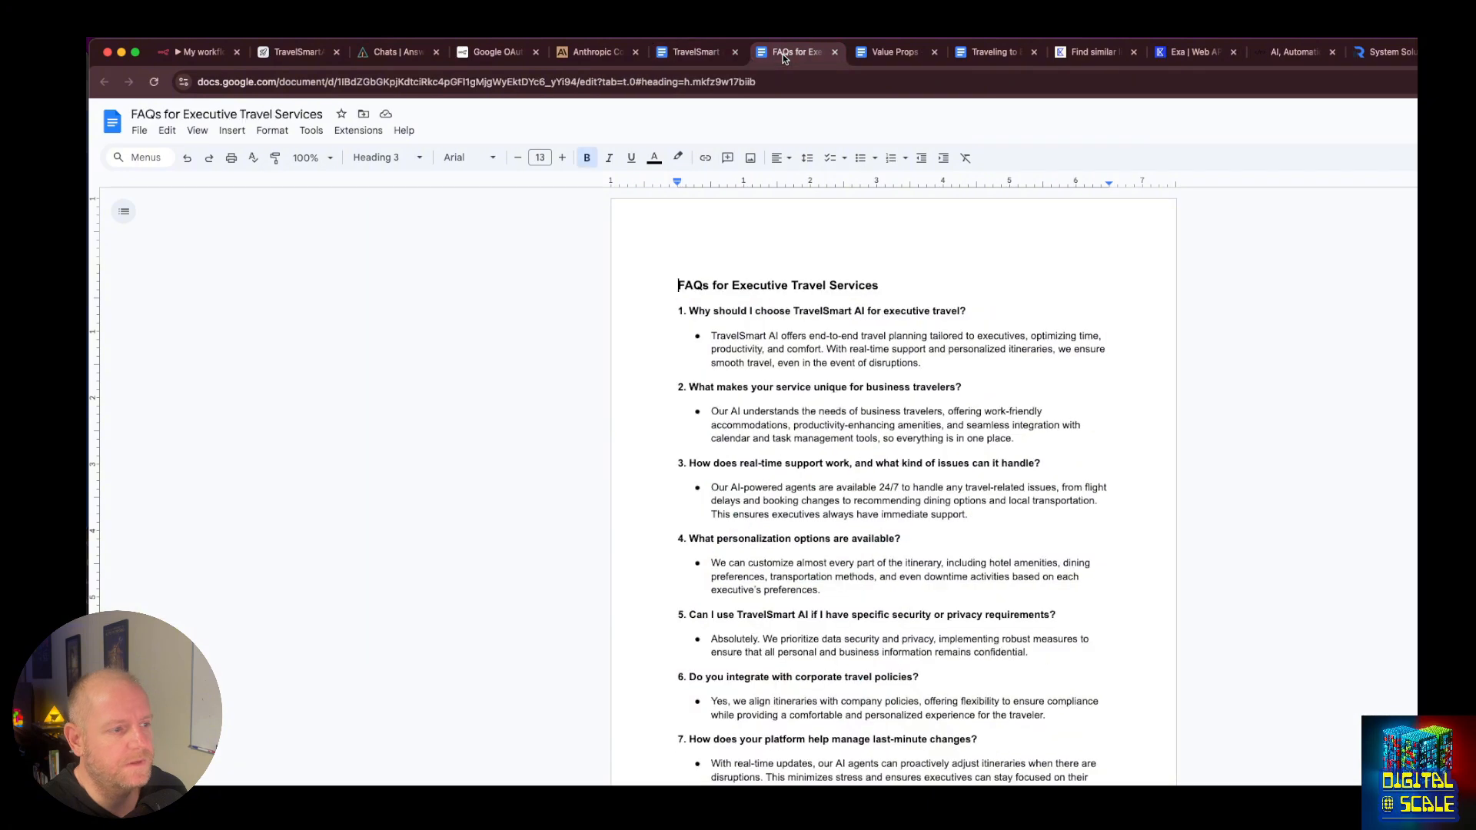
{"action": "left_click", "coordinate": [884, 53]}
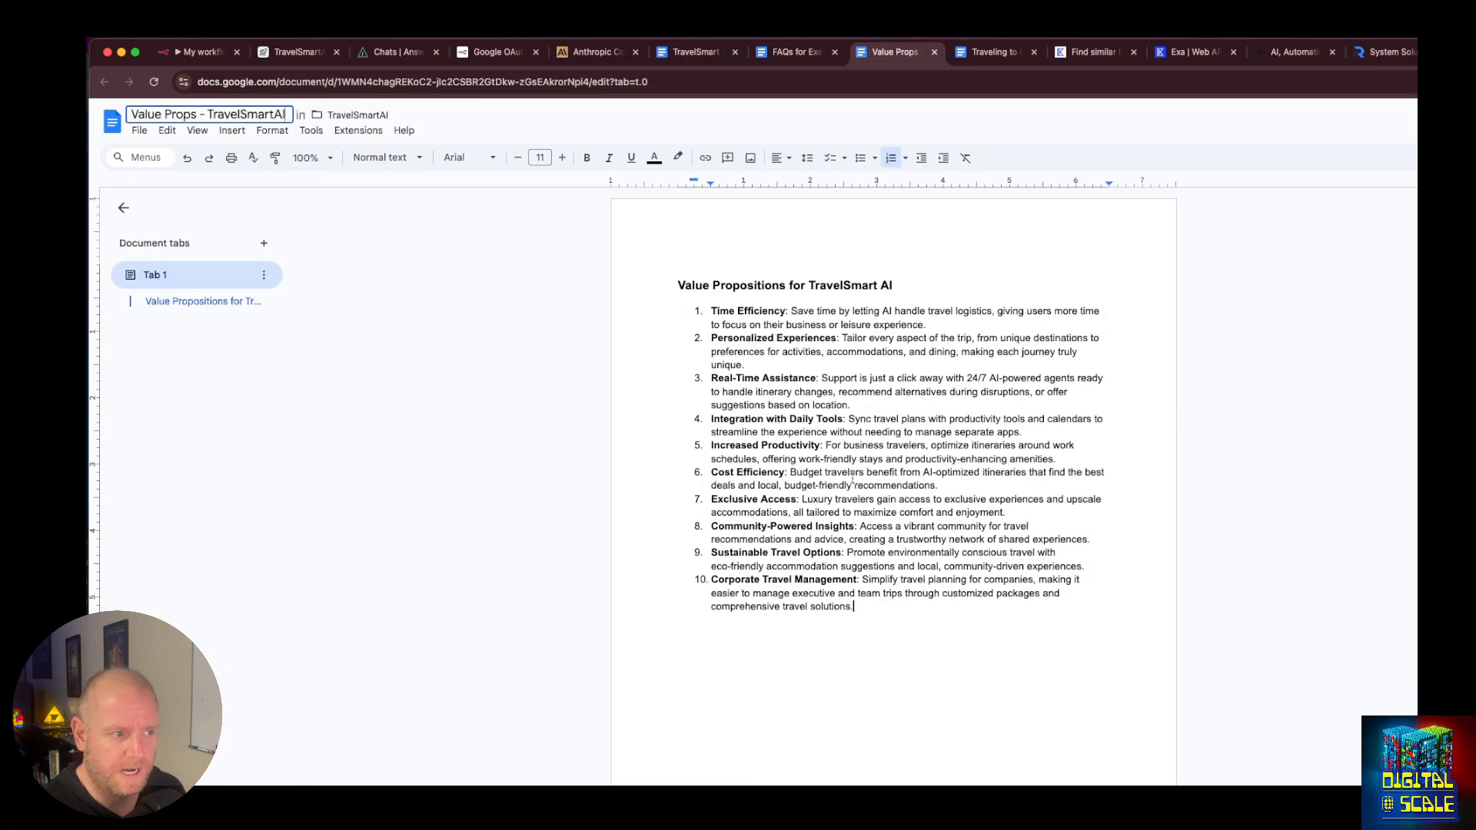
Review the Business Model section's Corporate Packages item in the TravelSmart AI overview, plus the executive travel FAQs and value propositions.
{"action": "left_click", "coordinate": [681, 49]}
{"action": "scroll", "coordinate": [982, 533], "scroll_direction": "down", "scroll_amount": 6}
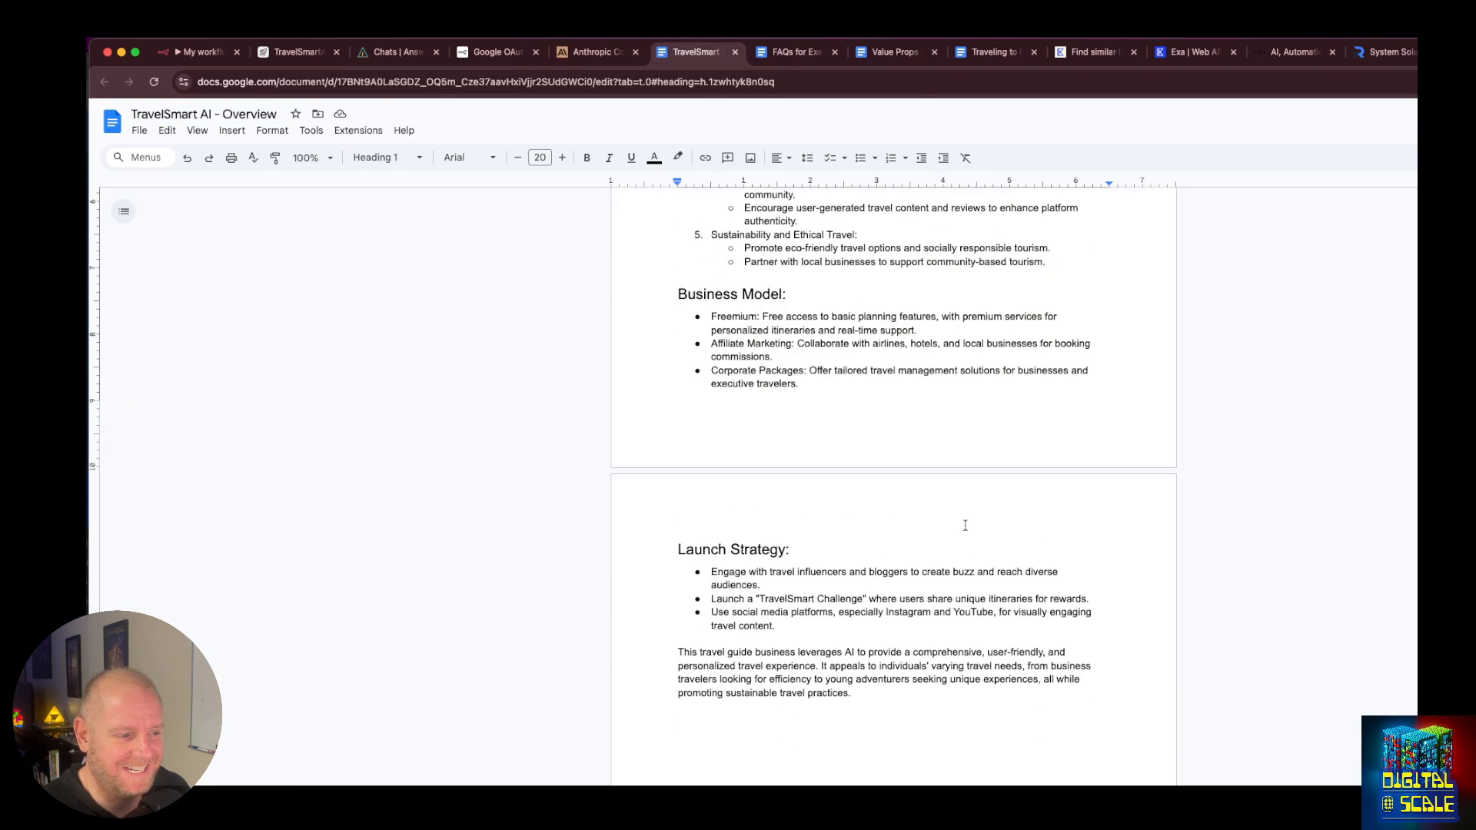
{"action": "left_click_drag", "start_coordinate": [805, 376], "coordinate": [712, 357]}
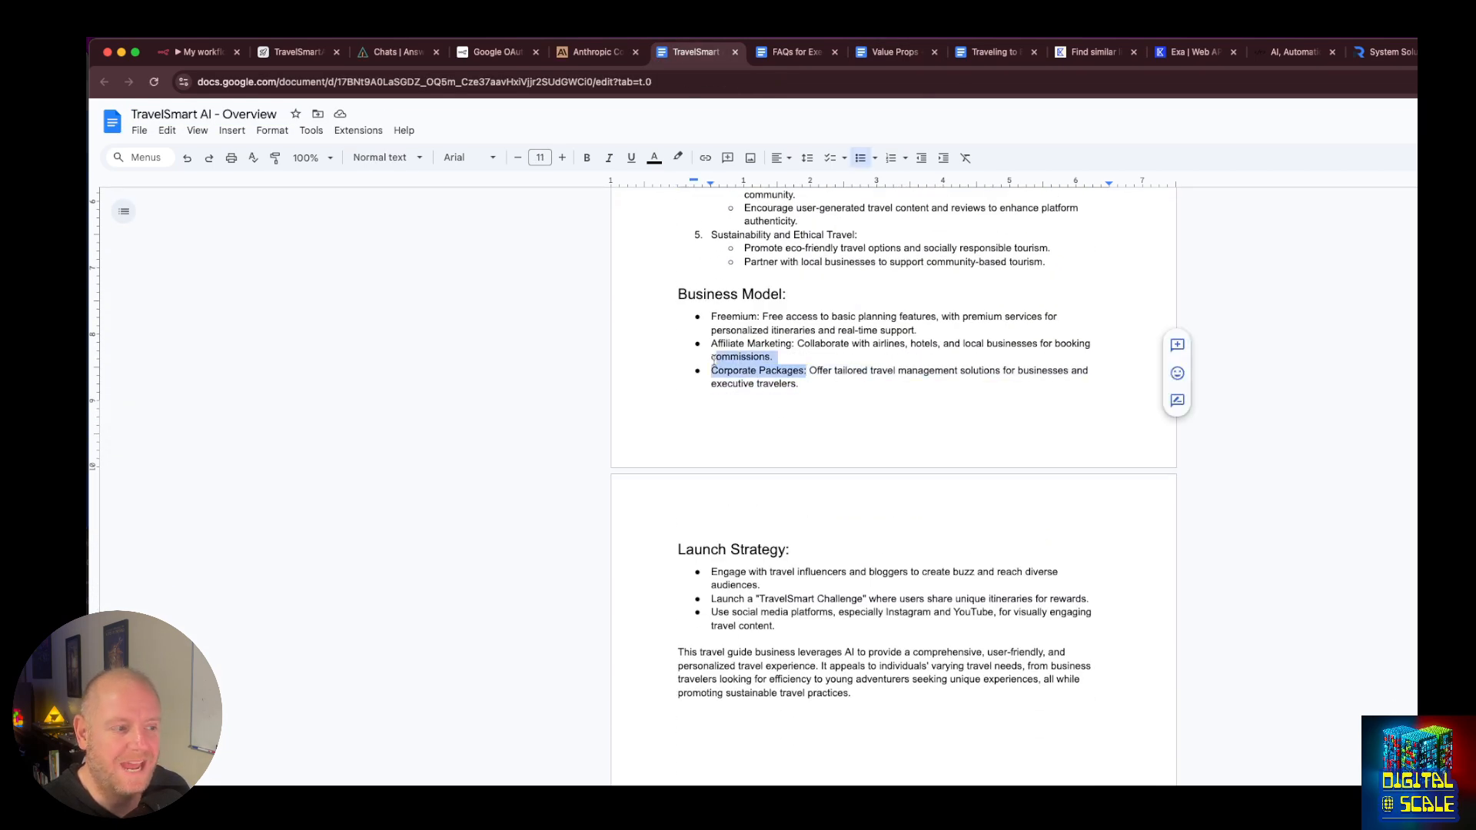
{"action": "left_click", "coordinate": [728, 371]}
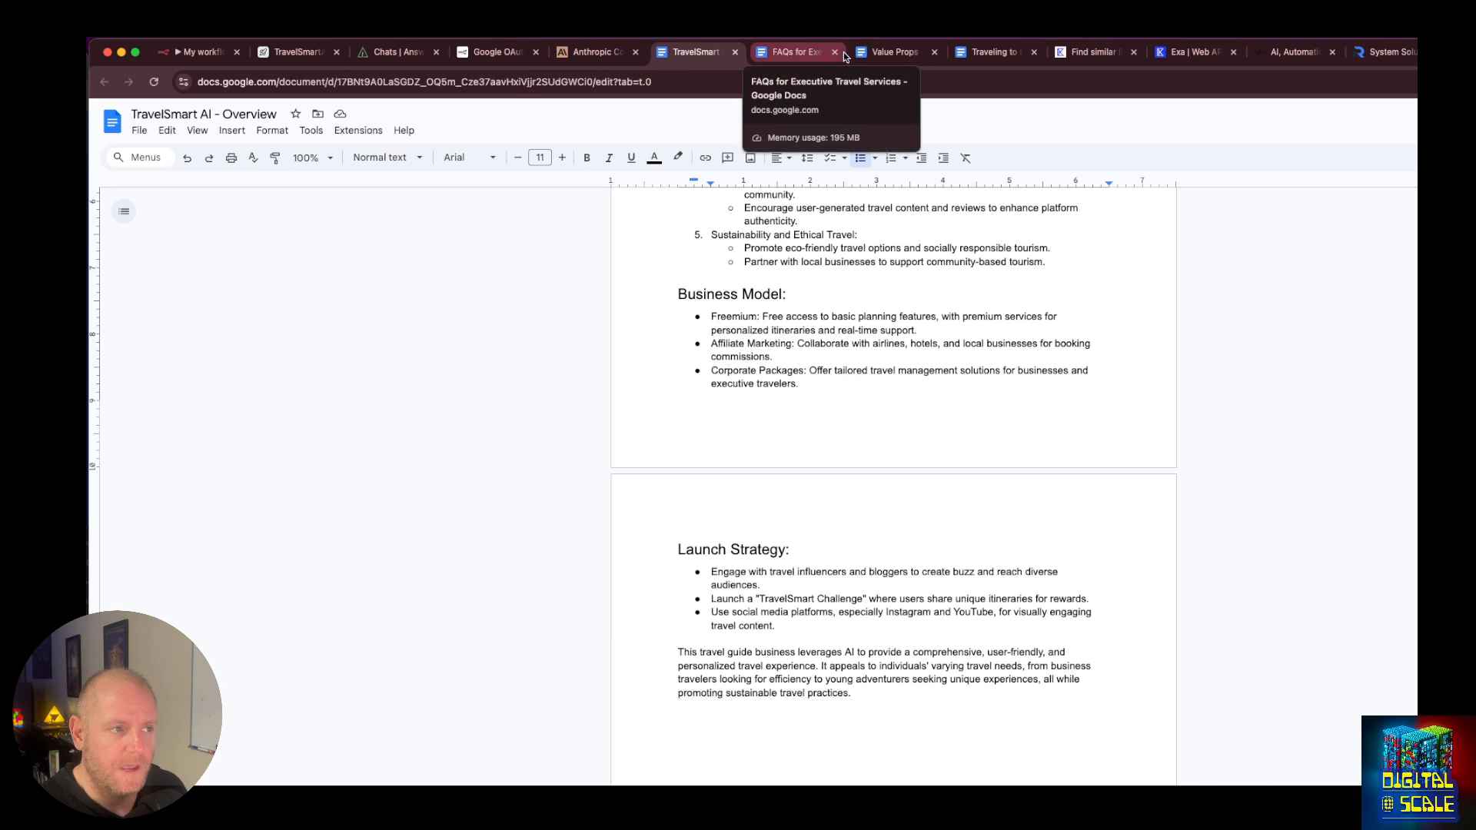
{"action": "left_click", "coordinate": [807, 52]}
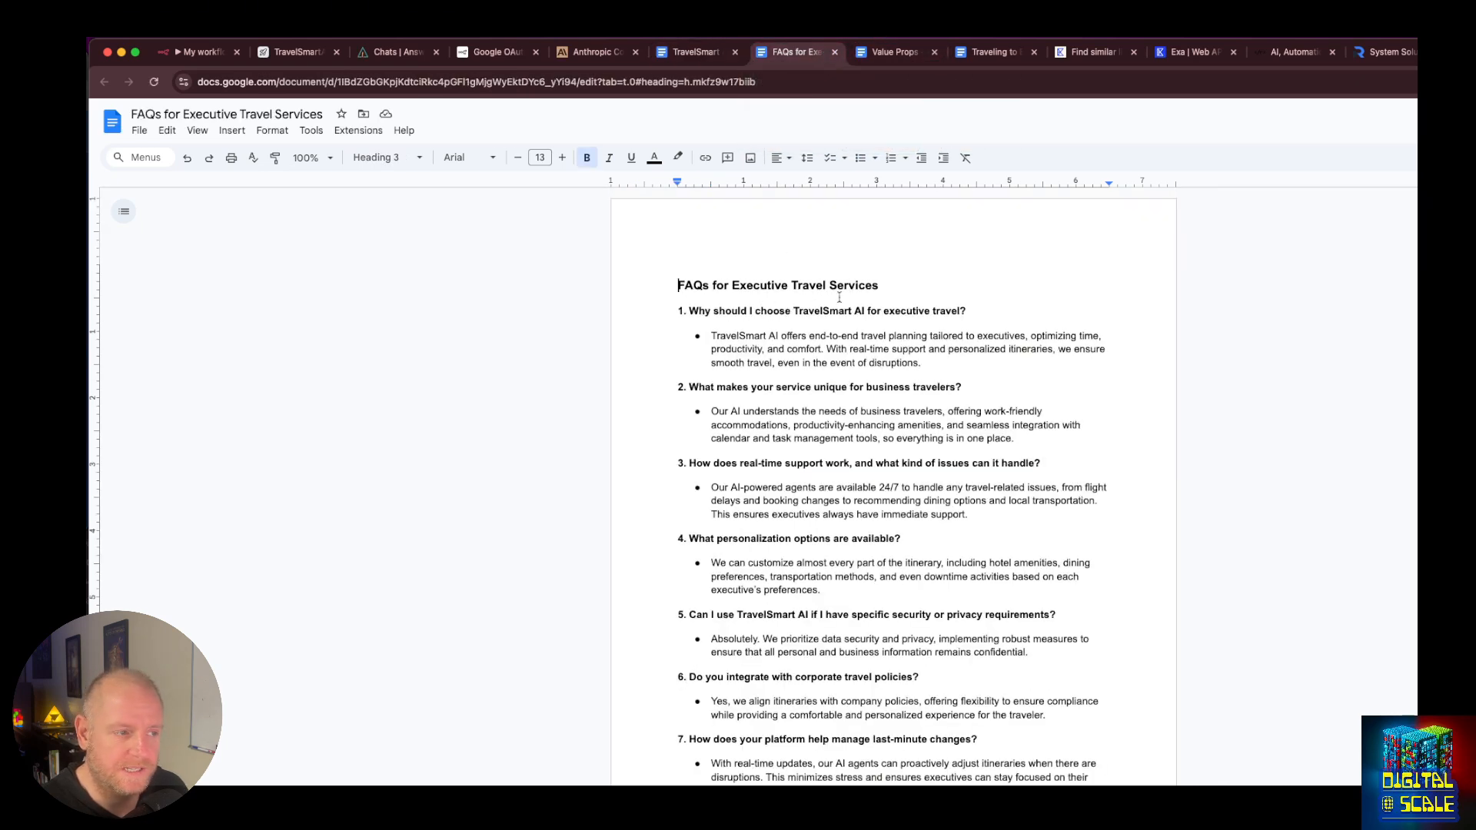
{"action": "left_click", "coordinate": [888, 53]}
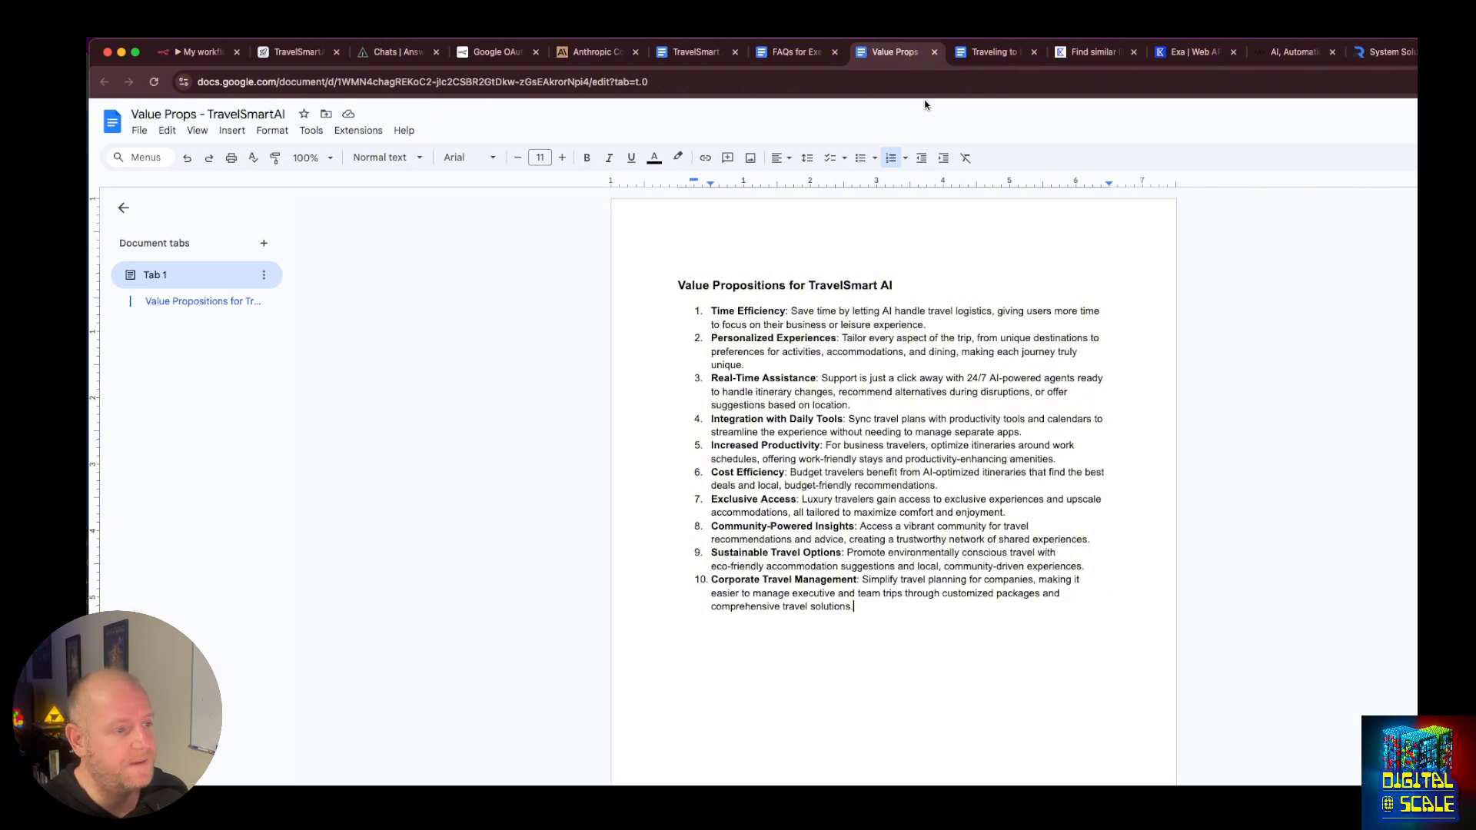
Return to the n8n workflow canvas, and open the Search endpoint page in the Exa API reference.
{"action": "key", "text": "super+1"}
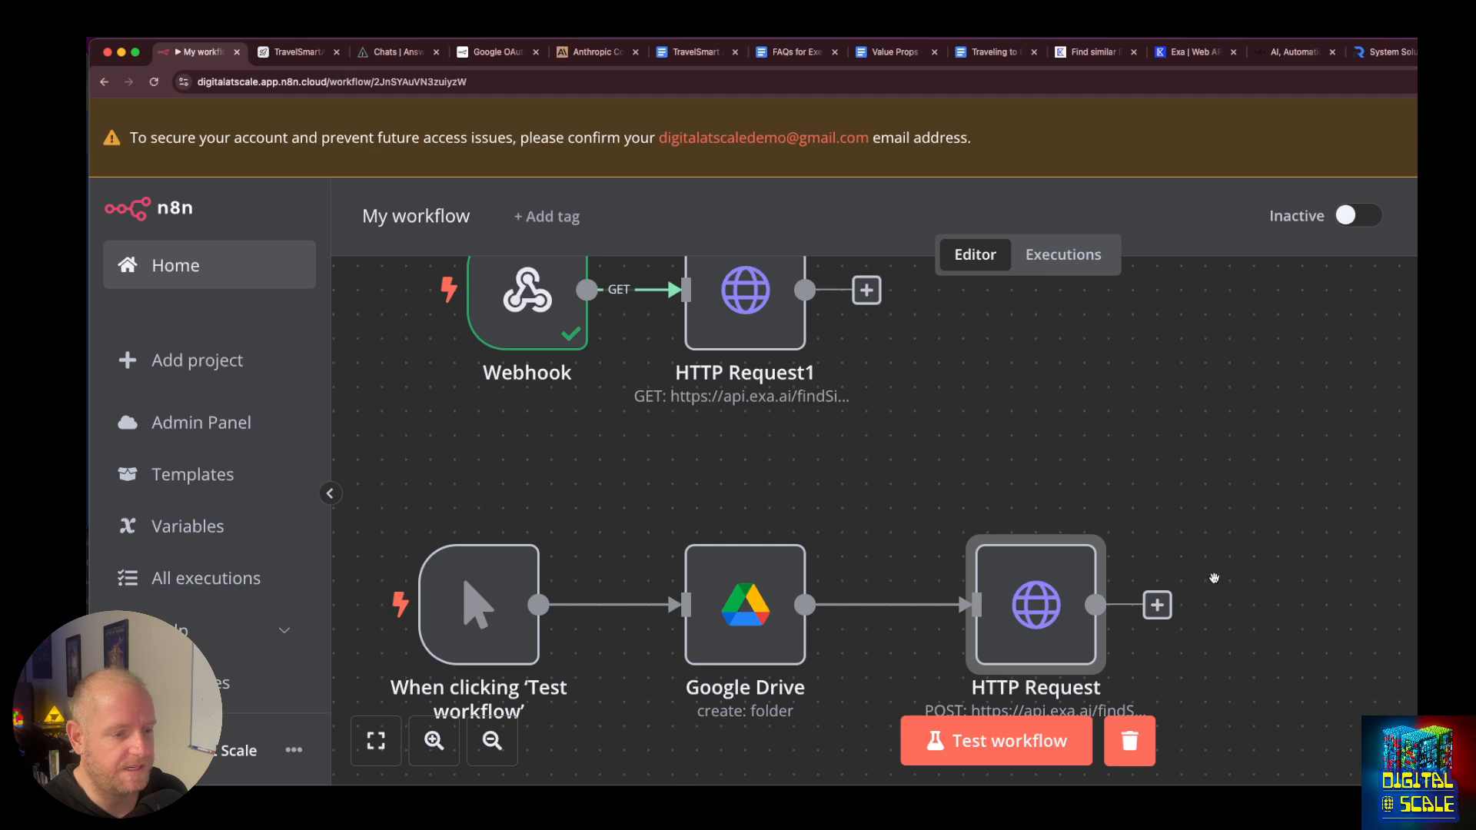
{"action": "left_click_drag", "start_coordinate": [1216, 580], "coordinate": [1186, 481]}
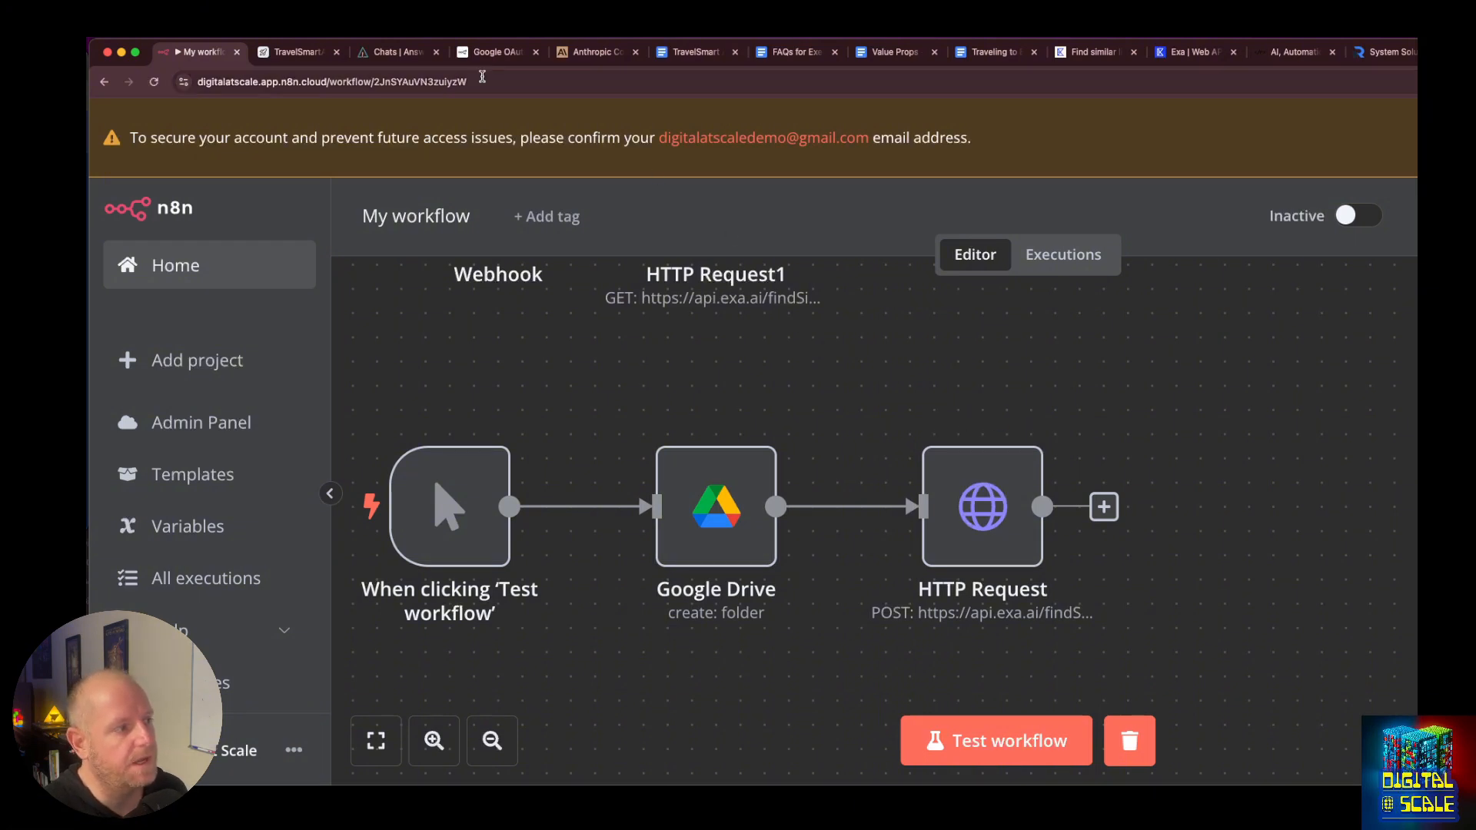
{"action": "left_click", "coordinate": [1071, 52]}
{"action": "scroll", "coordinate": [501, 317], "scroll_direction": "up", "scroll_amount": 5}
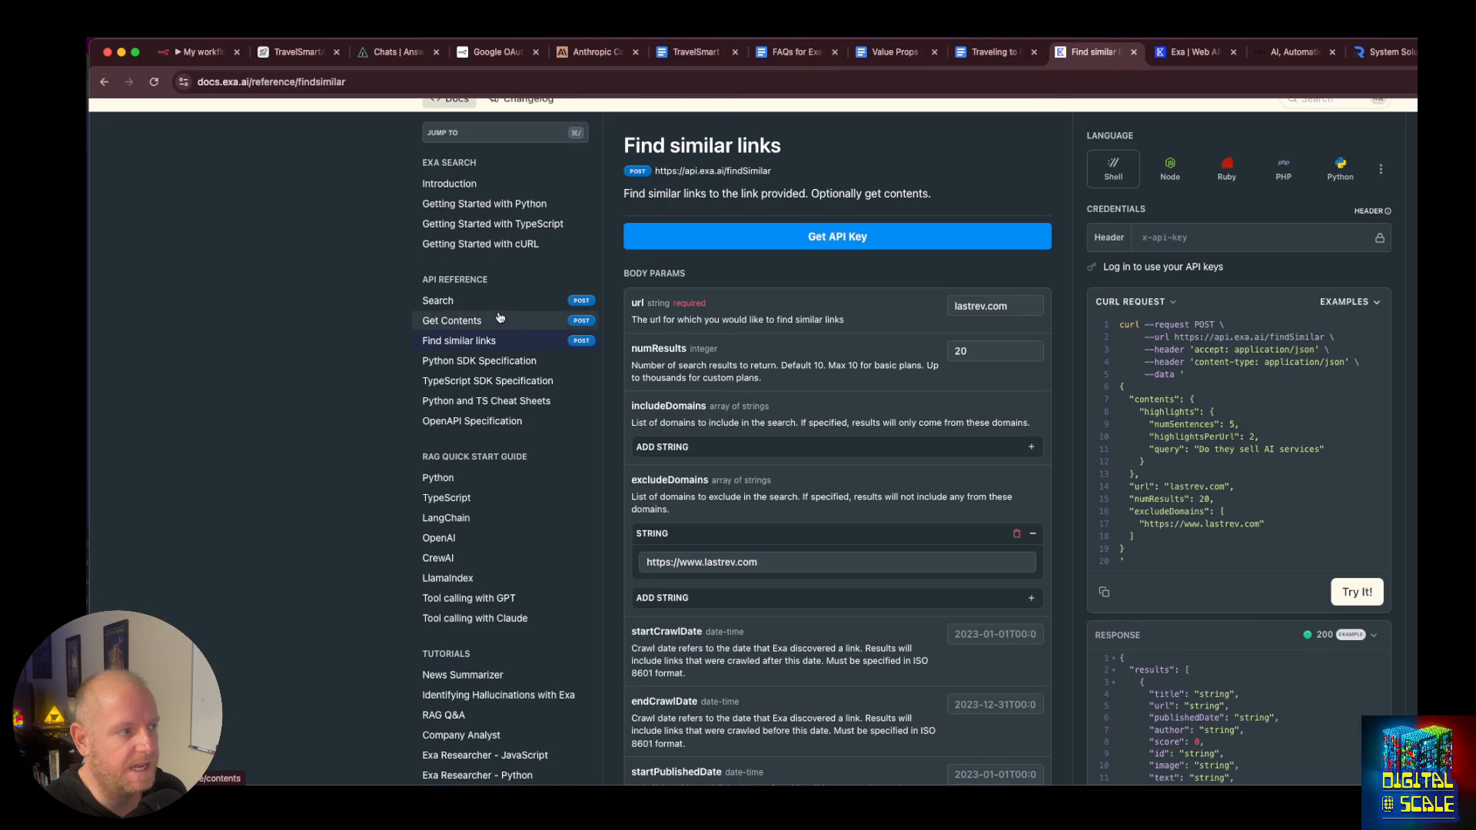
{"action": "left_click", "coordinate": [493, 302]}
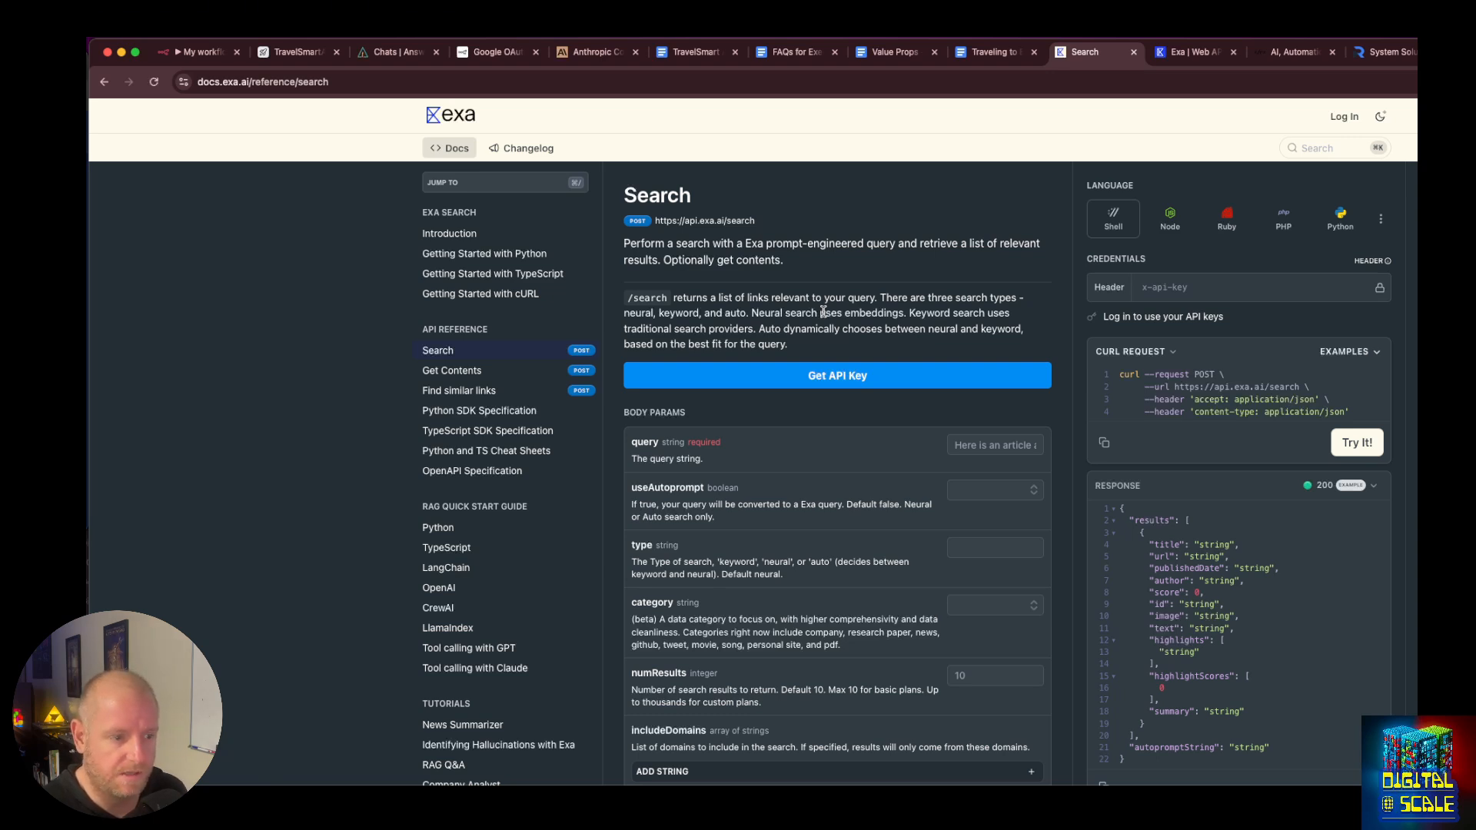
{"action": "scroll", "coordinate": [823, 312], "scroll_direction": "down", "scroll_amount": 1}
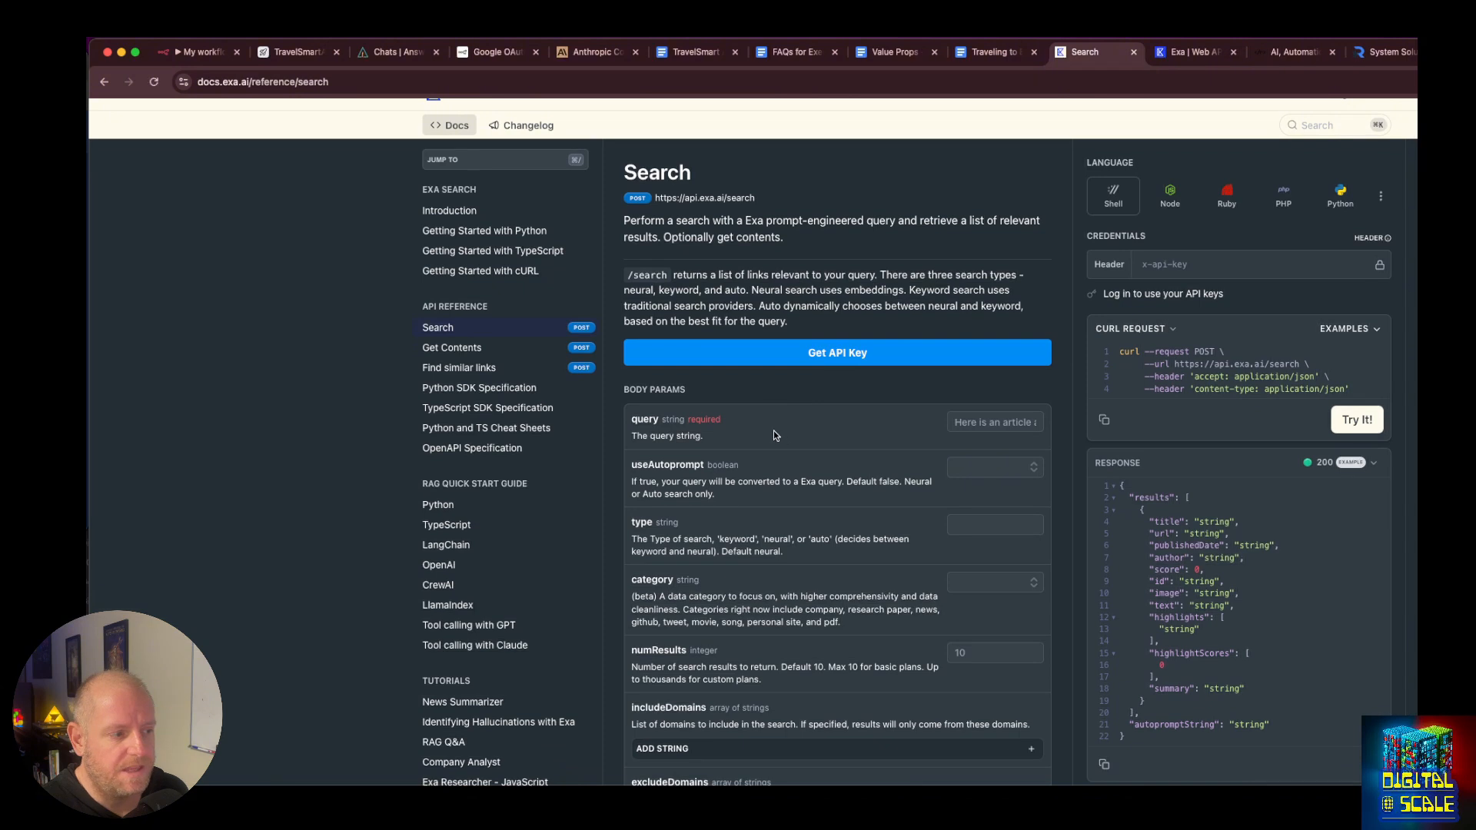
Set the Exa Search endpoint's query body parameter to openai.com.
{"action": "left_click", "coordinate": [972, 422]}
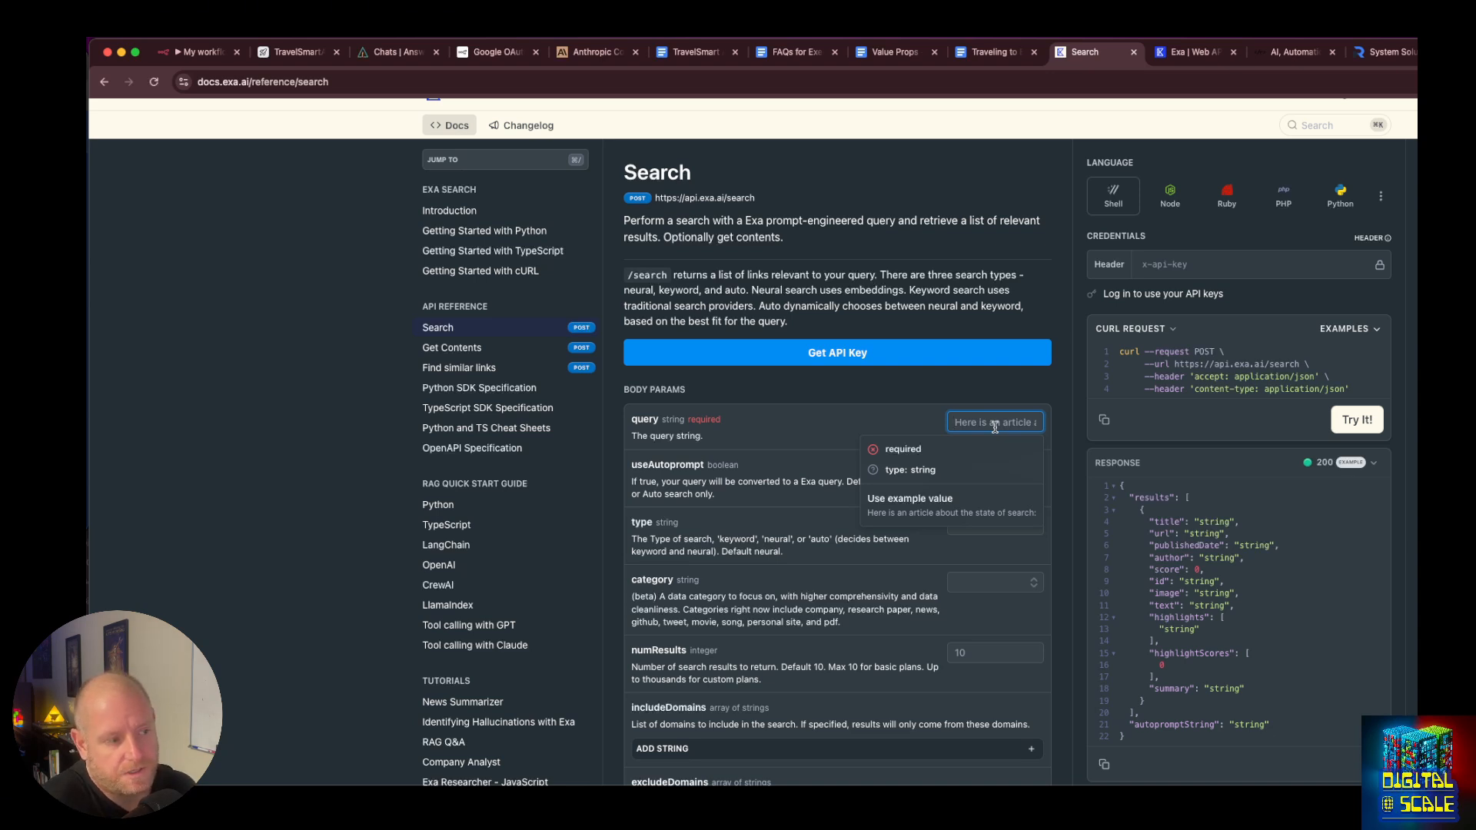
{"action": "type", "text": "openai"}
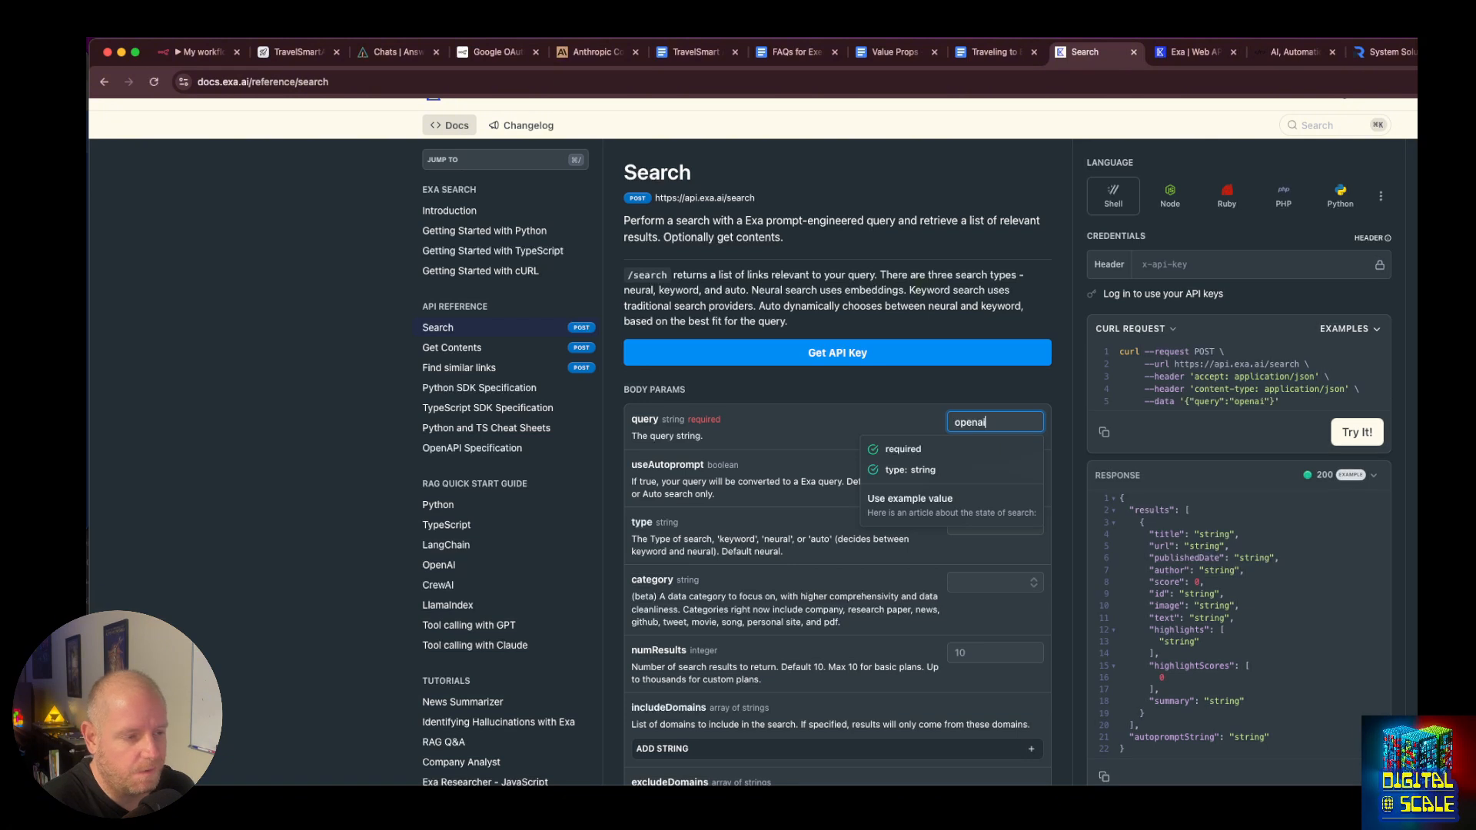
{"action": "type", "text": ".com"}
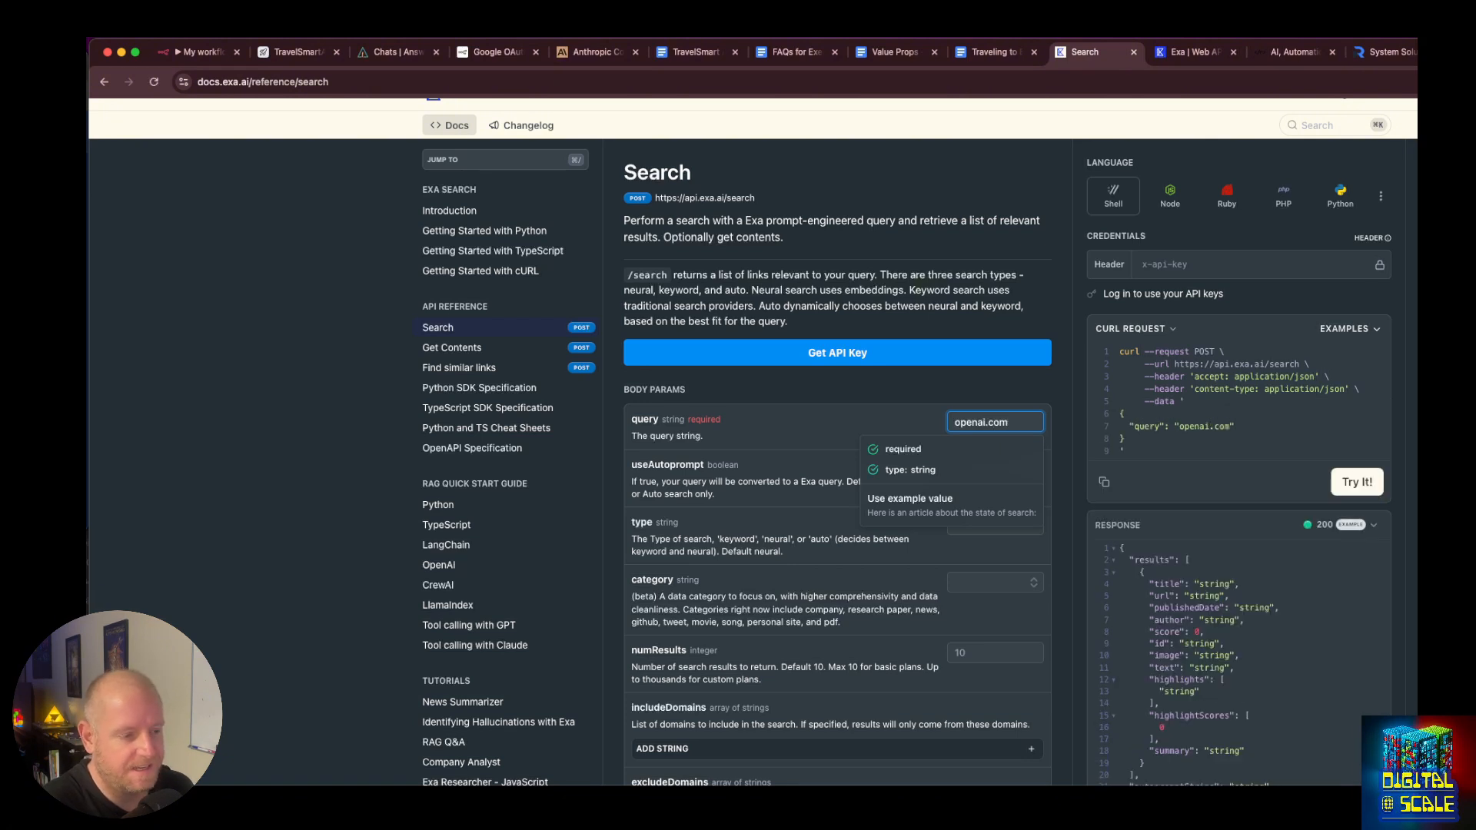
{"action": "left_click", "coordinate": [1088, 456]}
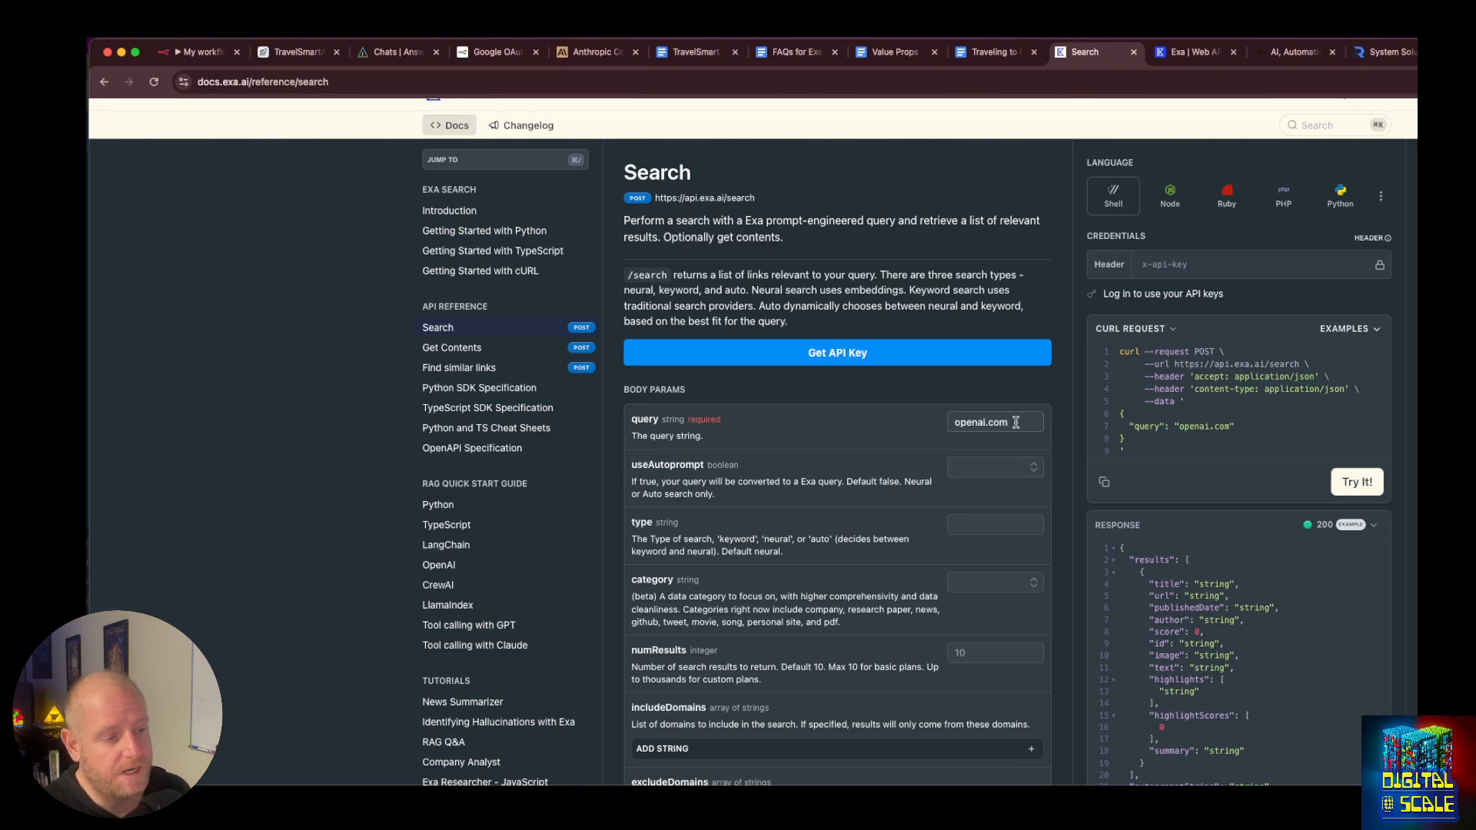
{"action": "left_click_drag", "start_coordinate": [1015, 422], "coordinate": [949, 419]}
{"action": "left_click", "coordinate": [950, 419]}
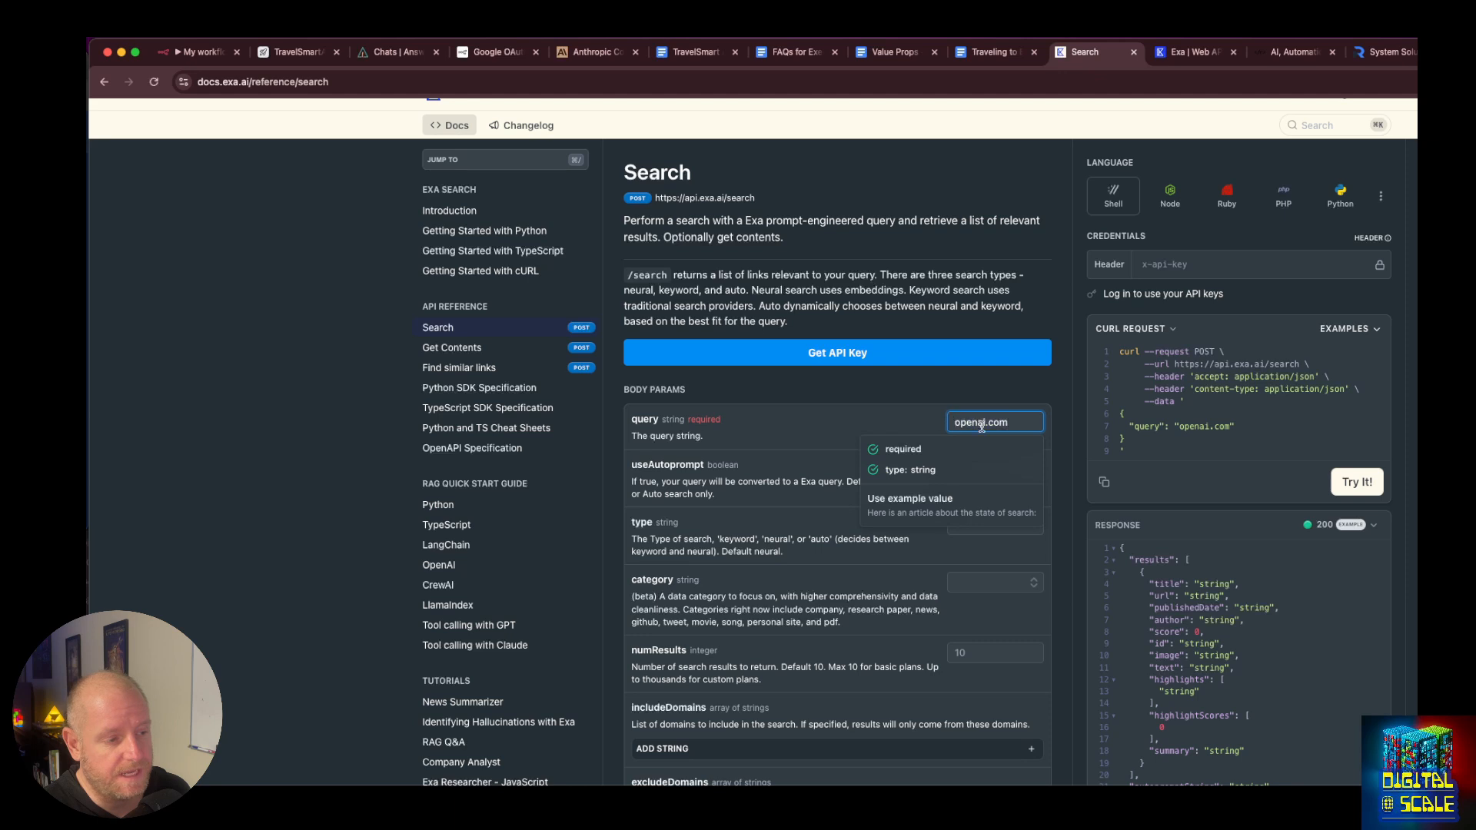
{"action": "left_click", "coordinate": [865, 423]}
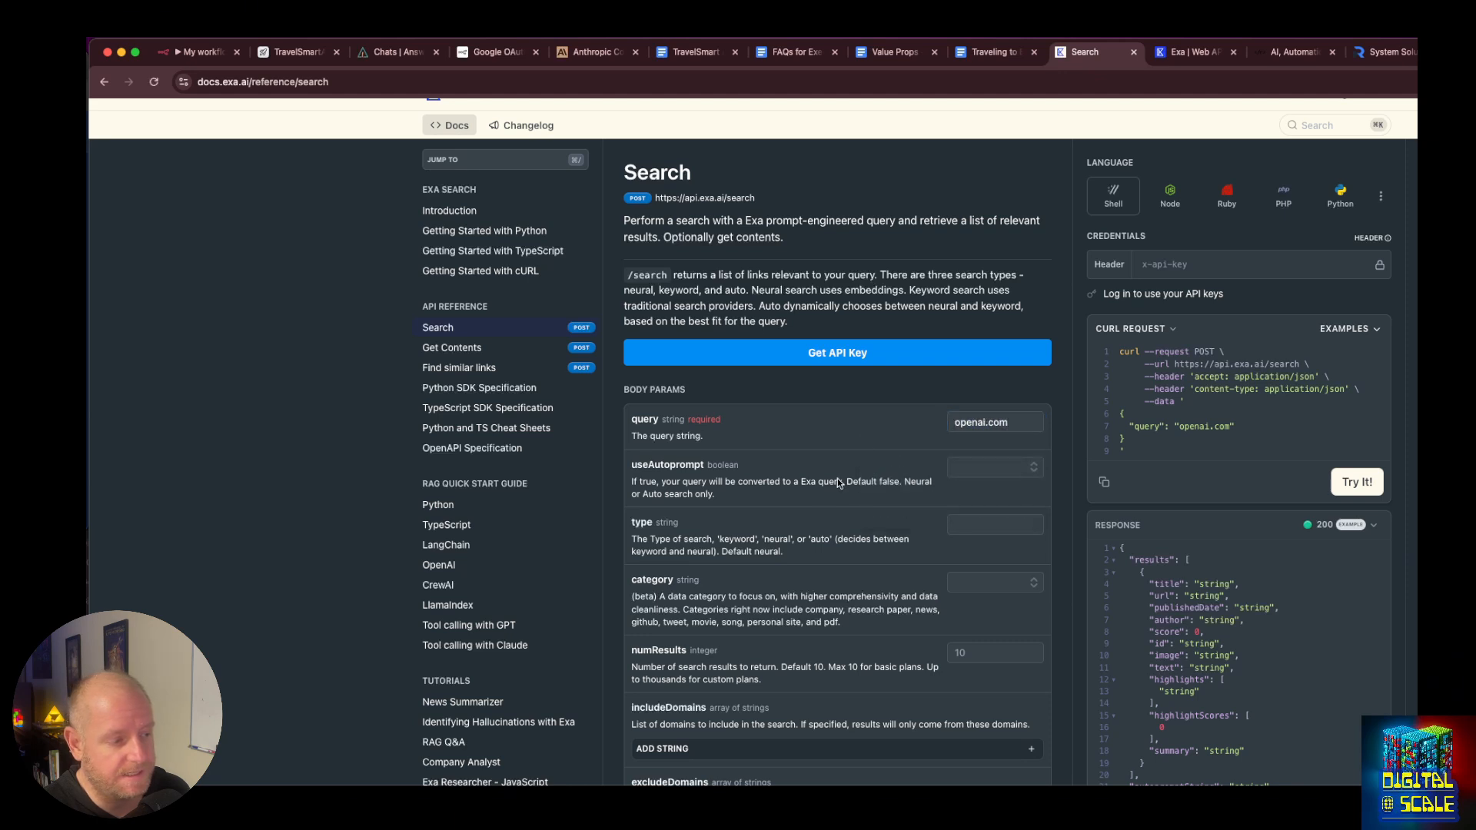
Read the category parameter's description and set the search category to company.
{"action": "scroll", "coordinate": [815, 559], "scroll_direction": "down", "scroll_amount": 1}
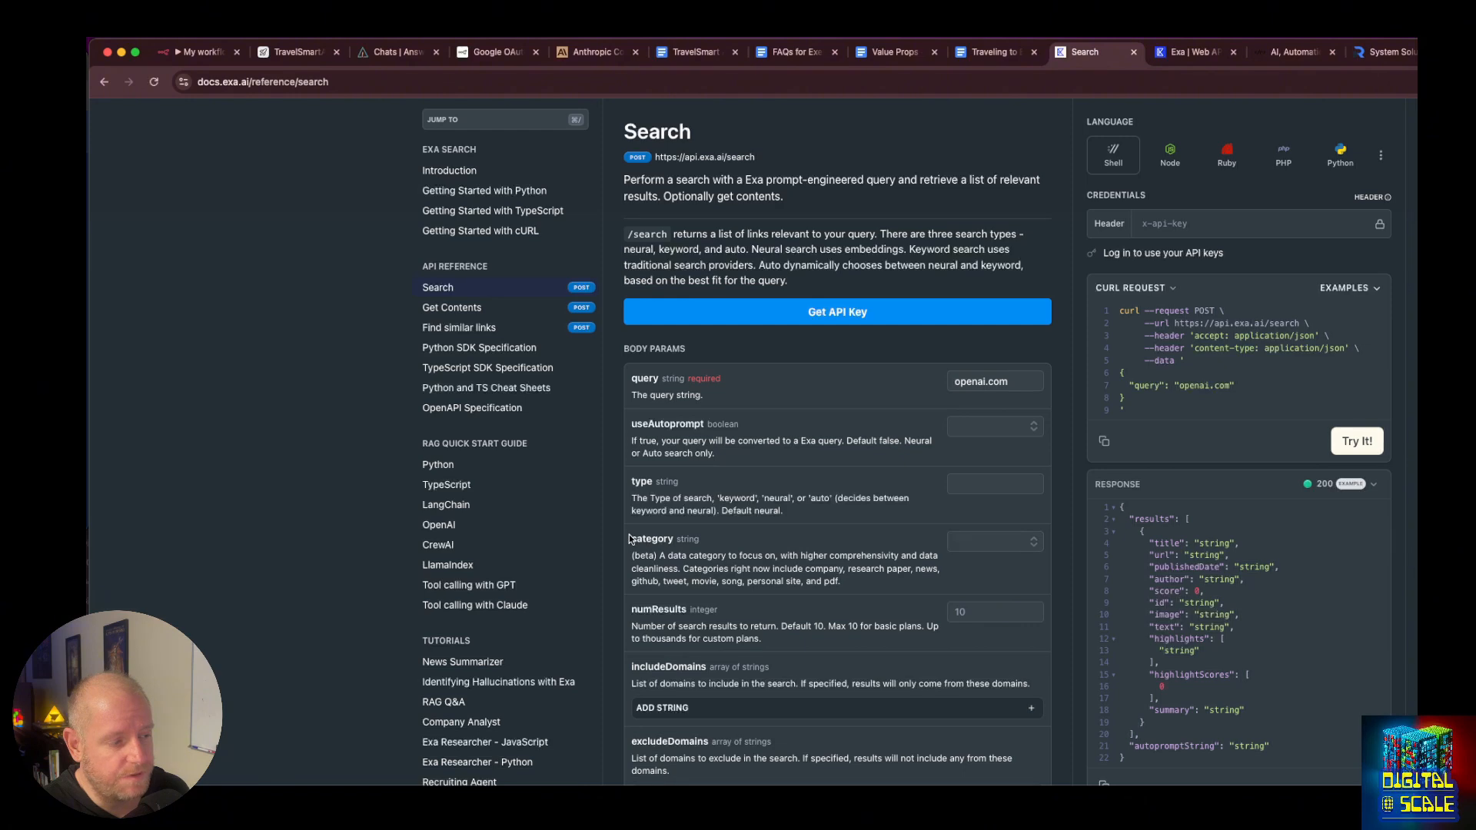
{"action": "left_click_drag", "start_coordinate": [630, 539], "coordinate": [695, 540]}
{"action": "scroll", "coordinate": [684, 538], "scroll_direction": "up", "scroll_amount": 5}
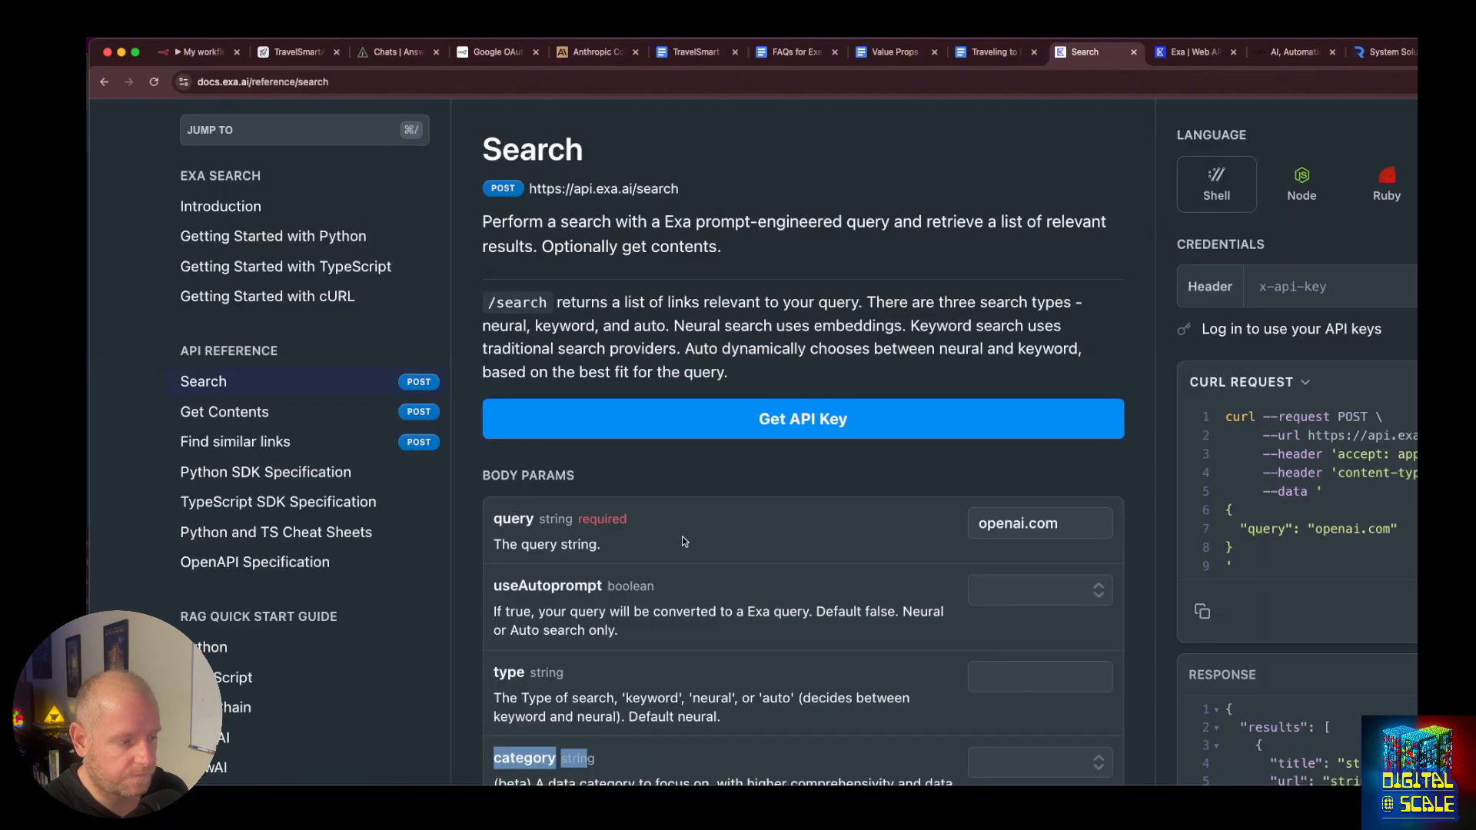
{"action": "scroll", "coordinate": [681, 536], "scroll_direction": "down", "scroll_amount": 5}
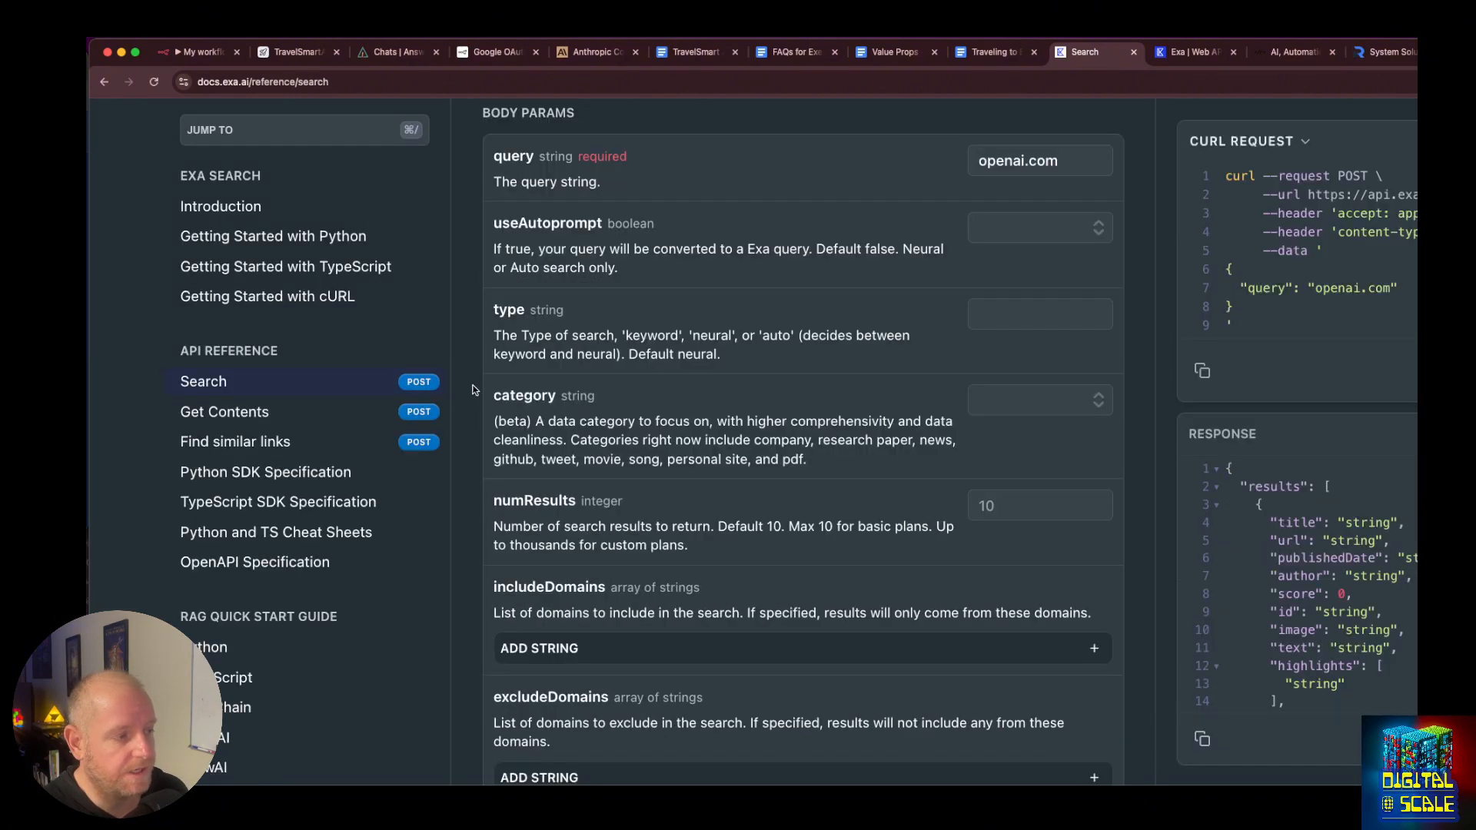
{"action": "left_click_drag", "start_coordinate": [493, 395], "coordinate": [661, 458]}
{"action": "left_click", "coordinate": [710, 464]}
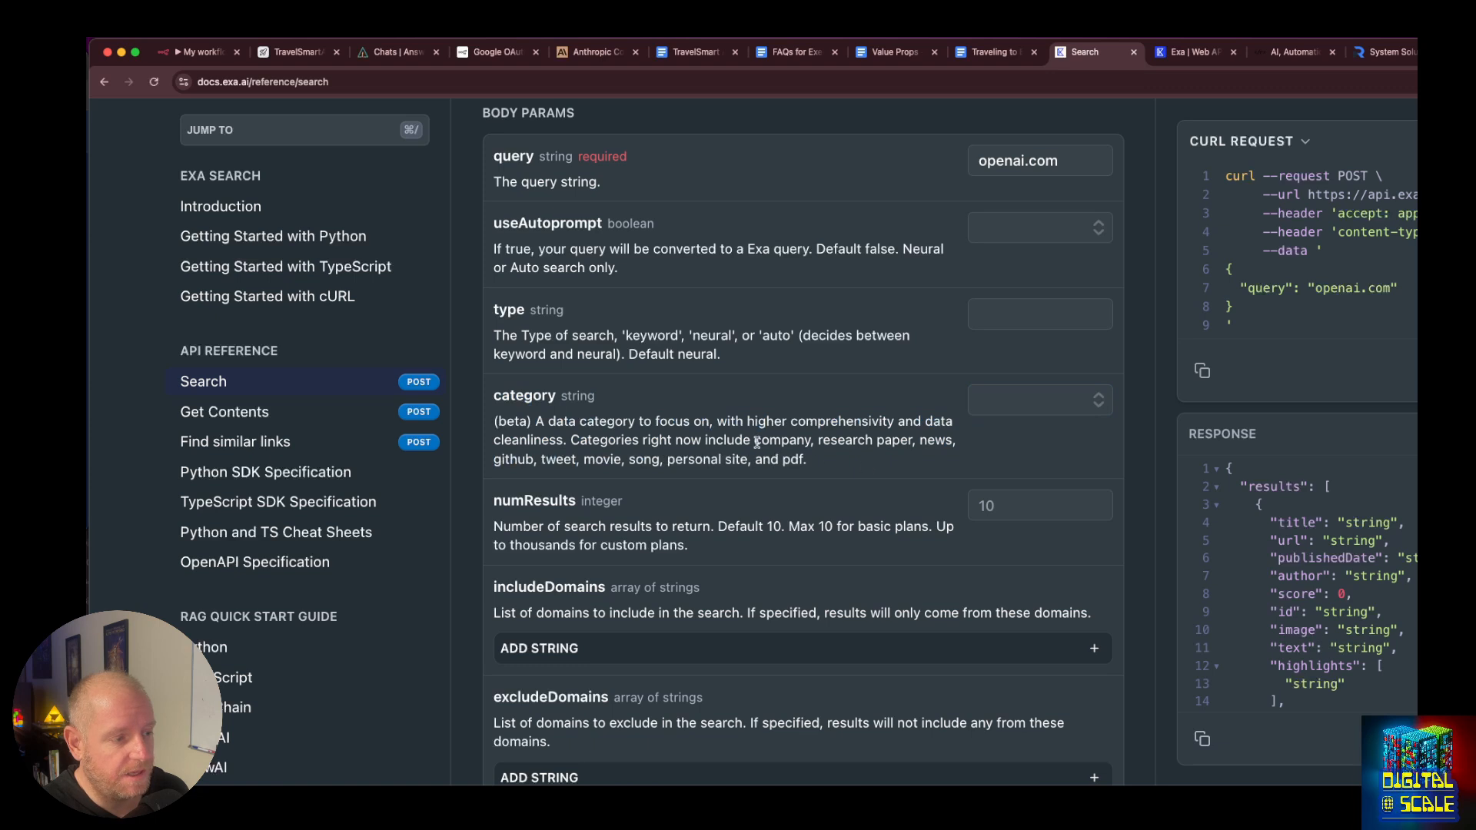
{"action": "double_click", "coordinate": [766, 445]}
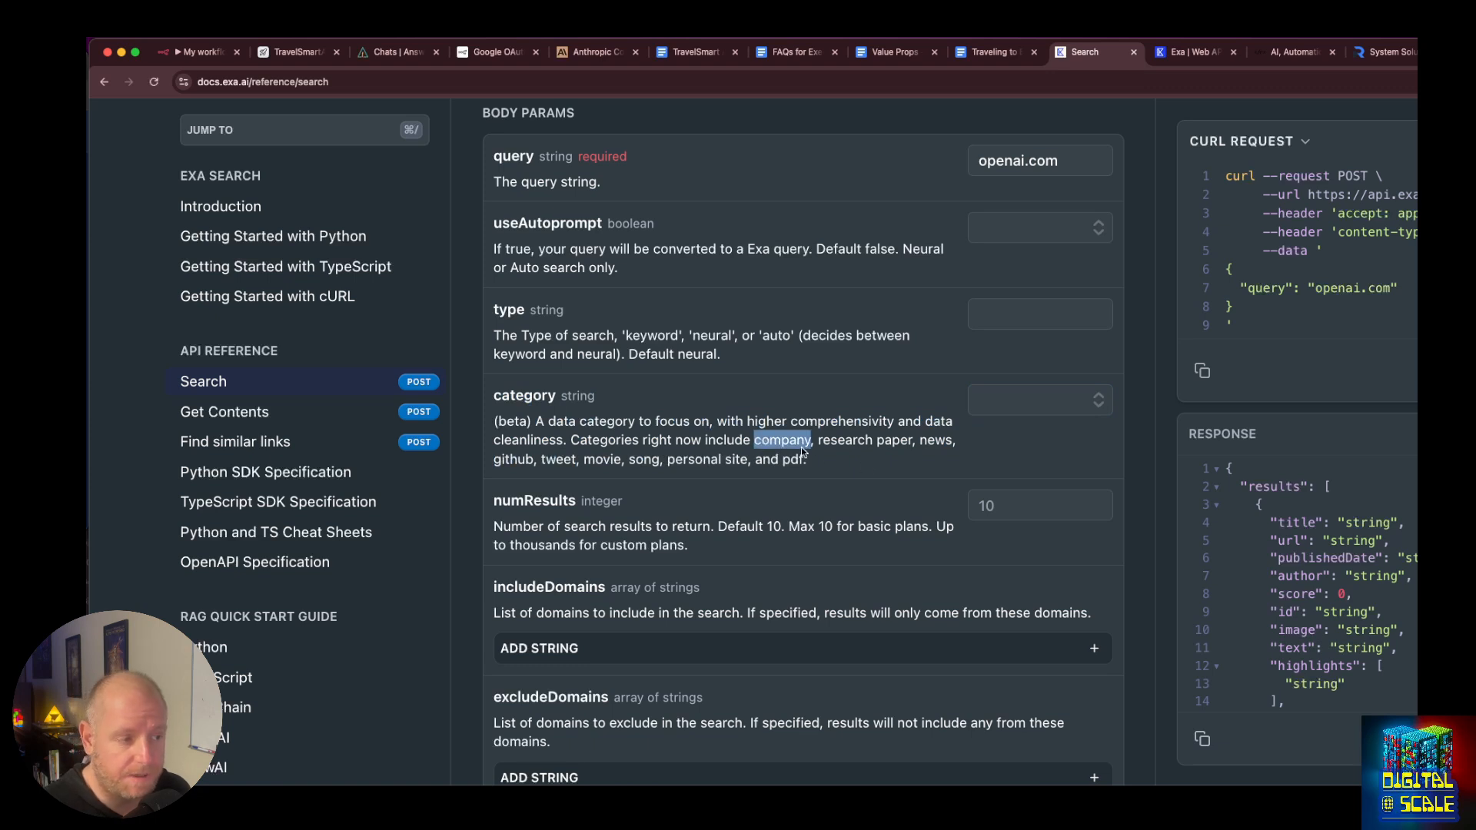
{"action": "left_click", "coordinate": [830, 435]}
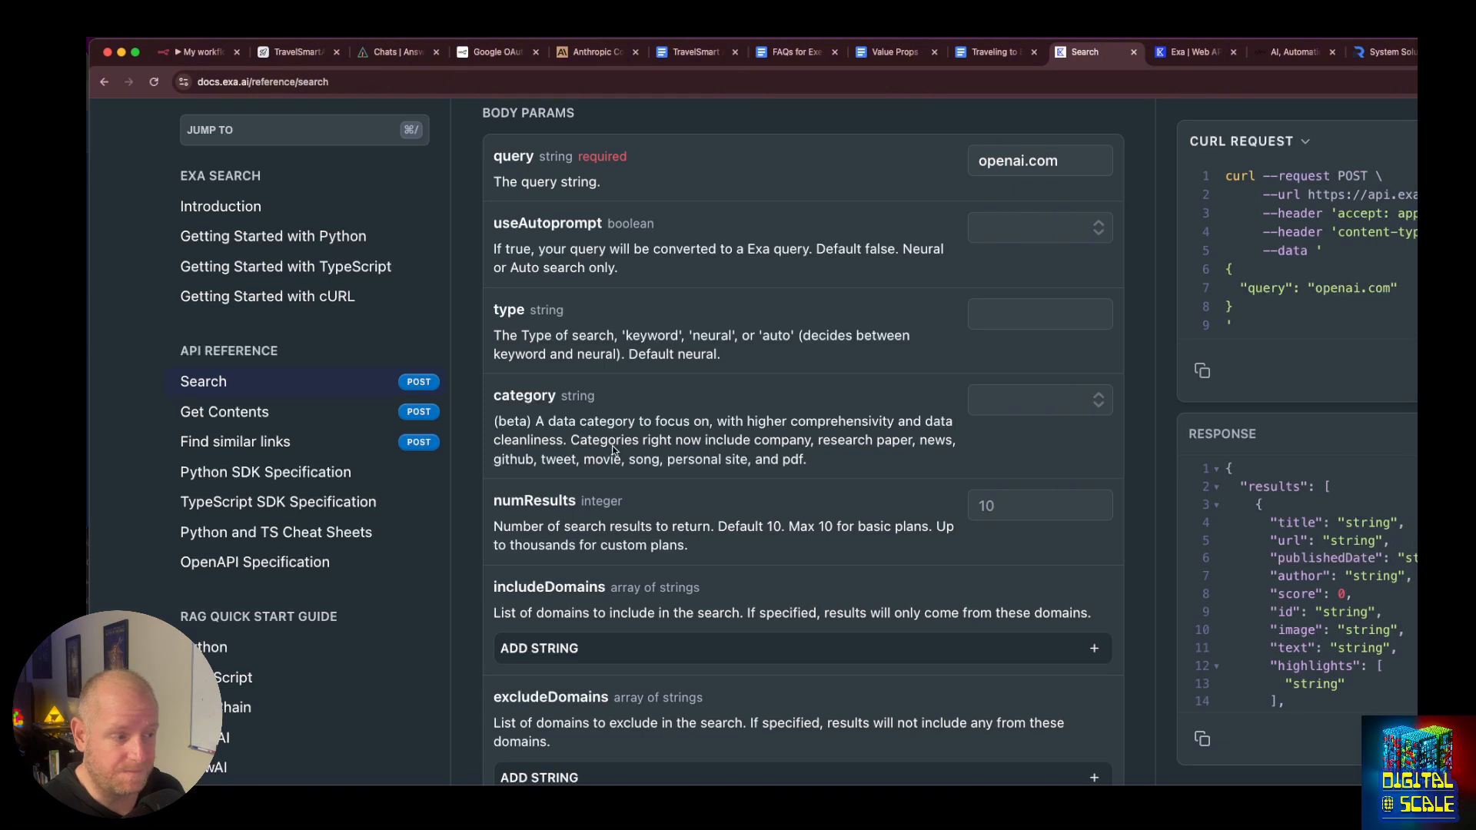
{"action": "left_click", "coordinate": [1030, 392]}
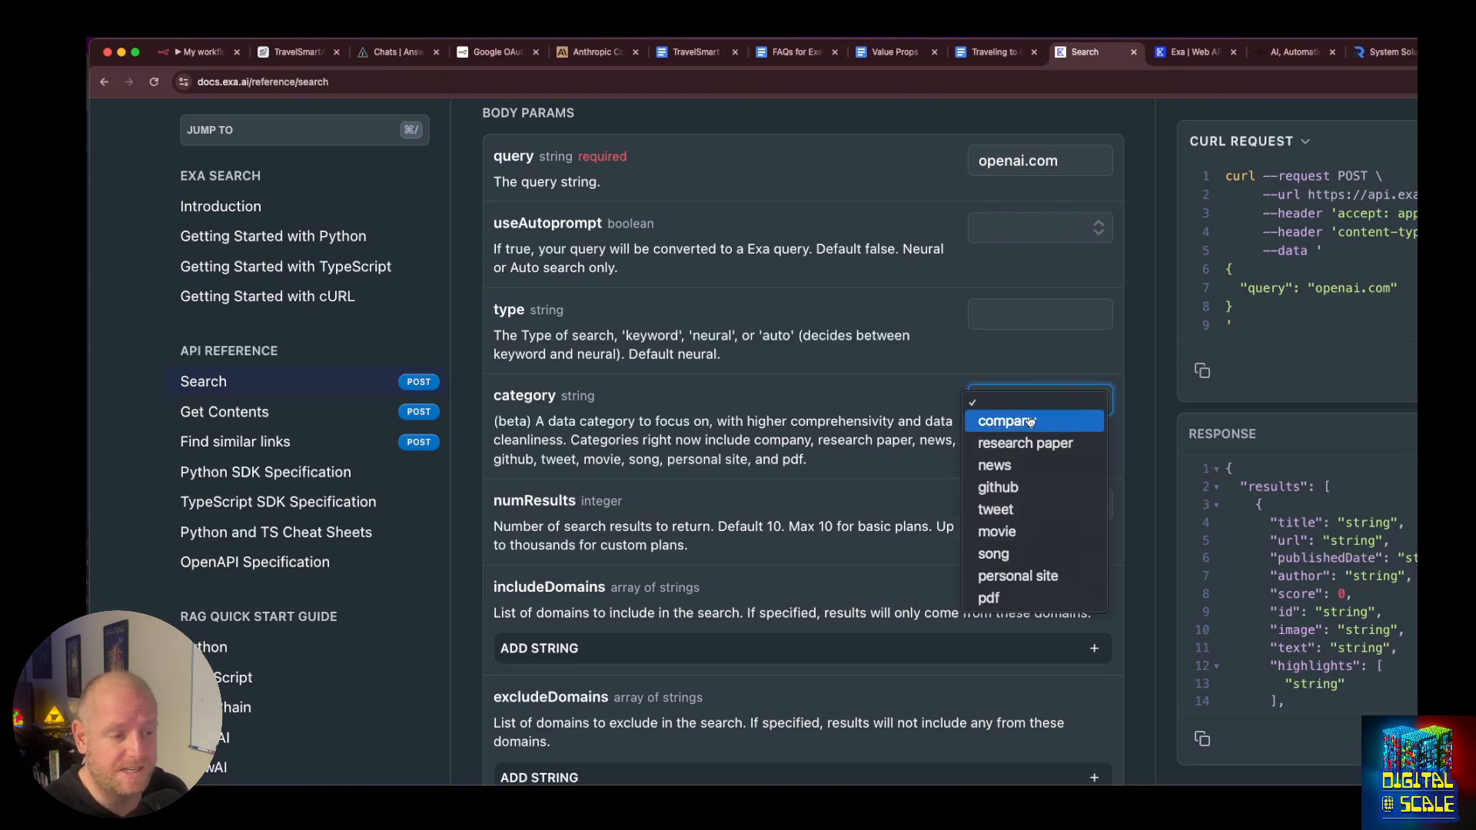
{"action": "left_click", "coordinate": [1030, 422]}
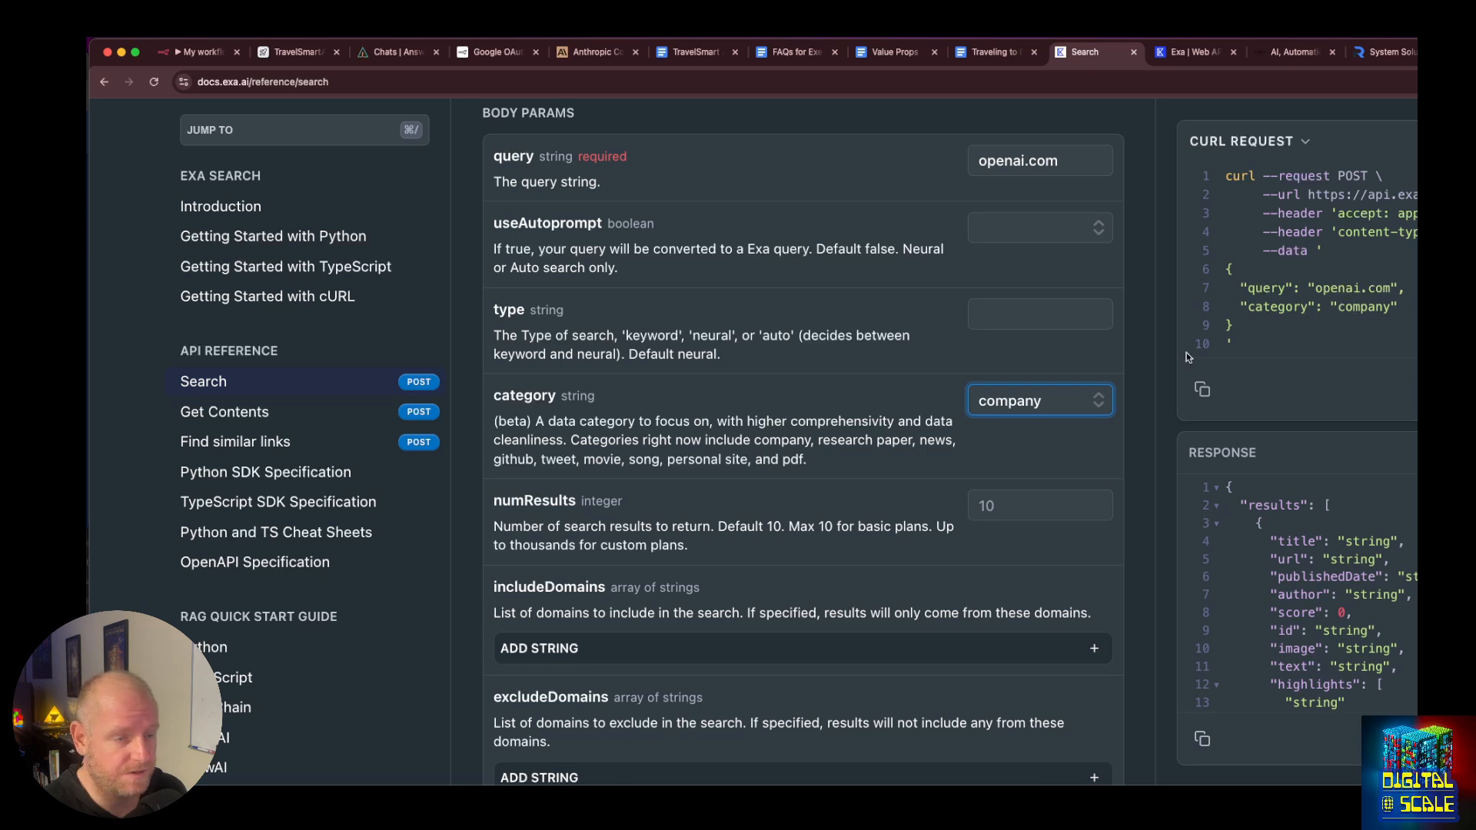
Expand the Search endpoint's contents object and, inside it, the highlights object.
{"action": "scroll", "coordinate": [821, 508], "scroll_direction": "down", "scroll_amount": 2}
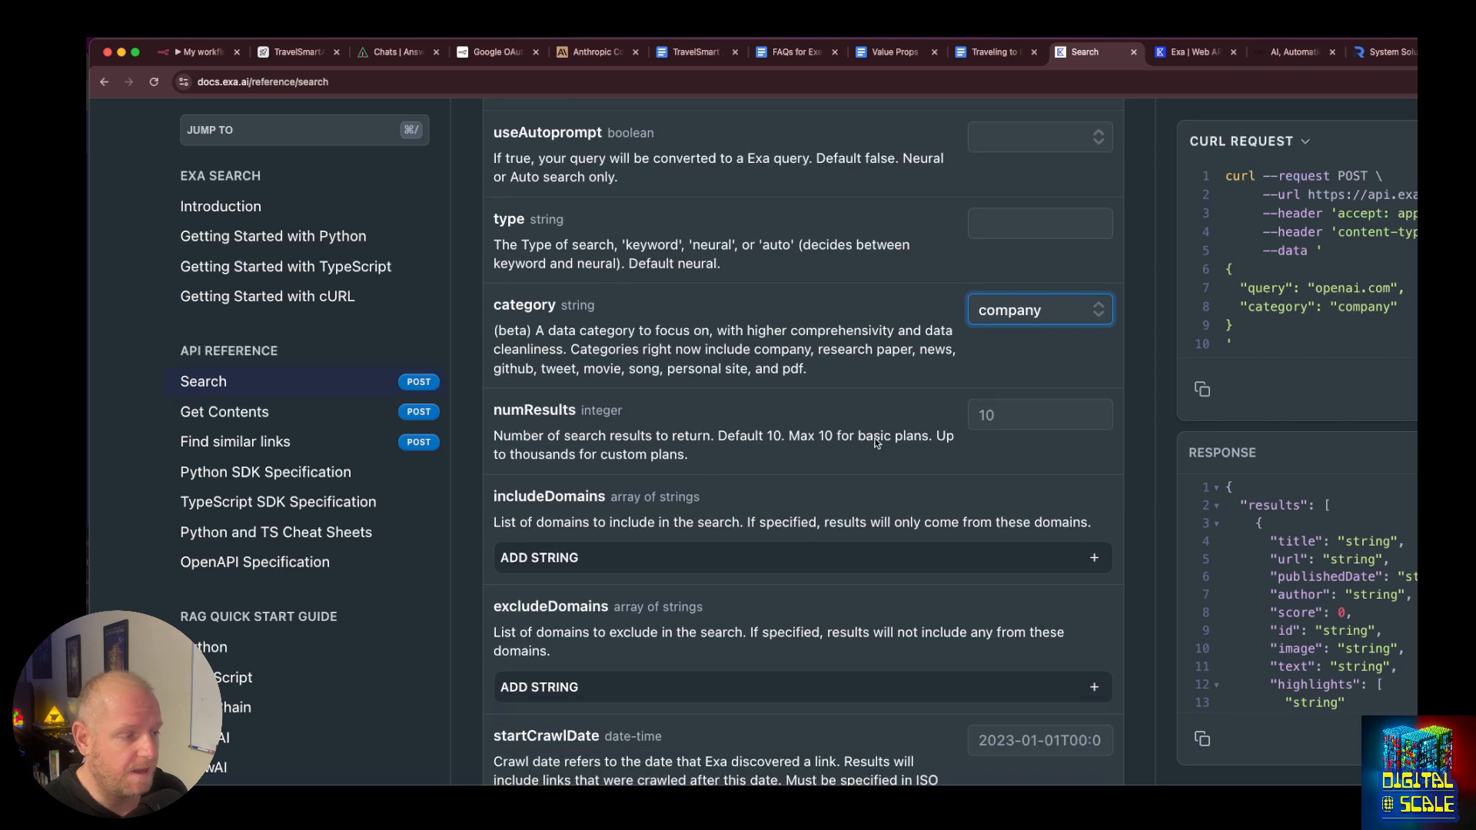
{"action": "scroll", "coordinate": [830, 461], "scroll_direction": "down", "scroll_amount": 4}
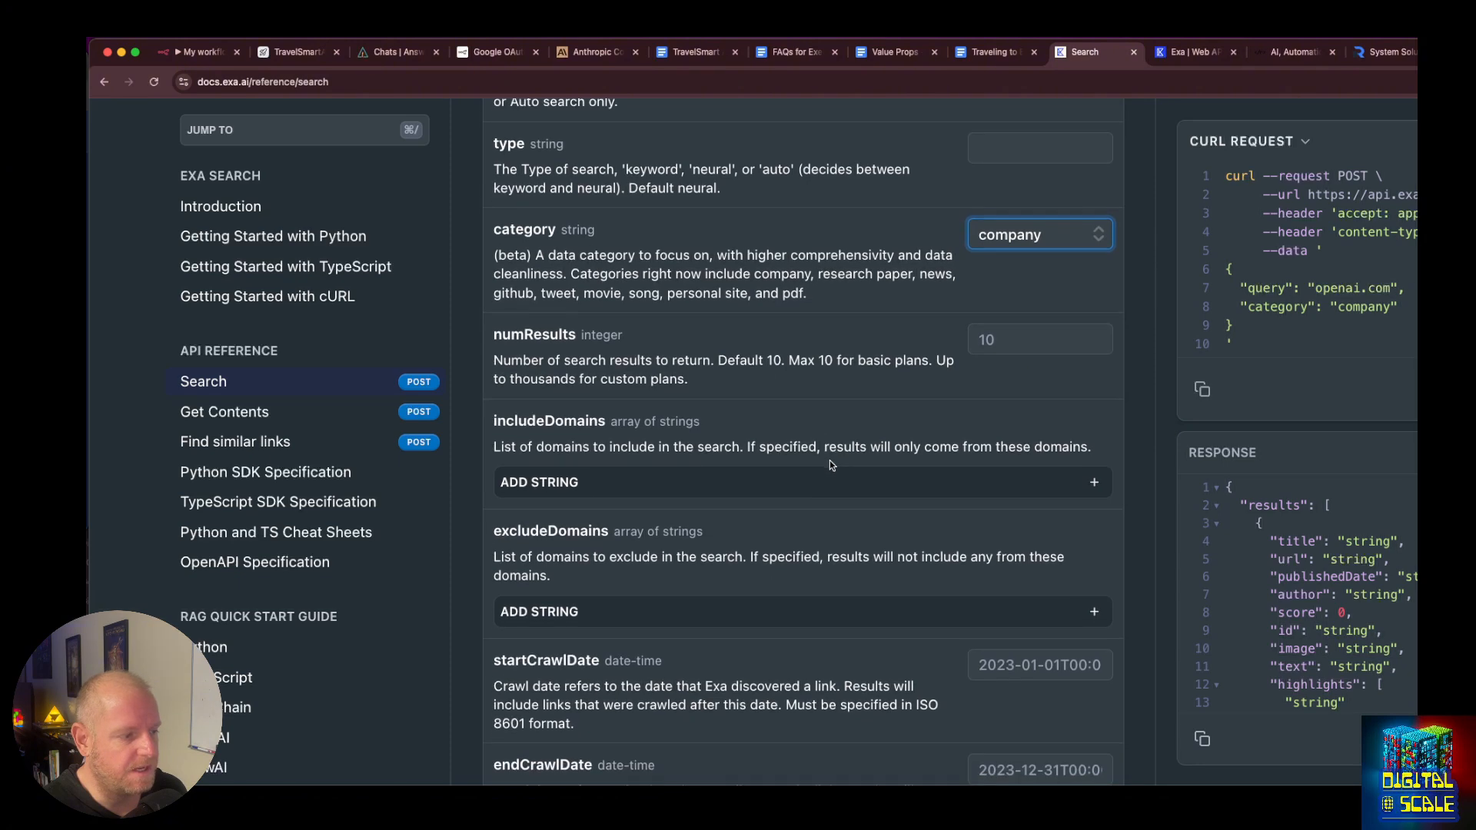
{"action": "scroll", "coordinate": [831, 465], "scroll_direction": "down", "scroll_amount": 15}
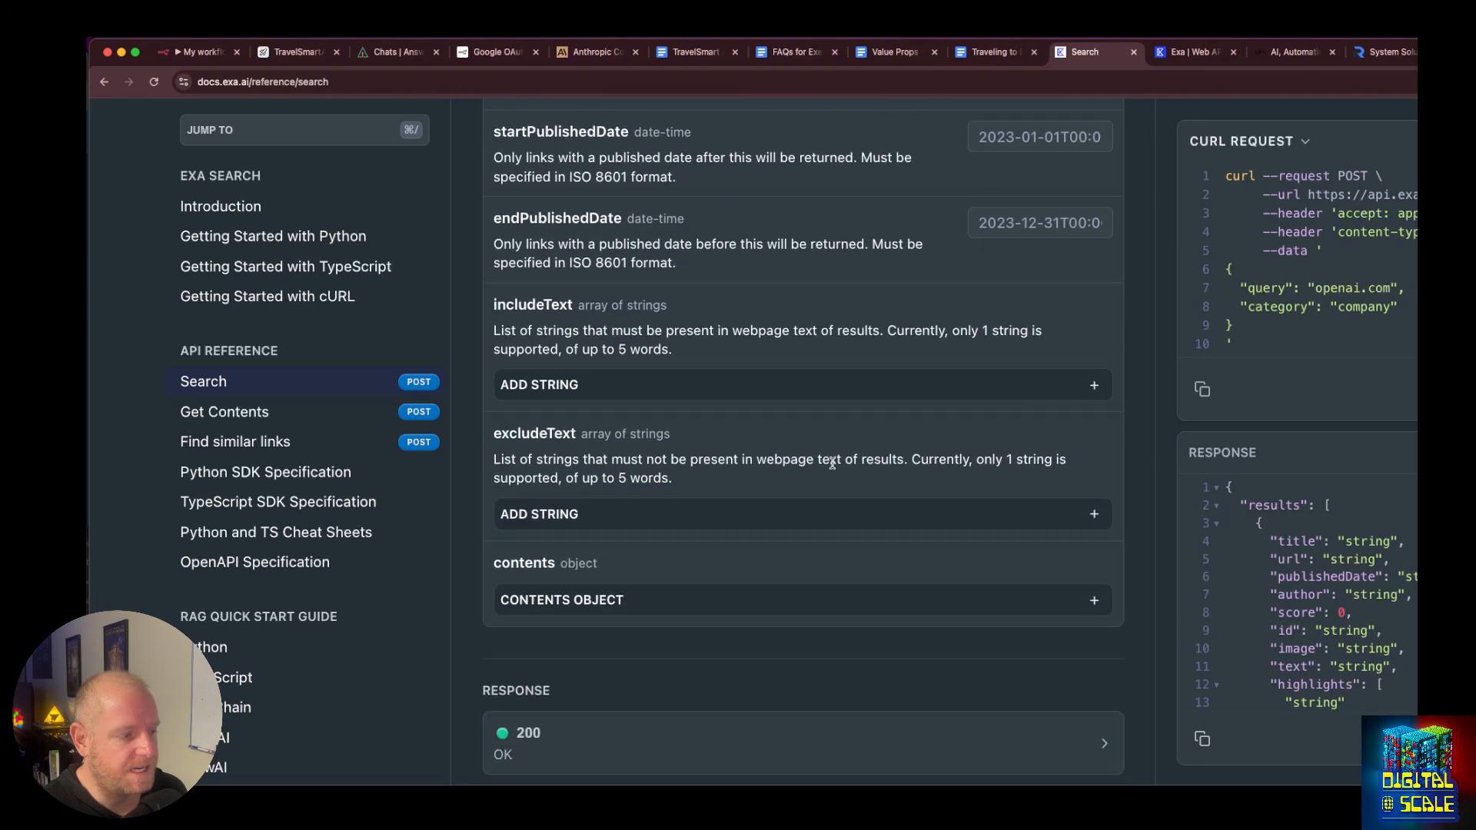
{"action": "left_click", "coordinate": [800, 507]}
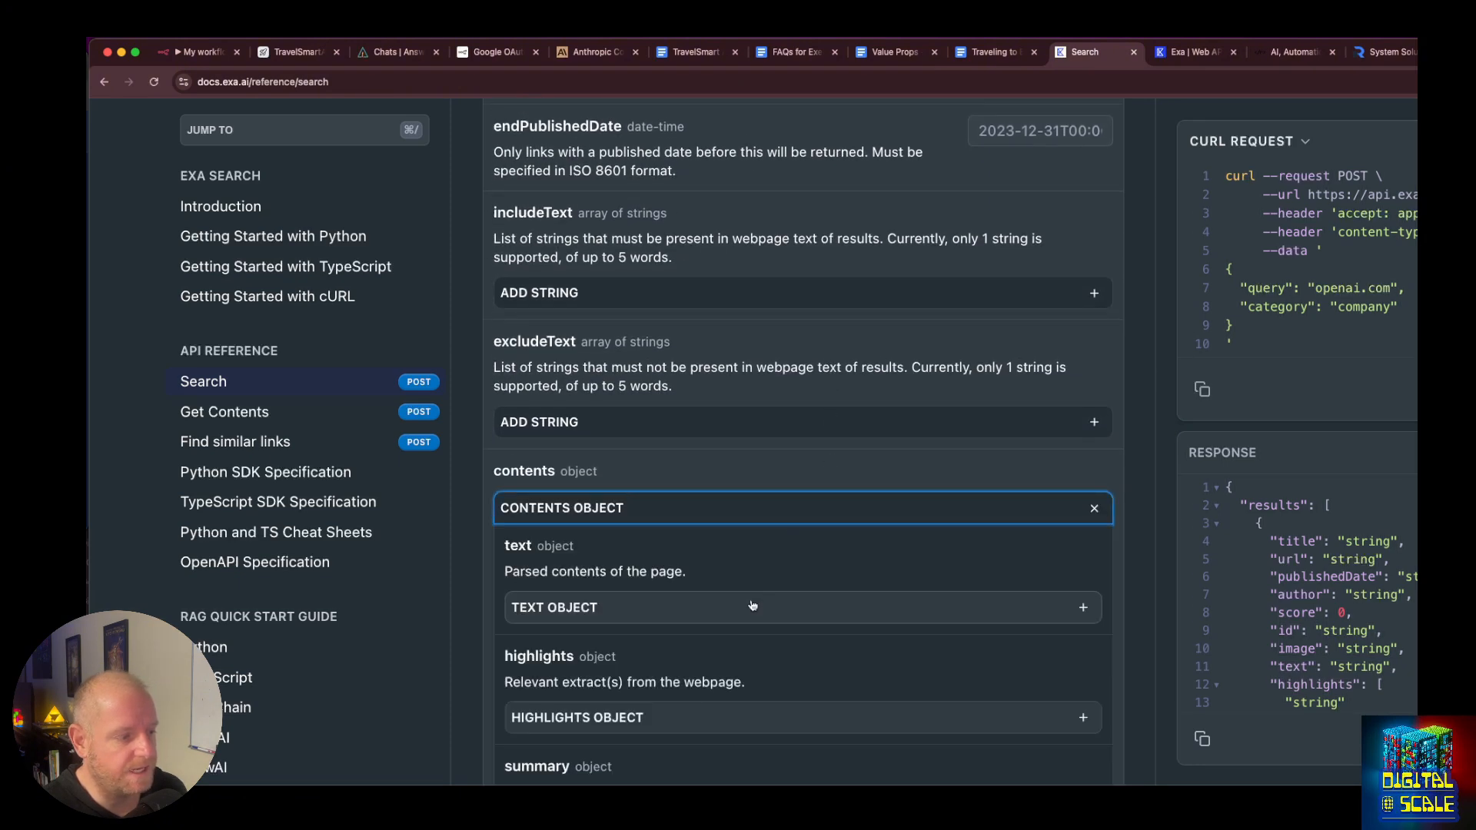
{"action": "scroll", "coordinate": [755, 650], "scroll_direction": "down", "scroll_amount": 3}
{"action": "scroll", "coordinate": [755, 647], "scroll_direction": "down", "scroll_amount": 2}
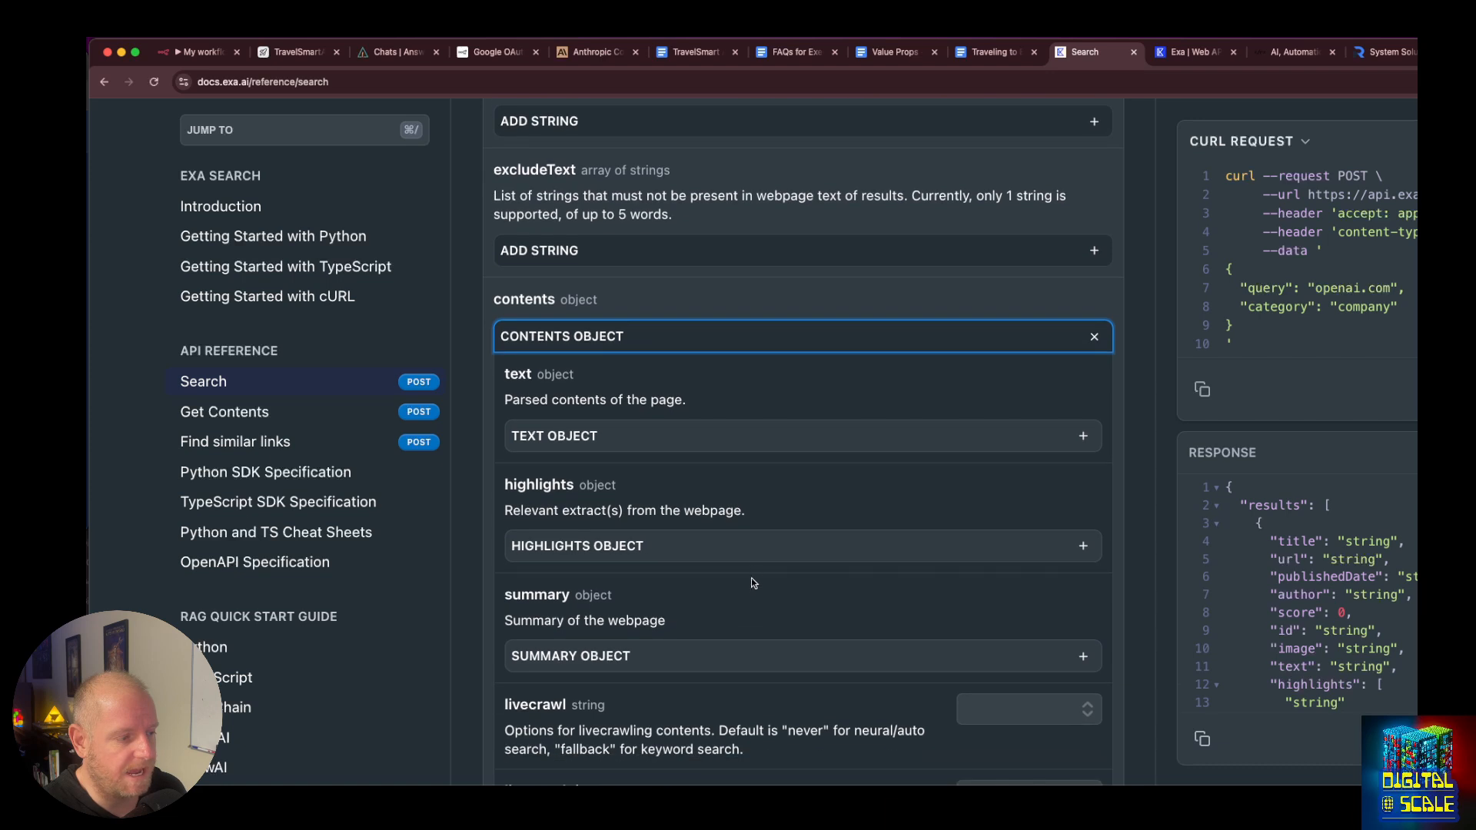
{"action": "left_click", "coordinate": [759, 551]}
{"action": "scroll", "coordinate": [758, 551], "scroll_direction": "down", "scroll_amount": 4}
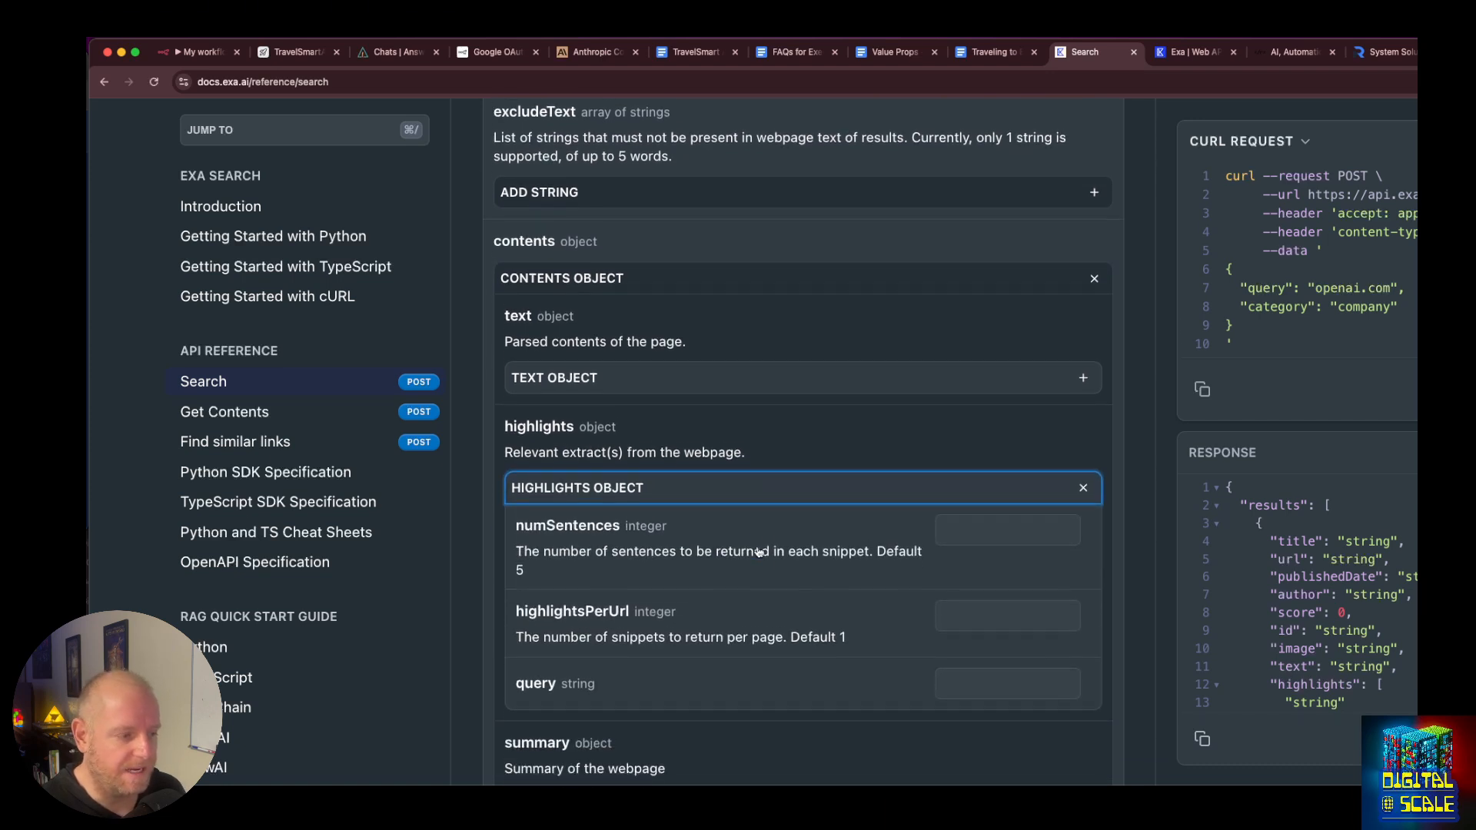
{"action": "left_click", "coordinate": [1005, 574]}
{"action": "type", "text": "What are"}
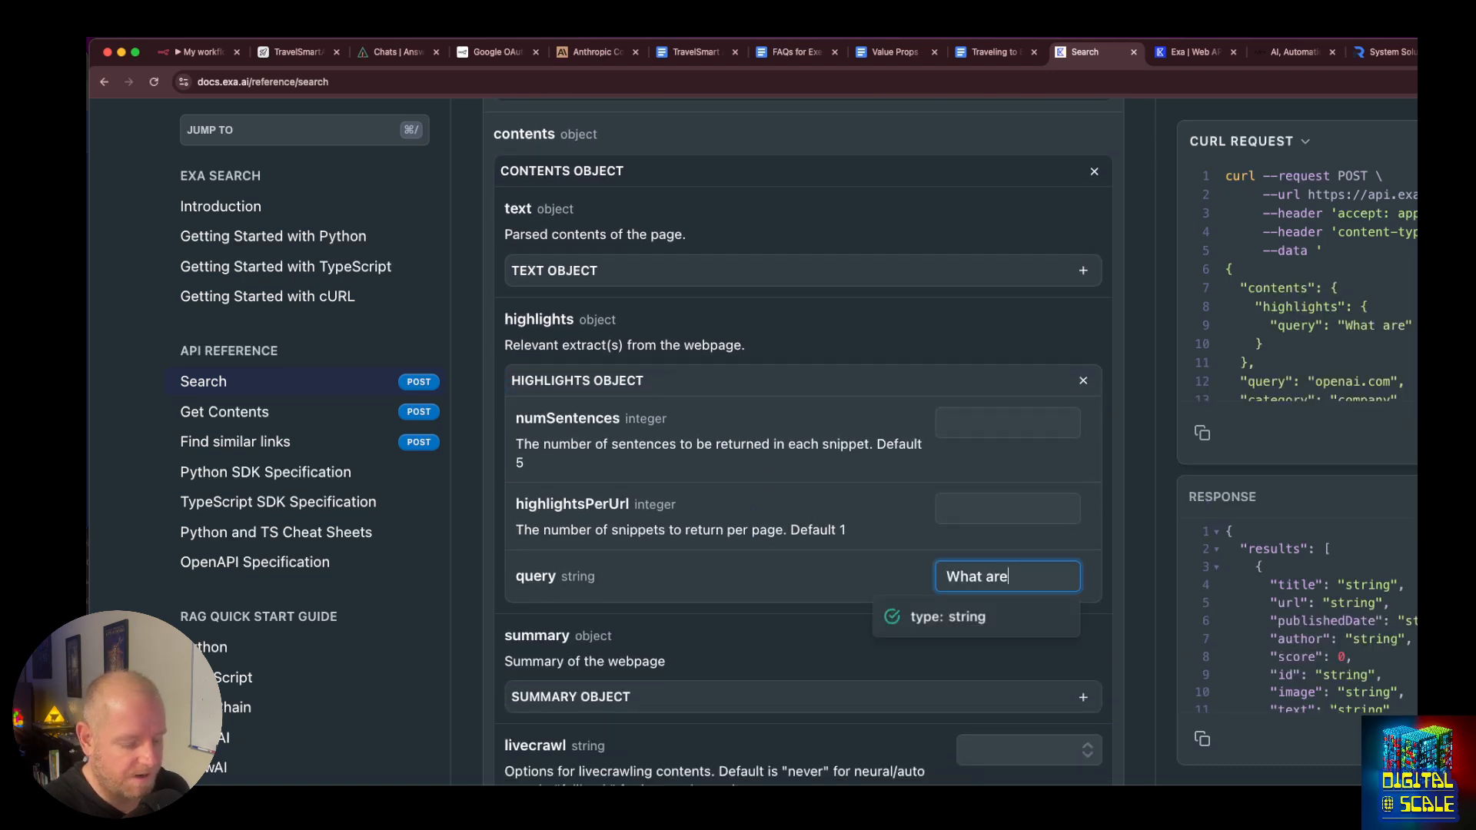
{"action": "type", "text": " reasons the should be "}
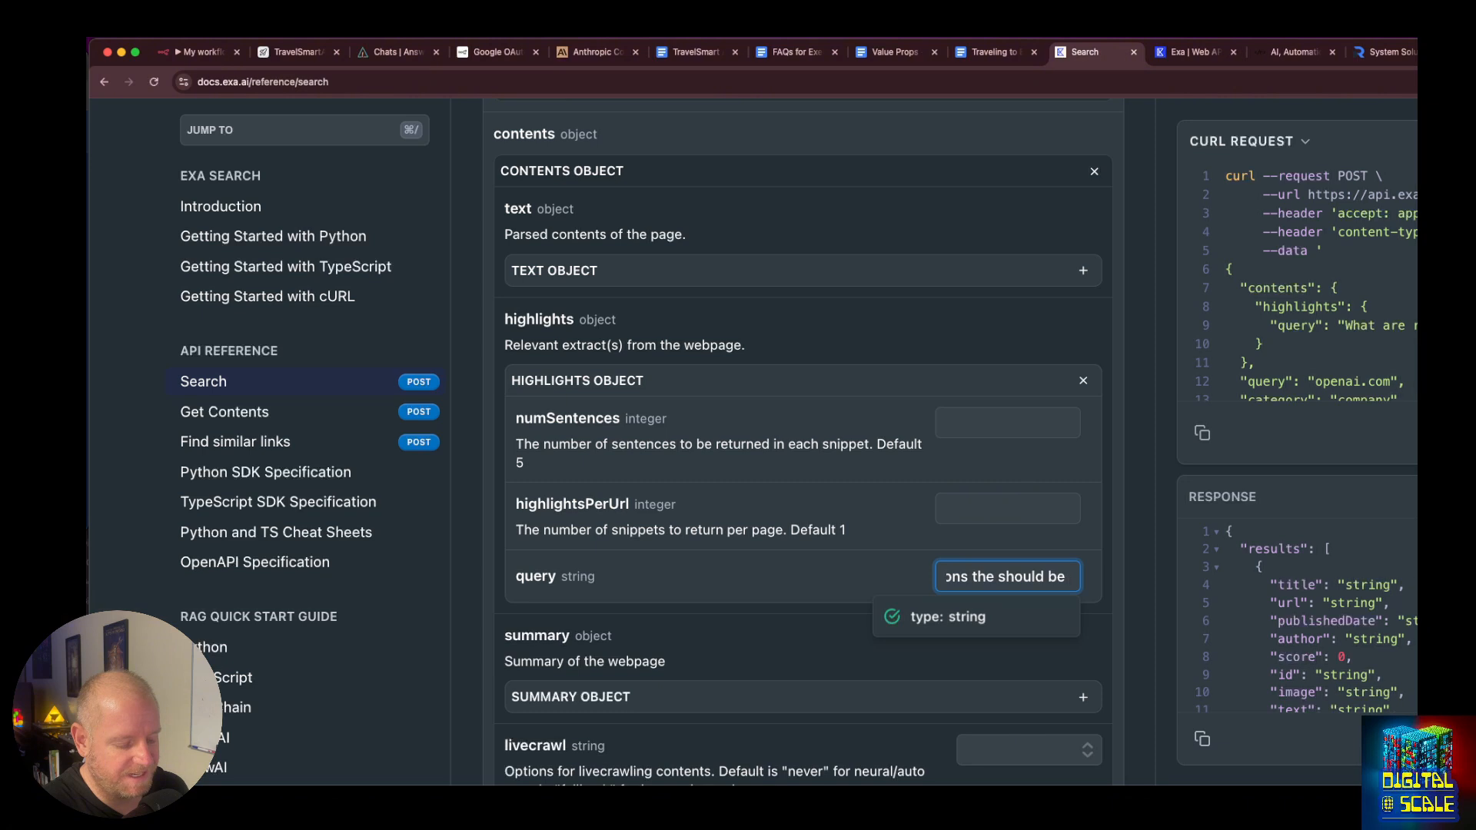
{"action": "type", "text": "traveling and how"}
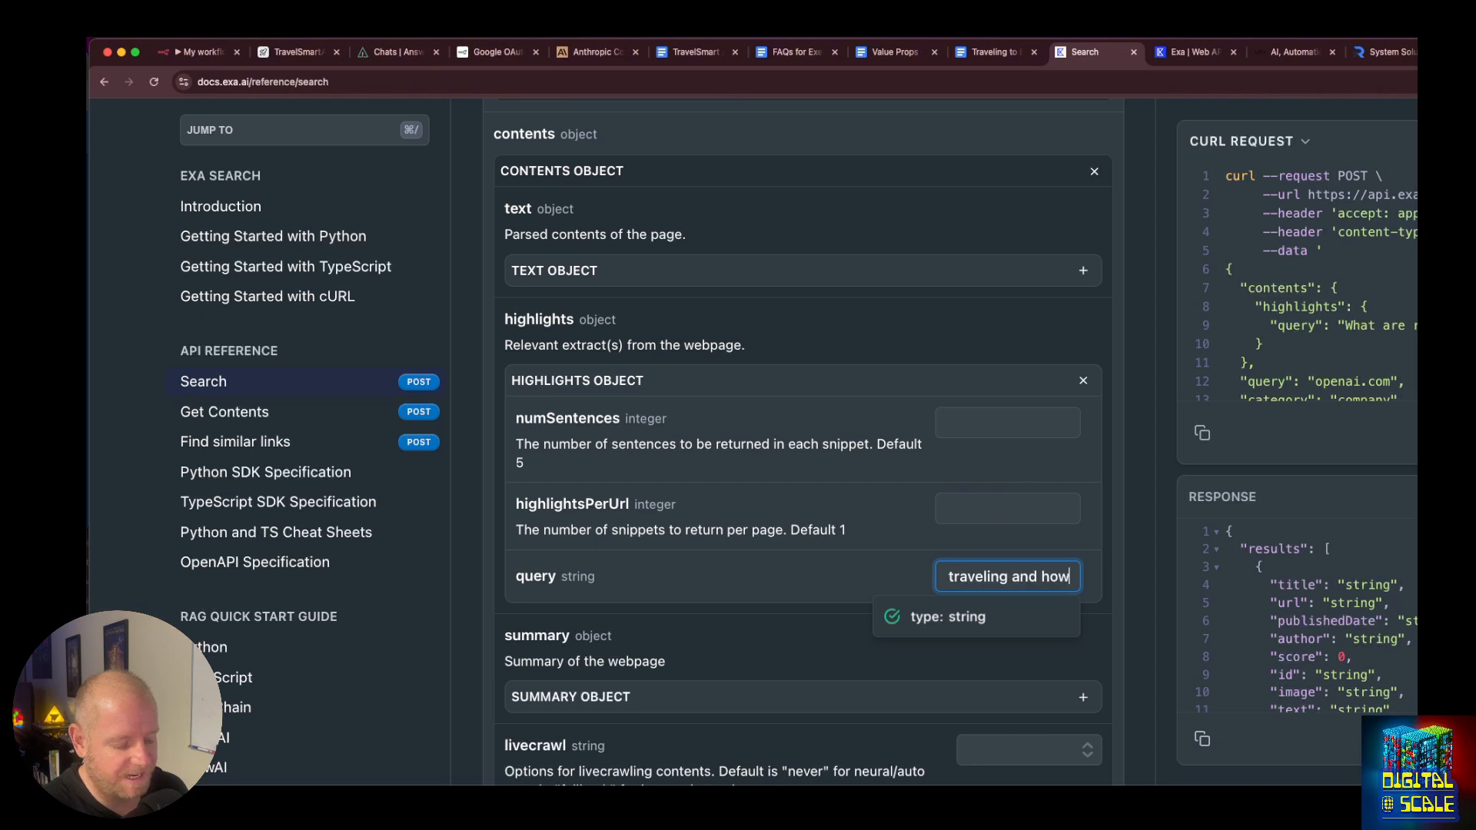
{"action": "type", "text": " TravelSm"}
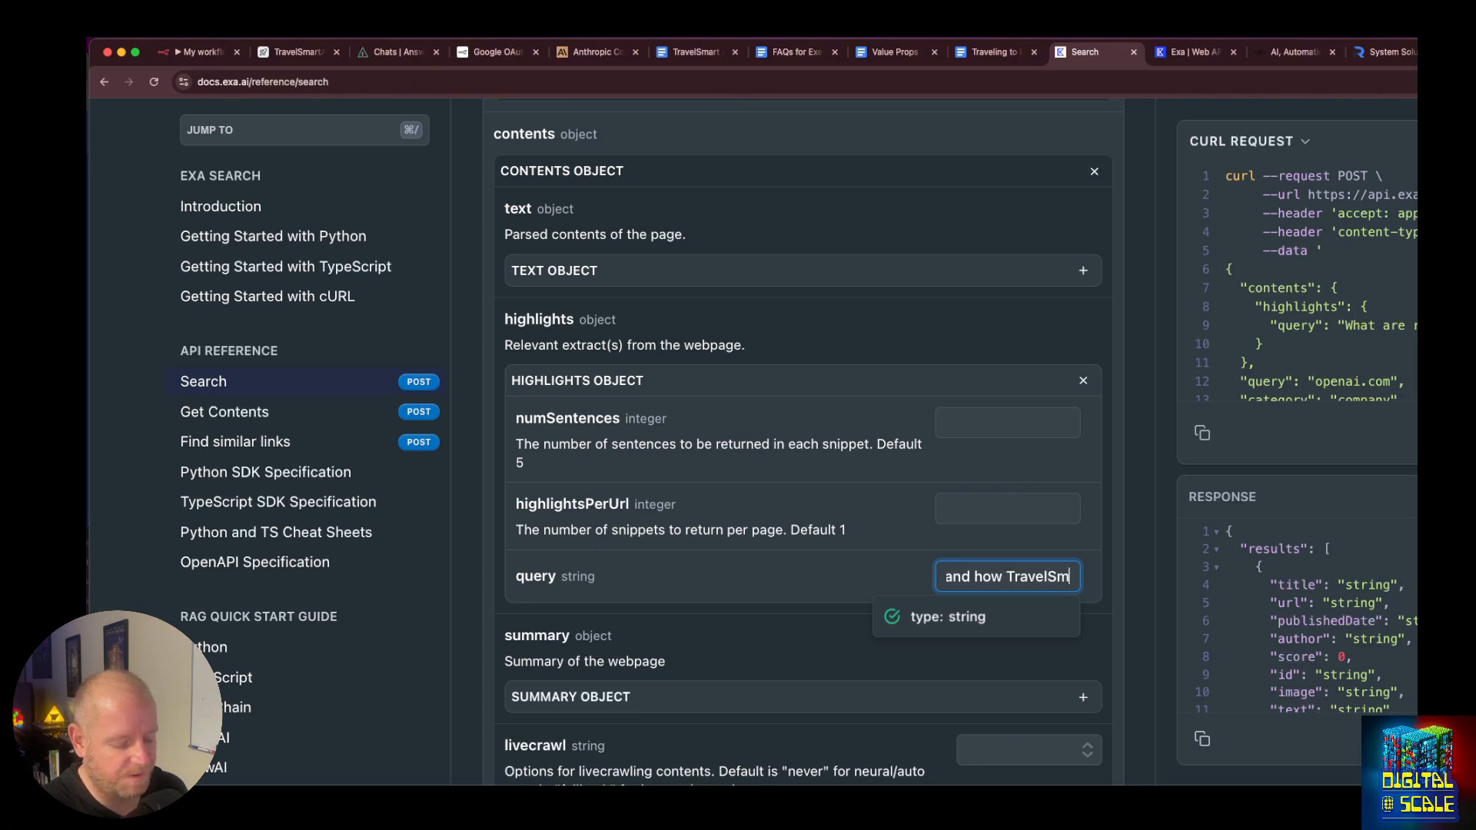
{"action": "type", "text": "arAI can "}
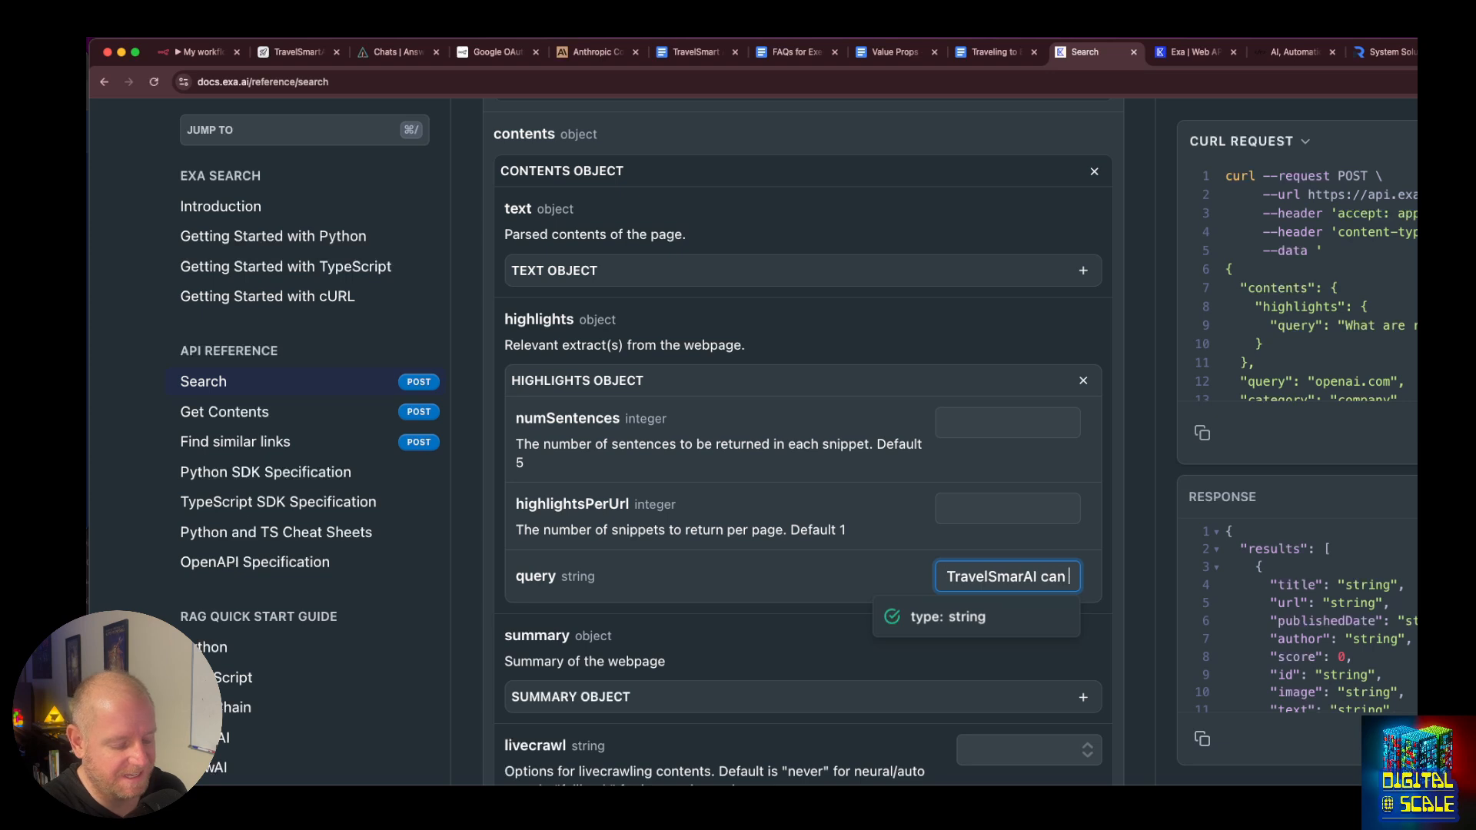
{"action": "type", "text": "help"}
{"action": "key", "text": "BackSpace"}
{"action": "key", "text": "BackSpace"}
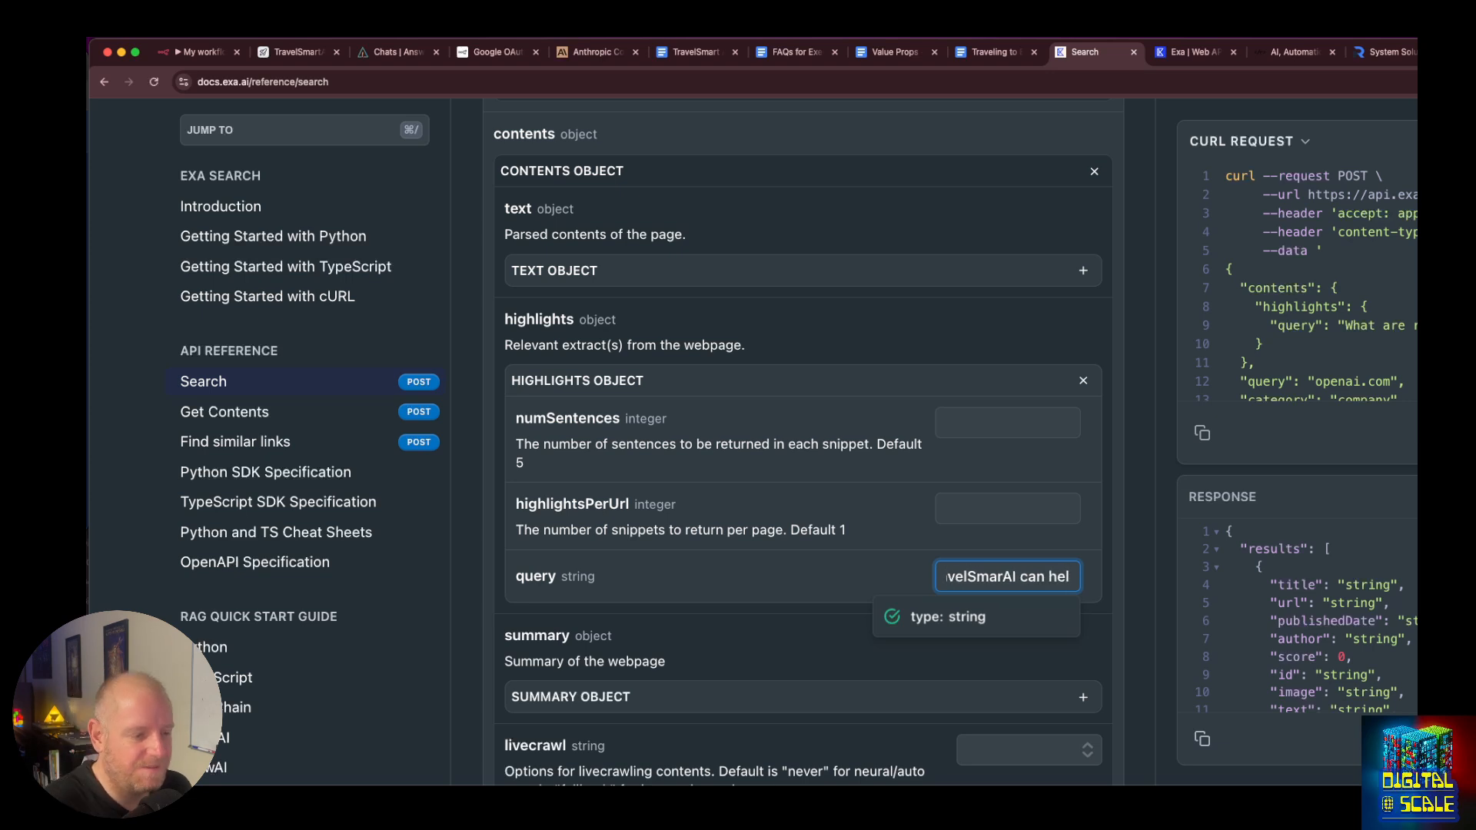
{"action": "key", "text": "BackSpace"}
{"action": "key", "text": "BackSpace"}
{"action": "key", "text": "BackSpace"}
{"action": "key", "text": "BackSpace"}
{"action": "key", "text": "BackSpace"}
{"action": "key", "text": "BackSpace"}
{"action": "key", "text": "BackSpace"}
{"action": "key", "text": "BackSpace"}
{"action": "key", "text": "BackSpace"}
{"action": "key", "text": "BackSpace"}
{"action": "key", "text": "BackSpace"}
{"action": "key", "text": "BackSpace"}
{"action": "key", "text": "BackSpace"}
{"action": "key", "text": "BackSpace"}
{"action": "key", "text": "BackSpace"}
{"action": "key", "text": "BackSpace"}
{"action": "key", "text": "BackSpace"}
{"action": "key", "text": "BackSpace"}
{"action": "key", "text": "BackSpace"}
{"action": "key", "text": "BackSpace"}
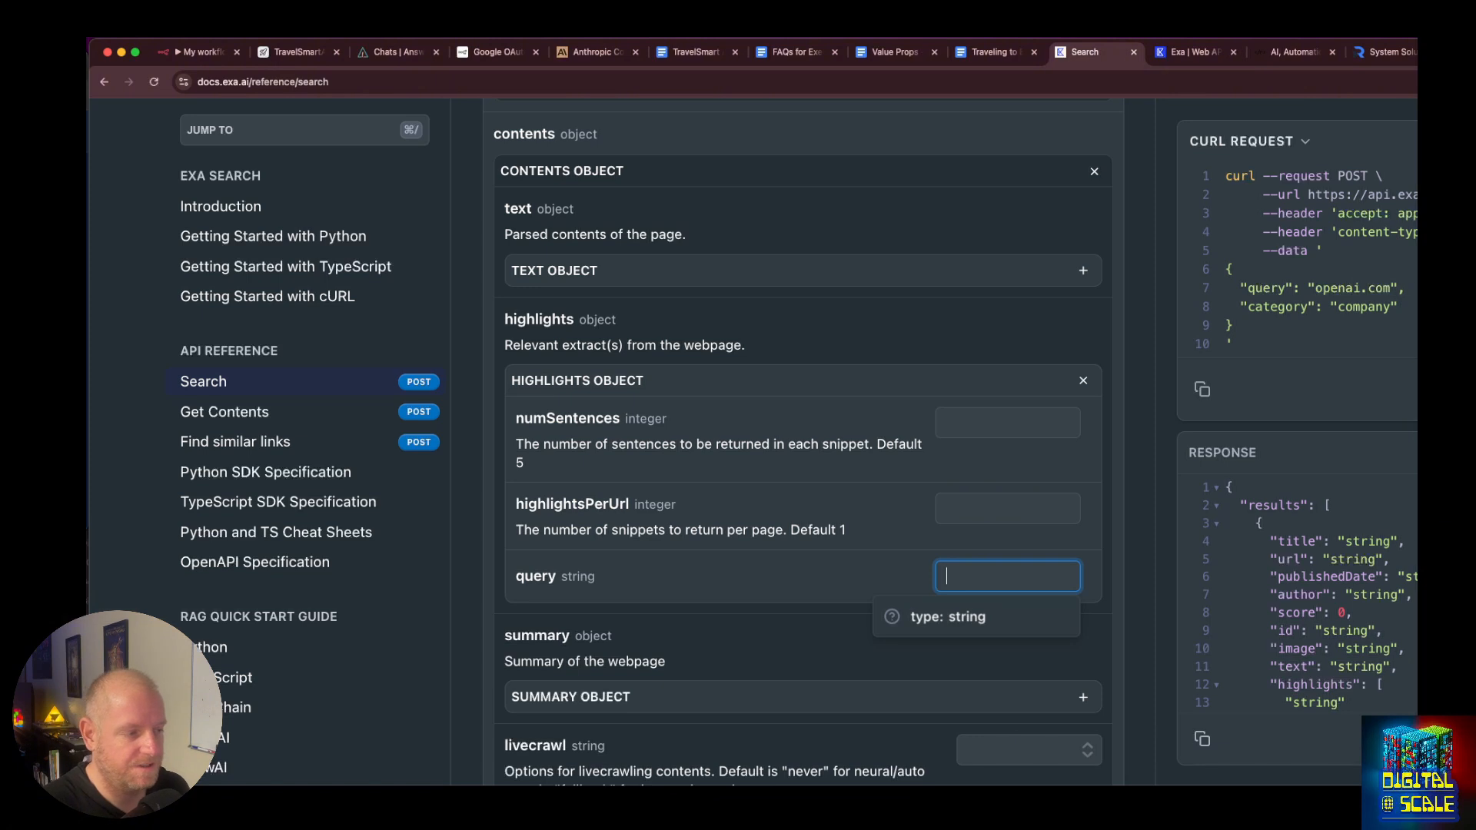
Set the highlights object's numSentences to 5 and highlightsPerUrl to 1.
{"action": "left_click", "coordinate": [1035, 418]}
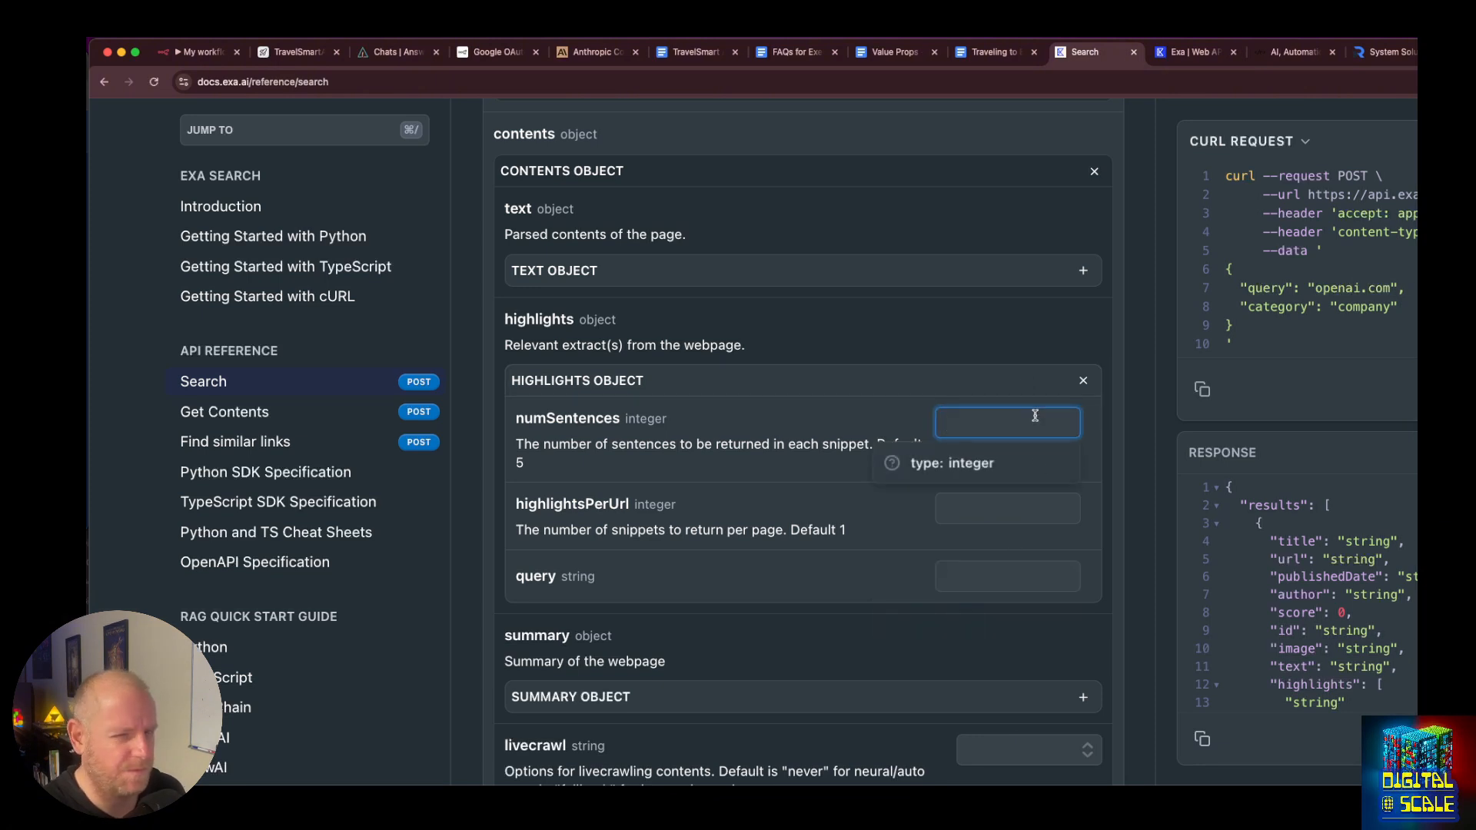
{"action": "type", "text": "5"}
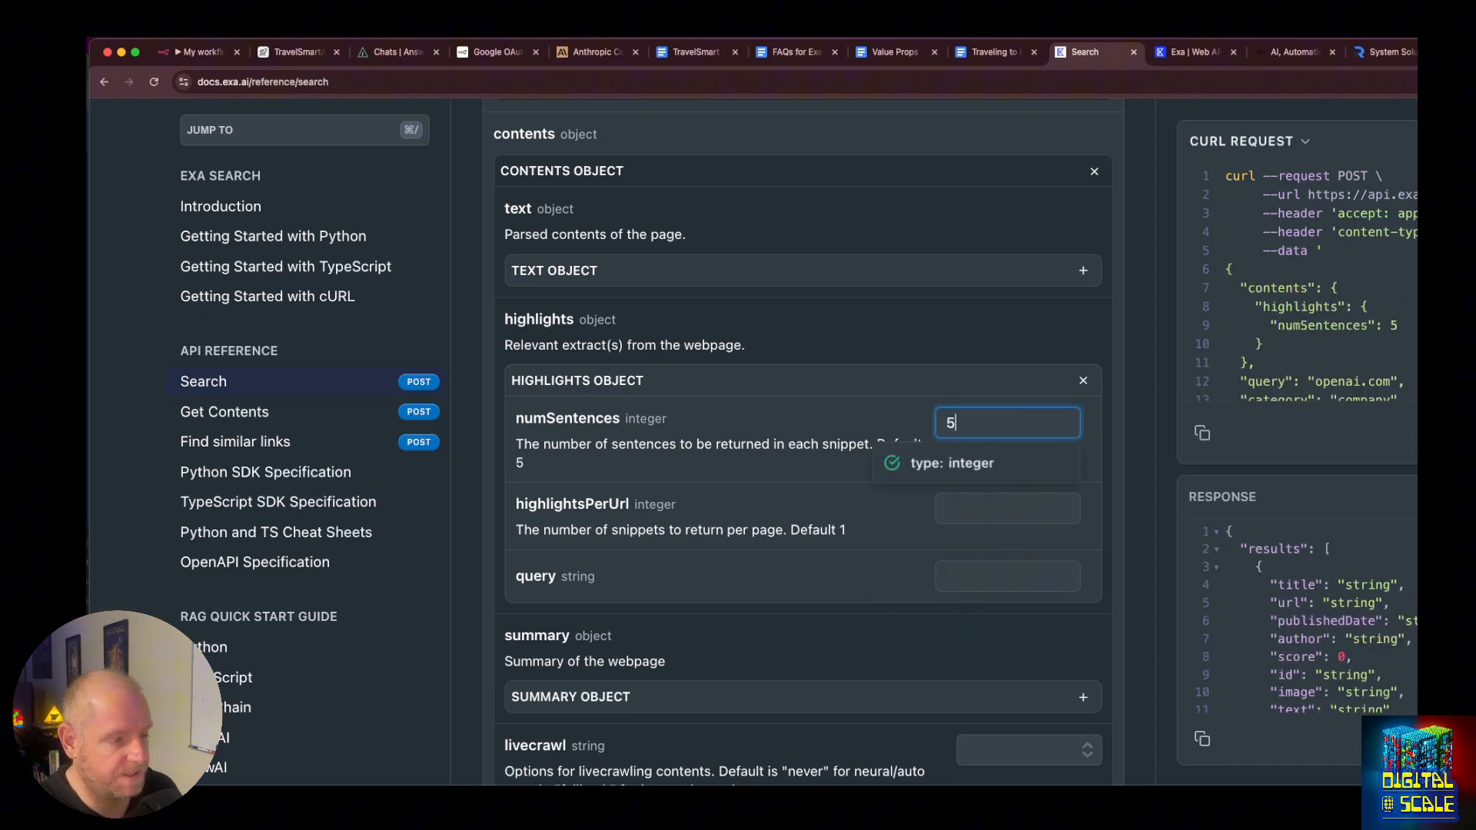
{"action": "left_click", "coordinate": [1021, 505]}
{"action": "type", "text": "12"}
{"action": "key", "text": "BackSpace"}
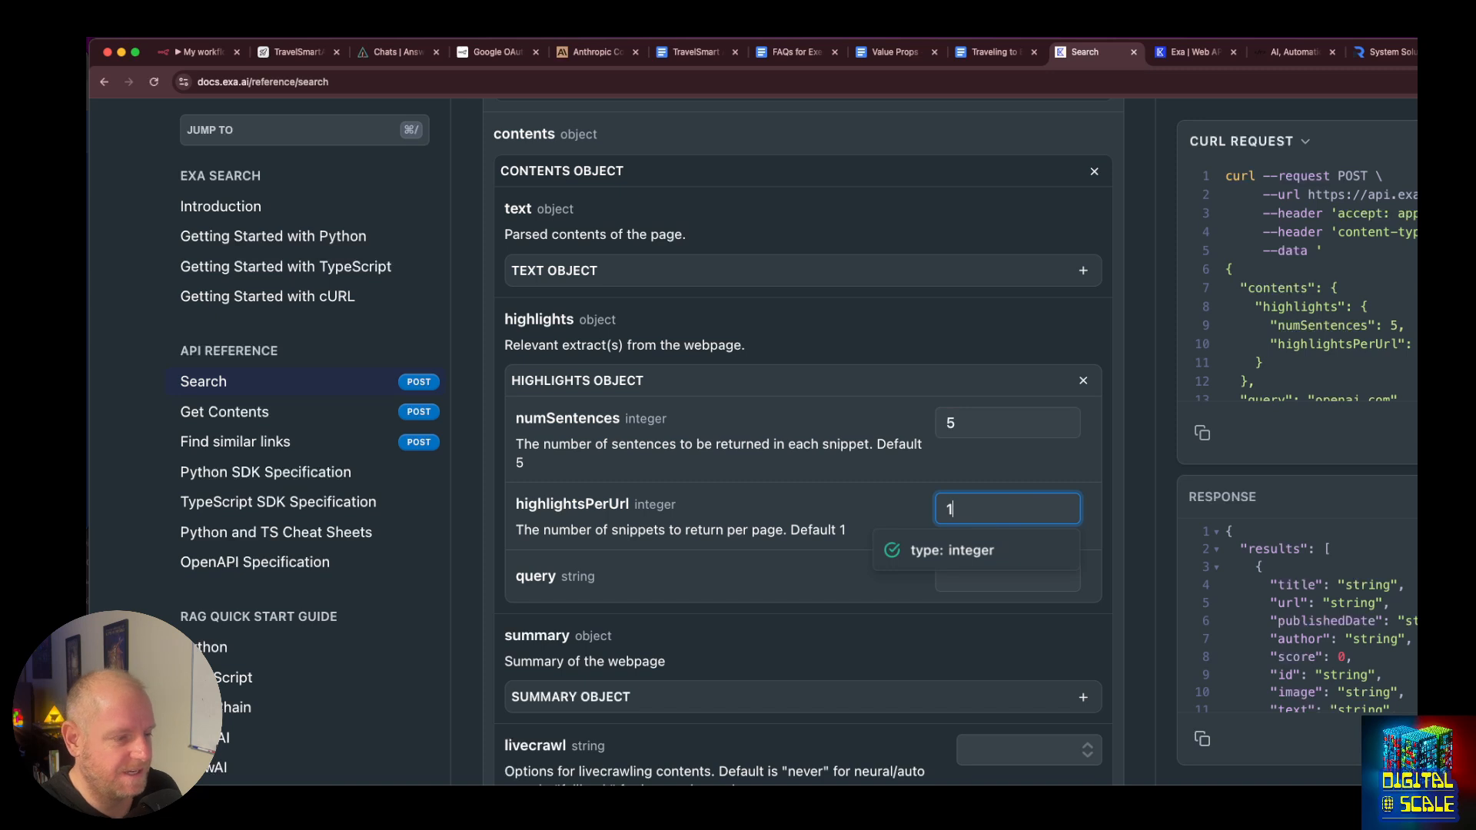
{"action": "left_click", "coordinate": [944, 420]}
Set the highlights query to "What achievements did their marketing team have this year".
{"action": "left_click", "coordinate": [992, 582]}
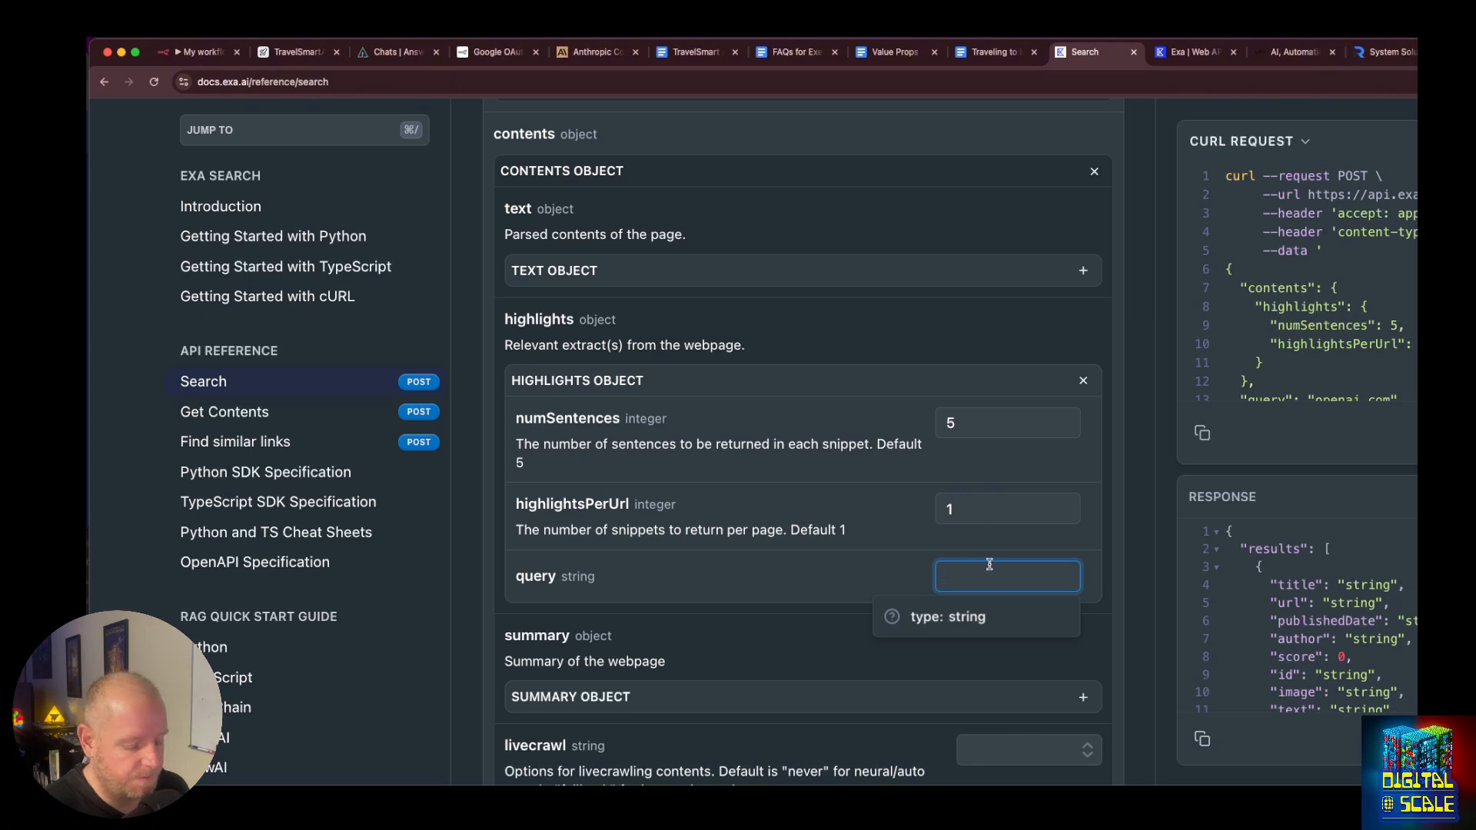
{"action": "type", "text": "What achievements did "}
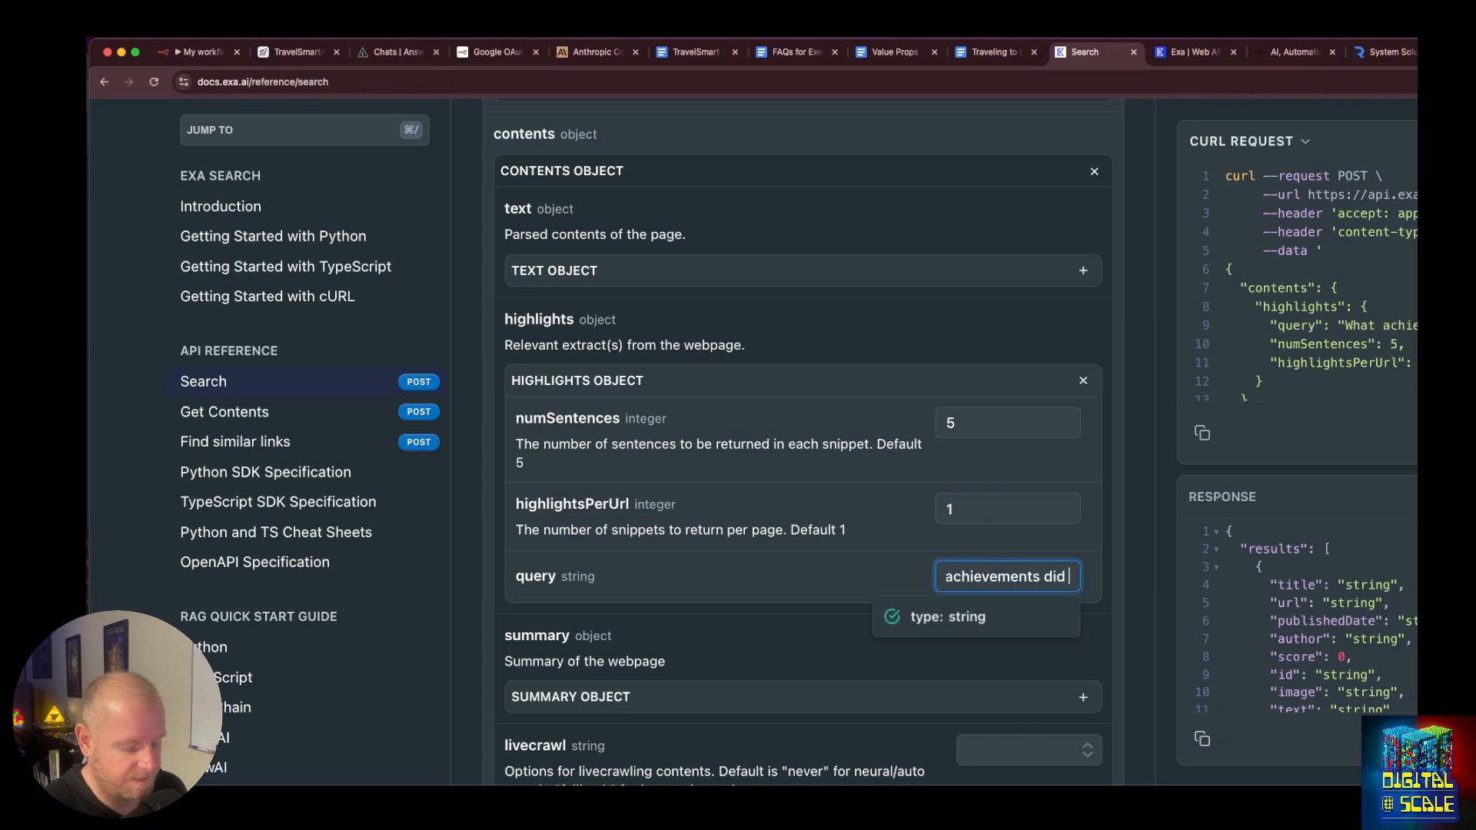
{"action": "type", "text": "their marketing te"}
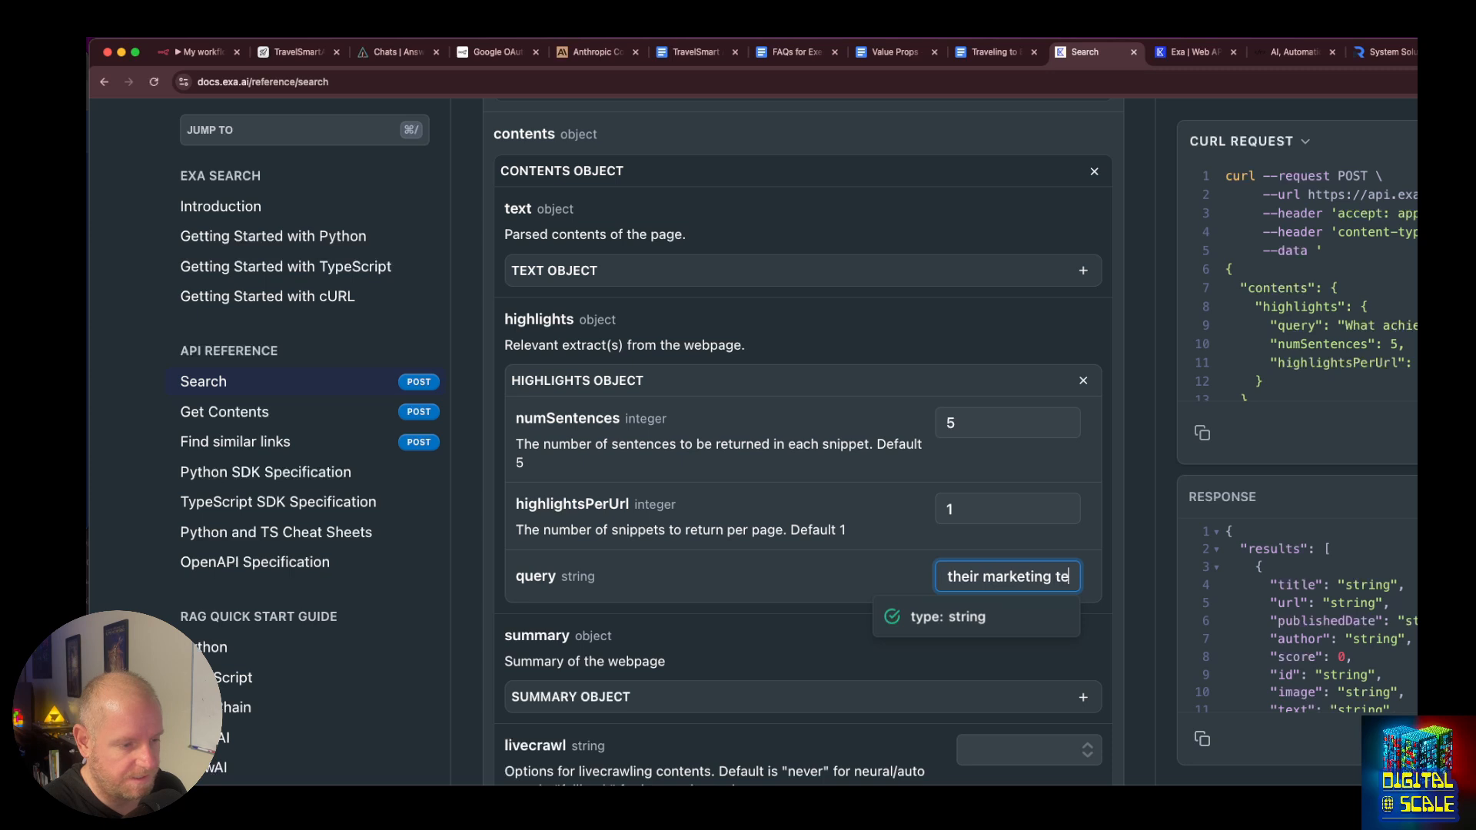
{"action": "type", "text": "am have this year"}
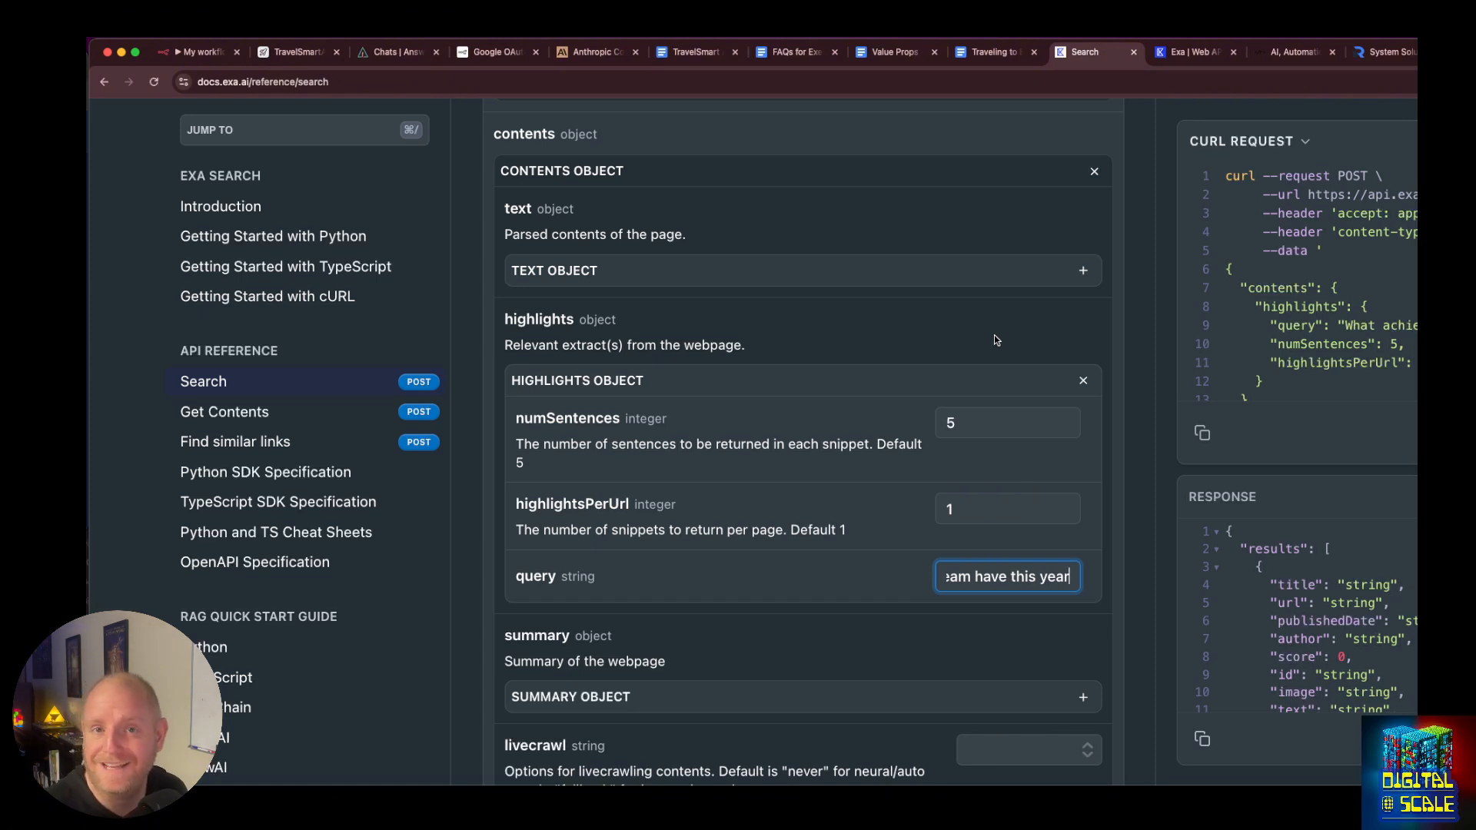
{"action": "left_click", "coordinate": [994, 335]}
Expand the summary object and review its query parameter's description.
{"action": "scroll", "coordinate": [957, 462], "scroll_direction": "down", "scroll_amount": 2}
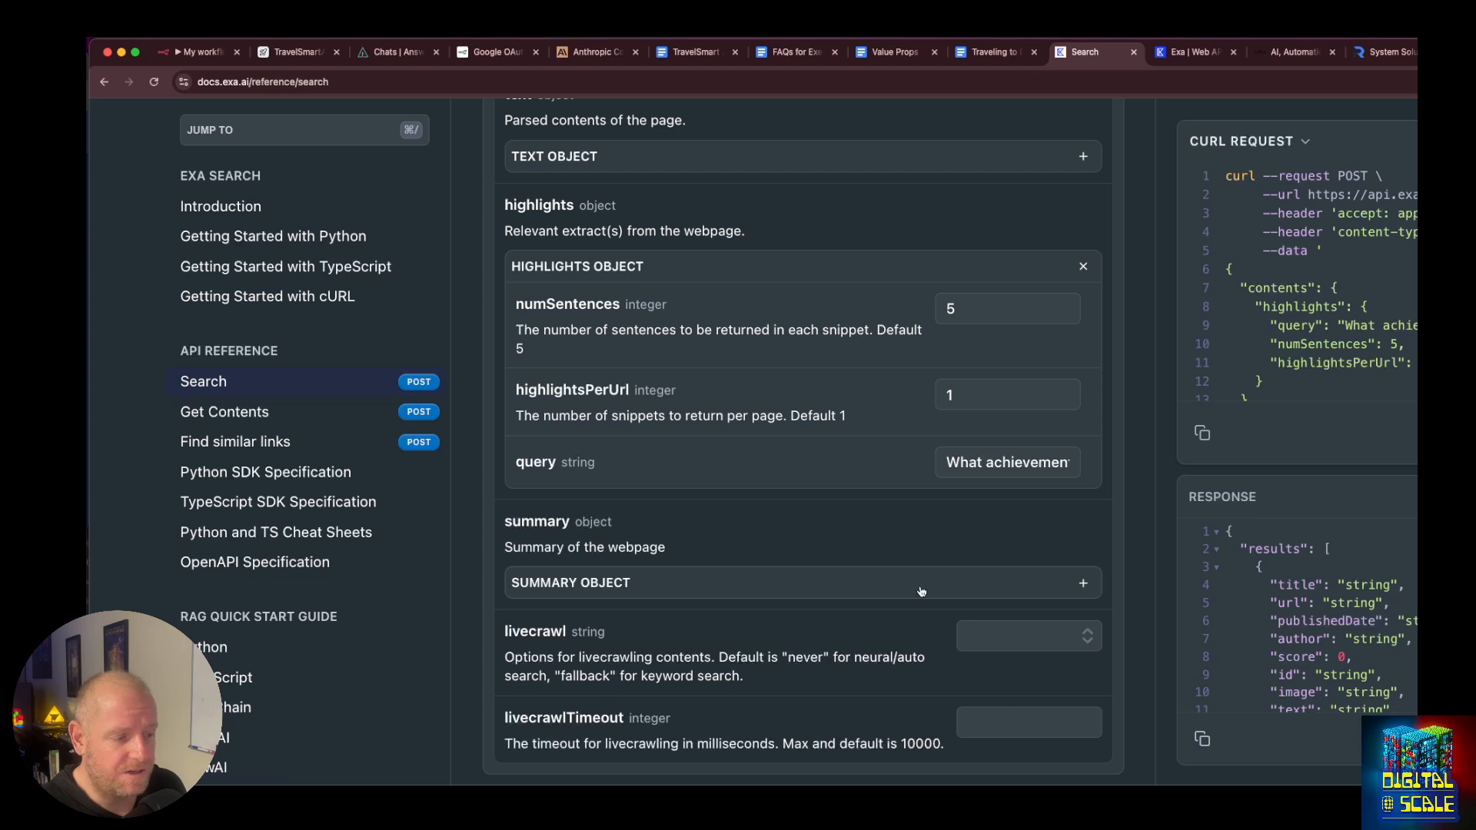
{"action": "left_click", "coordinate": [921, 589]}
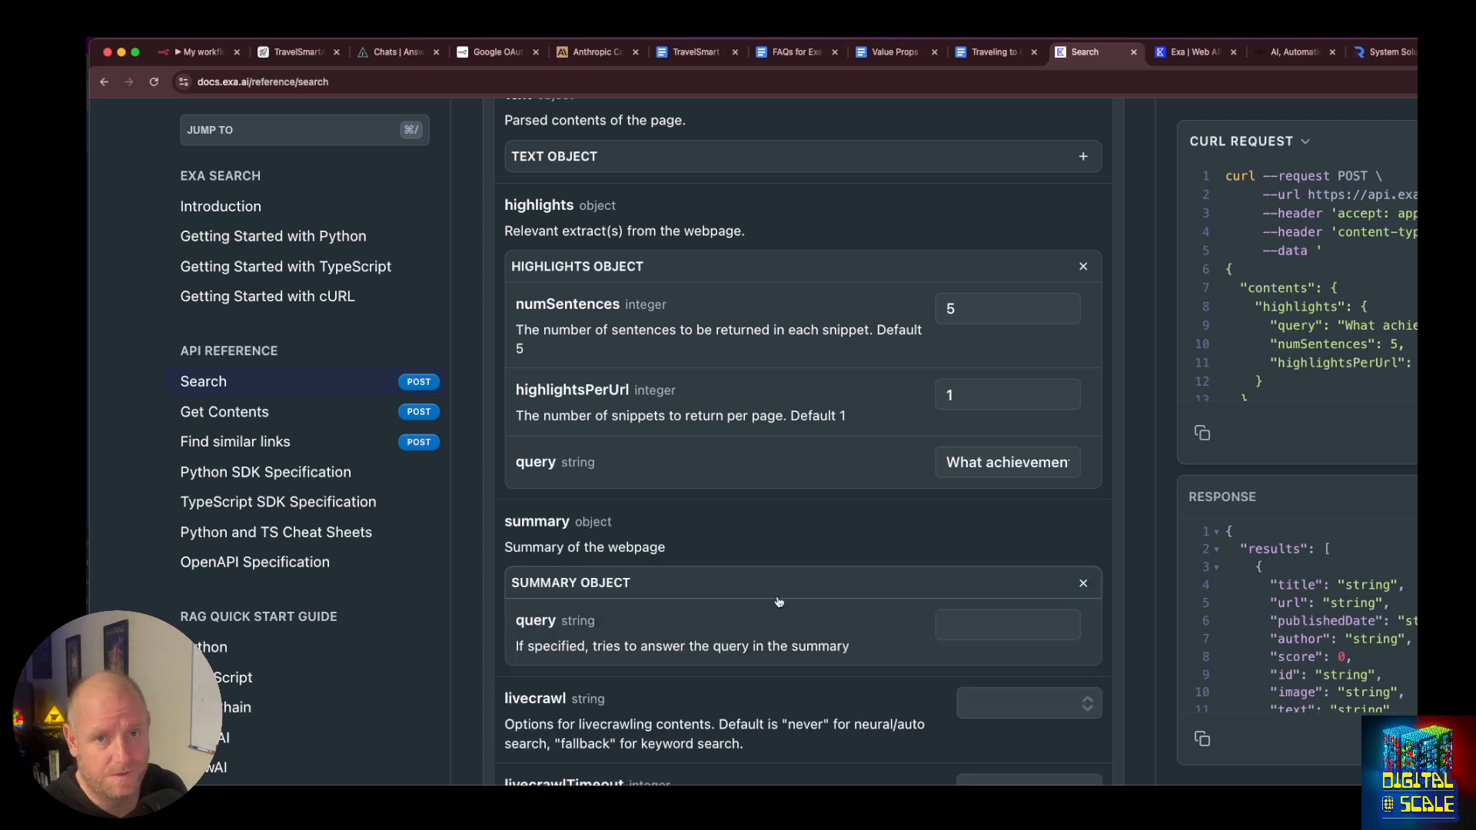
{"action": "scroll", "coordinate": [874, 608], "scroll_direction": "down", "scroll_amount": 2}
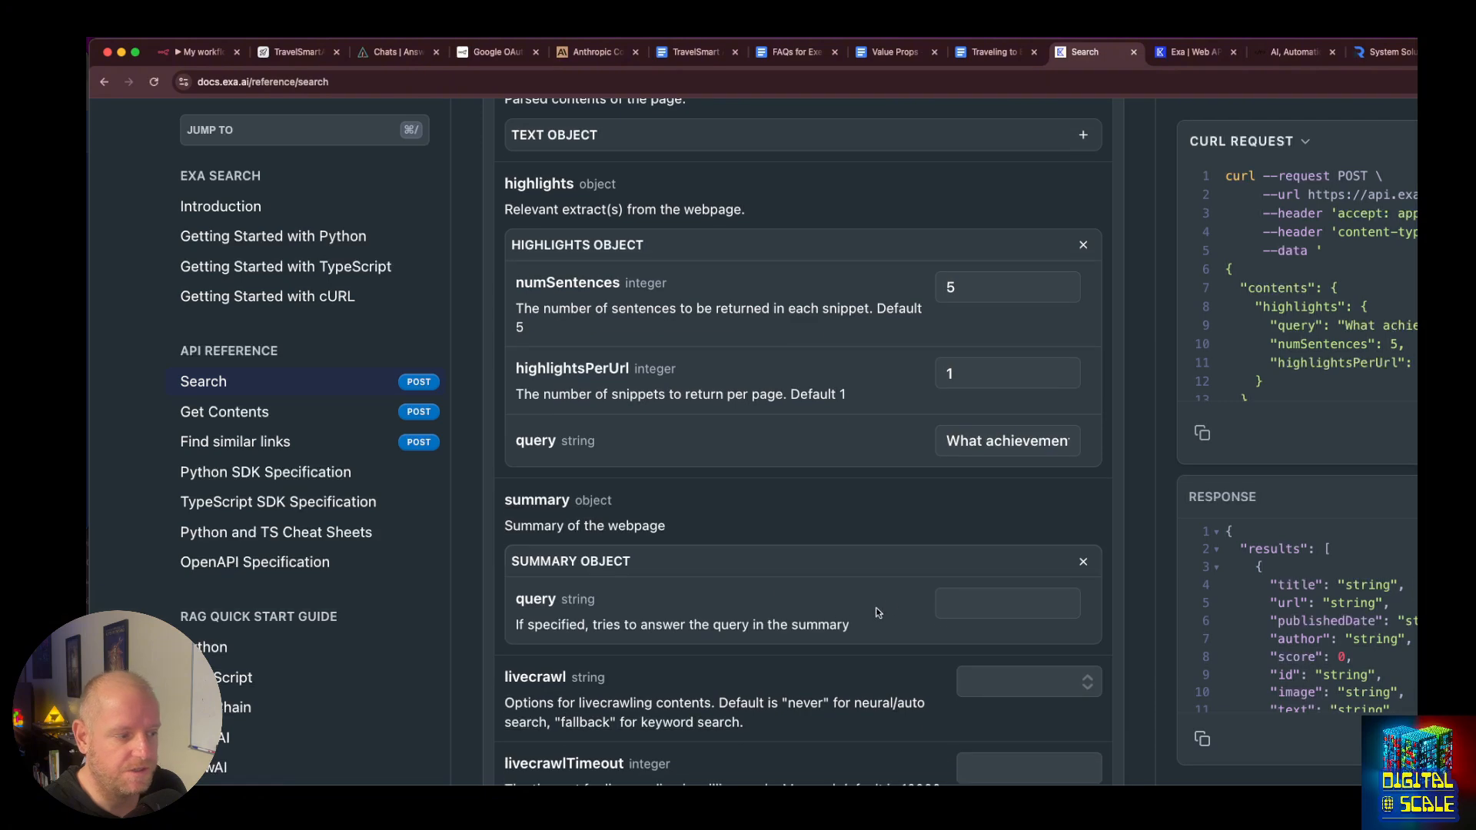
Temporarily alter the main query parameter to locate it in the cURL request, and restore it to openai.com.
{"action": "scroll", "coordinate": [890, 598], "scroll_direction": "up", "scroll_amount": 5}
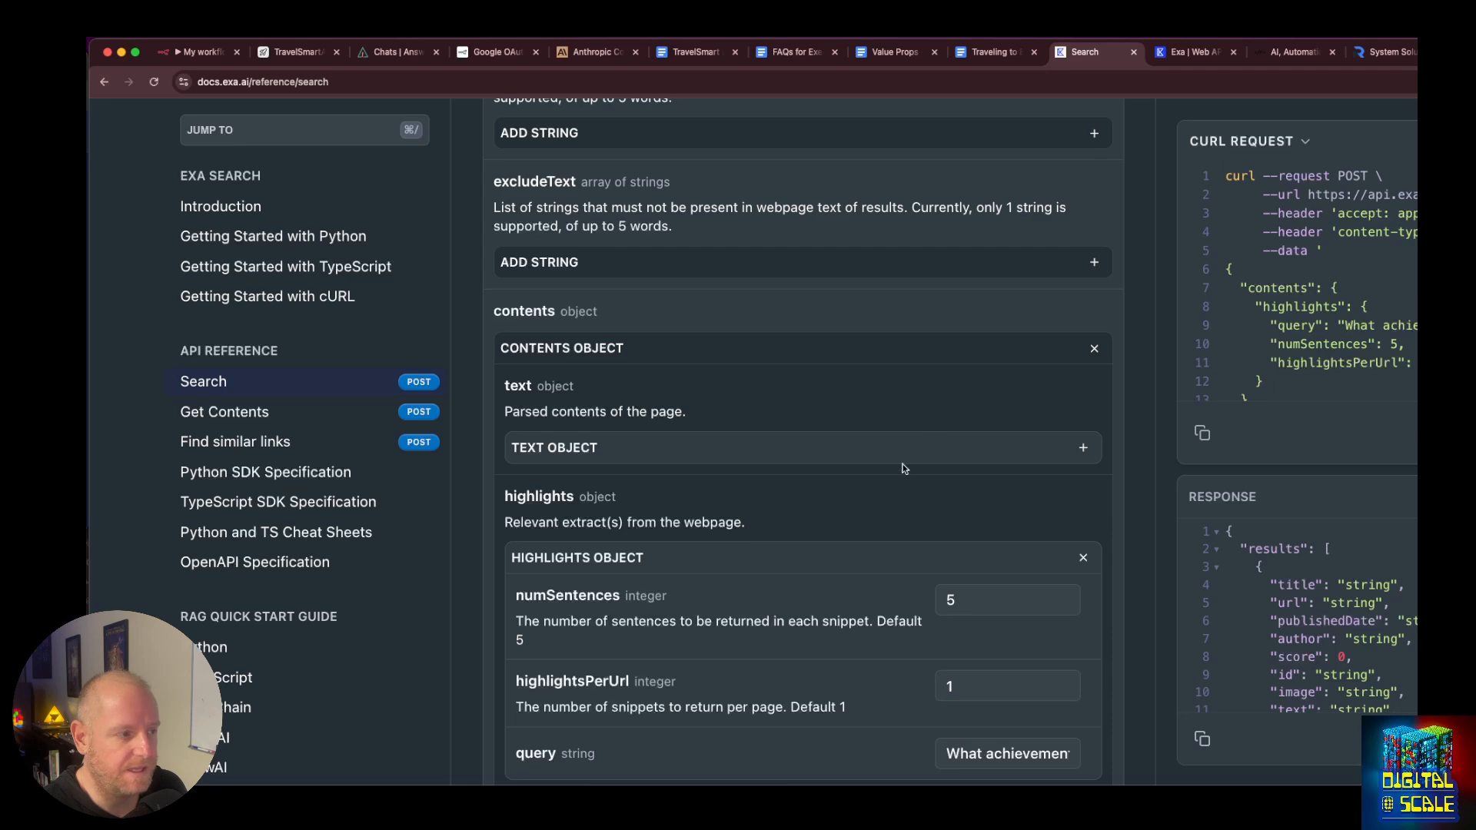
{"action": "scroll", "coordinate": [903, 467], "scroll_direction": "up", "scroll_amount": 10}
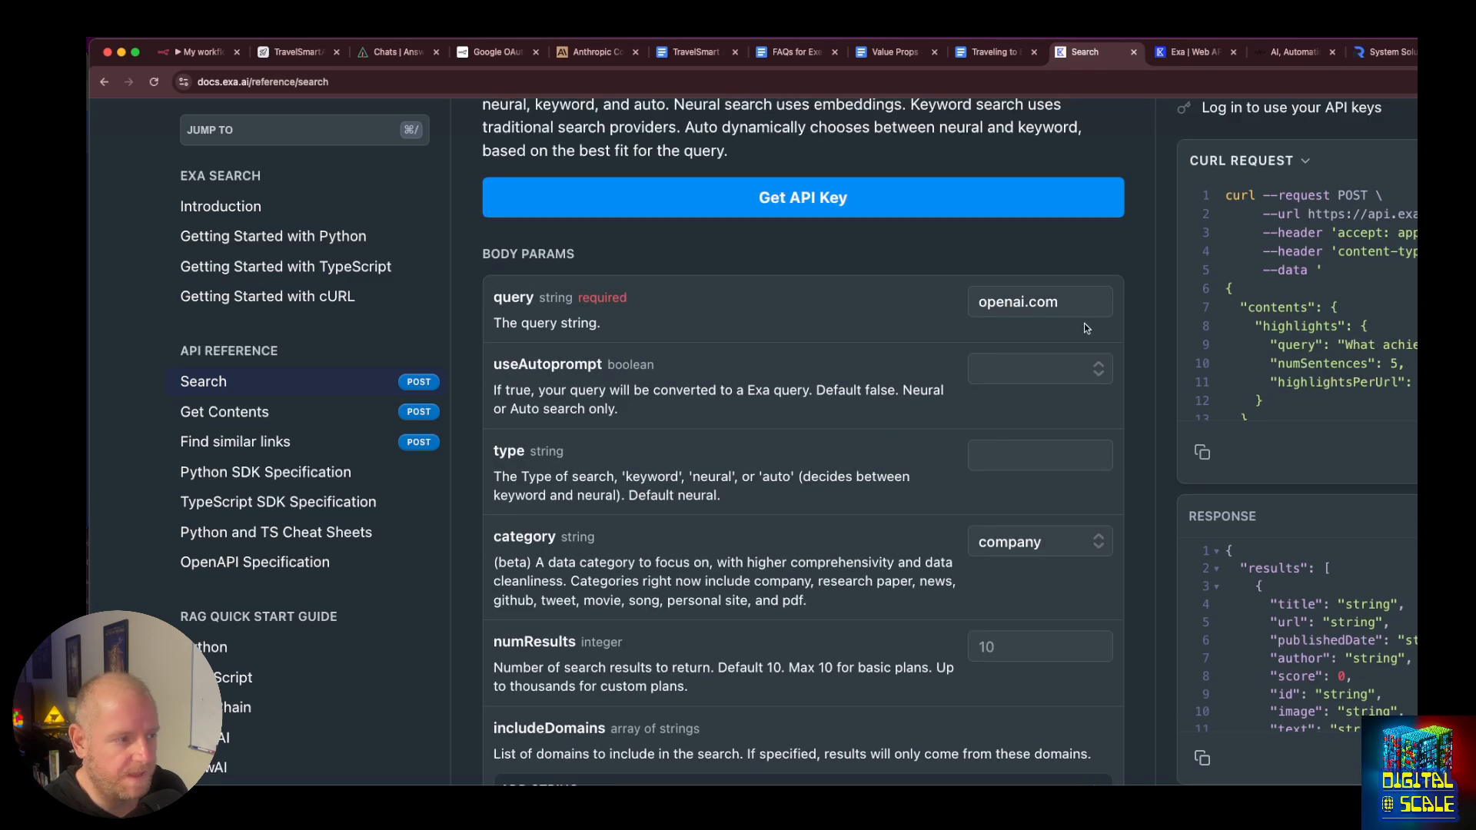
{"action": "left_click", "coordinate": [1060, 305]}
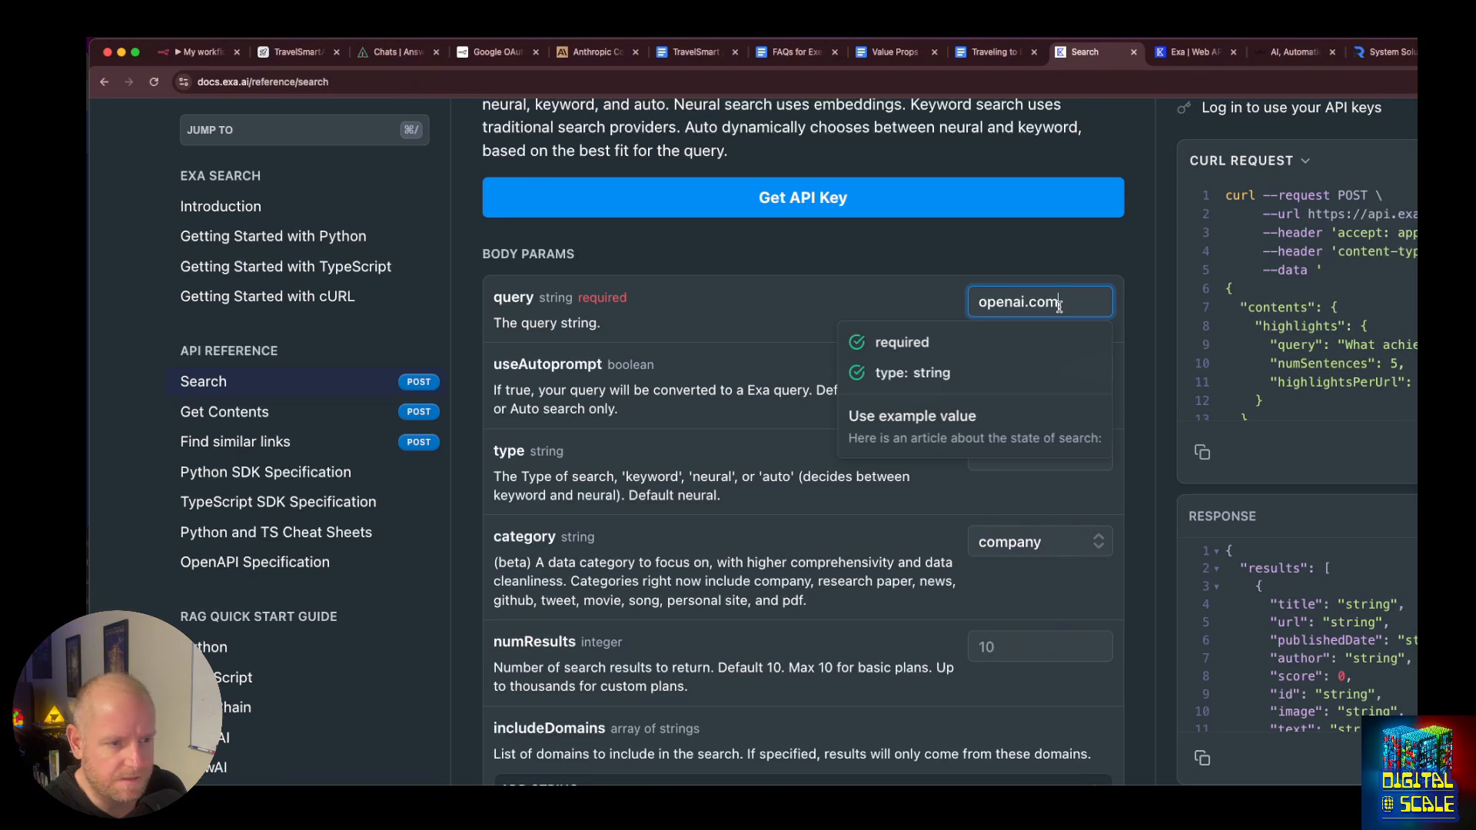
{"action": "type", "text": "d"}
{"action": "left_click", "coordinate": [1272, 361]}
{"action": "scroll", "coordinate": [1272, 362], "scroll_direction": "down", "scroll_amount": 2}
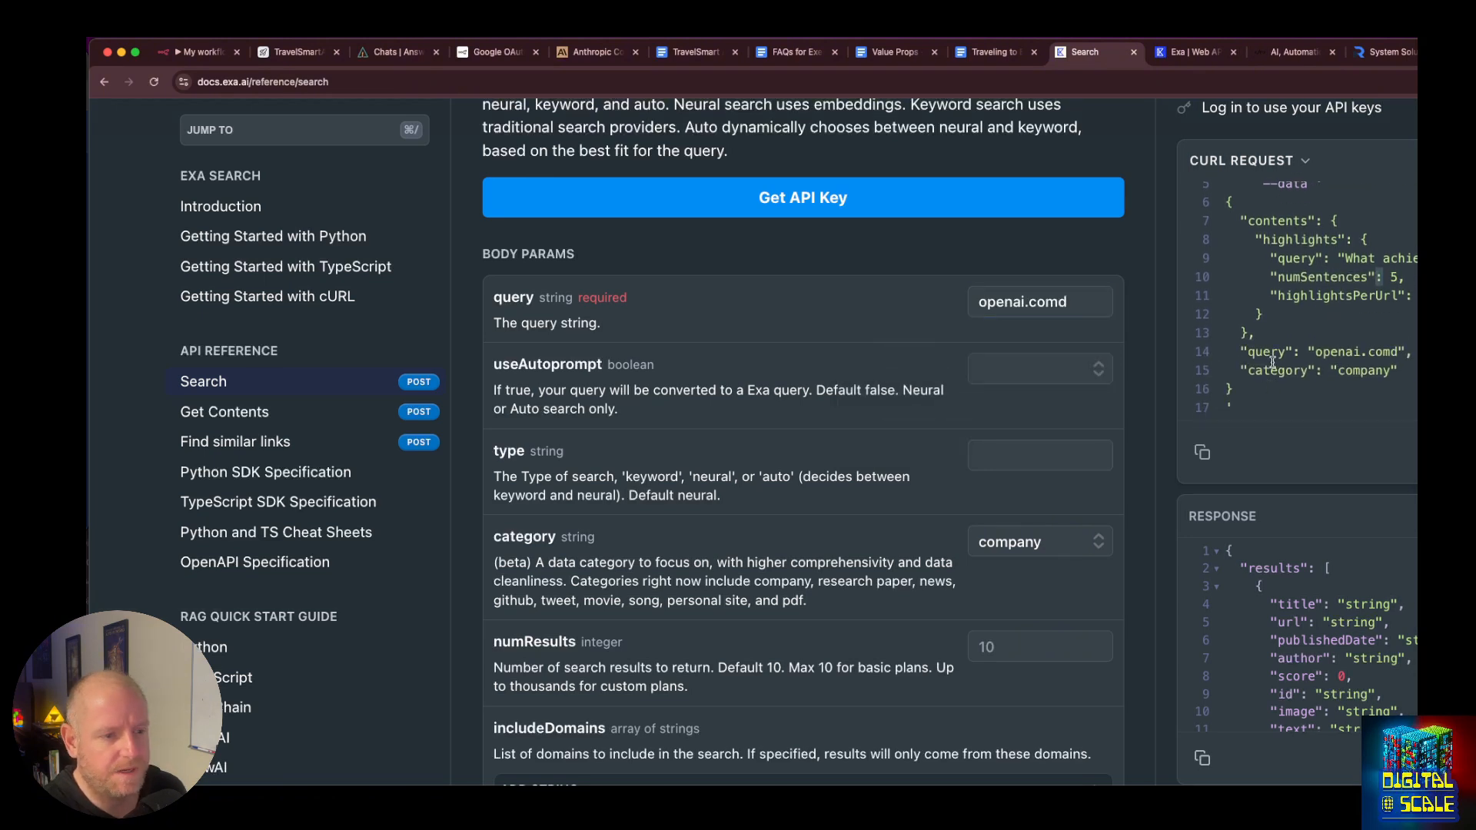
{"action": "left_click", "coordinate": [1060, 304]}
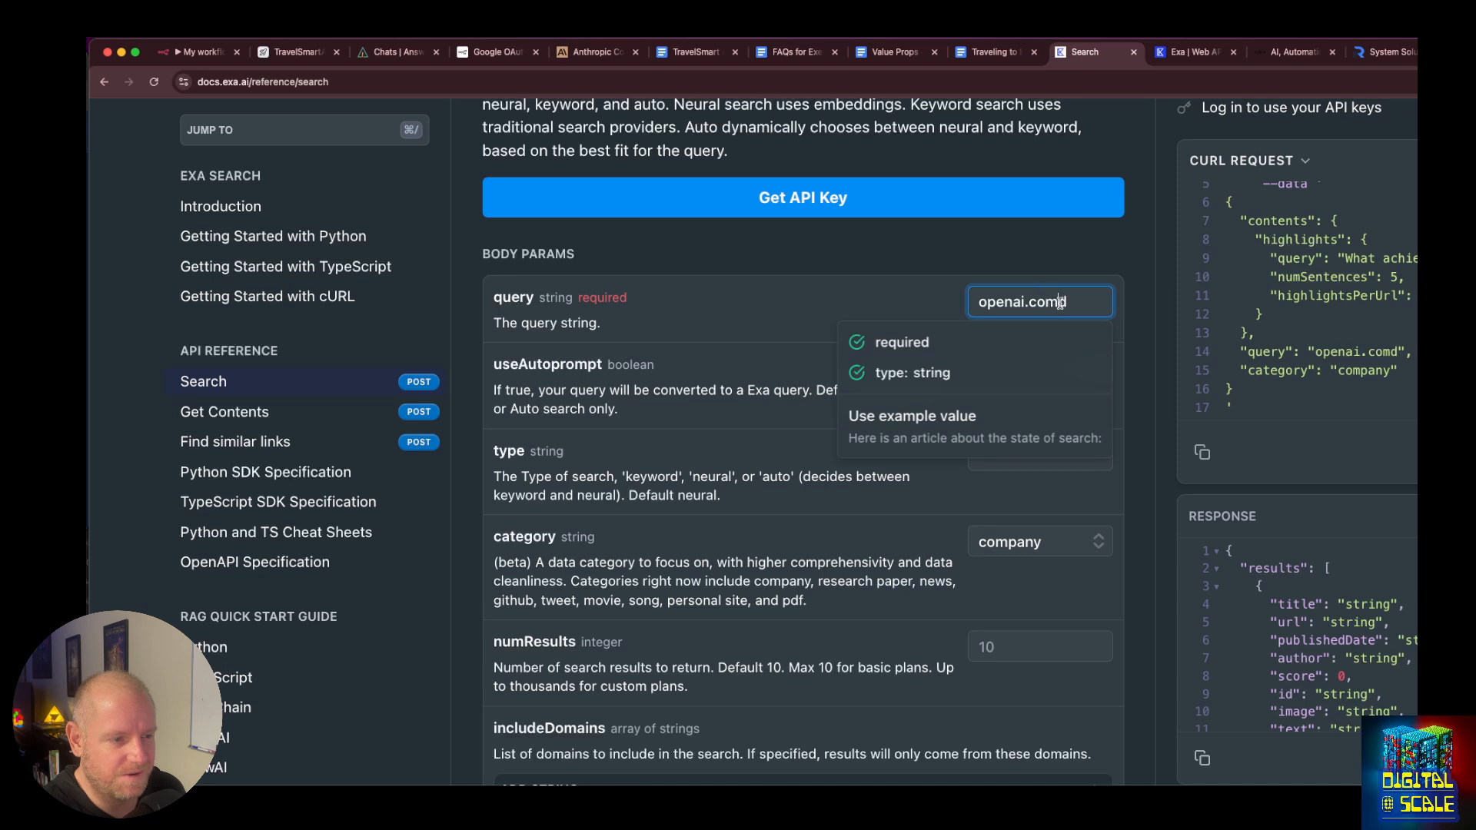
{"action": "key", "text": "BackSpace"}
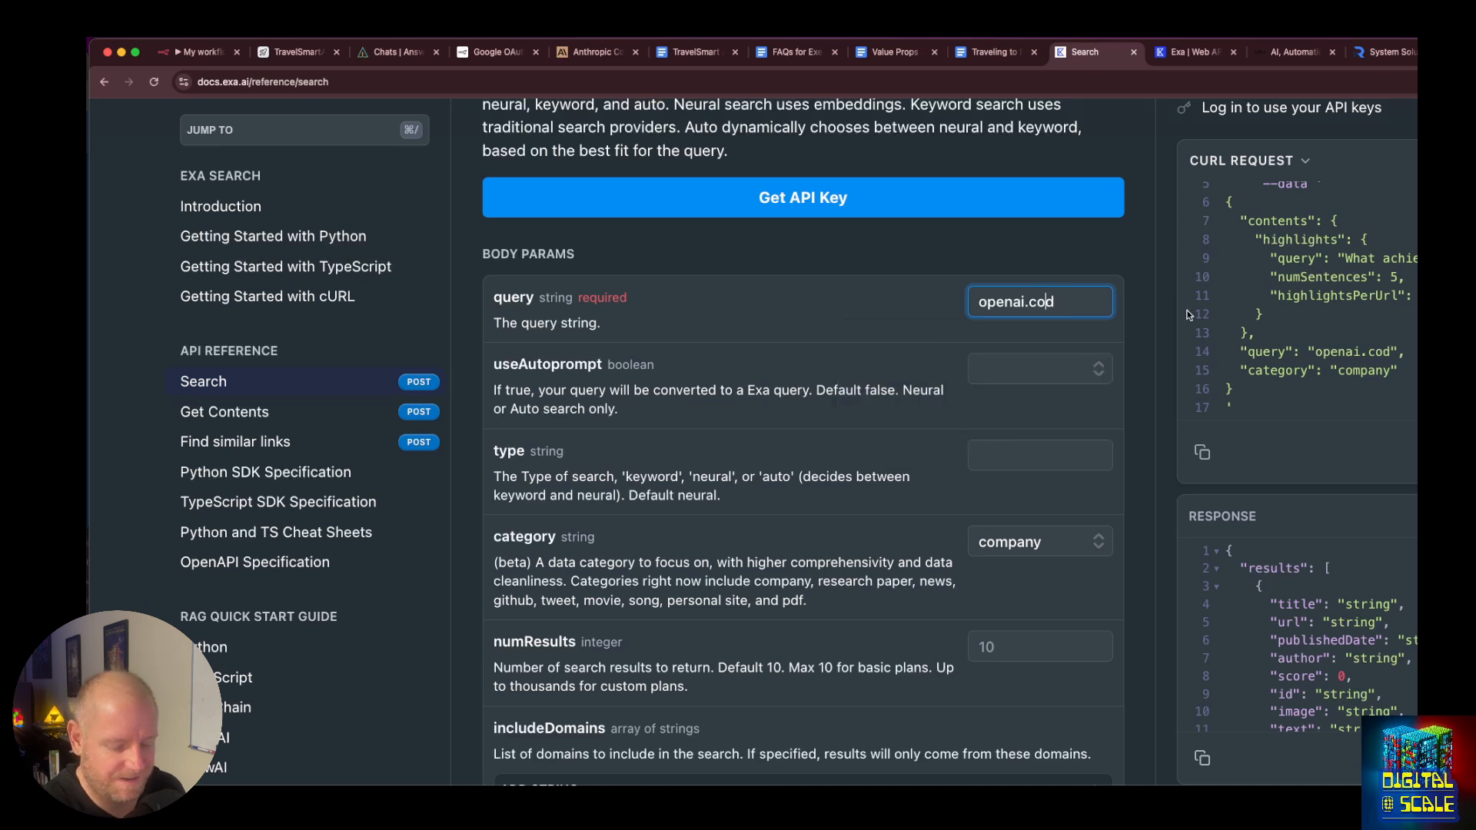
{"action": "key", "text": "Delete"}
{"action": "type", "text": "m"}
Copy the Search endpoint's cURL request and import it into the n8n HTTP Request node after Google Drive, replacing the existing command.
{"action": "left_click", "coordinate": [1355, 352]}
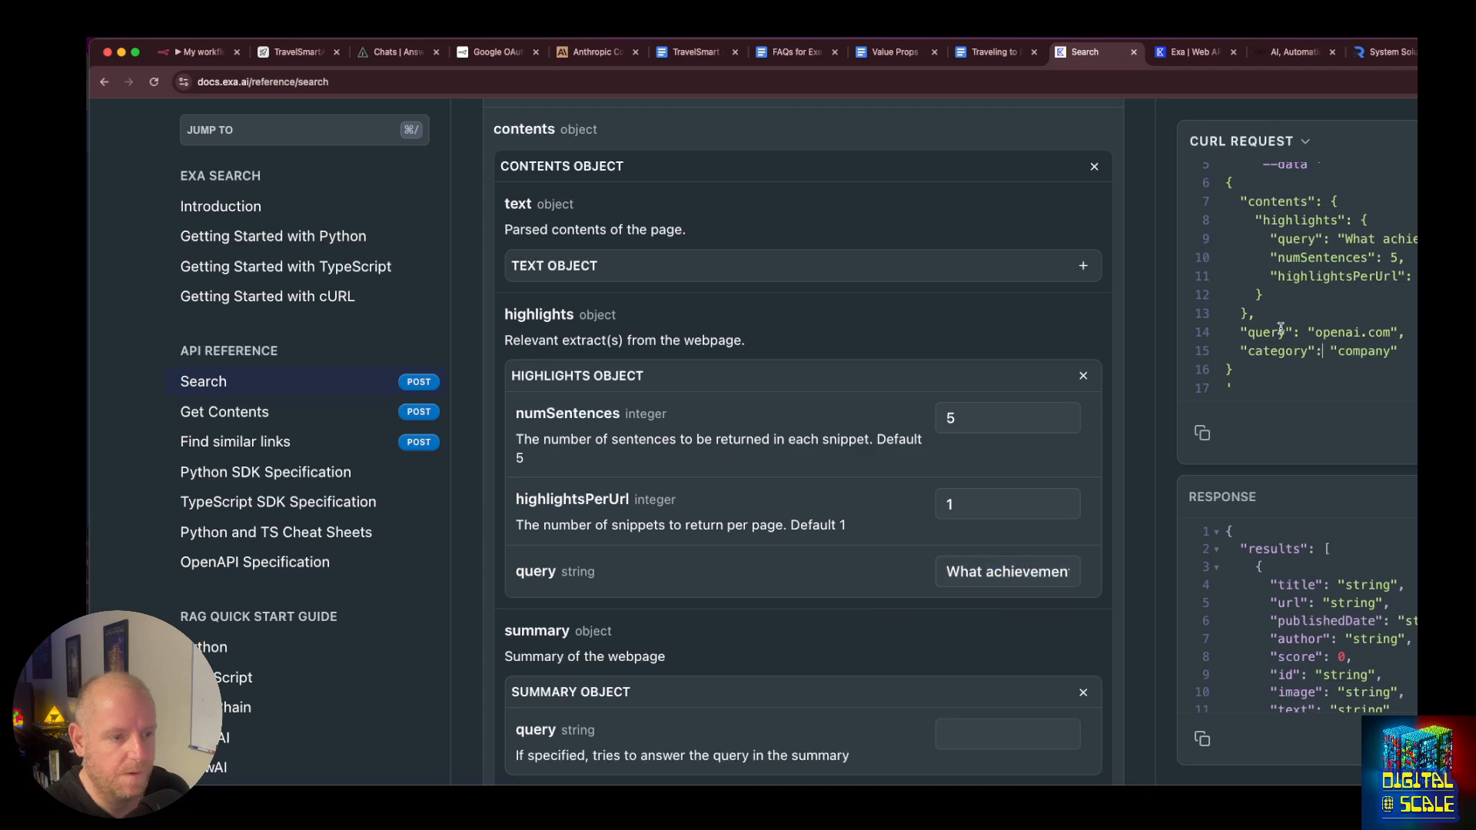
{"action": "key", "text": "super+1"}
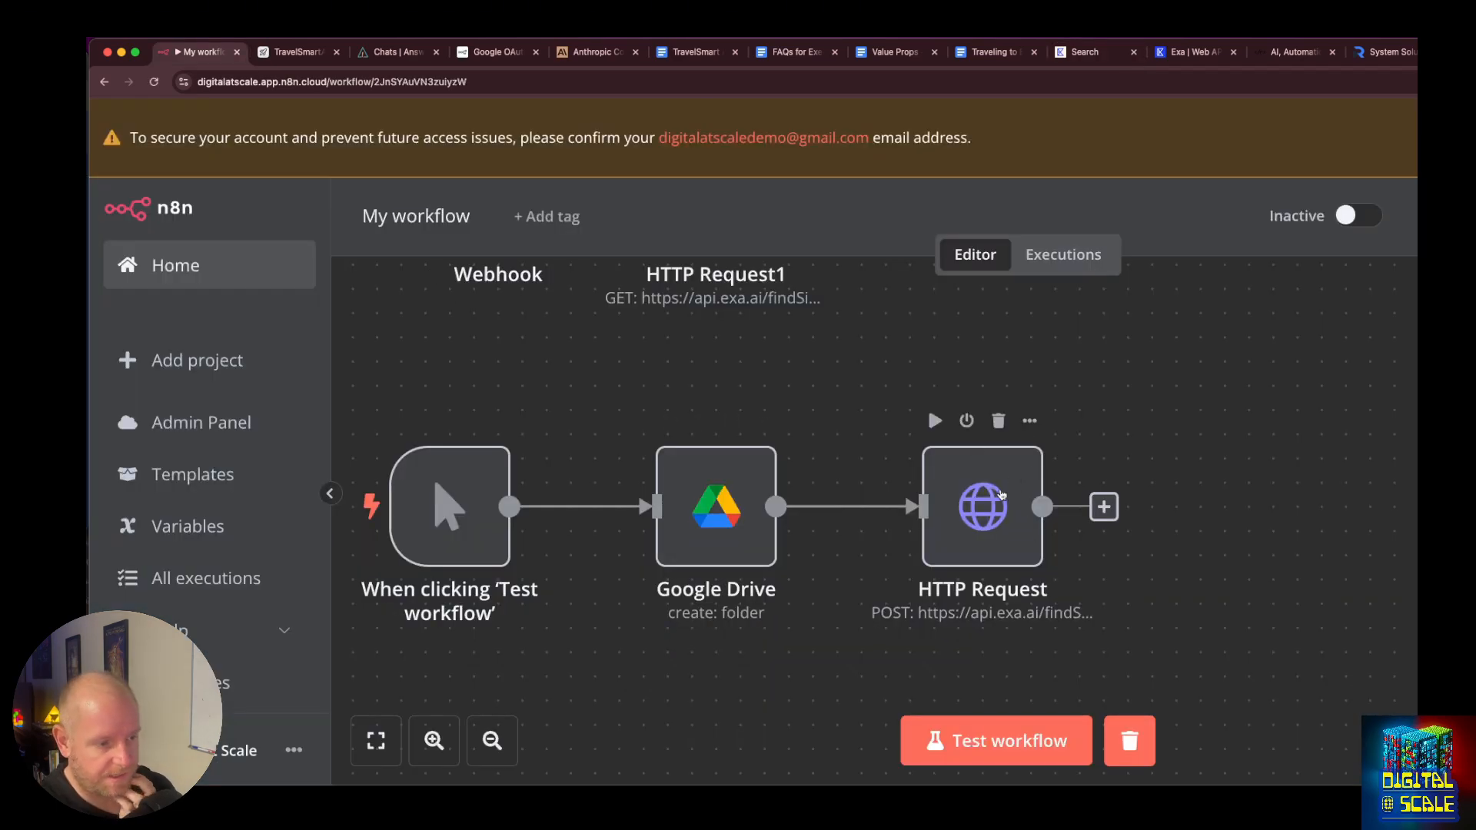
{"action": "double_click", "coordinate": [1000, 494]}
{"action": "left_click", "coordinate": [1167, 264]}
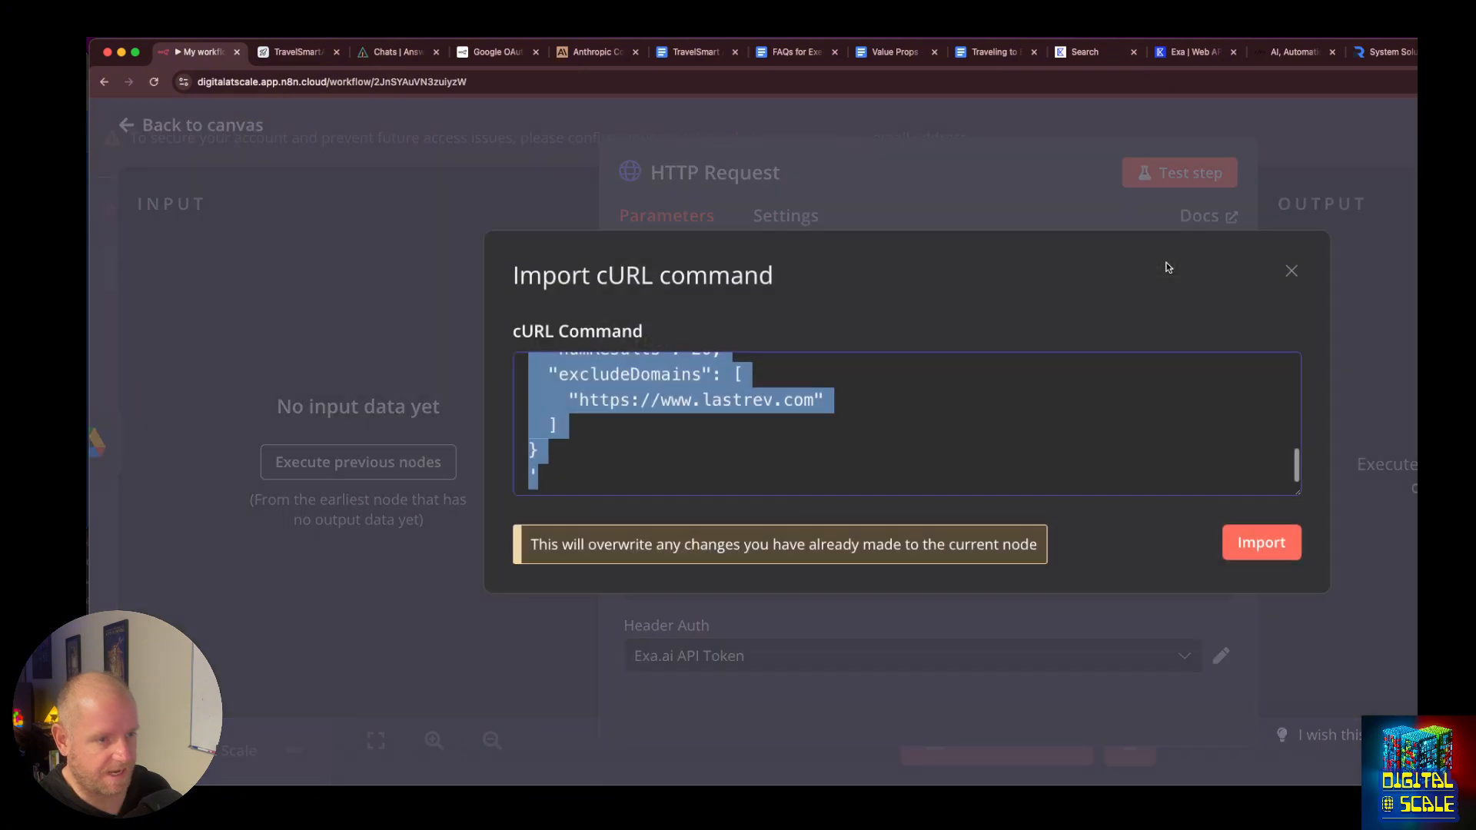
{"action": "left_click", "coordinate": [795, 427]}
{"action": "key", "text": "super+a"}
{"action": "key", "text": "super+v"}
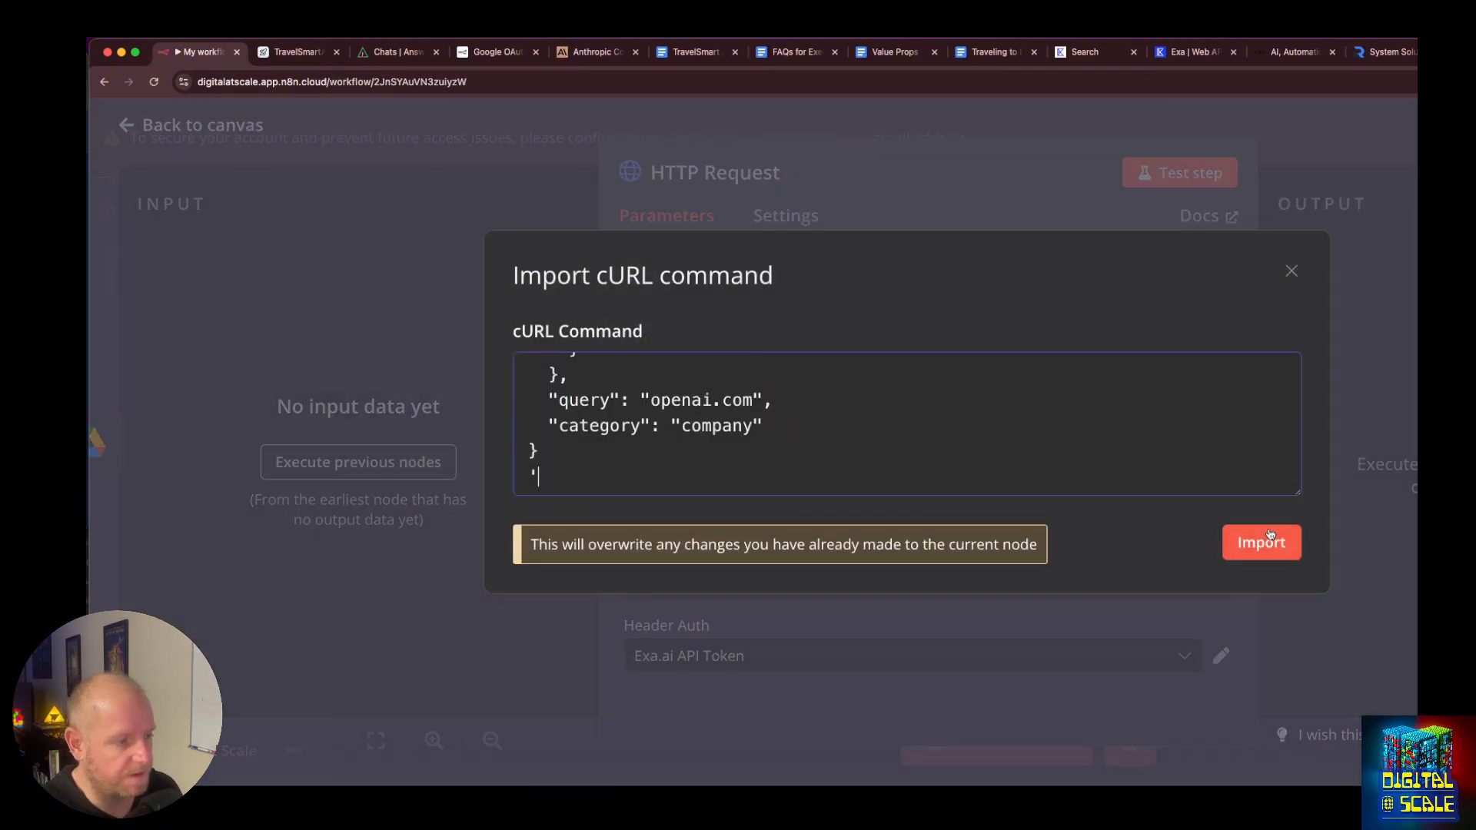
{"action": "left_click", "coordinate": [1264, 543]}
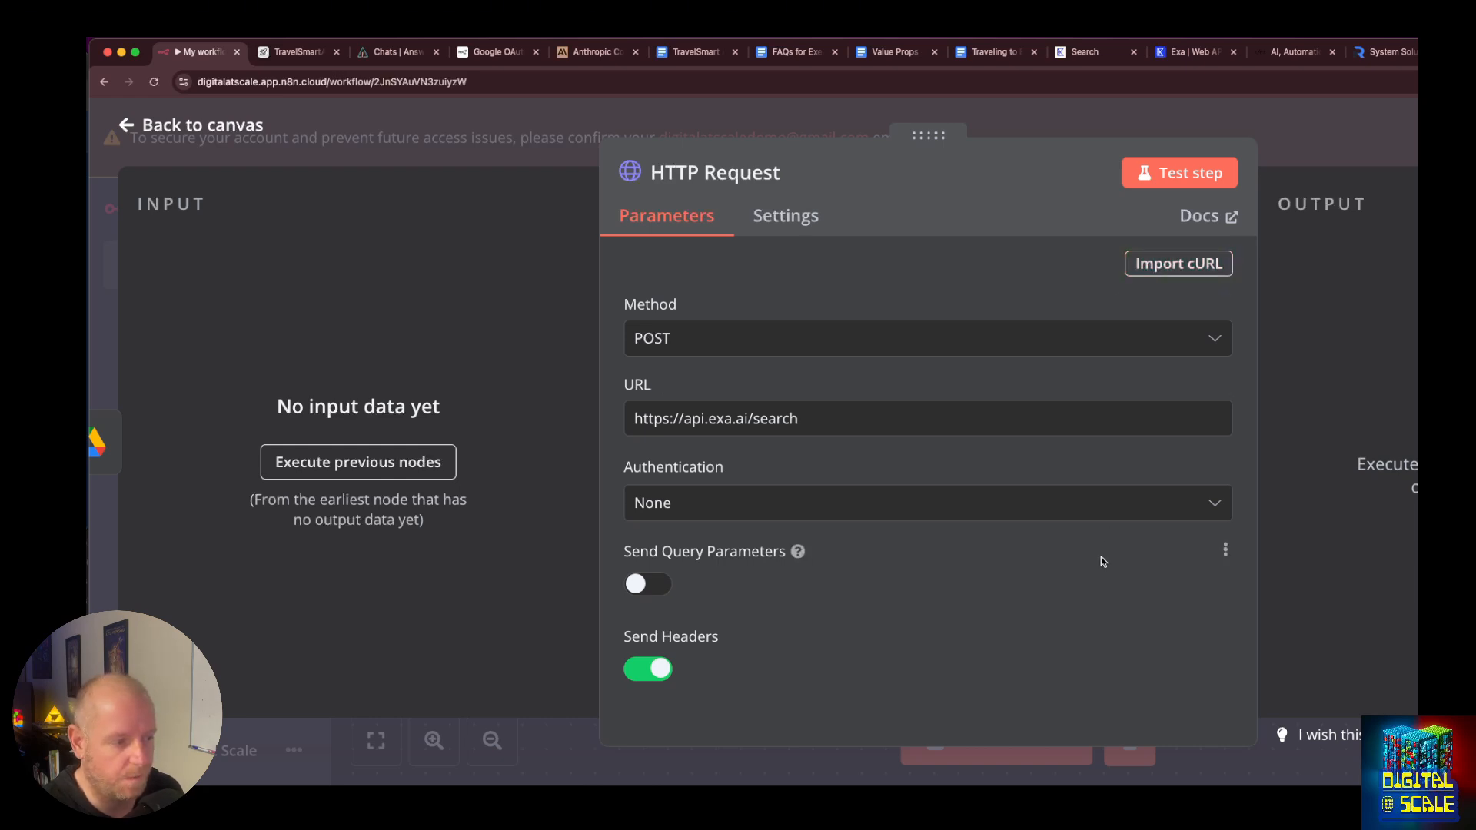
Set the HTTP Request's authentication to Generic Credential Type with Header Auth, using the Exa.ai API Token credential.
{"action": "left_click", "coordinate": [1076, 513]}
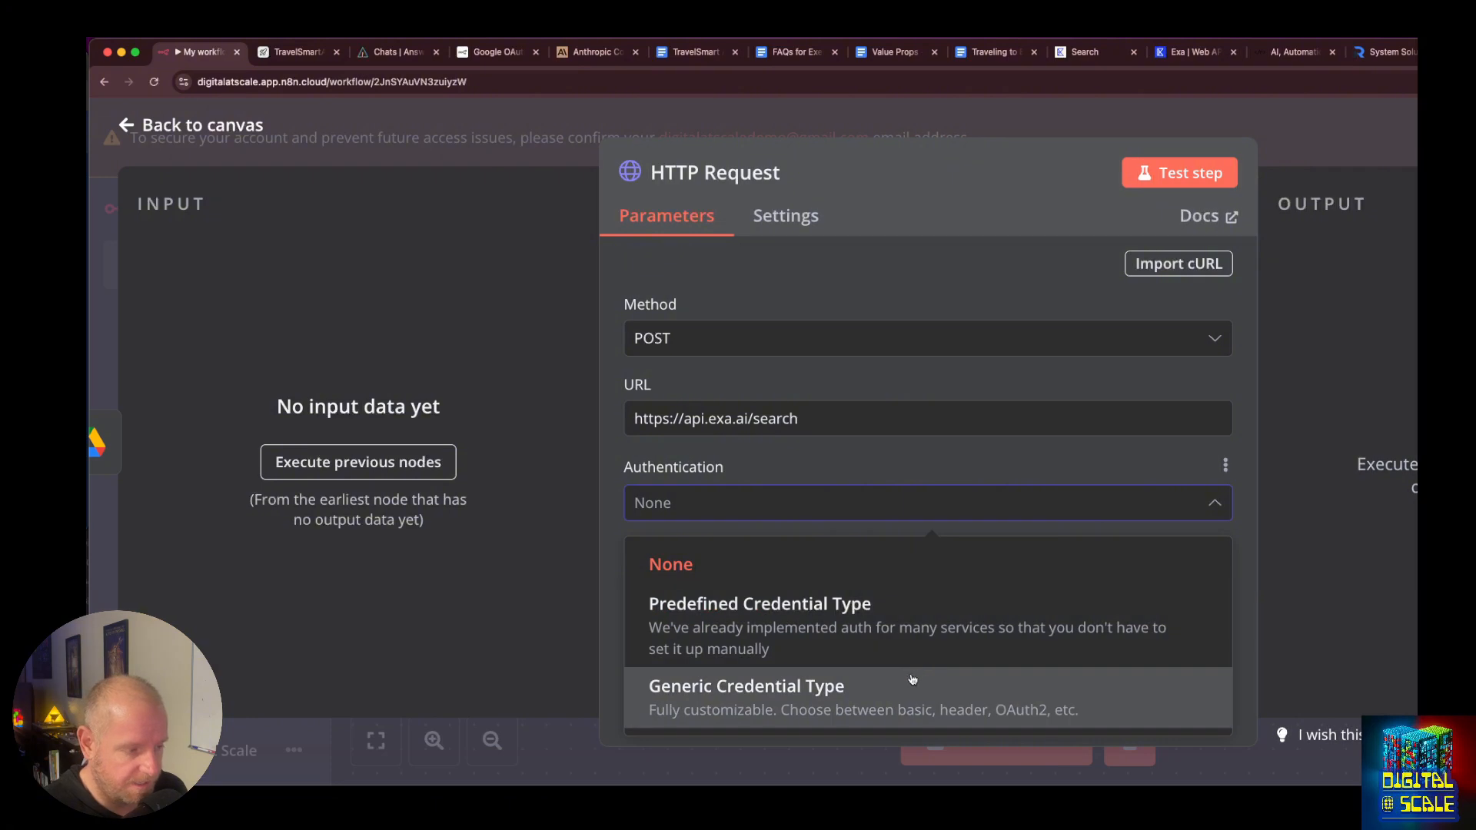
{"action": "left_click", "coordinate": [872, 693]}
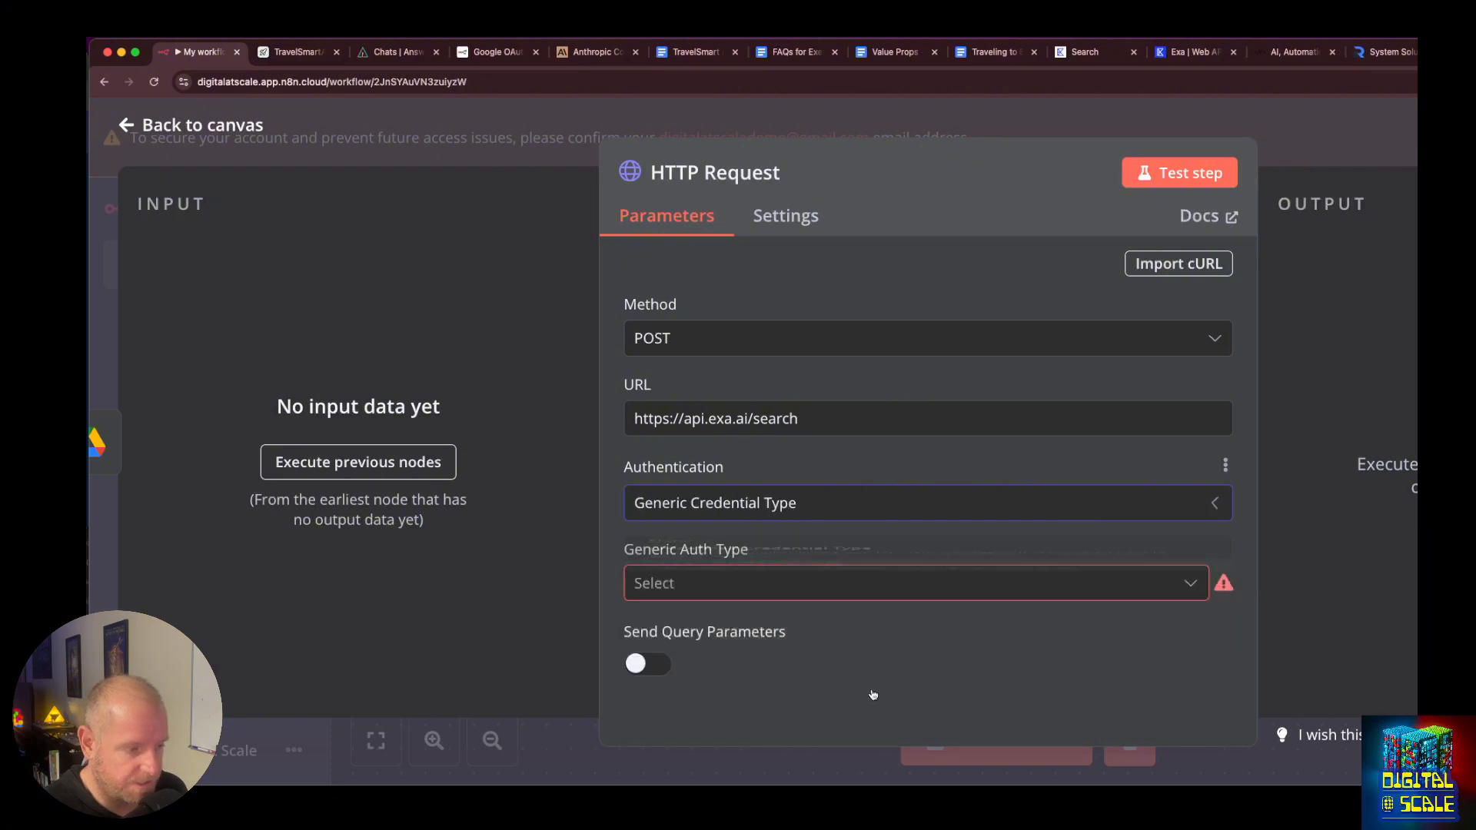
{"action": "left_click", "coordinate": [852, 586]}
{"action": "left_click", "coordinate": [800, 396]}
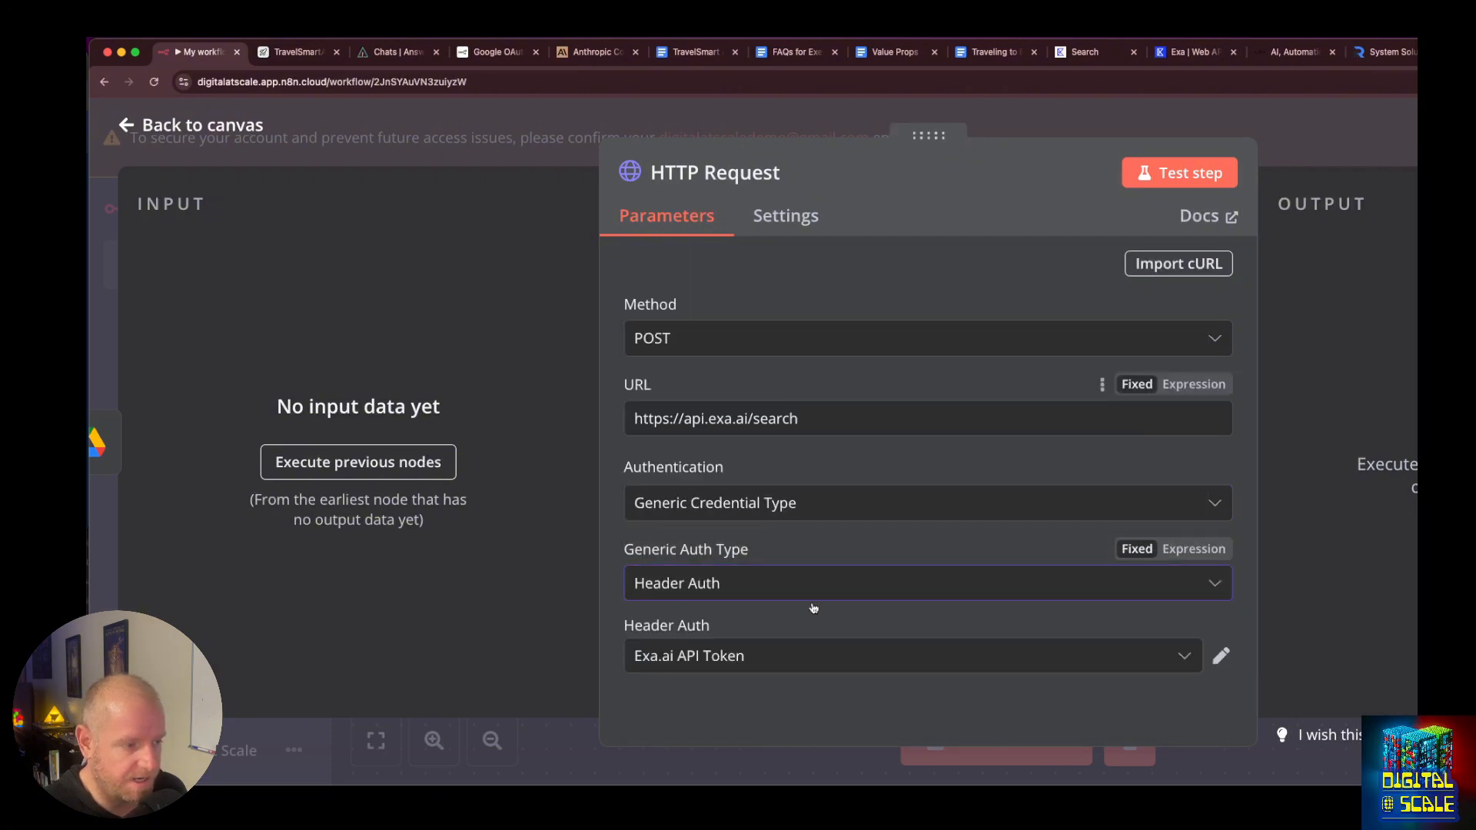
{"action": "left_click", "coordinate": [838, 654]}
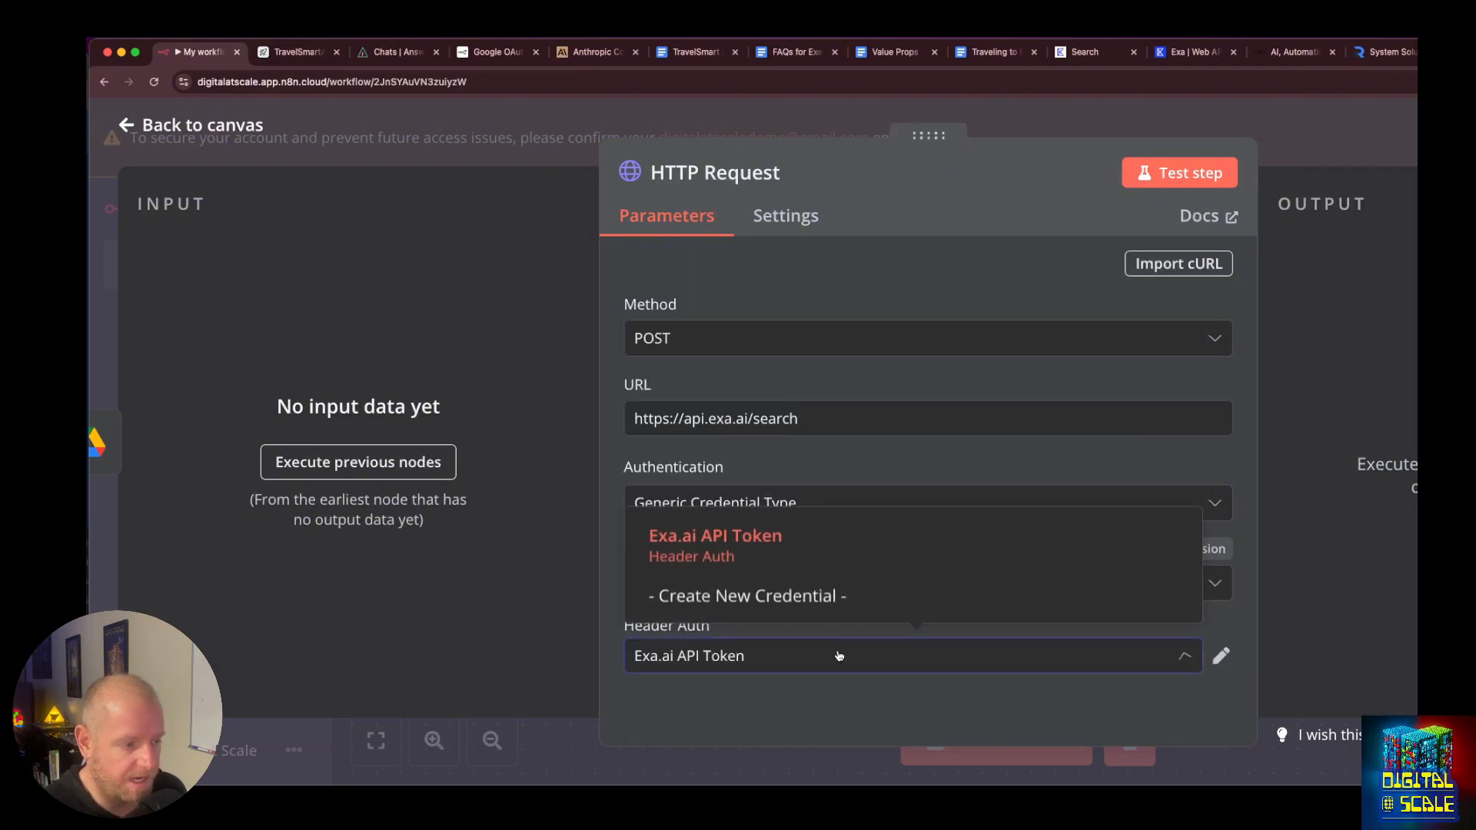
{"action": "left_click", "coordinate": [785, 561]}
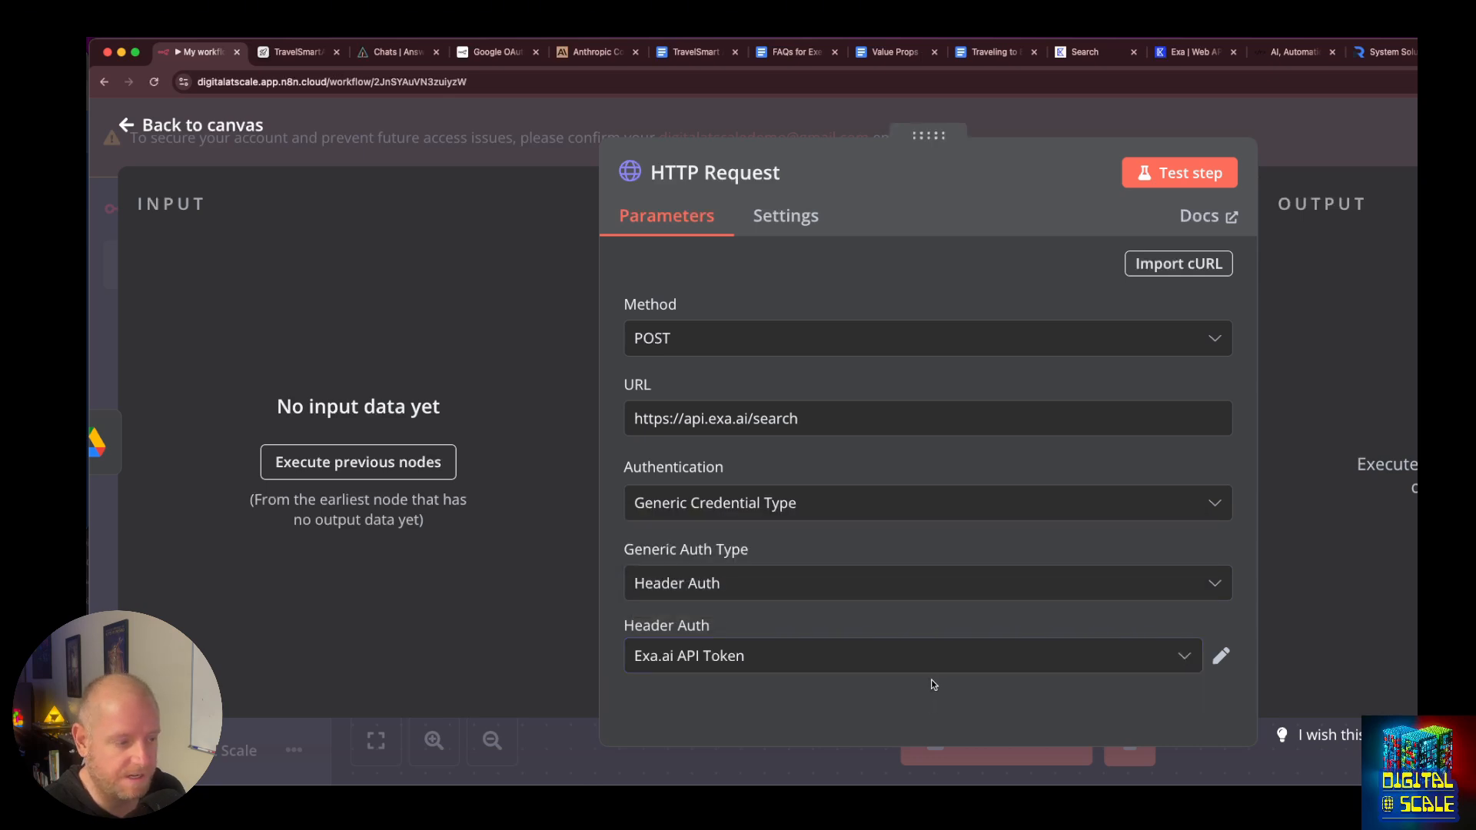
Check the HTTP Request's JSON body and run a test of the Exa search node.
{"action": "scroll", "coordinate": [1108, 454], "scroll_direction": "down", "scroll_amount": 10}
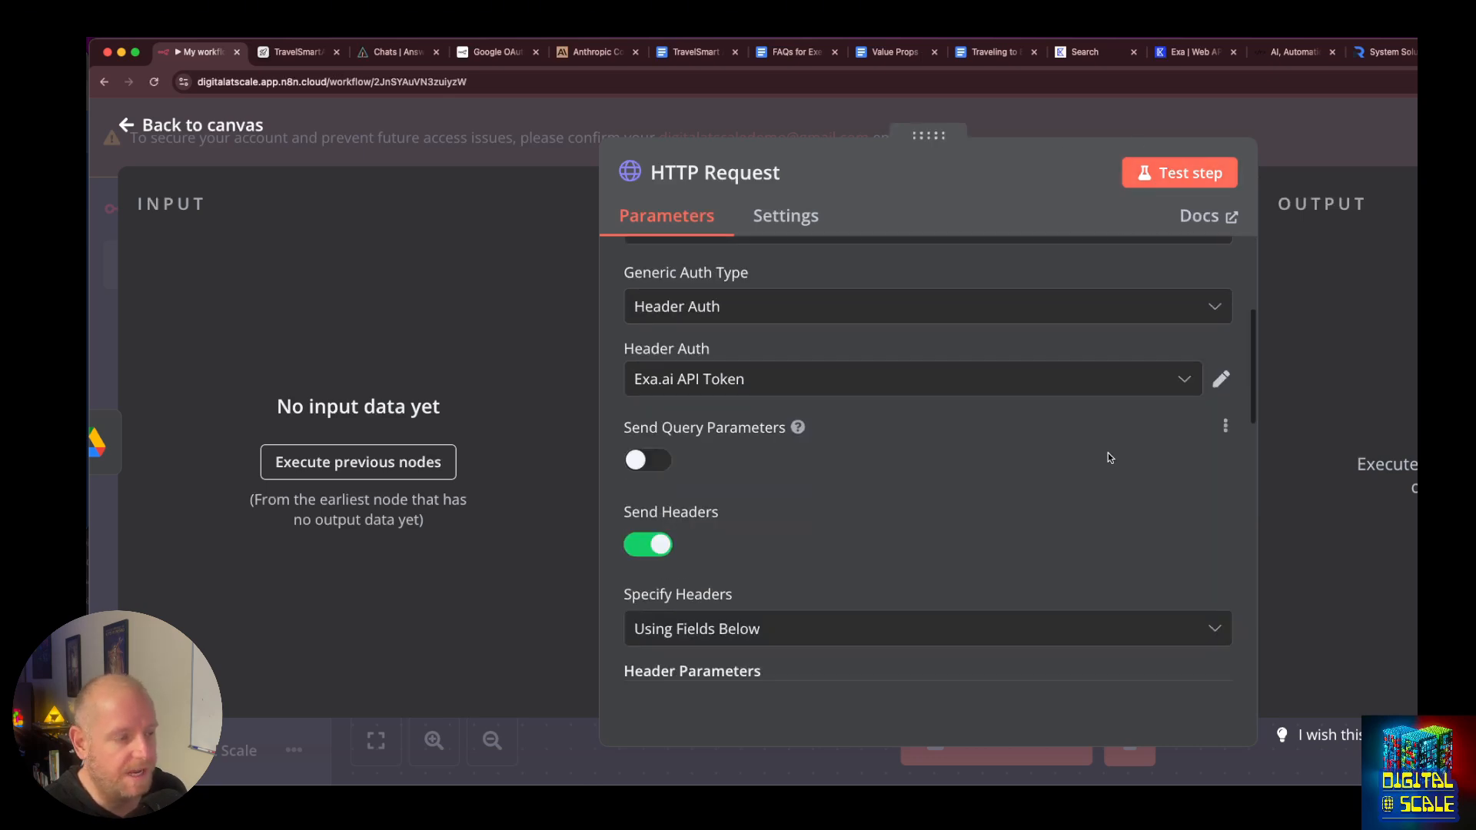
{"action": "scroll", "coordinate": [1109, 455], "scroll_direction": "down", "scroll_amount": 8}
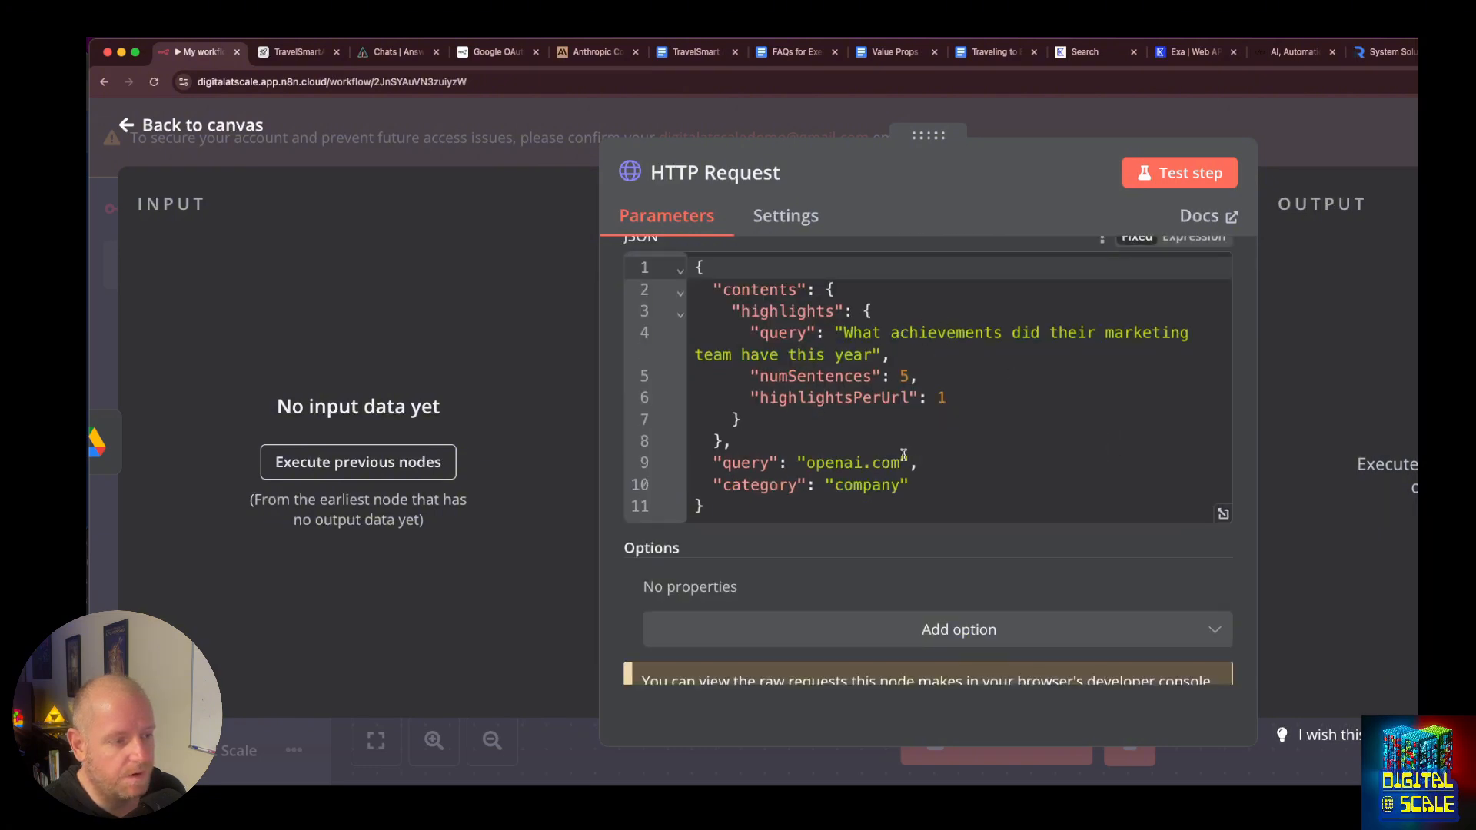
{"action": "scroll", "coordinate": [916, 484], "scroll_direction": "up", "scroll_amount": 3}
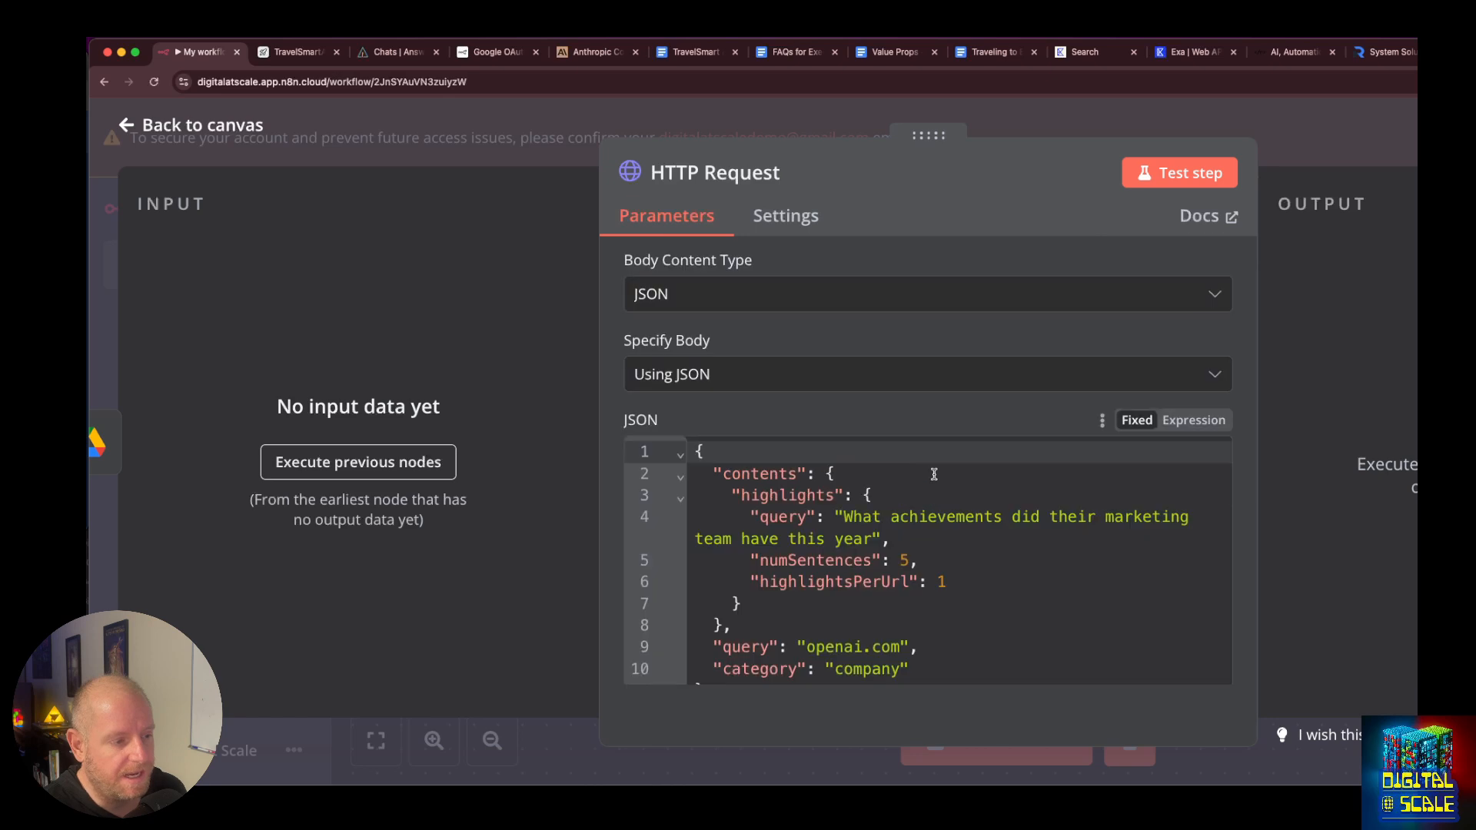
{"action": "scroll", "coordinate": [932, 474], "scroll_direction": "down", "scroll_amount": 5}
{"action": "left_click", "coordinate": [1175, 189]}
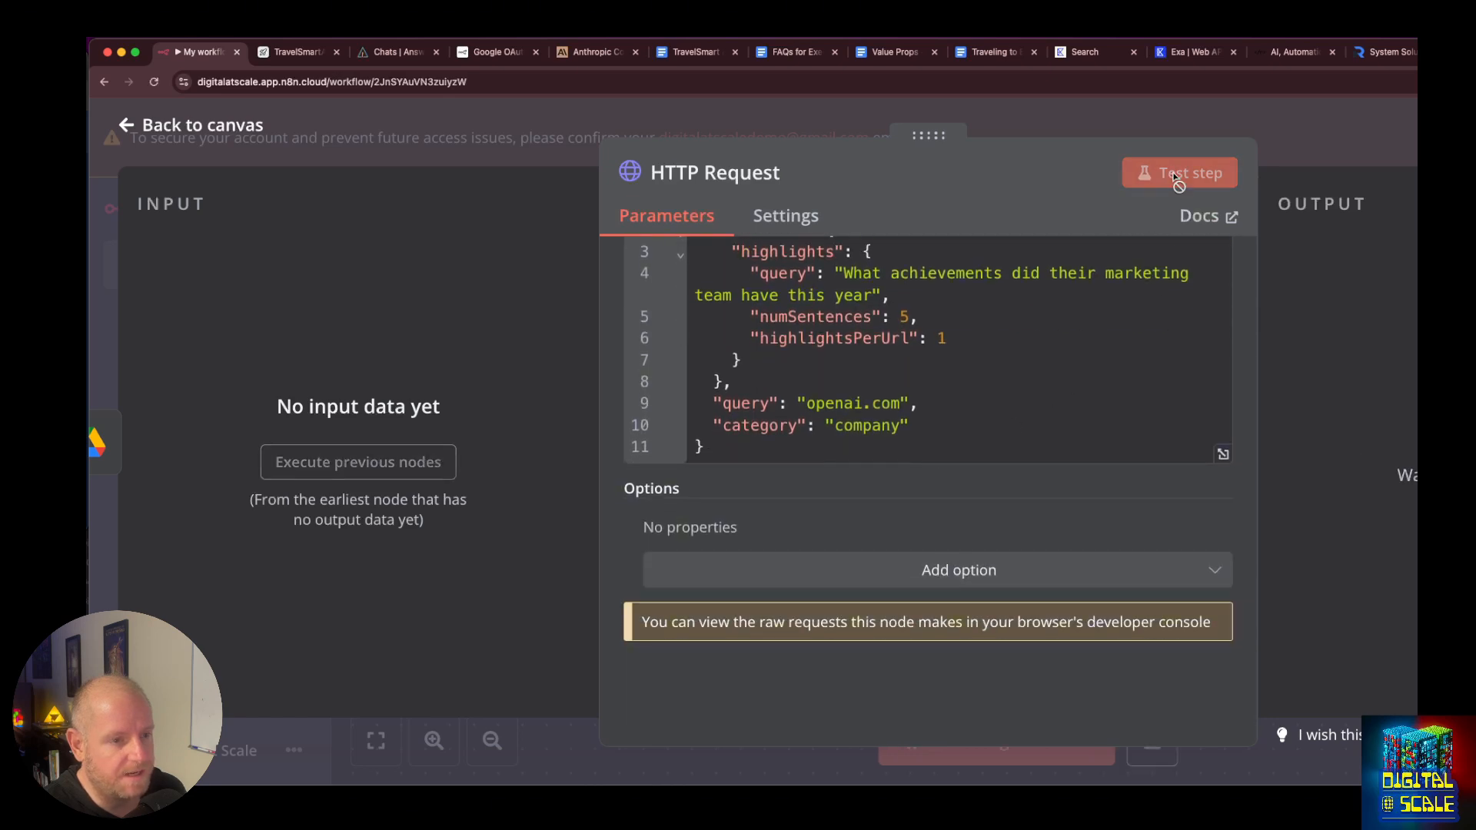
Examine the highlights returned for each search result in the HTTP Request output, and return to the canvas.
{"action": "scroll", "coordinate": [1225, 527], "scroll_direction": "down", "scroll_amount": 4}
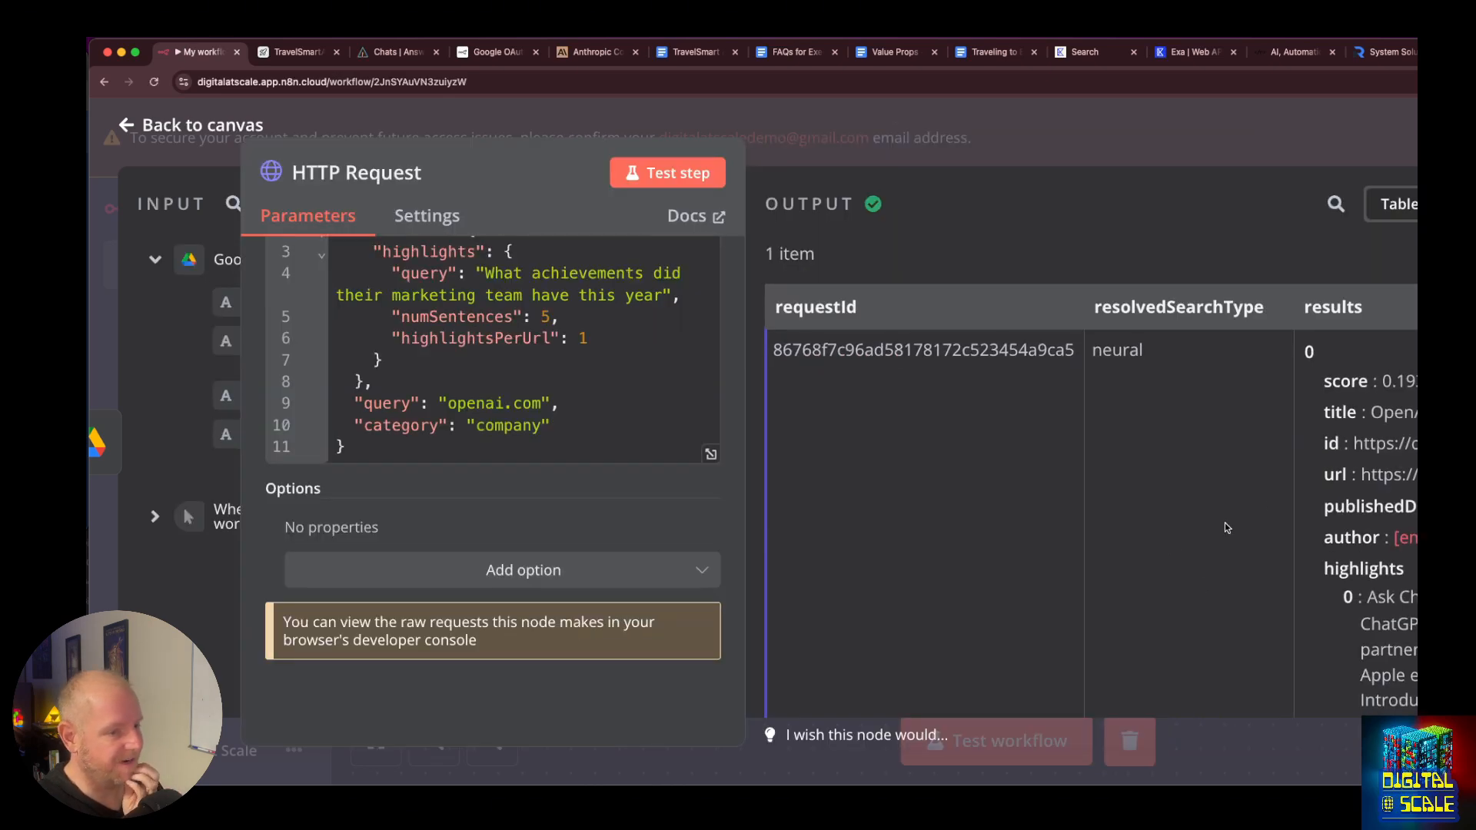
{"action": "scroll", "coordinate": [1361, 523], "scroll_direction": "down", "scroll_amount": 1}
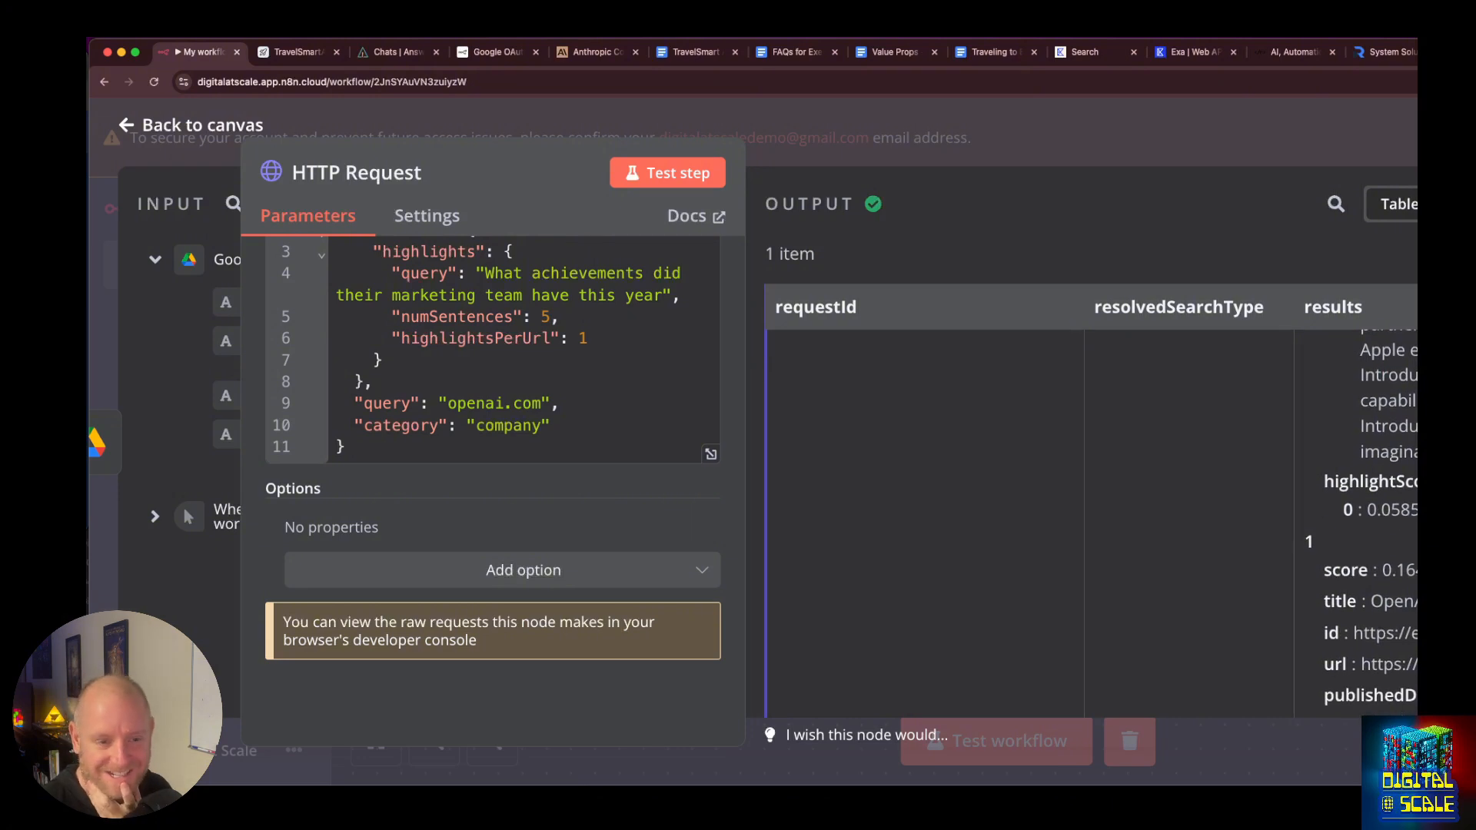
{"action": "scroll", "coordinate": [1360, 523], "scroll_direction": "up", "scroll_amount": 1}
{"action": "scroll", "coordinate": [1361, 523], "scroll_direction": "up", "scroll_amount": 3}
{"action": "scroll", "coordinate": [1360, 522], "scroll_direction": "down", "scroll_amount": 9}
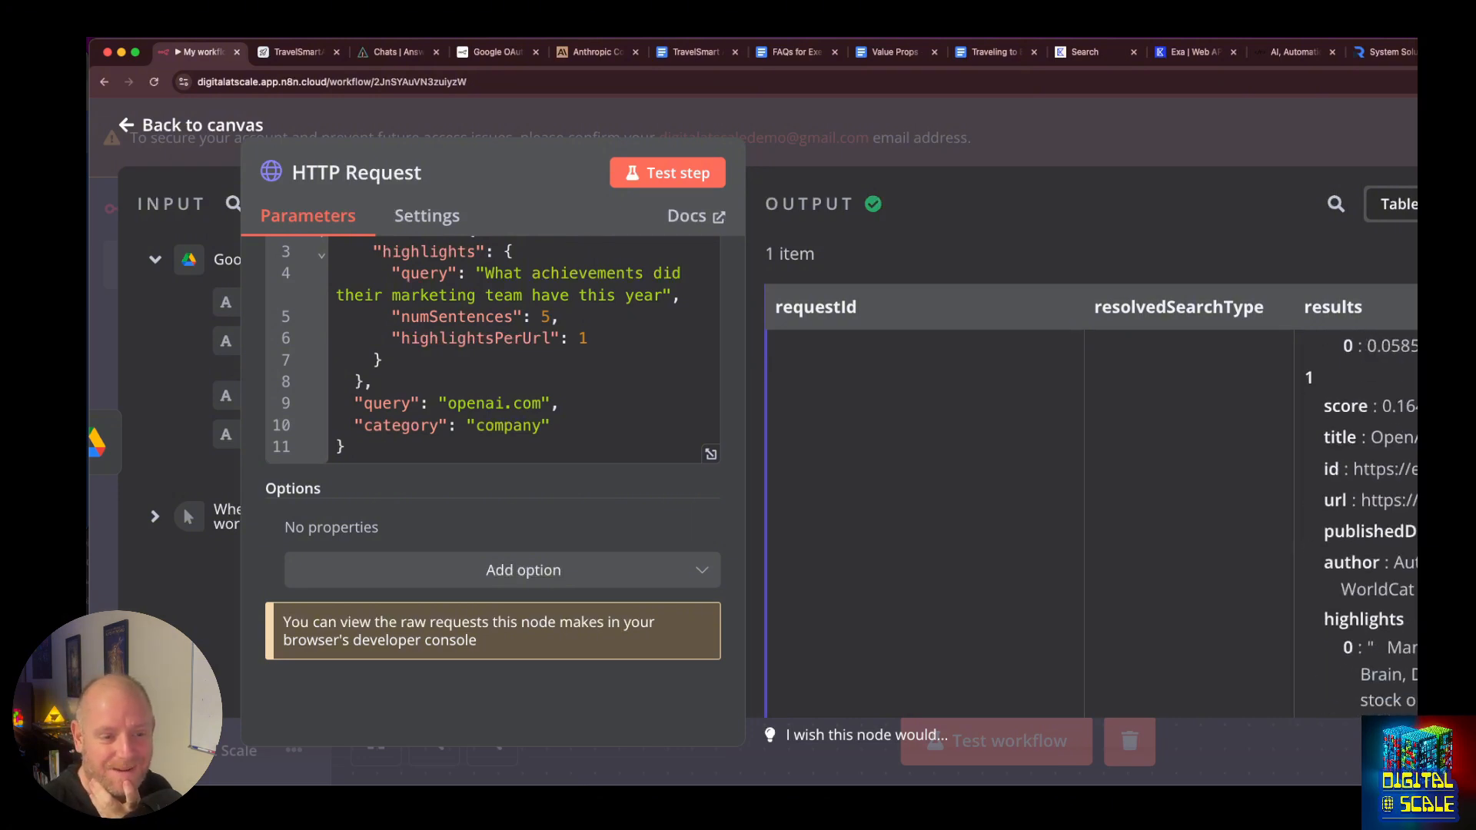
{"action": "scroll", "coordinate": [1360, 523], "scroll_direction": "down", "scroll_amount": 10}
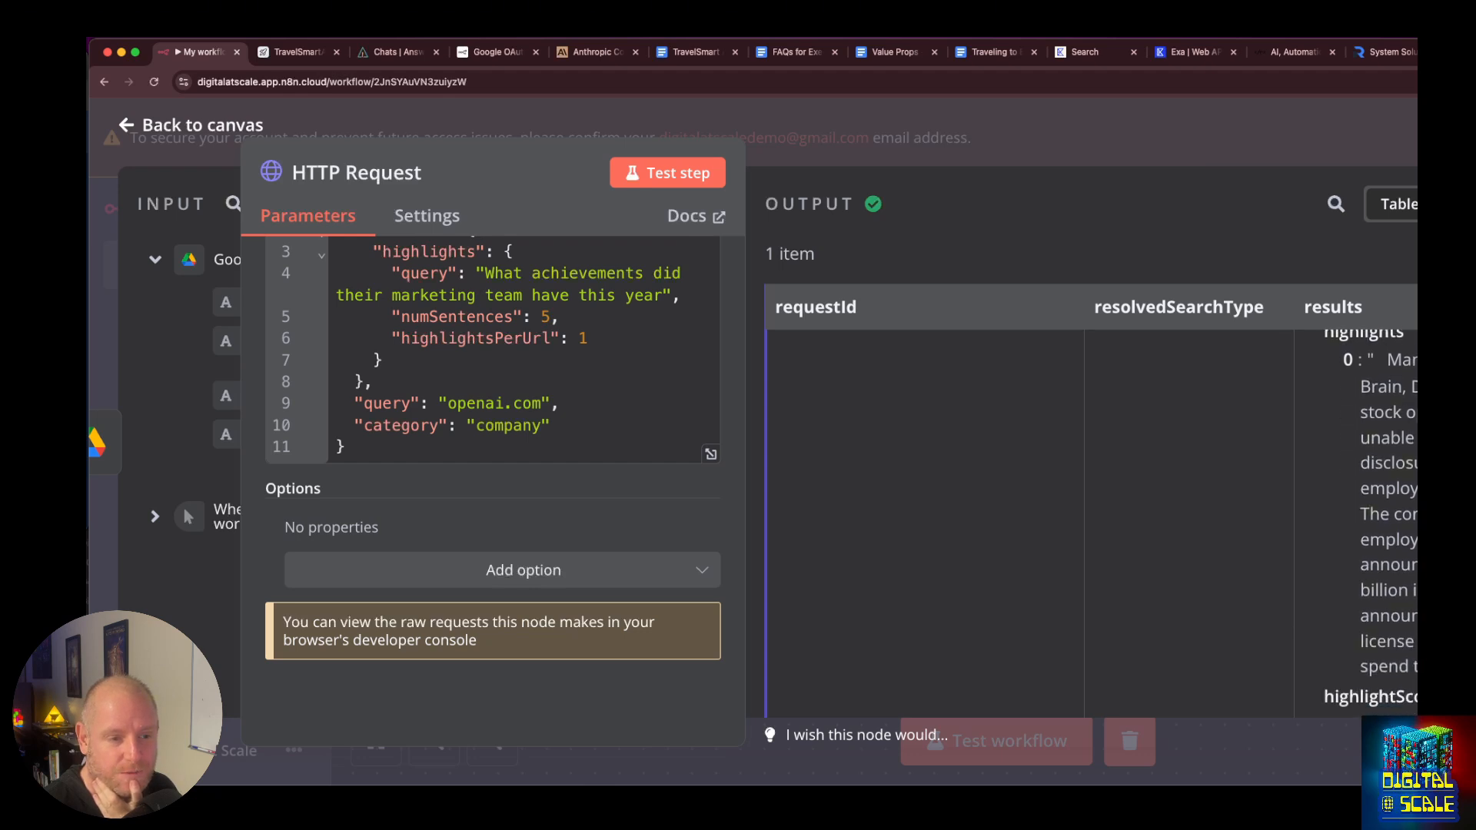
{"action": "scroll", "coordinate": [1360, 523], "scroll_direction": "down", "scroll_amount": 7}
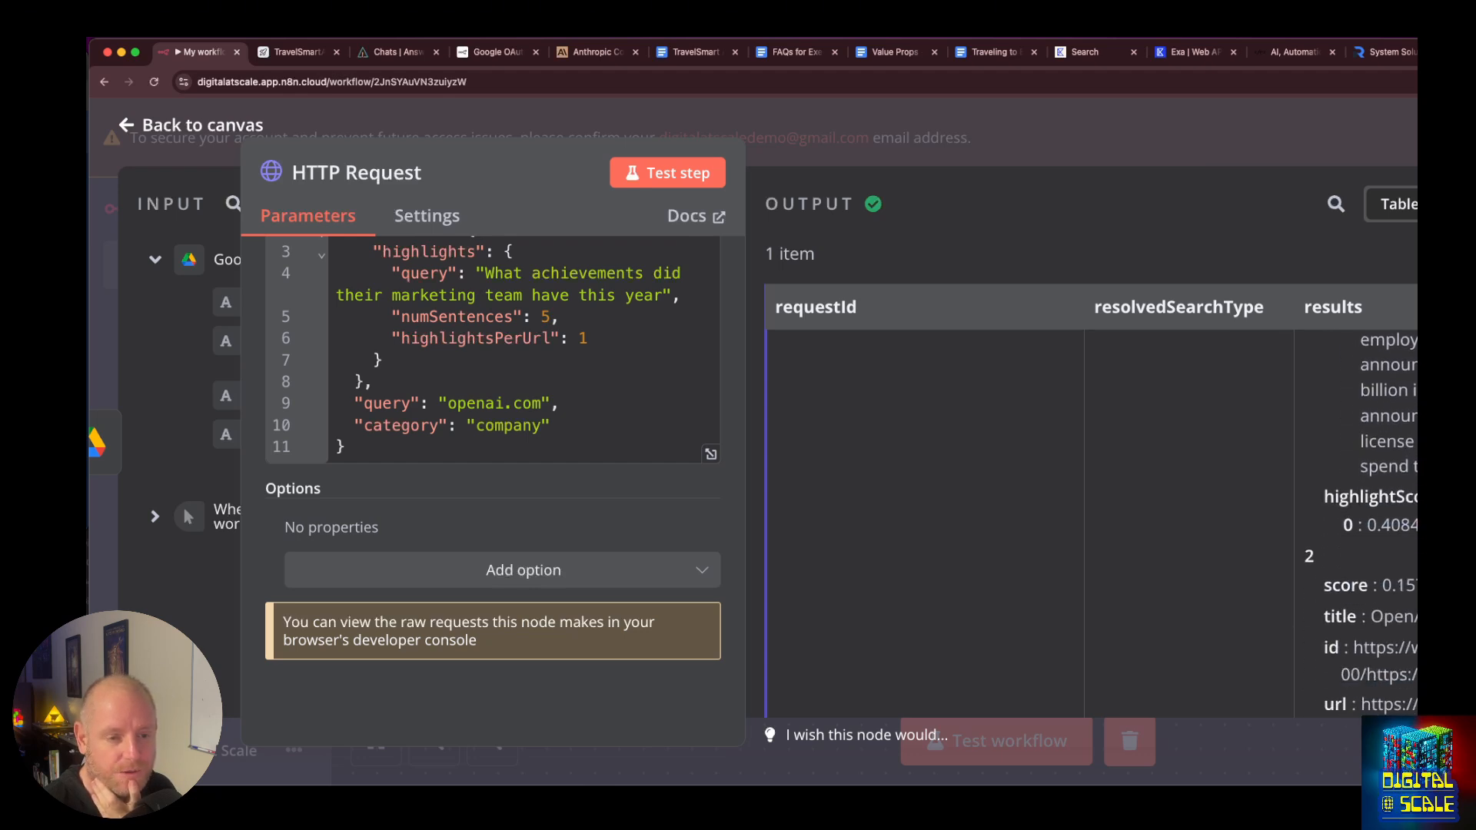
{"action": "scroll", "coordinate": [1353, 523], "scroll_direction": "down", "scroll_amount": 3}
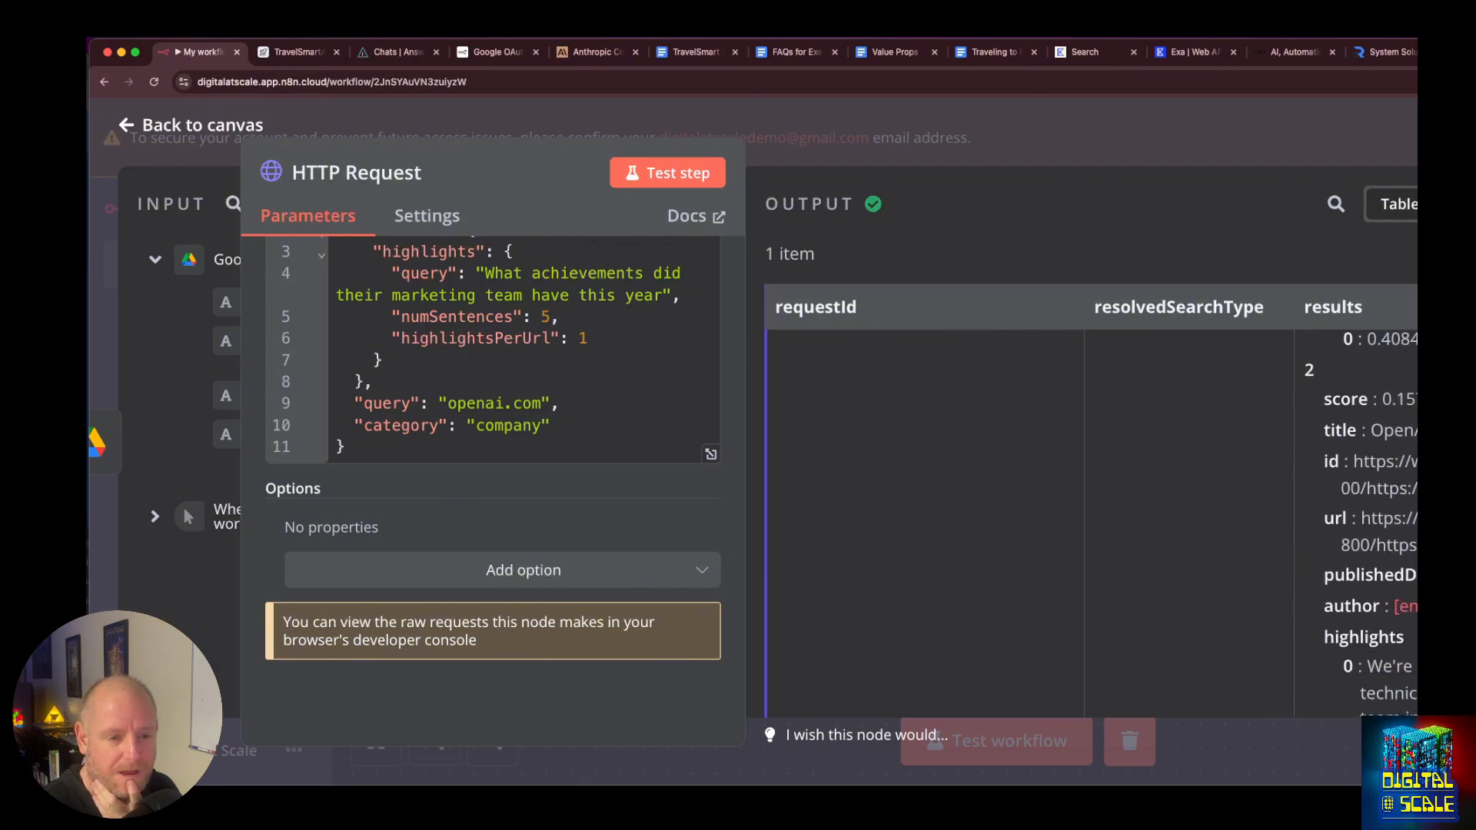
{"action": "scroll", "coordinate": [1352, 523], "scroll_direction": "down", "scroll_amount": 3}
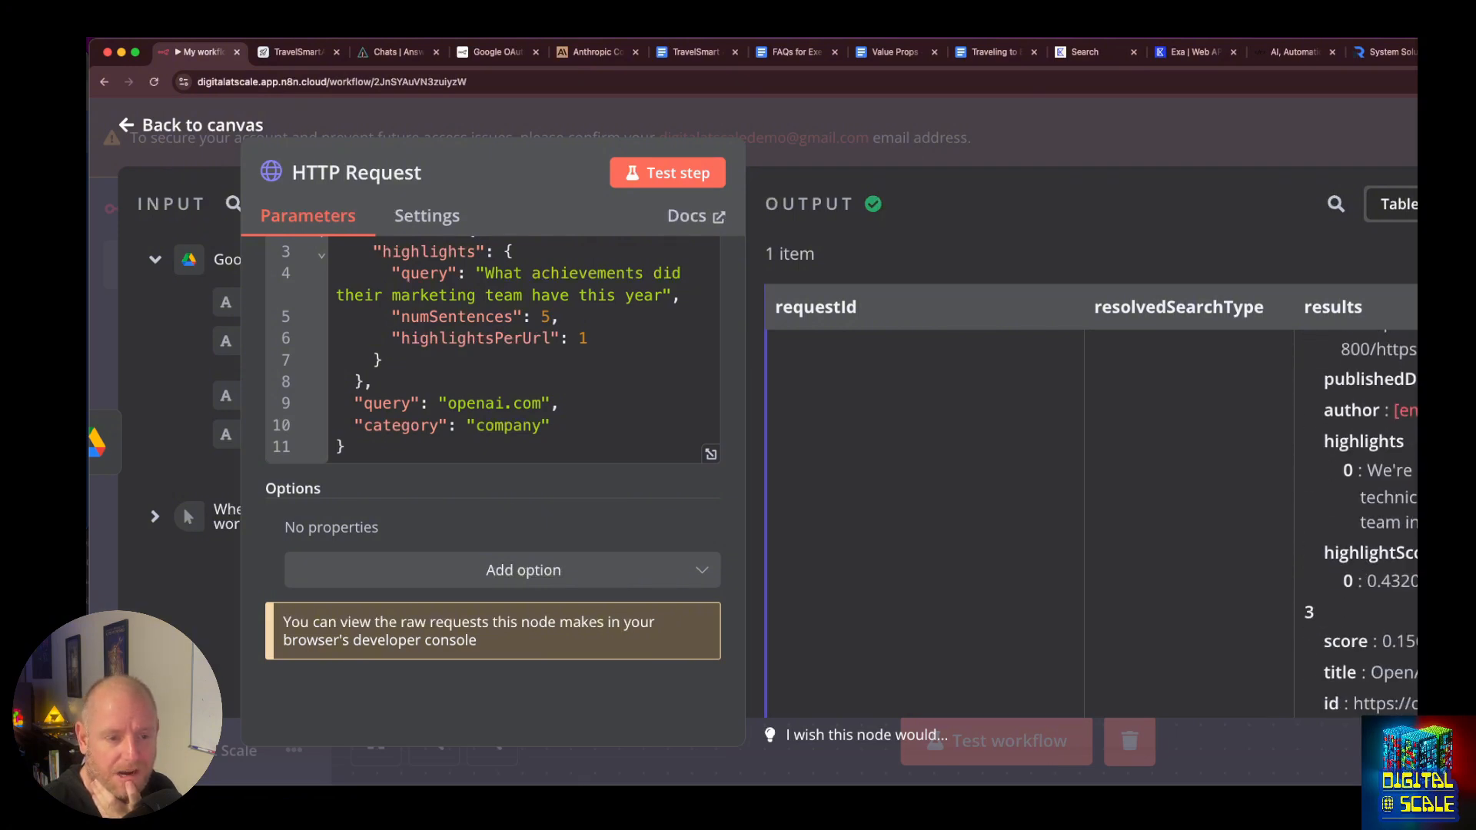
{"action": "scroll", "coordinate": [1353, 523], "scroll_direction": "down", "scroll_amount": 6}
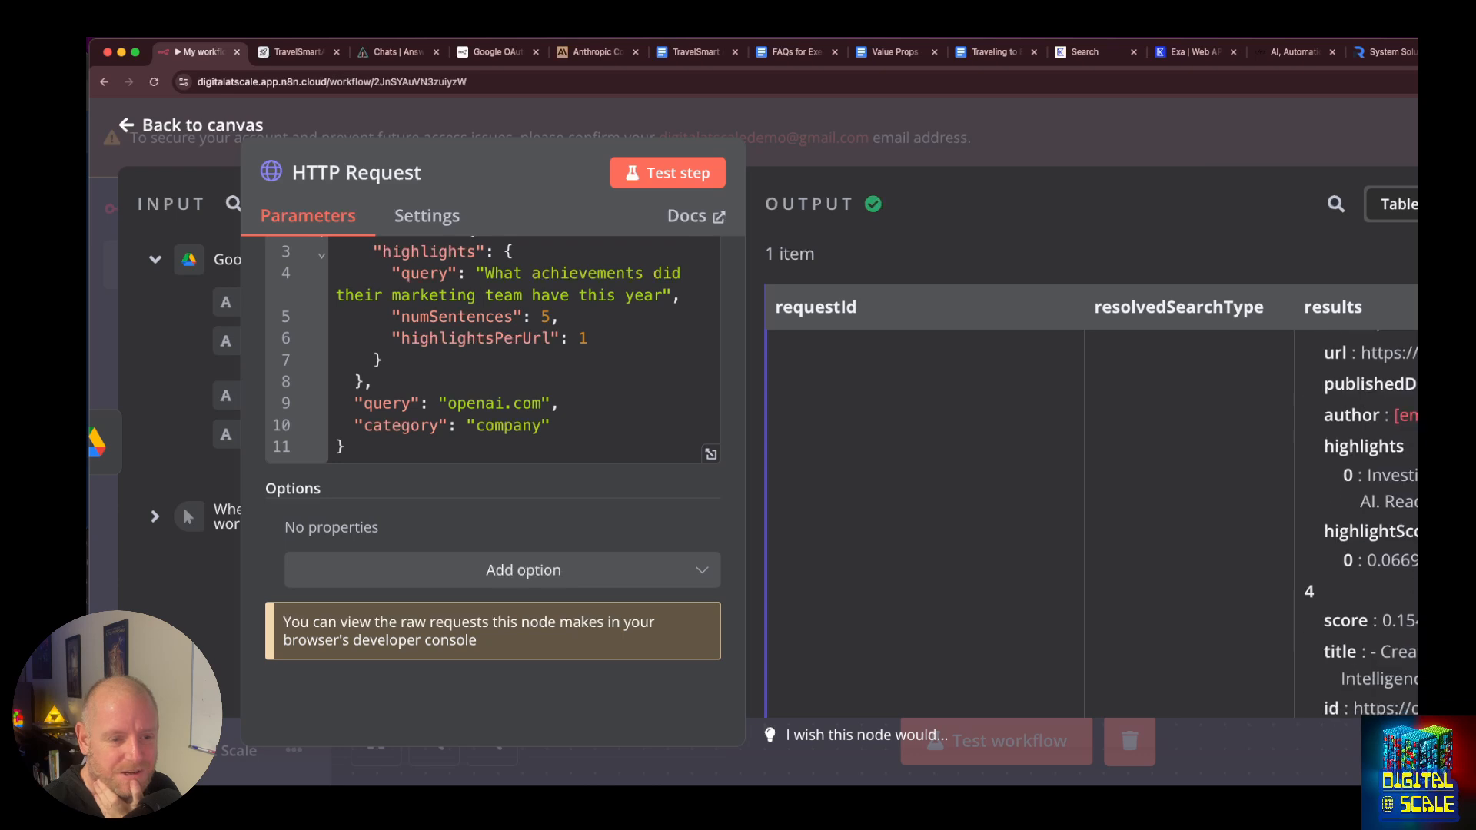
{"action": "scroll", "coordinate": [1357, 523], "scroll_direction": "down", "scroll_amount": 1}
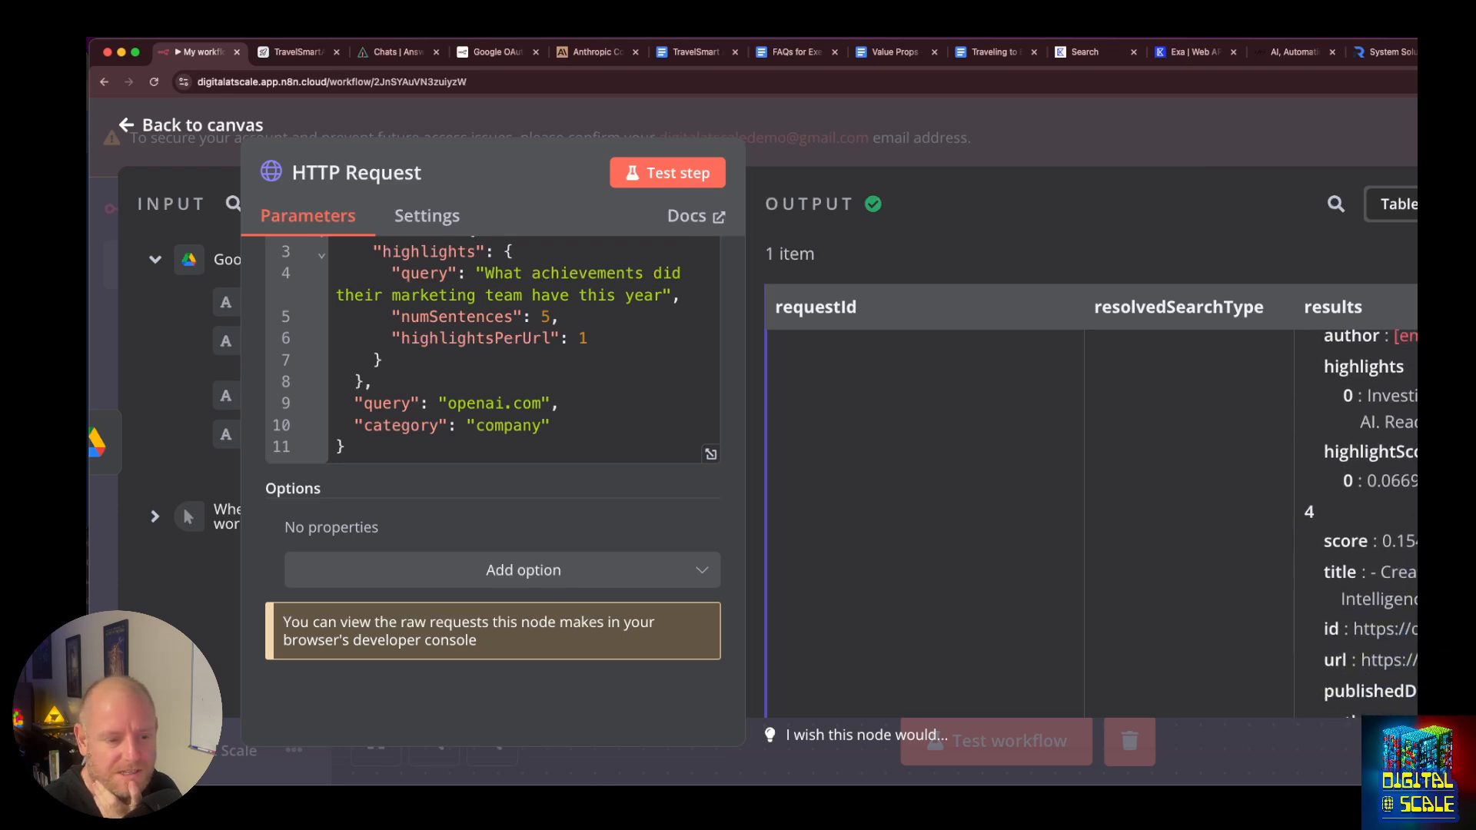
{"action": "scroll", "coordinate": [1356, 523], "scroll_direction": "down", "scroll_amount": 4}
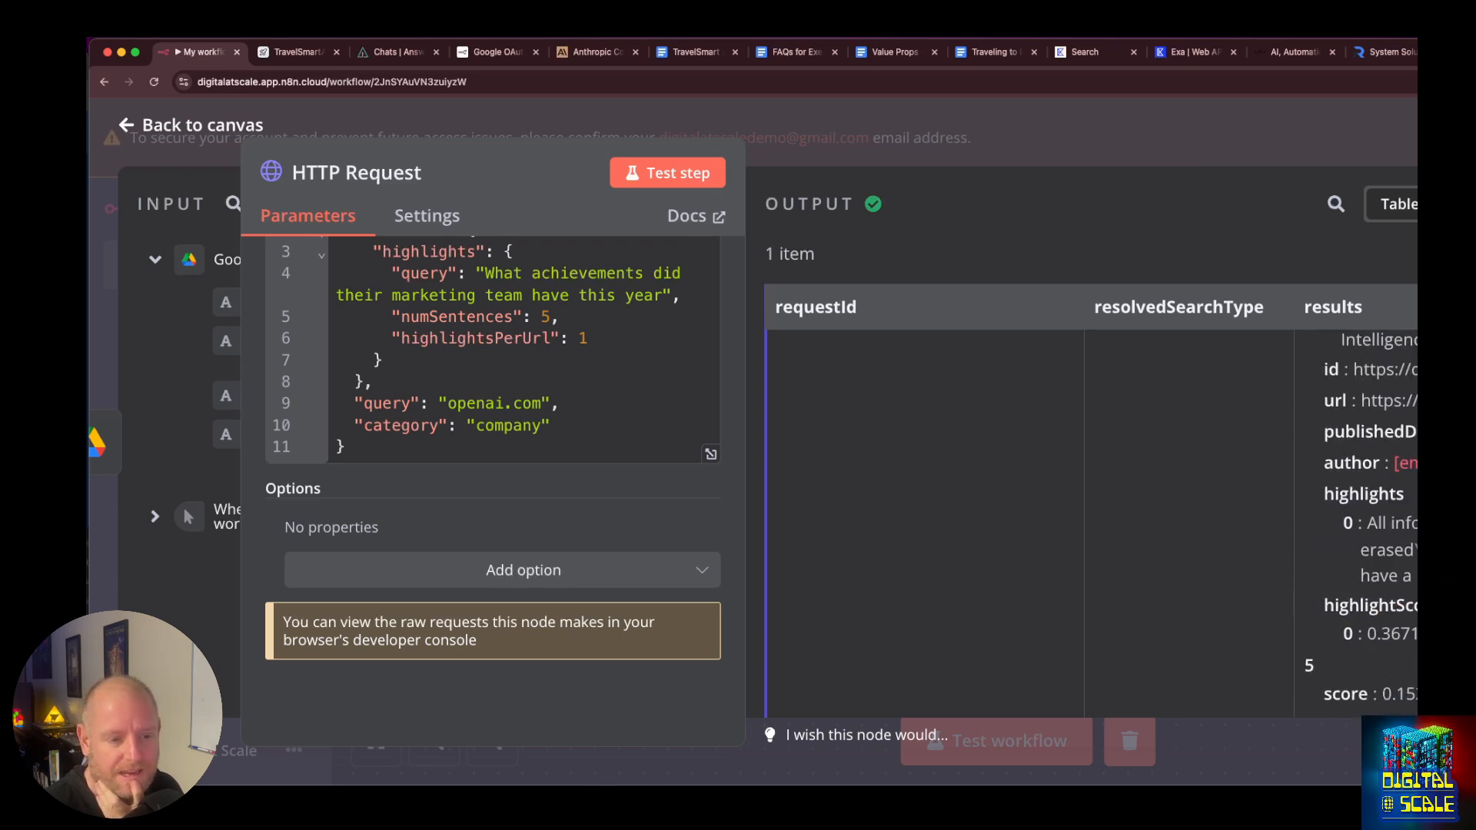
{"action": "scroll", "coordinate": [1357, 523], "scroll_direction": "down", "scroll_amount": 4}
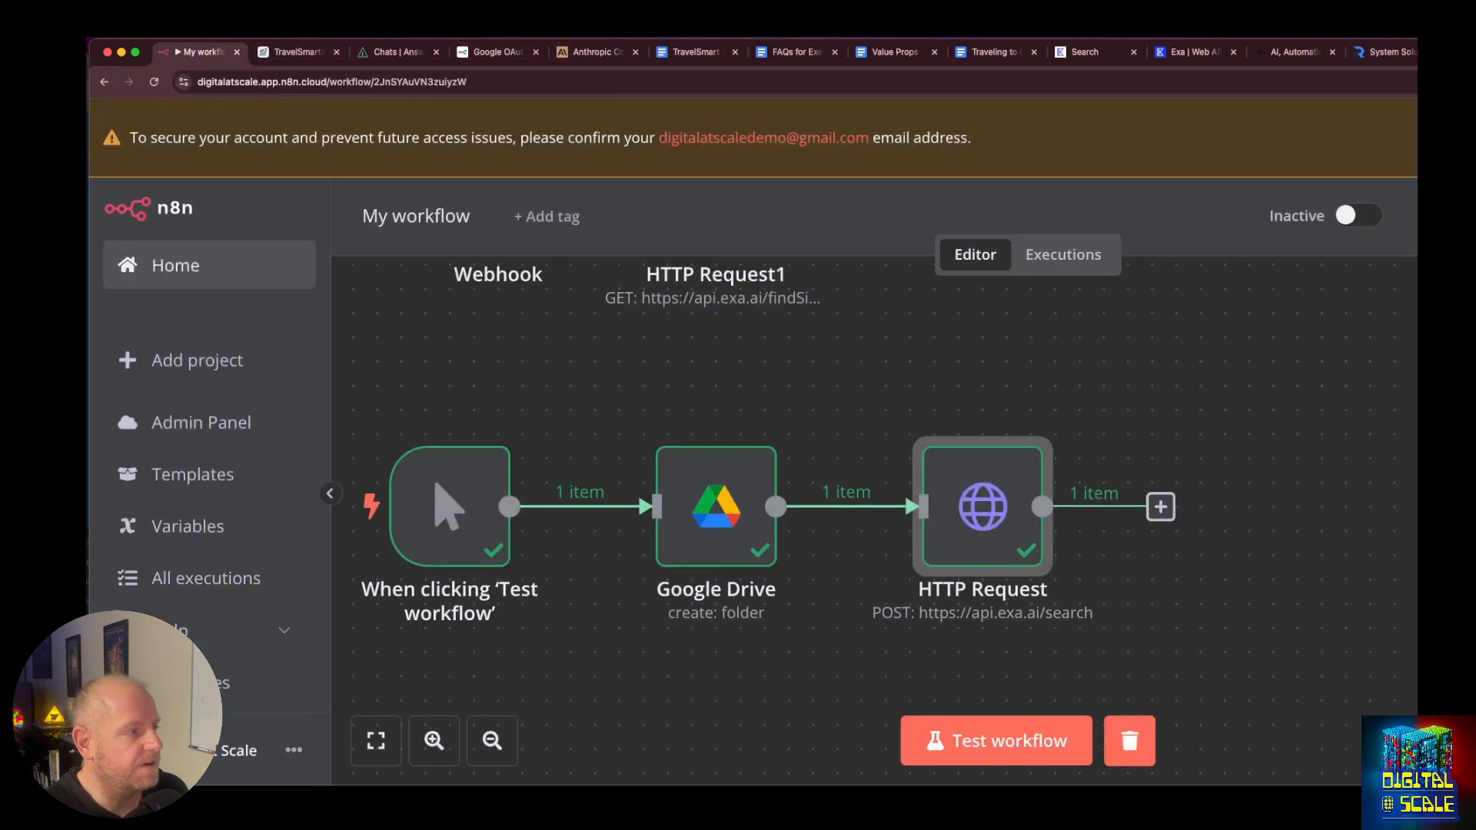
{"action": "key", "text": "Escape"}
Add a Basic LLM Chain node after the HTTP Request node and return to the canvas.
{"action": "left_click", "coordinate": [1161, 507]}
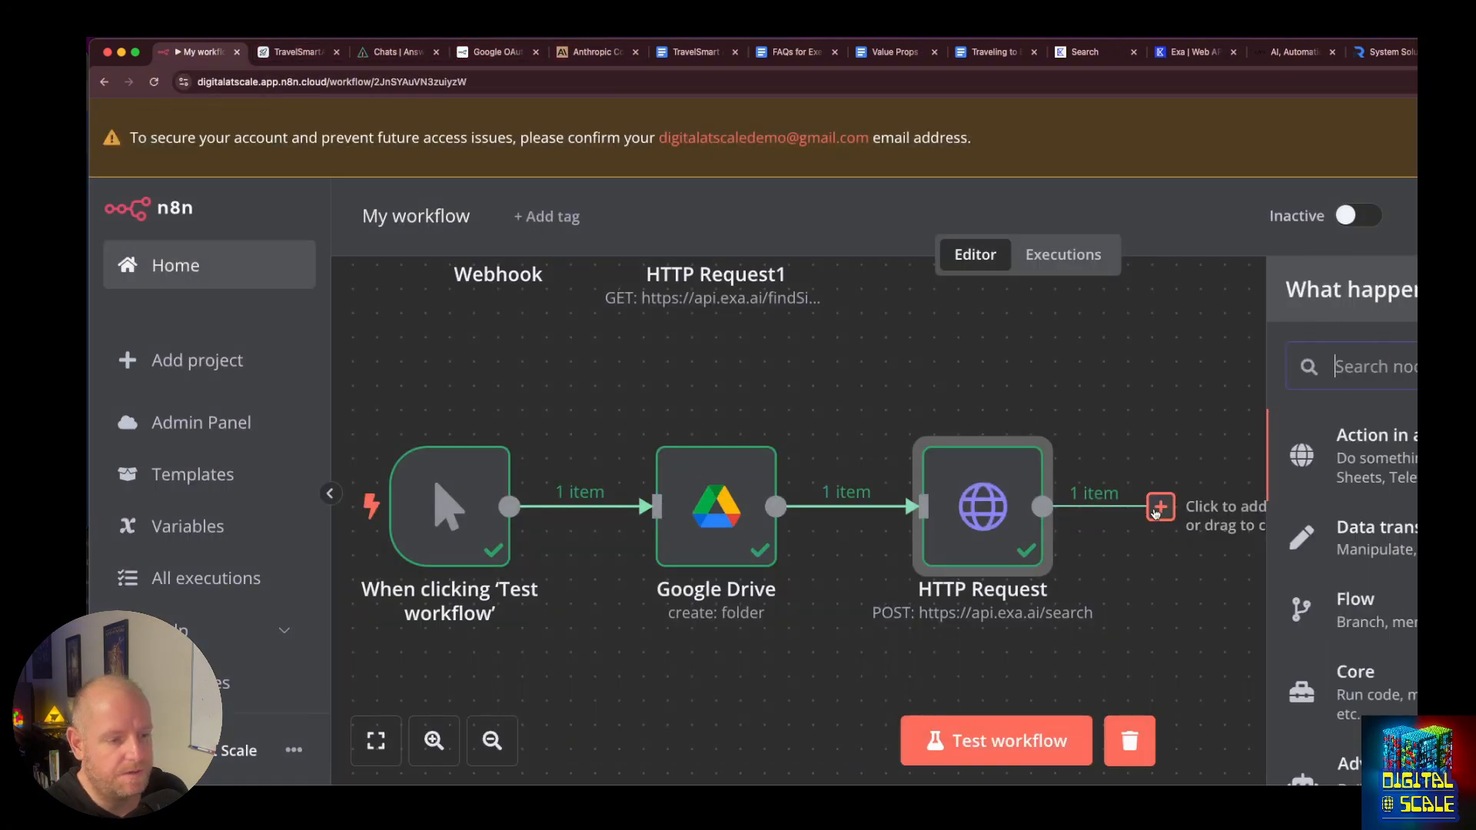
{"action": "type", "text": "llm"}
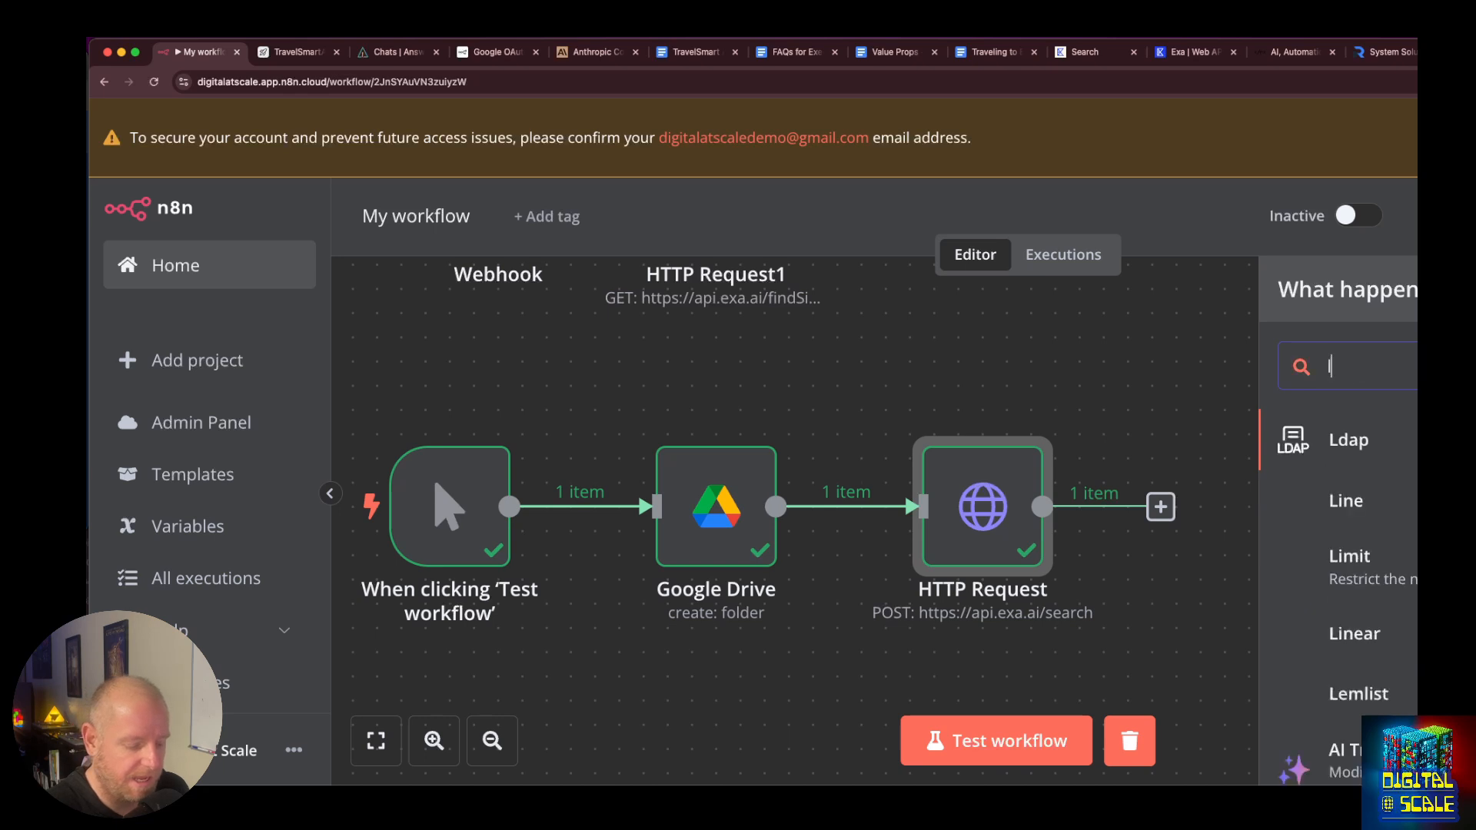
{"action": "key", "text": "Down"}
{"action": "key", "text": "Down"}
{"action": "key", "text": "Down"}
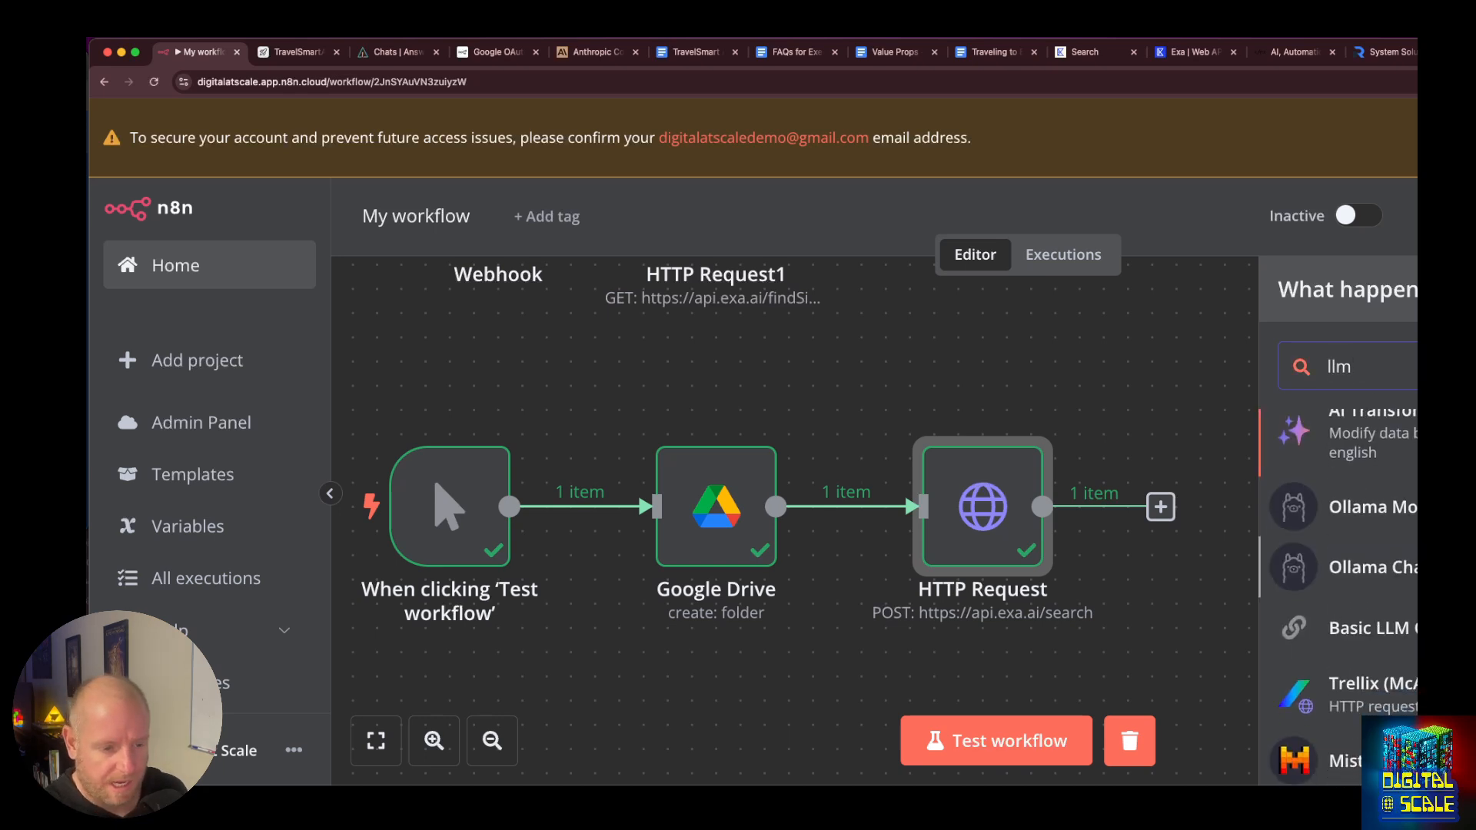
{"action": "key", "text": "Return"}
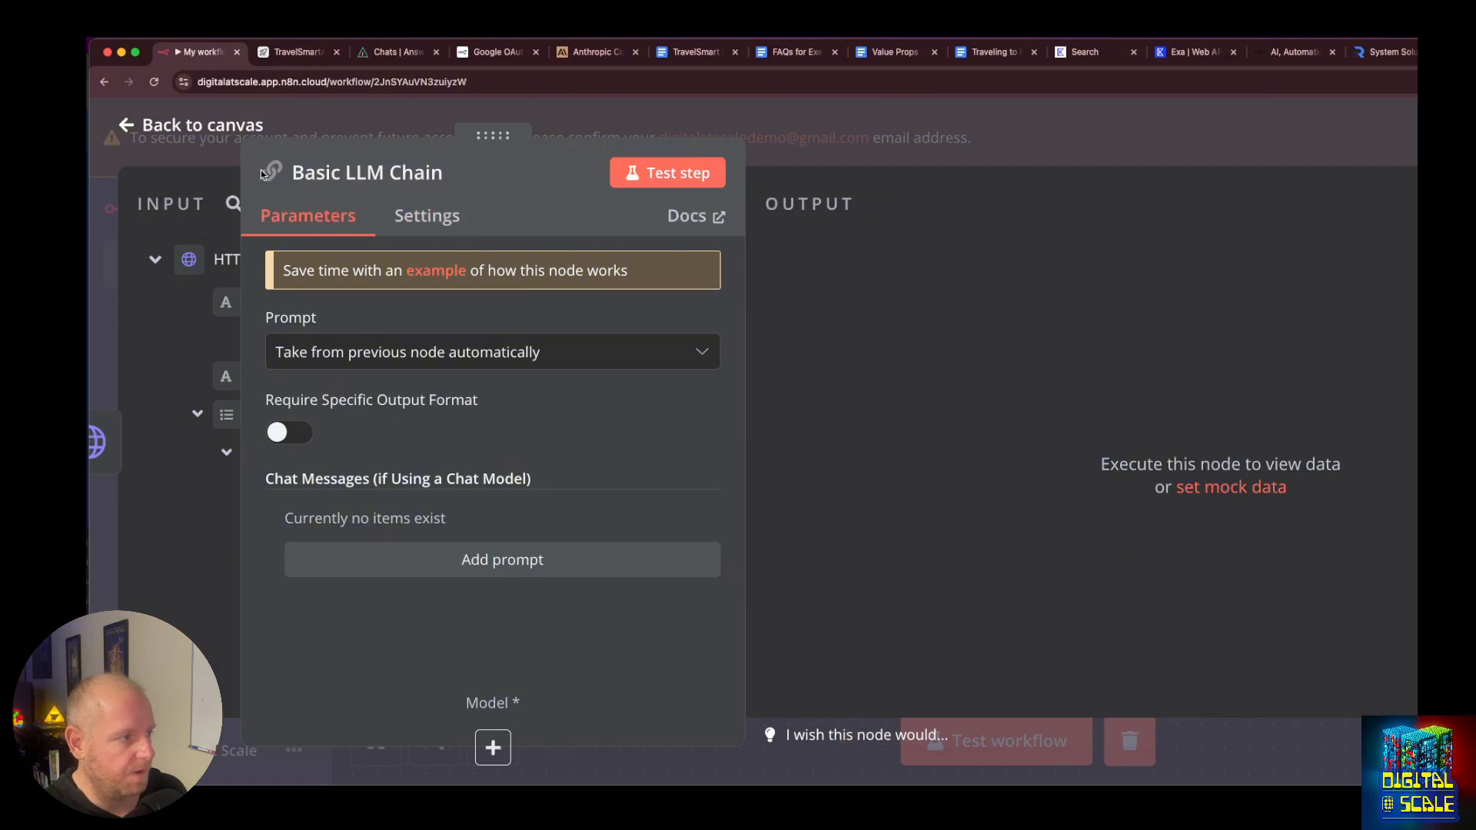
{"action": "left_click", "coordinate": [156, 127]}
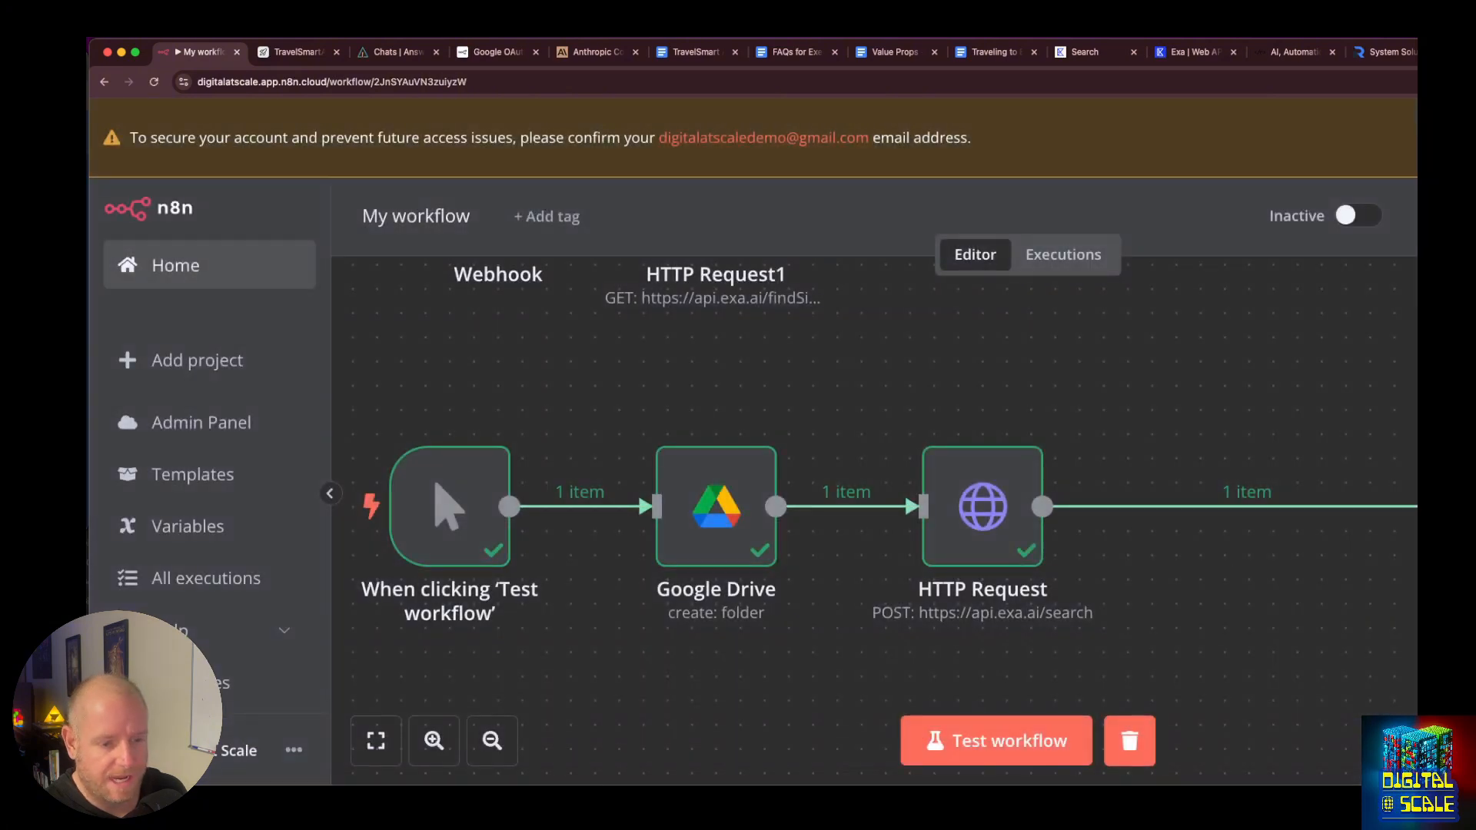
Attach an OpenAI Chat Model to the Basic LLM Chain and set its model to gpt-4o-mini.
{"action": "scroll", "coordinate": [1391, 400], "scroll_direction": "down", "scroll_amount": 2}
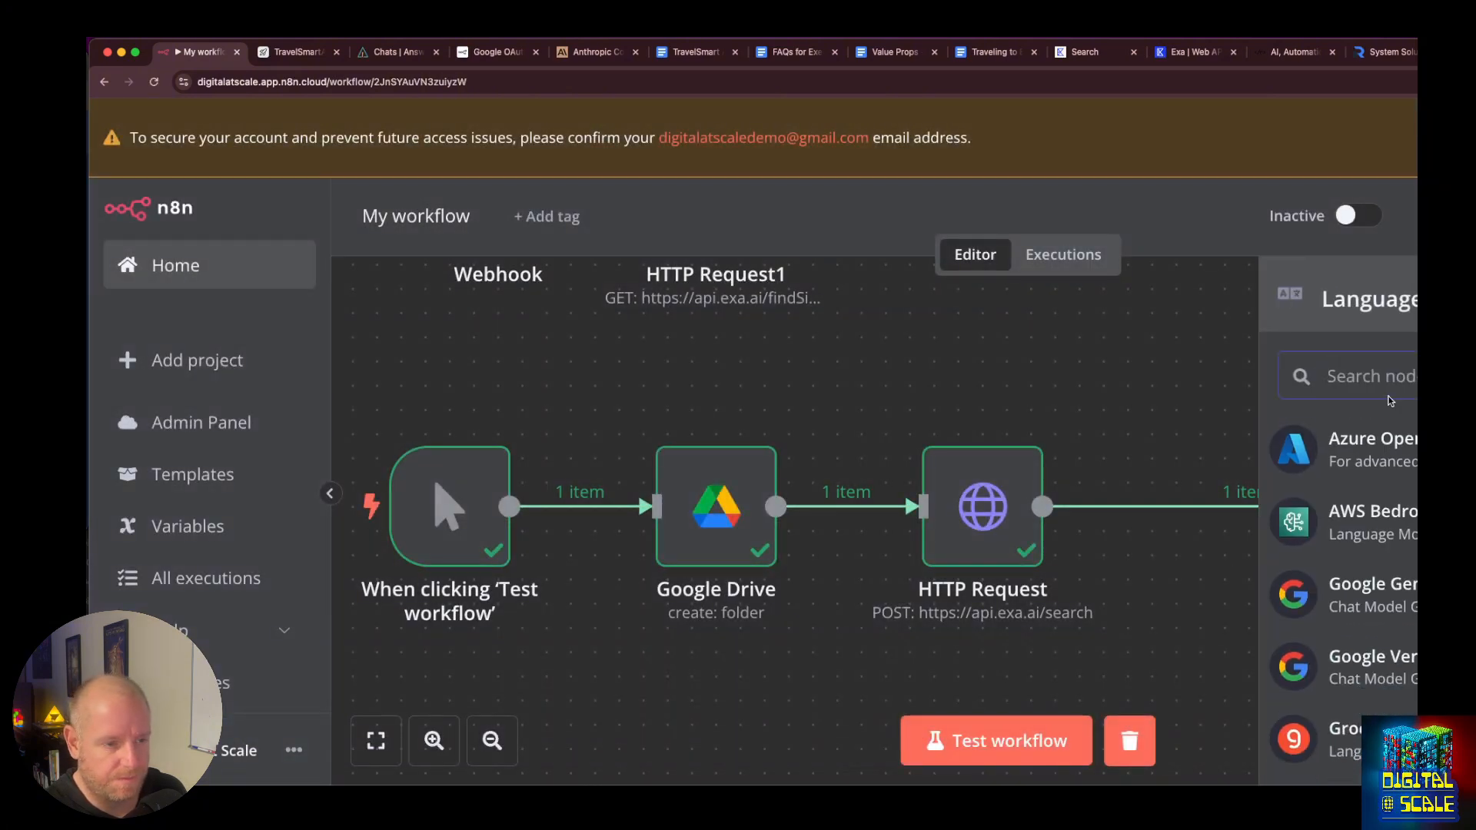
{"action": "type", "text": "open"}
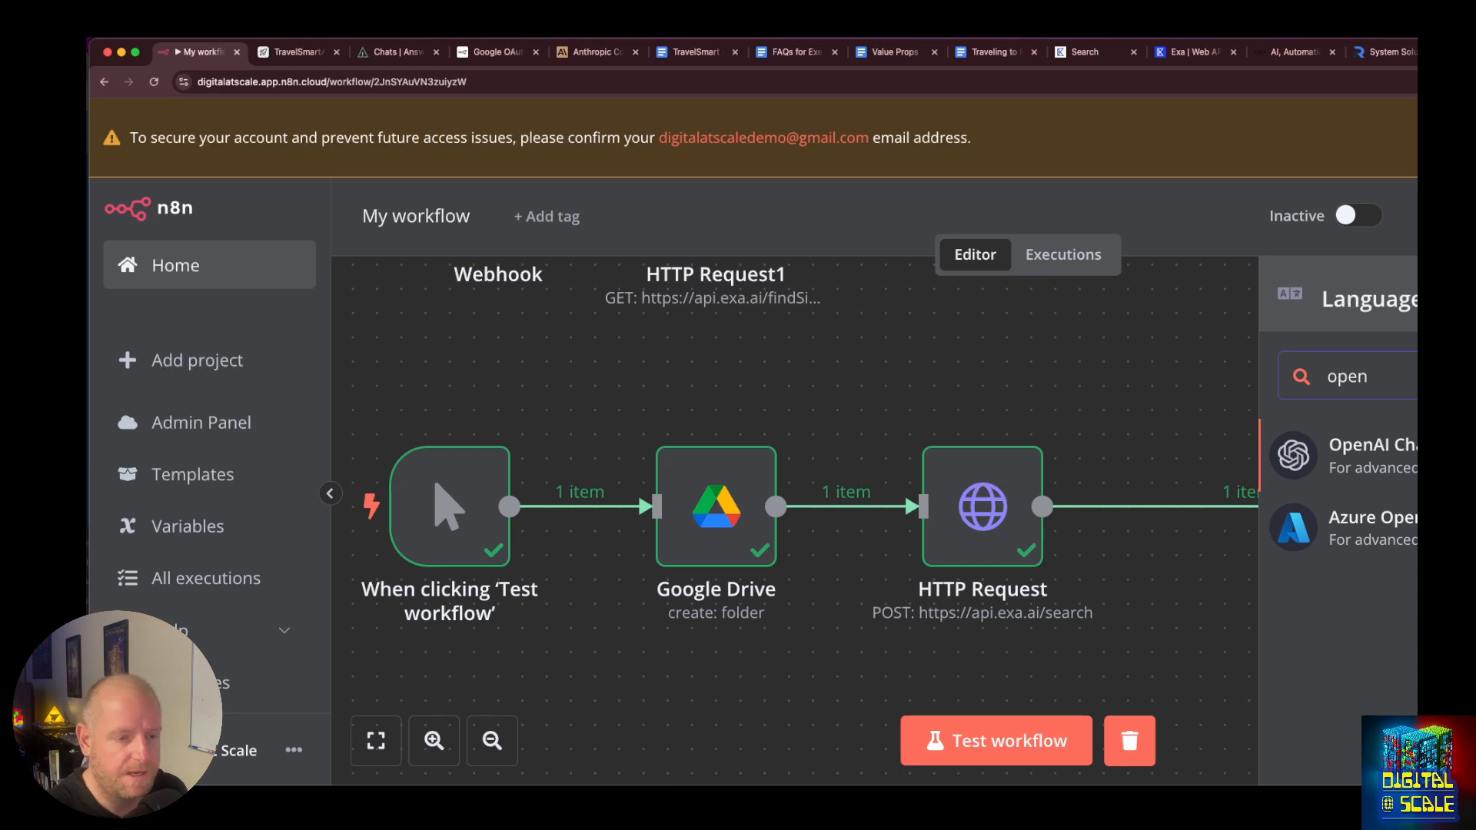
{"action": "key", "text": "Return"}
{"action": "left_click", "coordinate": [430, 366]}
{"action": "scroll", "coordinate": [489, 547], "scroll_direction": "down", "scroll_amount": 3}
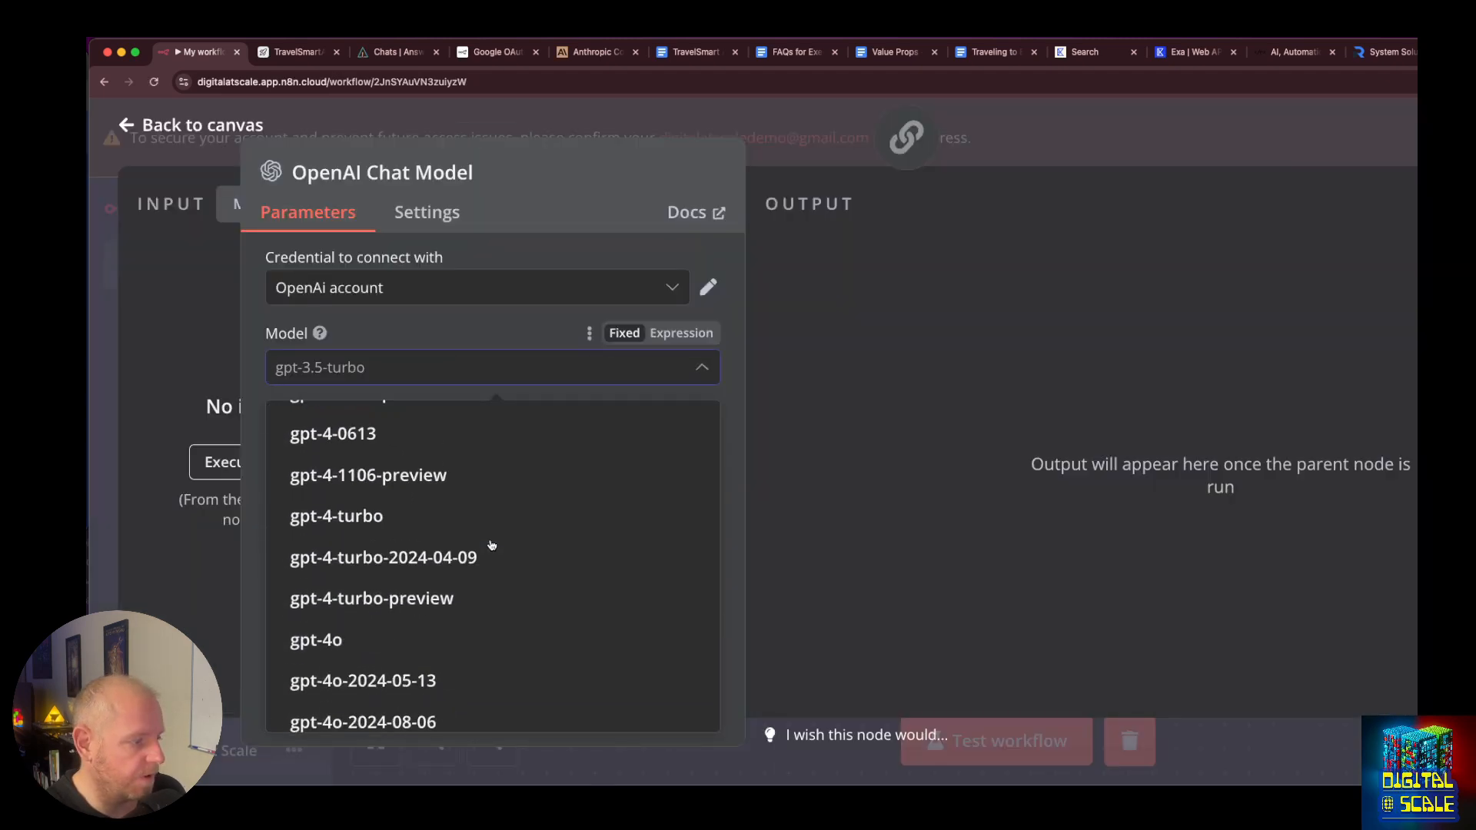
{"action": "scroll", "coordinate": [489, 546], "scroll_direction": "down", "scroll_amount": 5}
{"action": "left_click", "coordinate": [471, 576]}
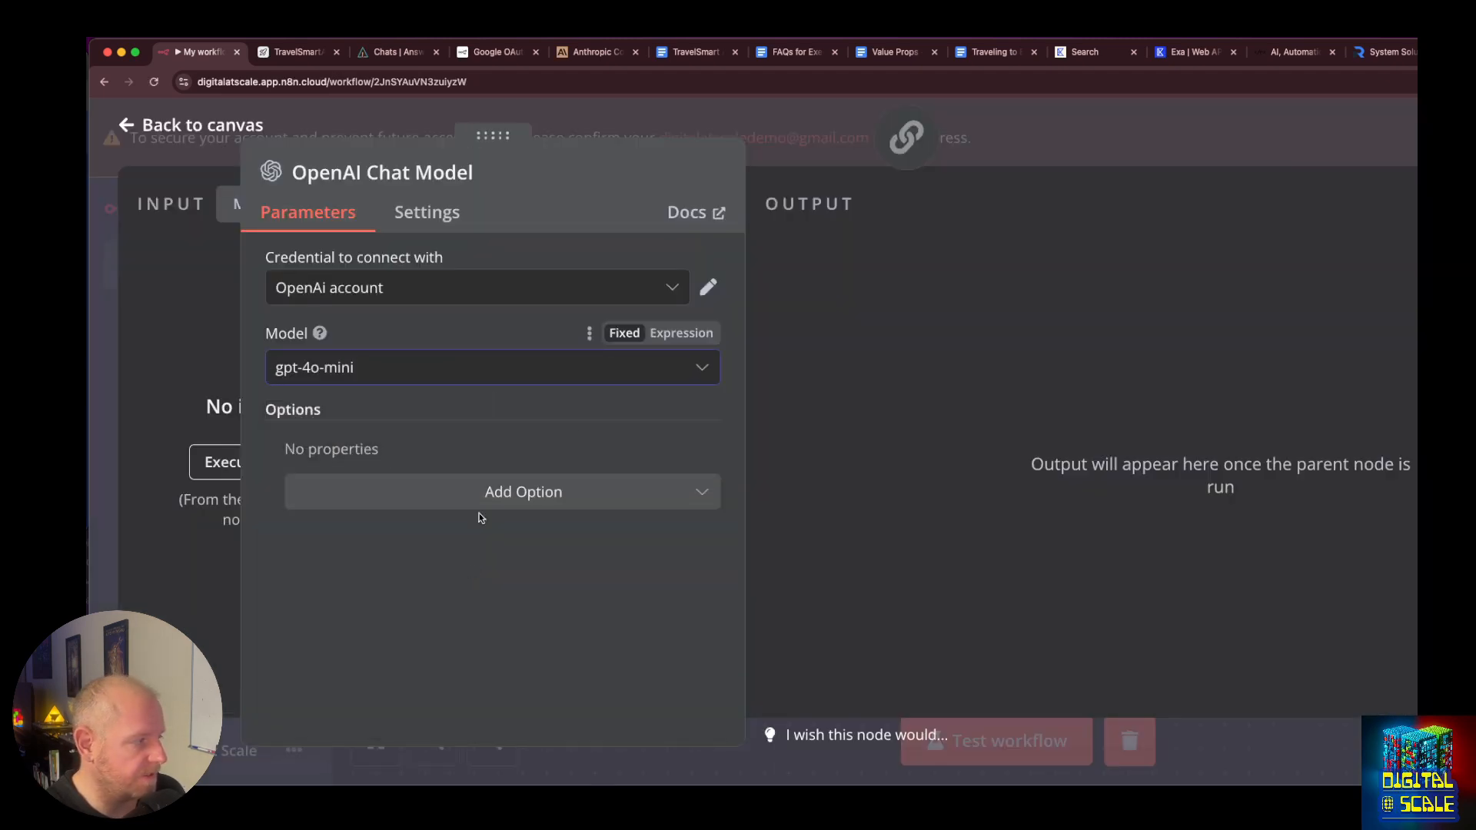
{"action": "key", "text": "Escape"}
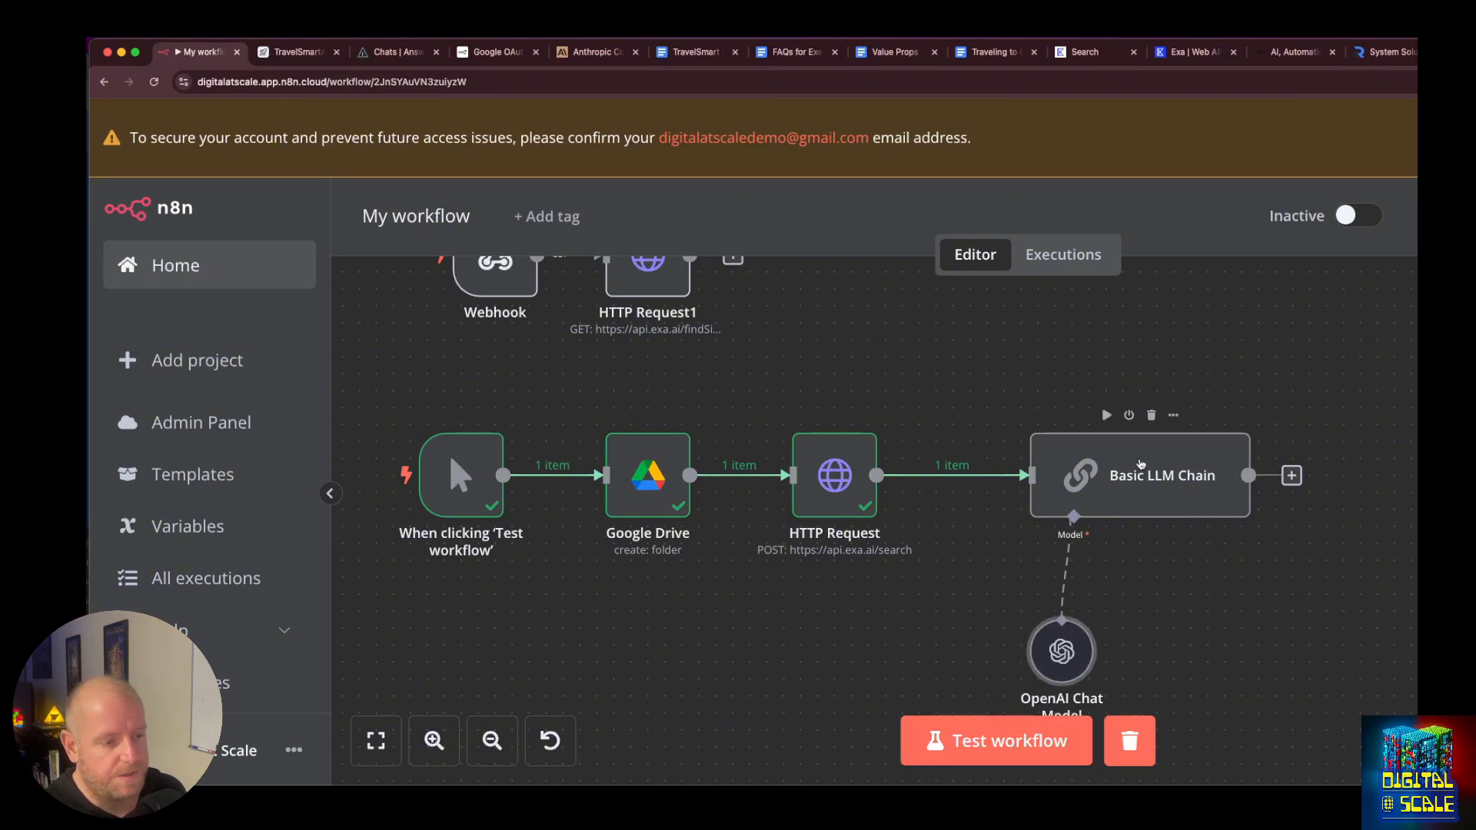
Move the Basic LLM Chain farther from HTTP Request and insert a Google Docs node with the document Get operation between them.
{"action": "left_click_drag", "start_coordinate": [1140, 464], "coordinate": [1295, 466]}
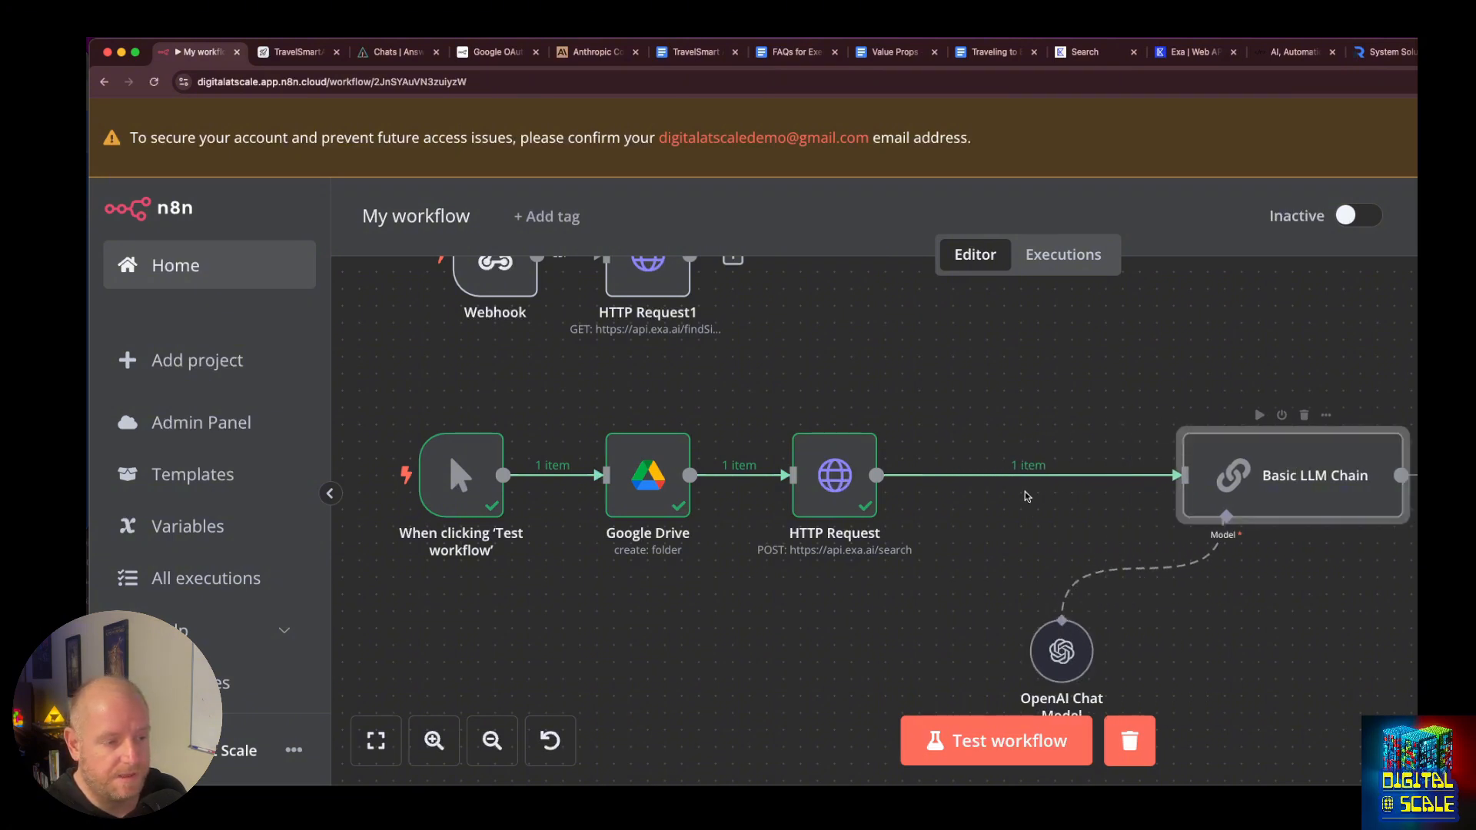
{"action": "left_click", "coordinate": [1013, 475]}
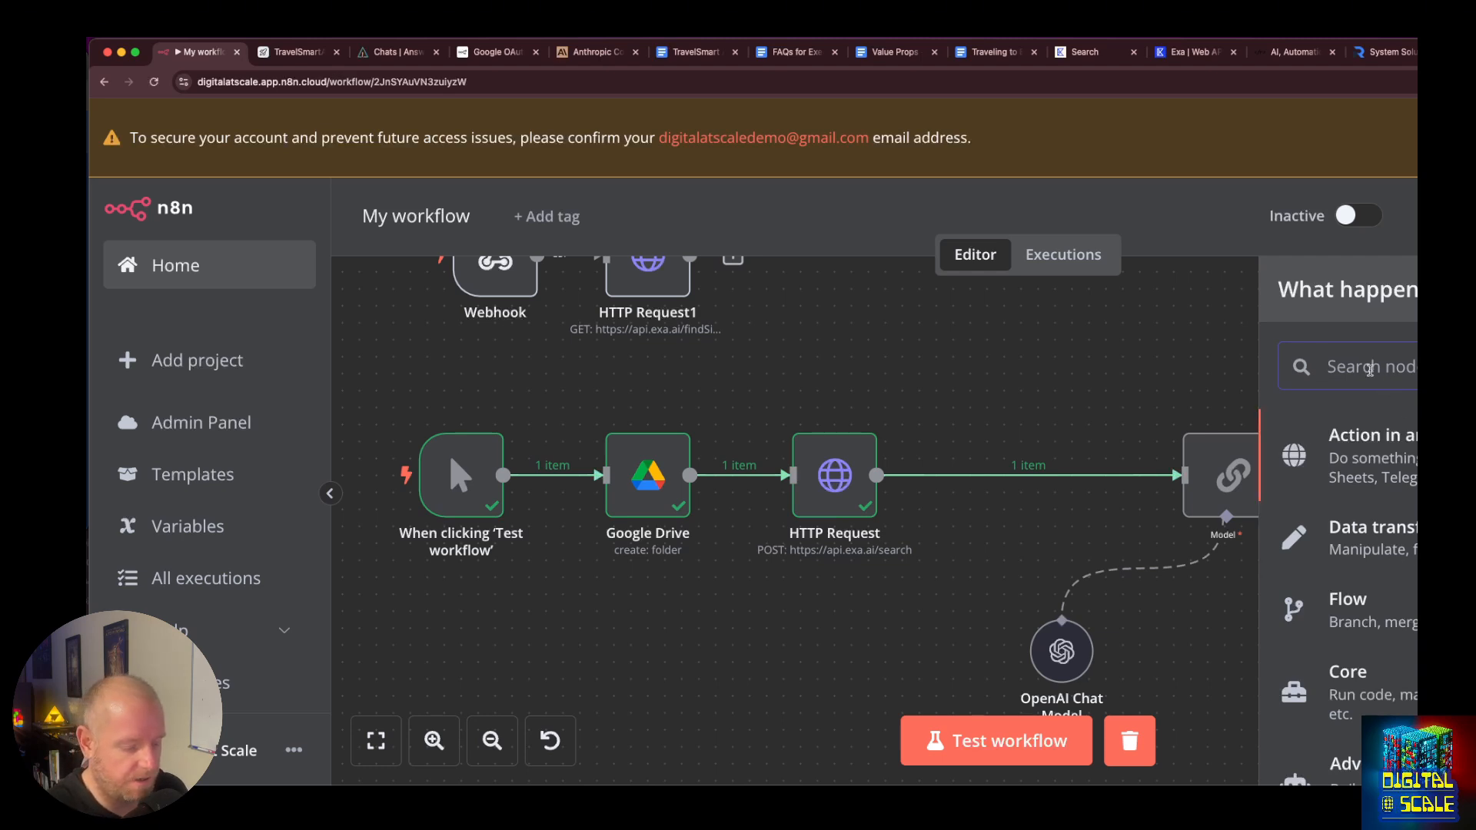
{"action": "type", "text": "drive"}
{"action": "key", "text": "BackSpace"}
{"action": "key", "text": "BackSpace"}
{"action": "key", "text": "BackSpace"}
{"action": "key", "text": "BackSpace"}
{"action": "type", "text": "o"}
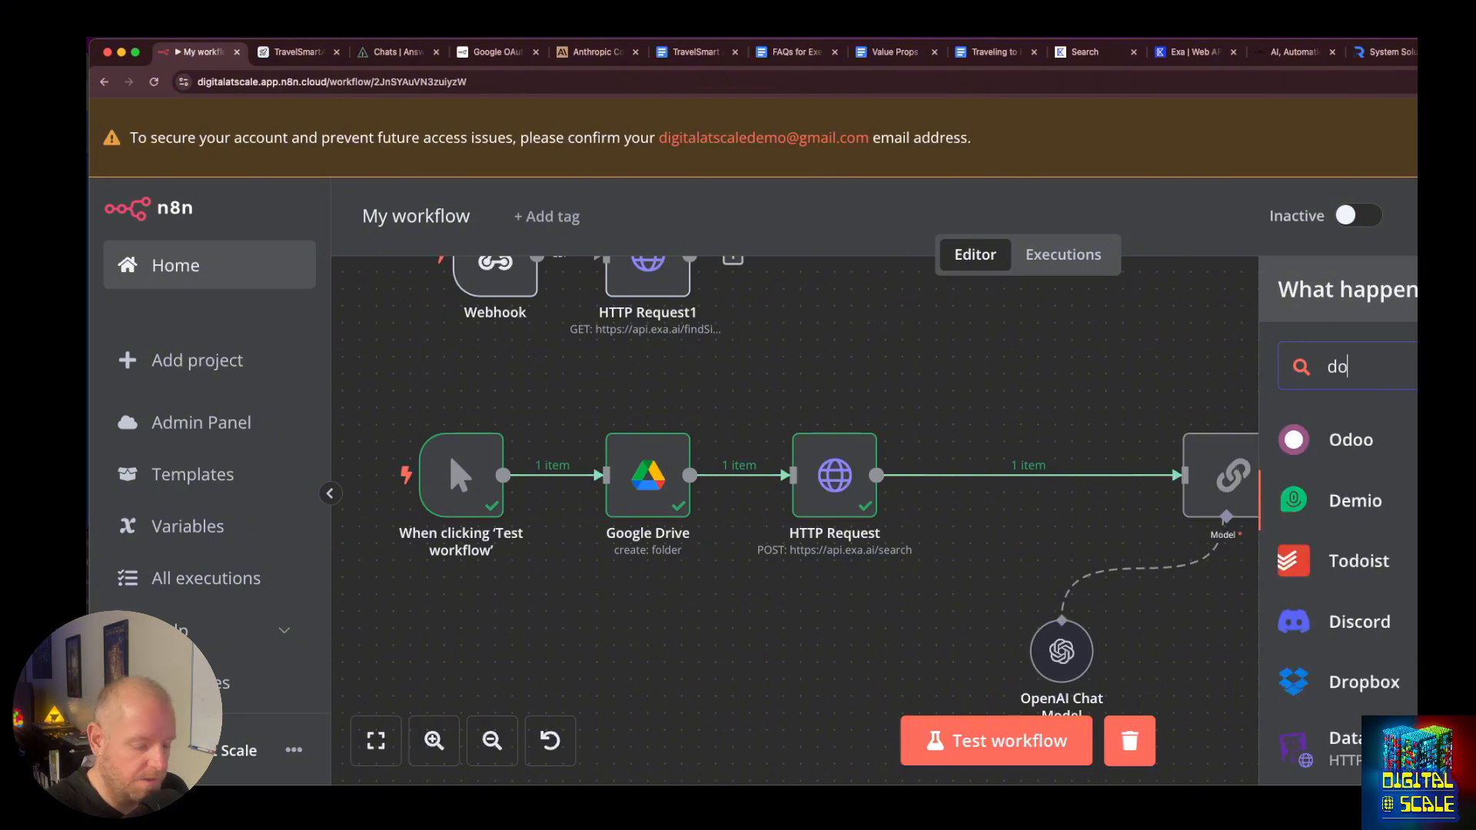
{"action": "type", "text": "cu"}
{"action": "key", "text": "BackSpace"}
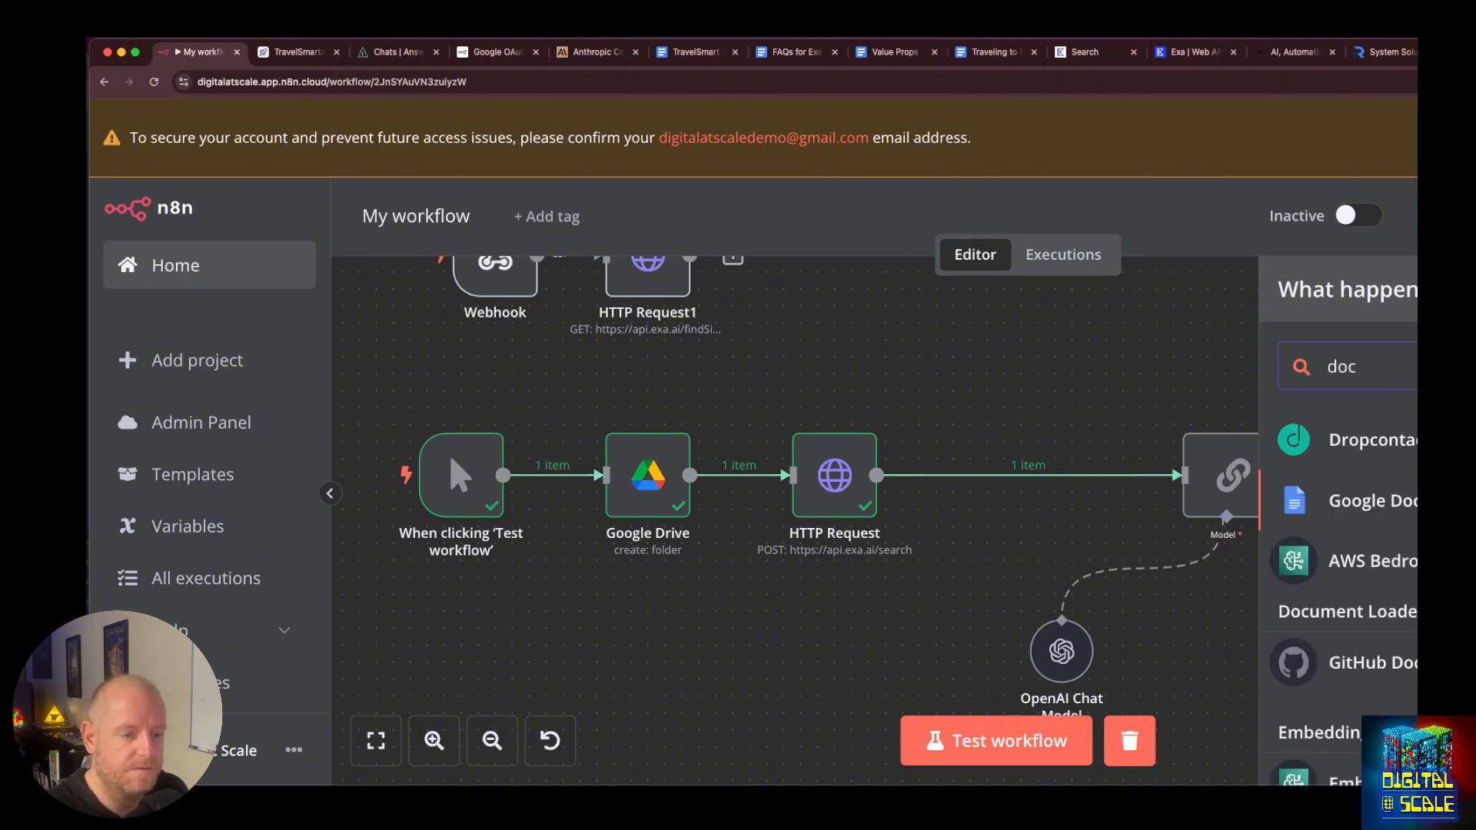
{"action": "left_click", "coordinate": [1365, 501]}
{"action": "left_click", "coordinate": [1382, 549]}
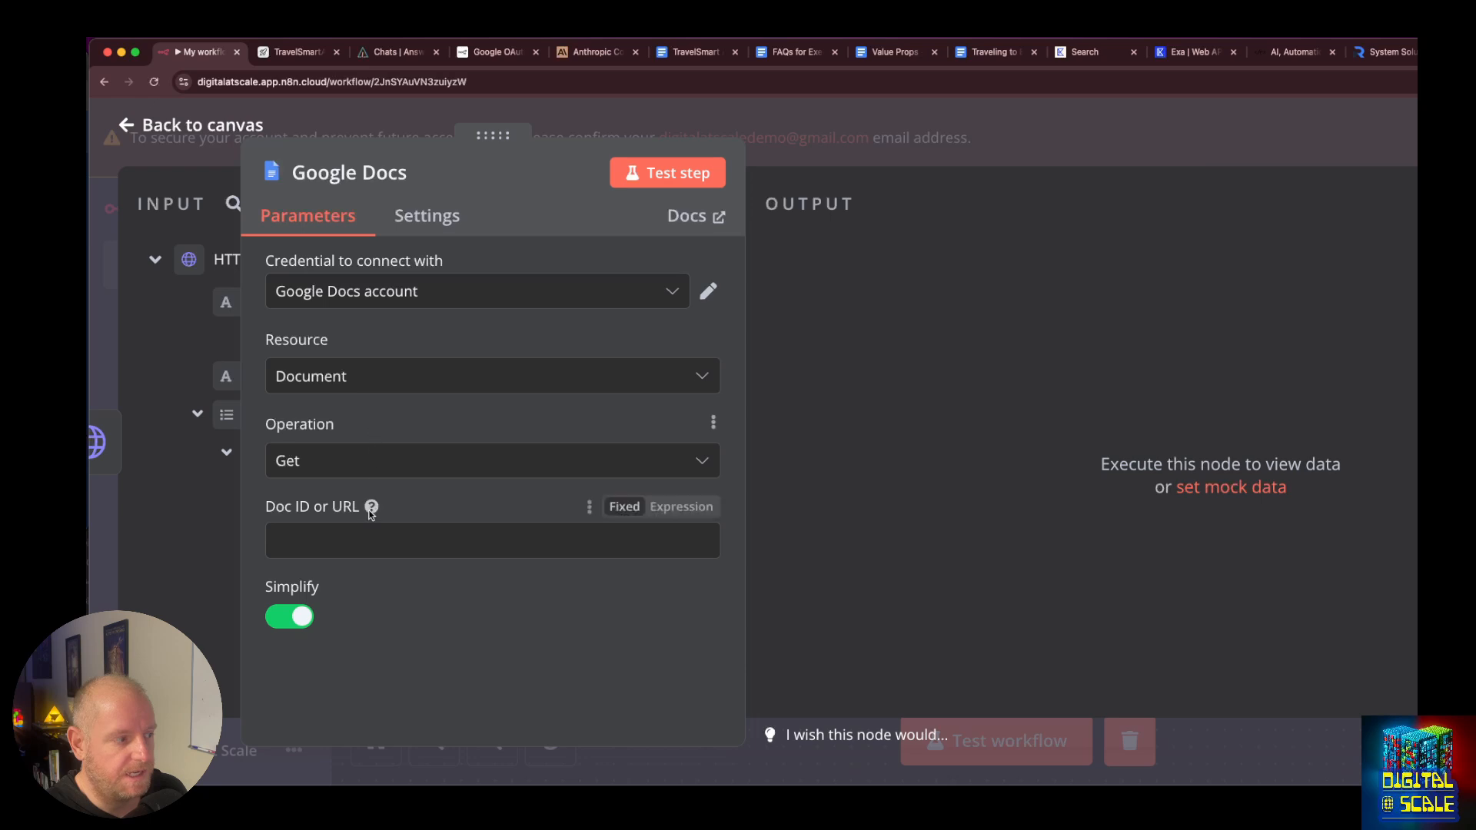
Point the Google Docs node at the "TravelSmart AI - Overview" document by its URL and test the step.
{"action": "left_click", "coordinate": [301, 527]}
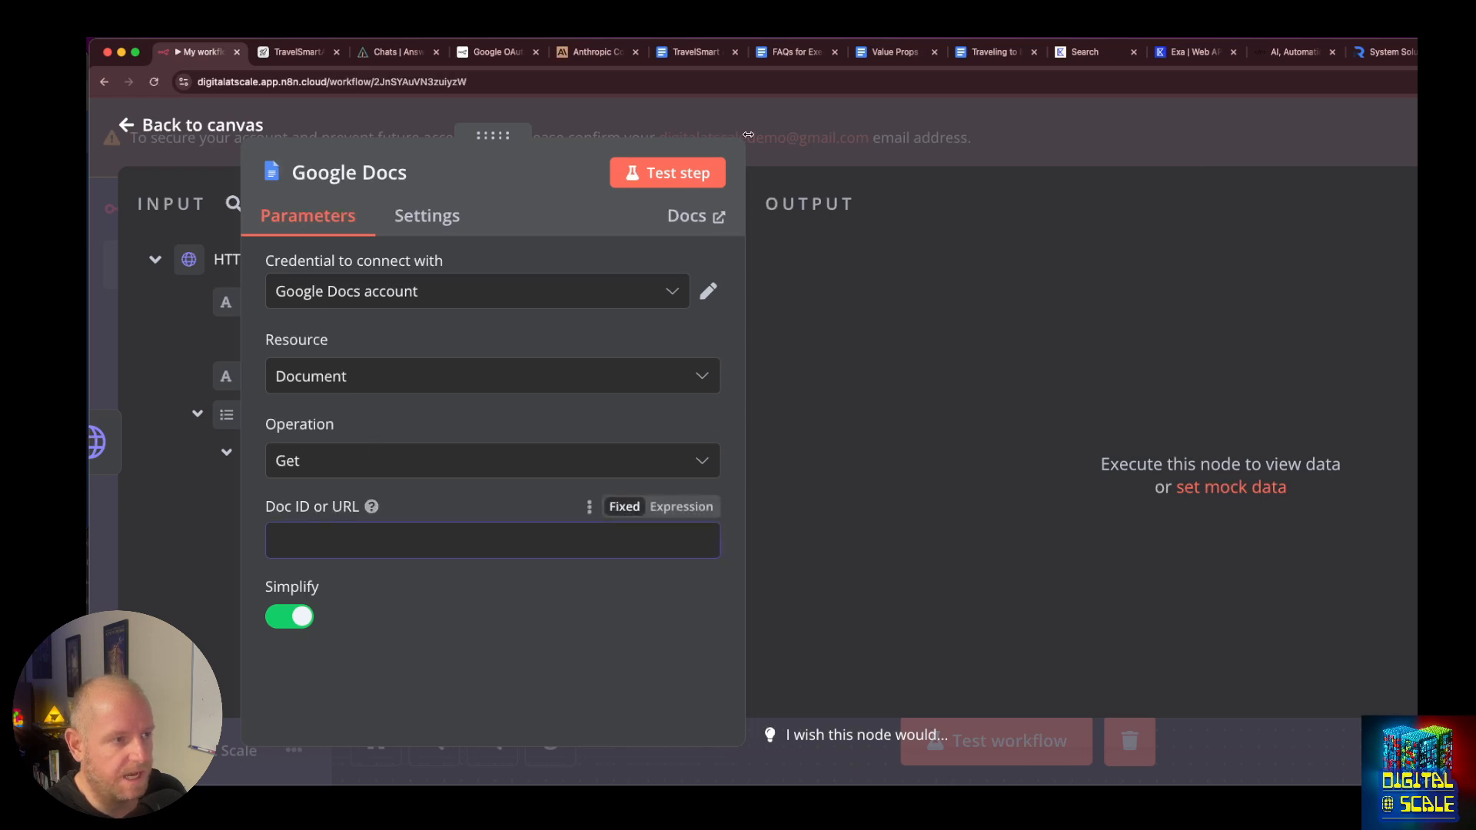
{"action": "left_click", "coordinate": [707, 53]}
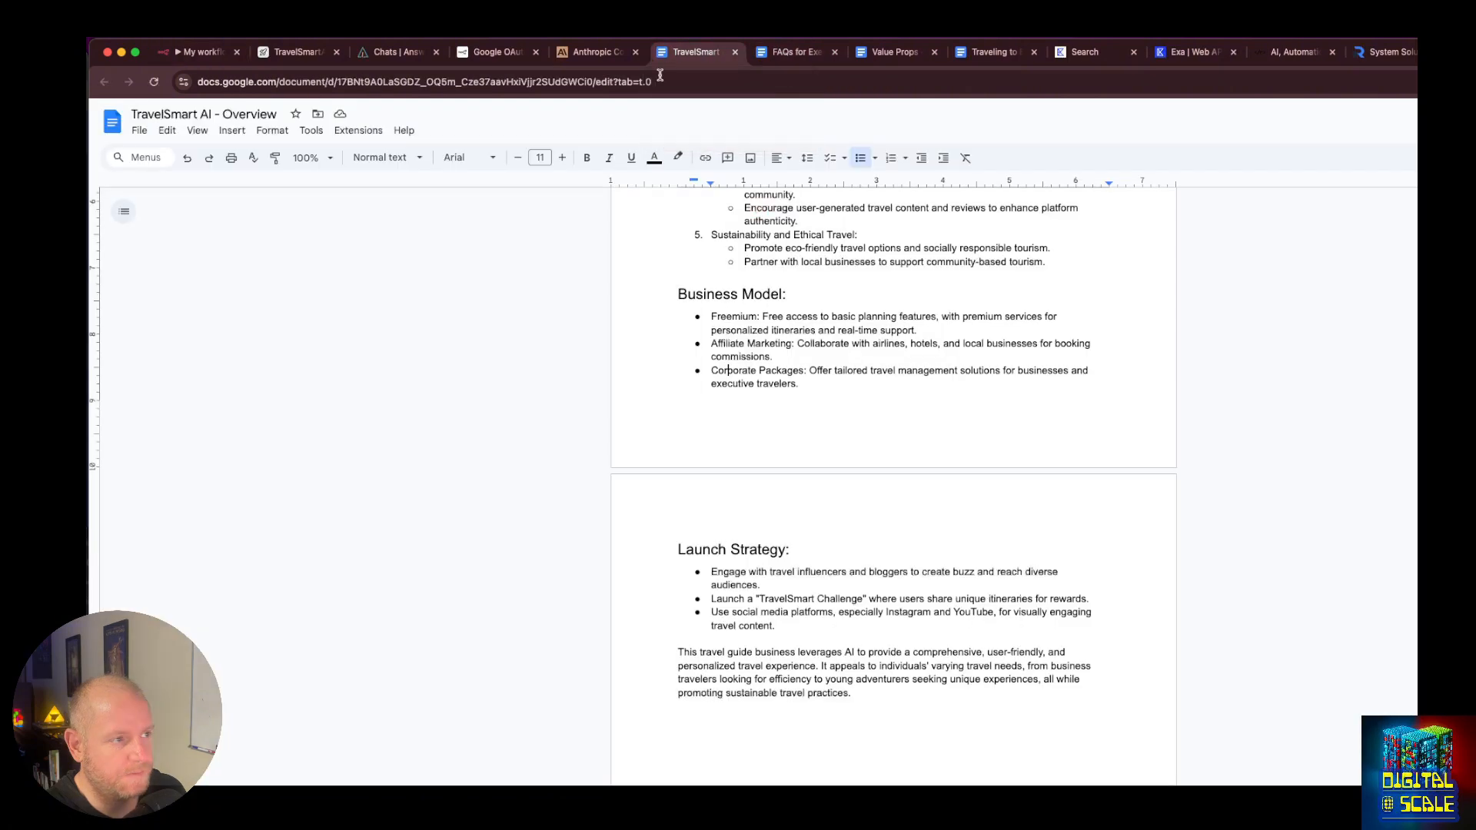
{"action": "left_click", "coordinate": [544, 81]}
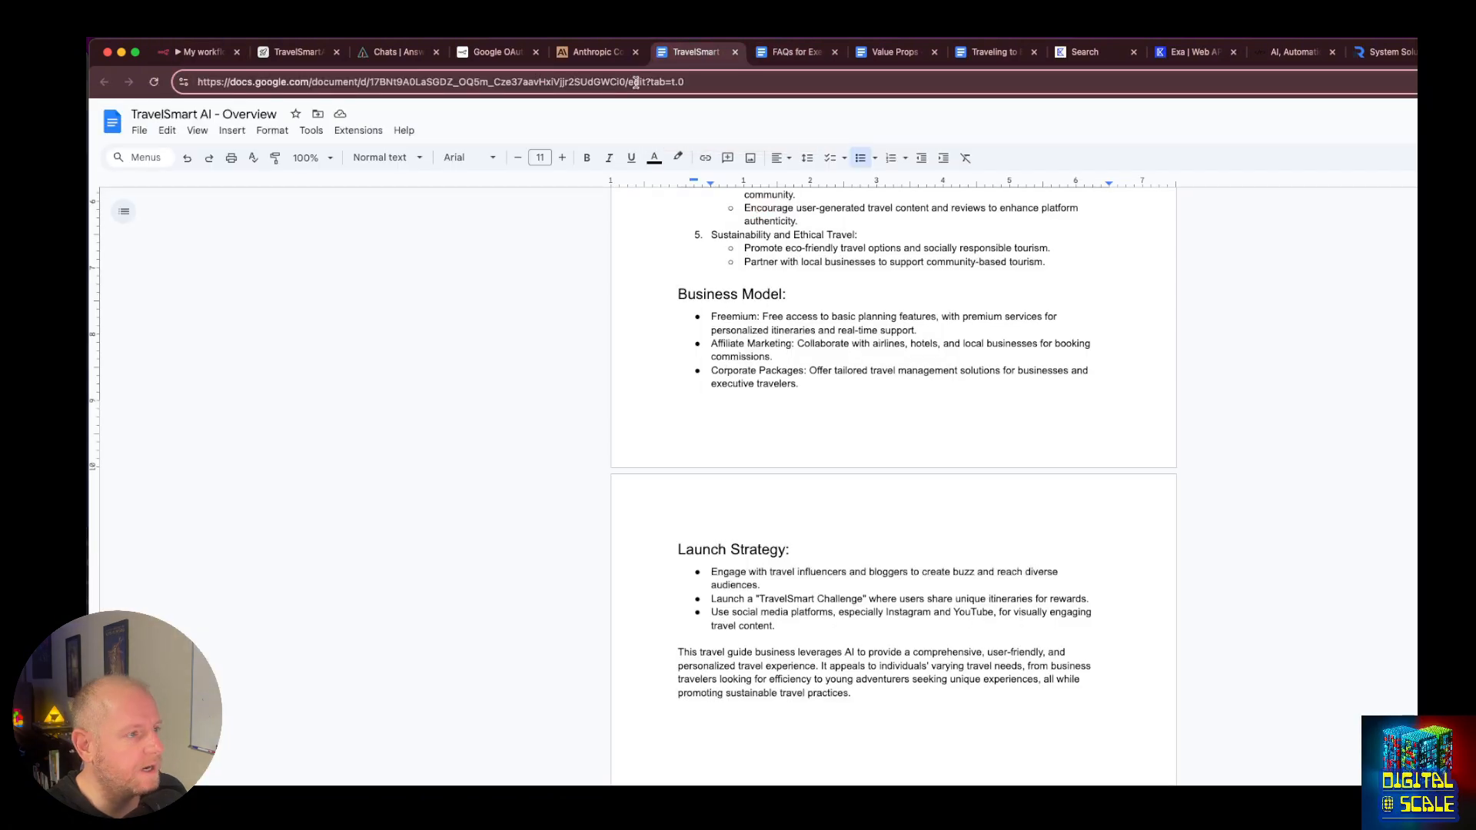
{"action": "key", "text": "super+a"}
{"action": "key", "text": "super+c"}
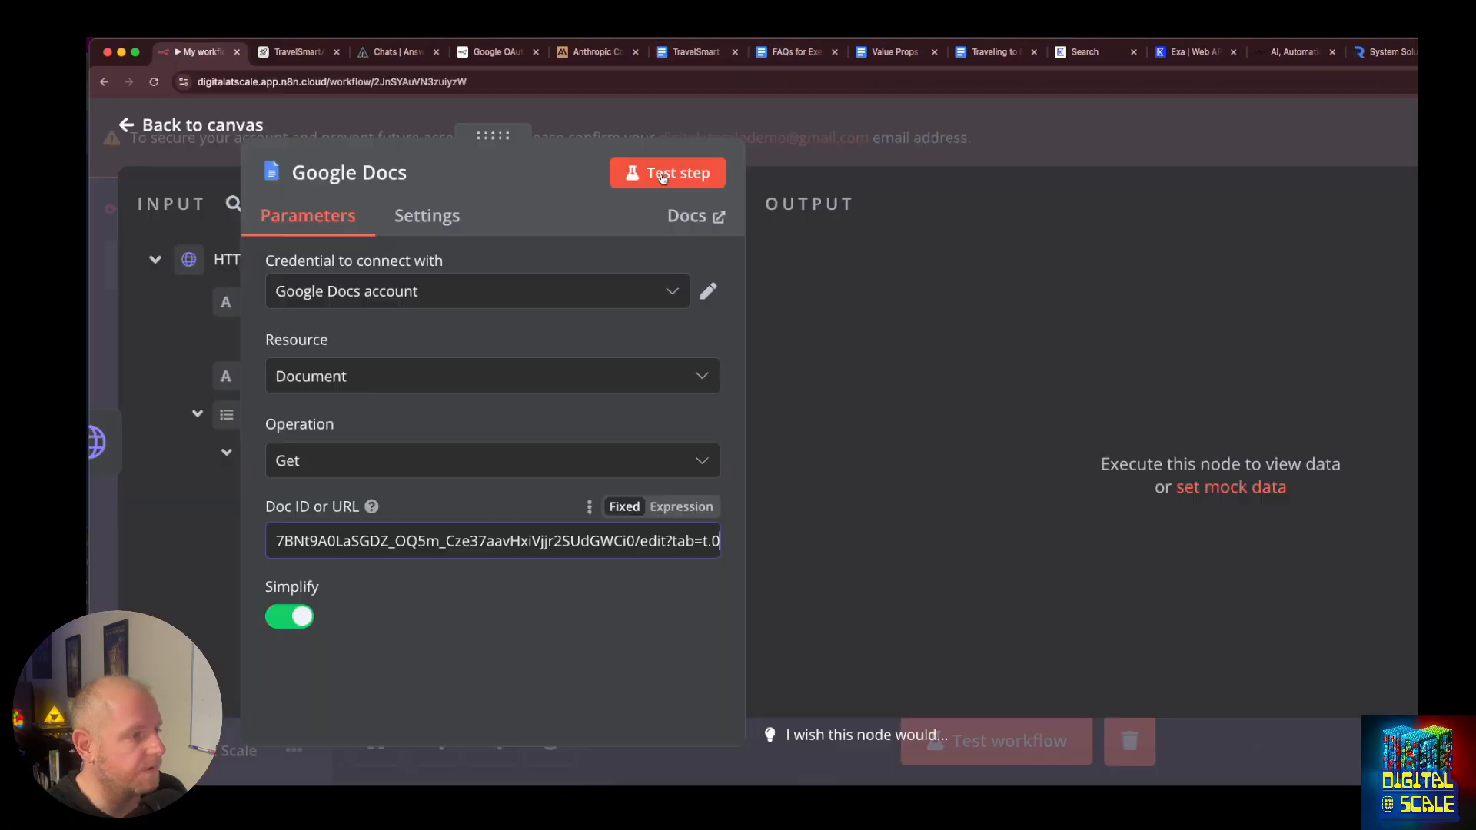
{"action": "key", "text": "super+1"}
{"action": "key", "text": "super+v"}
{"action": "left_click", "coordinate": [667, 173]}
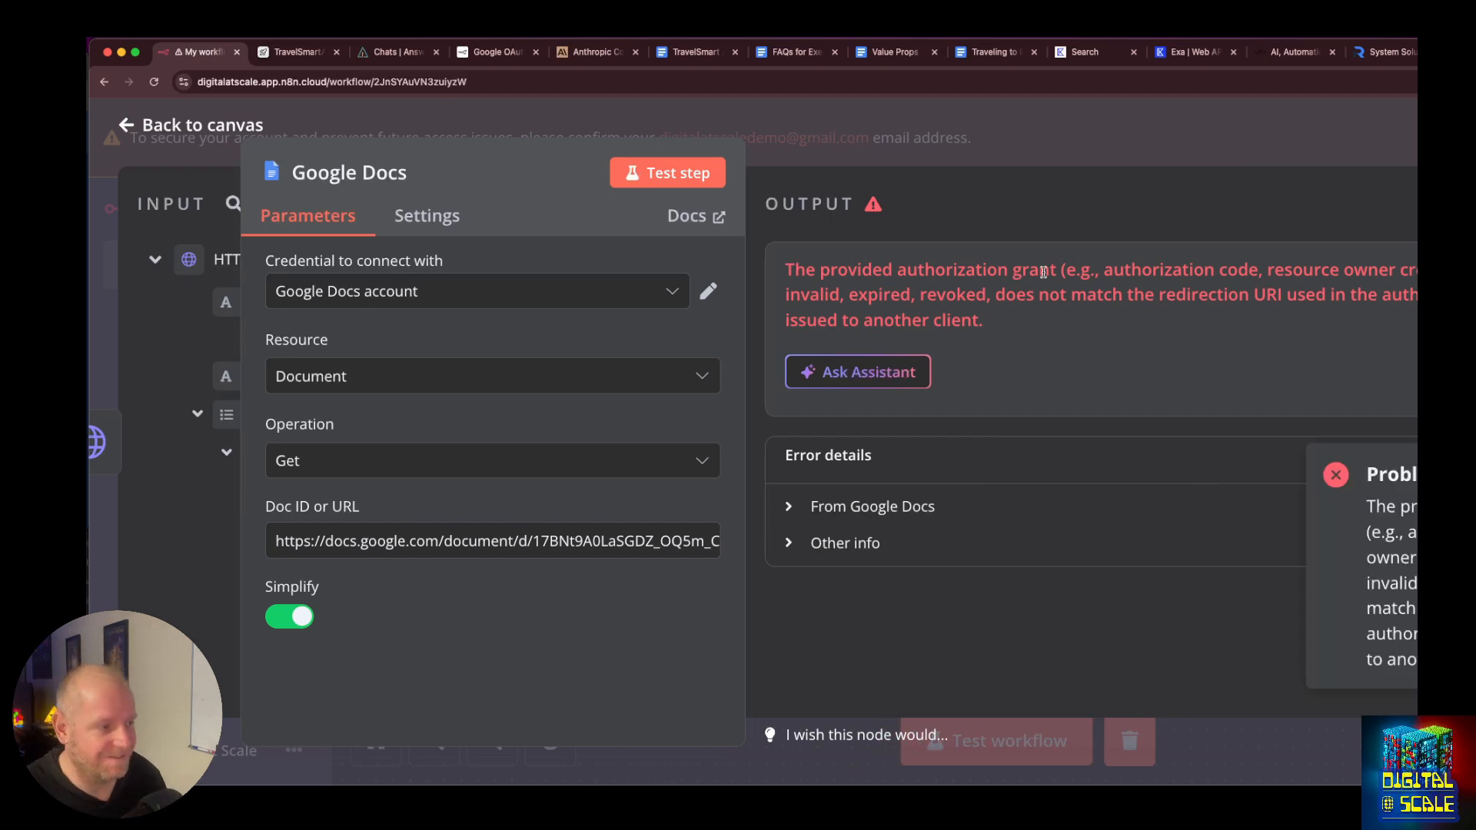
Open the Google Docs account credential of the node for editing.
{"action": "left_click", "coordinate": [666, 295]}
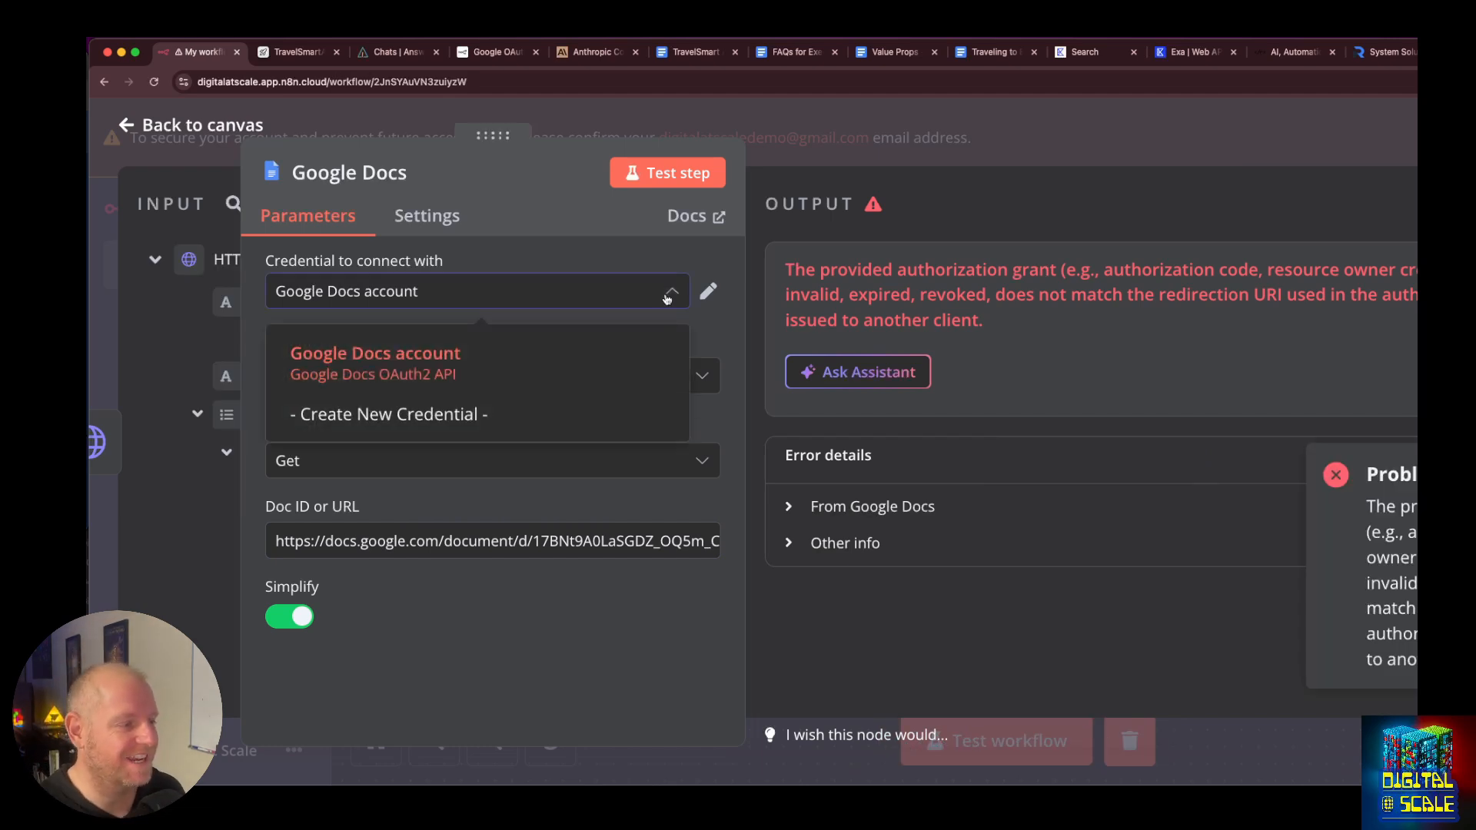
{"action": "left_click", "coordinate": [709, 290]}
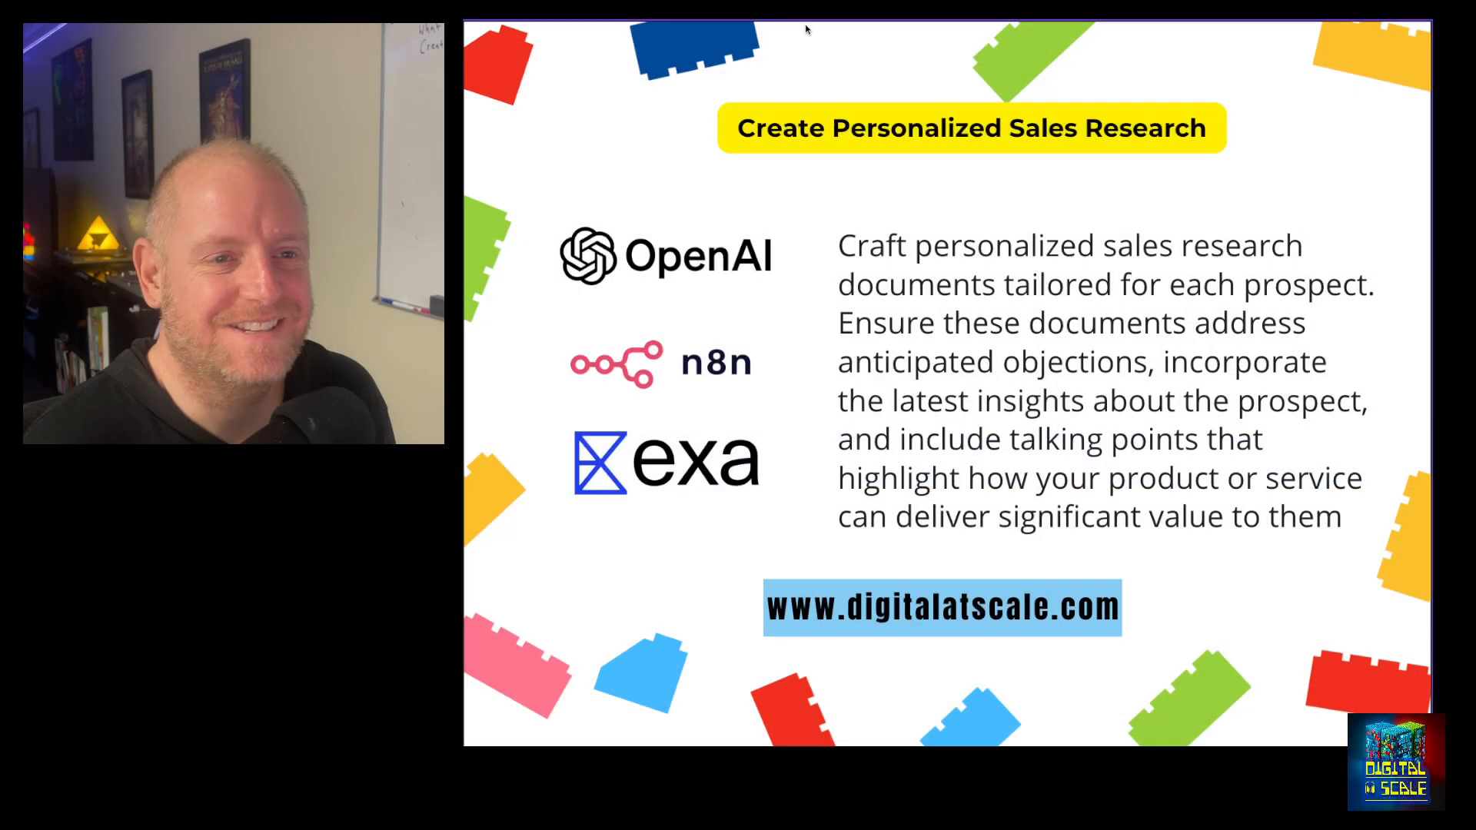
{"action": "key", "text": "Escape"}
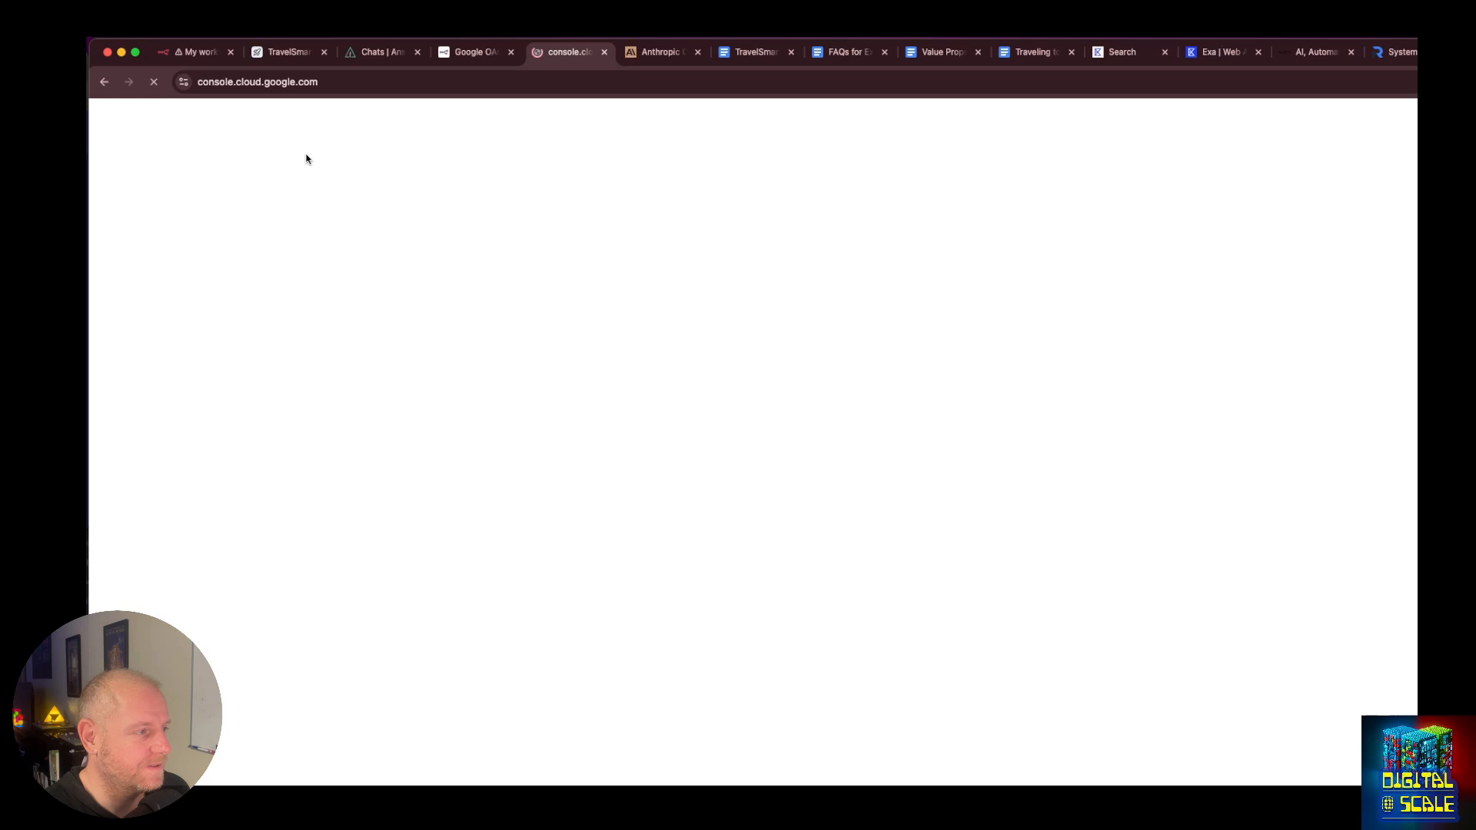
Show the OAuth credentials of the Digital At Scale Demo project in Google Cloud and move the n8n workflow into its own browser window.
{"action": "left_click", "coordinate": [239, 240]}
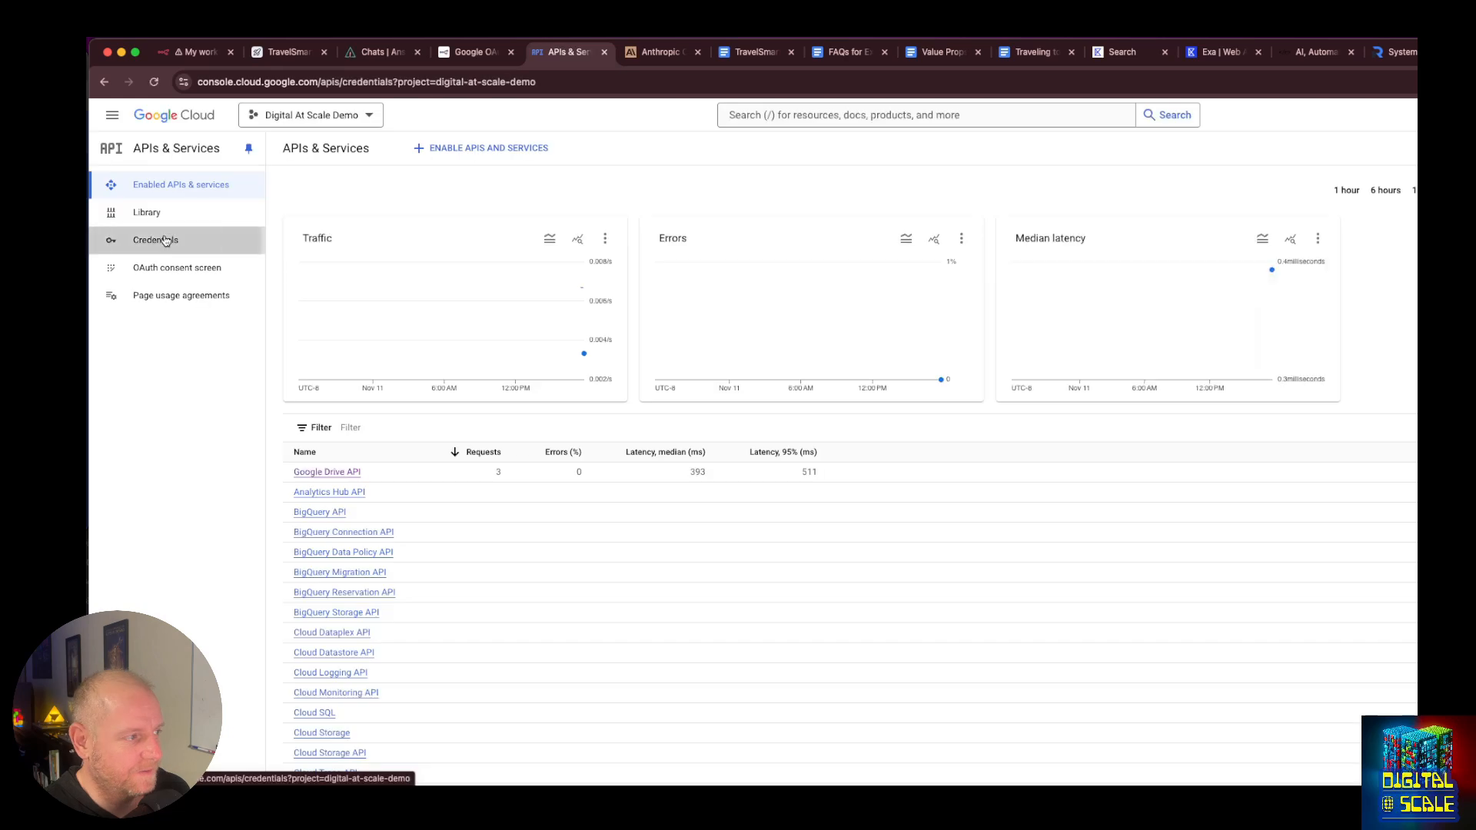
{"action": "left_click", "coordinate": [362, 115]}
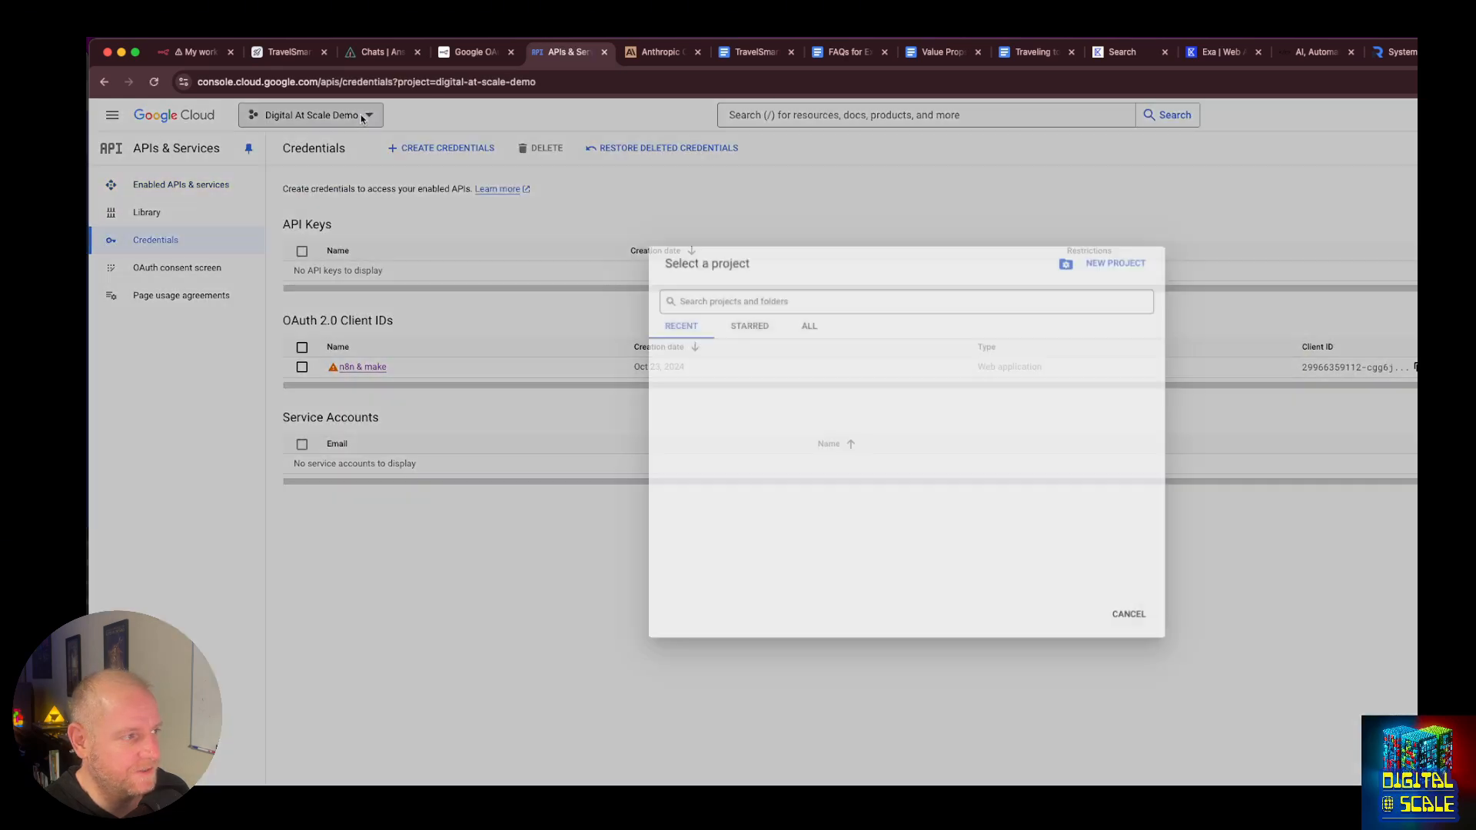
{"action": "left_click", "coordinate": [1133, 191]}
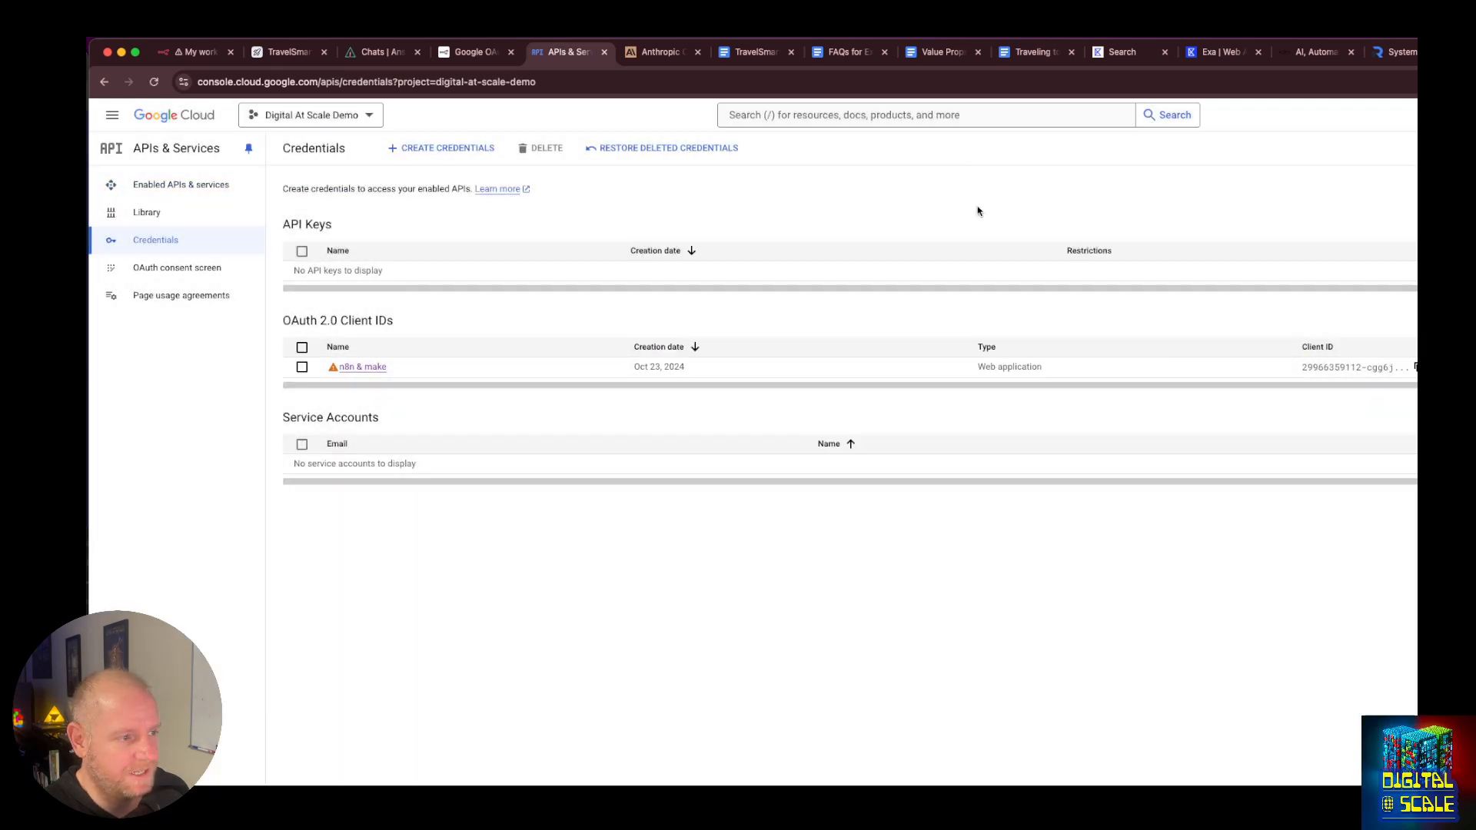
{"action": "left_click_drag", "start_coordinate": [147, 48], "coordinate": [475, 86]}
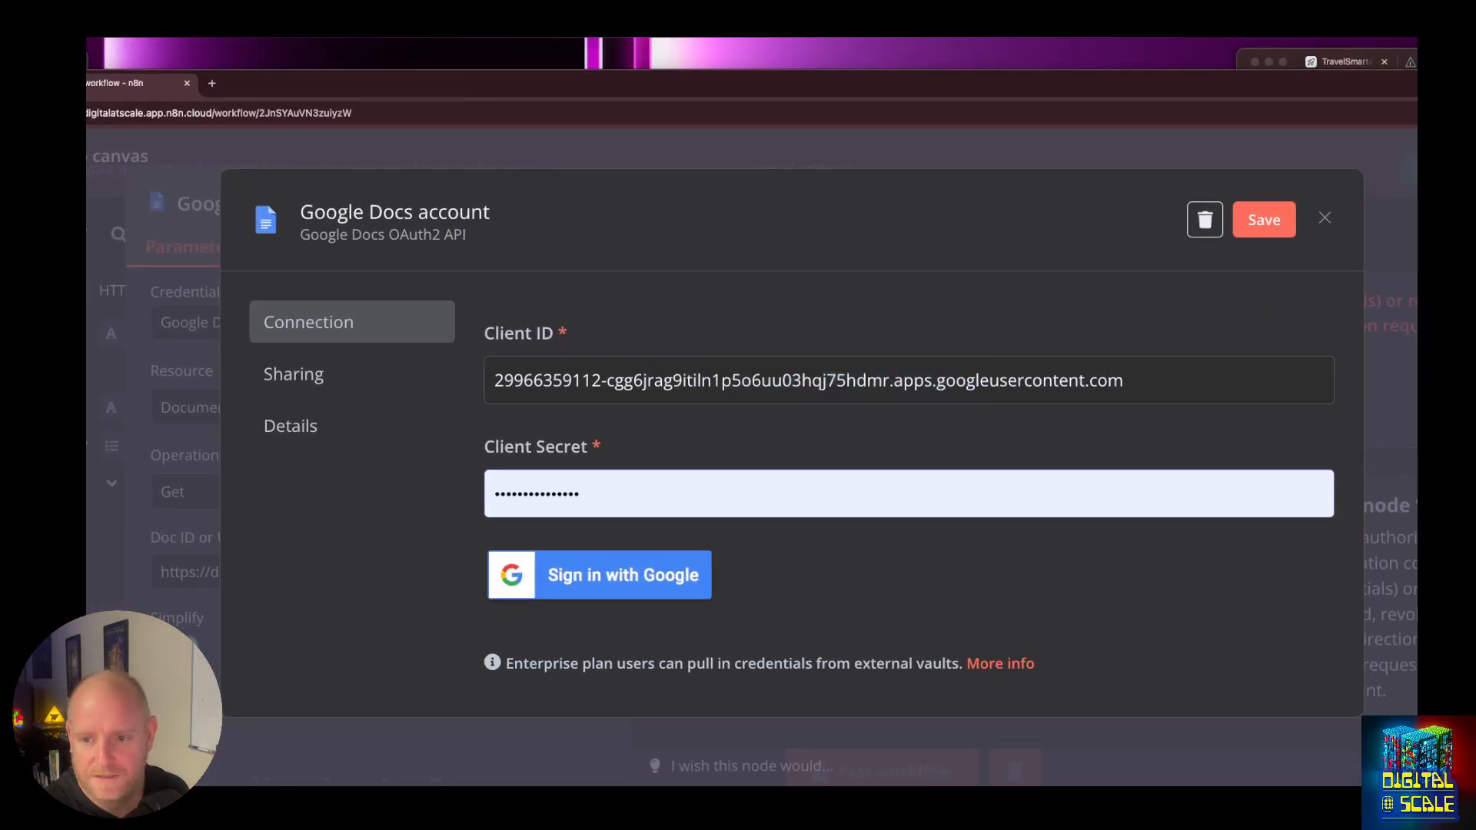
Reauthorize the Google Docs account through Google sign-in, granting n8n.cloud all requested access, and close the credential.
{"action": "left_click", "coordinate": [600, 575]}
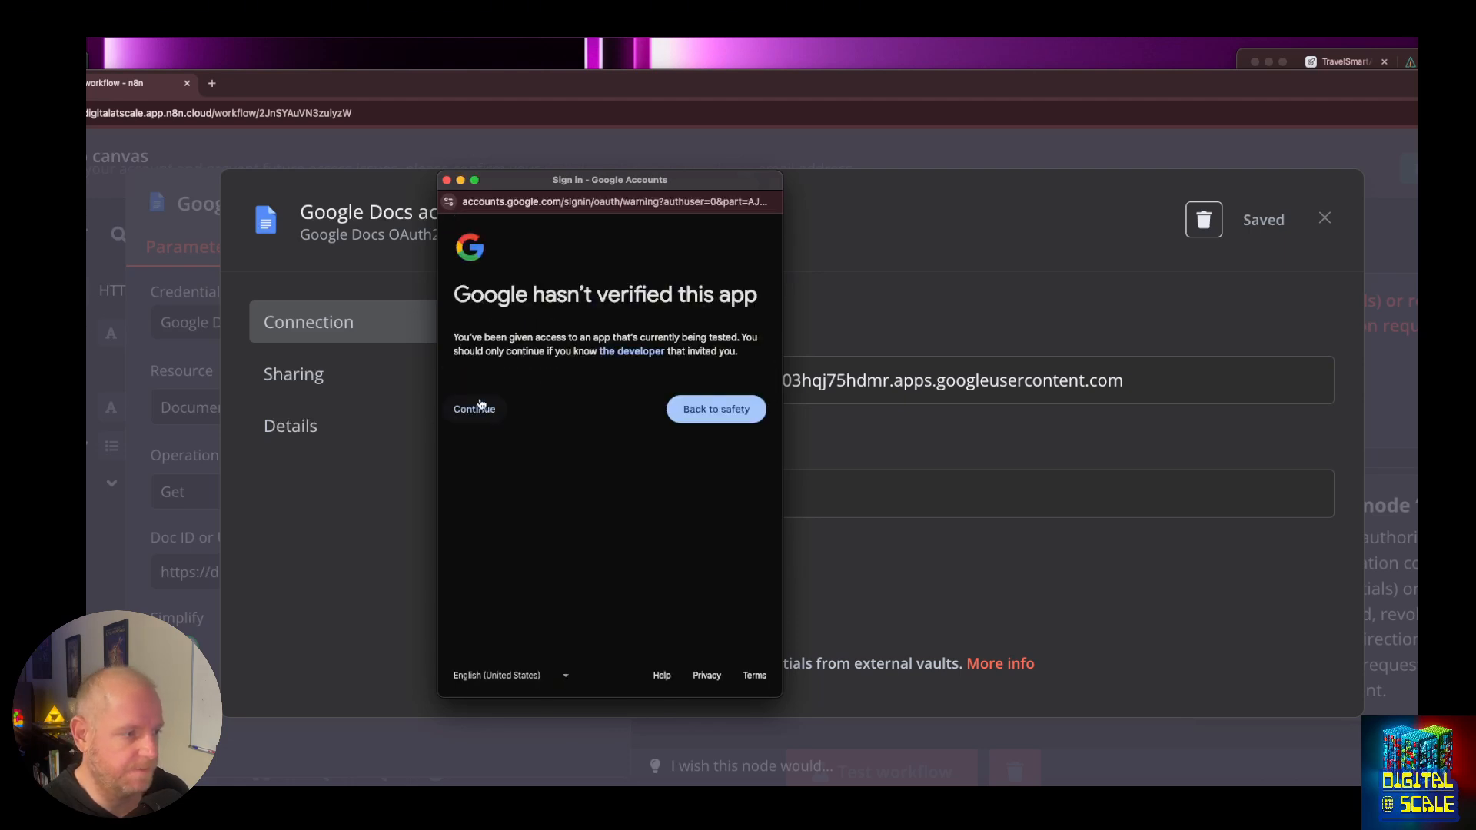
{"action": "left_click", "coordinate": [479, 406]}
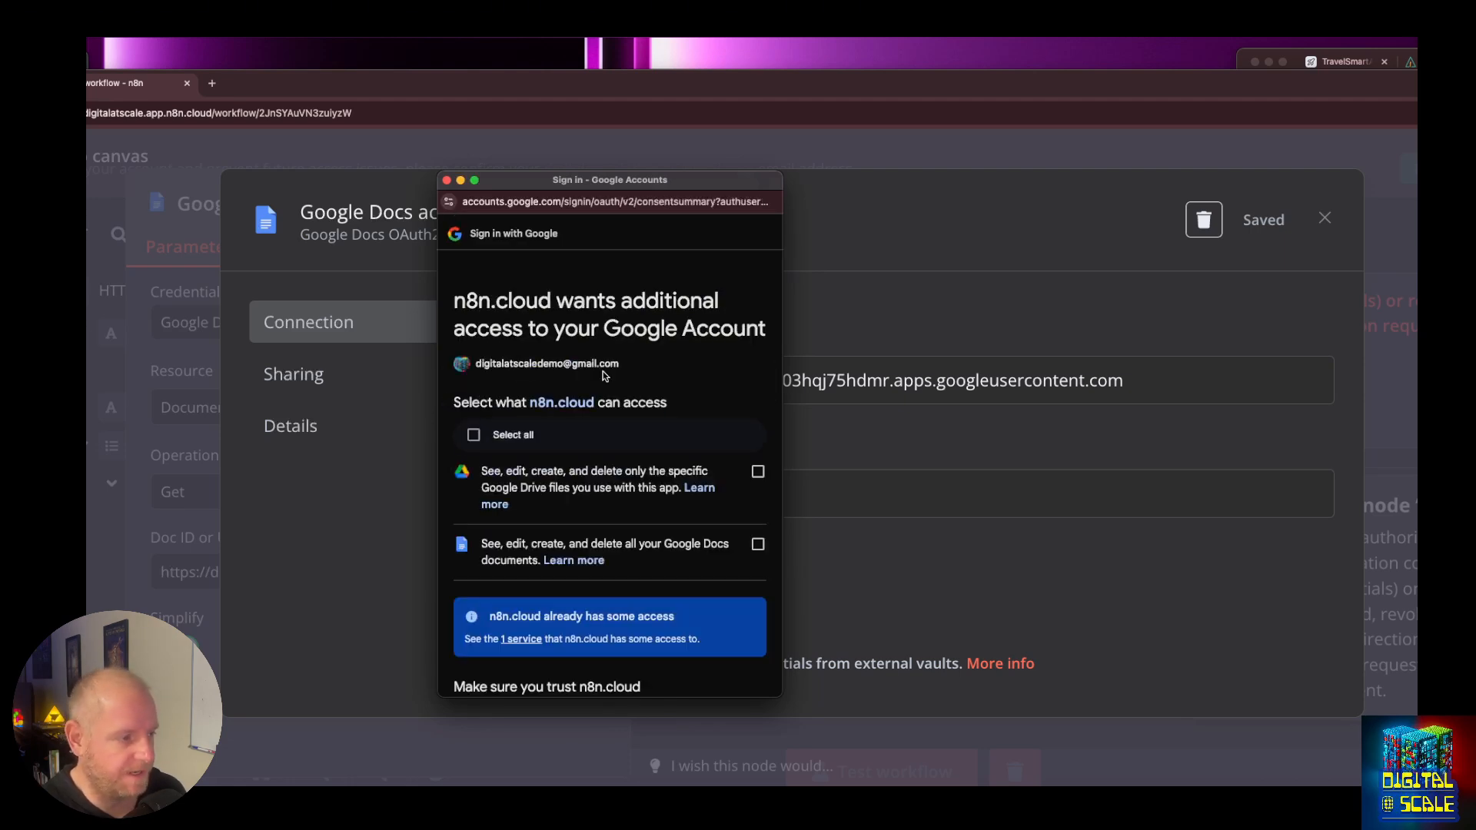
{"action": "left_click", "coordinate": [473, 435]}
{"action": "scroll", "coordinate": [538, 461], "scroll_direction": "down", "scroll_amount": 1}
{"action": "scroll", "coordinate": [586, 605], "scroll_direction": "down", "scroll_amount": 5}
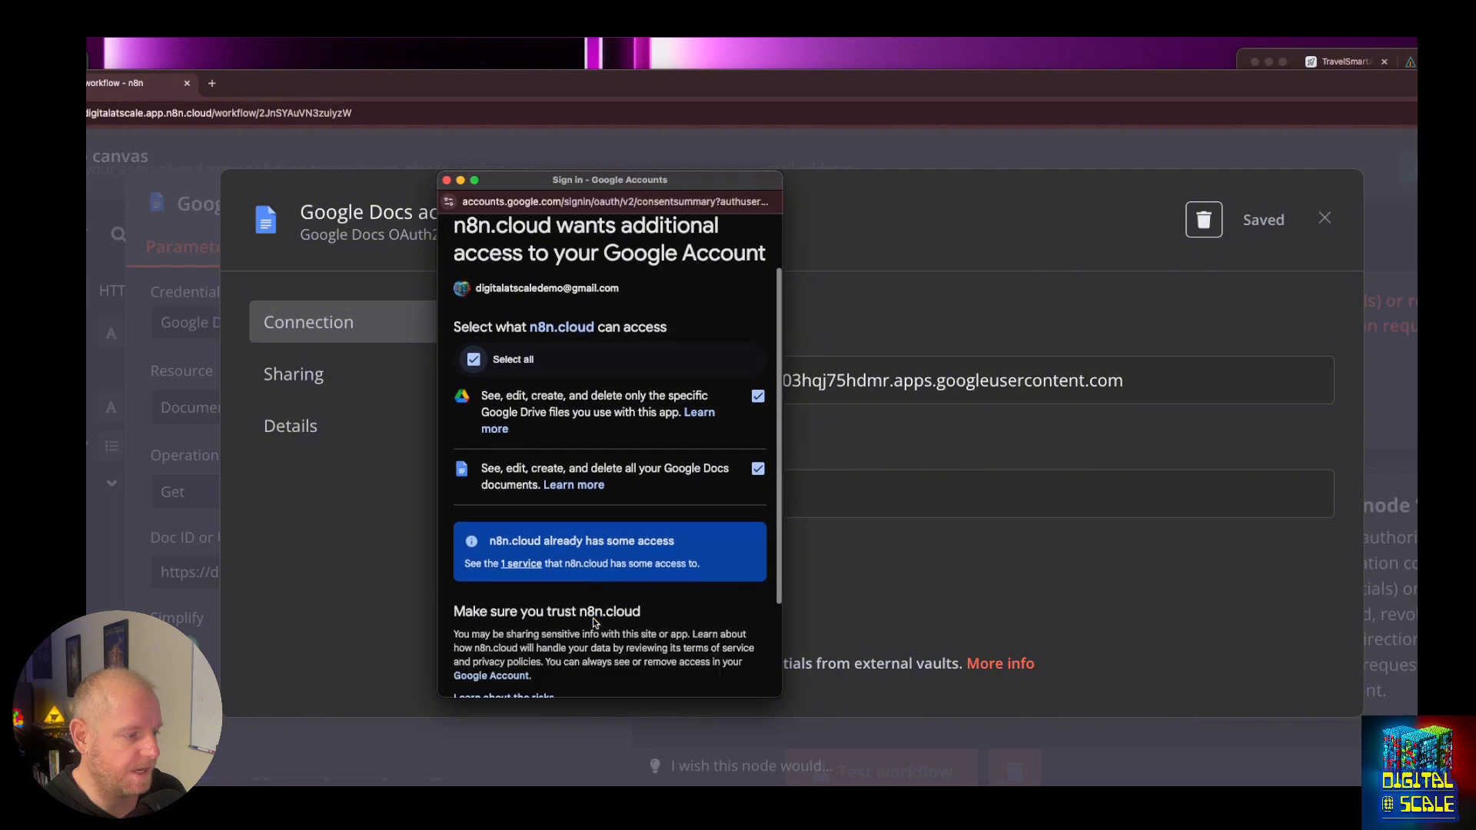
{"action": "left_click", "coordinate": [655, 629]}
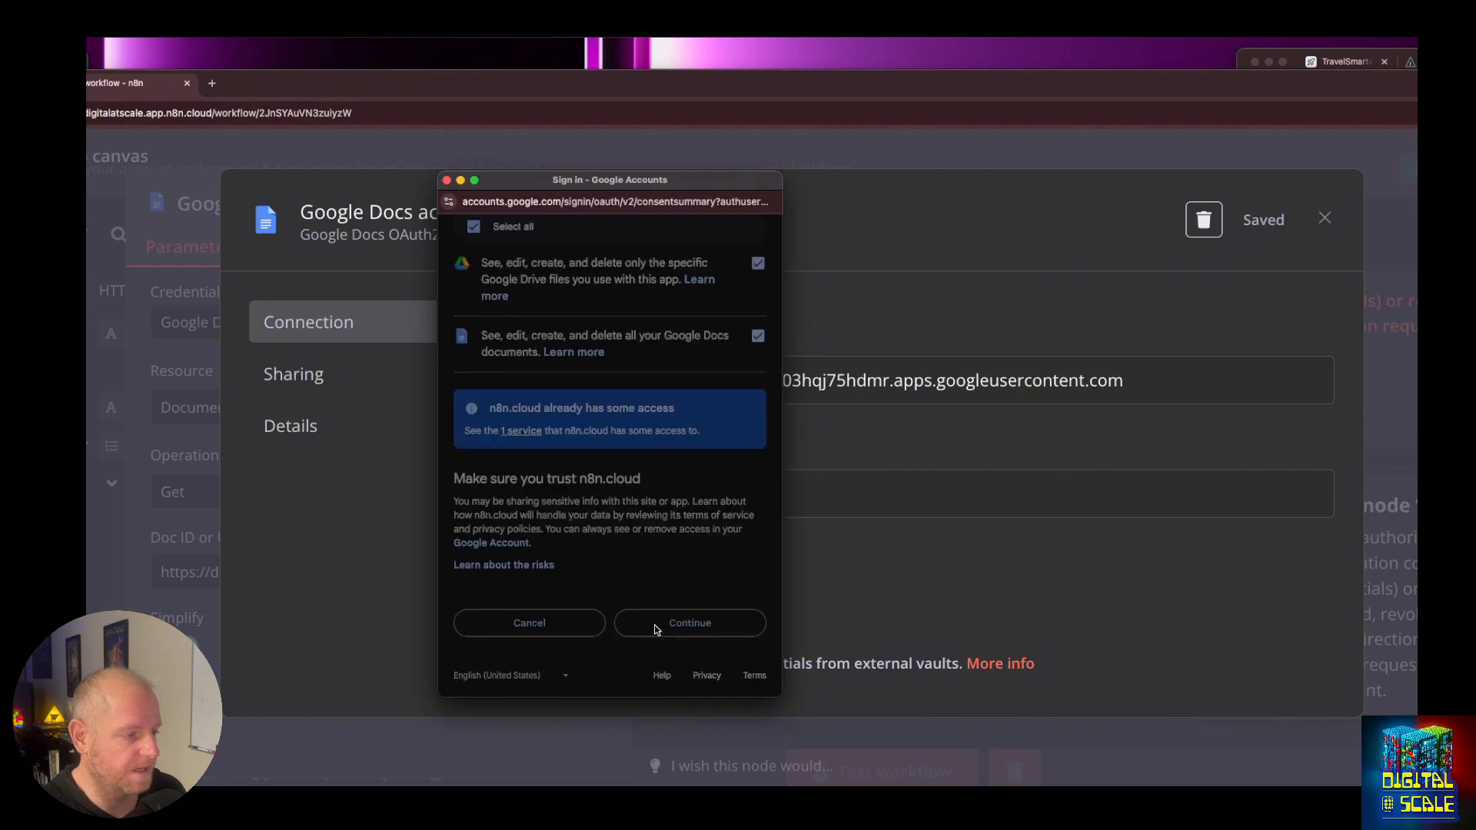
{"action": "key", "text": "Escape"}
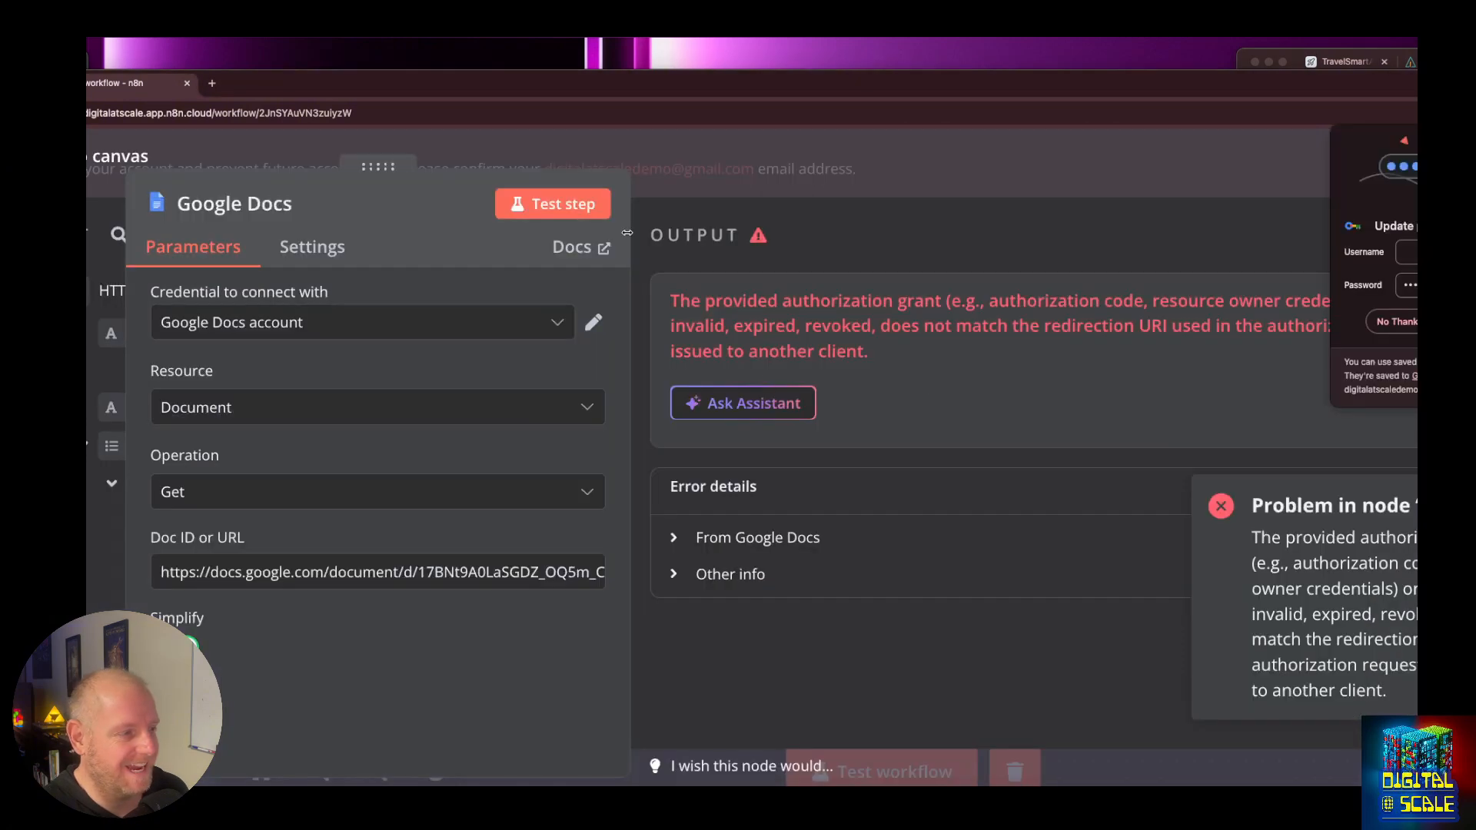
Test the Google Docs node again with the reconnected account, check its output, and return to the canvas.
{"action": "left_click", "coordinate": [569, 204]}
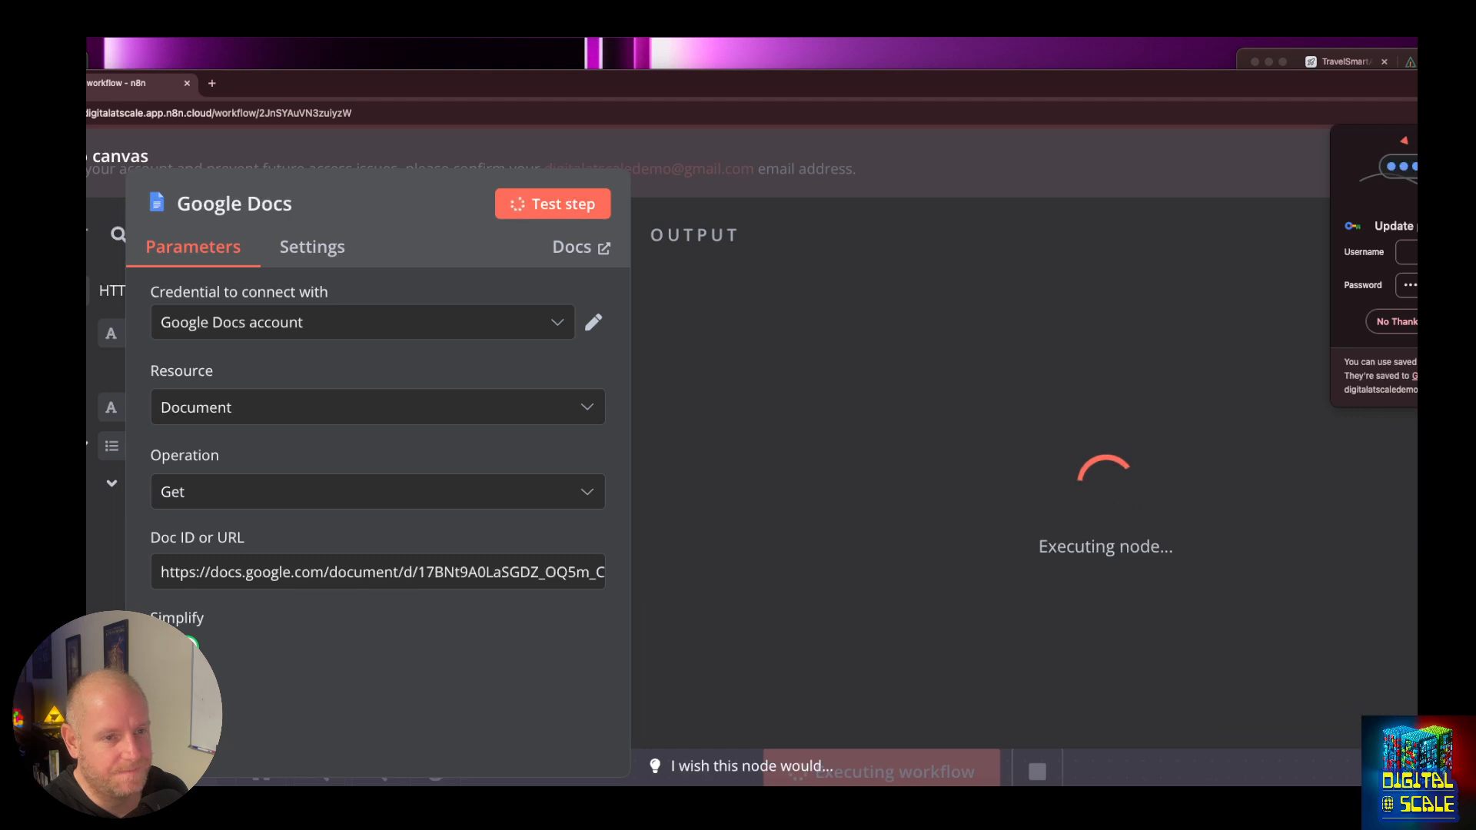
{"action": "scroll", "coordinate": [1110, 429], "scroll_direction": "down", "scroll_amount": 3}
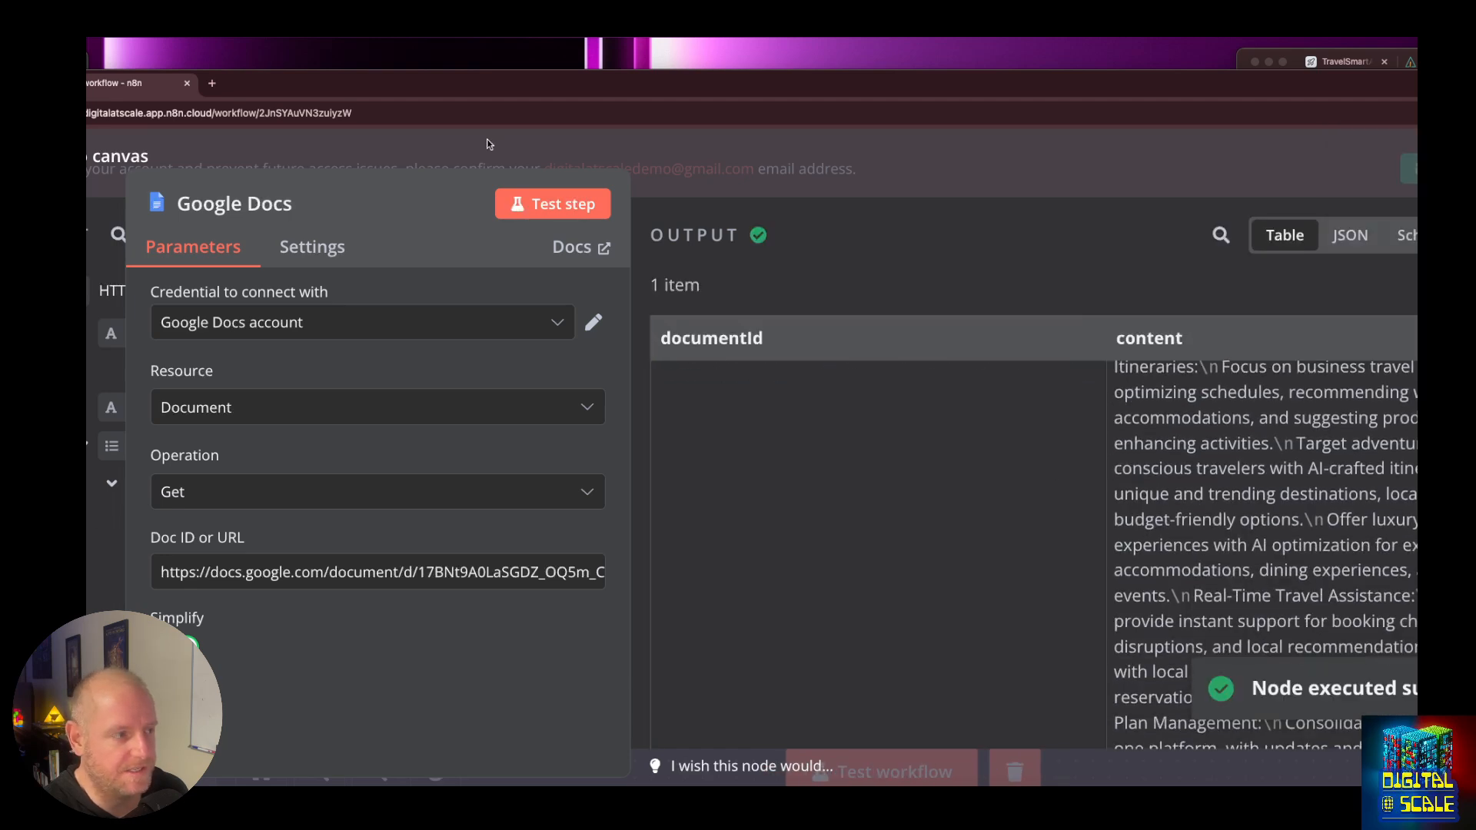
{"action": "left_click", "coordinate": [129, 158]}
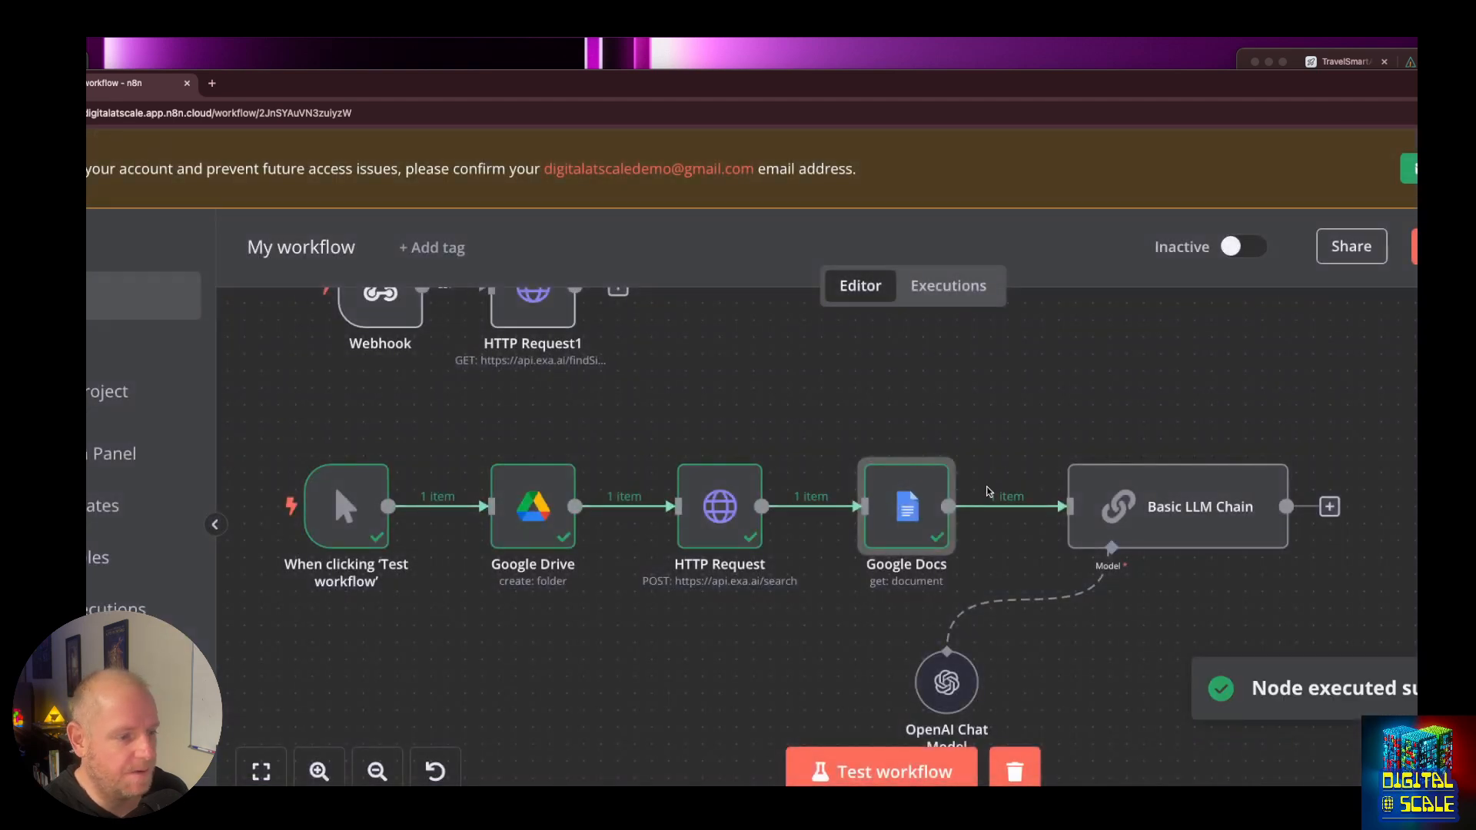
Insert a second Google Docs node with the document Get operation between Google Docs and the Basic LLM Chain.
{"action": "left_click", "coordinate": [992, 505]}
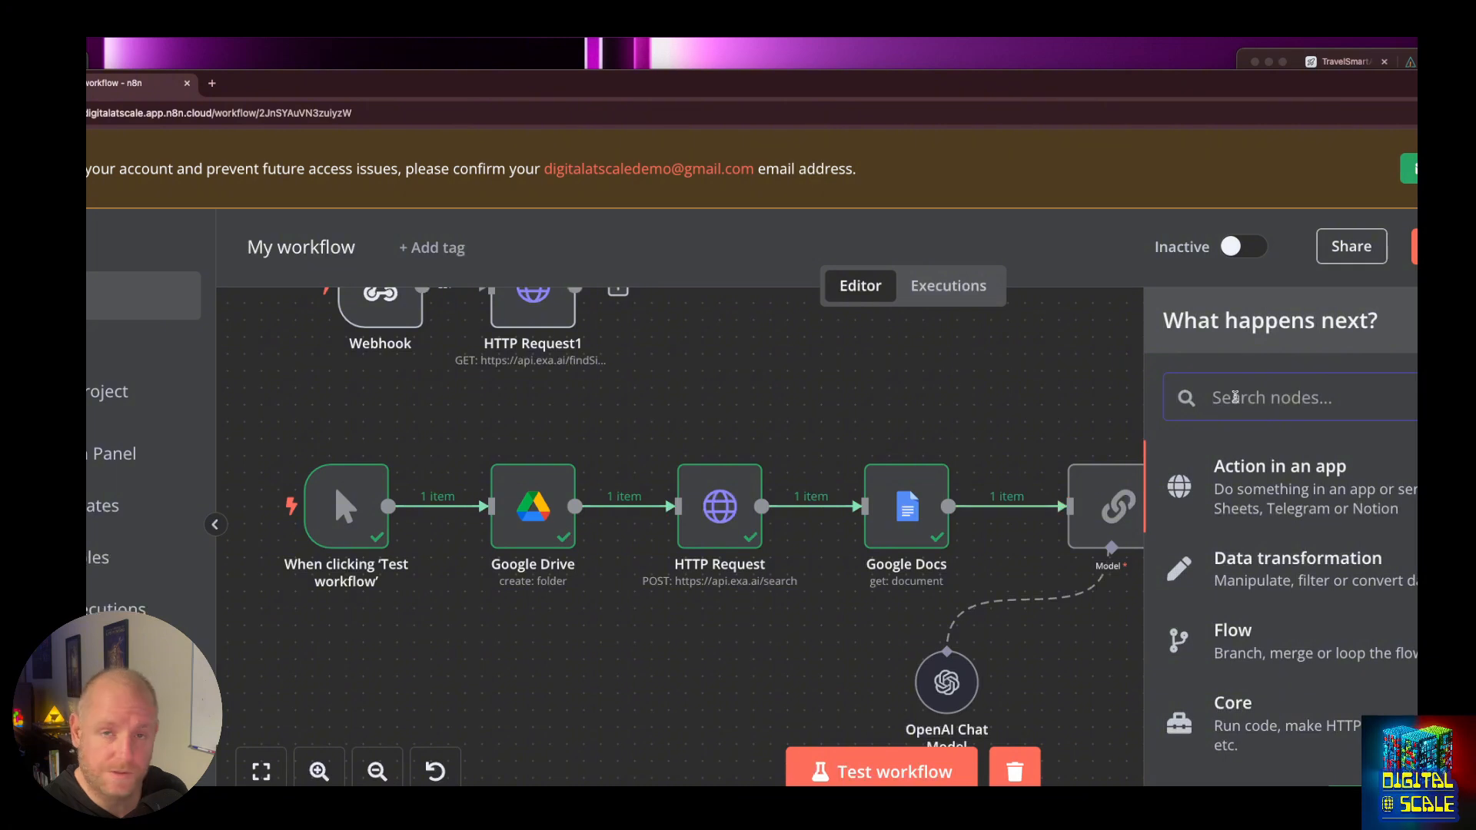
{"action": "type", "text": "doc"}
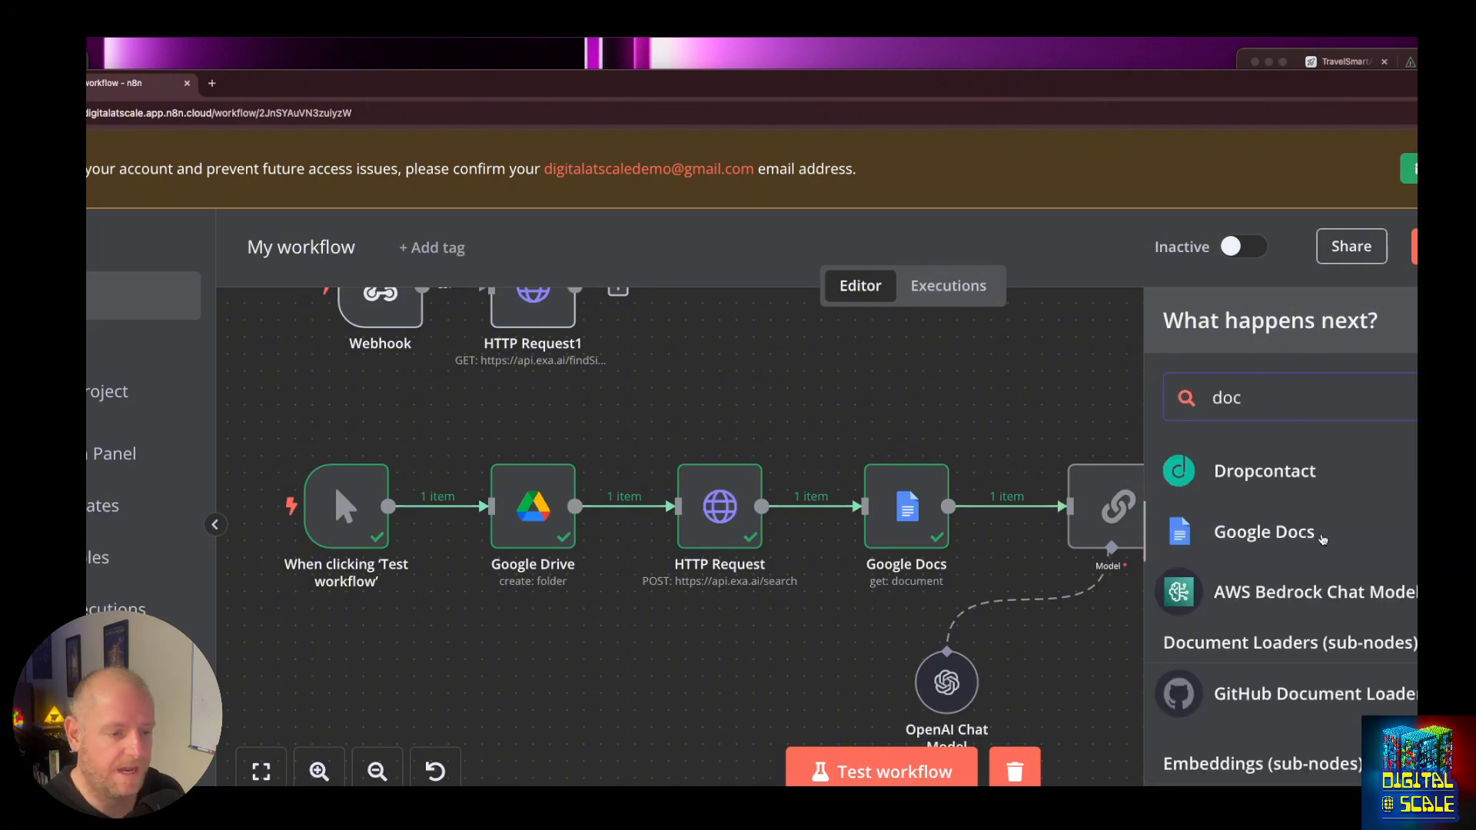
{"action": "left_click", "coordinate": [1291, 530]}
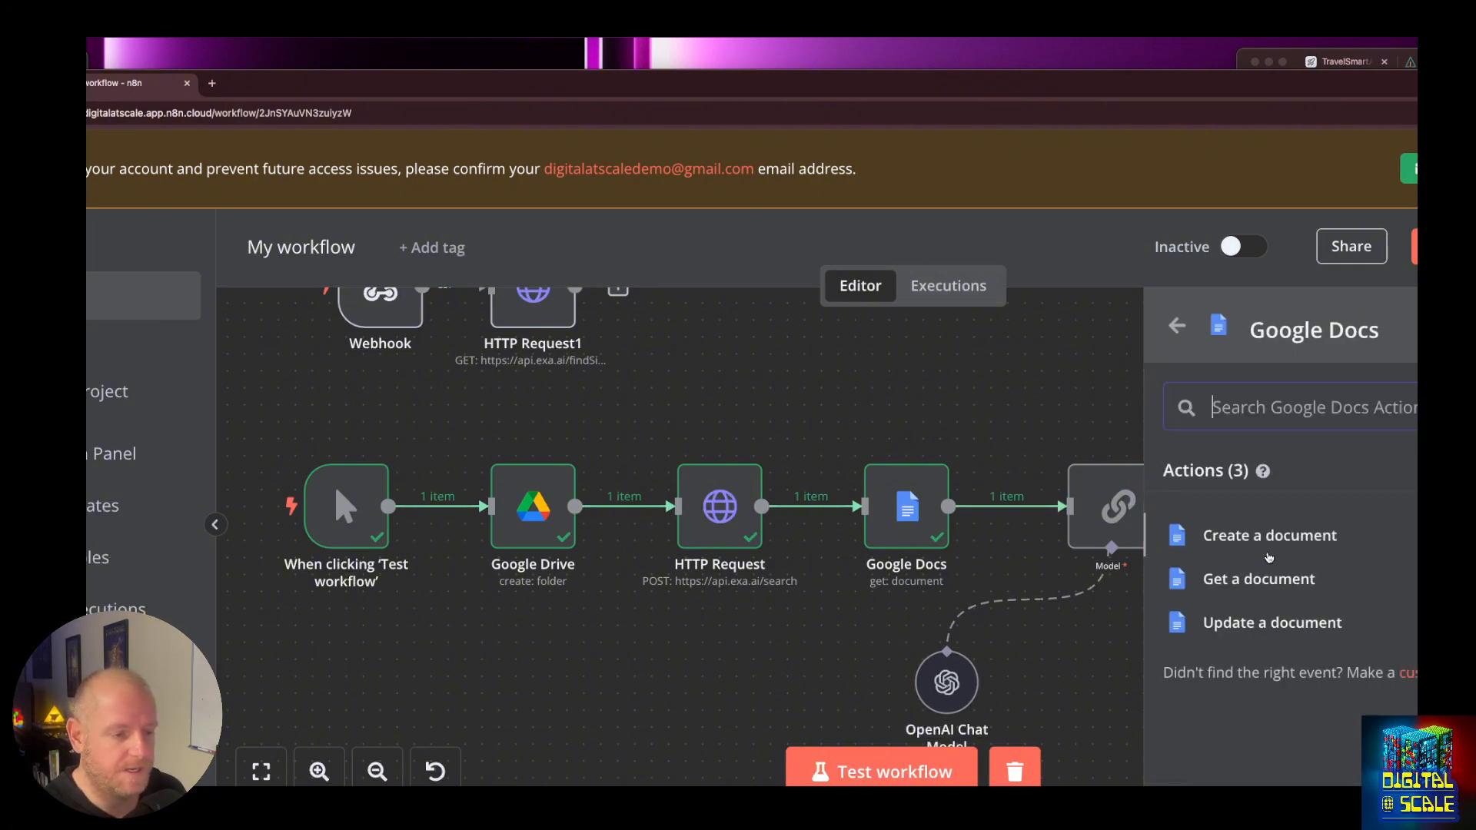
{"action": "left_click", "coordinate": [1265, 589]}
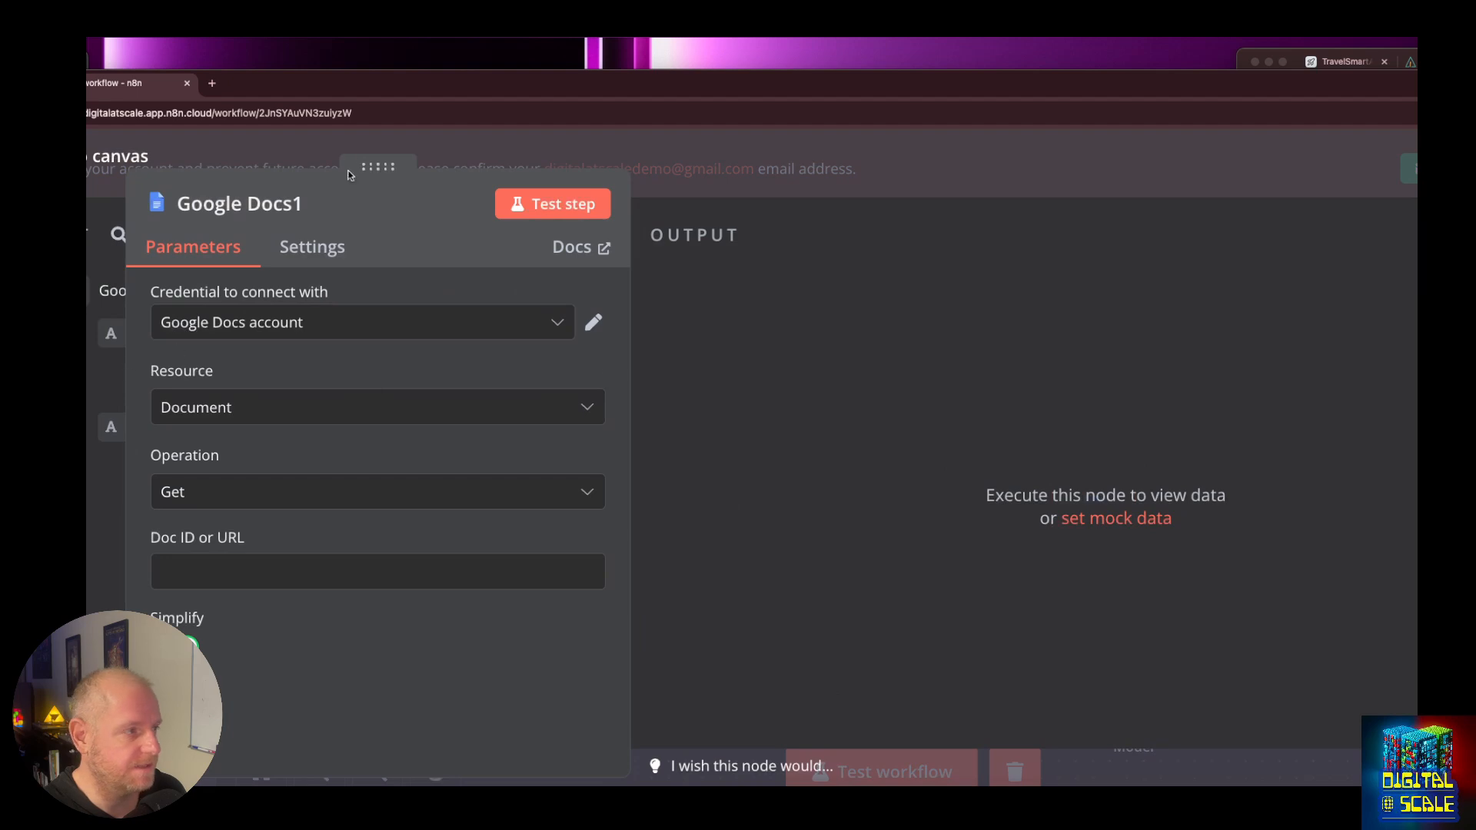
Point the new Google Docs node at the "Value Props - TravelSmartAI" document by its URL and test the step.
{"action": "left_click", "coordinate": [704, 58]}
{"action": "left_click", "coordinate": [777, 51]}
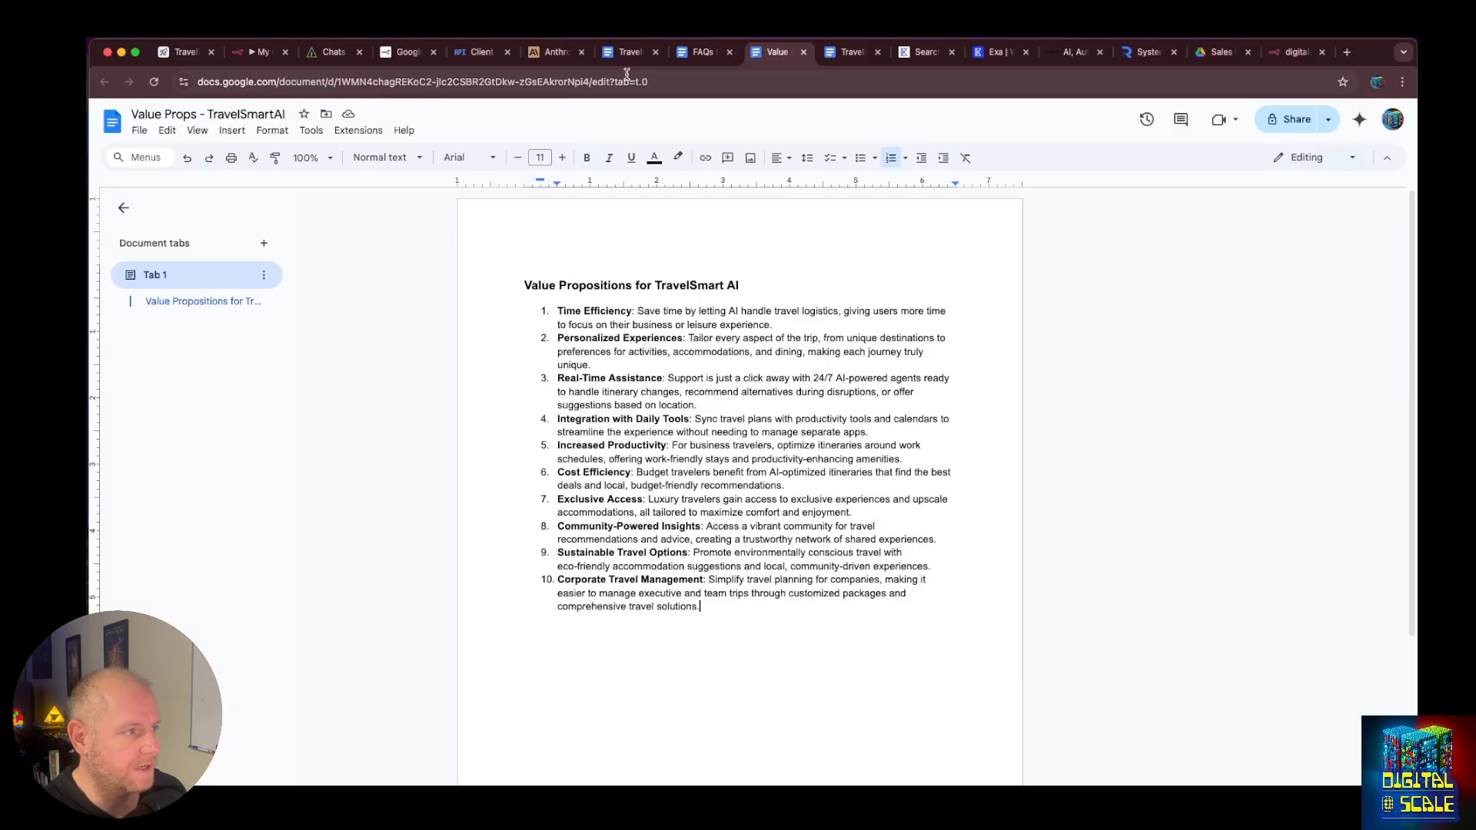
{"action": "left_click", "coordinate": [626, 80]}
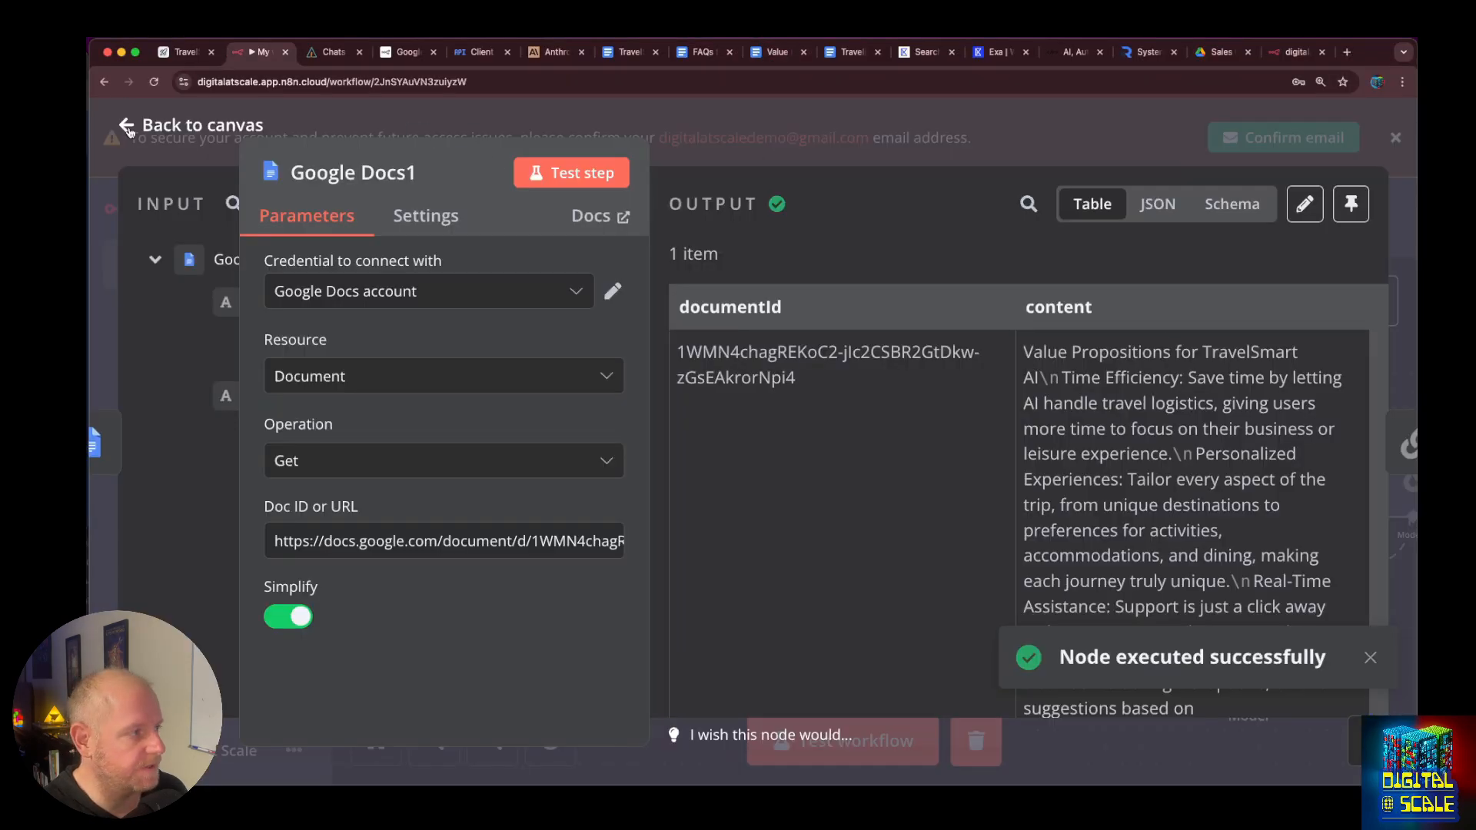
Rename the second Google Docs node as "Get Value Props" and return to the canvas.
{"action": "left_click", "coordinate": [275, 179]}
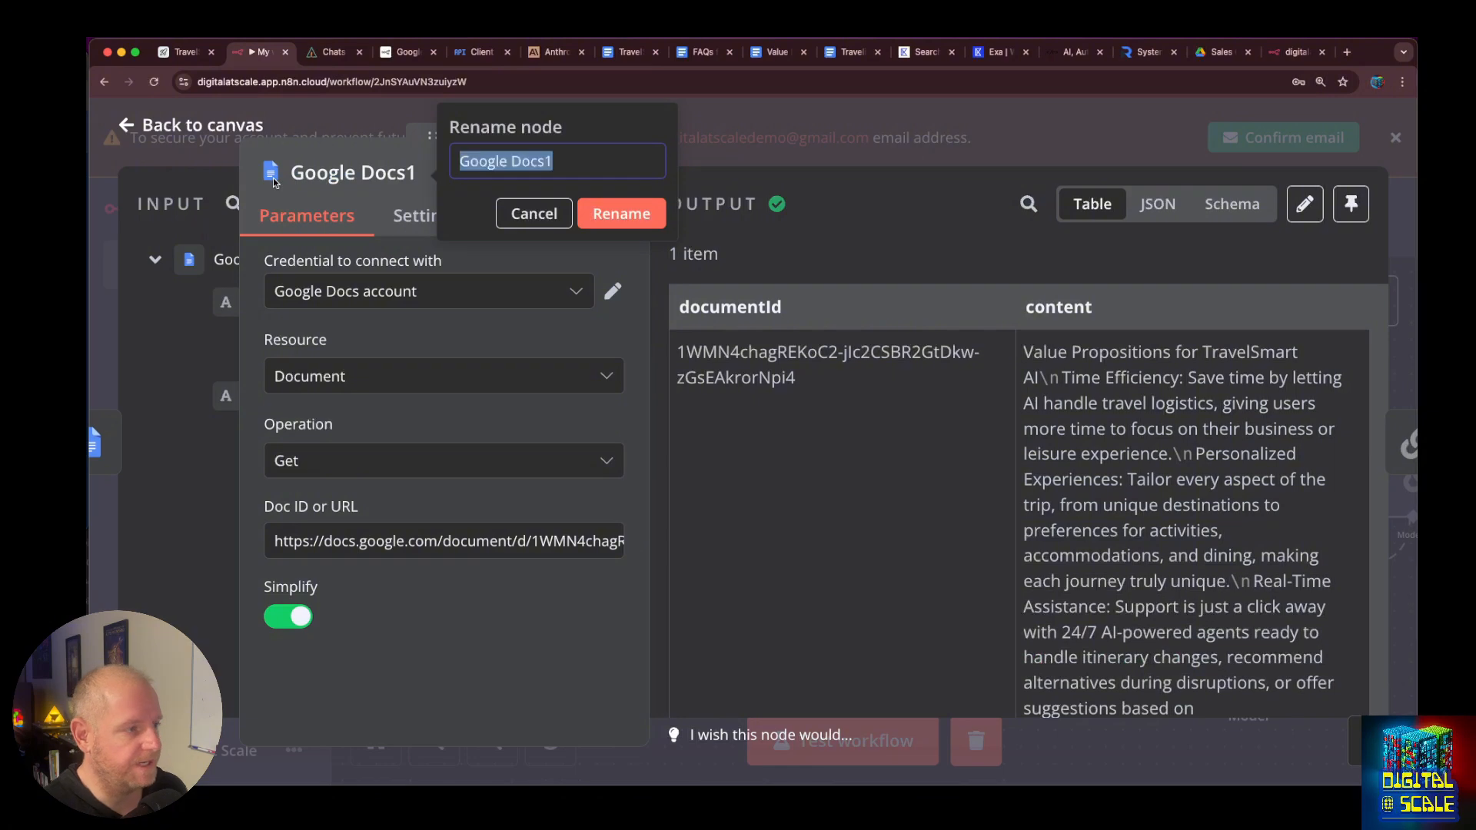
{"action": "type", "text": "Get Valu"}
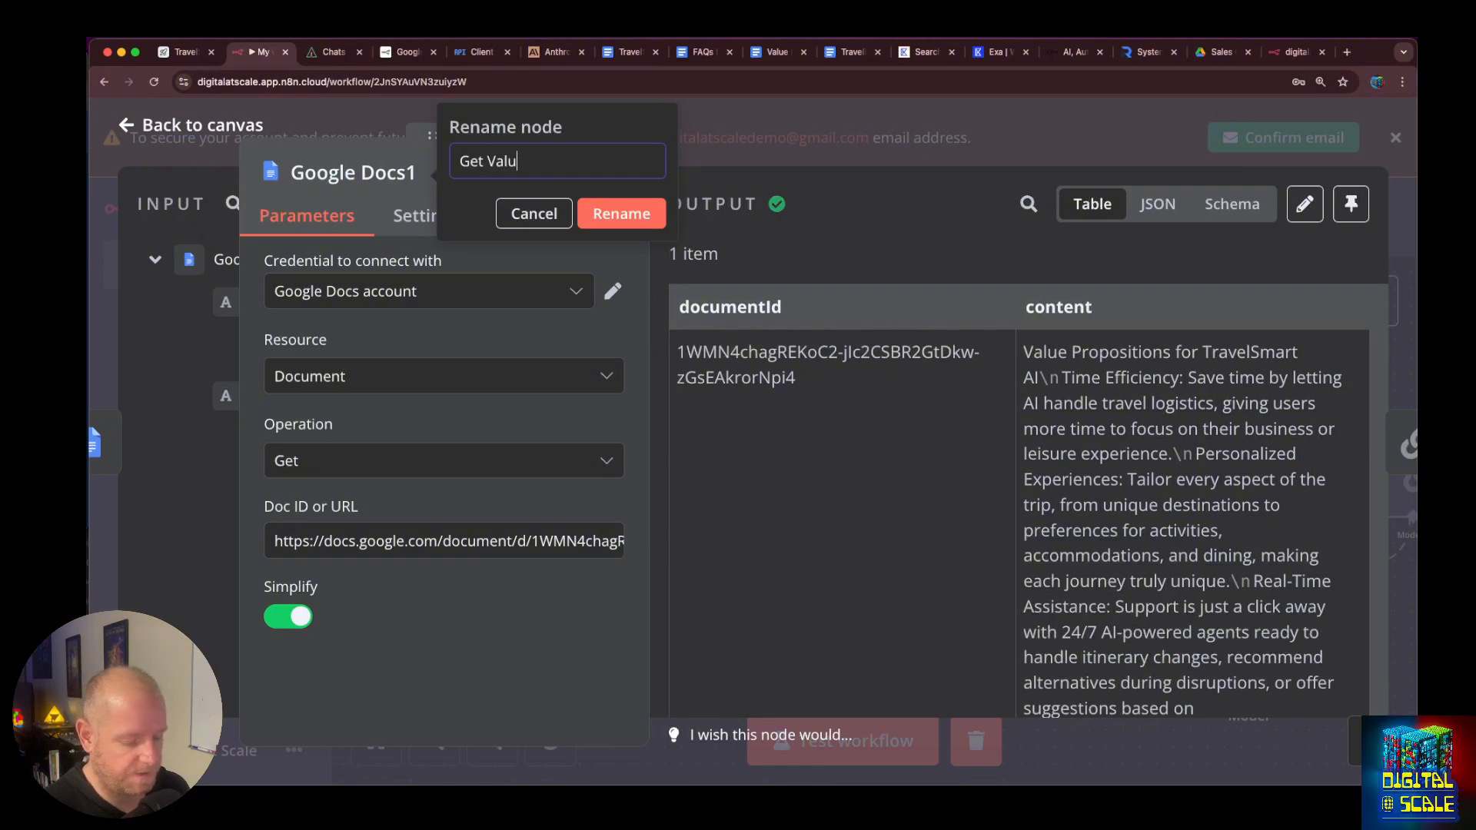
{"action": "type", "text": "e Props"}
{"action": "key", "text": "Return"}
{"action": "key", "text": "Escape"}
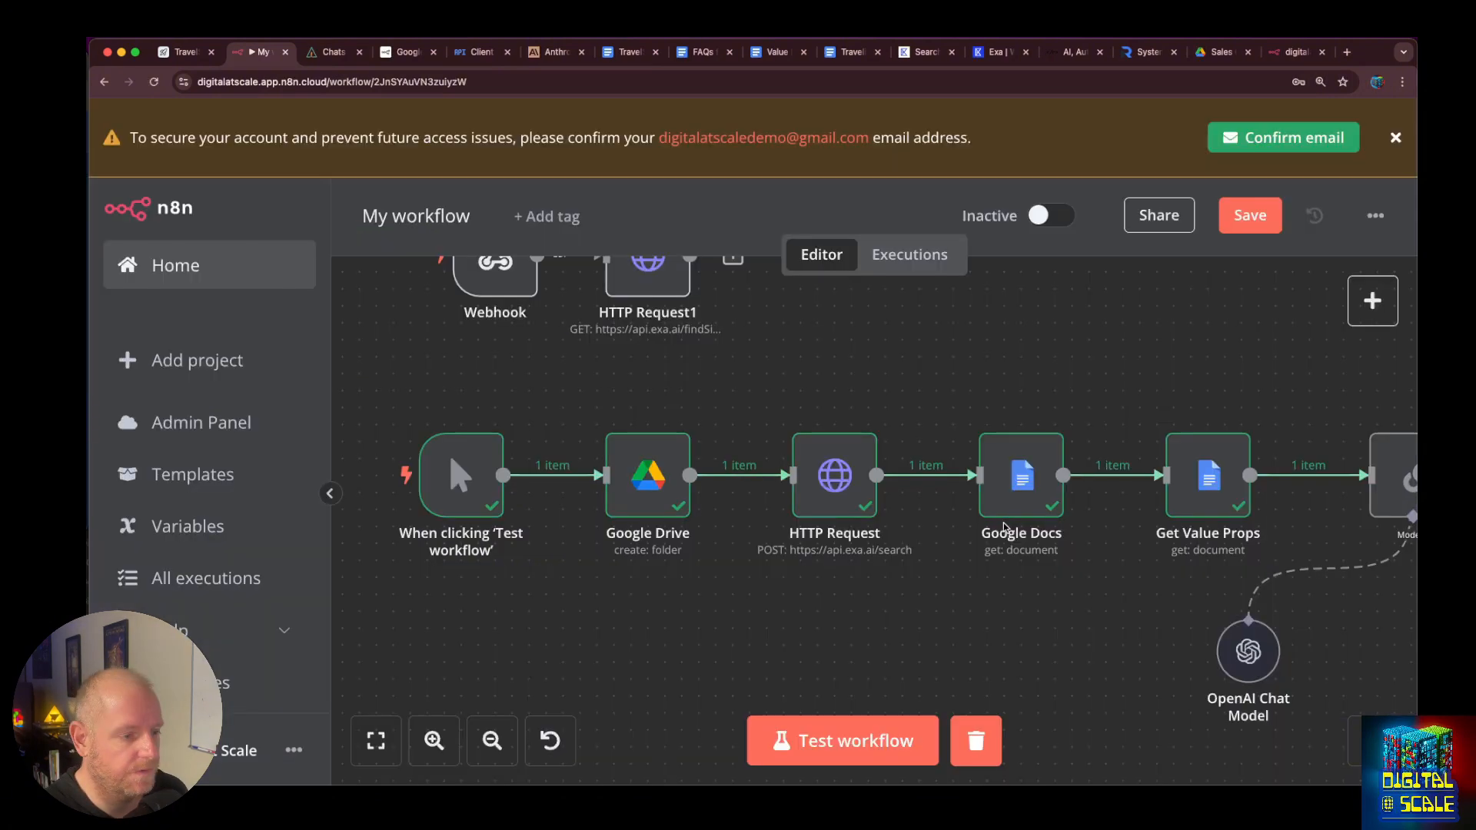
Rename the first Google Docs node, which reads the overview document, as "Get Company Overview".
{"action": "double_click", "coordinate": [1013, 495]}
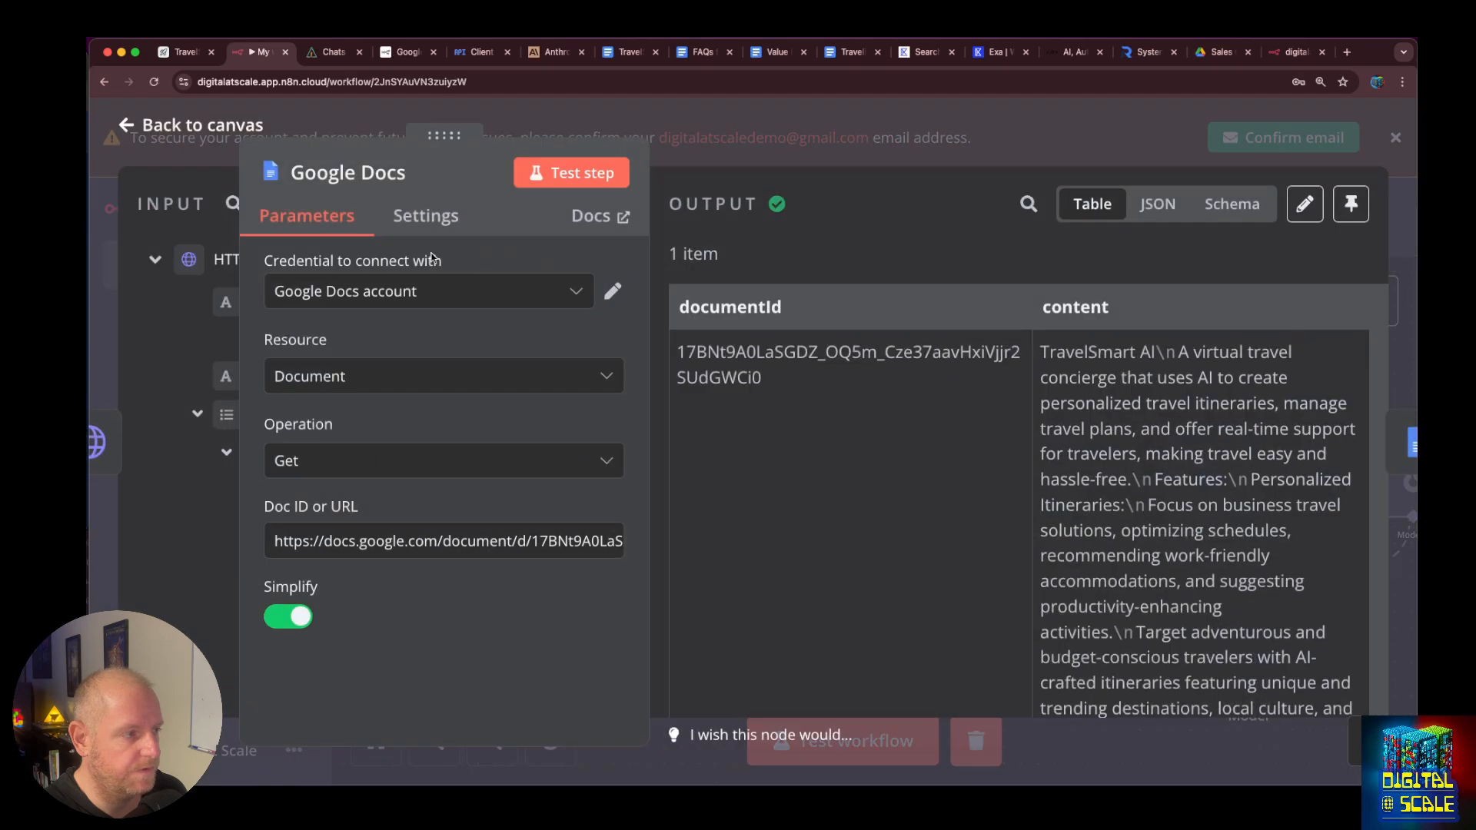
{"action": "left_click", "coordinate": [373, 173]}
Rename the Google Docs node that reads the executive travel FAQs as "FAQ Docs" and return to the canvas.
{"action": "type", "text": "FAQ Docs"}
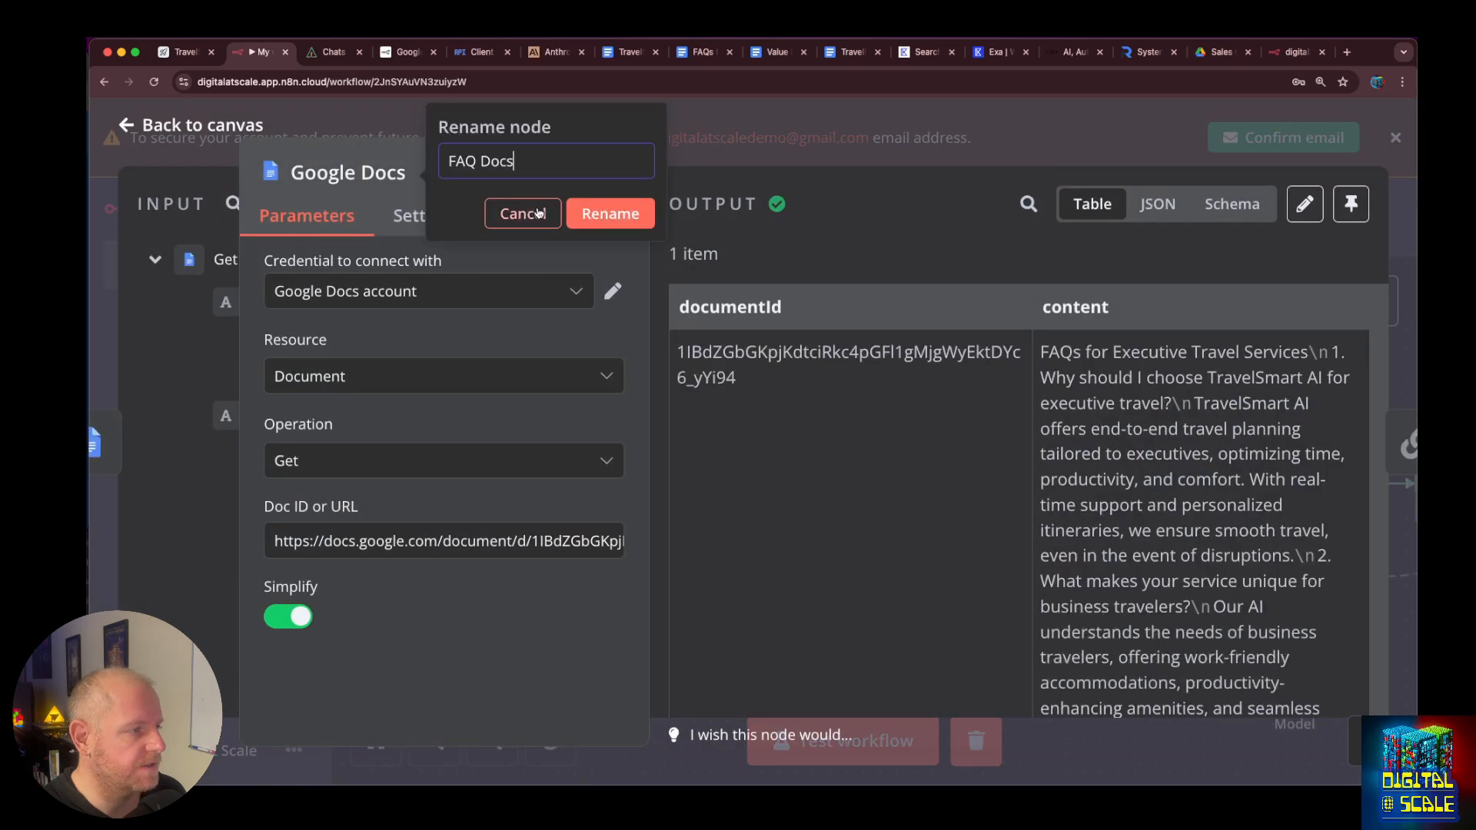
{"action": "left_click", "coordinate": [599, 215]}
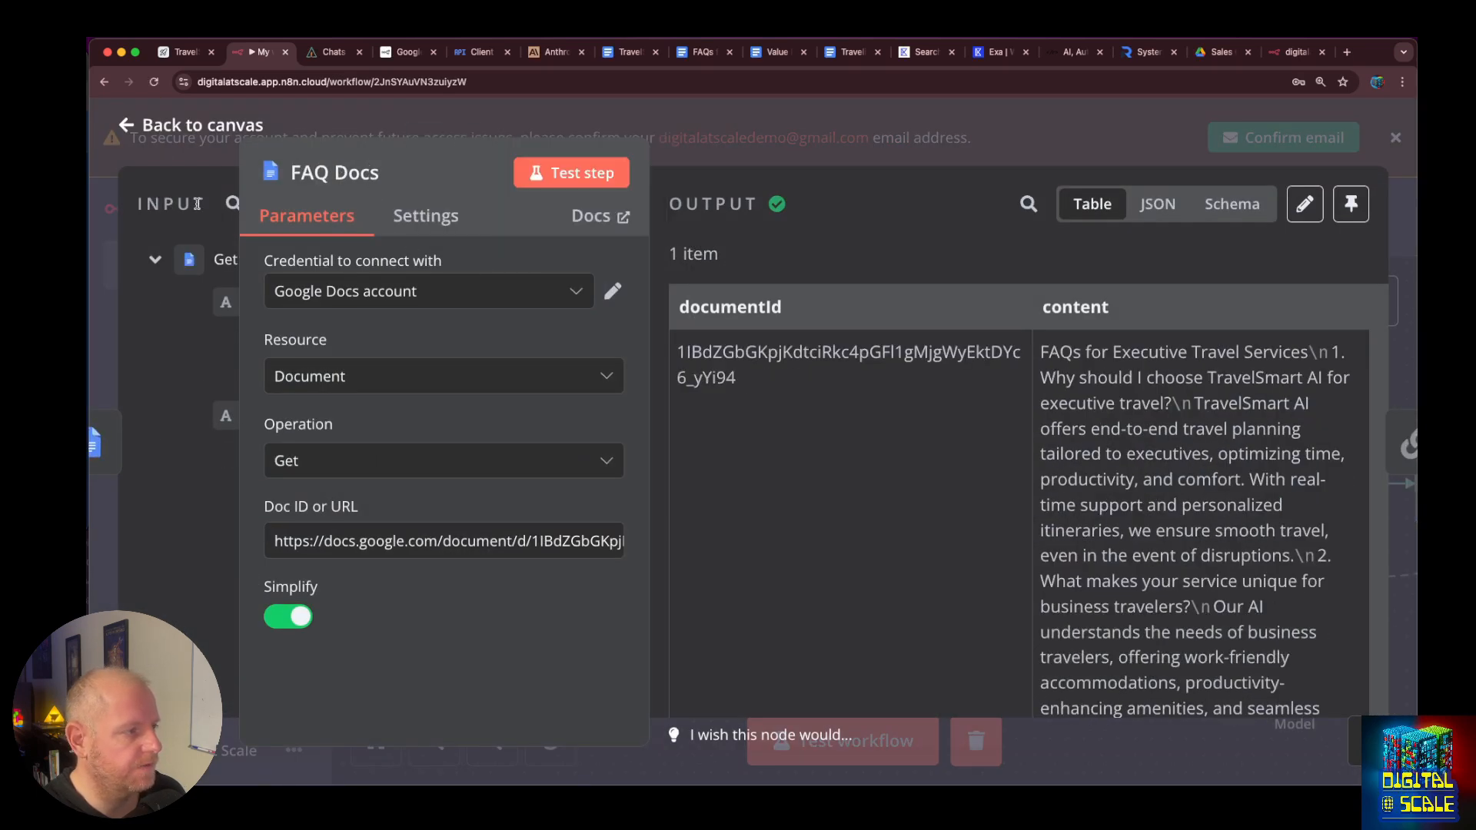
{"action": "key", "text": "Escape"}
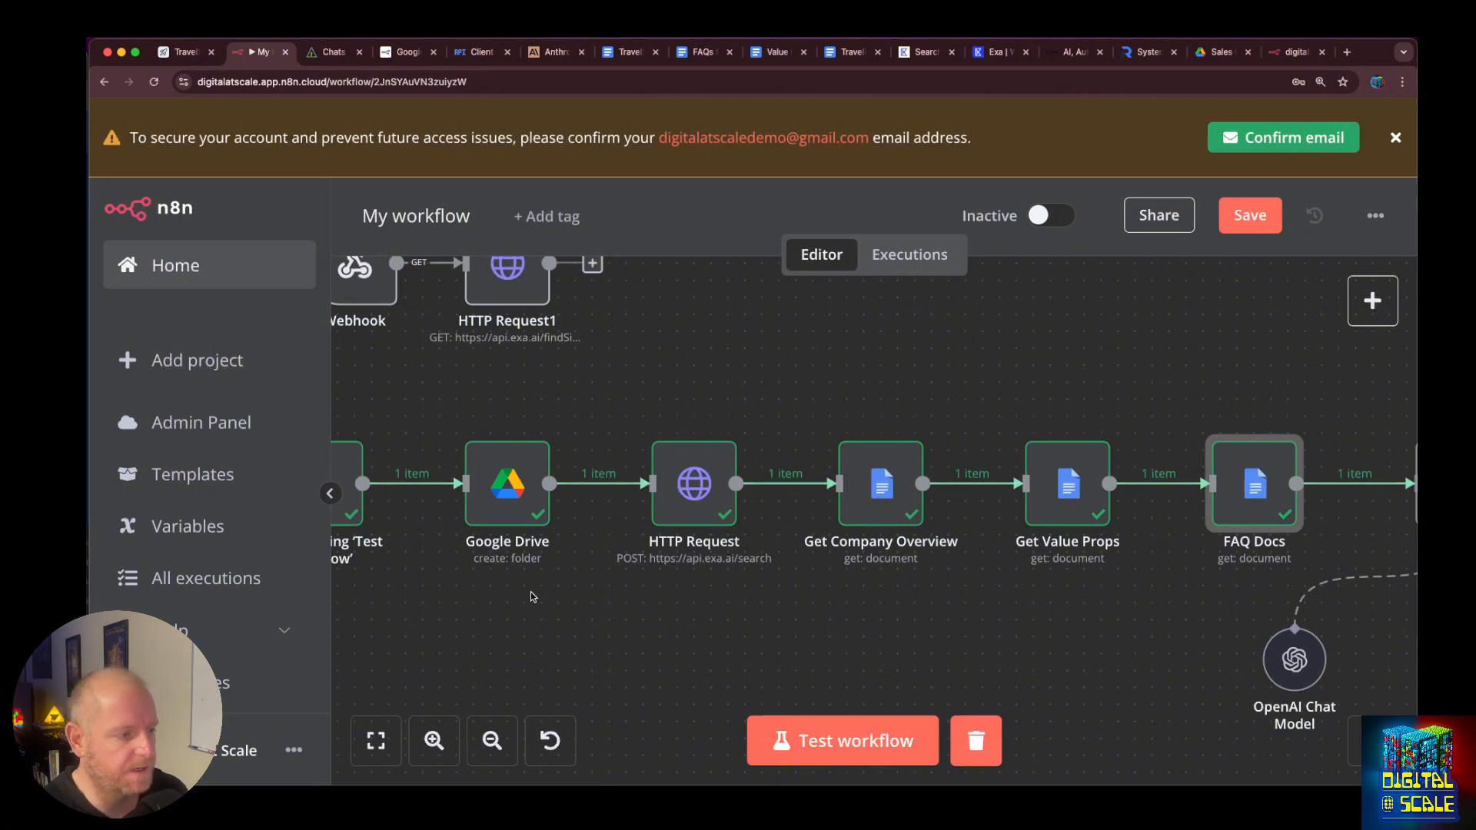
{"action": "left_click_drag", "start_coordinate": [509, 599], "coordinate": [613, 604]}
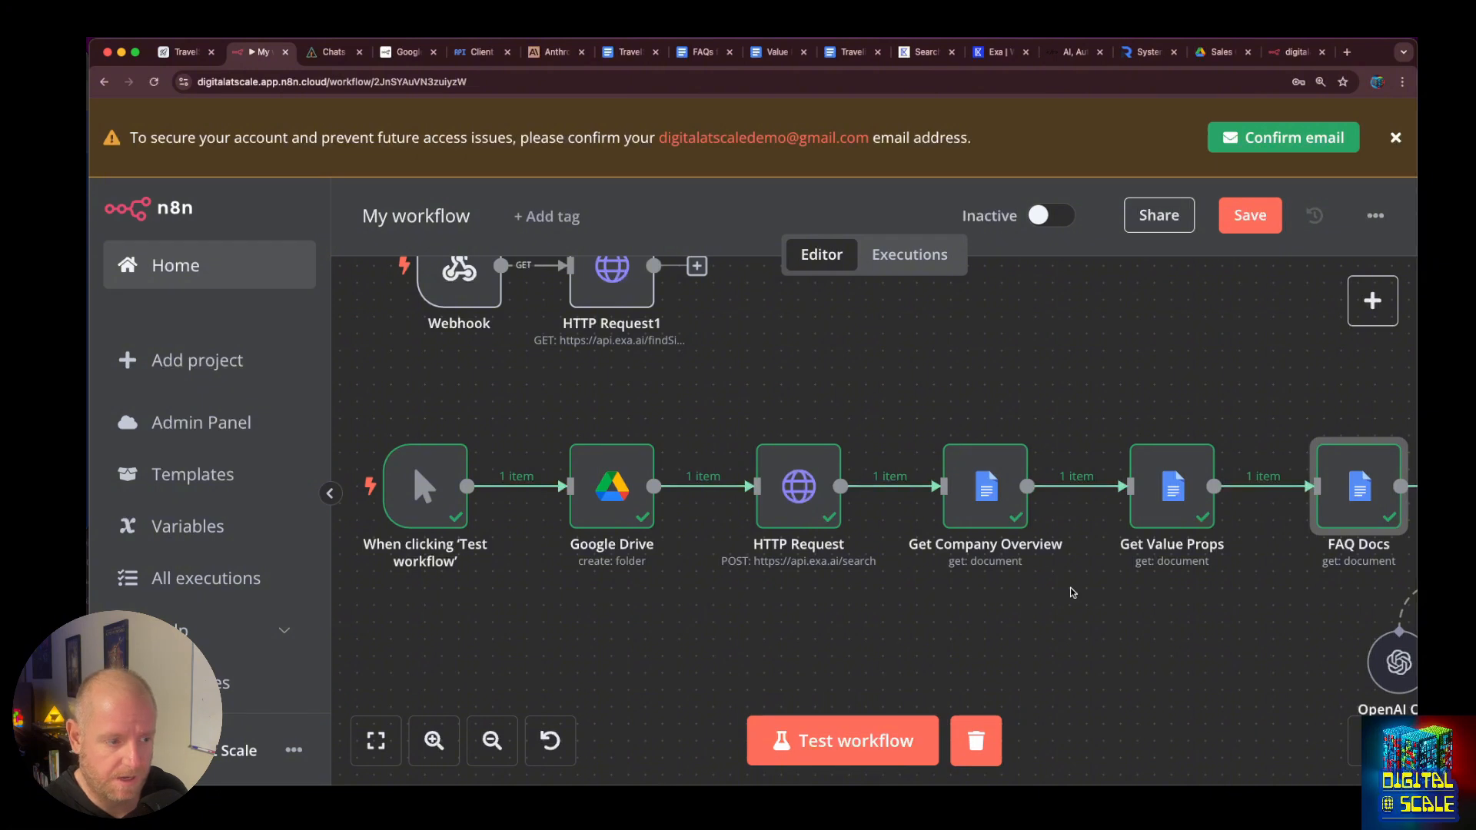
{"action": "left_click_drag", "start_coordinate": [1103, 590], "coordinate": [866, 587]}
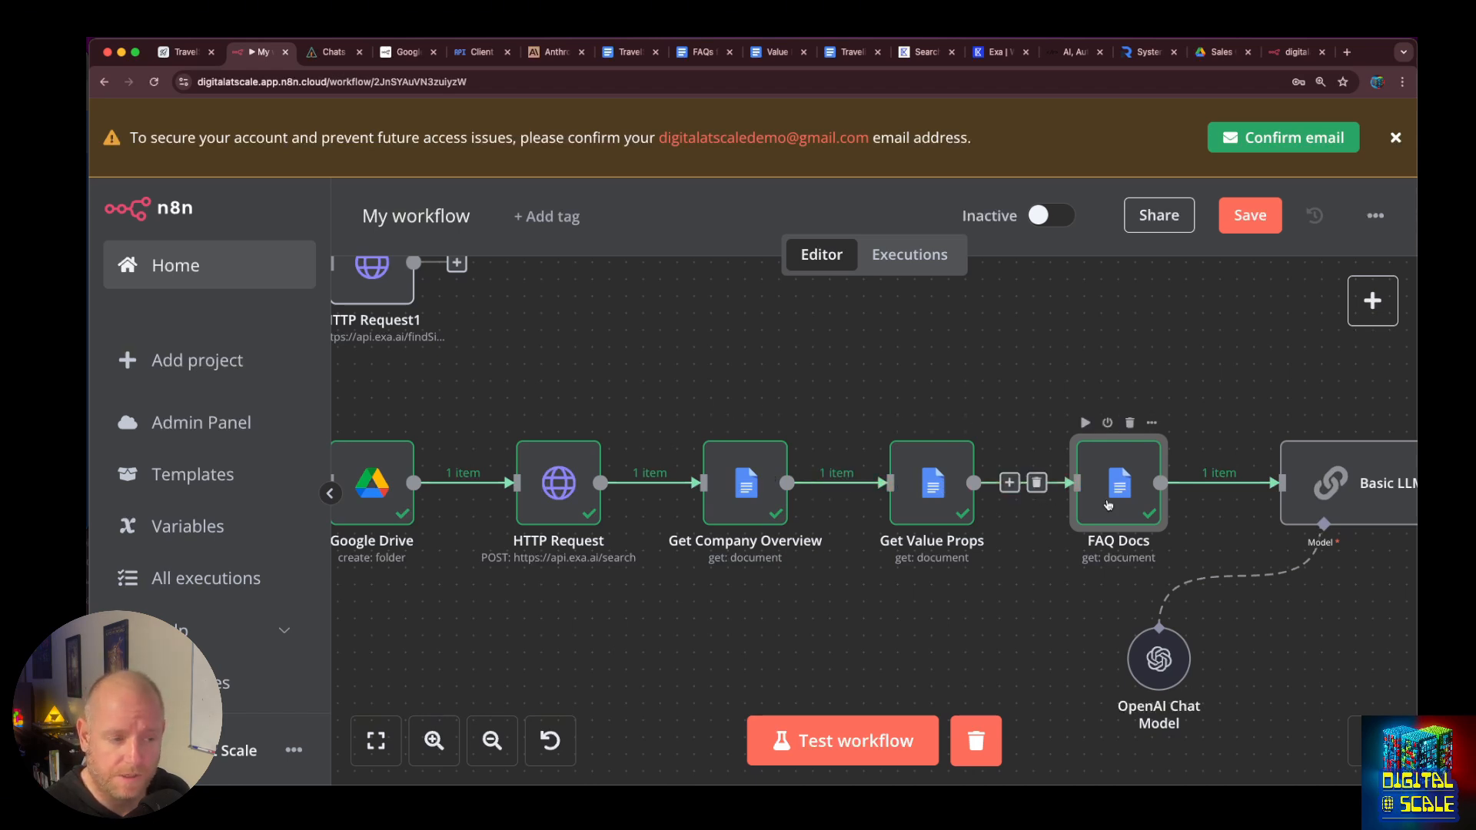
Set the Basic LLM Chain's prompt to Define below and start its text as an expression reading "You are a" in the expanded editor.
{"action": "left_click_drag", "start_coordinate": [1363, 588], "coordinate": [991, 580]}
{"action": "double_click", "coordinate": [1005, 491]}
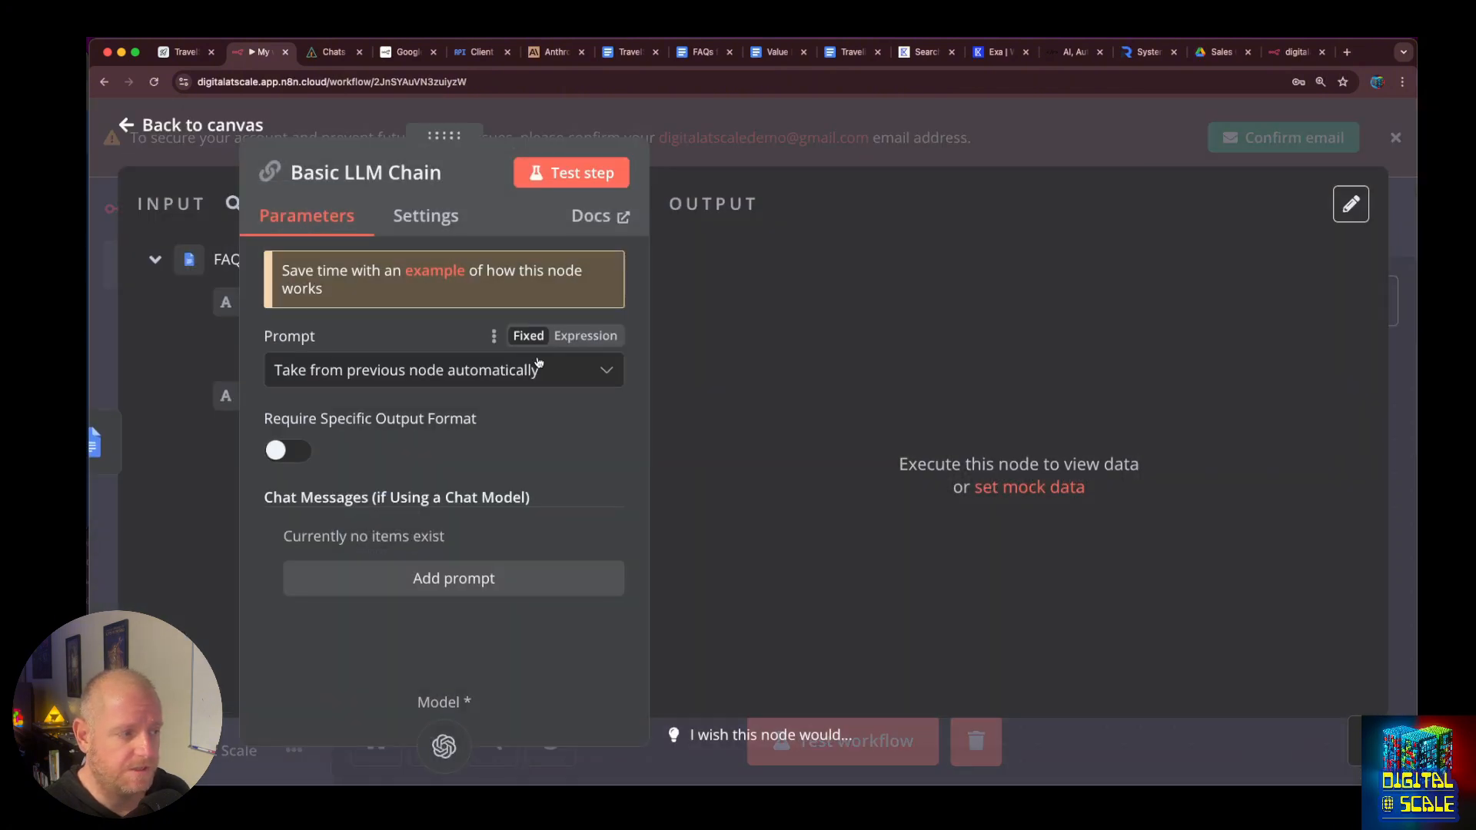
{"action": "left_click", "coordinate": [461, 371]}
{"action": "left_click", "coordinate": [477, 500]}
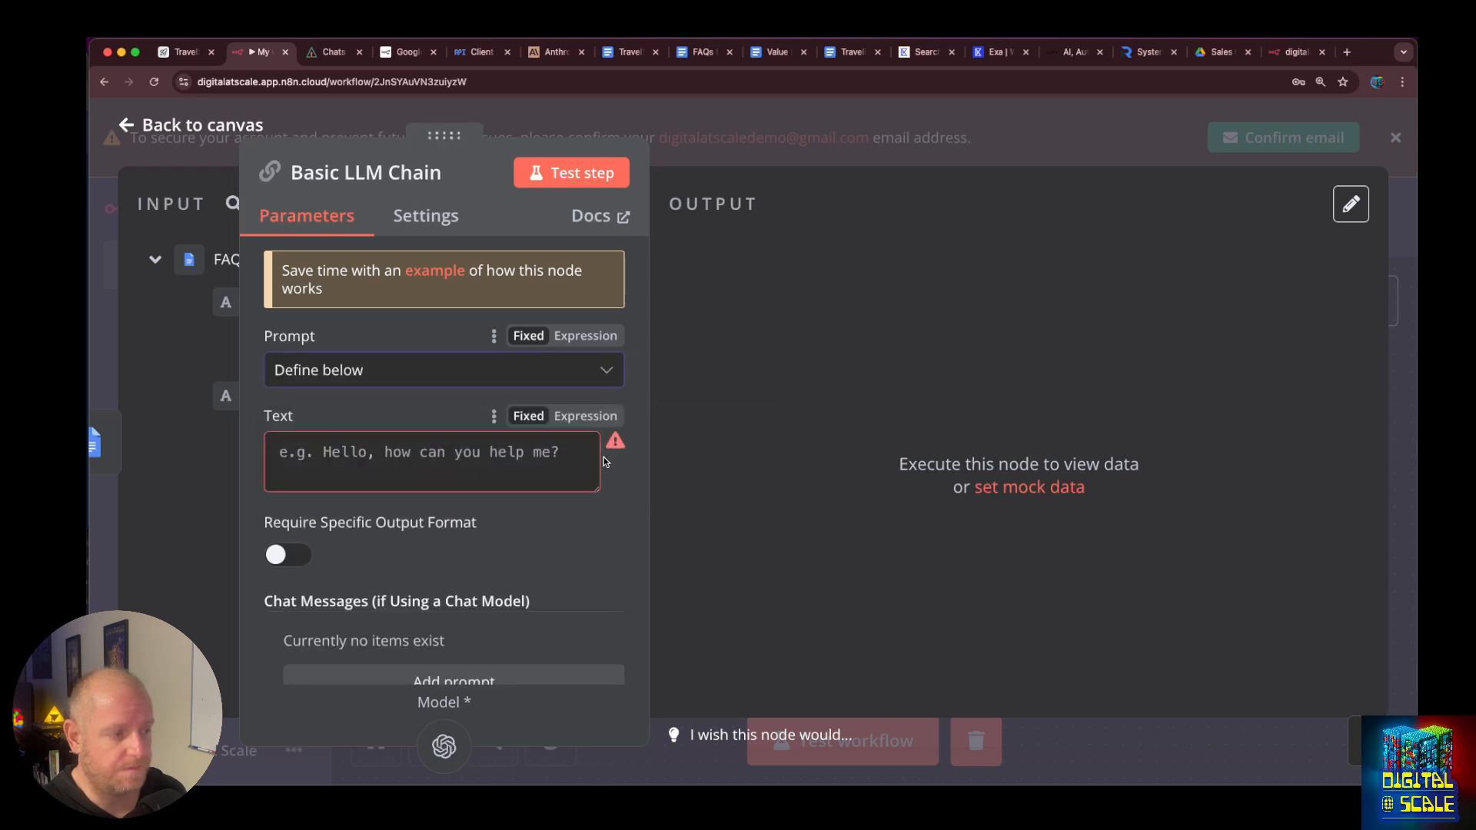
{"action": "left_click", "coordinate": [588, 416]}
{"action": "left_click", "coordinate": [615, 459]}
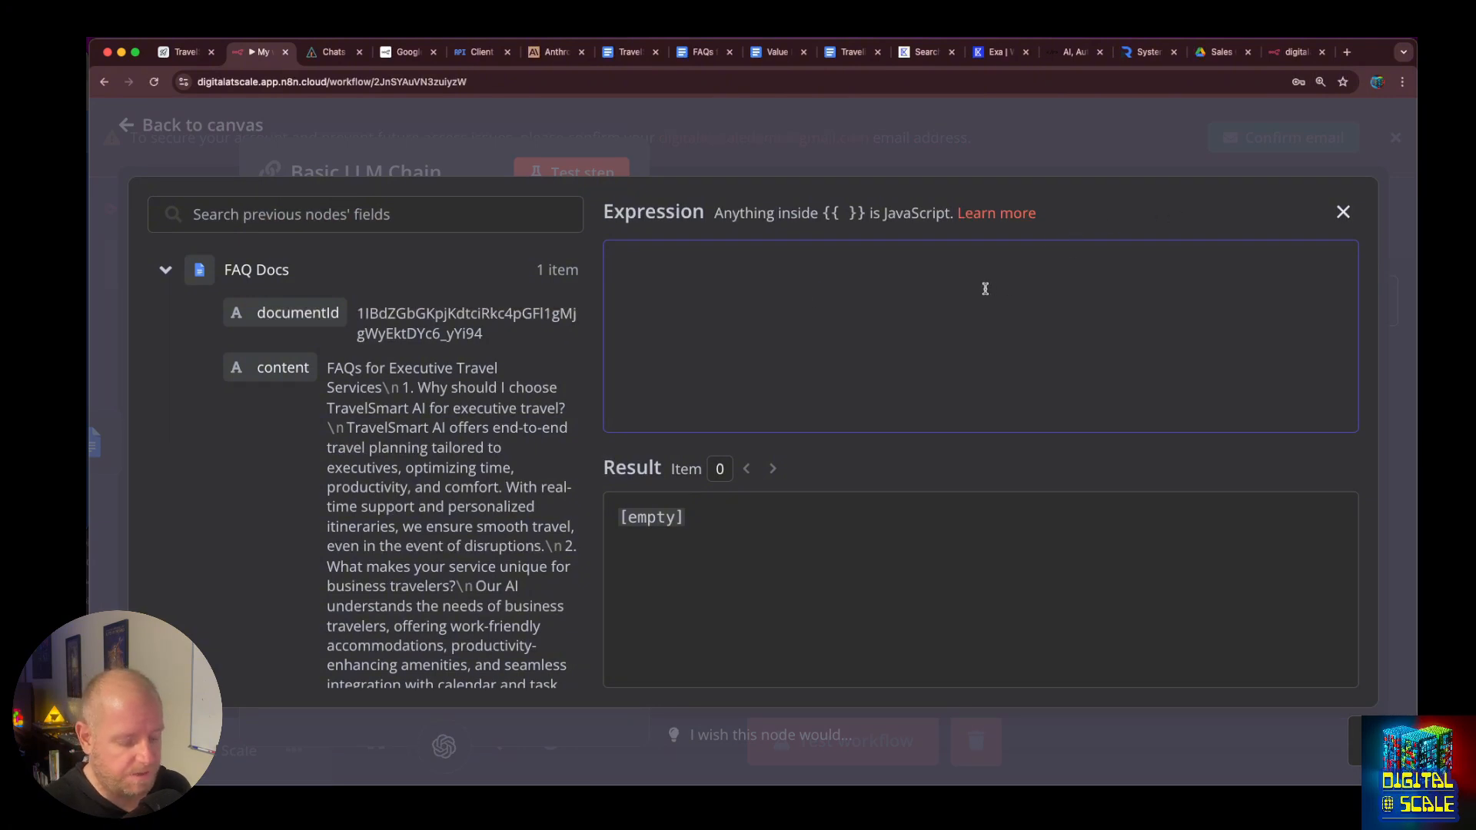
{"action": "type", "text": "You are a"}
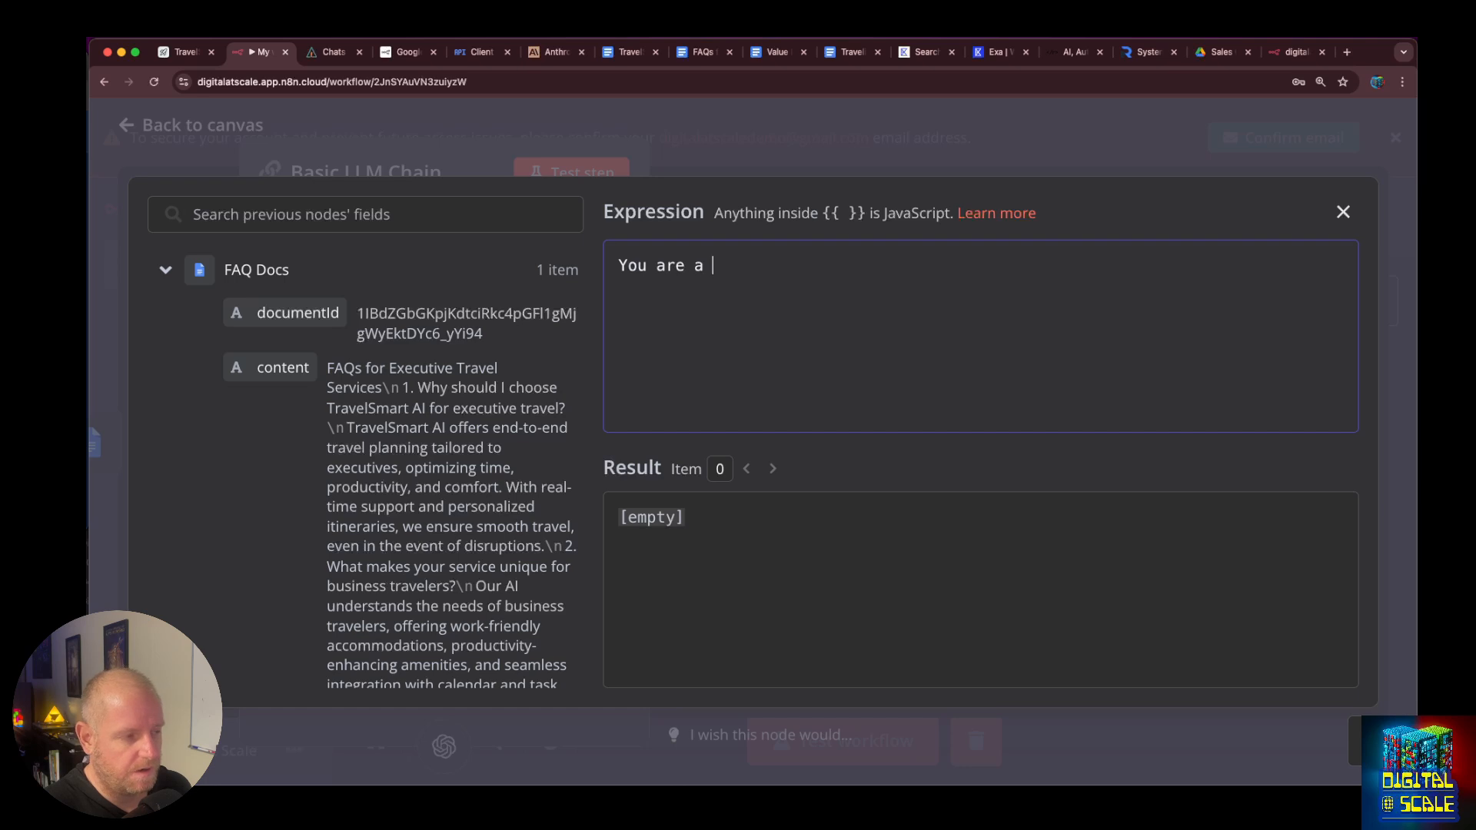
In the Anthropic Console, start a generated prompt described as "Based on the following web research about a prospect, our company overview, FAQ, and value props.".
{"action": "scroll", "coordinate": [1115, 499], "scroll_direction": "down", "scroll_amount": 3}
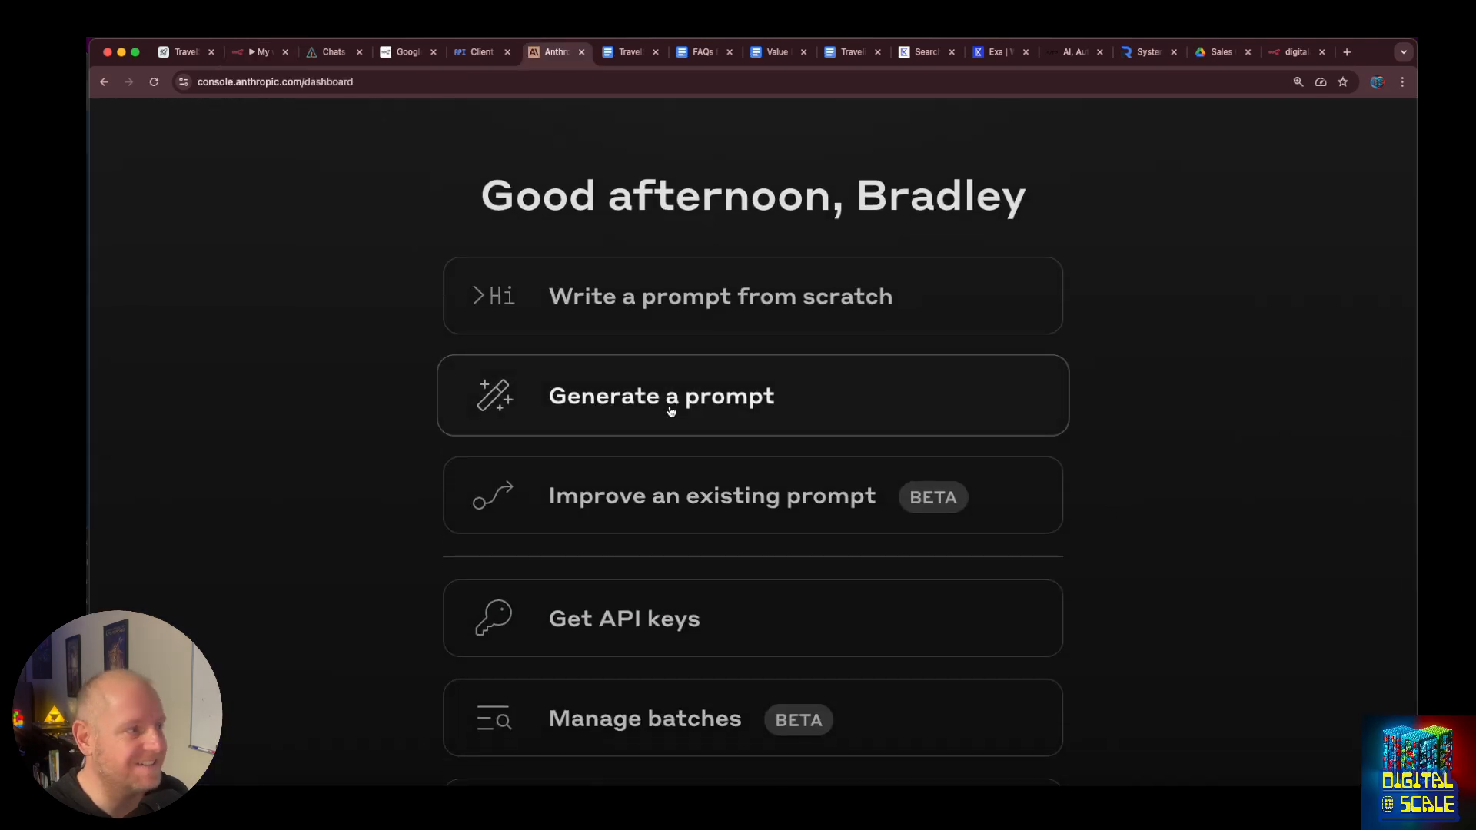
{"action": "left_click", "coordinate": [669, 410]}
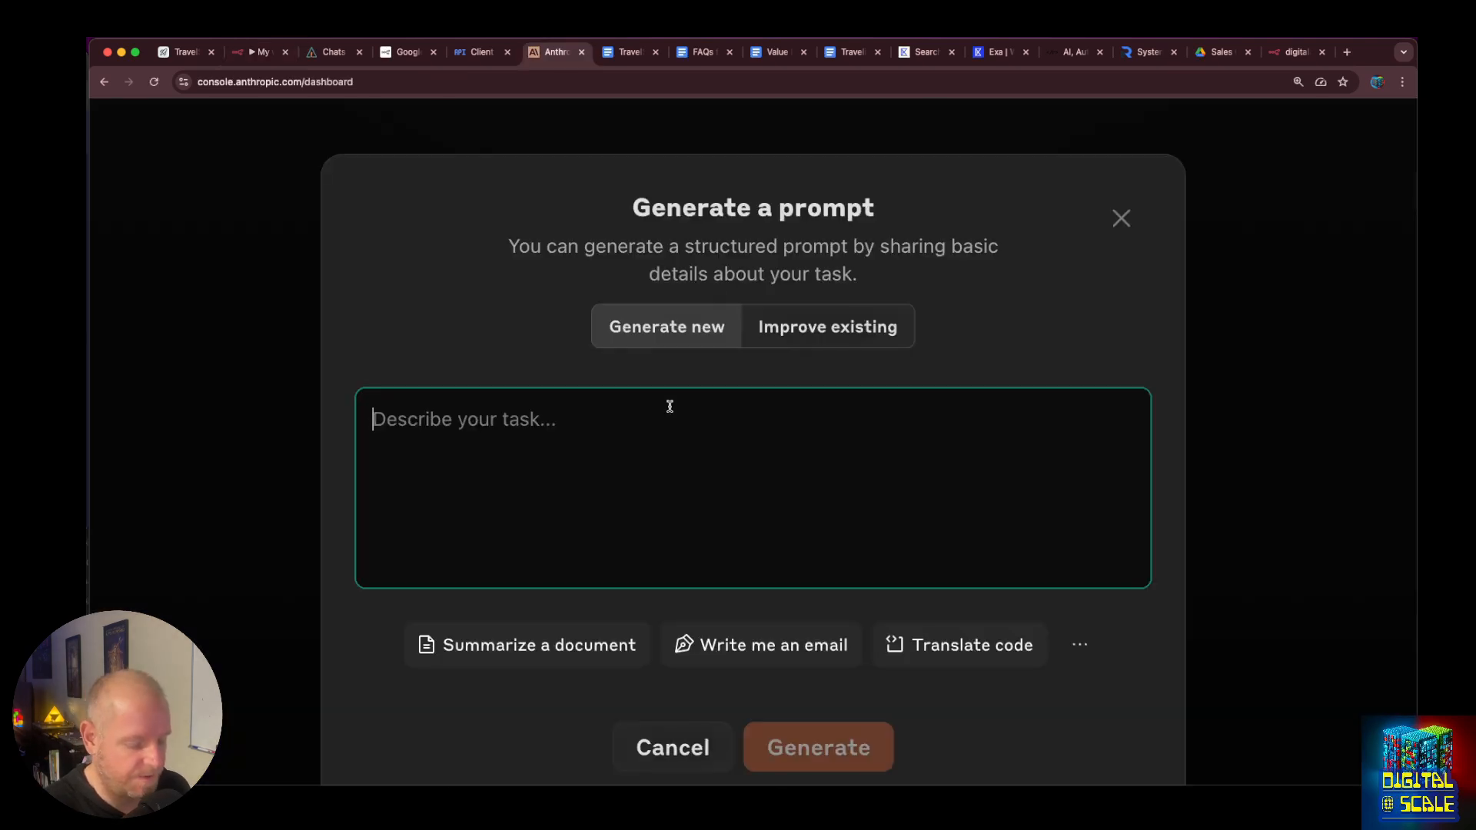
{"action": "type", "text": "Based on the f"}
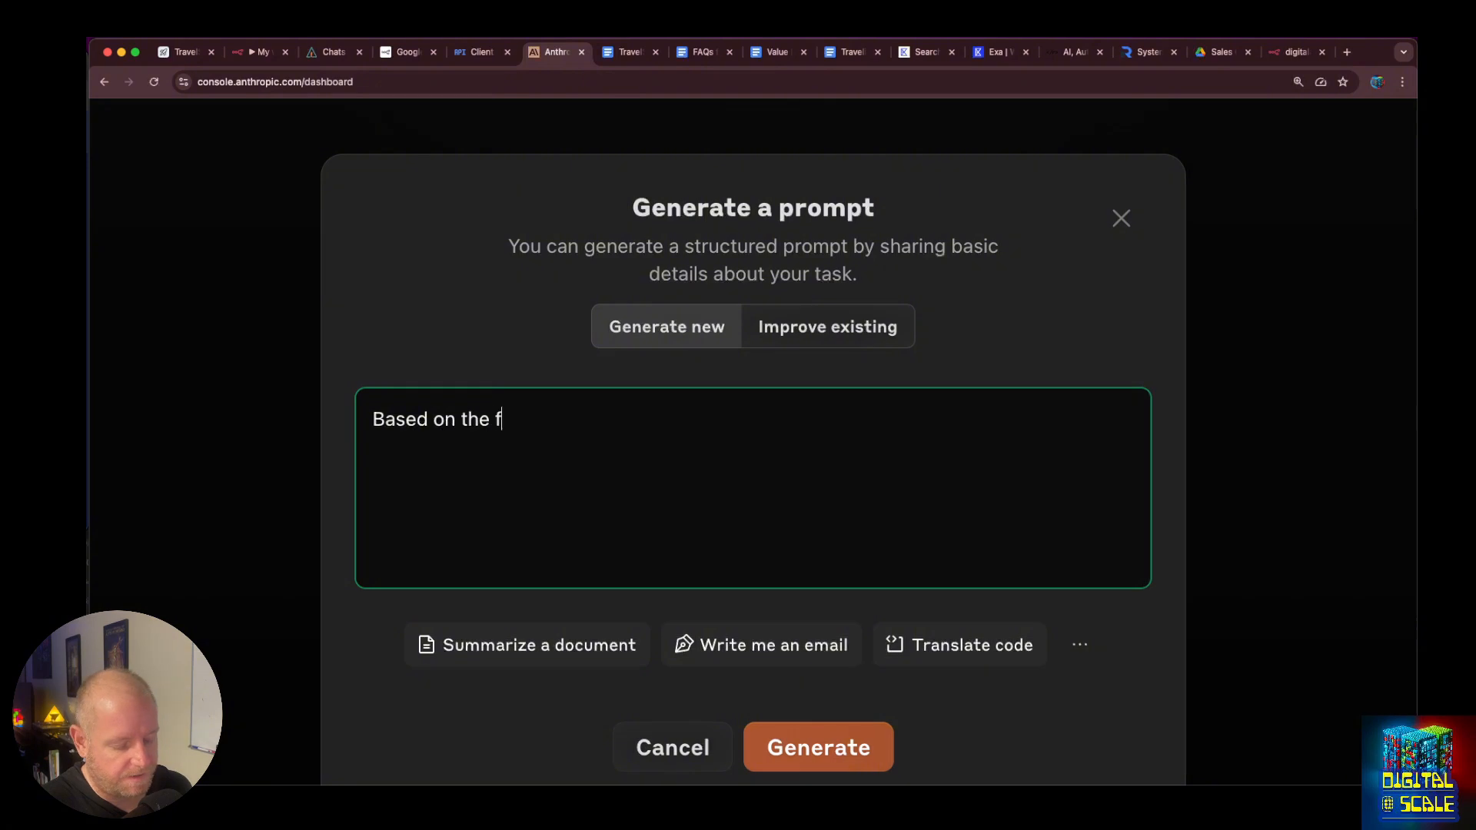
{"action": "type", "text": "ollowing we"}
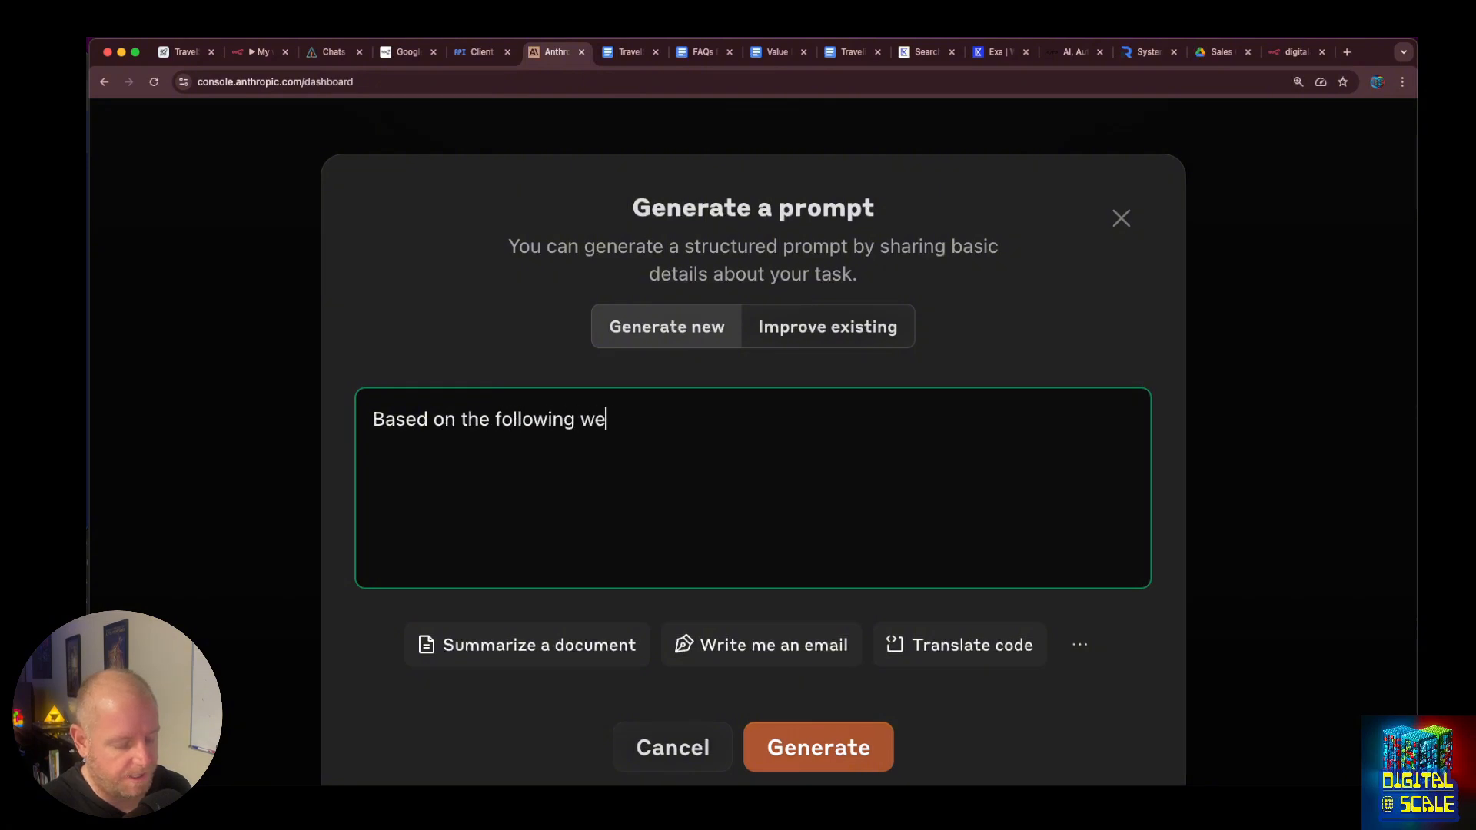
{"action": "type", "text": "b research, company overview,"}
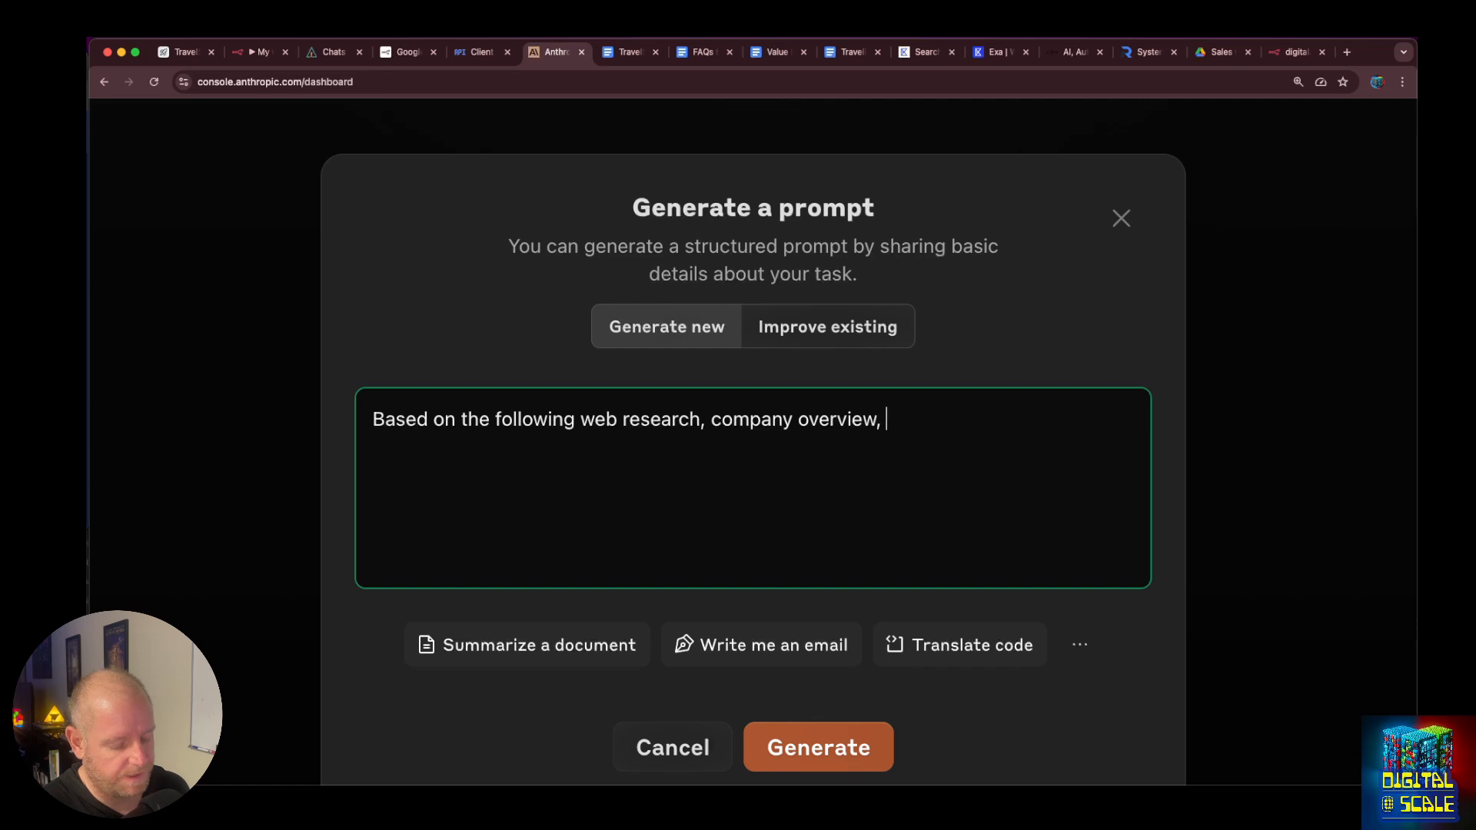
{"action": "type", "text": " FAQ, and "}
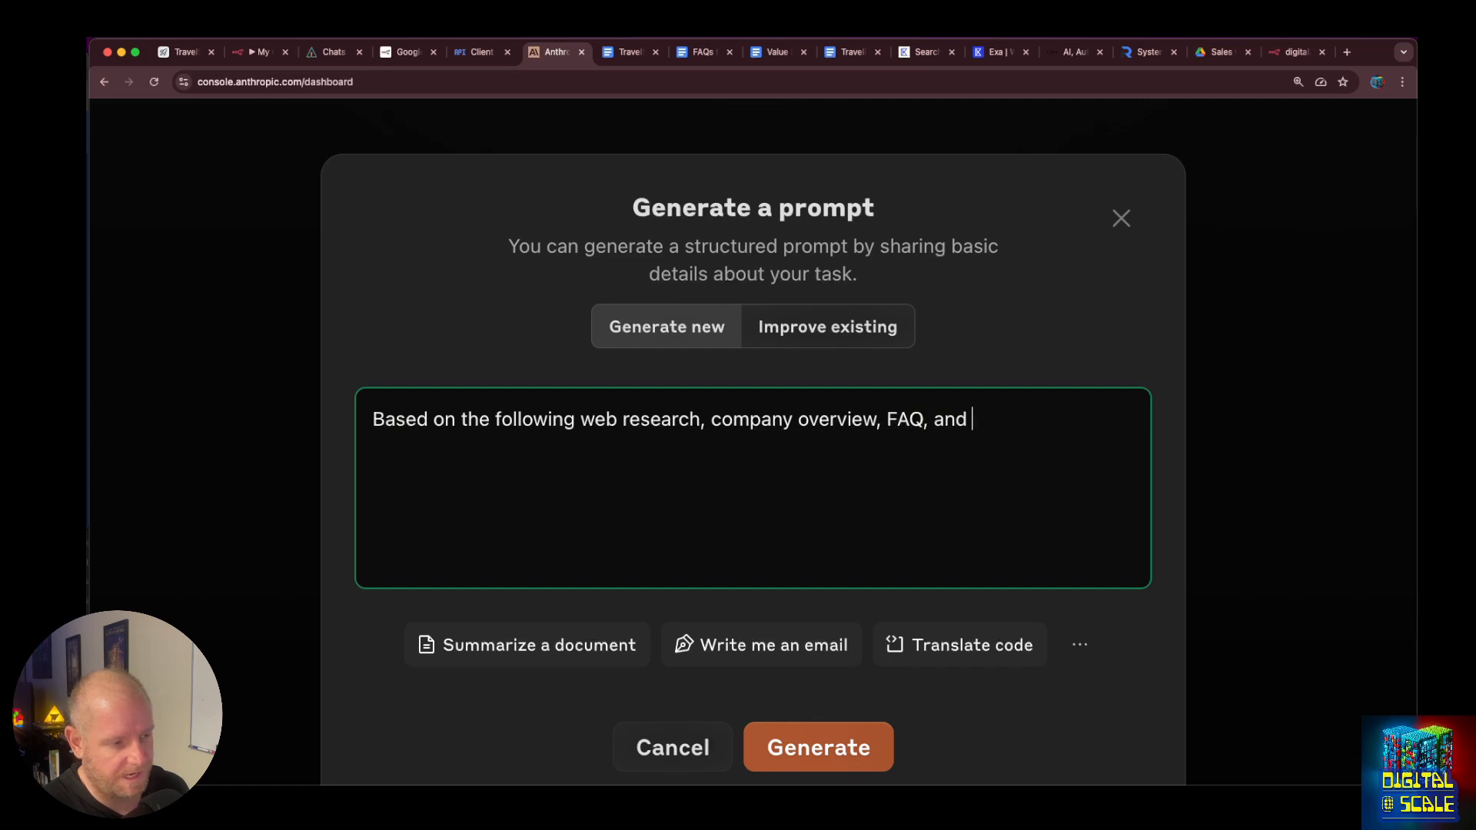
{"action": "type", "text": "value props."}
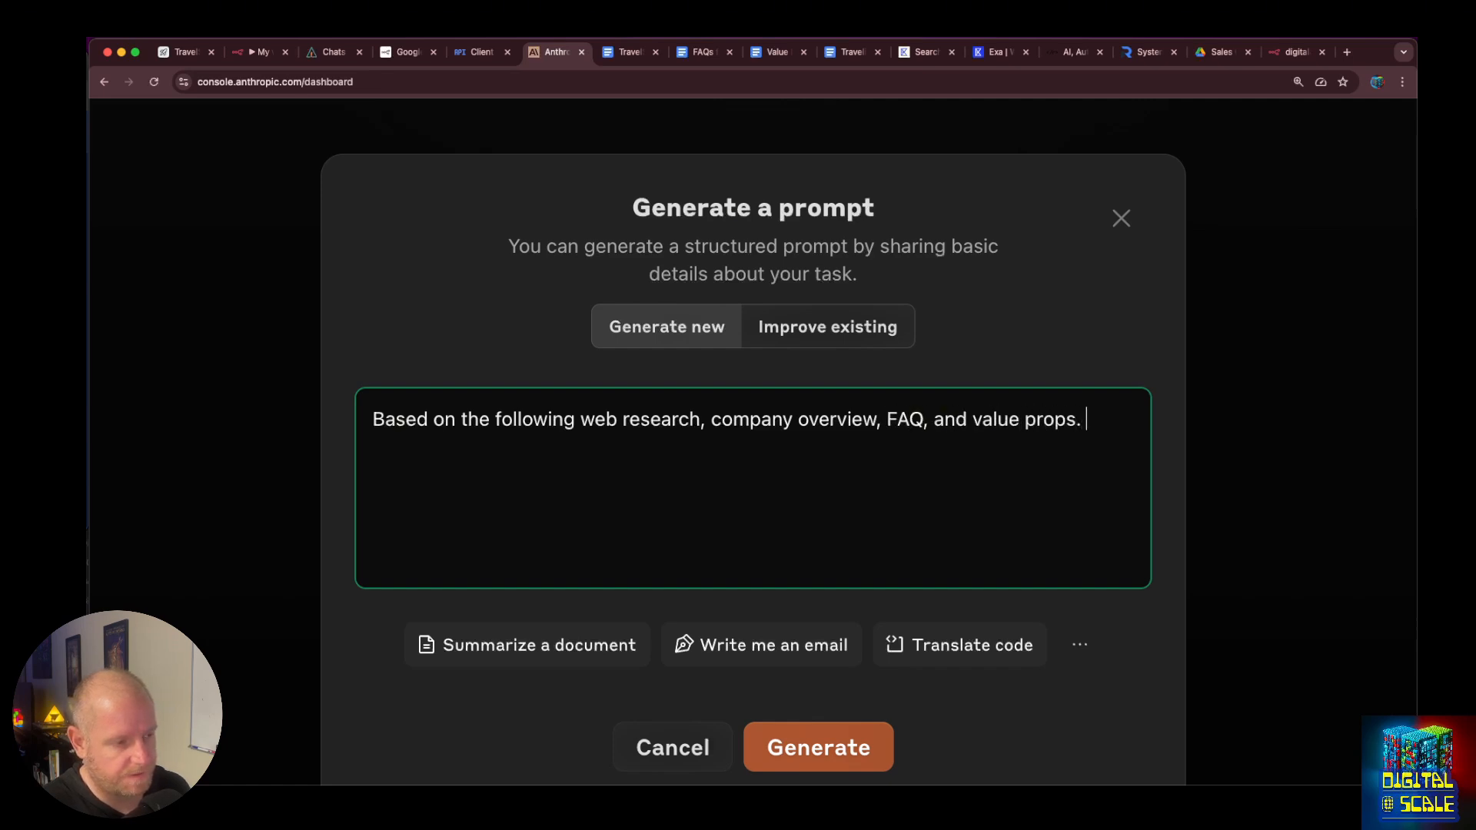
{"action": "left_click", "coordinate": [701, 419]}
{"action": "type", "text": "about a prospect"}
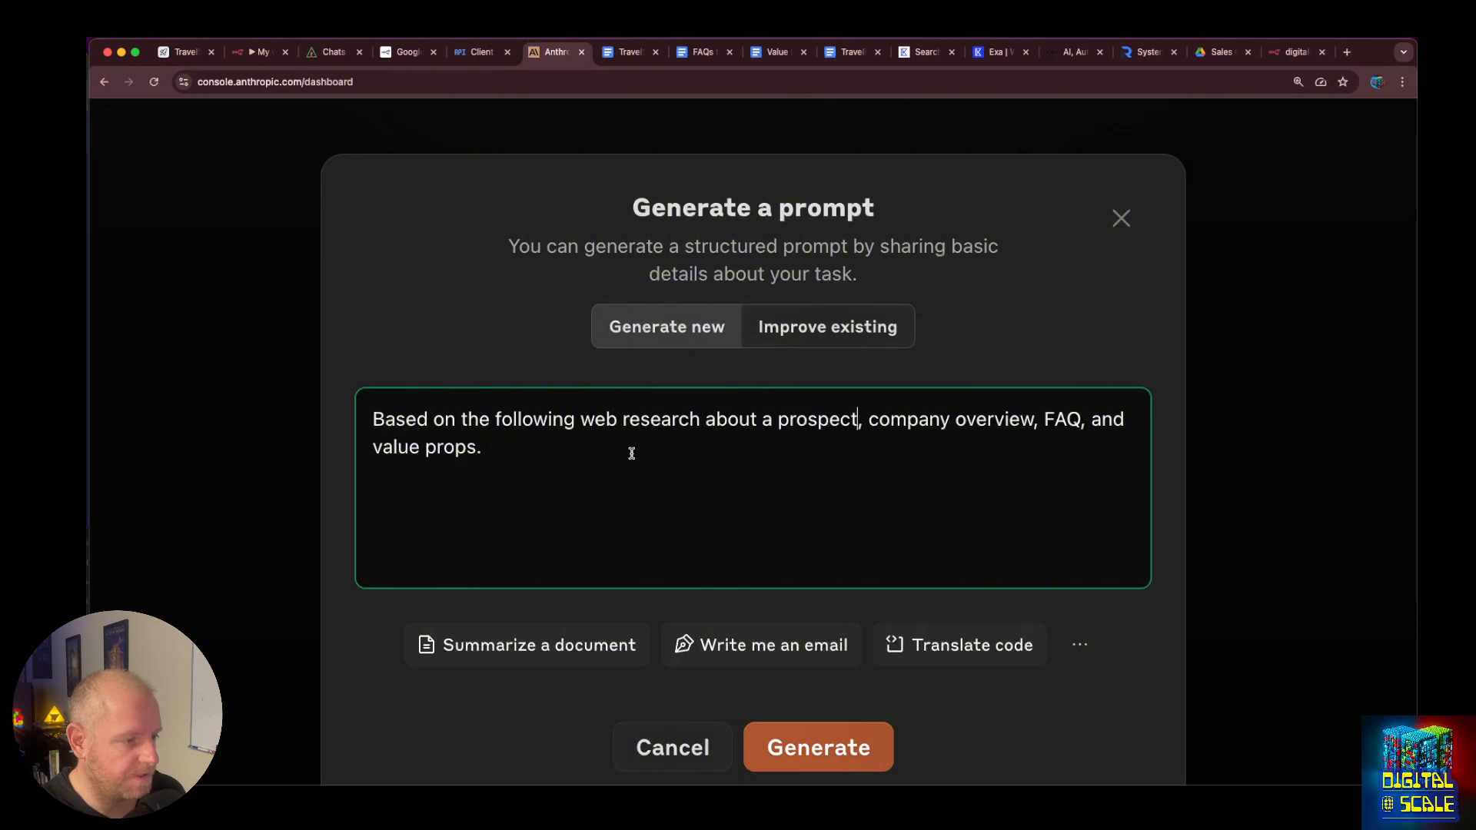
{"action": "left_click", "coordinate": [867, 419]}
{"action": "type", "text": "our"}
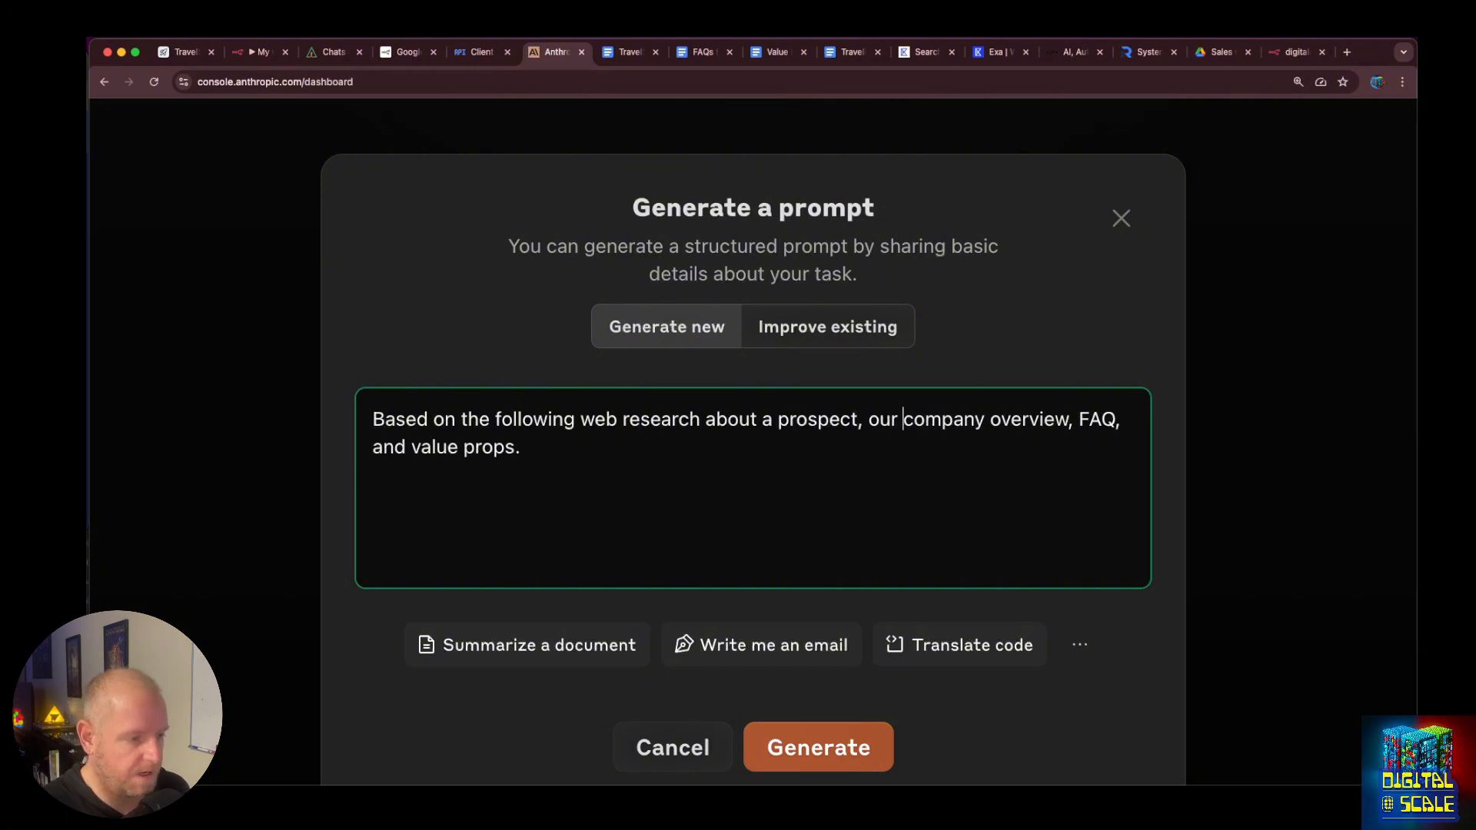
Continue the task description with "I want you to create a detailed and comprehensive report for".
{"action": "left_click", "coordinate": [569, 444]}
{"action": "type", "text": "I wan"}
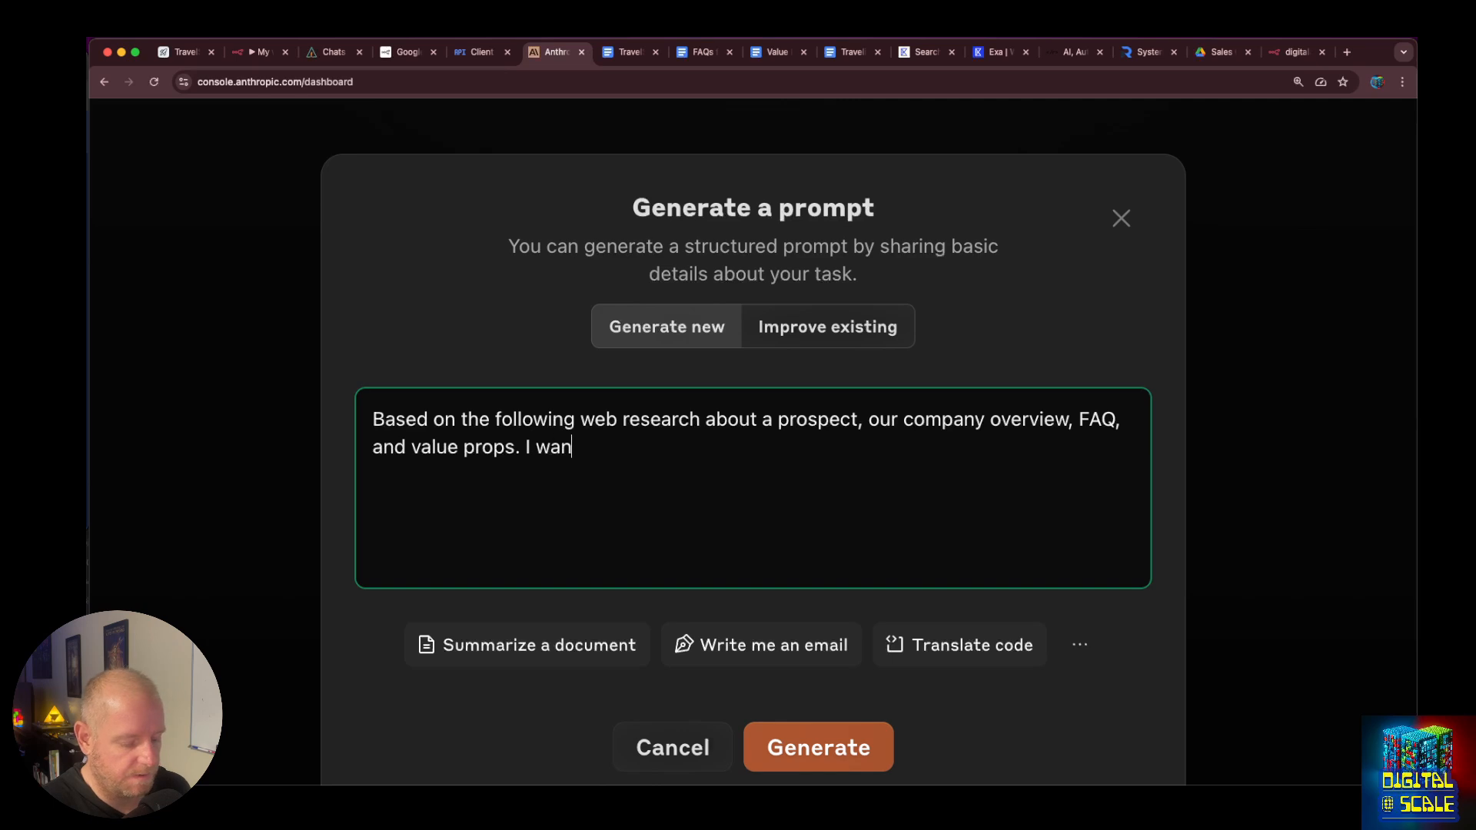
{"action": "type", "text": "t you to cretae a"}
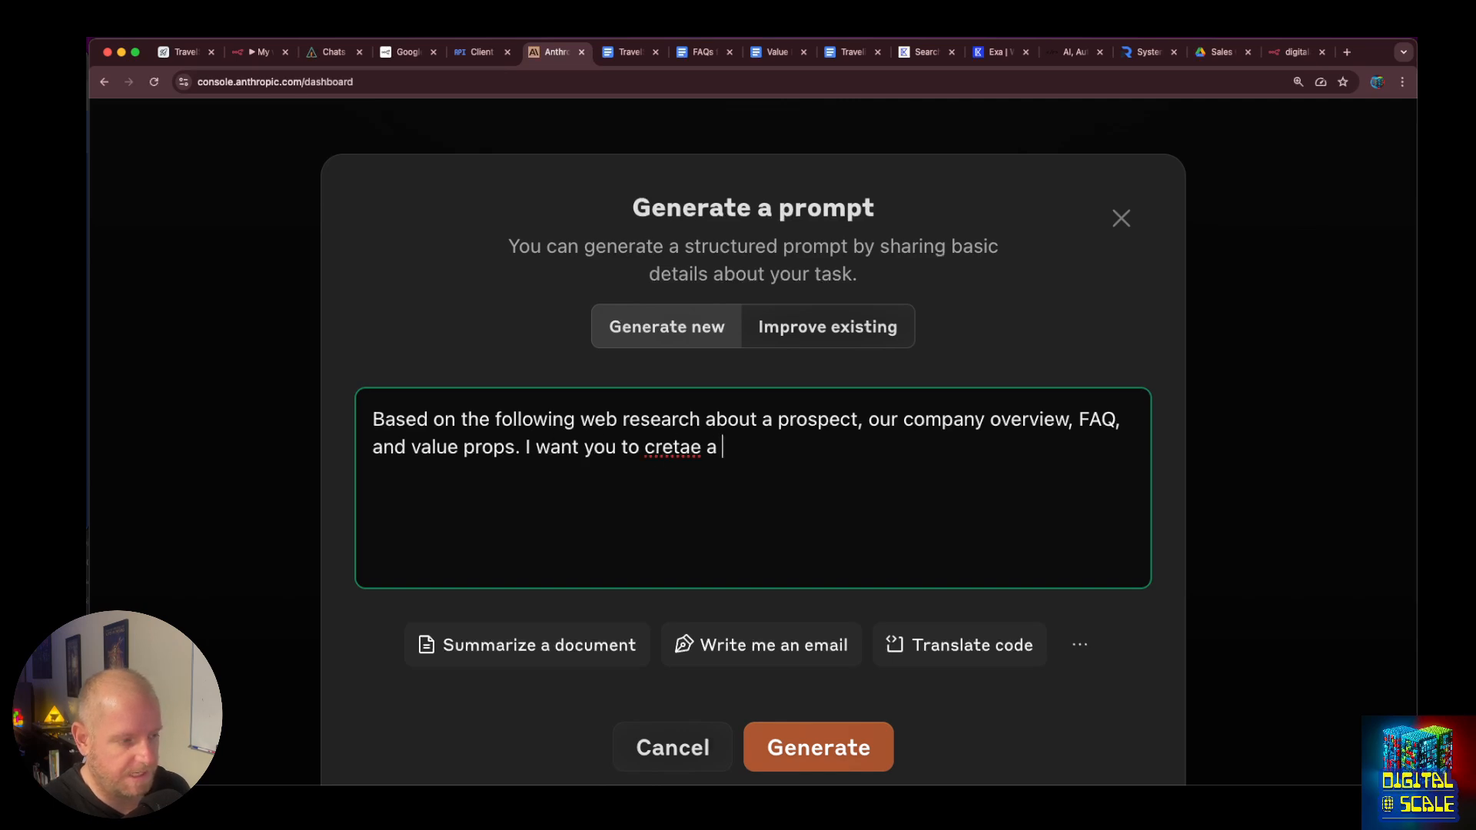
{"action": "key", "text": "BackSpace"}
{"action": "key", "text": "BackSpace"}
{"action": "key", "text": "BackSpace"}
{"action": "key", "text": "BackSpace"}
{"action": "key", "text": "BackSpace"}
{"action": "key", "text": "BackSpace"}
{"action": "type", "text": "ate a detailed "}
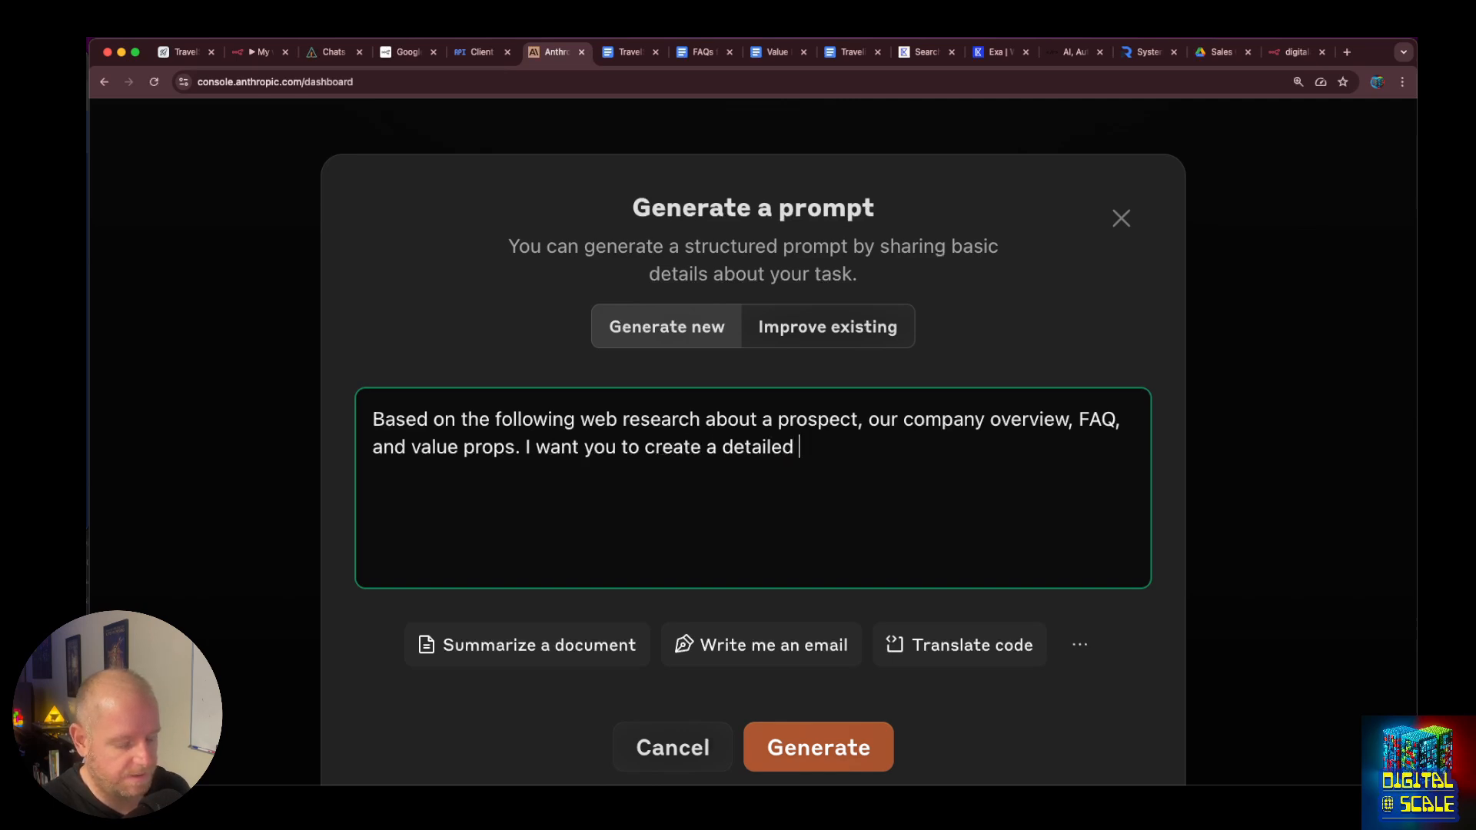
{"action": "type", "text": "an "}
{"action": "type", "text": "d comprehen"}
{"action": "type", "text": "sive report for"}
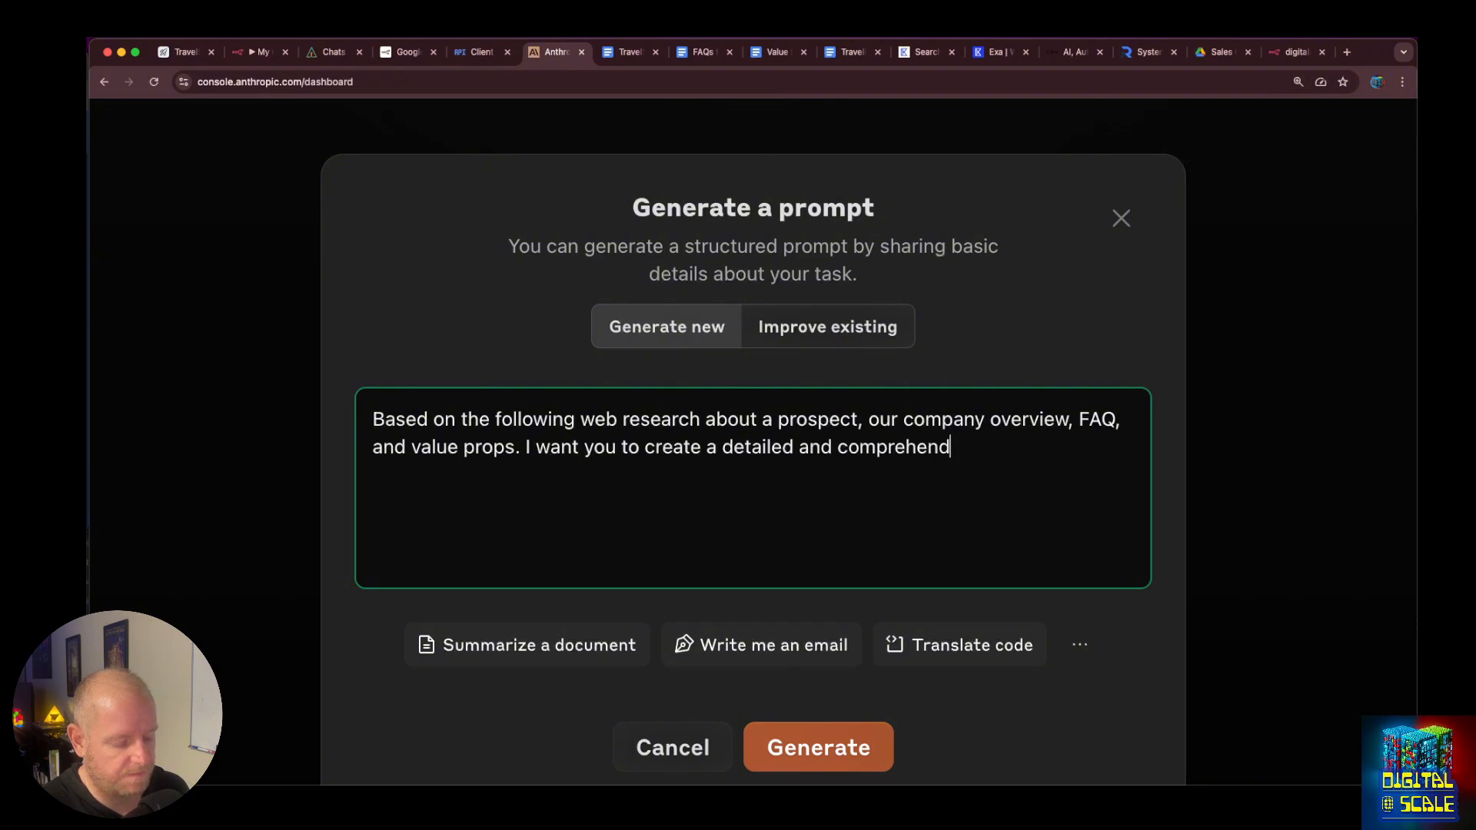
Finish the task description with "the sales person about the company and its services" and generate the prompt.
{"action": "type", "text": " the"}
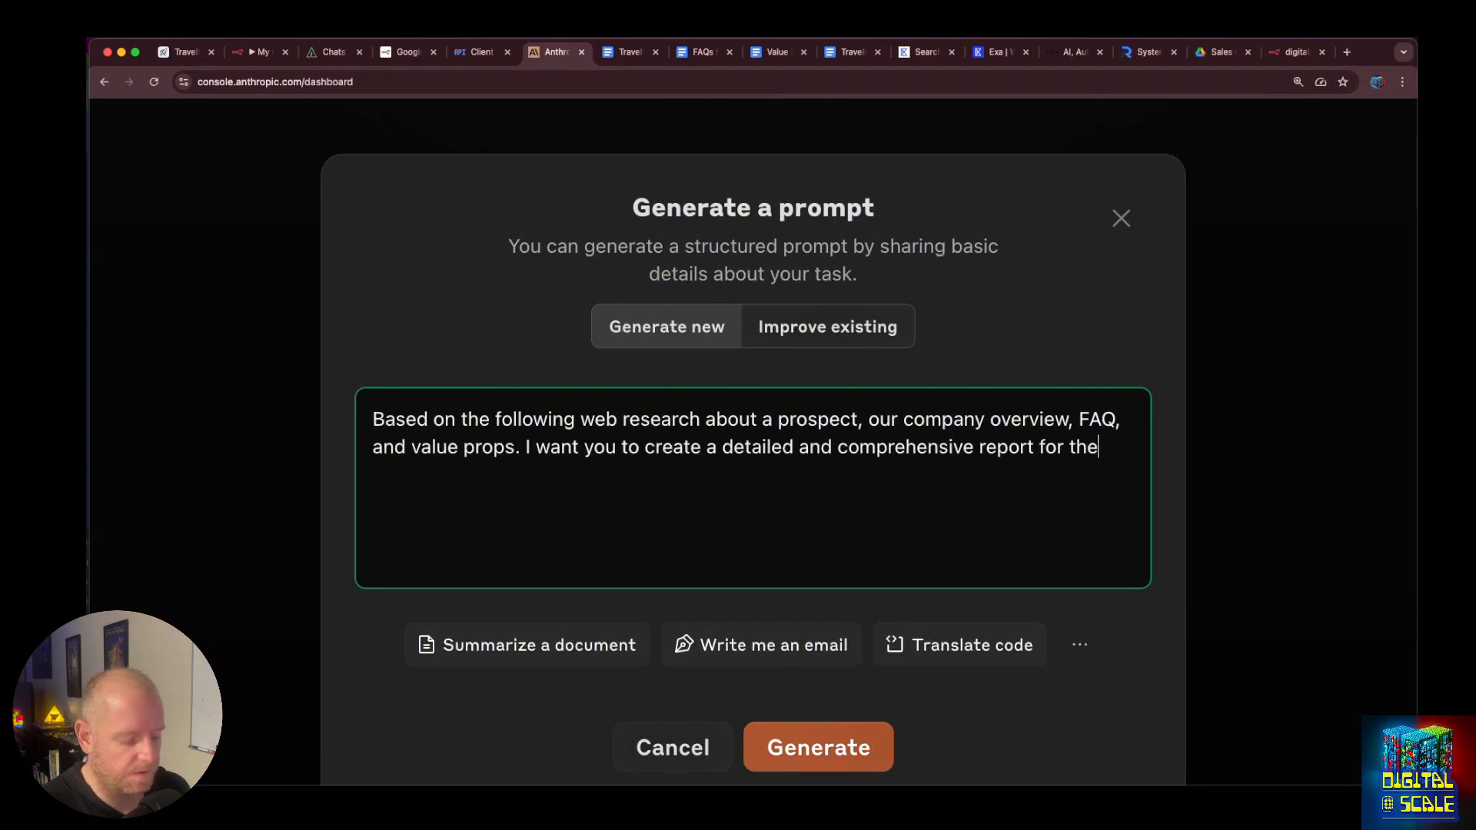
{"action": "type", "text": " sales person about the cpom"}
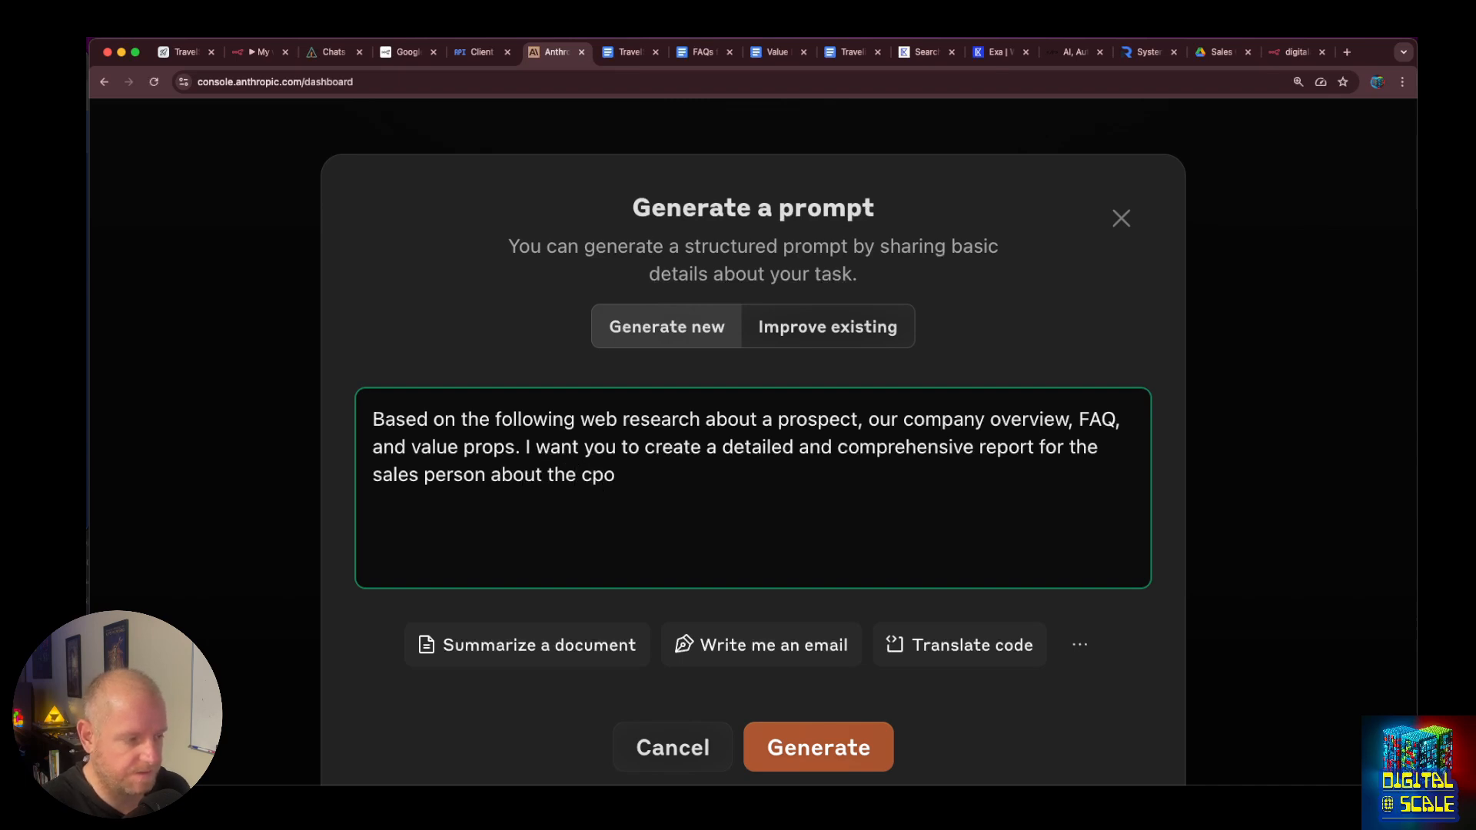
{"action": "key", "text": "BackSpace"}
{"action": "key", "text": "BackSpace"}
{"action": "type", "text": "ompany and its services"}
{"action": "left_click", "coordinate": [817, 747]}
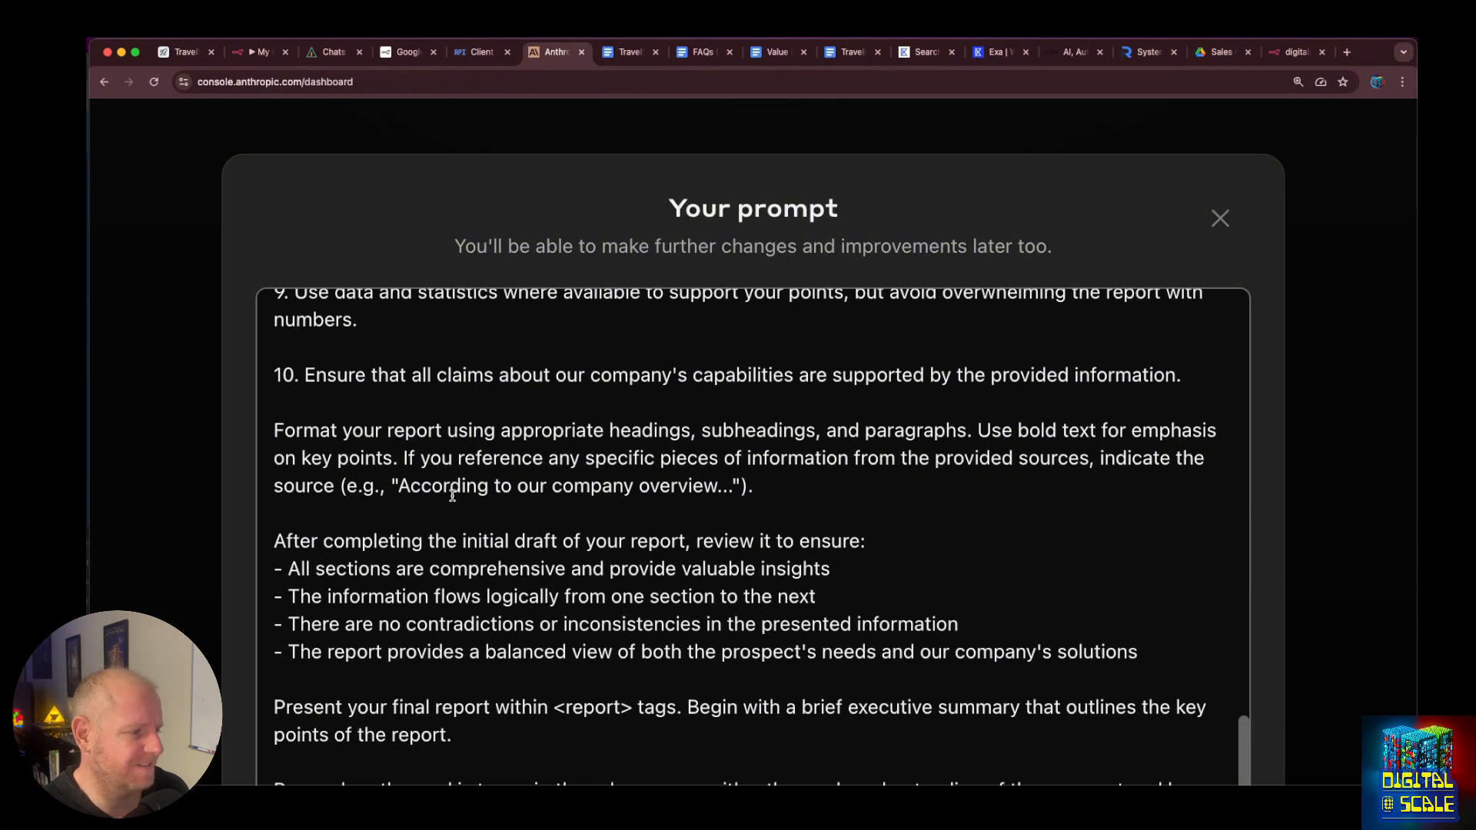
Review the generated prompt's input placeholders and copy its entire text, keeping the prompt window open.
{"action": "scroll", "coordinate": [452, 495], "scroll_direction": "up", "scroll_amount": 20}
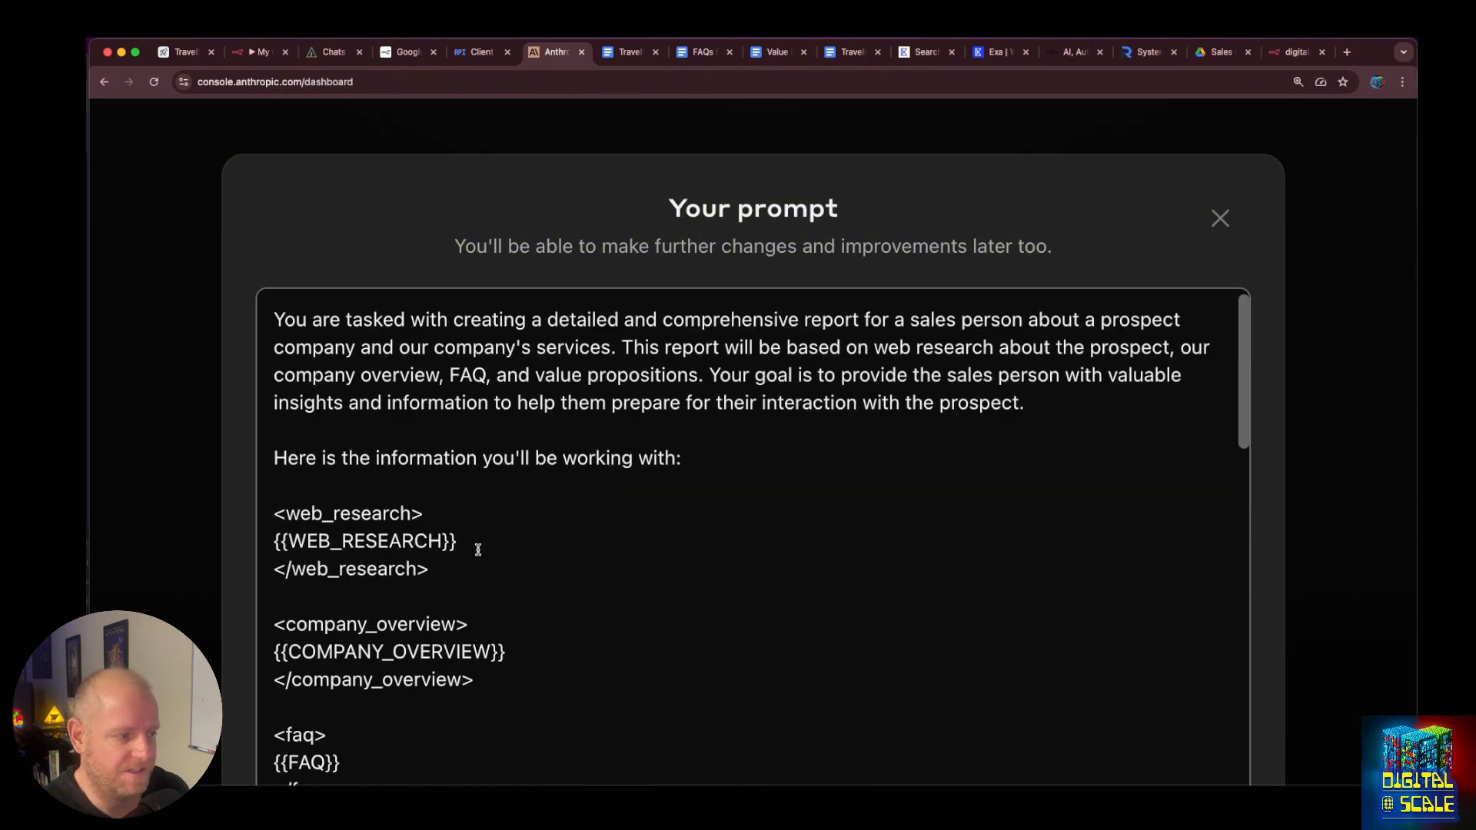
{"action": "left_click", "coordinate": [467, 515]}
{"action": "scroll", "coordinate": [434, 441], "scroll_direction": "down", "scroll_amount": 2}
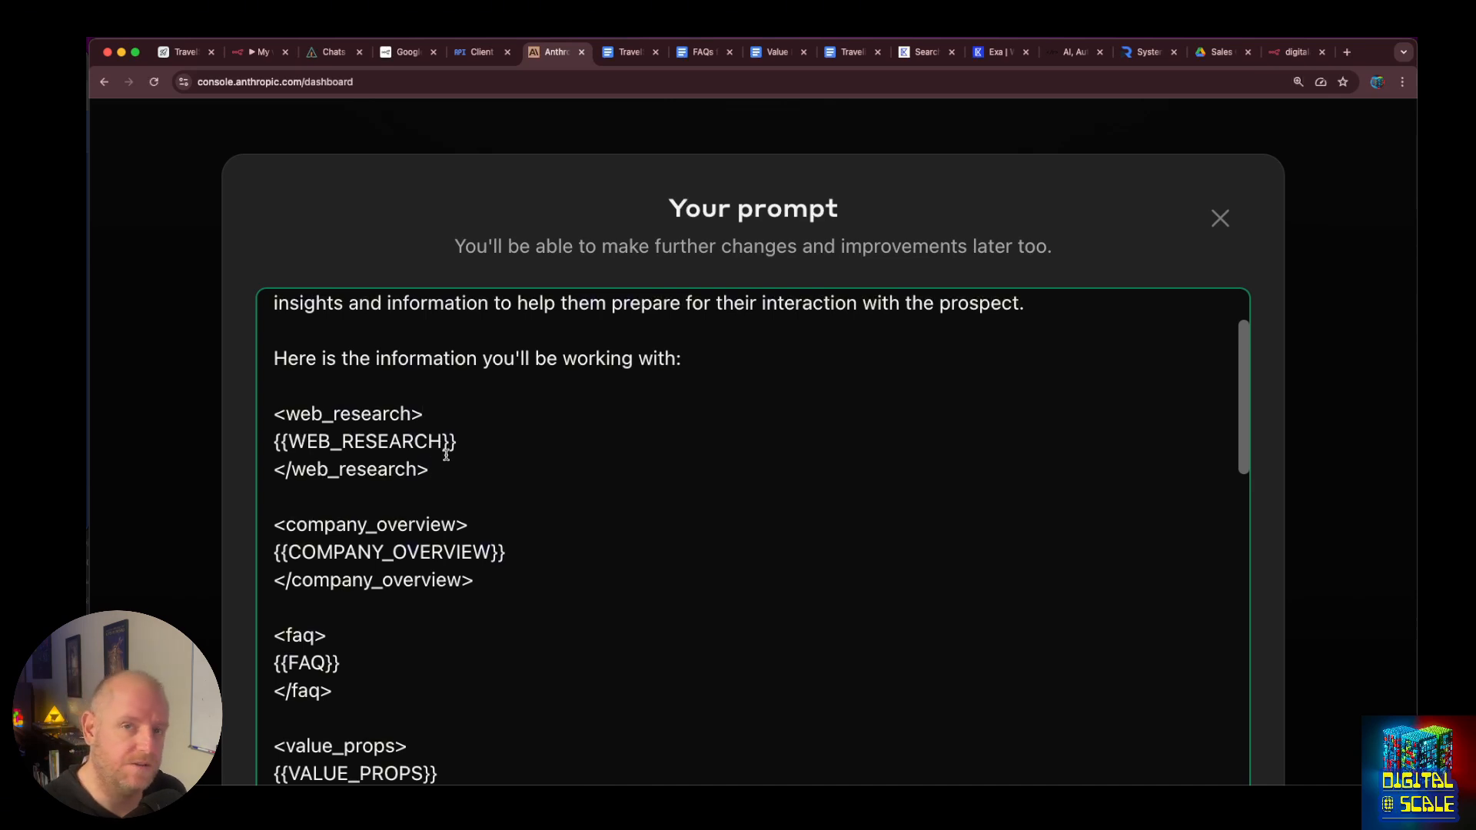
{"action": "key", "text": "super+a"}
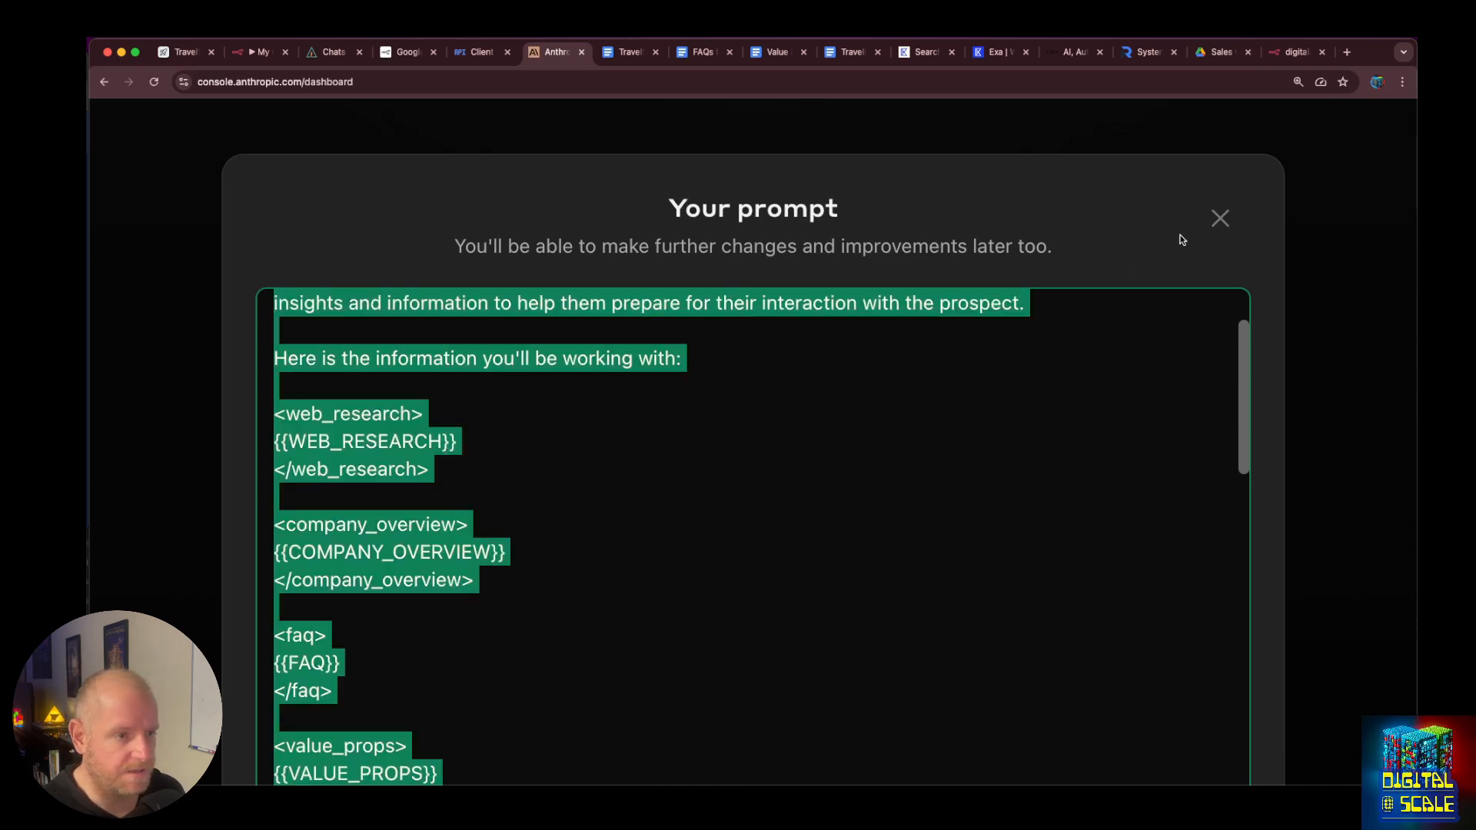
{"action": "left_click", "coordinate": [1215, 220]}
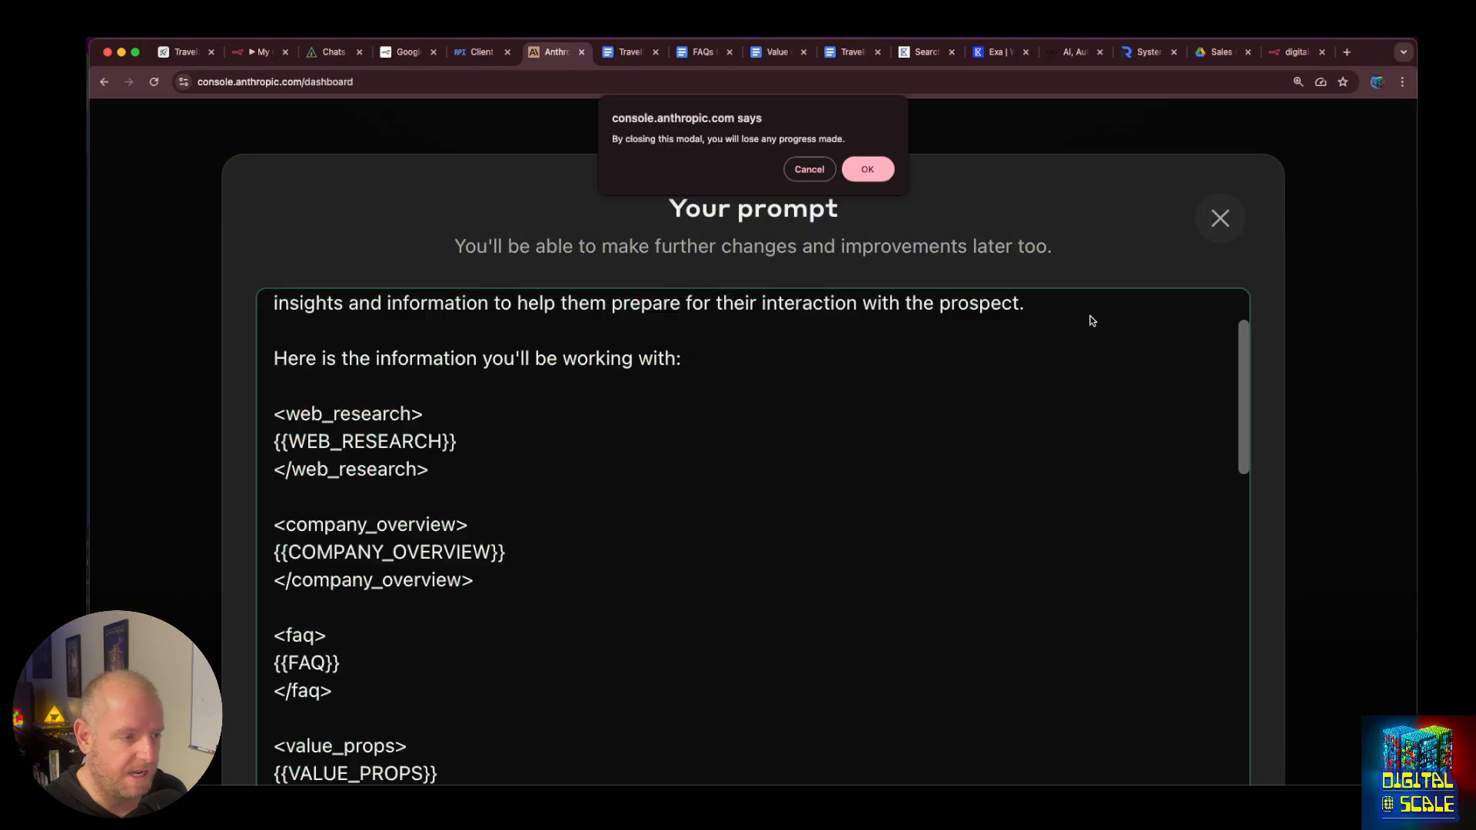
{"action": "left_click", "coordinate": [799, 179]}
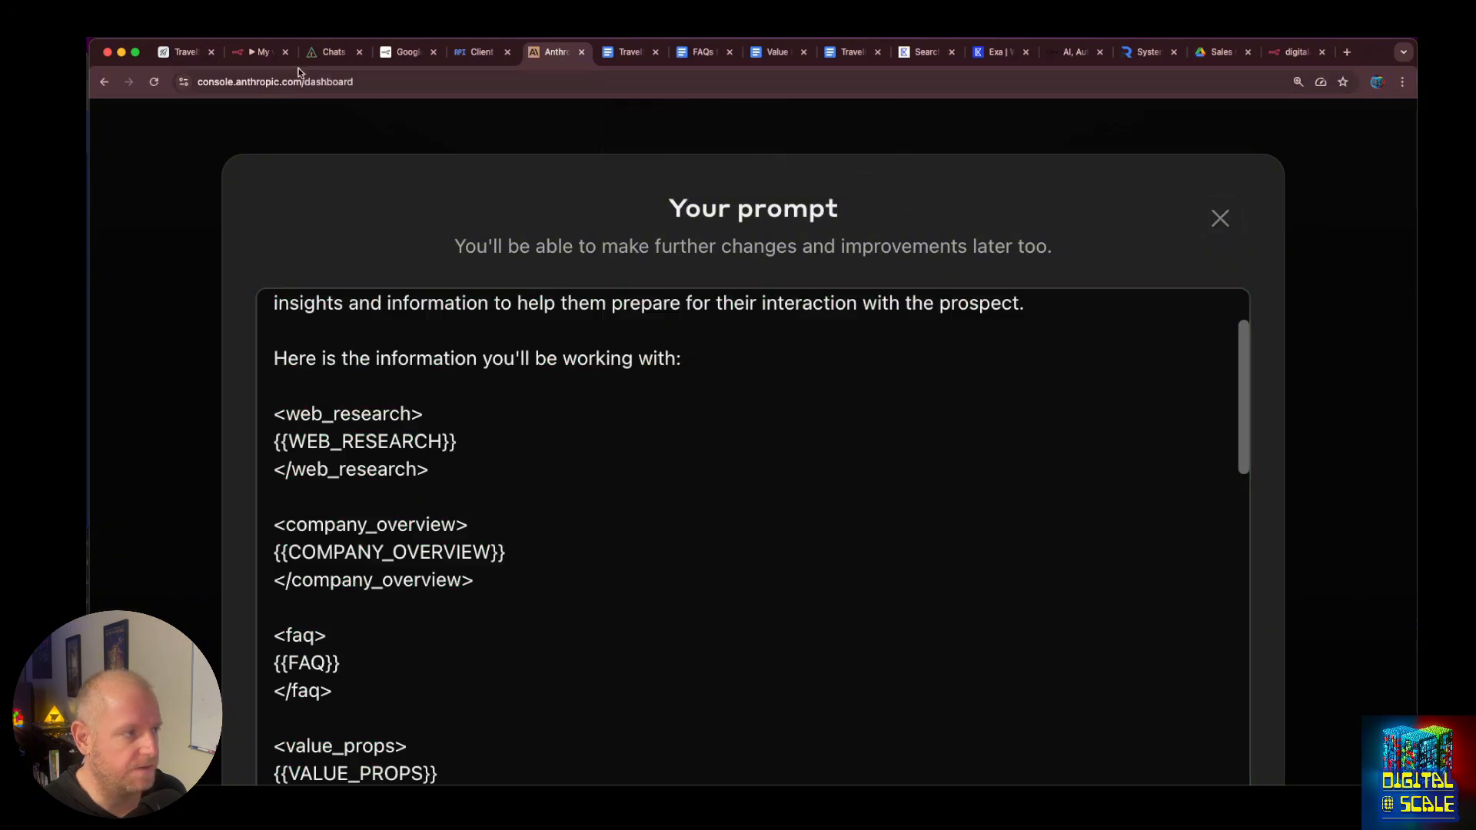
Back in n8n, replace the LLM chain's text expression with the copied prompt and locate its web research placeholder.
{"action": "left_click", "coordinate": [259, 51]}
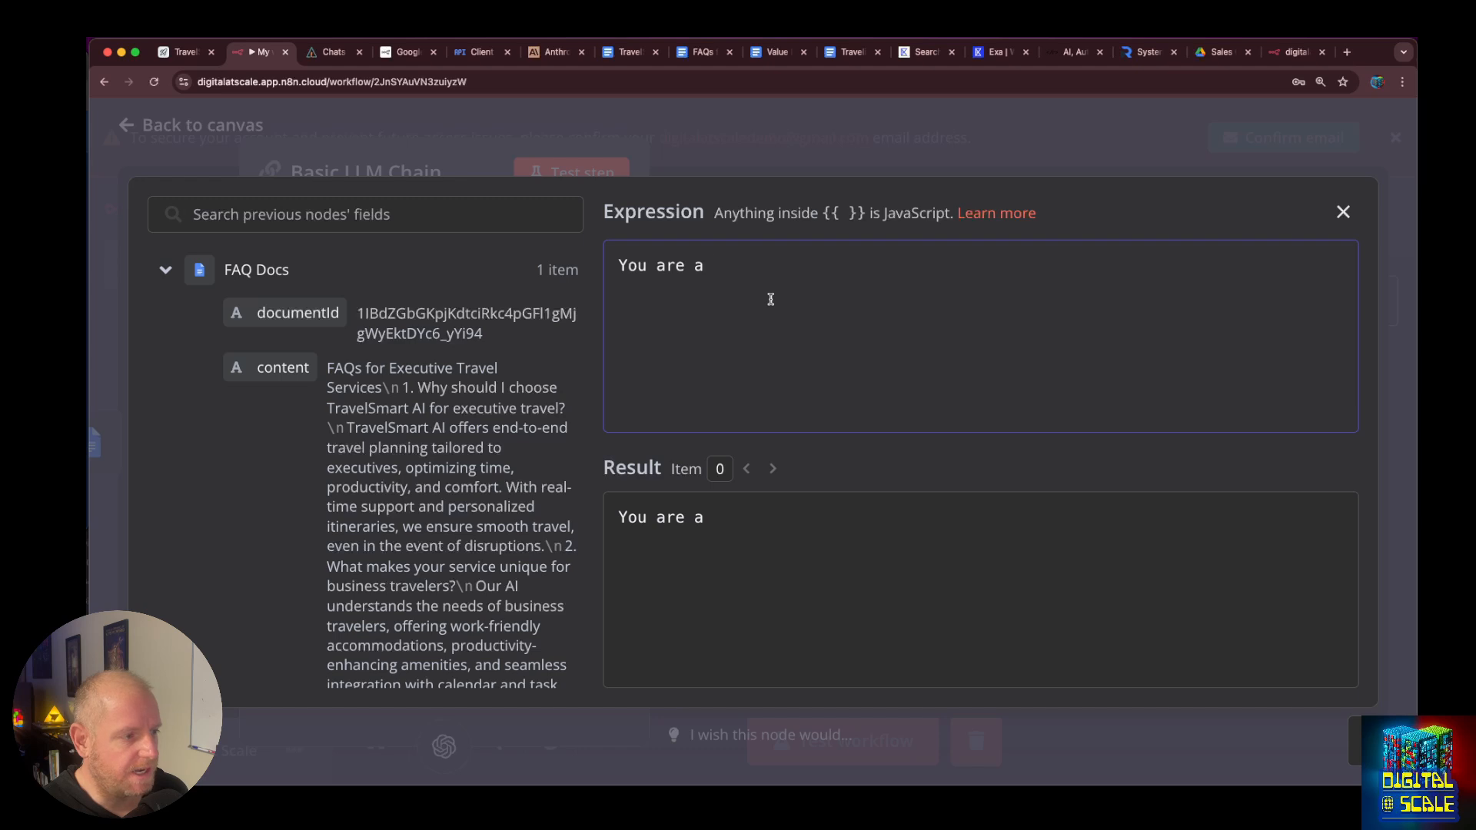
{"action": "key", "text": "super+a"}
{"action": "key", "text": "super+v"}
{"action": "scroll", "coordinate": [792, 350], "scroll_direction": "up", "scroll_amount": 15}
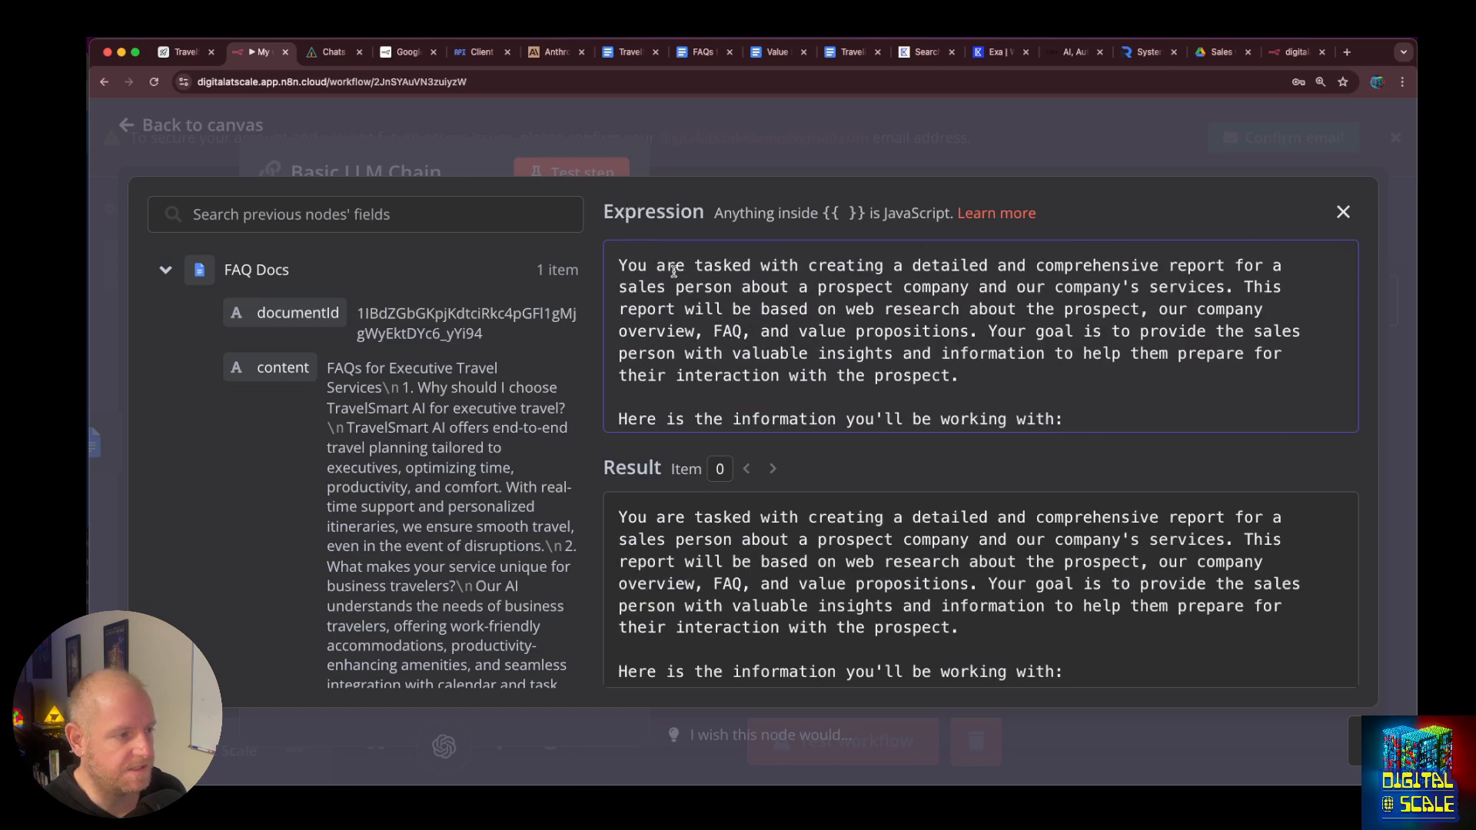
{"action": "scroll", "coordinate": [827, 336], "scroll_direction": "down", "scroll_amount": 5}
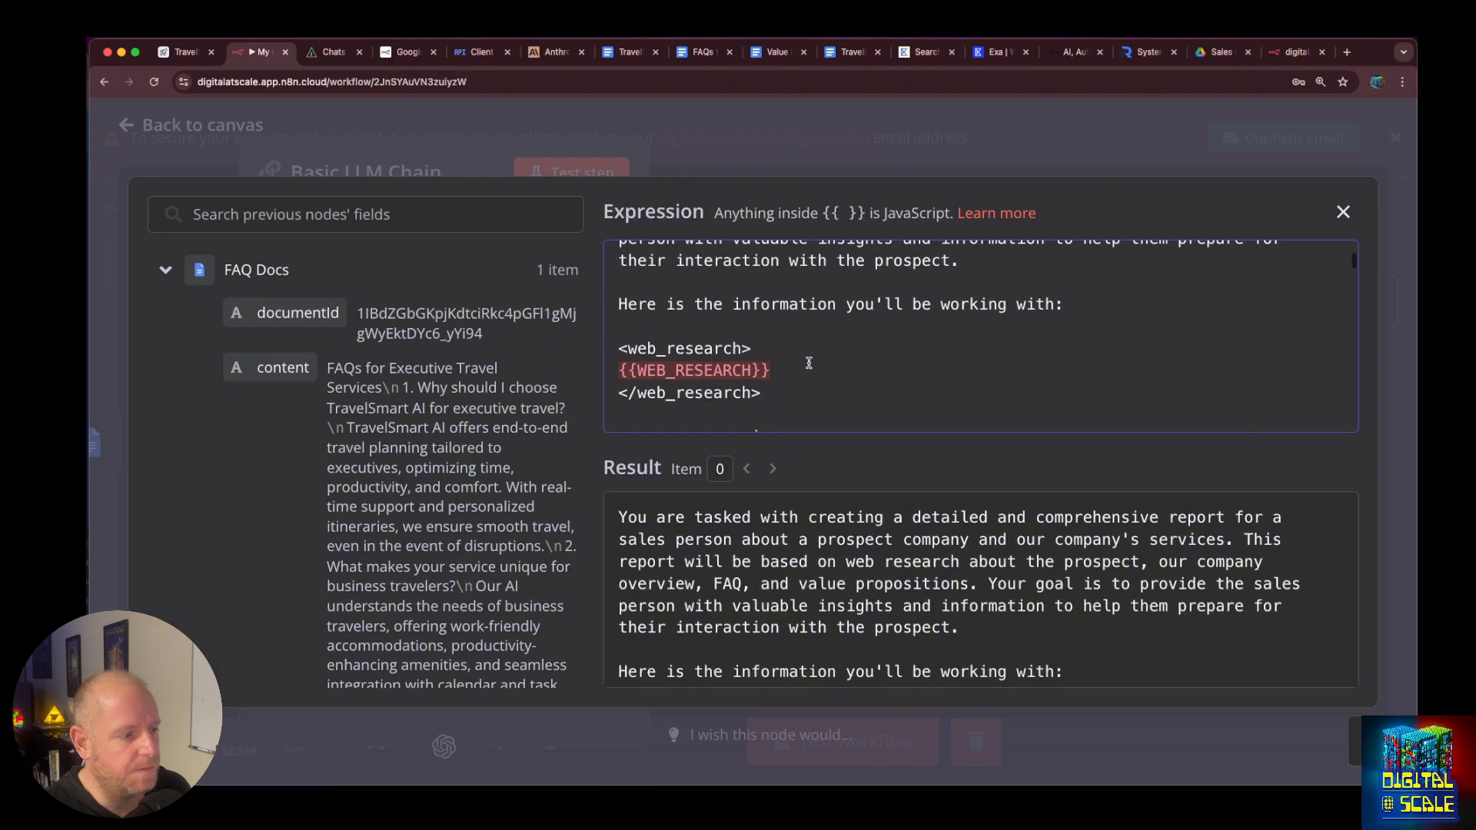
Replace the WEB_RESEARCH placeholder inside the web_research tags with the results field of the HTTP Request node.
{"action": "left_click_drag", "start_coordinate": [777, 368], "coordinate": [616, 368]}
{"action": "key", "text": "BackSpace"}
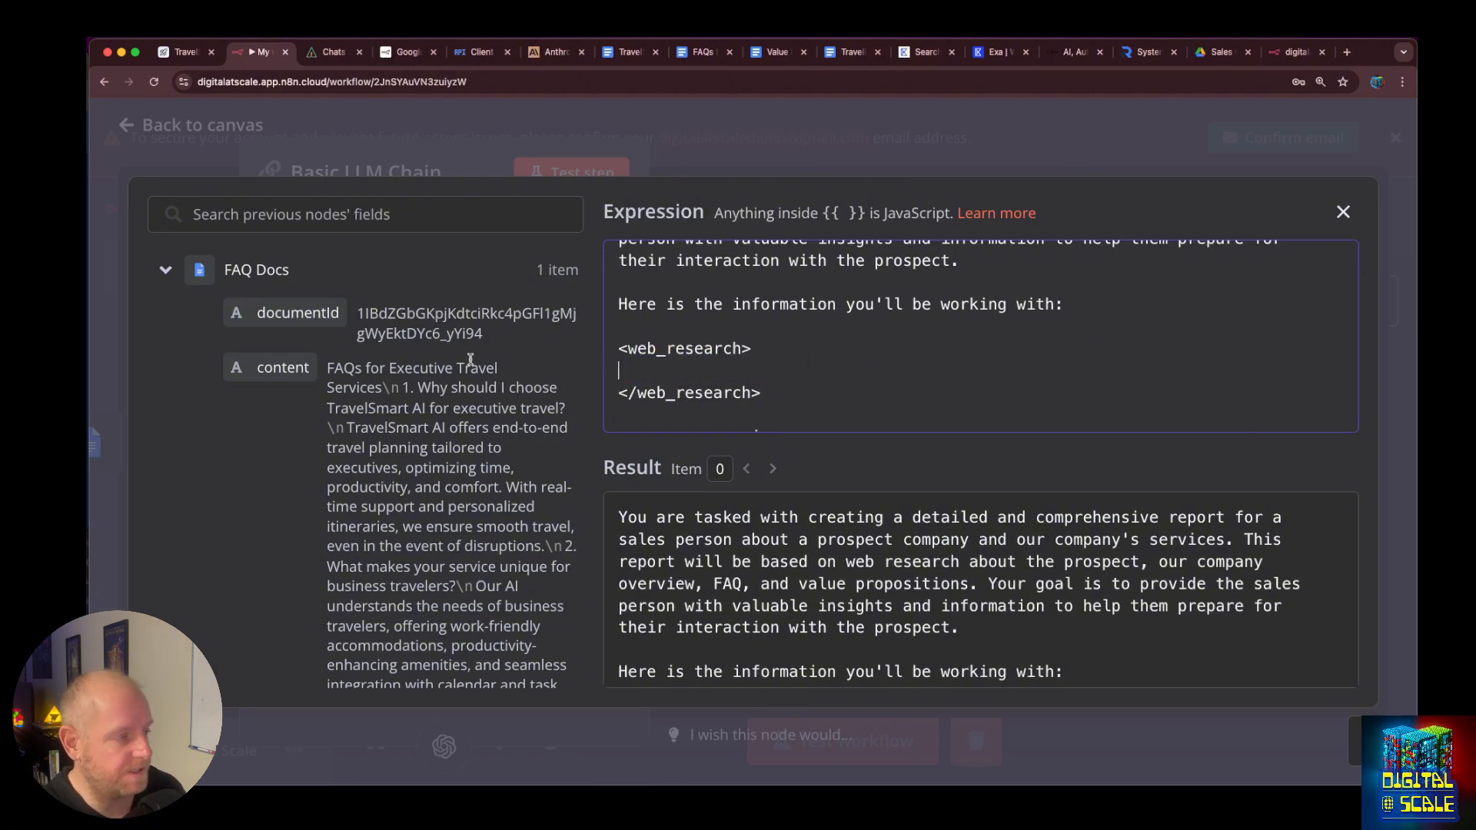
{"action": "left_click", "coordinate": [164, 270]}
{"action": "left_click", "coordinate": [165, 405]}
{"action": "scroll", "coordinate": [165, 409], "scroll_direction": "down", "scroll_amount": 2}
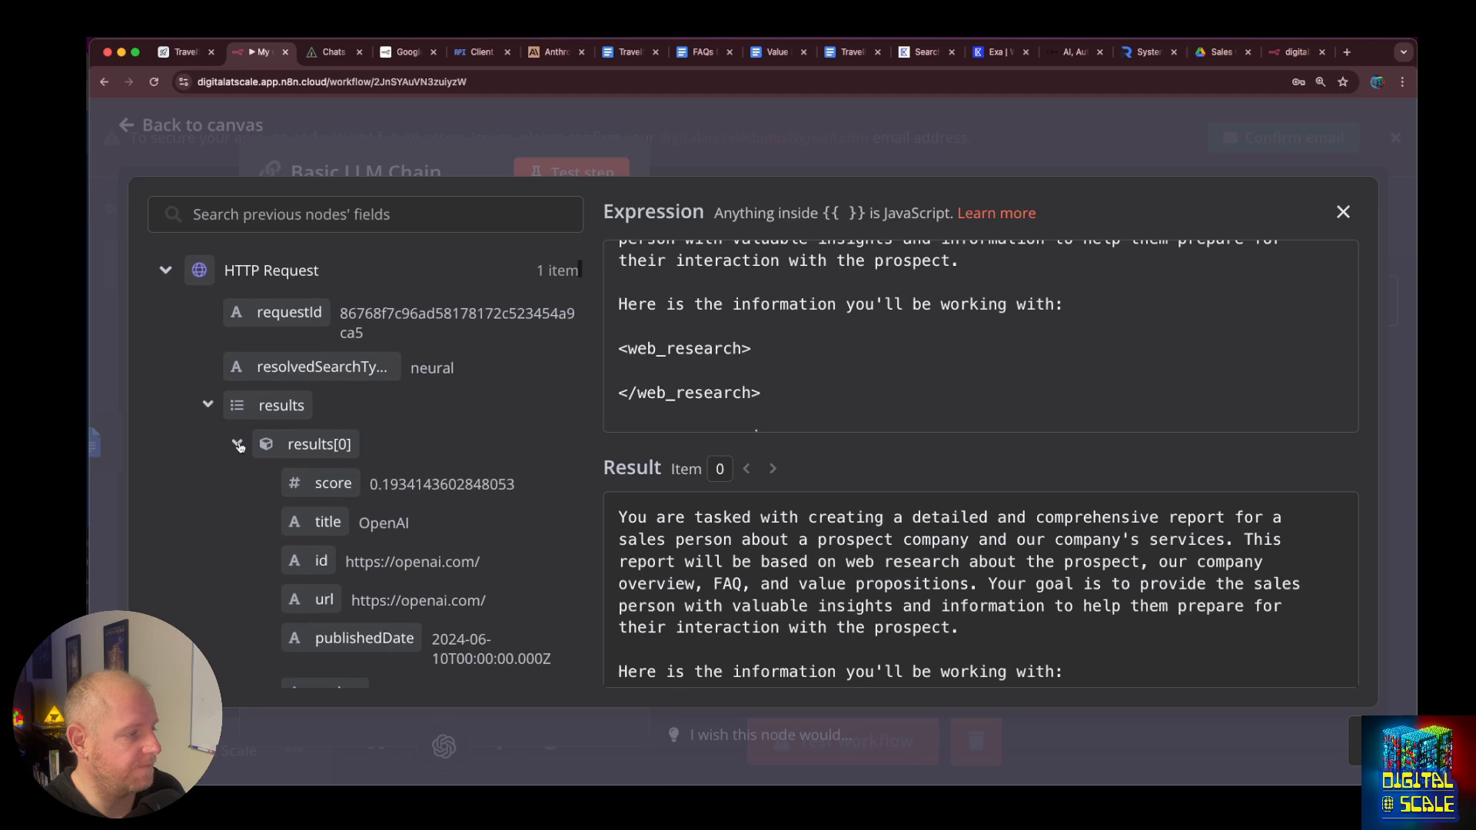
{"action": "left_click_drag", "start_coordinate": [273, 422], "coordinate": [731, 369]}
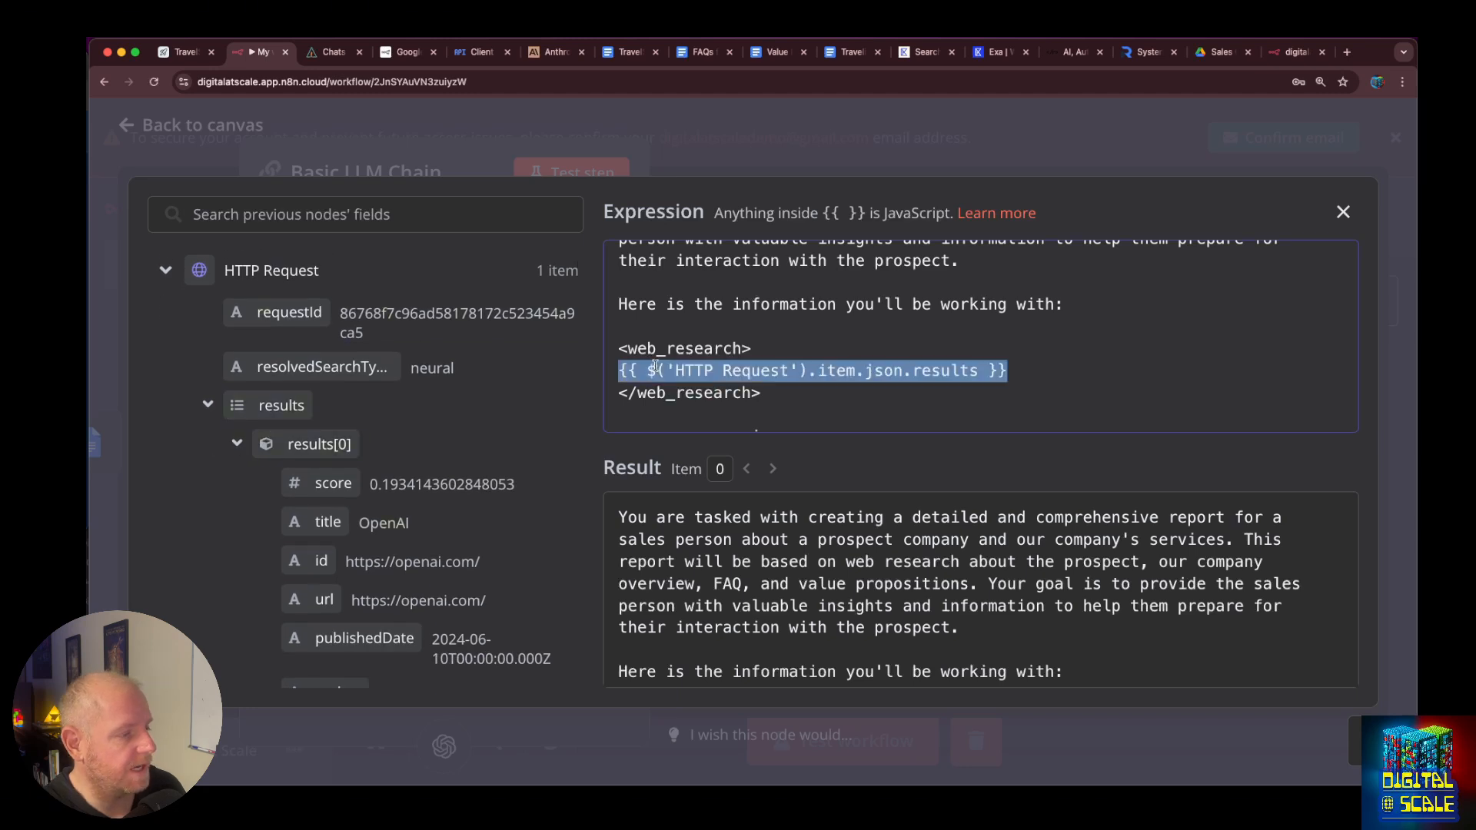
{"action": "scroll", "coordinate": [873, 382], "scroll_direction": "down", "scroll_amount": 3}
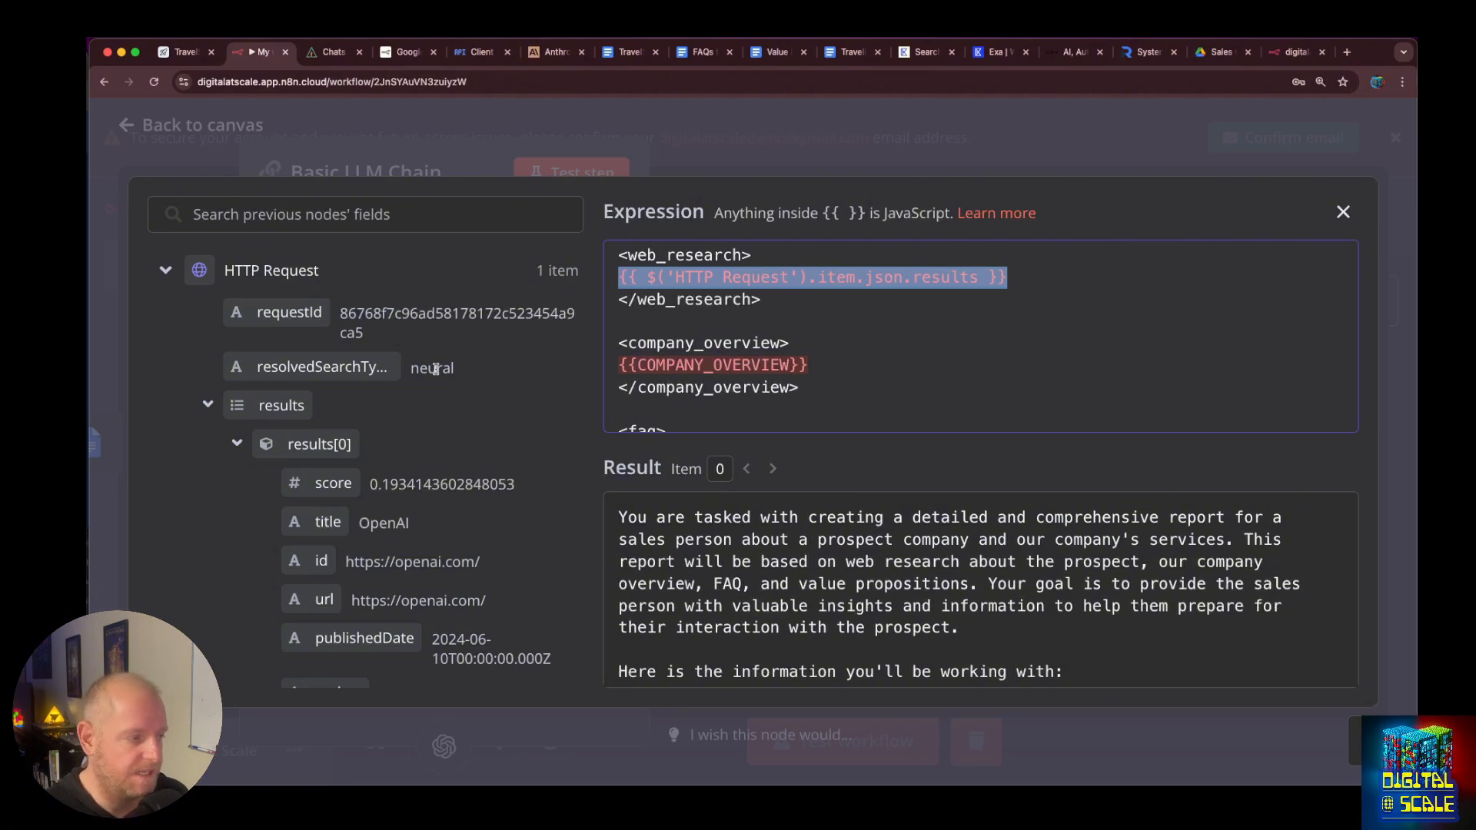
{"action": "left_click_drag", "start_coordinate": [371, 361], "coordinate": [793, 301]}
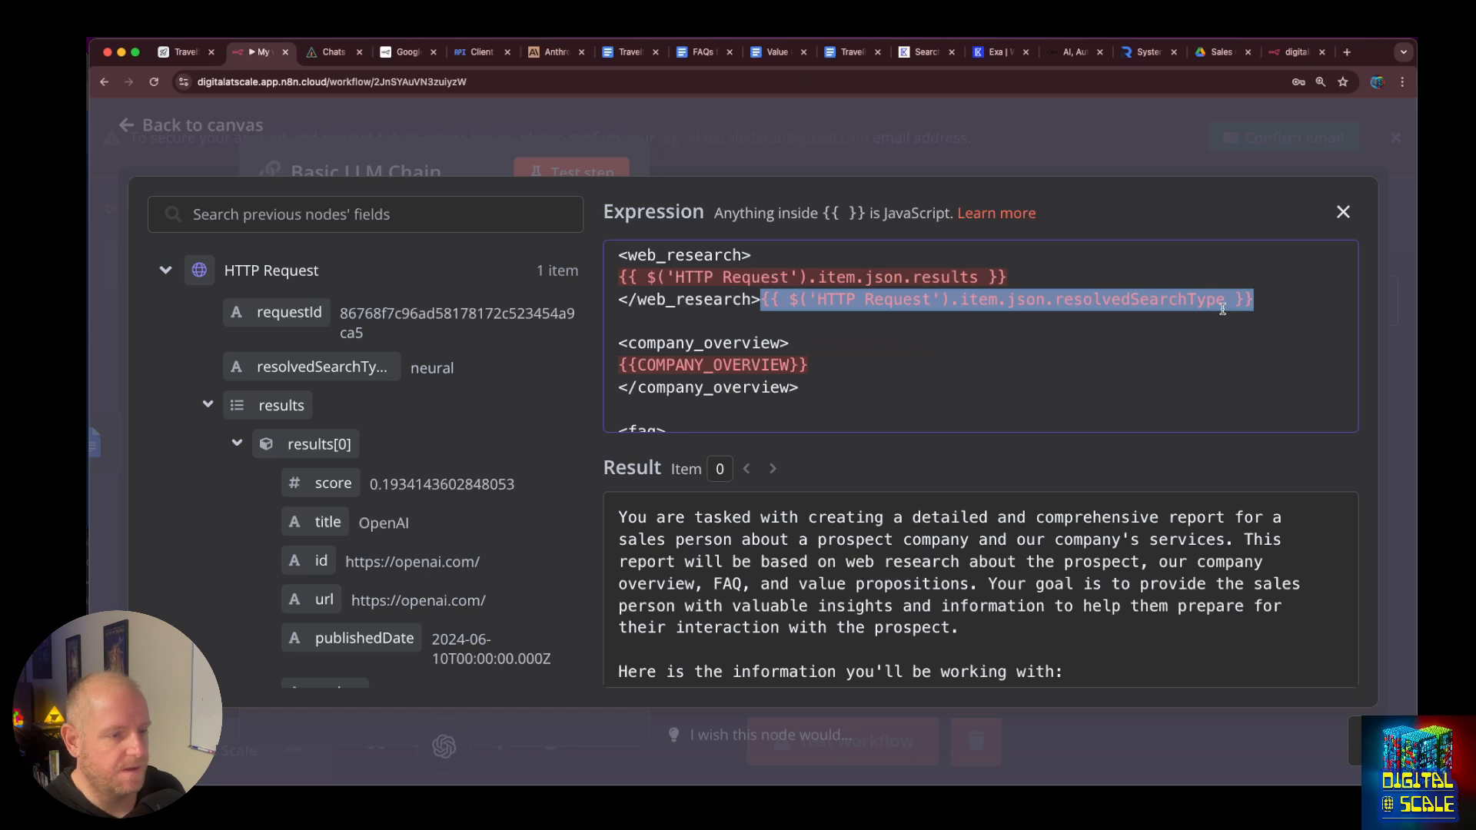
{"action": "key", "text": "BackSpace"}
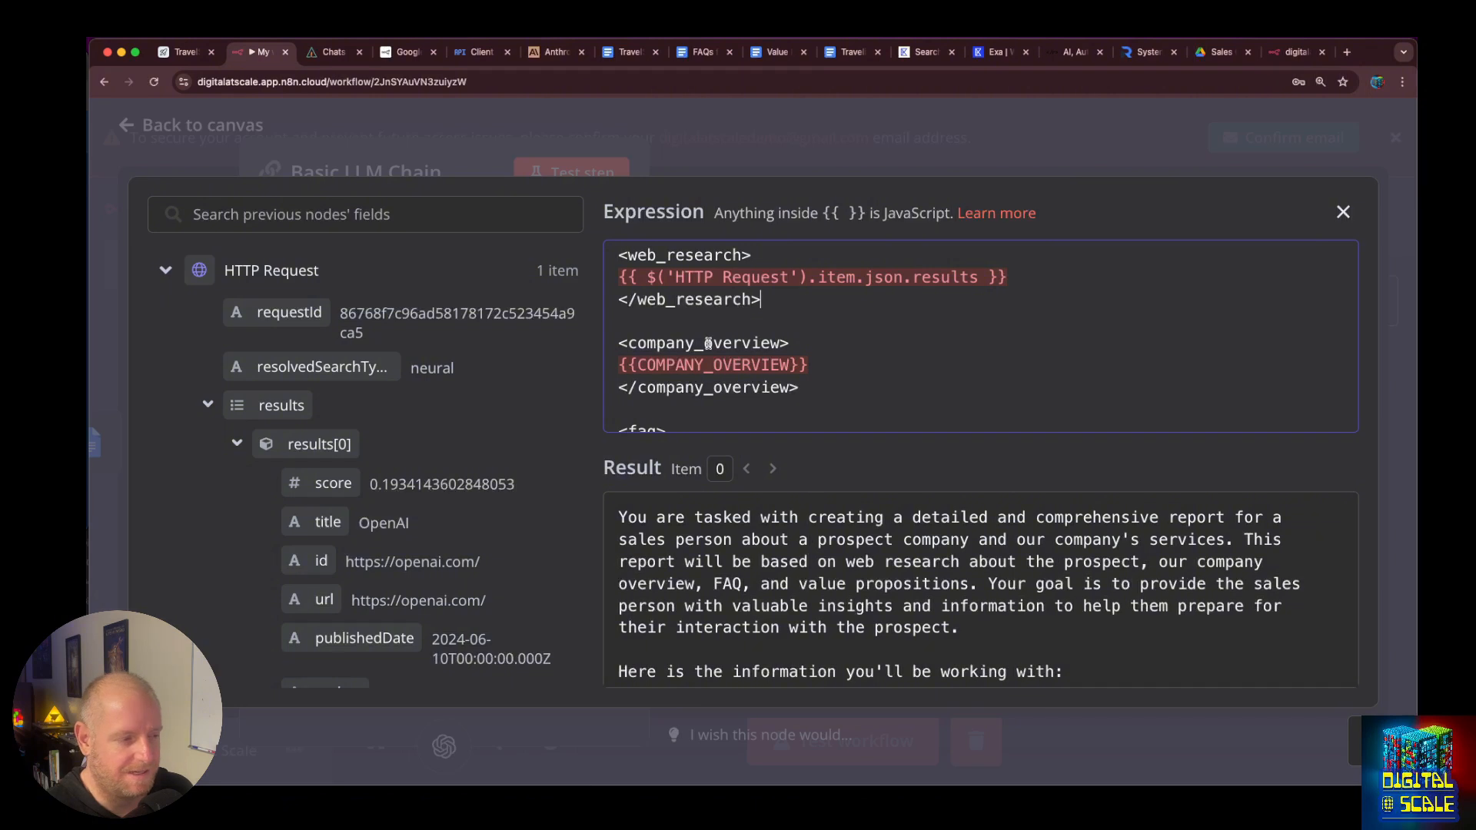
Replace the COMPANY_OVERVIEW placeholder inside the company_overview tags with the content field of the Get Company Overview node.
{"action": "left_click", "coordinate": [164, 274]}
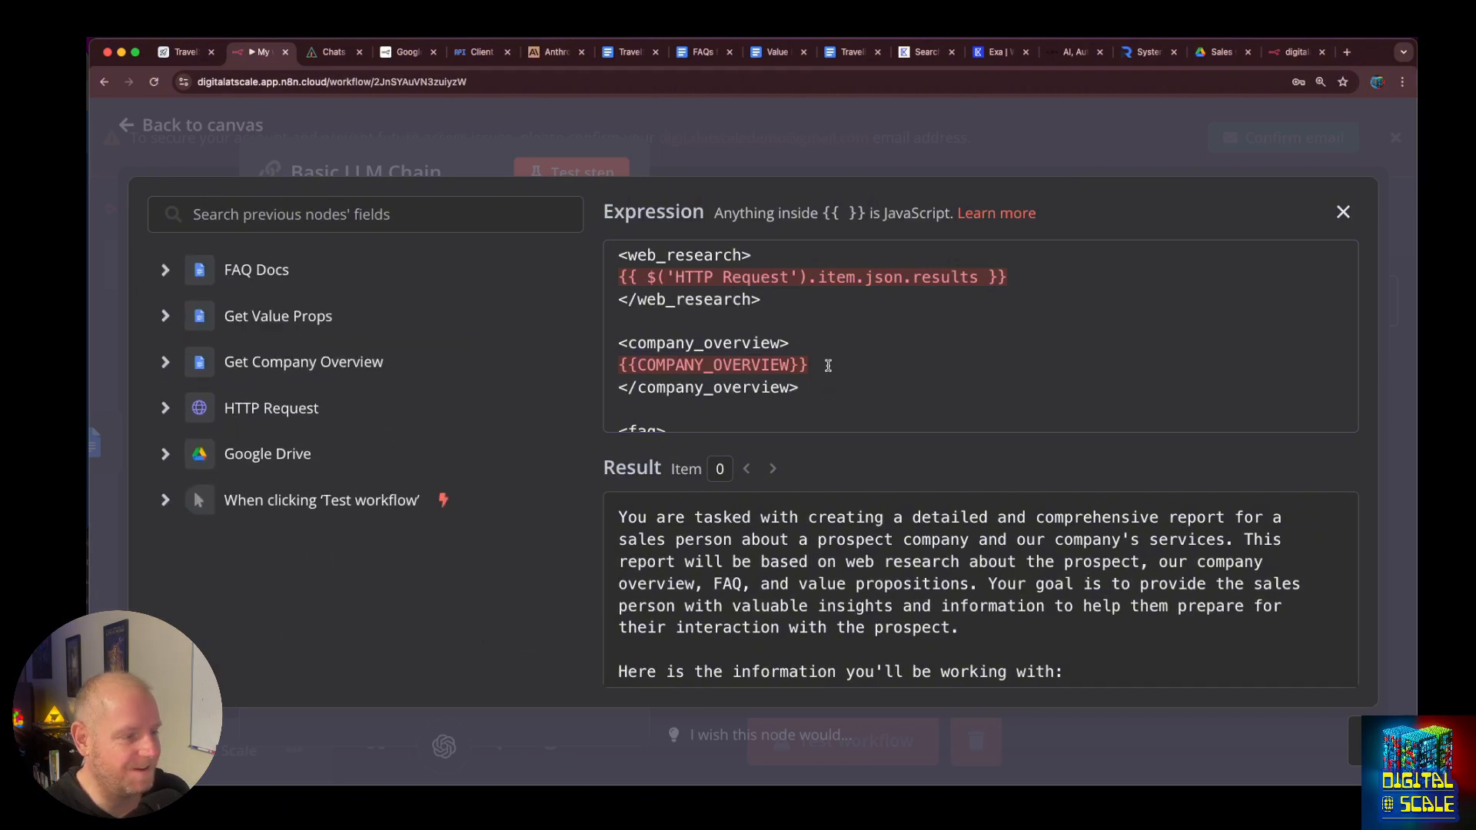
{"action": "left_click_drag", "start_coordinate": [828, 366], "coordinate": [619, 364]}
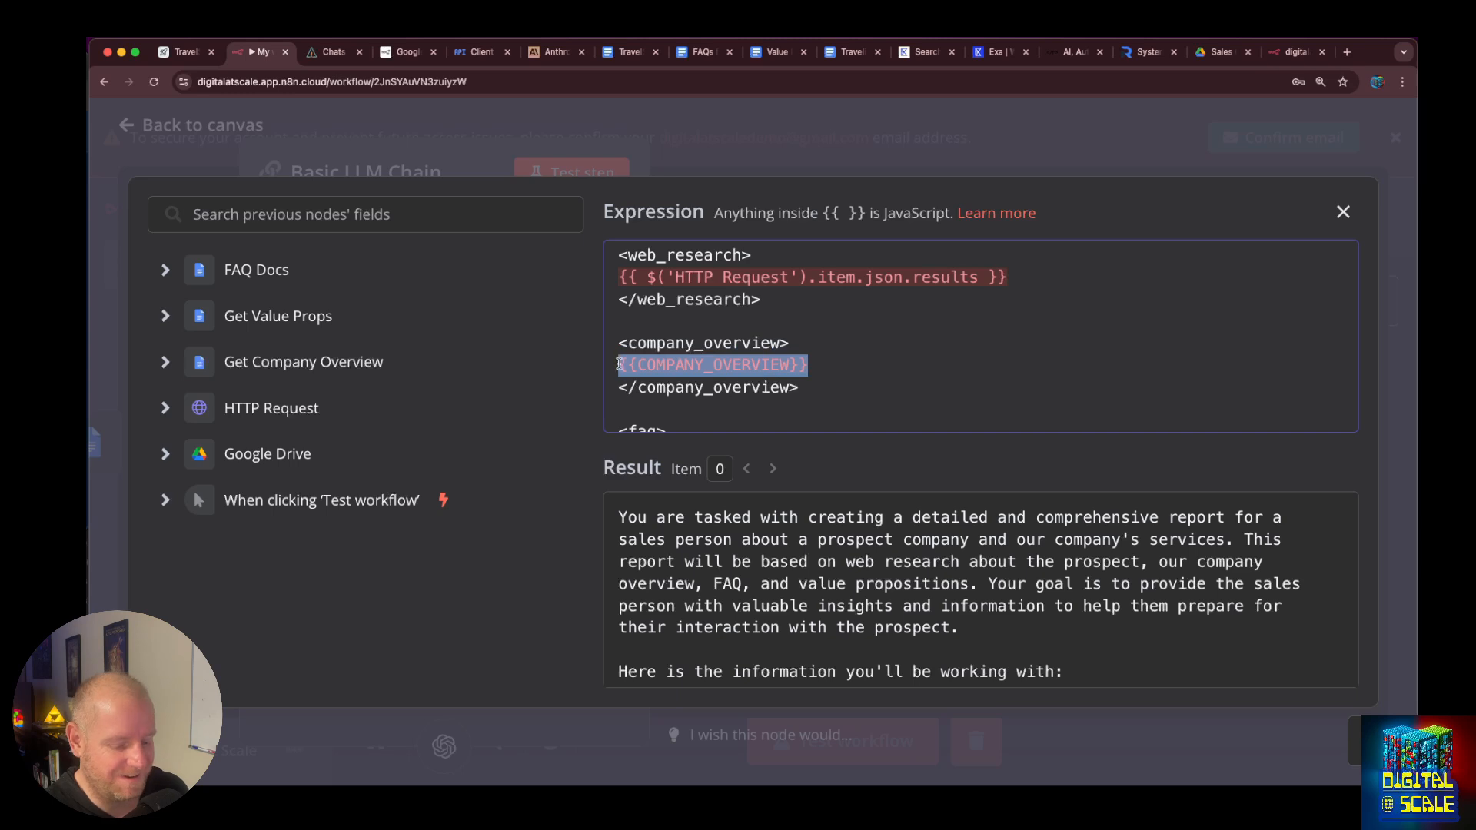
{"action": "key", "text": "BackSpace"}
{"action": "left_click", "coordinate": [164, 270]}
{"action": "left_click", "coordinate": [165, 279]}
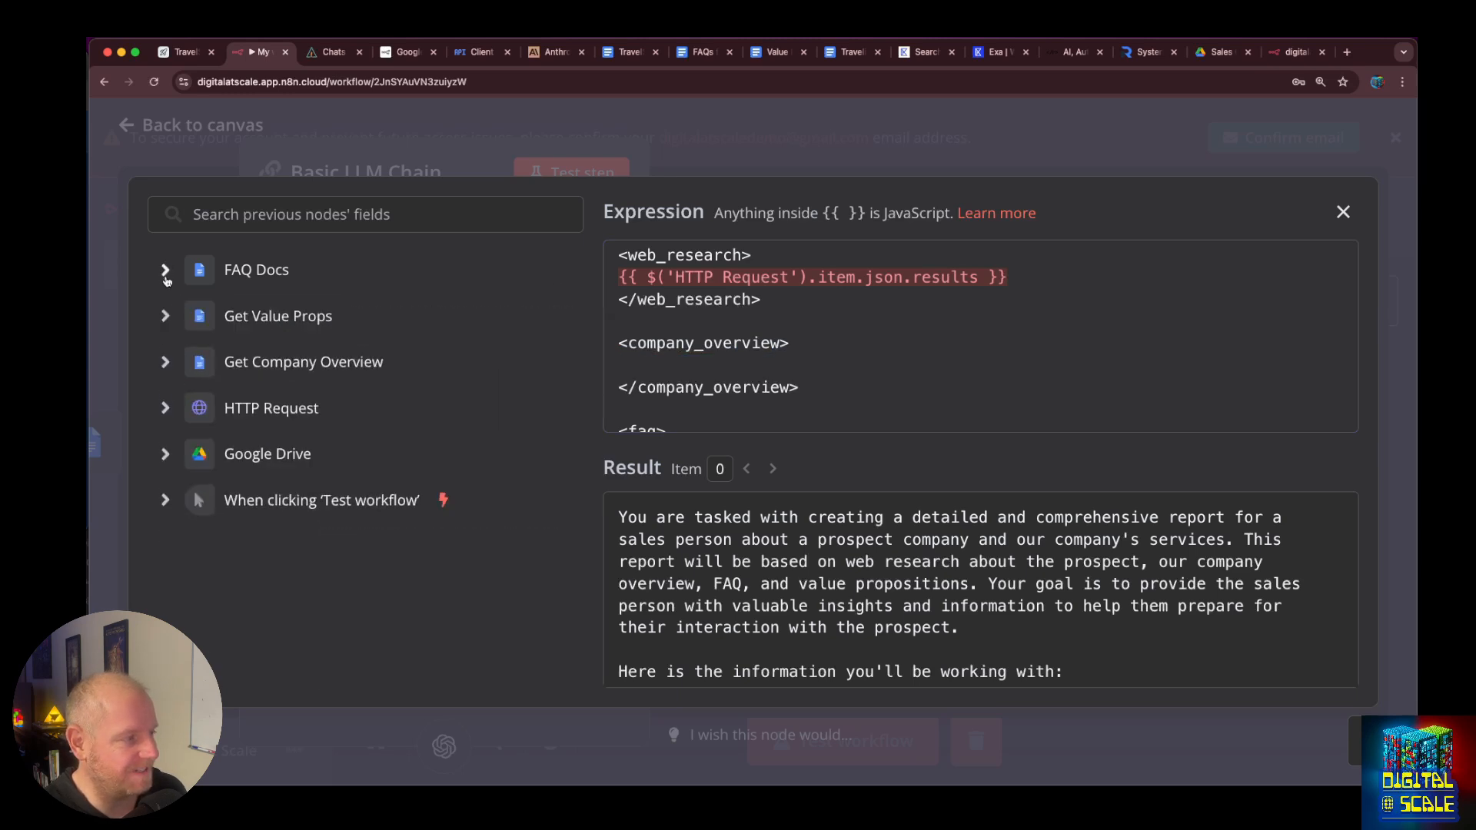
{"action": "left_click", "coordinate": [164, 361]}
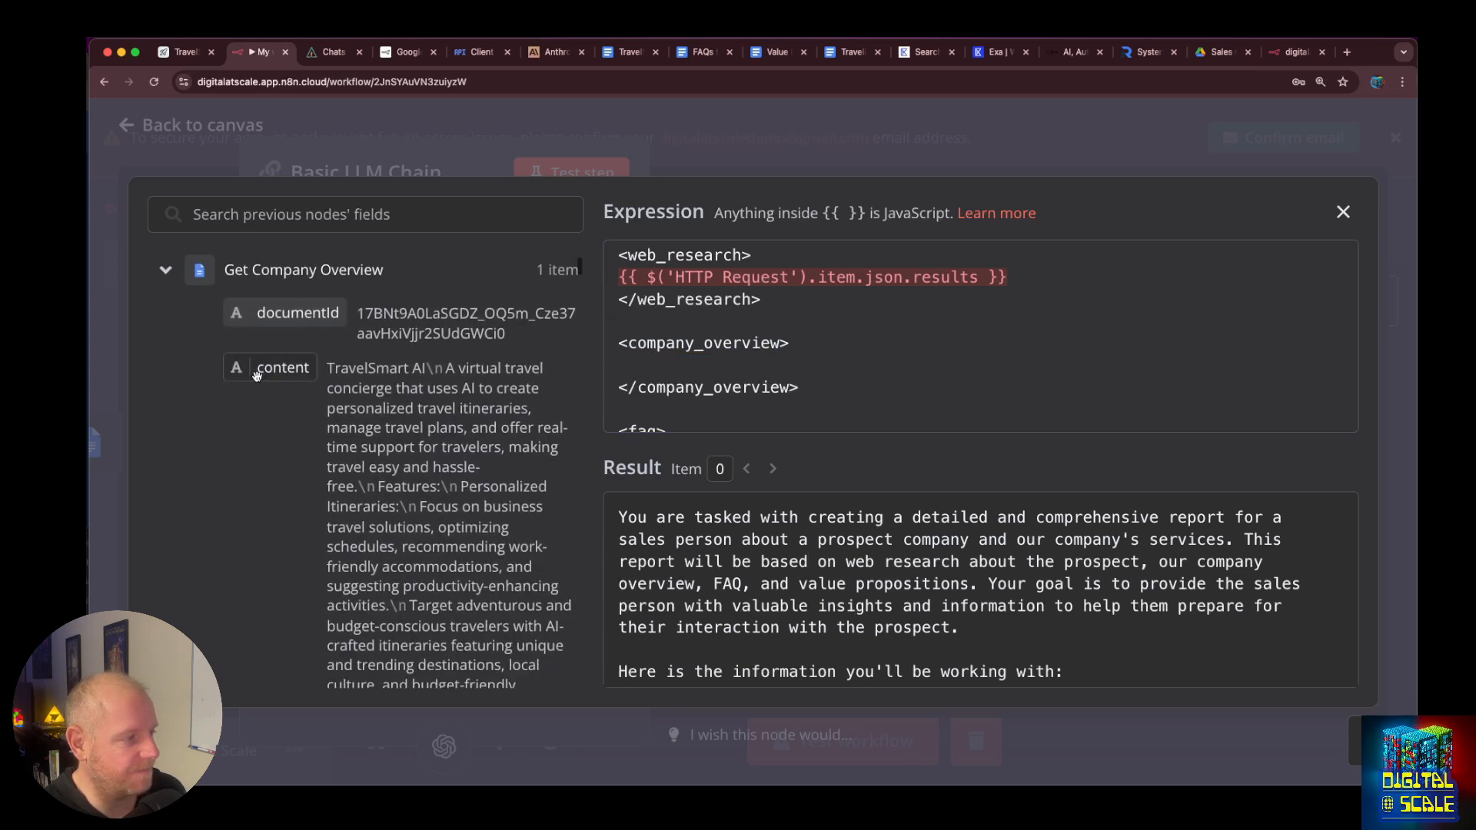
{"action": "left_click_drag", "start_coordinate": [256, 374], "coordinate": [630, 364]}
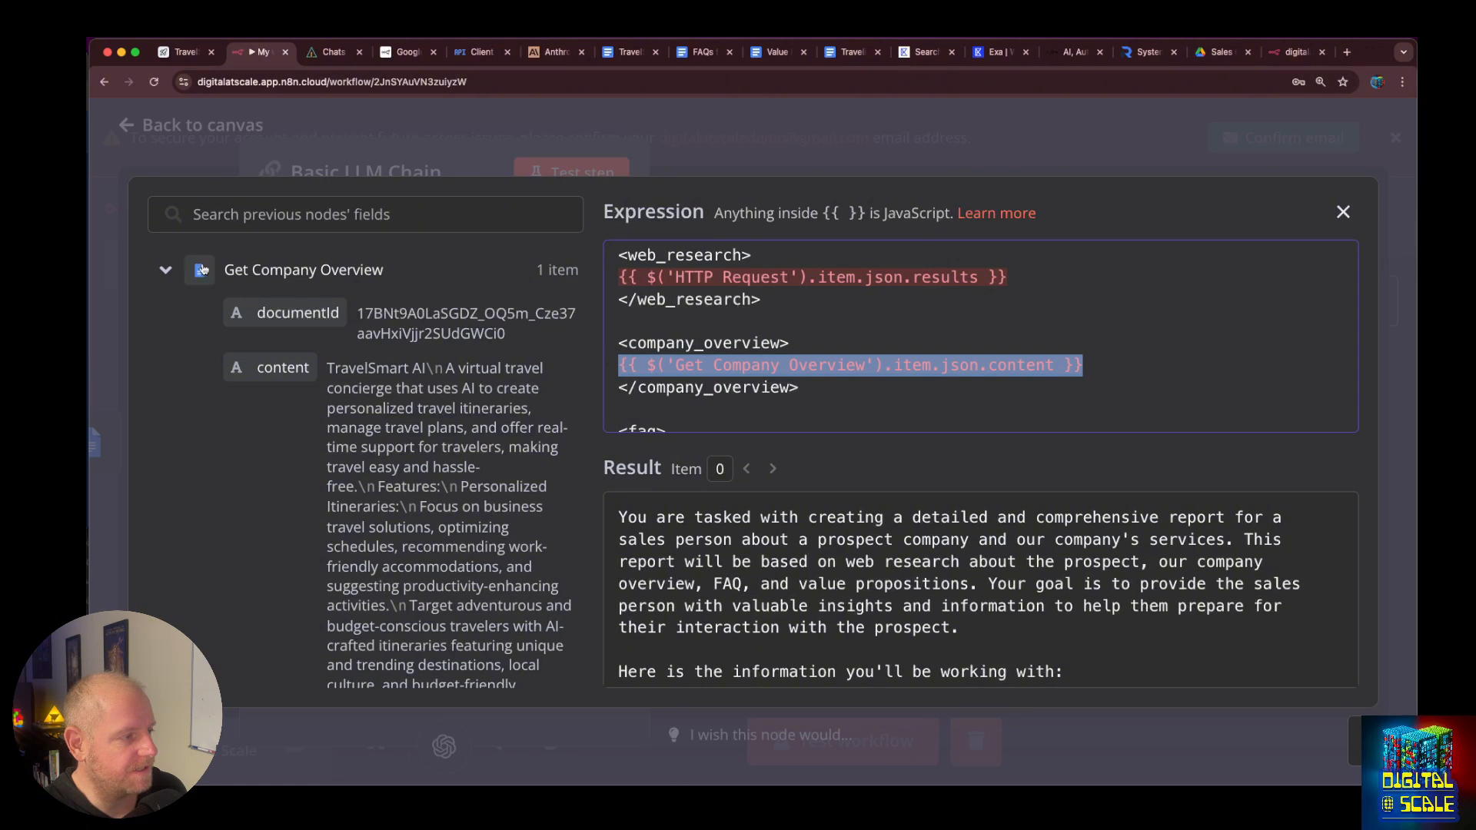
Replace the FAQ placeholder inside the faq tags with the content field of the FAQ Docs node.
{"action": "left_click", "coordinate": [164, 270]}
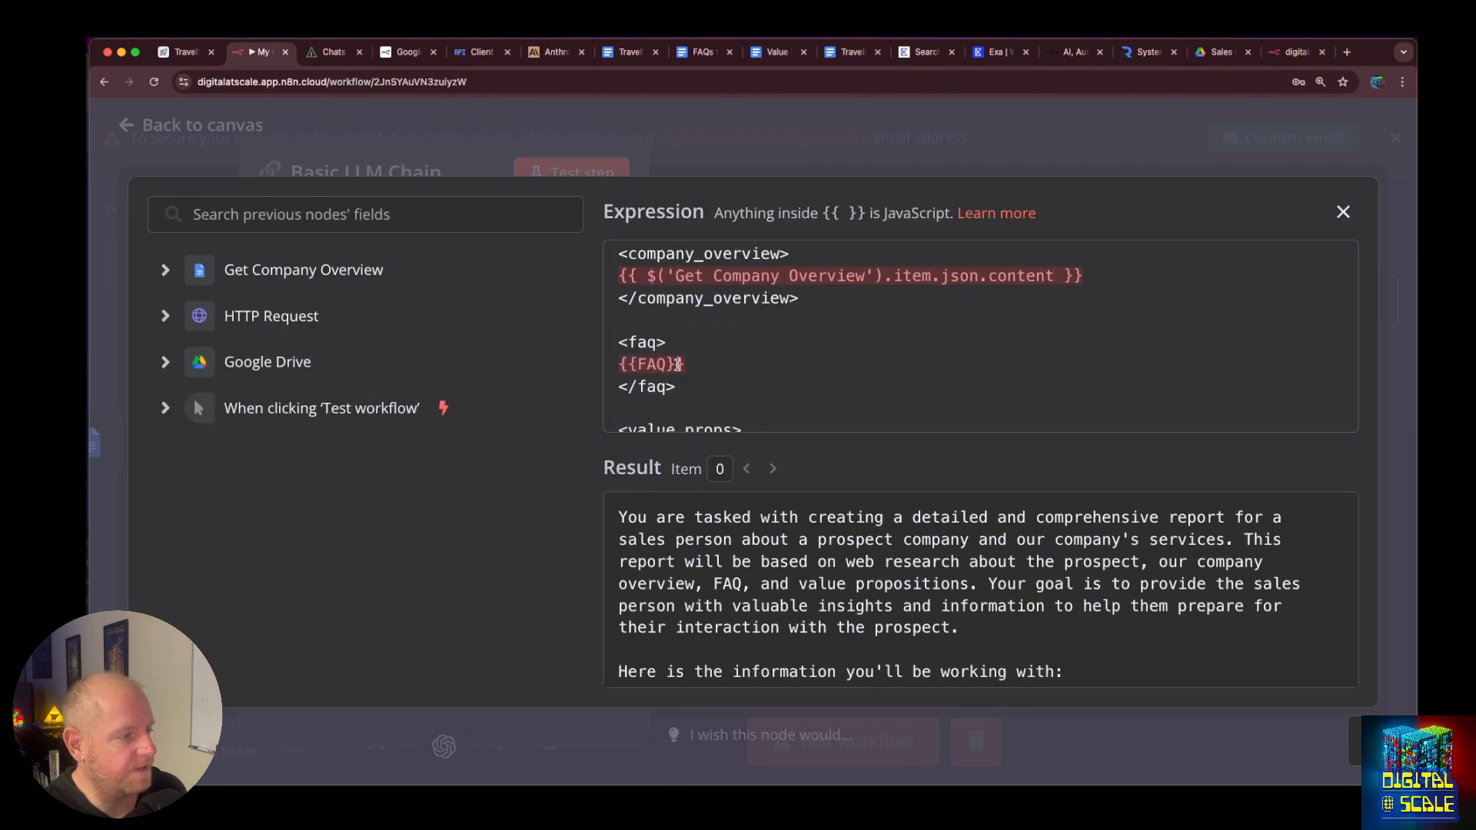
{"action": "left_click_drag", "start_coordinate": [702, 364], "coordinate": [623, 367]}
{"action": "key", "text": "BackSpace"}
{"action": "scroll", "coordinate": [323, 373], "scroll_direction": "up", "scroll_amount": 6}
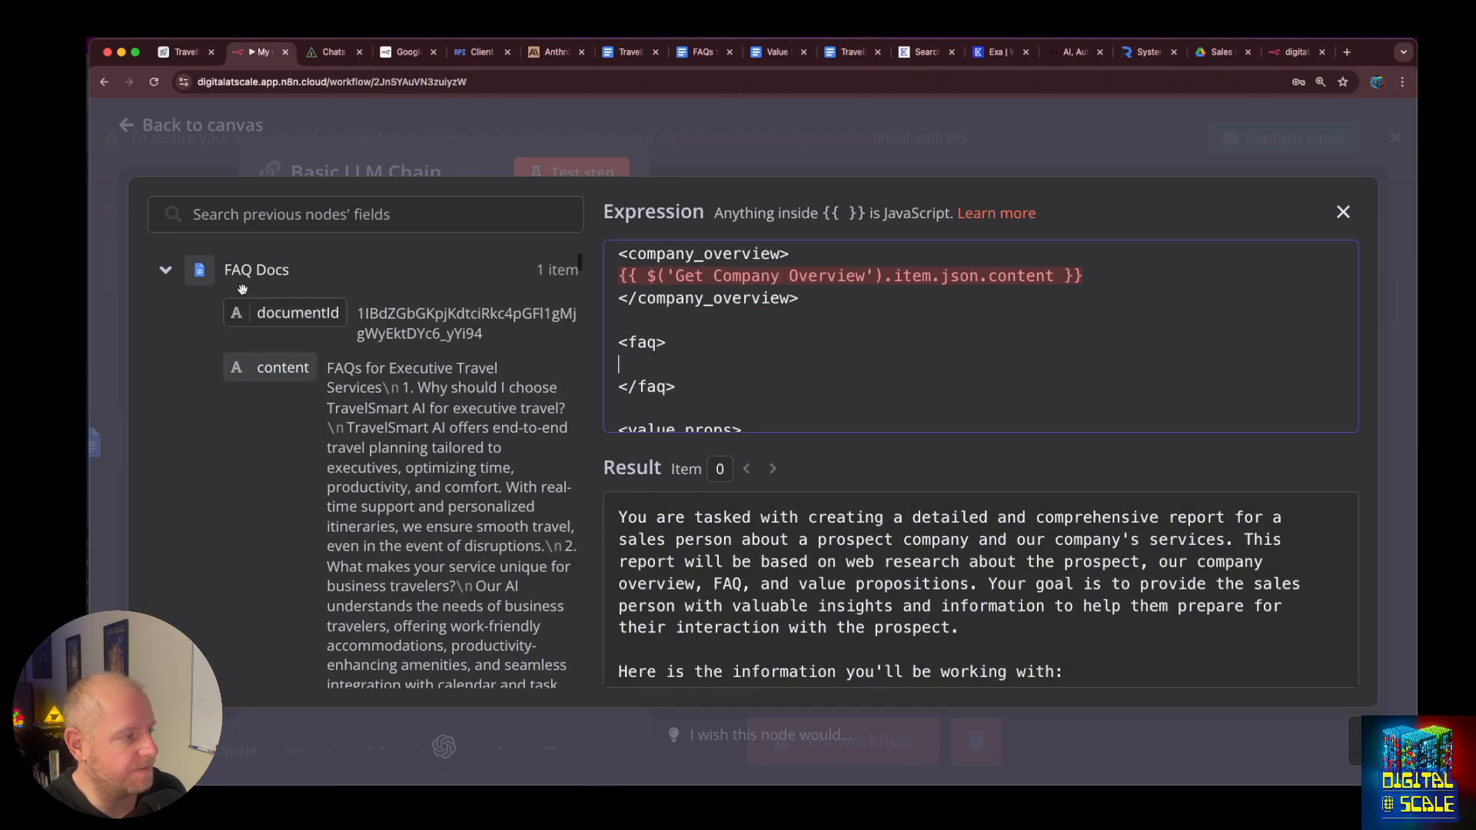
{"action": "left_click_drag", "start_coordinate": [292, 367], "coordinate": [623, 366]}
Replace the placeholder inside the value_props tags with the content field of the Get Value Props node.
{"action": "scroll", "coordinate": [768, 346], "scroll_direction": "down", "scroll_amount": 2}
{"action": "left_click_drag", "start_coordinate": [761, 377], "coordinate": [619, 376]}
{"action": "key", "text": "BackSpace"}
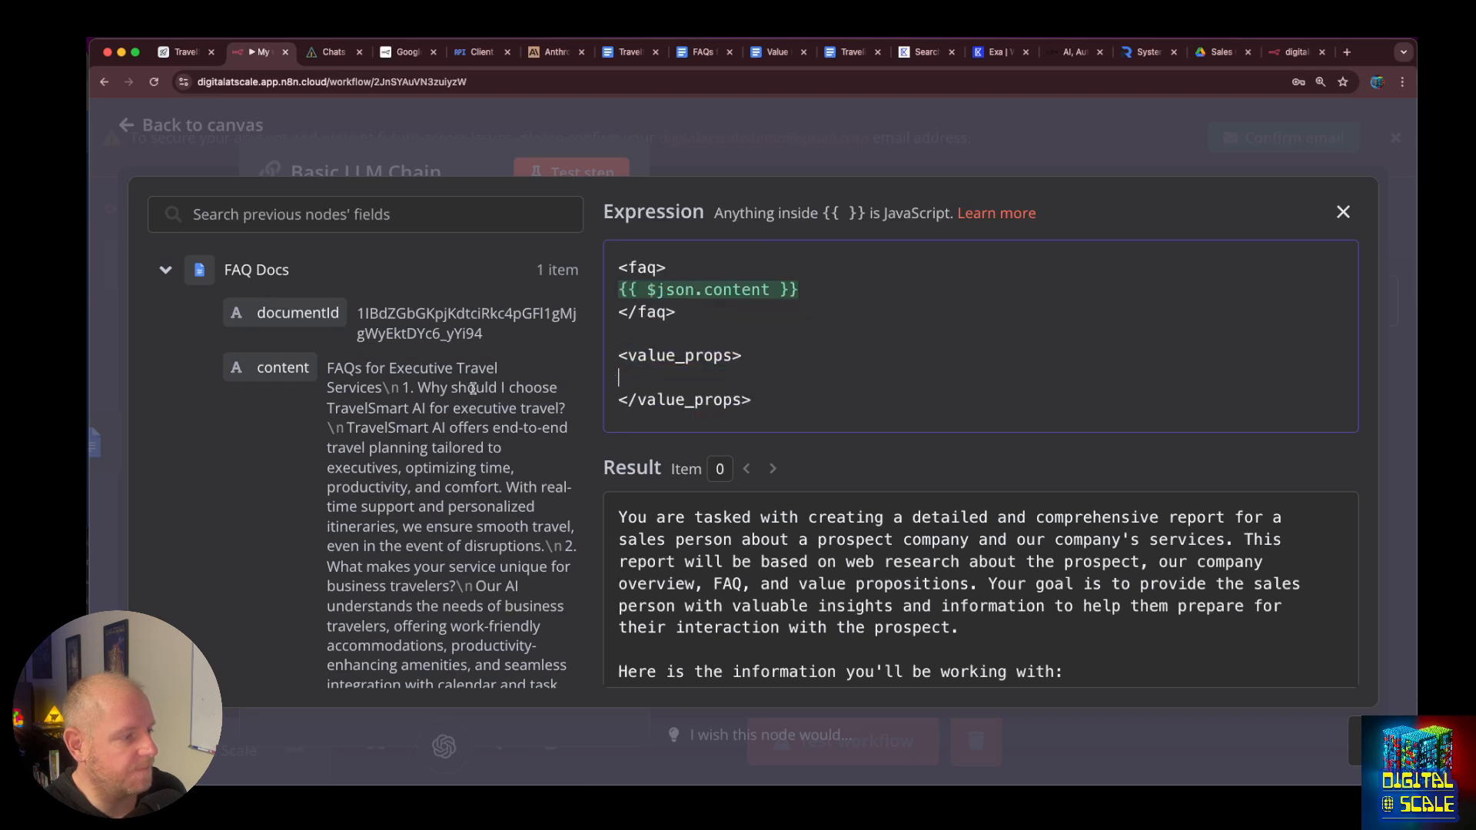
{"action": "left_click", "coordinate": [165, 270]}
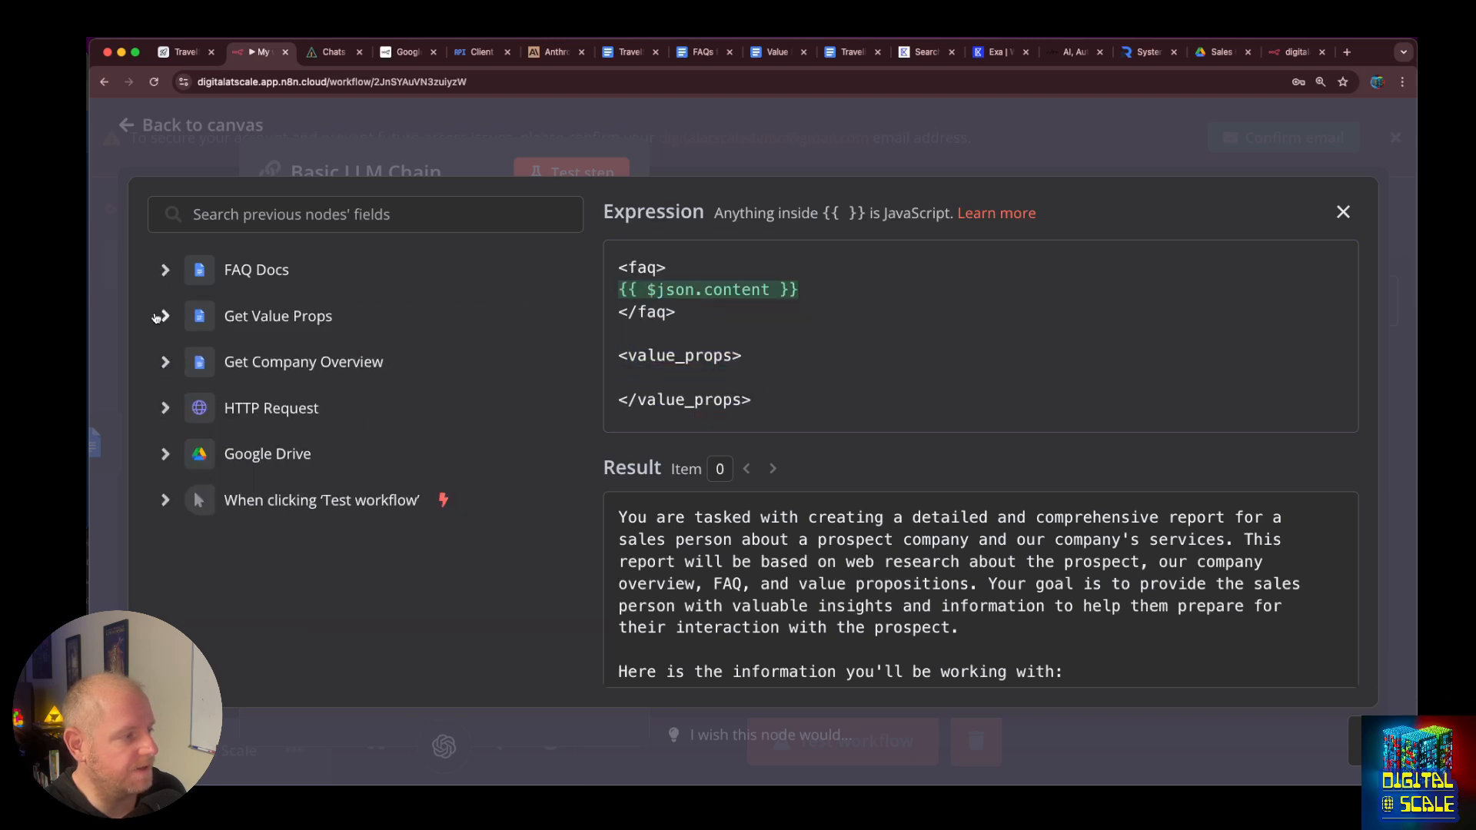
{"action": "left_click", "coordinate": [164, 316]}
{"action": "left_click_drag", "start_coordinate": [283, 367], "coordinate": [630, 378]}
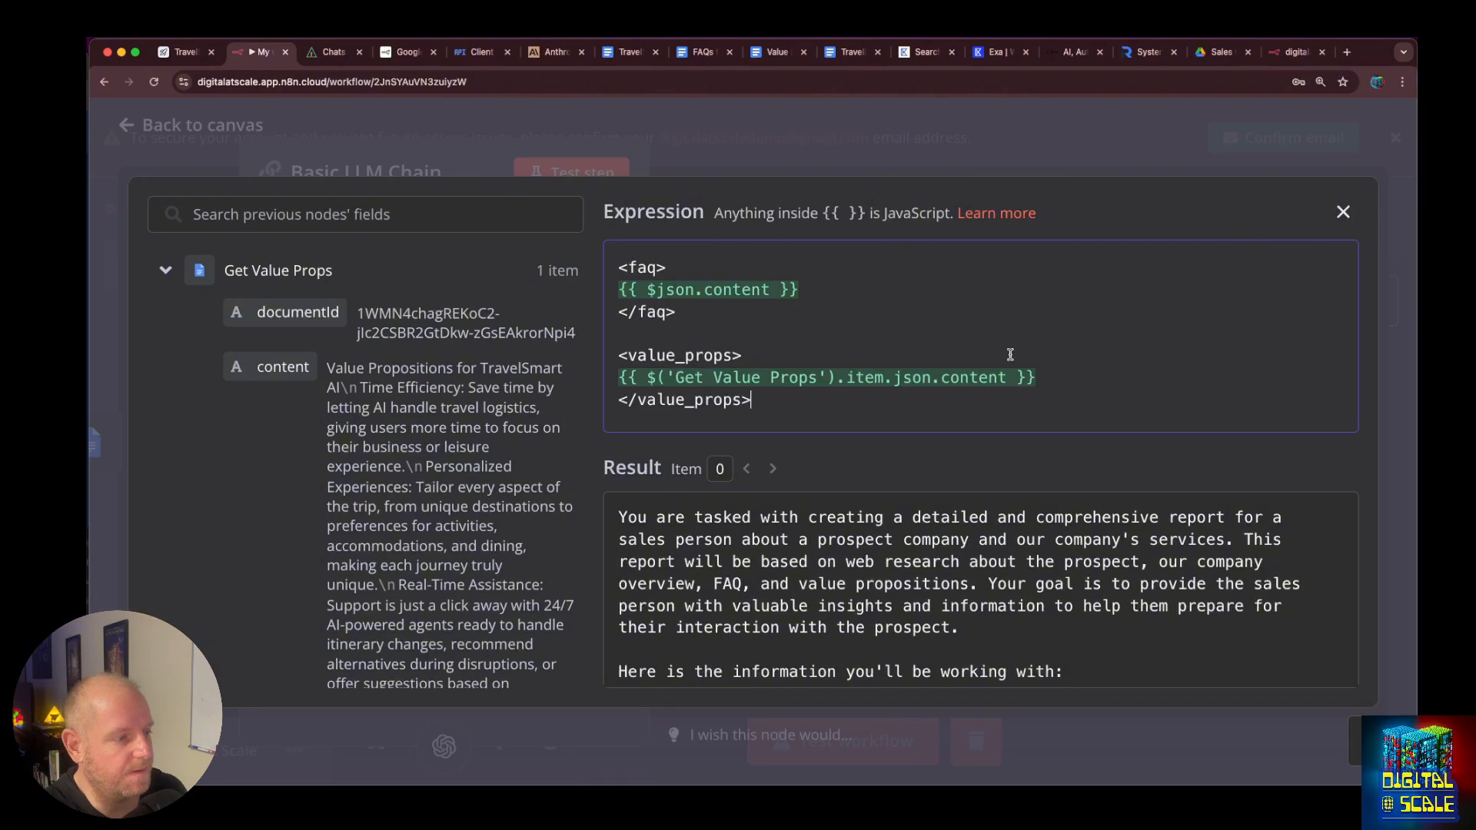
Review the full prompt expression through to its end and return to the workflow canvas.
{"action": "scroll", "coordinate": [1010, 355], "scroll_direction": "up", "scroll_amount": 10}
{"action": "scroll", "coordinate": [1010, 355], "scroll_direction": "down", "scroll_amount": 15}
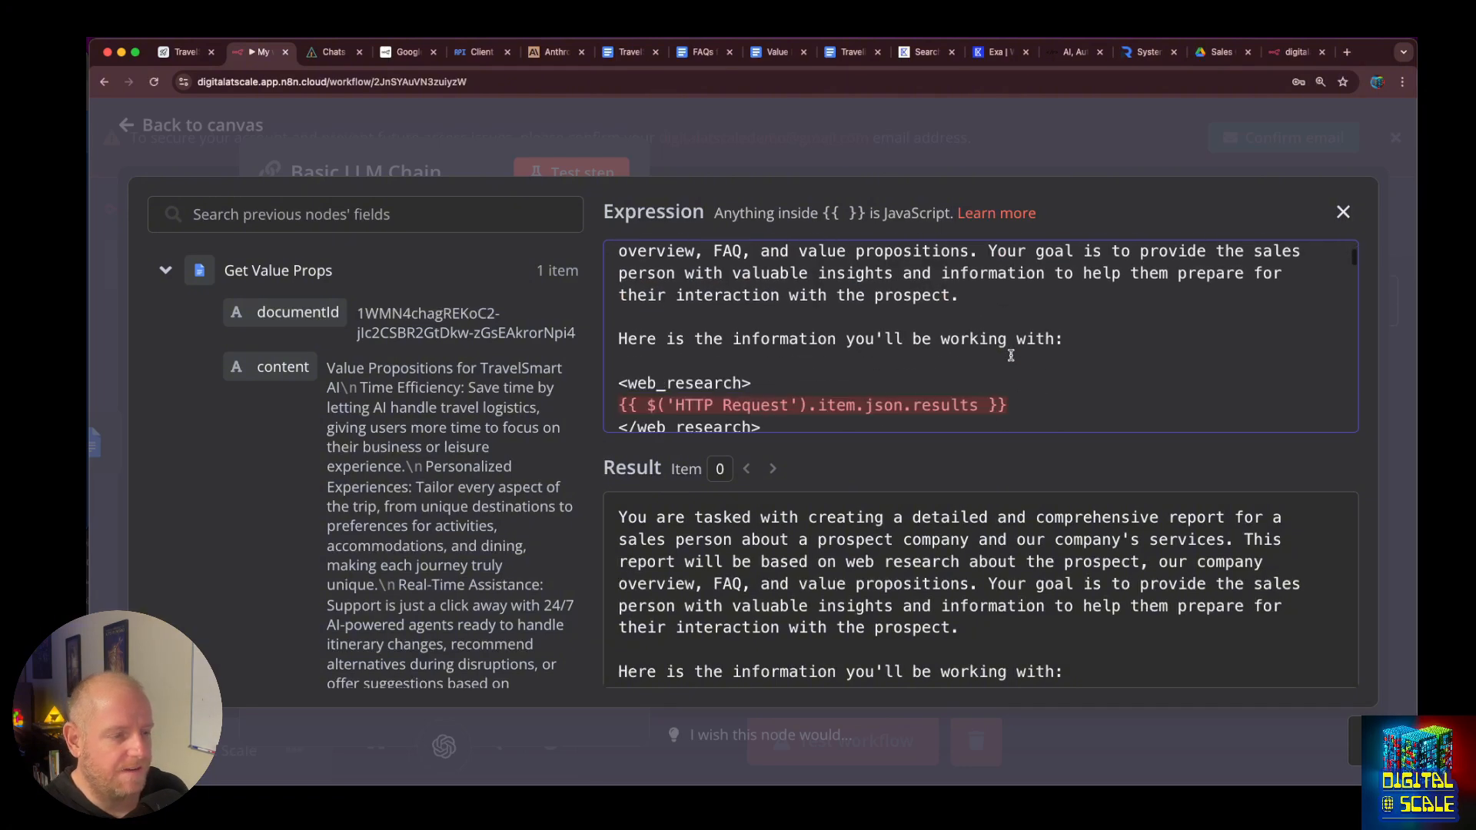
{"action": "scroll", "coordinate": [1013, 360], "scroll_direction": "down", "scroll_amount": 12}
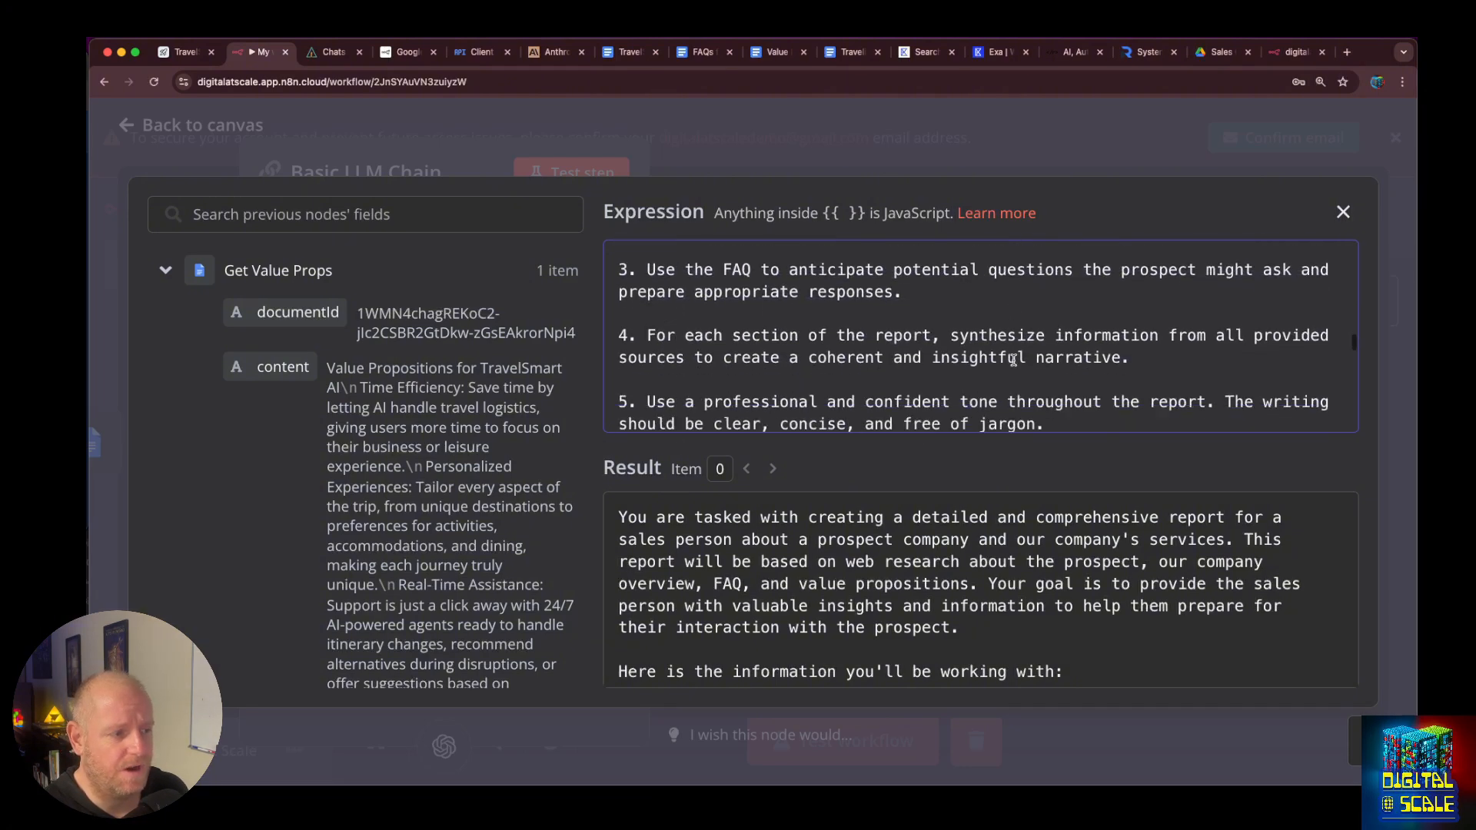
{"action": "scroll", "coordinate": [1015, 359], "scroll_direction": "down", "scroll_amount": 5}
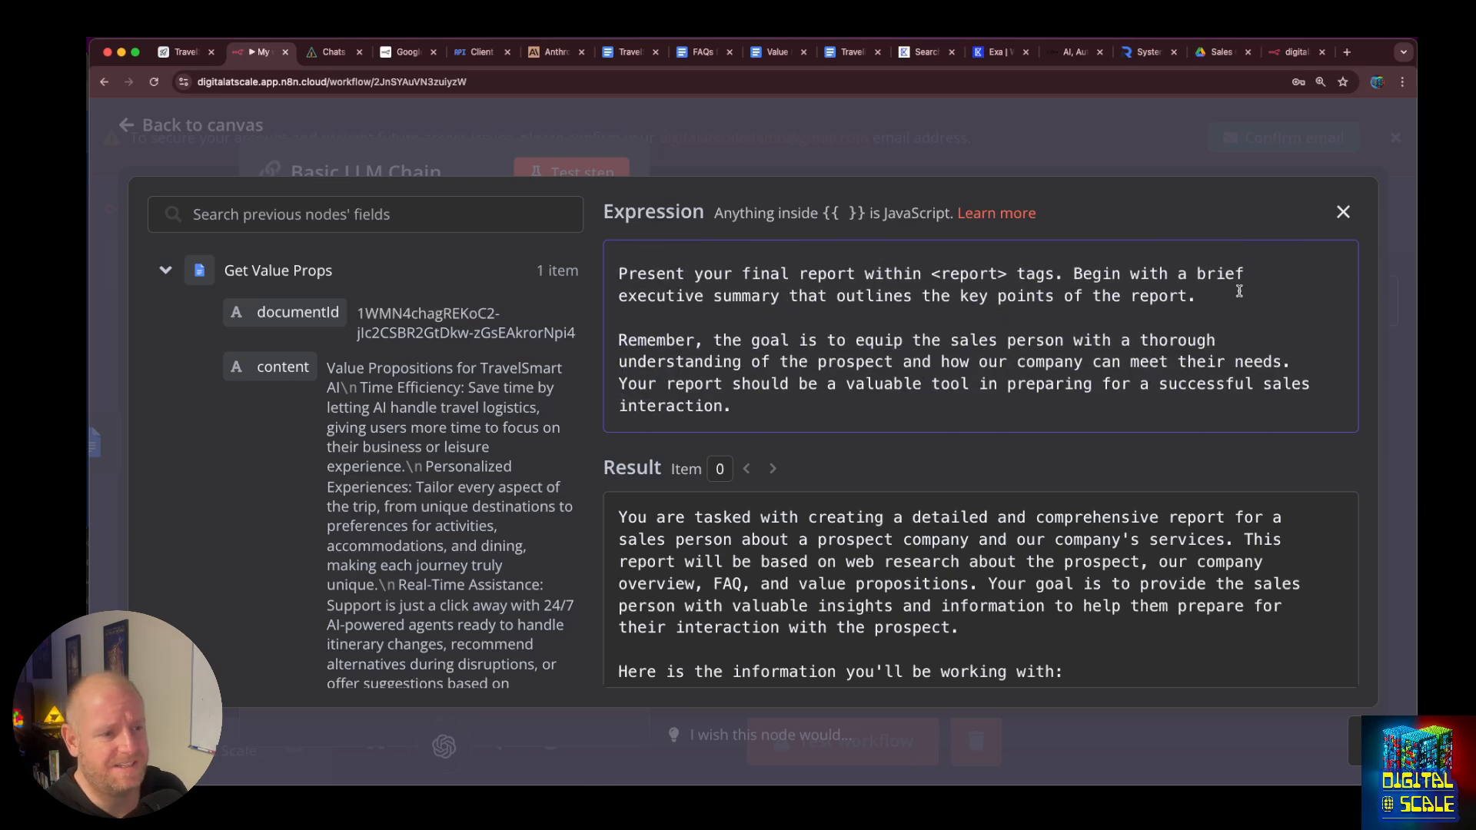
{"action": "left_click", "coordinate": [1343, 212]}
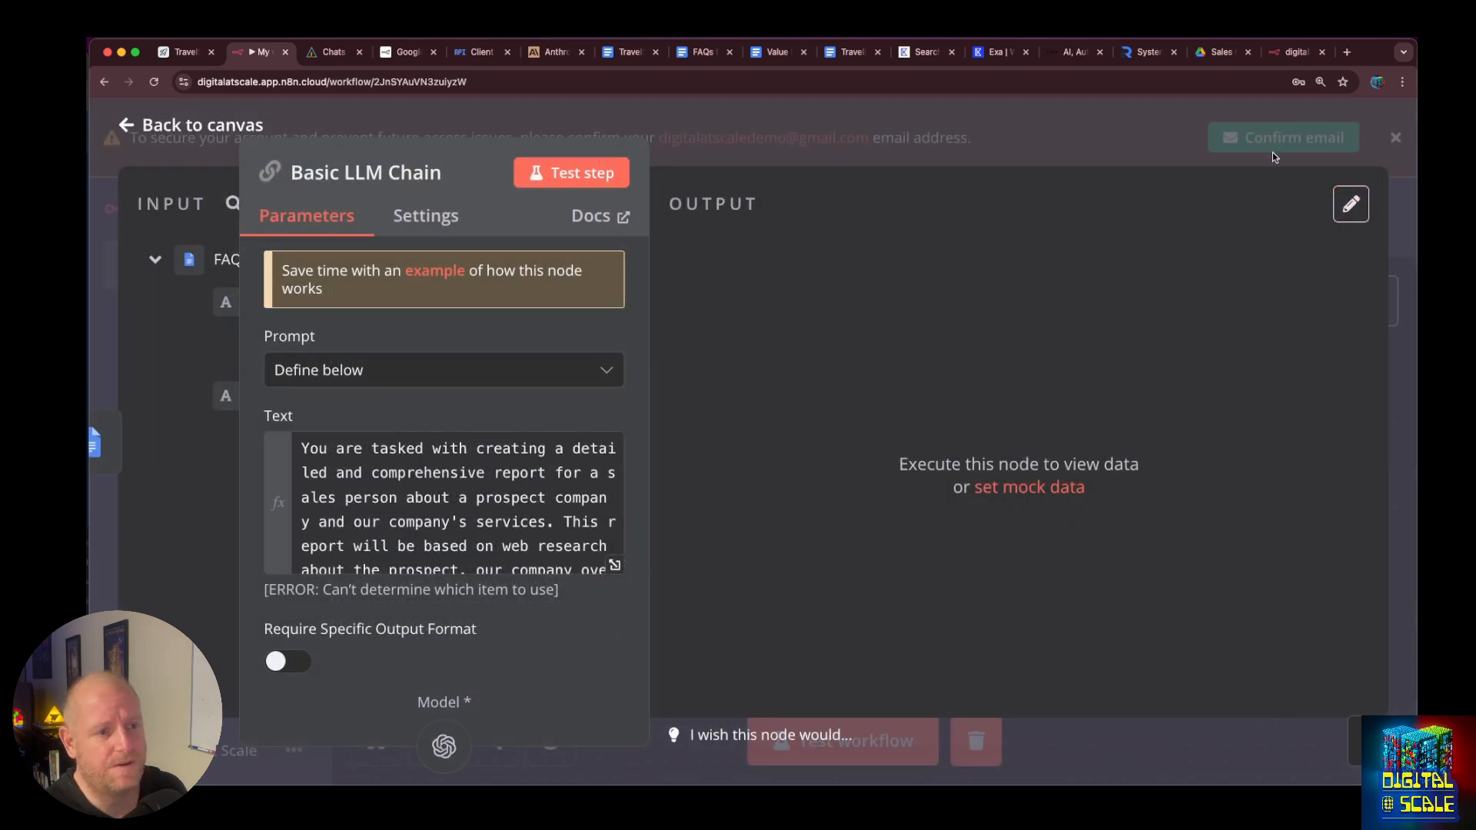
{"action": "left_click", "coordinate": [129, 128]}
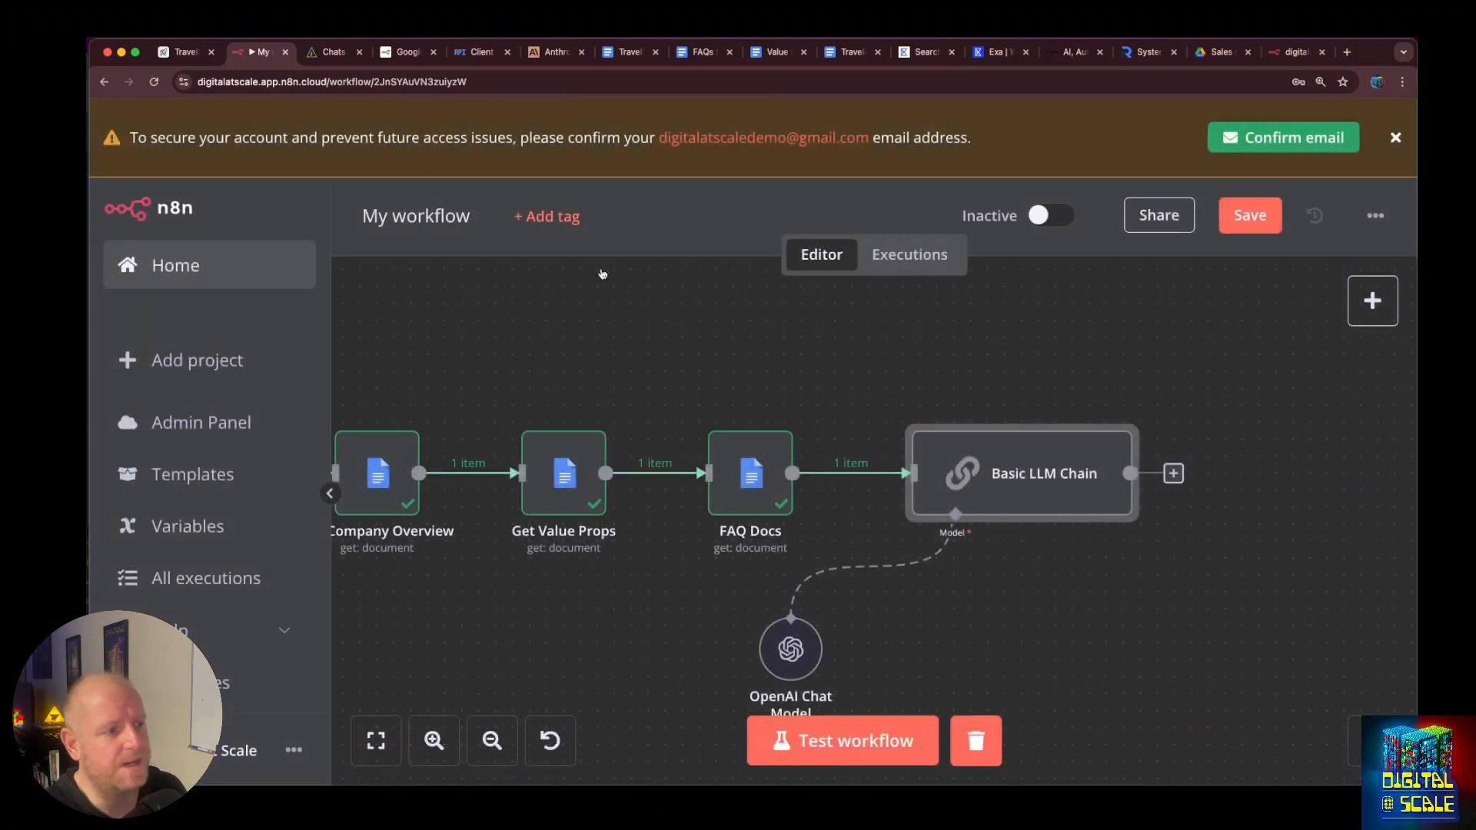
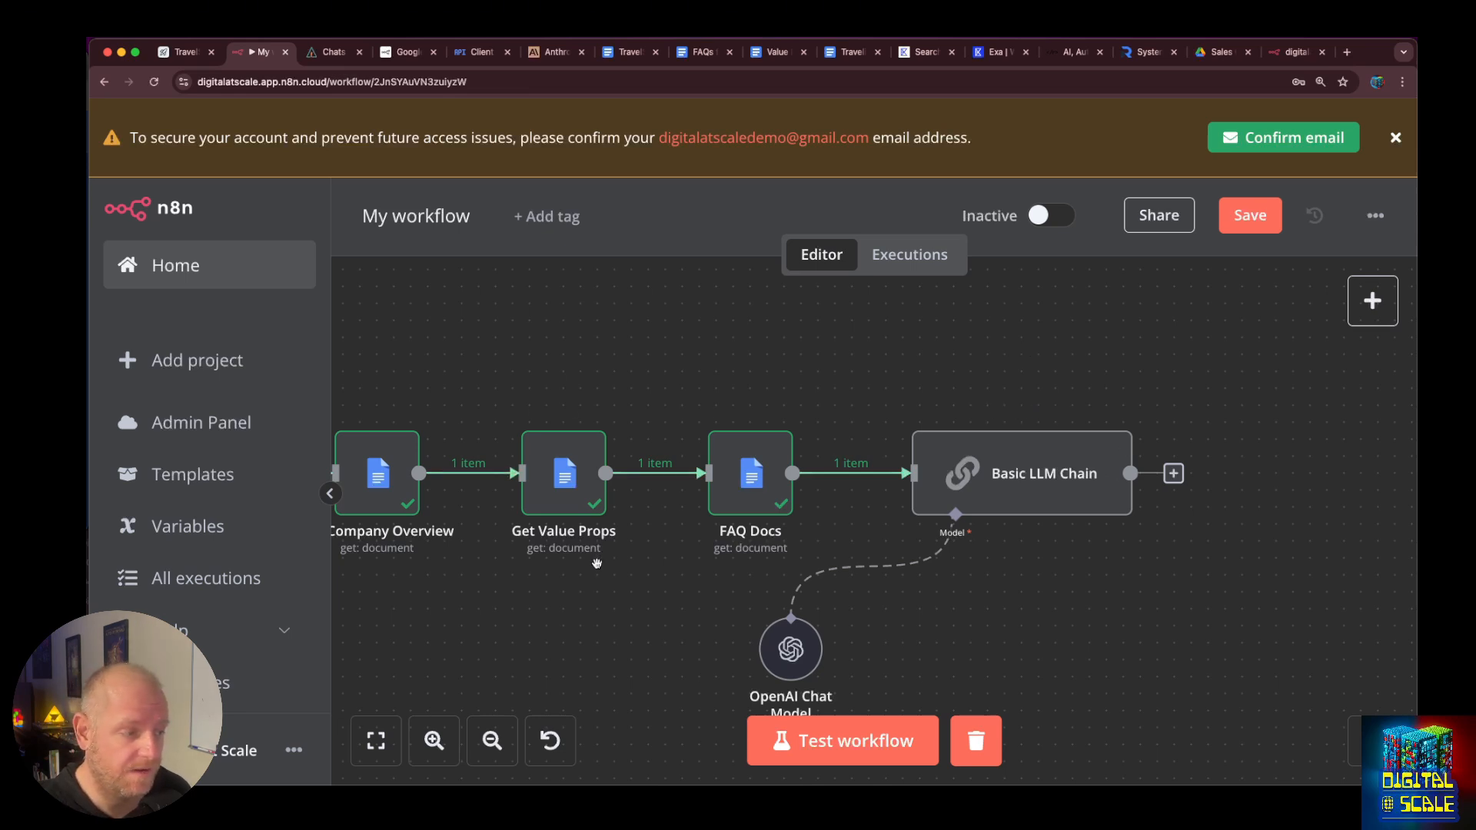
Search the nodes that can follow the Basic LLM Chain for "bin", "text" and "binar".
{"action": "scroll", "coordinate": [596, 564], "scroll_direction": "left", "scroll_amount": 5}
{"action": "scroll", "coordinate": [615, 572], "scroll_direction": "up", "scroll_amount": 2}
{"action": "scroll", "coordinate": [654, 588], "scroll_direction": "down", "scroll_amount": 5}
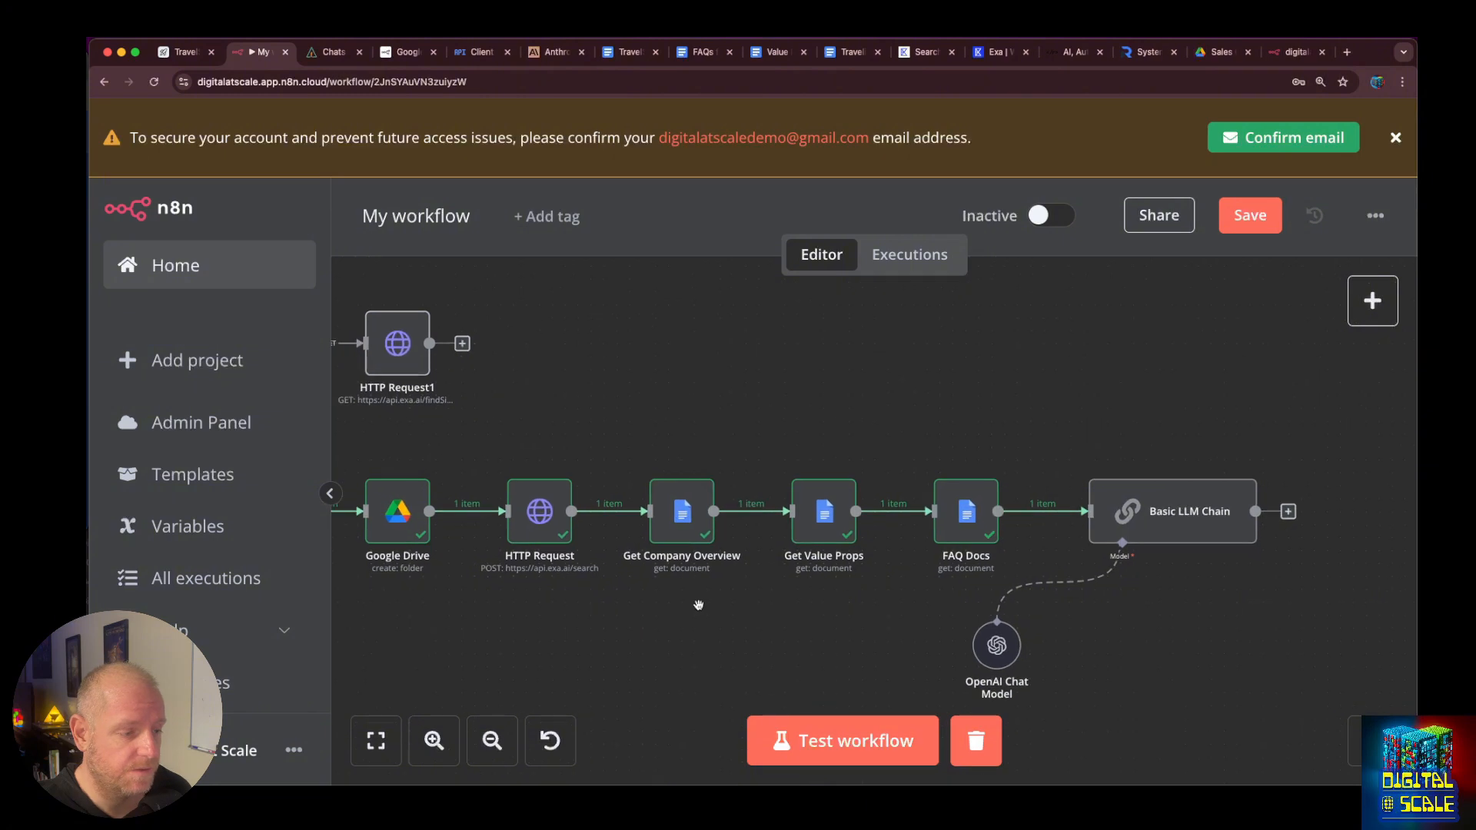
{"action": "scroll", "coordinate": [698, 605], "scroll_direction": "left", "scroll_amount": 3}
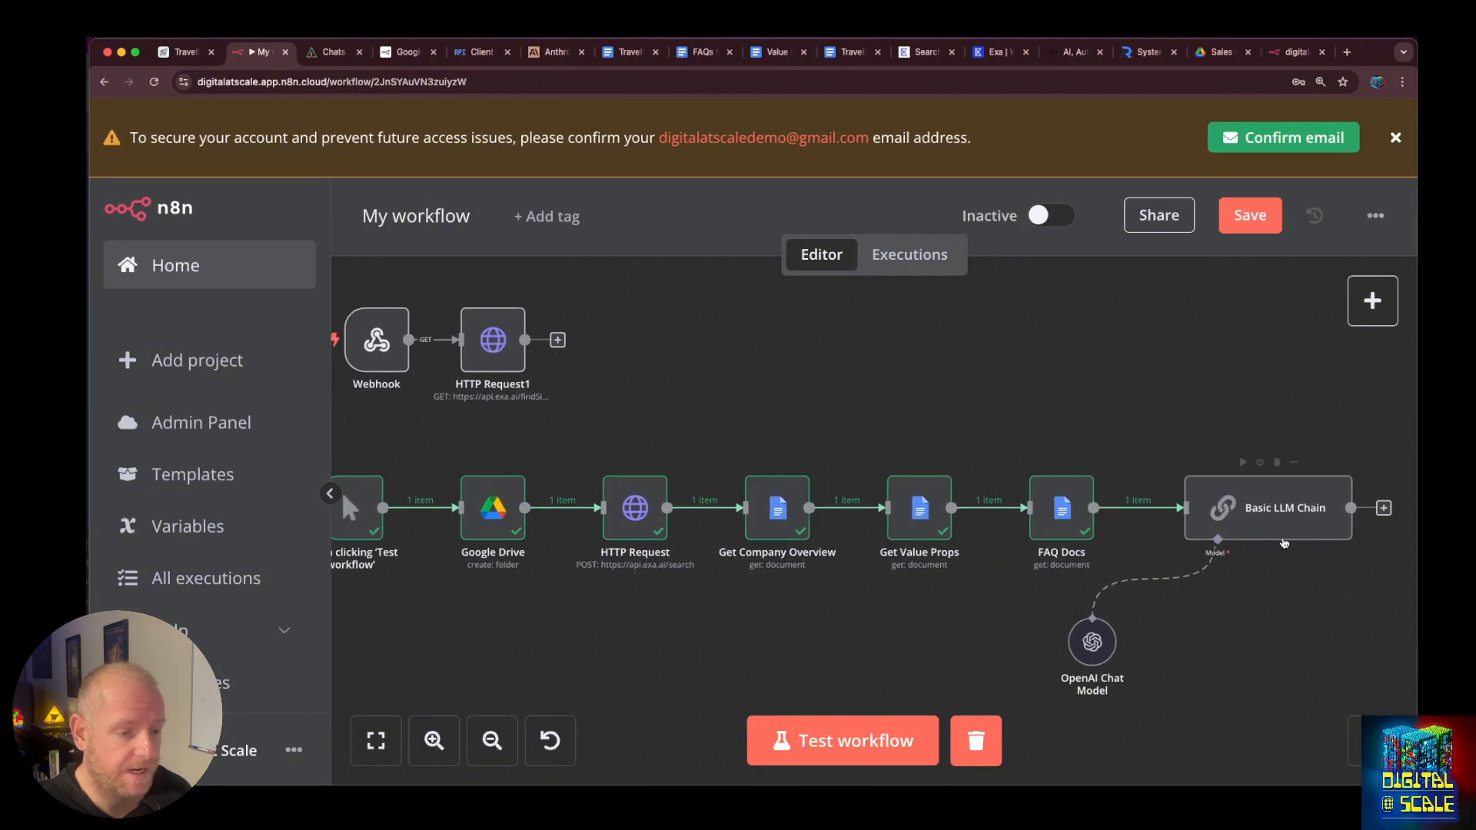
{"action": "scroll", "coordinate": [1360, 557], "scroll_direction": "right", "scroll_amount": 5}
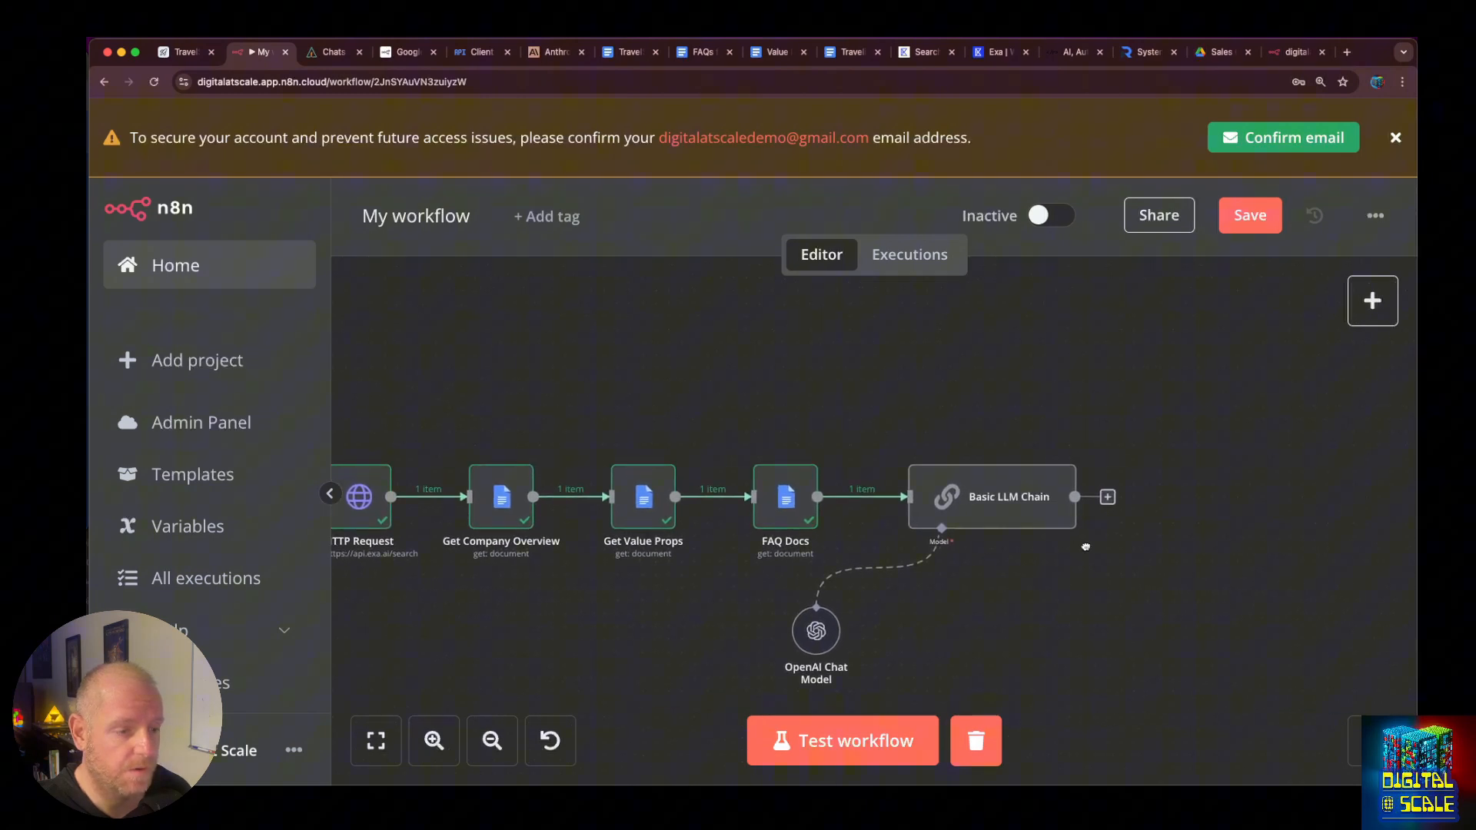
{"action": "left_click", "coordinate": [1107, 497]}
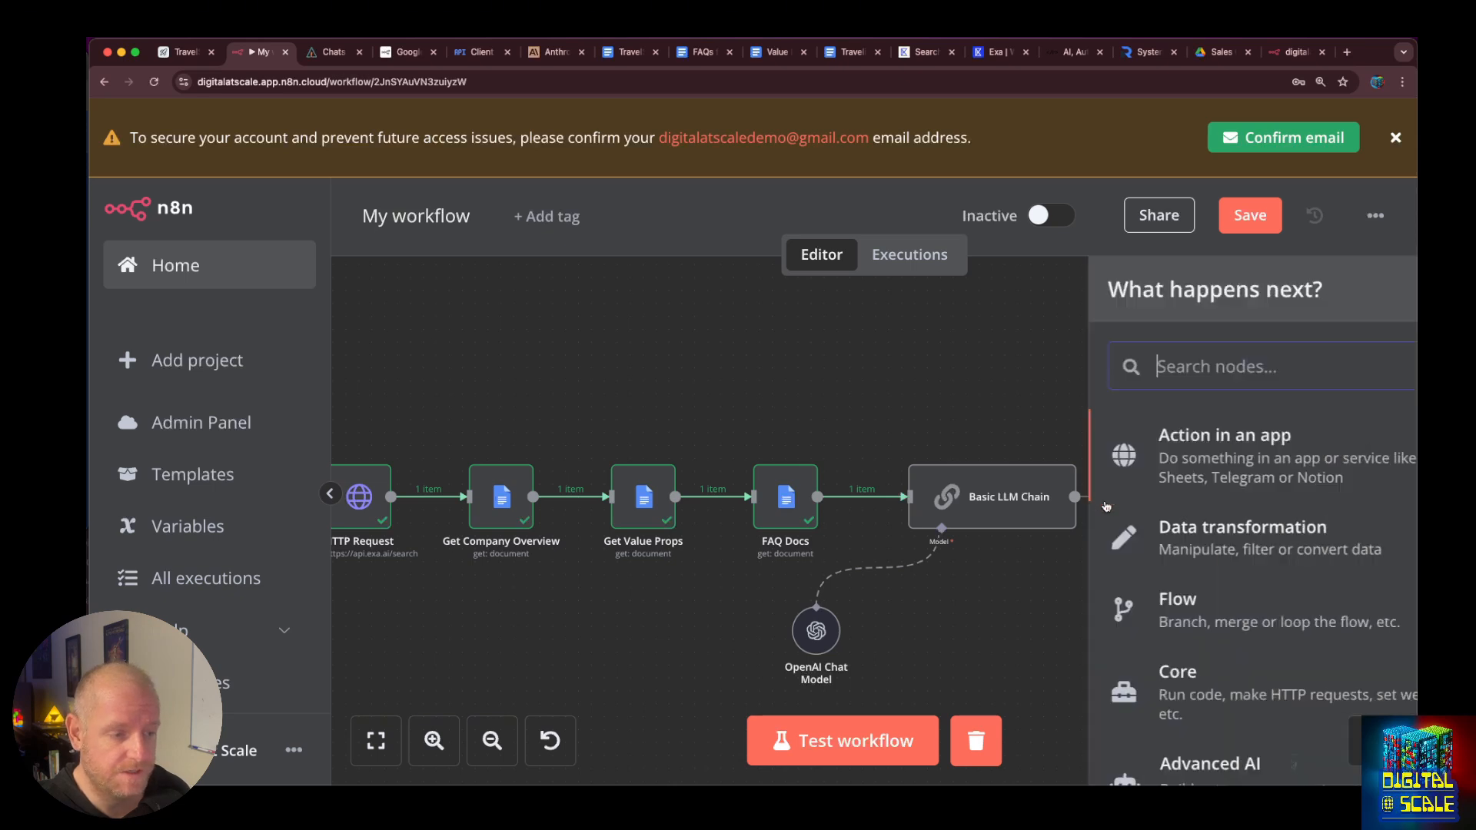
{"action": "type", "text": "bin"}
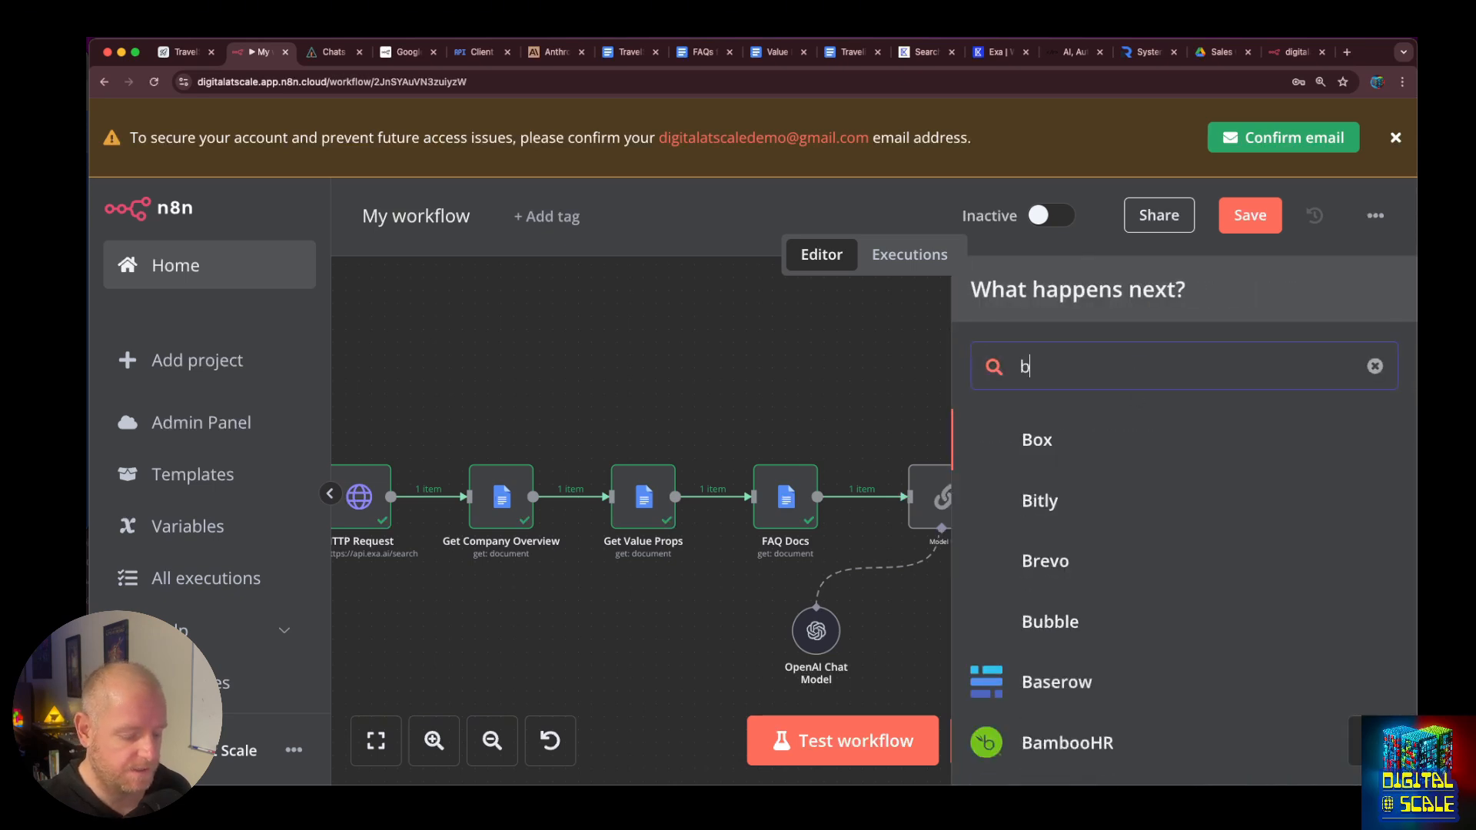
{"action": "key", "text": "BackSpace"}
{"action": "key", "text": "BackSpace"}
{"action": "key", "text": "BackSpace"}
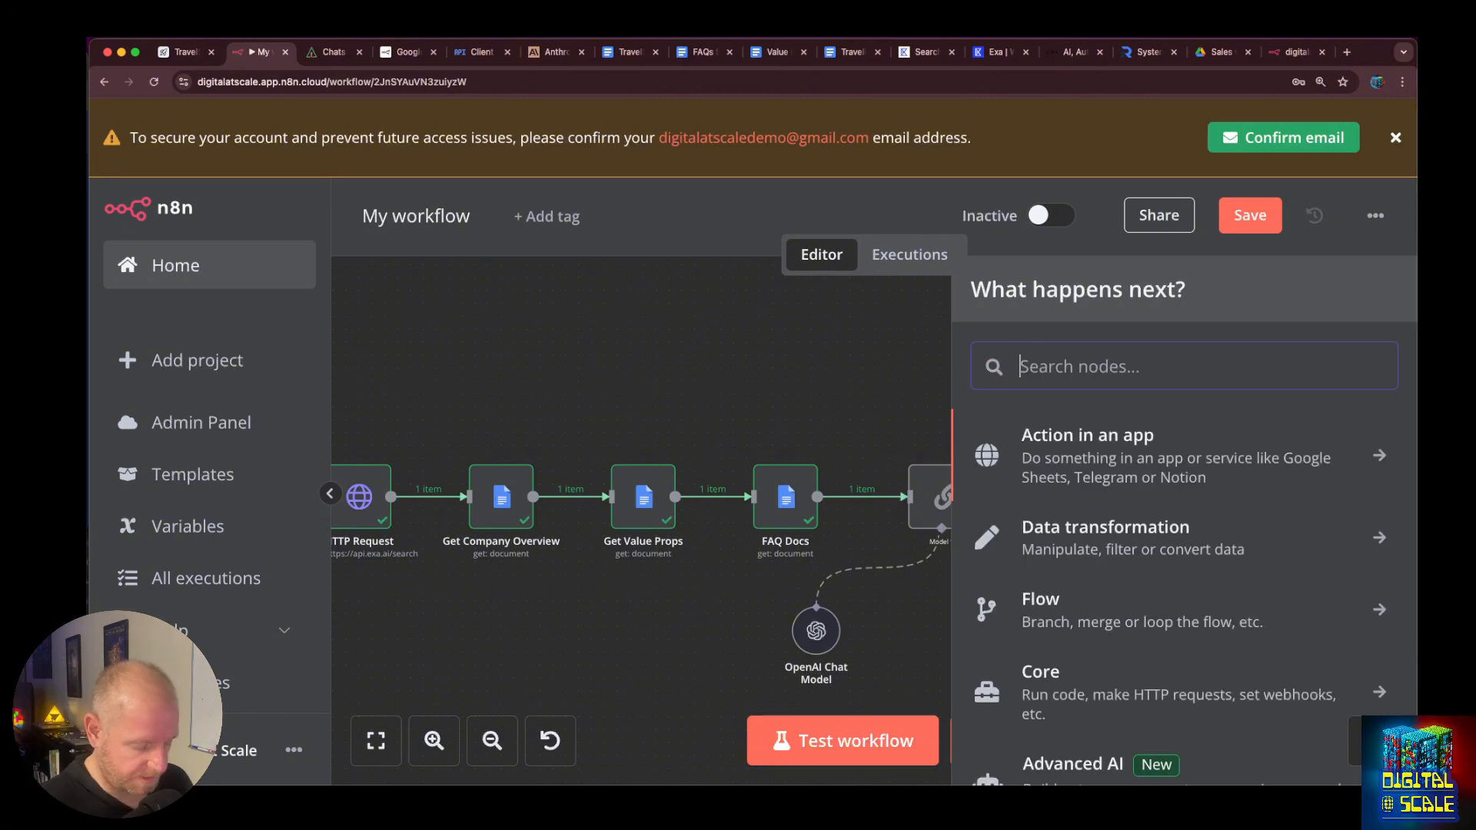
{"action": "type", "text": "text"}
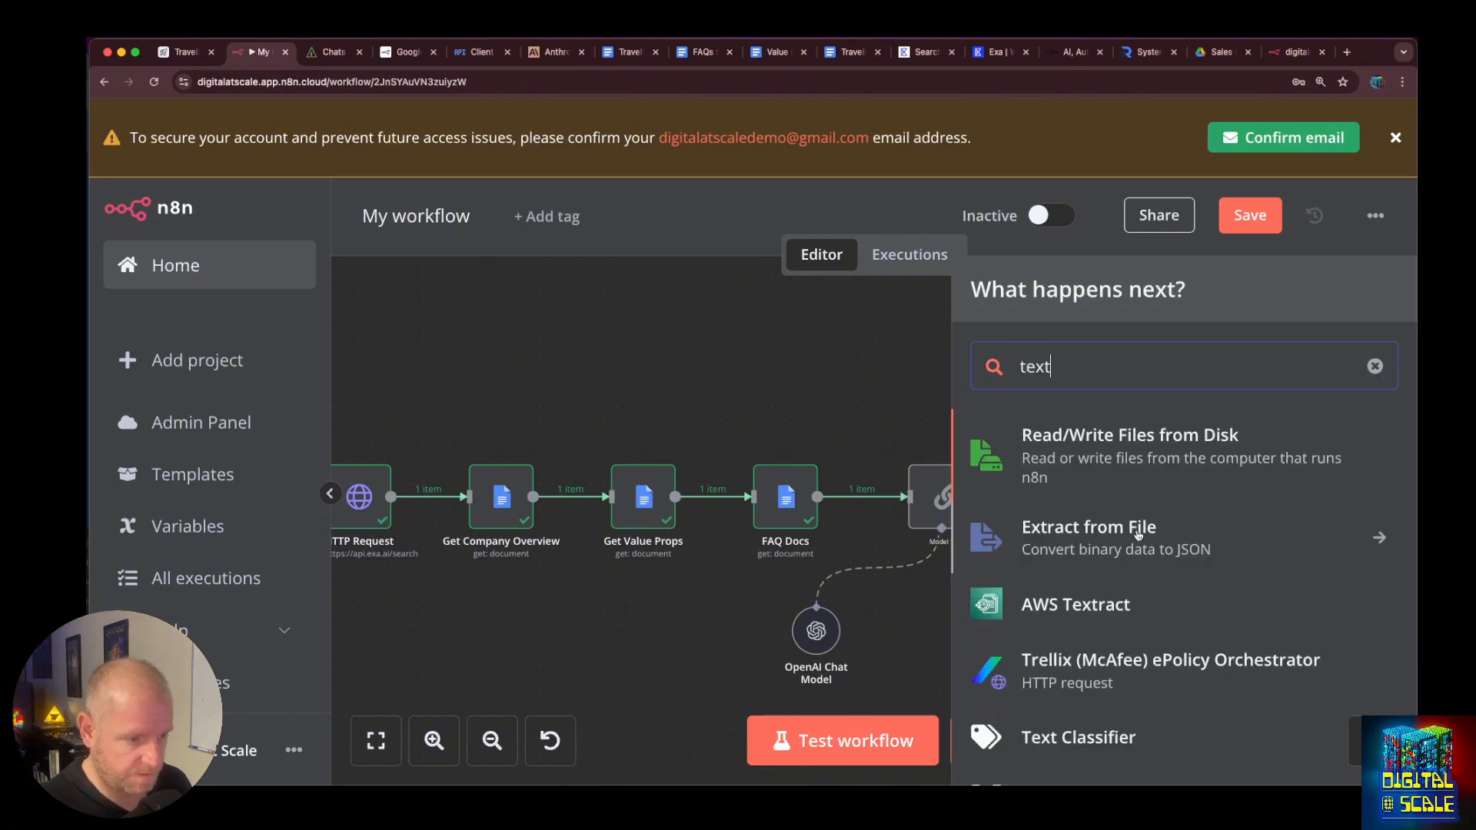
{"action": "scroll", "coordinate": [1139, 535], "scroll_direction": "down", "scroll_amount": 4}
{"action": "key", "text": "BackSpace"}
{"action": "key", "text": "BackSpace"}
{"action": "key", "text": "BackSpace"}
{"action": "key", "text": "BackSpace"}
{"action": "type", "text": "binar"}
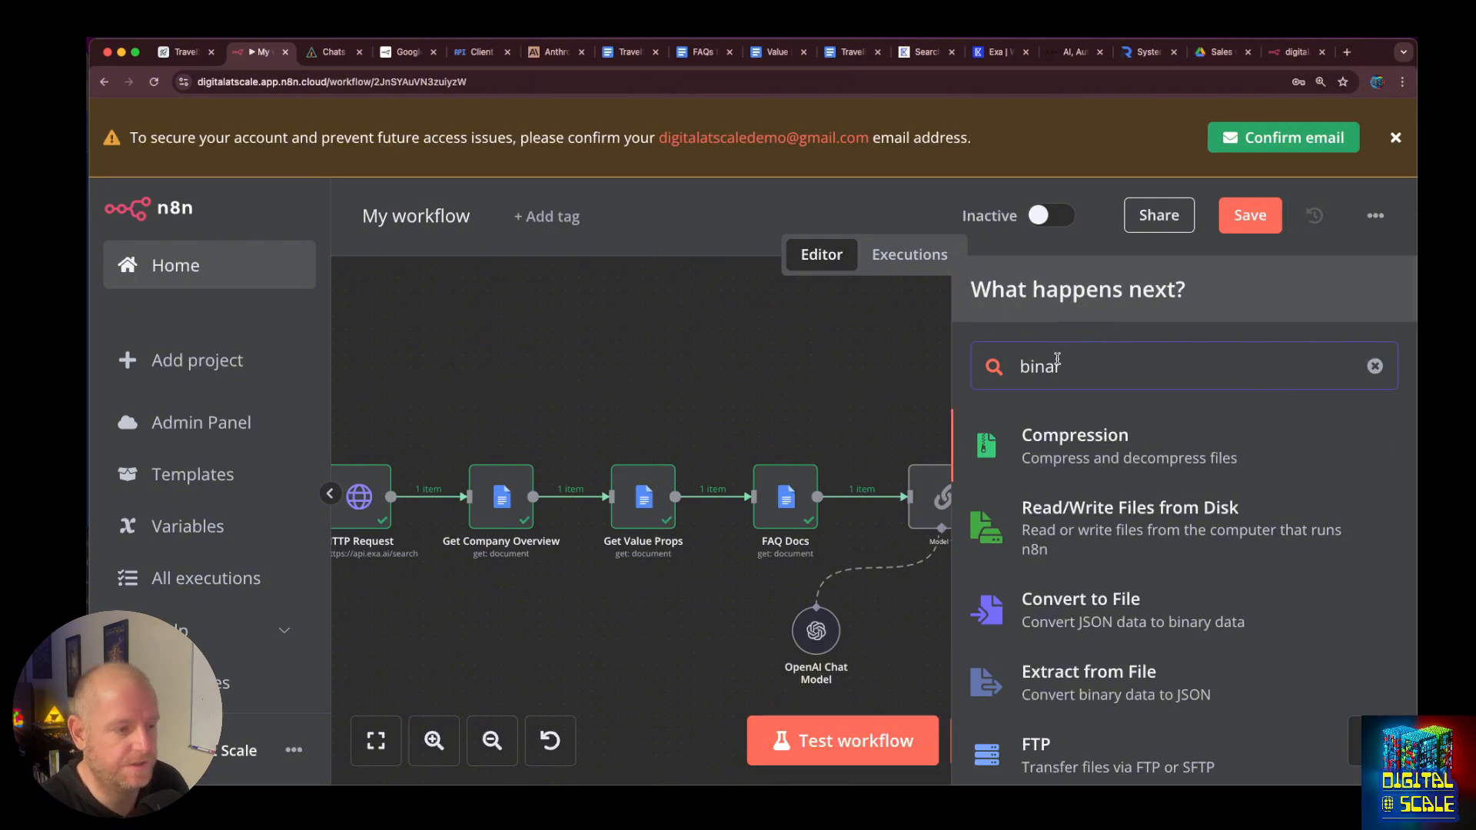
Add a Google Docs "Create a document" node after the Basic LLM Chain and enter a title starting with "Sales Research f".
{"action": "double_click", "coordinate": [1033, 365]}
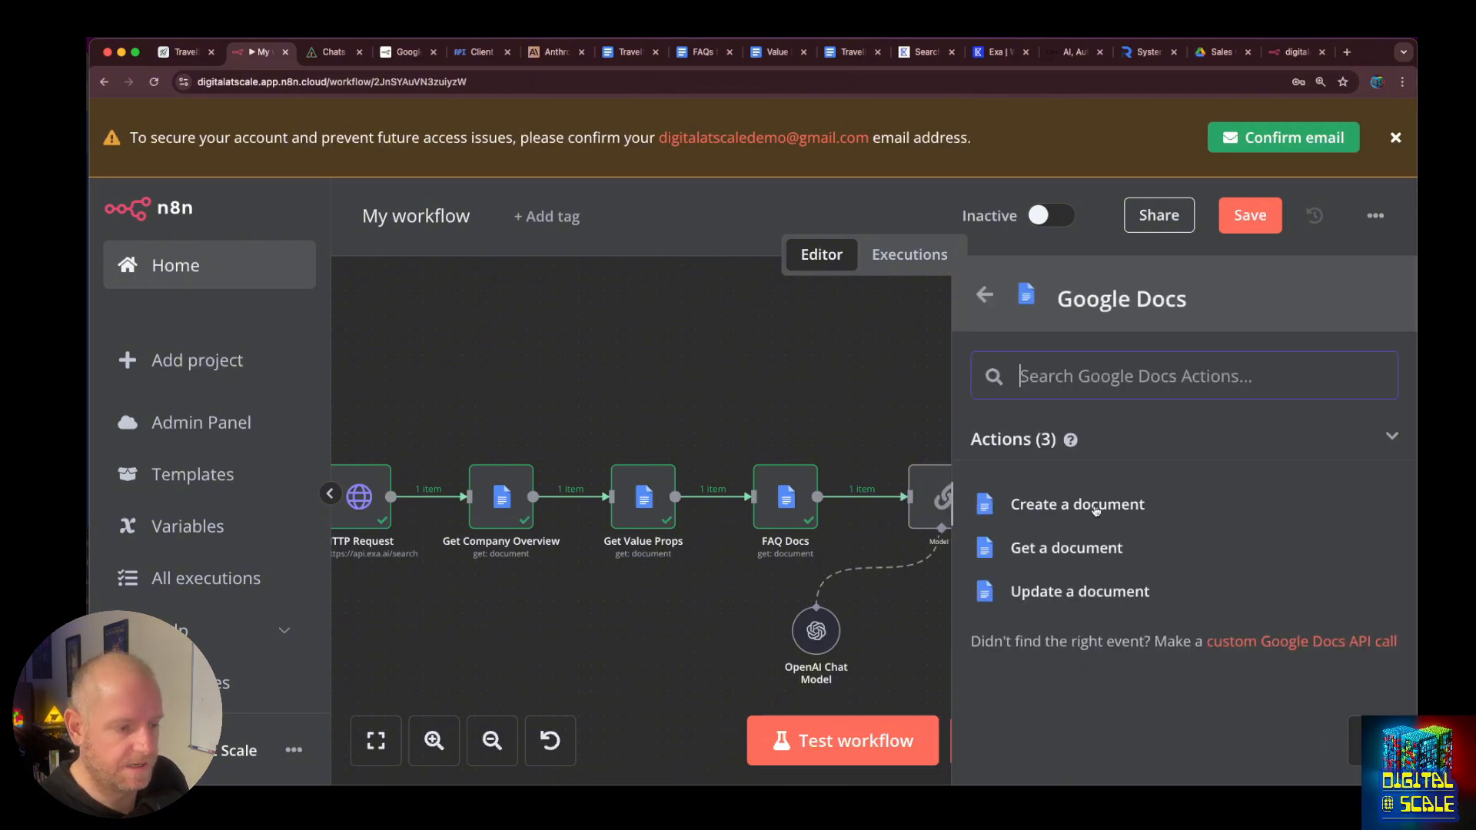
{"action": "left_click", "coordinate": [1091, 504]}
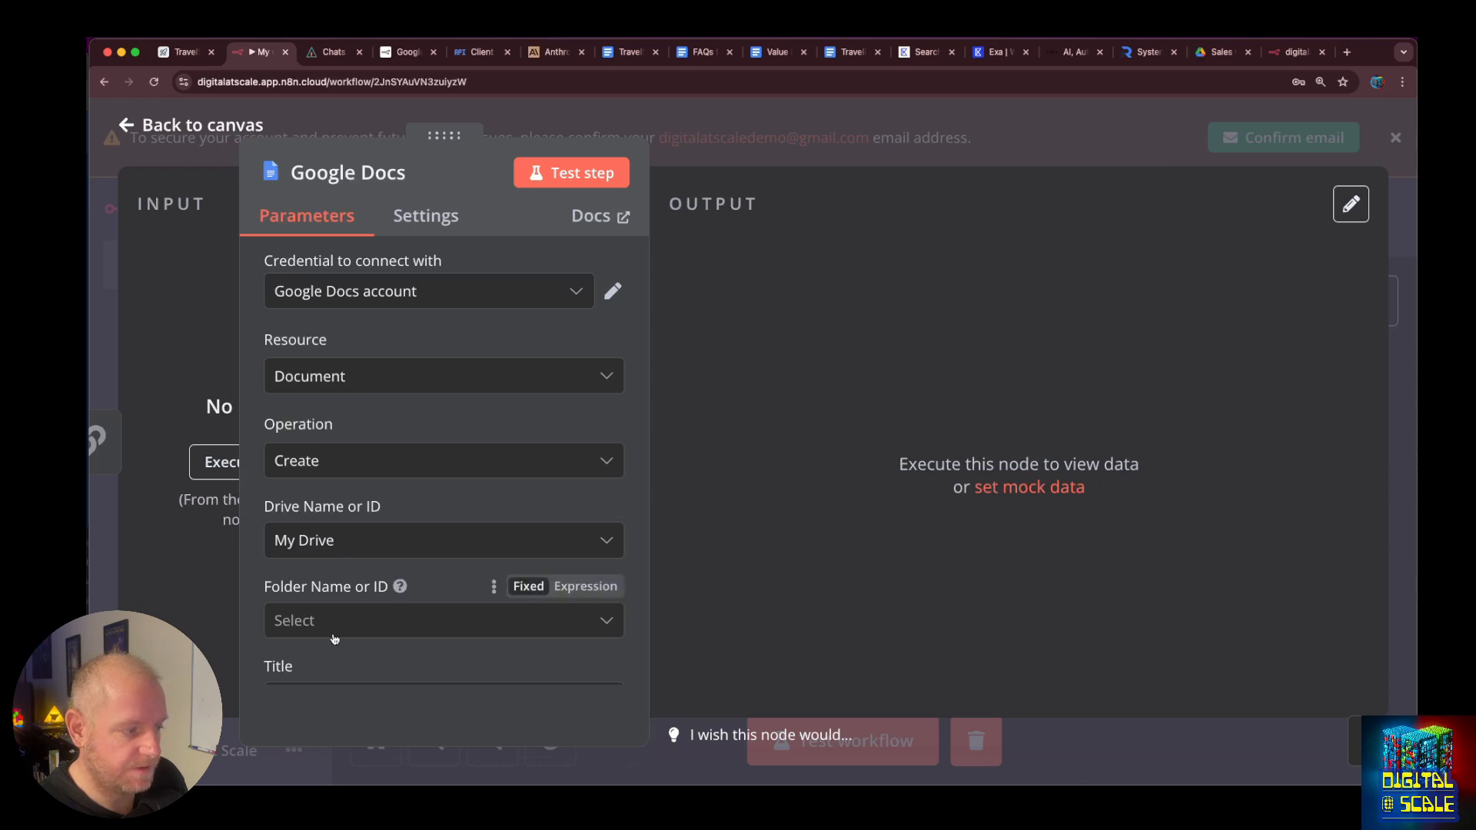
{"action": "scroll", "coordinate": [333, 626], "scroll_direction": "down", "scroll_amount": 3}
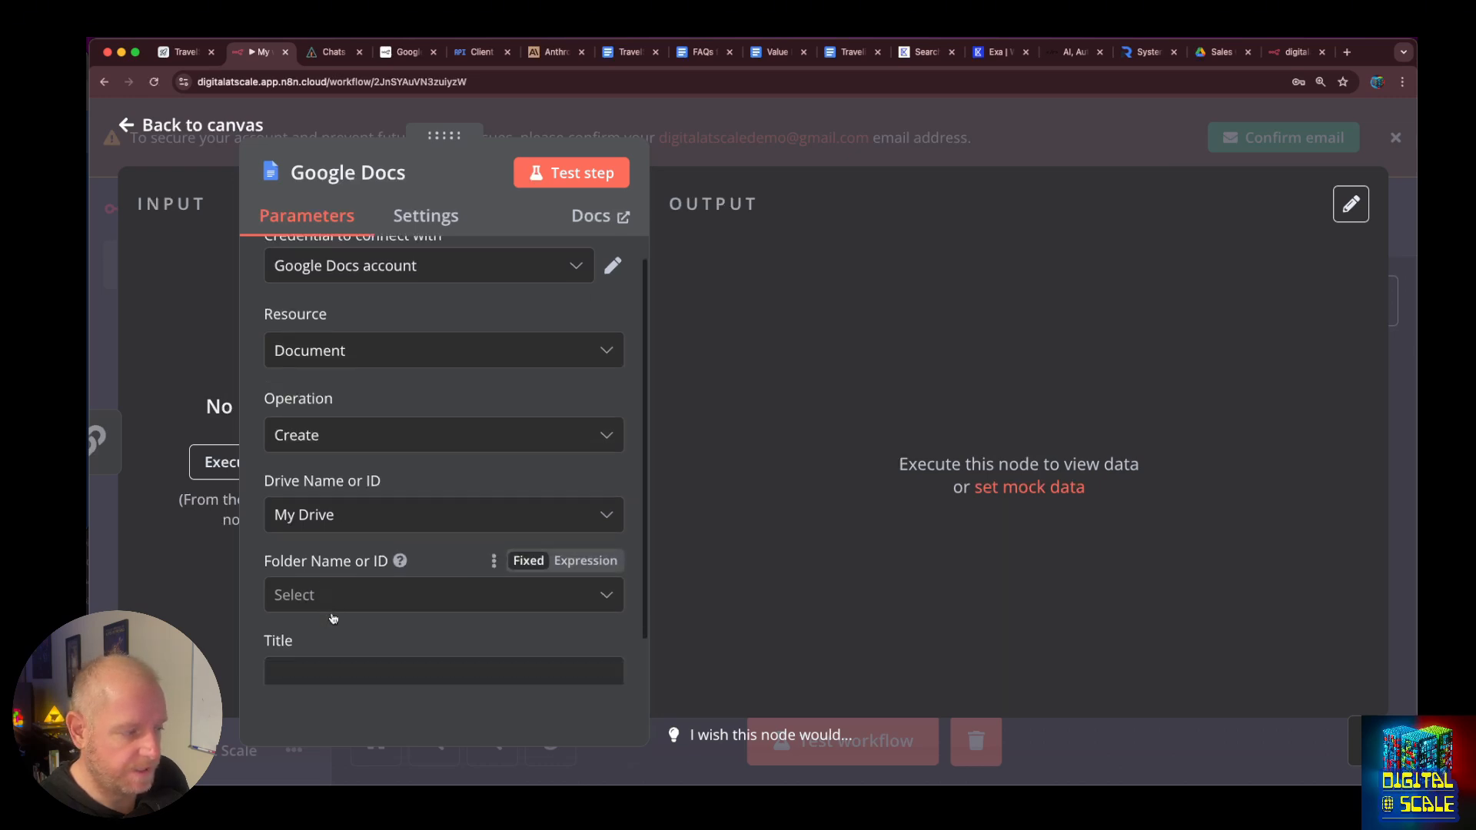
{"action": "left_click", "coordinate": [337, 617]}
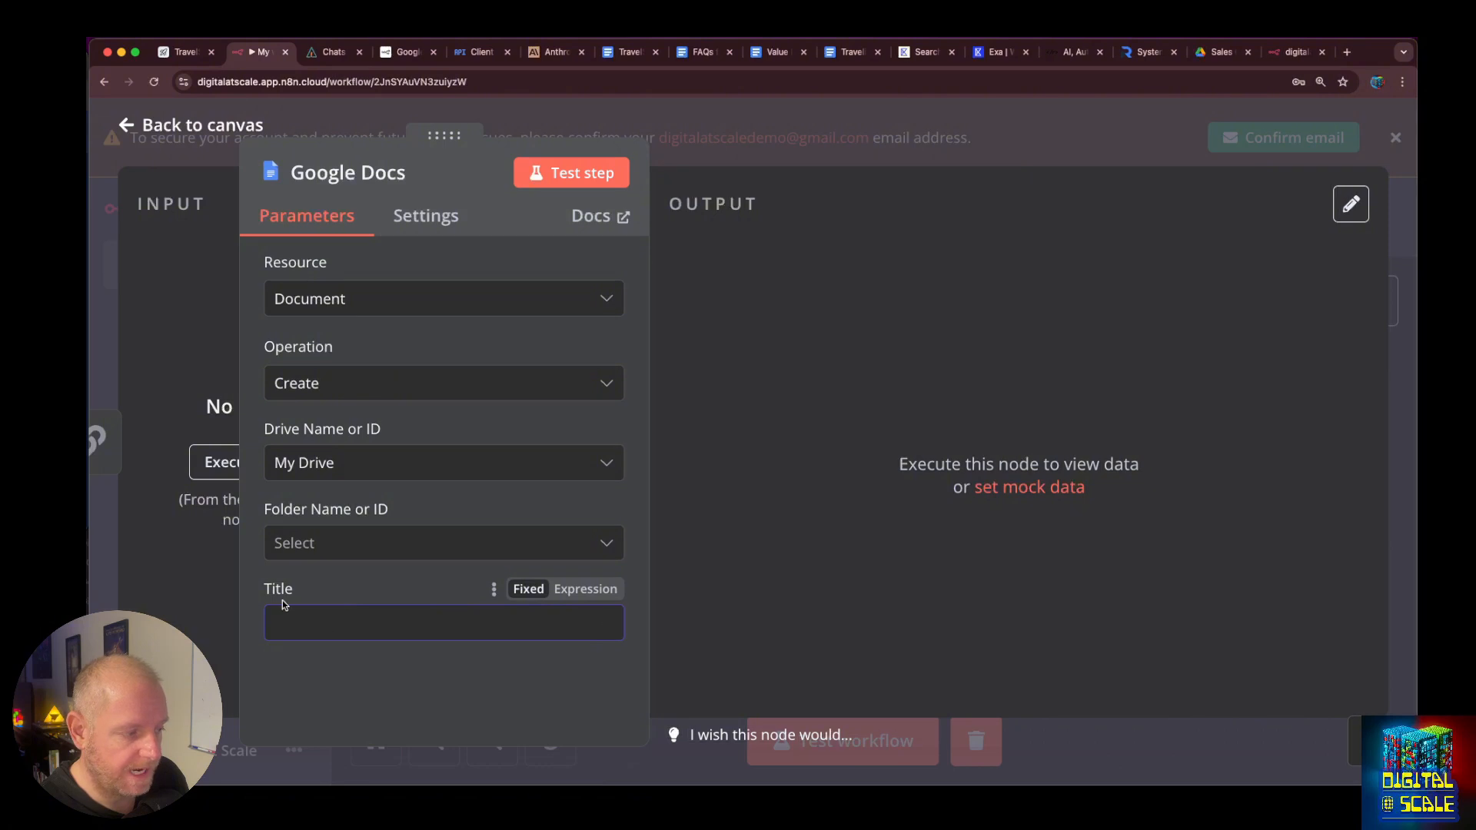
{"action": "type", "text": "Sales Research f"}
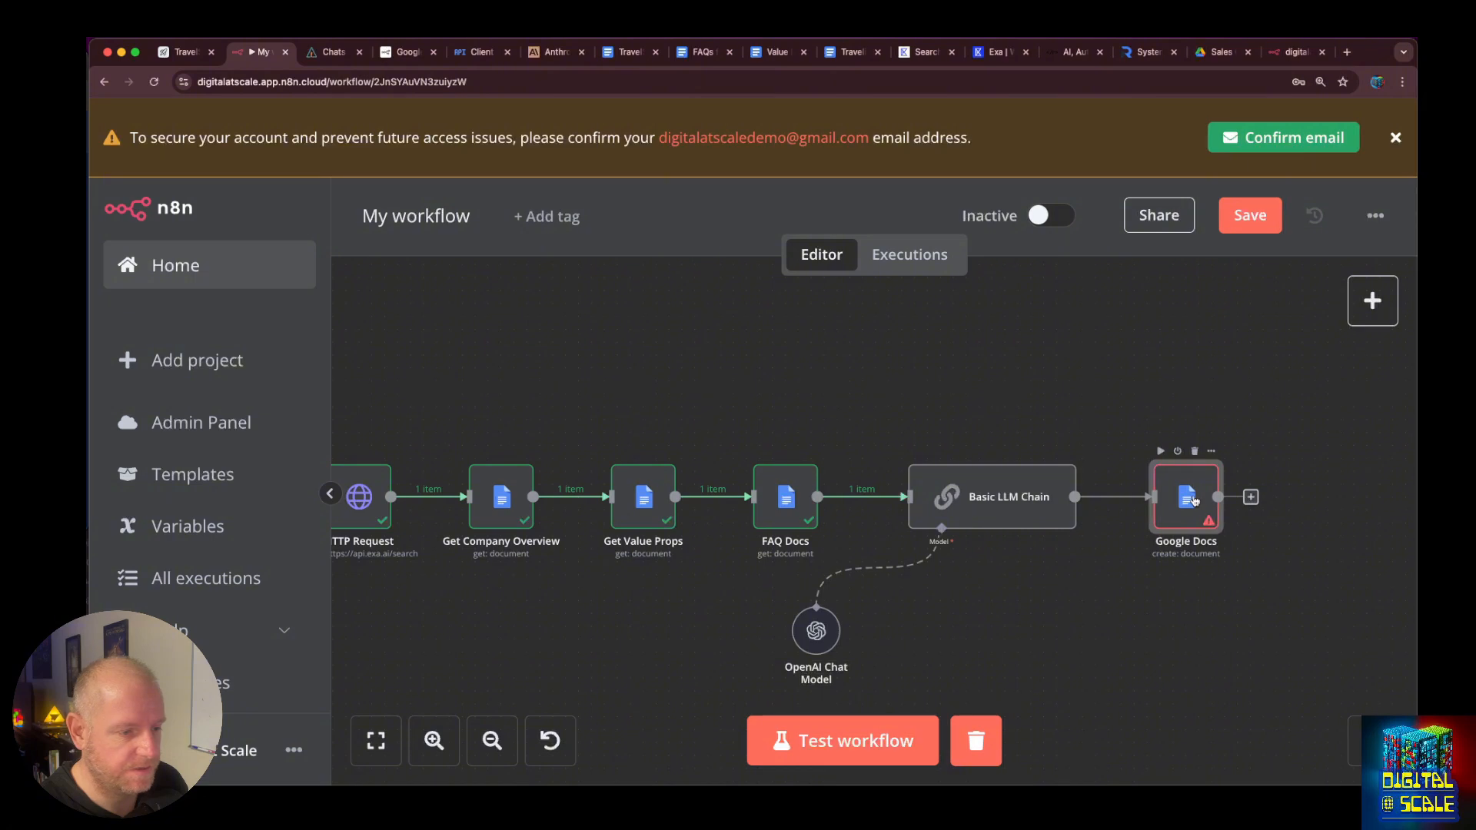
{"action": "double_click", "coordinate": [1195, 500]}
{"action": "left_click", "coordinate": [371, 543]}
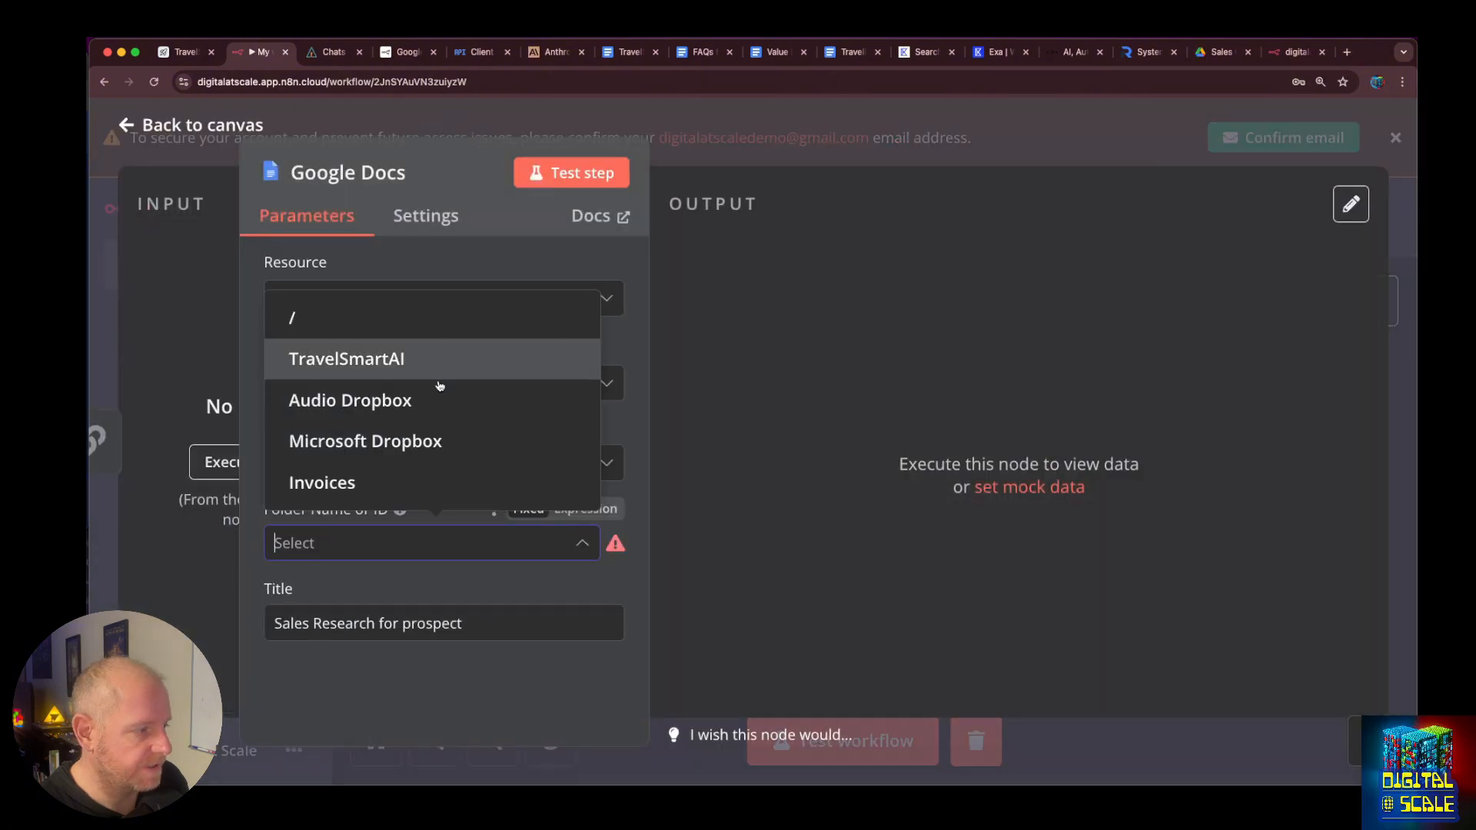
{"action": "key", "text": "Escape"}
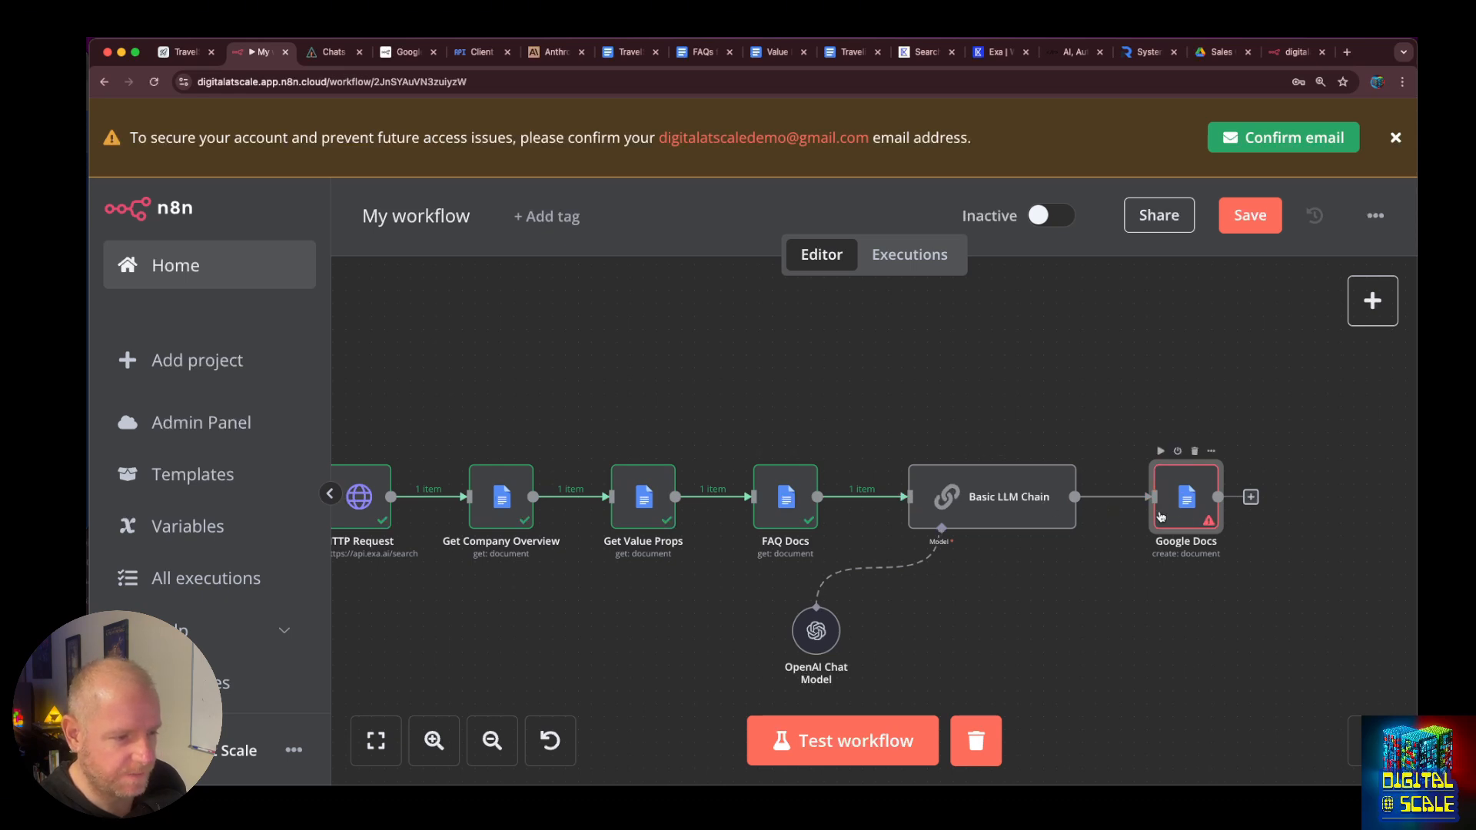
Add a Google Docs "Update a document" node after the Google Docs create node.
{"action": "left_click", "coordinate": [1253, 498]}
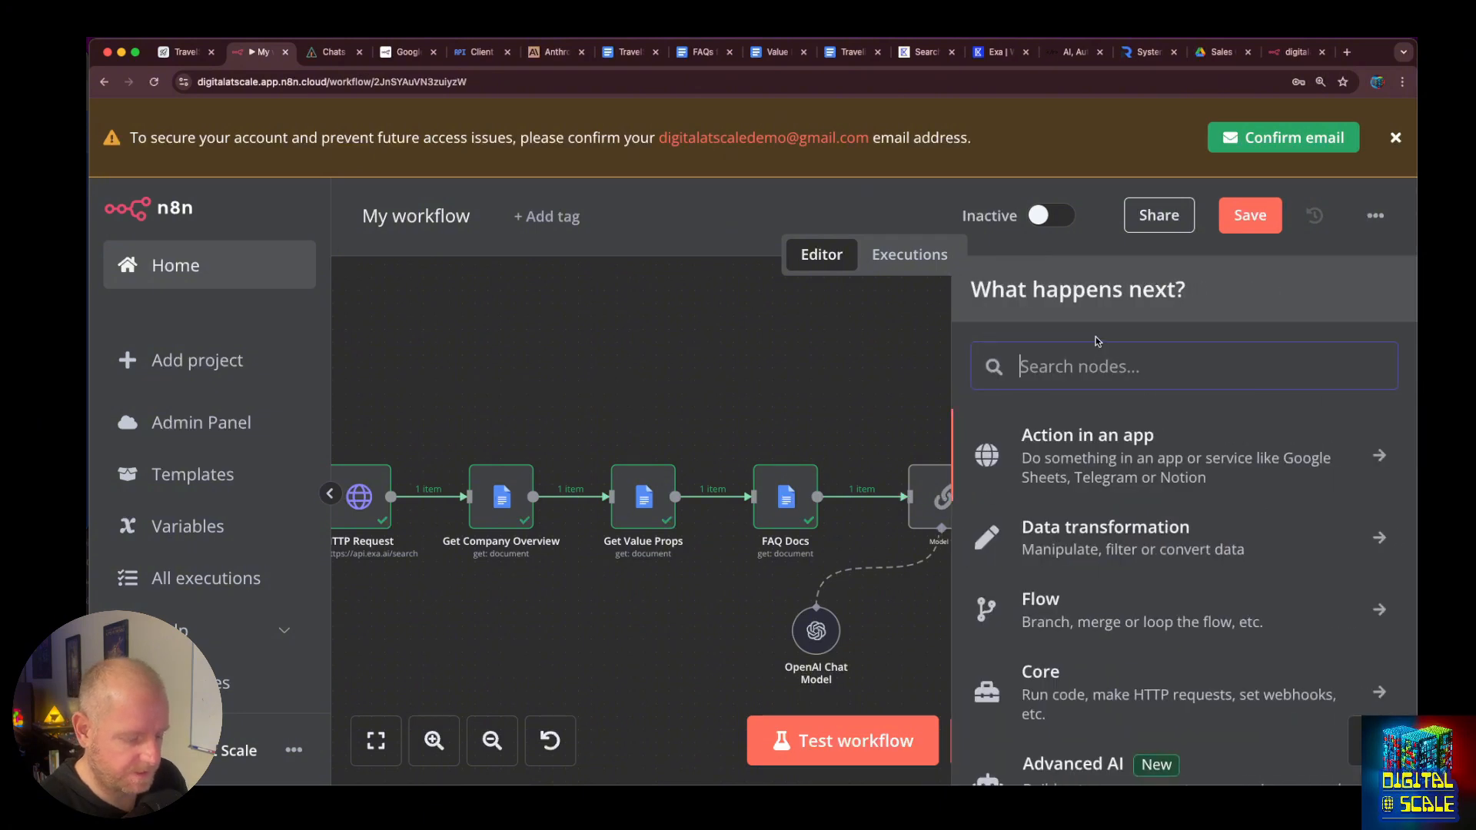
{"action": "type", "text": "upda"}
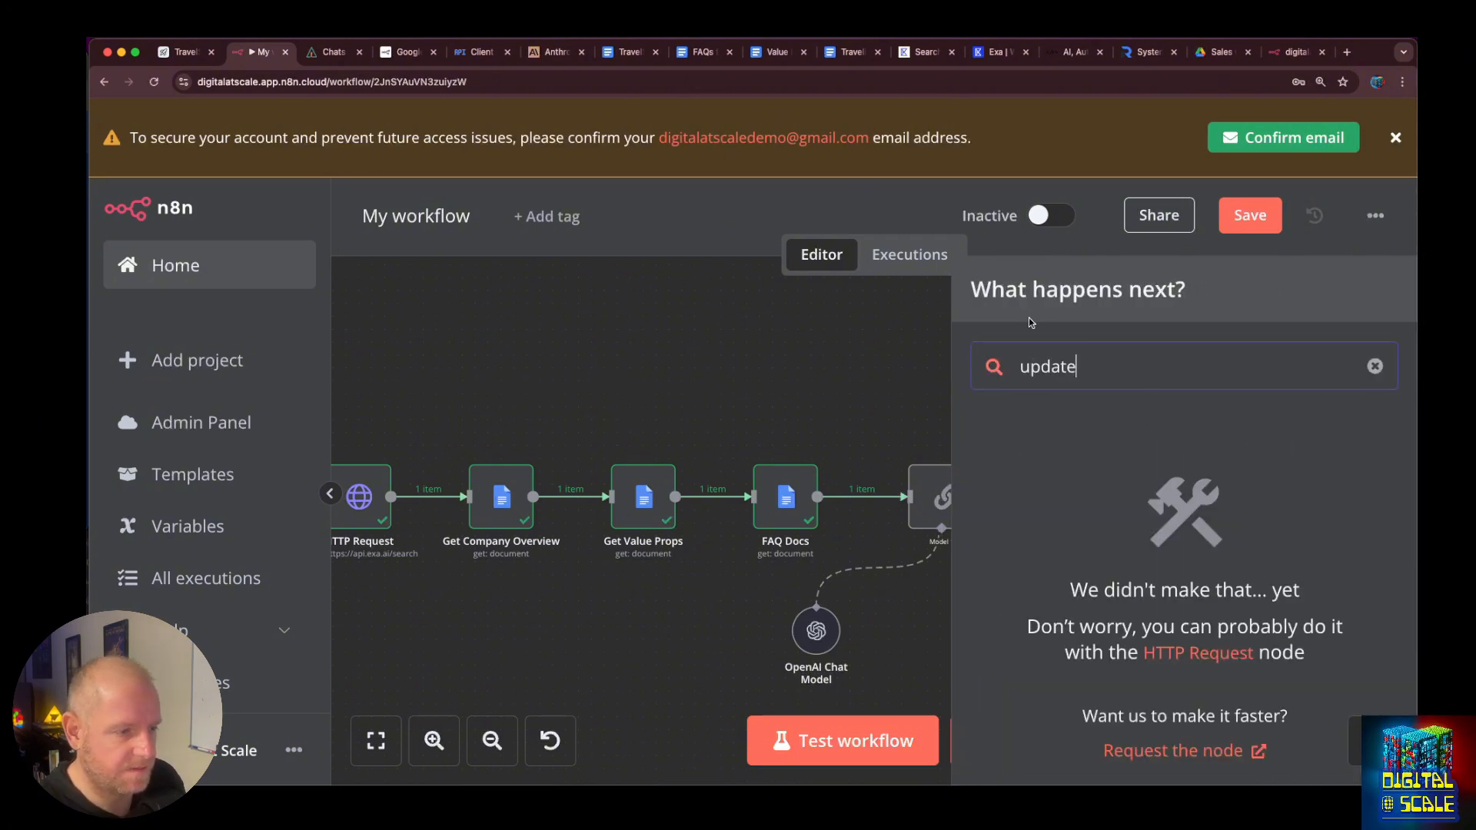
{"action": "type", "text": "te"}
{"action": "key", "text": "super+a"}
{"action": "type", "text": "di"}
{"action": "key", "text": "BackSpace"}
{"action": "type", "text": "oc"}
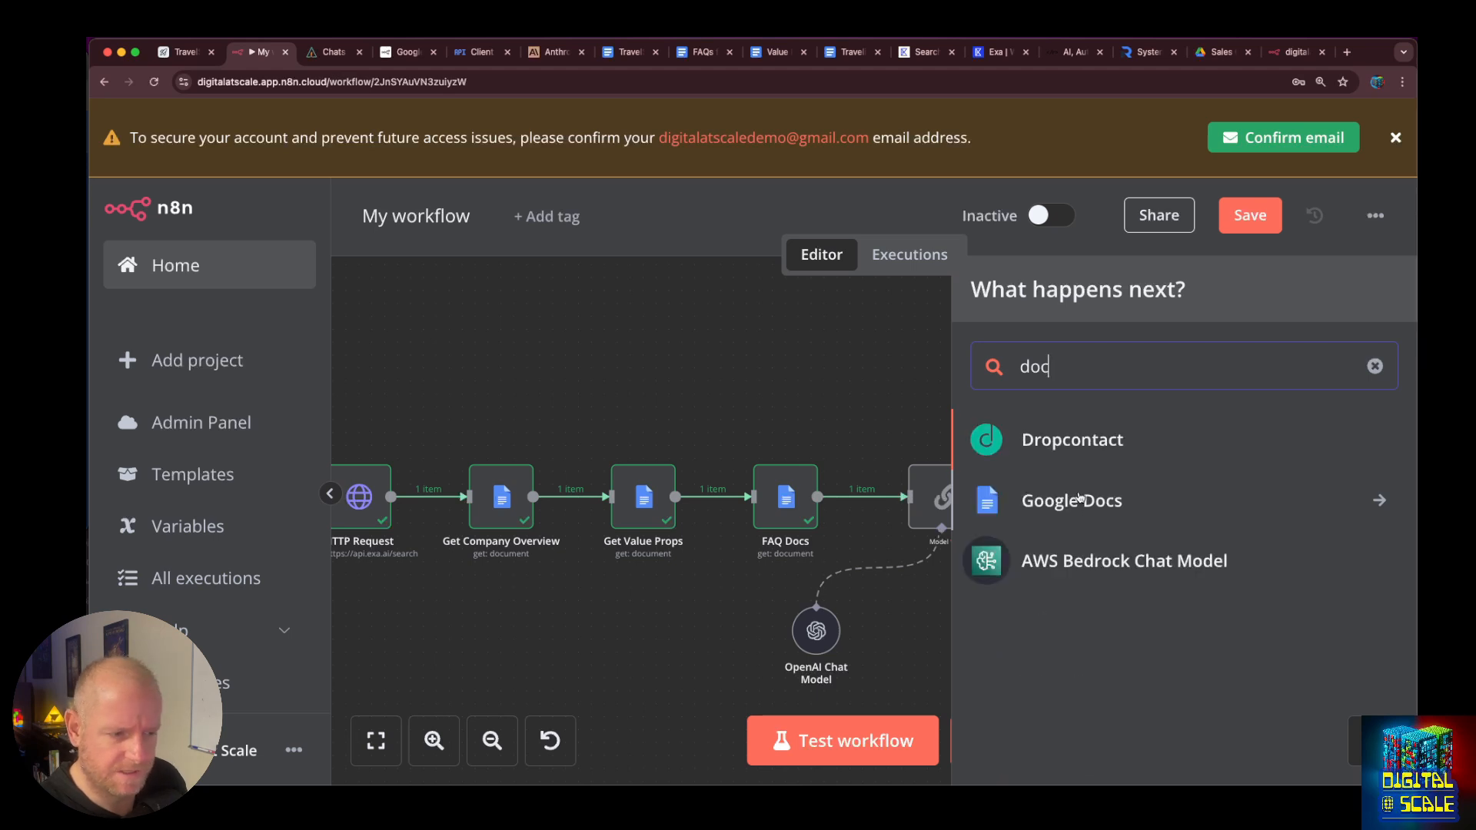
{"action": "left_click", "coordinate": [1079, 497]}
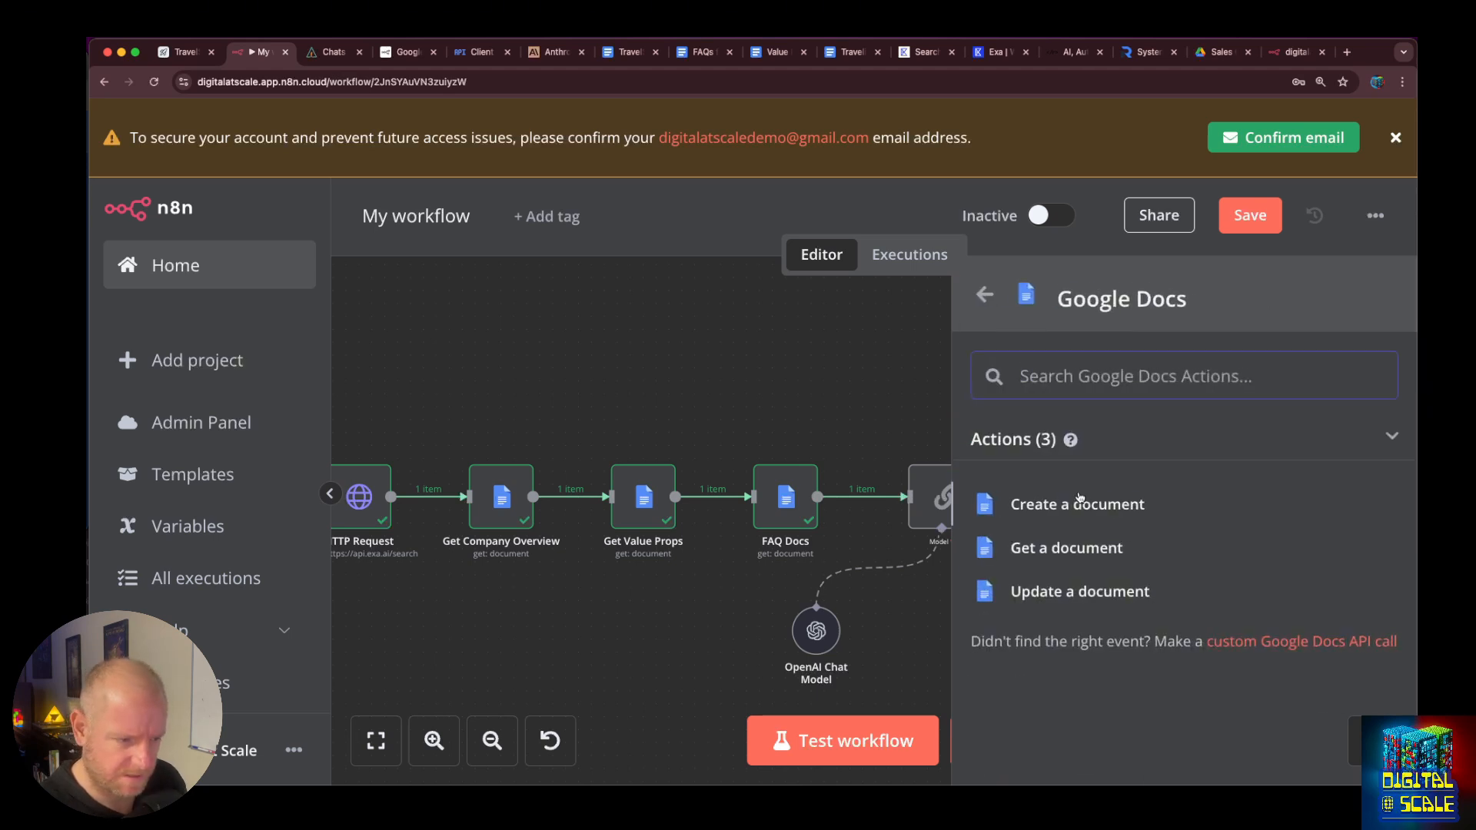
{"action": "left_click", "coordinate": [1091, 591]}
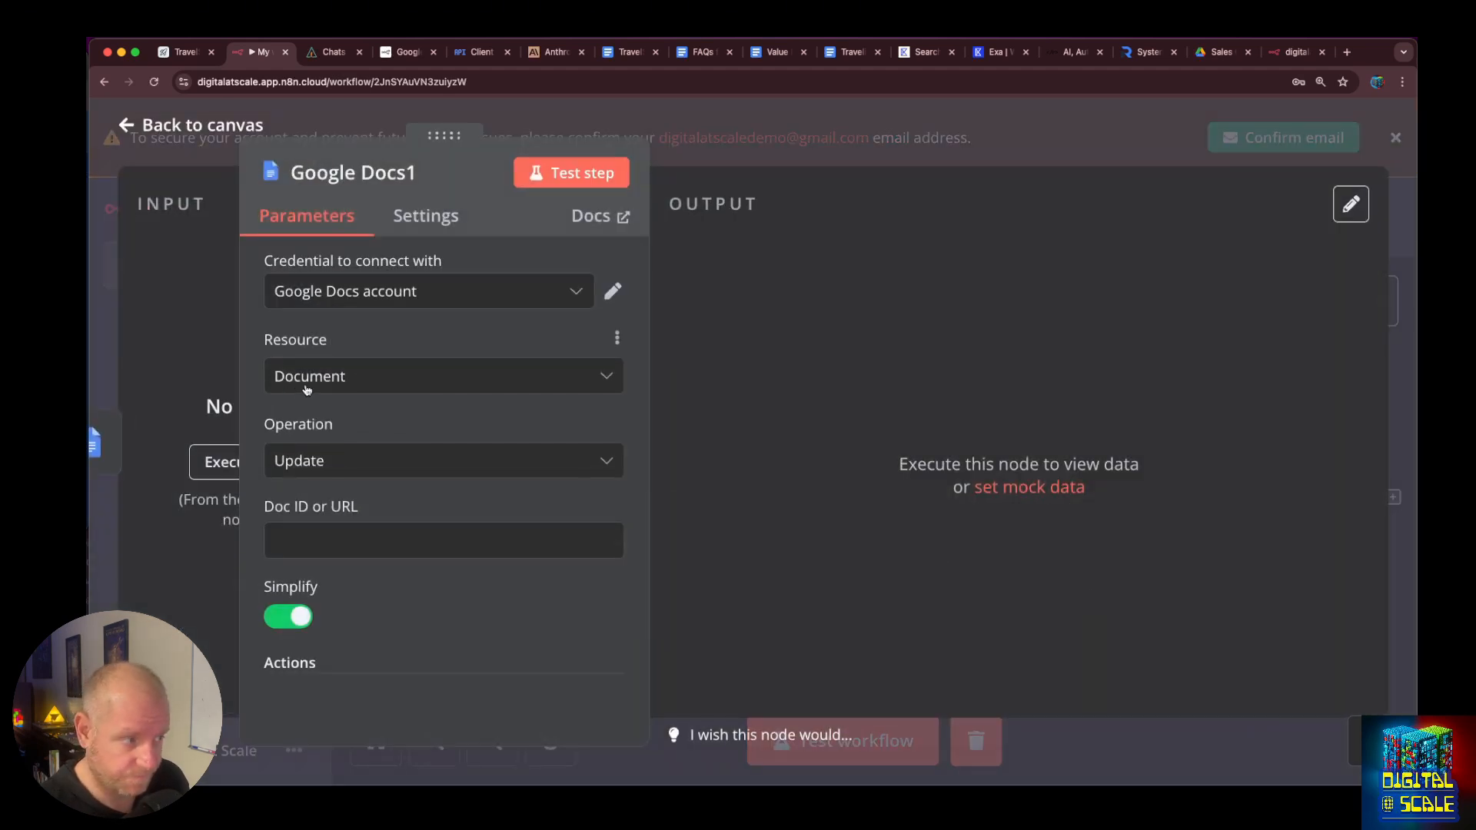
Review the update node's document field and its text insert action settings, and return to the workflow canvas.
{"action": "left_click", "coordinate": [329, 547]}
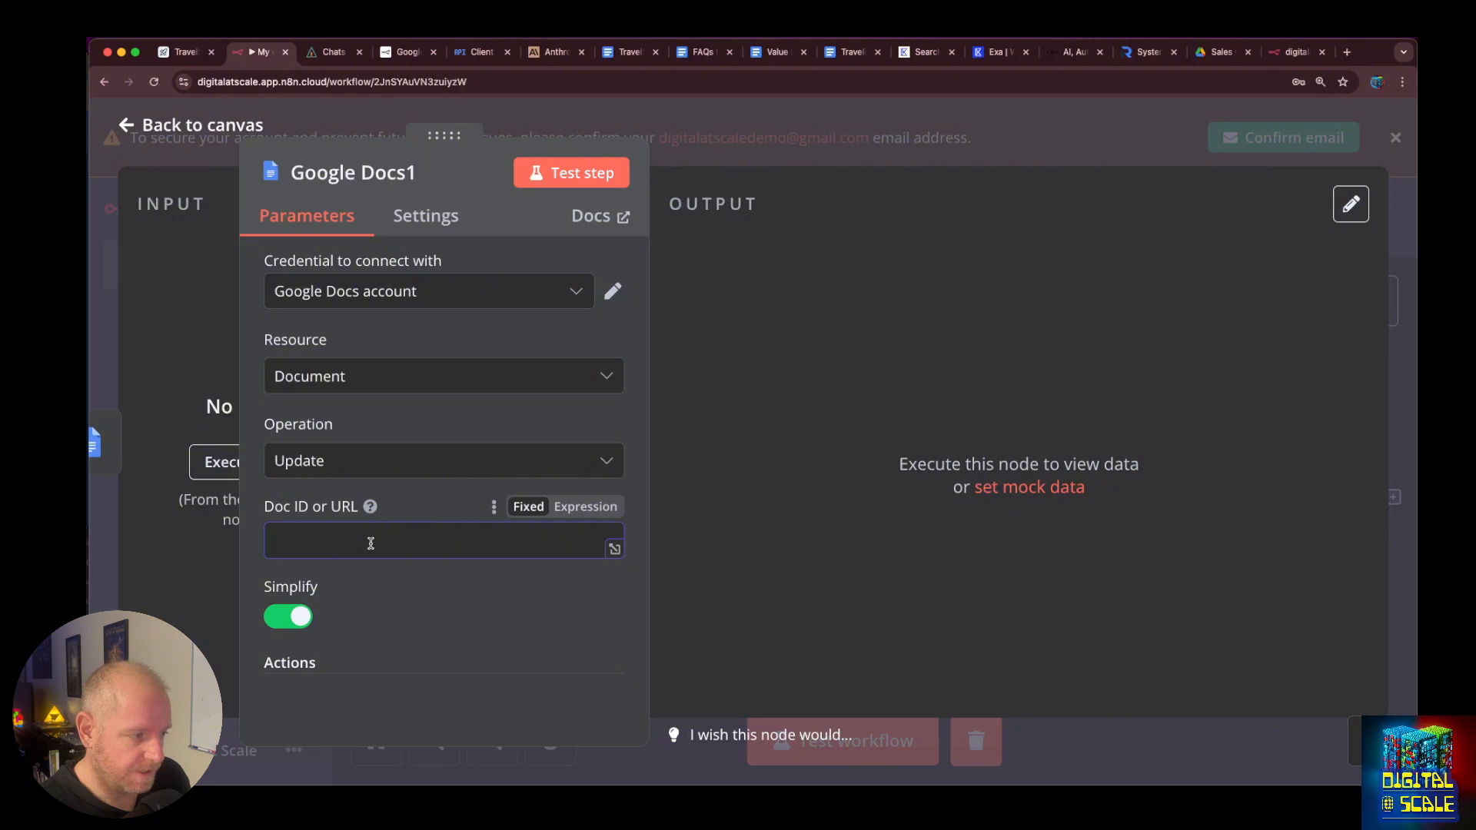
{"action": "scroll", "coordinate": [370, 543], "scroll_direction": "down", "scroll_amount": 4}
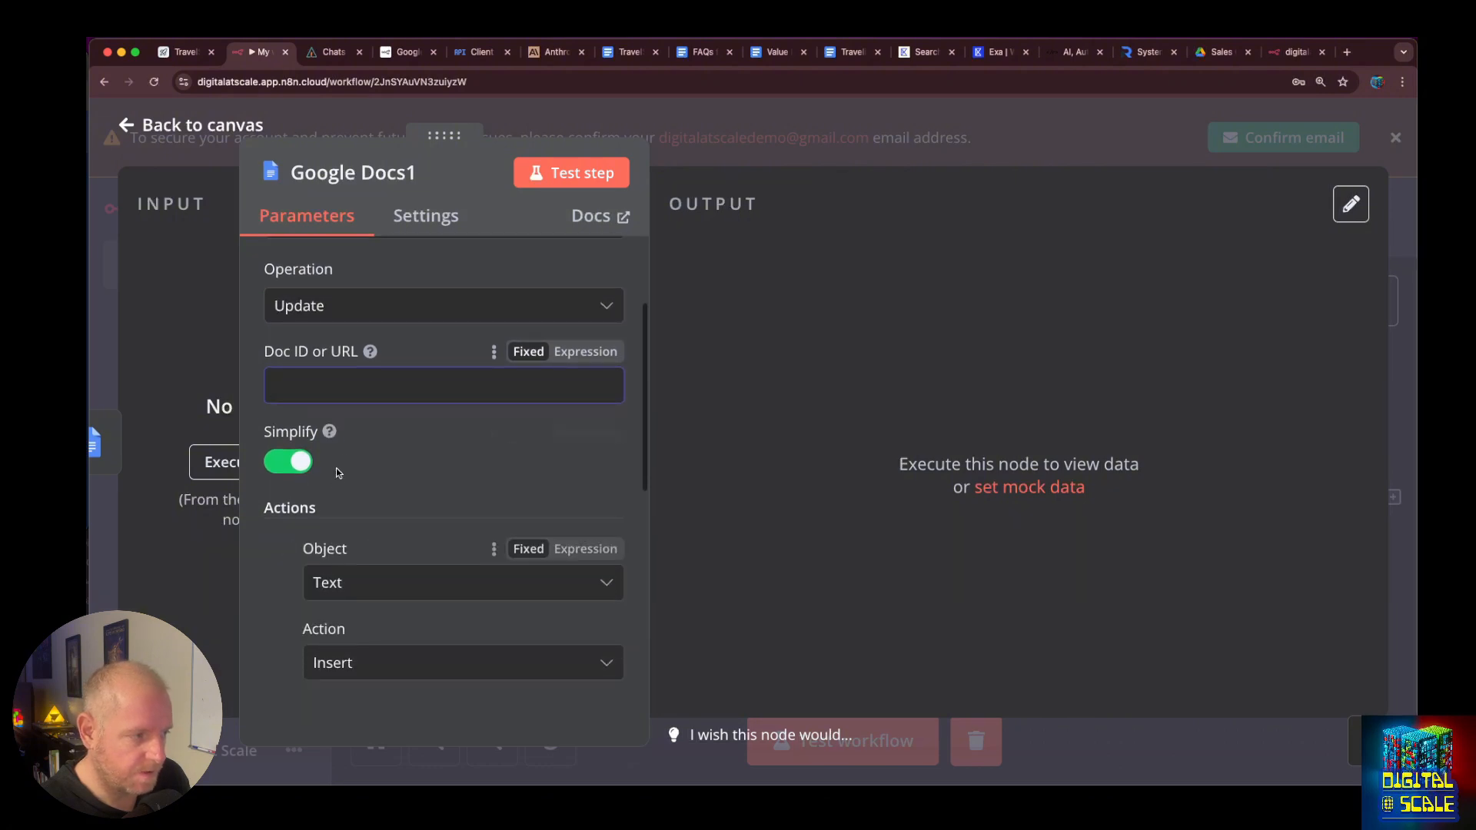
{"action": "scroll", "coordinate": [316, 514], "scroll_direction": "down", "scroll_amount": 2}
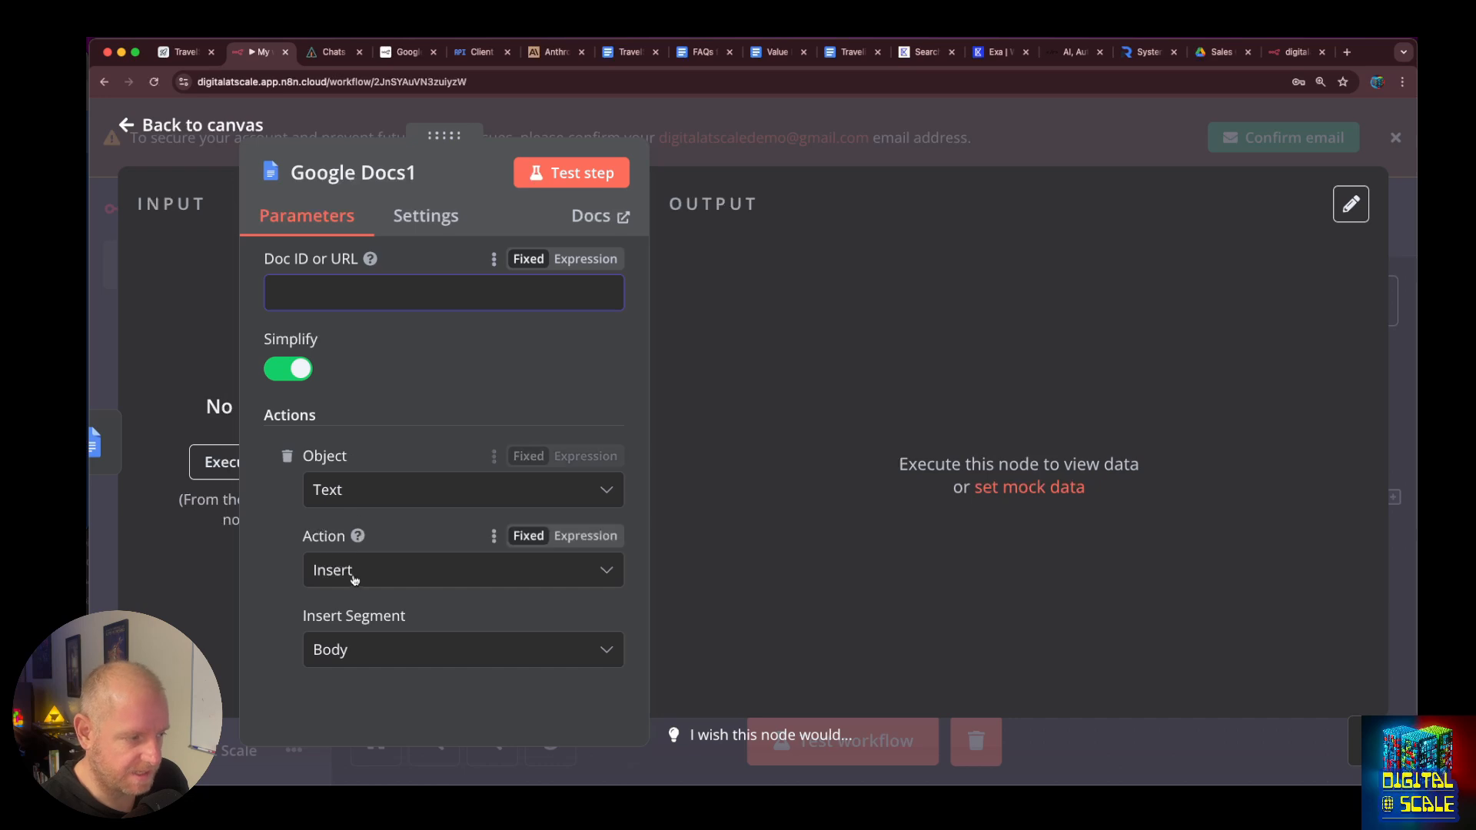
{"action": "scroll", "coordinate": [346, 539], "scroll_direction": "down", "scroll_amount": 5}
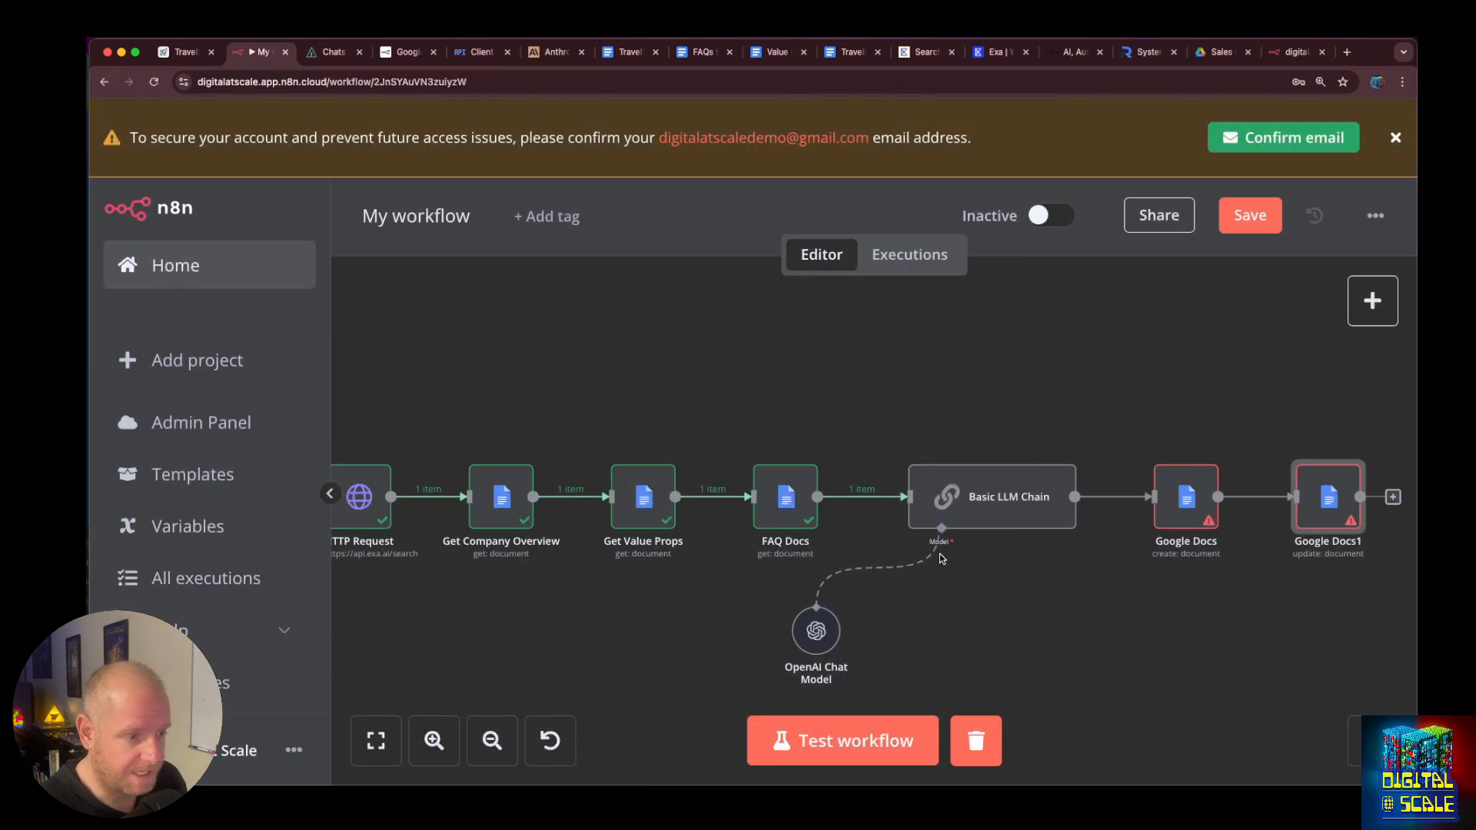
Save the workflow and rename it "Day 16 - Sales Research".
{"action": "left_click", "coordinate": [1252, 217]}
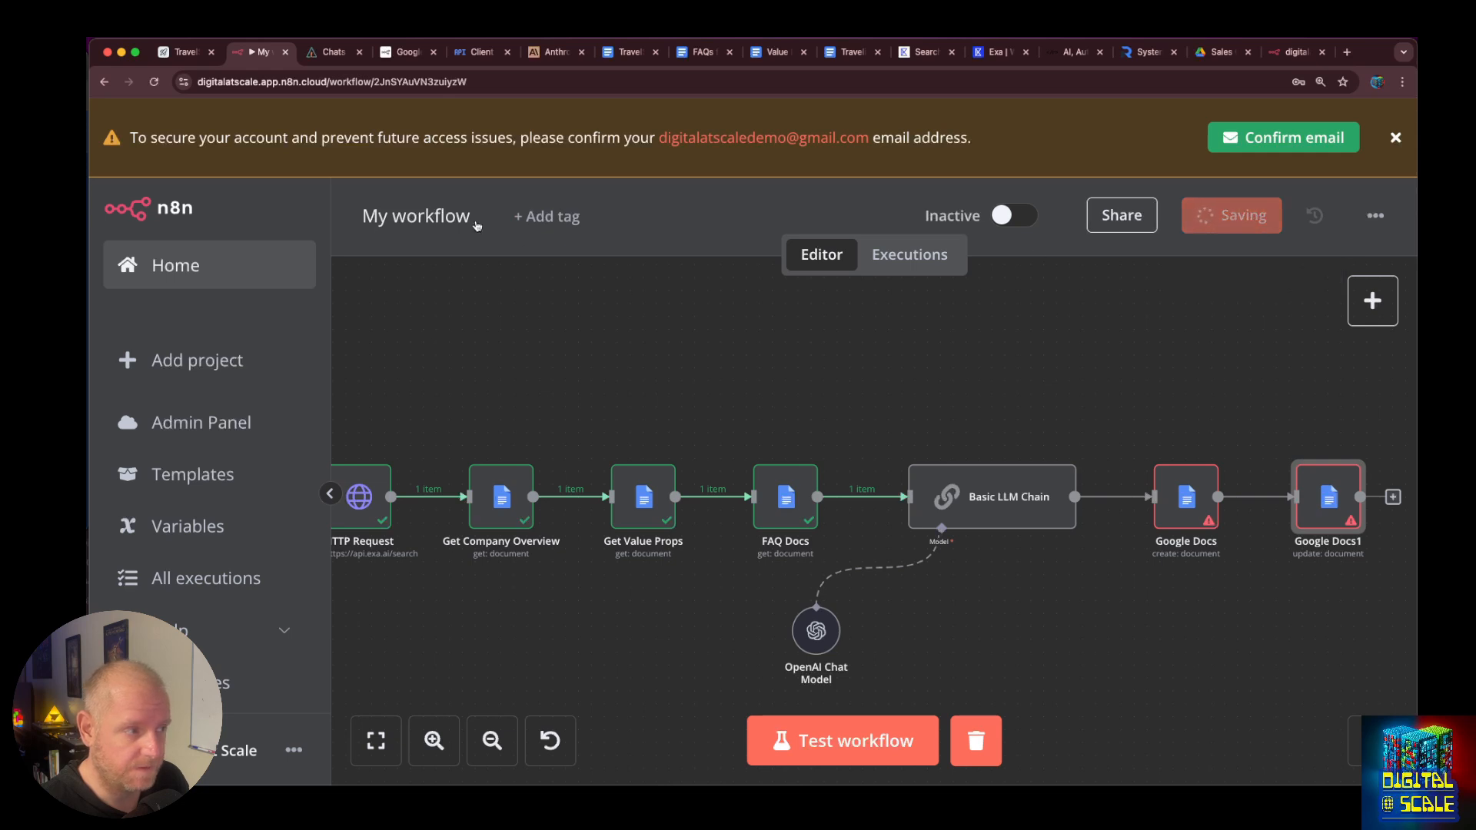
{"action": "left_click", "coordinate": [429, 223]}
{"action": "type", "text": "Day 16"}
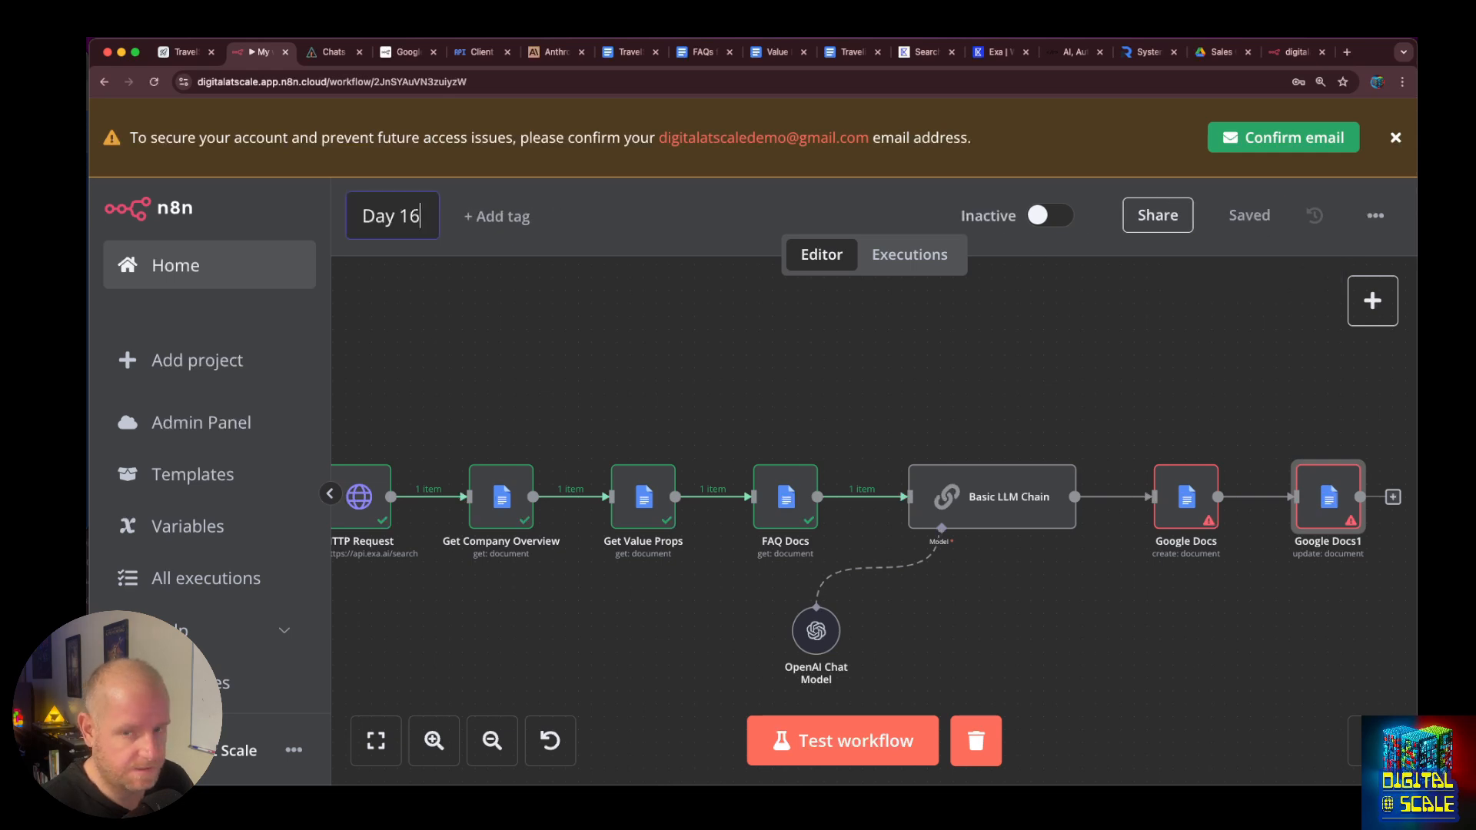
{"action": "type", "text": " - Sales Research"}
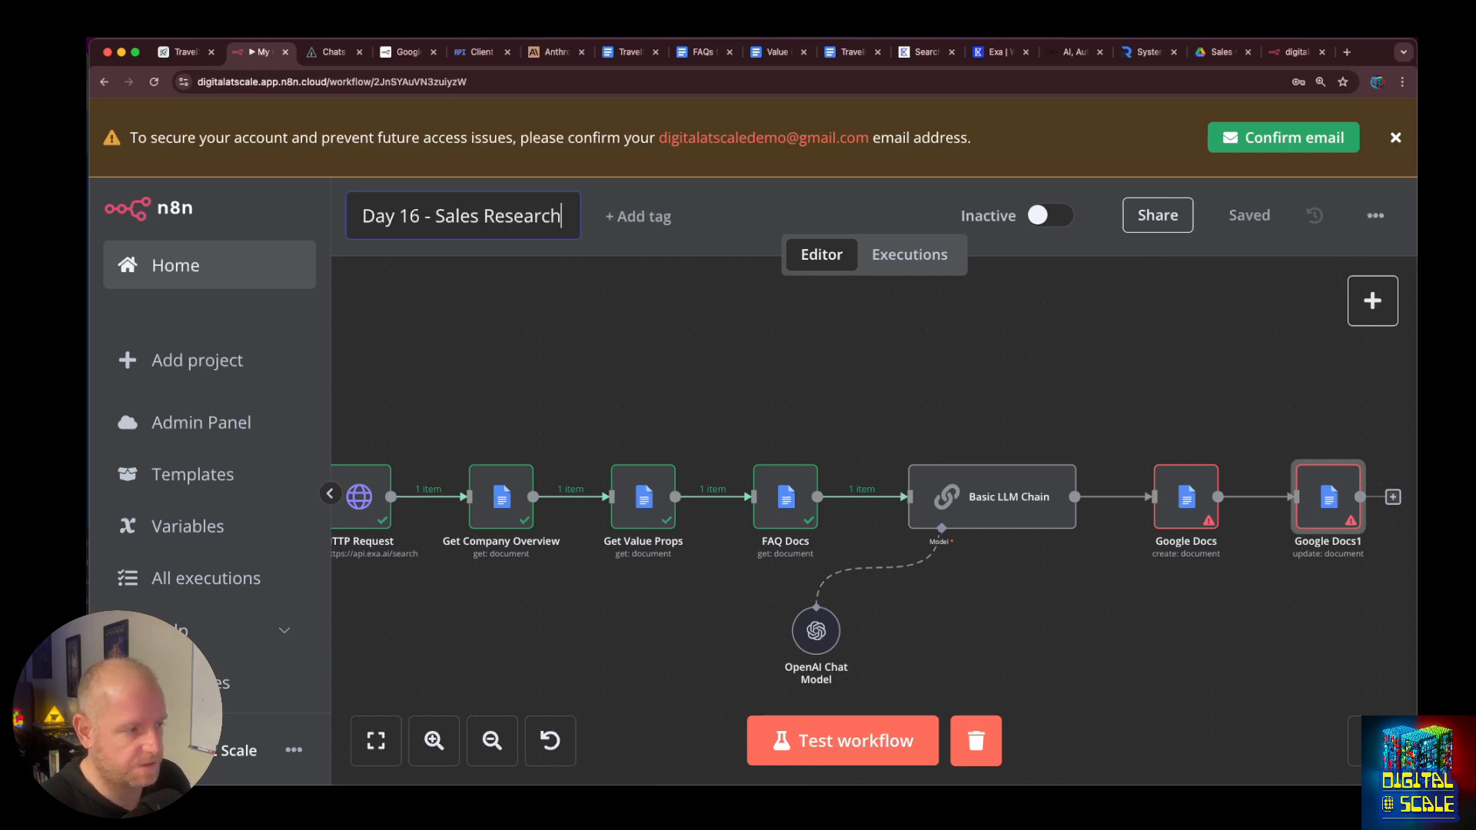
{"action": "left_click", "coordinate": [813, 568]}
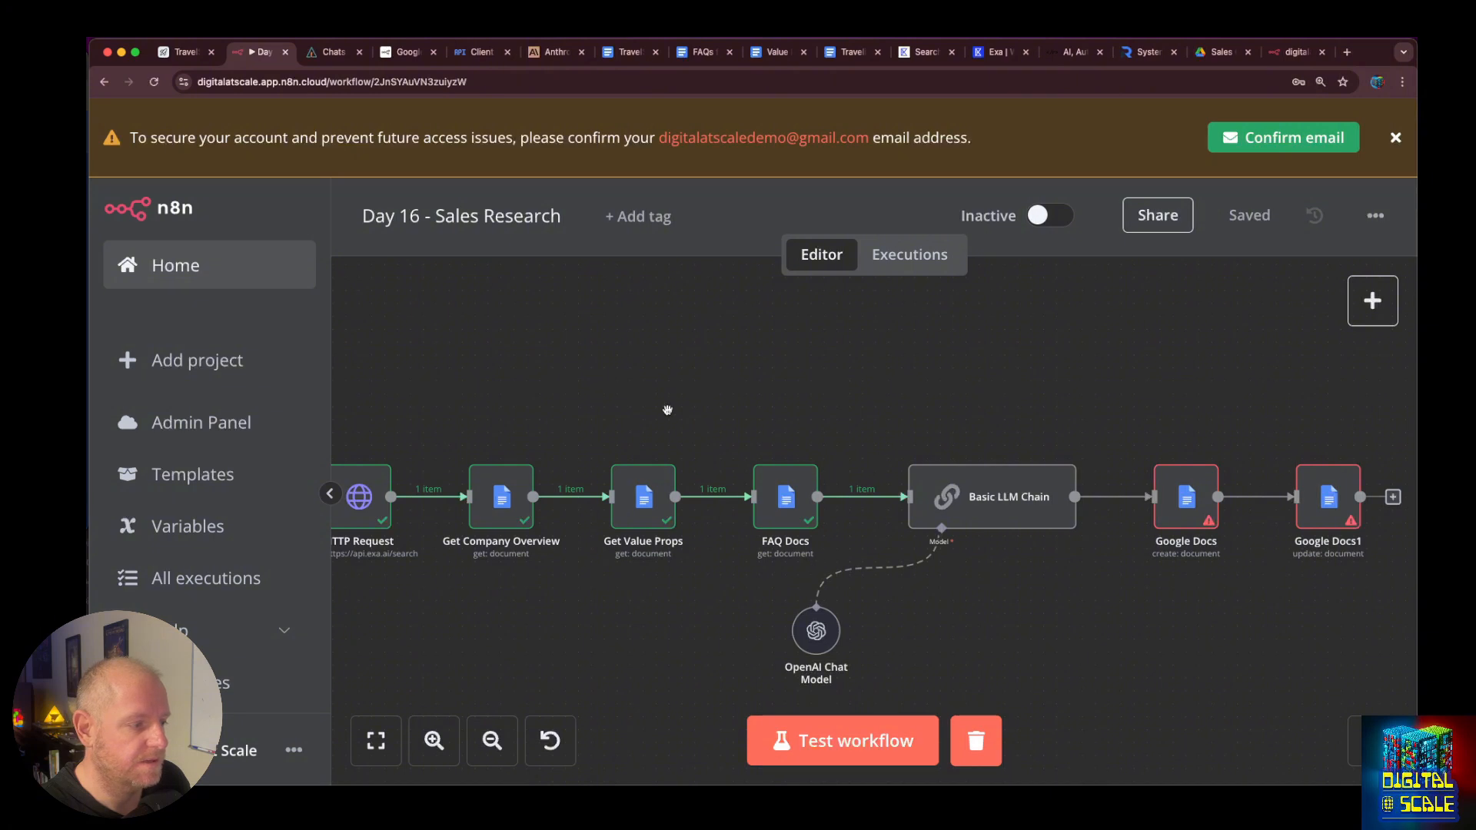
Deactivate the Webhook node and try a test run of the workflow.
{"action": "left_click_drag", "start_coordinate": [668, 410], "coordinate": [1058, 412]}
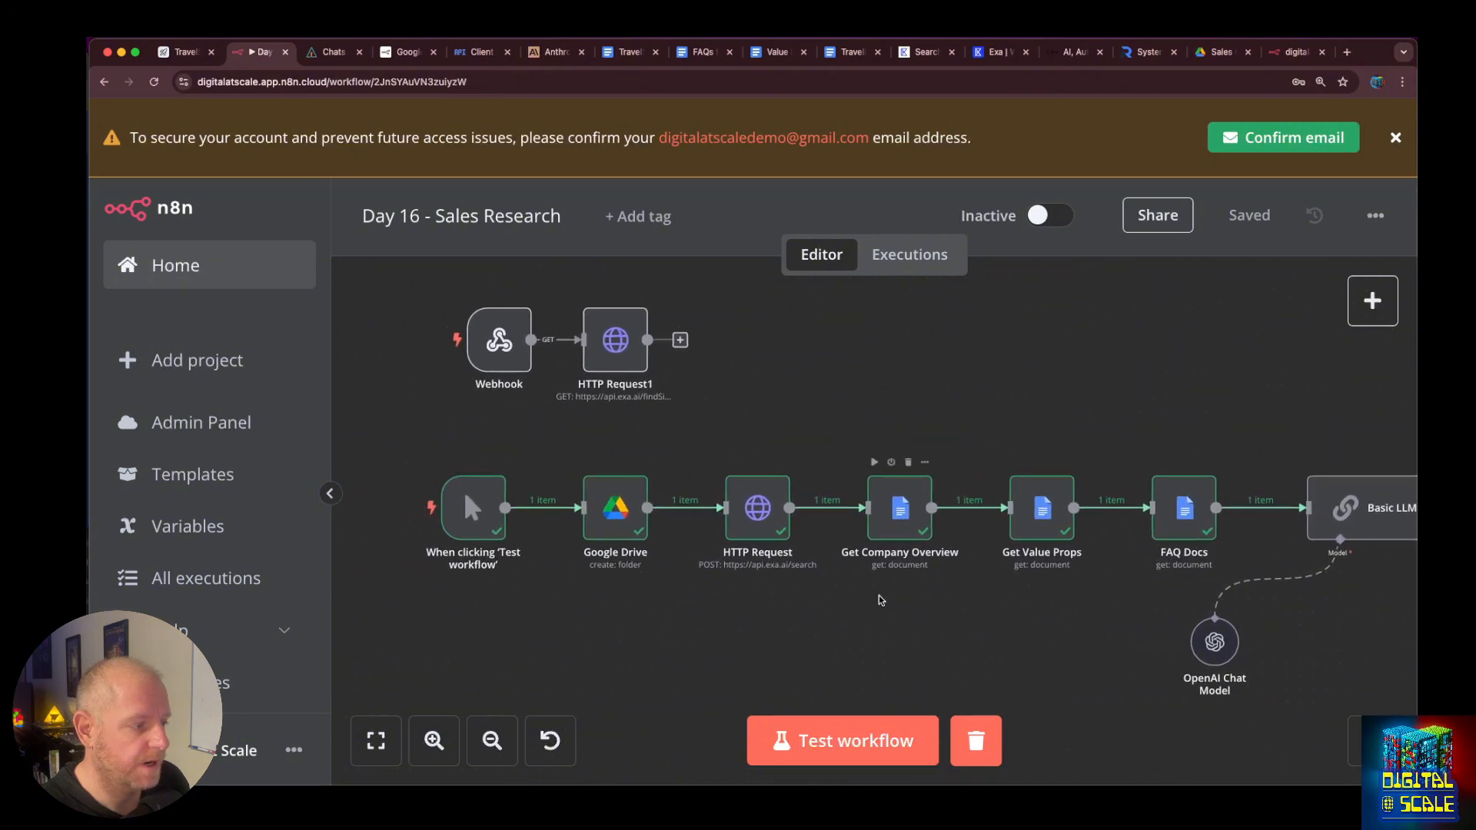
{"action": "left_click", "coordinate": [490, 293]}
{"action": "key", "text": "ctrl+s"}
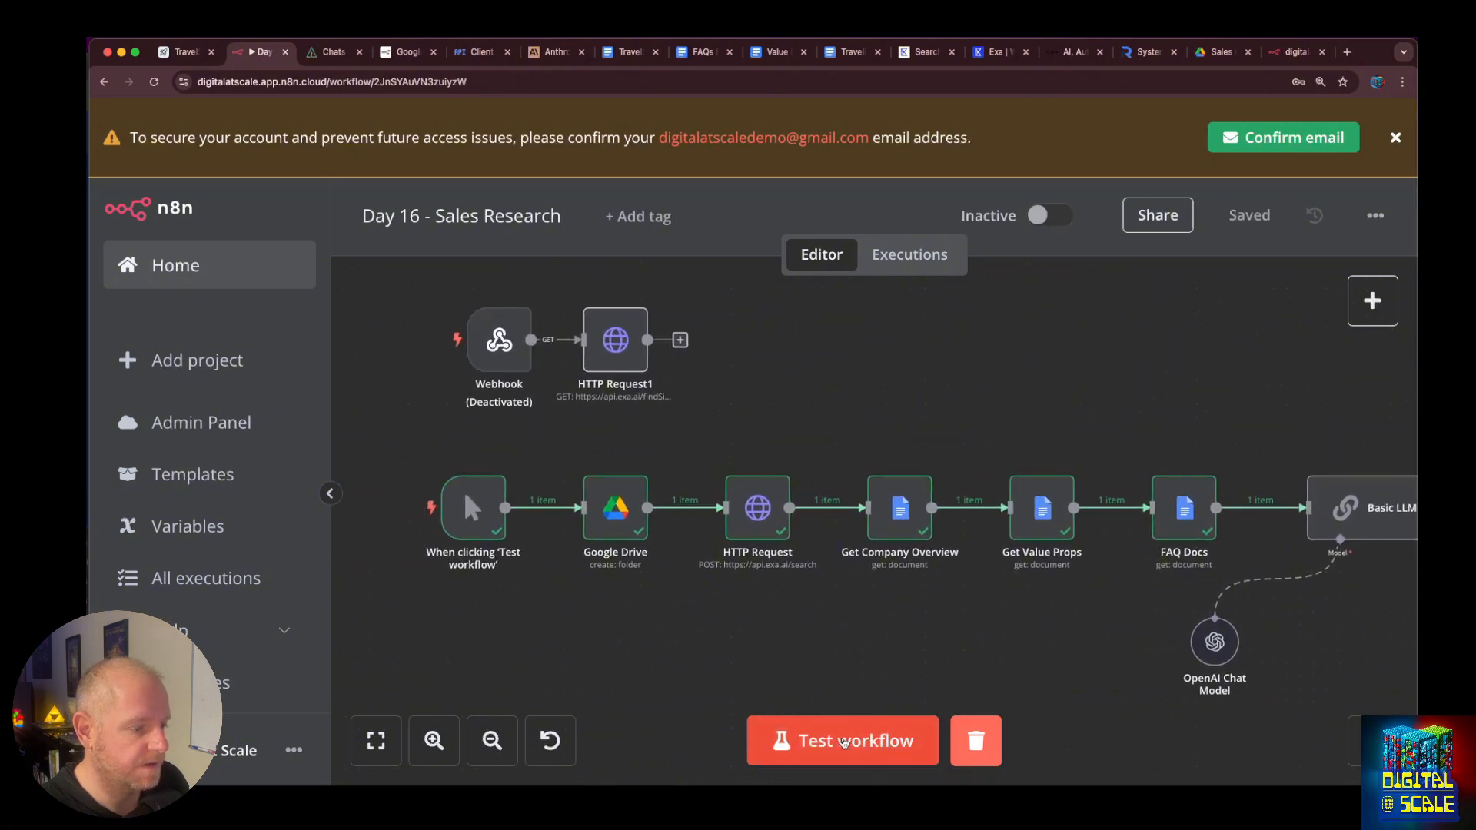
{"action": "left_click", "coordinate": [843, 742]}
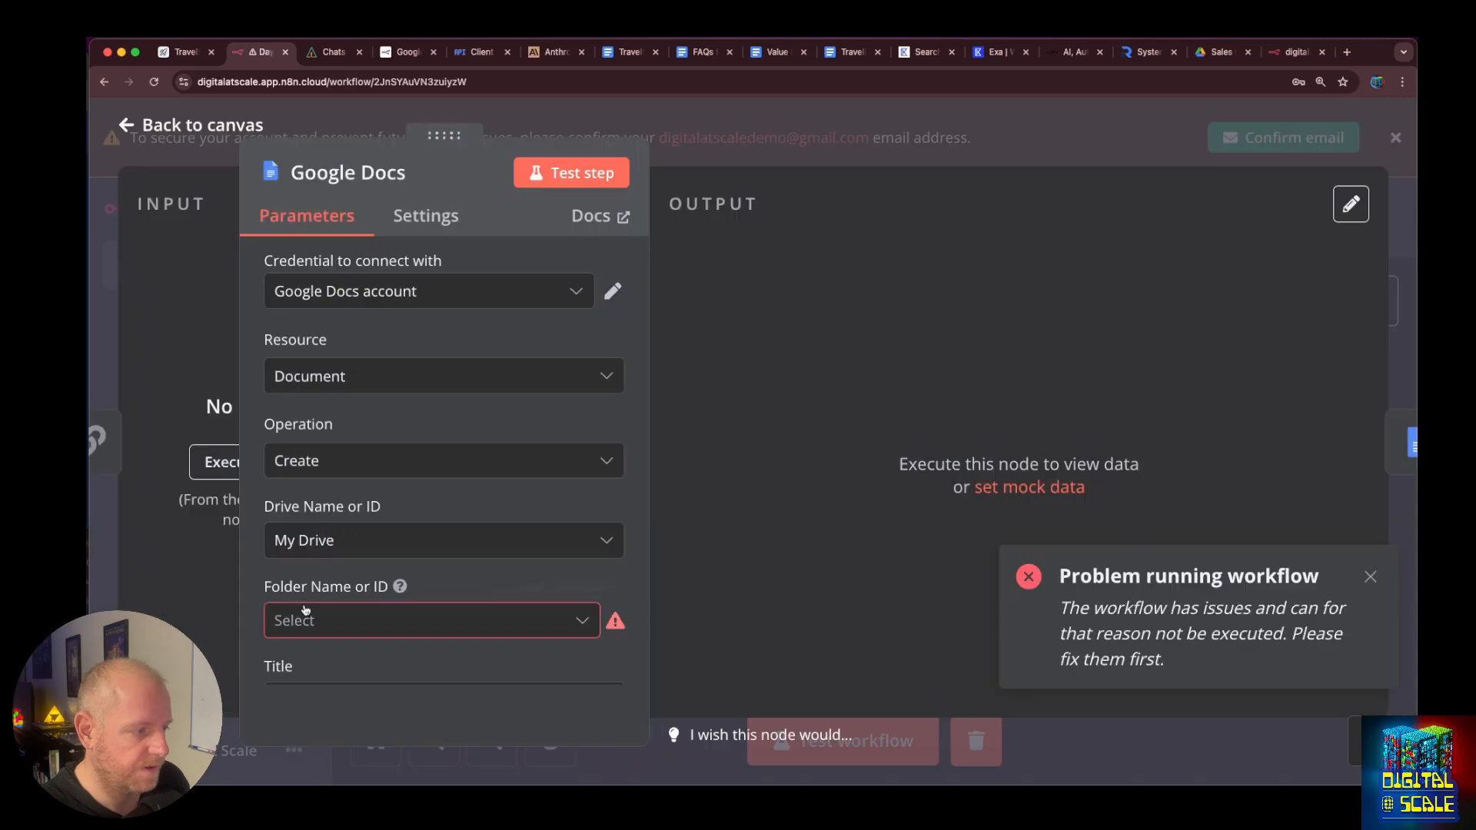
Set the folder of the Google Docs create node to TravelSmartAI and return to the canvas.
{"action": "left_click", "coordinate": [305, 615]}
{"action": "left_click", "coordinate": [369, 439]}
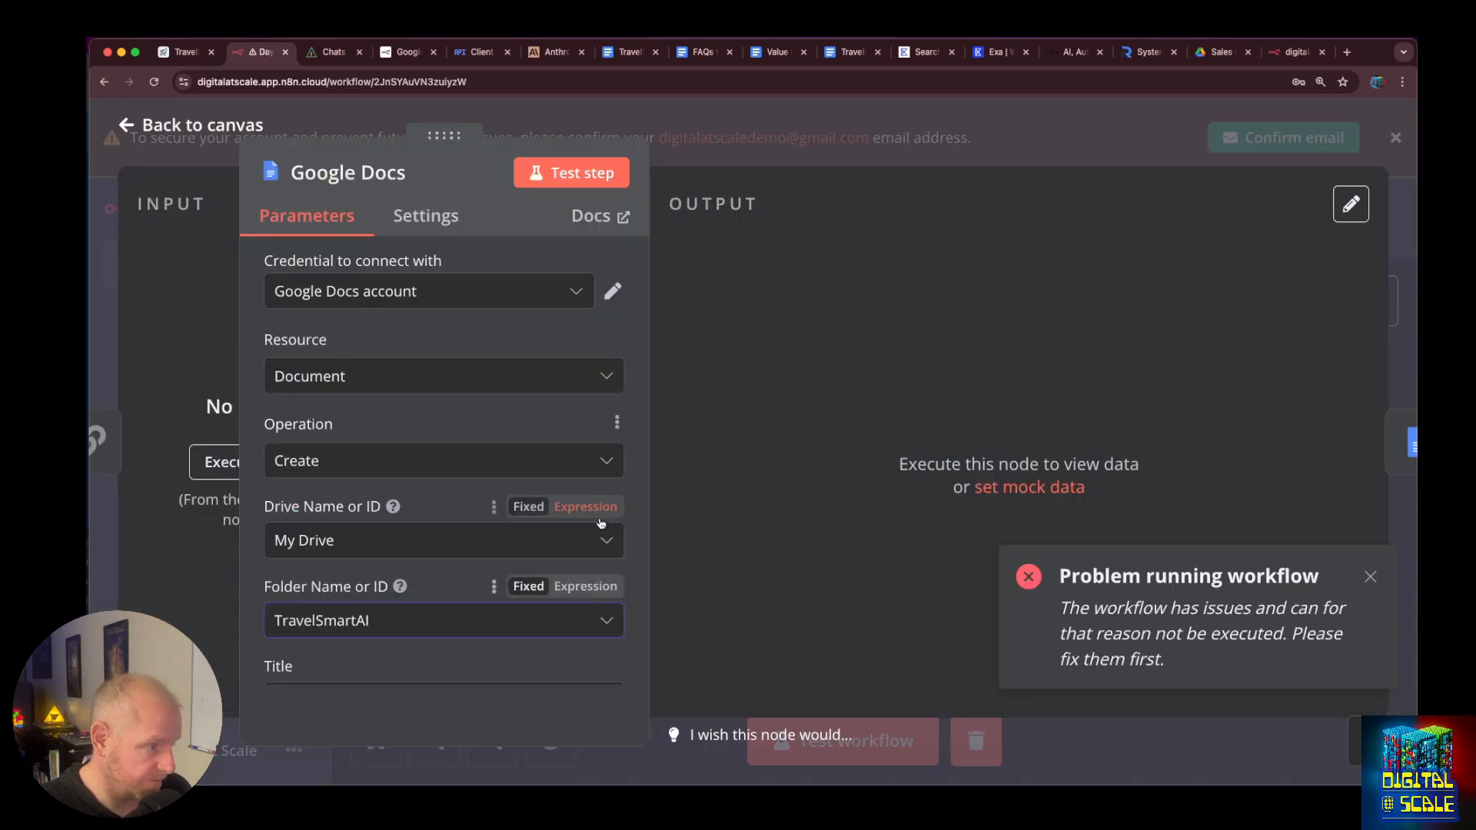
{"action": "left_click", "coordinate": [140, 131]}
Fill the update node's Doc ID or URL with the TravelSmart AI - Overview document's URL and dismiss the workflow error notice.
{"action": "double_click", "coordinate": [1242, 487]}
{"action": "left_click", "coordinate": [630, 51]}
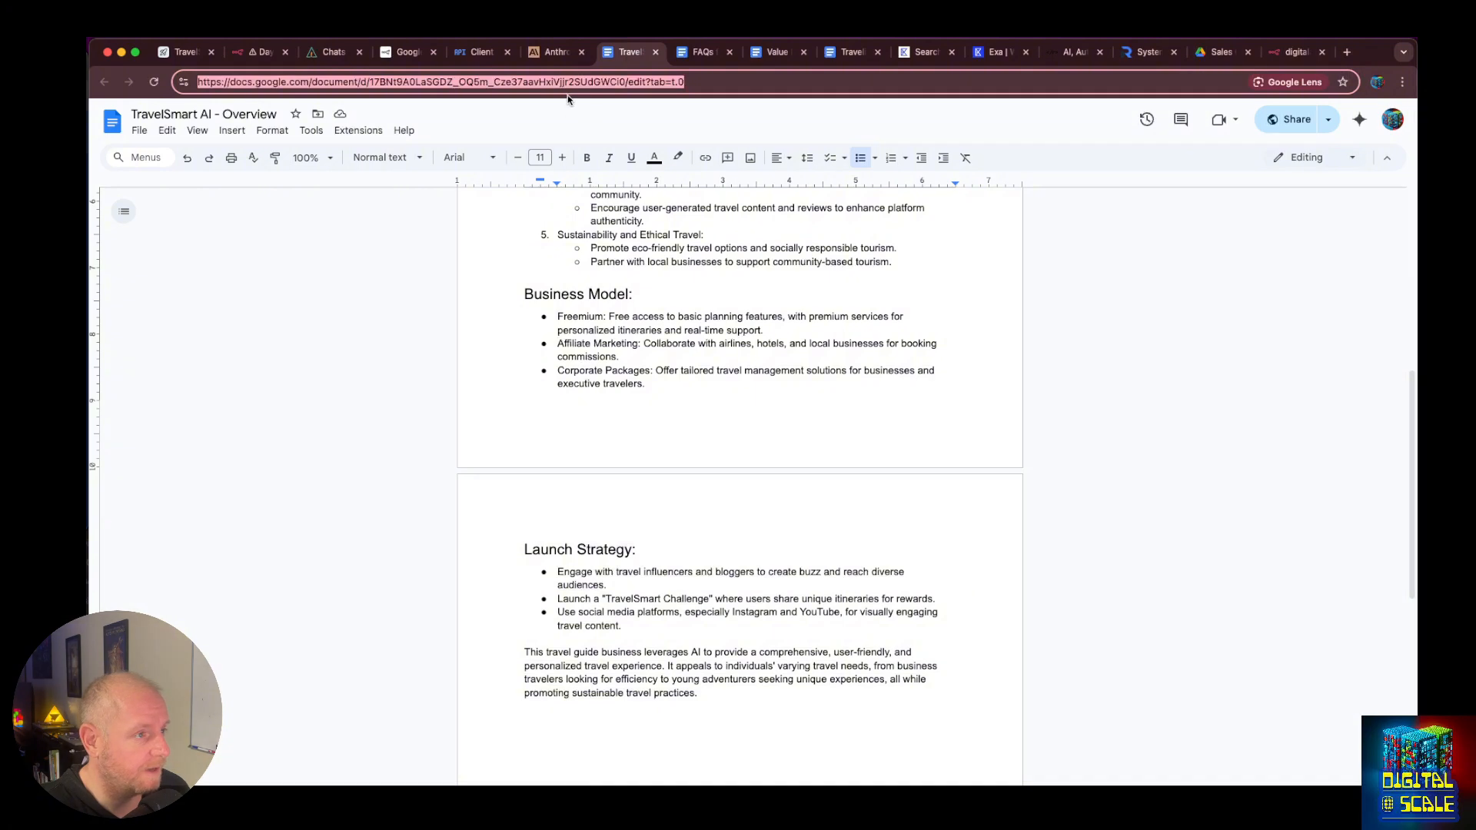
{"action": "left_click", "coordinate": [185, 52]}
{"action": "left_click", "coordinate": [253, 51]}
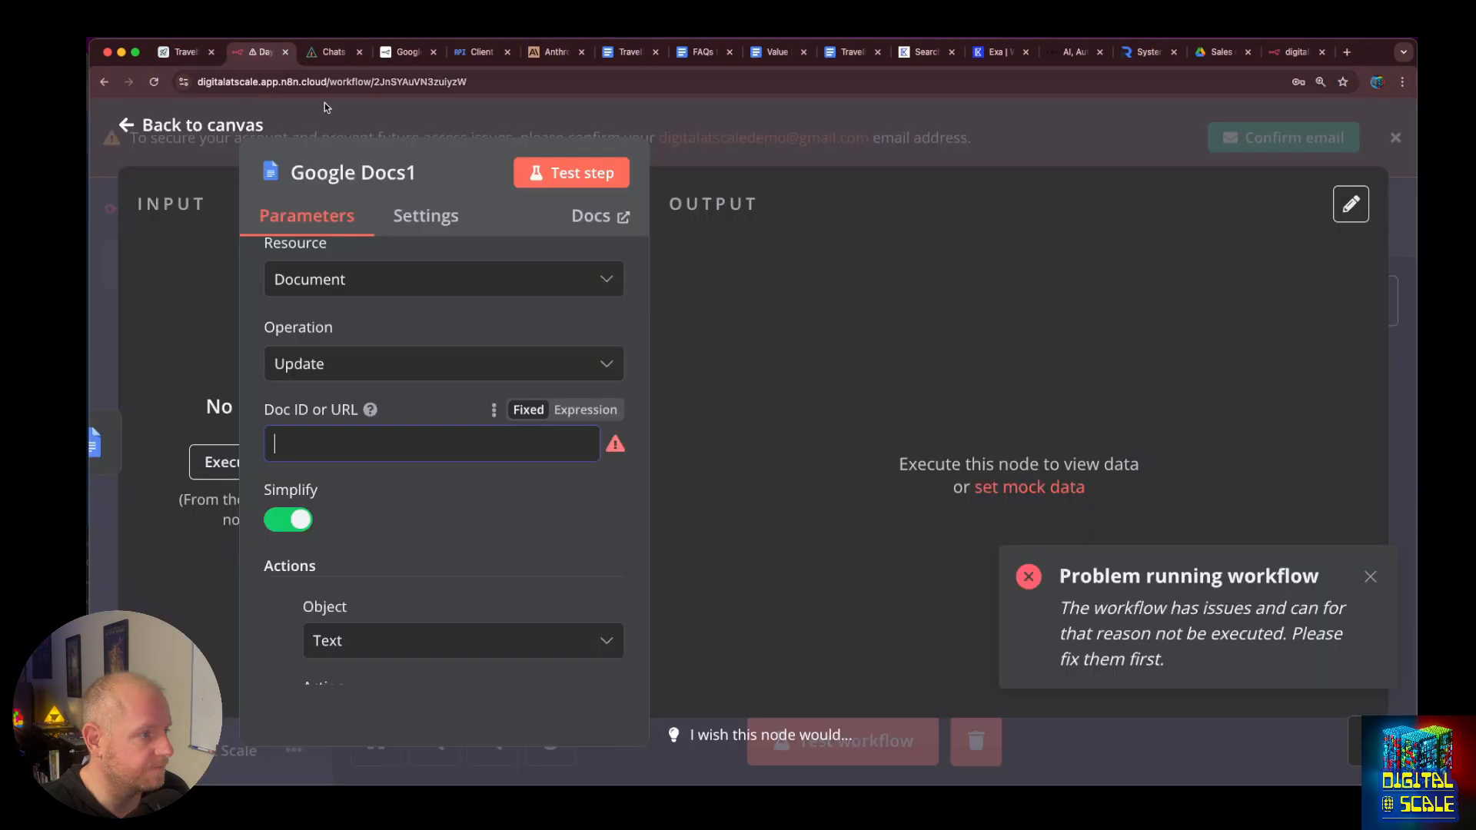
{"action": "key", "text": "super+v"}
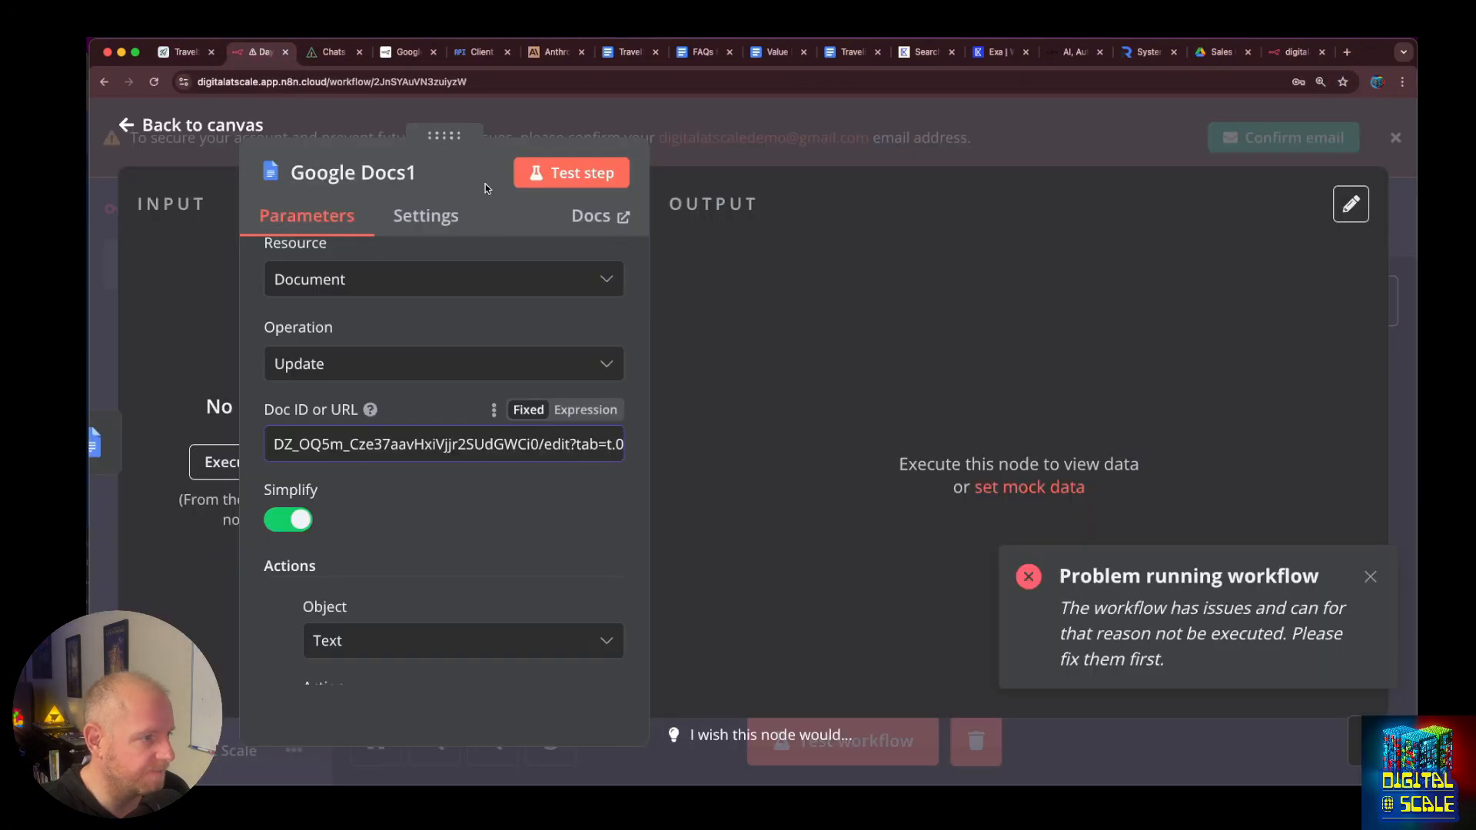
{"action": "key", "text": "Escape"}
{"action": "left_click", "coordinate": [1372, 576]}
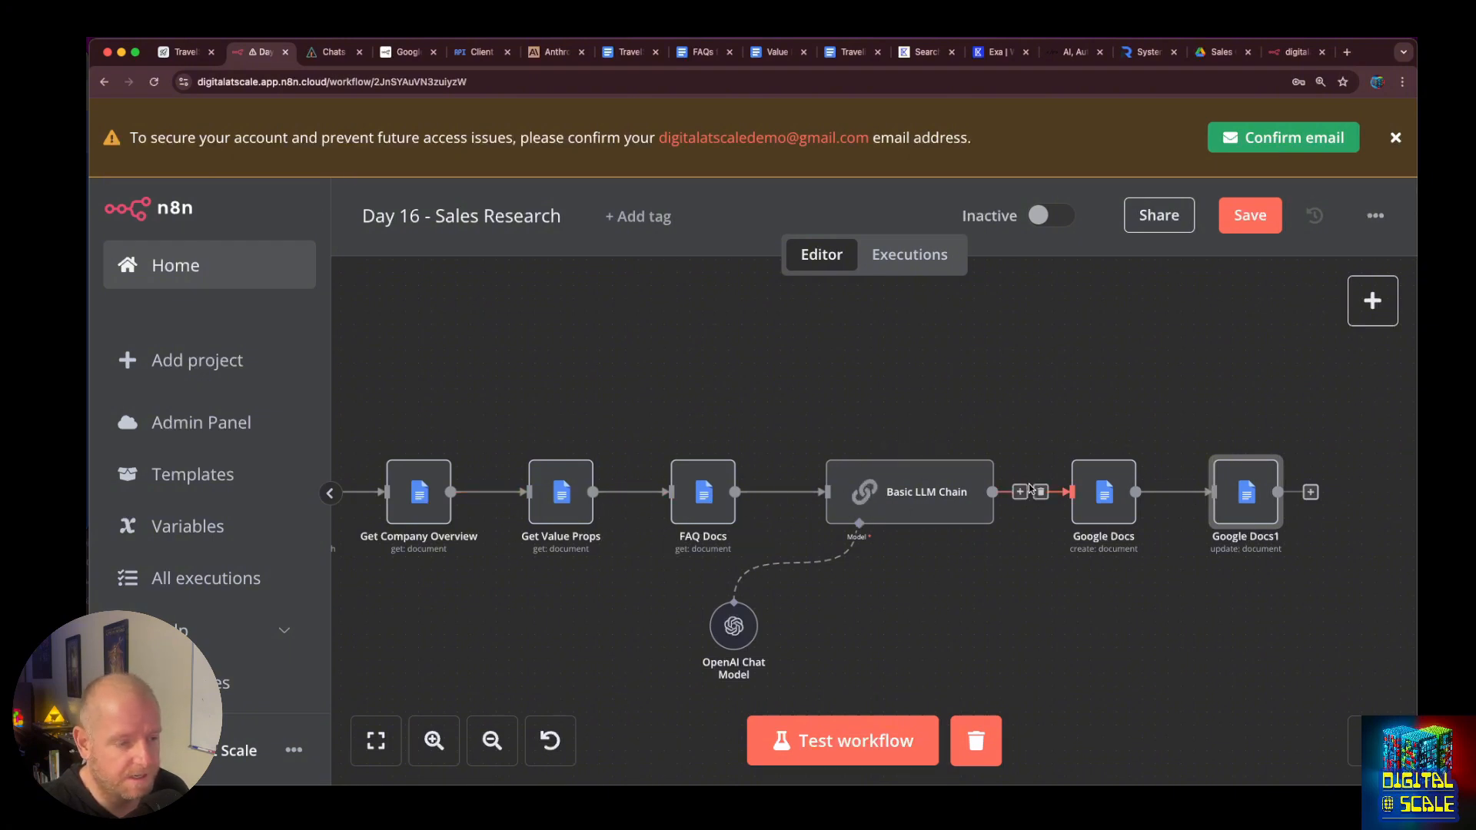
Save the workflow and test it, following the execution through to the last Google Docs node.
{"action": "left_click", "coordinate": [1237, 223]}
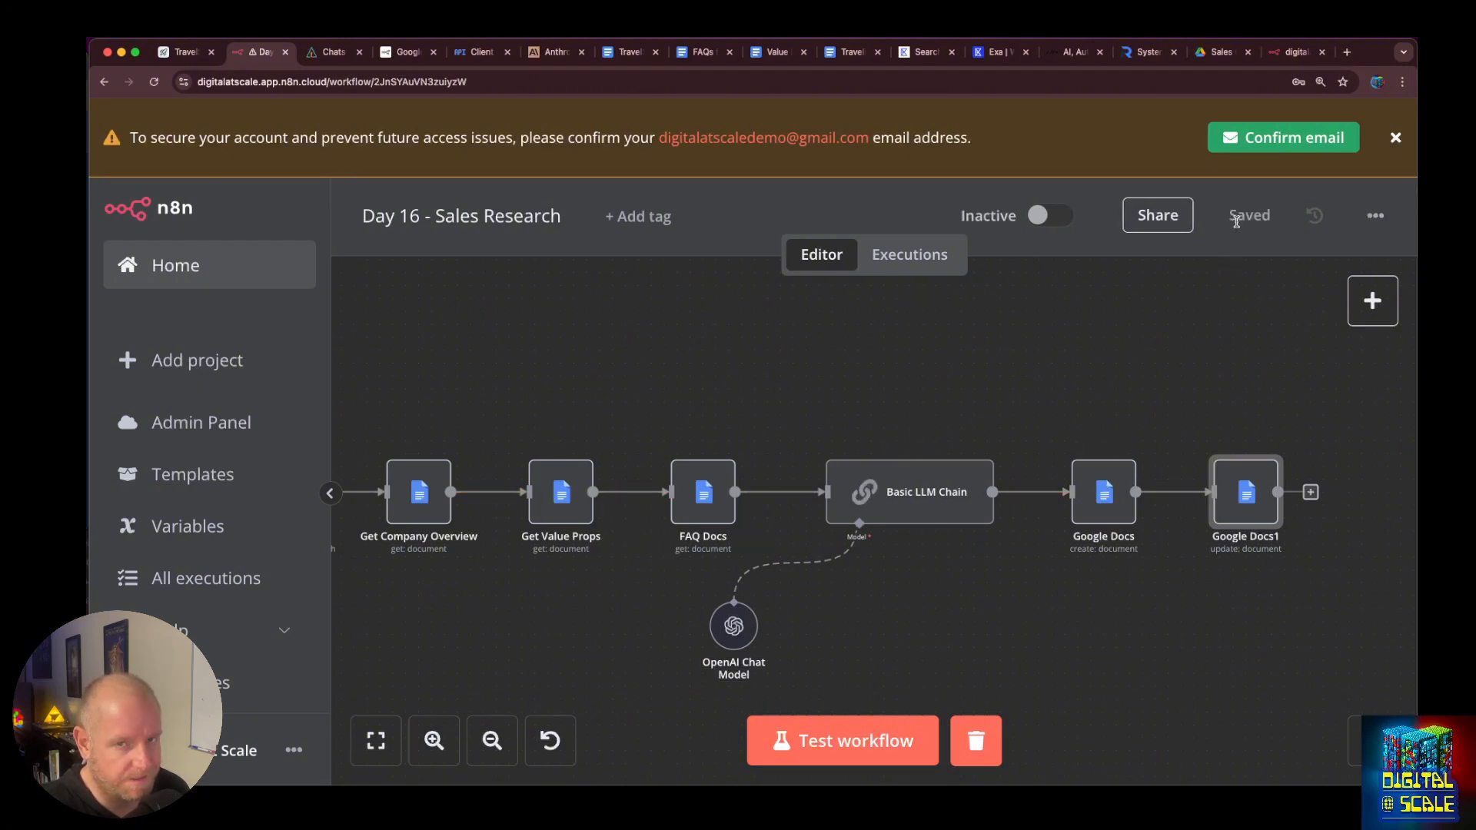
{"action": "left_click", "coordinate": [852, 738]}
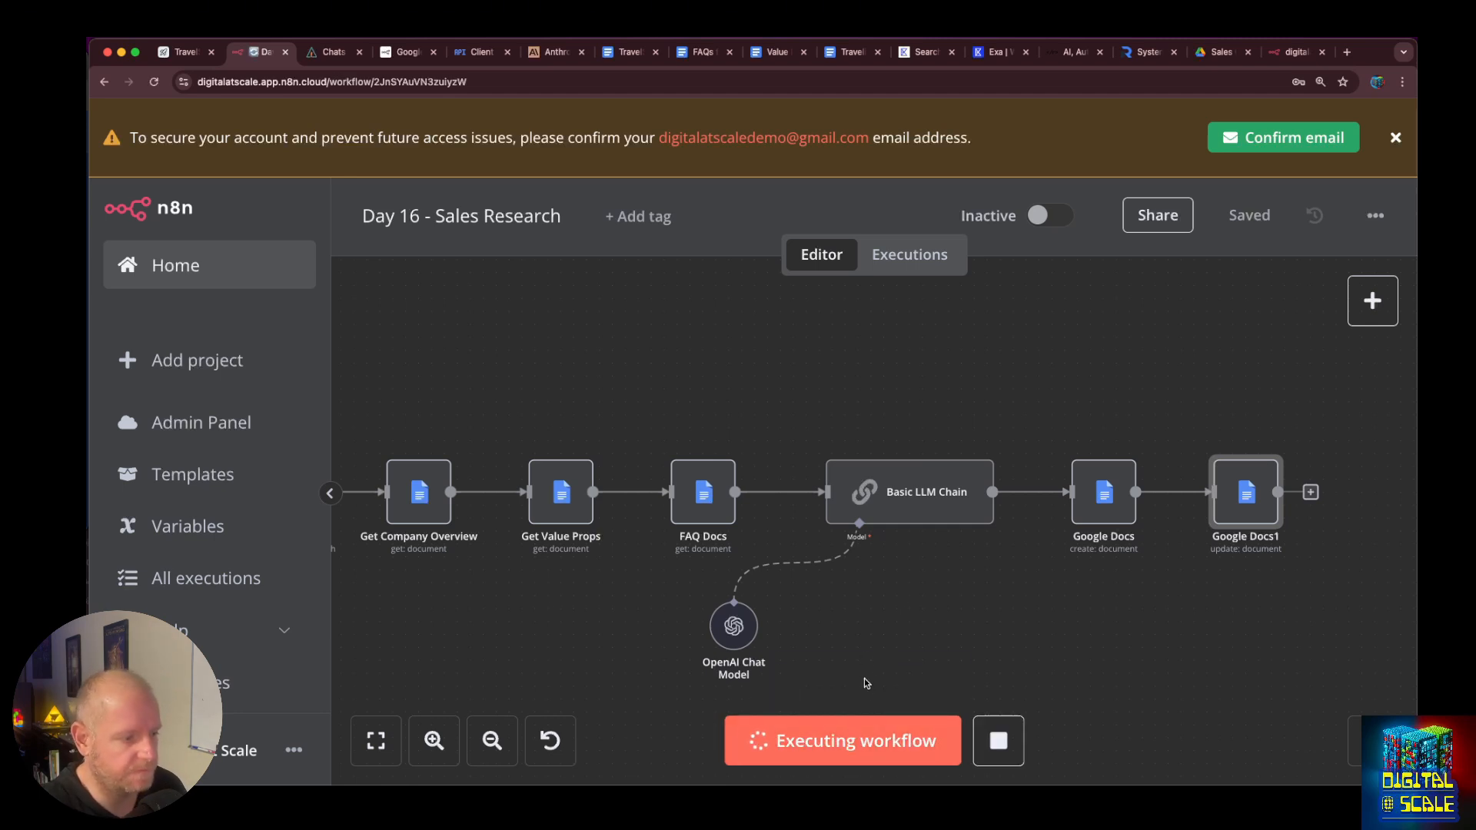
{"action": "scroll", "coordinate": [867, 683], "scroll_direction": "left", "scroll_amount": 5}
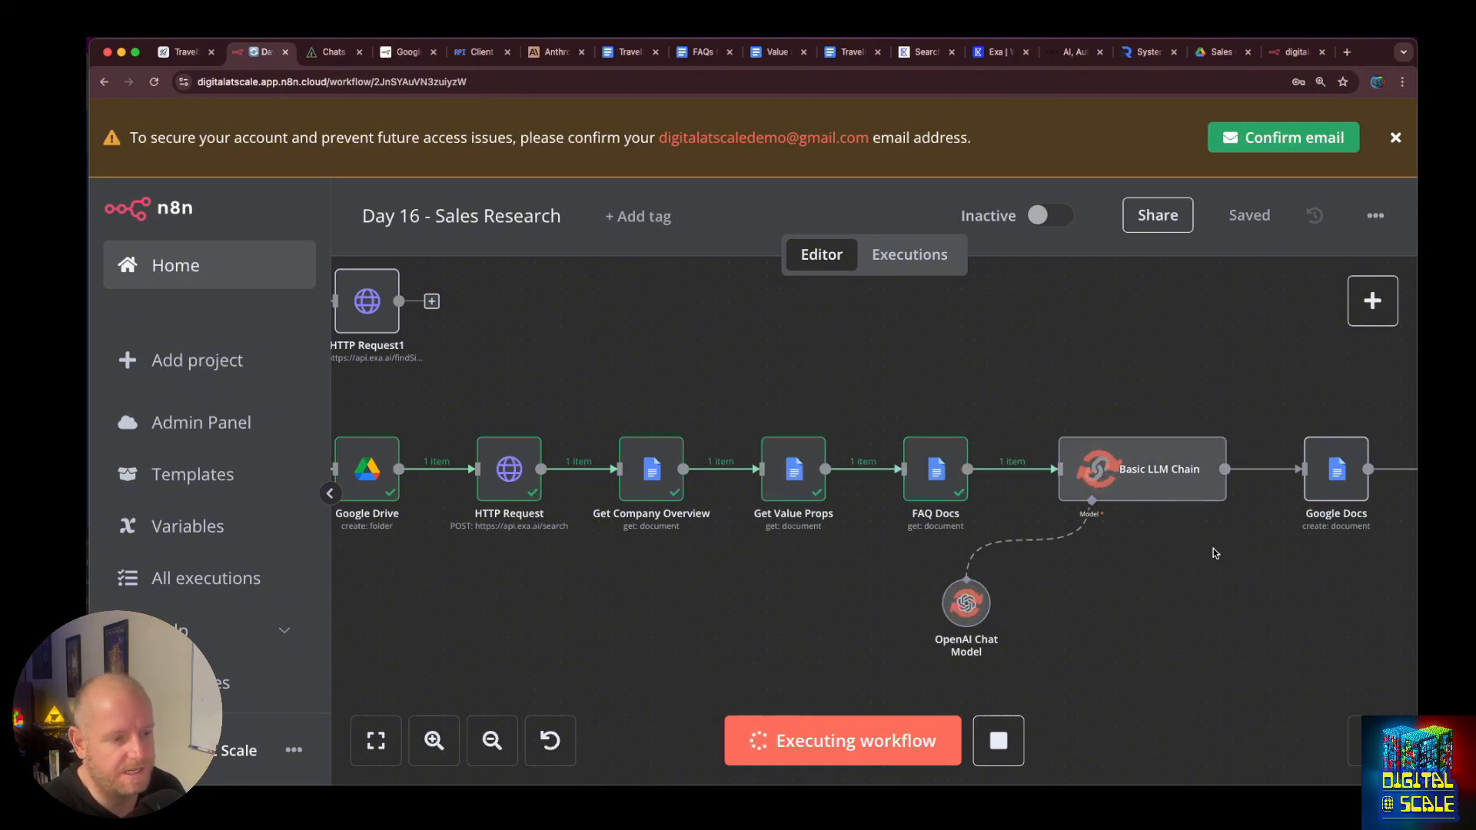
{"action": "left_click_drag", "start_coordinate": [1213, 547], "coordinate": [799, 519]}
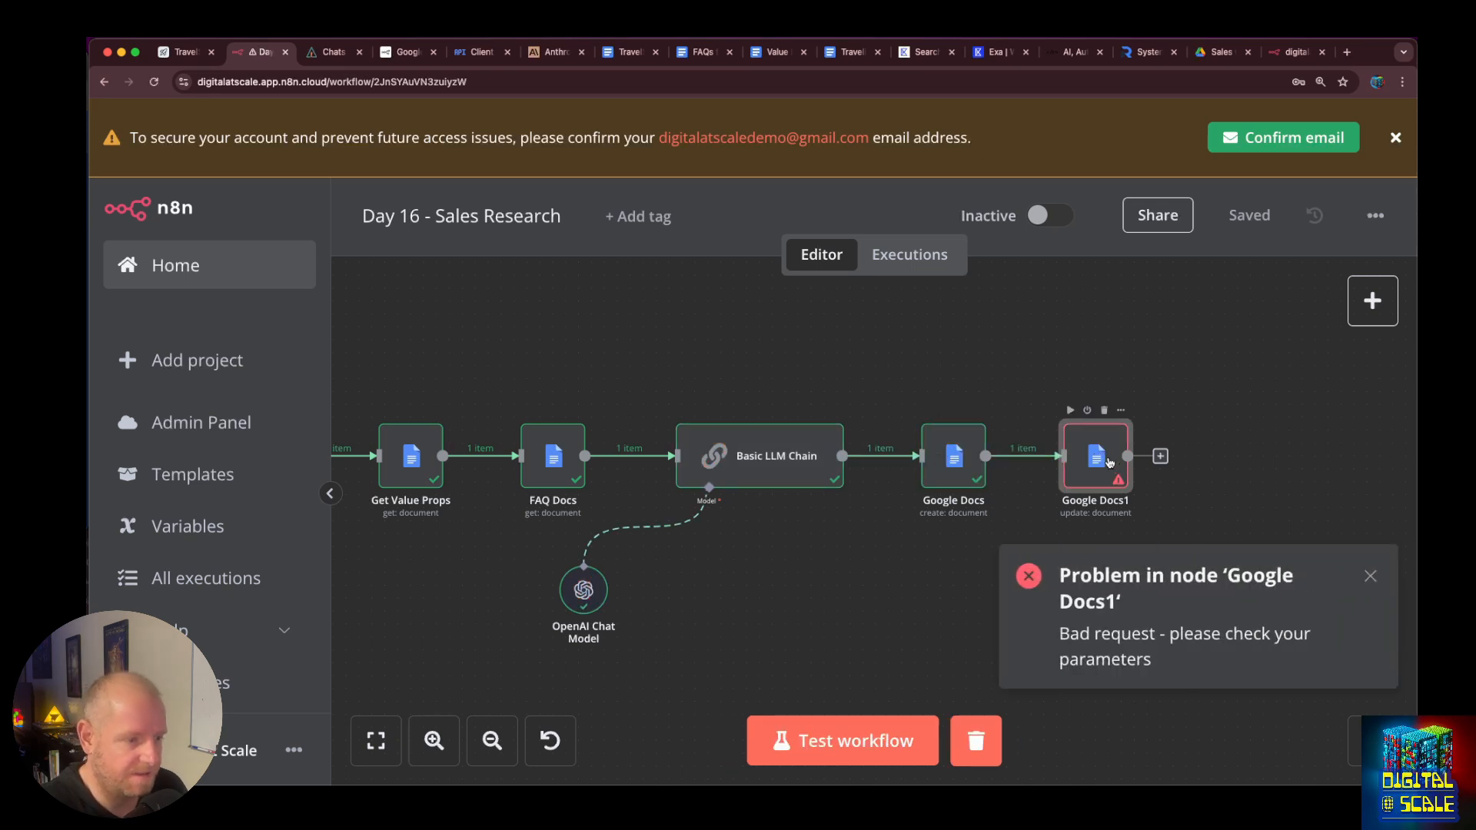
Set the Google Docs create node's folder to an expression using the id field from the Google Drive node.
{"action": "double_click", "coordinate": [946, 475]}
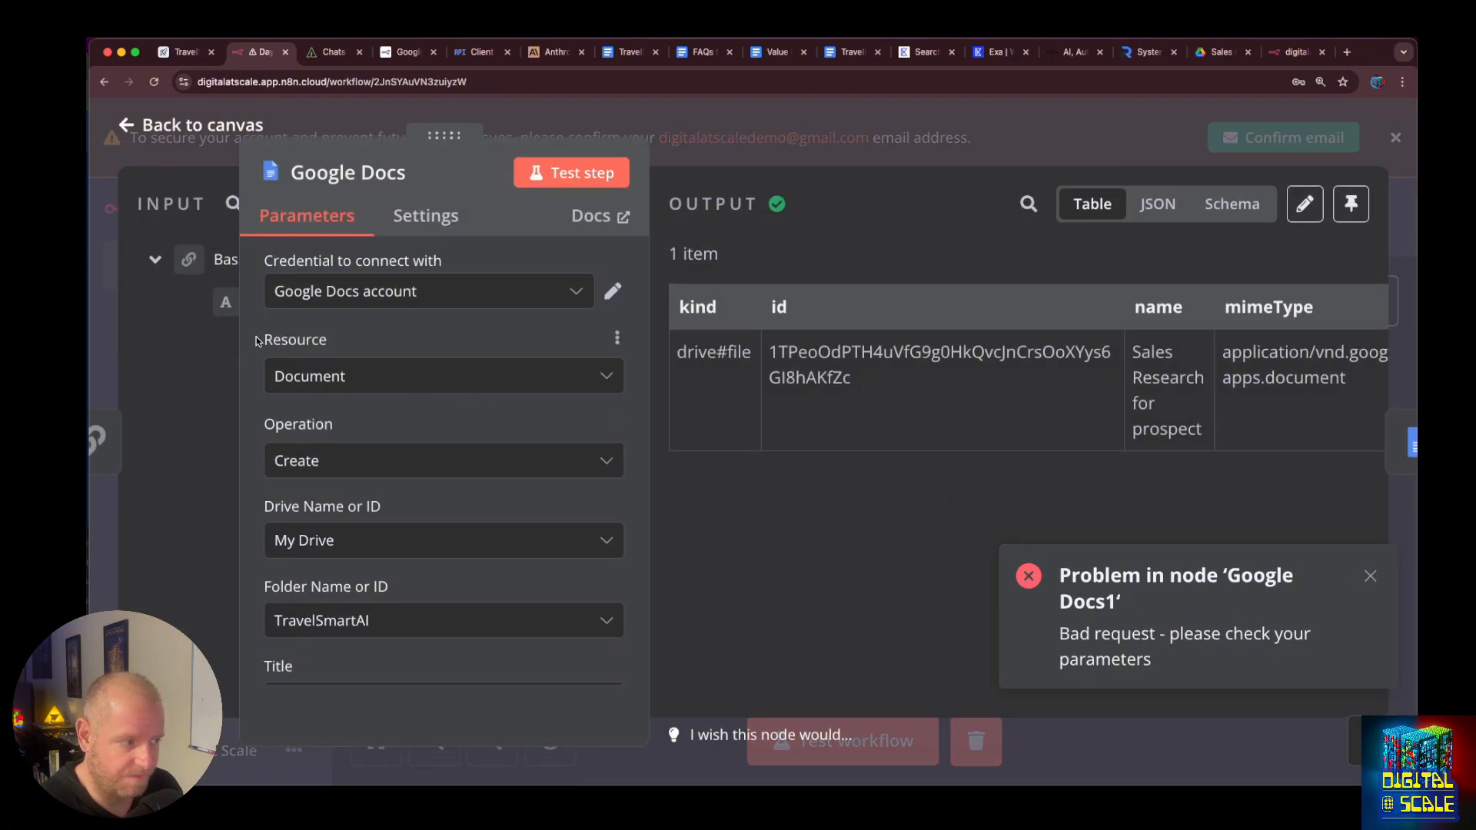
{"action": "left_click_drag", "start_coordinate": [256, 341], "coordinate": [527, 339]}
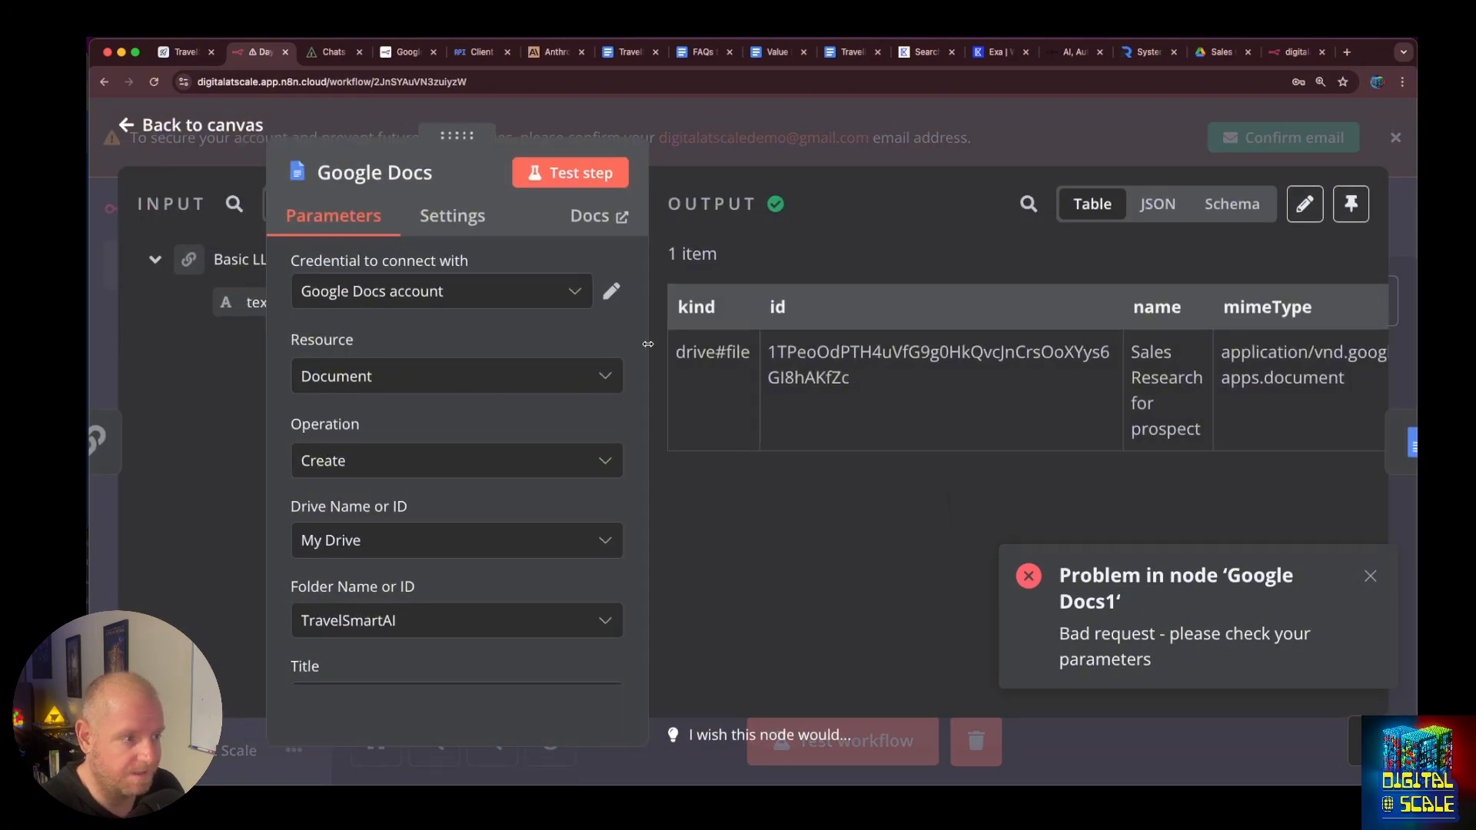
{"action": "left_click_drag", "start_coordinate": [648, 343], "coordinate": [955, 344]}
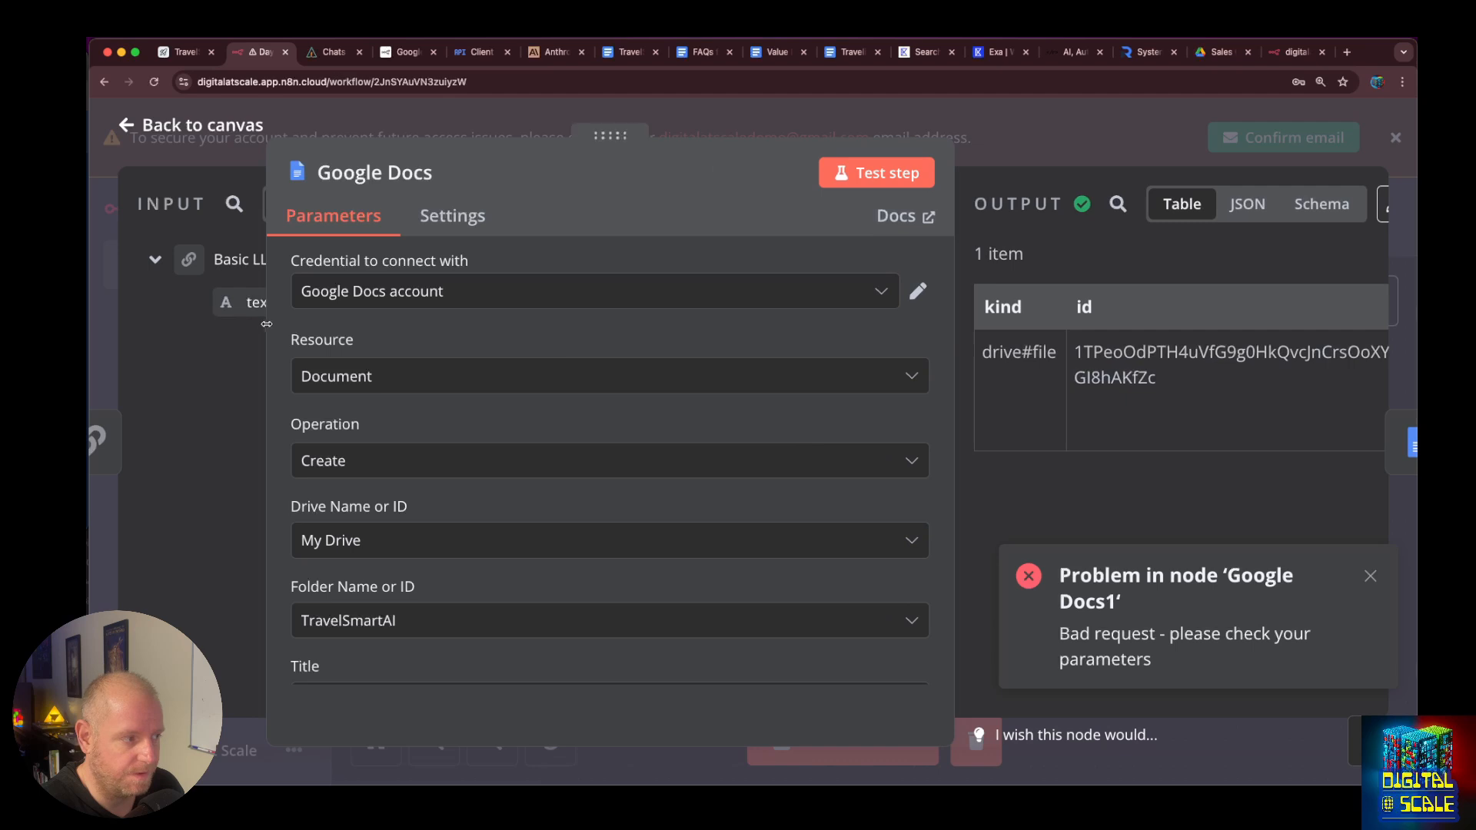
{"action": "scroll", "coordinate": [695, 481], "scroll_direction": "down", "scroll_amount": 2}
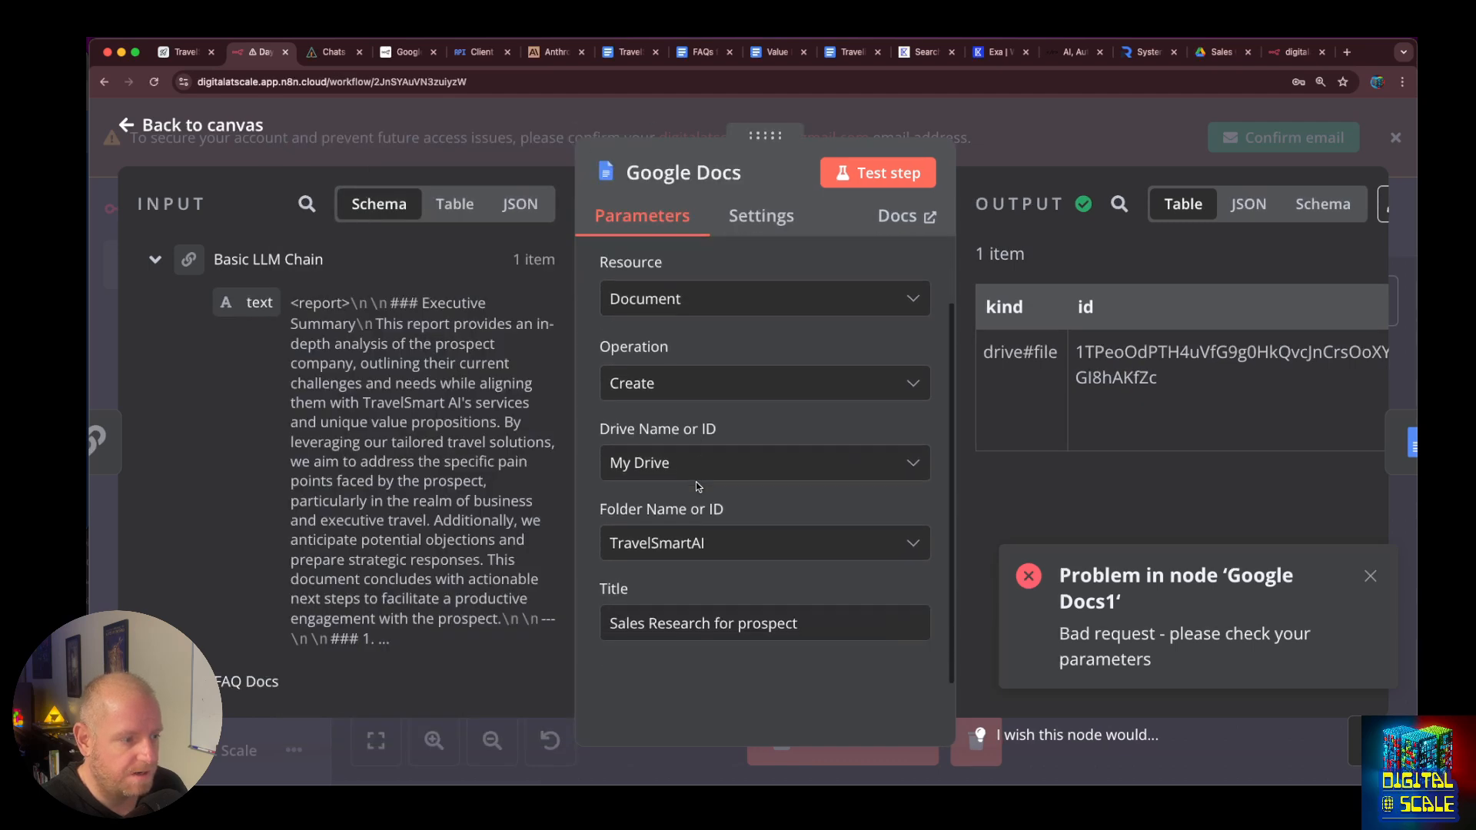
{"action": "scroll", "coordinate": [493, 533], "scroll_direction": "down", "scroll_amount": 3}
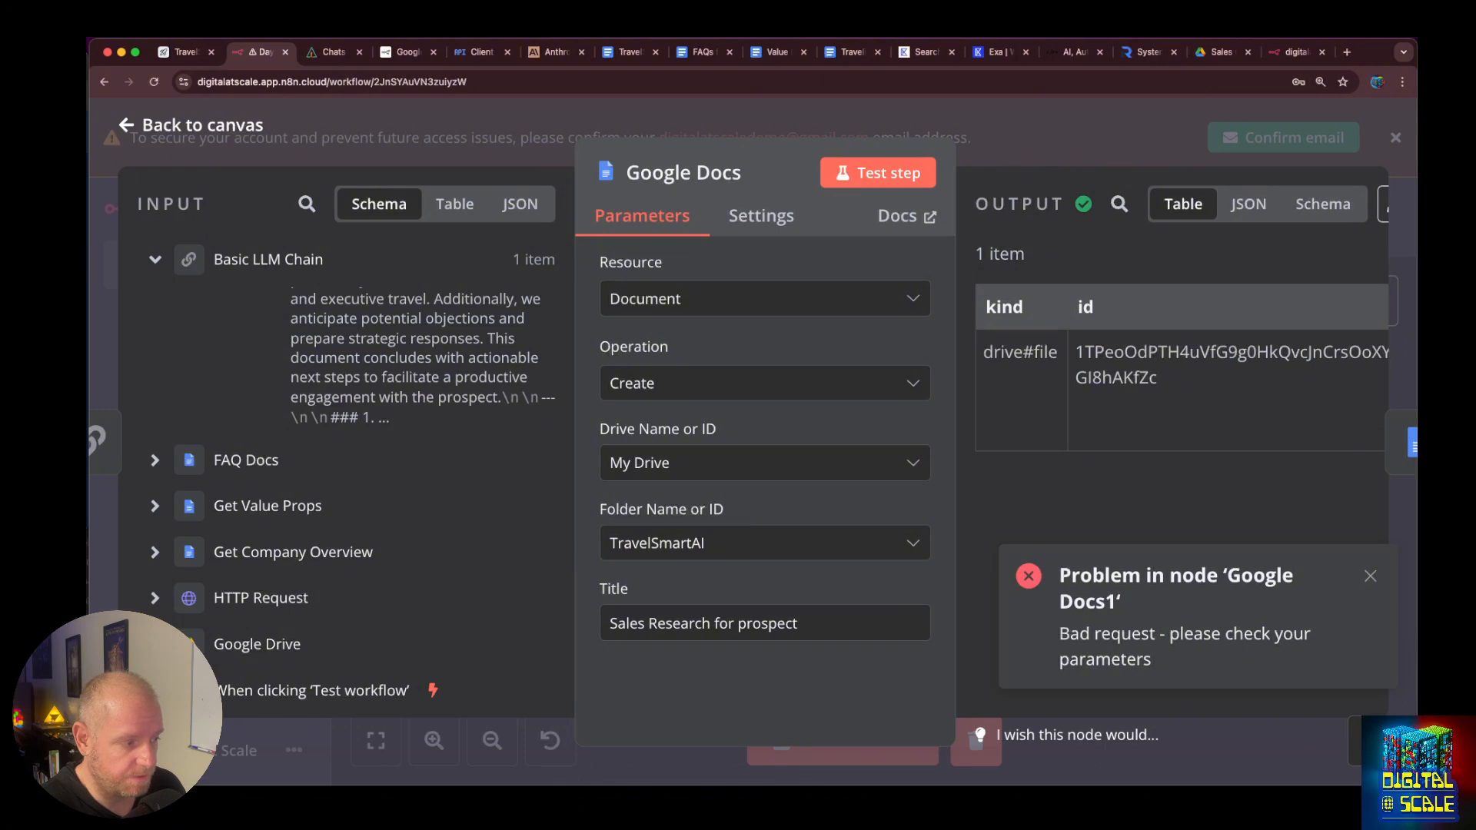
{"action": "left_click", "coordinate": [156, 644]}
{"action": "scroll", "coordinate": [157, 644], "scroll_direction": "down", "scroll_amount": 2}
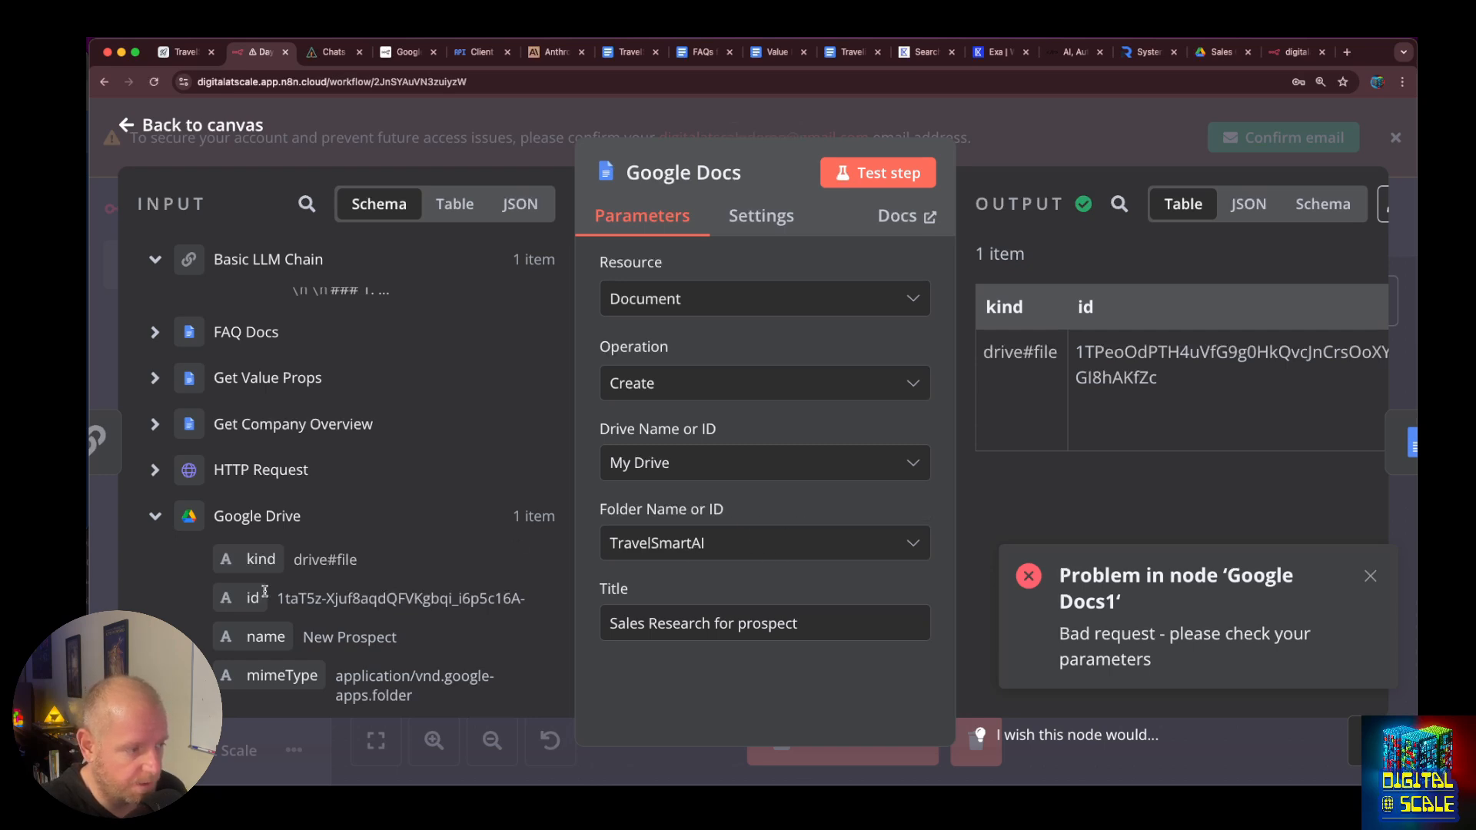
{"action": "left_click_drag", "start_coordinate": [240, 599], "coordinate": [632, 543]}
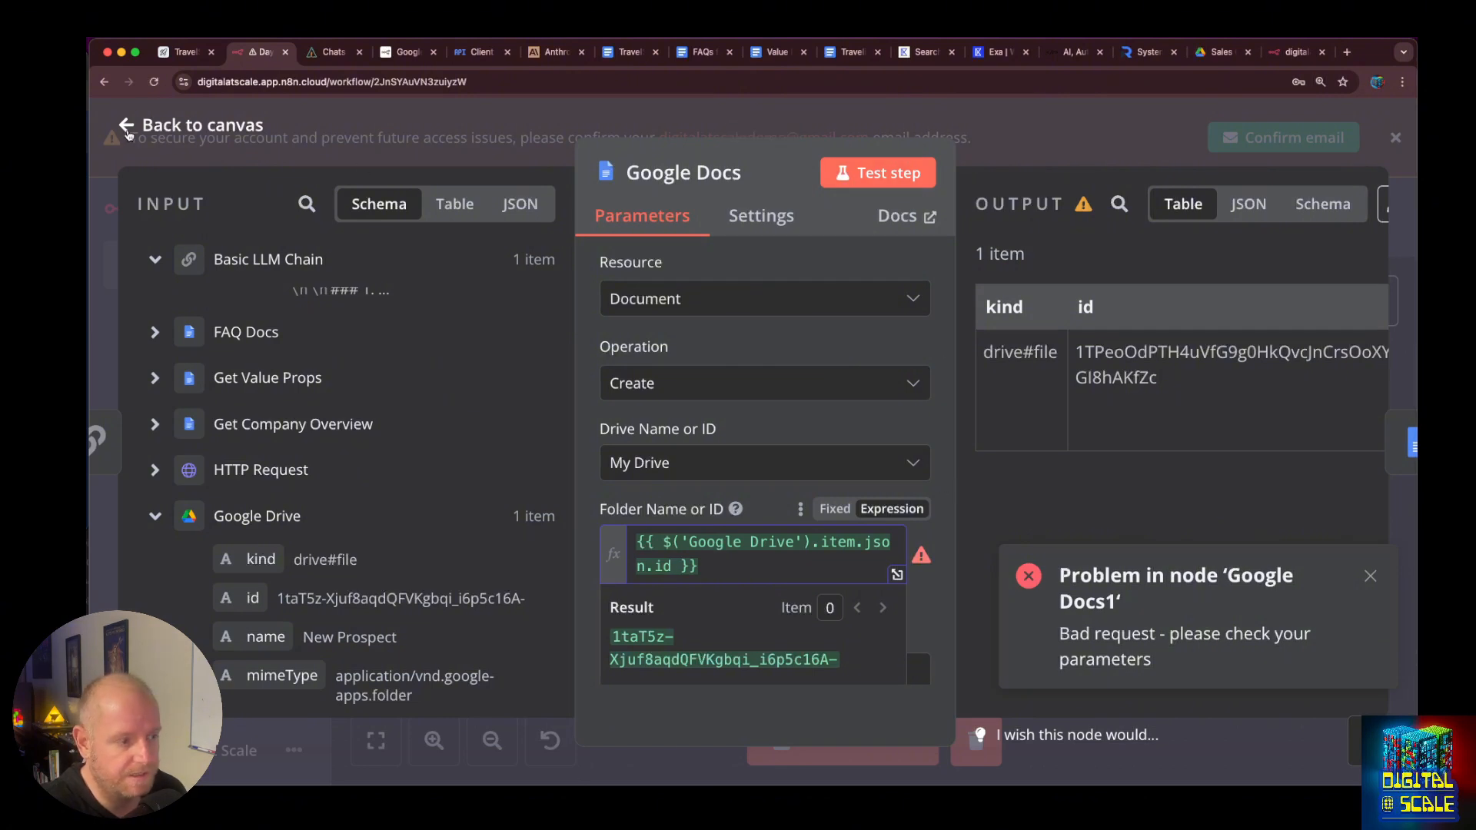
{"action": "left_click", "coordinate": [599, 493]}
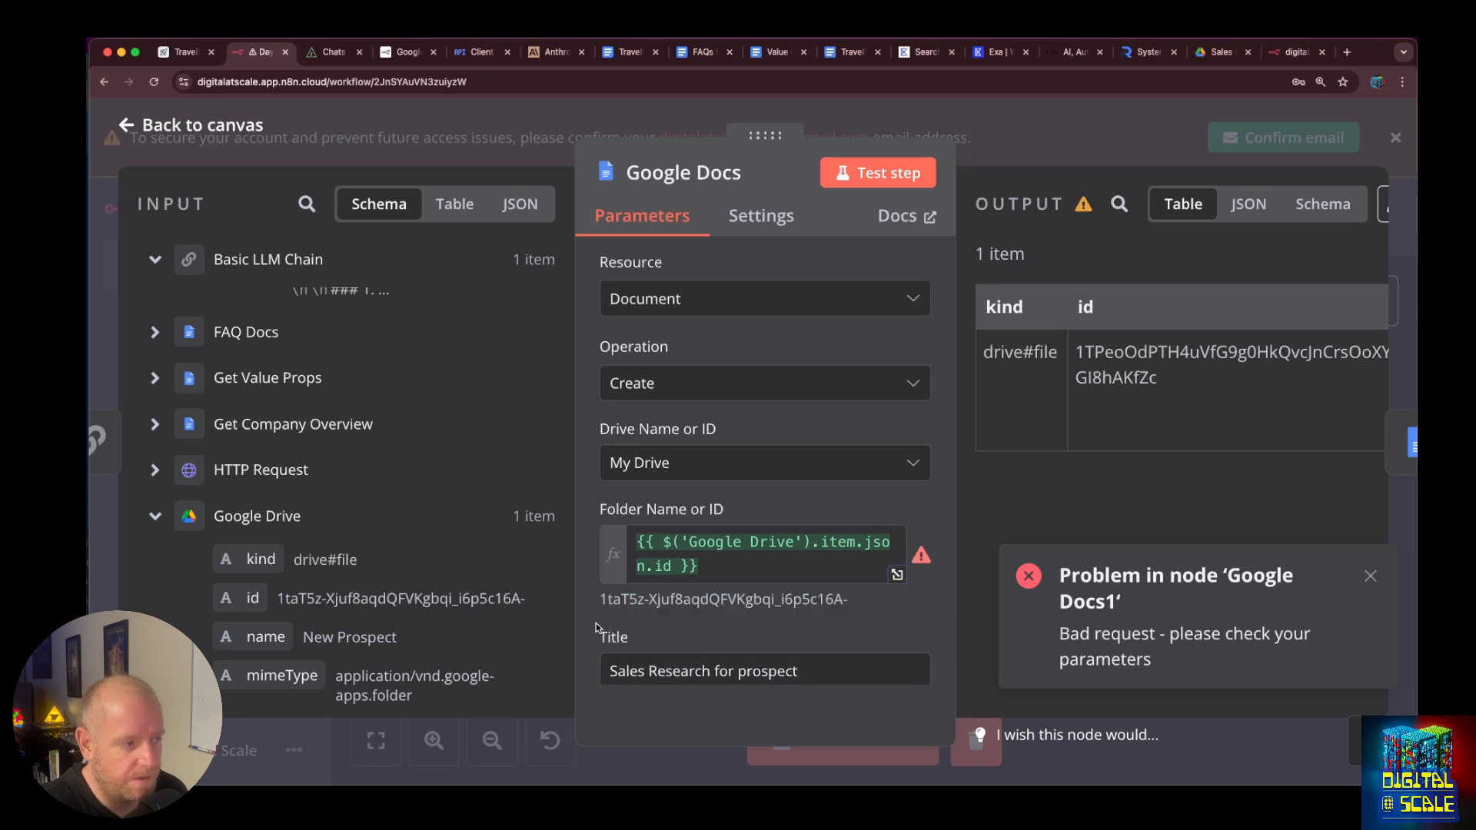
In the Google Docs1 update node, replace the Doc ID or URL with the id field from the Google Docs create node.
{"action": "left_click", "coordinate": [129, 126]}
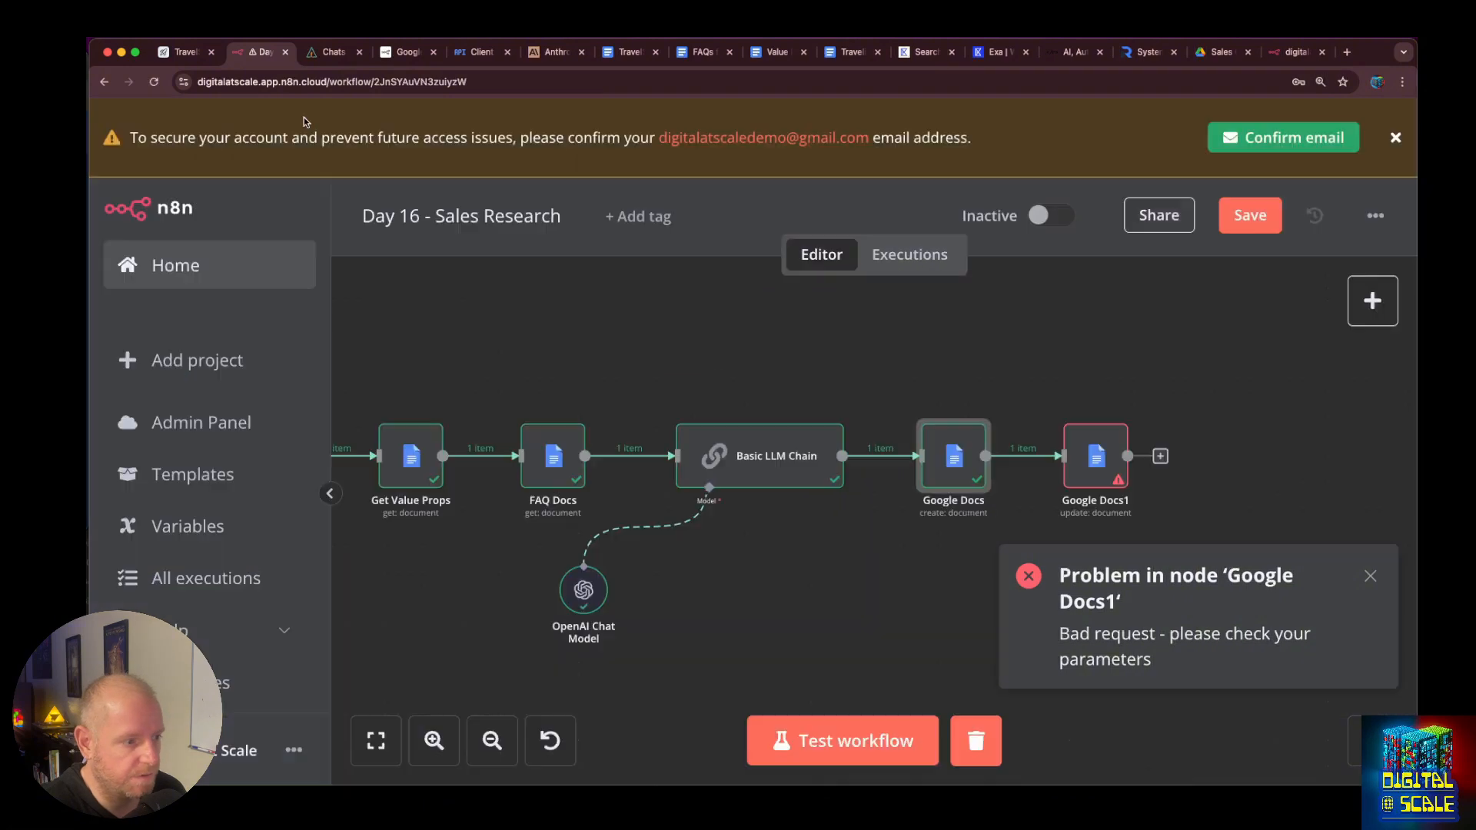
{"action": "double_click", "coordinate": [1080, 458]}
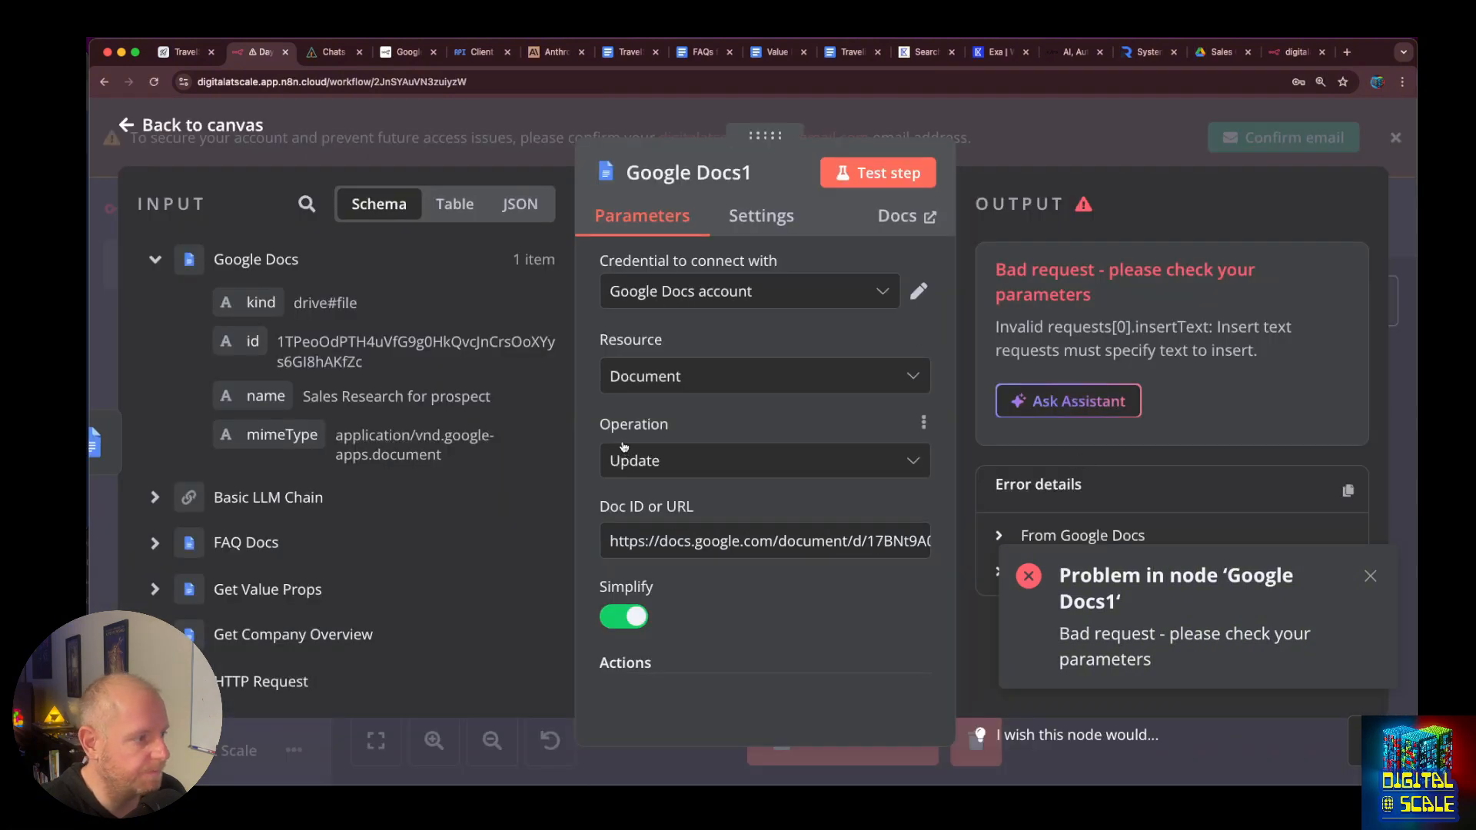
{"action": "scroll", "coordinate": [852, 481], "scroll_direction": "down", "scroll_amount": 4}
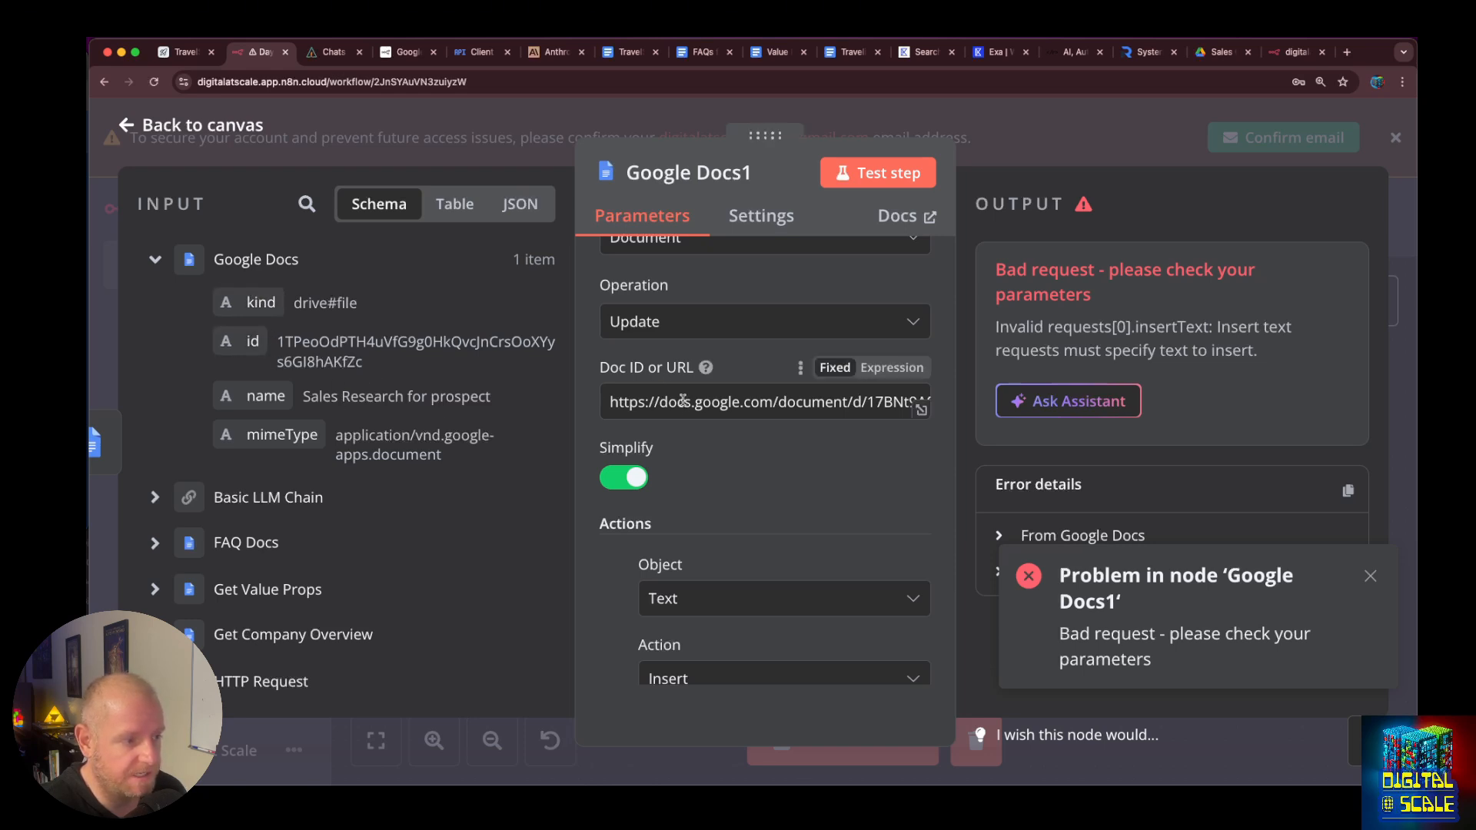
{"action": "key", "text": "super+a"}
{"action": "key", "text": "BackSpace"}
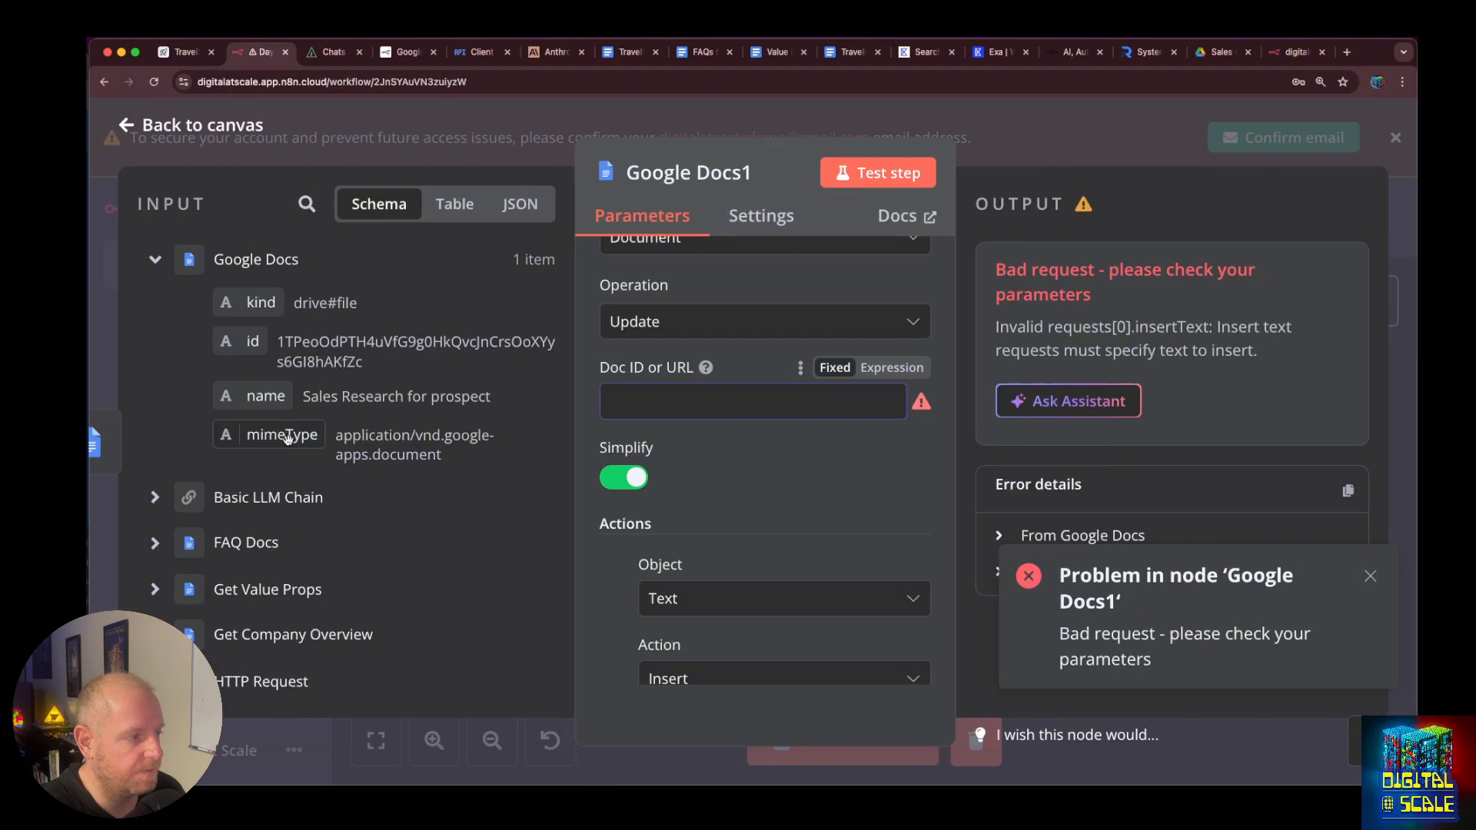
{"action": "left_click_drag", "start_coordinate": [251, 344], "coordinate": [669, 408]}
Set the text of the update node's insert action to the text field from the Basic LLM Chain output.
{"action": "scroll", "coordinate": [767, 538], "scroll_direction": "down", "scroll_amount": 5}
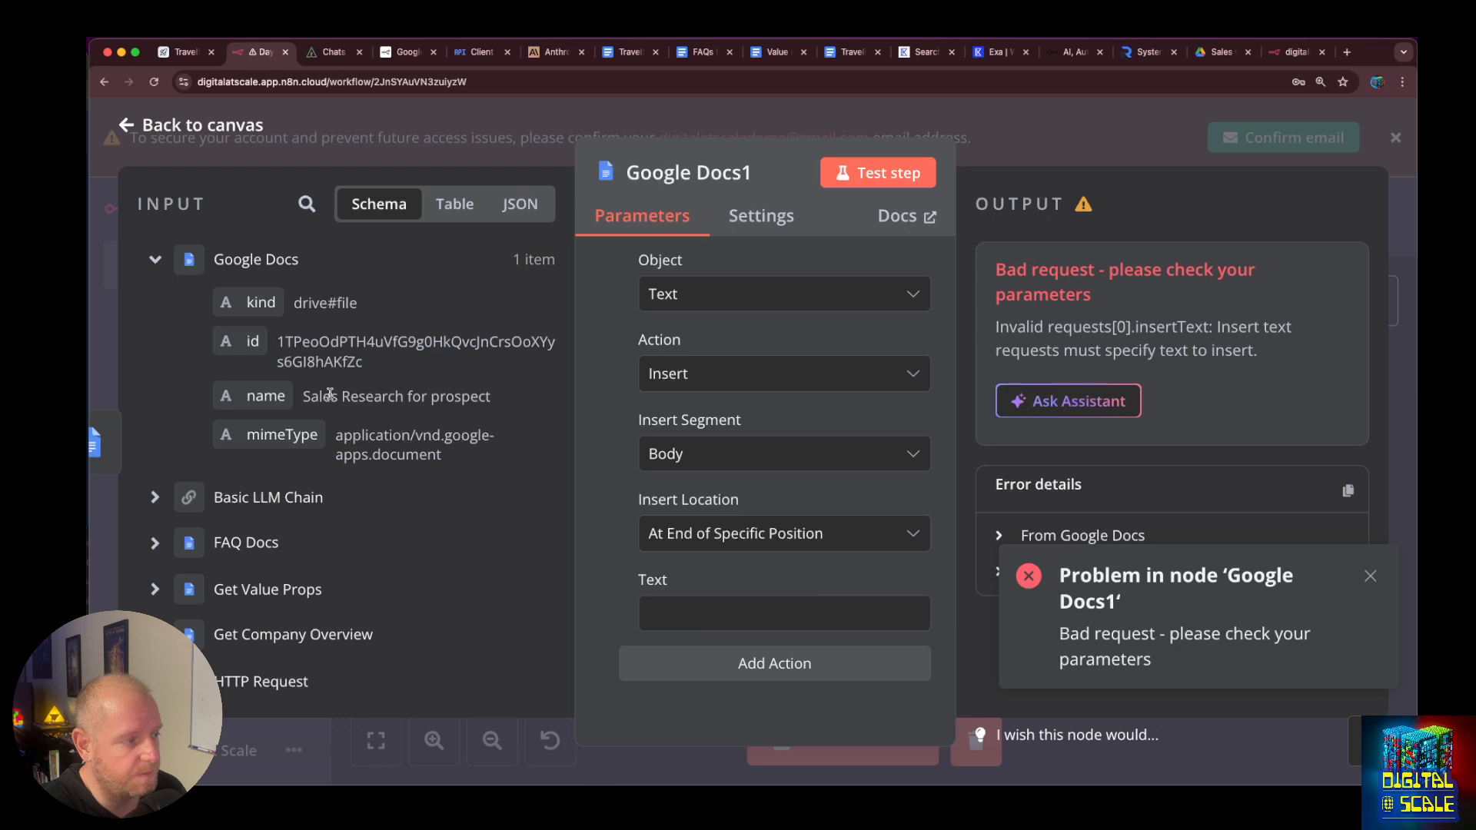
{"action": "left_click", "coordinate": [154, 501]}
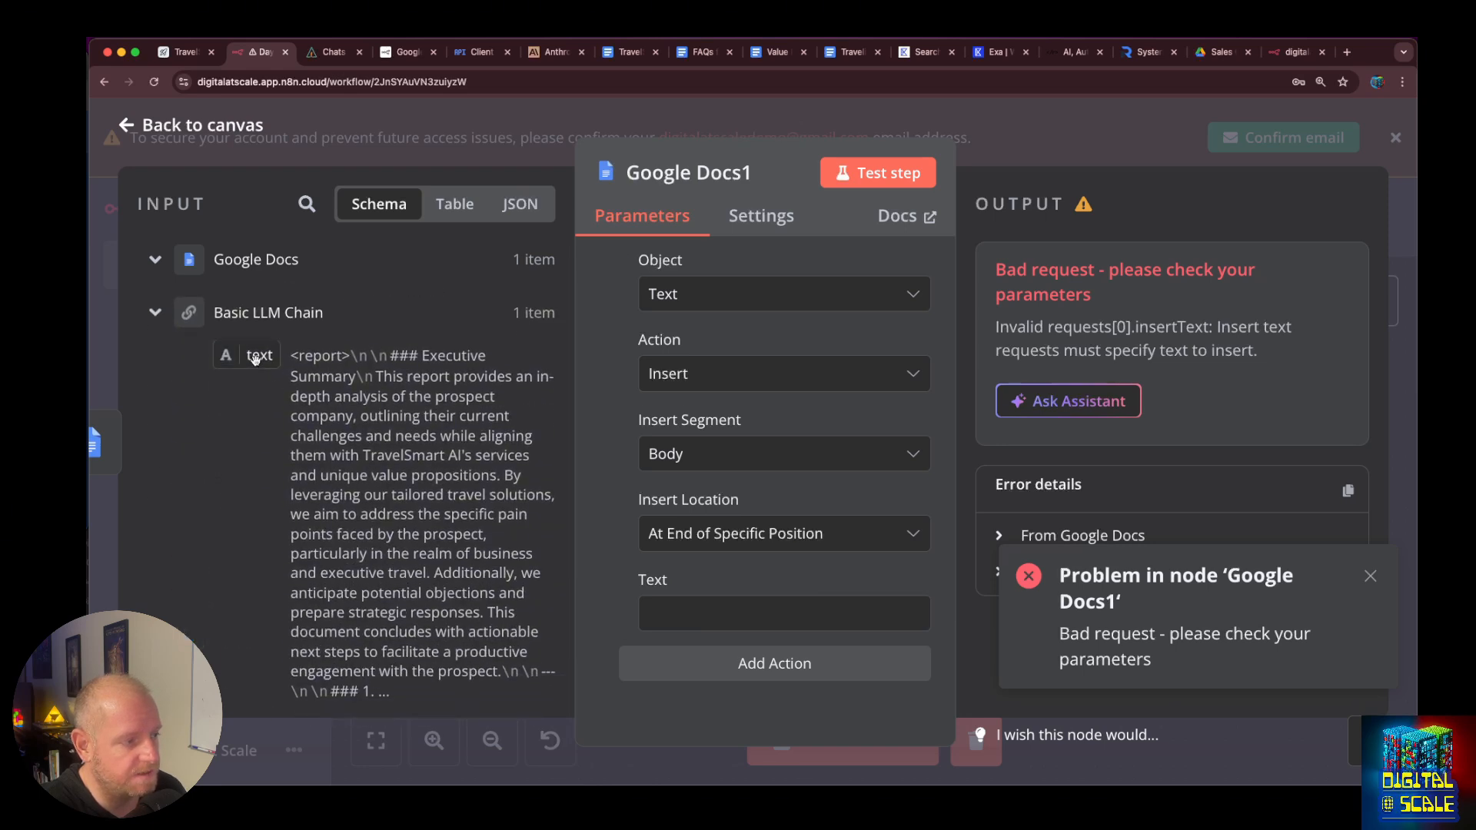
{"action": "left_click_drag", "start_coordinate": [255, 359], "coordinate": [707, 613]}
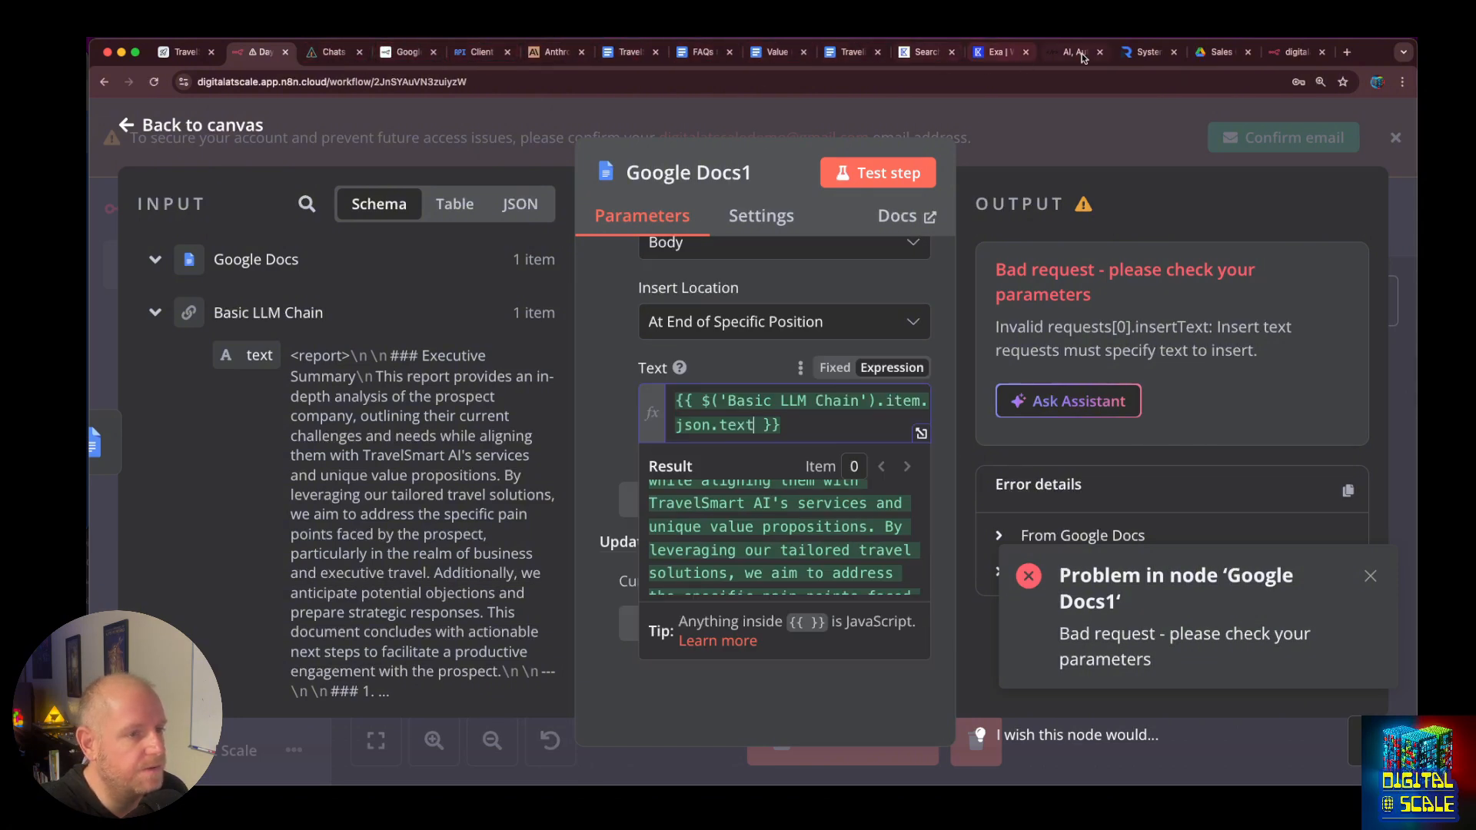
Switch to Google Drive and move both New Prospect folders in the Sales Calls folder to the trash.
{"action": "left_click", "coordinate": [1211, 56]}
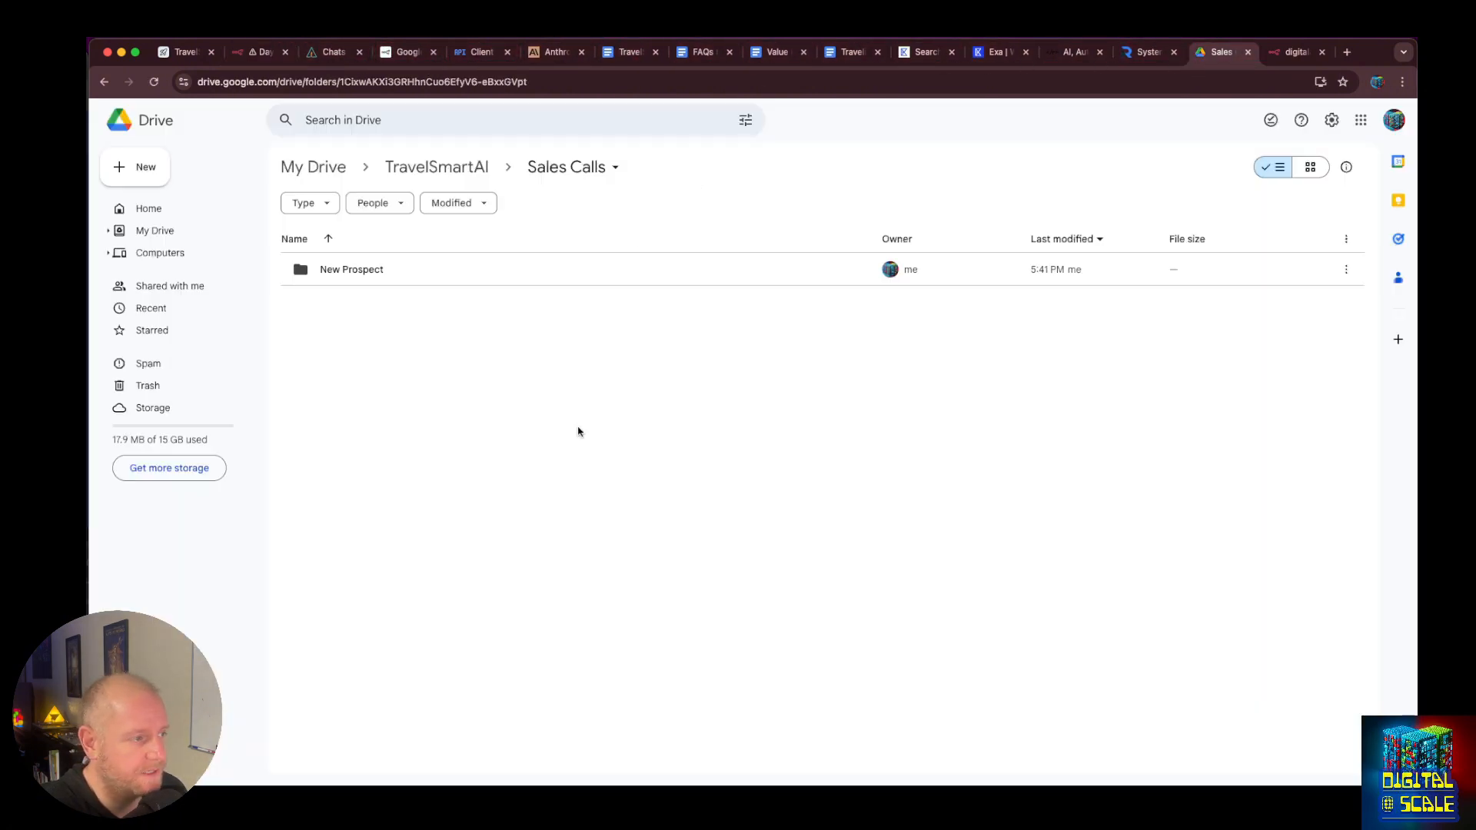
{"action": "double_click", "coordinate": [374, 274]}
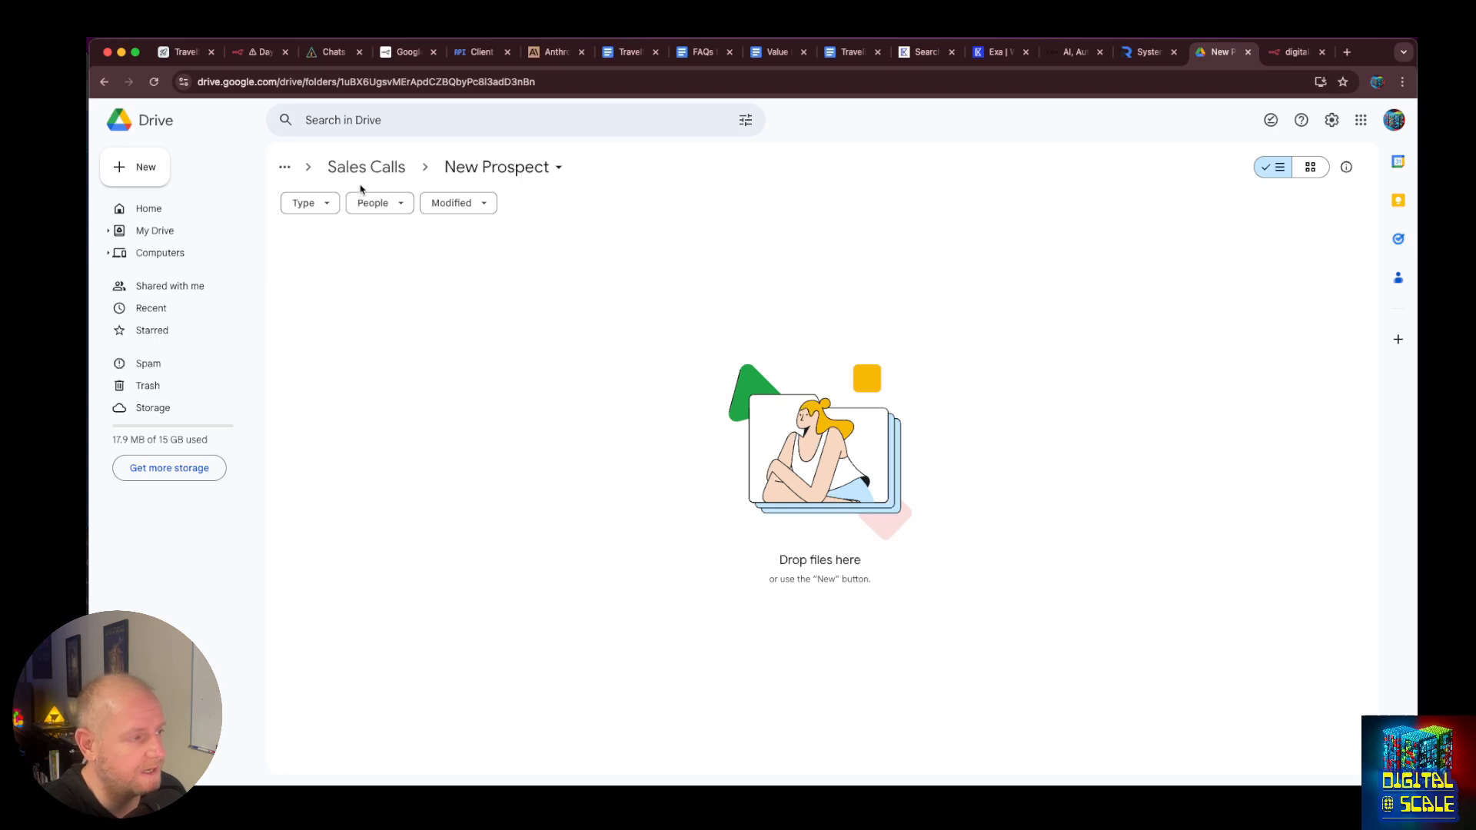
{"action": "left_click", "coordinate": [365, 168]}
{"action": "left_click", "coordinate": [358, 302]}
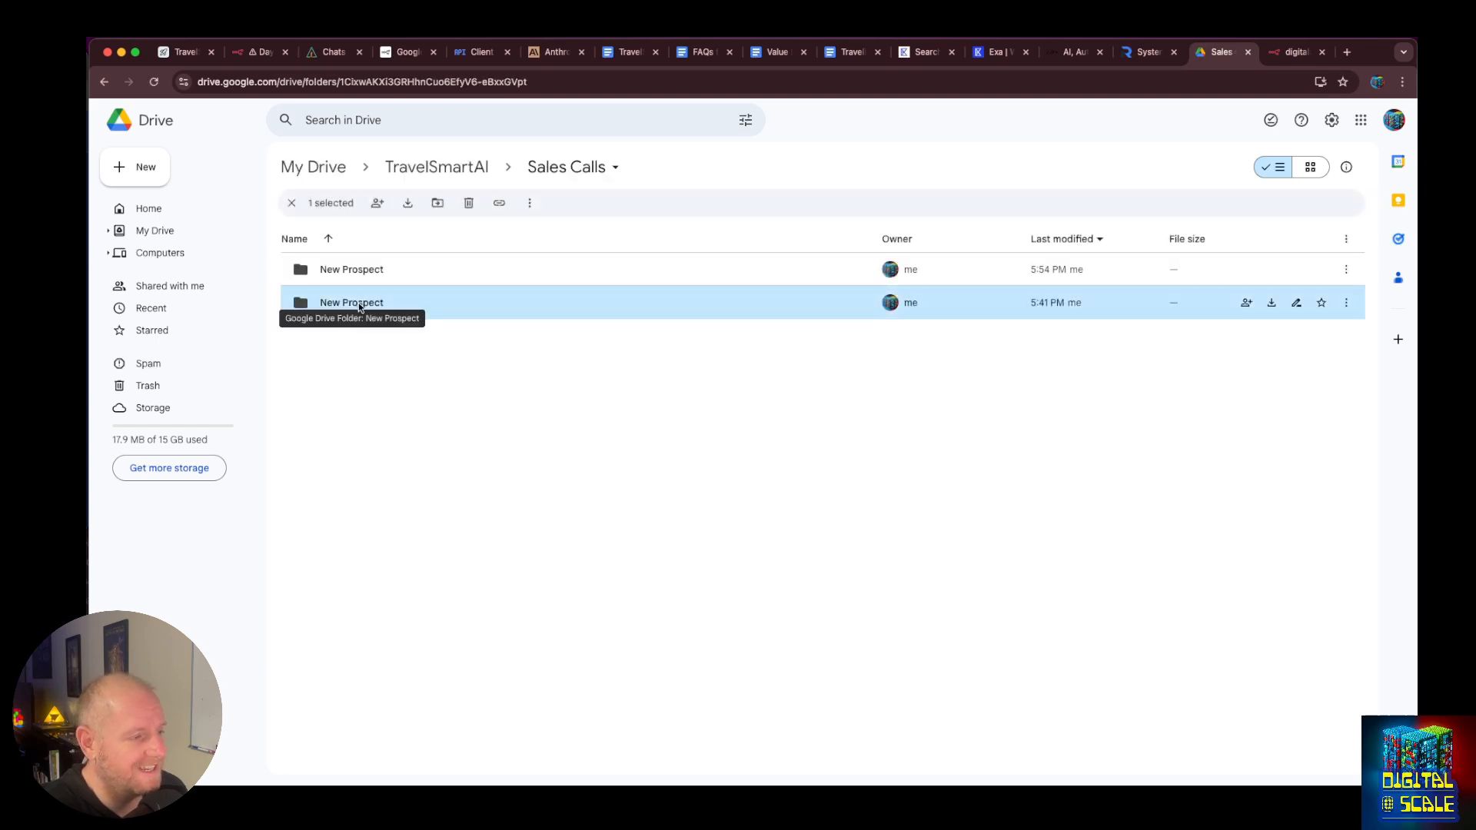
{"action": "left_click", "coordinate": [357, 276], "text": "shift"}
{"action": "right_click", "coordinate": [357, 276]}
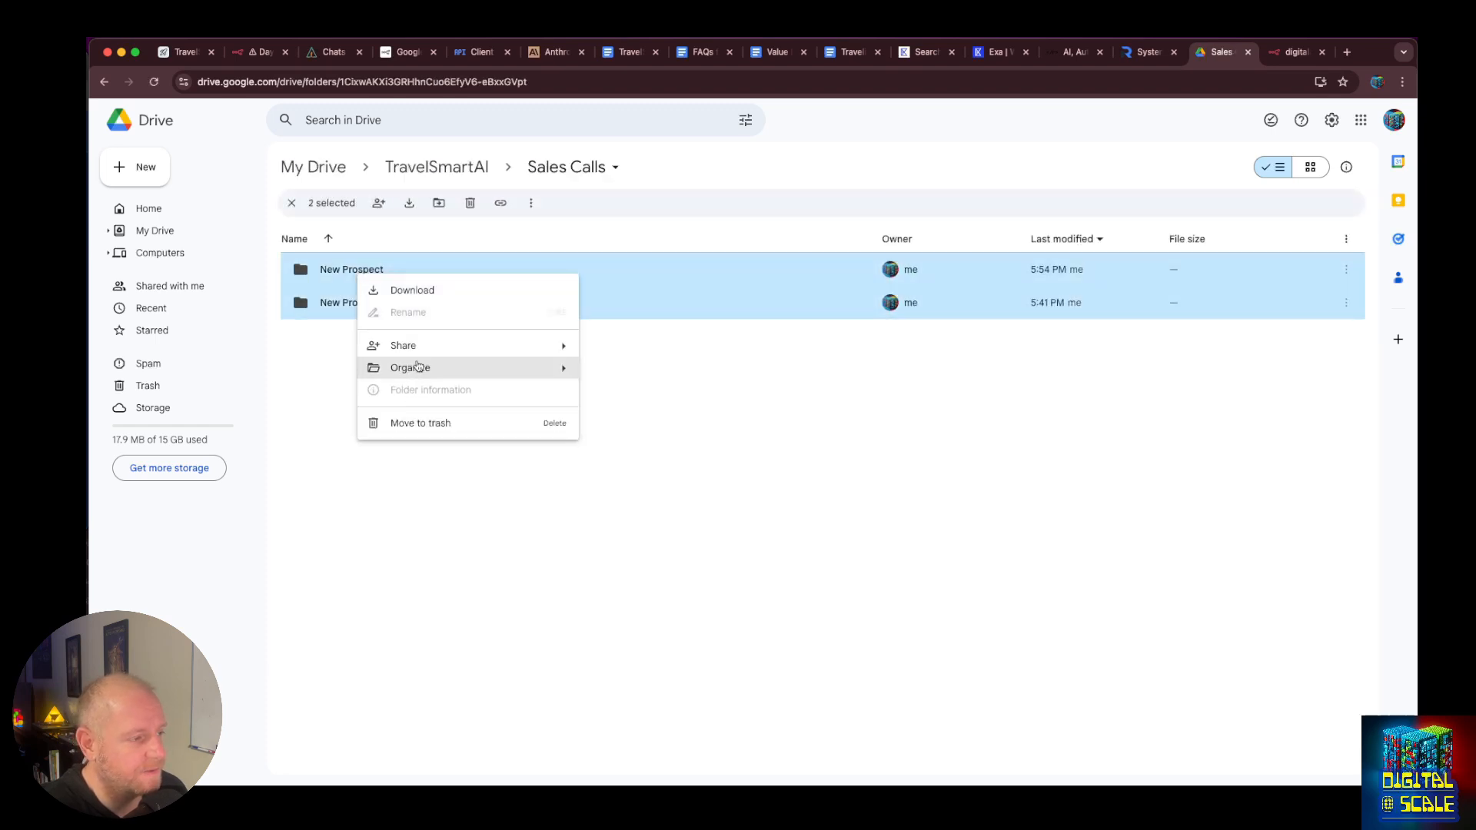
{"action": "left_click", "coordinate": [421, 423]}
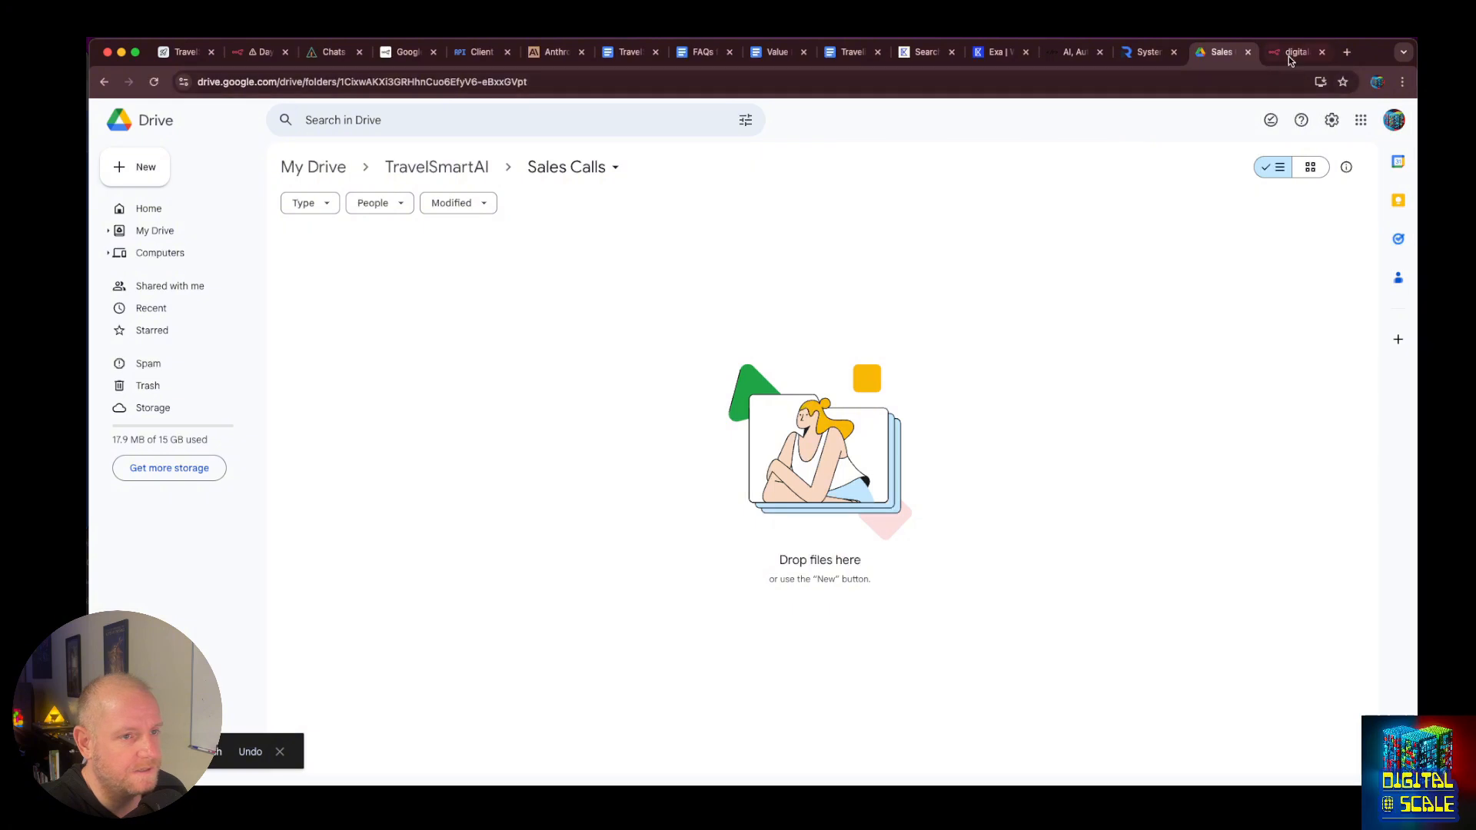
Return to the n8n workflow, save it with the updated node settings and run a full test.
{"action": "key", "text": "super+2"}
{"action": "left_click", "coordinate": [1224, 218]}
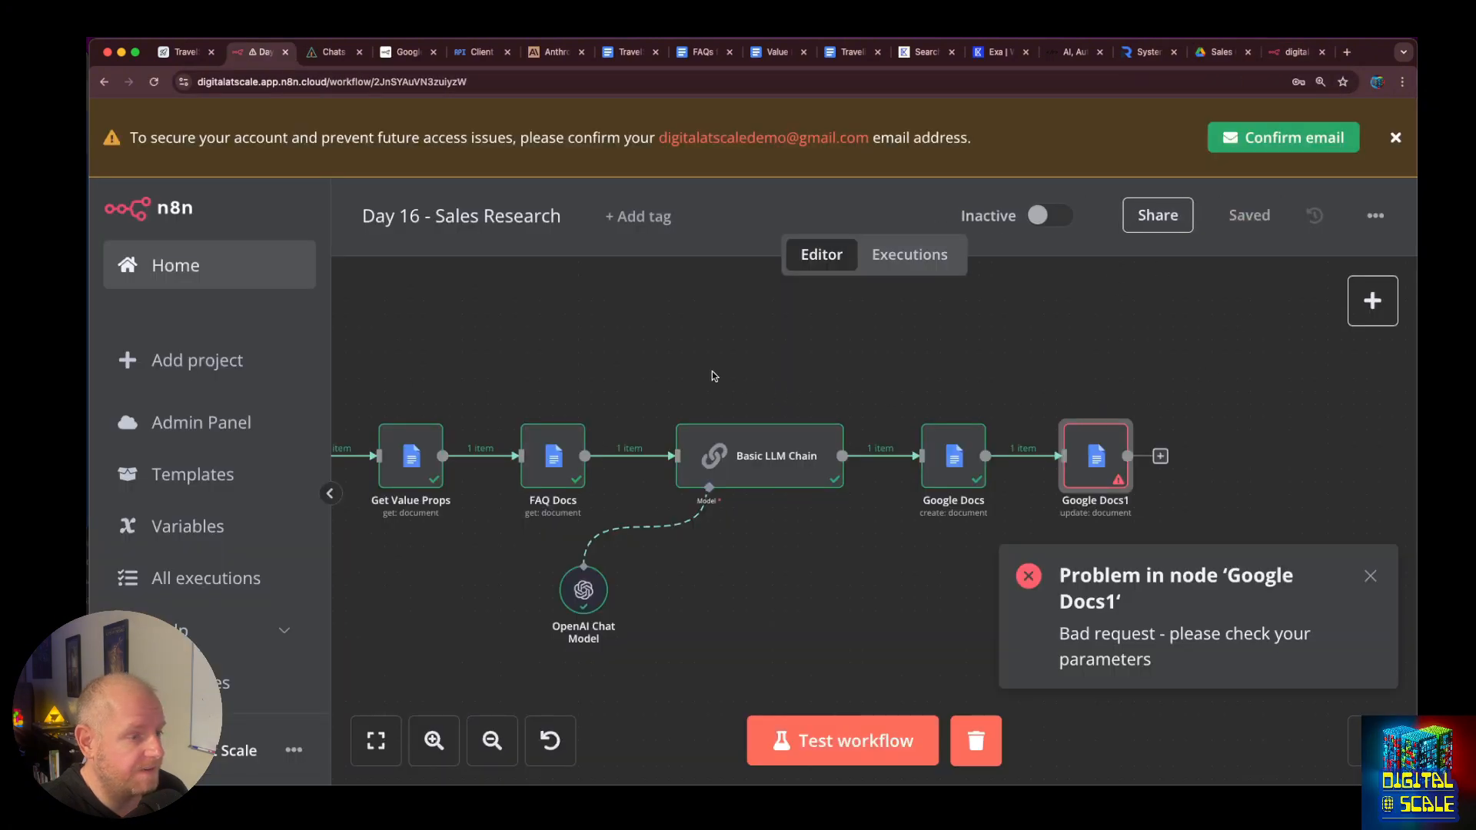
{"action": "left_click_drag", "start_coordinate": [563, 359], "coordinate": [877, 374]}
{"action": "left_click", "coordinate": [1369, 576]}
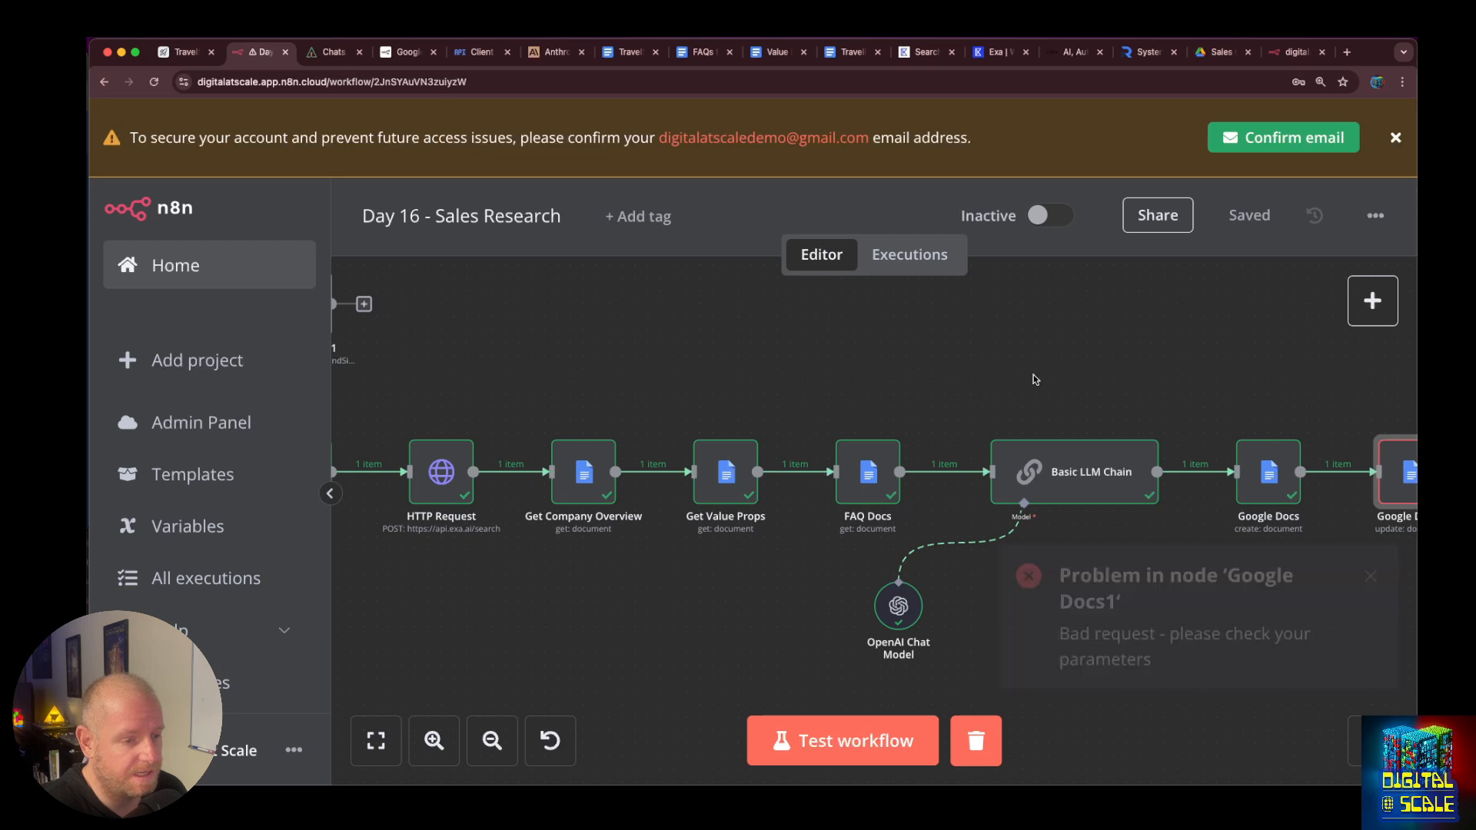
{"action": "scroll", "coordinate": [881, 297], "scroll_direction": "up", "scroll_amount": 3}
{"action": "scroll", "coordinate": [878, 351], "scroll_direction": "down", "scroll_amount": 3}
{"action": "scroll", "coordinate": [878, 355], "scroll_direction": "down", "scroll_amount": 4}
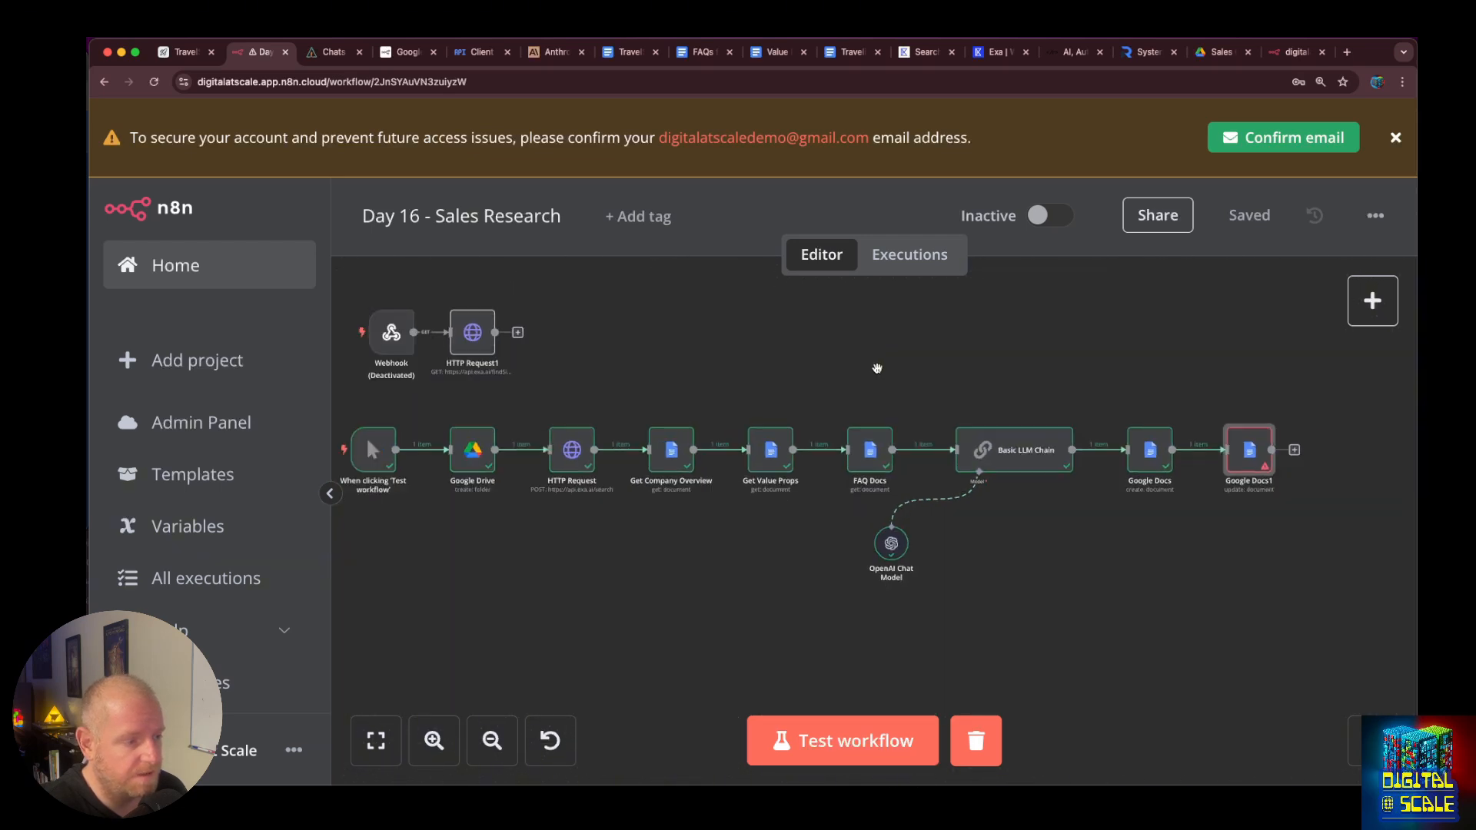
{"action": "left_click", "coordinate": [837, 734]}
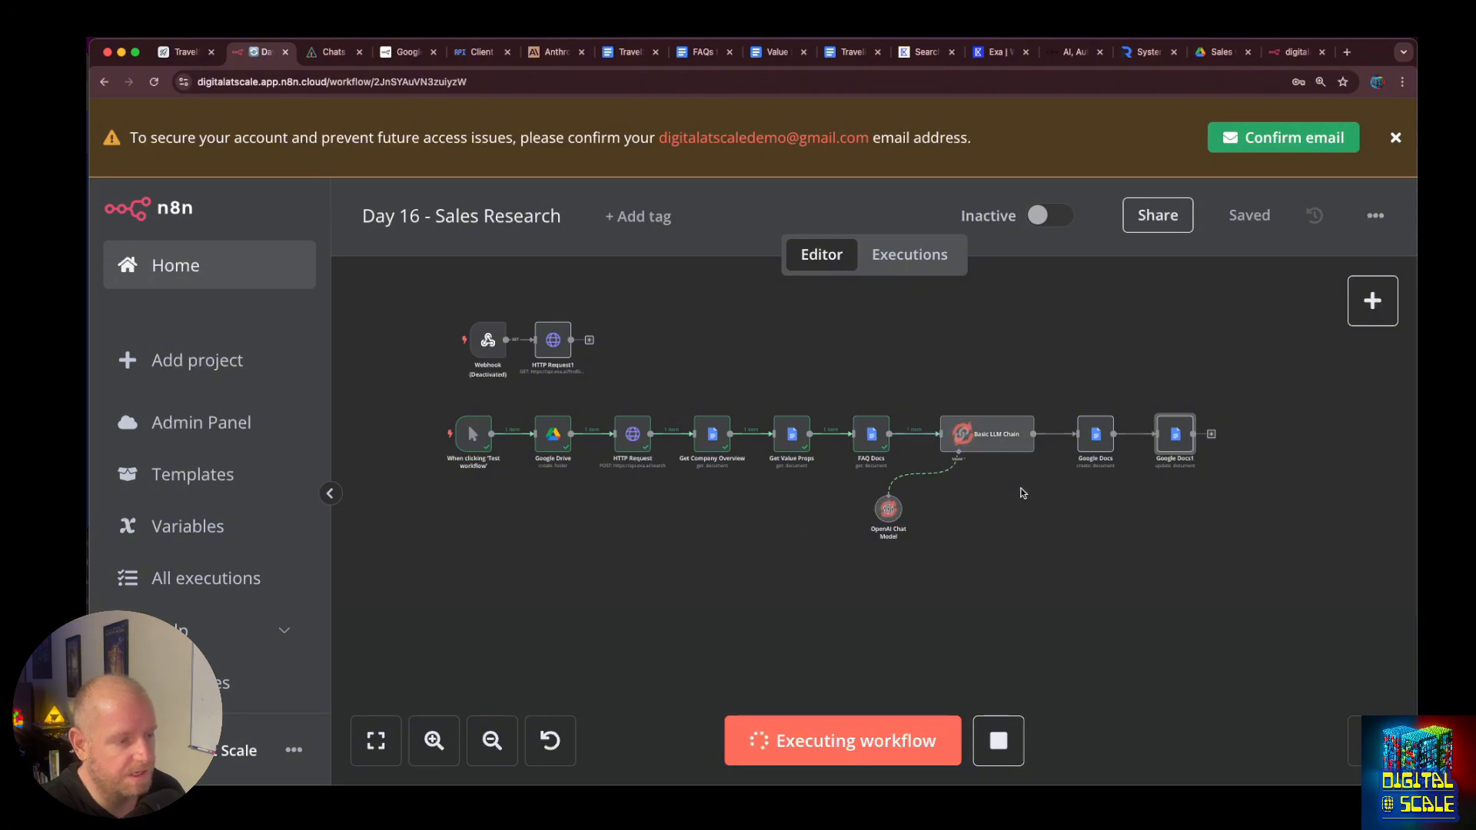
{"action": "scroll", "coordinate": [1022, 493], "scroll_direction": "up", "scroll_amount": 5}
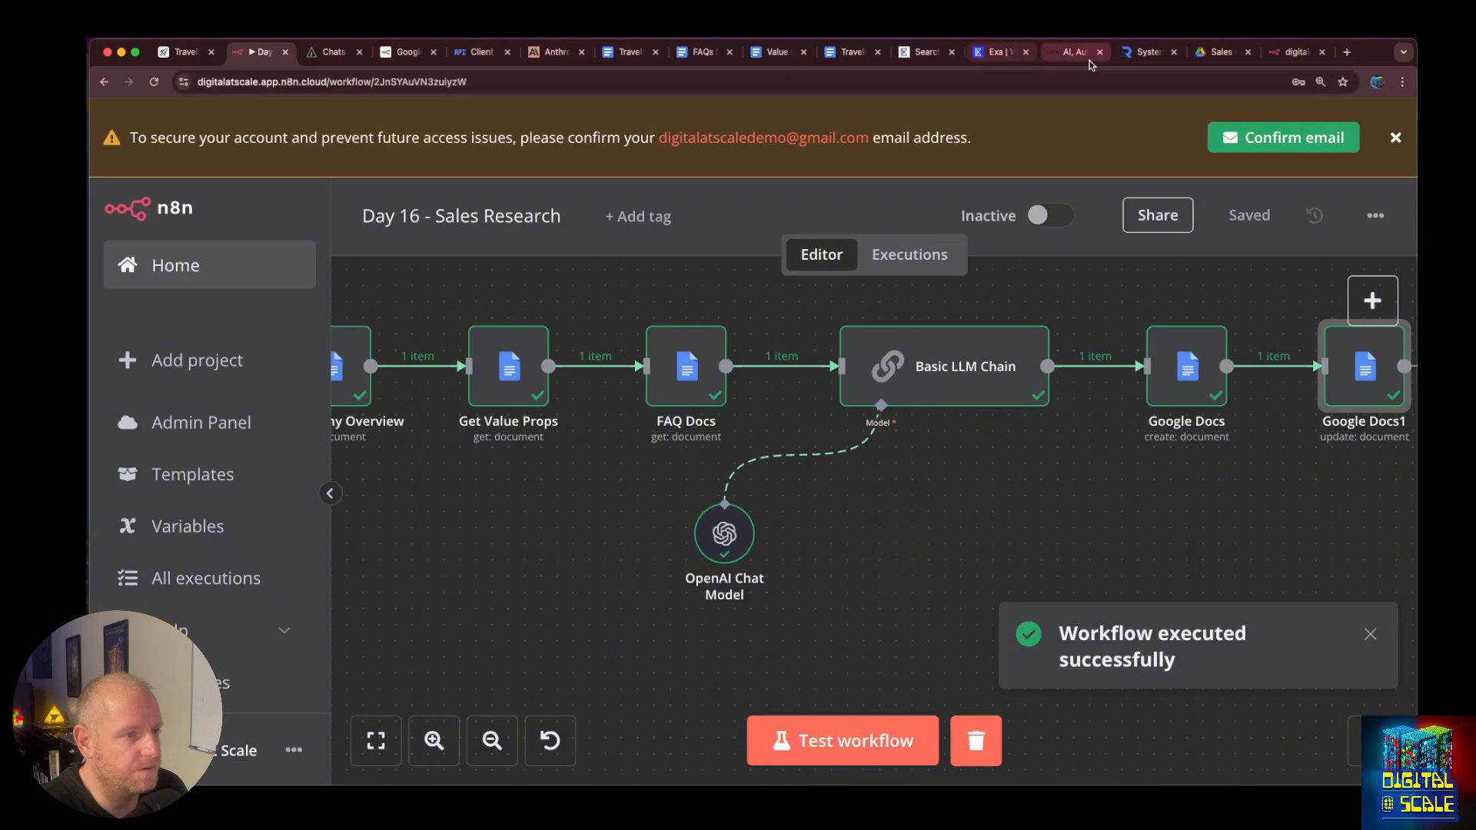
Open the Sales Research for prospect document in Drive's New Prospect folder and review the generated report, including its company overview section.
{"action": "left_click", "coordinate": [1212, 60]}
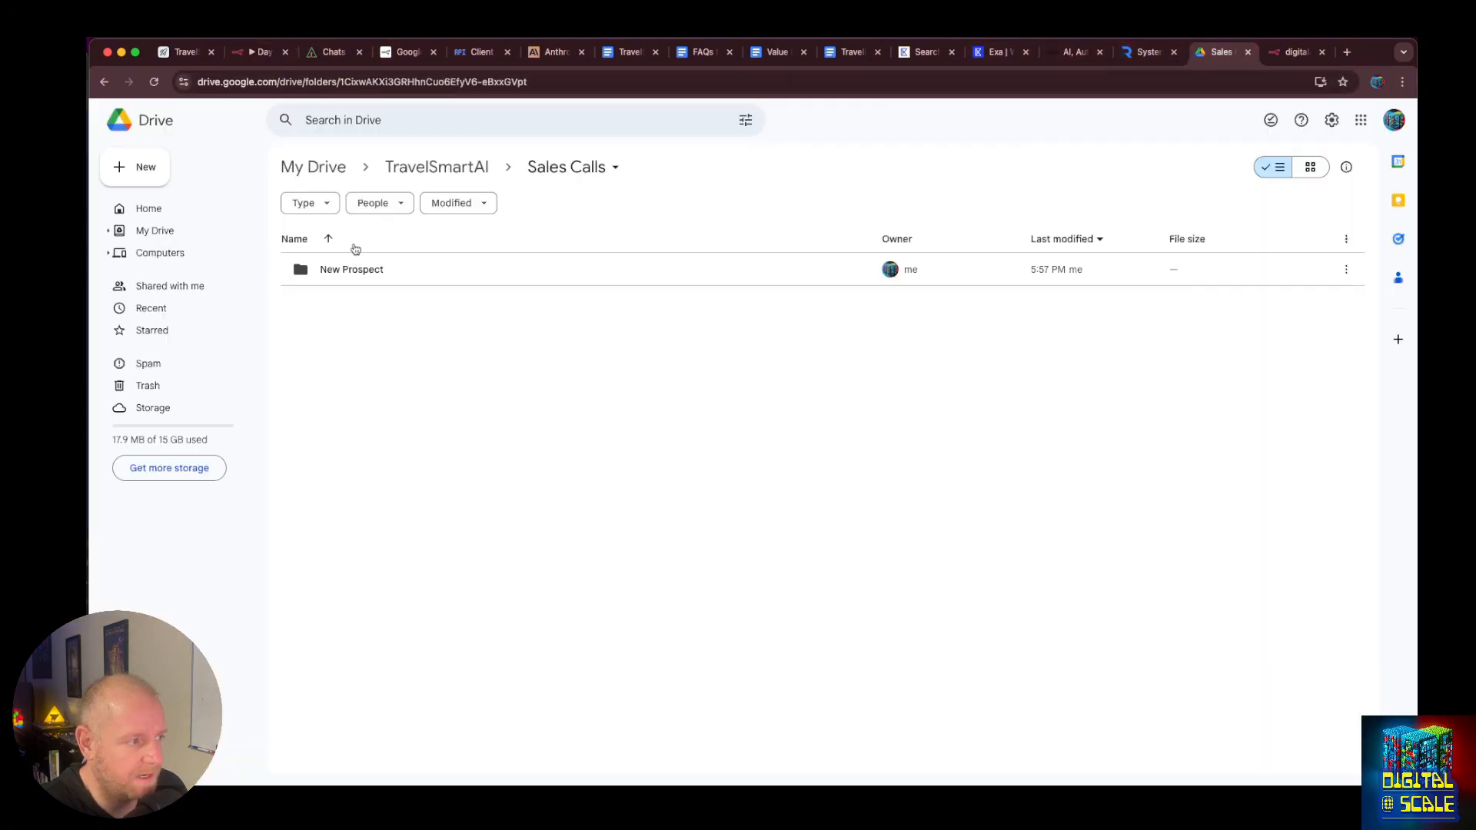
{"action": "double_click", "coordinate": [338, 270]}
{"action": "double_click", "coordinate": [360, 271]}
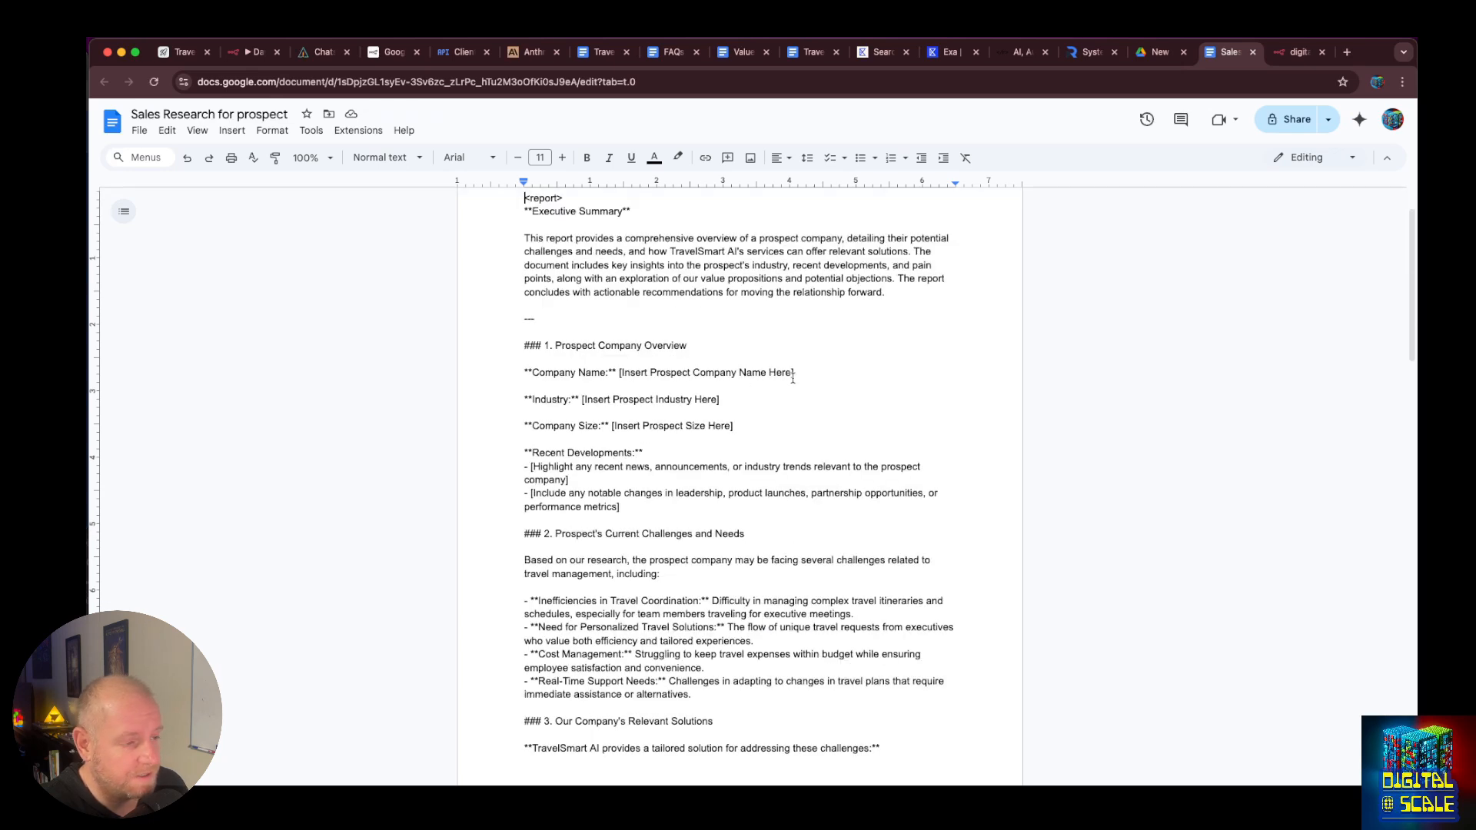
{"action": "left_click_drag", "start_coordinate": [799, 372], "coordinate": [615, 373]}
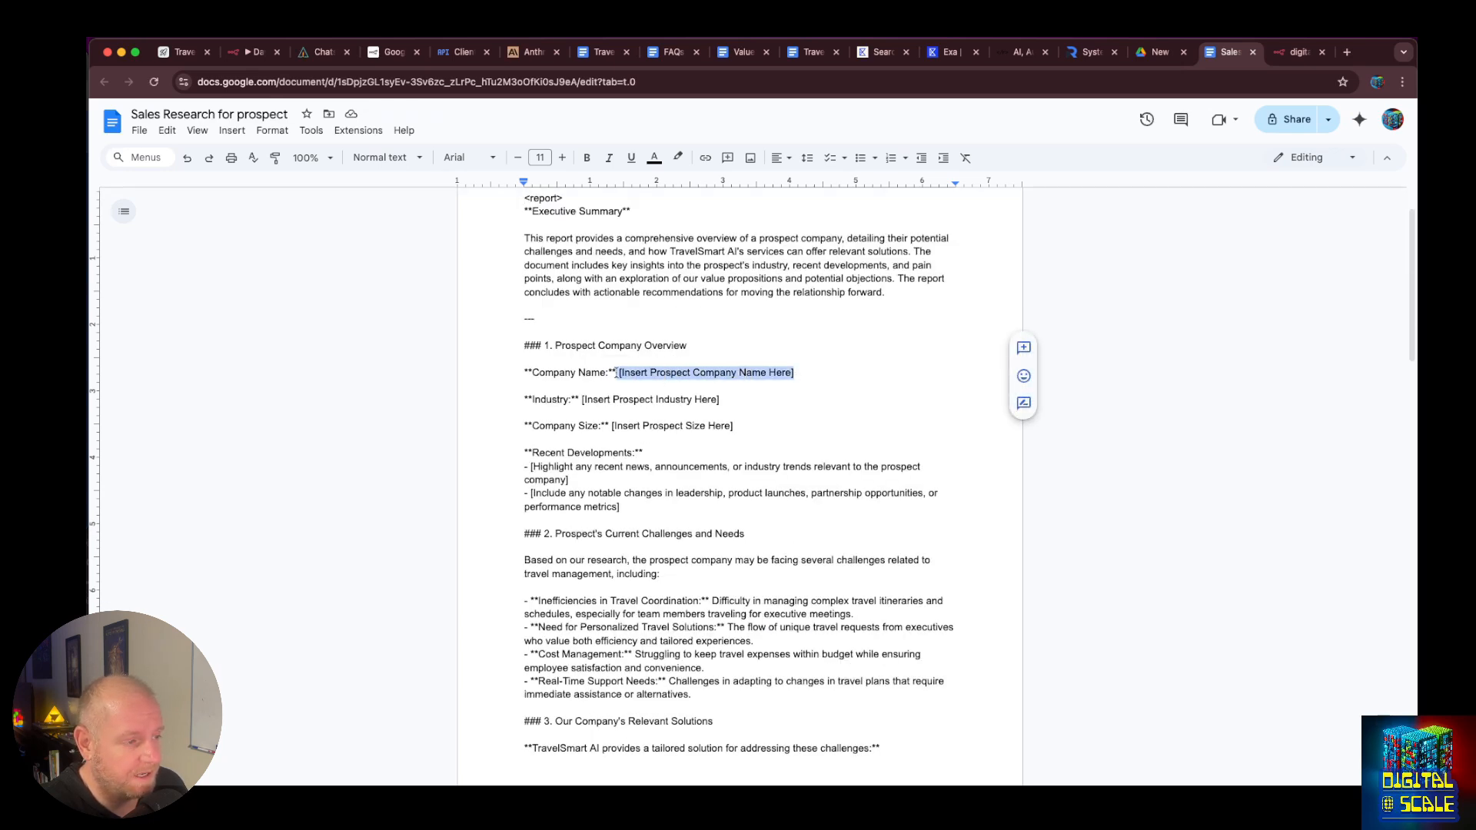
{"action": "scroll", "coordinate": [615, 373], "scroll_direction": "down", "scroll_amount": 10}
{"action": "scroll", "coordinate": [615, 390], "scroll_direction": "up", "scroll_amount": 11}
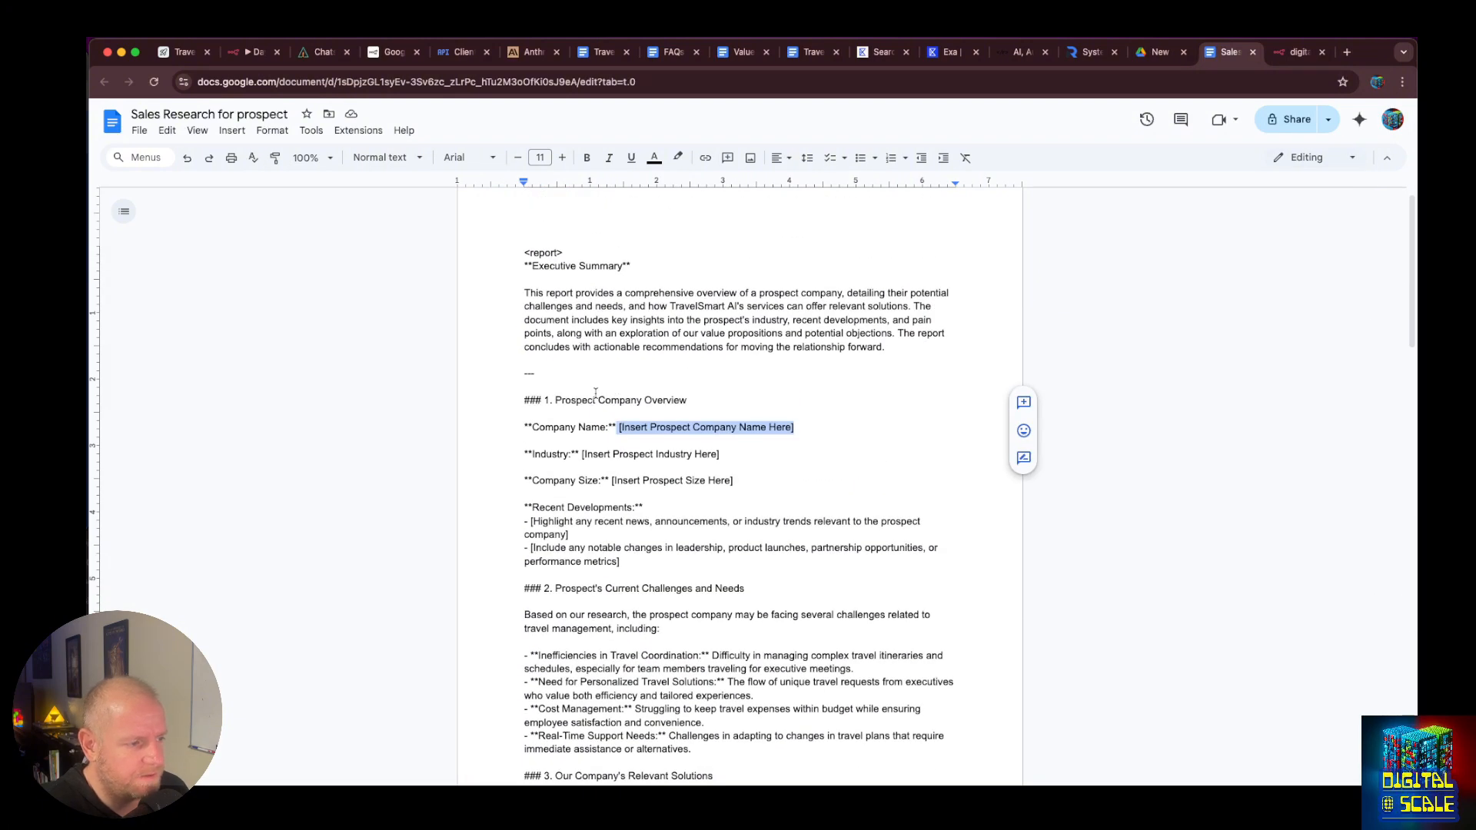
{"action": "scroll", "coordinate": [600, 392], "scroll_direction": "down", "scroll_amount": 5}
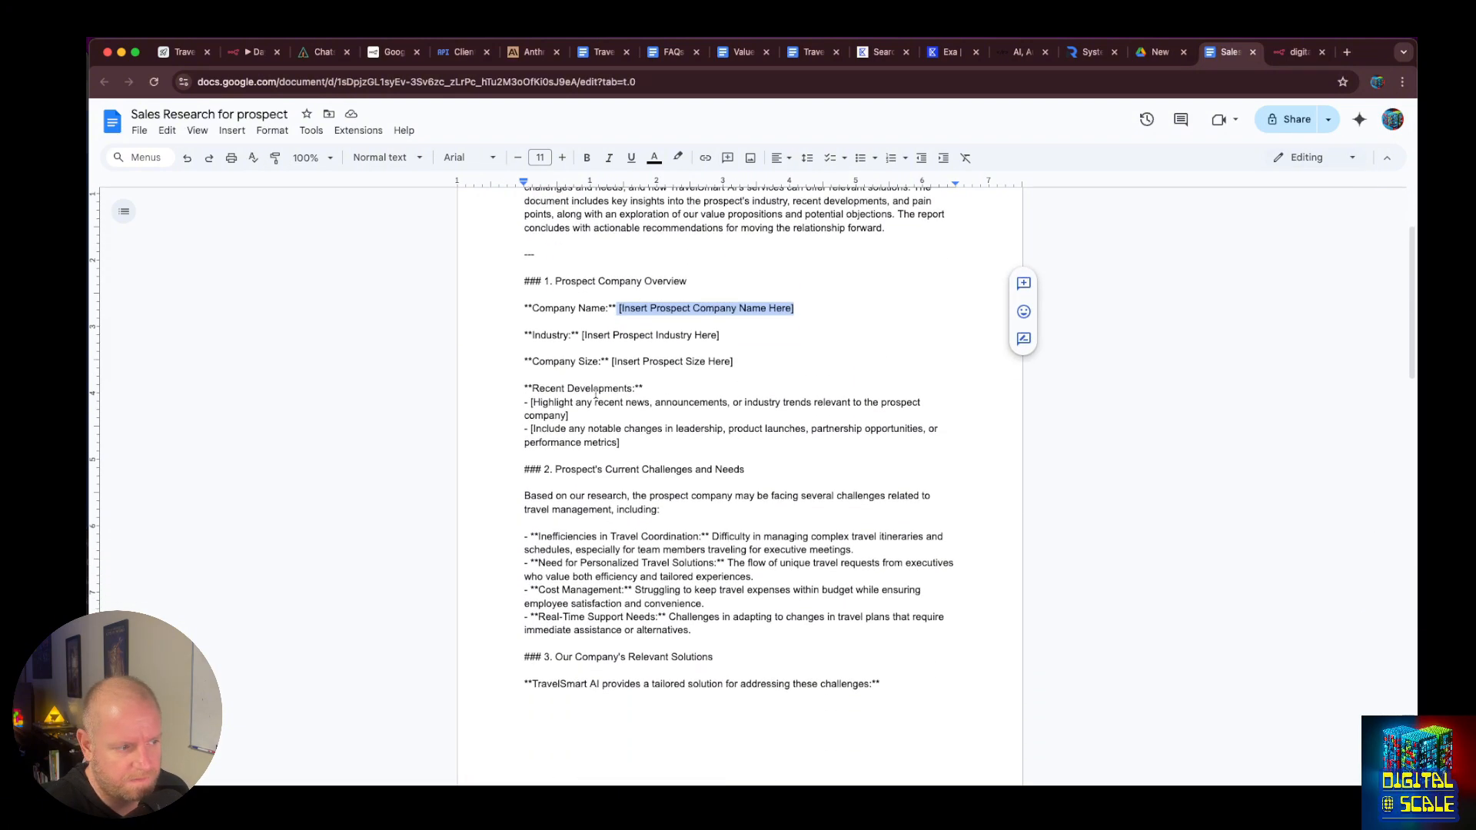
{"action": "scroll", "coordinate": [598, 392], "scroll_direction": "down", "scroll_amount": 1}
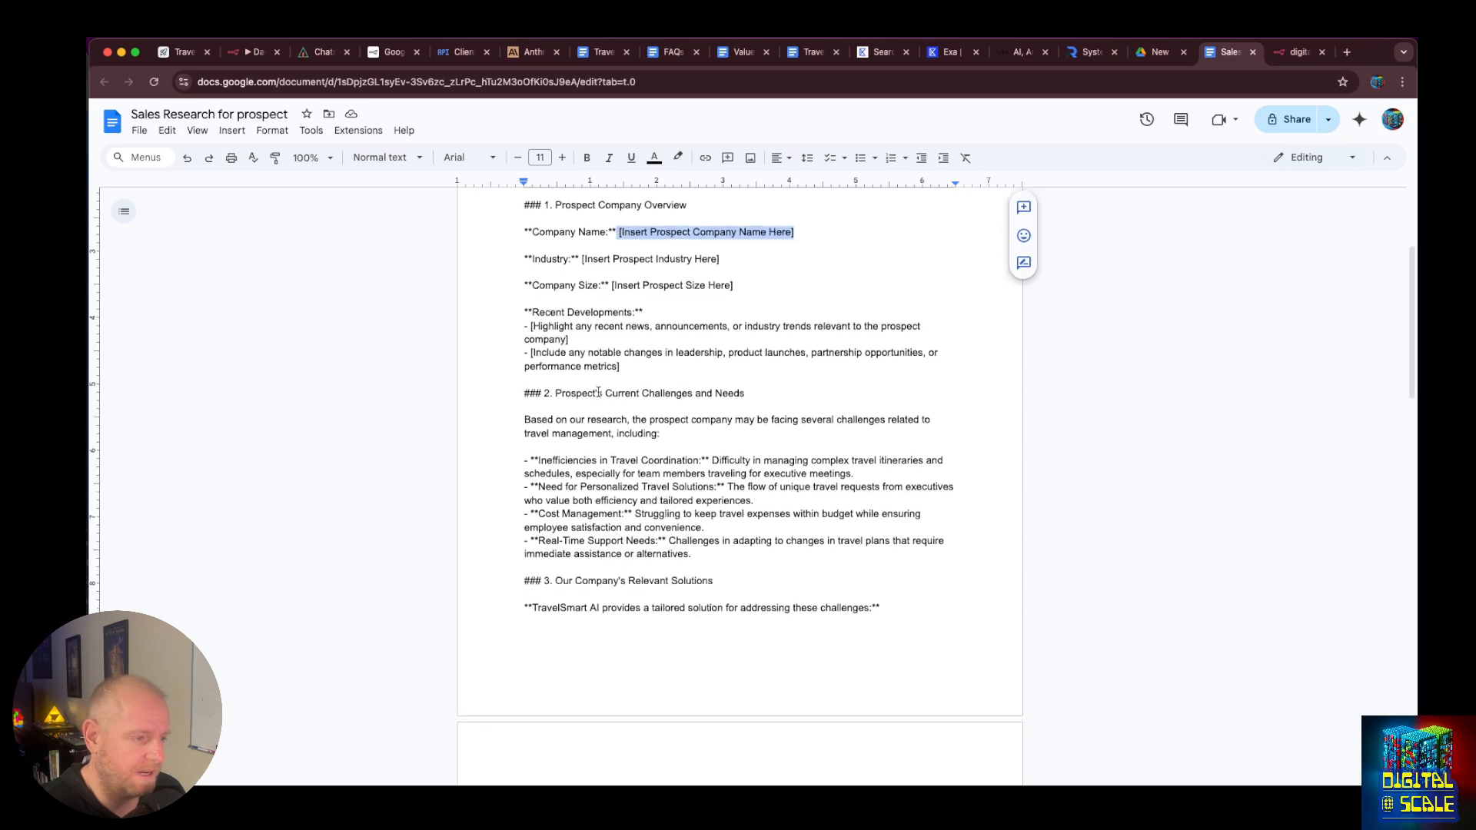
{"action": "scroll", "coordinate": [598, 392], "scroll_direction": "down", "scroll_amount": 20}
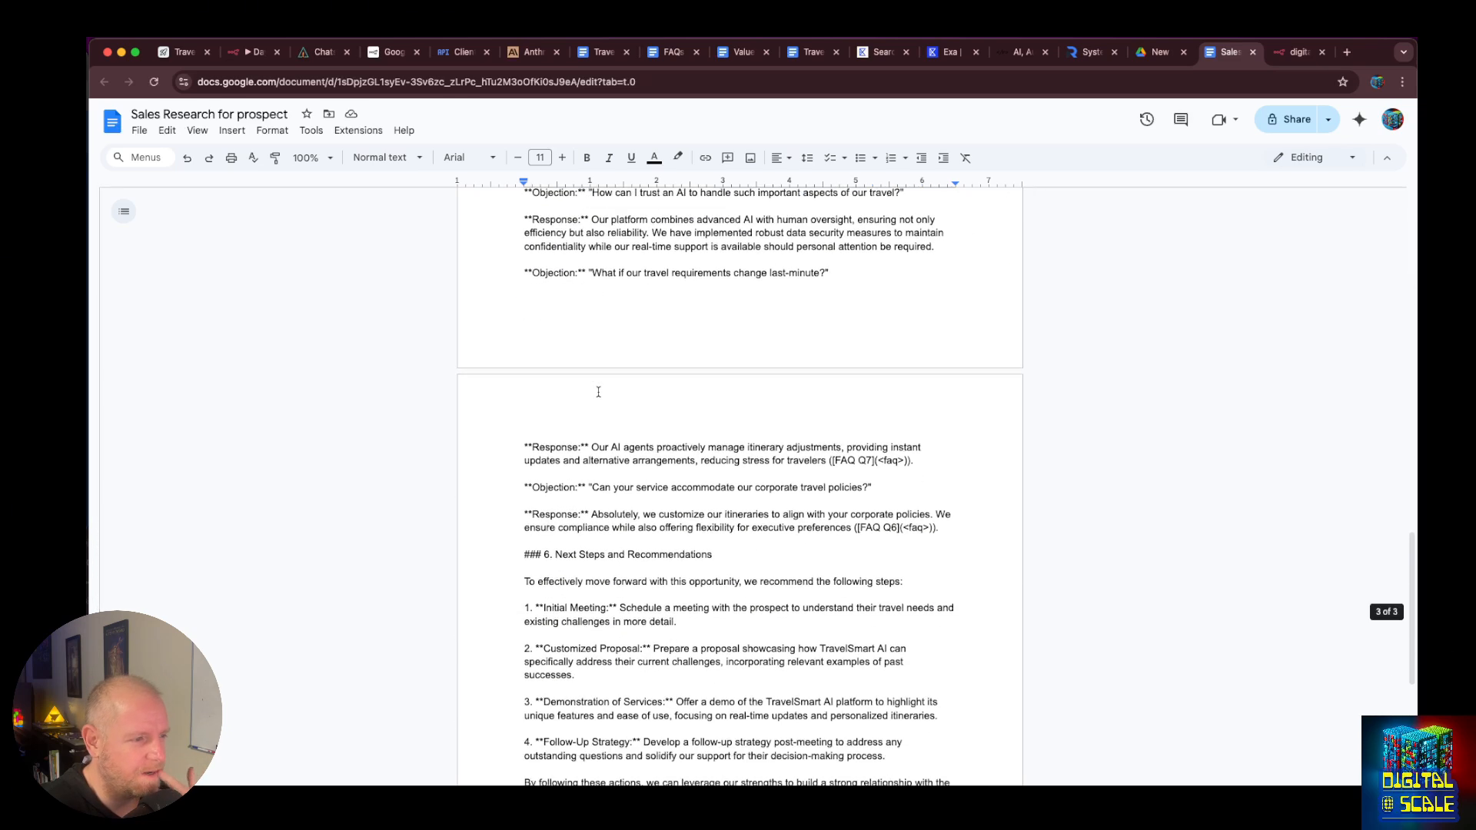
{"action": "scroll", "coordinate": [598, 392], "scroll_direction": "down", "scroll_amount": 3}
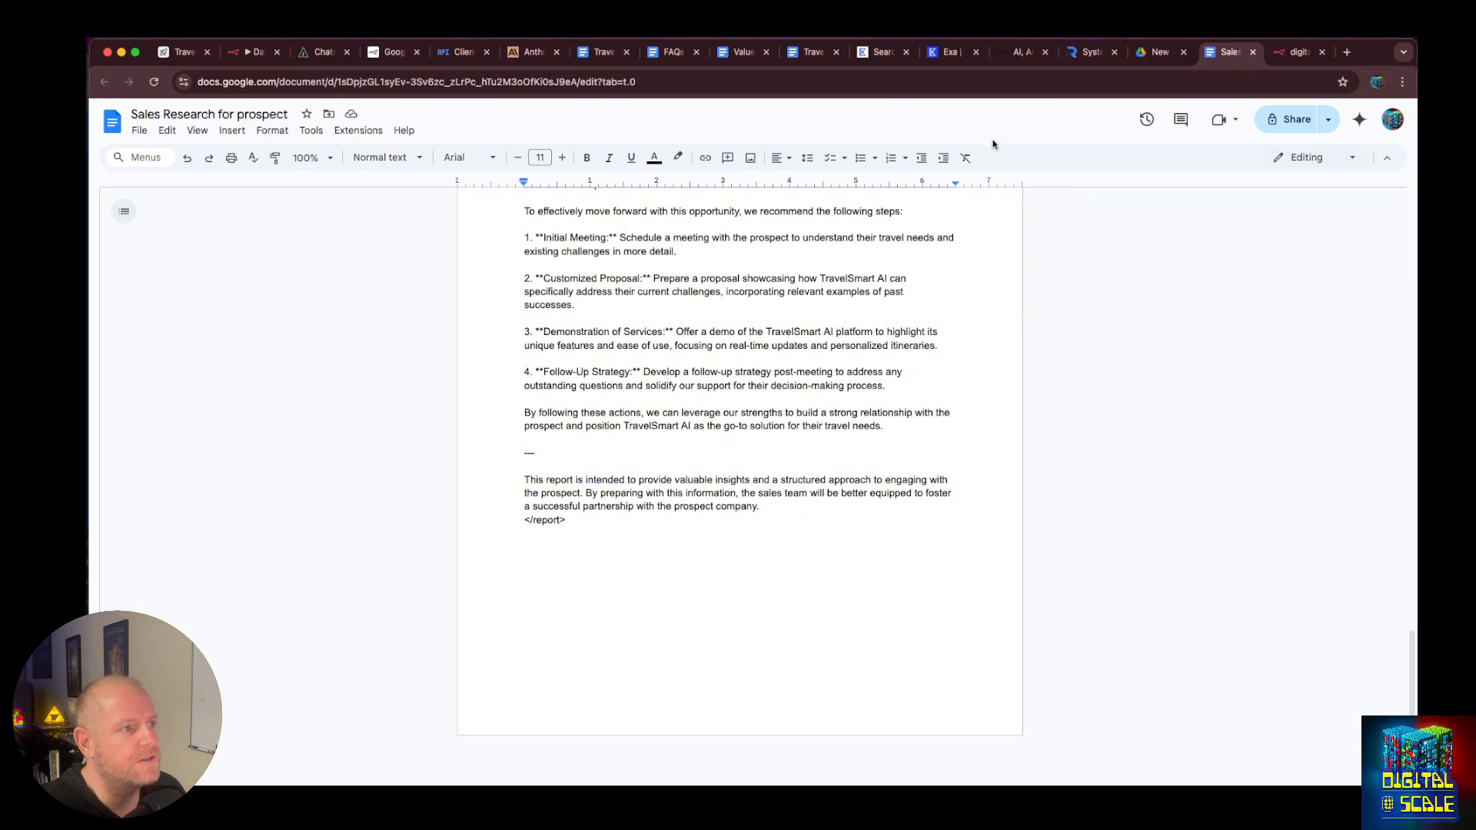
Back in n8n, examine the Basic LLM Chain prompt and how it references the HTTP Request results in the web_research section.
{"action": "left_click", "coordinate": [245, 55]}
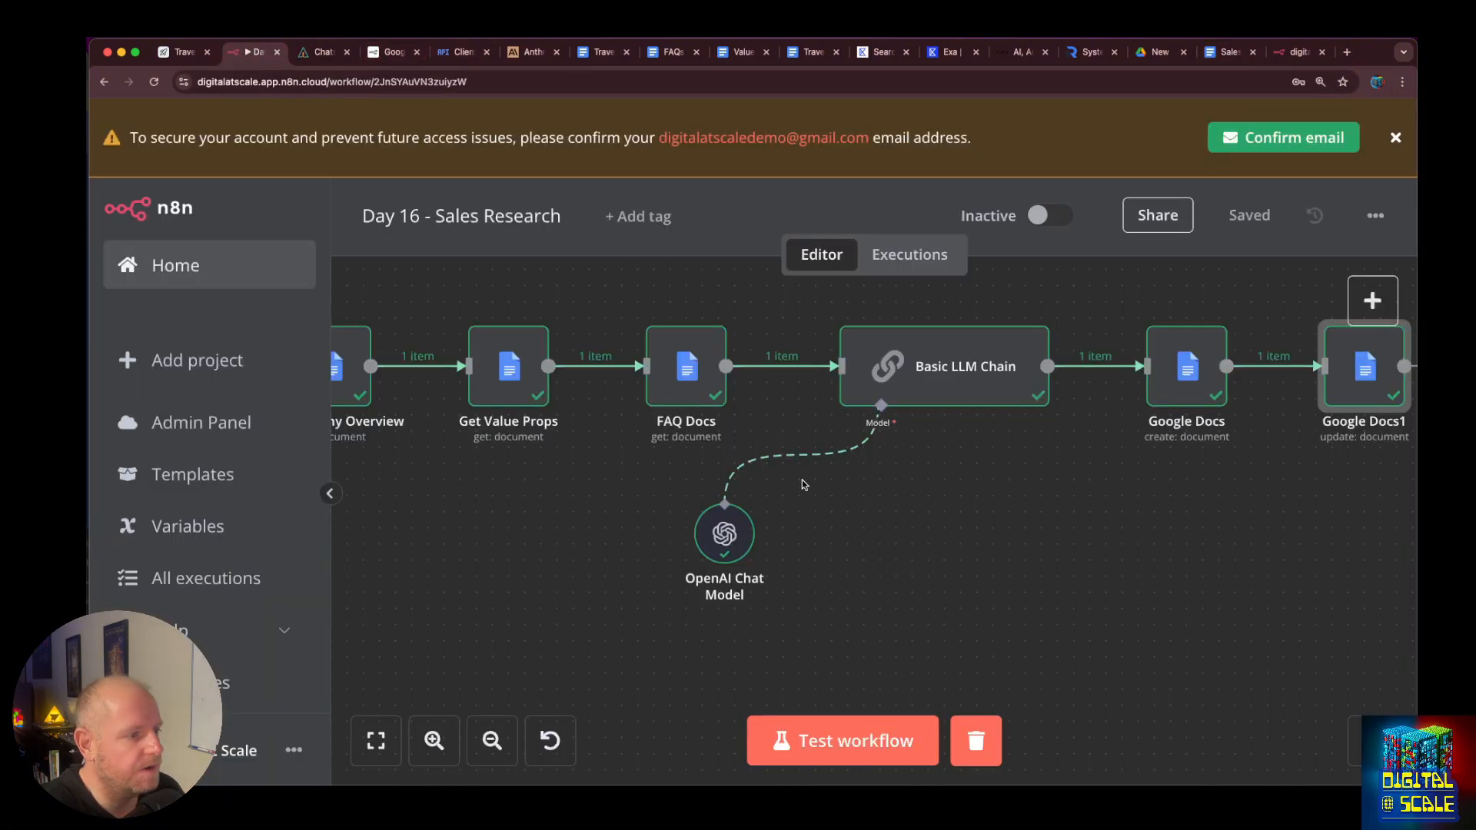
{"action": "double_click", "coordinate": [944, 365]}
{"action": "left_click", "coordinate": [769, 530]}
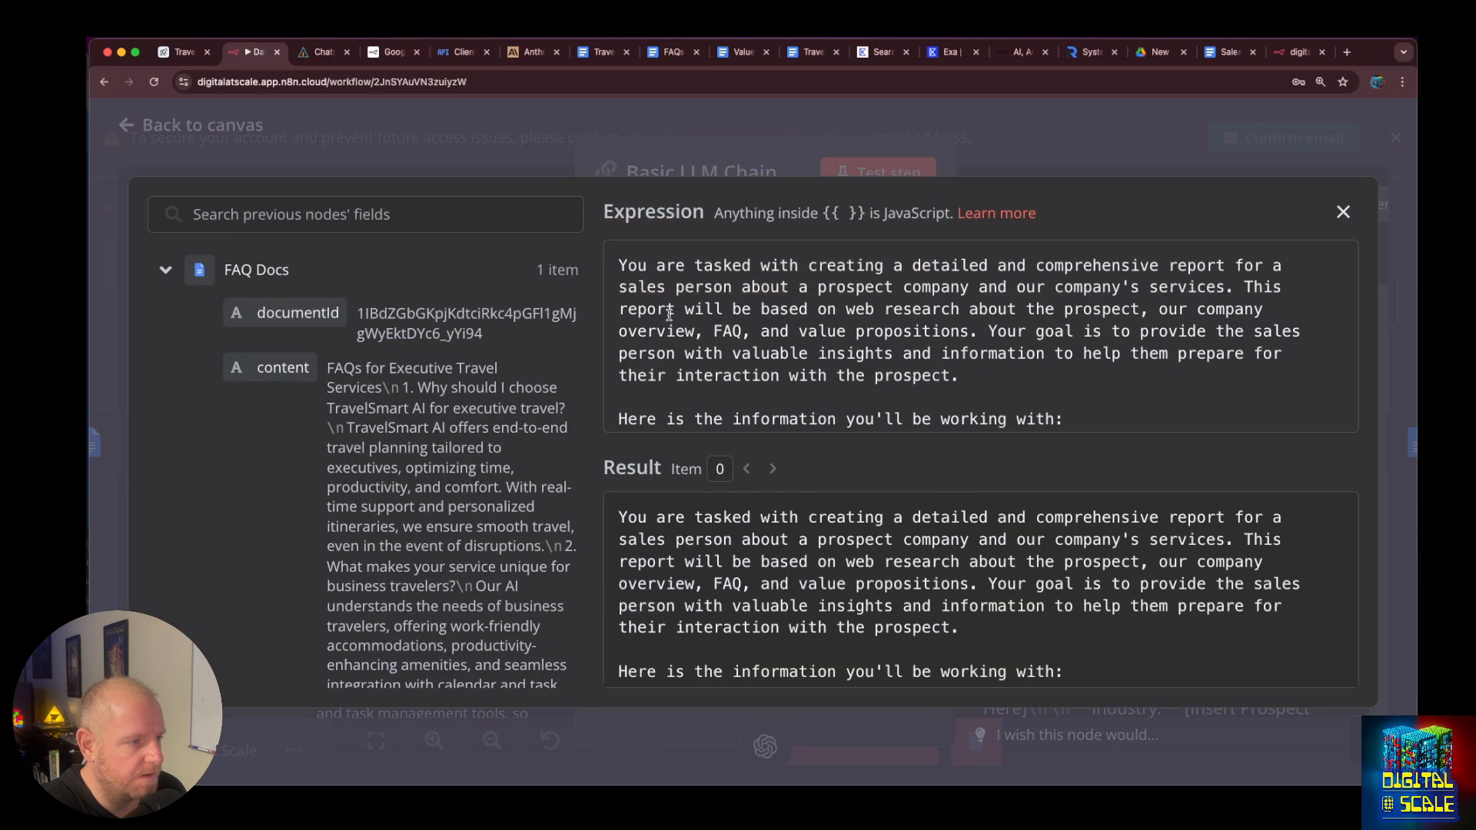
{"action": "left_click", "coordinate": [163, 278]}
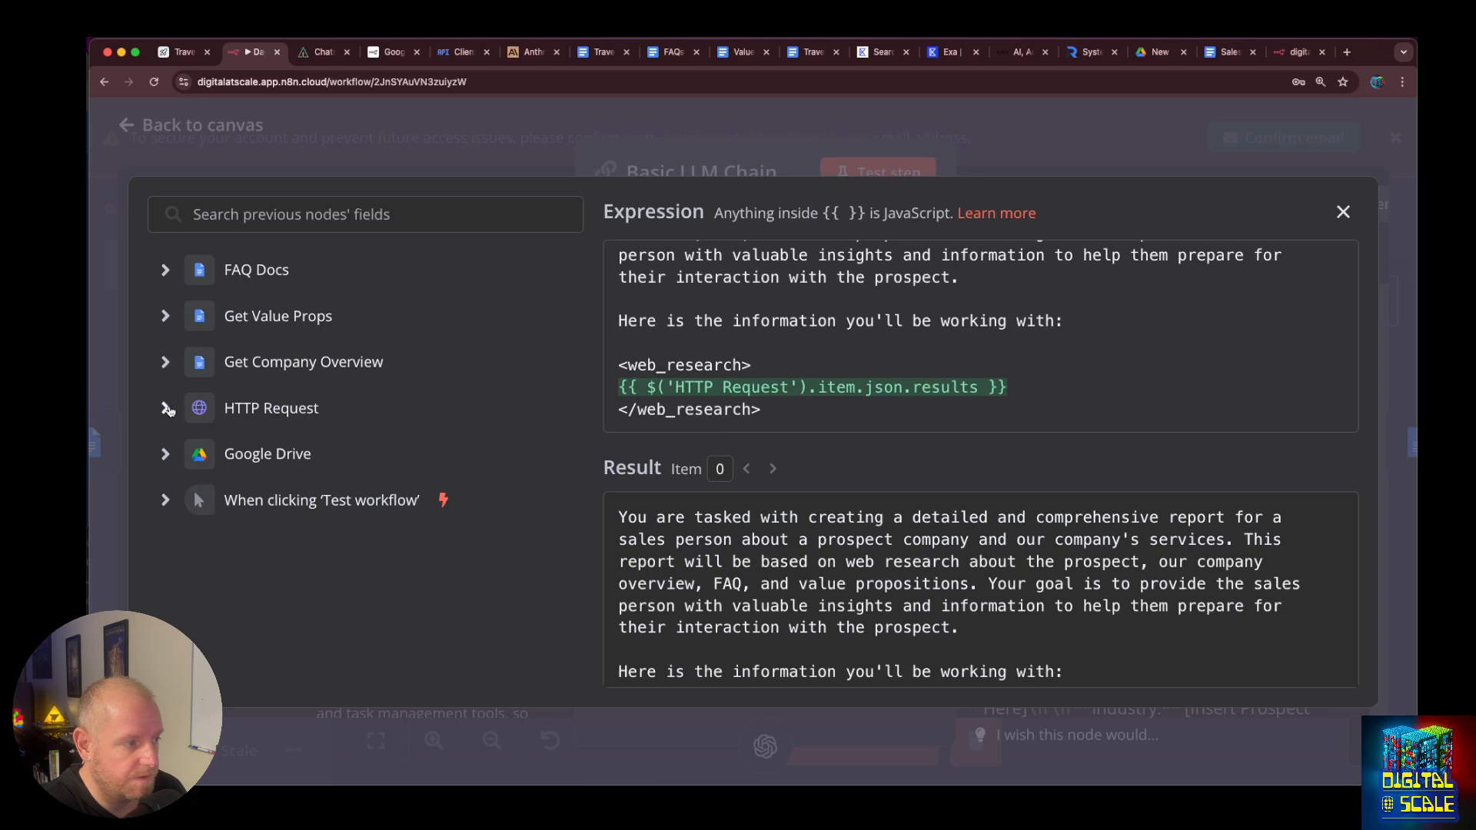
{"action": "key", "text": "Escape"}
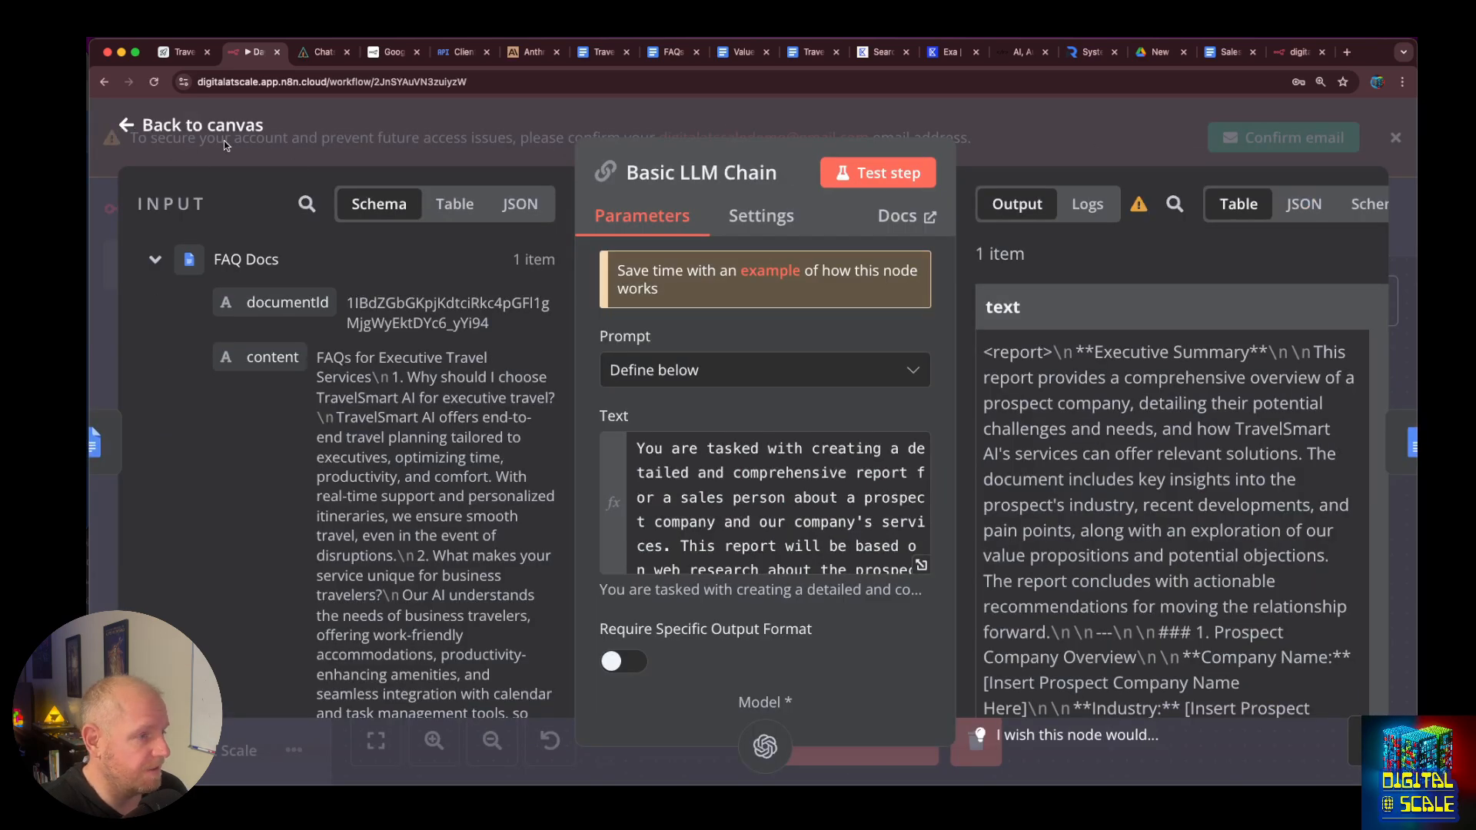
{"action": "left_click", "coordinate": [124, 127]}
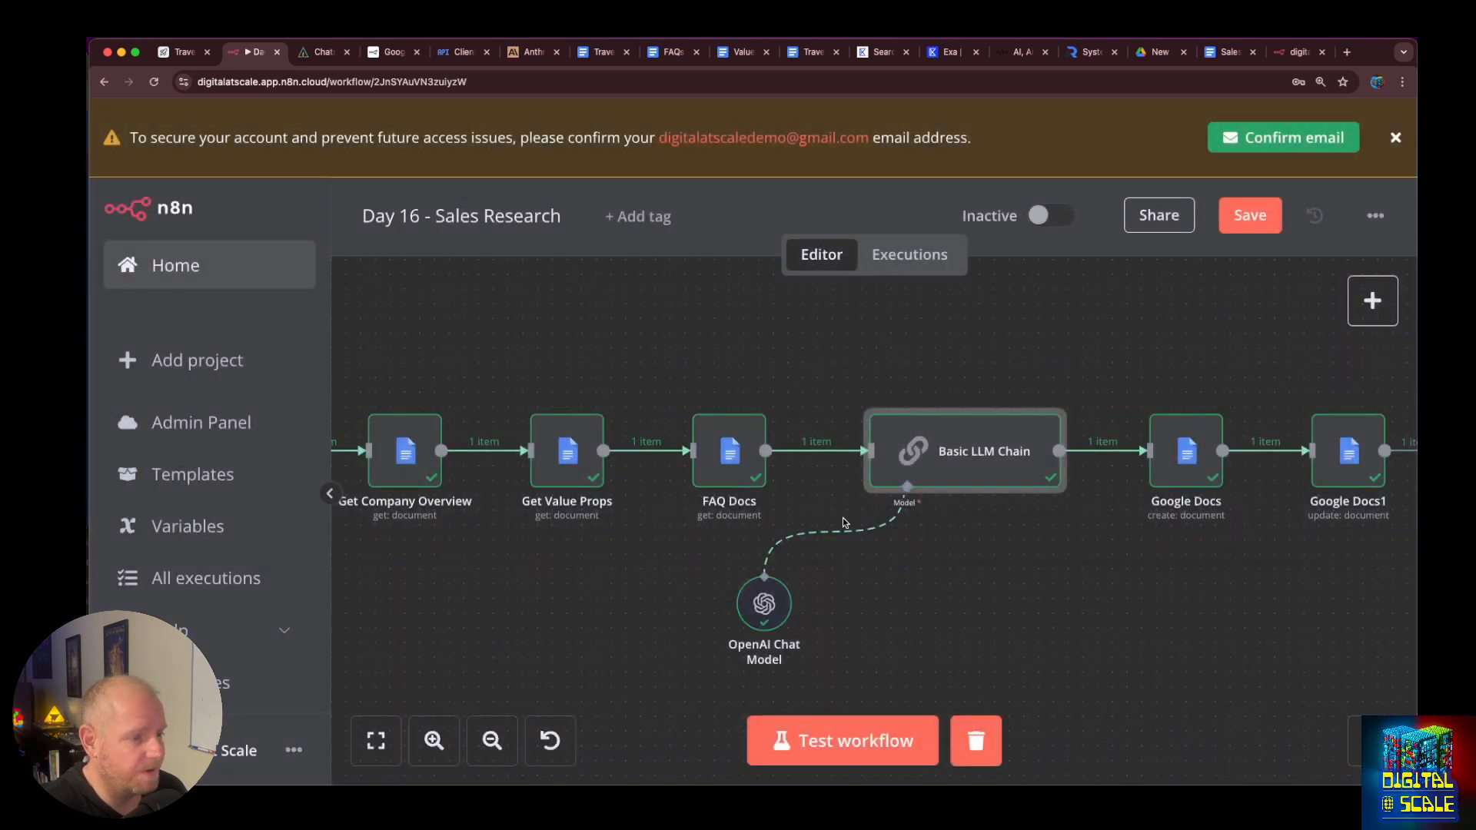
Choose a different GPT-4 family model in the OpenAI Chat Model node and save the workflow.
{"action": "double_click", "coordinate": [765, 603]}
{"action": "left_click", "coordinate": [792, 364]}
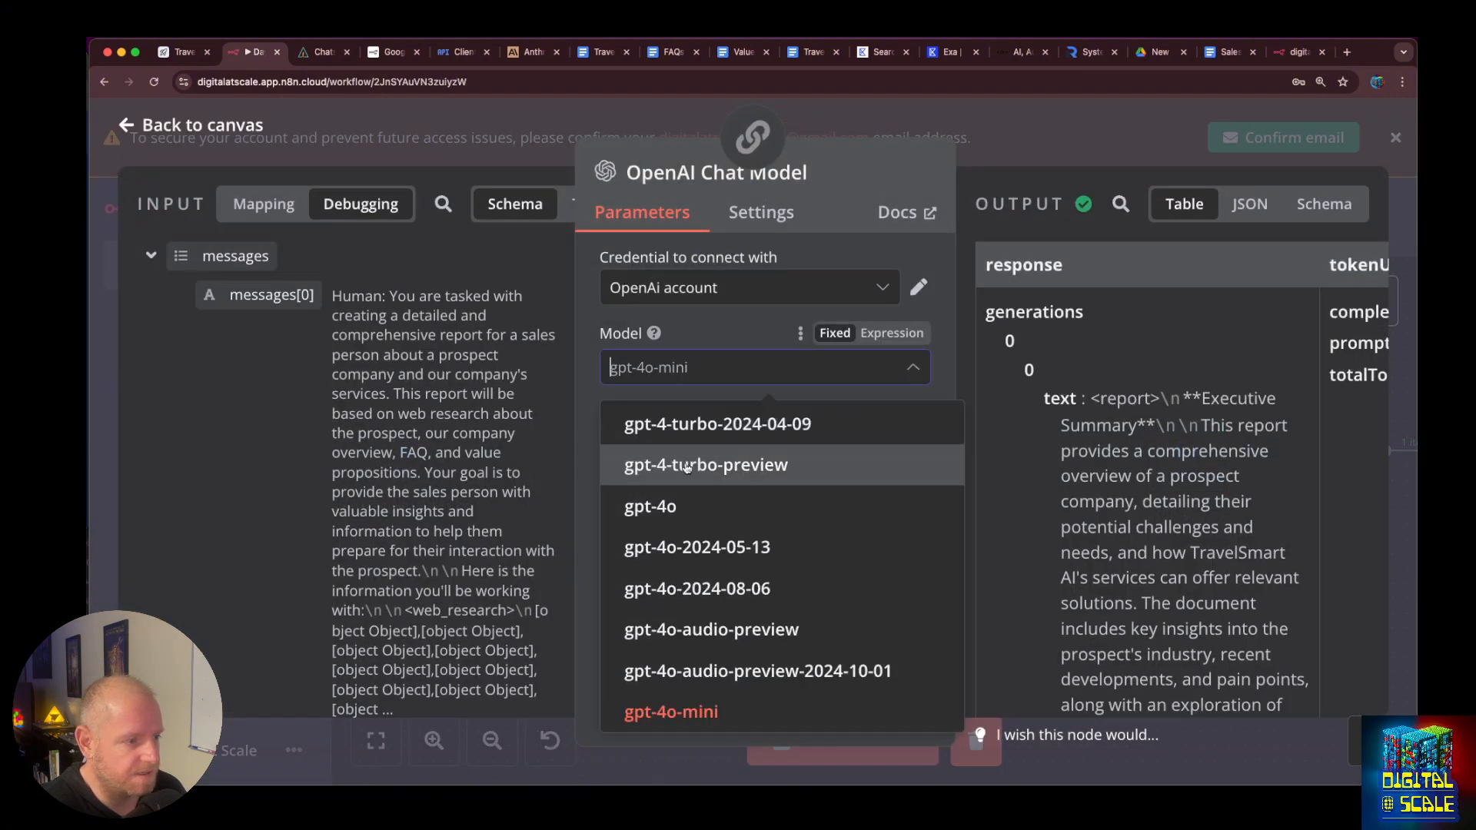
{"action": "left_click", "coordinate": [706, 484]}
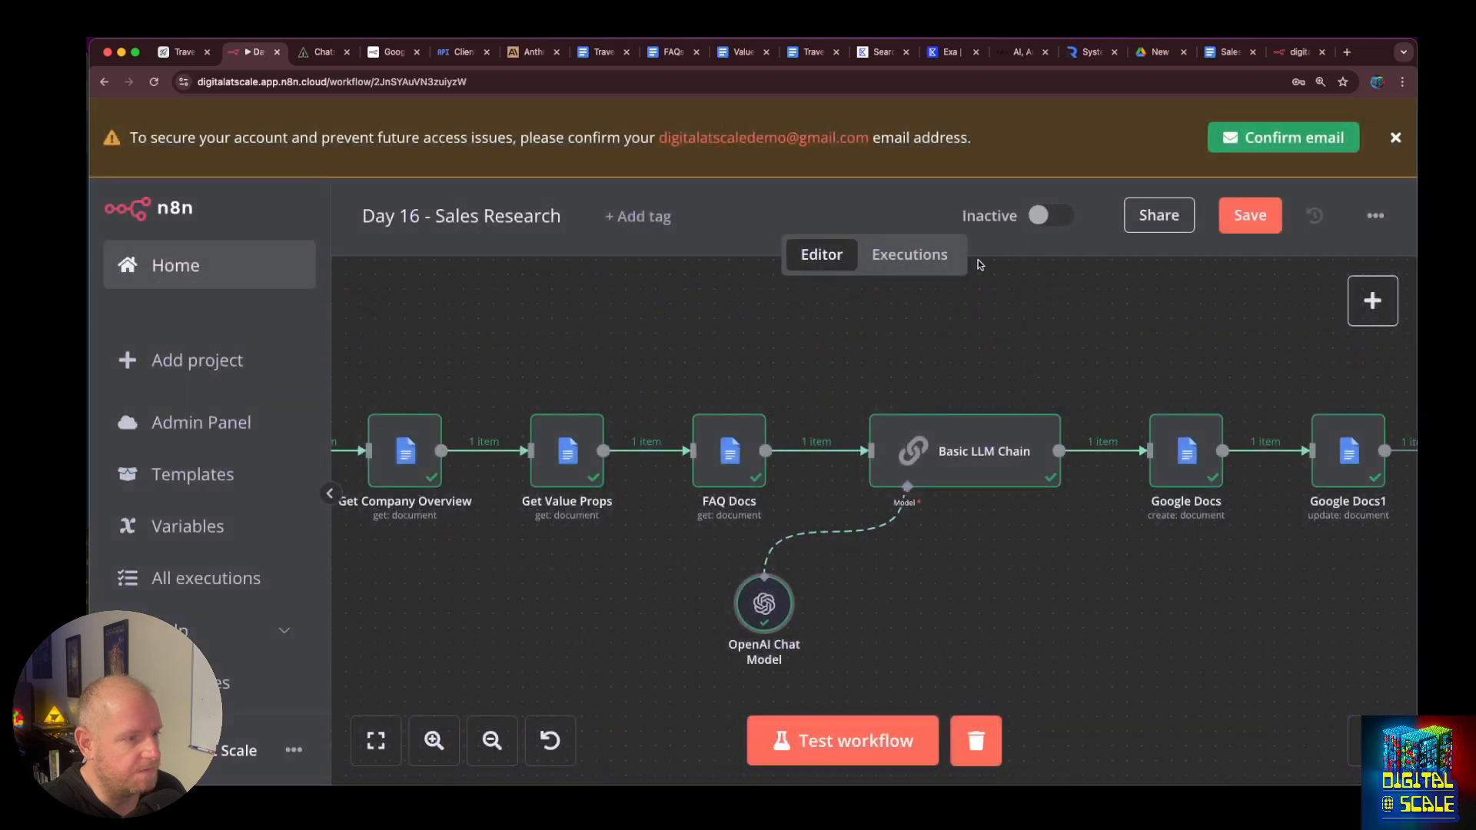
{"action": "left_click", "coordinate": [1224, 229]}
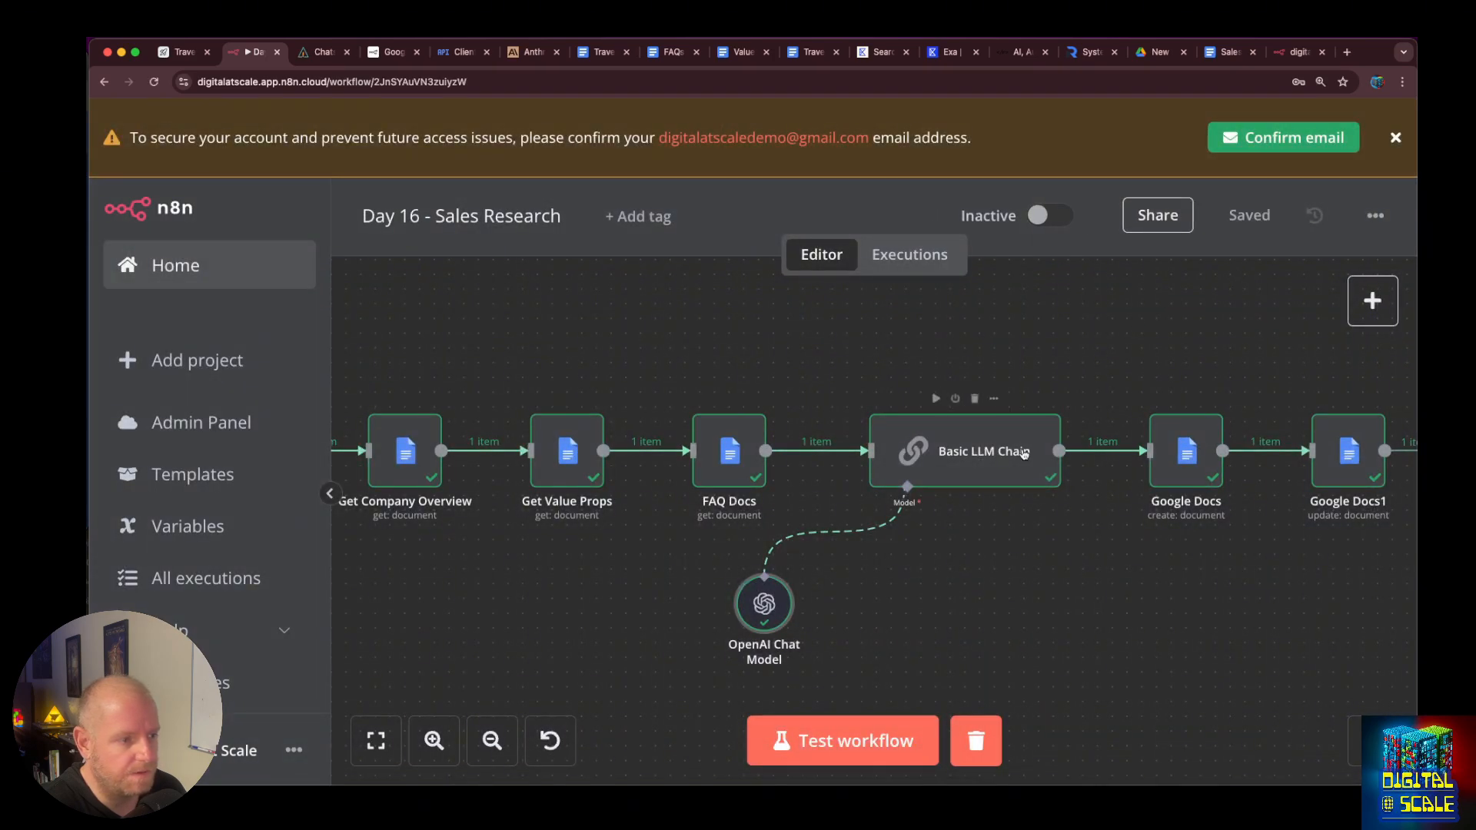
Test the whole workflow again with the newly chosen chat model to generate another sales research report.
{"action": "left_click_drag", "start_coordinate": [910, 658], "coordinate": [1030, 643]}
{"action": "scroll", "coordinate": [983, 651], "scroll_direction": "down", "scroll_amount": 3}
{"action": "scroll", "coordinate": [1029, 643], "scroll_direction": "down", "scroll_amount": 2}
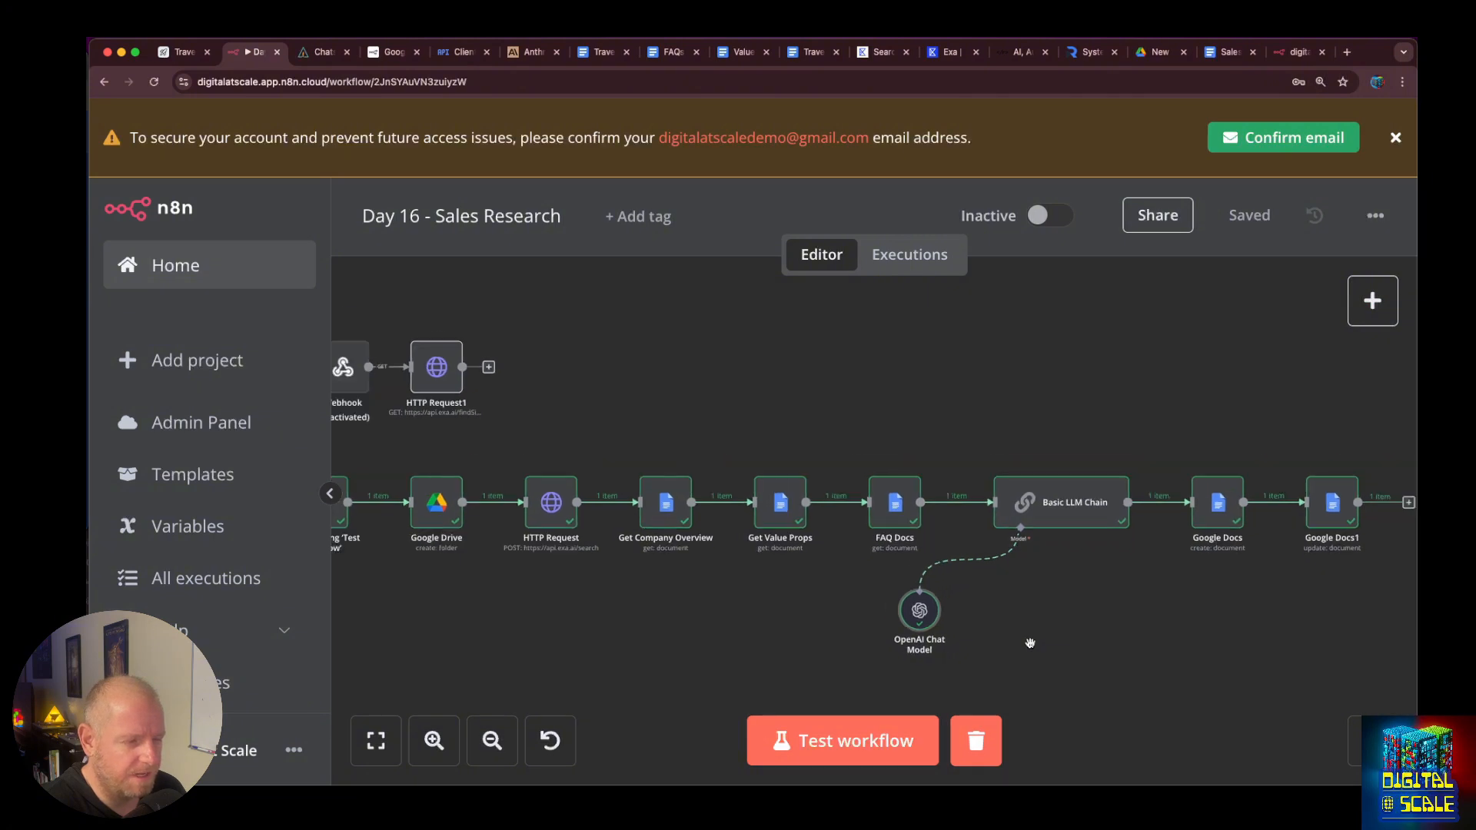
{"action": "left_click", "coordinate": [818, 732]}
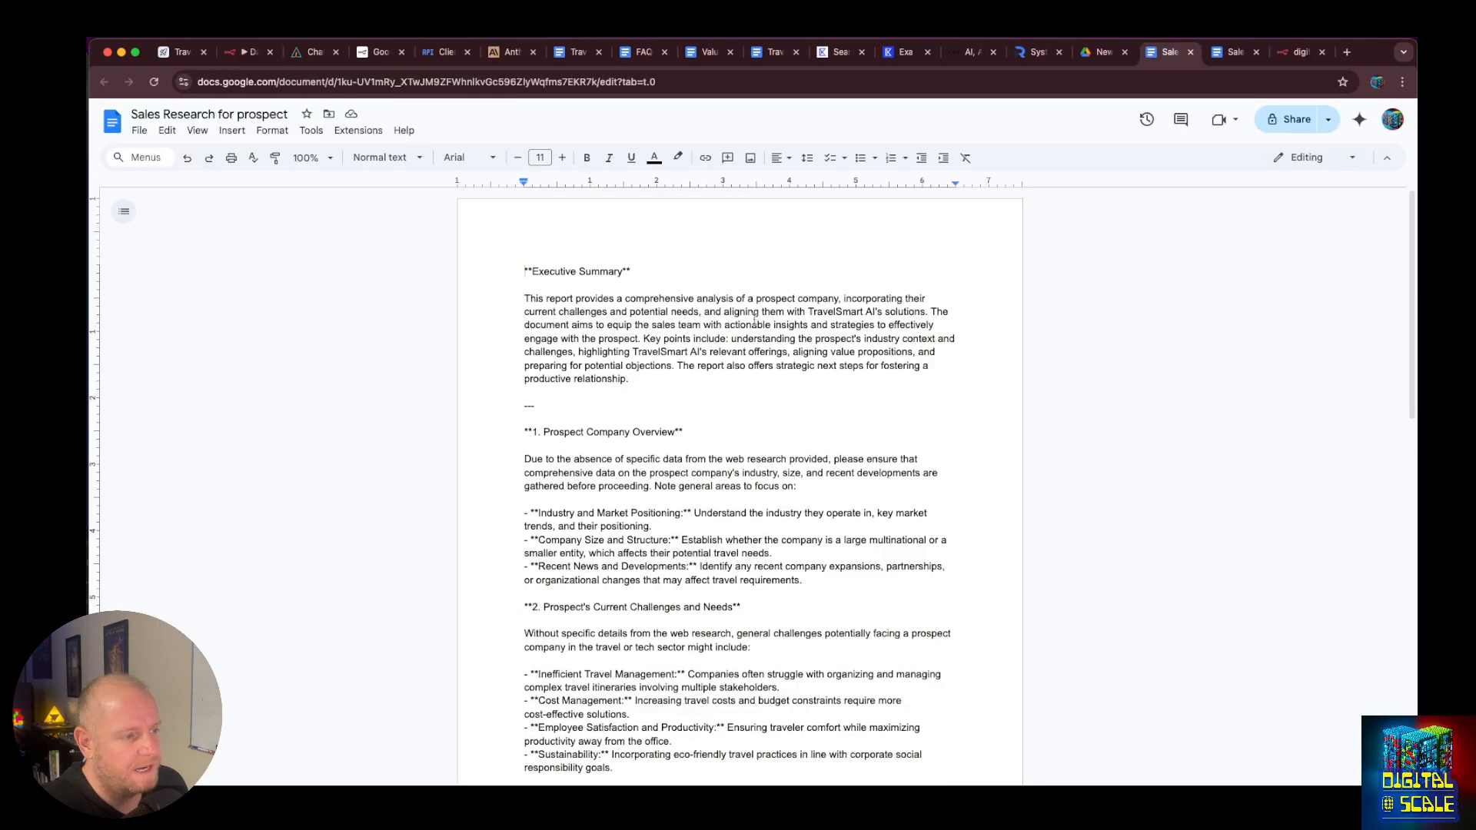
Read the Prospect Company Overview and Current Challenges sections of the generated Sales Research for prospect document.
{"action": "scroll", "coordinate": [694, 352], "scroll_direction": "down", "scroll_amount": 3}
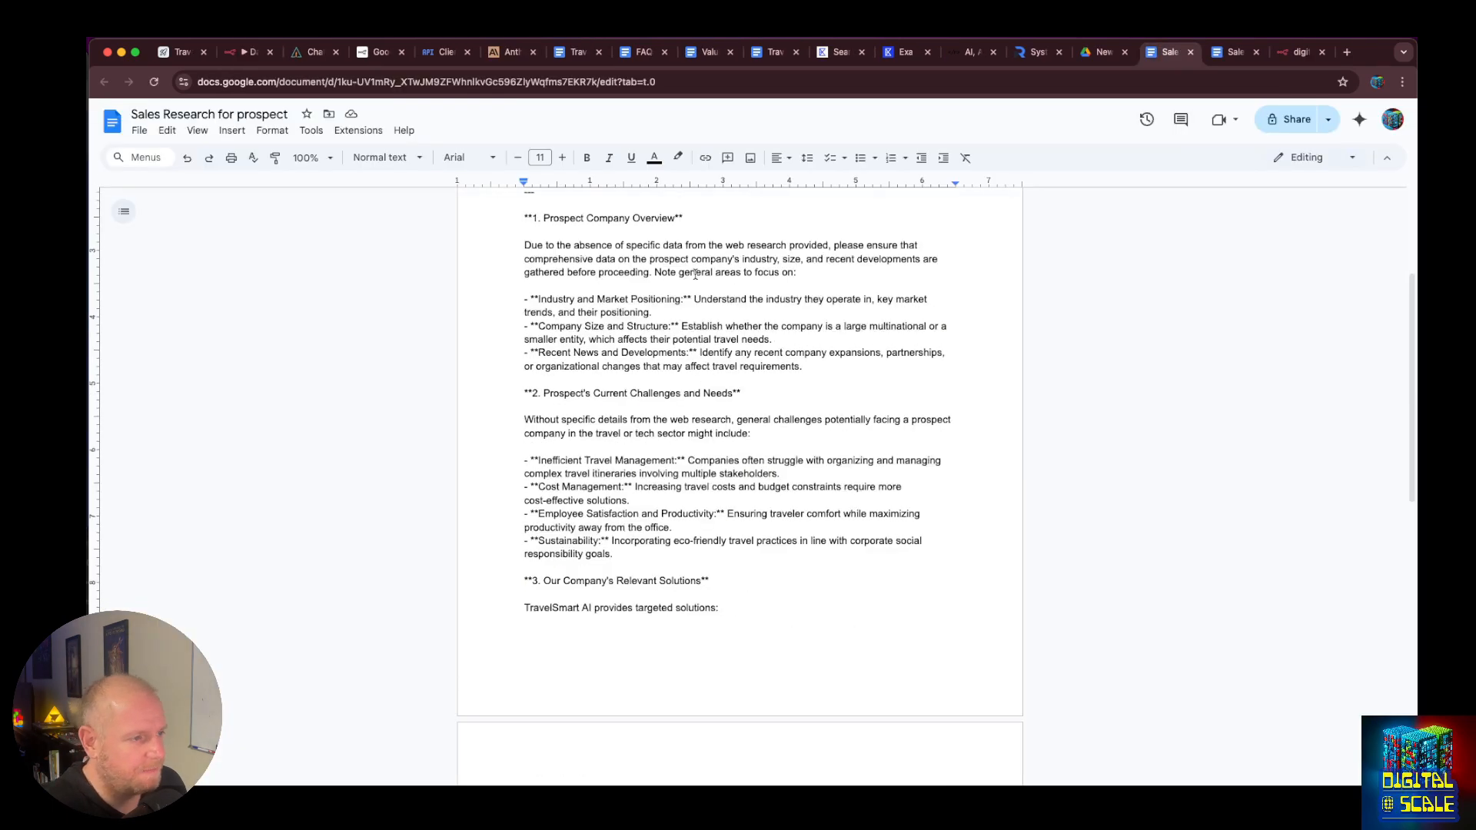
{"action": "left_click_drag", "start_coordinate": [524, 245], "coordinate": [849, 272]}
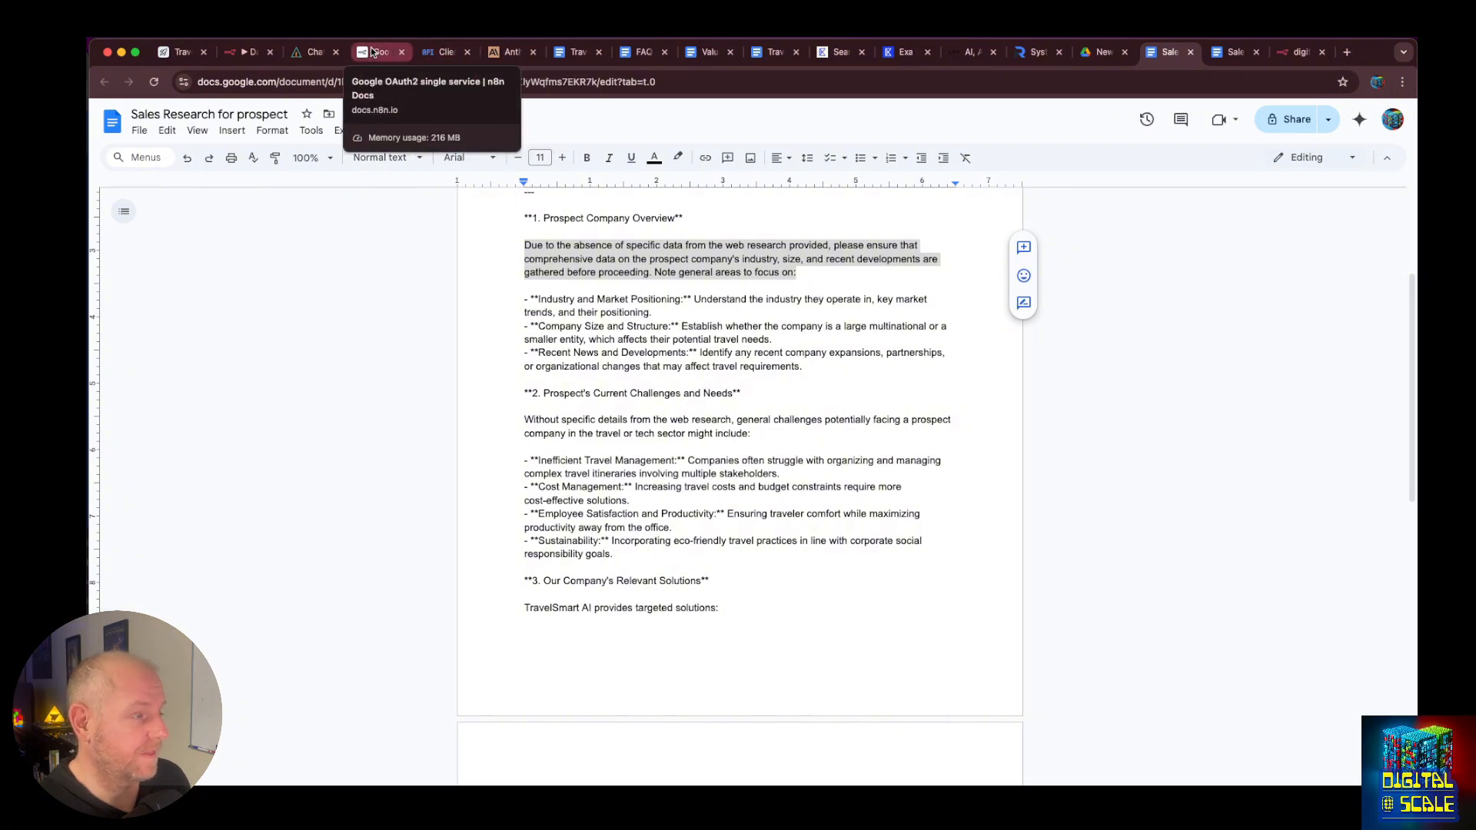
Back in n8n, set the highlights query in the HTTP Request JSON body to "What is their company size, locations and possible travel pain points".
{"action": "left_click", "coordinate": [444, 52]}
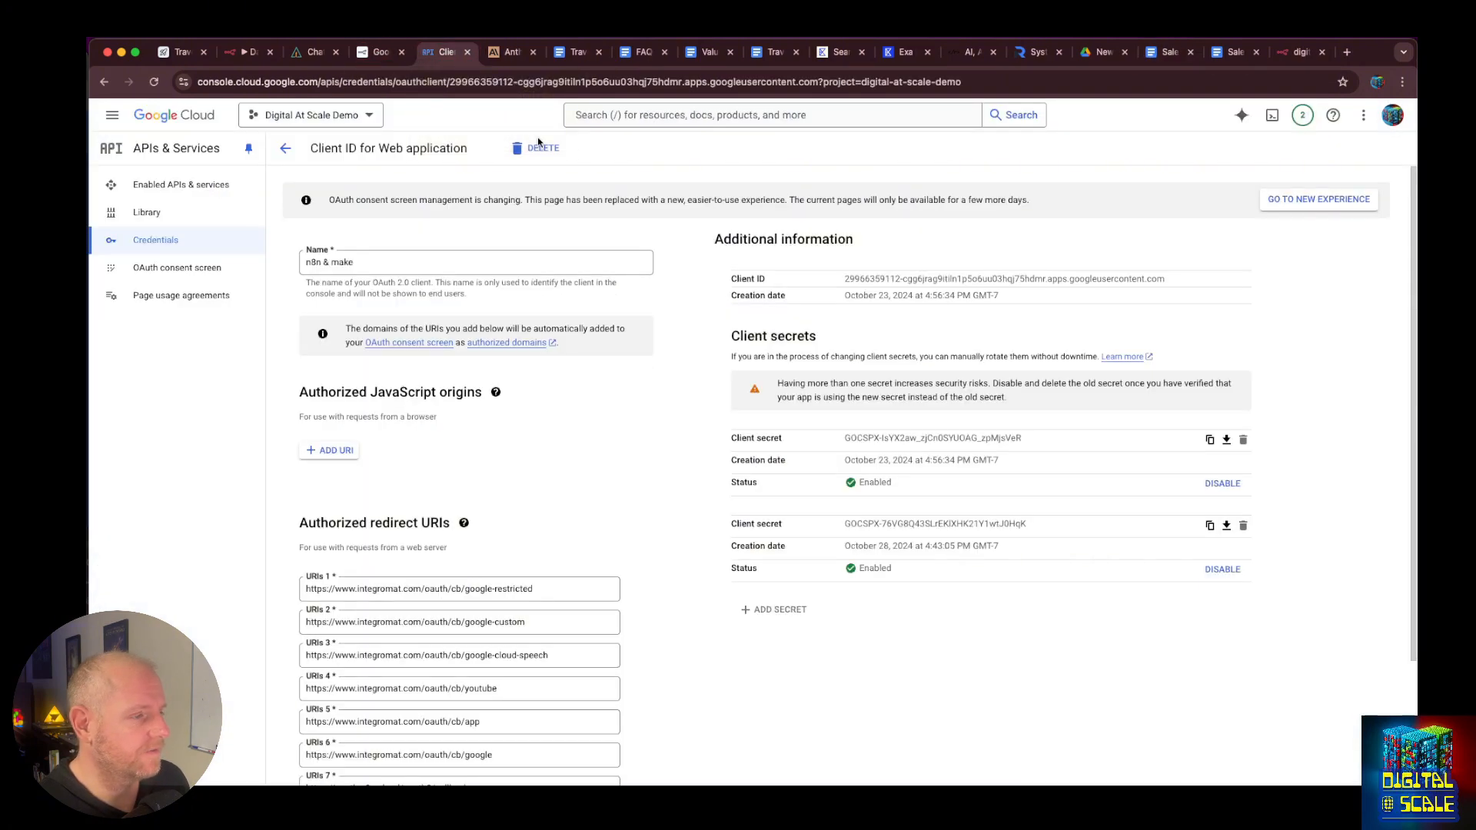
{"action": "left_click", "coordinate": [379, 51]}
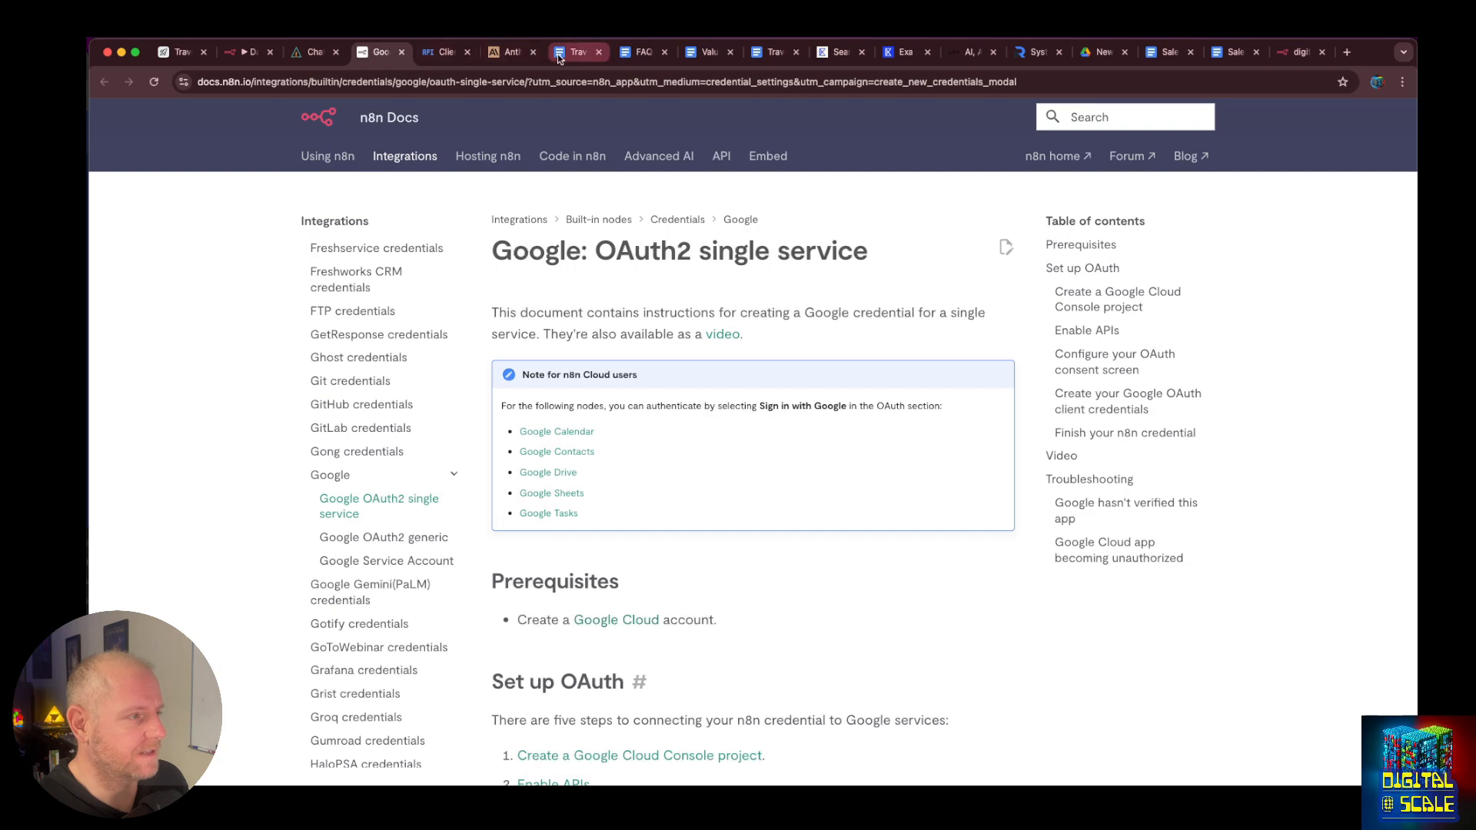
{"action": "left_click", "coordinate": [321, 51]}
{"action": "left_click", "coordinate": [248, 51]}
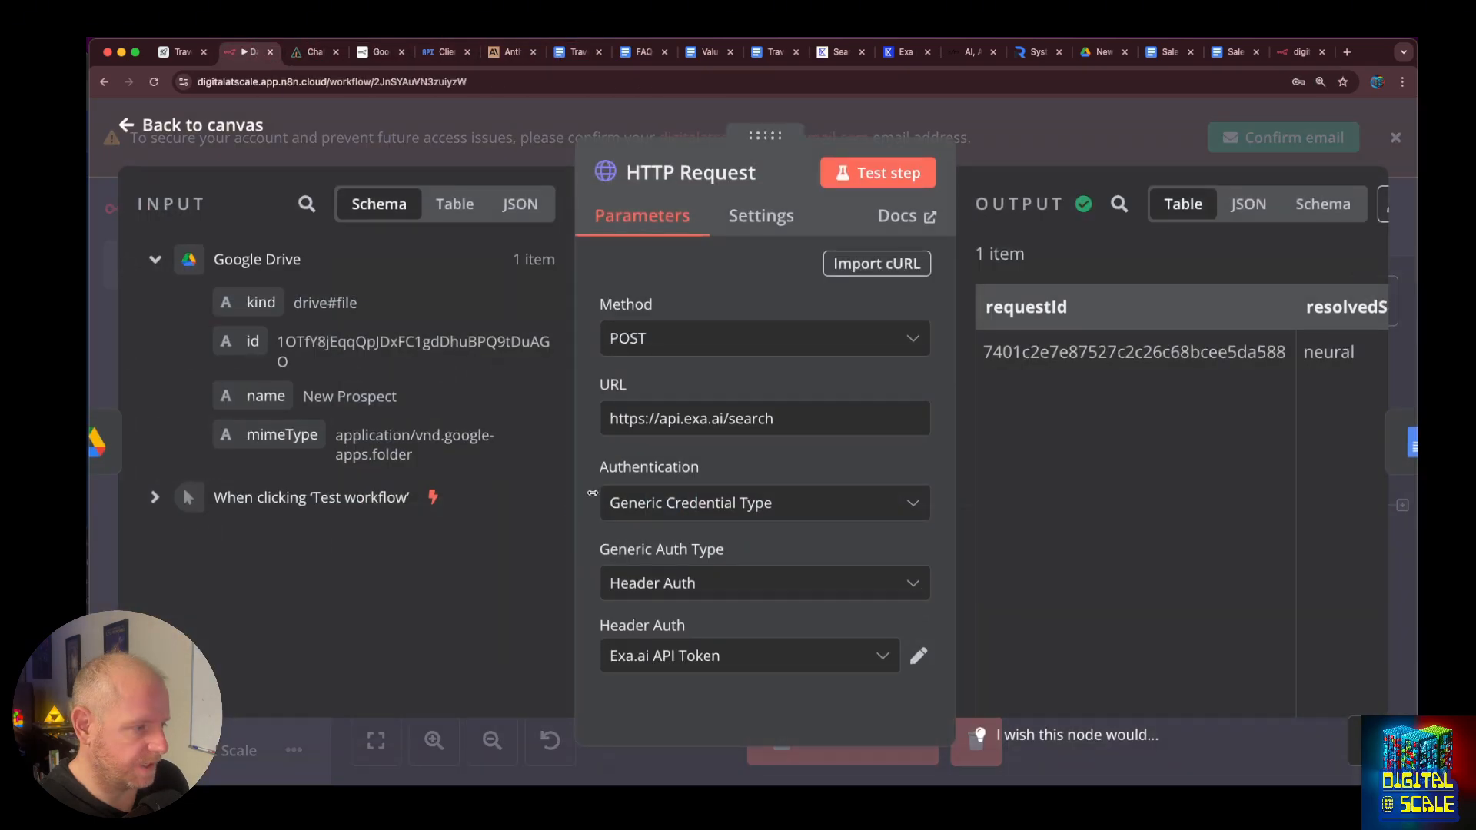
{"action": "scroll", "coordinate": [829, 444], "scroll_direction": "down", "scroll_amount": 10}
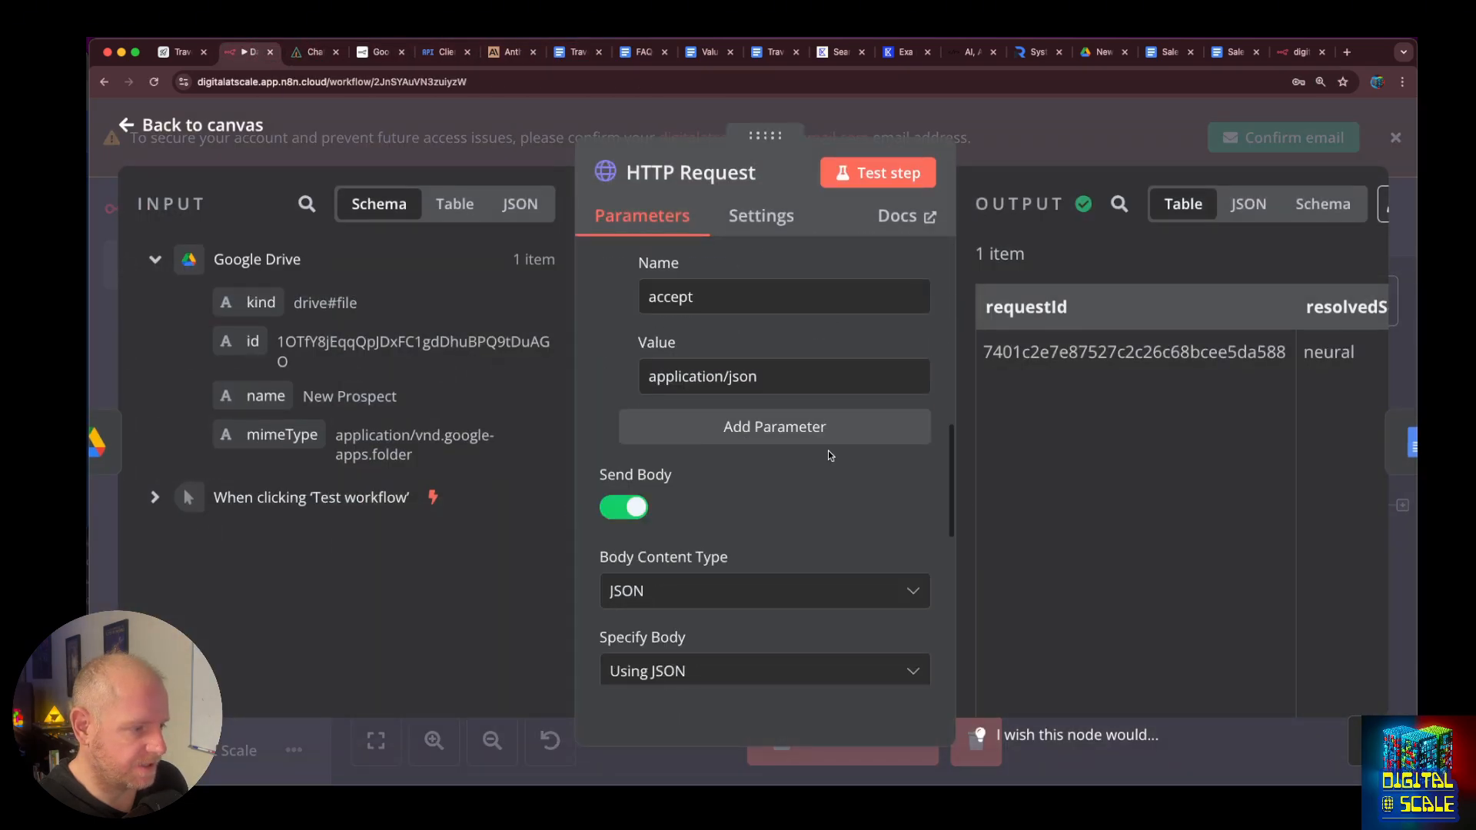
{"action": "scroll", "coordinate": [828, 450], "scroll_direction": "down", "scroll_amount": 6}
{"action": "type", "text": "What is their com"}
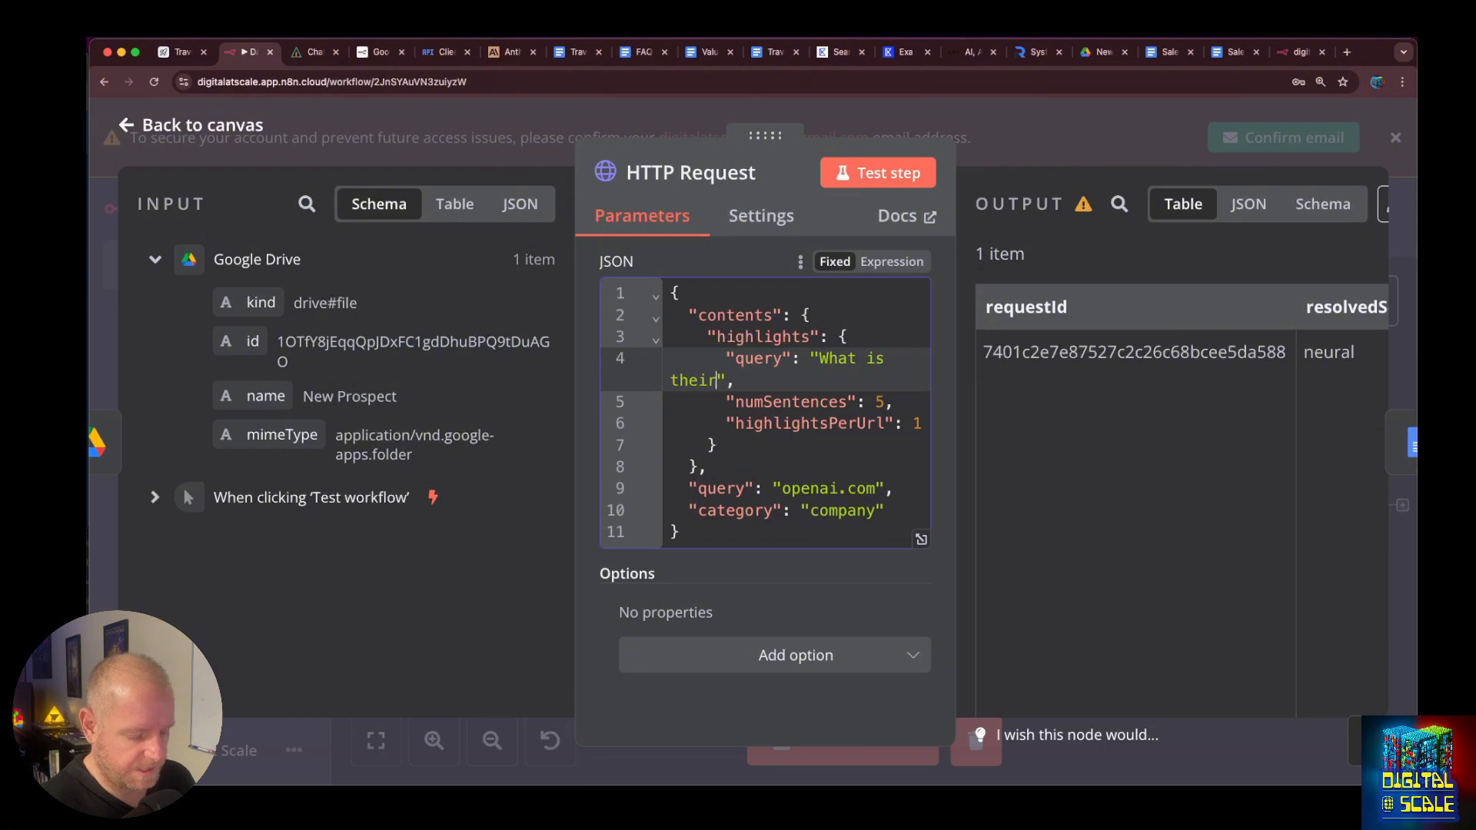
{"action": "type", "text": "pany siz"}
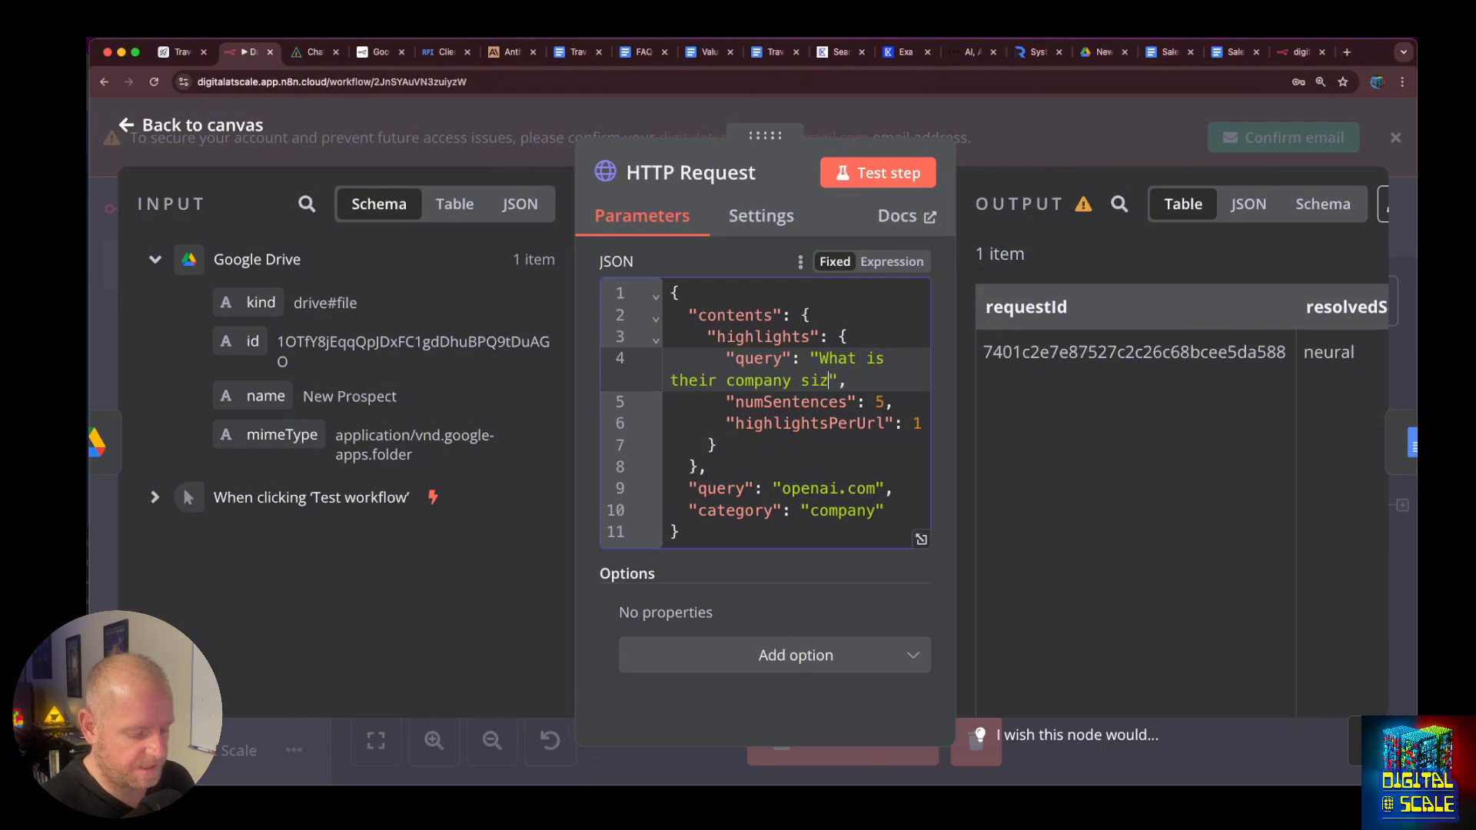
{"action": "type", "text": "e, locations and "}
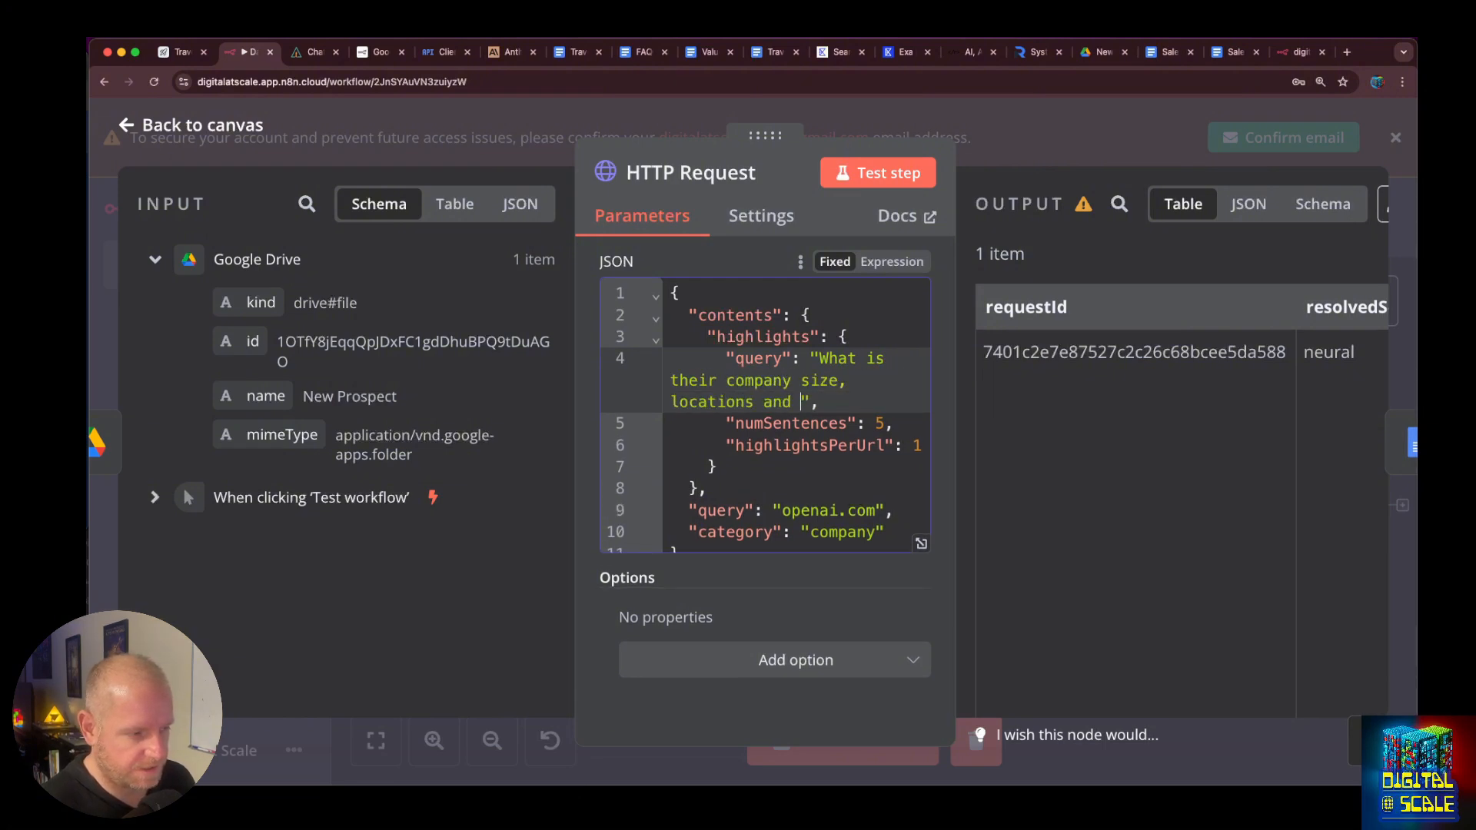
{"action": "type", "text": "possi"}
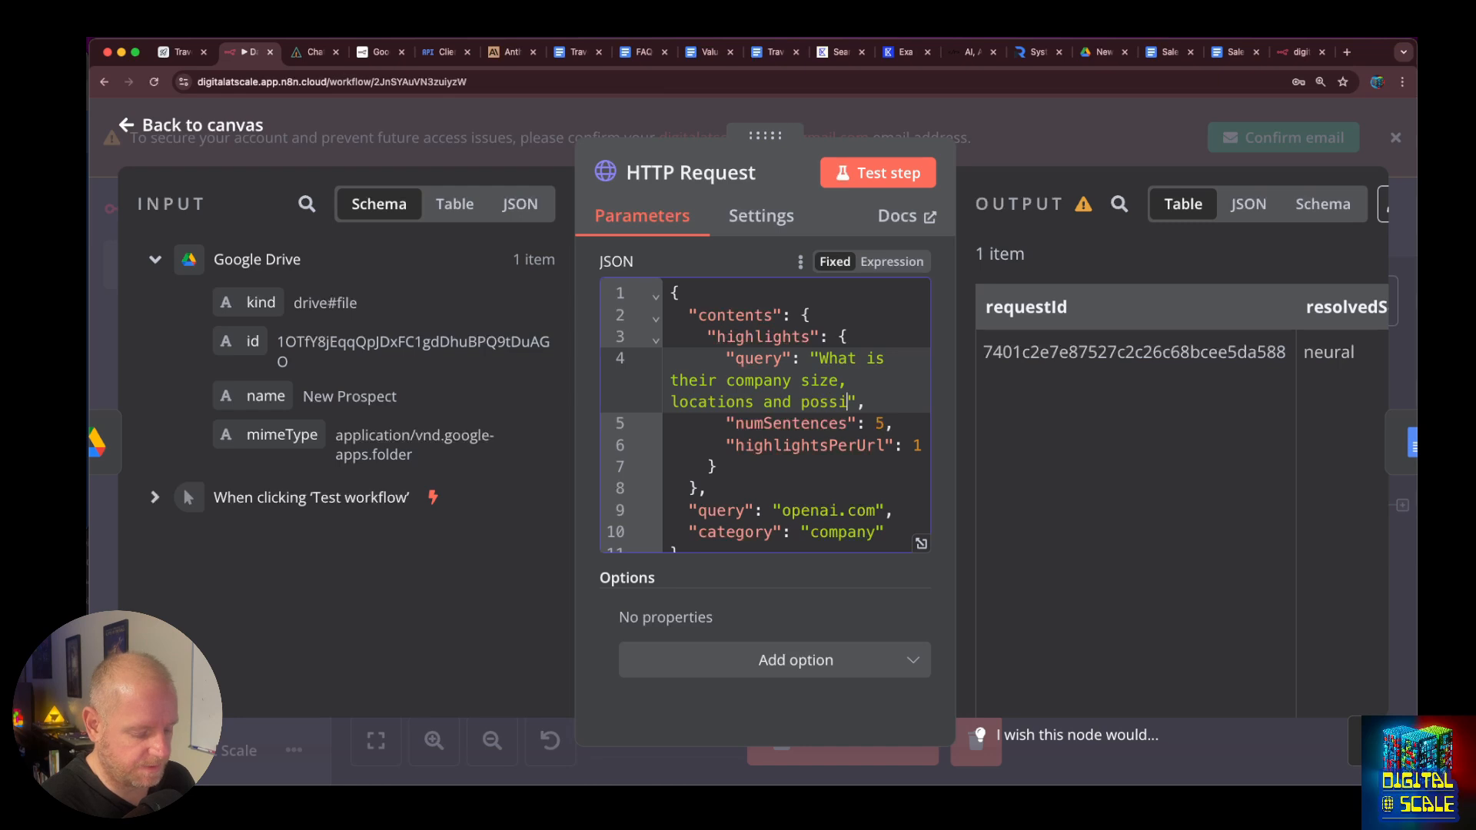
{"action": "type", "text": "ble travel pain points"}
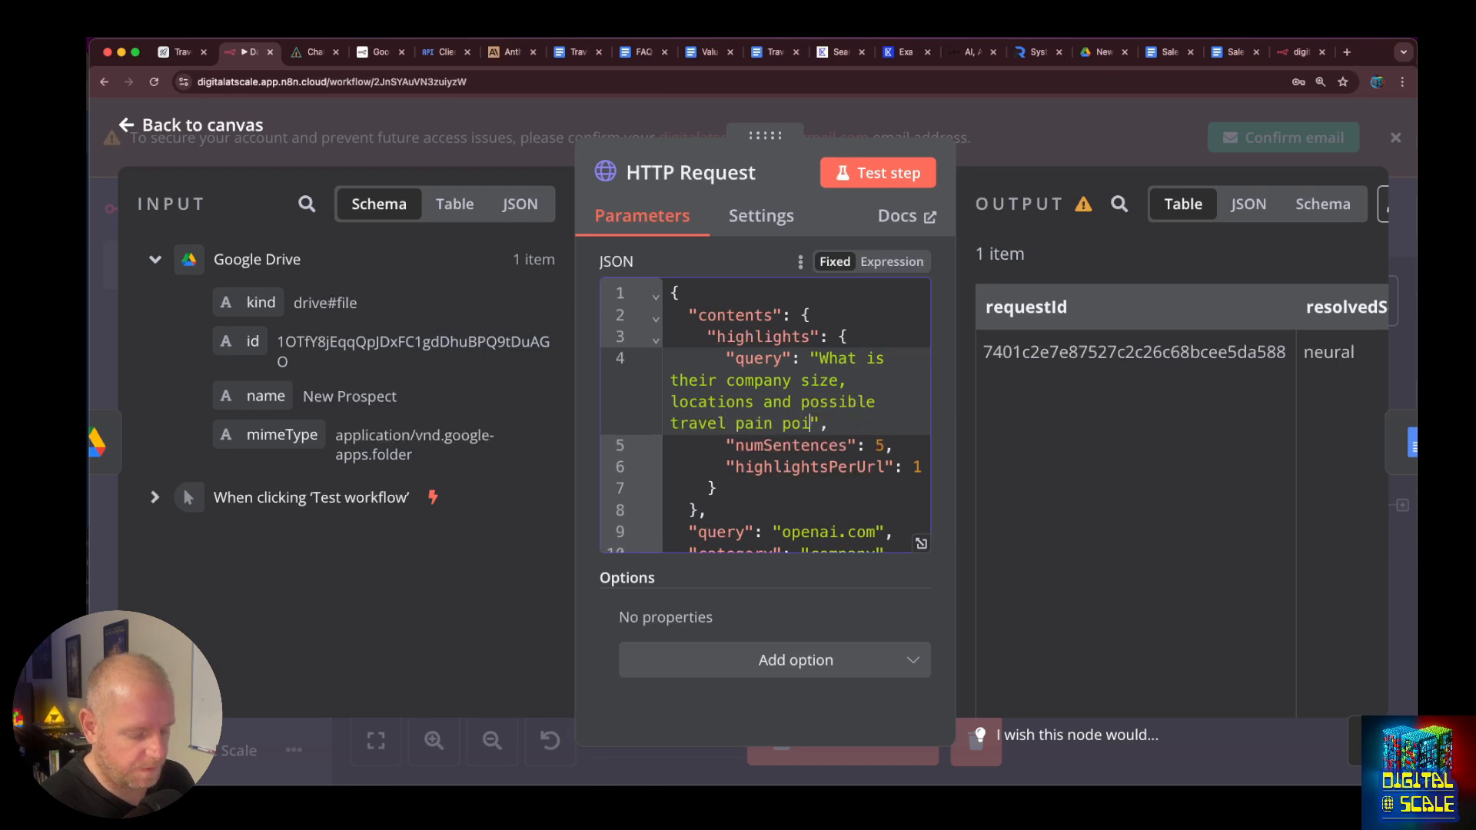
Test the HTTP Request node, look through its returned results and highlights, and check the Basic LLM Chain node.
{"action": "left_click", "coordinate": [878, 173]}
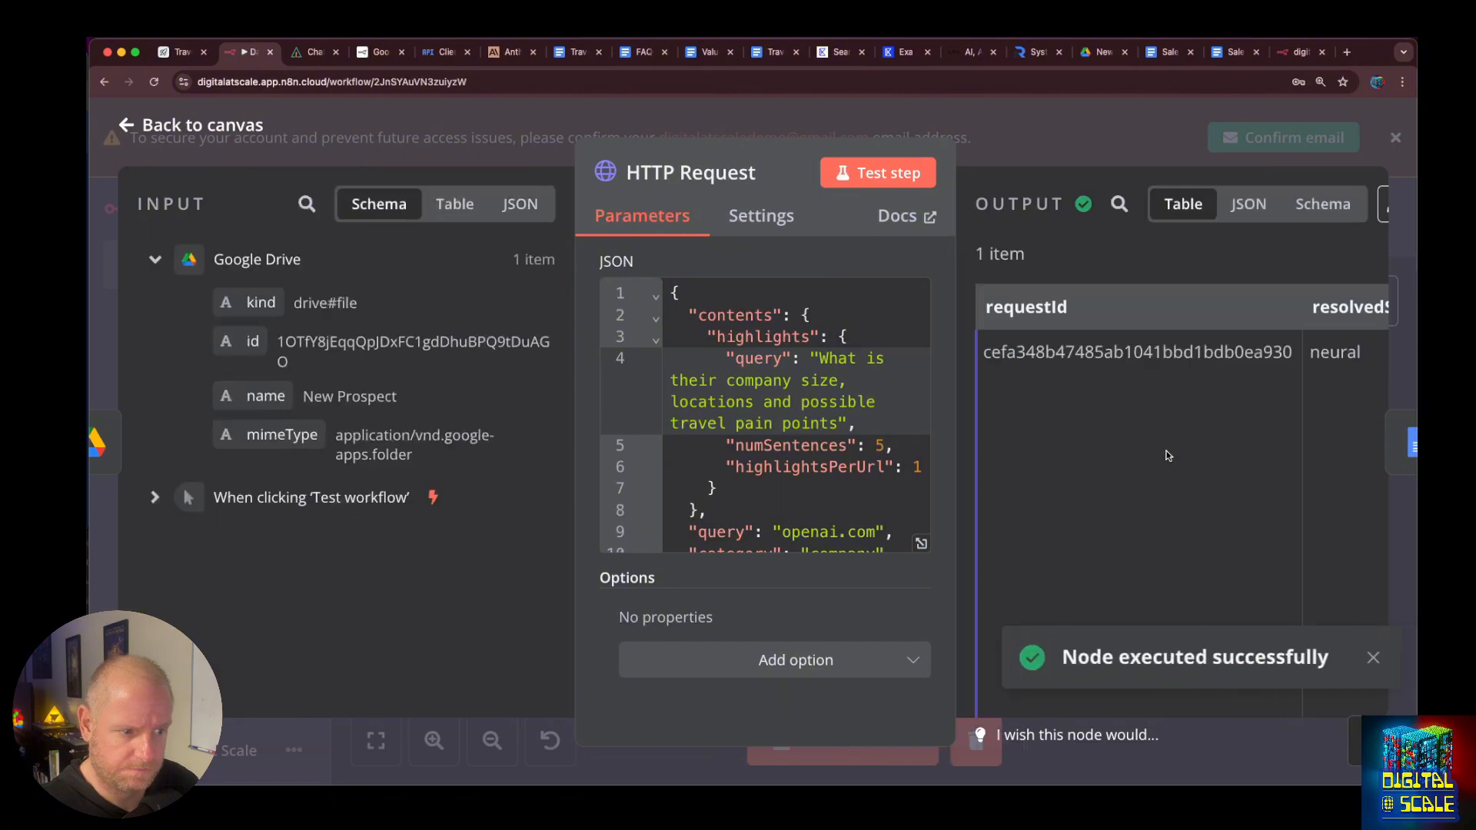
{"action": "scroll", "coordinate": [1230, 477], "scroll_direction": "right", "scroll_amount": 5}
{"action": "scroll", "coordinate": [1234, 485], "scroll_direction": "down", "scroll_amount": 10}
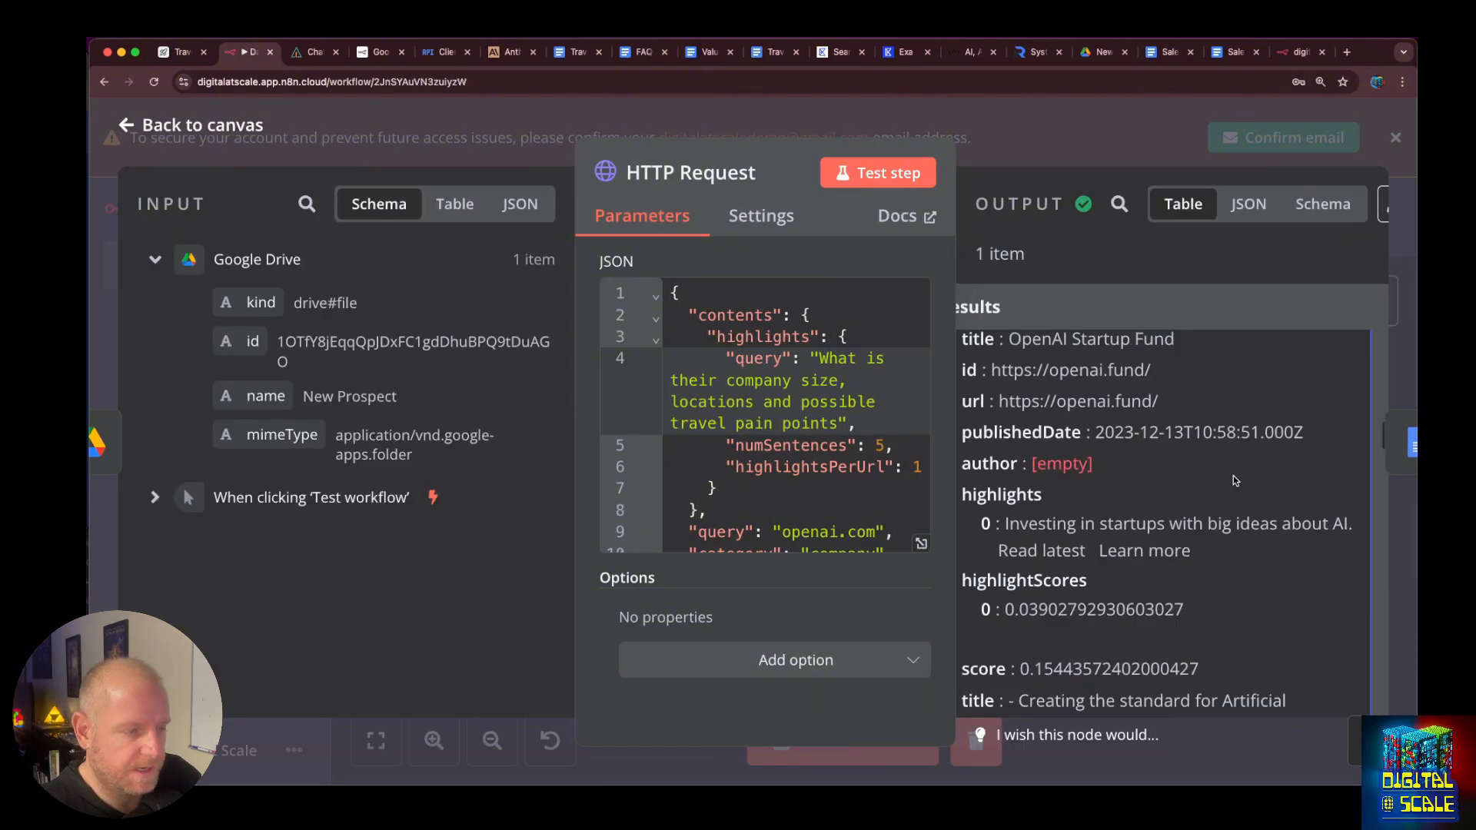
{"action": "left_click", "coordinate": [146, 125]}
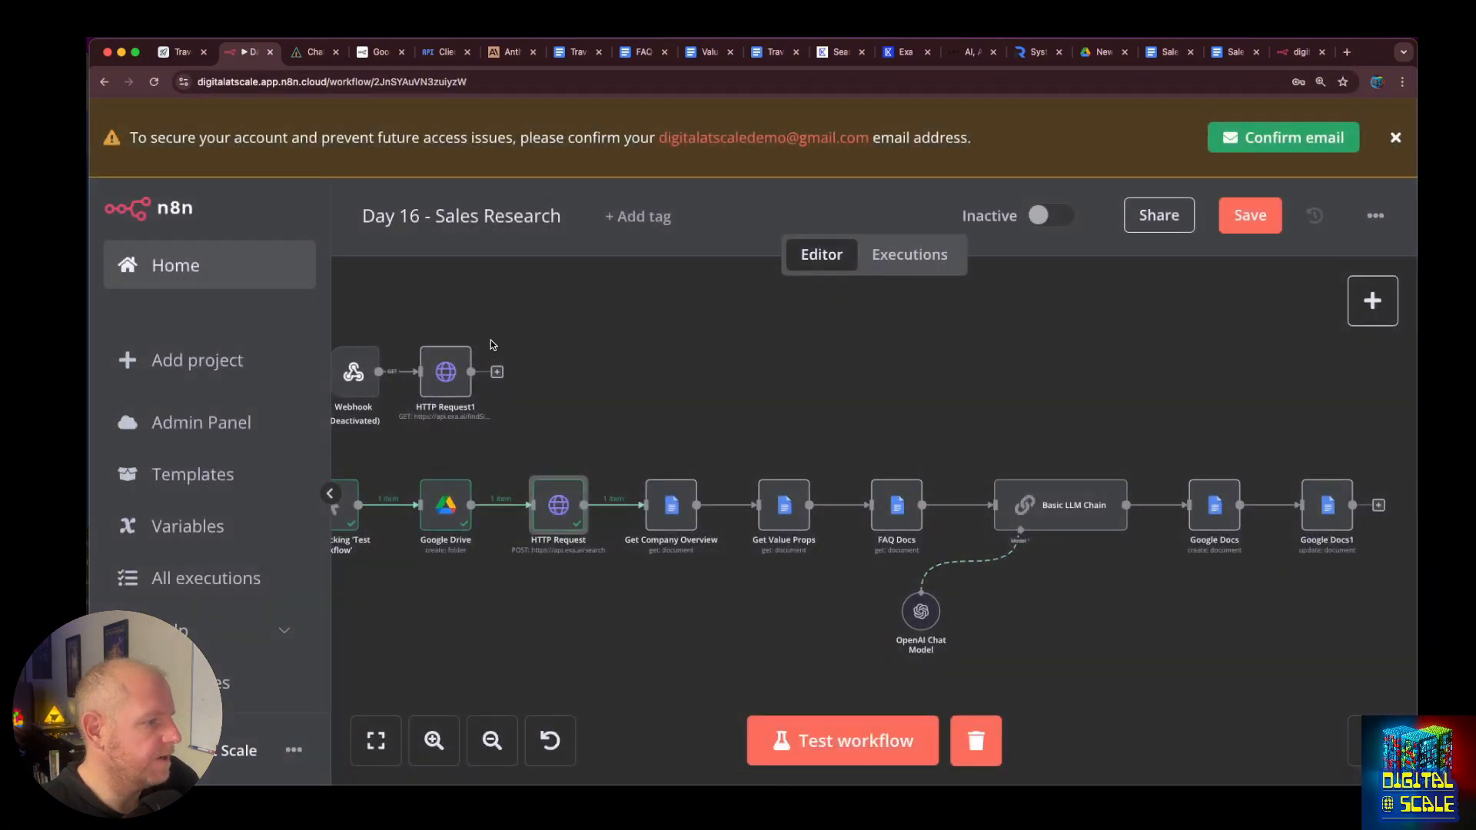
{"action": "double_click", "coordinate": [1066, 503]}
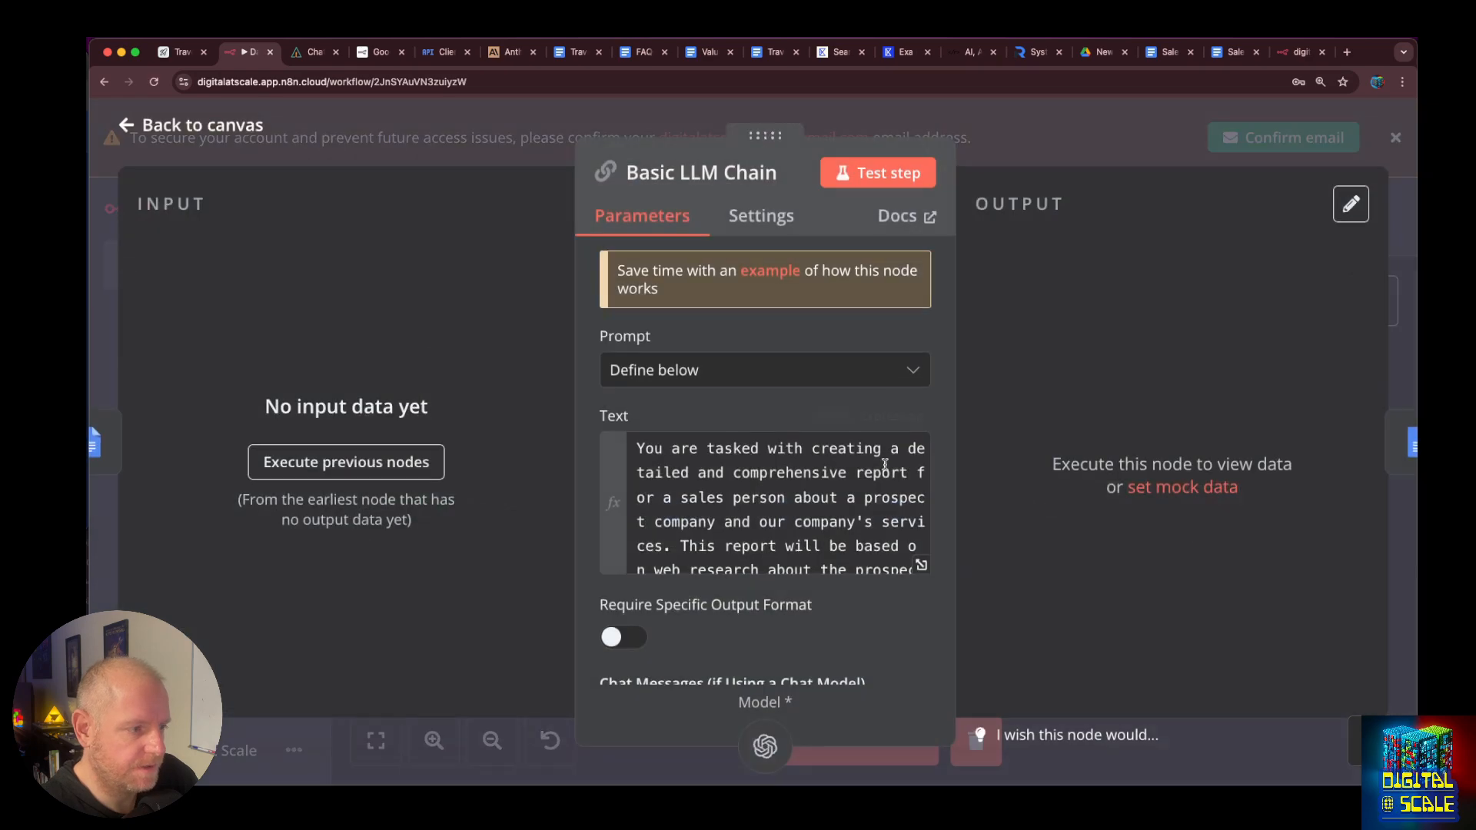
{"action": "left_click", "coordinate": [168, 150]}
In Google Drive, move both New Prospect folders in the Sales Calls folder to the trash.
{"action": "left_click", "coordinate": [1100, 51]}
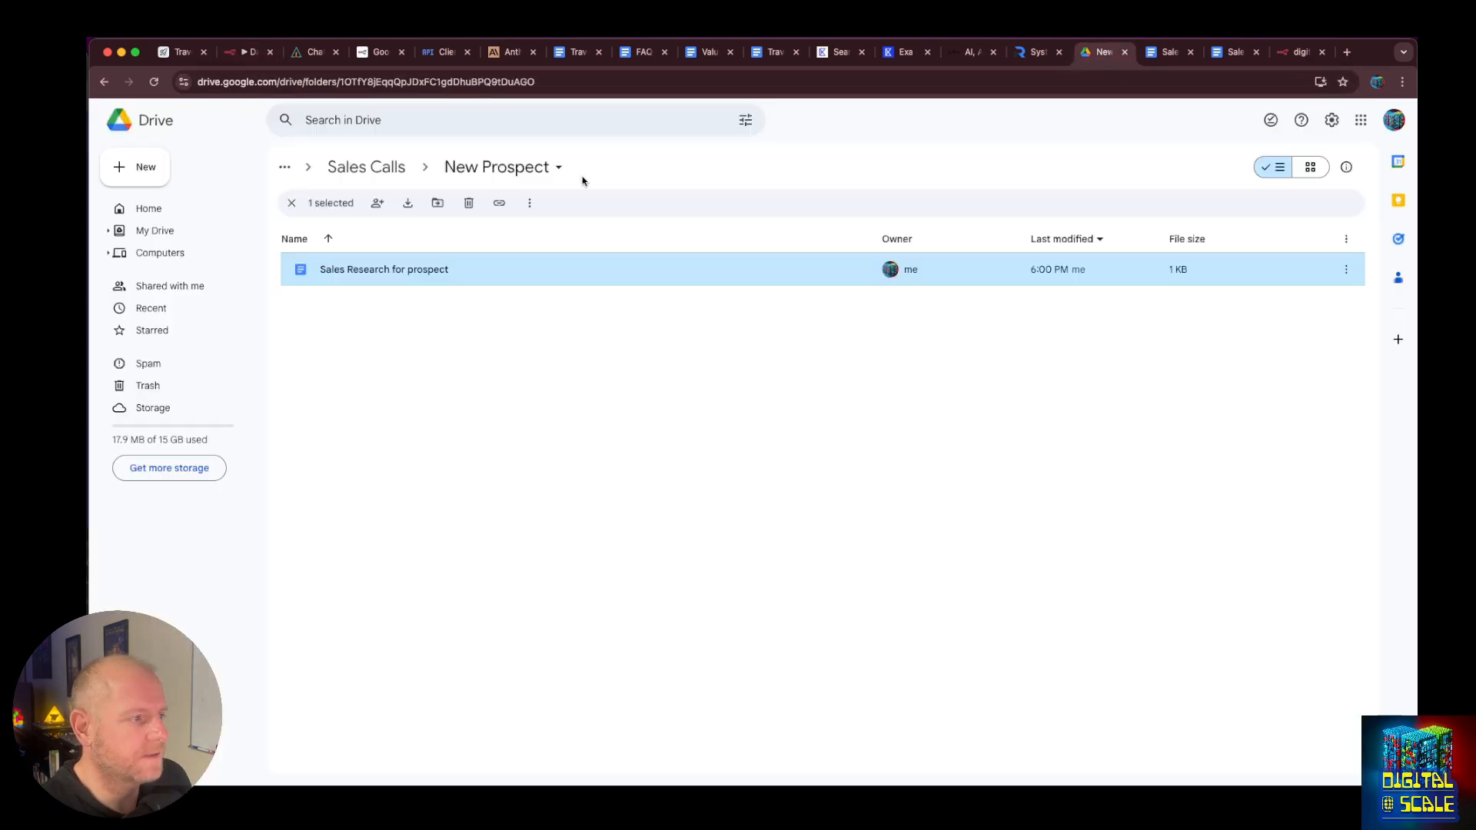
{"action": "left_click", "coordinate": [369, 175]}
{"action": "left_click", "coordinate": [352, 269]}
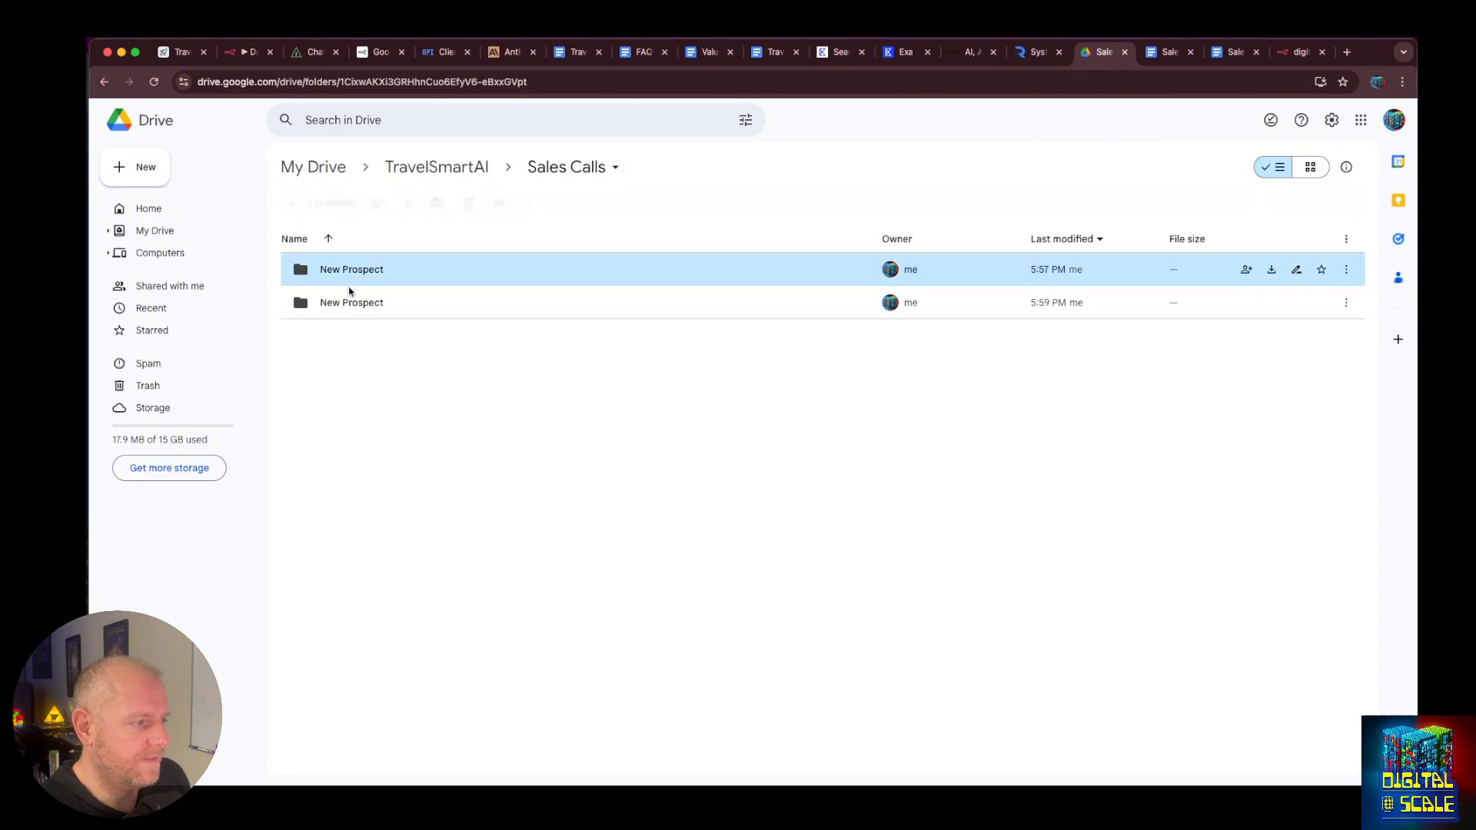
{"action": "left_click", "coordinate": [349, 302], "text": "shift"}
{"action": "right_click", "coordinate": [349, 304]}
{"action": "left_click", "coordinate": [410, 455]}
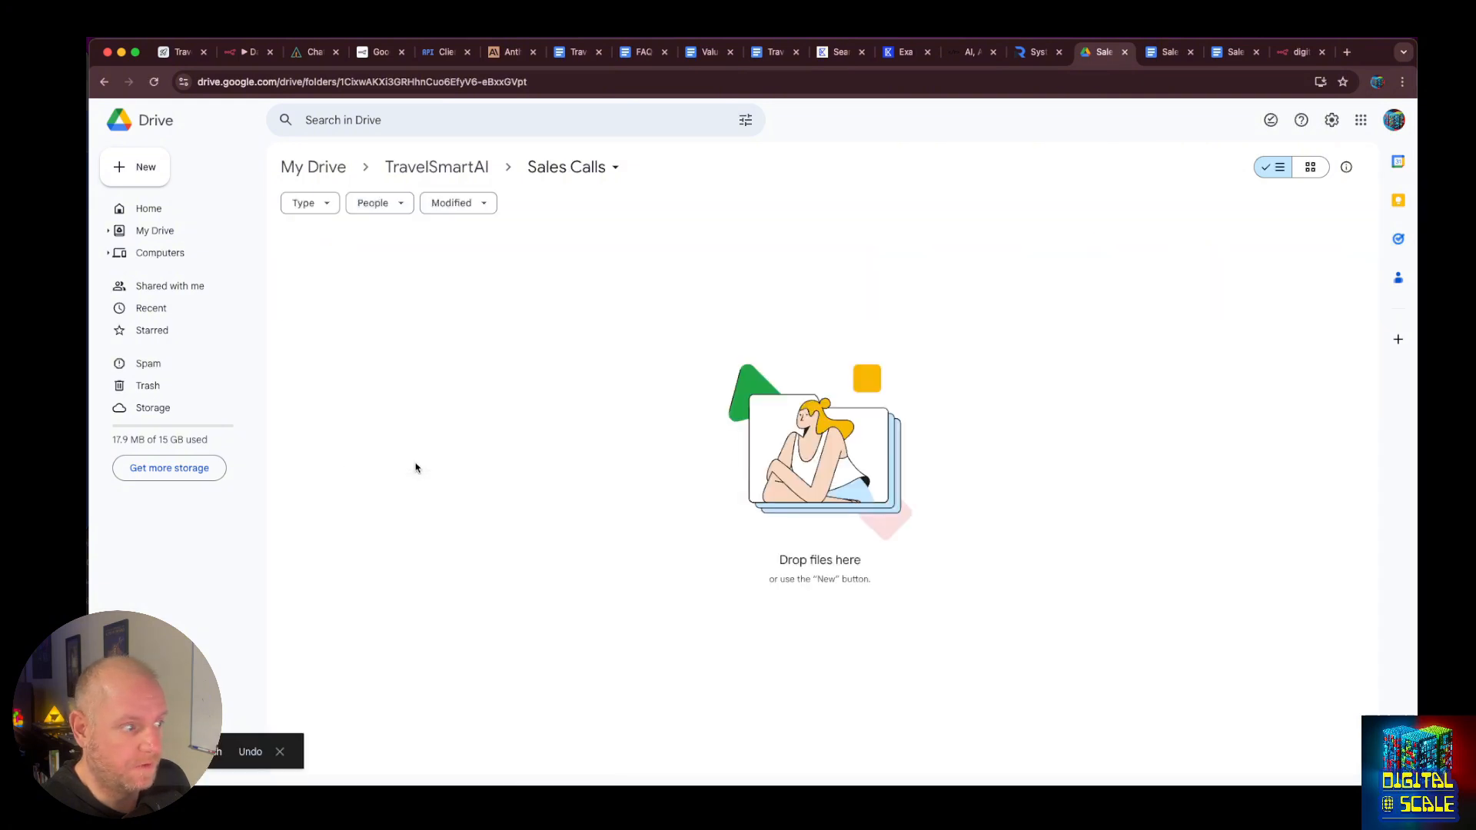
Return to the Day 16 - Sales Research workflow in n8n and test the whole workflow.
{"action": "left_click", "coordinate": [1280, 54]}
{"action": "left_click", "coordinate": [179, 50]}
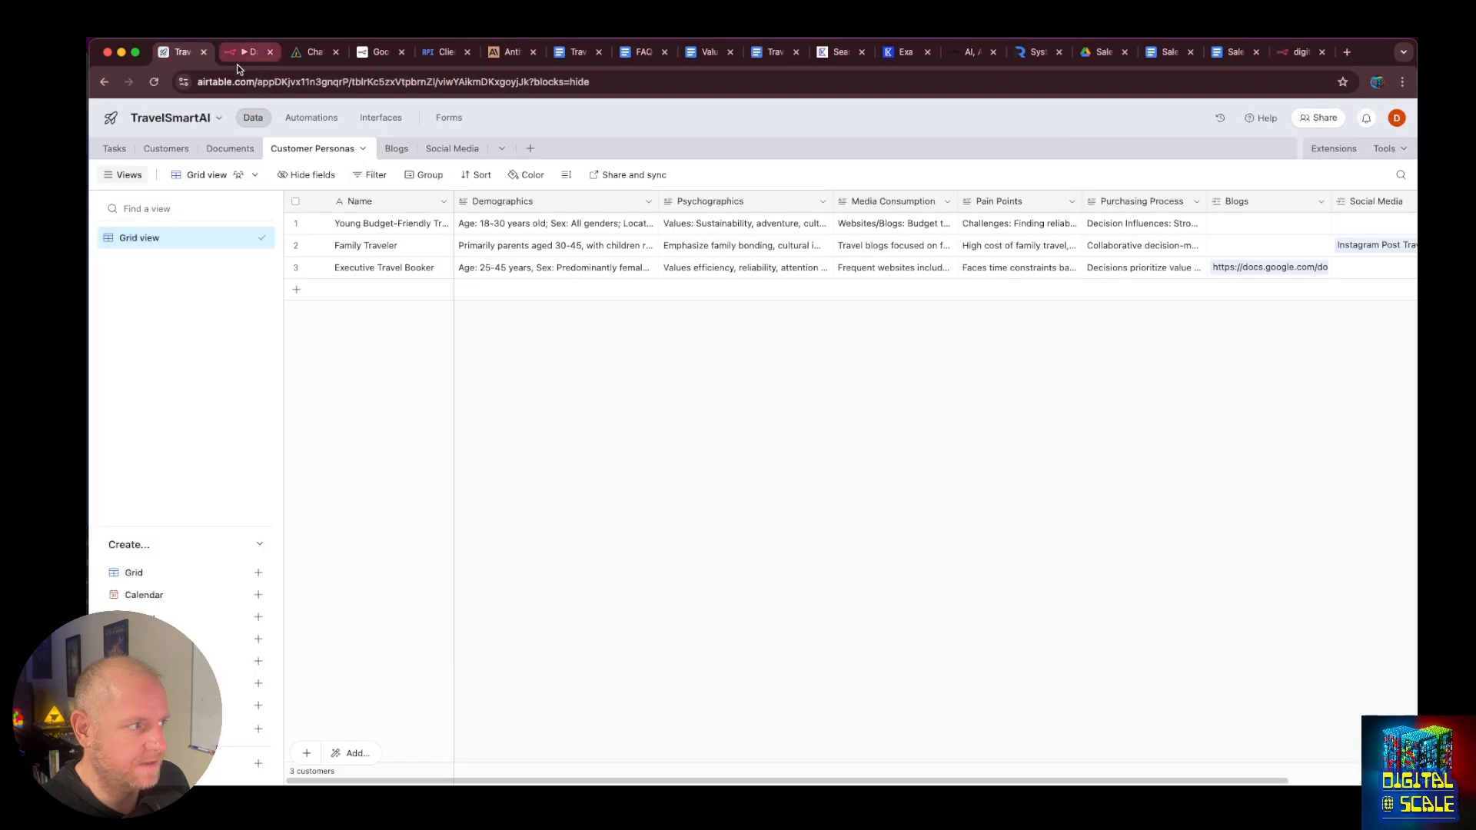
{"action": "left_click", "coordinate": [242, 57]}
{"action": "left_click", "coordinate": [892, 738]}
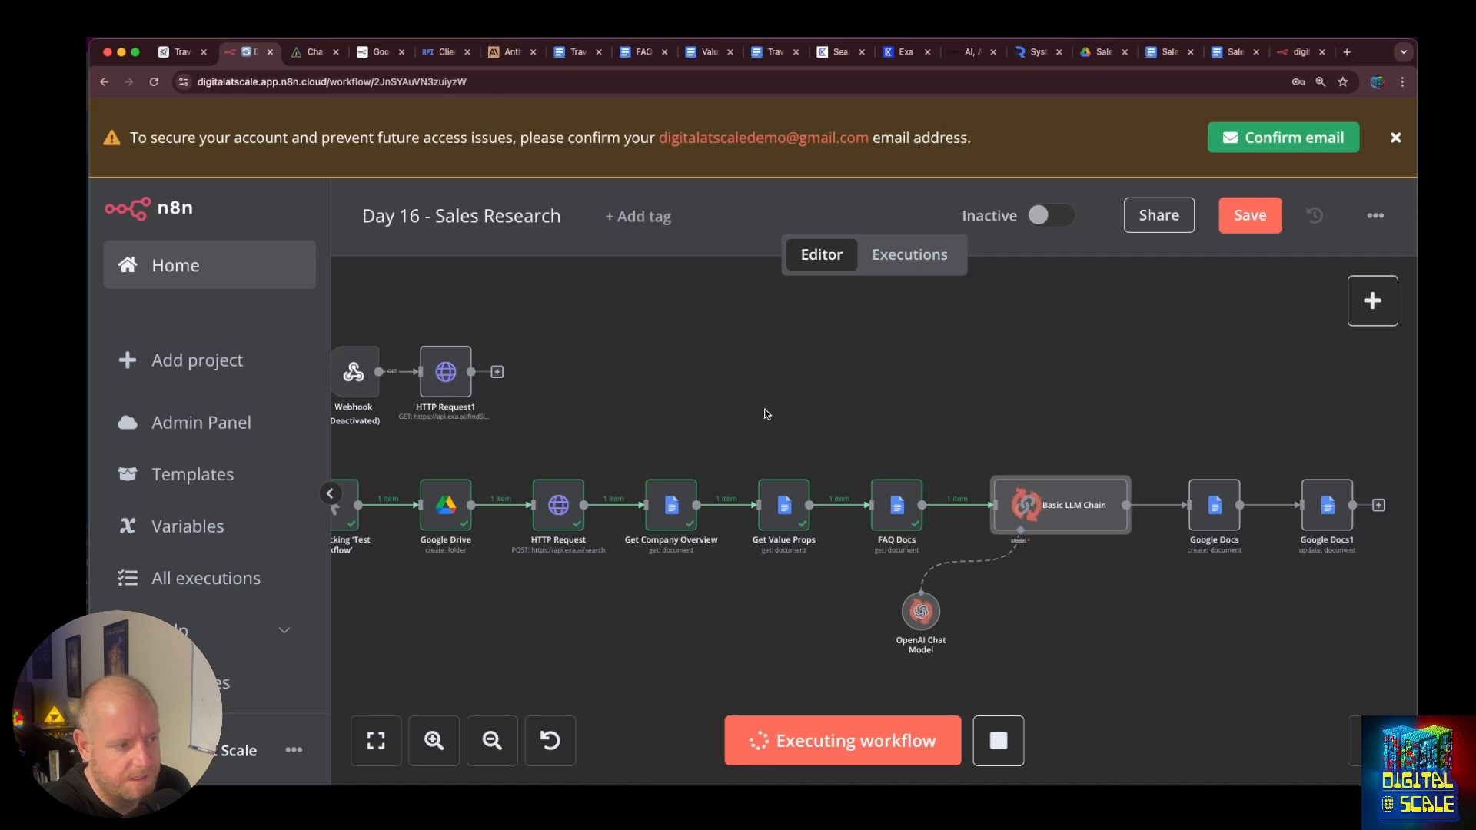
Open the newly generated Sales Research for prospect document from Google Drive and review its company overview.
{"action": "left_click", "coordinate": [1112, 44]}
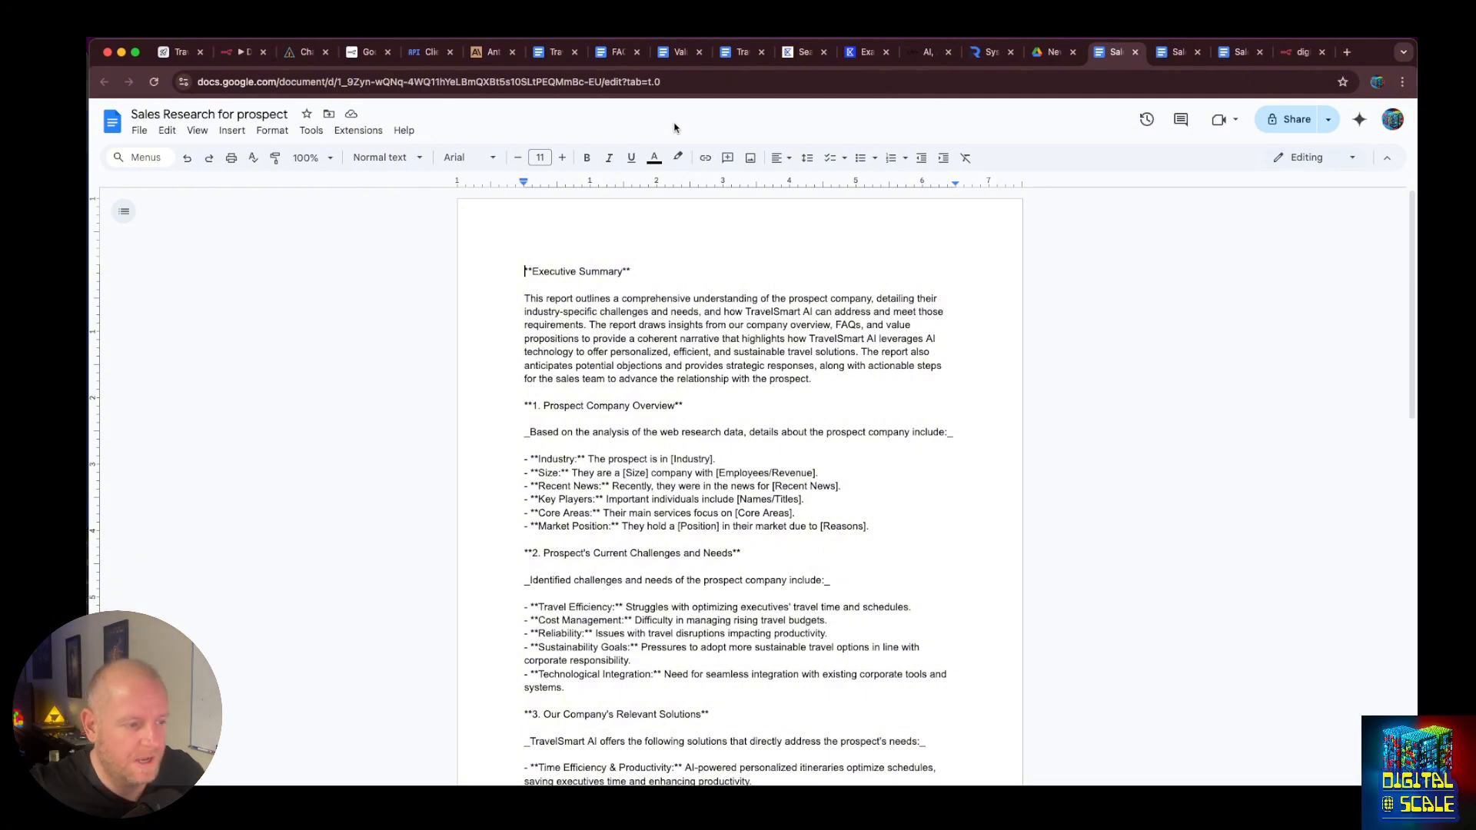
{"action": "left_click", "coordinate": [1294, 44]}
{"action": "left_click", "coordinate": [1241, 51]}
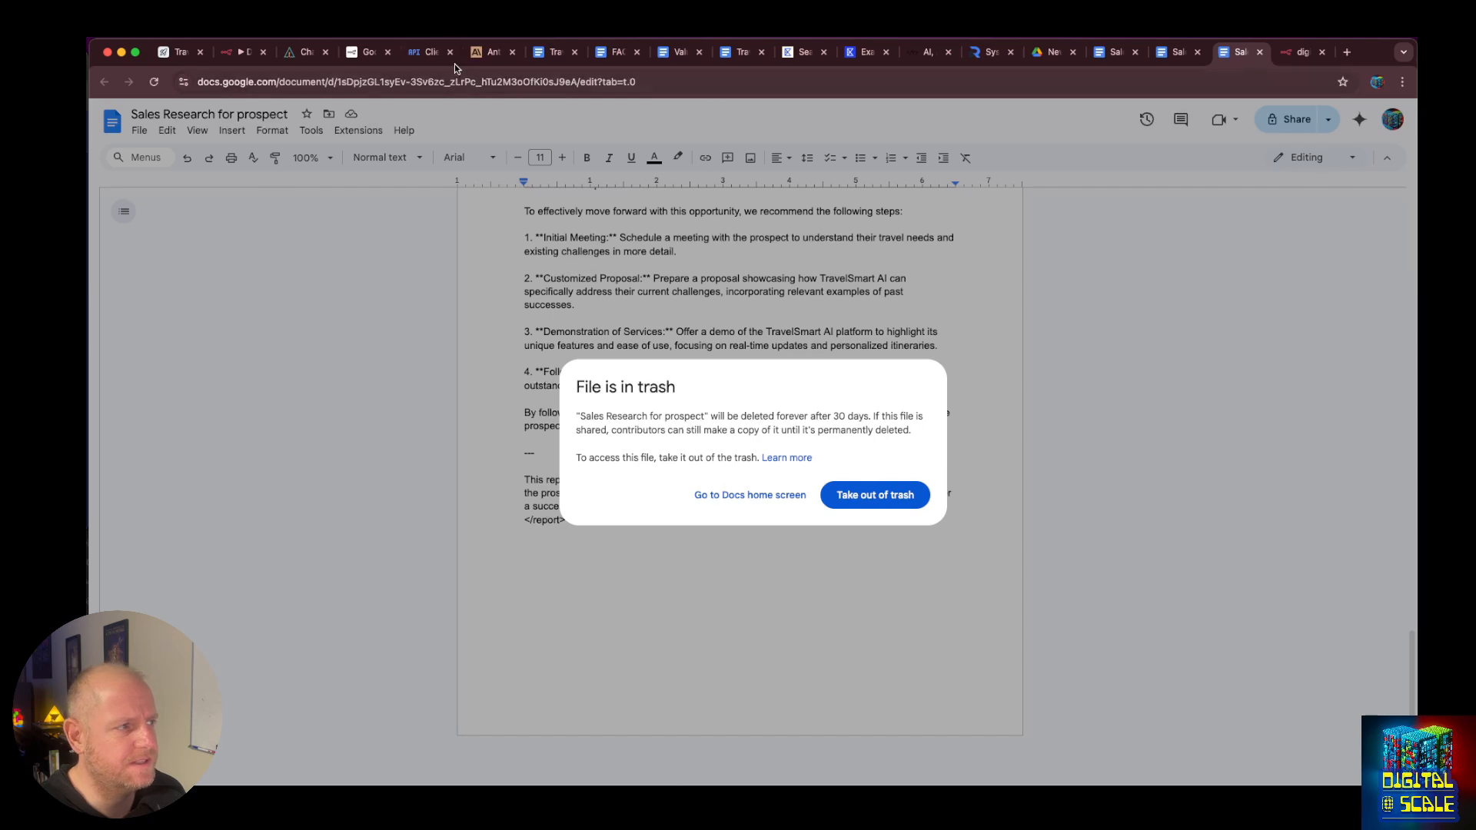
Back in n8n, add the heading "Web Research" below the Basic LLM Chain expression in the Google Docs1 node's insert text.
{"action": "left_click", "coordinate": [310, 50]}
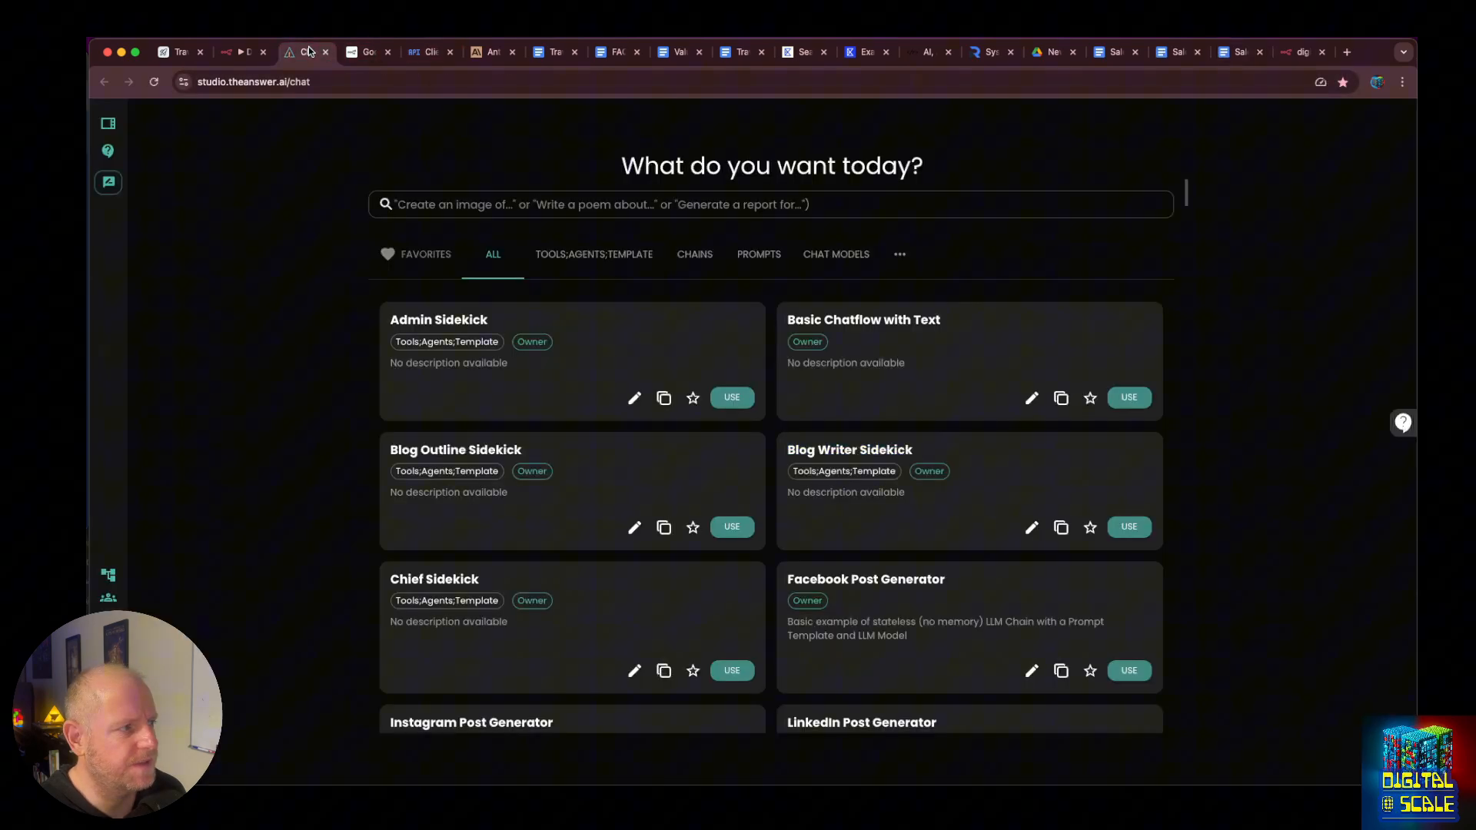
{"action": "left_click", "coordinate": [243, 52]}
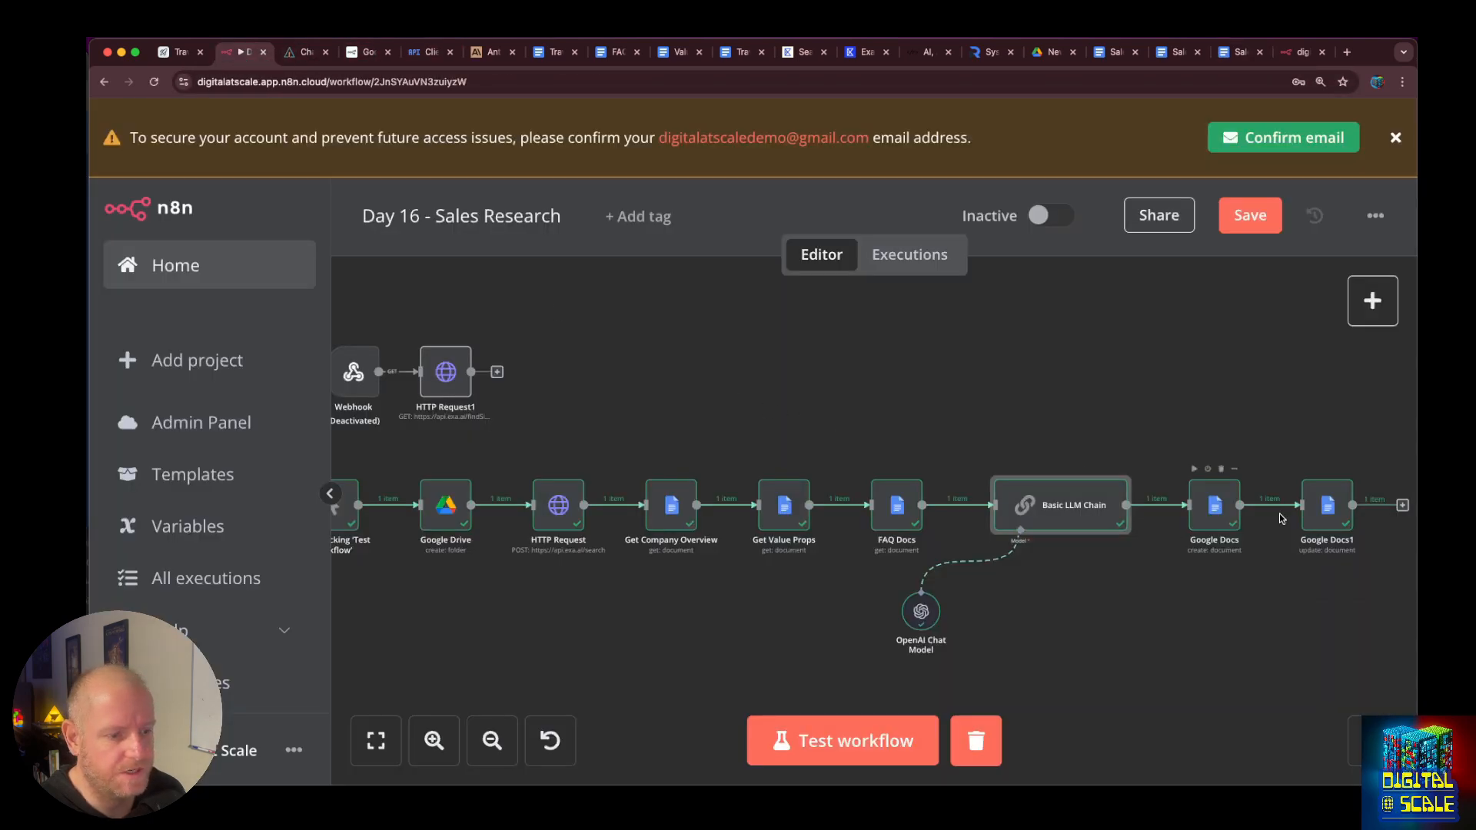
{"action": "double_click", "coordinate": [1326, 506]}
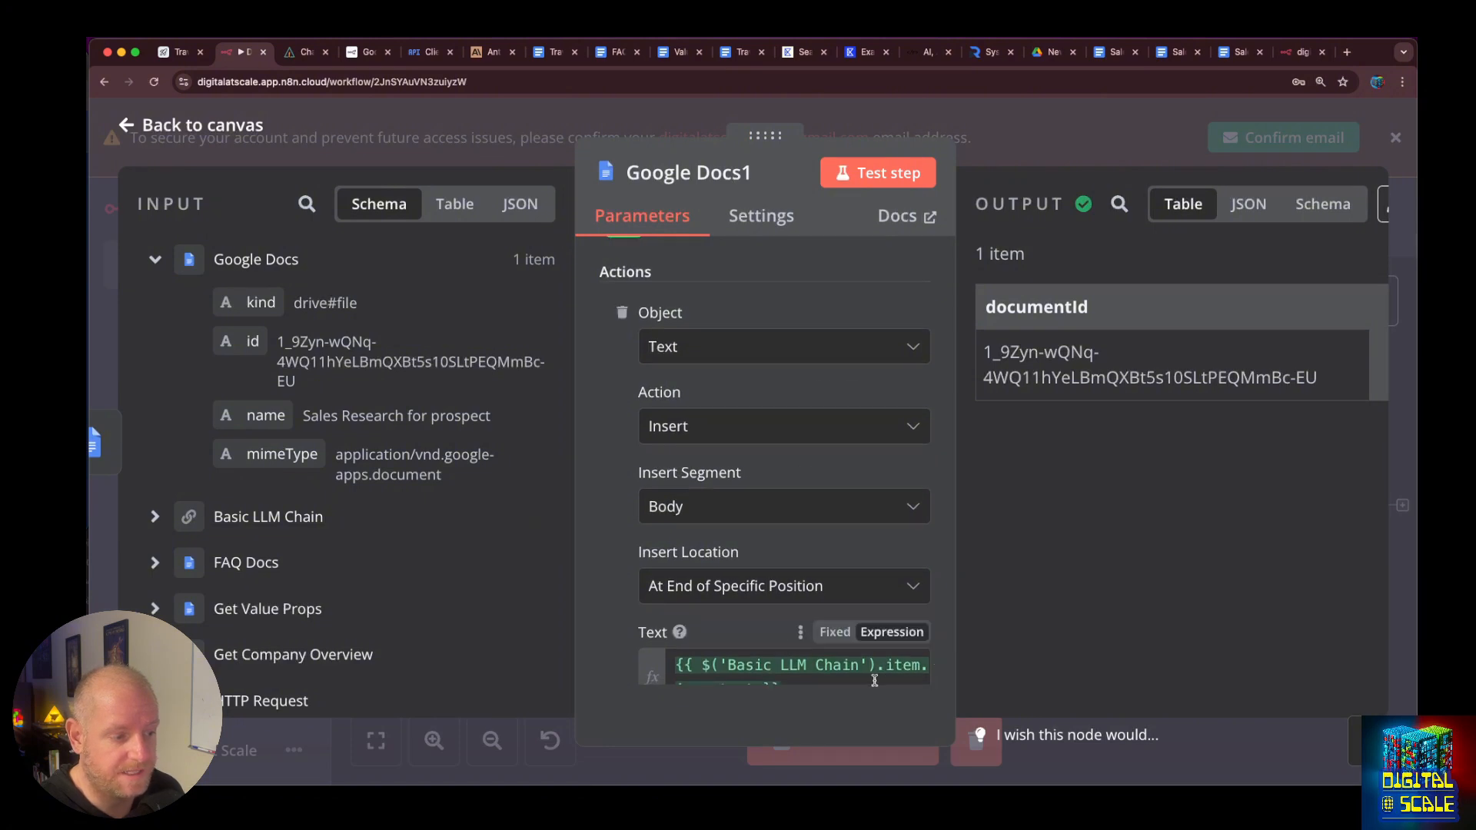
{"action": "left_click", "coordinate": [821, 676]}
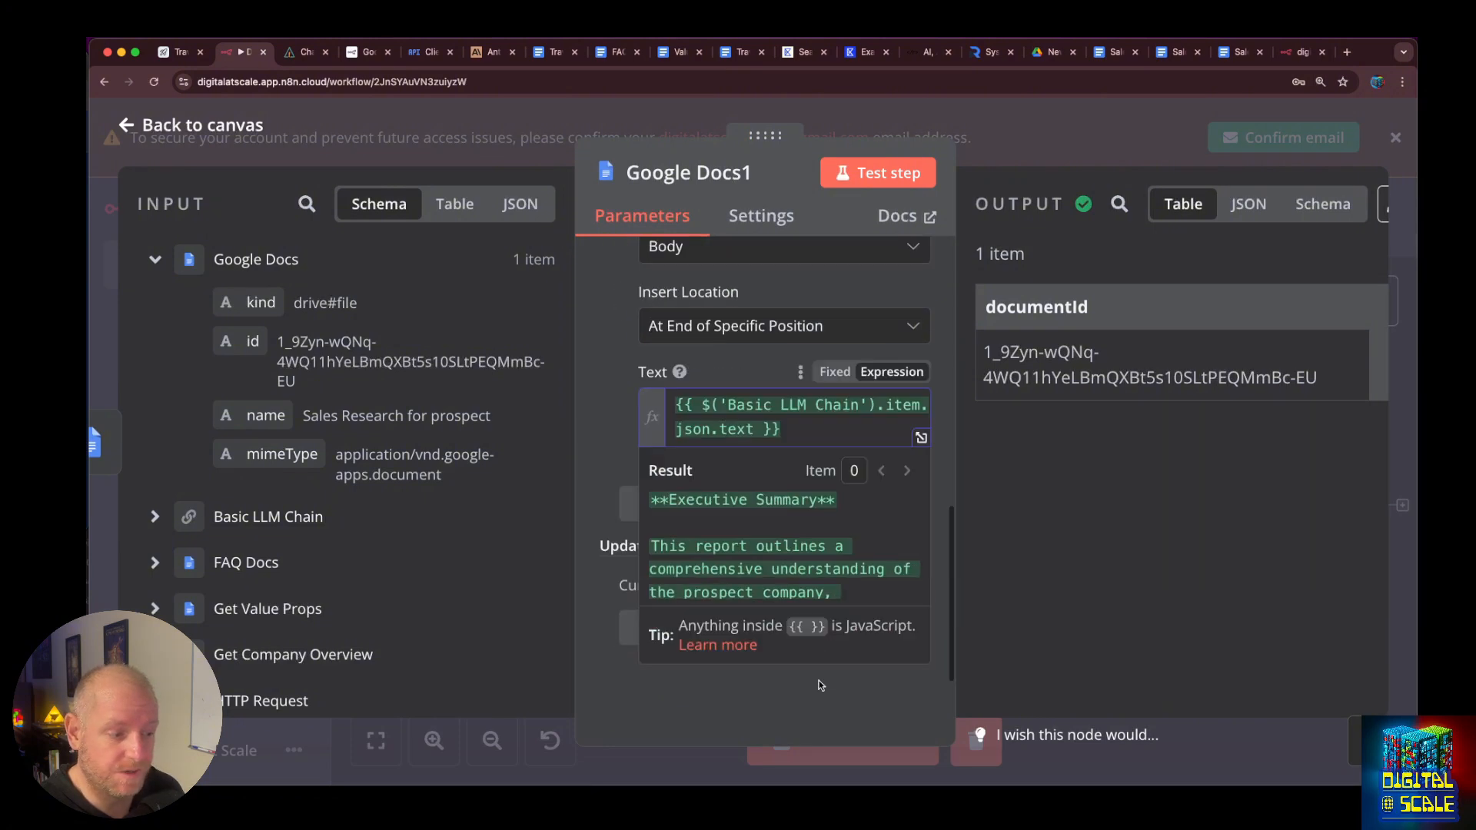
{"action": "key", "text": "Return"}
{"action": "key", "text": "Return"}
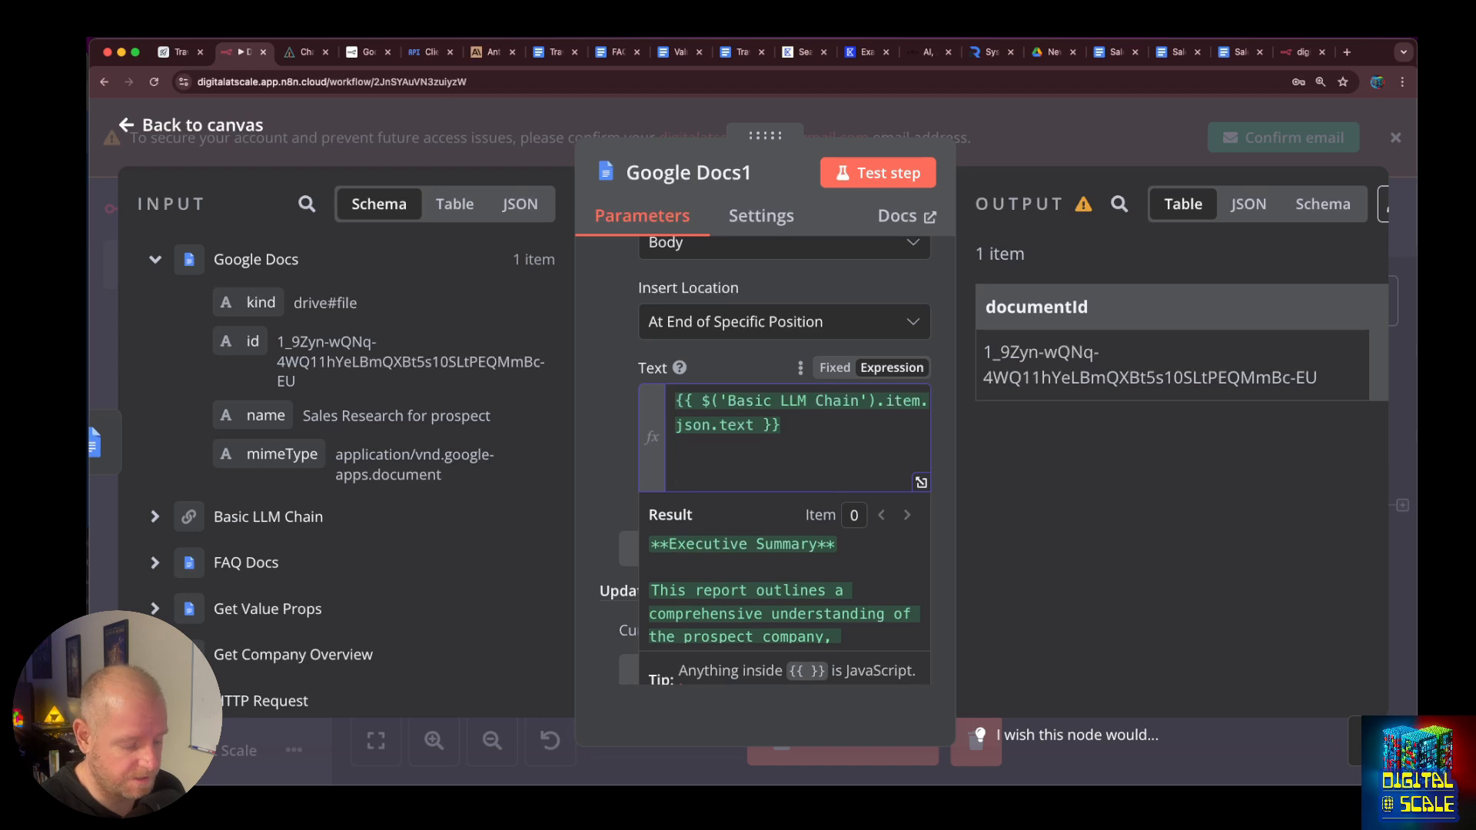
{"action": "type", "text": "Web Research"}
{"action": "key", "text": "Return"}
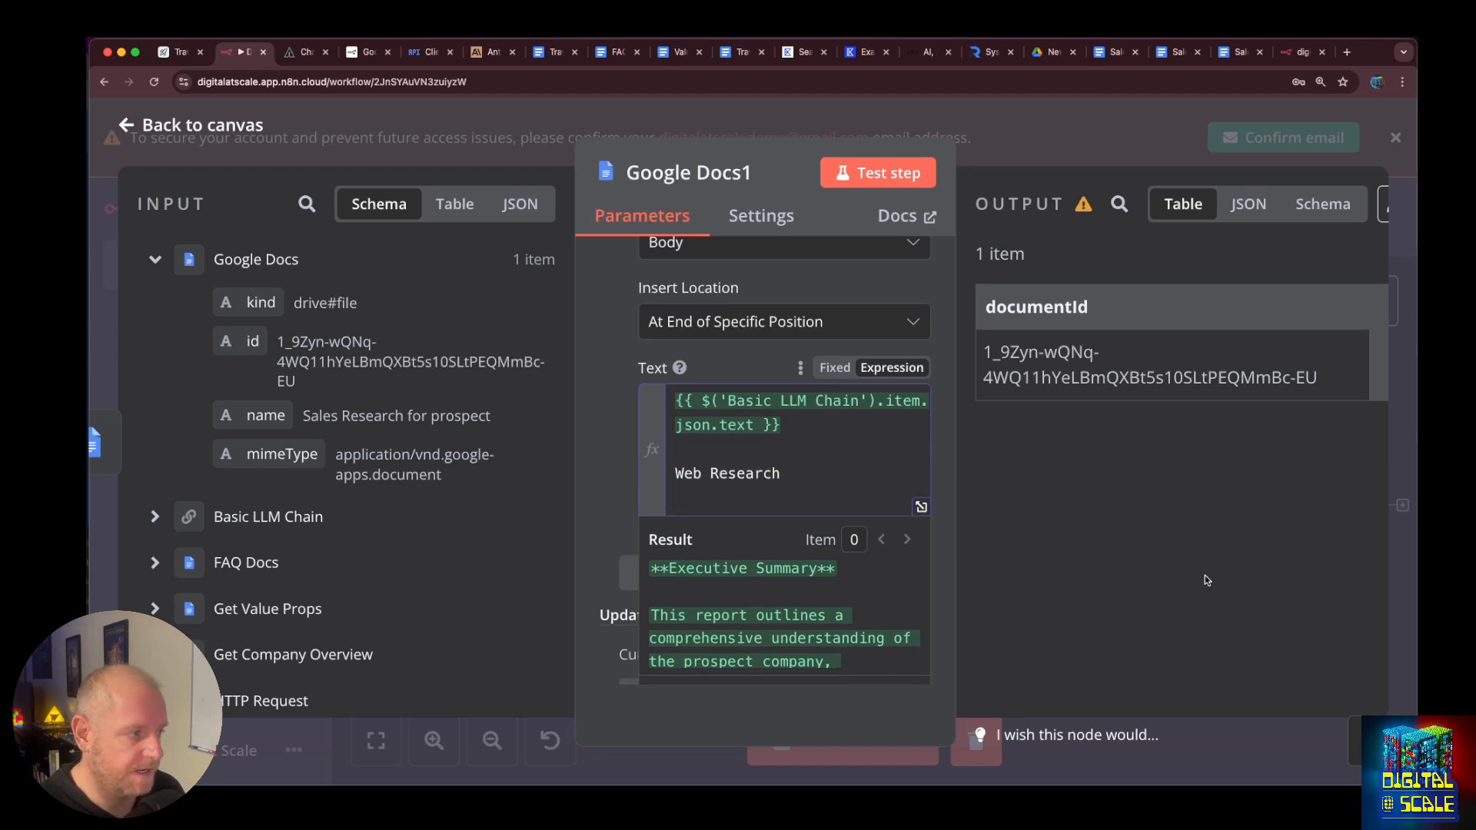
Insert the HTTP Request node's results expression, {{ $('HTTP Request').item.json.results }}, under the Web Research heading.
{"action": "left_click", "coordinate": [154, 258]}
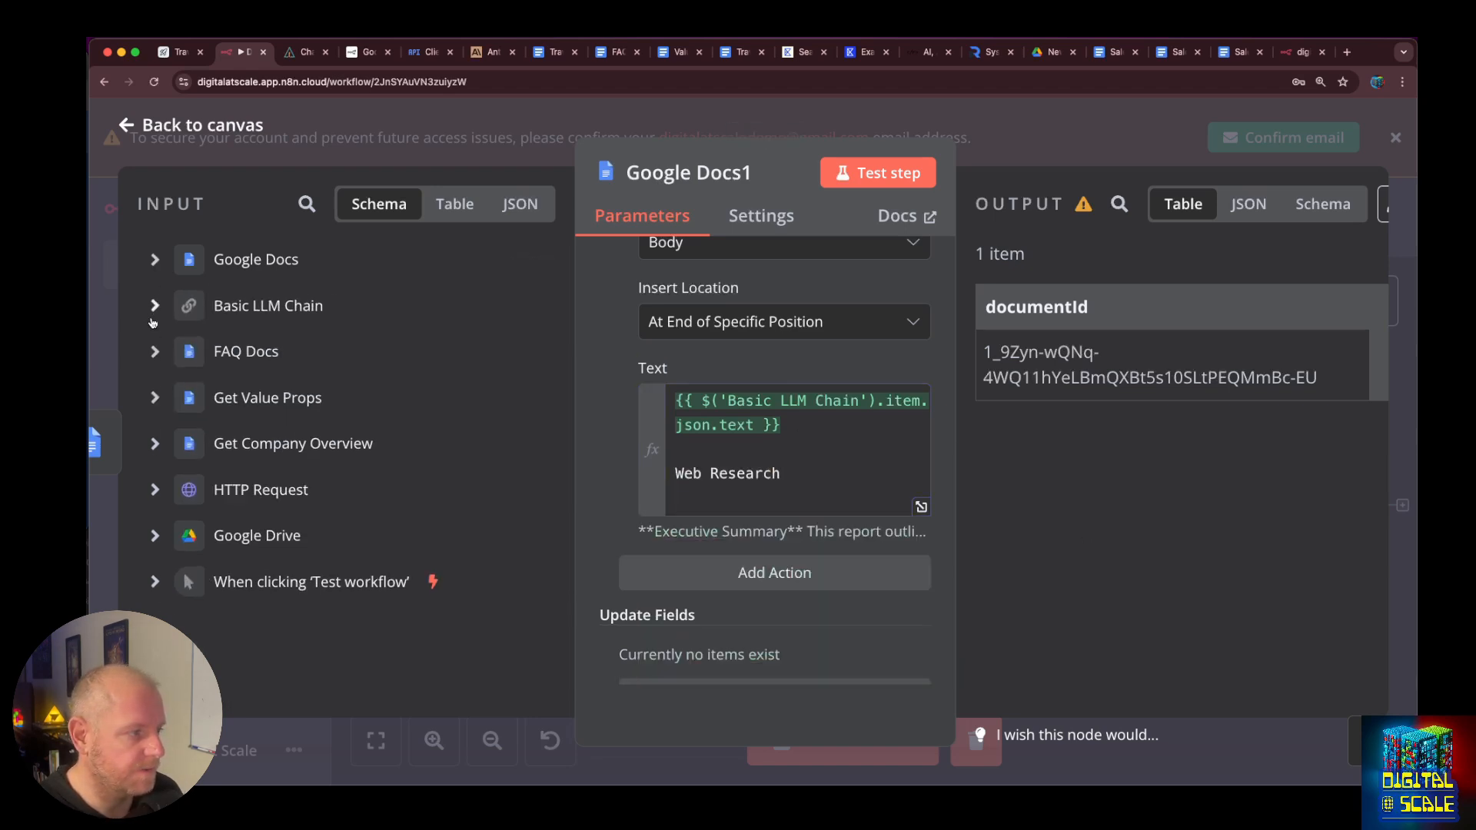
{"action": "left_click", "coordinate": [155, 485]}
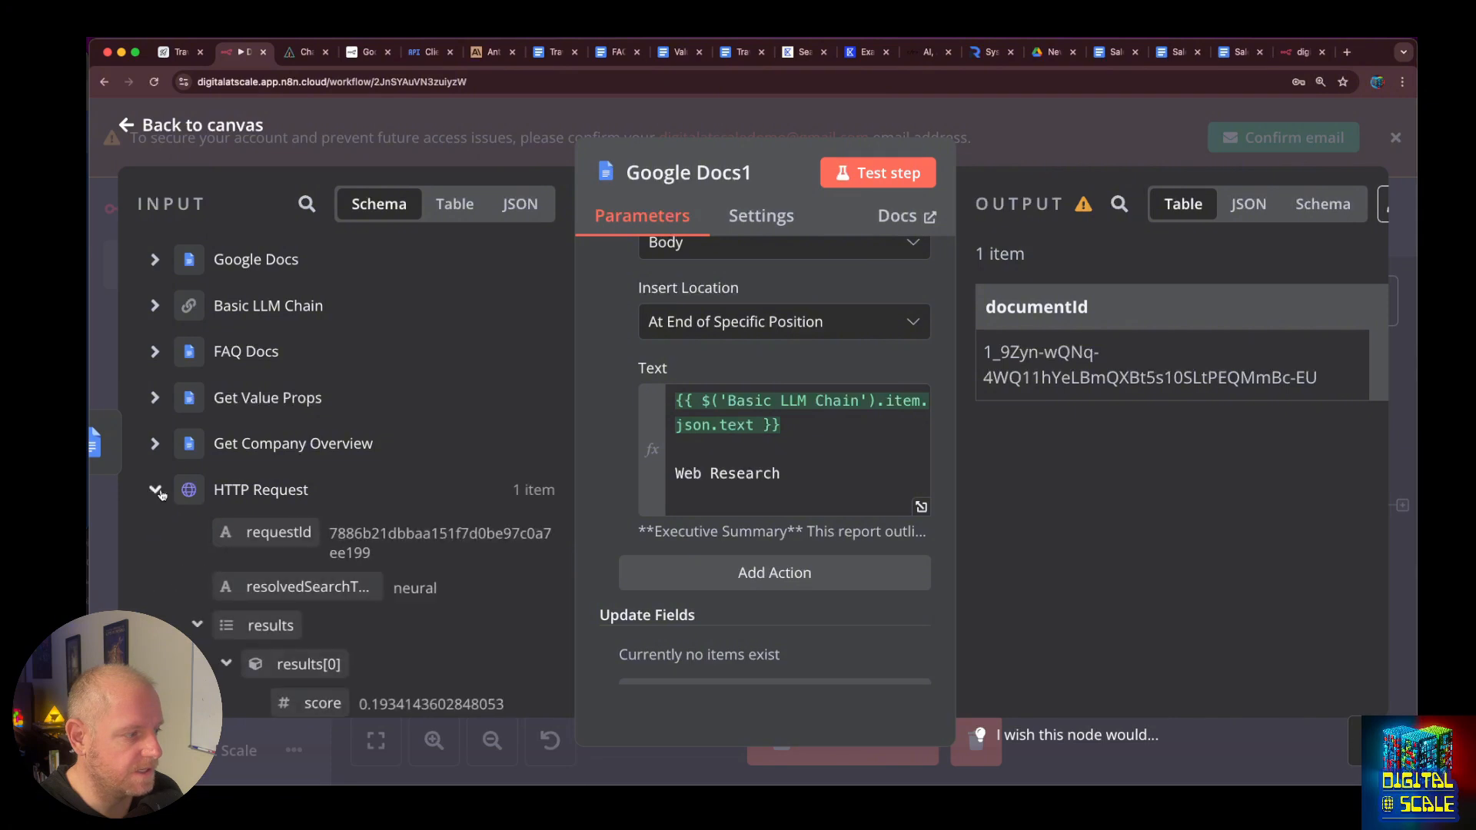
{"action": "scroll", "coordinate": [276, 407], "scroll_direction": "down", "scroll_amount": 3}
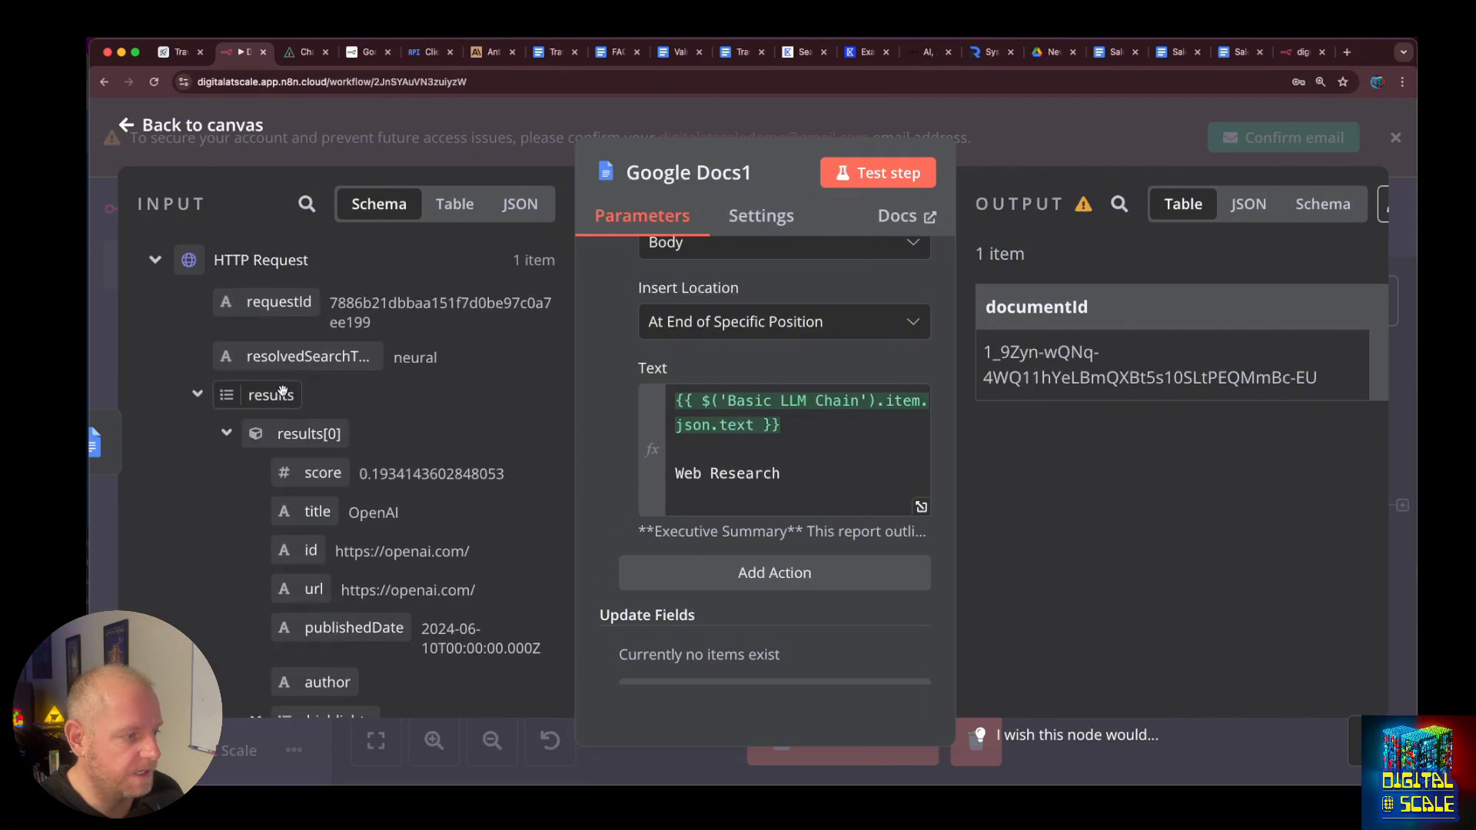
{"action": "left_click_drag", "start_coordinate": [282, 392], "coordinate": [738, 500]}
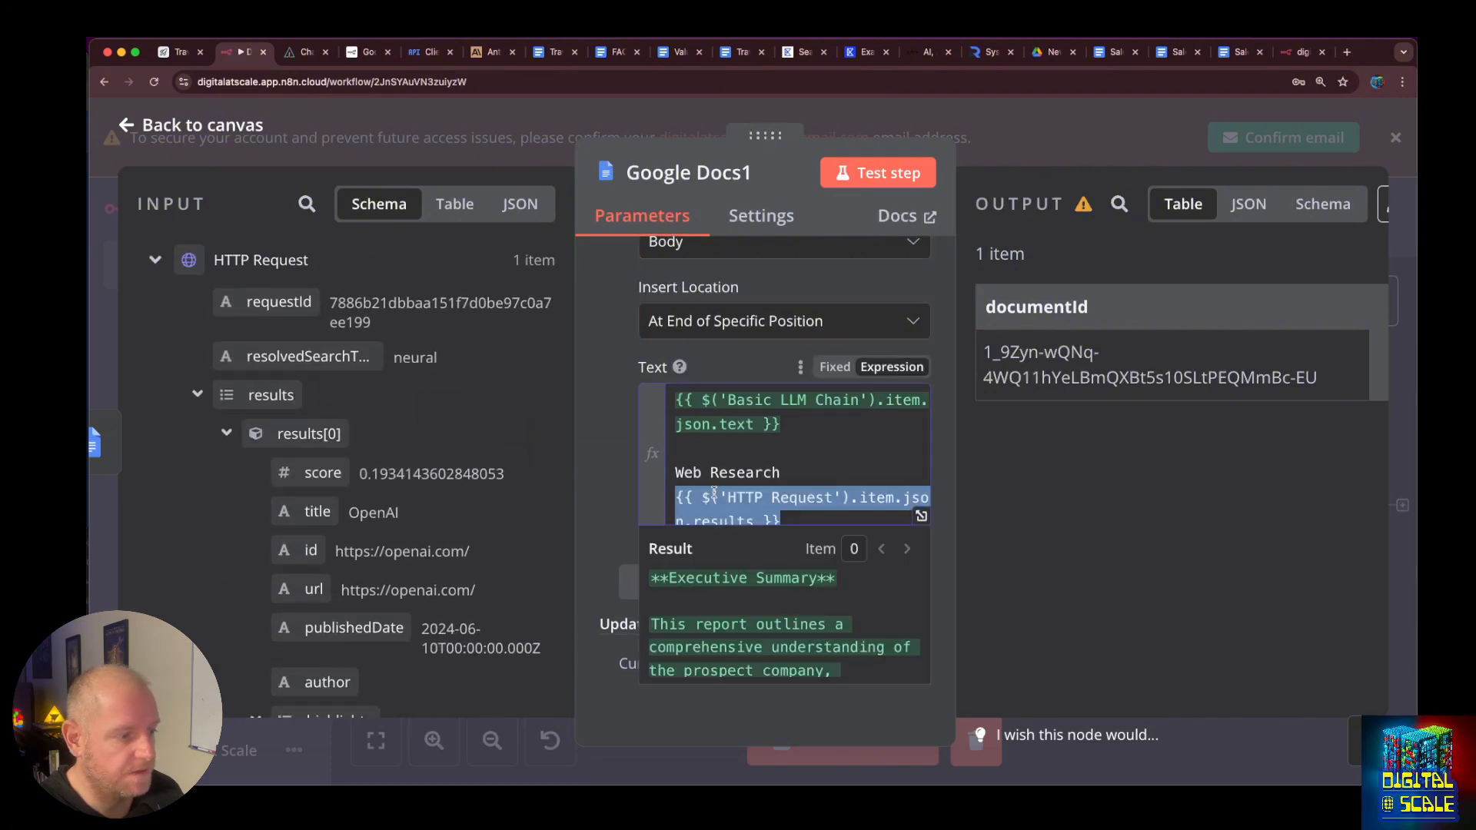
Test the Google Docs1 step and examine the web research text at the end of the Sales Research for prospect document.
{"action": "left_click", "coordinate": [895, 178]}
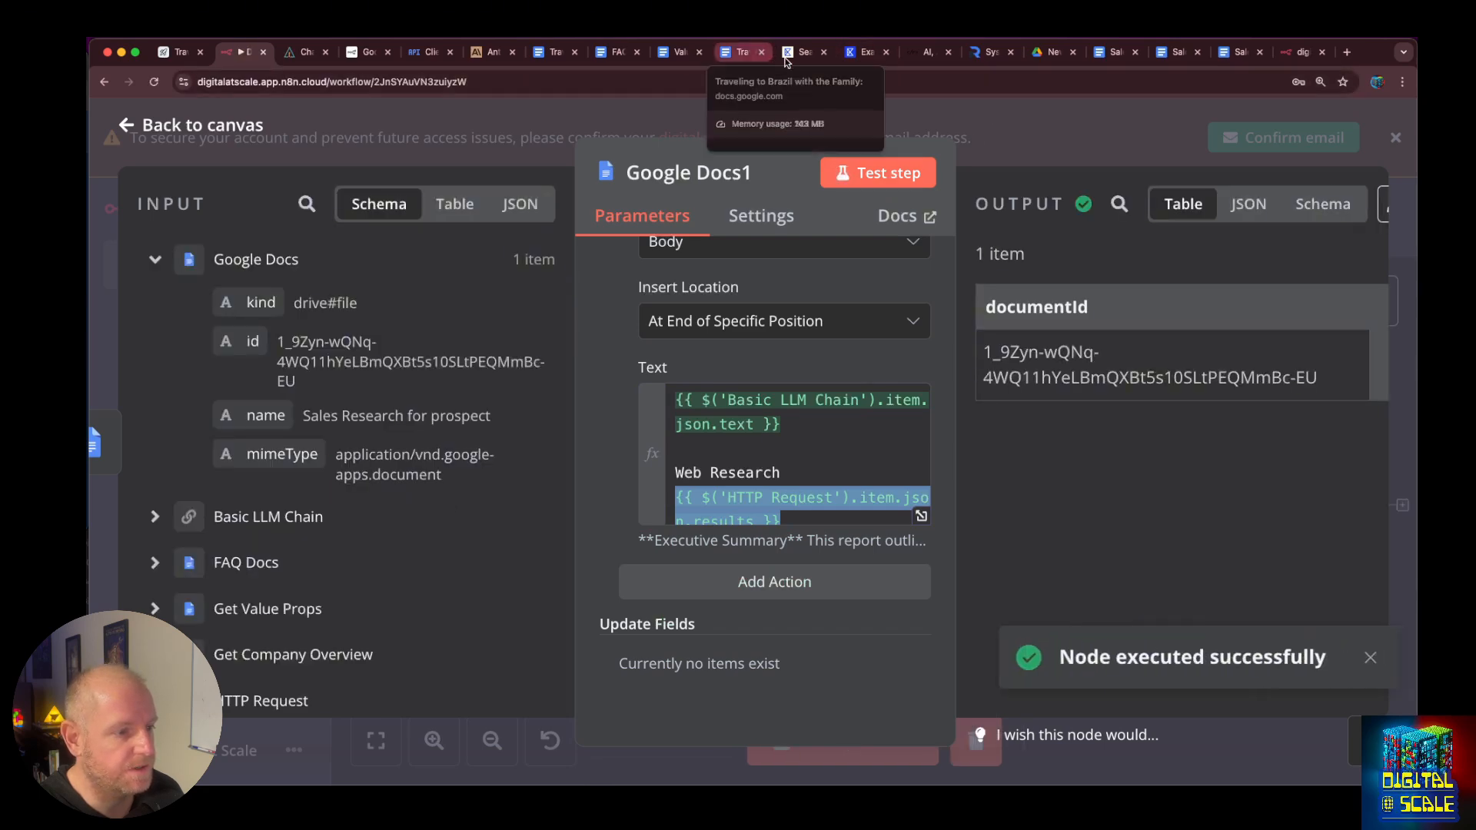
{"action": "left_click", "coordinate": [548, 55]}
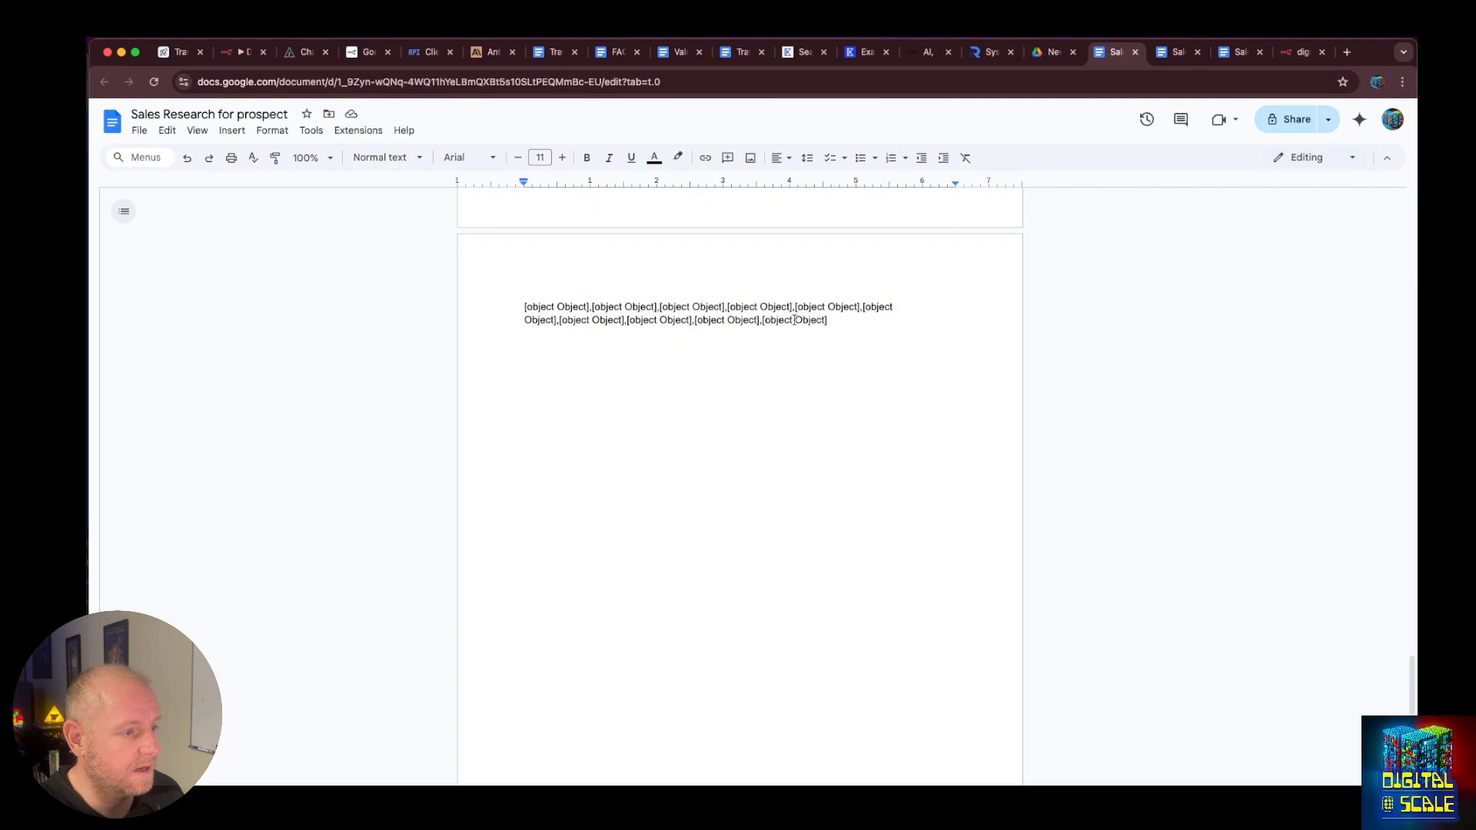
{"action": "left_click_drag", "start_coordinate": [838, 318], "coordinate": [510, 307]}
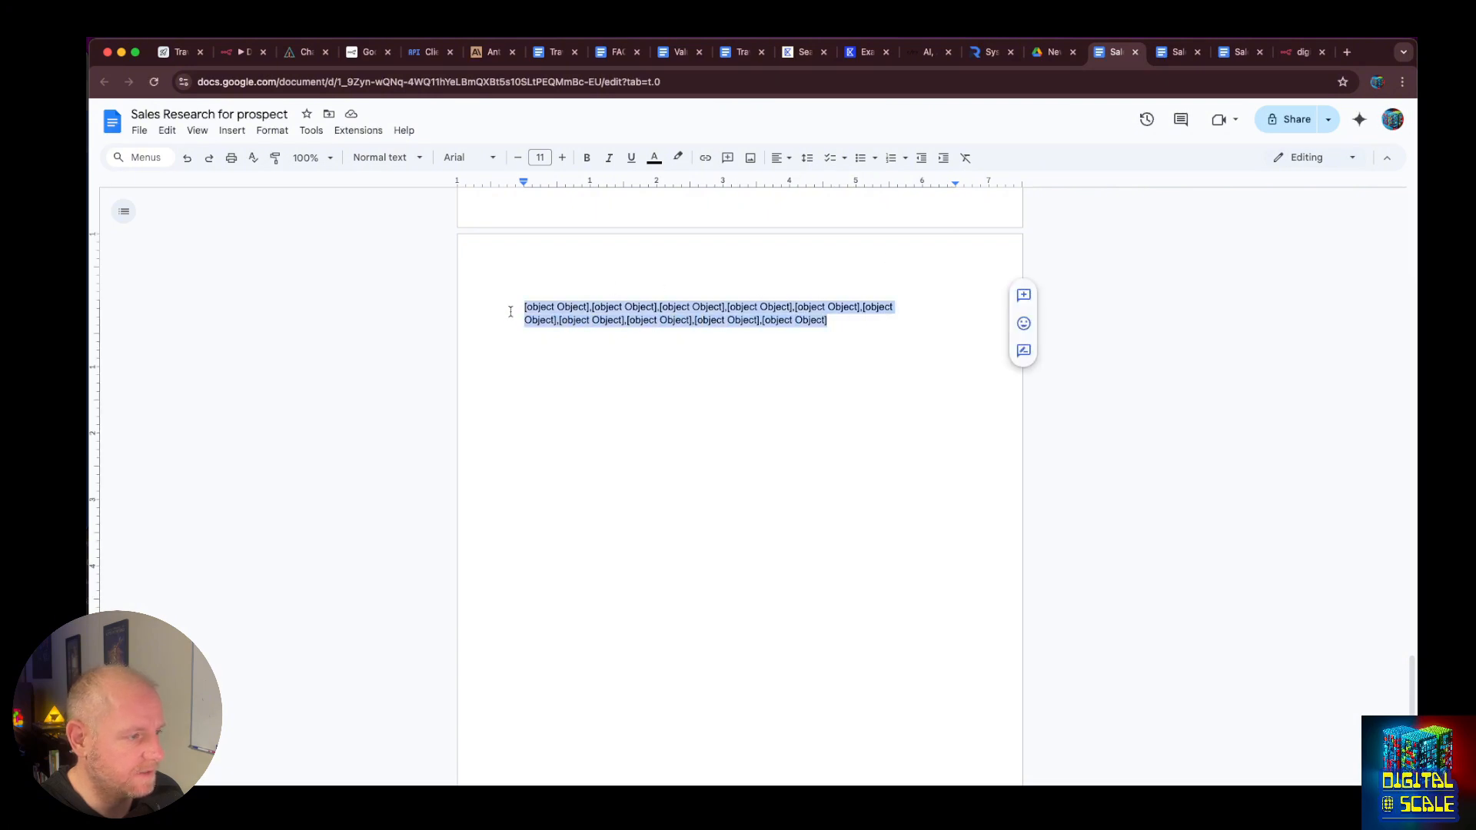
Rerun n8n's Google Docs1 step with results.toJsonString() as the web research expression and open its output in the Sales Research for prospect document.
{"action": "left_click", "coordinate": [239, 54]}
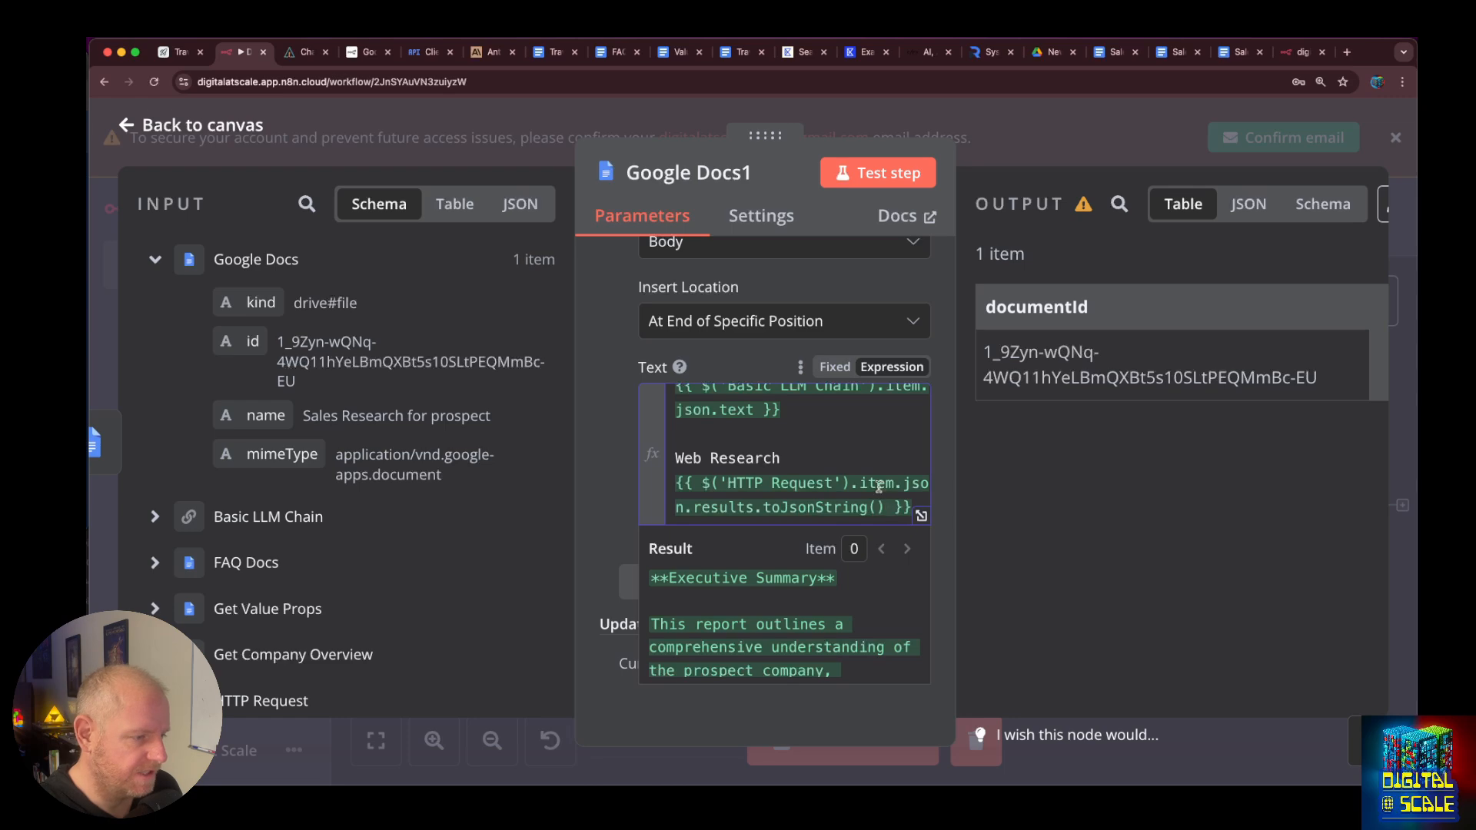
{"action": "left_click", "coordinate": [894, 174]}
{"action": "left_click", "coordinate": [1114, 51]}
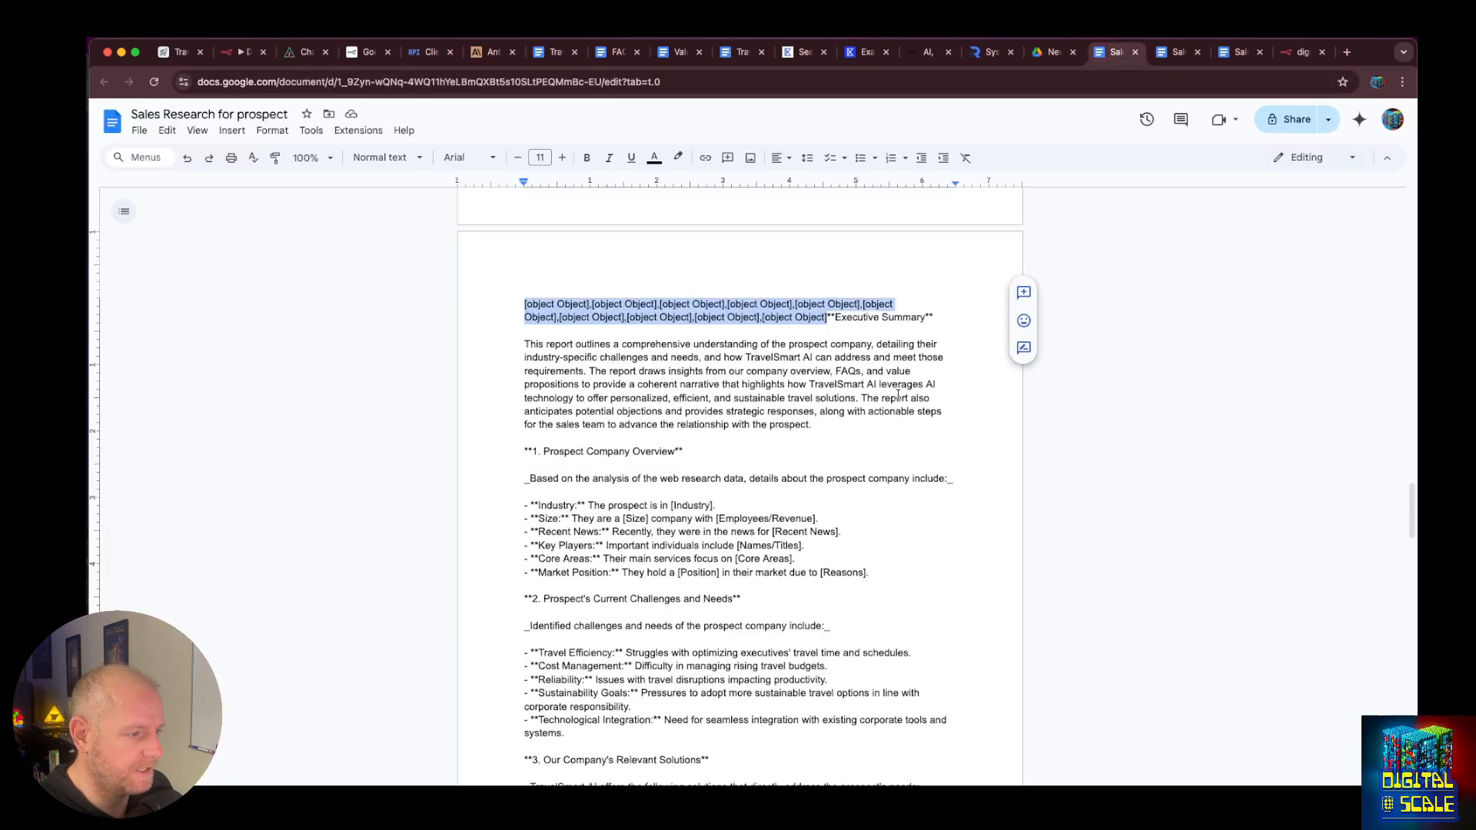
{"action": "scroll", "coordinate": [896, 444], "scroll_direction": "down", "scroll_amount": 20}
{"action": "scroll", "coordinate": [895, 444], "scroll_direction": "down", "scroll_amount": 10}
{"action": "scroll", "coordinate": [656, 341], "scroll_direction": "up", "scroll_amount": 4}
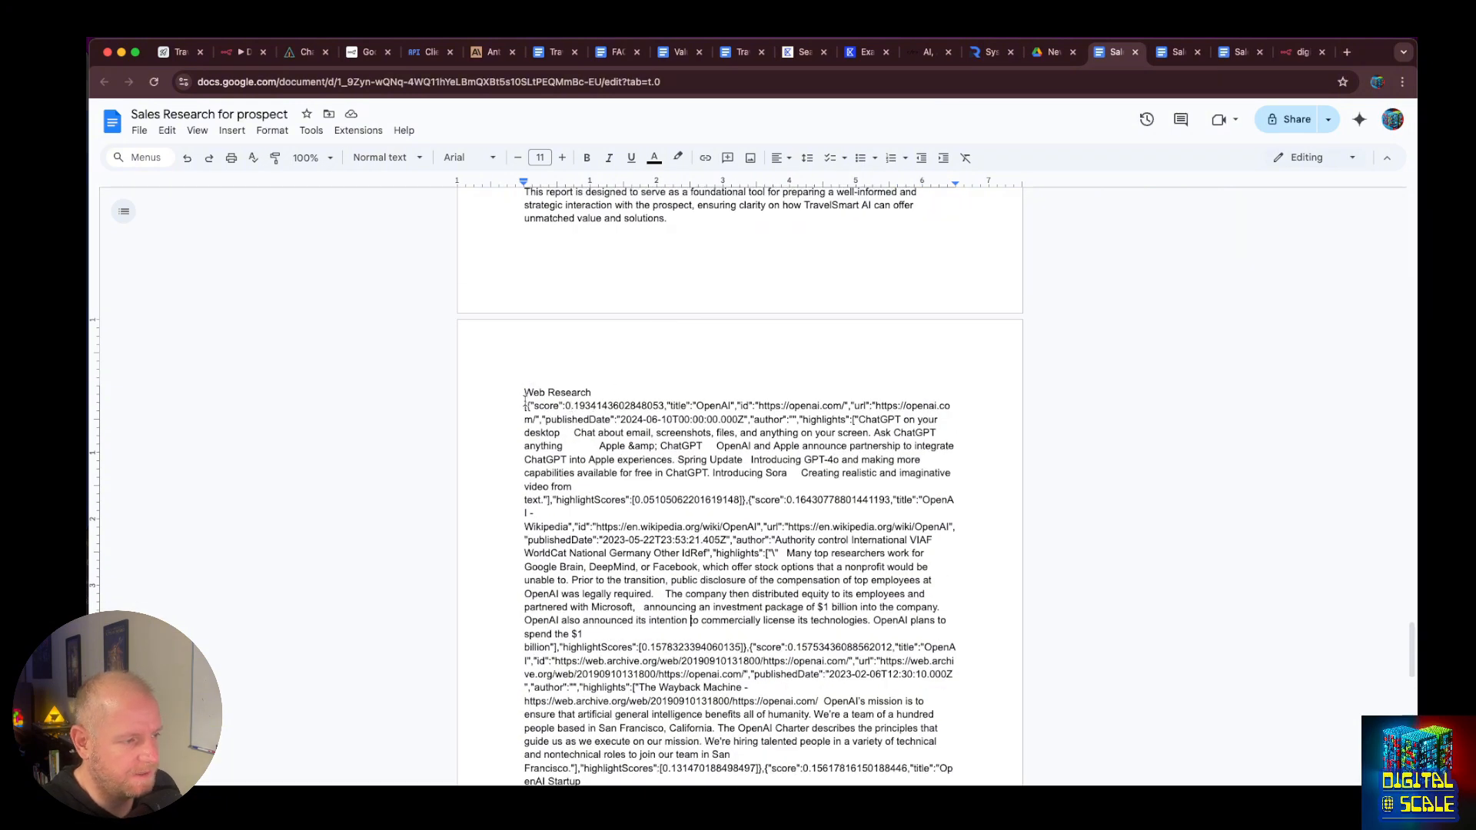
Examine the JSON results under the Web Research heading, including the scores and highlights of the listed sources.
{"action": "left_click_drag", "start_coordinate": [525, 405], "coordinate": [827, 566]}
{"action": "scroll", "coordinate": [827, 565], "scroll_direction": "down", "scroll_amount": 3}
{"action": "scroll", "coordinate": [827, 566], "scroll_direction": "down", "scroll_amount": 1}
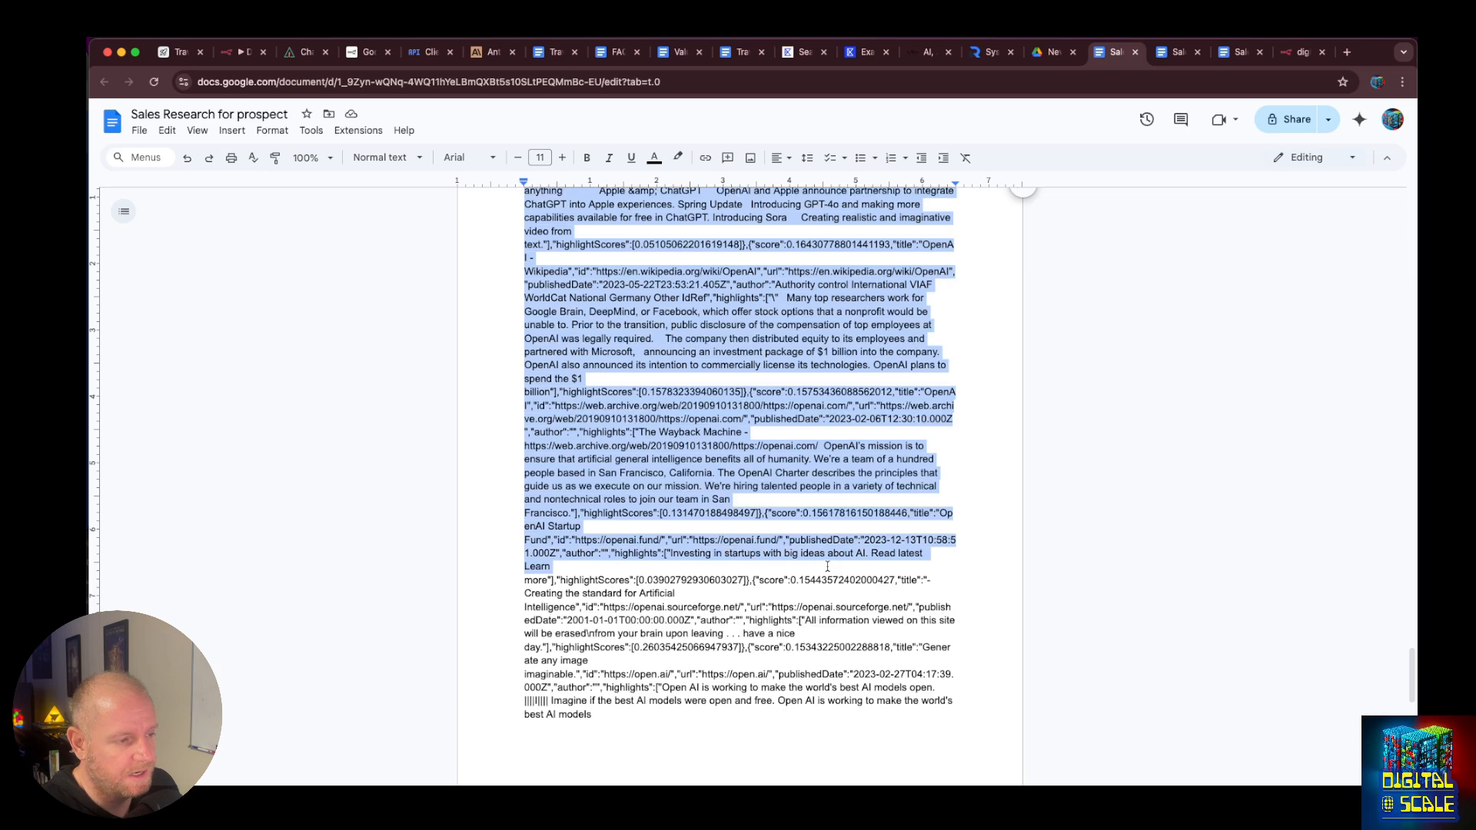
{"action": "scroll", "coordinate": [827, 567], "scroll_direction": "down", "scroll_amount": 2}
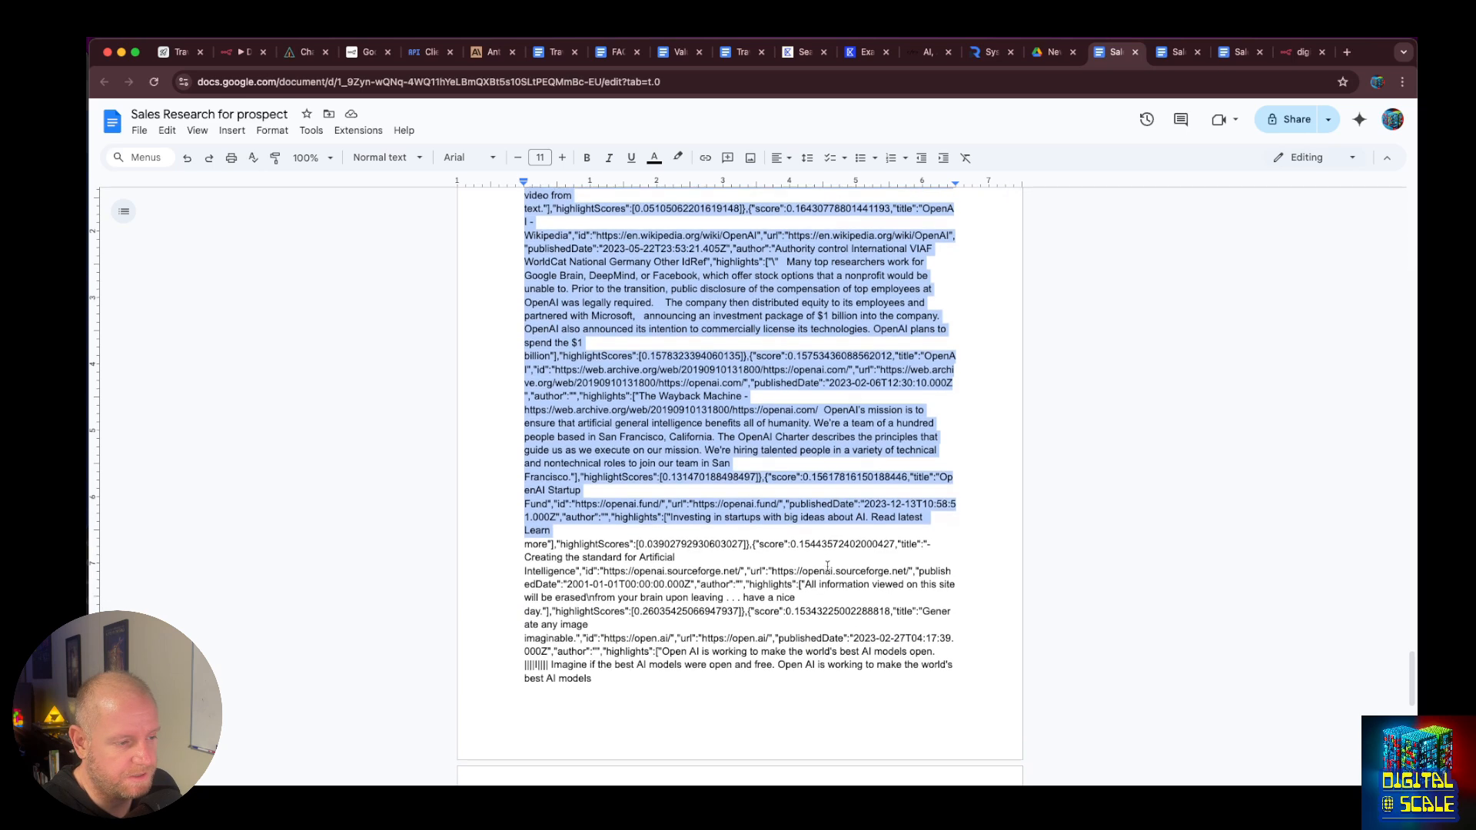
{"action": "left_click", "coordinate": [793, 599]}
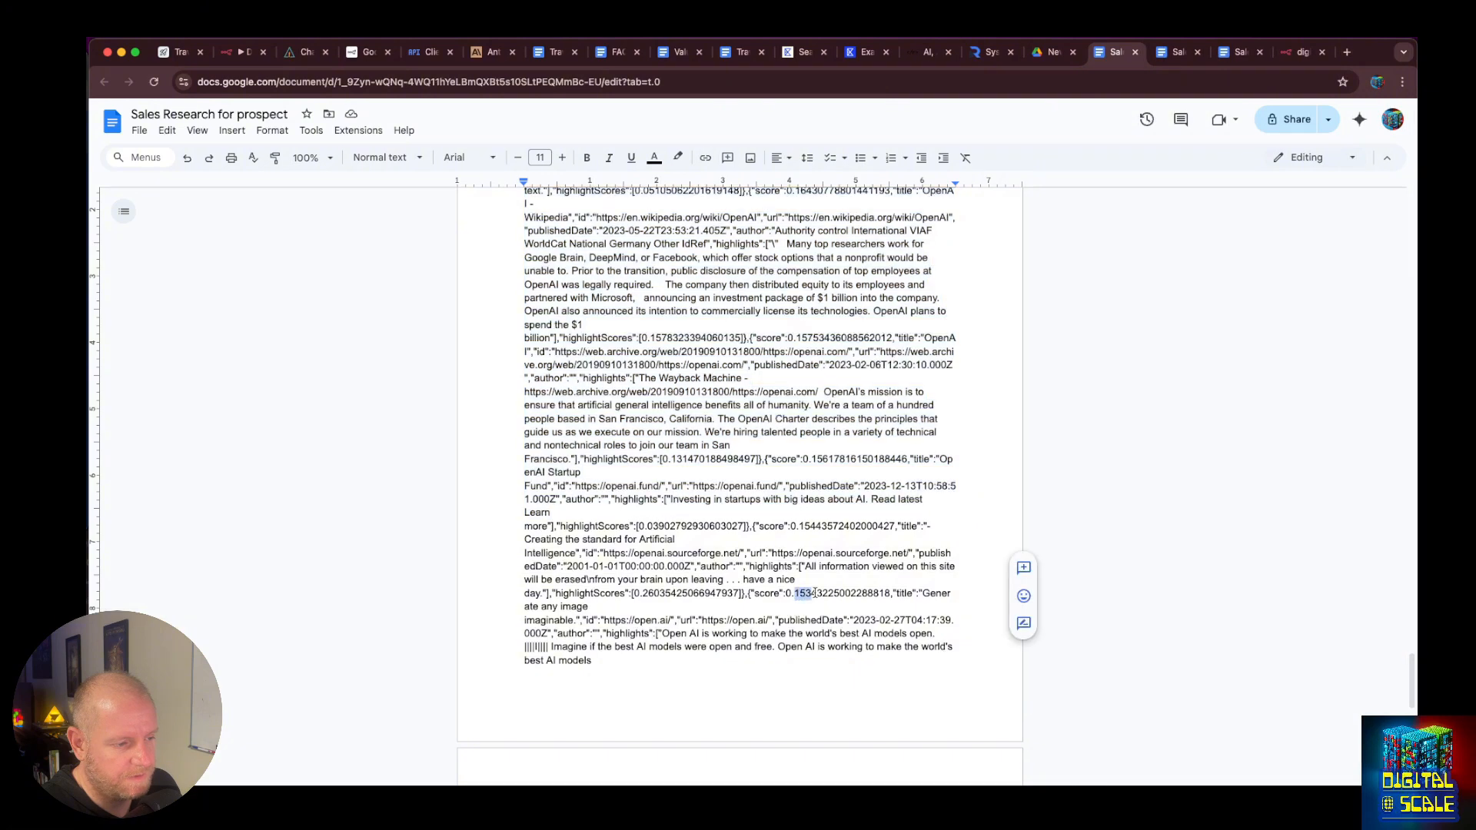
{"action": "key", "text": "shift+Home"}
{"action": "double_click", "coordinate": [887, 591]}
{"action": "left_click", "coordinate": [815, 524]}
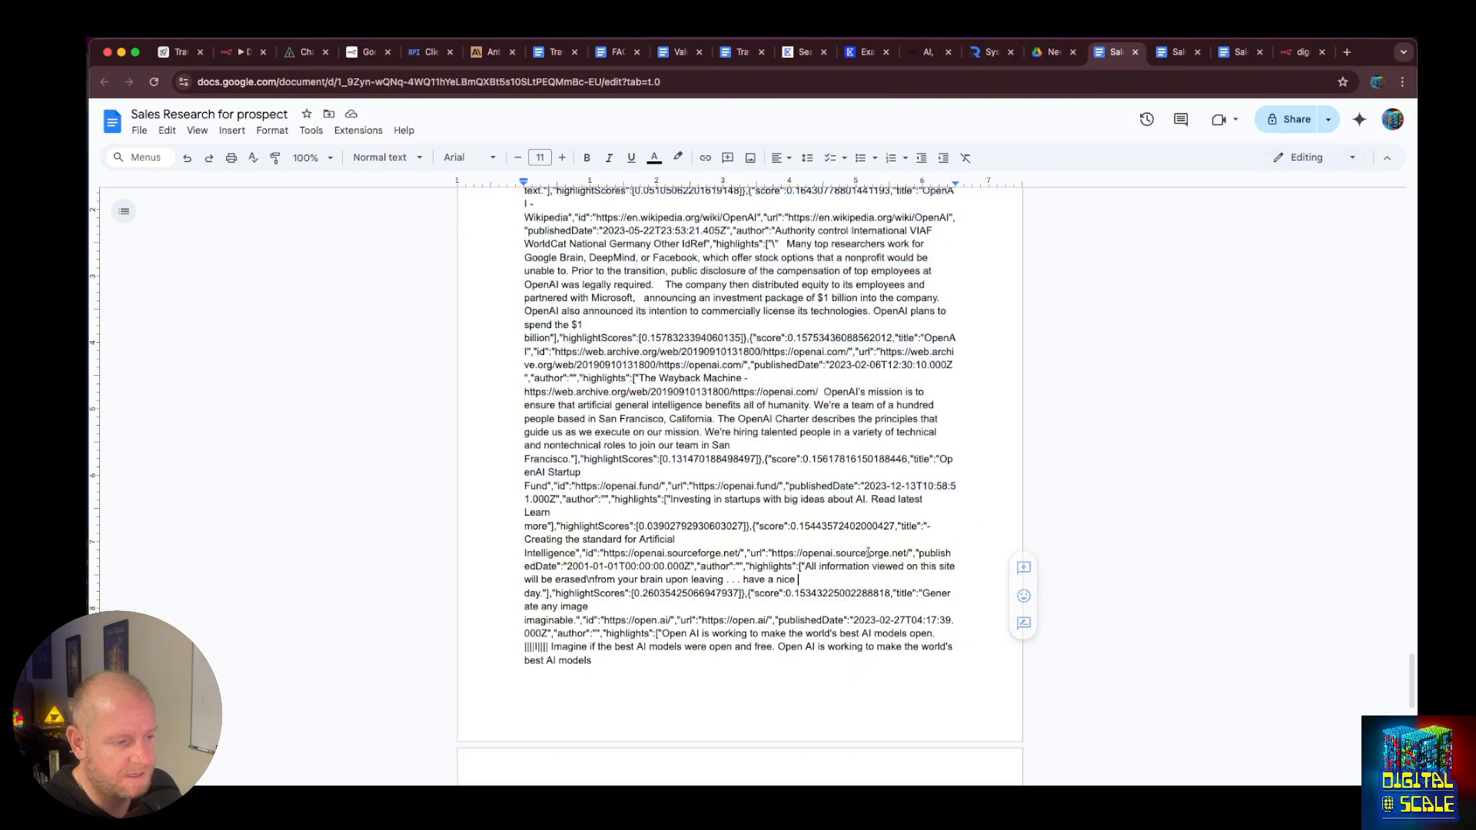
{"action": "left_click_drag", "start_coordinate": [800, 525], "coordinate": [905, 524]}
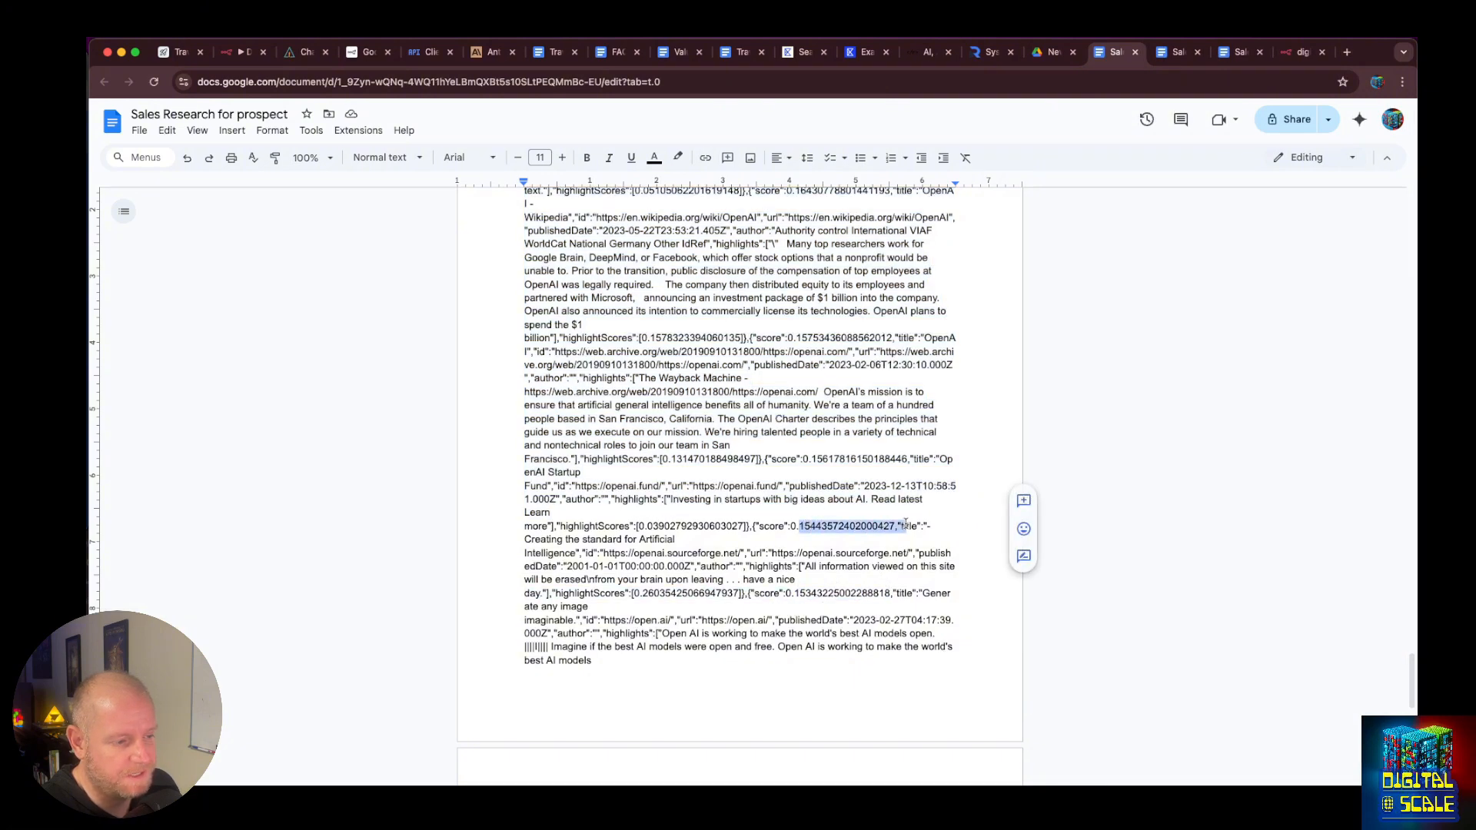
{"action": "scroll", "coordinate": [896, 454], "scroll_direction": "up", "scroll_amount": 3}
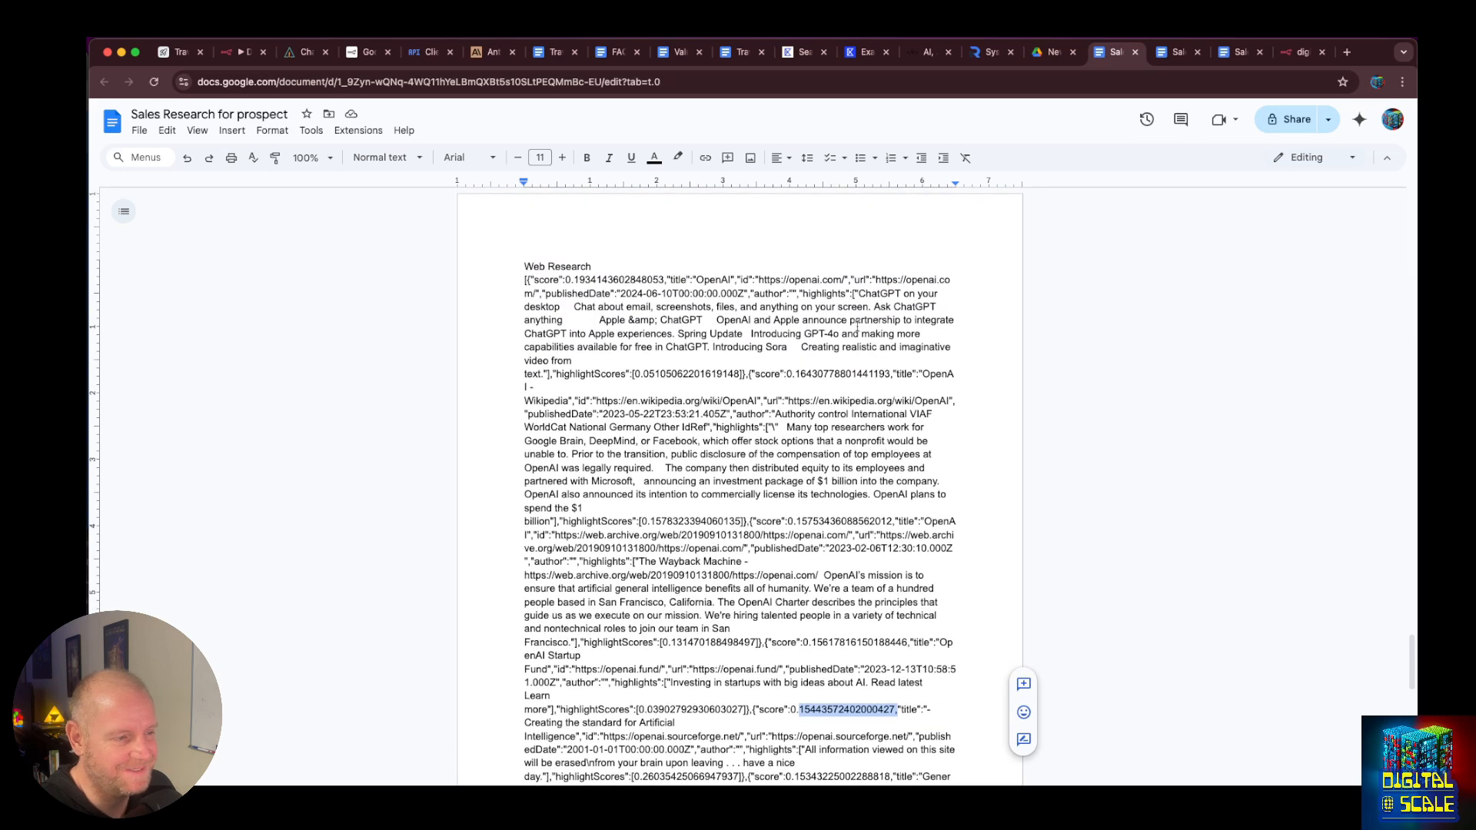
{"action": "left_click", "coordinate": [675, 268]}
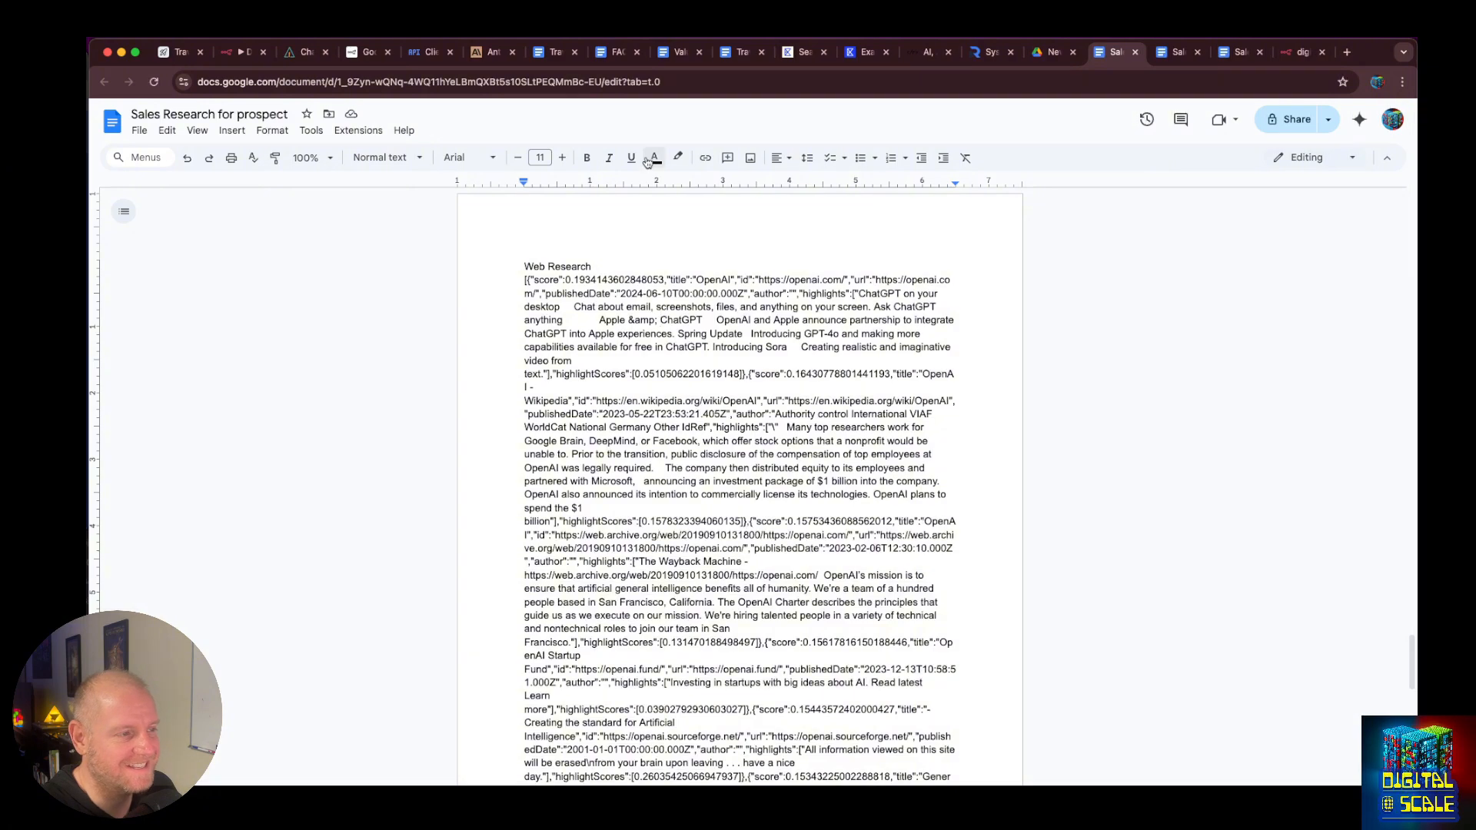
{"action": "scroll", "coordinate": [977, 760], "scroll_direction": "up", "scroll_amount": 15}
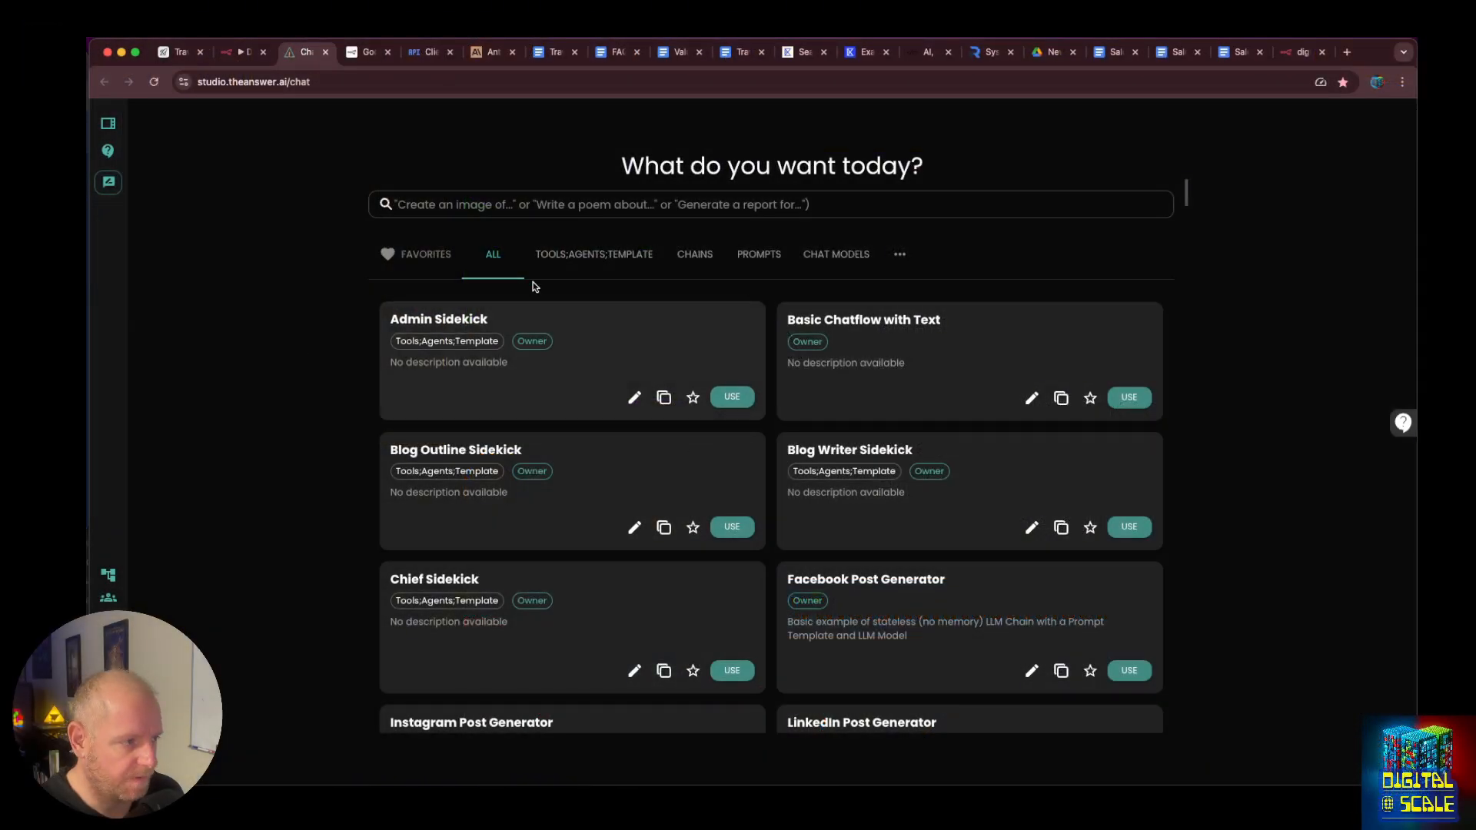
In AnswerAI Studio, search the chatflows for "sid" and clone the Sidekick Starter Chatflow template.
{"action": "left_click", "coordinate": [452, 202]}
{"action": "type", "text": "sid"}
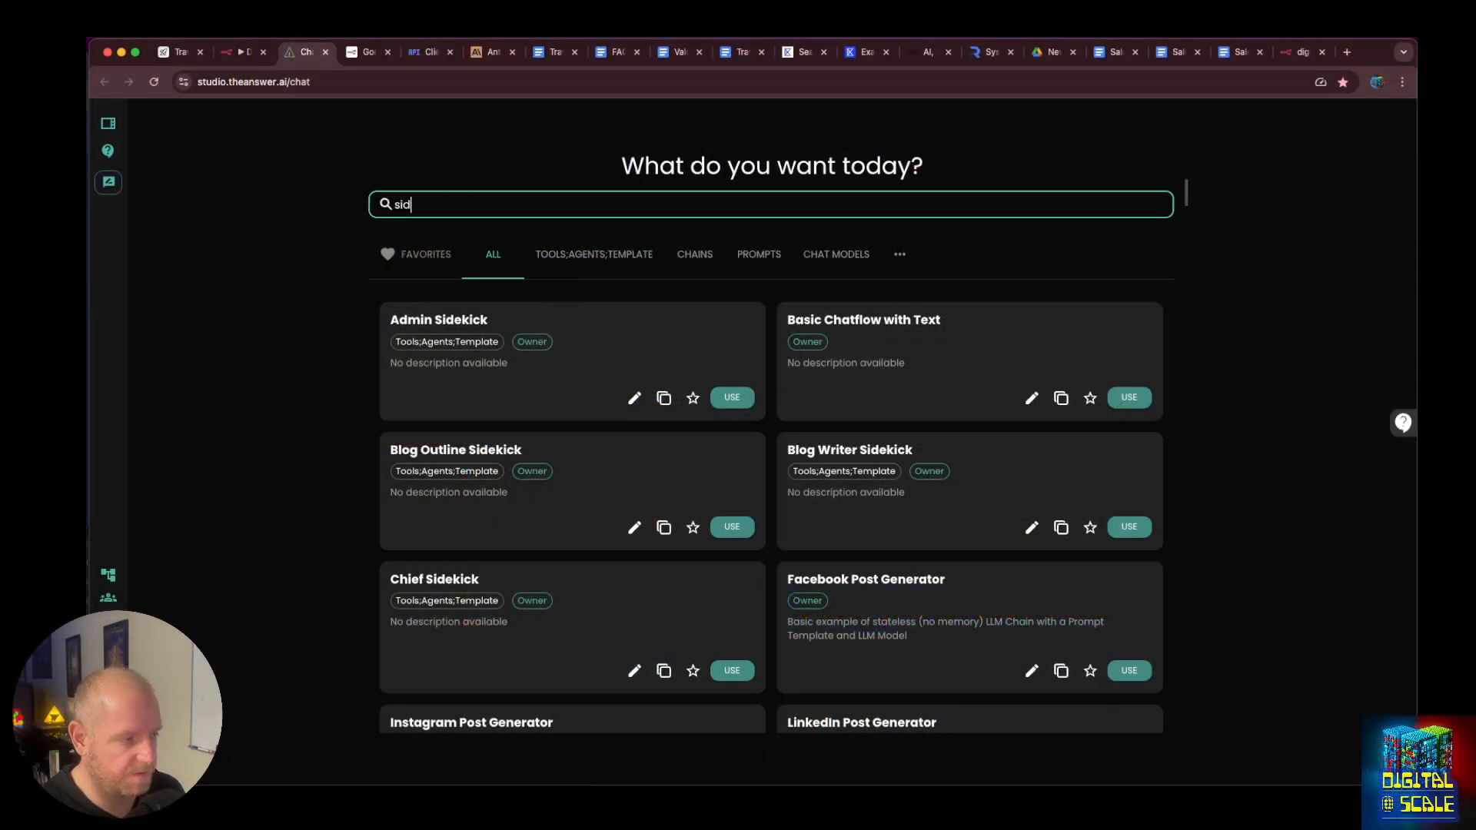
{"action": "scroll", "coordinate": [787, 267], "scroll_direction": "down", "scroll_amount": 4}
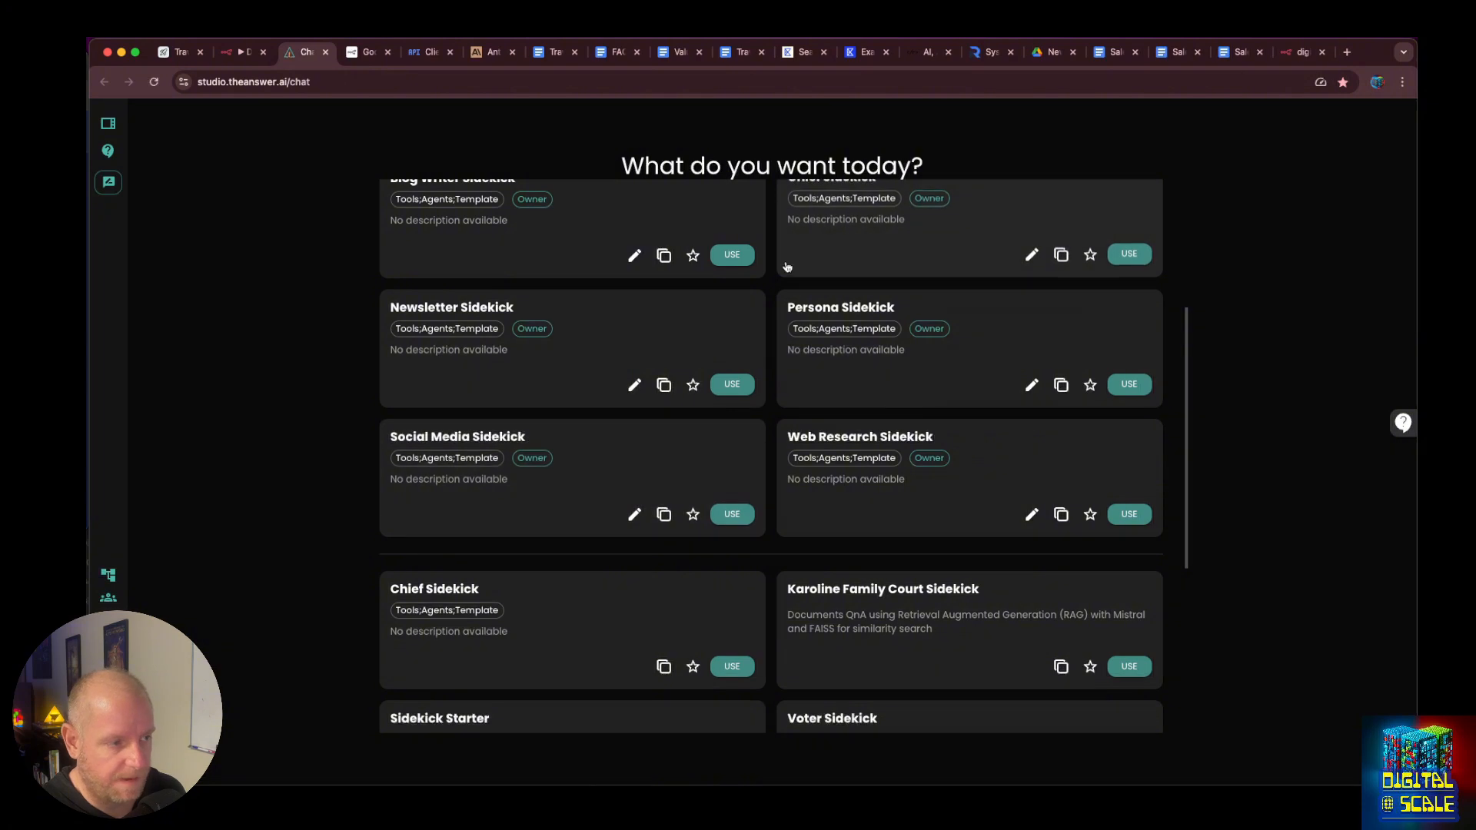
{"action": "scroll", "coordinate": [800, 380], "scroll_direction": "down", "scroll_amount": 4}
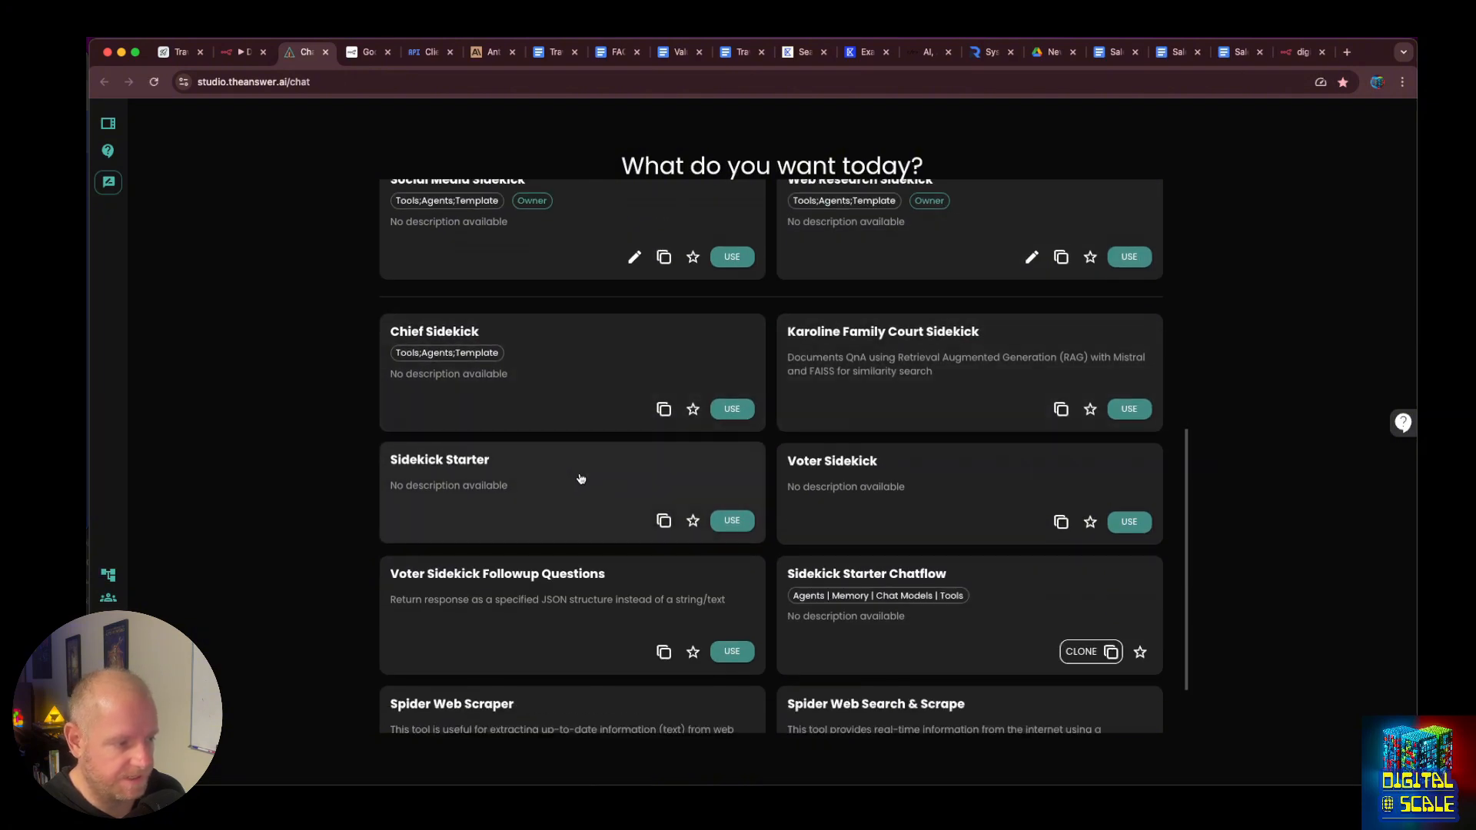
{"action": "scroll", "coordinate": [942, 521], "scroll_direction": "down", "scroll_amount": 2}
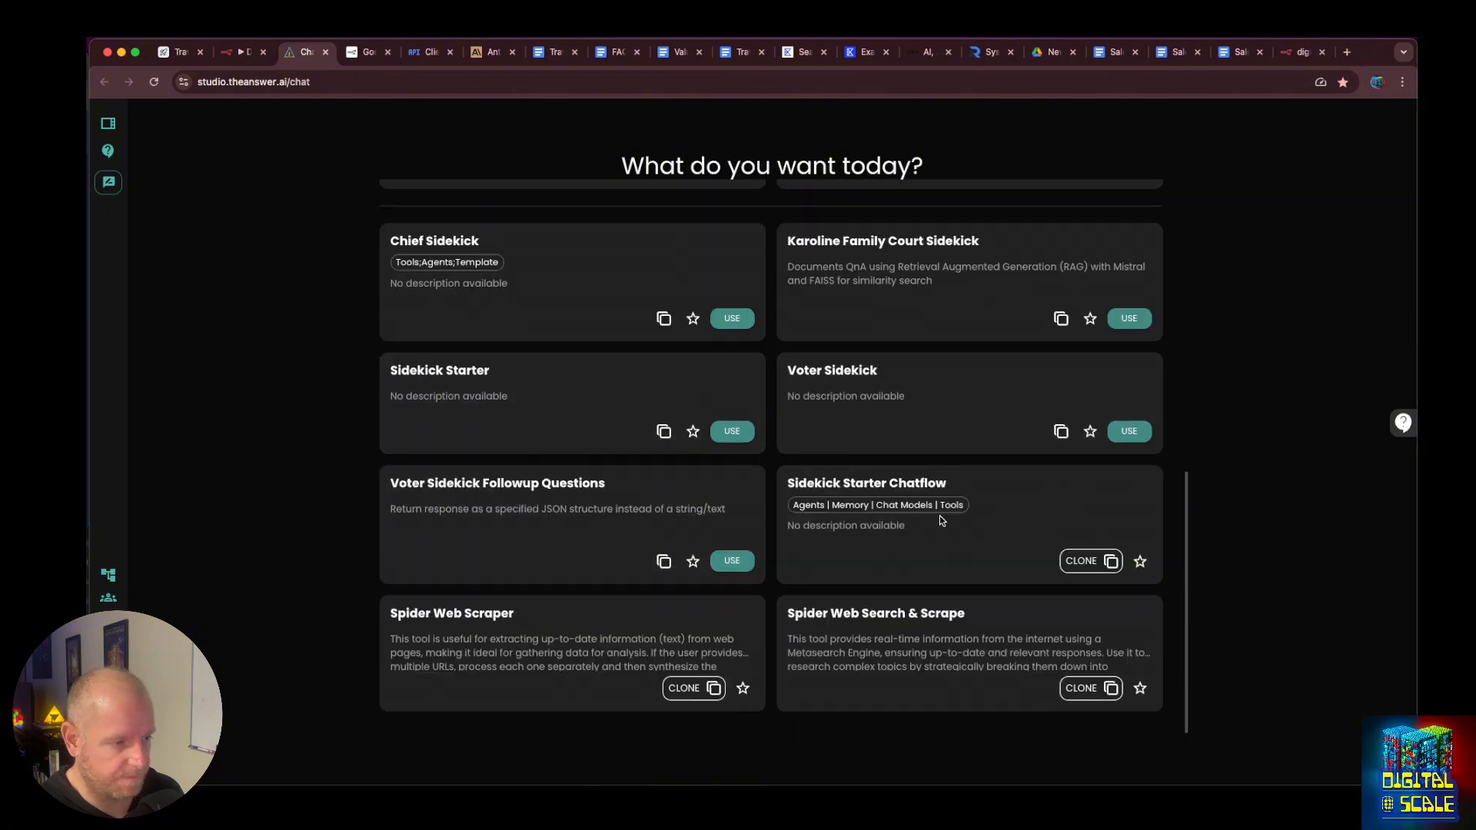
{"action": "left_click", "coordinate": [1091, 562]}
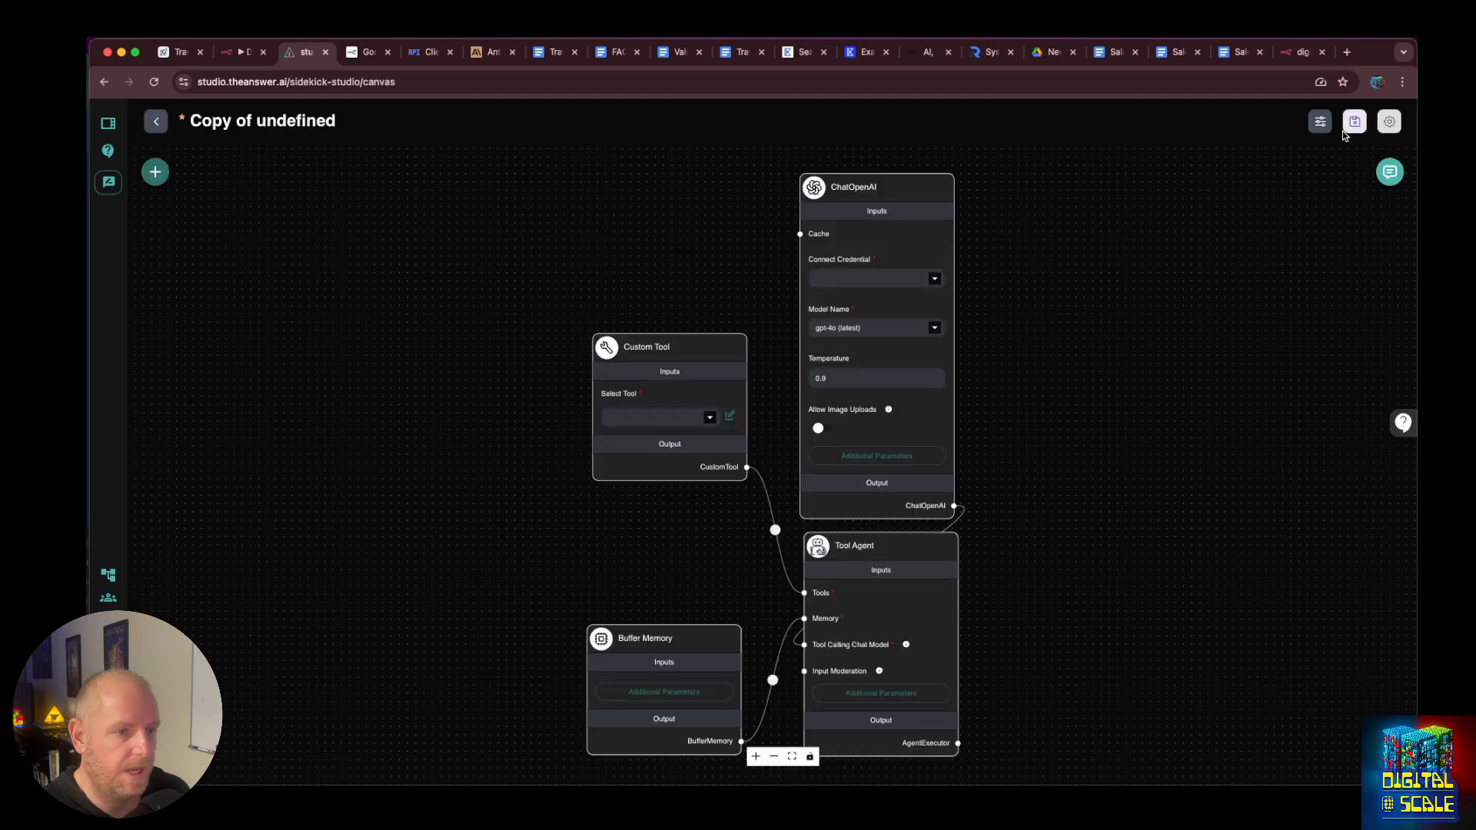
Connect The AnswerAI OpenAI credential to the cloned chatflow's ChatOpenAI node and enter a Sales Sidekick name for saving it.
{"action": "left_click", "coordinate": [936, 277]}
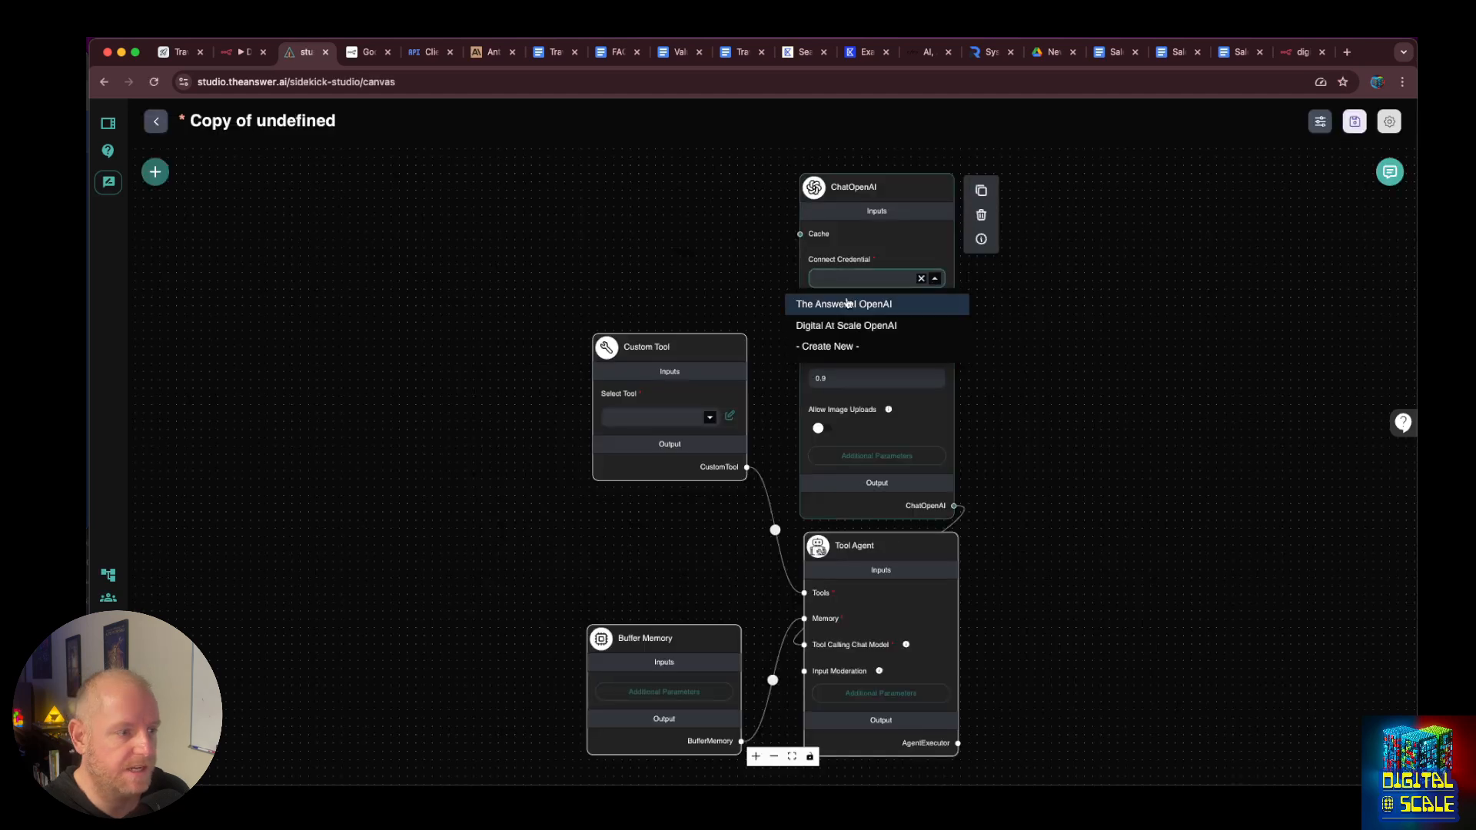
{"action": "left_click", "coordinate": [847, 304]}
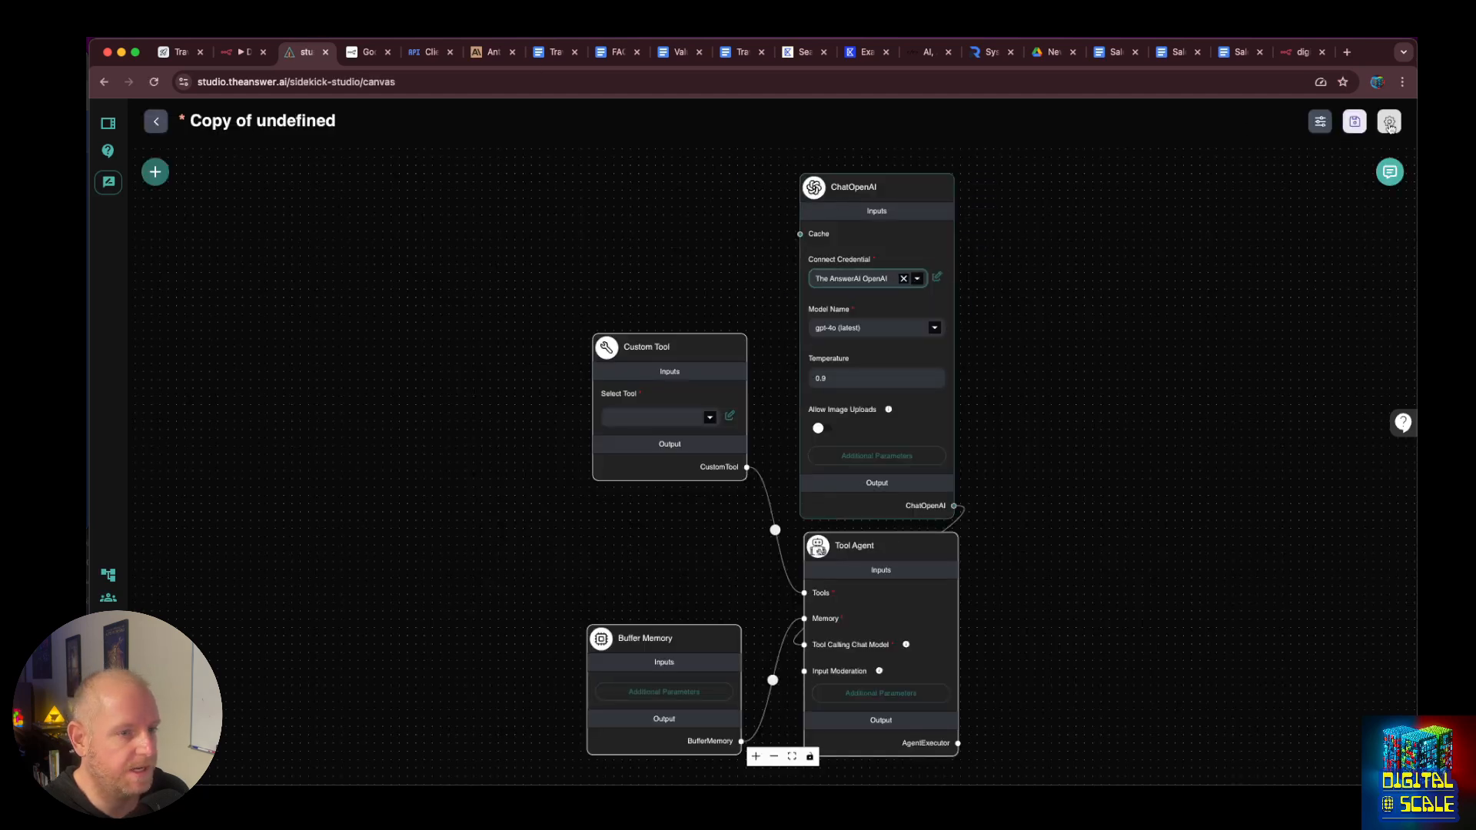
{"action": "left_click", "coordinate": [1354, 123]}
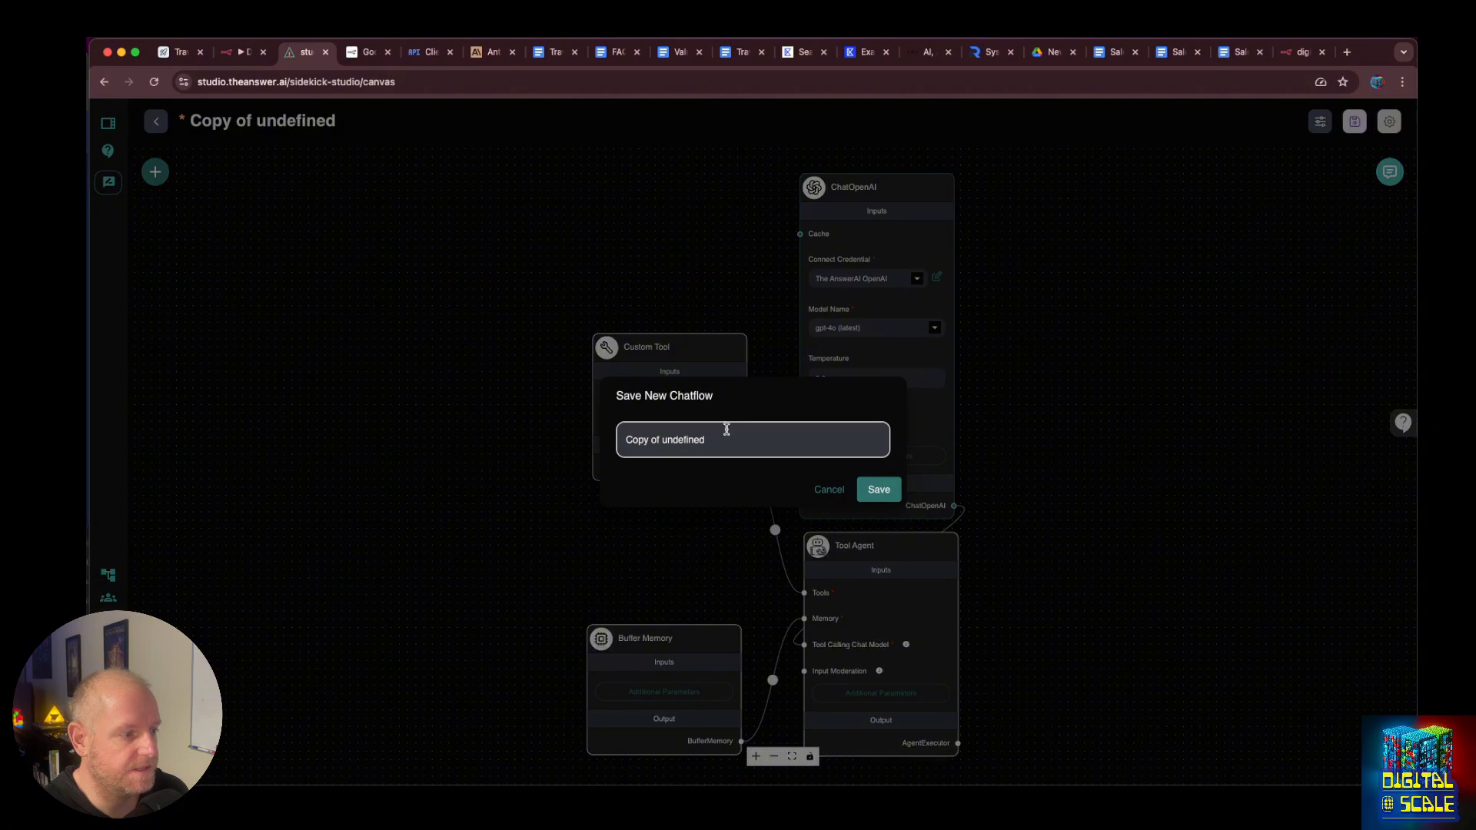
{"action": "triple_click", "coordinate": [727, 428]}
{"action": "type", "text": "Sales Sid"}
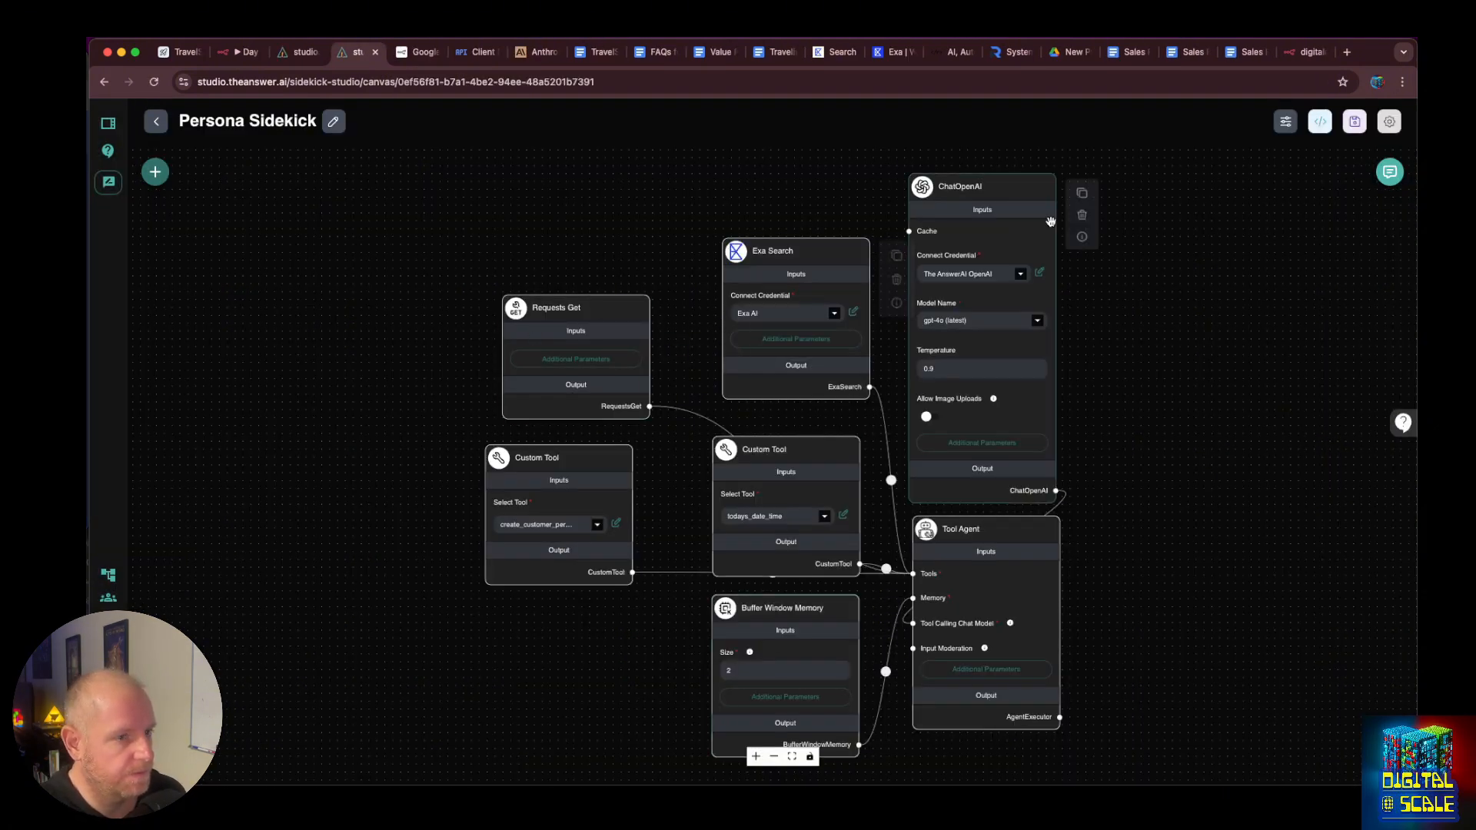
Duplicate the Persona Sidekick chatflow and connect The AnswerAI OpenAI credential to the ChatOpenAI node in the Sales Sidekick copy.
{"action": "left_click", "coordinate": [1395, 123]}
{"action": "left_click", "coordinate": [1281, 279]}
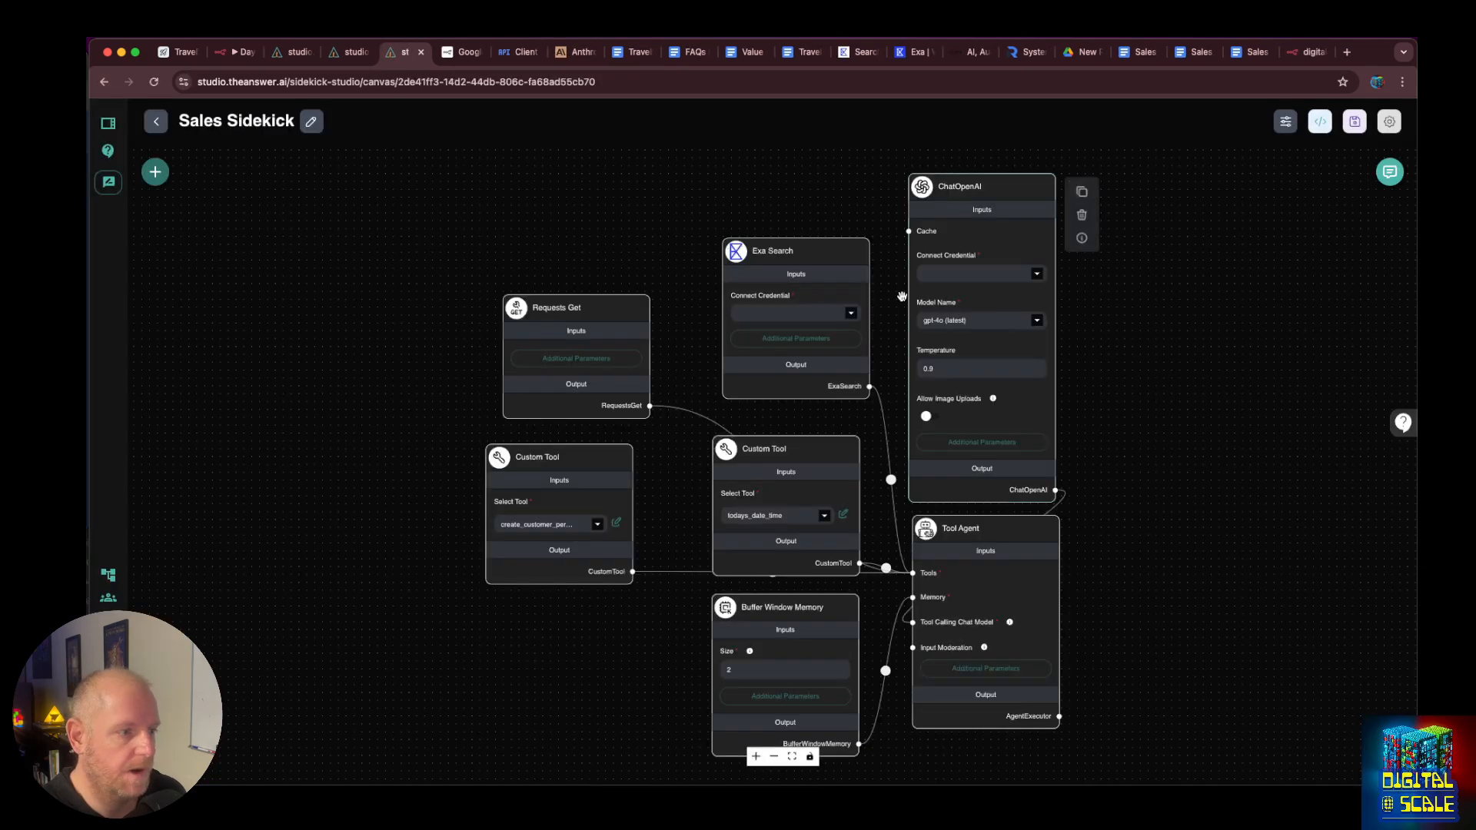
{"action": "left_click", "coordinate": [1036, 274]}
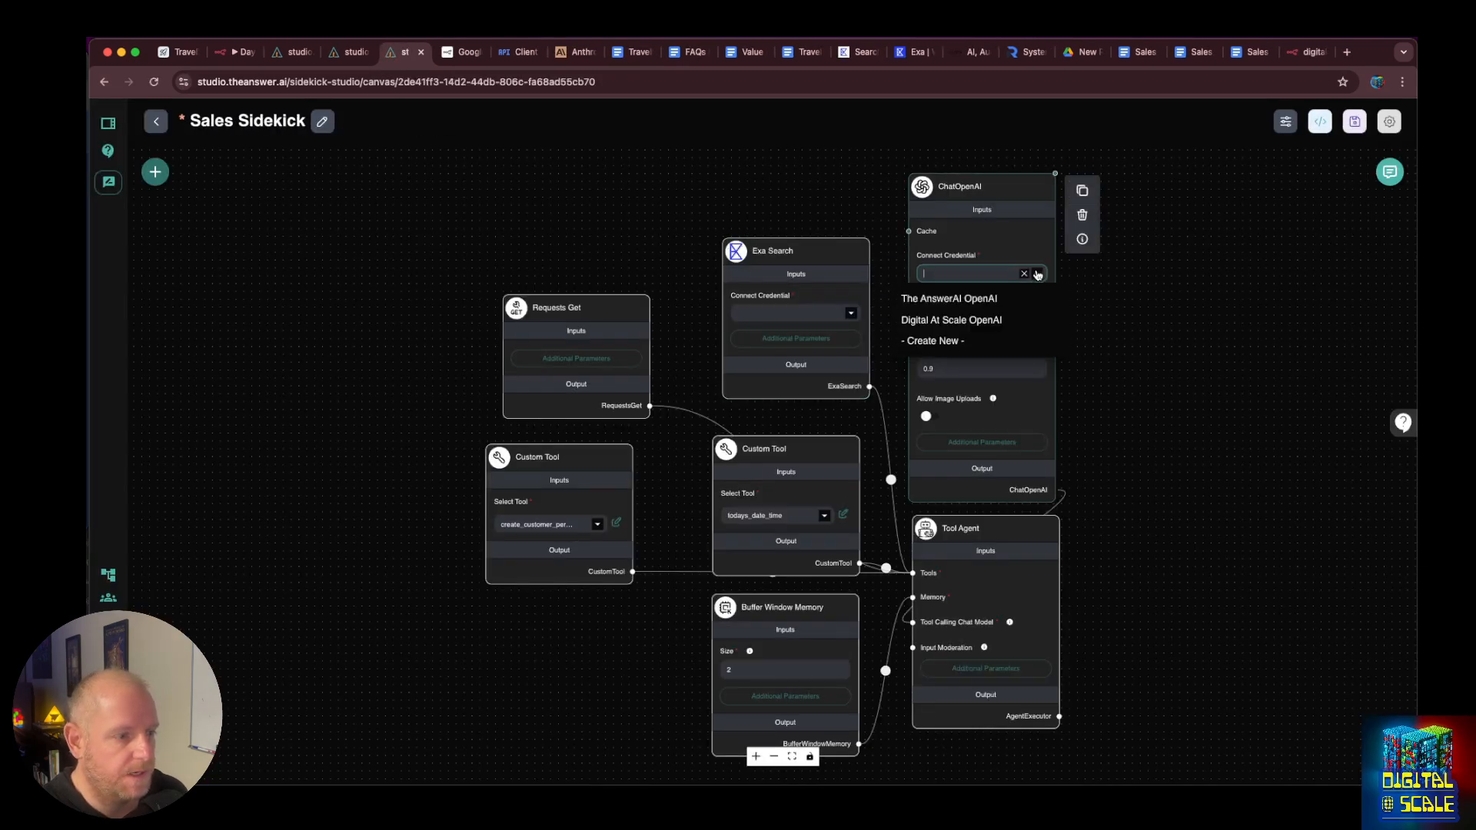
{"action": "left_click", "coordinate": [953, 299]}
Open the Exa Search node's additional parameters and review its tool description, result count, search type, domain filters and date options.
{"action": "left_click", "coordinate": [784, 270]}
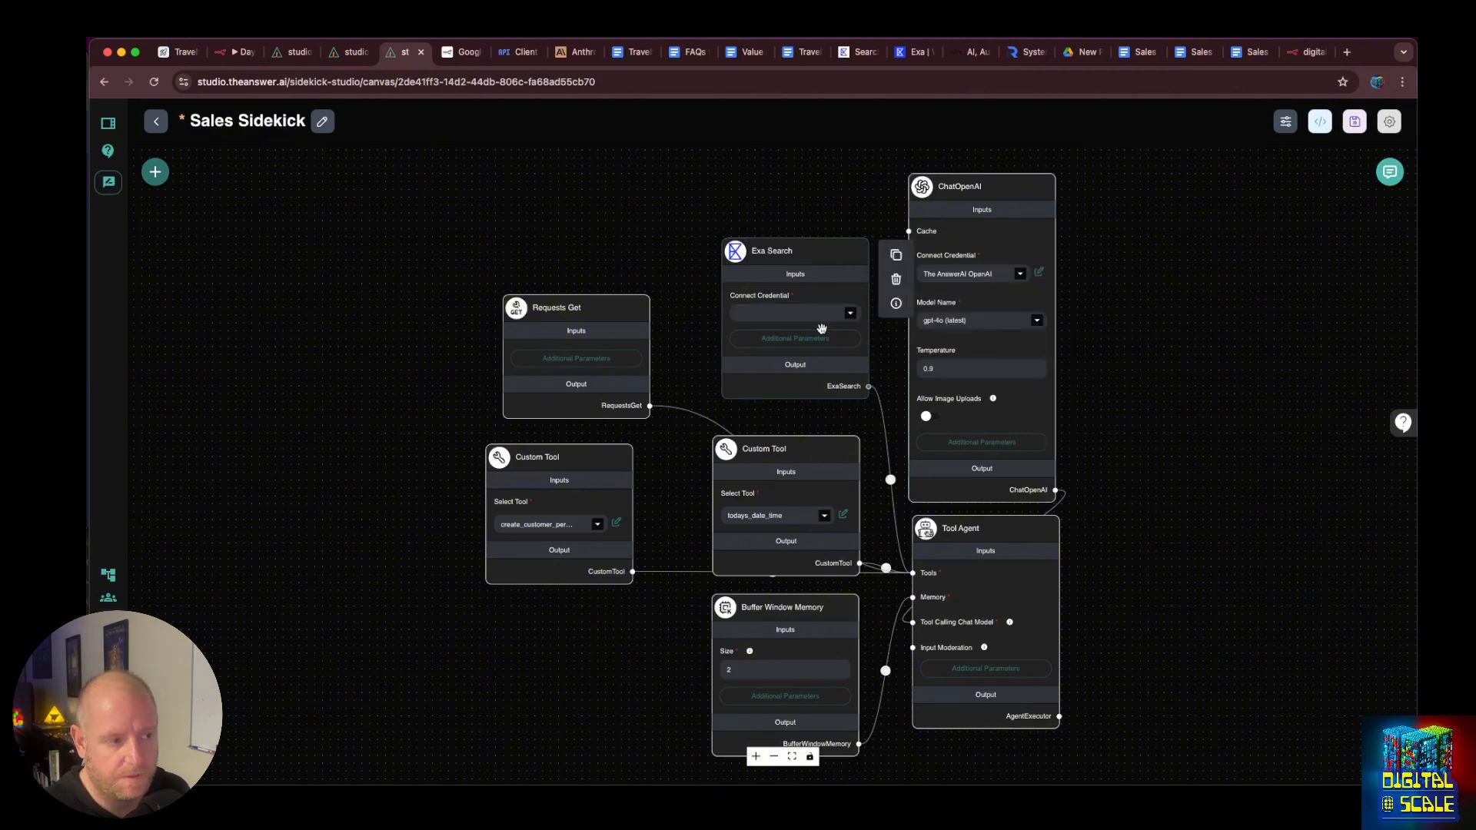
{"action": "left_click", "coordinate": [822, 337]}
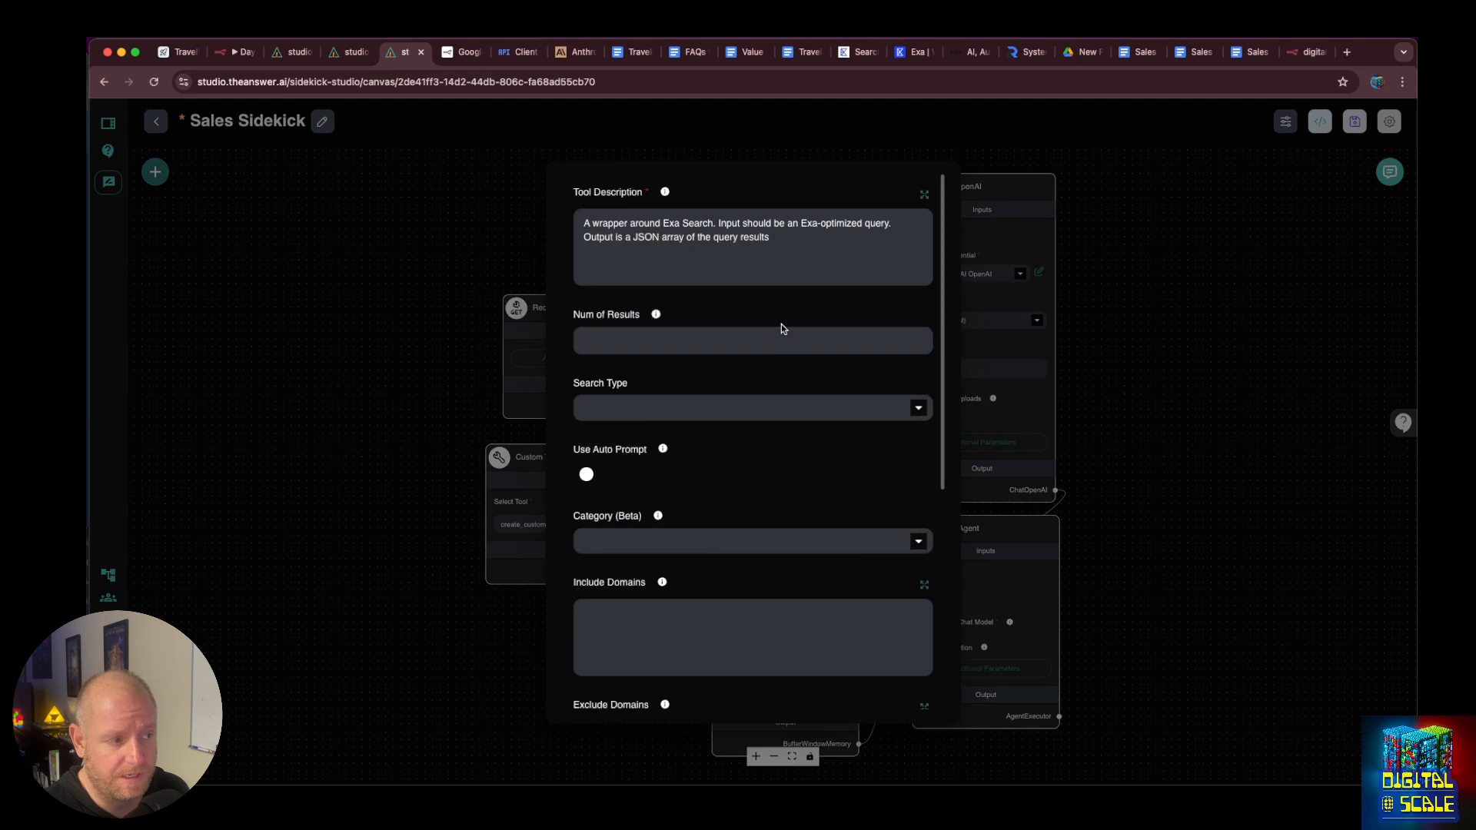
{"action": "left_click", "coordinate": [734, 409]}
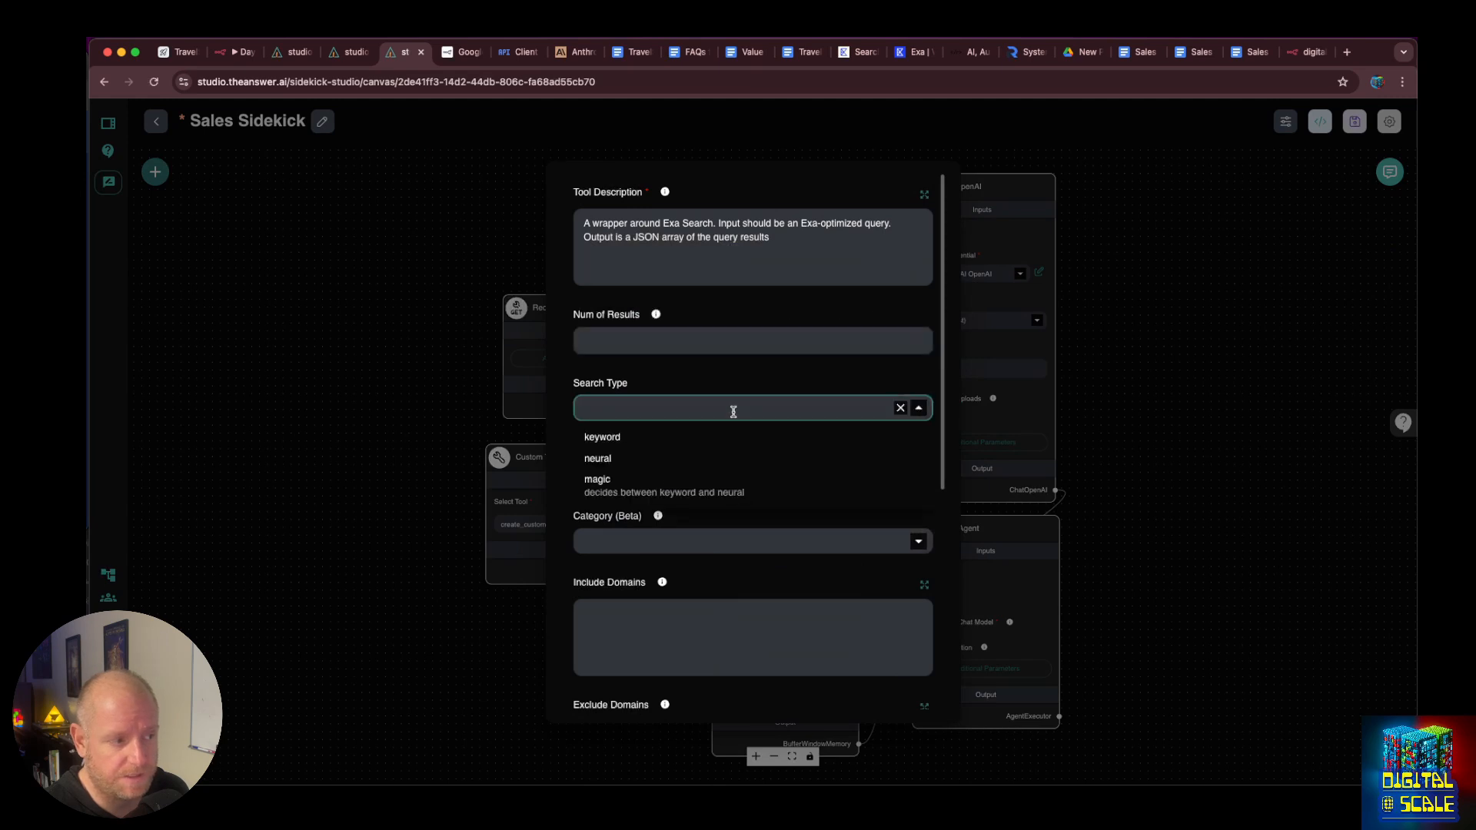
{"action": "left_click", "coordinate": [731, 393]}
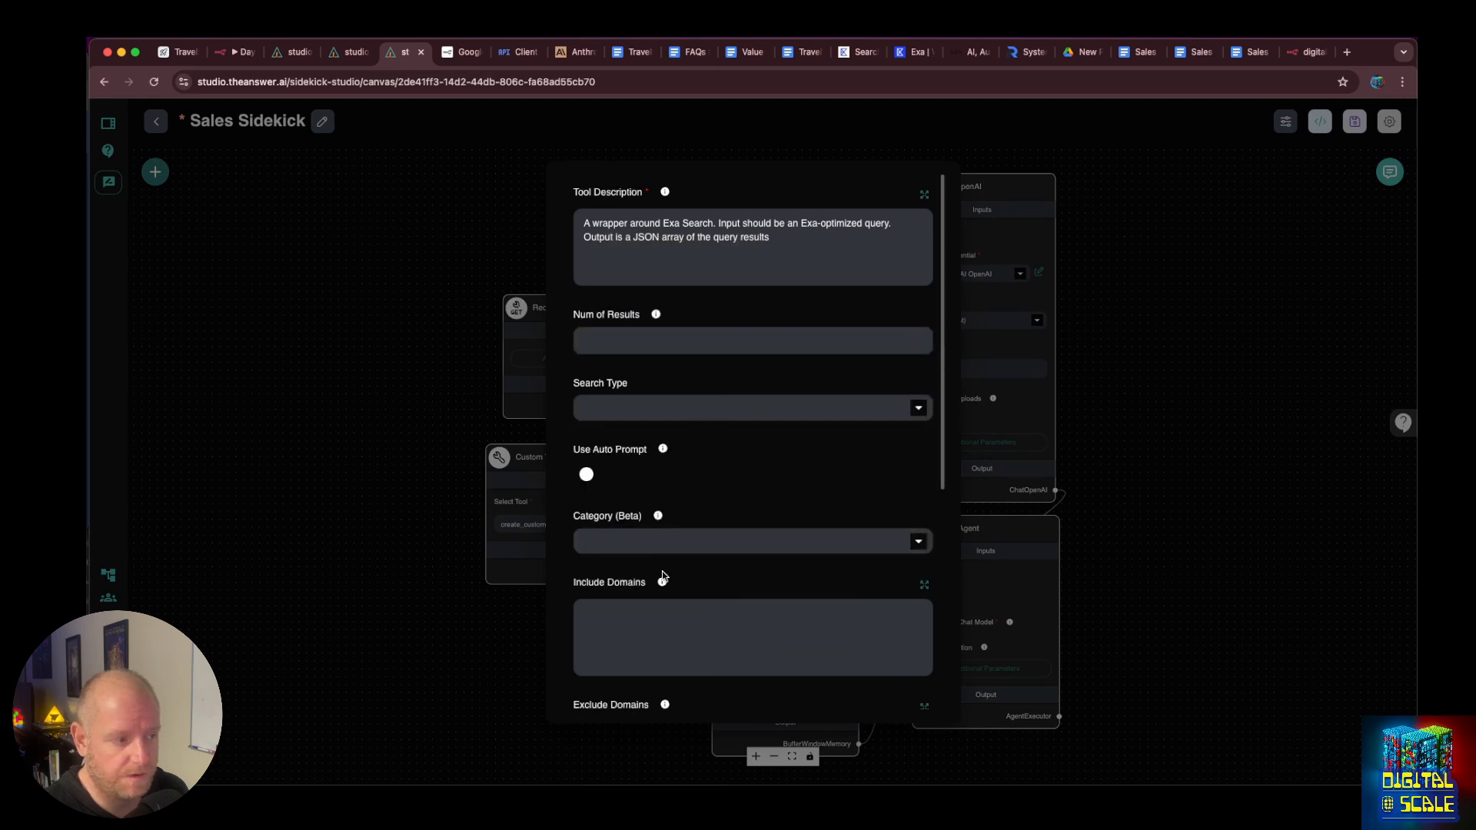
{"action": "left_click", "coordinate": [672, 613]}
{"action": "scroll", "coordinate": [671, 613], "scroll_direction": "down", "scroll_amount": 5}
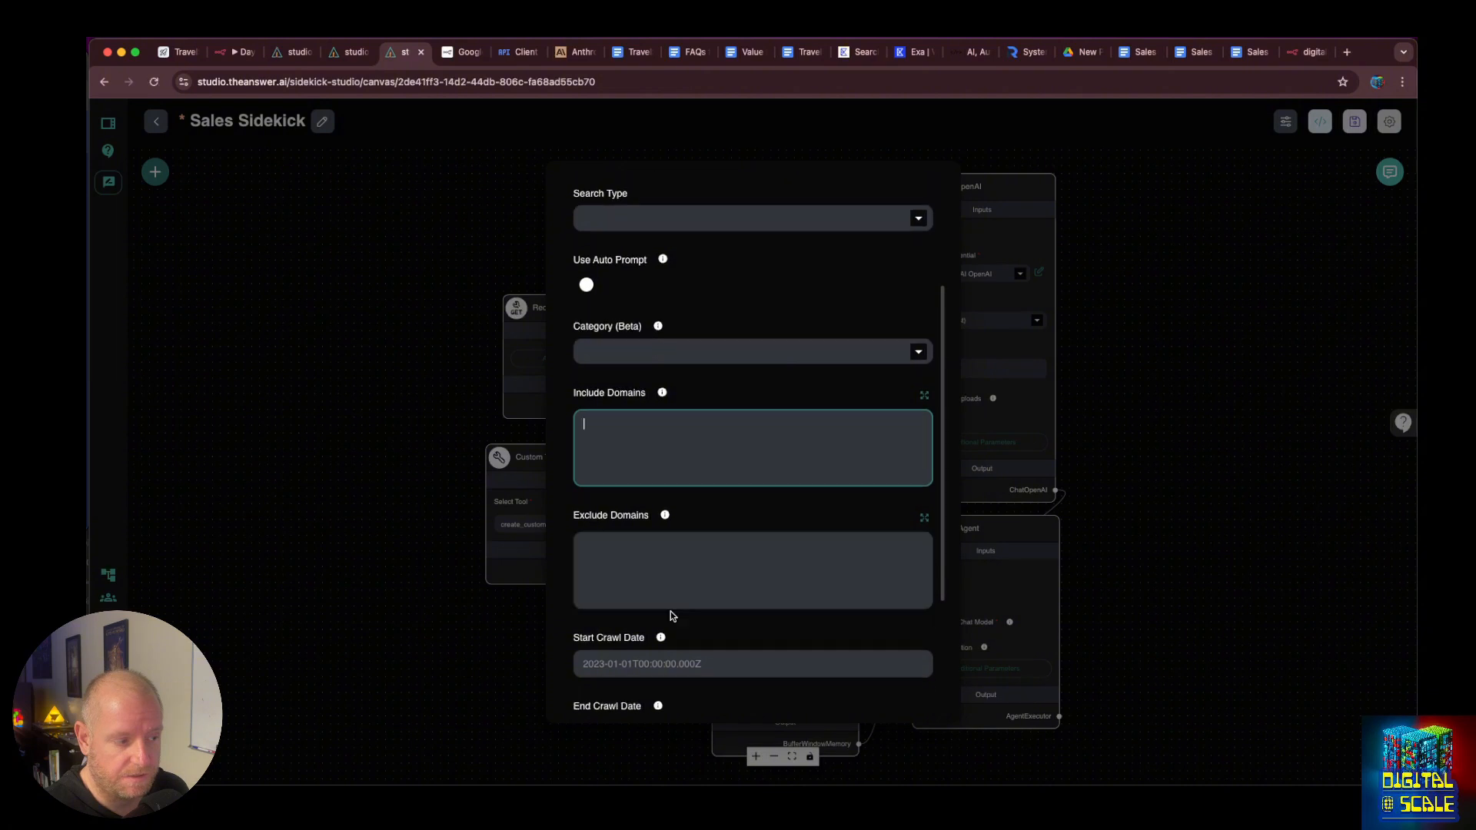
{"action": "scroll", "coordinate": [672, 614], "scroll_direction": "down", "scroll_amount": 3}
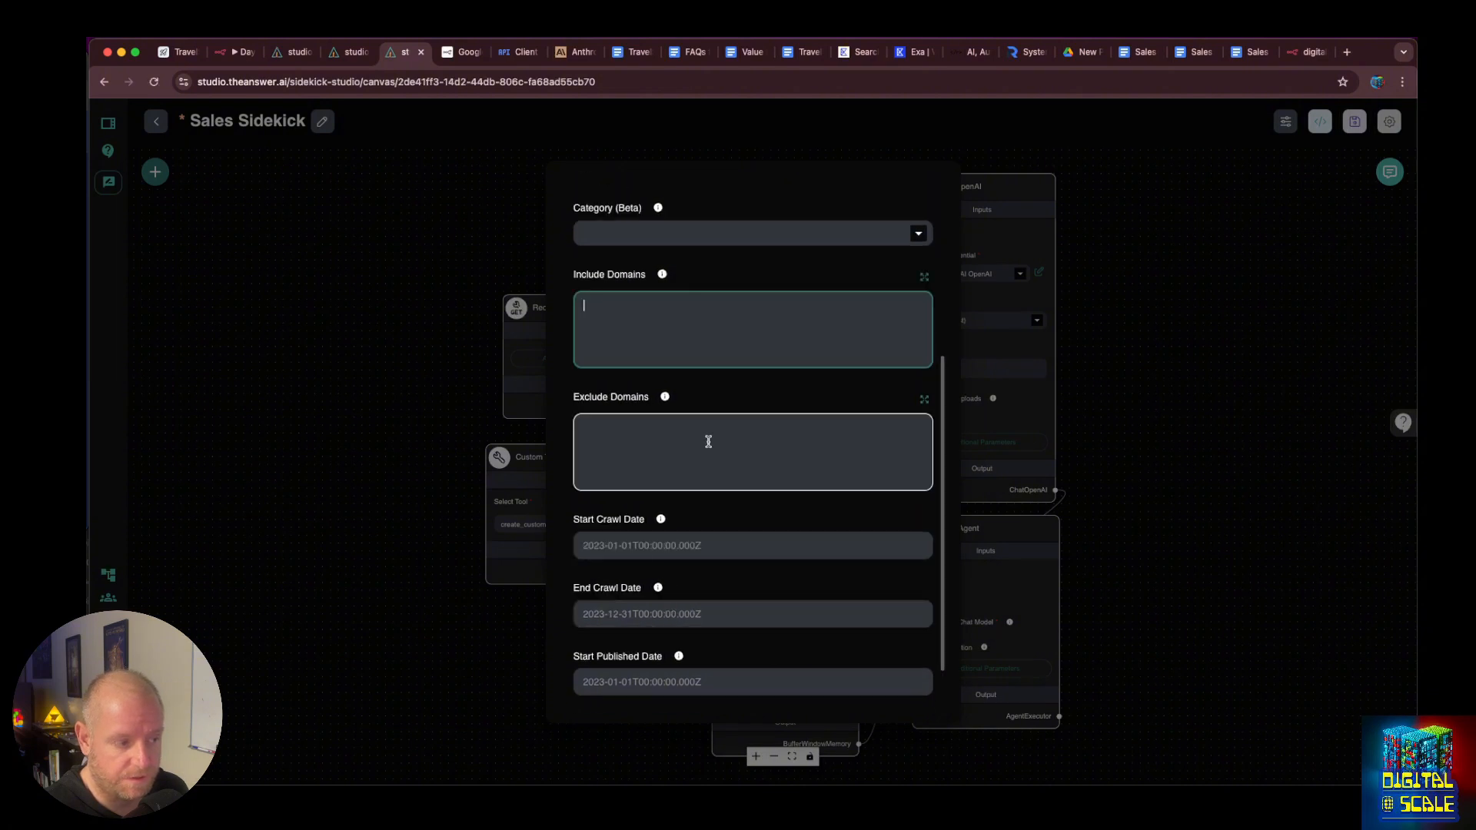
{"action": "scroll", "coordinate": [706, 576], "scroll_direction": "down", "scroll_amount": 2}
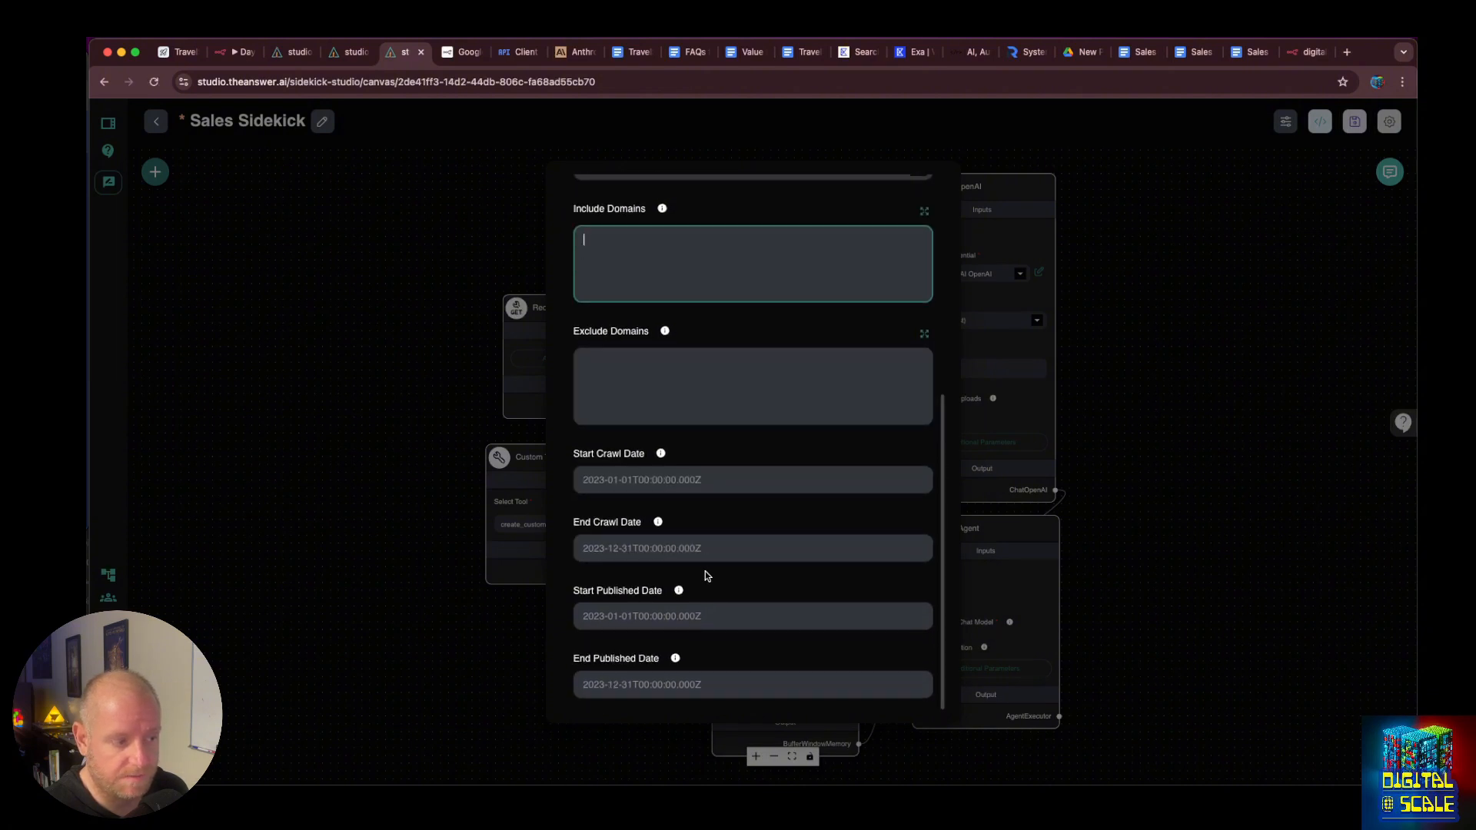
{"action": "scroll", "coordinate": [704, 569], "scroll_direction": "up", "scroll_amount": 10}
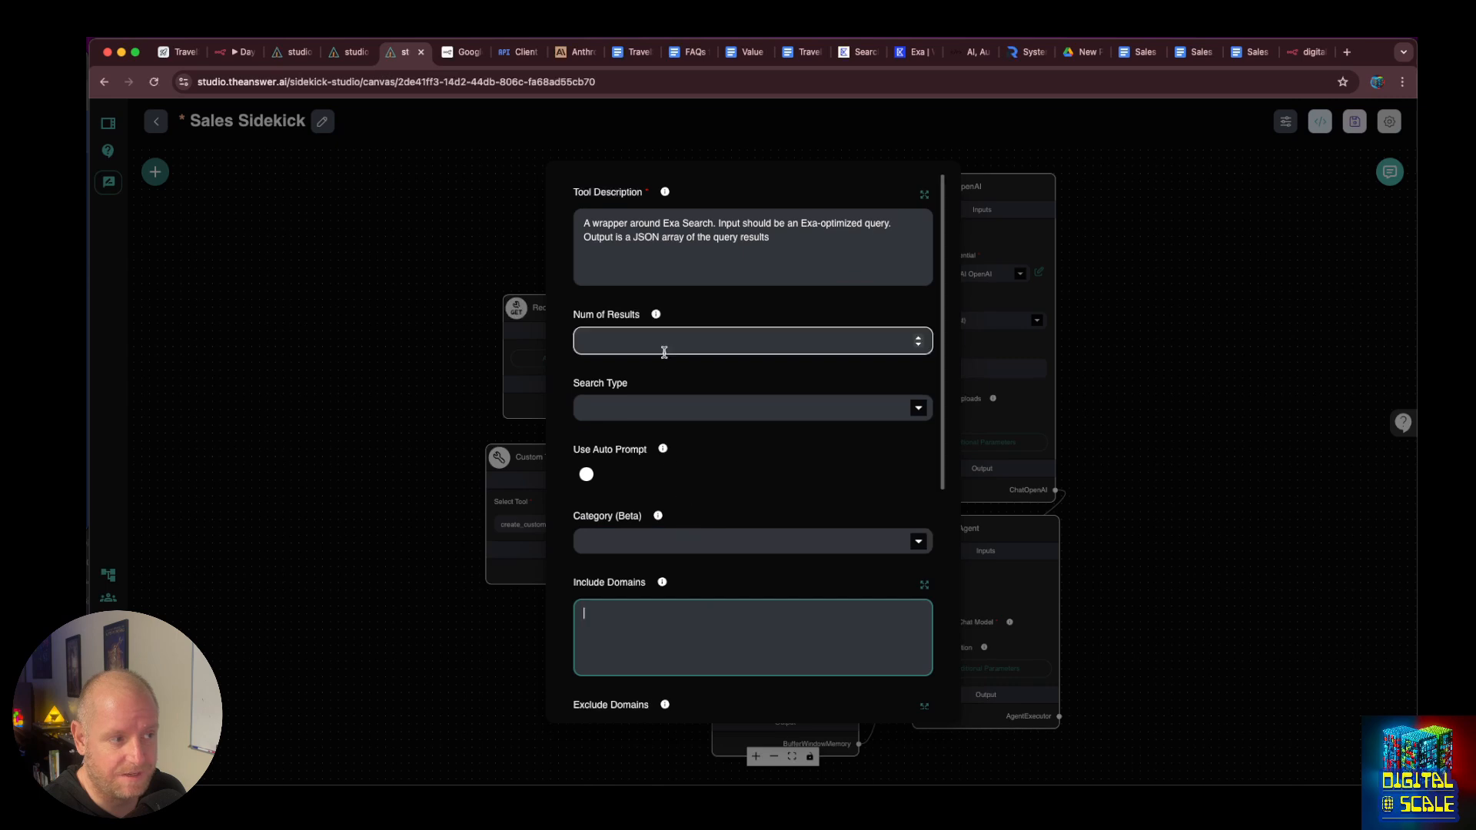
{"action": "left_click", "coordinate": [771, 338]}
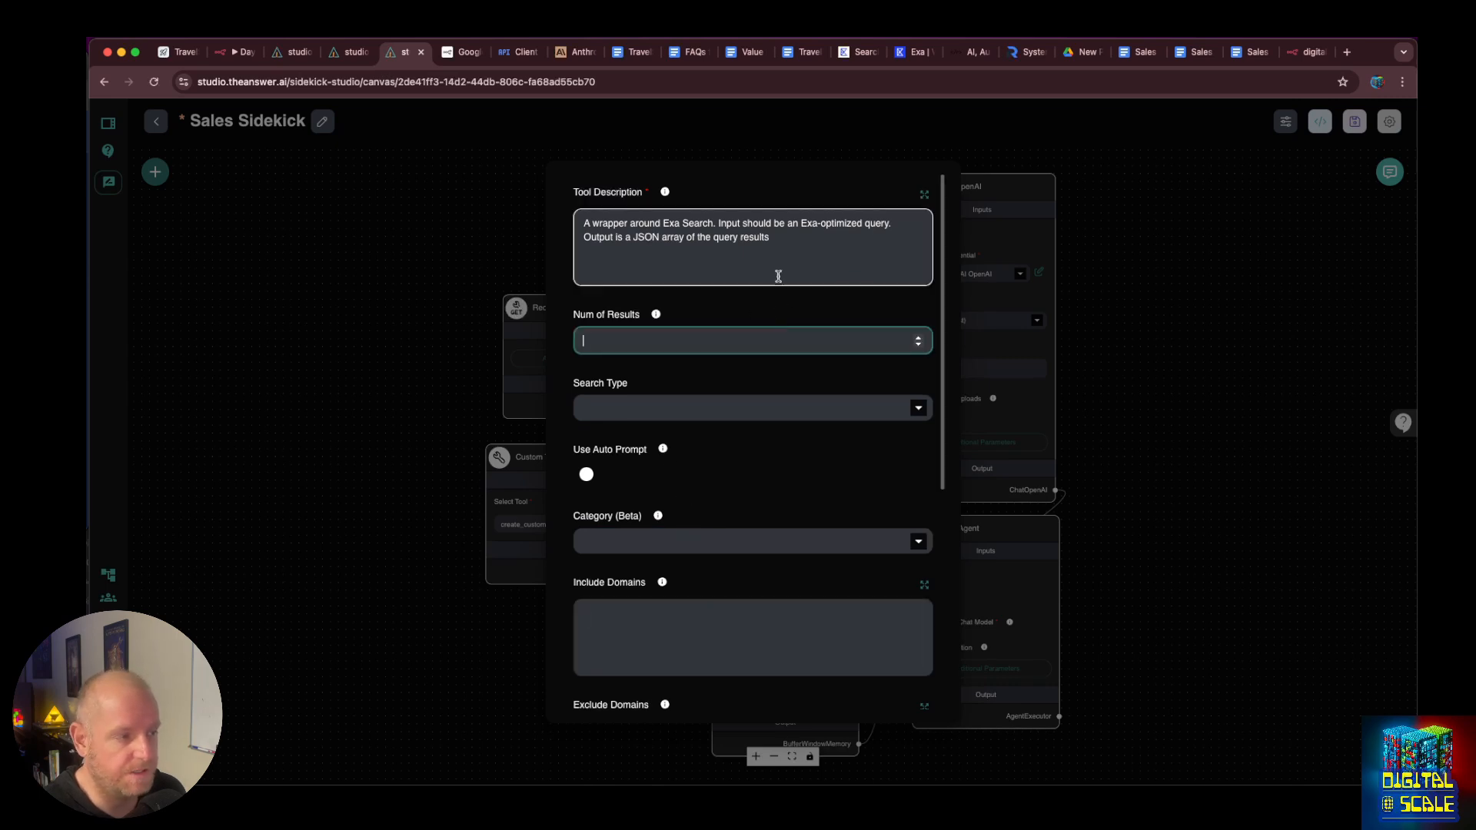
{"action": "left_click", "coordinate": [777, 260]}
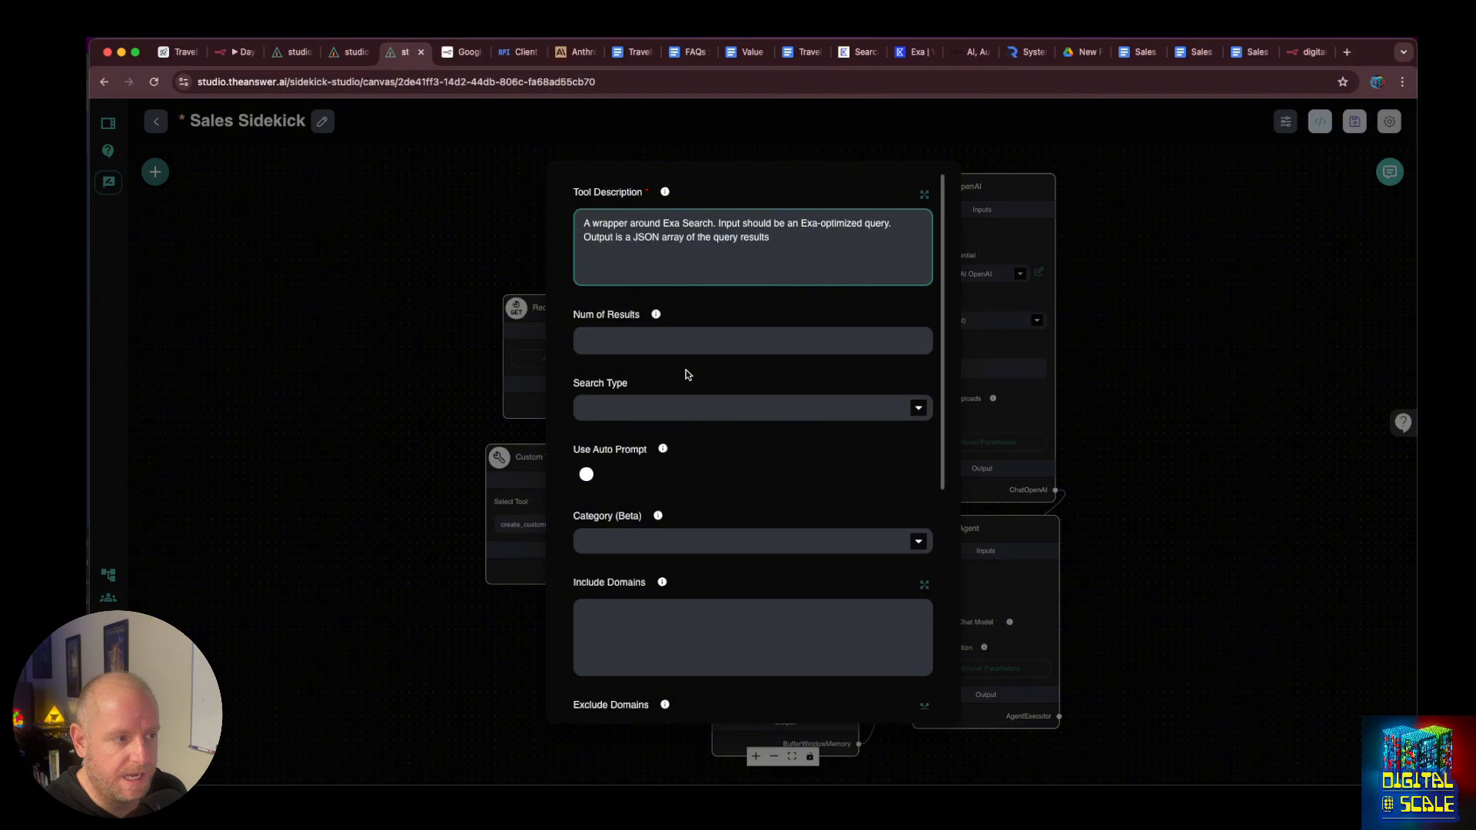
Set the Exa Search tool's search type to keyword and its category to company.
{"action": "left_click", "coordinate": [683, 408]}
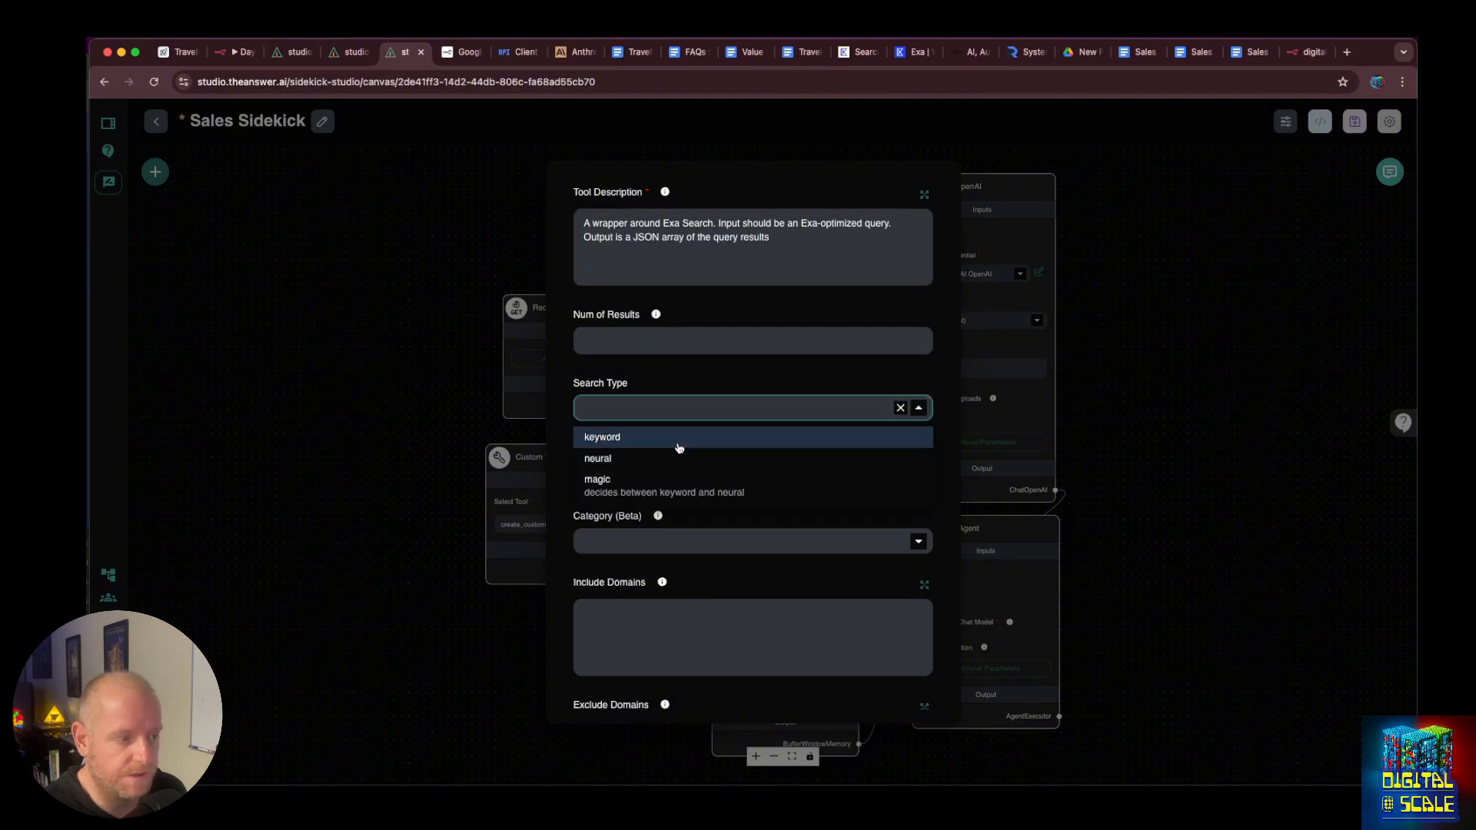
{"action": "left_click", "coordinate": [677, 438]}
{"action": "scroll", "coordinate": [686, 494], "scroll_direction": "down", "scroll_amount": 3}
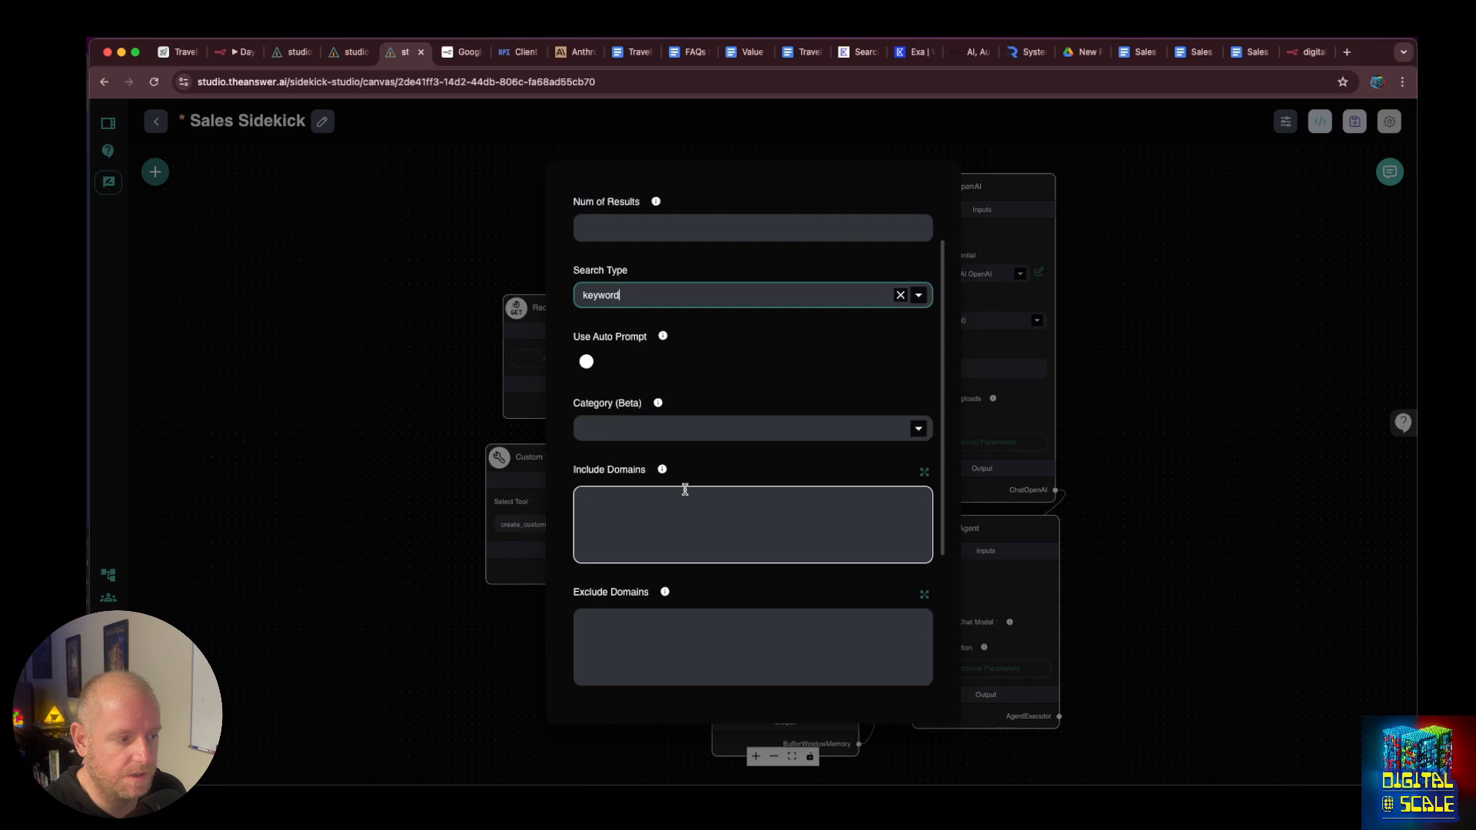
{"action": "left_click", "coordinate": [695, 426]}
{"action": "left_click", "coordinate": [666, 462]}
{"action": "left_click", "coordinate": [699, 528]}
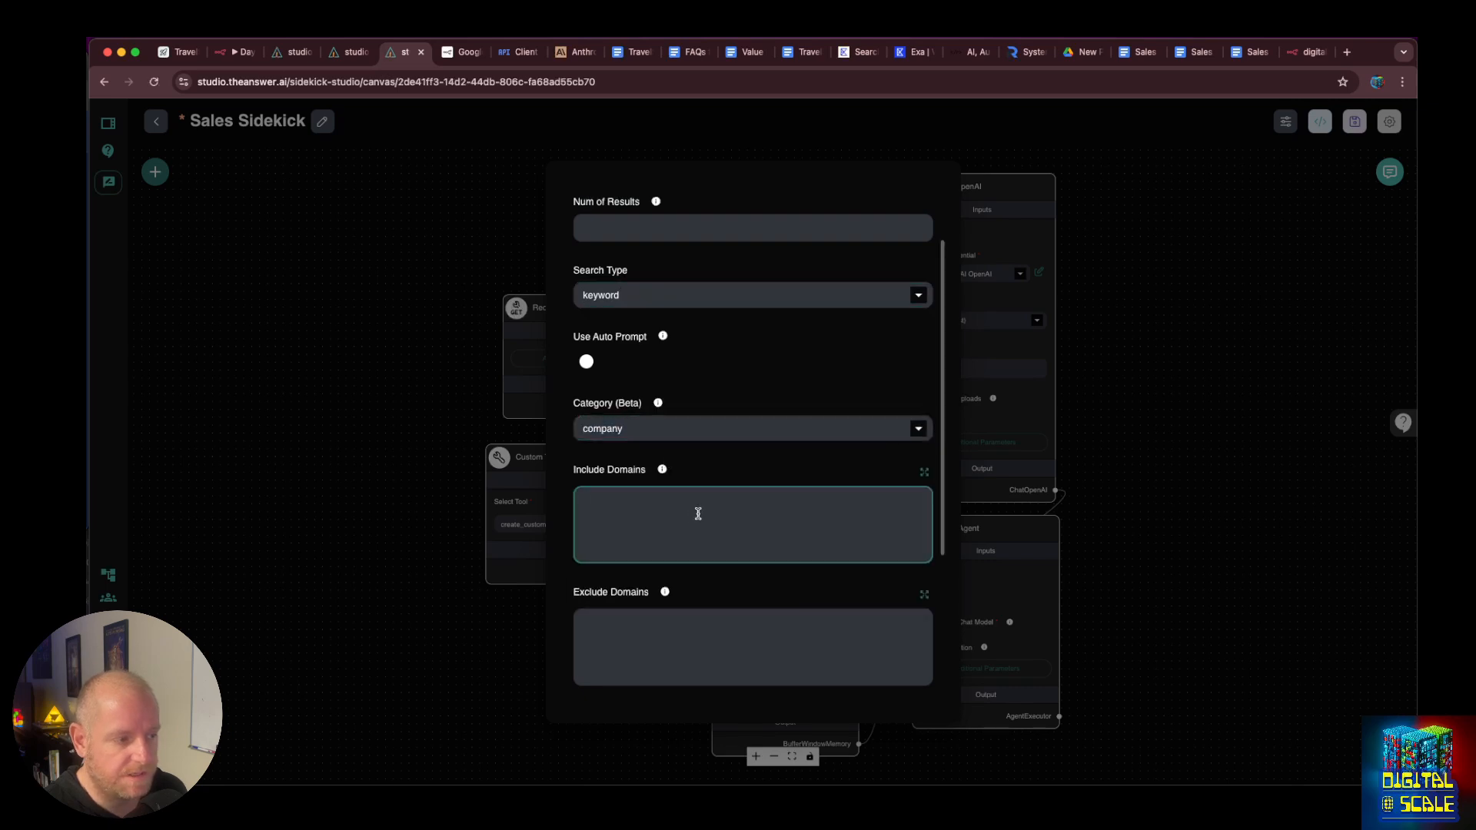
Close the Exa Search tool's additional parameters and connect the Exa AI credential to the node.
{"action": "scroll", "coordinate": [697, 513], "scroll_direction": "up", "scroll_amount": 3}
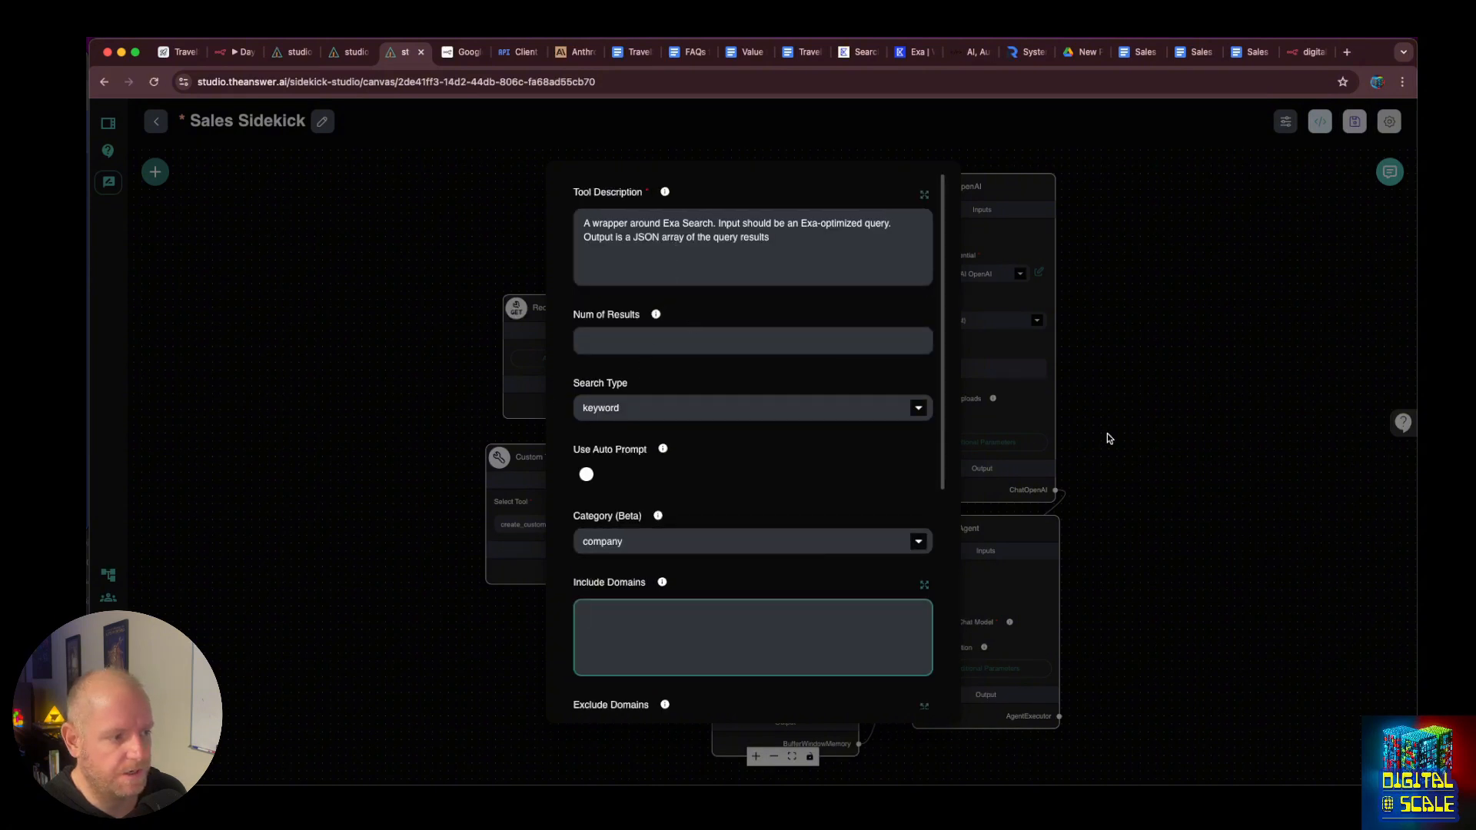
{"action": "left_click", "coordinate": [1188, 408]}
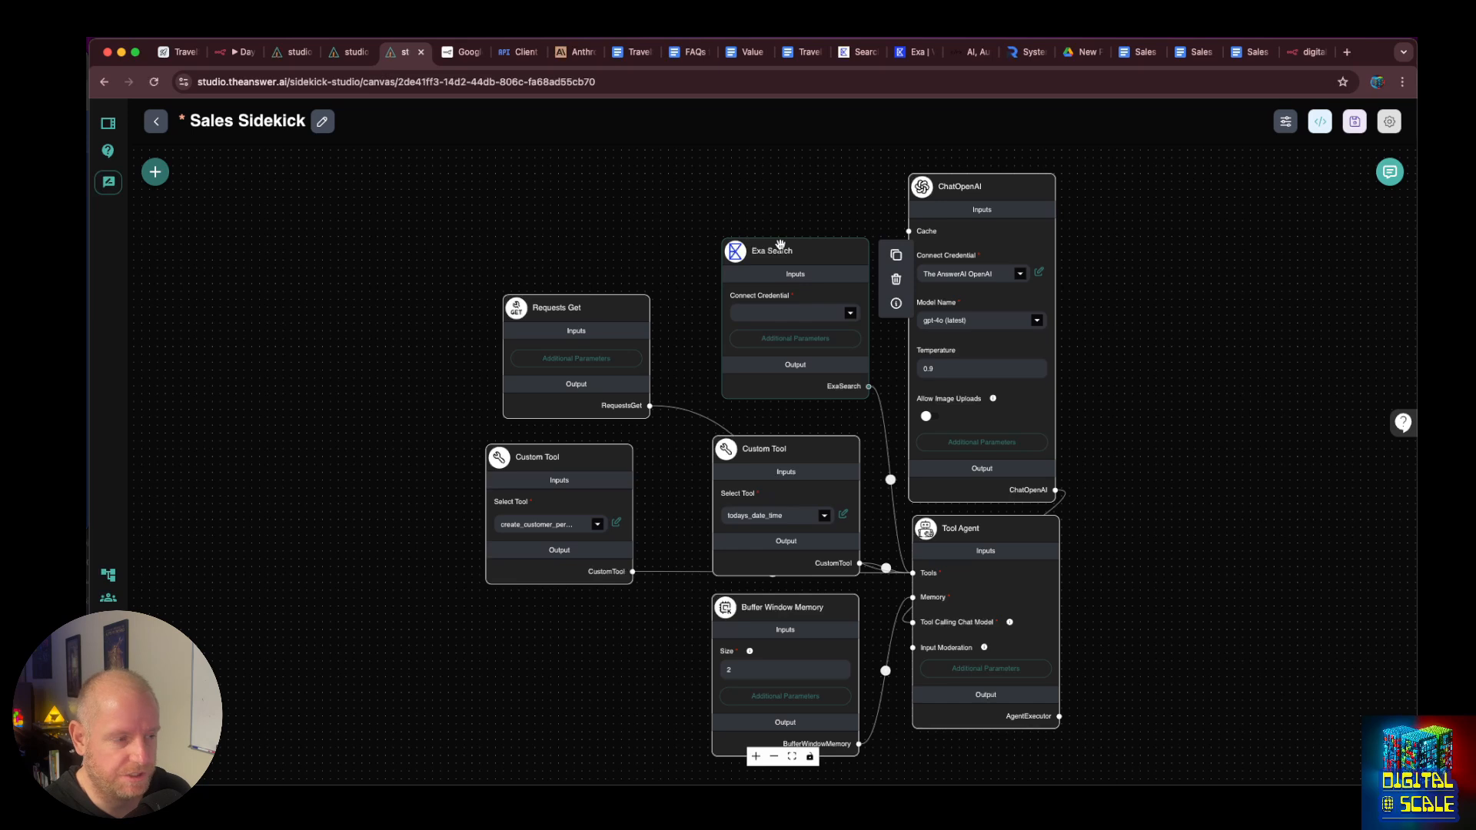
{"action": "mouse_move", "coordinate": [857, 462]}
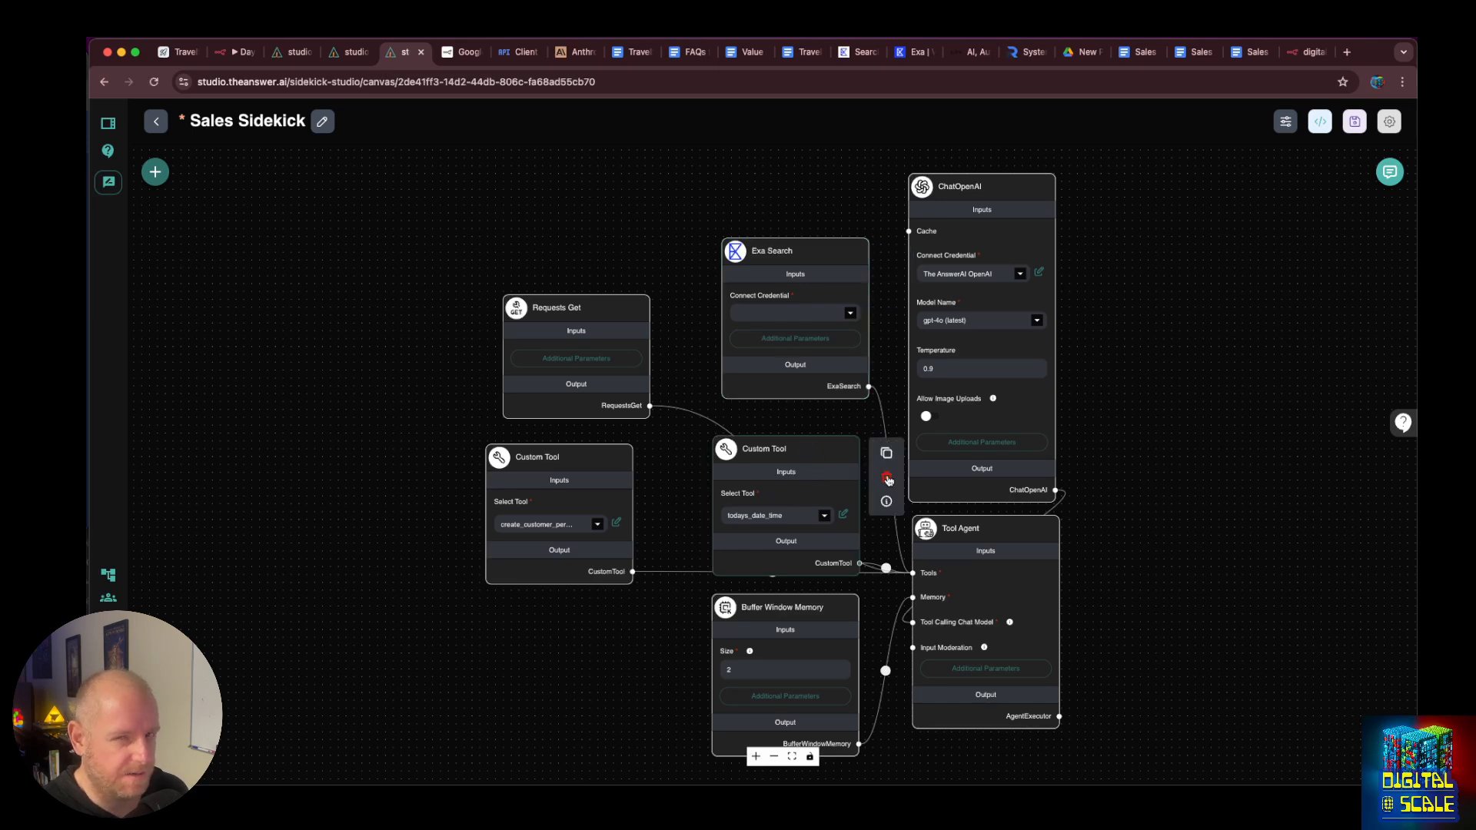
{"action": "left_click", "coordinate": [849, 314]}
{"action": "left_click", "coordinate": [793, 349]}
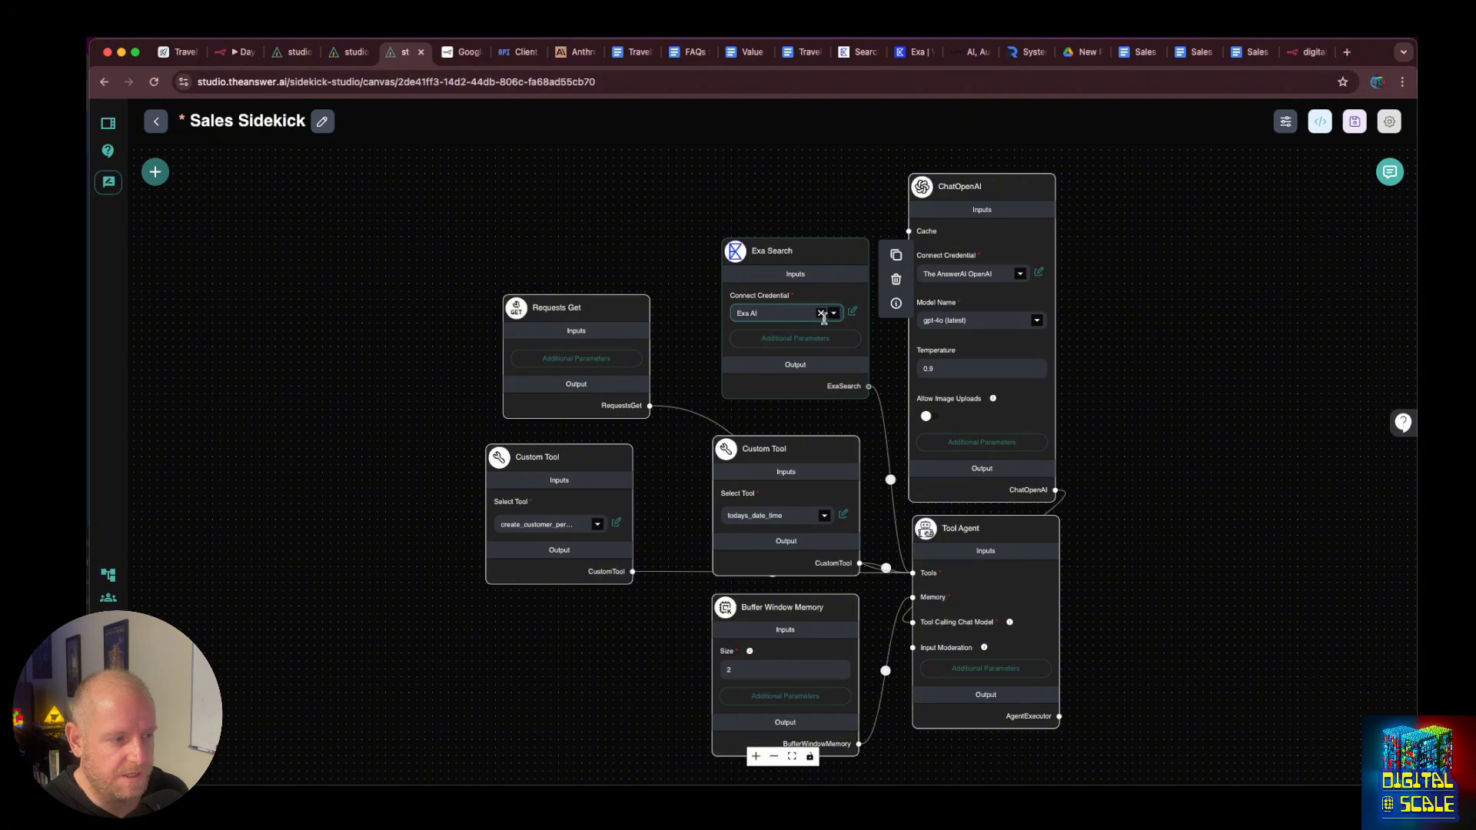
Delete both Custom Tool nodes and the Requests Get node from the Sales Sidekick chatflow, then save and reload it.
{"action": "mouse_move", "coordinate": [839, 461]}
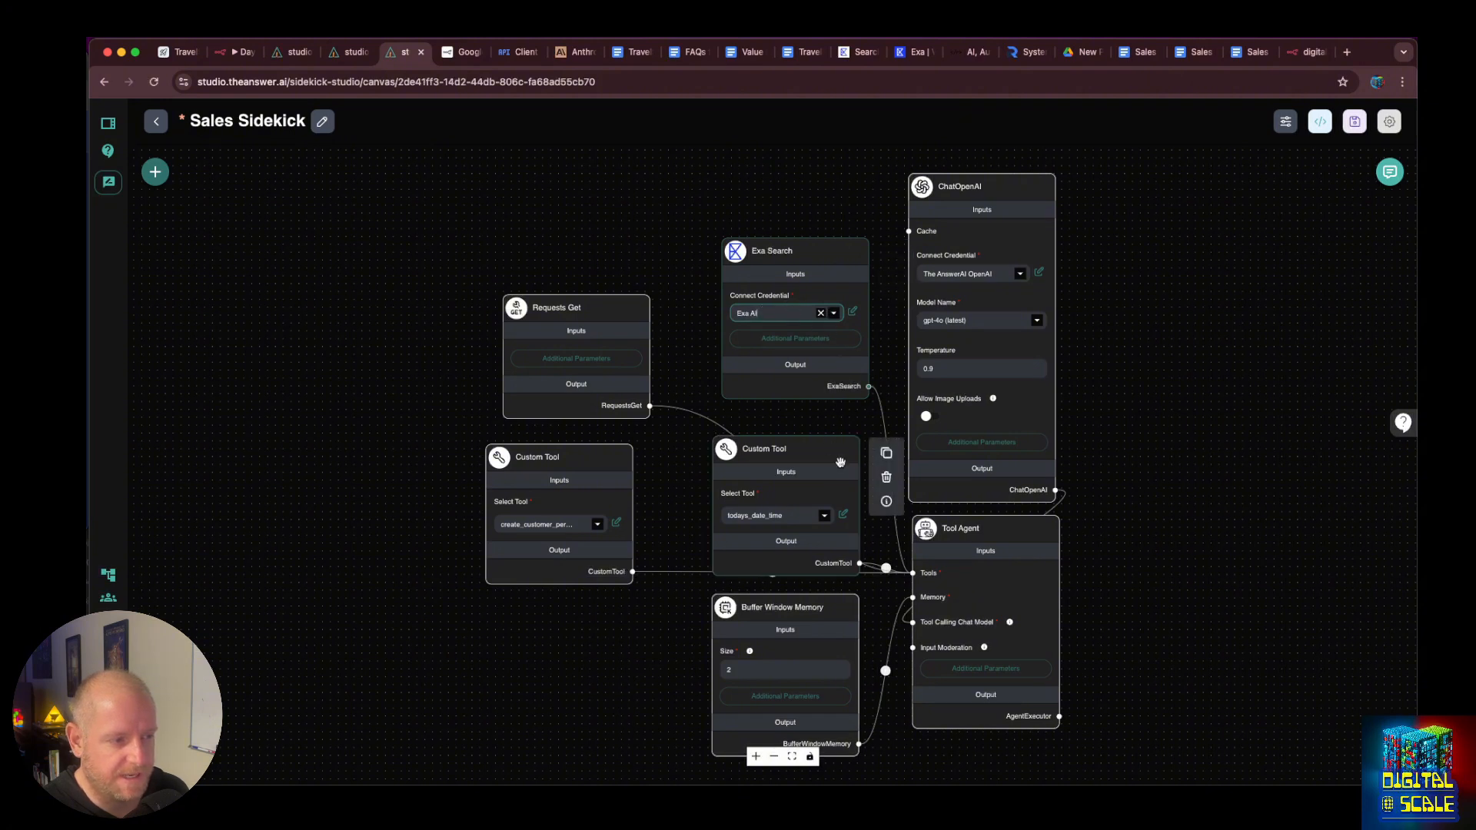
{"action": "left_click", "coordinate": [887, 478]}
{"action": "mouse_move", "coordinate": [668, 484]}
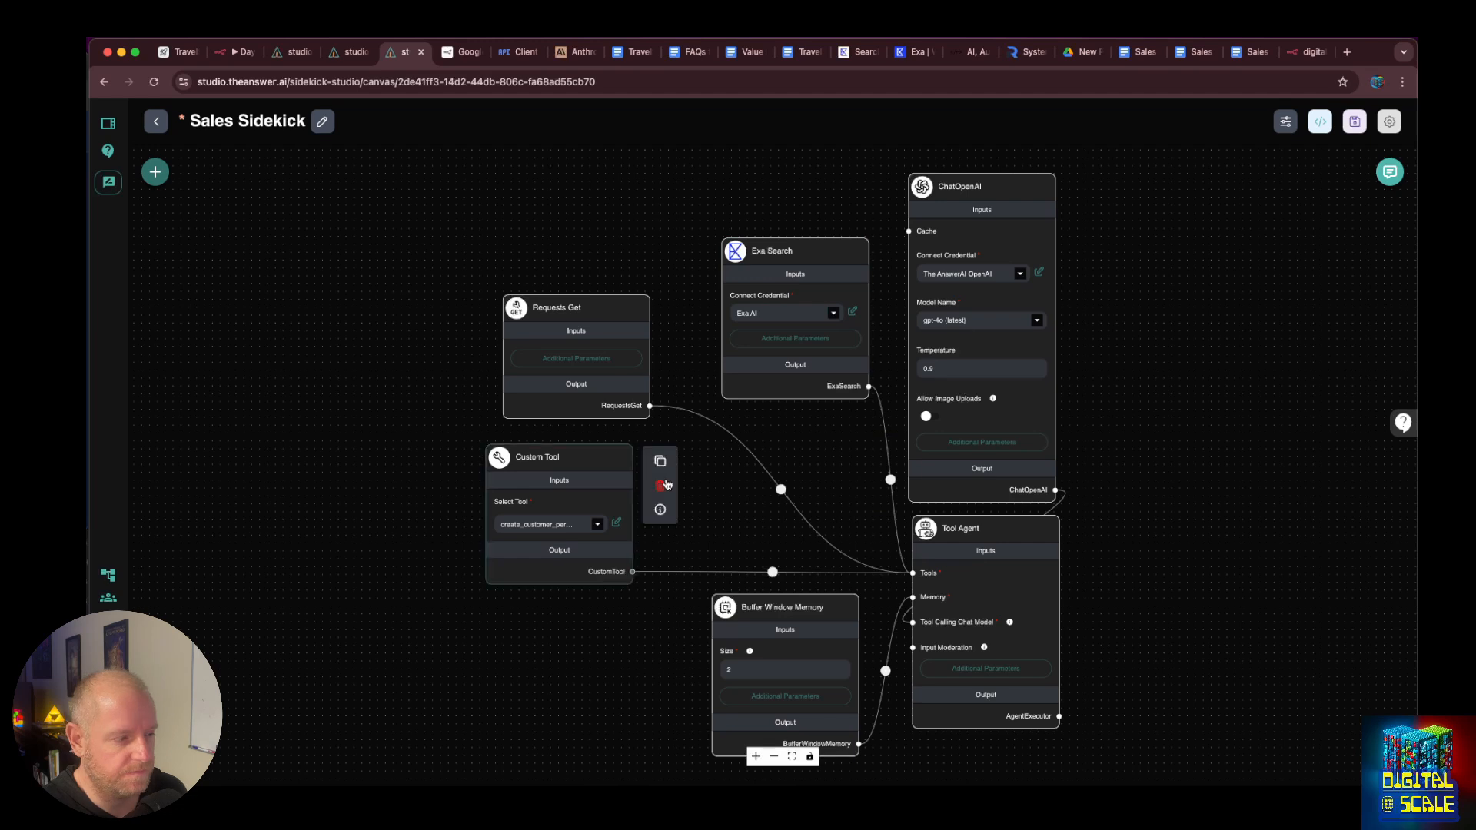
{"action": "left_click", "coordinate": [662, 488]}
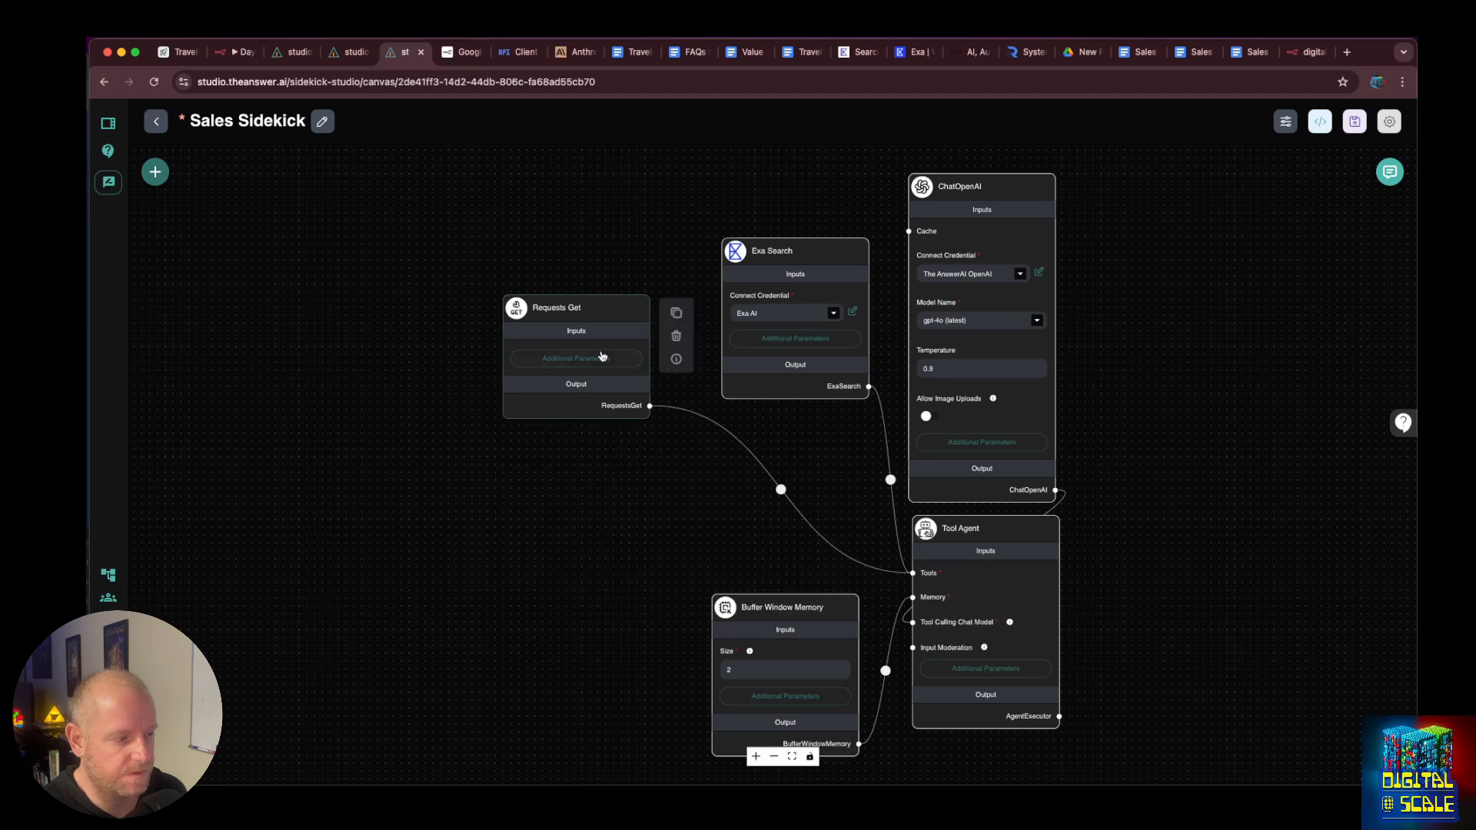
{"action": "left_click", "coordinate": [677, 335]}
{"action": "left_click", "coordinate": [1355, 121]}
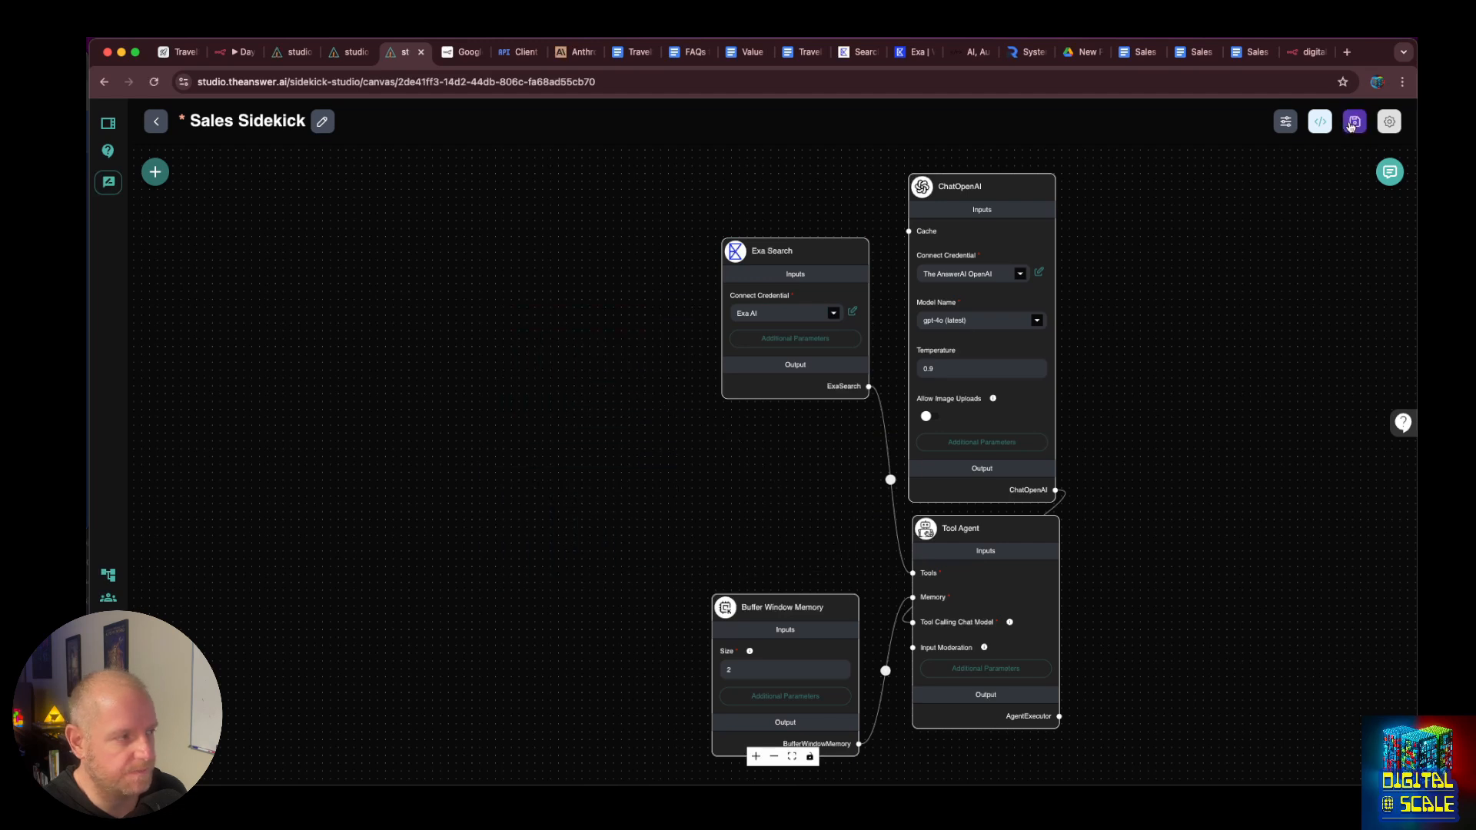
{"action": "left_click", "coordinate": [153, 82]}
Send the Sales Sidekick chat the test question "Search the web for openai and what their latest news is".
{"action": "left_click", "coordinate": [1390, 172]}
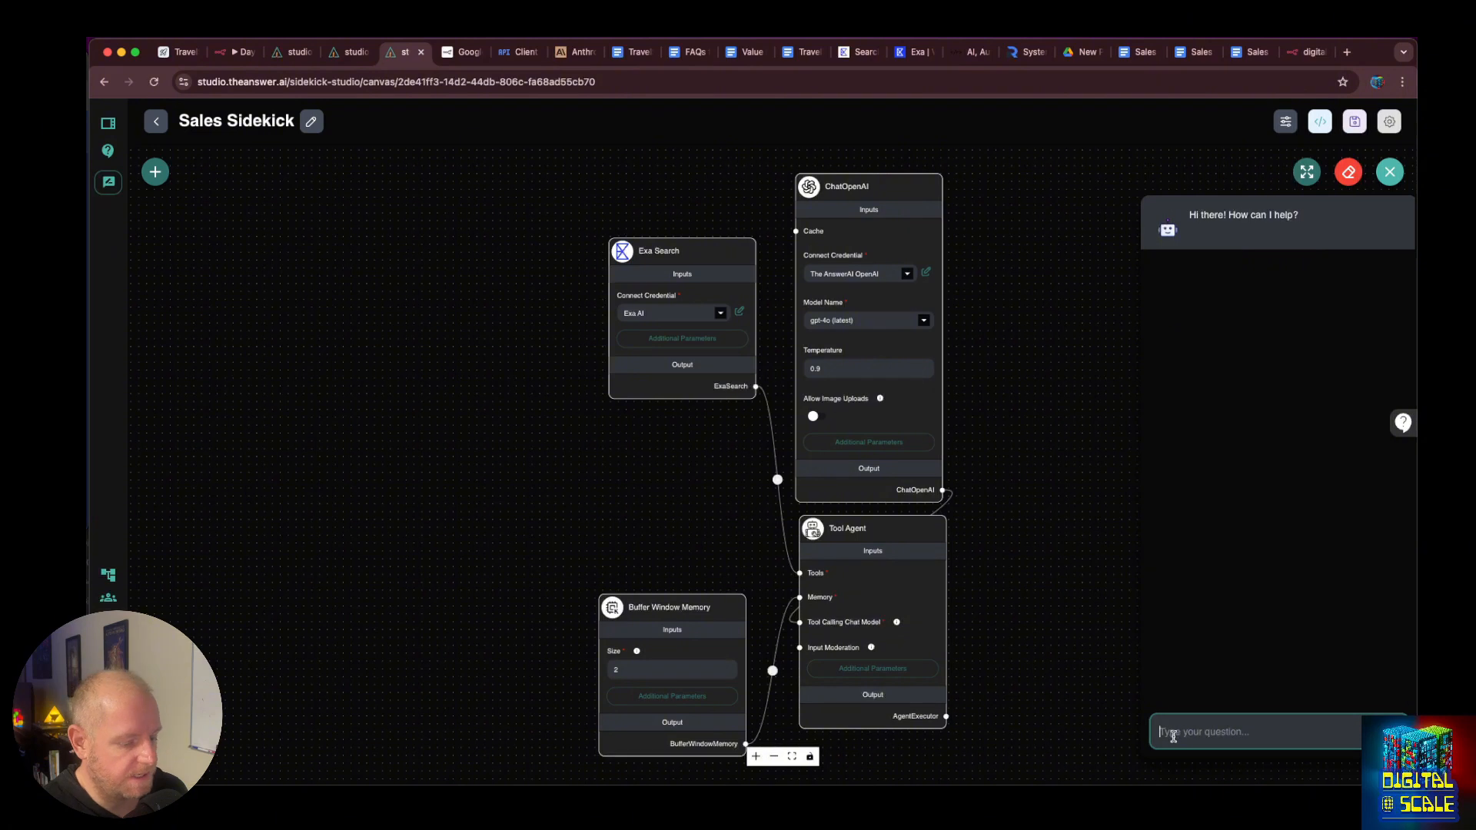
{"action": "type", "text": "Search the we"}
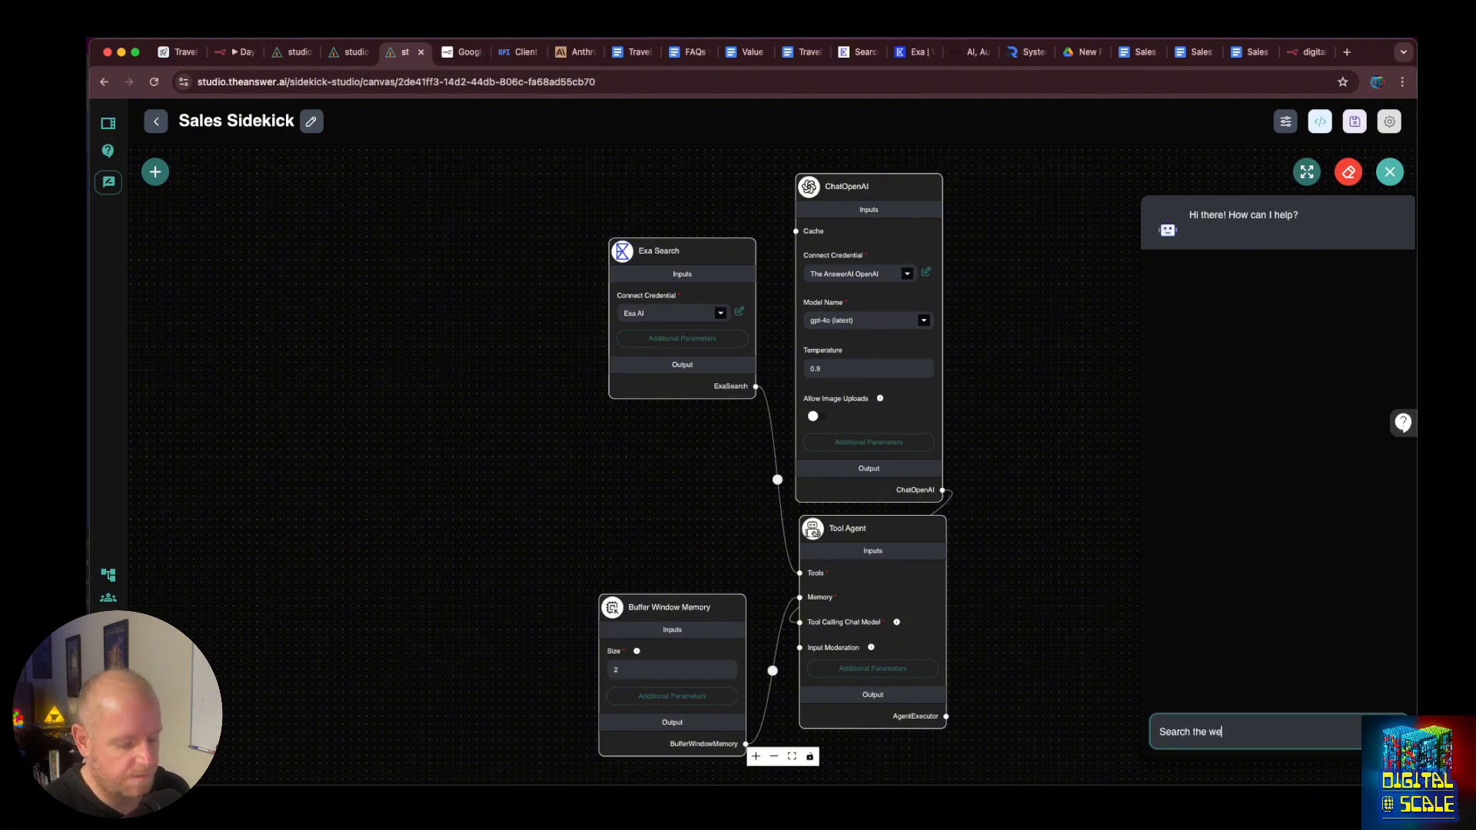
{"action": "type", "text": "b for openai and what"}
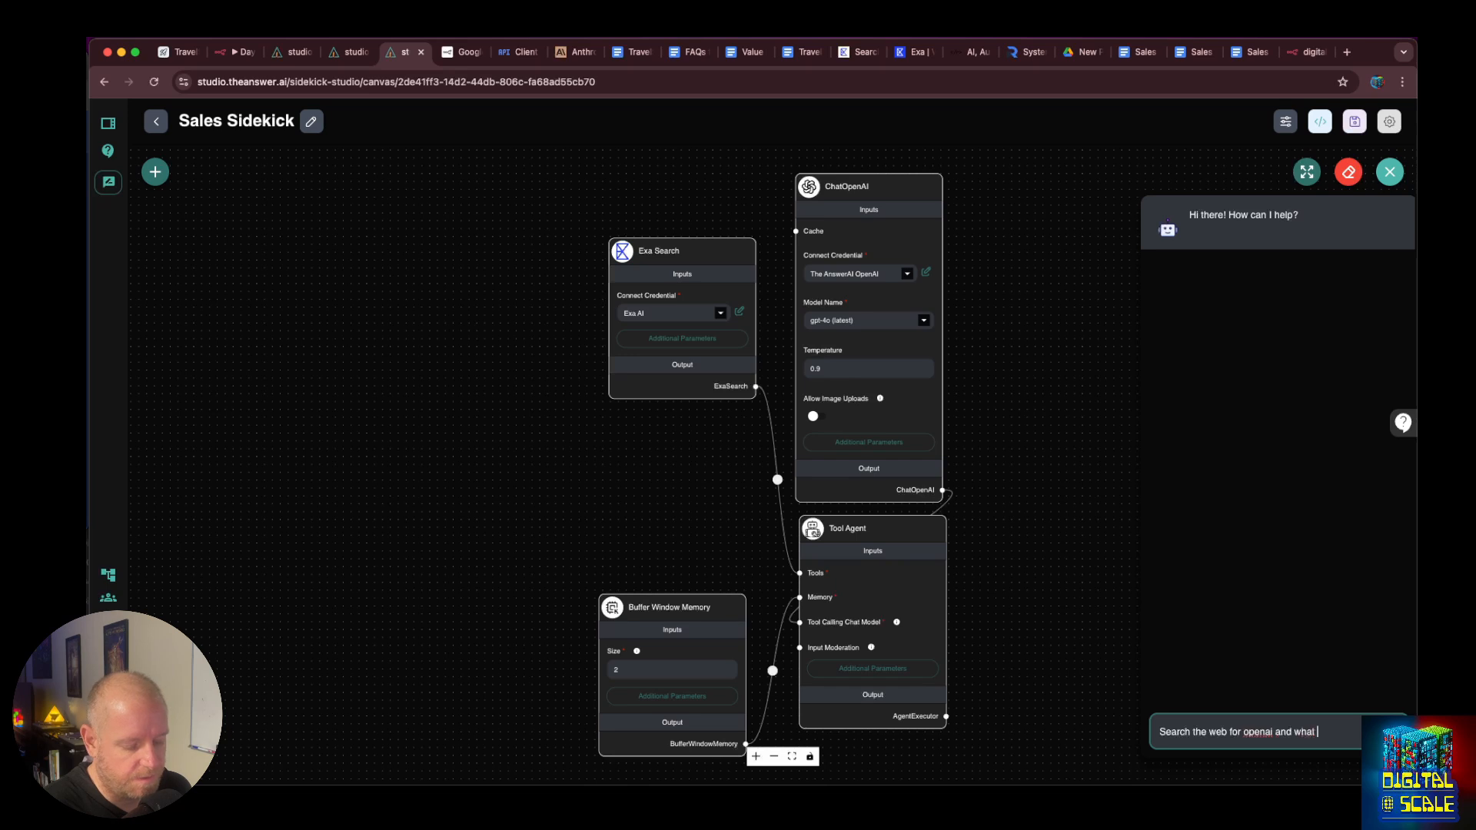
{"action": "type", "text": " their latest ne"}
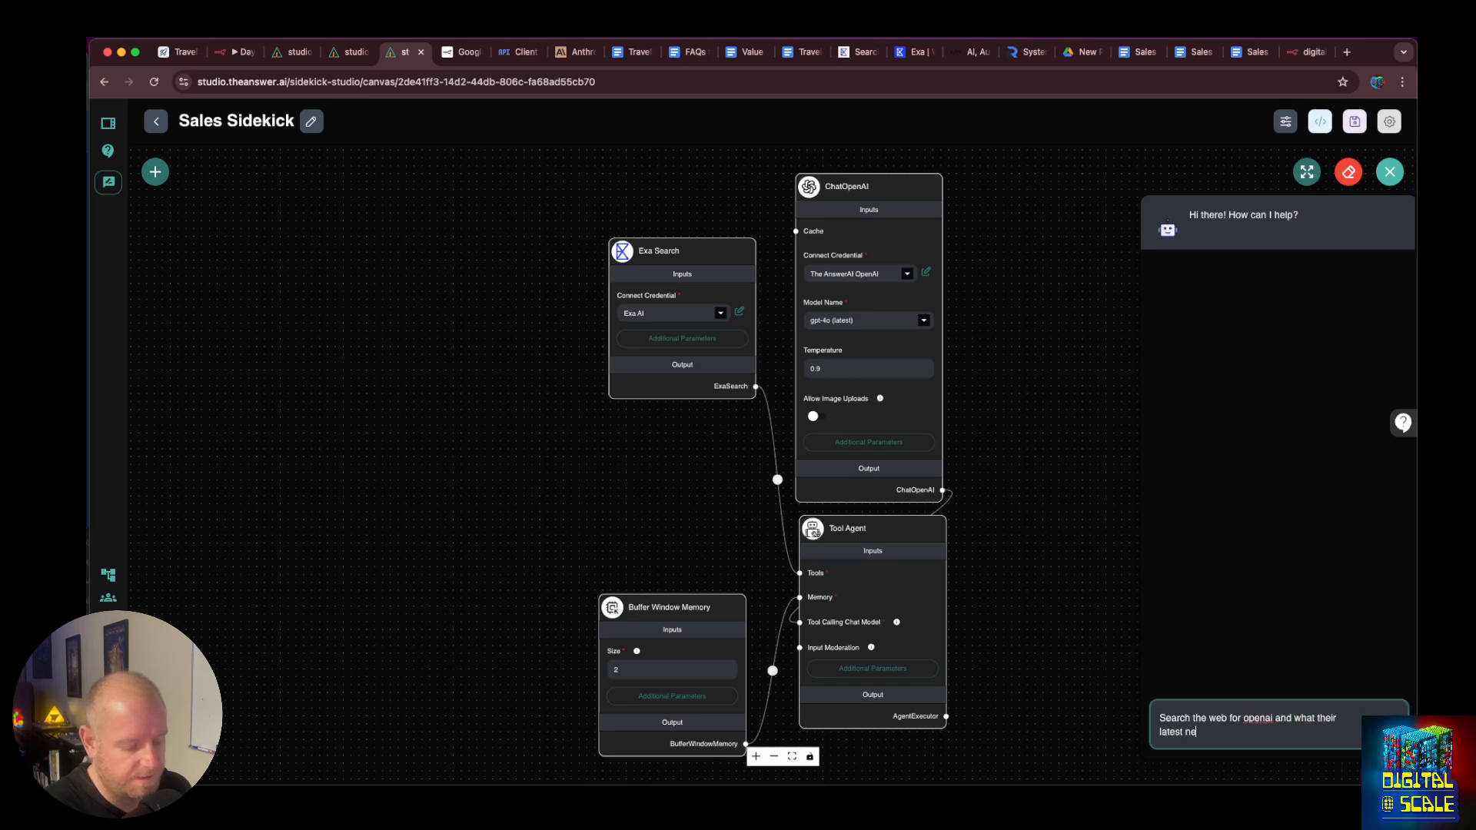
{"action": "type", "text": "ws is"}
{"action": "key", "text": "Return"}
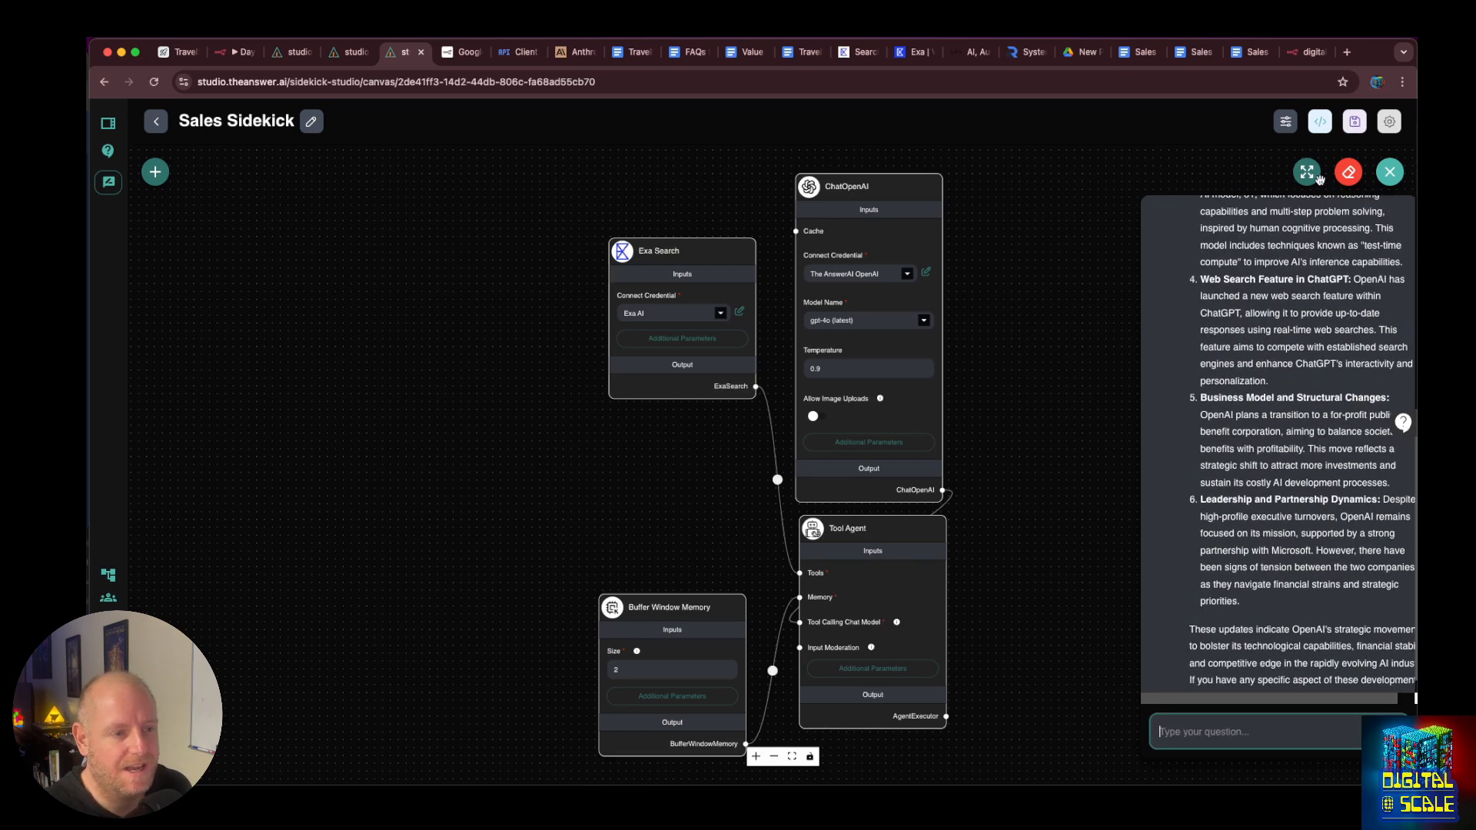
Expand the chat to examine the OpenAI news answer and the Exa search tool's input and output, then close it.
{"action": "left_click", "coordinate": [1307, 171]}
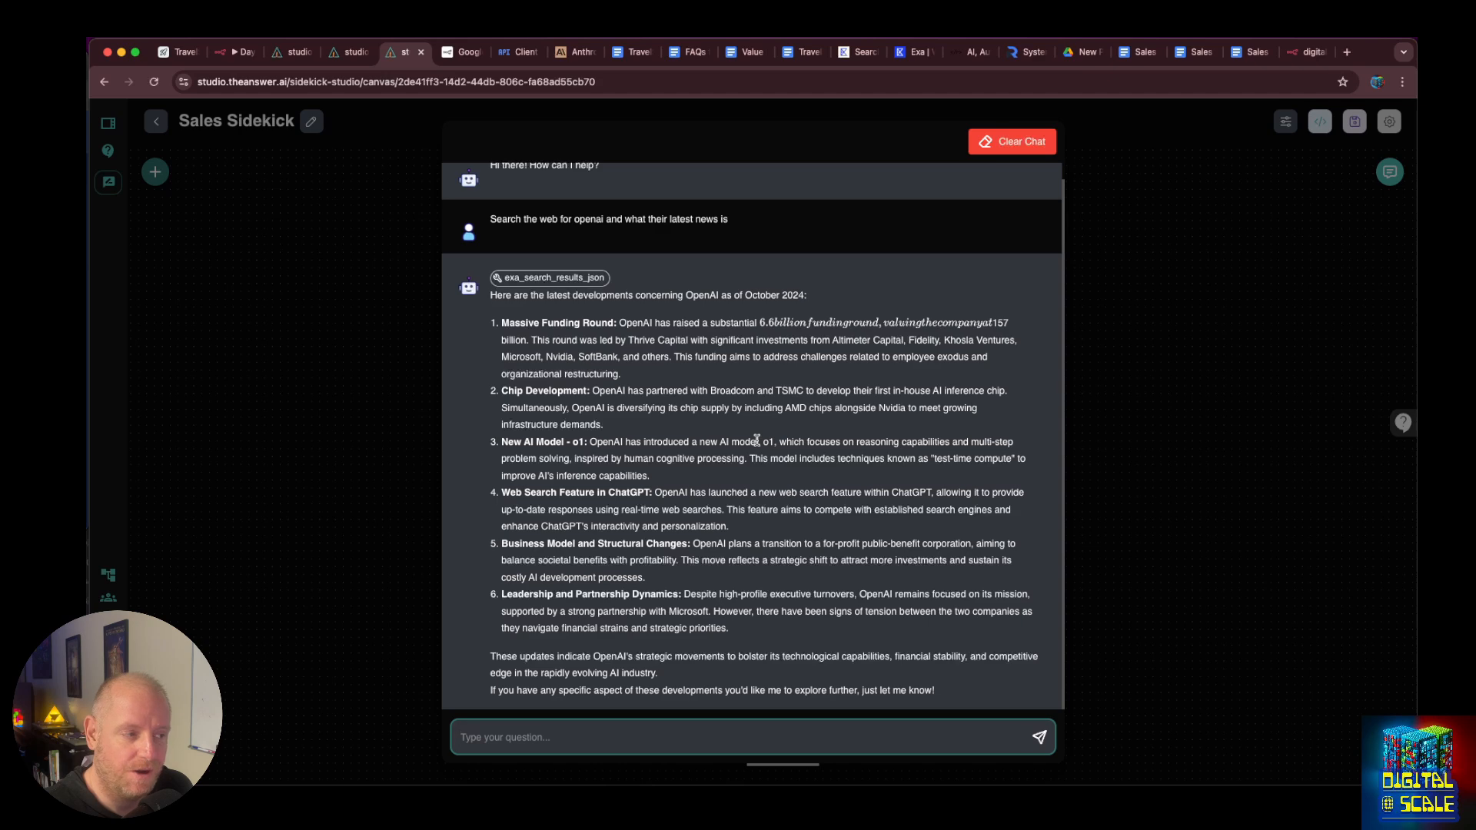
{"action": "left_click", "coordinate": [562, 279]}
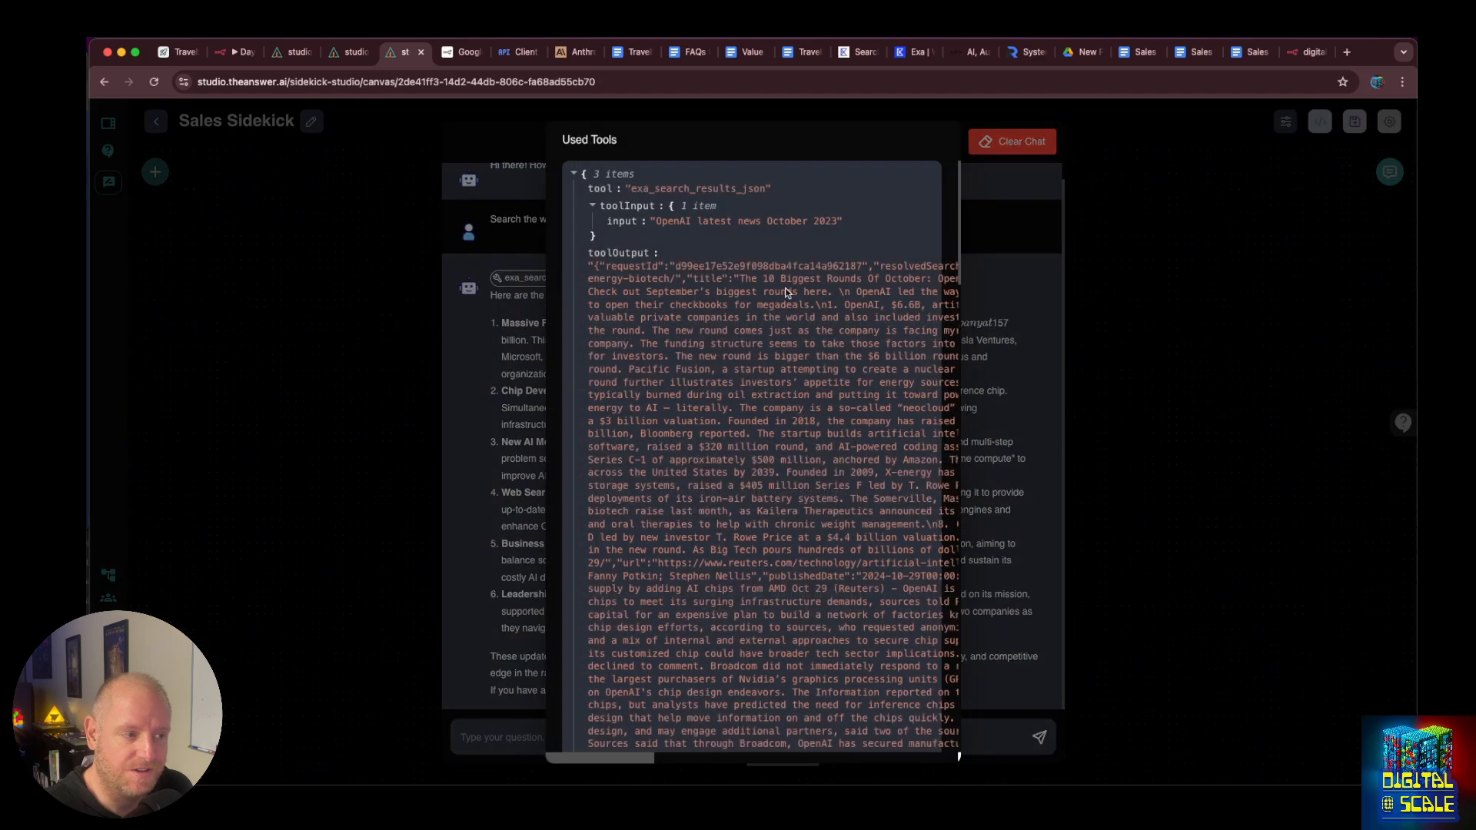
{"action": "left_click", "coordinate": [989, 271]}
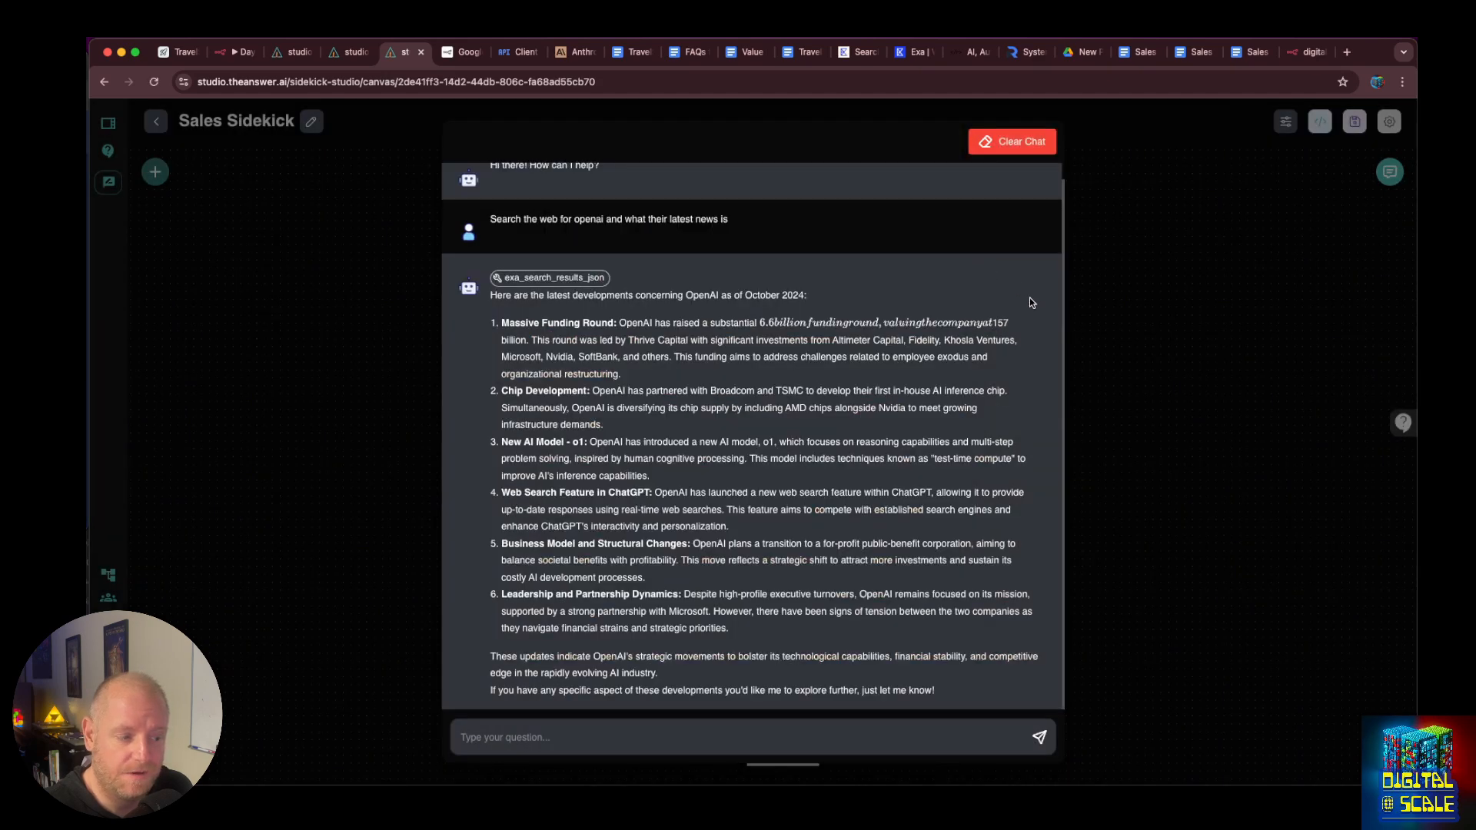
{"action": "left_click", "coordinate": [1127, 306]}
Move the Exa Search node slightly away from the ChatOpenAI node, then save and reload the Sales Sidekick chatflow.
{"action": "left_click_drag", "start_coordinate": [615, 353], "coordinate": [569, 362]}
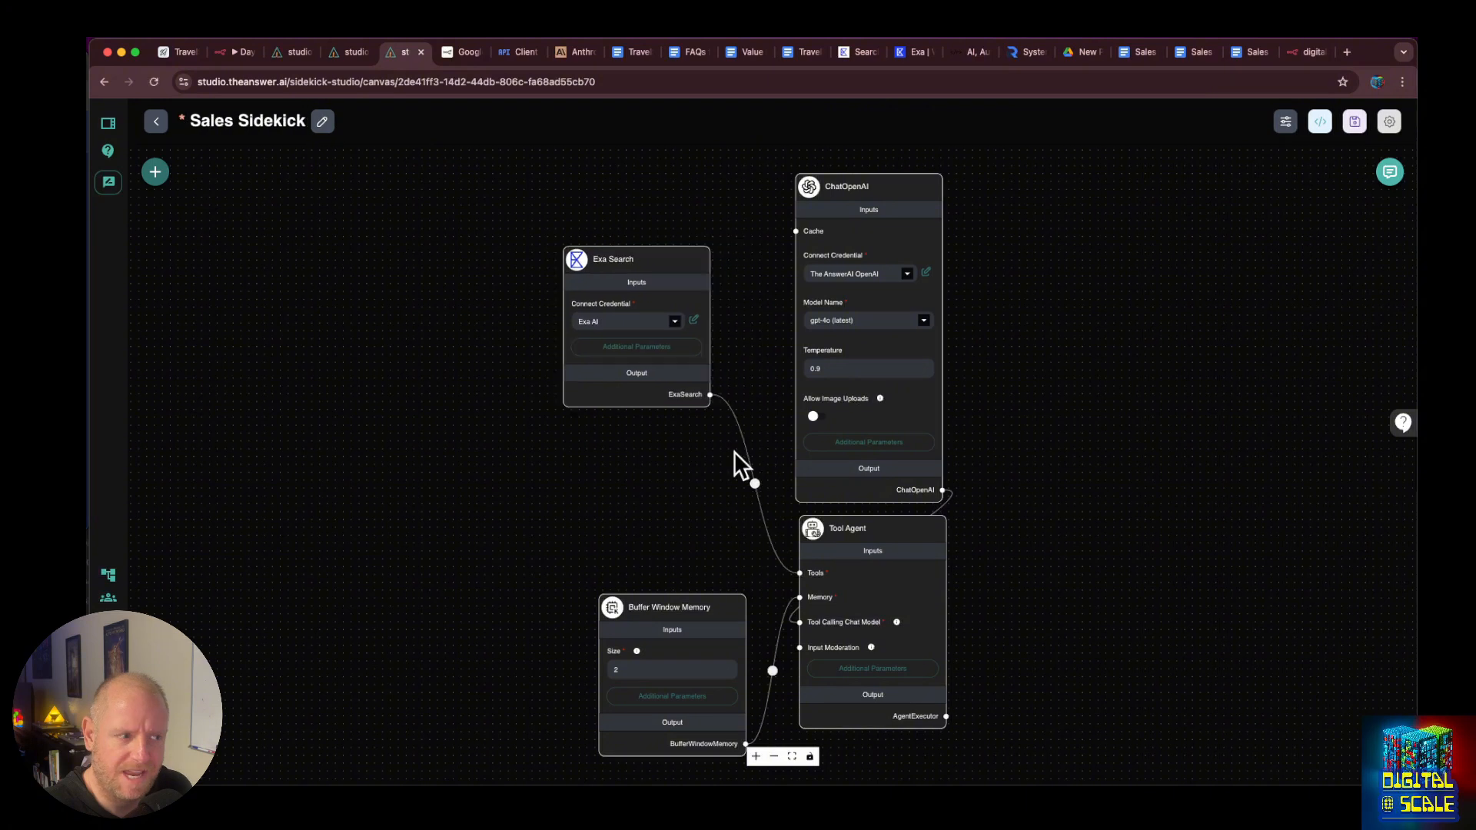
{"action": "left_click_drag", "start_coordinate": [625, 257], "coordinate": [635, 254]}
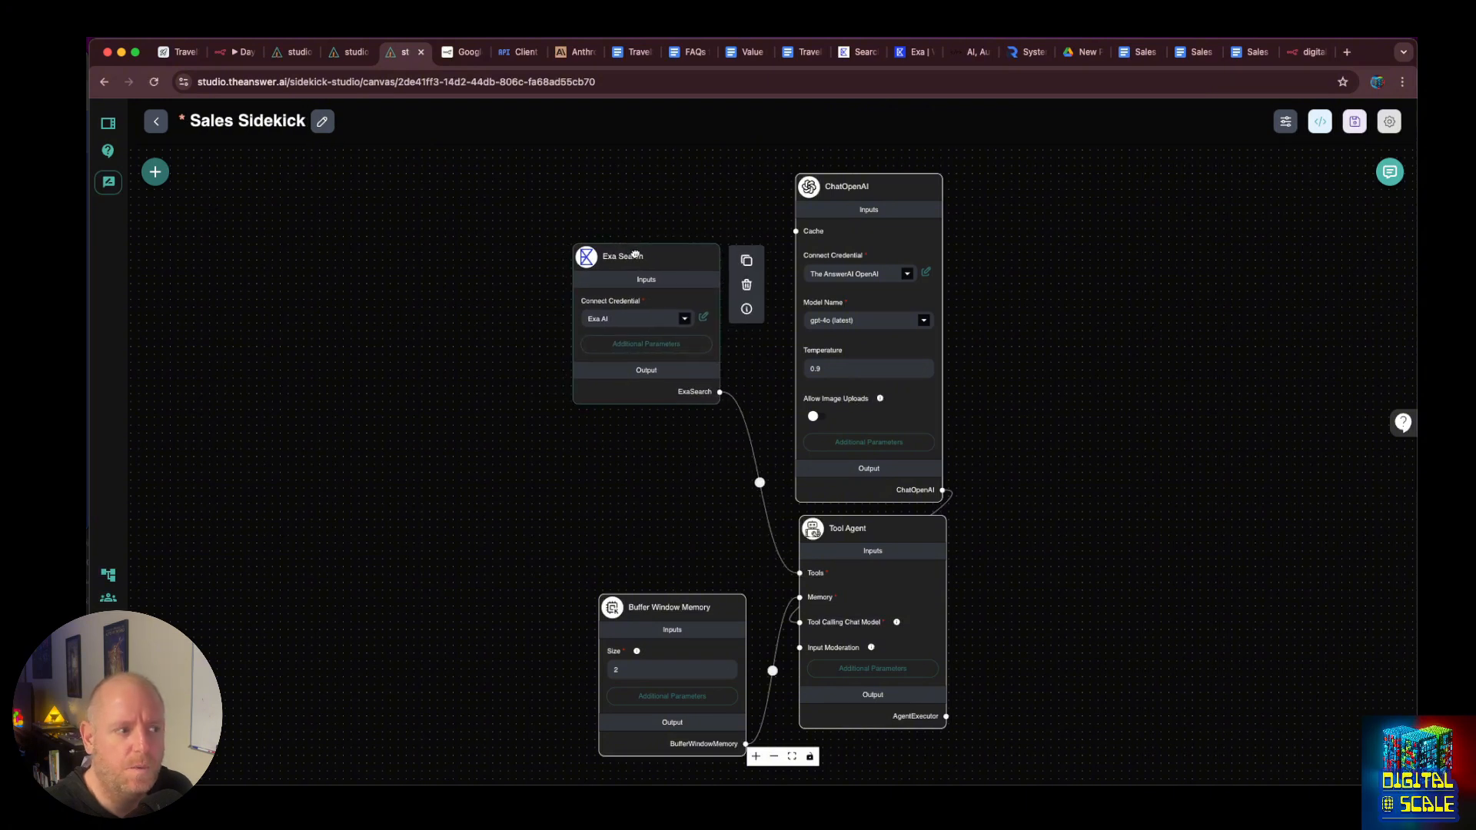
{"action": "left_click", "coordinate": [1357, 123]}
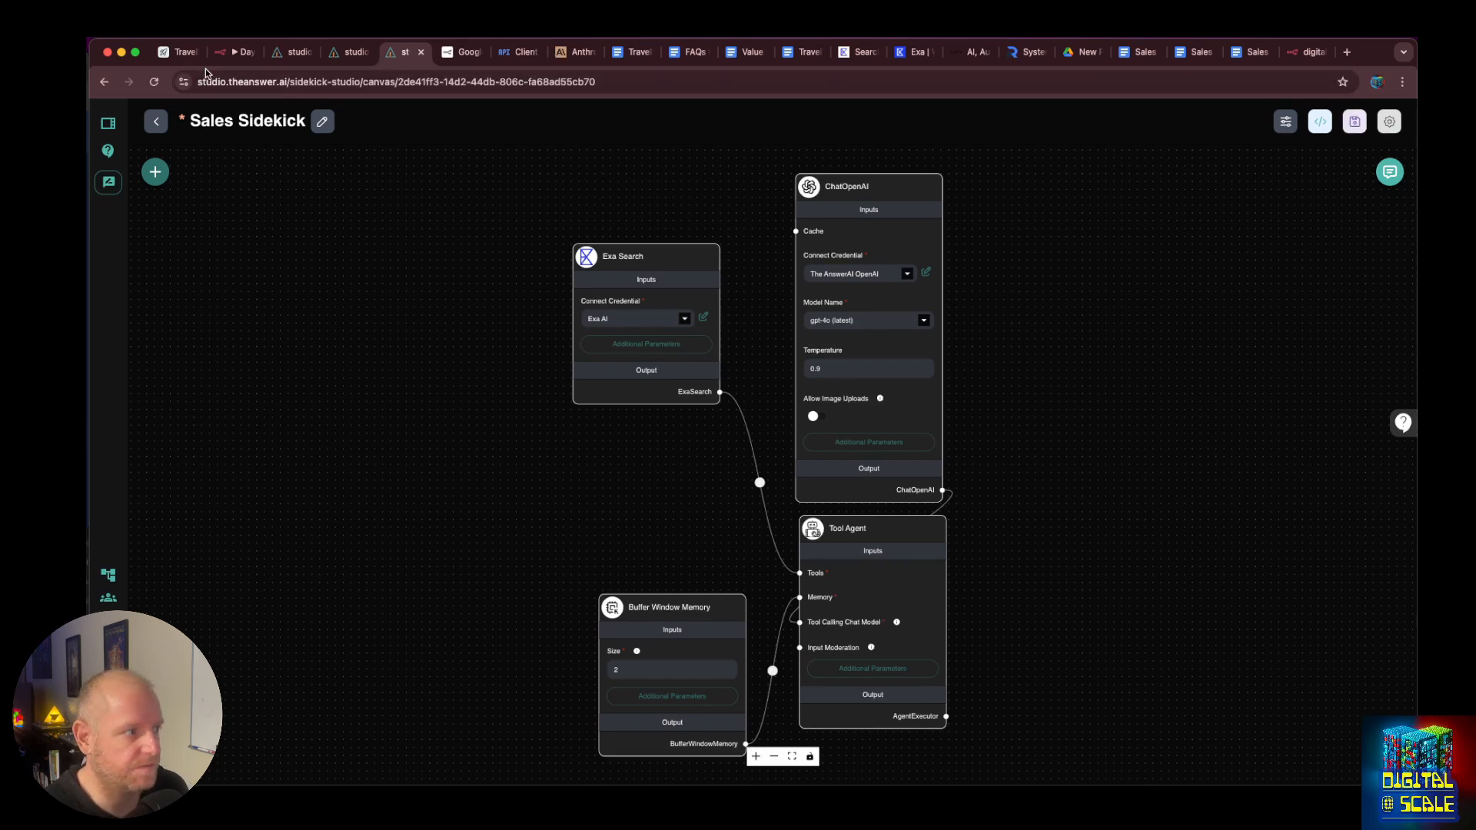
{"action": "left_click", "coordinate": [154, 82]}
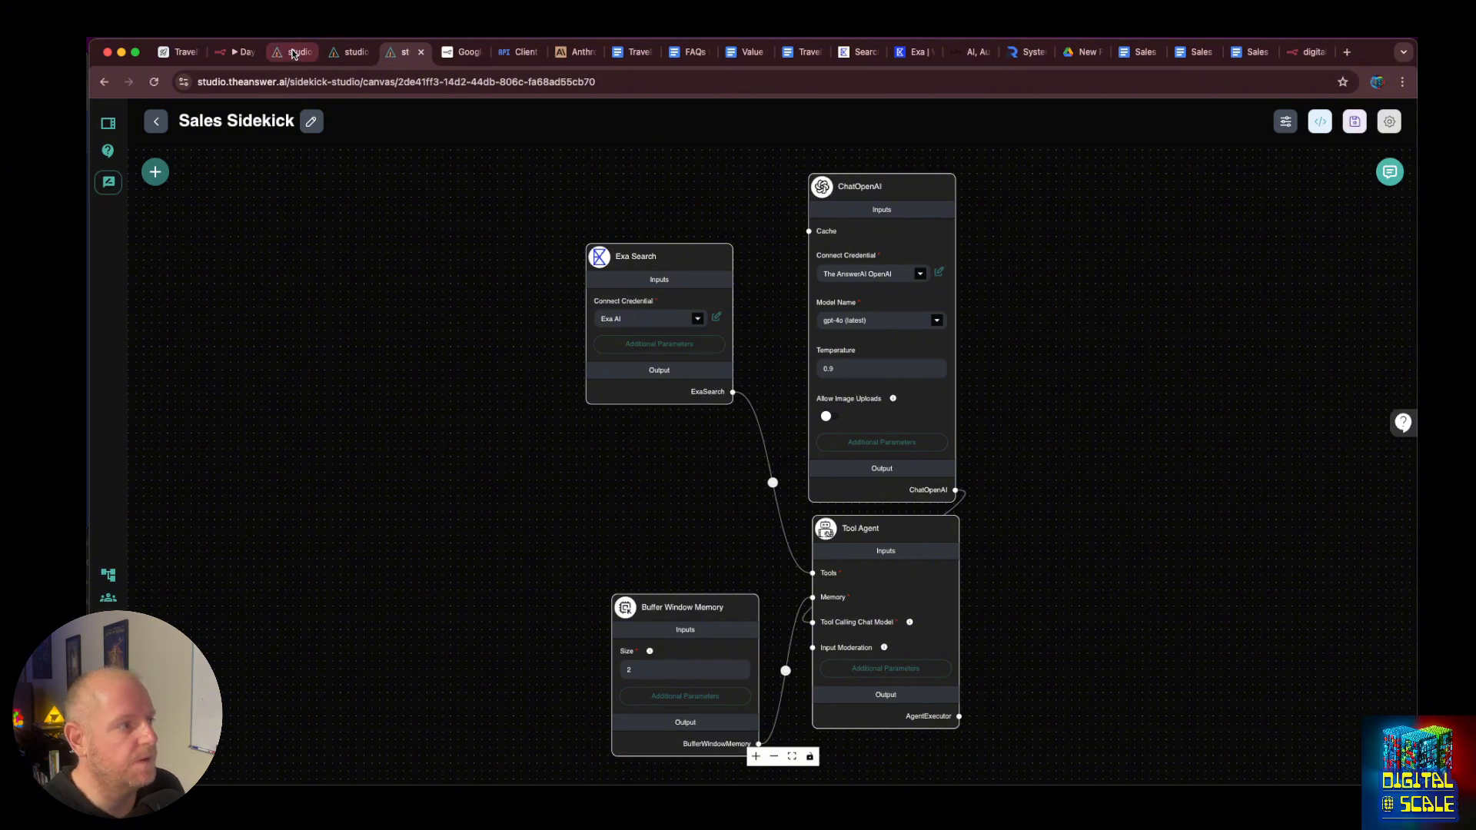
Switch to the n8n Day 16 - Sales Research workflow, close the Google Docs1 node, and save the workflow while leaving for the home page.
{"action": "left_click", "coordinate": [239, 53]}
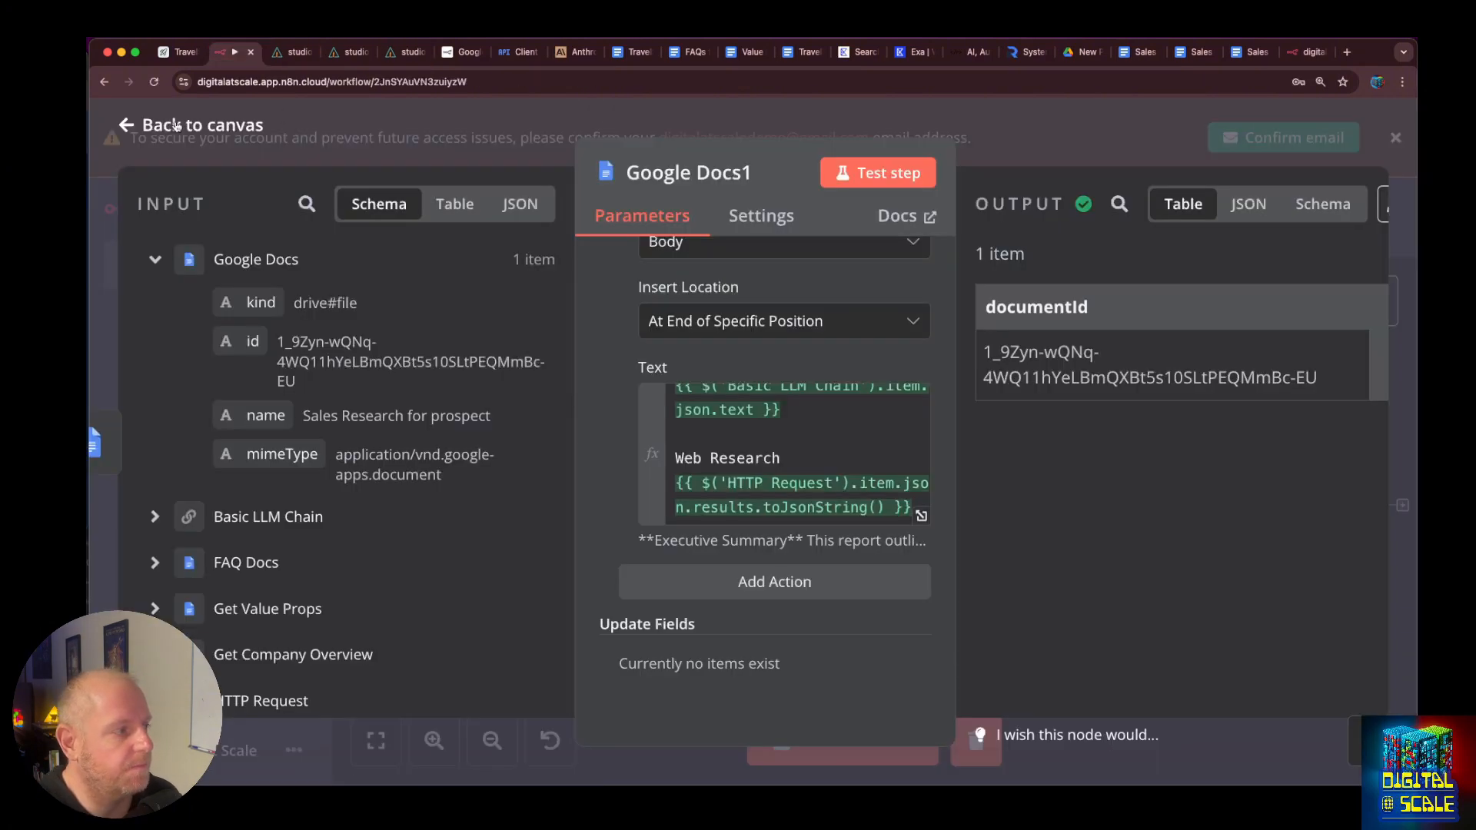
{"action": "left_click", "coordinate": [133, 126]}
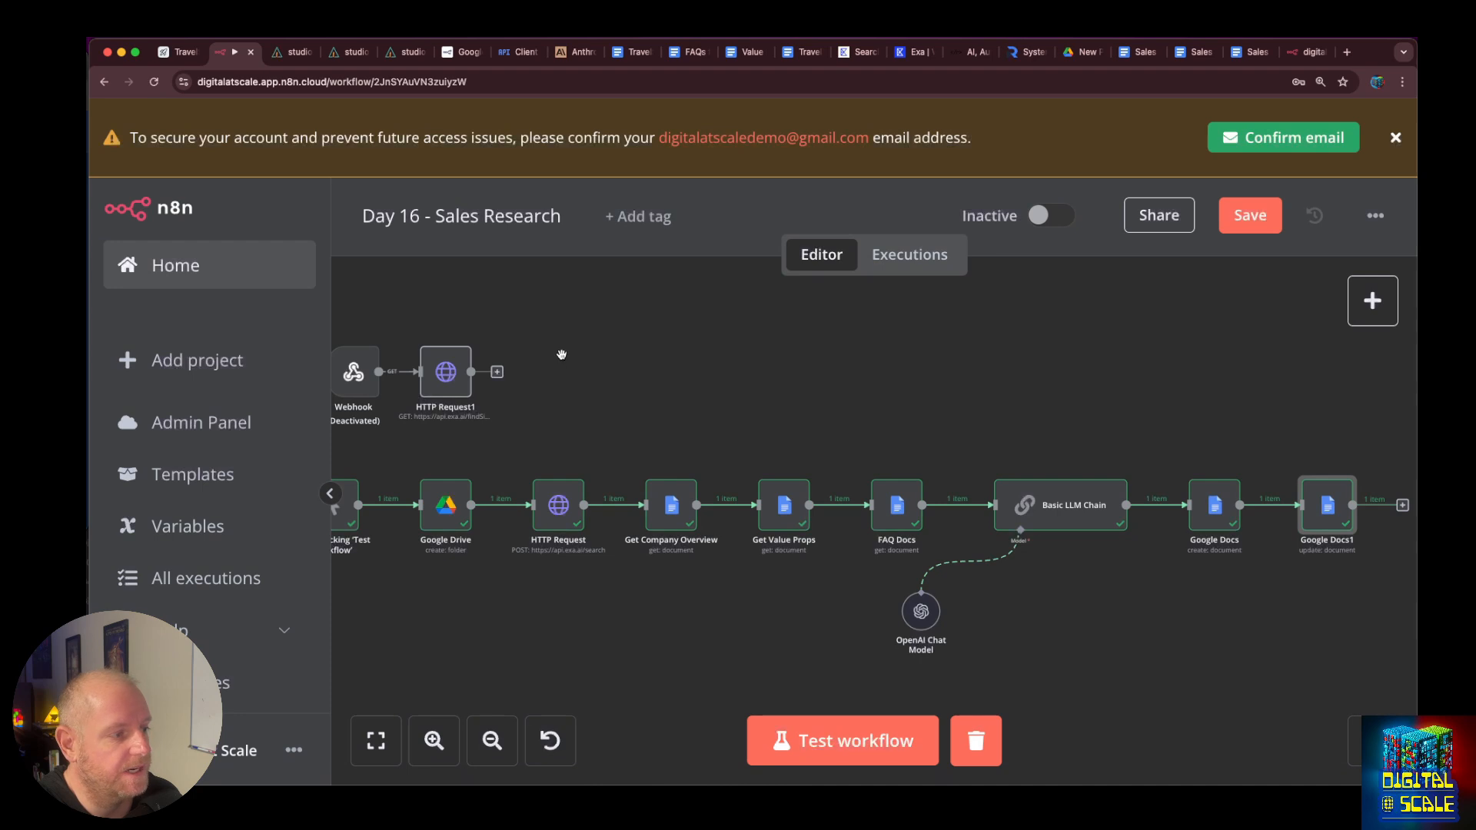
{"action": "left_click_drag", "start_coordinate": [560, 353], "coordinate": [864, 343]}
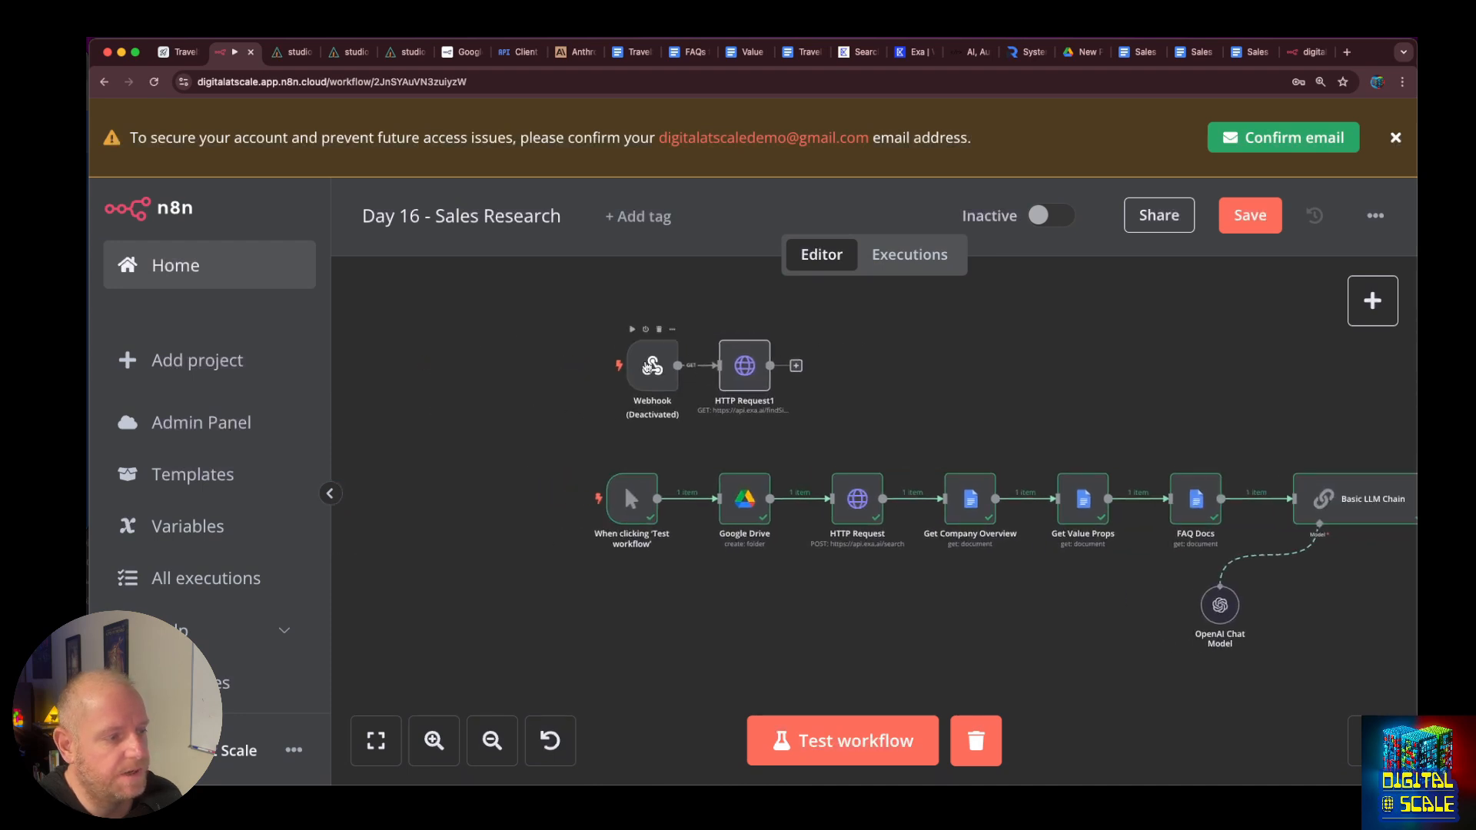
{"action": "left_click", "coordinate": [652, 366]}
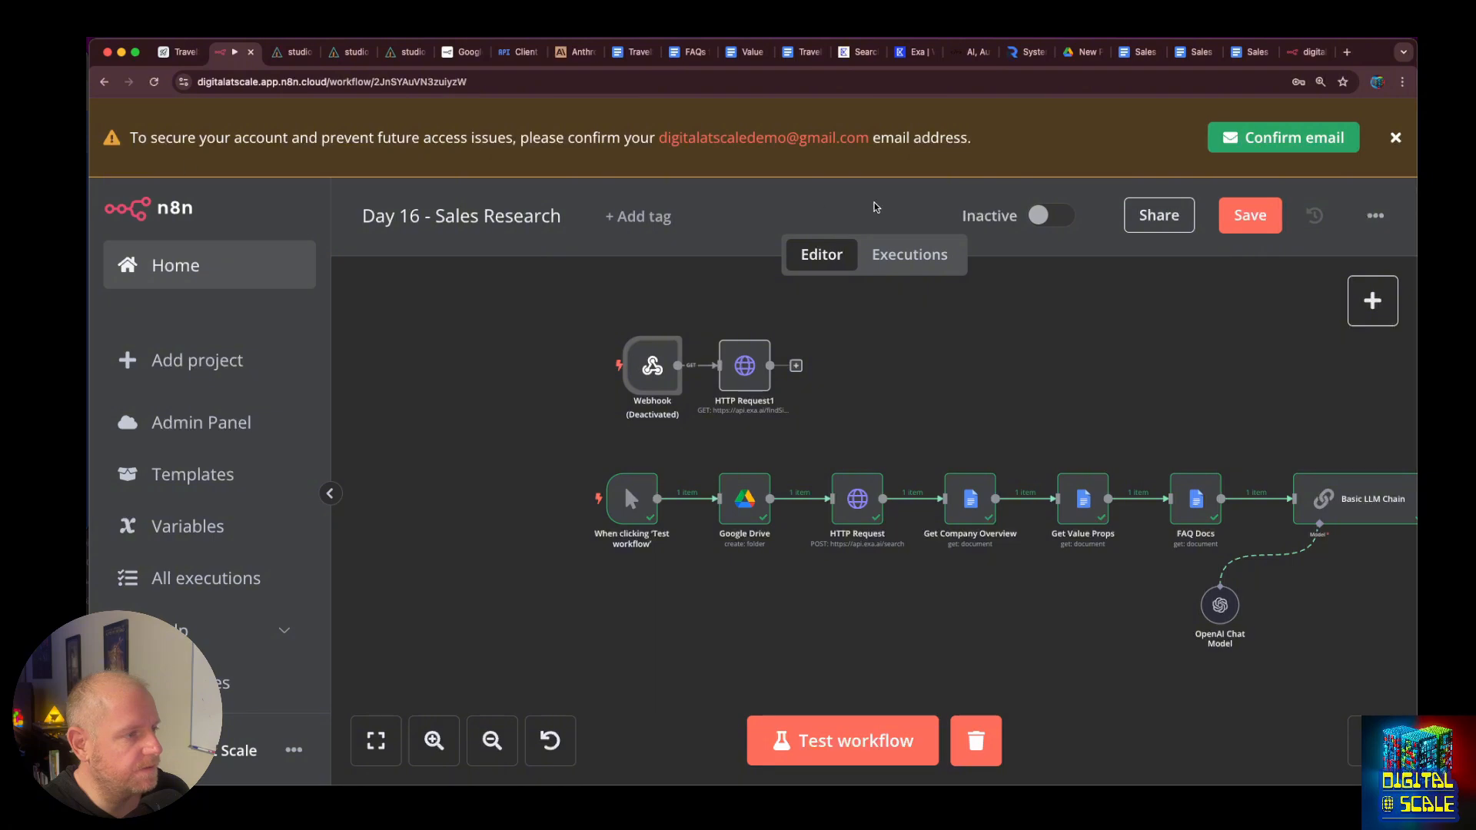
{"action": "left_click", "coordinate": [163, 269]}
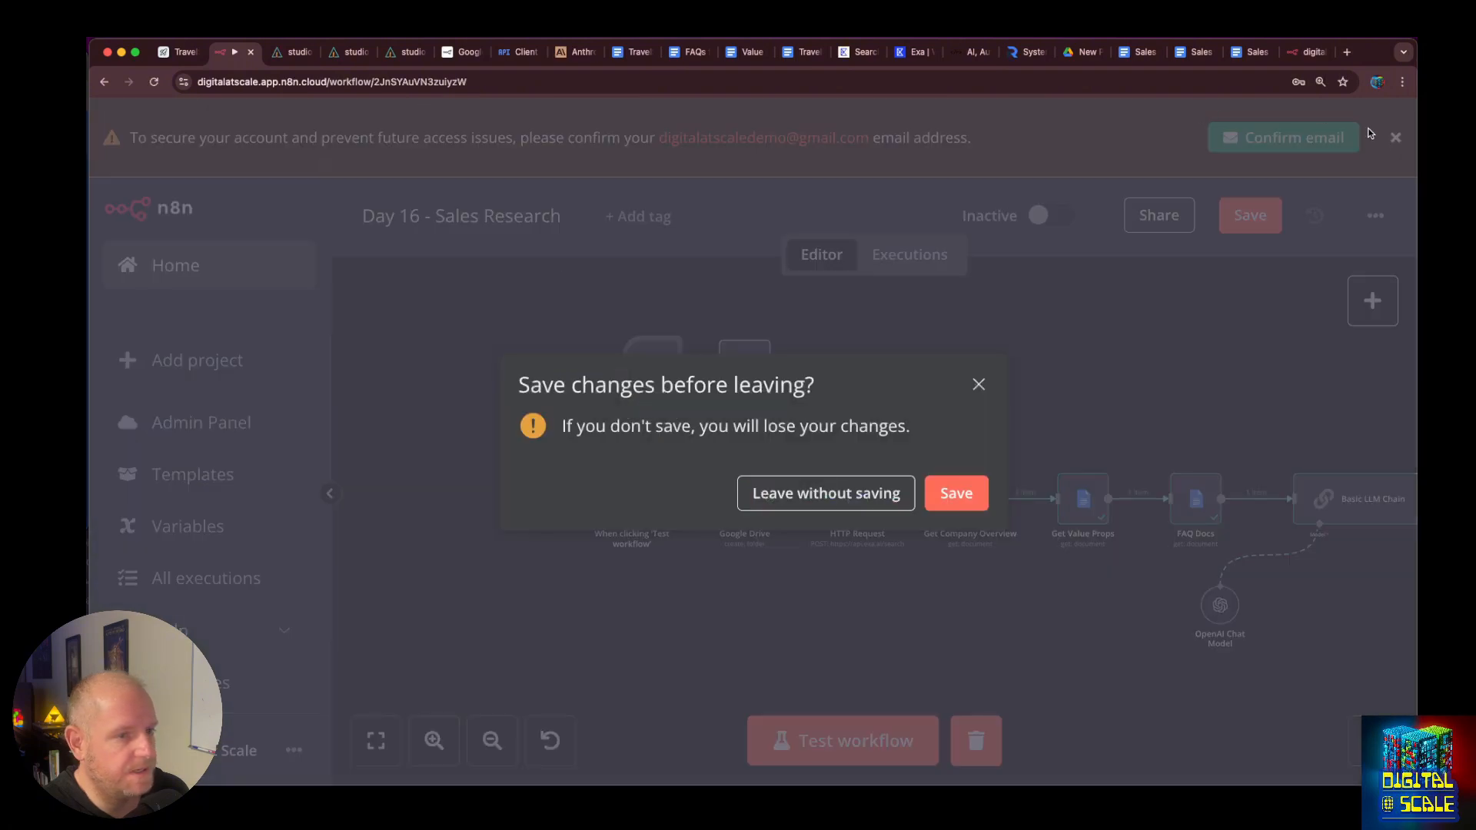
{"action": "left_click", "coordinate": [956, 493]}
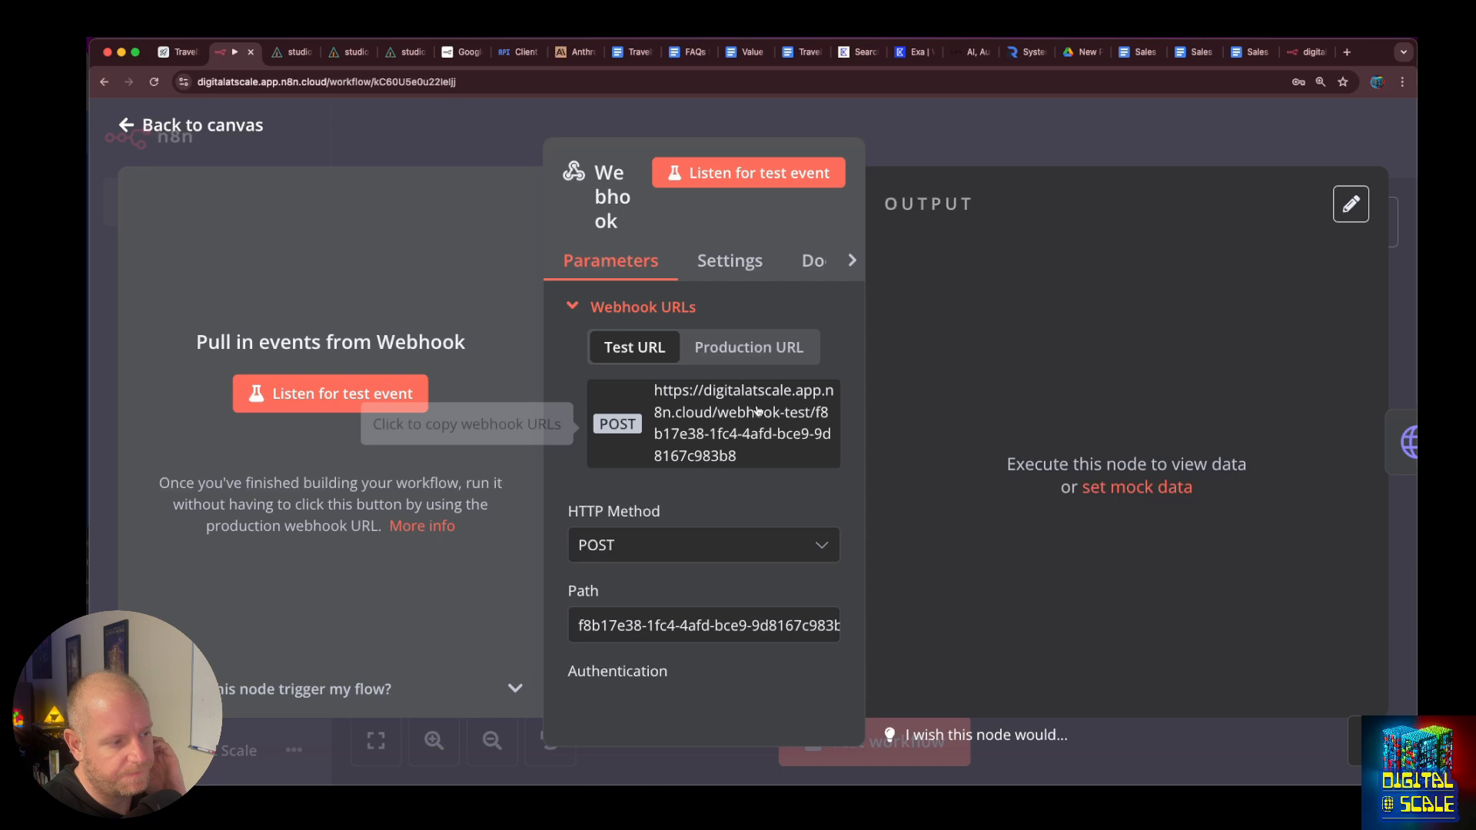
Review the Webhook node's method, authentication and respond settings in the Day 12: Blog Writing workflow, then return to the workflow list.
{"action": "scroll", "coordinate": [758, 410], "scroll_direction": "down", "scroll_amount": 5}
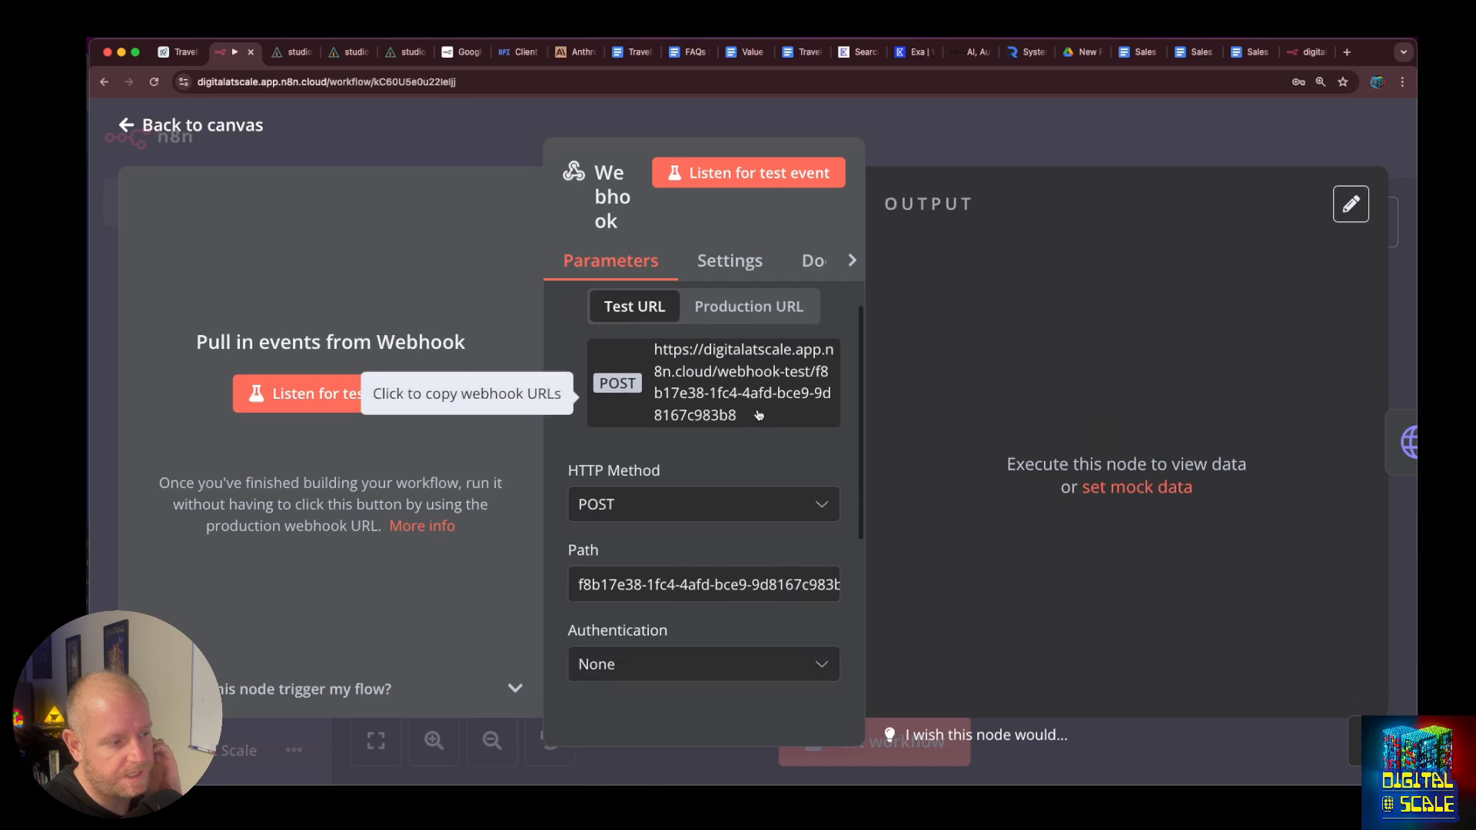
{"action": "scroll", "coordinate": [757, 409], "scroll_direction": "down", "scroll_amount": 2}
{"action": "scroll", "coordinate": [753, 415], "scroll_direction": "up", "scroll_amount": 6}
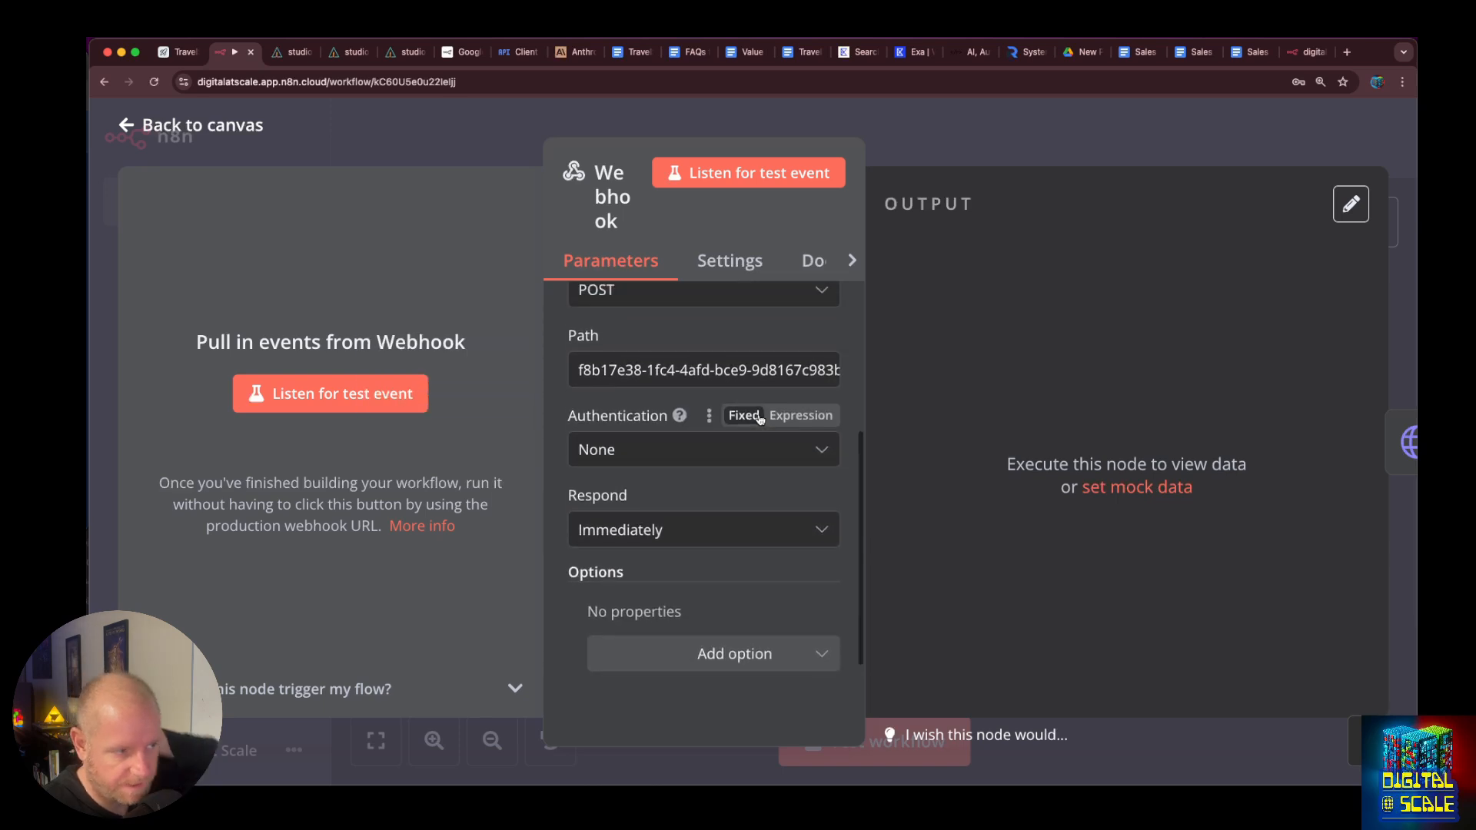
{"action": "left_click", "coordinate": [128, 123]}
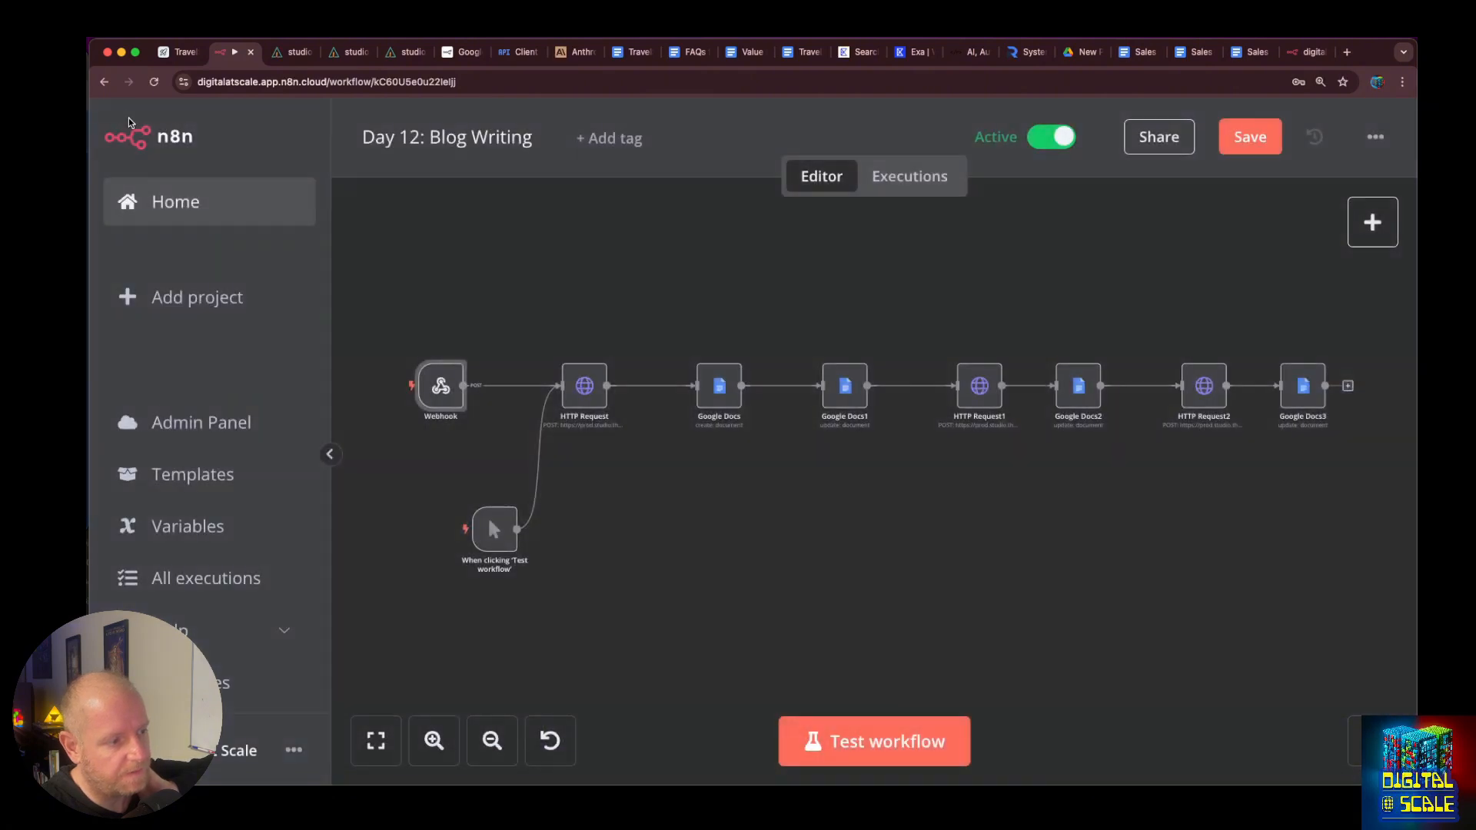
{"action": "left_click", "coordinate": [169, 207]}
{"action": "left_click", "coordinate": [826, 493]}
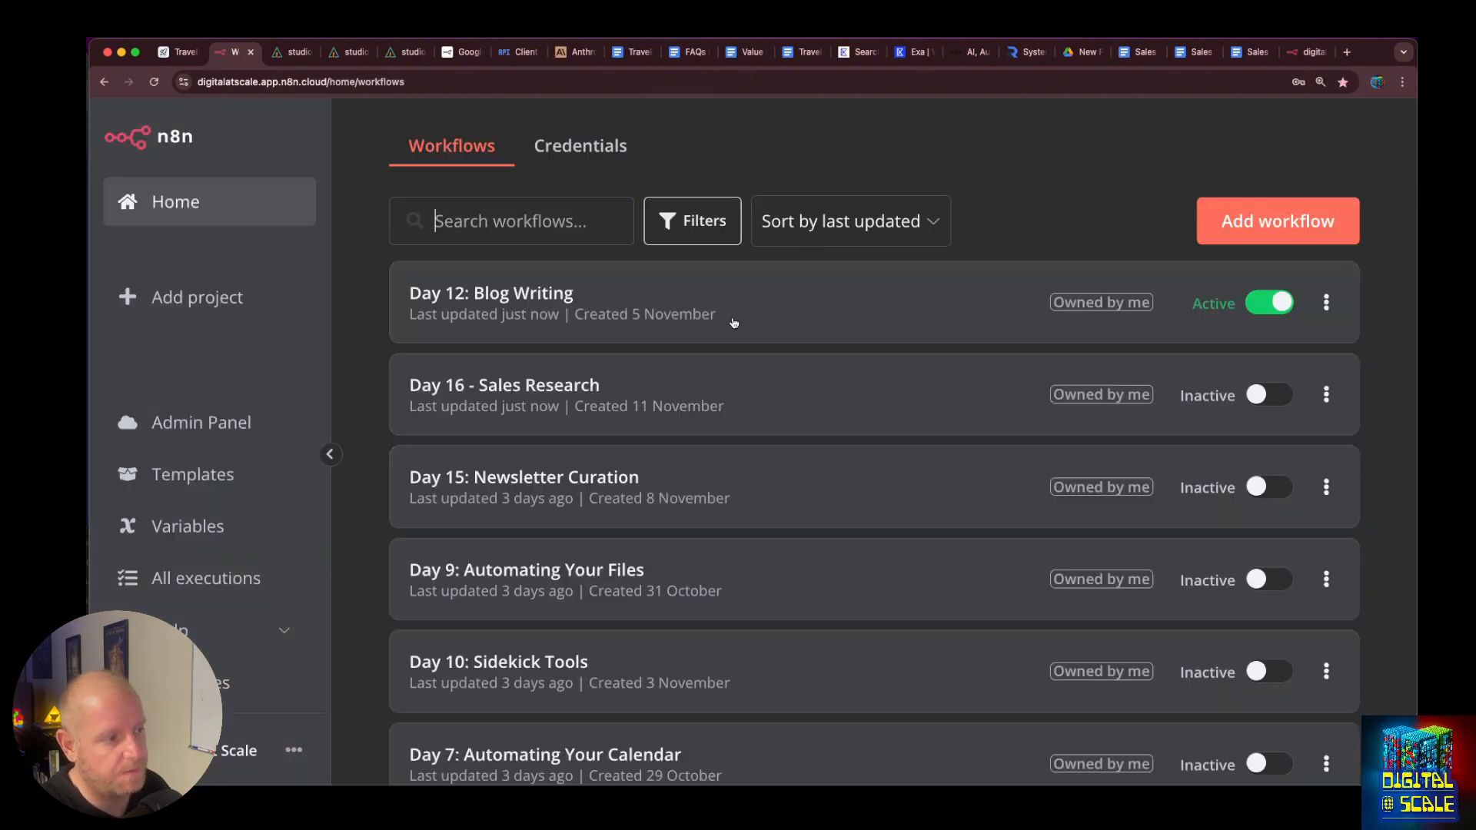
Open the Day 16 - Sales Research workflow and set its Webhook node's HTTP method to POST.
{"action": "left_click", "coordinate": [467, 358]}
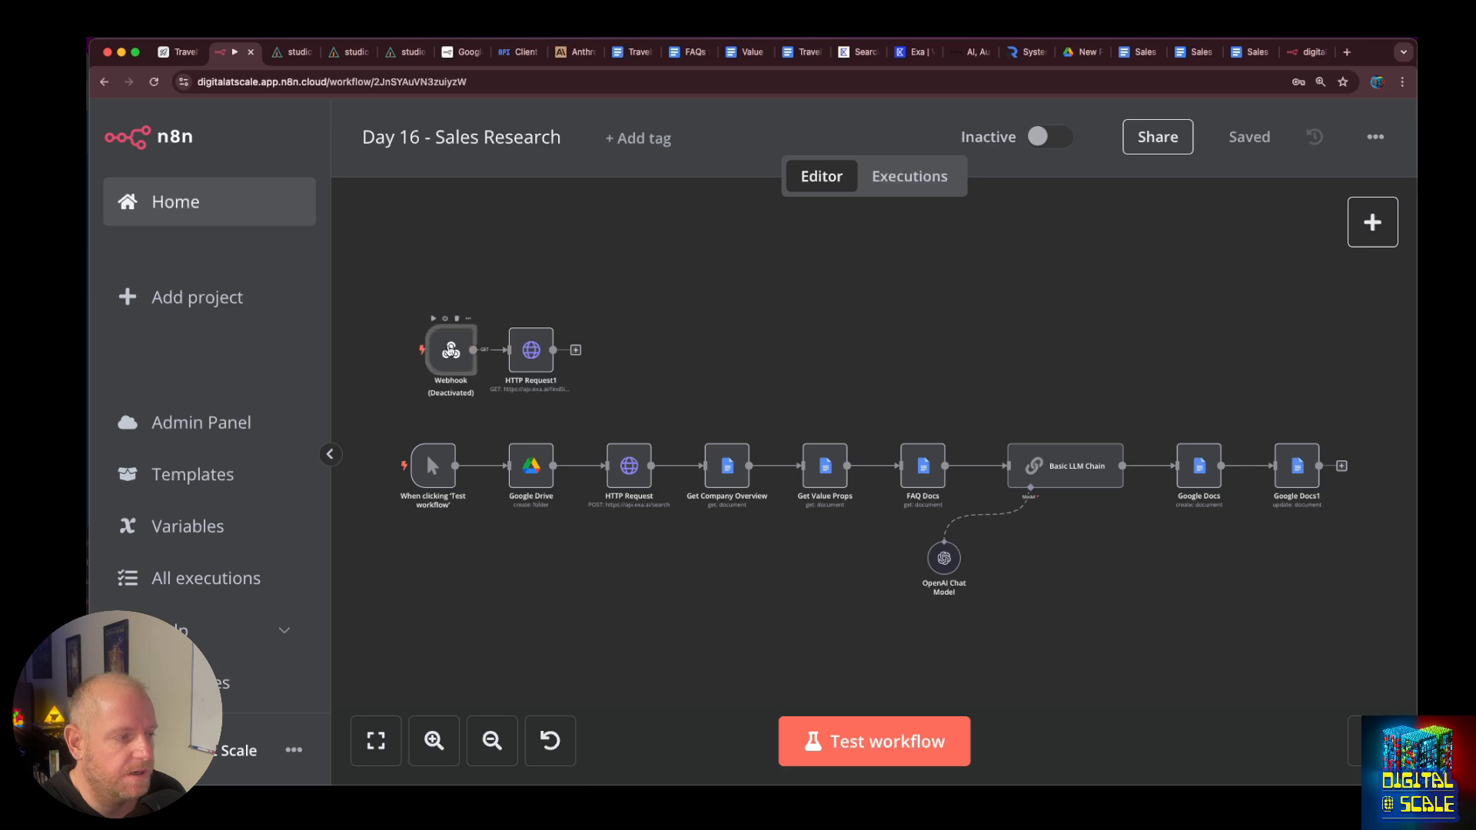
{"action": "double_click", "coordinate": [449, 348]}
{"action": "left_click", "coordinate": [642, 547]}
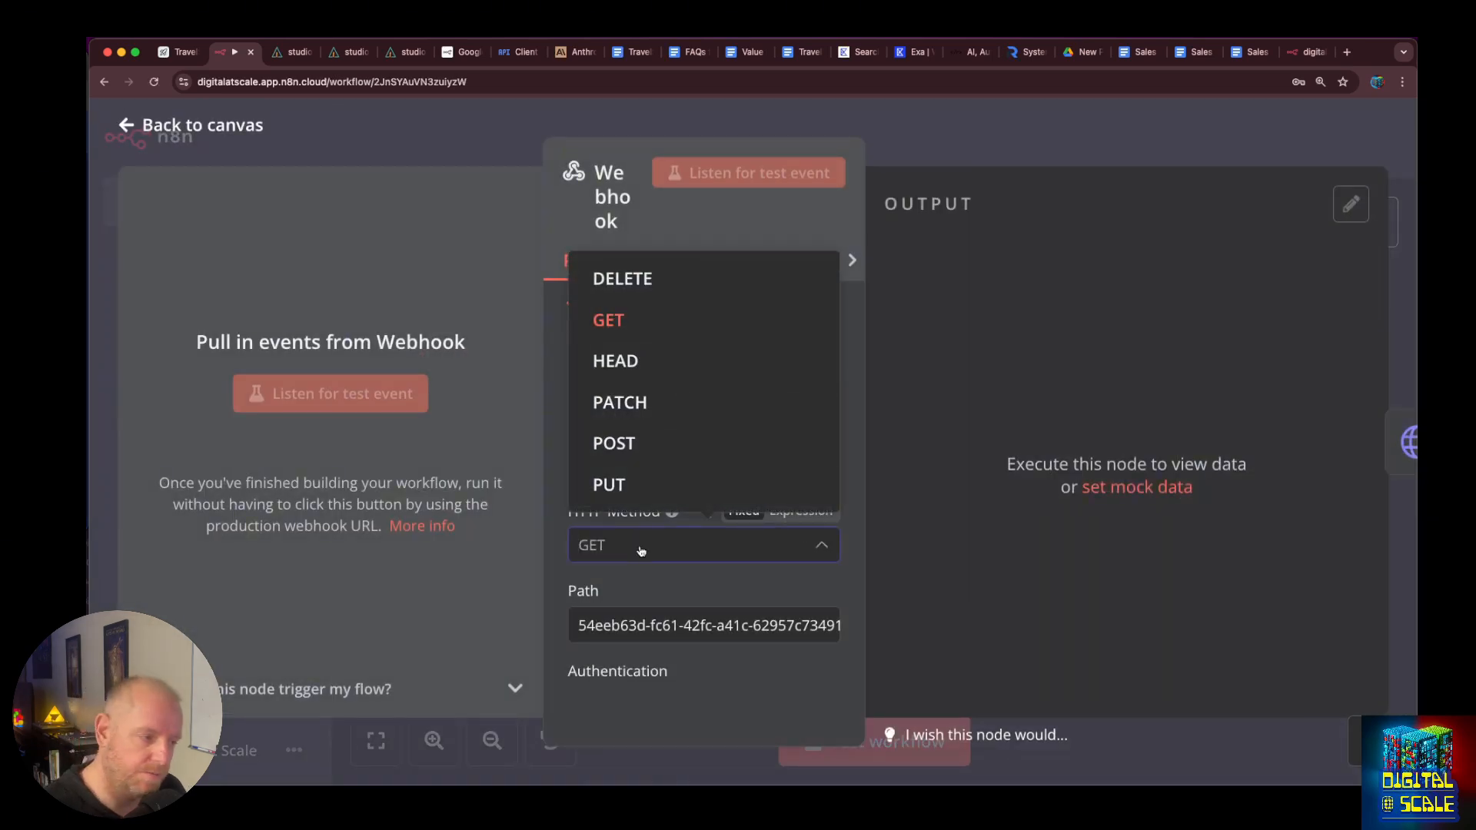
{"action": "left_click", "coordinate": [625, 443]}
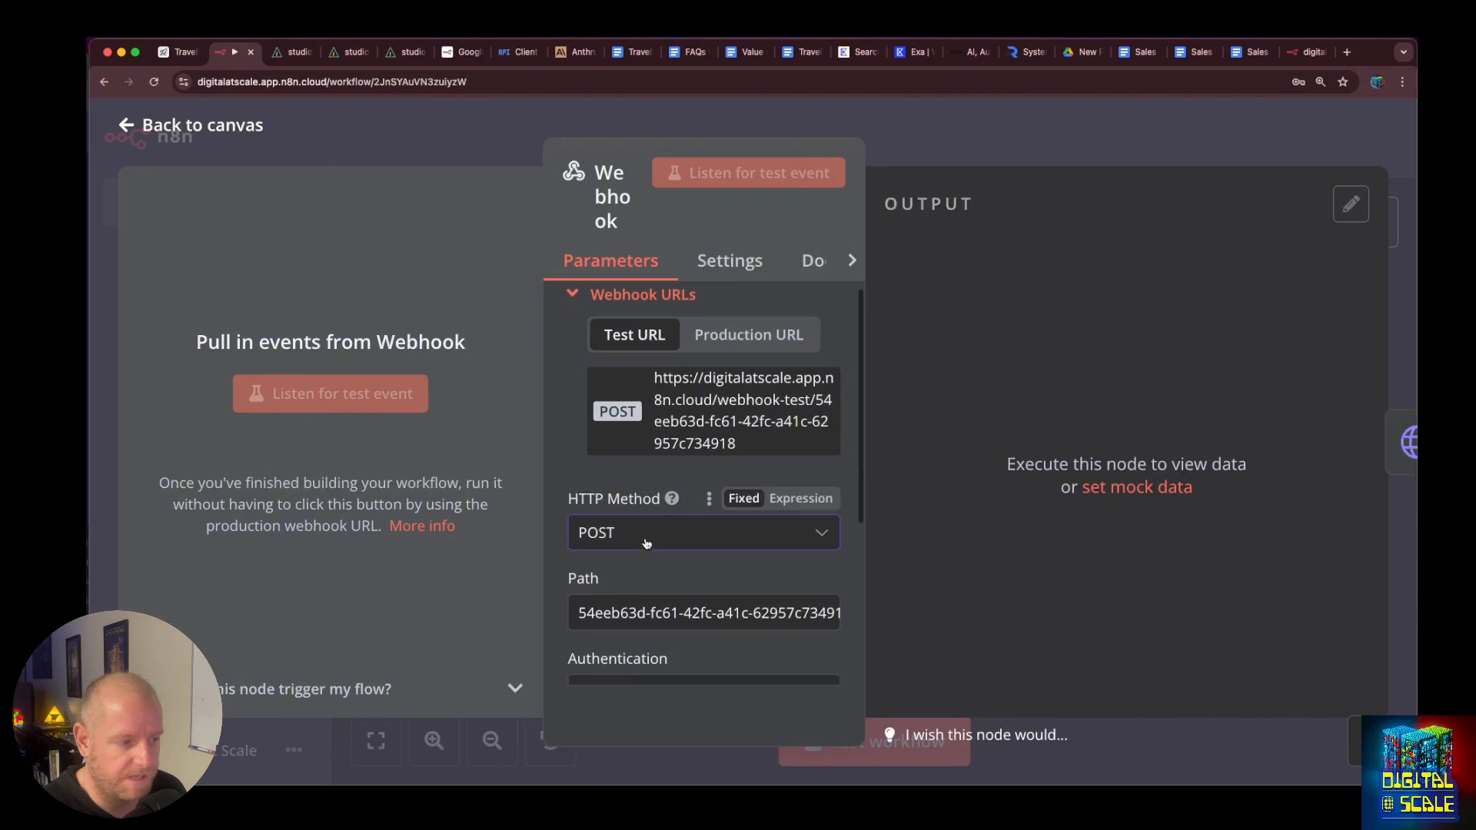
{"action": "scroll", "coordinate": [648, 546], "scroll_direction": "down", "scroll_amount": 3}
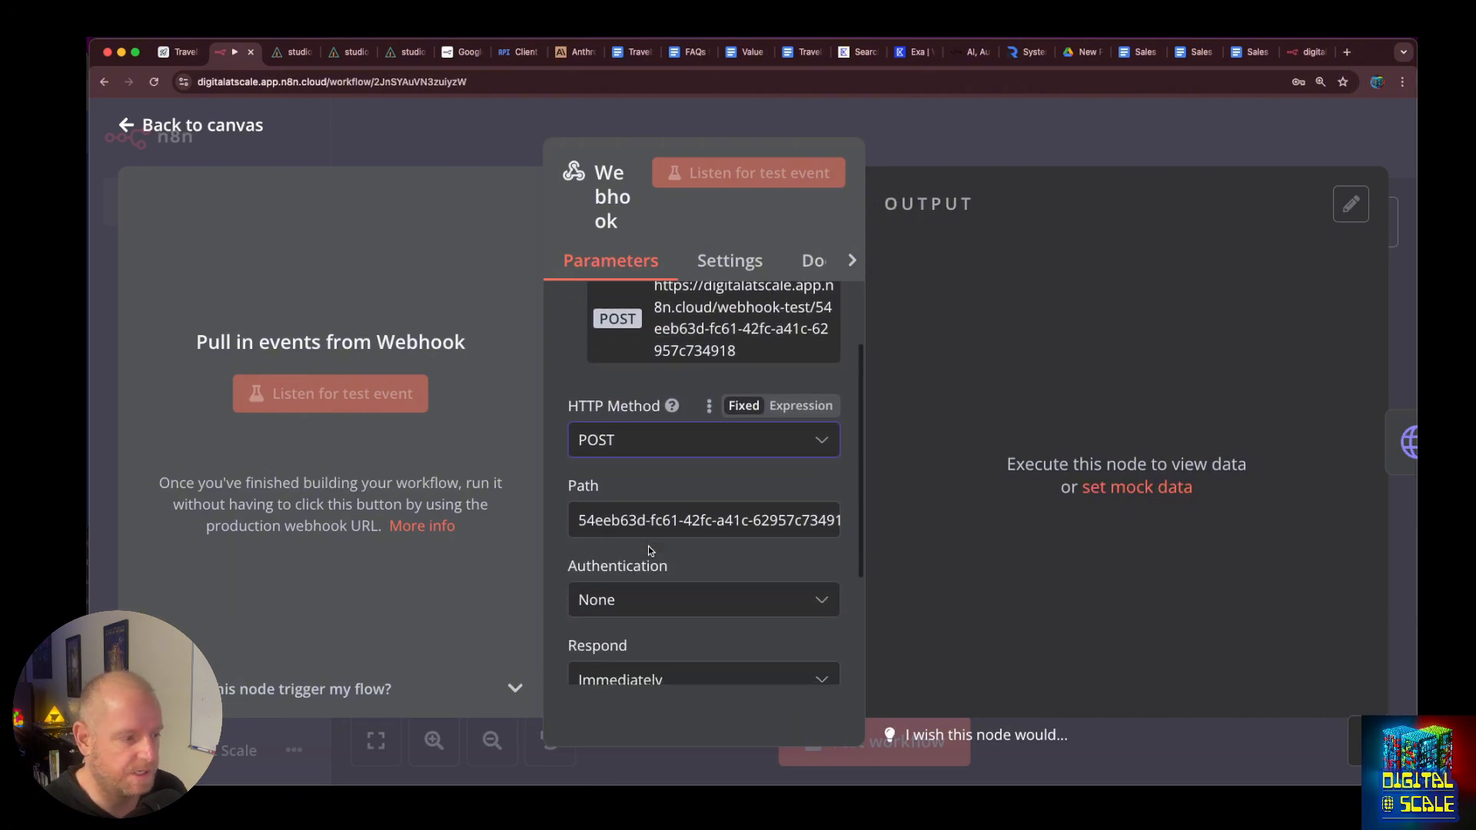
{"action": "scroll", "coordinate": [649, 553], "scroll_direction": "down", "scroll_amount": 3}
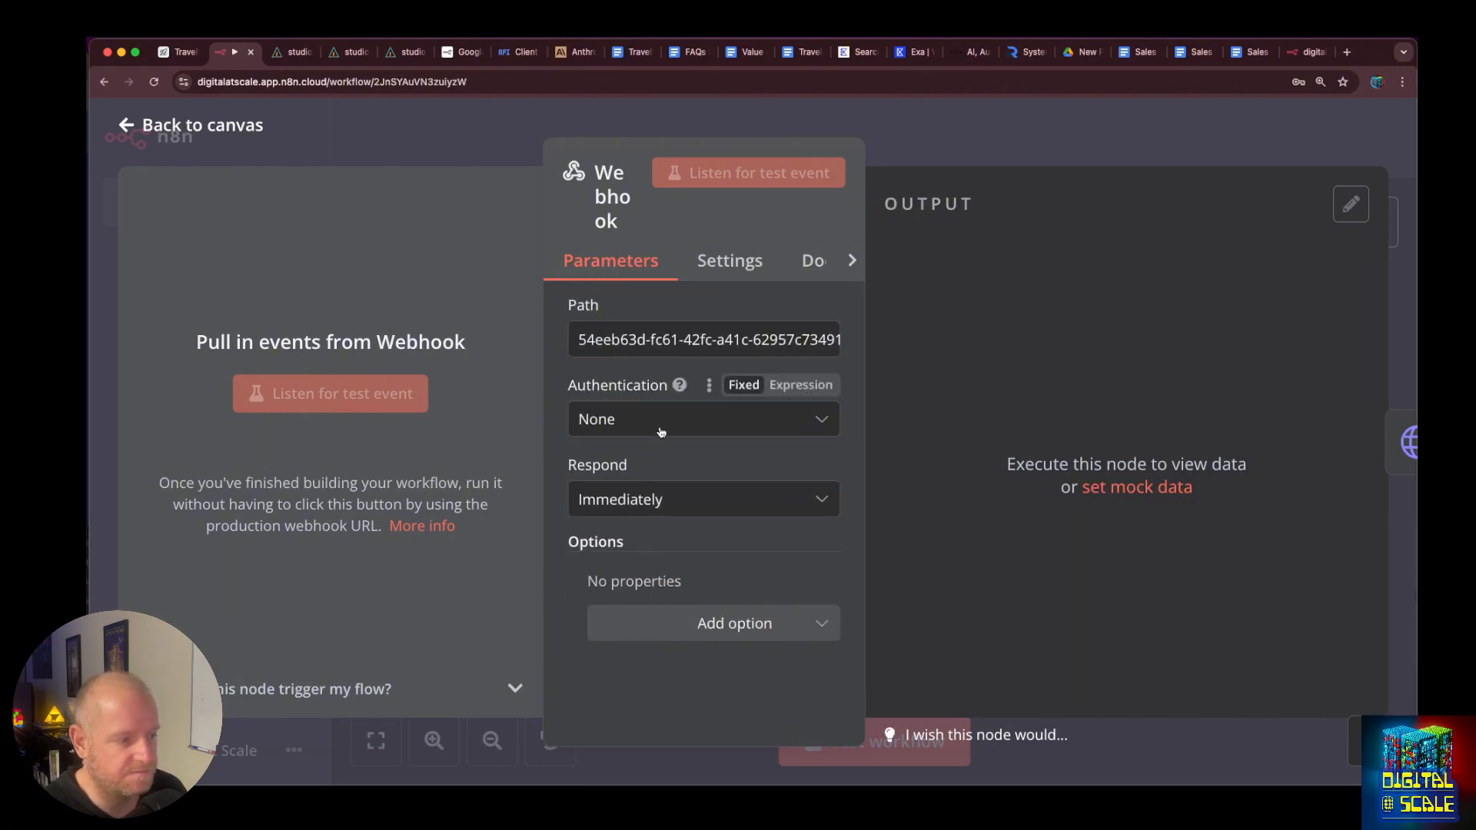
Set the Webhook node to respond using the 'Respond to Webhook' node and return to the canvas.
{"action": "left_click", "coordinate": [683, 501]}
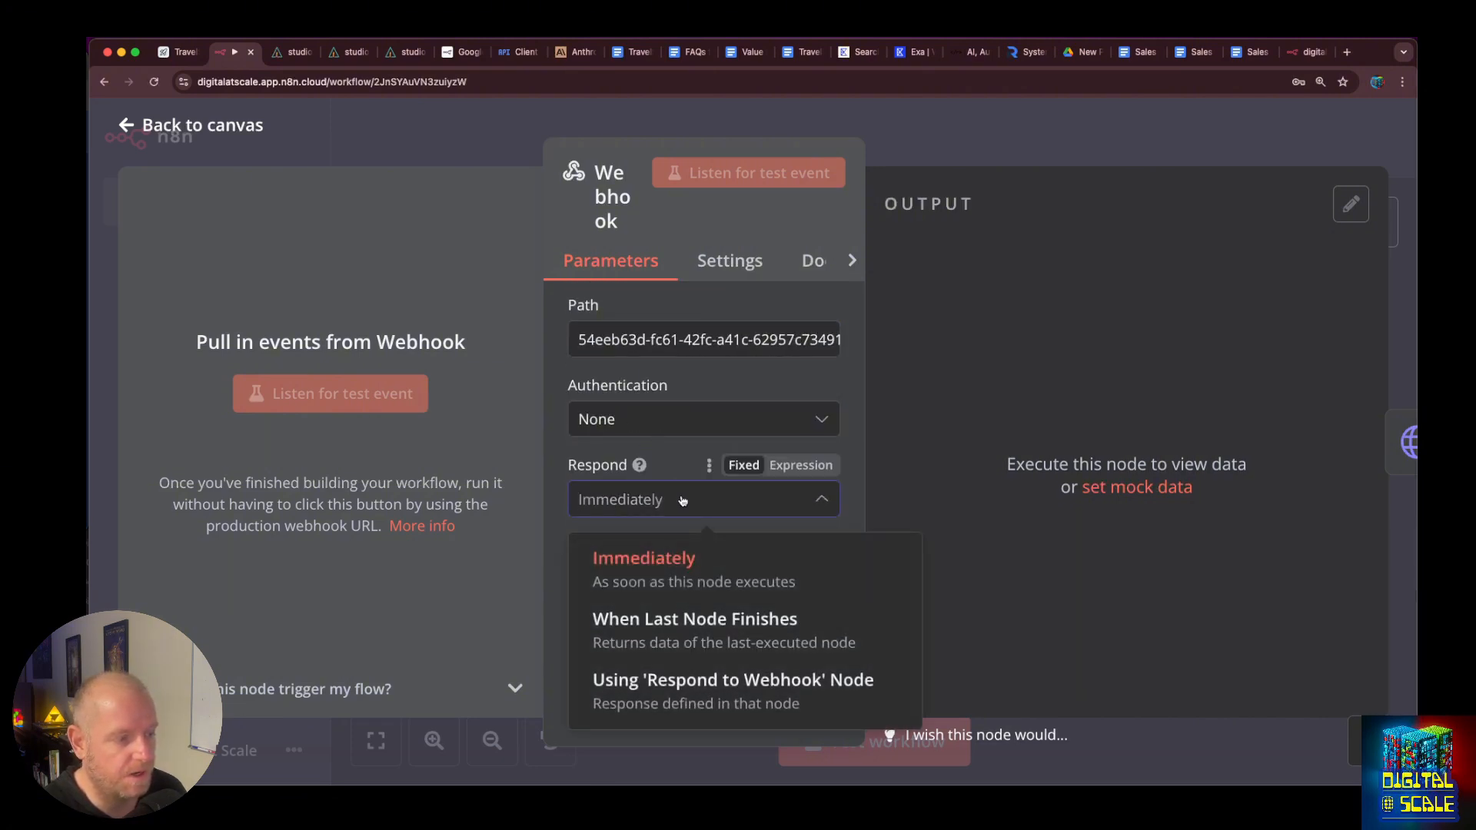
{"action": "left_click", "coordinate": [732, 684]}
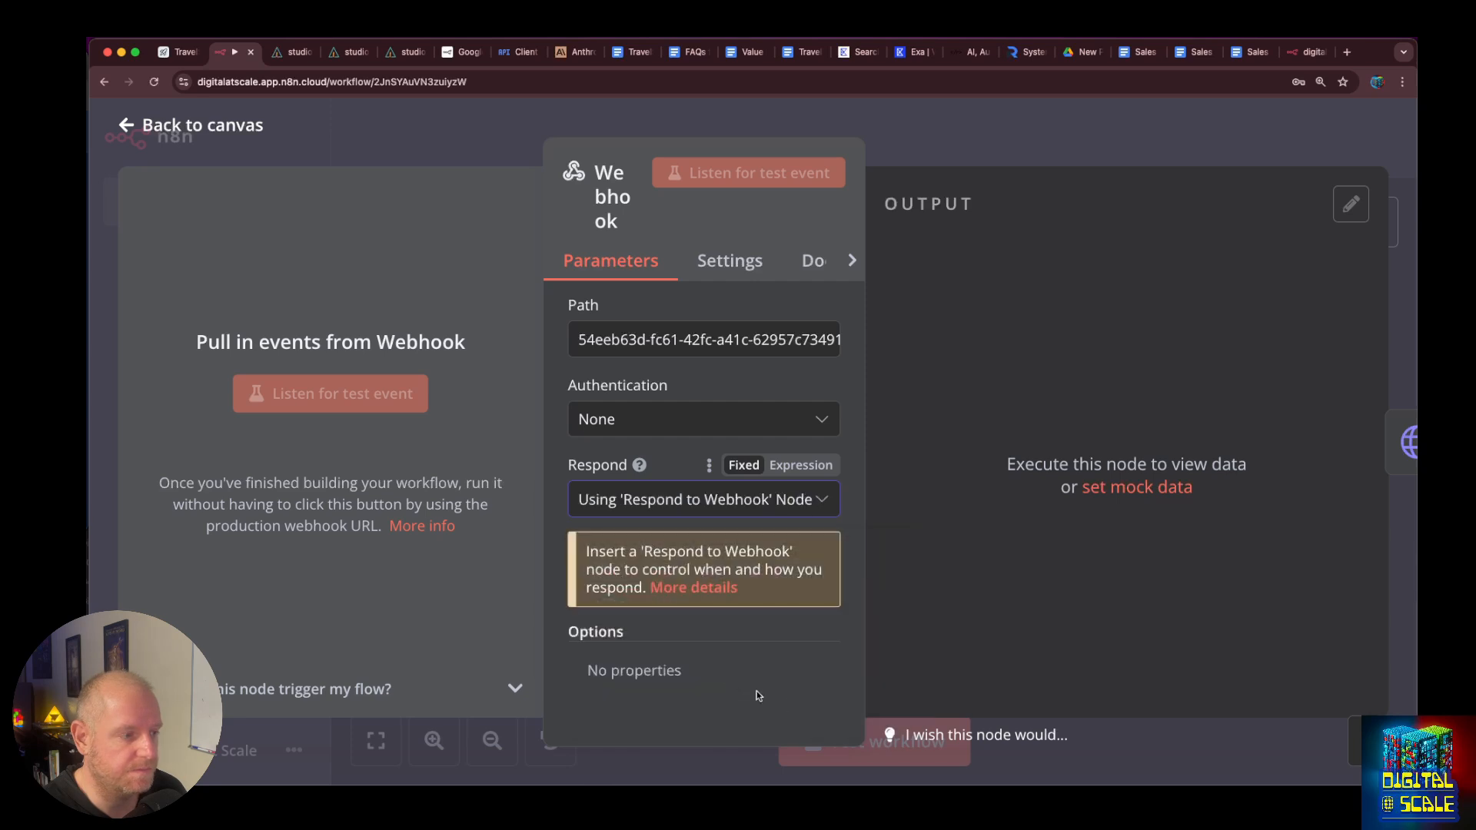
{"action": "scroll", "coordinate": [695, 522], "scroll_direction": "down", "scroll_amount": 3}
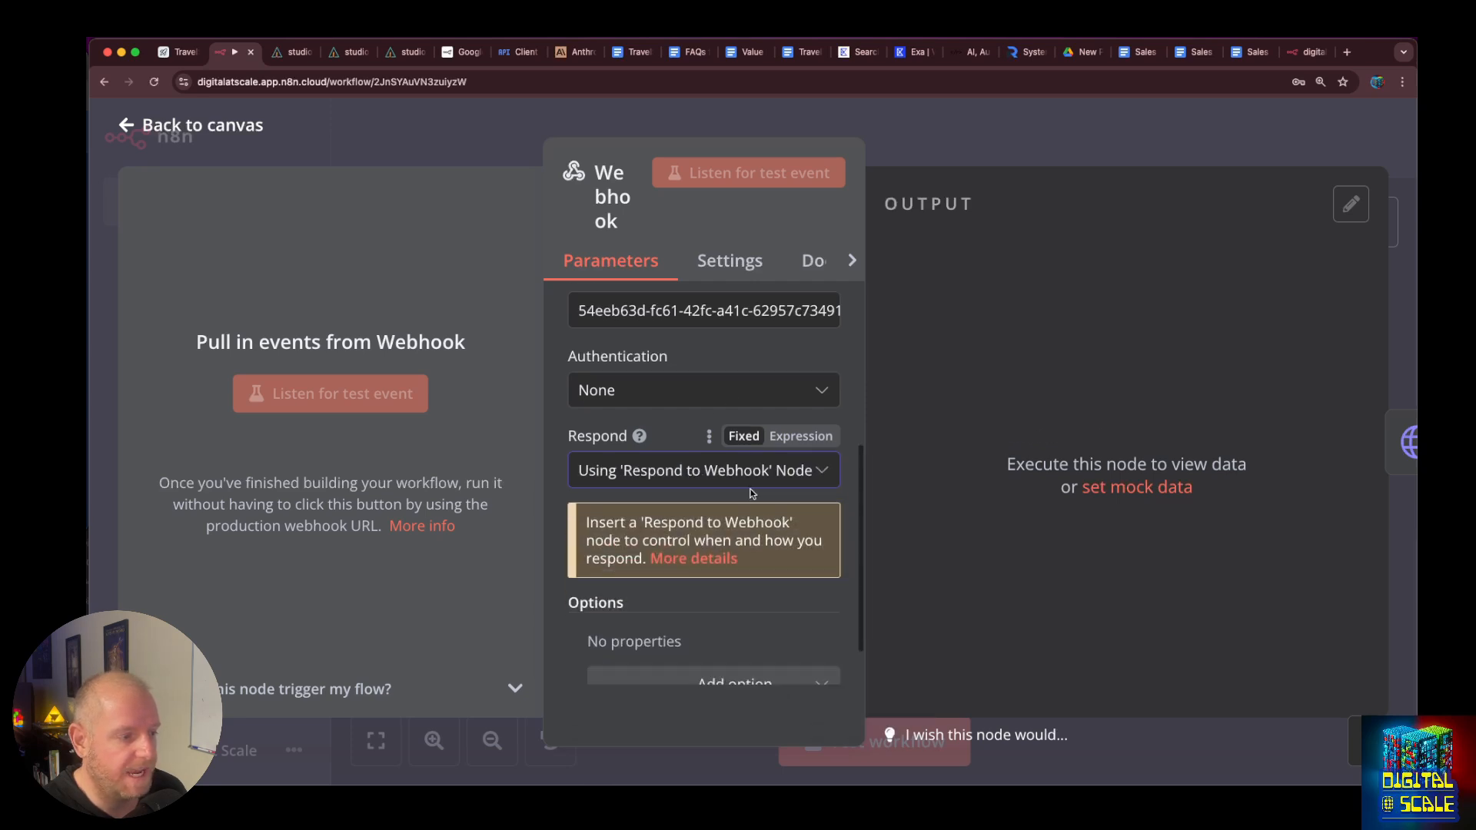
{"action": "scroll", "coordinate": [703, 555], "scroll_direction": "up", "scroll_amount": 8}
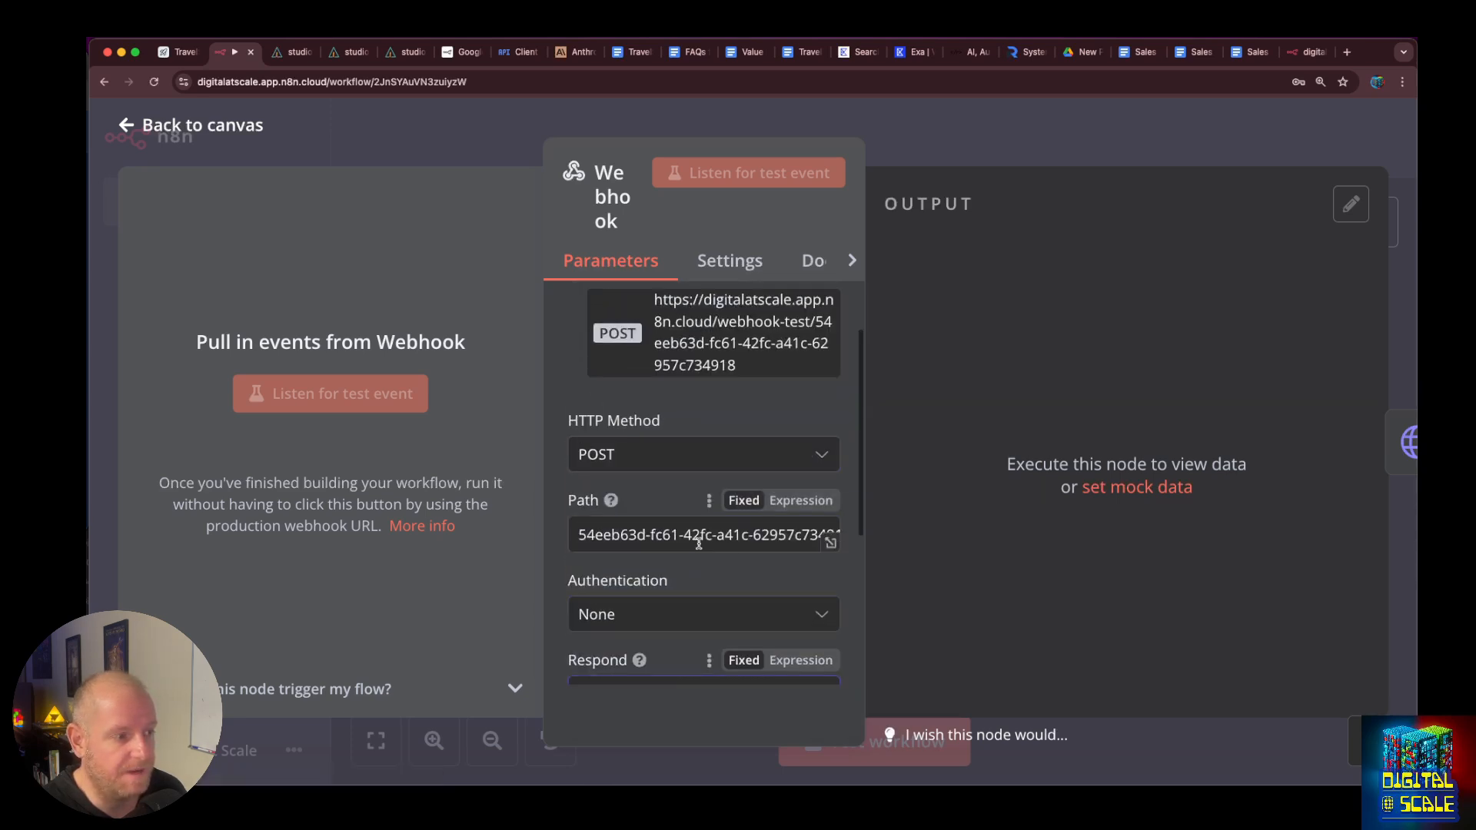
{"action": "left_click", "coordinate": [130, 129]}
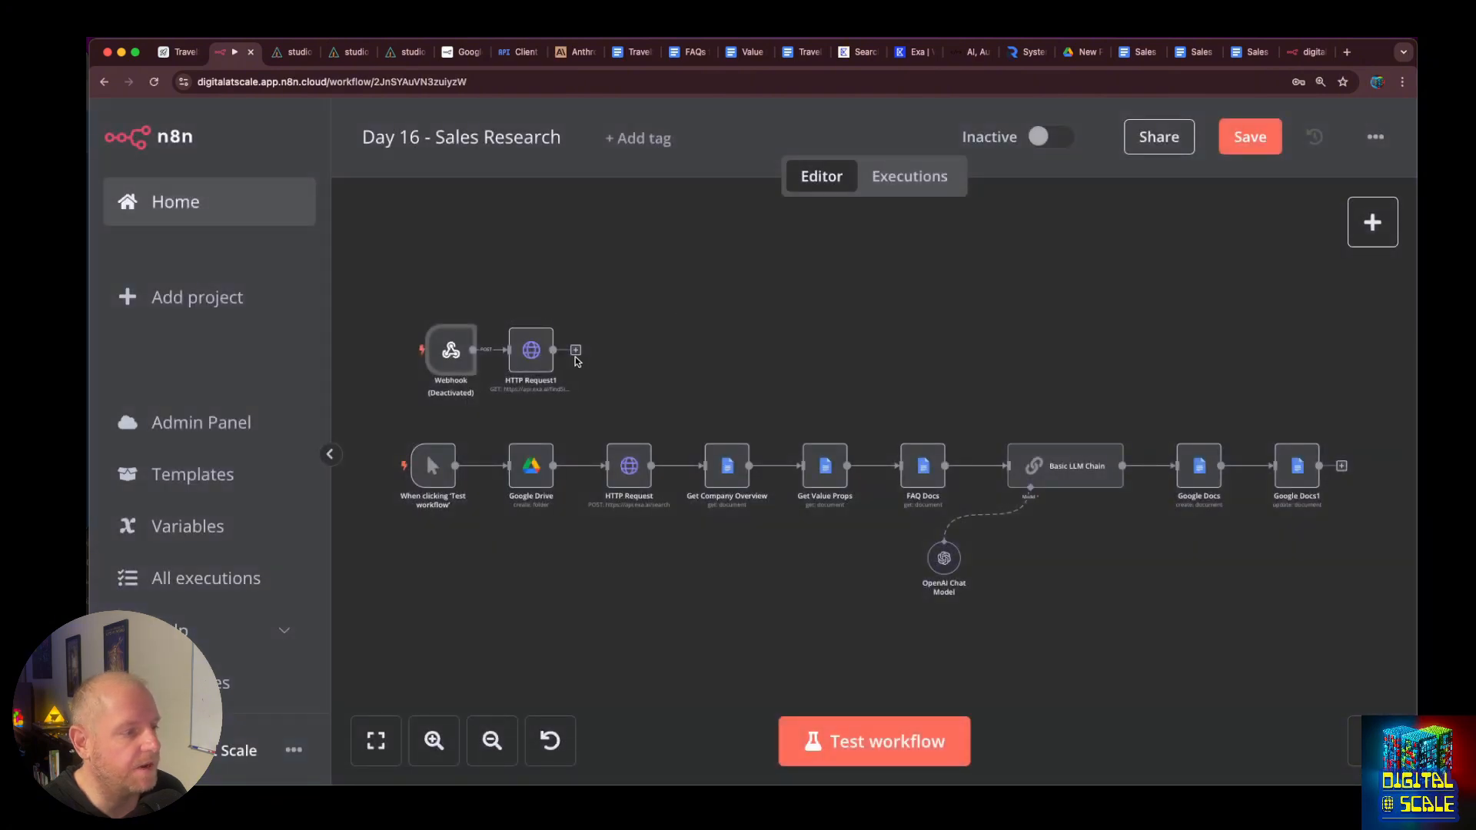
Add a Respond to Webhook node returning the First Incoming Item, connect it after HTTP Request1, and align the nodes in one evenly spaced row.
{"action": "left_click", "coordinate": [1372, 222]}
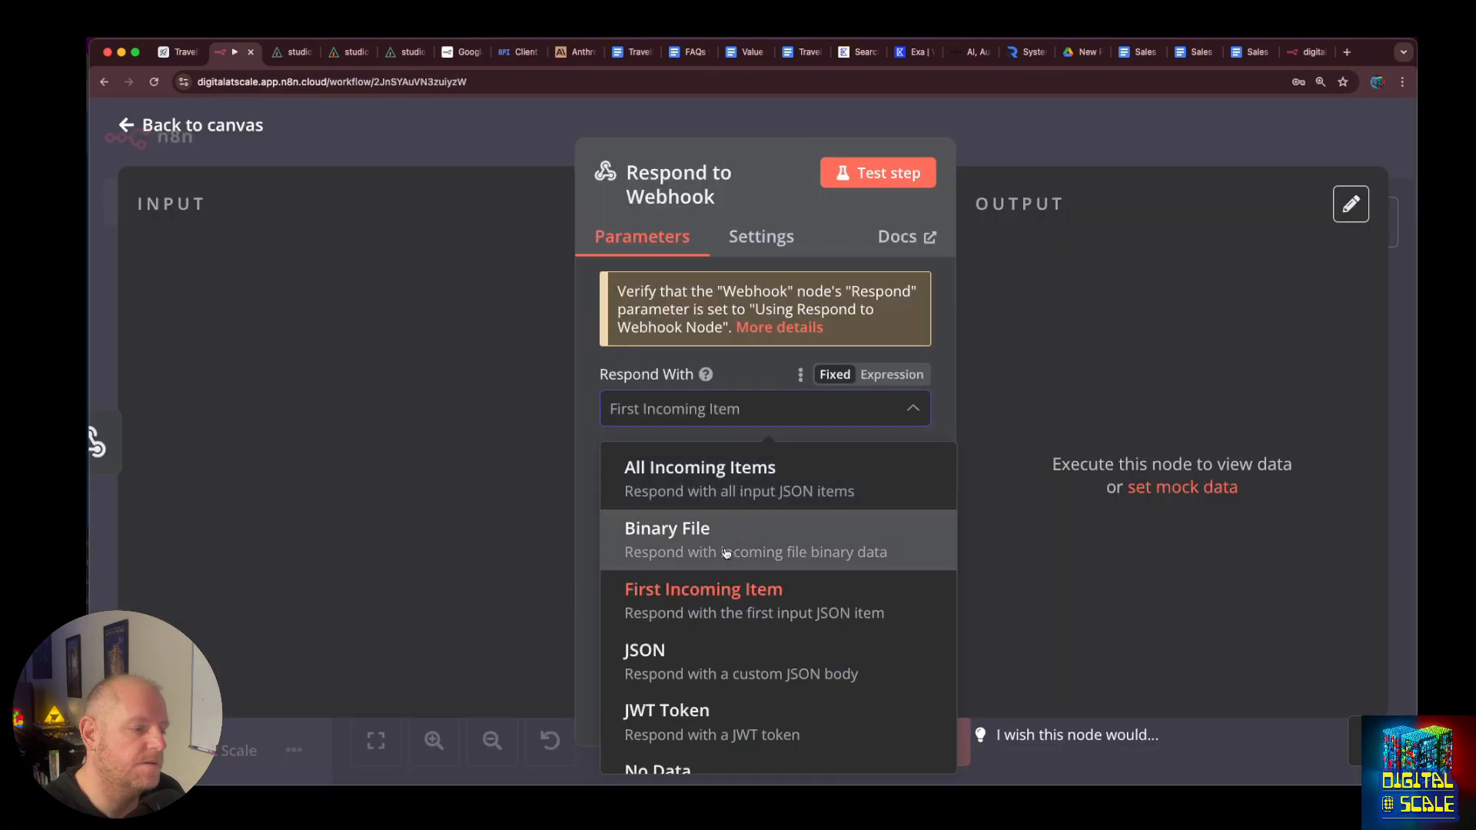
{"action": "left_click", "coordinate": [695, 589]}
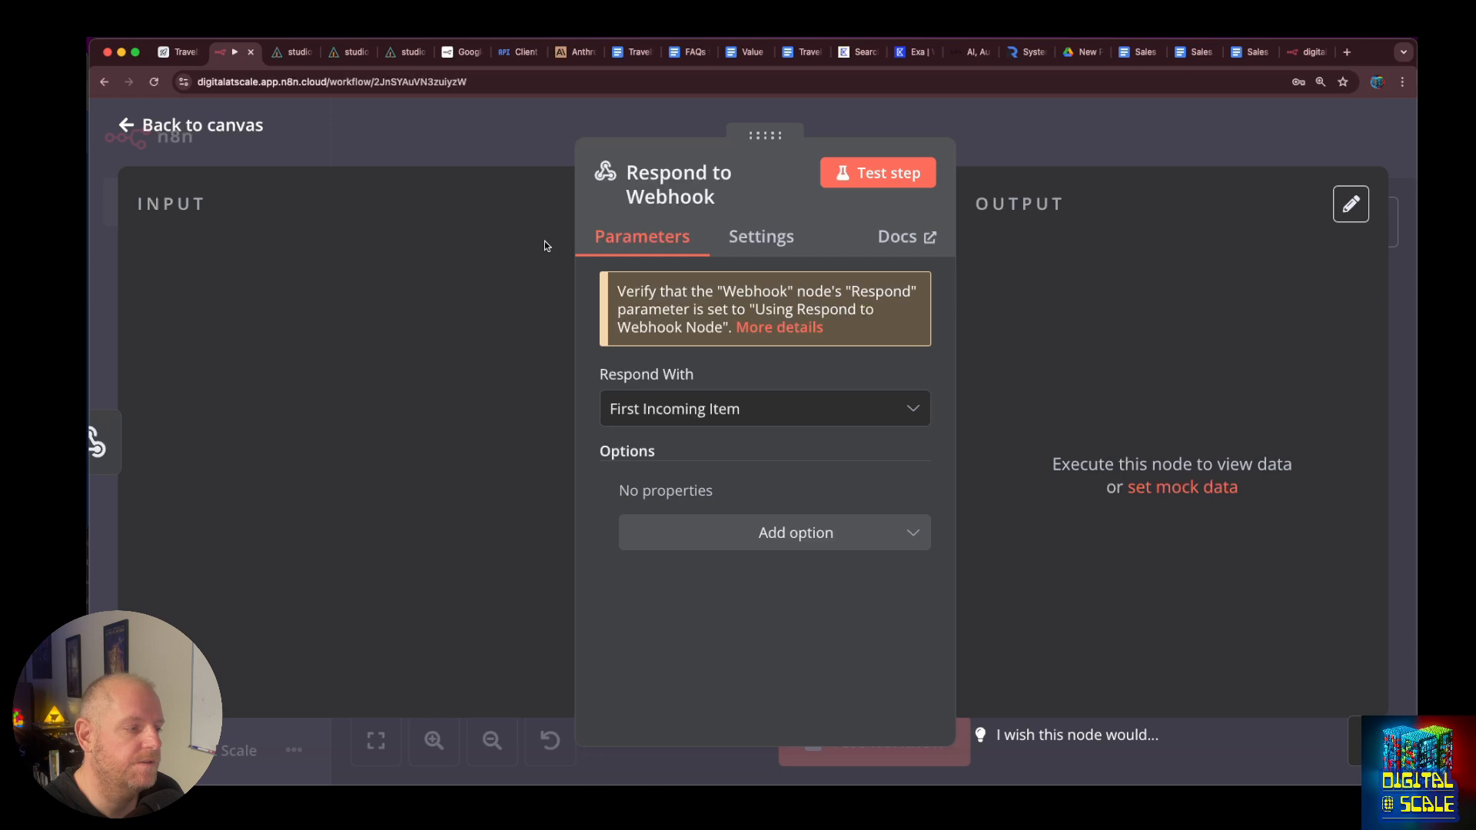
{"action": "left_click", "coordinate": [140, 123]}
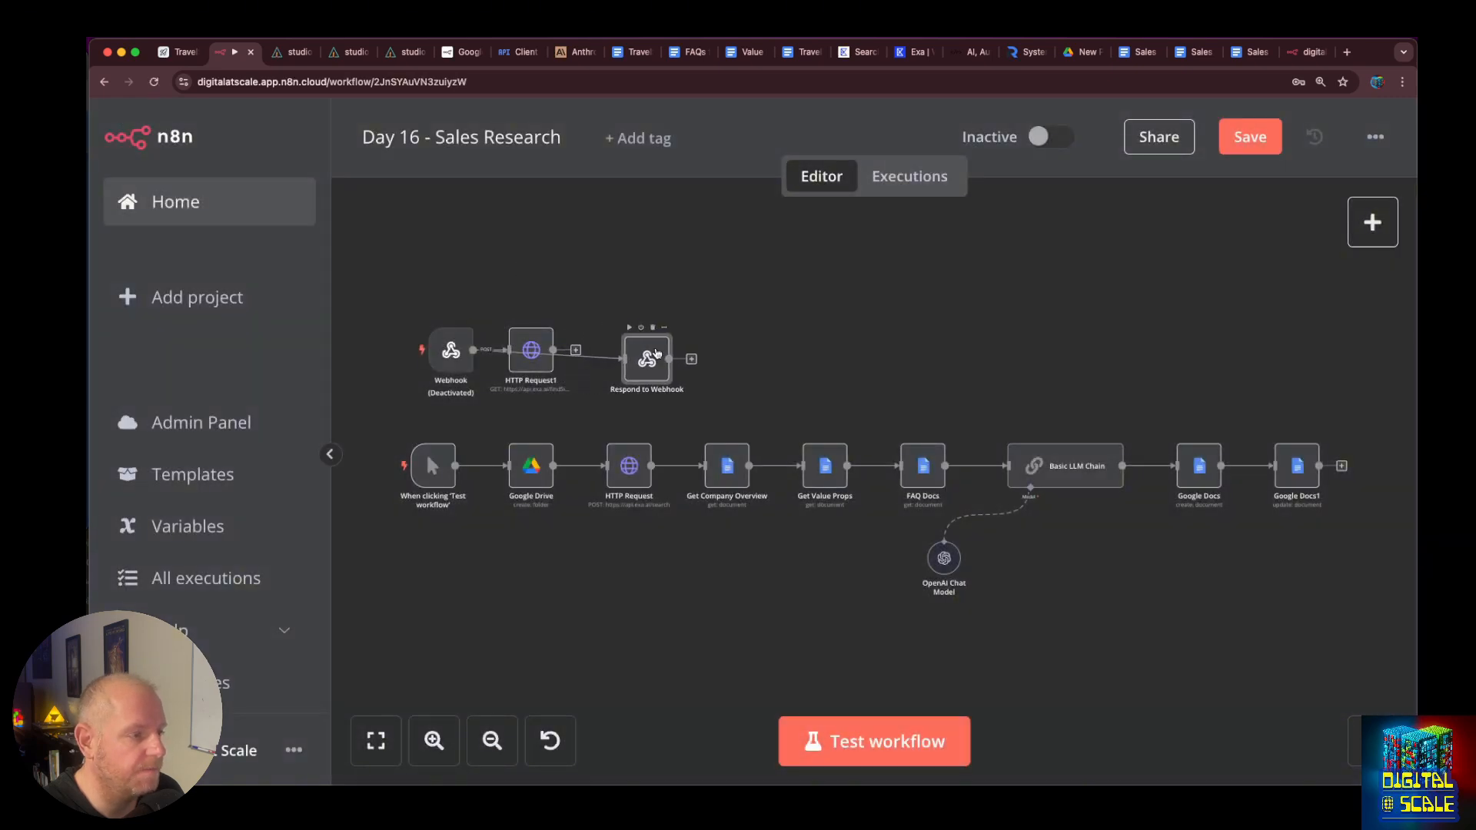
{"action": "left_click_drag", "start_coordinate": [656, 354], "coordinate": [655, 346]}
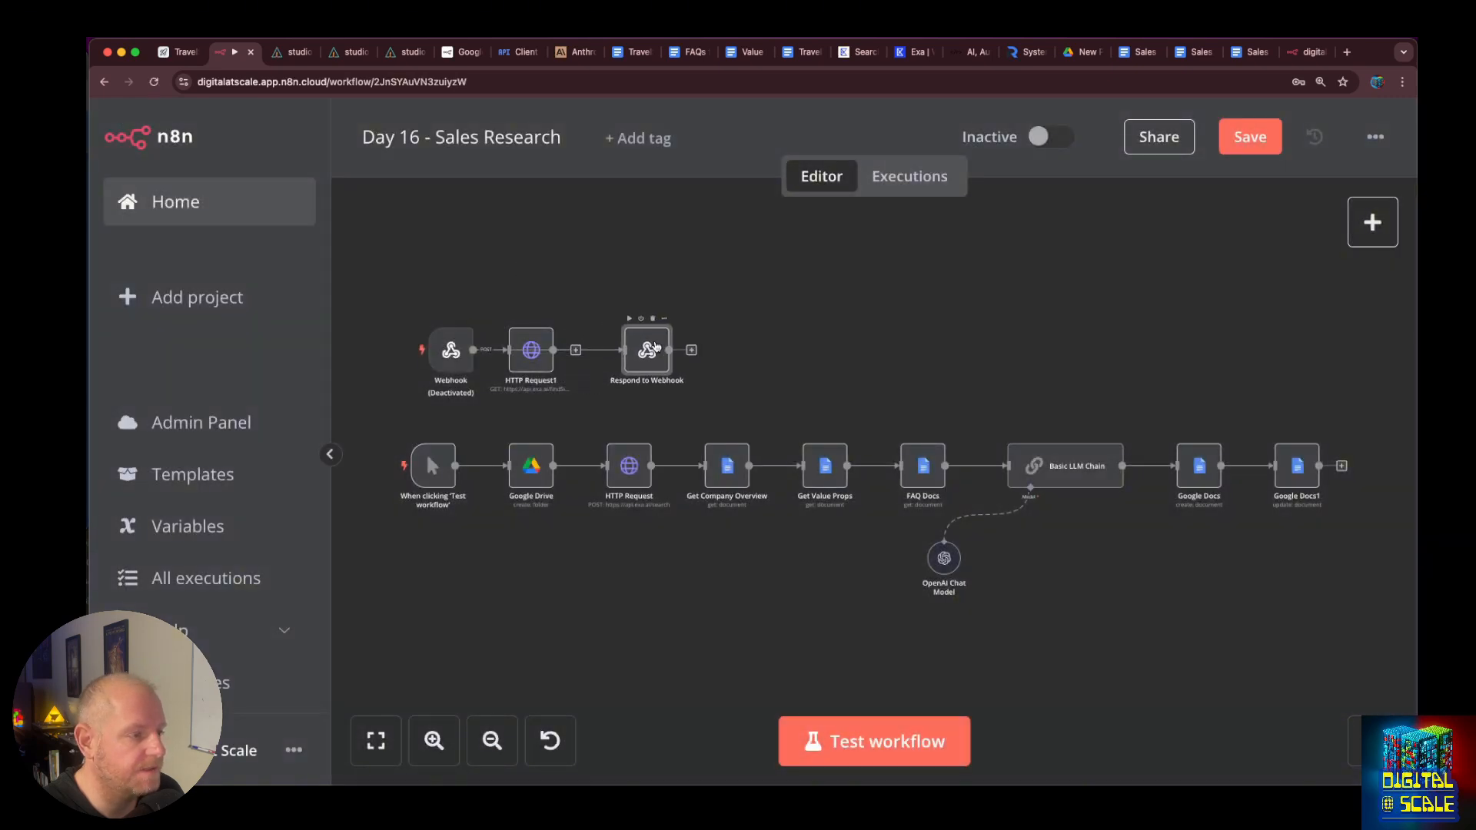
{"action": "left_click", "coordinate": [578, 352]}
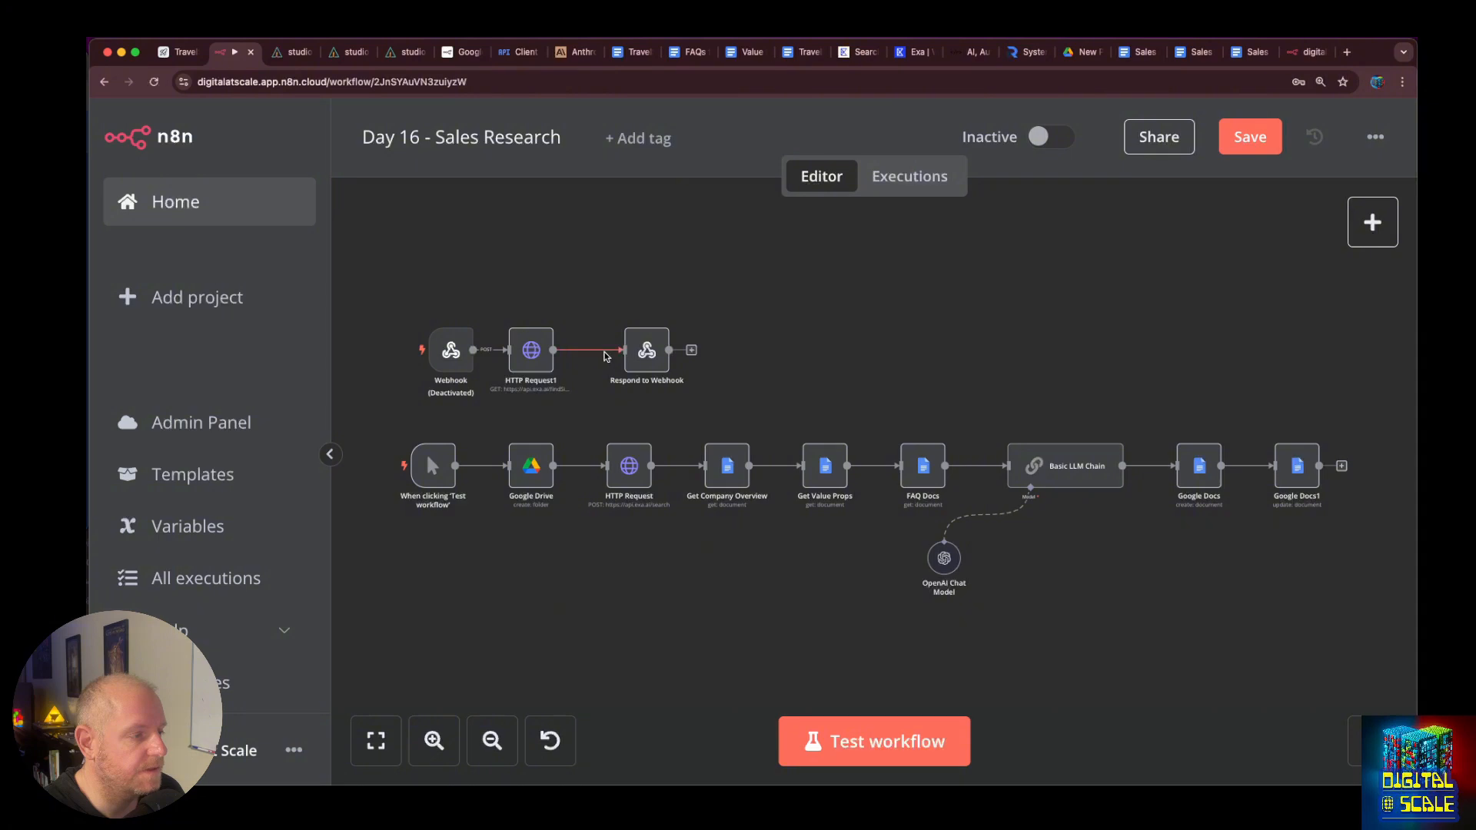
{"action": "left_click_drag", "start_coordinate": [515, 348], "coordinate": [540, 350]}
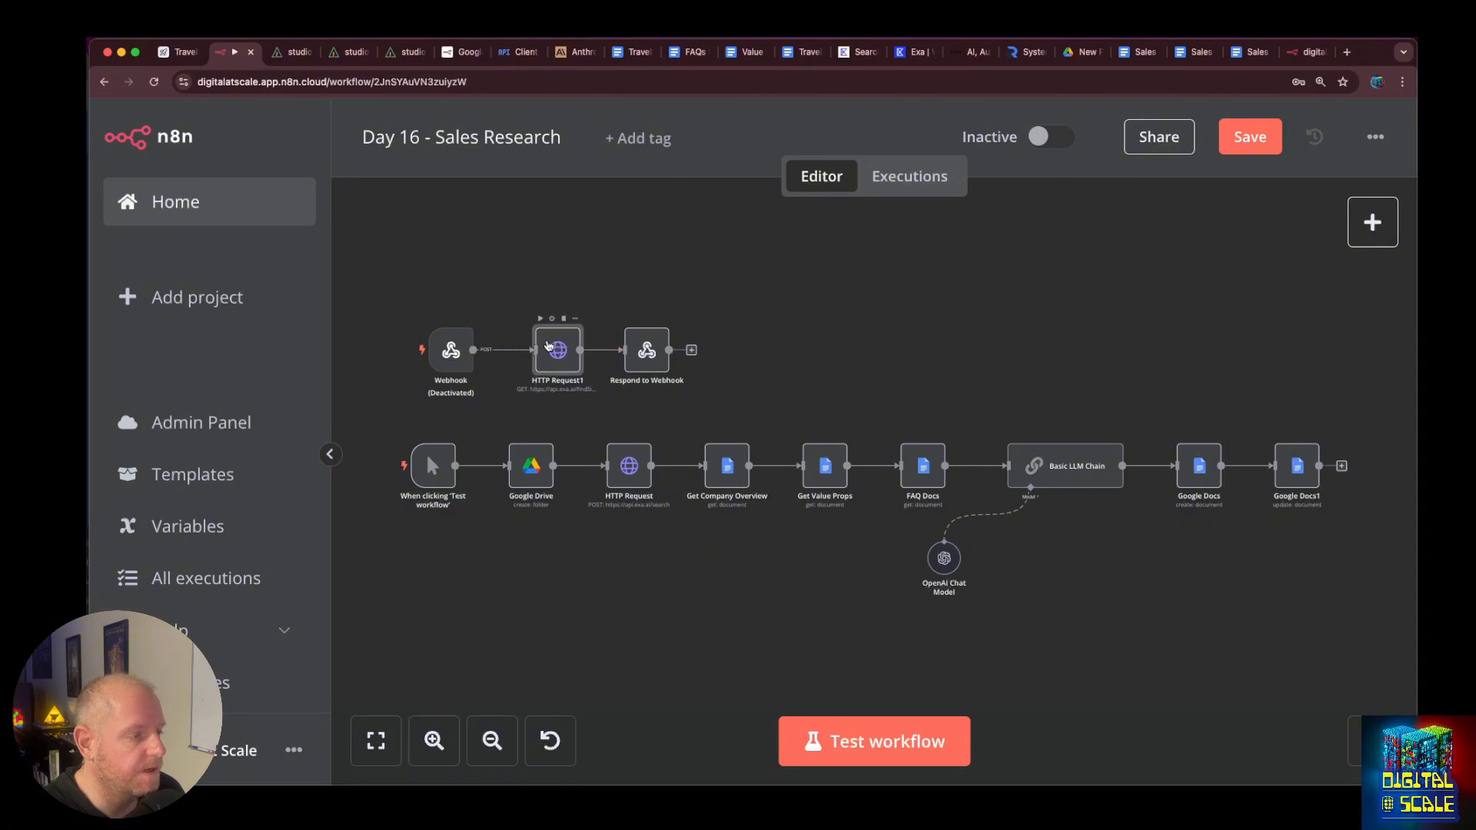
Open the Webhook node and view its production URL and its test URL.
{"action": "double_click", "coordinate": [455, 350]}
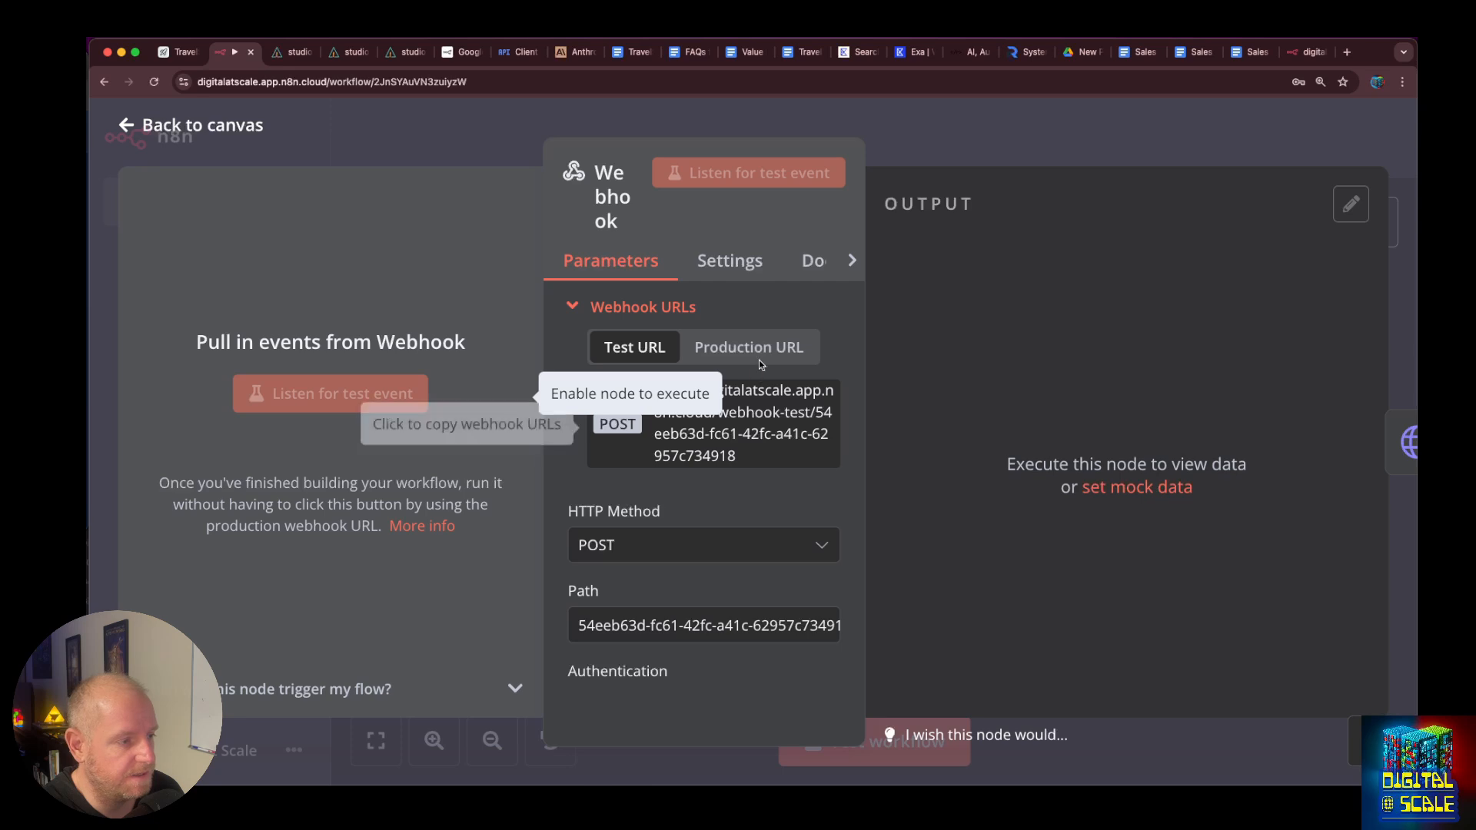
{"action": "left_click", "coordinate": [769, 356]}
{"action": "left_click", "coordinate": [626, 347]}
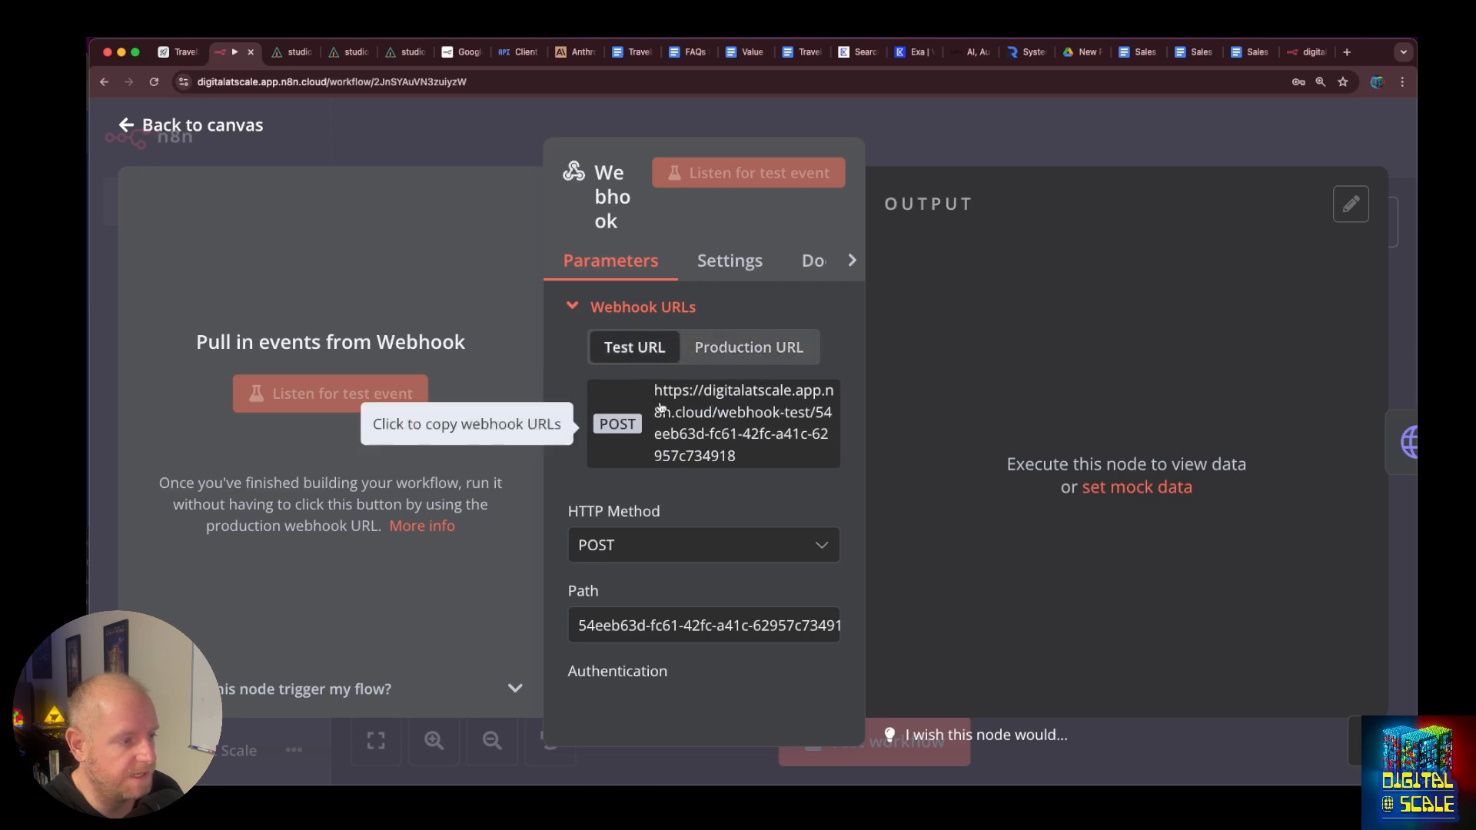
Switch to AnswerAI Studio and open the n8n_webhook-CustomTool template from the marketplace tools.
{"action": "left_click", "coordinate": [290, 53]}
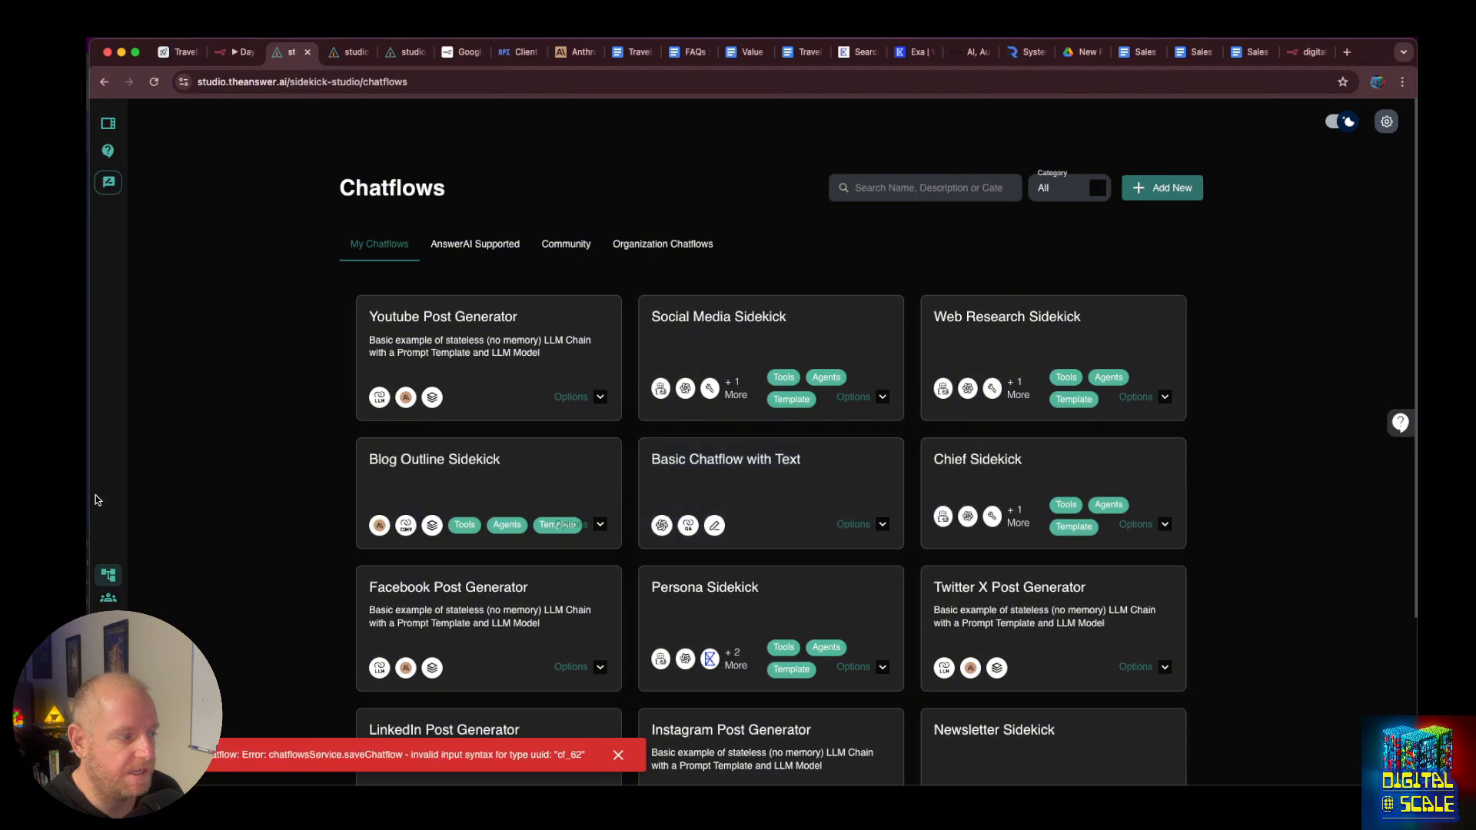
{"action": "left_click", "coordinate": [109, 644]}
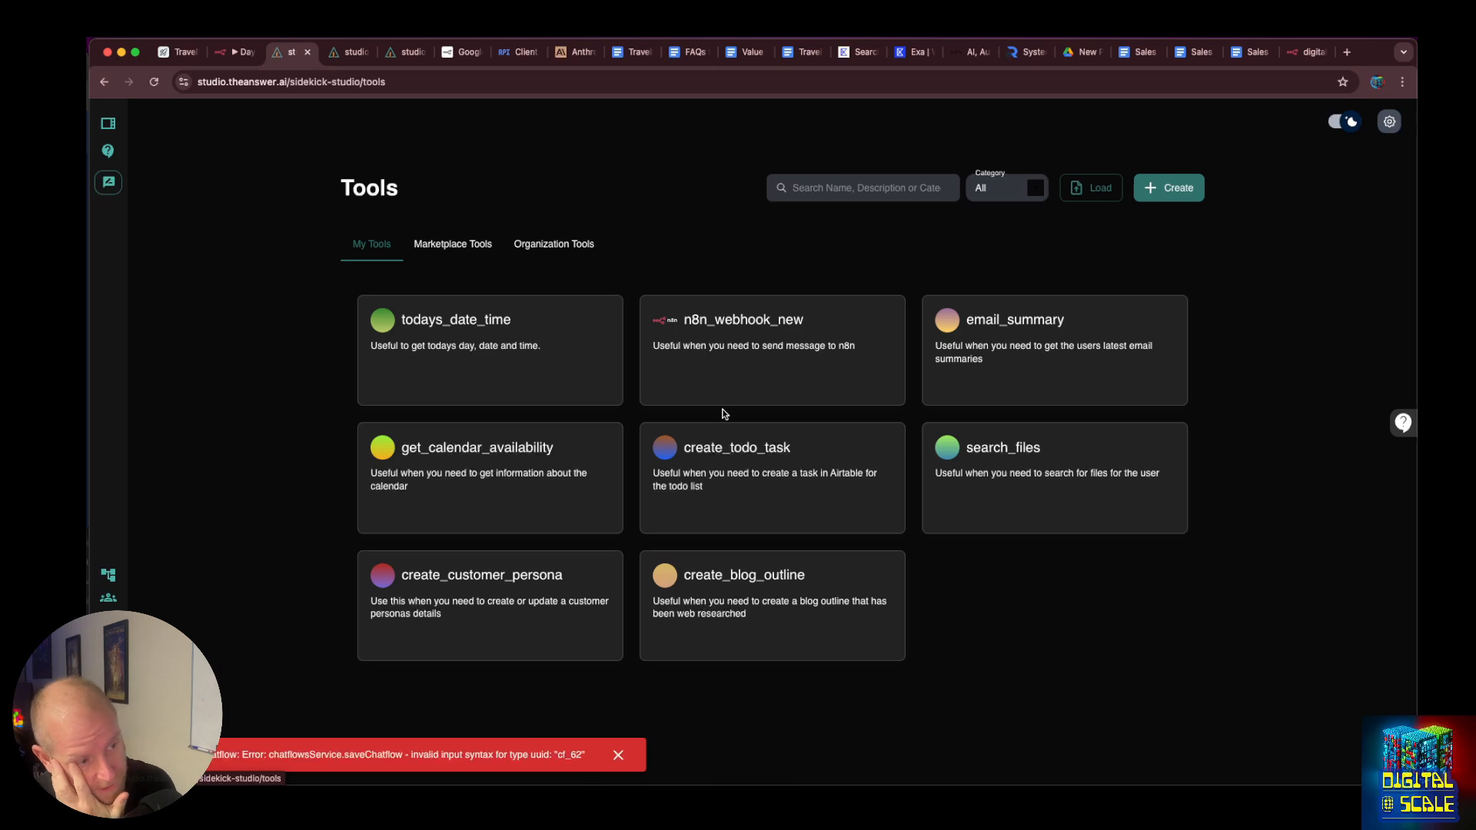
{"action": "left_click", "coordinate": [473, 243]}
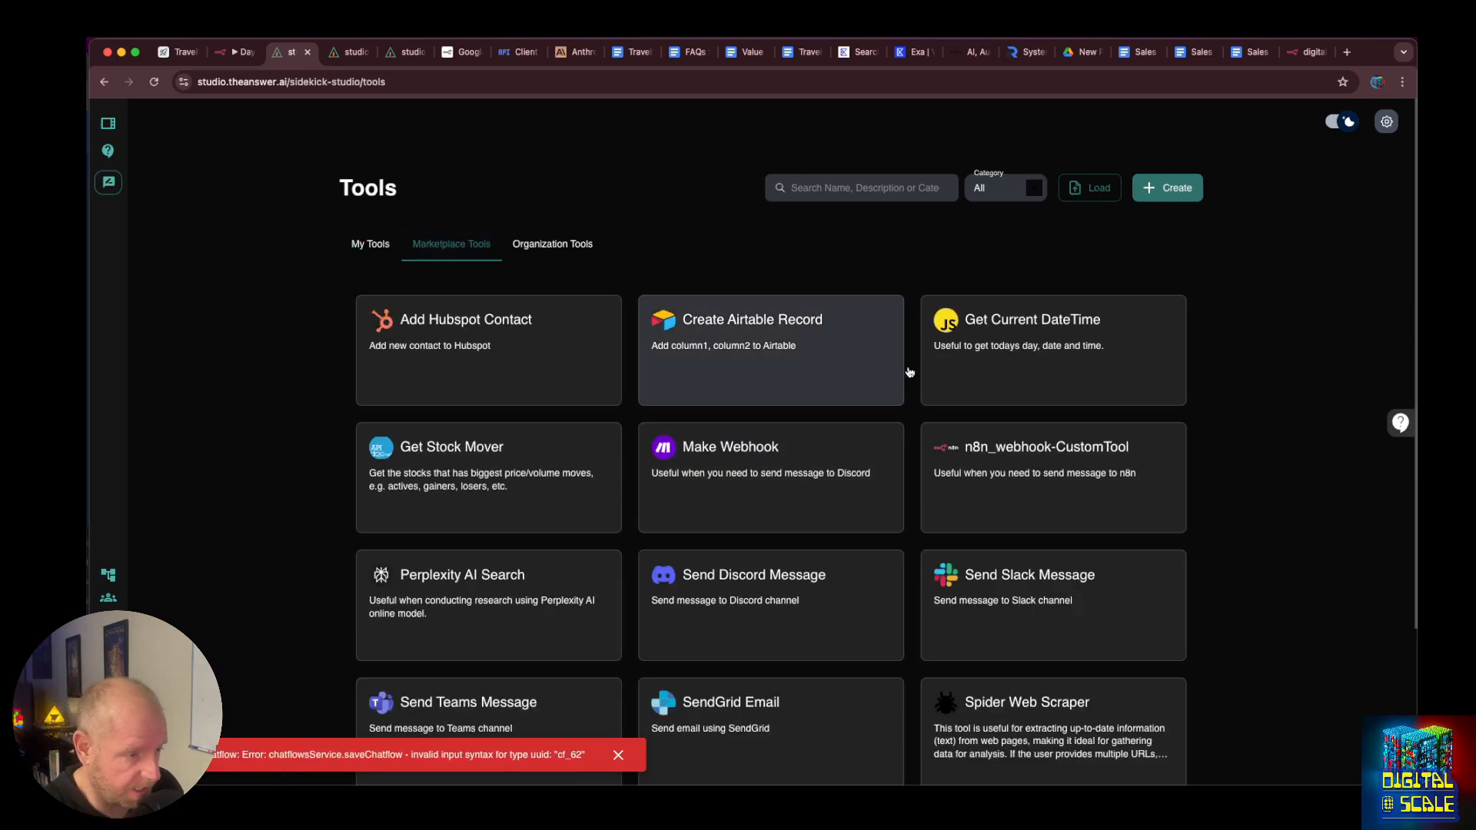
{"action": "left_click", "coordinate": [1029, 448]}
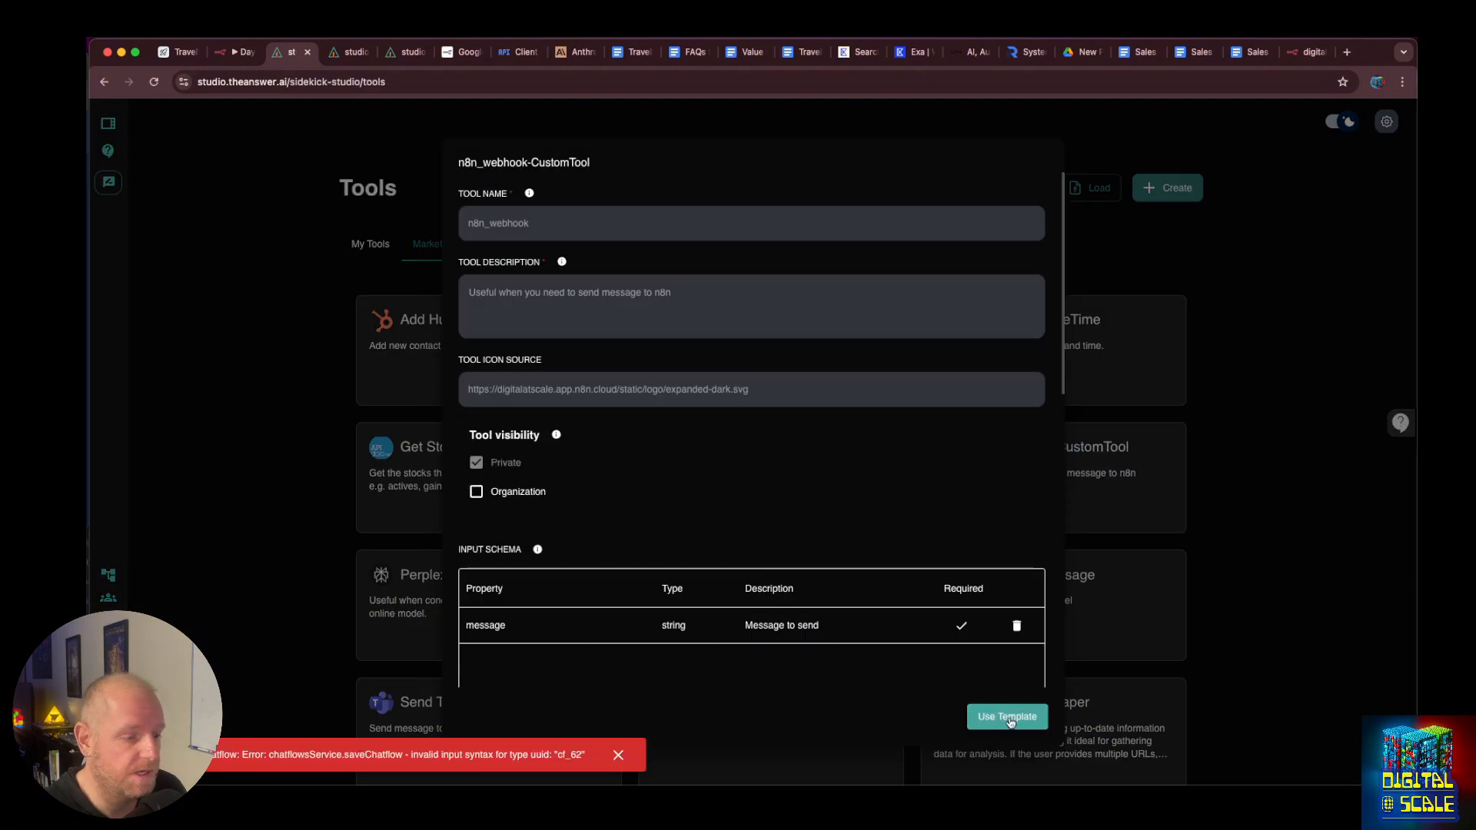
Use the template for a new tool and name it search_similar_urls.
{"action": "left_click", "coordinate": [518, 223]}
{"action": "double_click", "coordinate": [518, 223]}
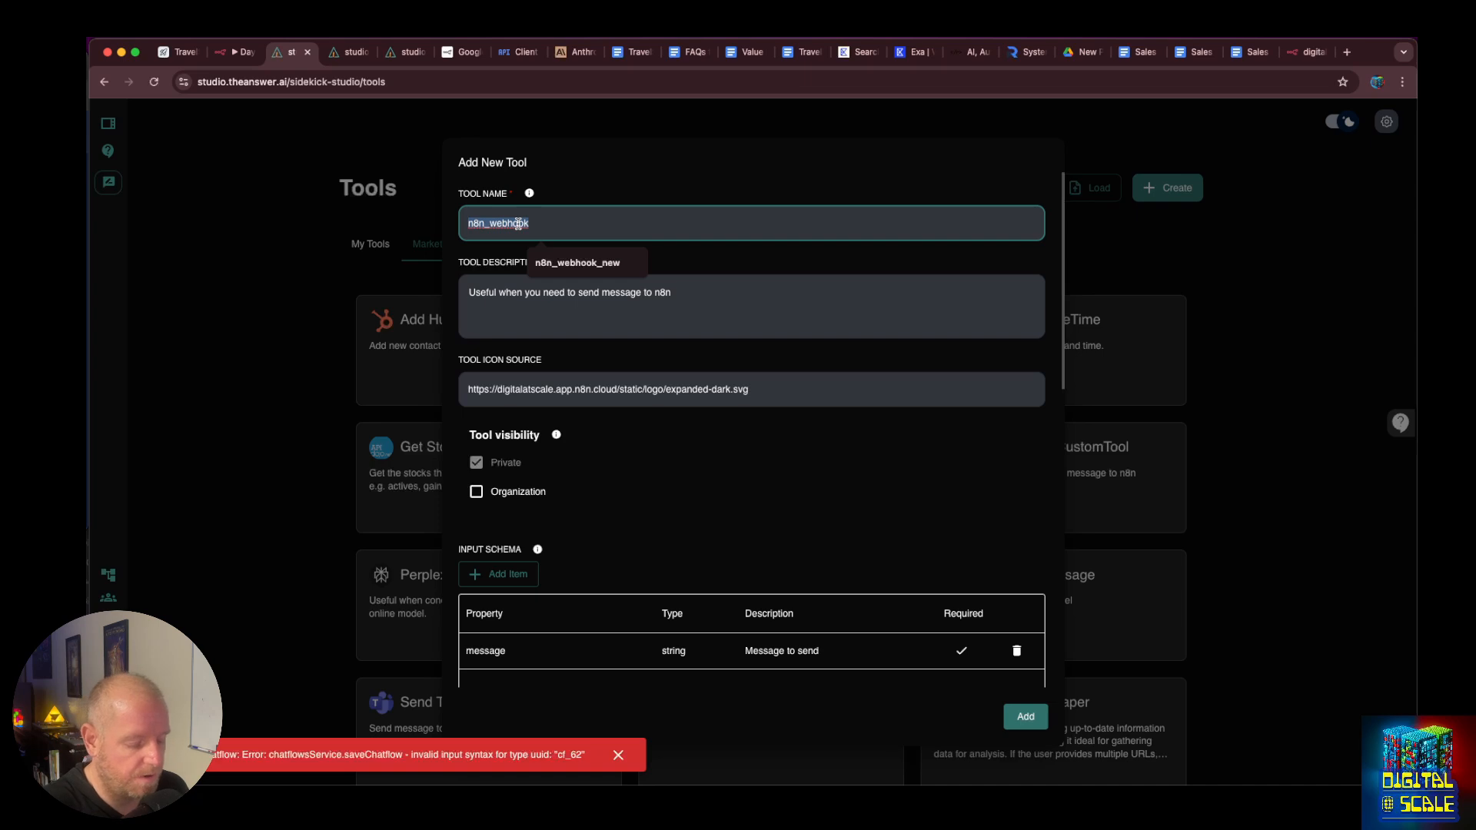
{"action": "type", "text": "searc"}
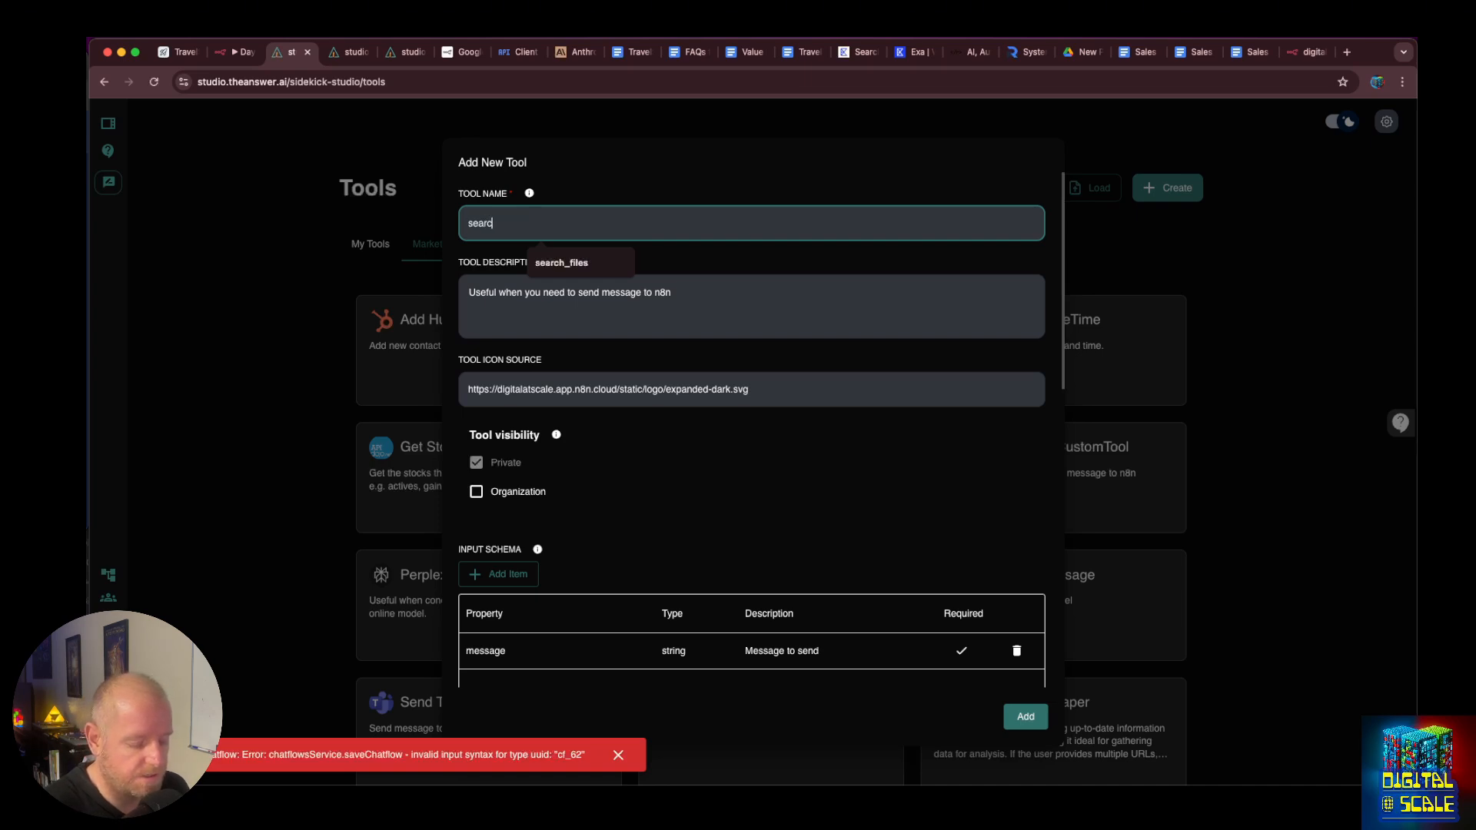
{"action": "type", "text": "h_similar_urls"}
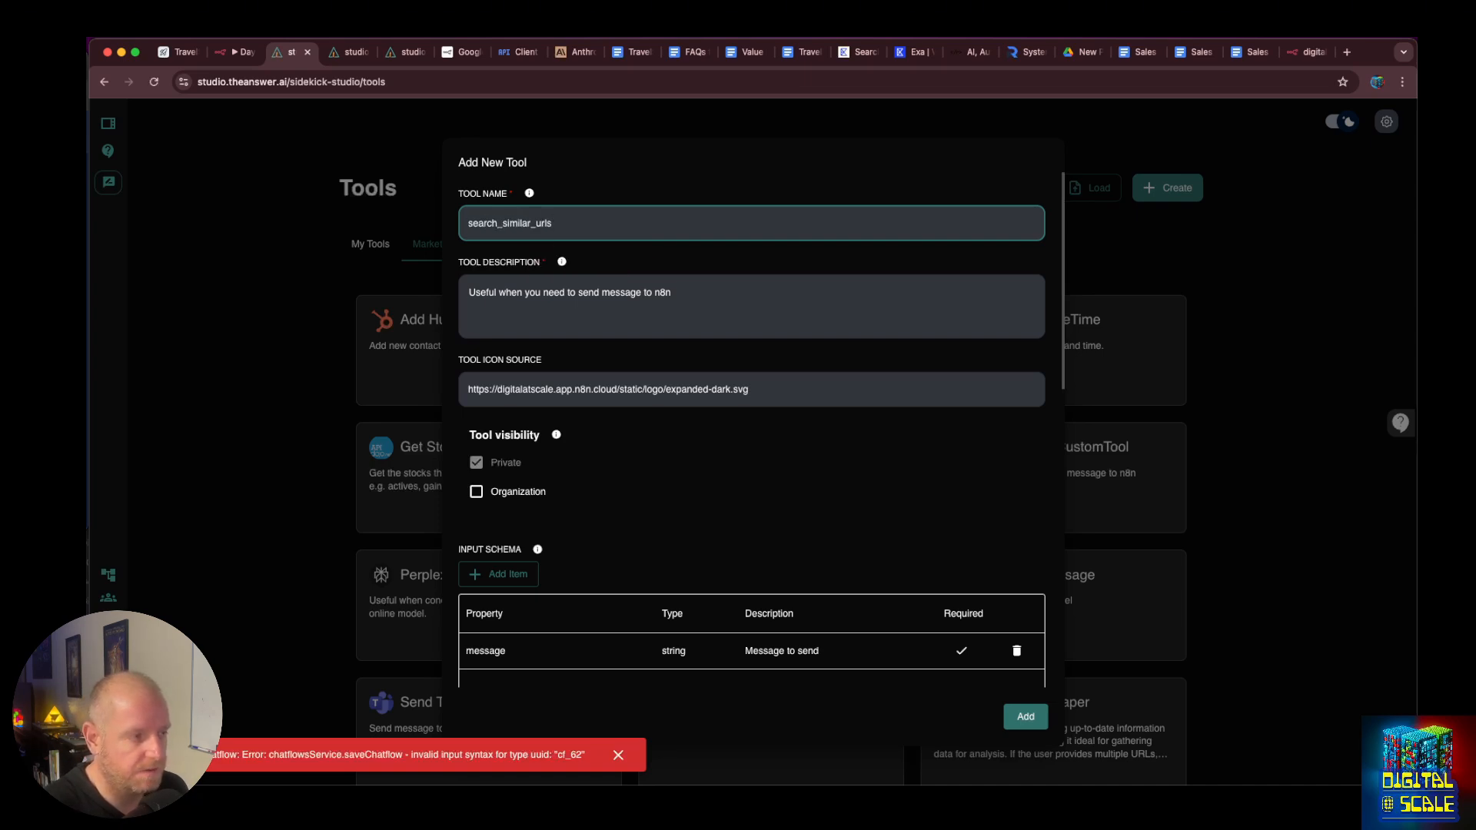
Change the tool description to "Useful when you need to search for information that is similar to a given URL".
{"action": "left_click", "coordinate": [625, 292]}
{"action": "left_click_drag", "start_coordinate": [678, 292], "coordinate": [585, 293]}
{"action": "type", "text": "search f"}
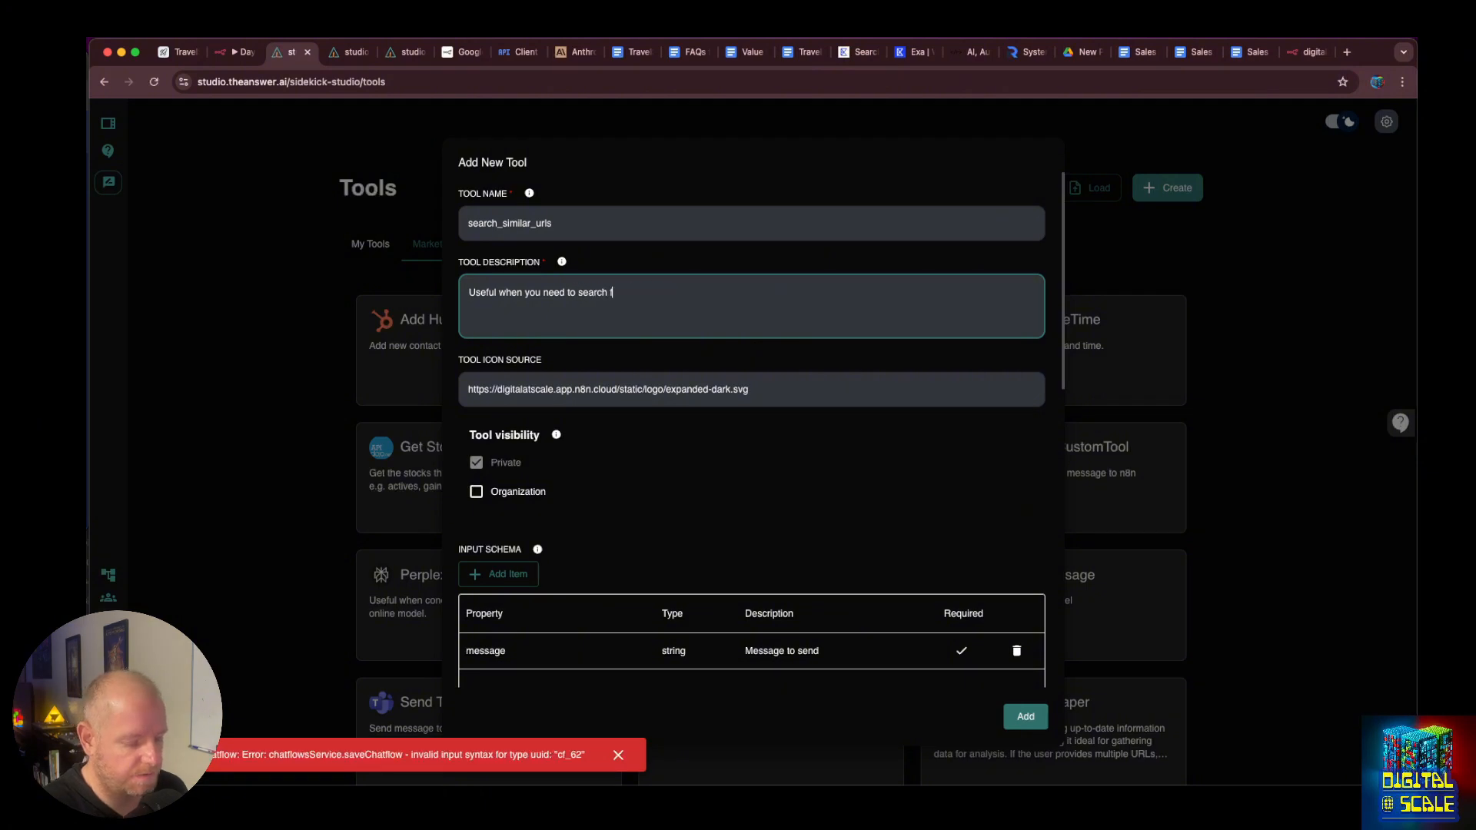
{"action": "type", "text": "opr information th"}
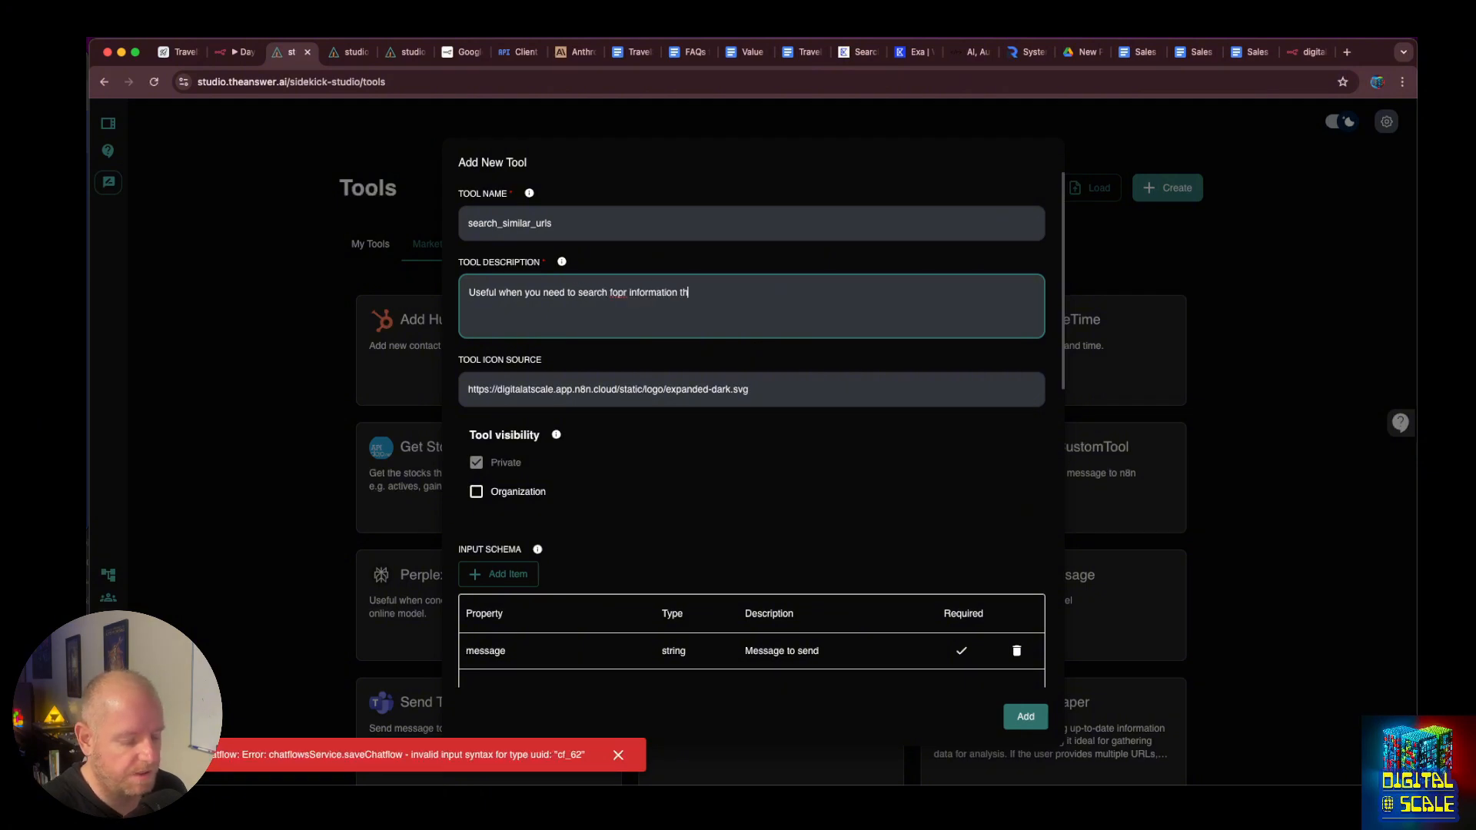
{"action": "type", "text": "at is similar to a given URL"}
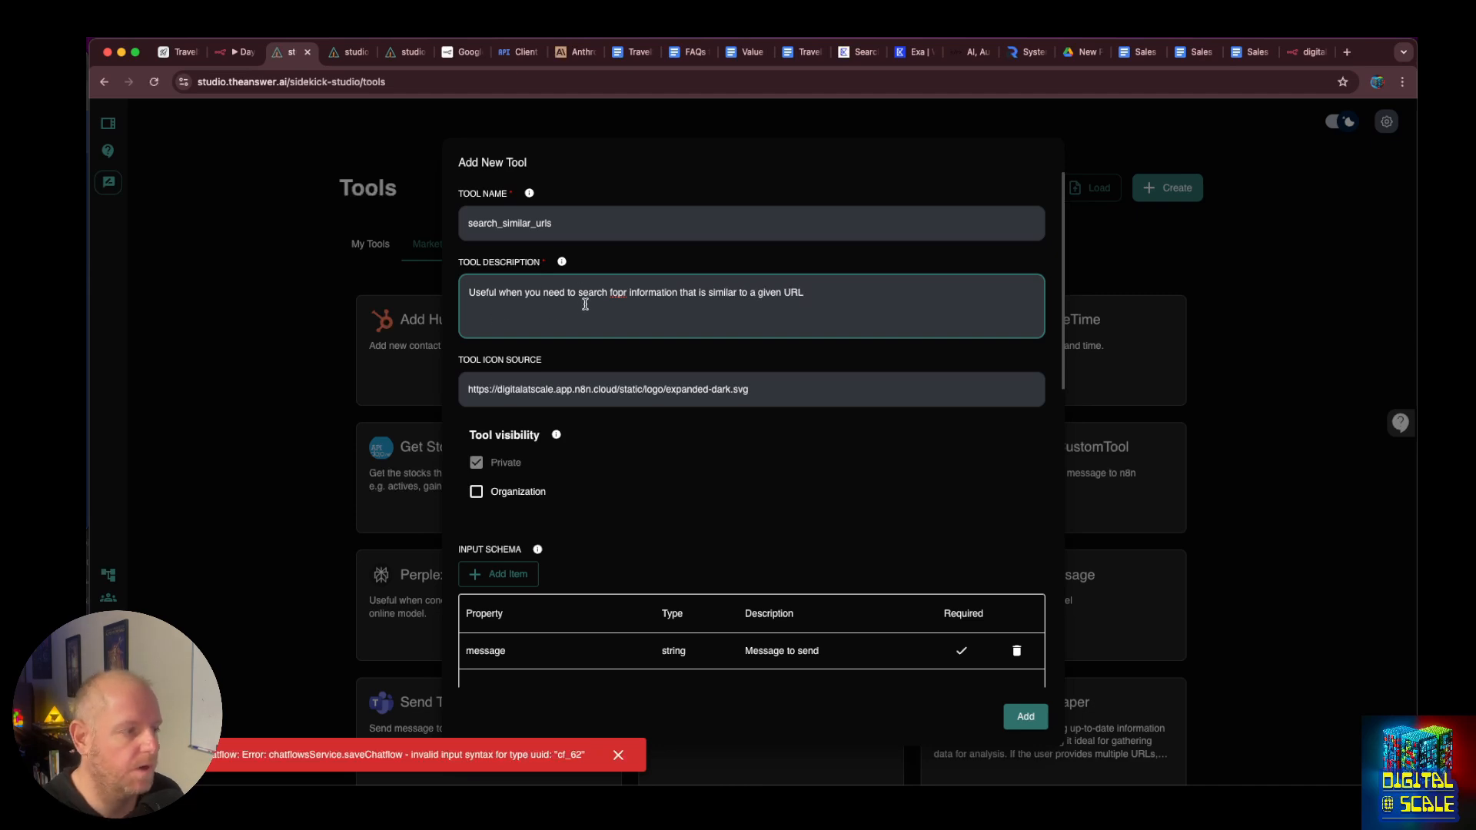
{"action": "double_click", "coordinate": [619, 296]}
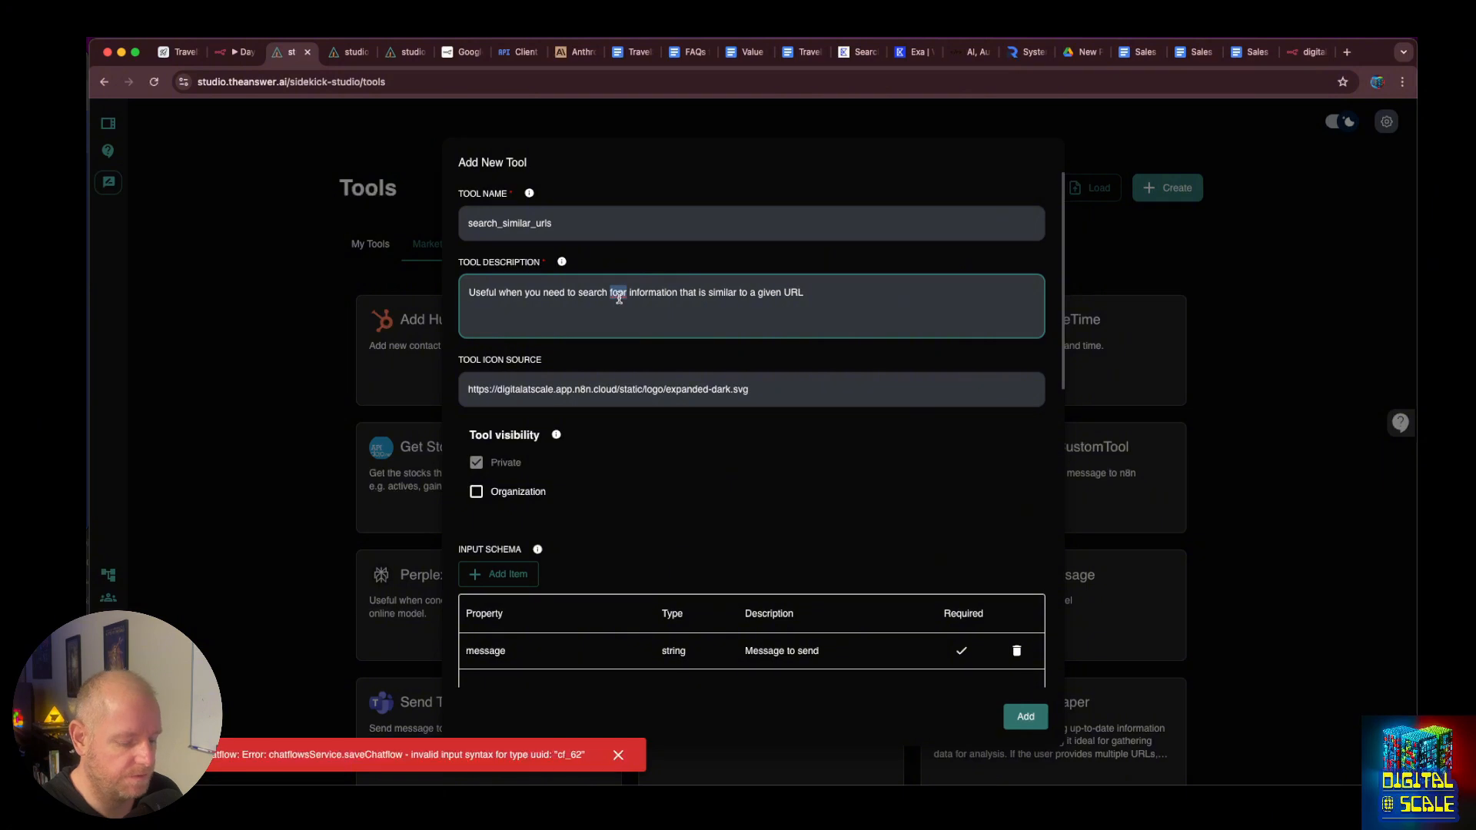
{"action": "type", "text": "for"}
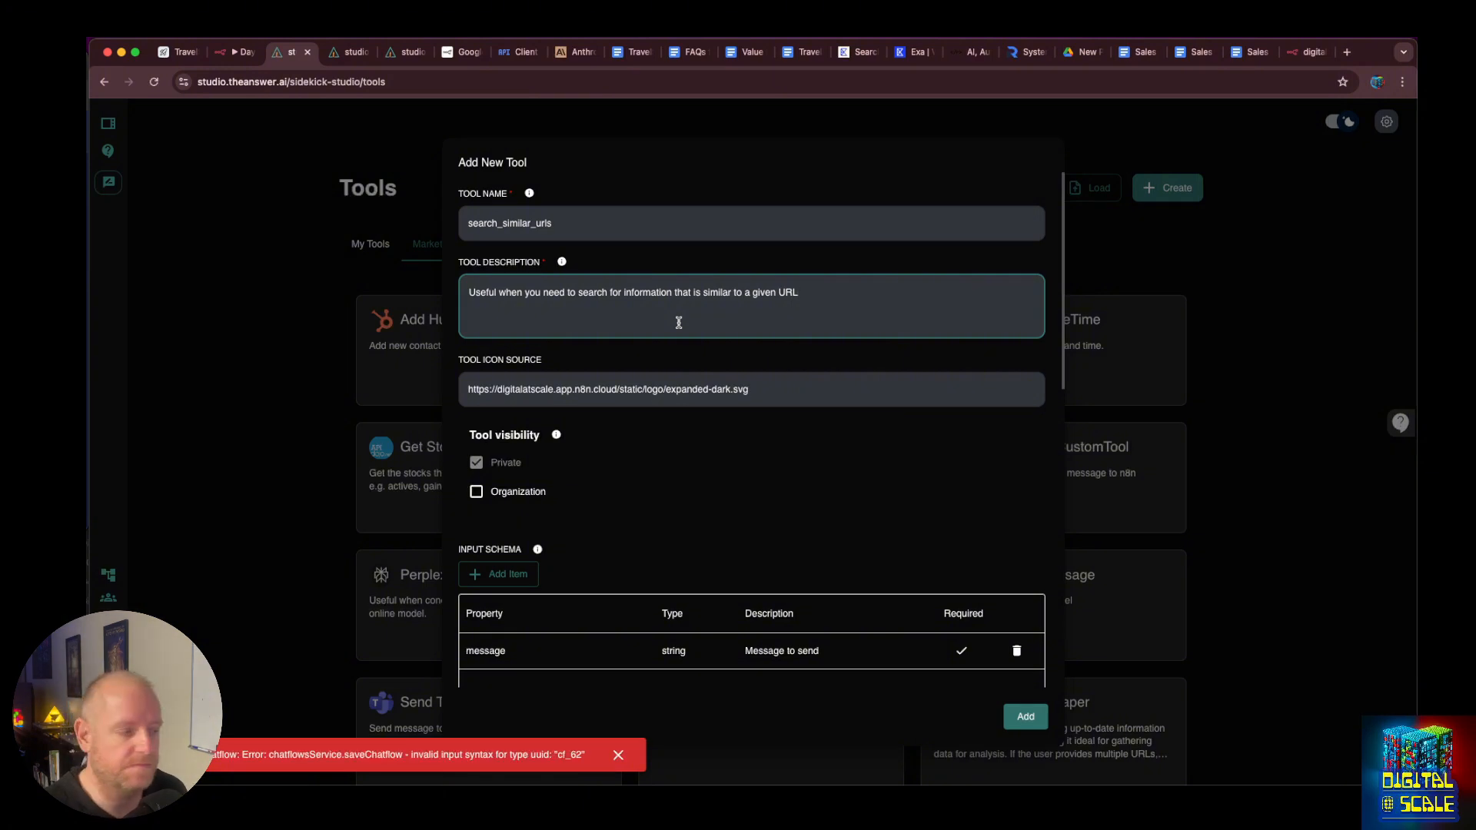
Switch to the Sales Research for prospect document and review the web research results at its end.
{"action": "left_click", "coordinate": [1138, 52]}
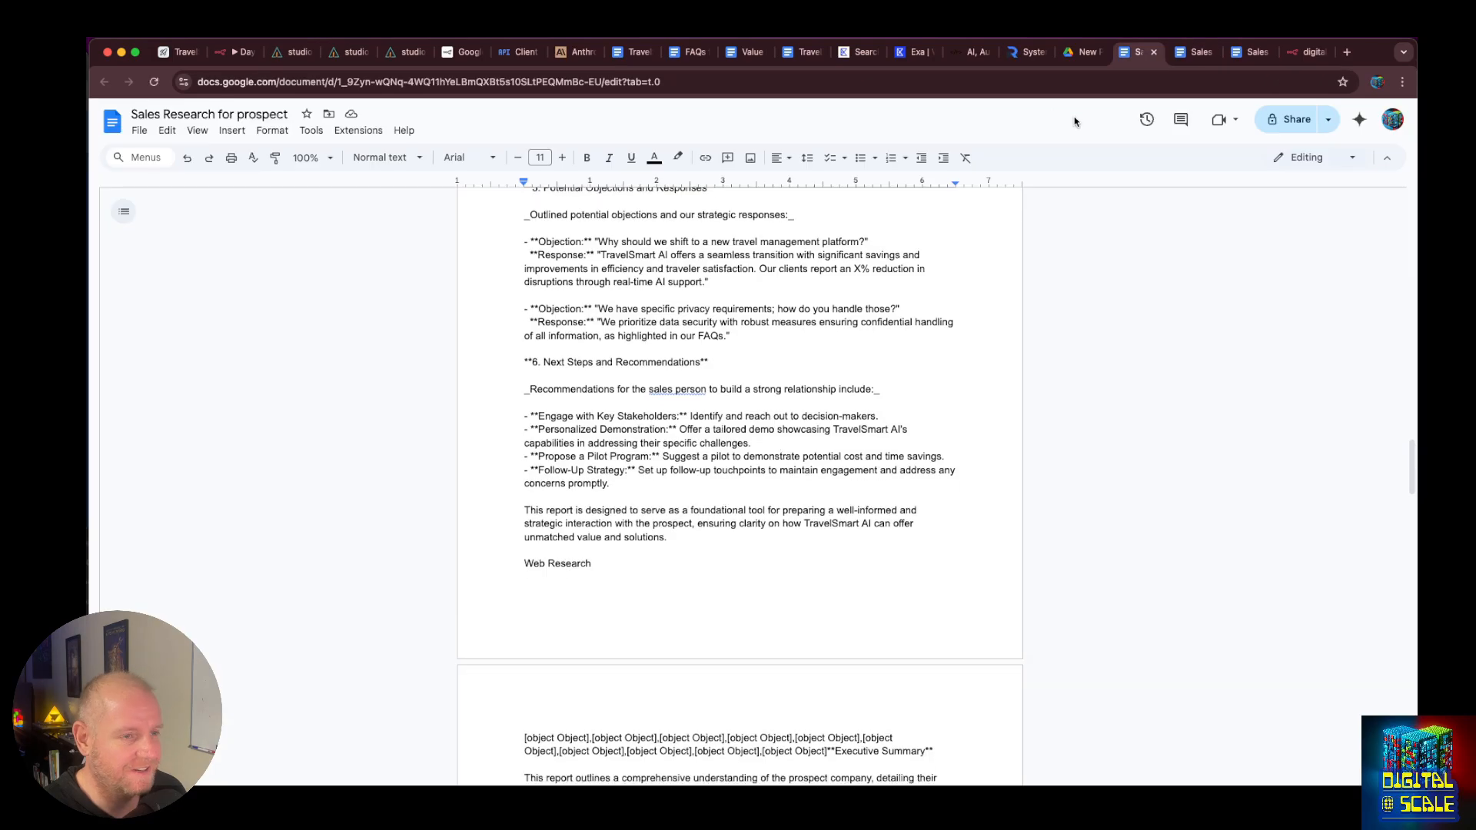
{"action": "scroll", "coordinate": [855, 477], "scroll_direction": "down", "scroll_amount": 20}
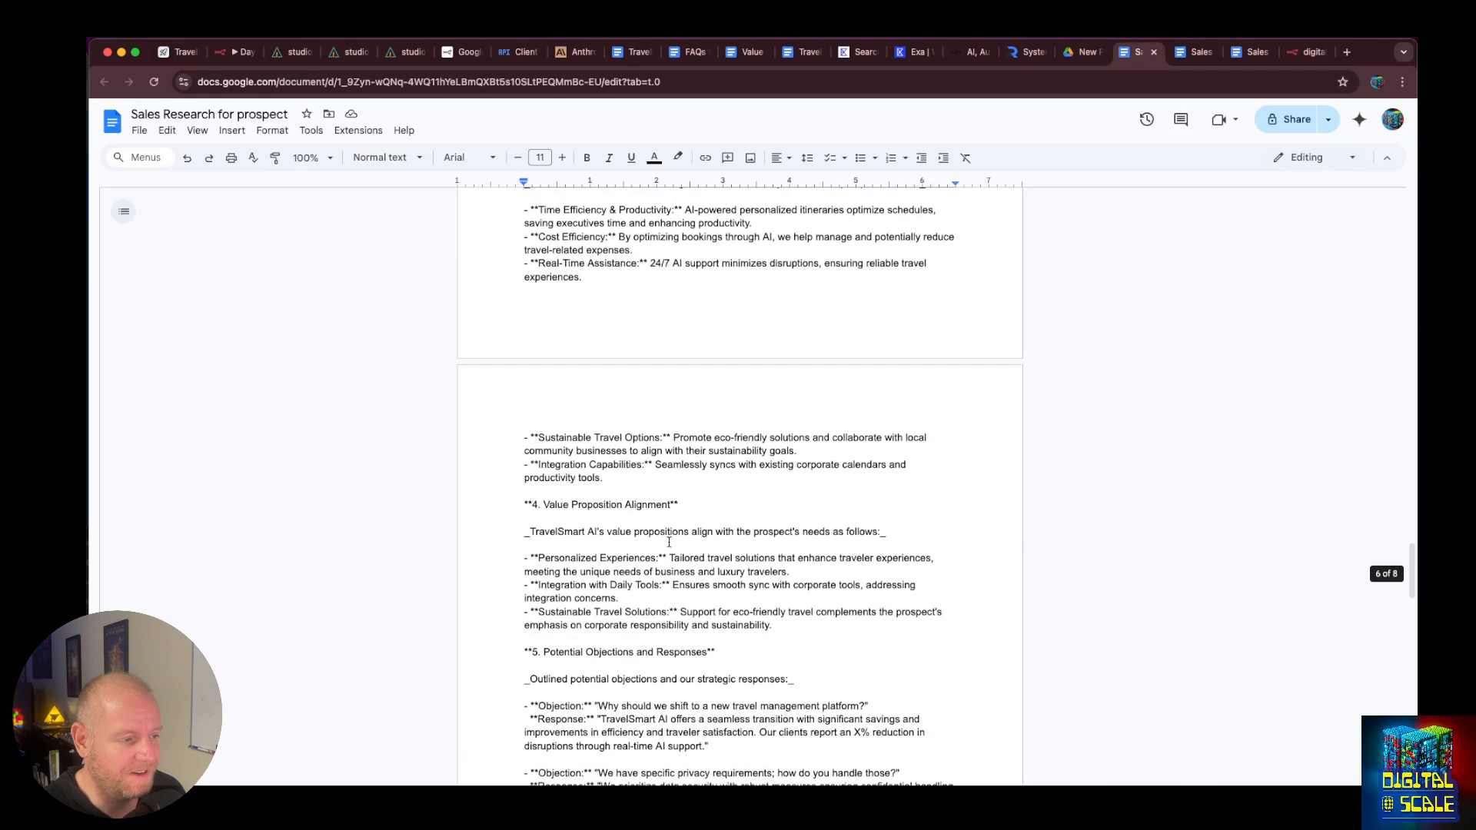
{"action": "scroll", "coordinate": [671, 538], "scroll_direction": "down", "scroll_amount": 10}
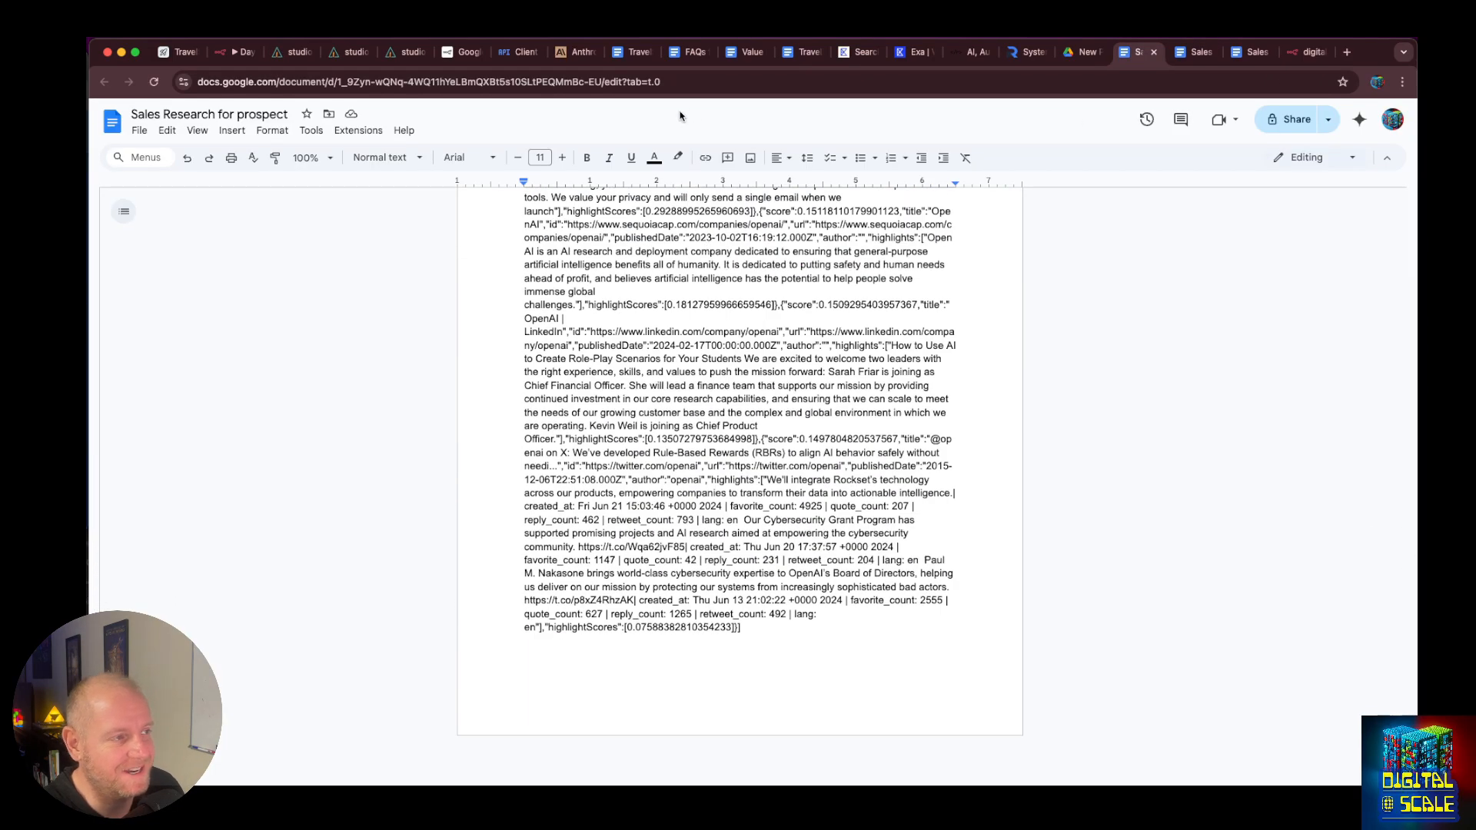
Switch to the n8n Day 16 - Sales Research workflow, activate the Webhook node and deactivate the manual test trigger.
{"action": "left_click", "coordinate": [225, 55]}
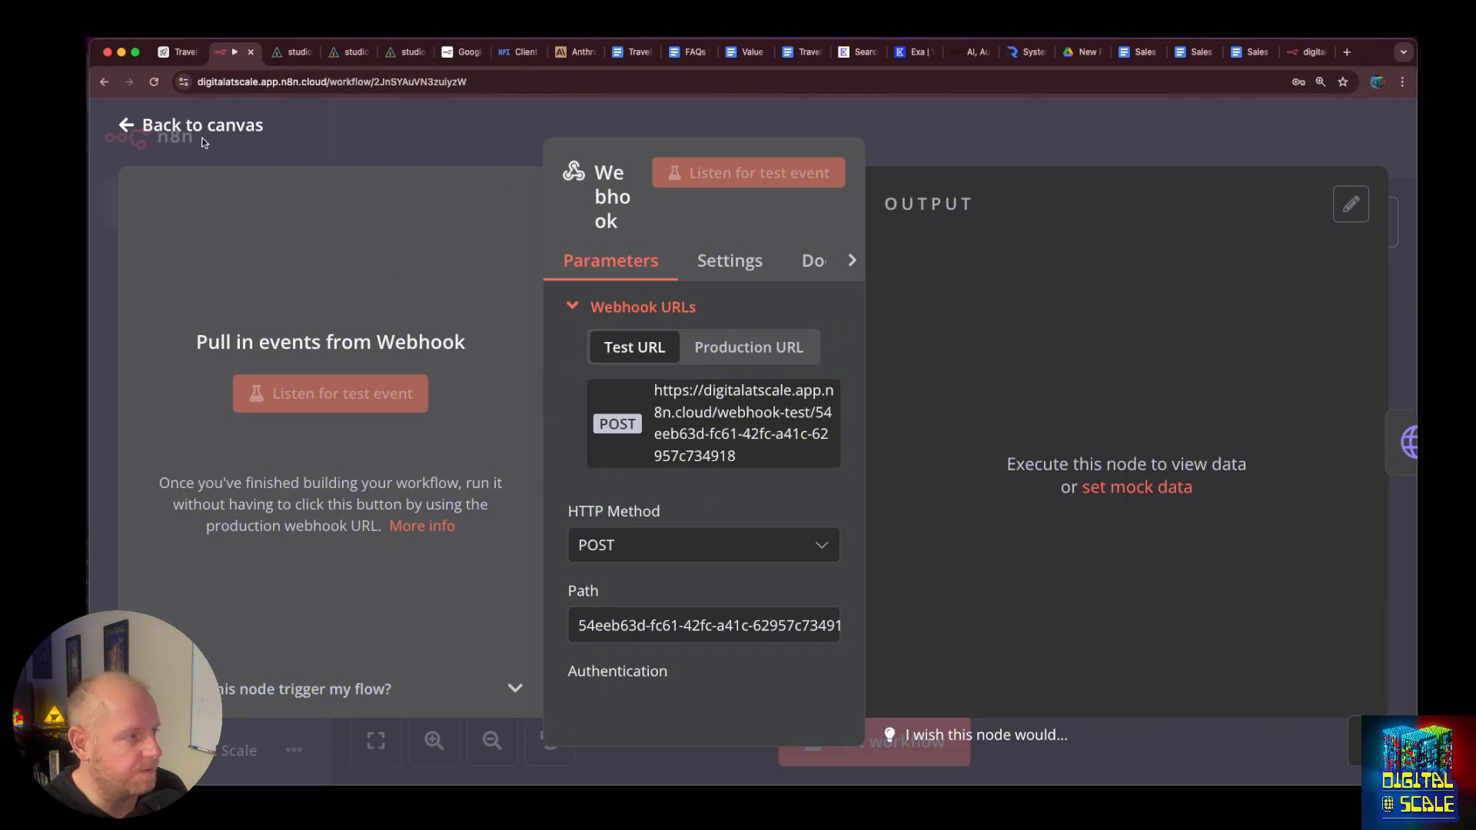
{"action": "left_click", "coordinate": [145, 130]}
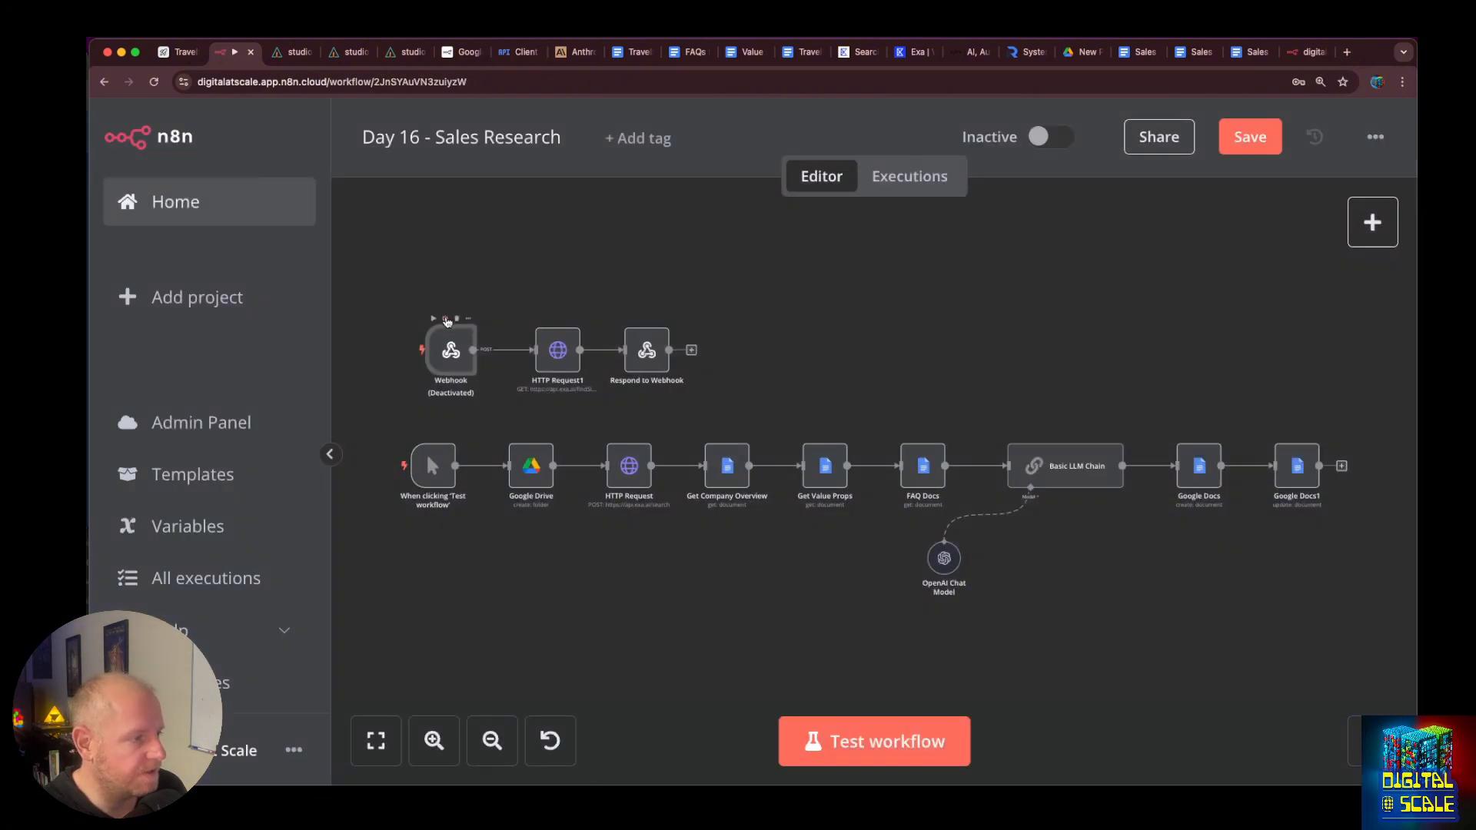
{"action": "left_click", "coordinate": [446, 321]}
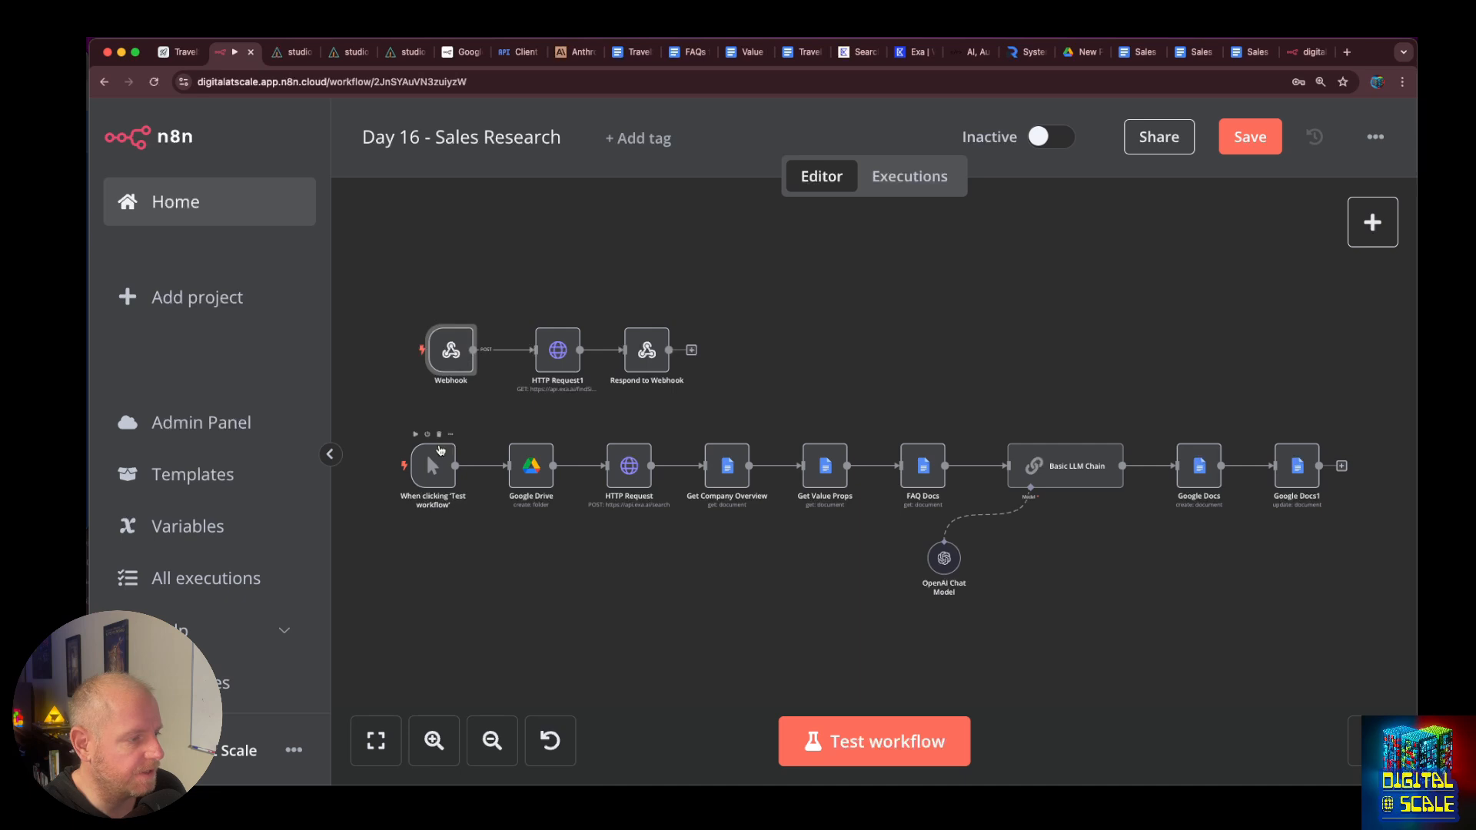
{"action": "left_click", "coordinate": [428, 434]}
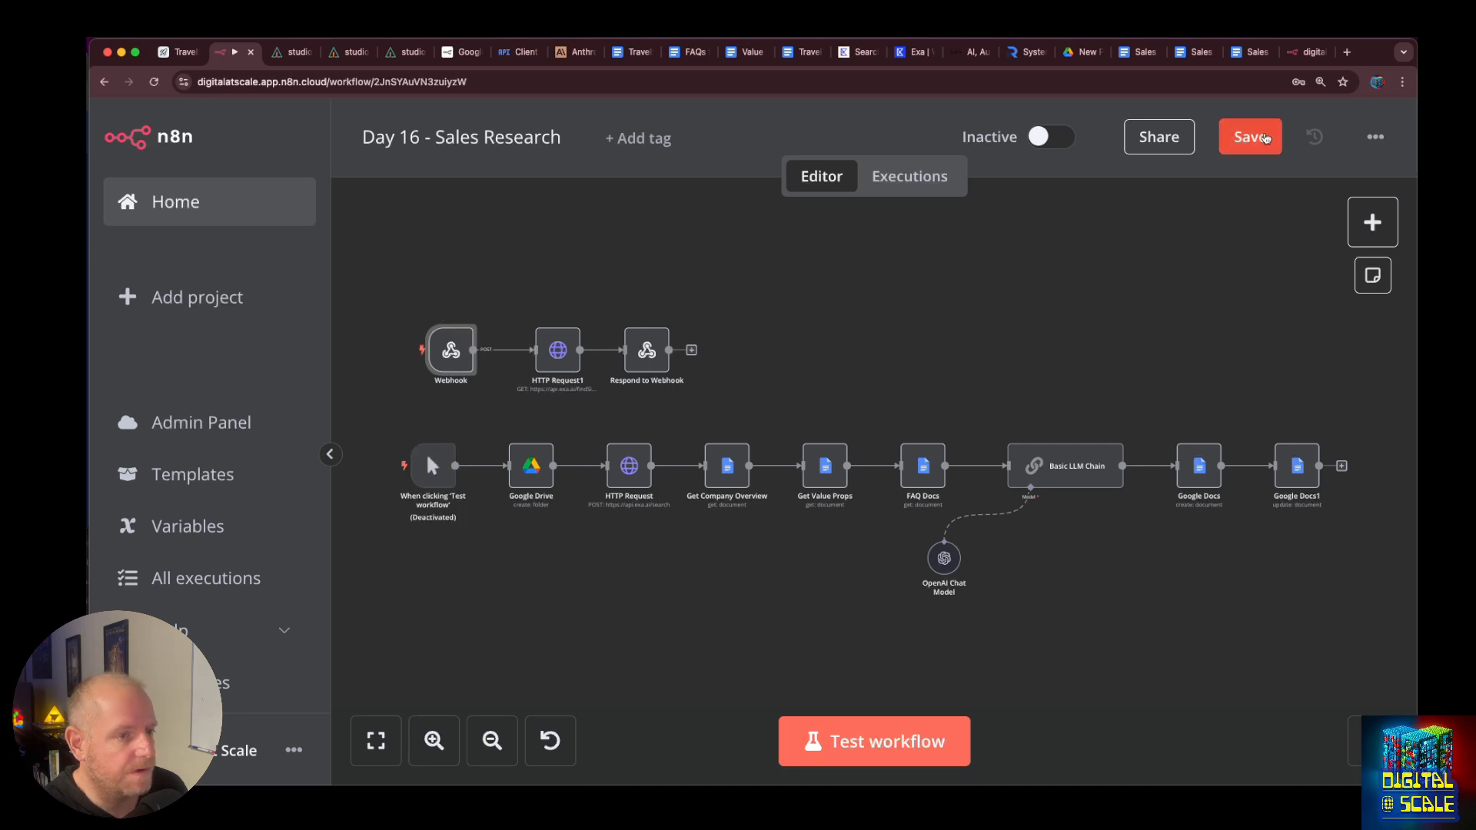
Save the workflow and make the Webhook node listen for a test event.
{"action": "left_click", "coordinate": [1265, 139]}
{"action": "double_click", "coordinate": [450, 350]}
{"action": "left_click", "coordinate": [380, 391]}
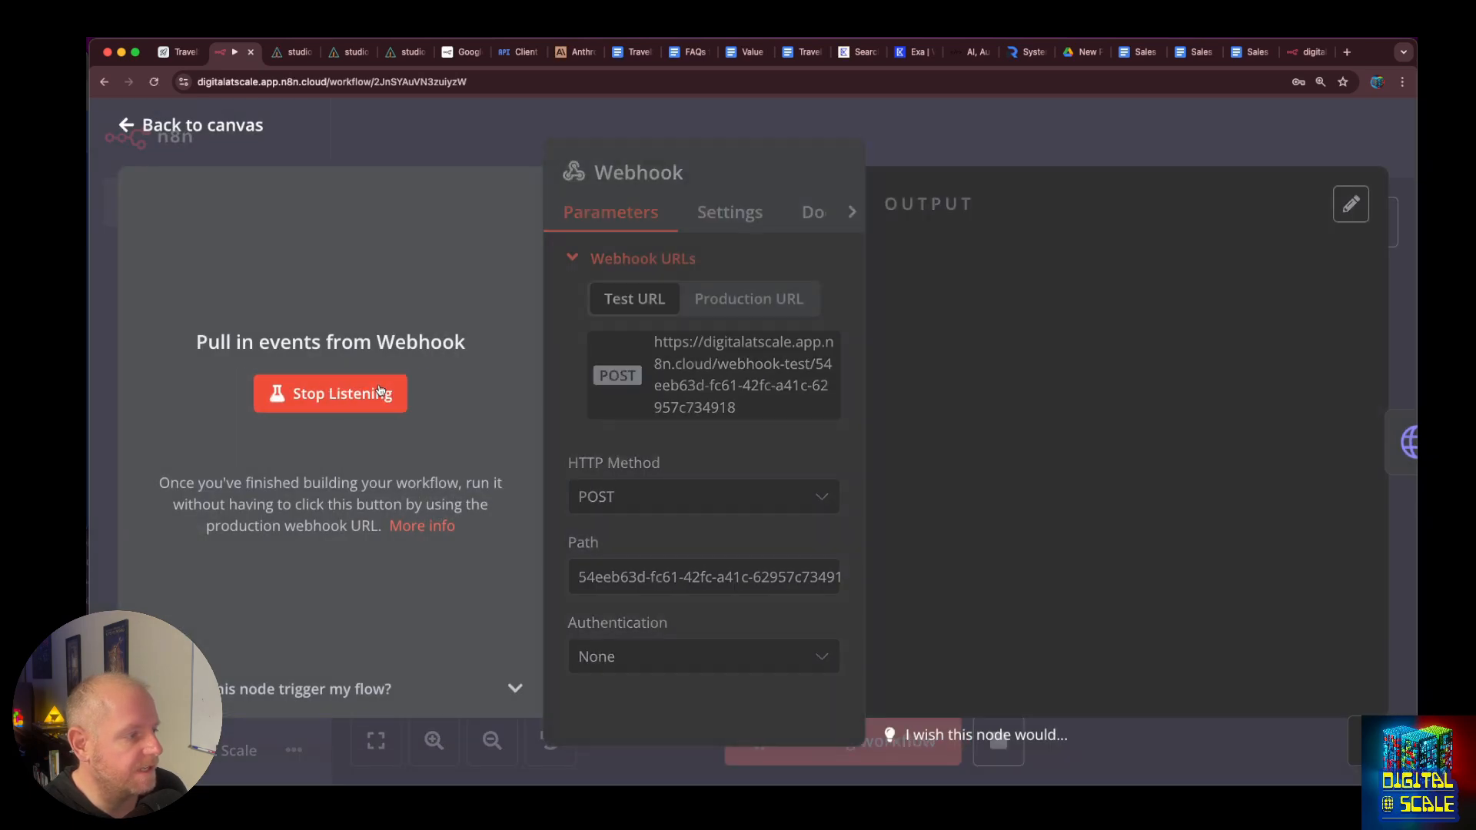
Switch to the new tool form in AnswerAI Studio and rename the input schema's message property to url.
{"action": "key", "text": "ctrl+Tab"}
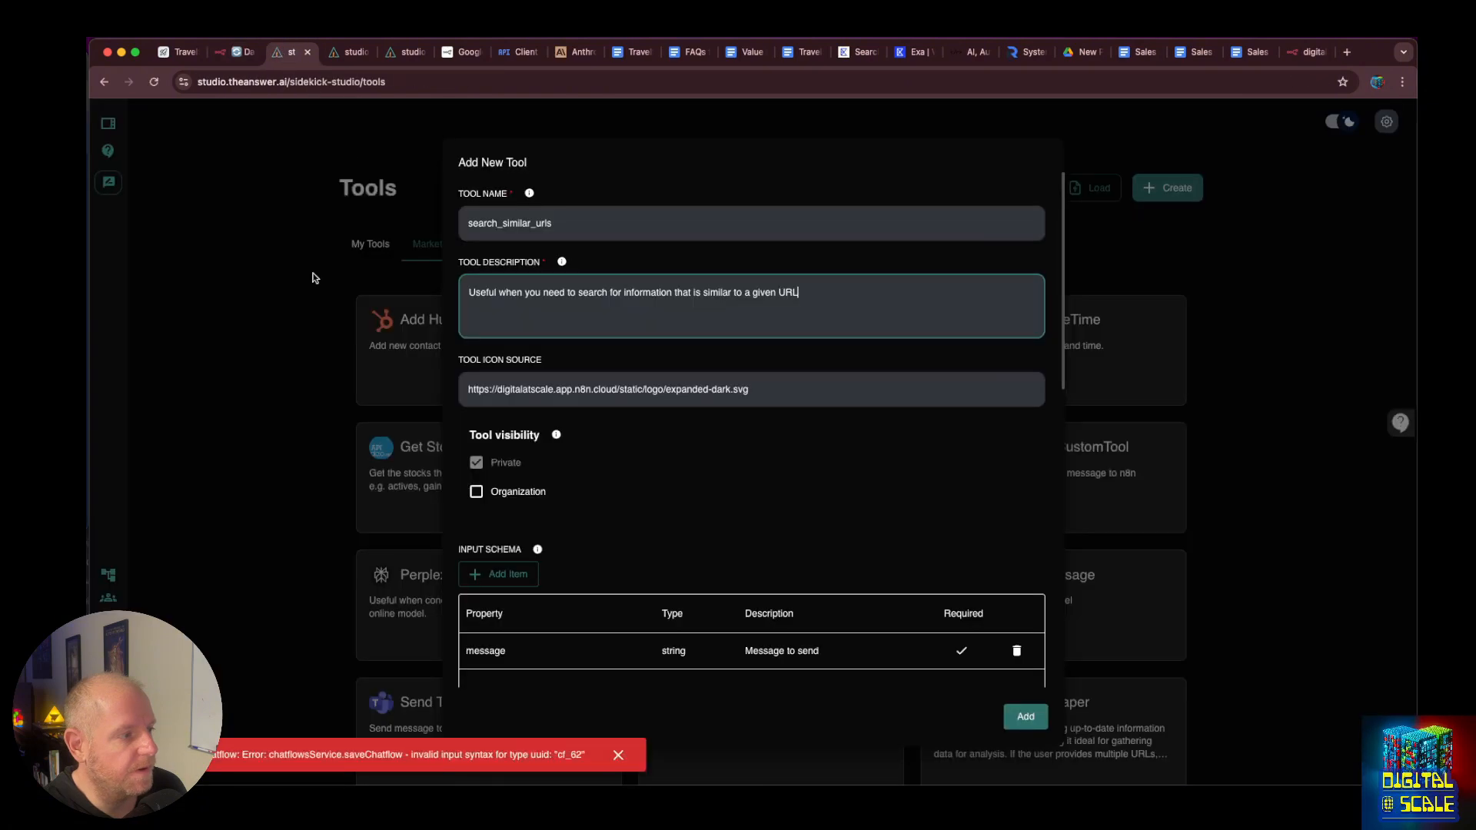
{"action": "scroll", "coordinate": [726, 505], "scroll_direction": "down", "scroll_amount": 3}
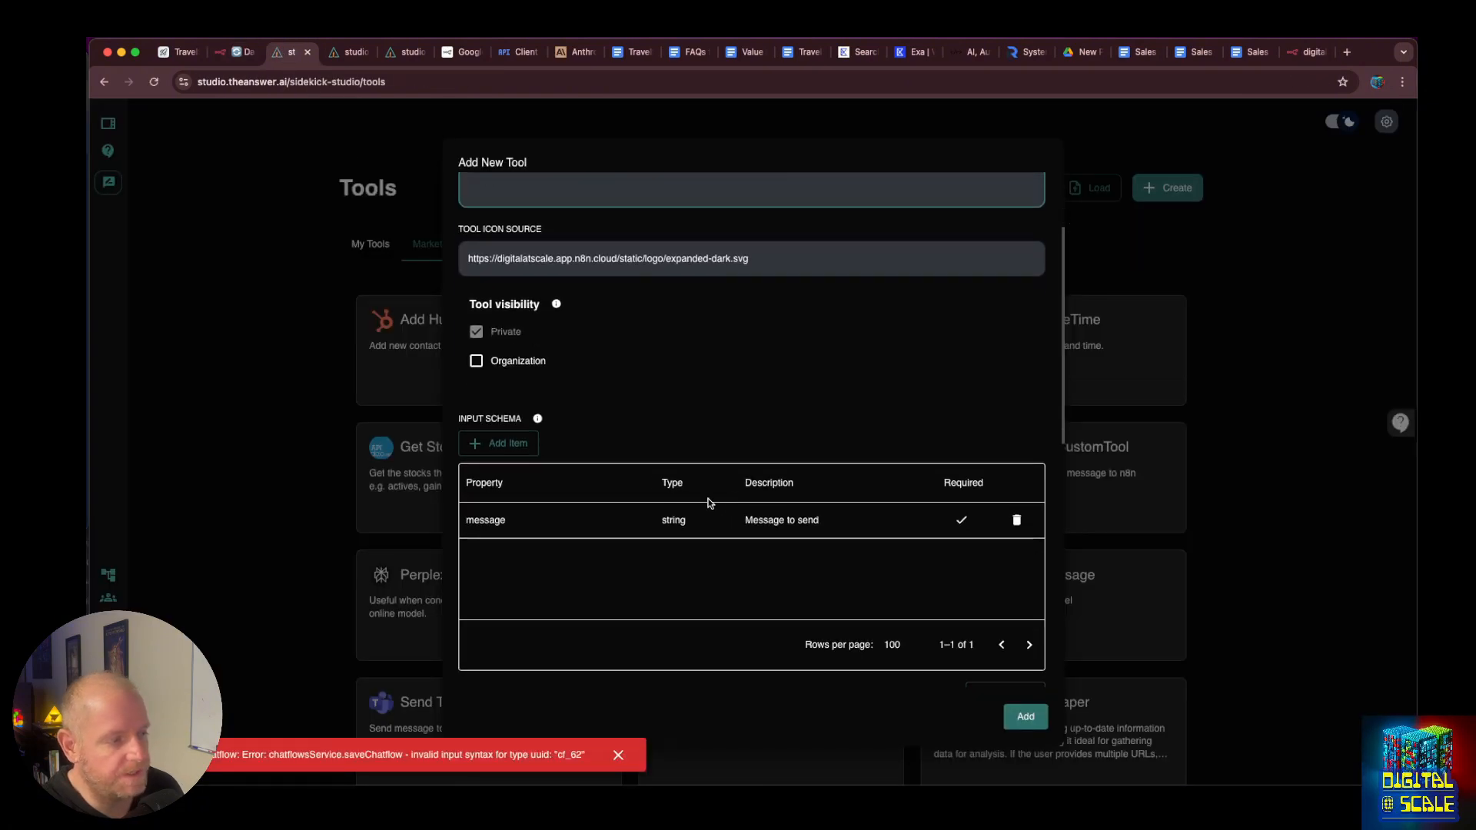
{"action": "scroll", "coordinate": [652, 338], "scroll_direction": "up", "scroll_amount": 3}
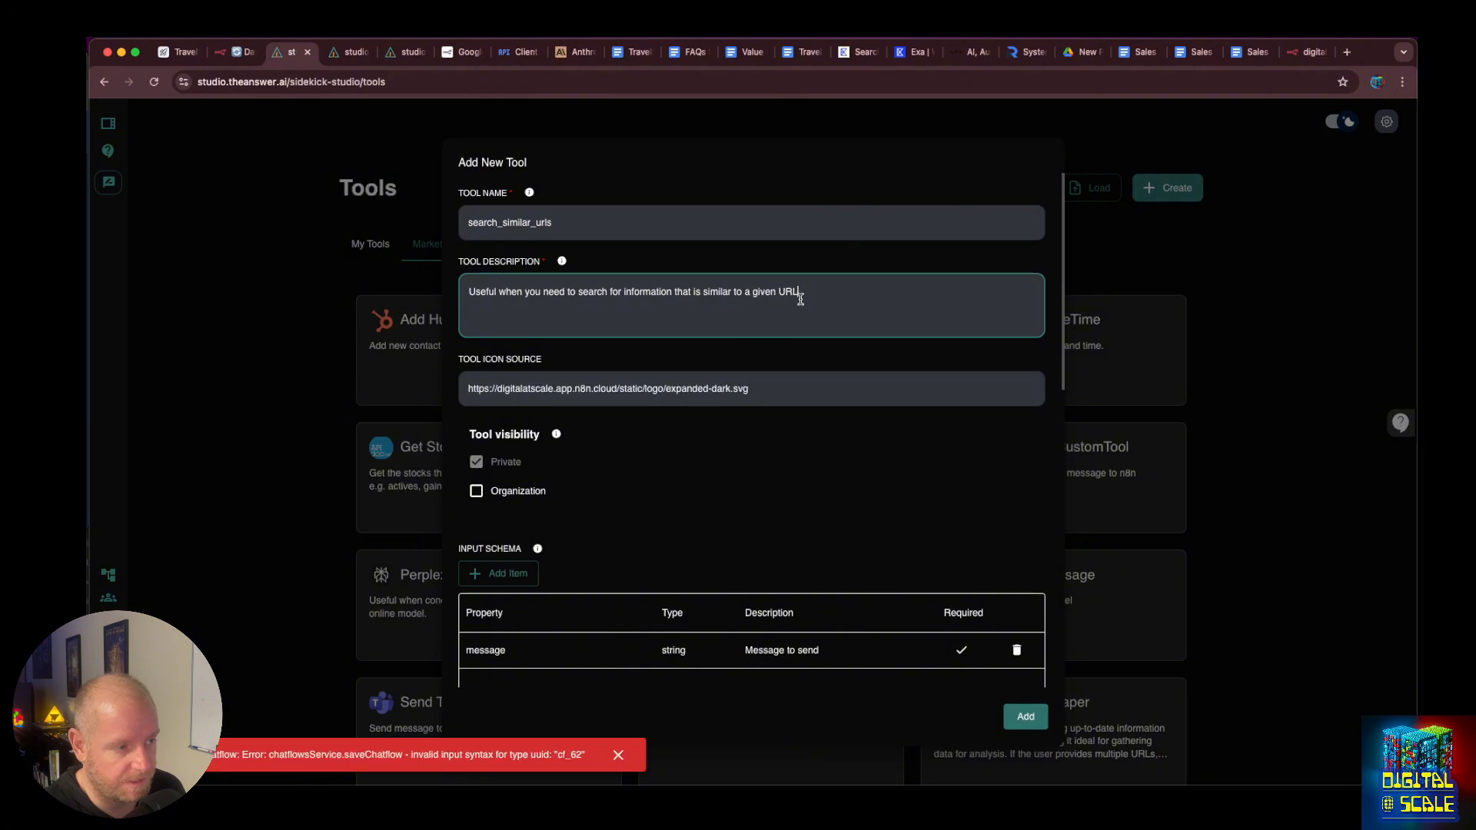
{"action": "scroll", "coordinate": [797, 296], "scroll_direction": "down", "scroll_amount": 5}
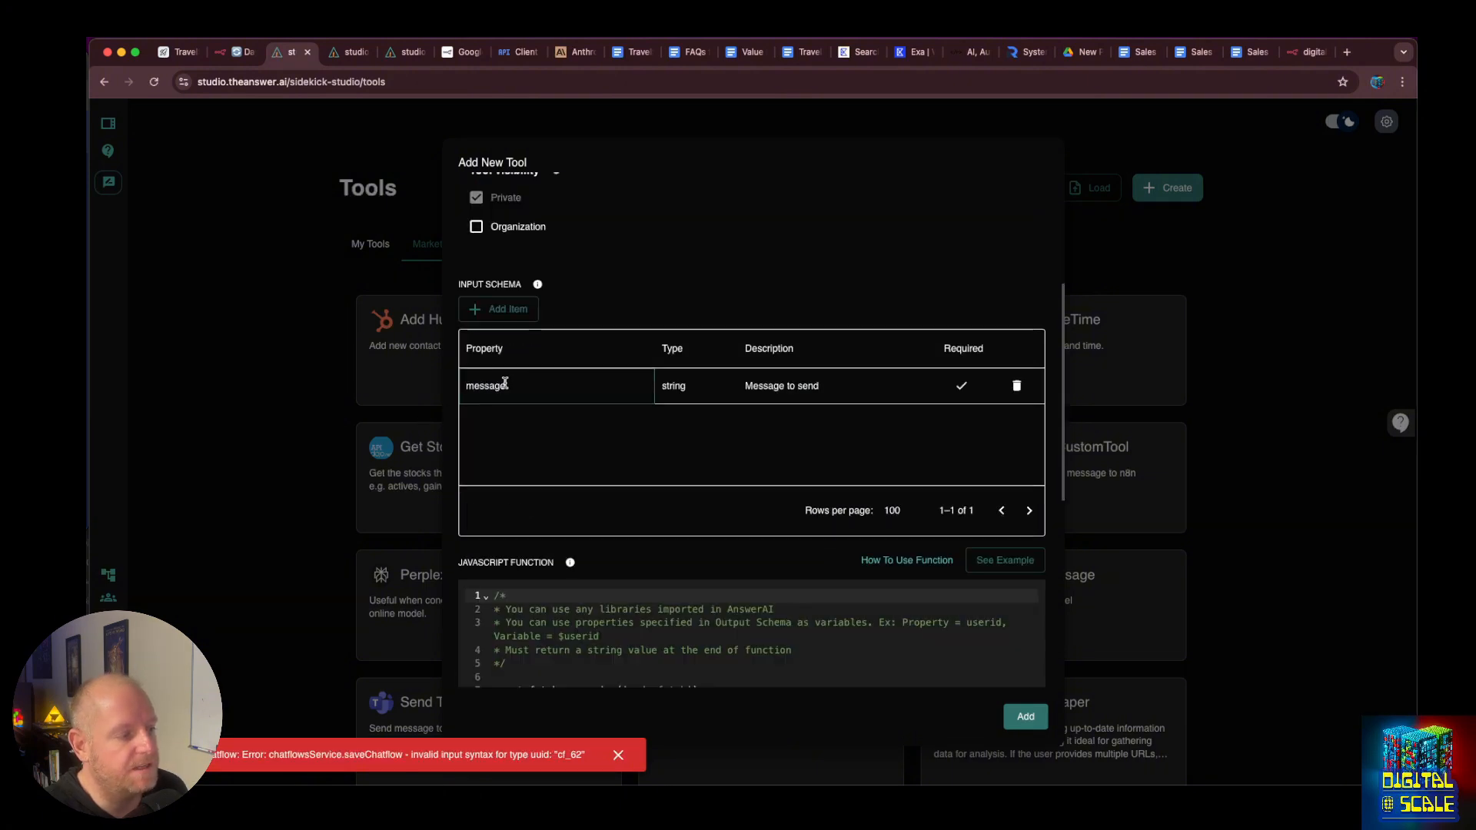
{"action": "double_click", "coordinate": [505, 384]}
{"action": "type", "text": "u"}
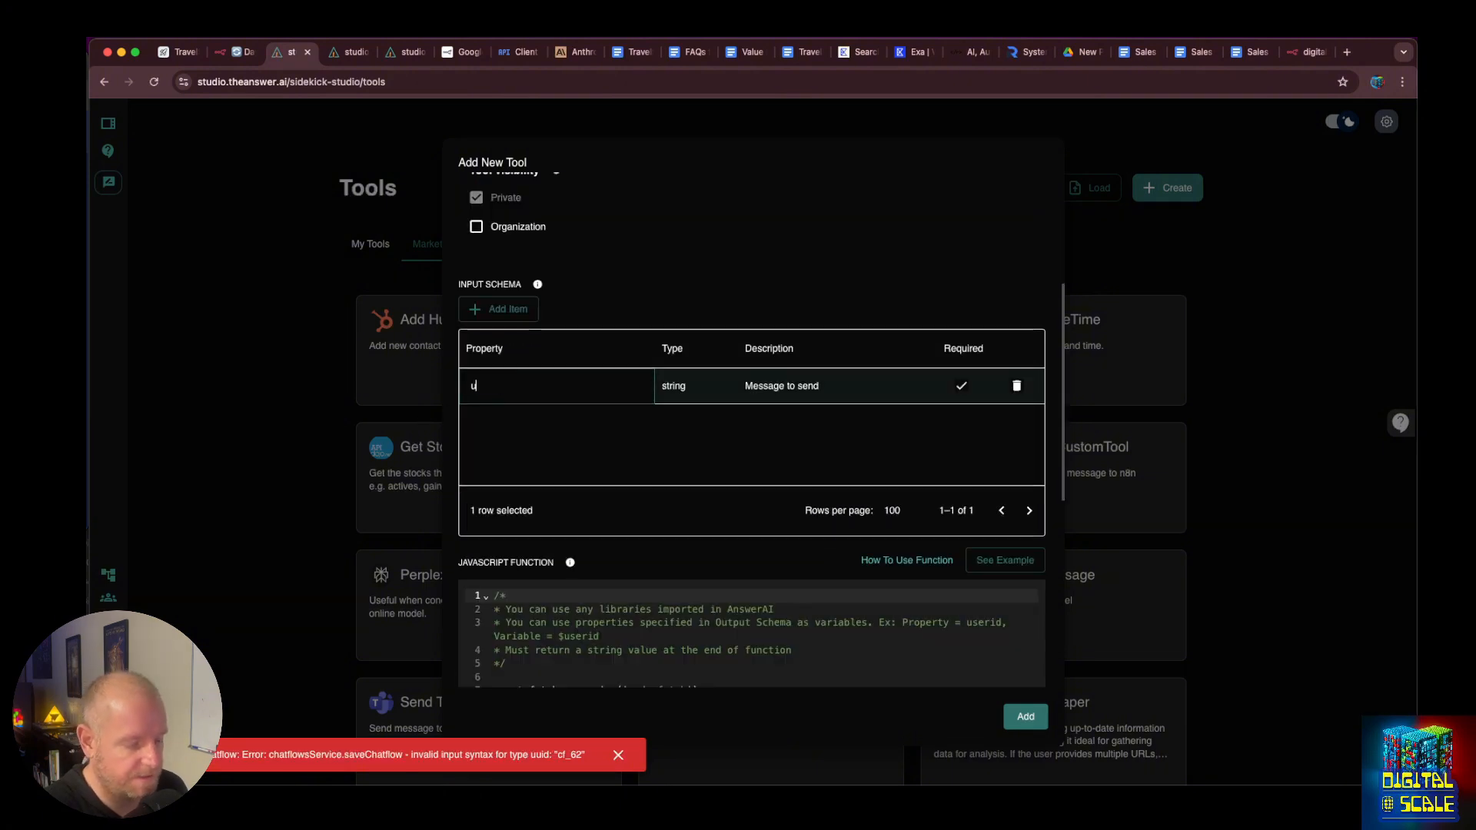
{"action": "type", "text": "rl"}
{"action": "key", "text": "Tab"}
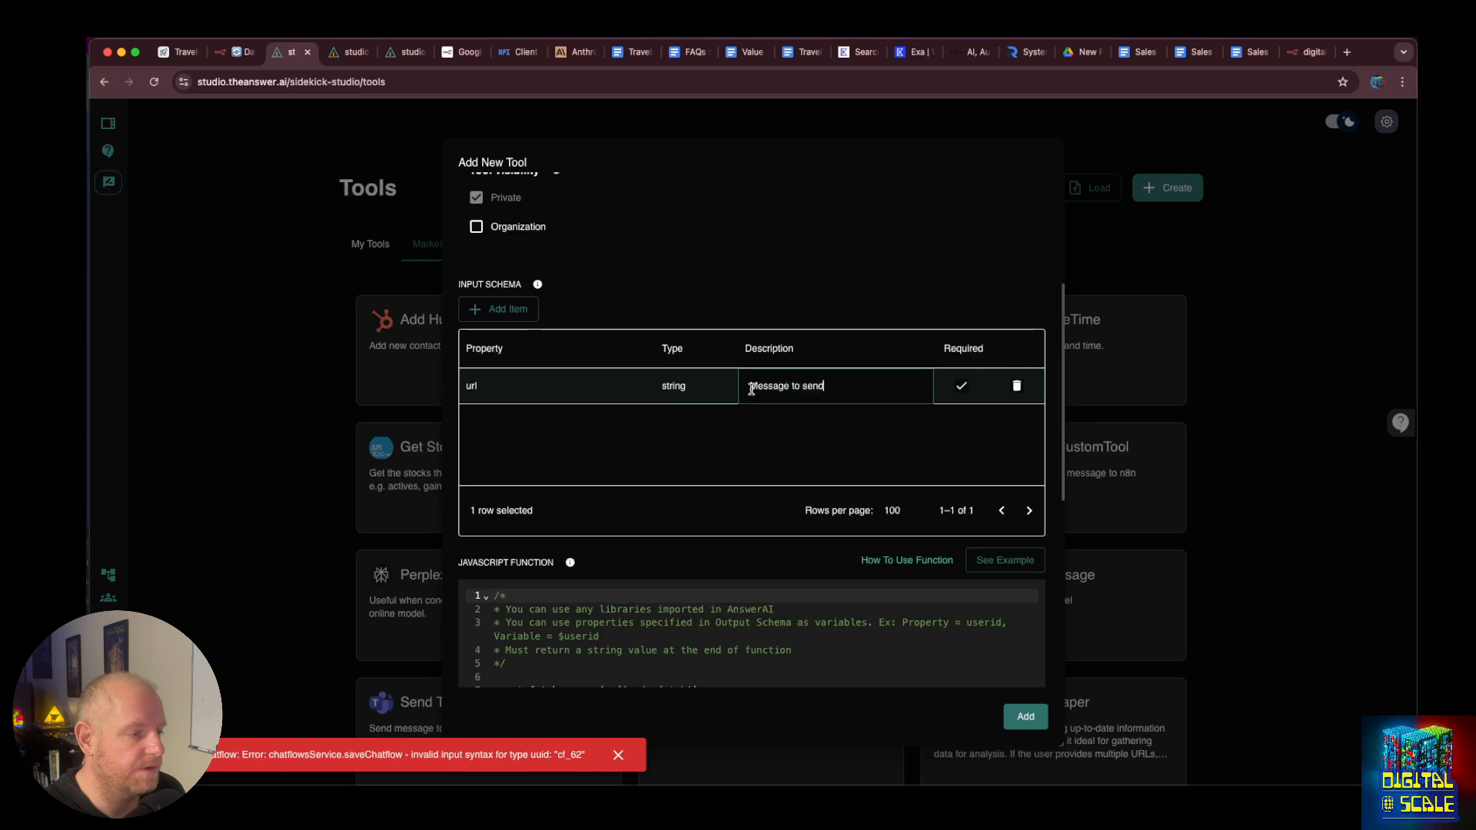
Set the url property's description to "The URL that the user wants similar information about".
{"action": "key", "text": "super+a"}
{"action": "type", "text": "T"}
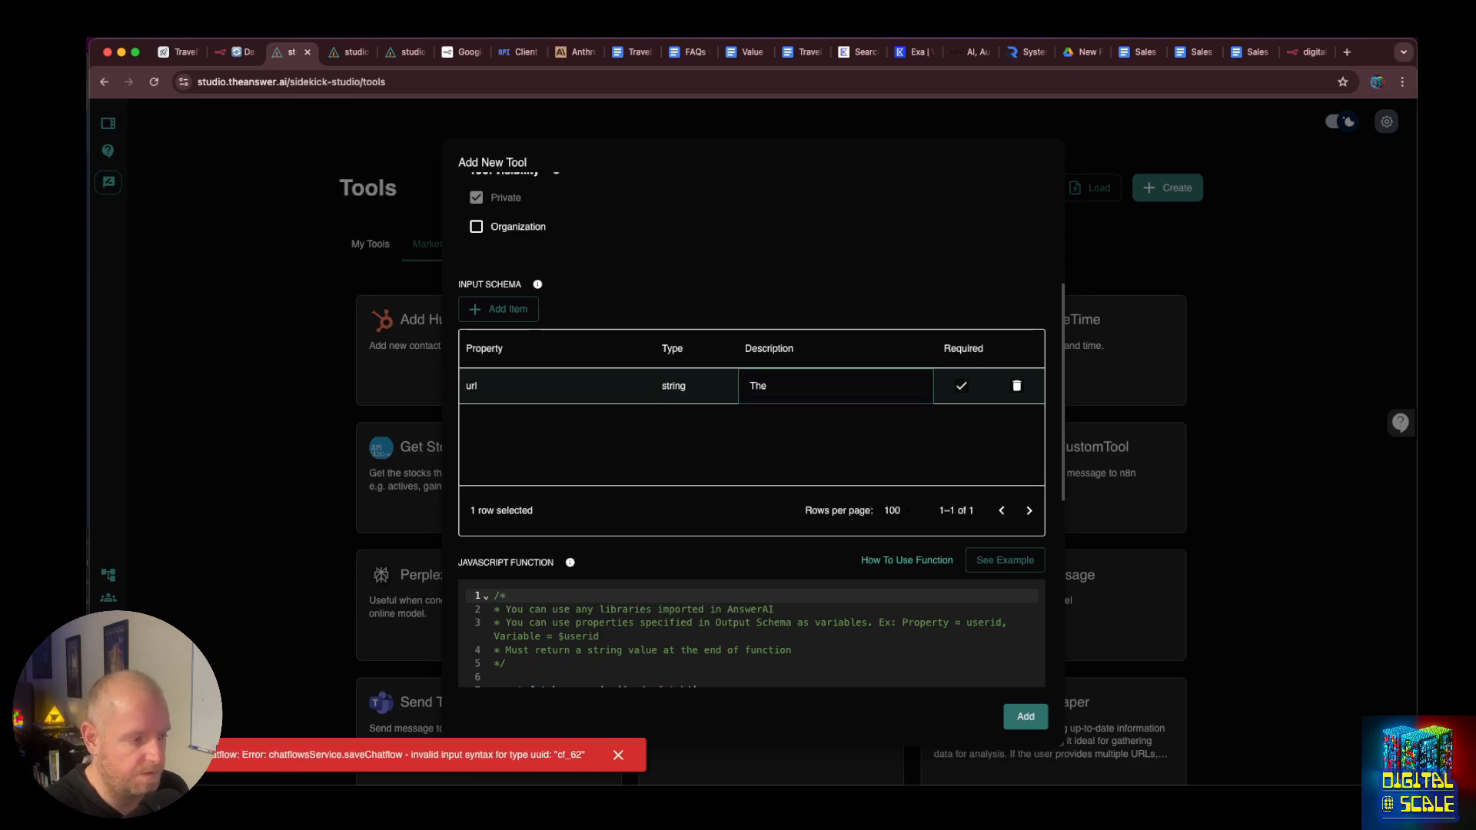
{"action": "type", "text": "he URL that the iser"}
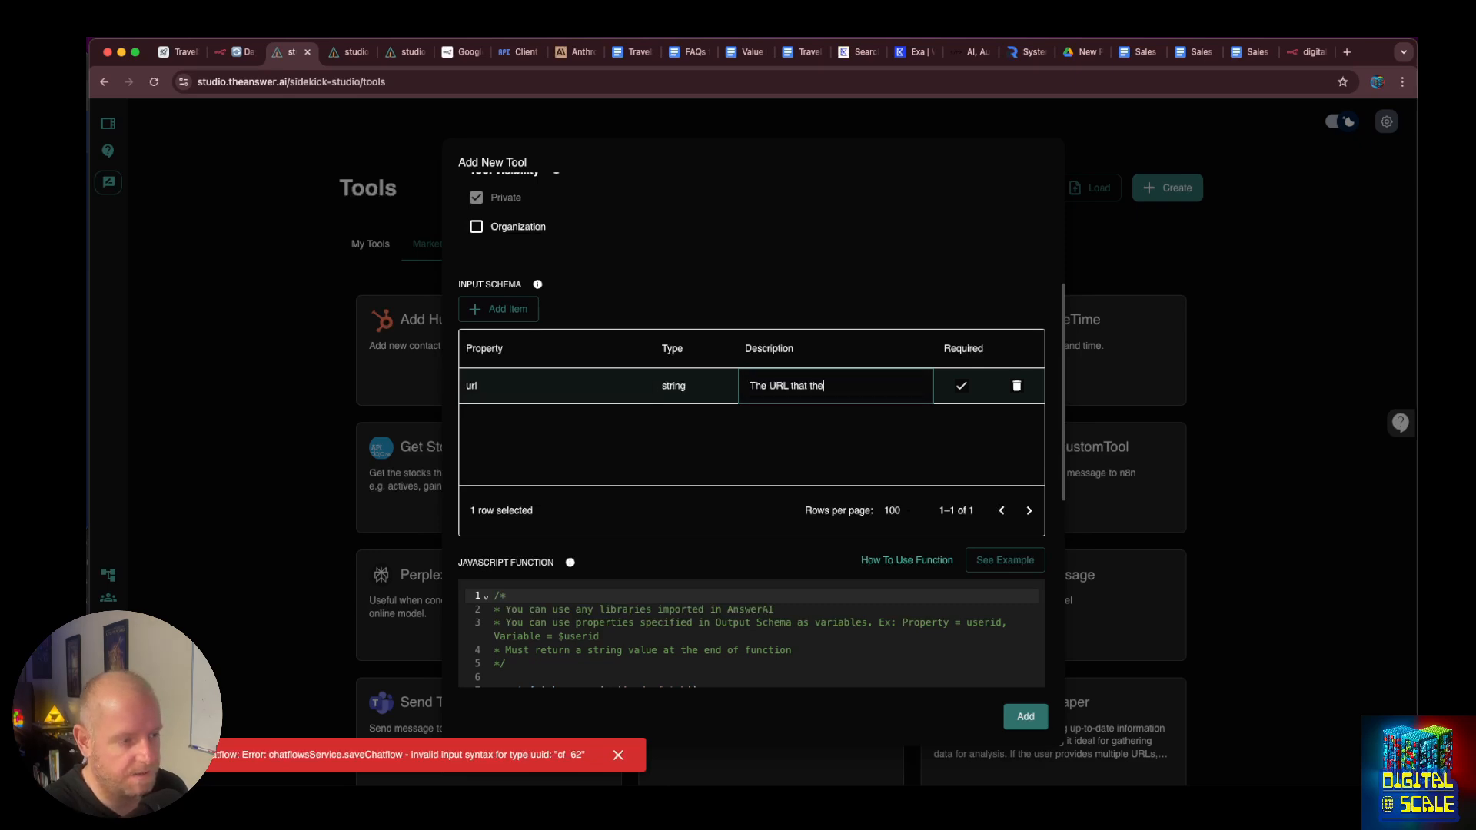
{"action": "key", "text": "BackSpace"}
{"action": "key", "text": "BackSpace"}
{"action": "key", "text": "BackSpace"}
{"action": "type", "text": "user wants s"}
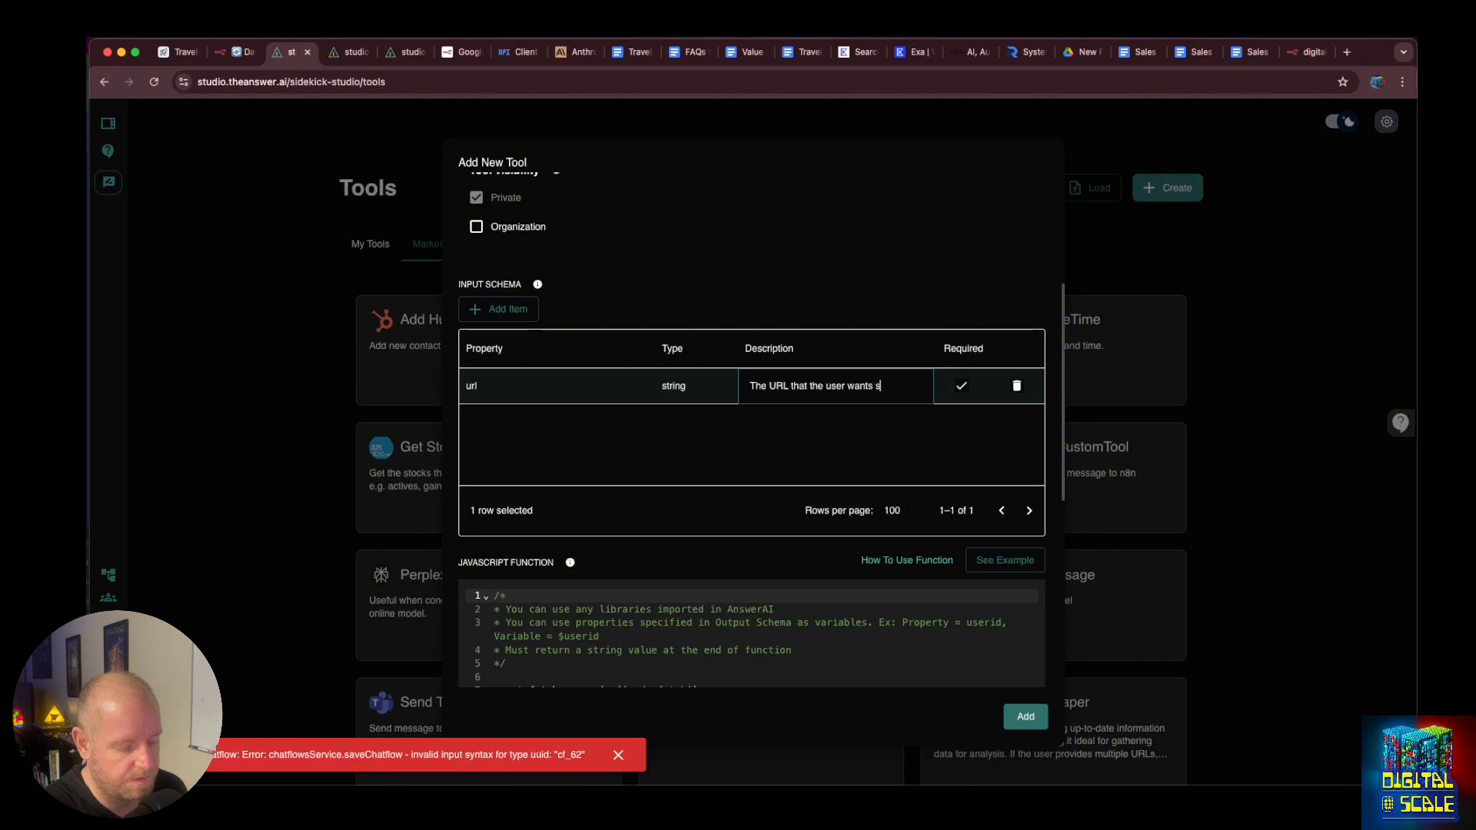
{"action": "type", "text": "imilar information about"}
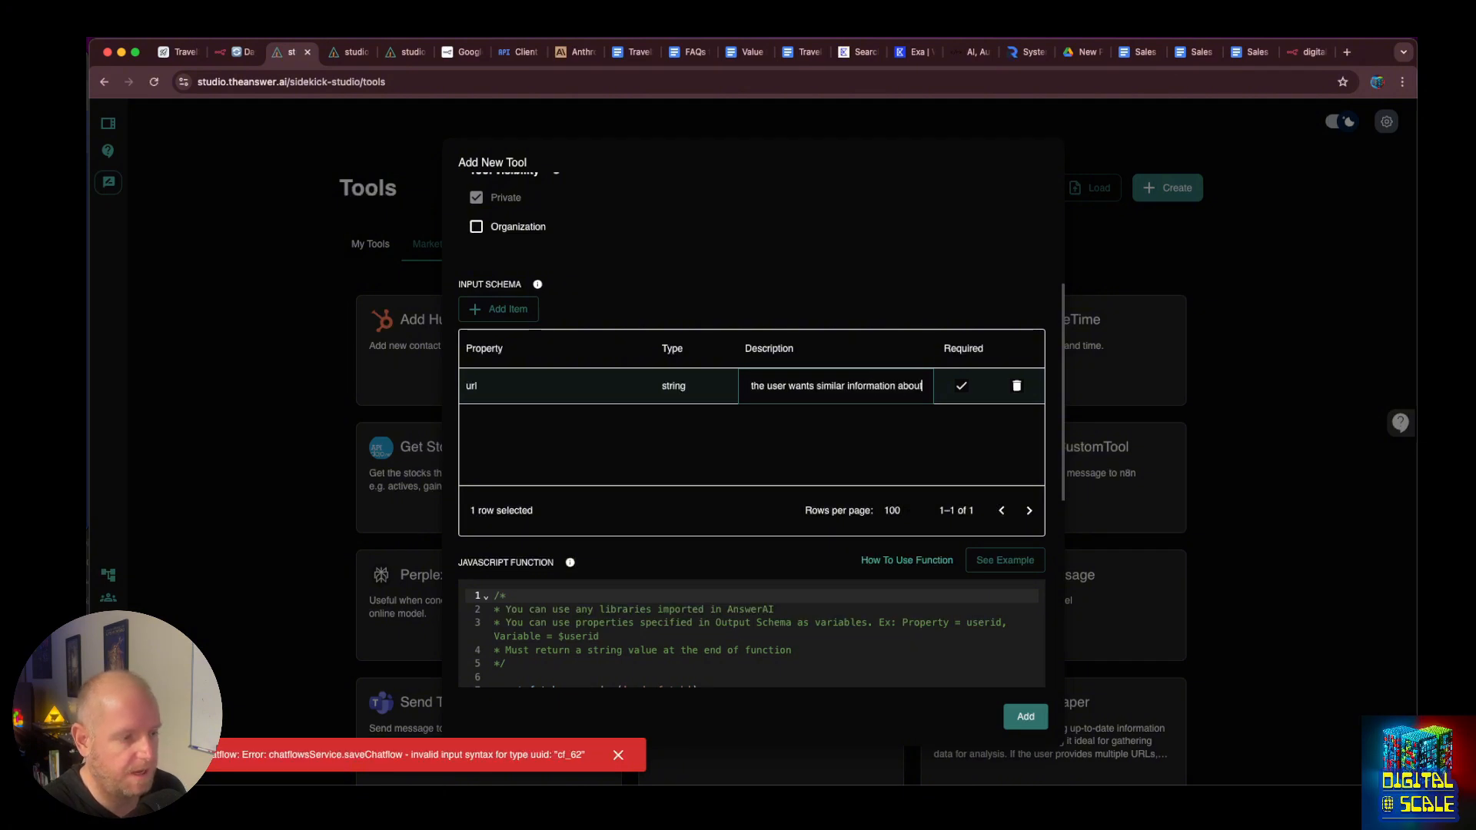
{"action": "left_click", "coordinate": [809, 487]}
Stop the n8n Webhook node from listening and copy its test URL into the tool function's Testing URL webhookUrl line.
{"action": "scroll", "coordinate": [835, 456], "scroll_direction": "down", "scroll_amount": 3}
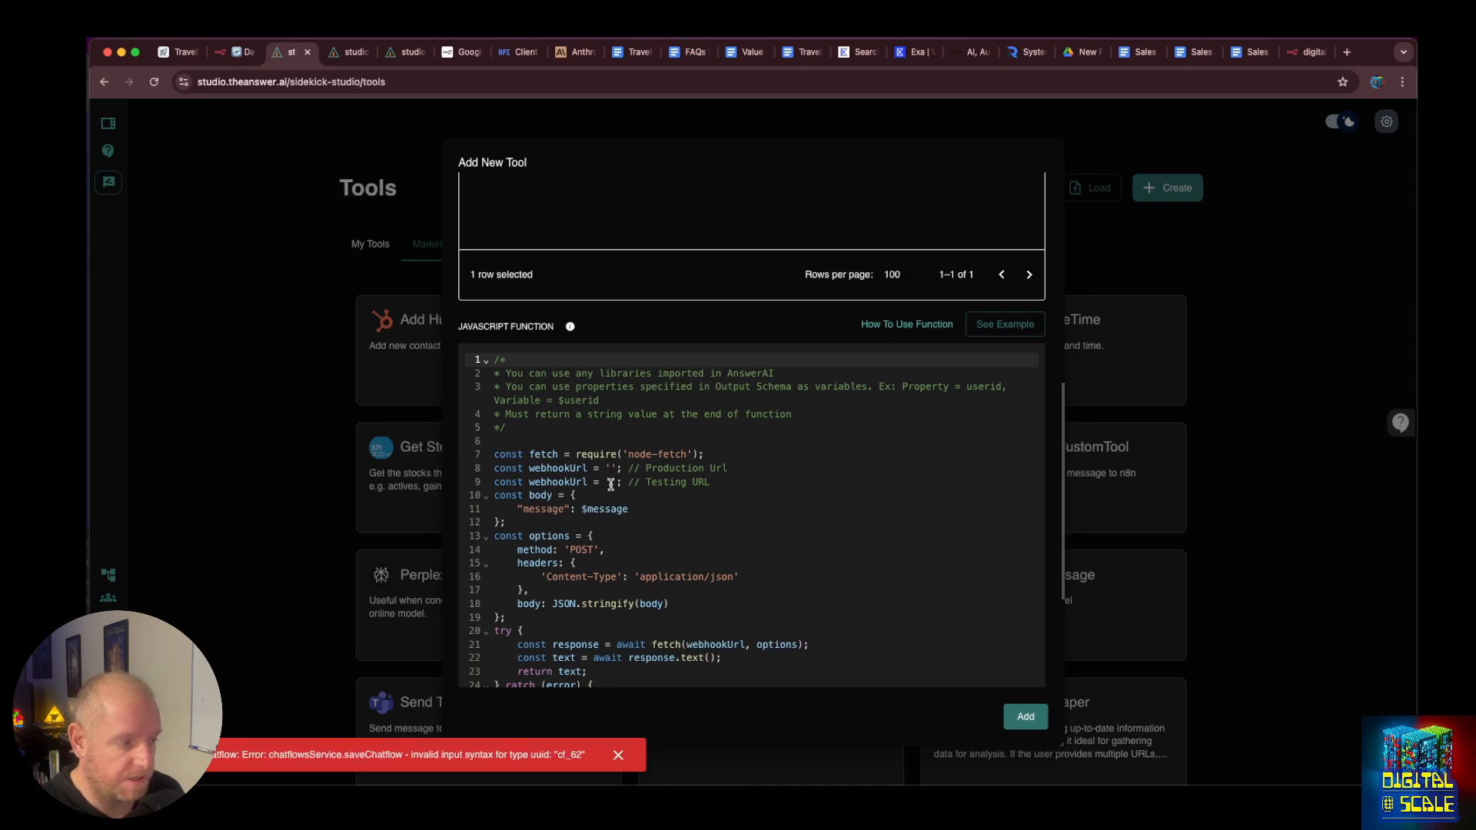
{"action": "left_click", "coordinate": [228, 52]}
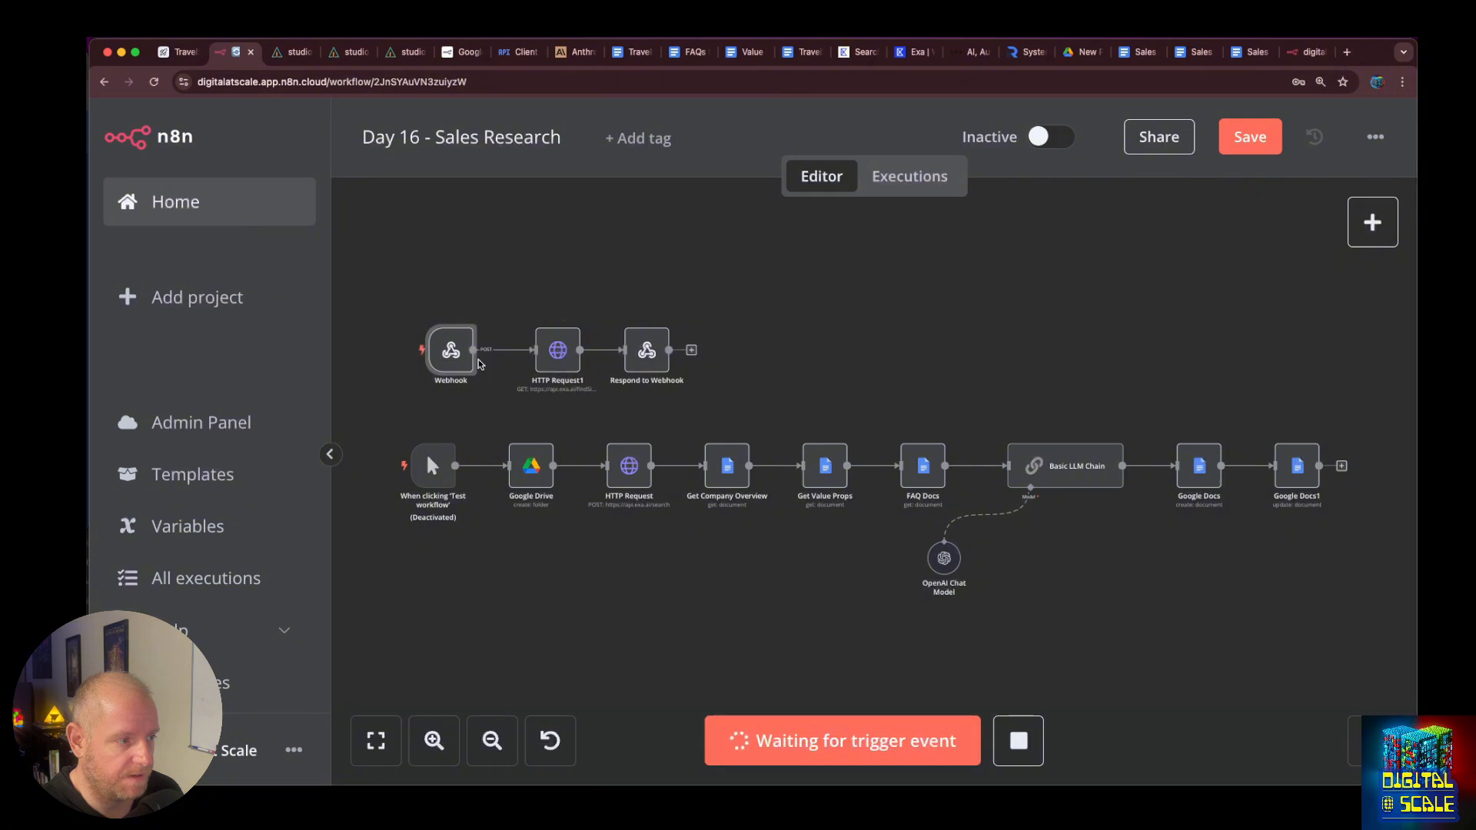
{"action": "double_click", "coordinate": [458, 355]}
{"action": "left_click", "coordinate": [369, 669]}
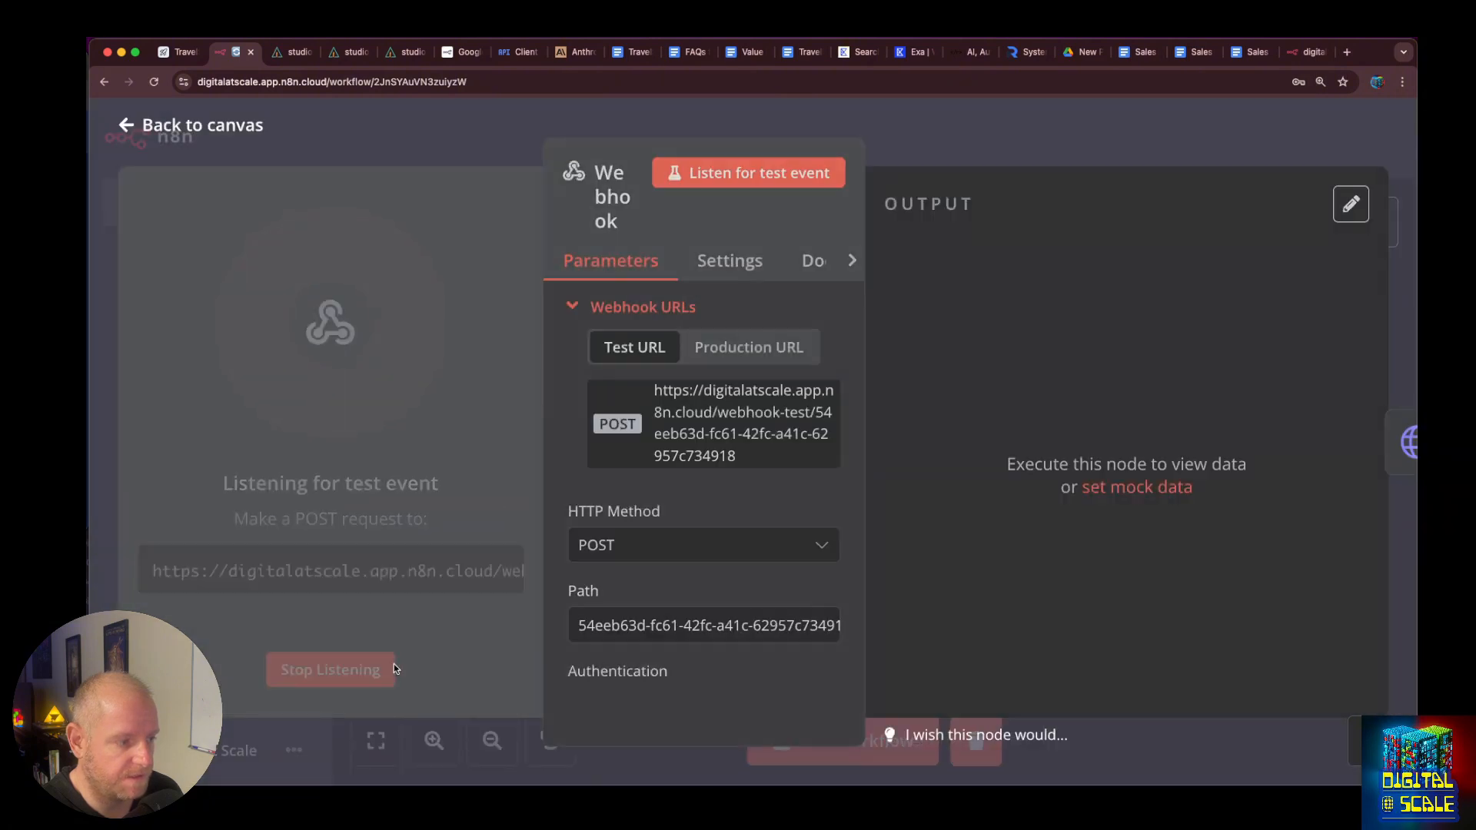
{"action": "left_click", "coordinate": [675, 397]}
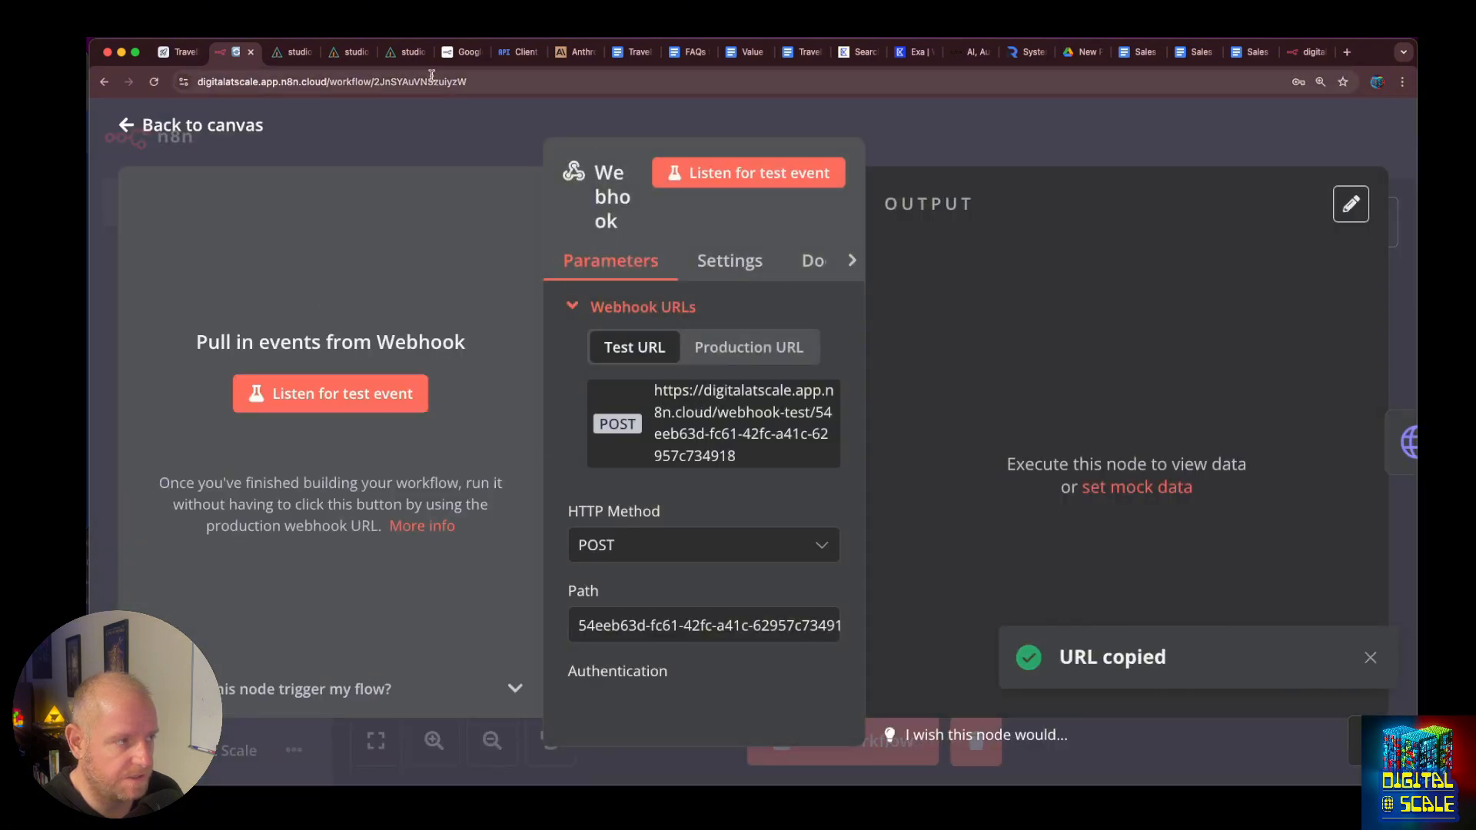
{"action": "left_click", "coordinate": [289, 54]}
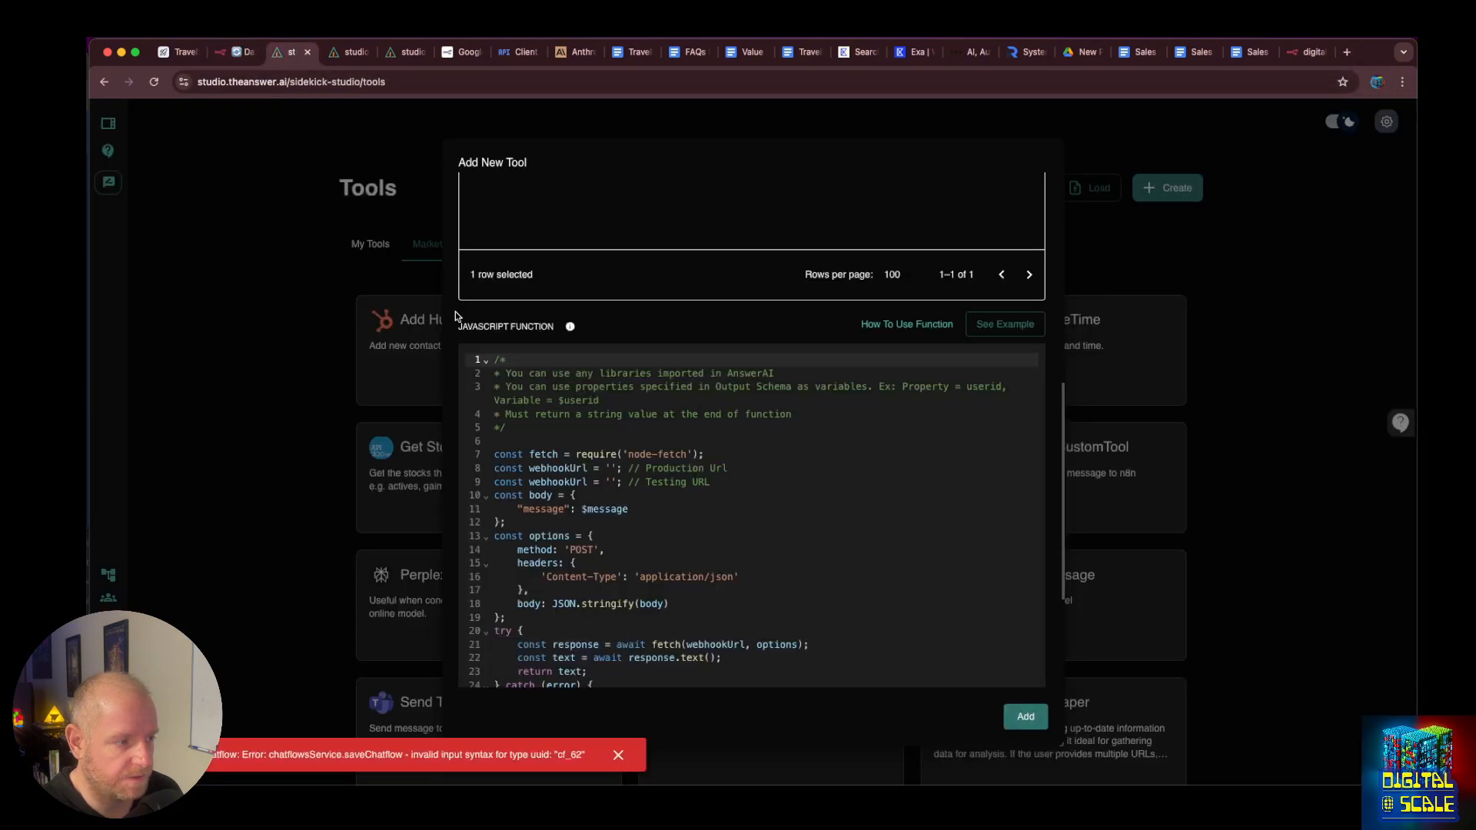
{"action": "left_click", "coordinate": [610, 482]}
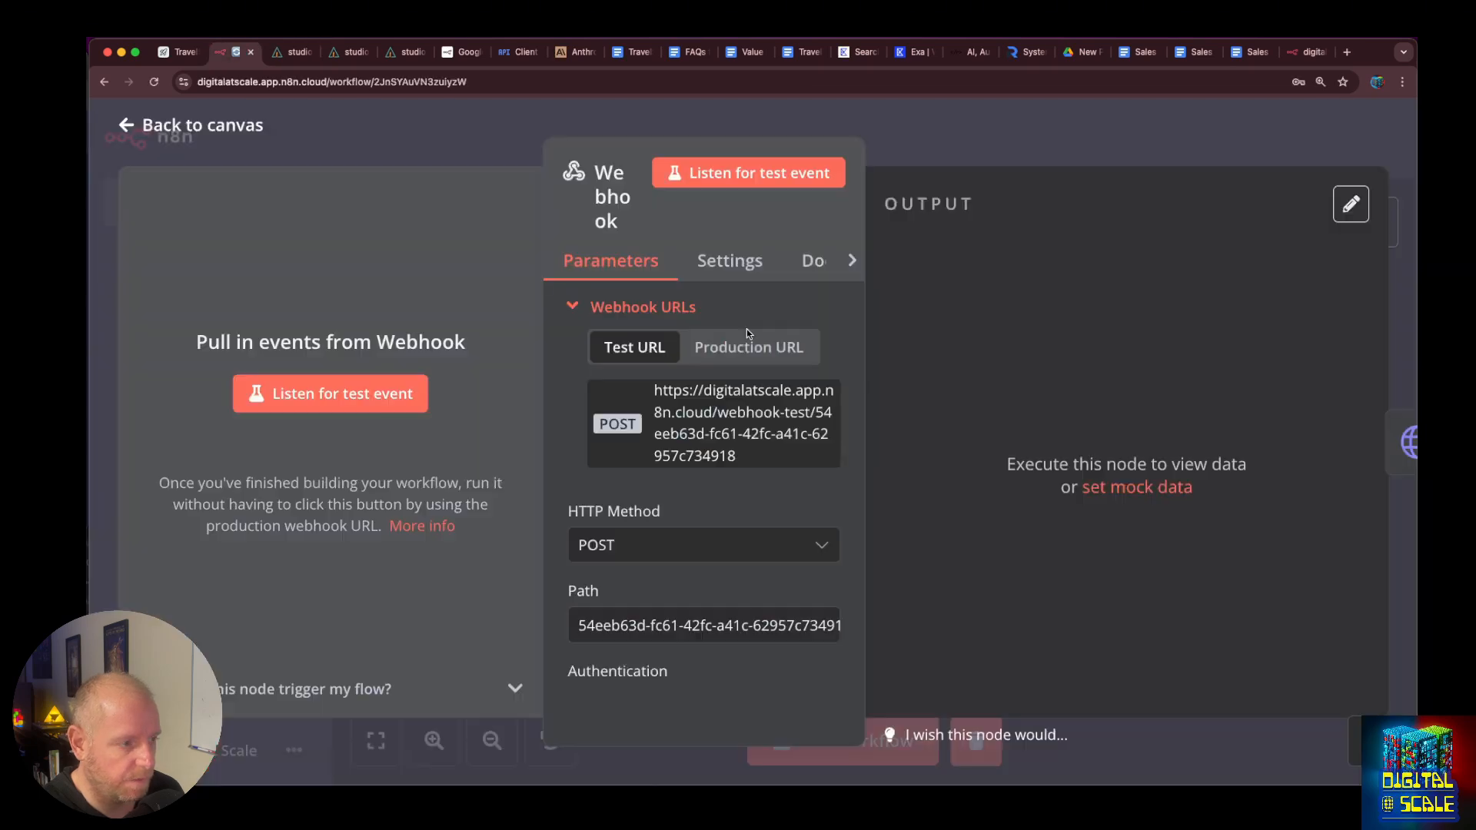
Copy the n8n Webhook node's production URL into the function's Production Url webhookUrl line and comment that line out.
{"action": "key", "text": "ctrl+shift+Tab"}
{"action": "left_click", "coordinate": [750, 347]}
{"action": "left_click", "coordinate": [757, 403]}
{"action": "key", "text": "ctrl+Tab"}
{"action": "key", "text": "ctrl+v"}
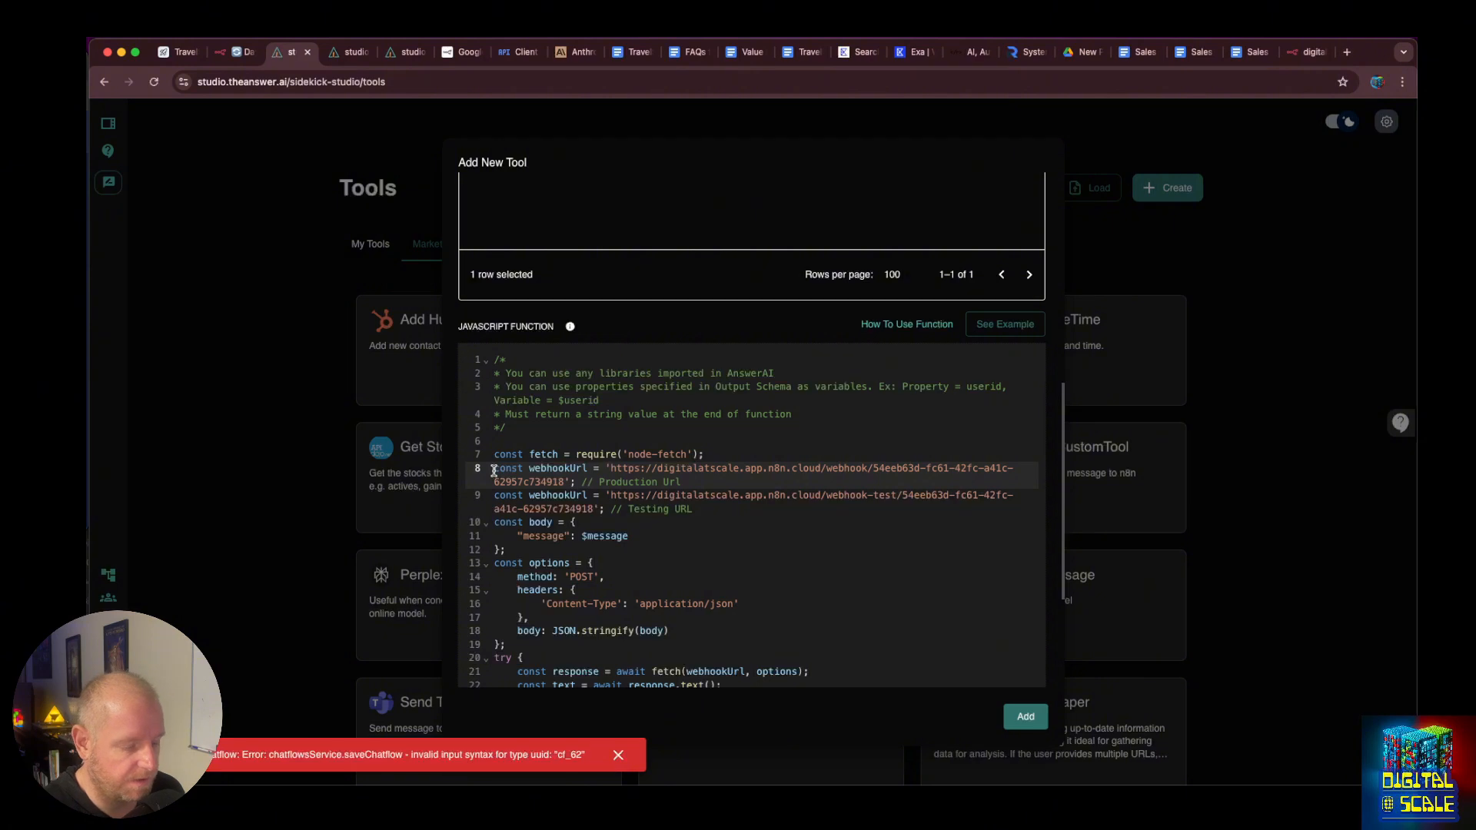
{"action": "key", "text": "super+slash"}
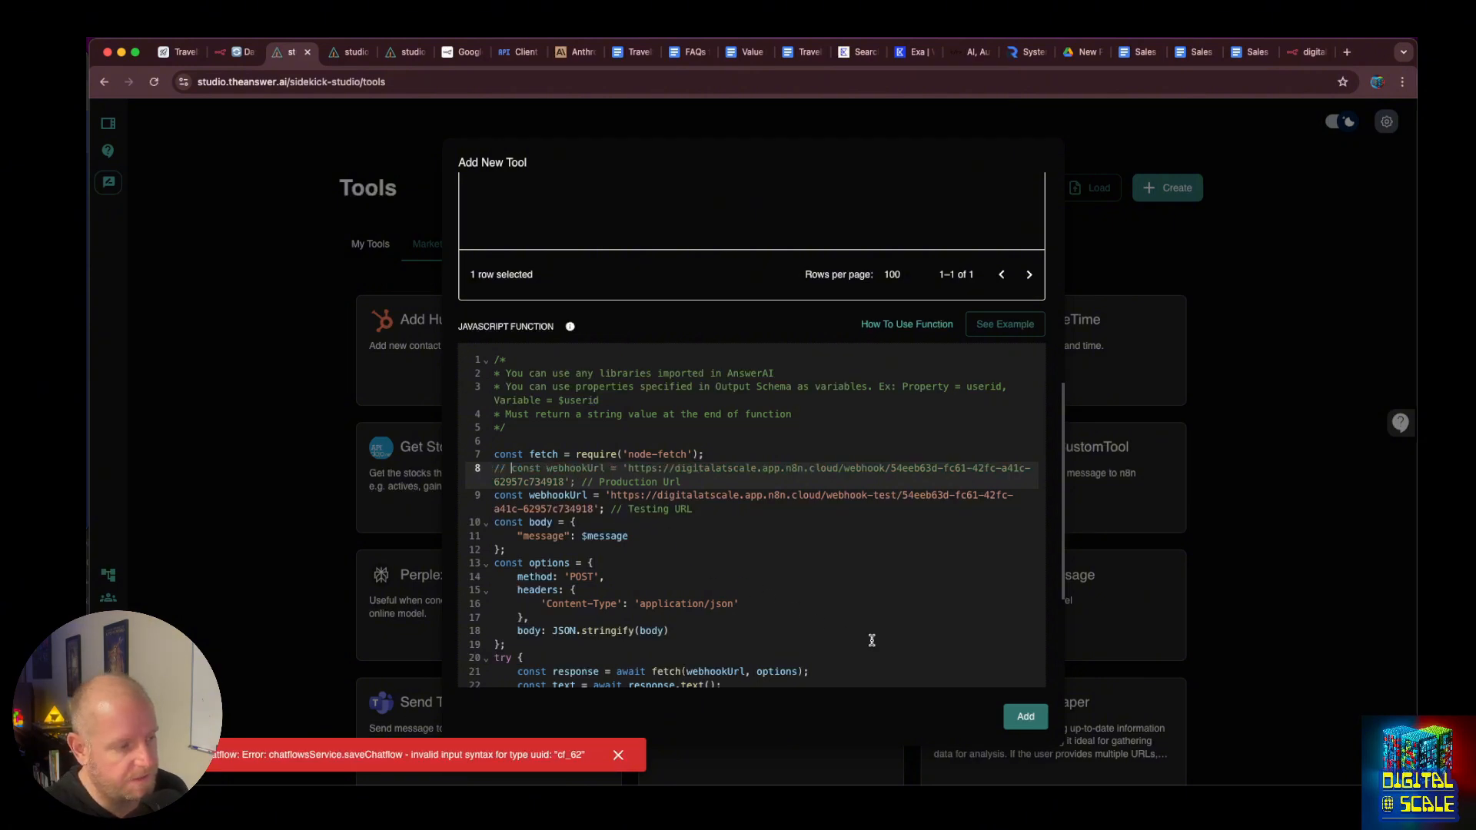
Change the function's request body entry to "url": $url and add the tool.
{"action": "left_click", "coordinate": [543, 531]}
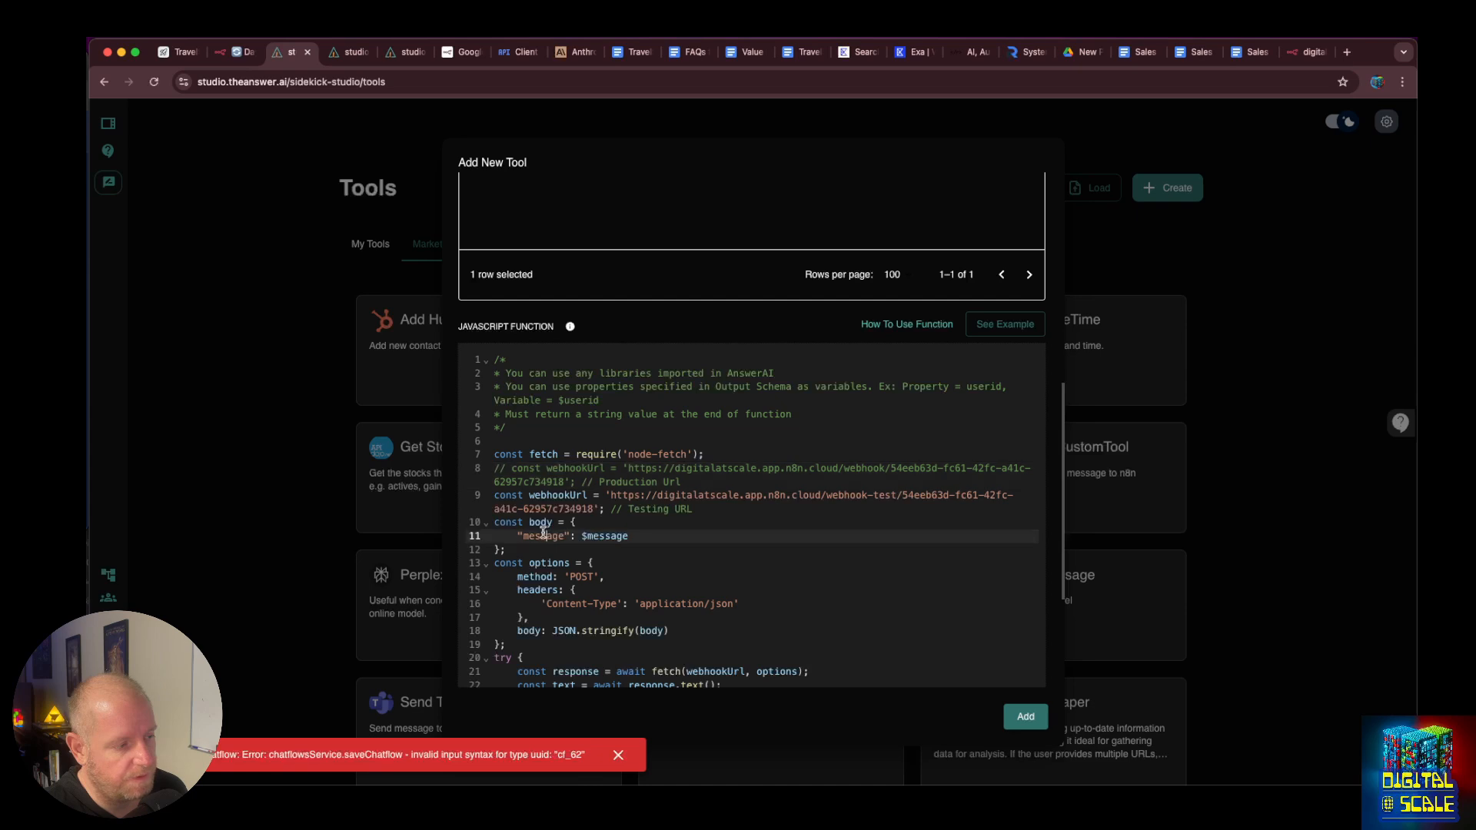
{"action": "double_click", "coordinate": [544, 532]}
{"action": "type", "text": "url"}
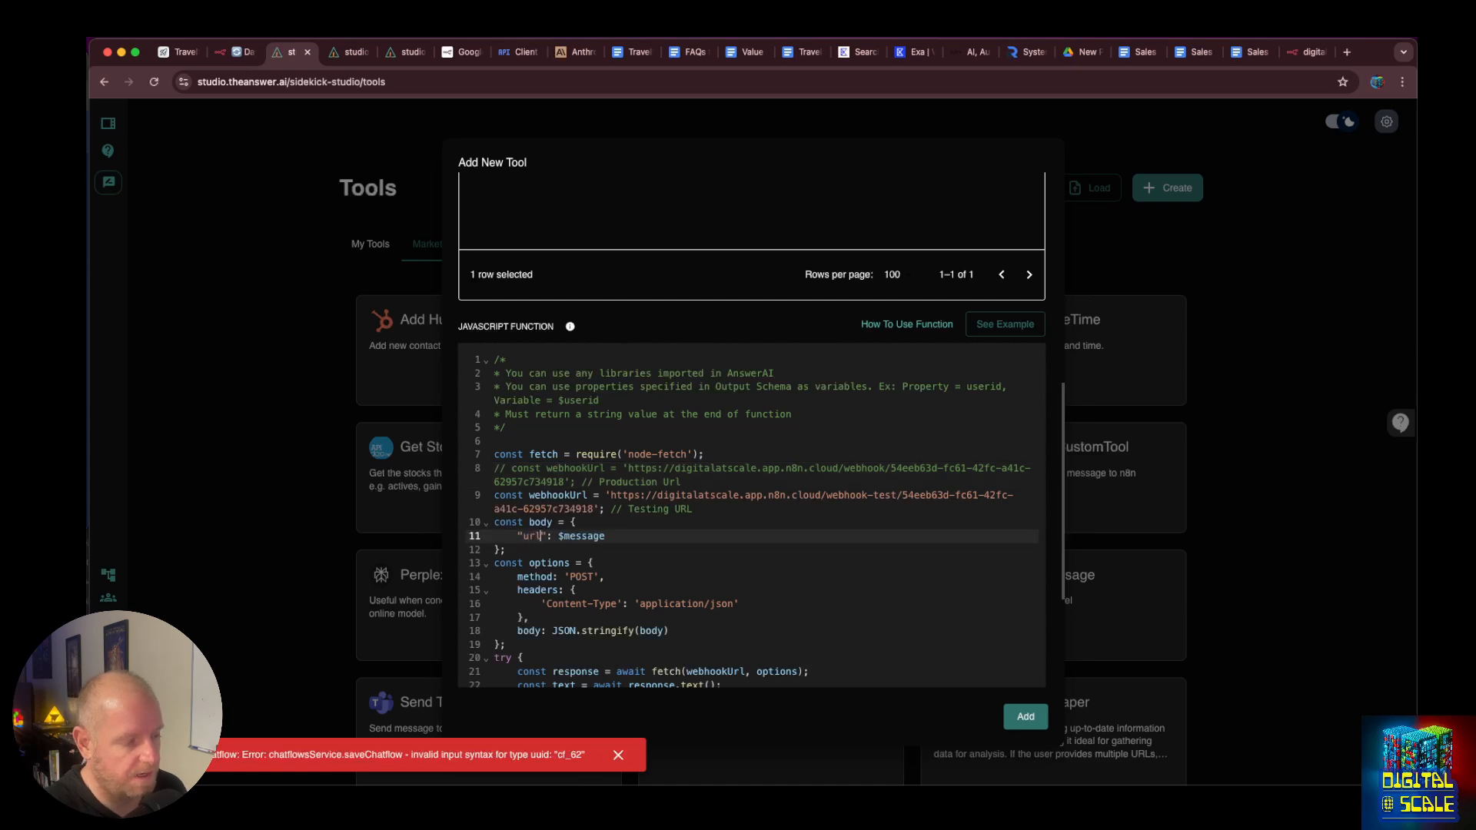
{"action": "left_click", "coordinate": [604, 538]}
{"action": "key", "text": "BackSpace"}
{"action": "key", "text": "BackSpace"}
{"action": "key", "text": "BackSpace"}
{"action": "key", "text": "BackSpace"}
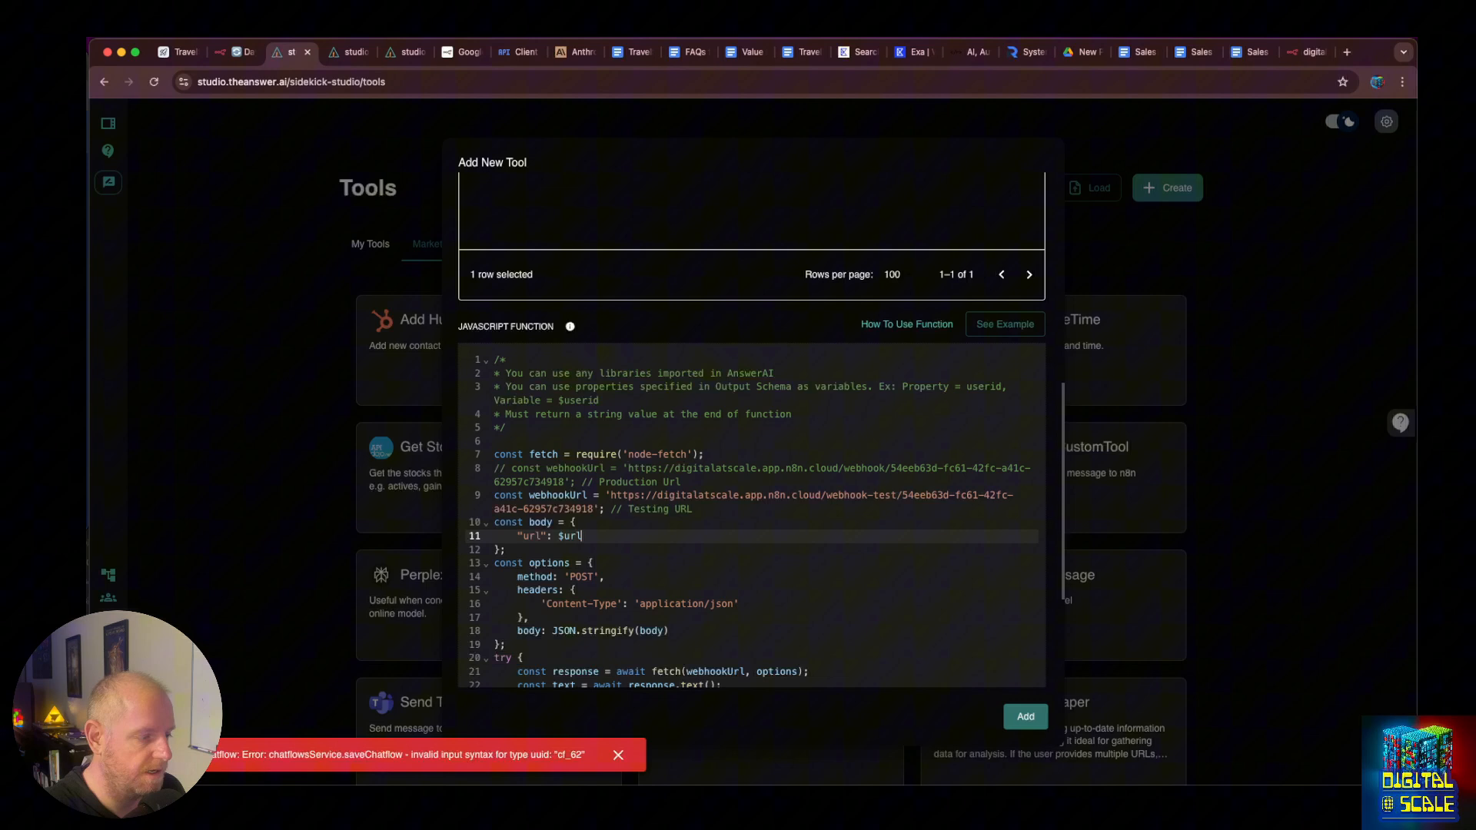
{"action": "left_click", "coordinate": [1025, 717]}
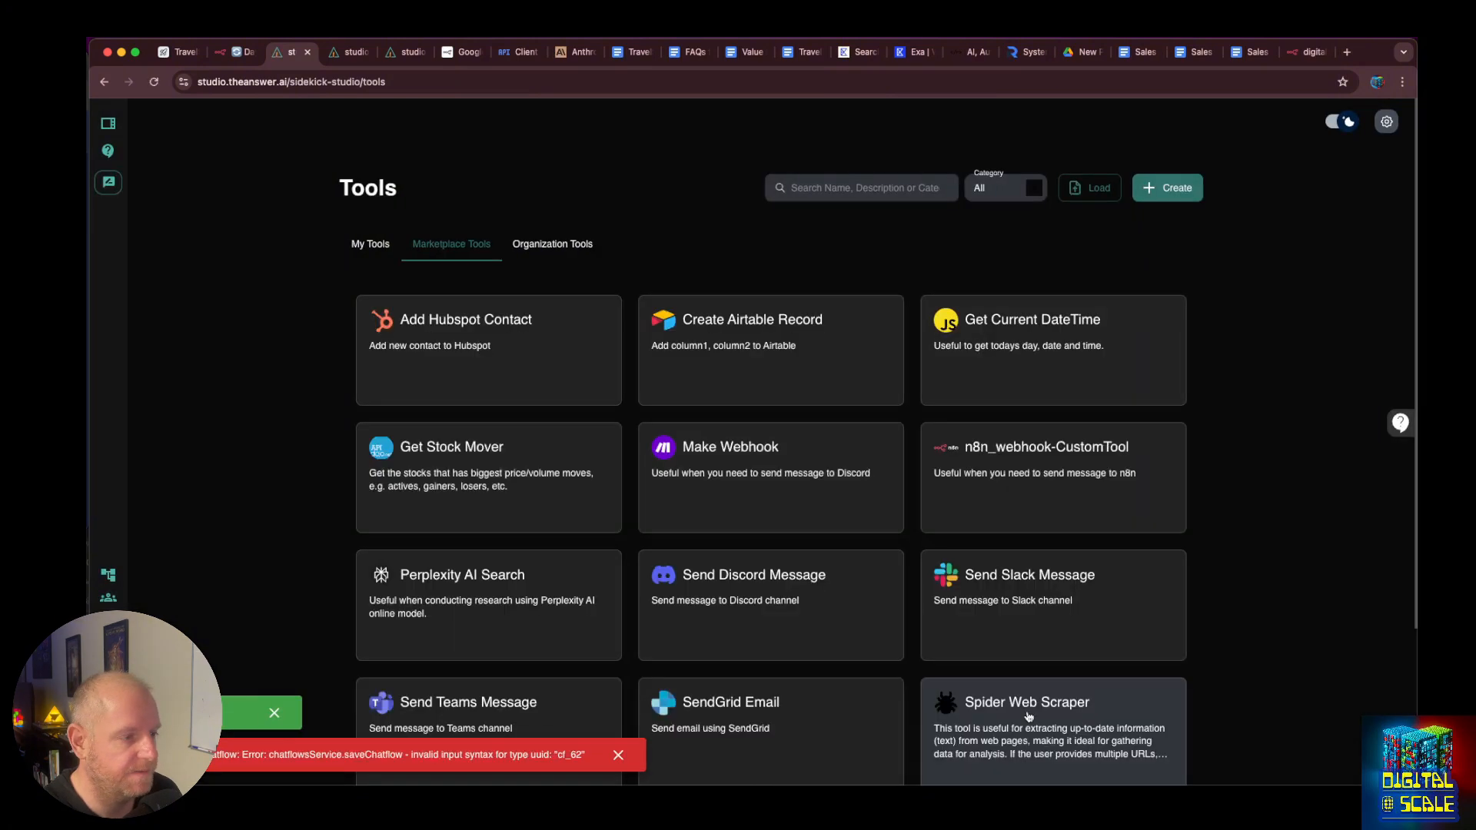
Find the Sales Sidekick chatflow by searching for "sal" and open it on the canvas.
{"action": "left_click", "coordinate": [108, 575]}
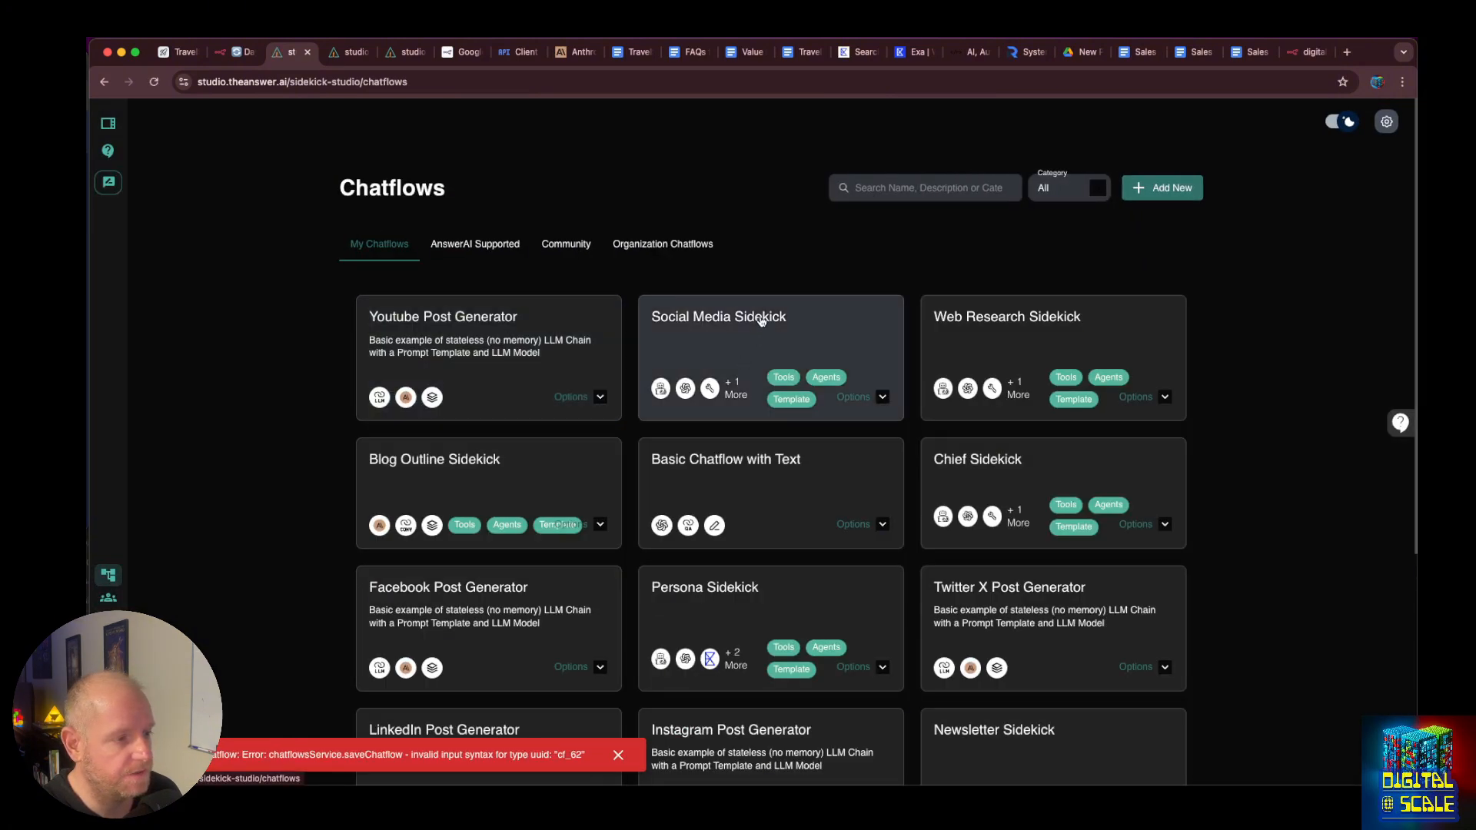
{"action": "left_click", "coordinate": [890, 189]}
{"action": "type", "text": "sal"}
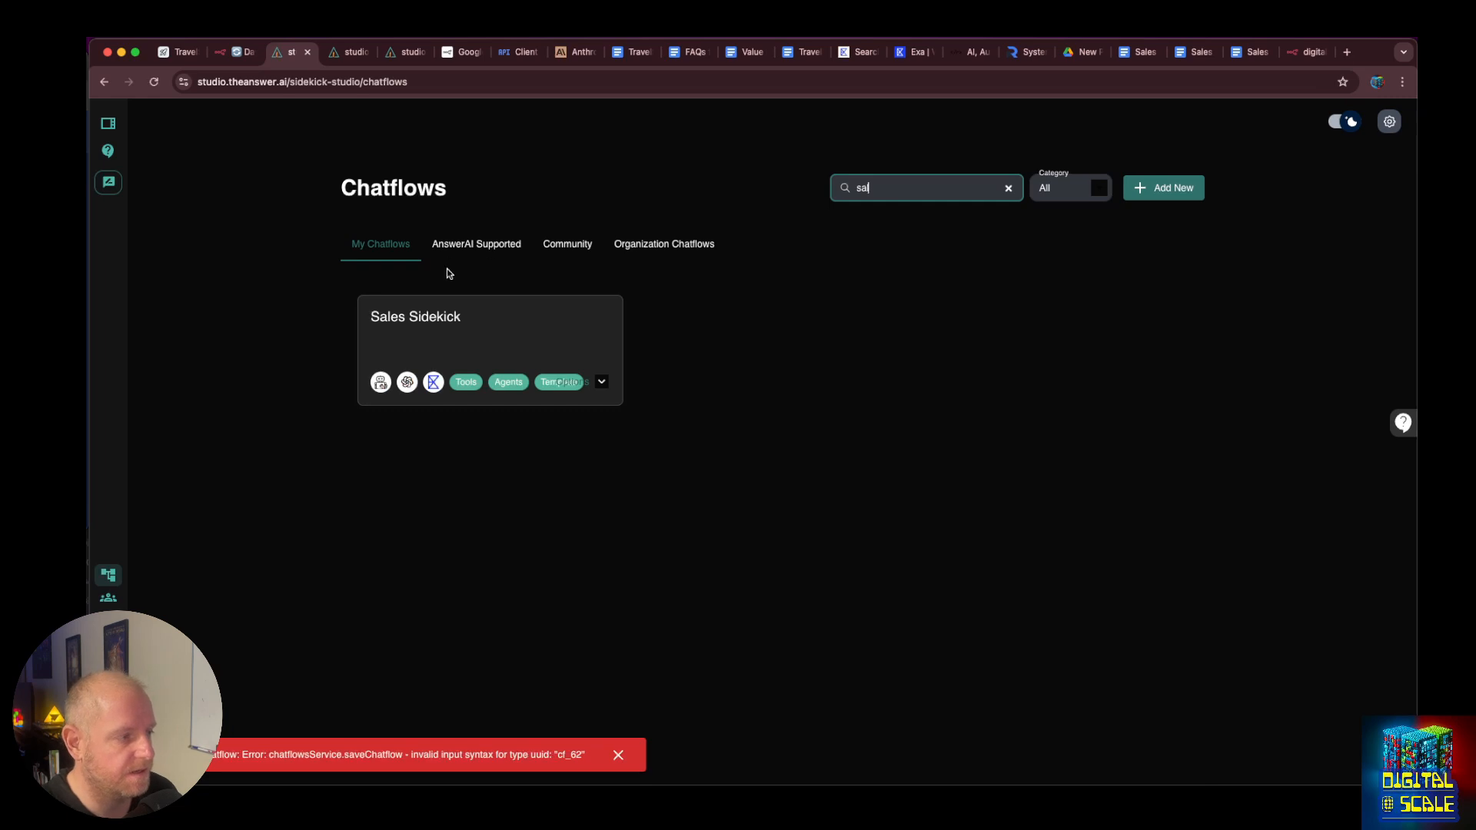
{"action": "left_click", "coordinate": [447, 315]}
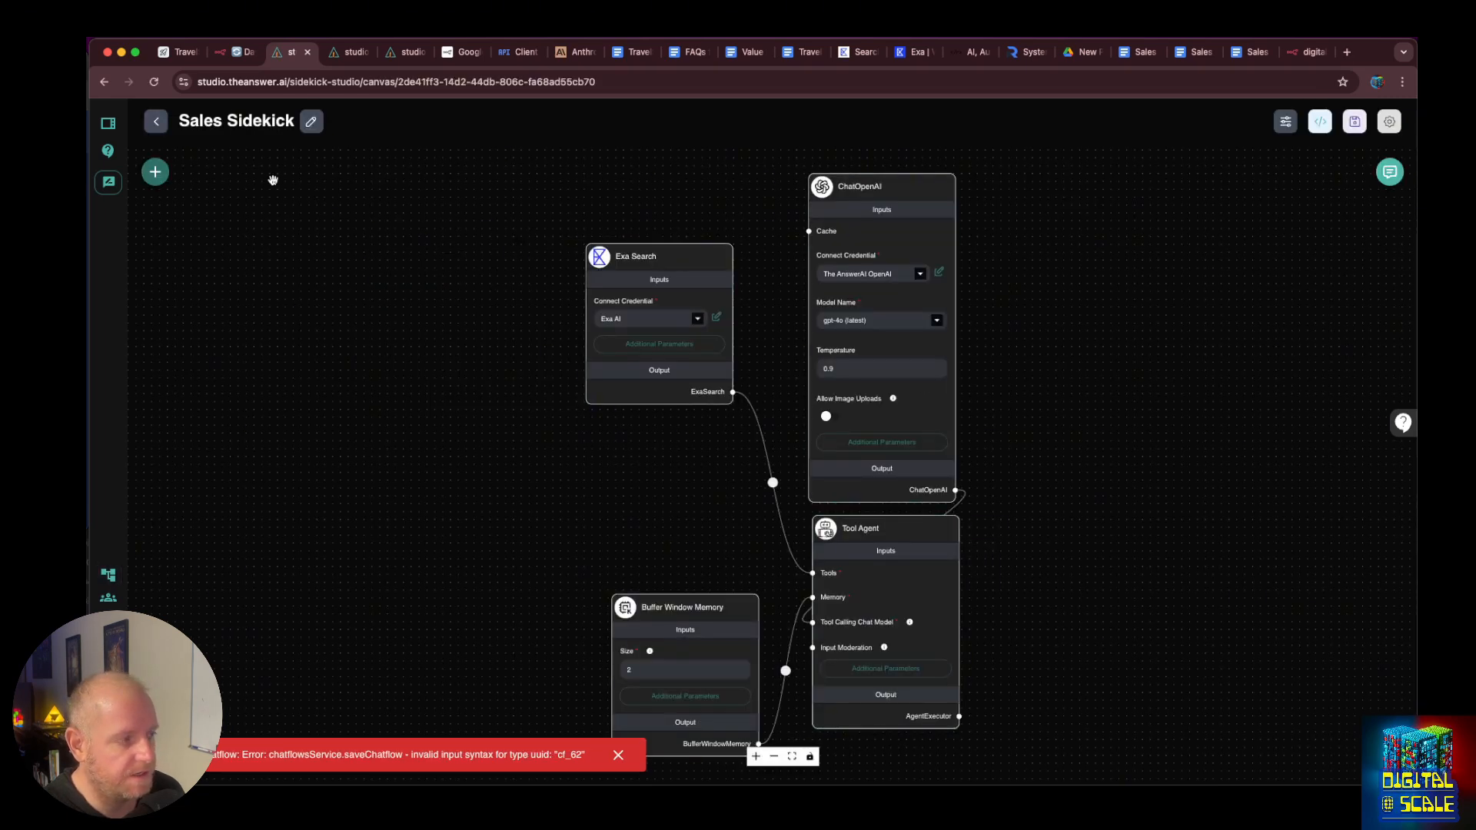
Add a Custom Tool node beside the Exa Search node and set its tool to search_similar_urls.
{"action": "left_click", "coordinate": [156, 171]}
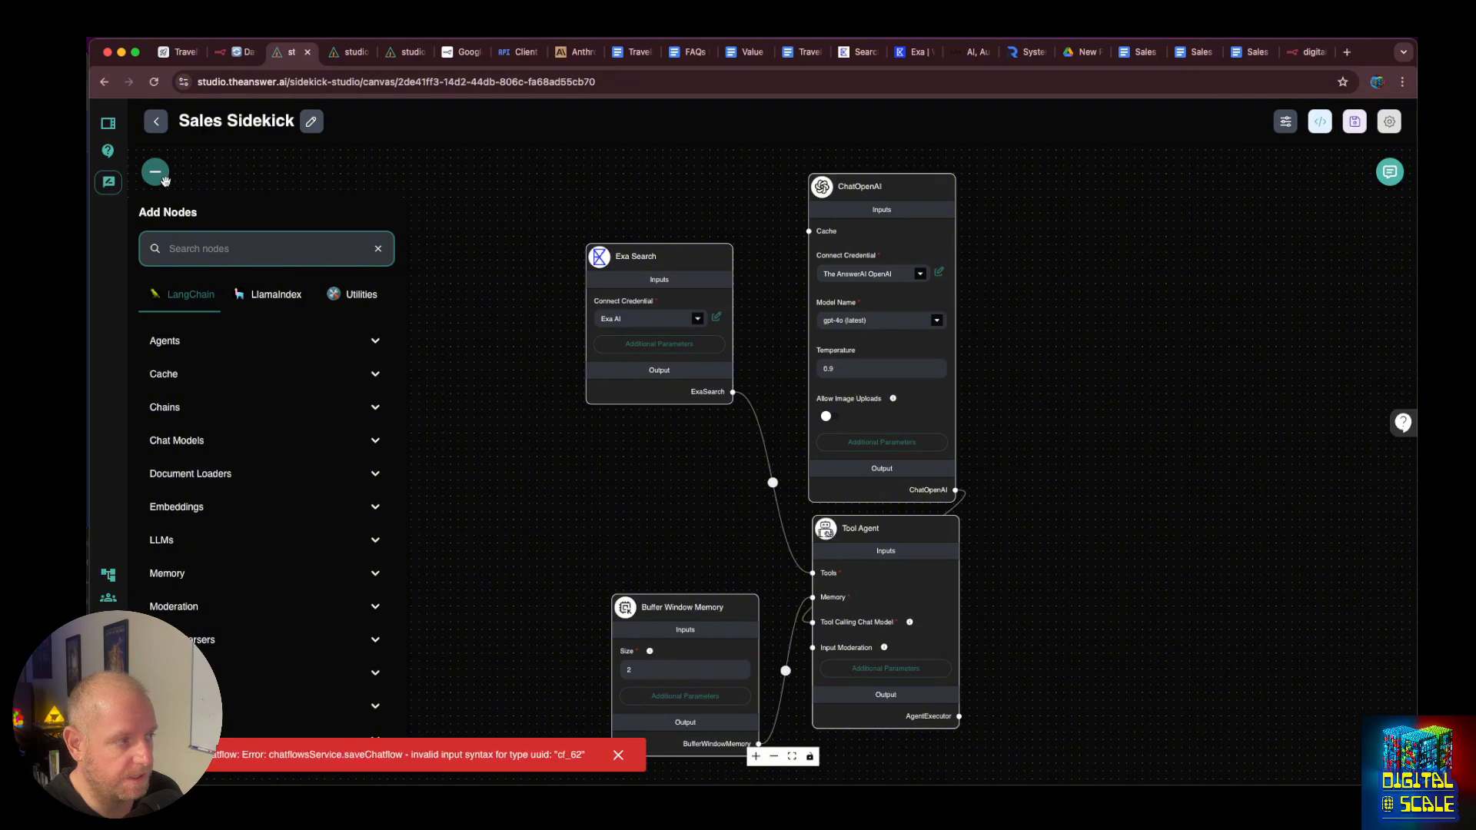
{"action": "left_click", "coordinate": [200, 244]}
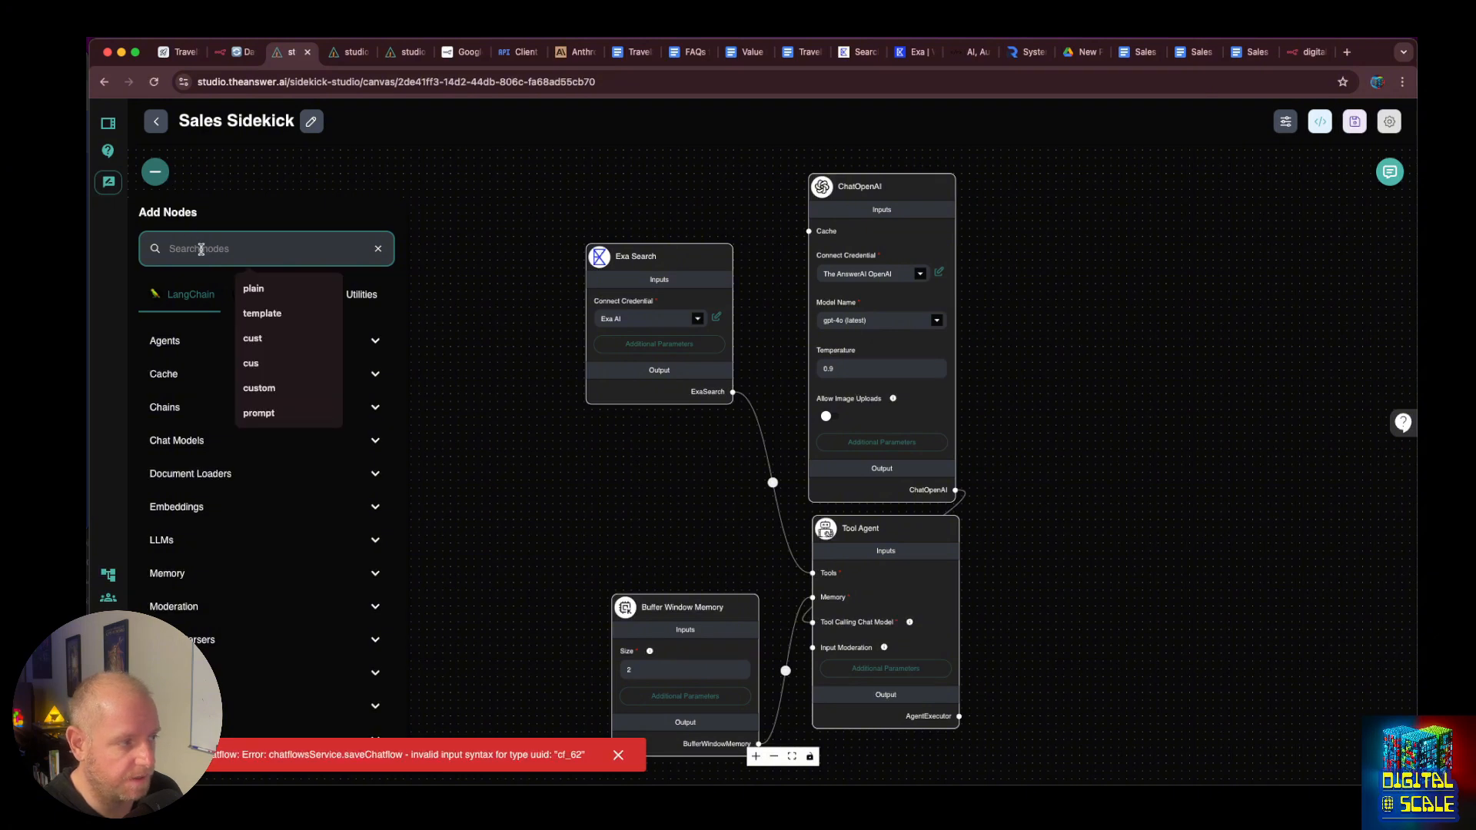
{"action": "type", "text": "cus"}
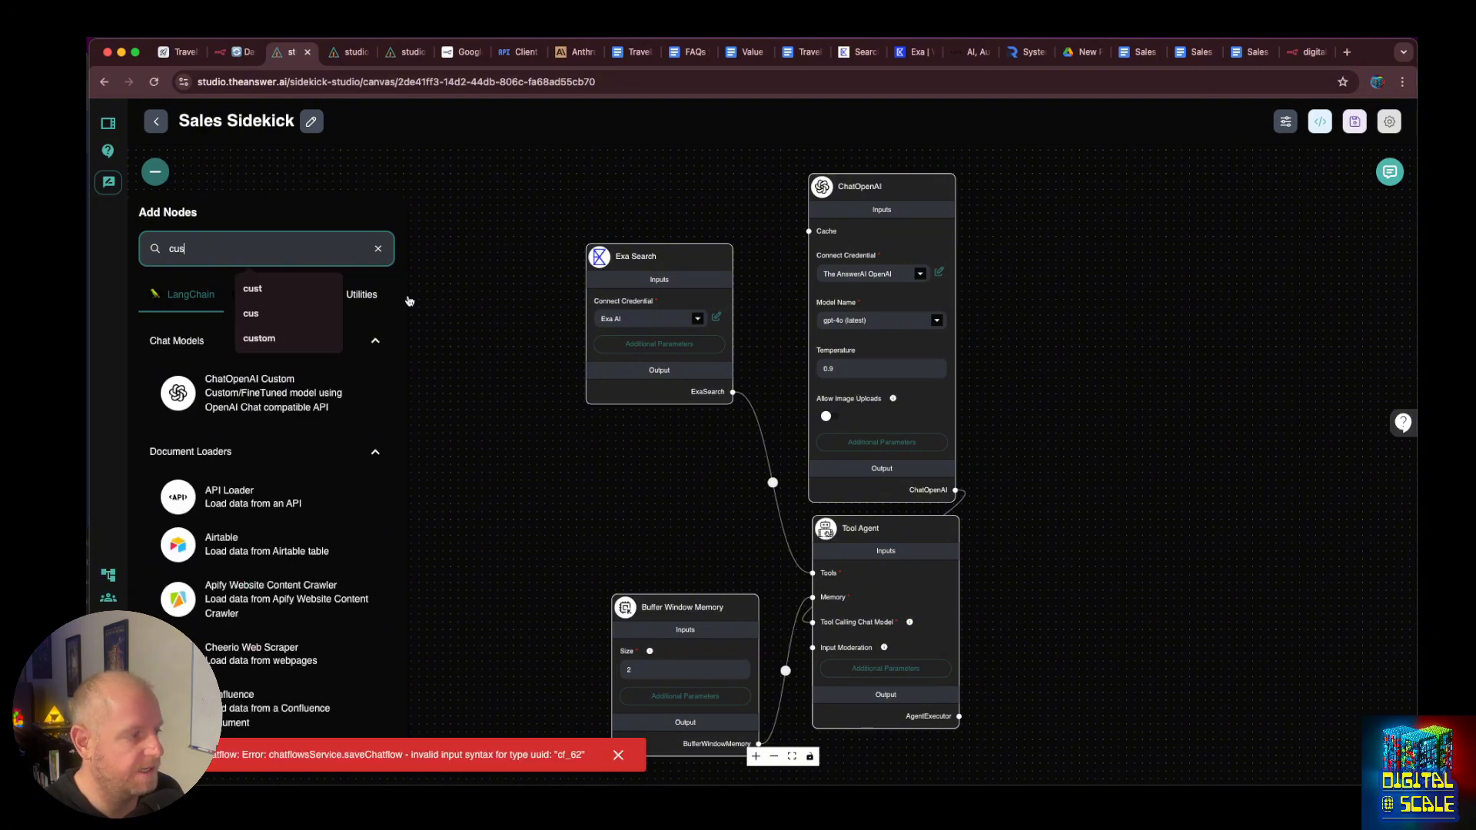
{"action": "scroll", "coordinate": [215, 430], "scroll_direction": "down", "scroll_amount": 3}
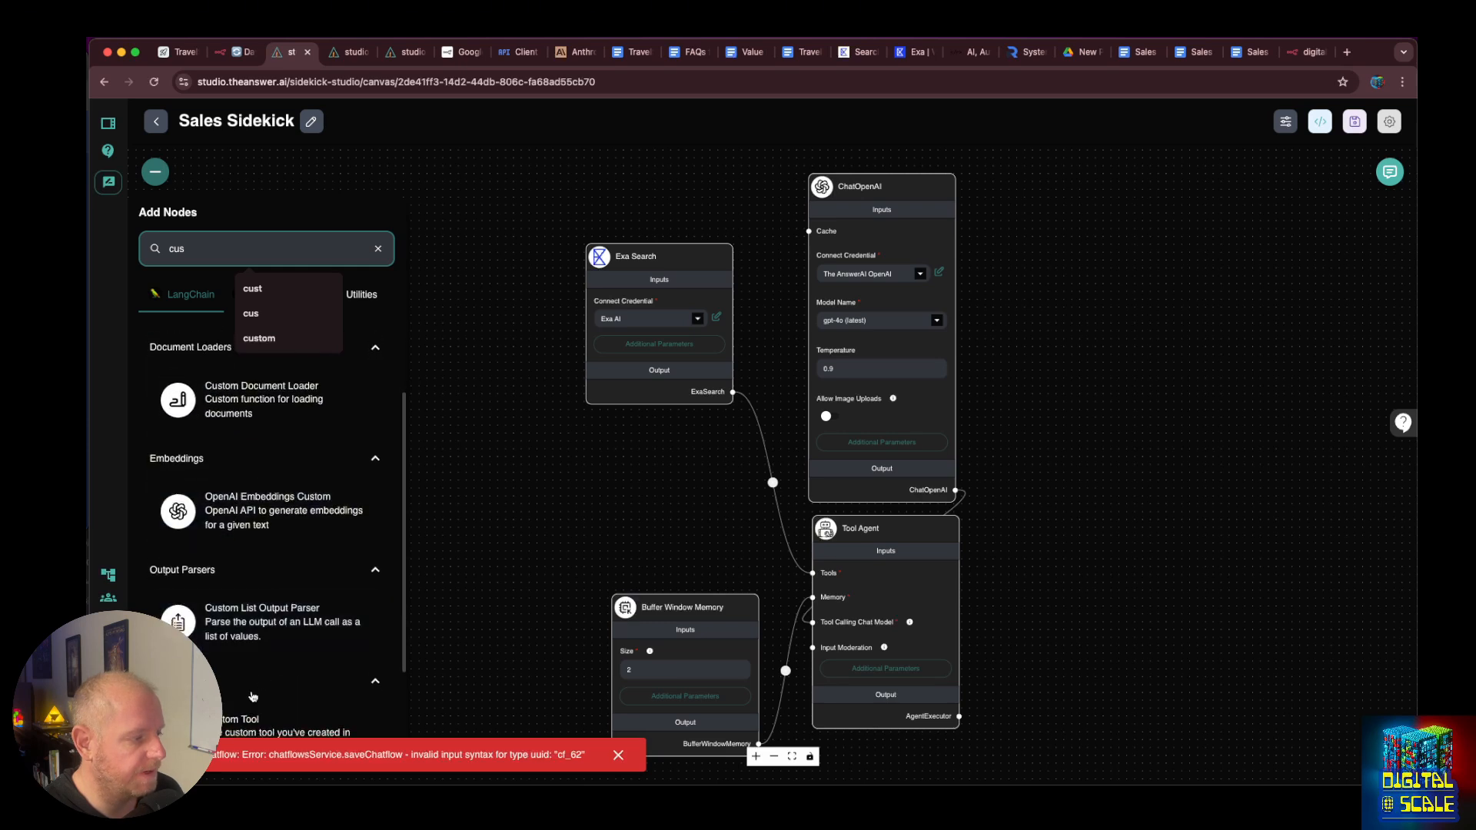
{"action": "scroll", "coordinate": [242, 719], "scroll_direction": "down", "scroll_amount": 1}
{"action": "left_click_drag", "start_coordinate": [242, 720], "coordinate": [492, 411]}
{"action": "left_click", "coordinate": [480, 451]}
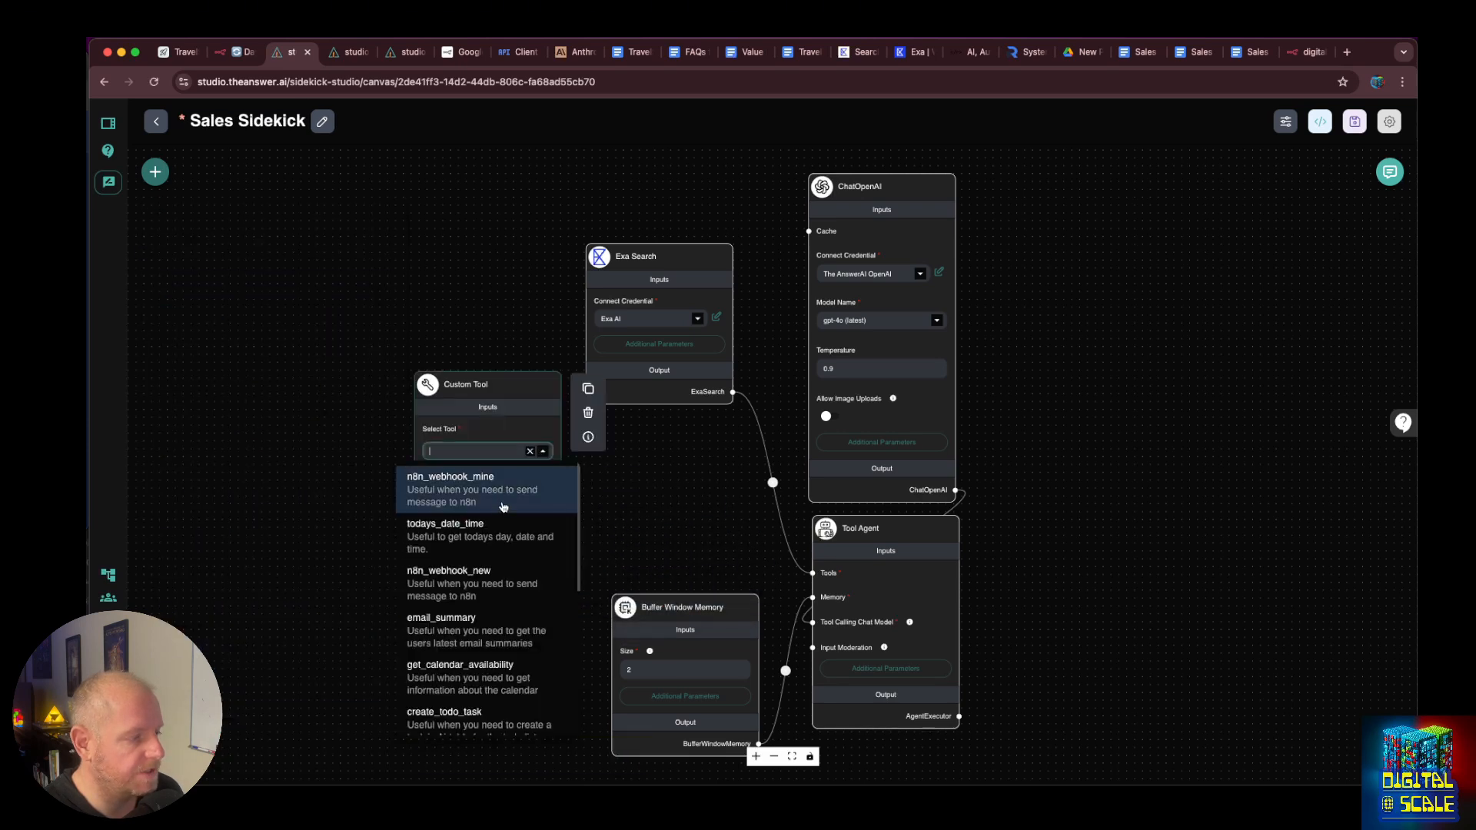
{"action": "scroll", "coordinate": [492, 584], "scroll_direction": "down", "scroll_amount": 5}
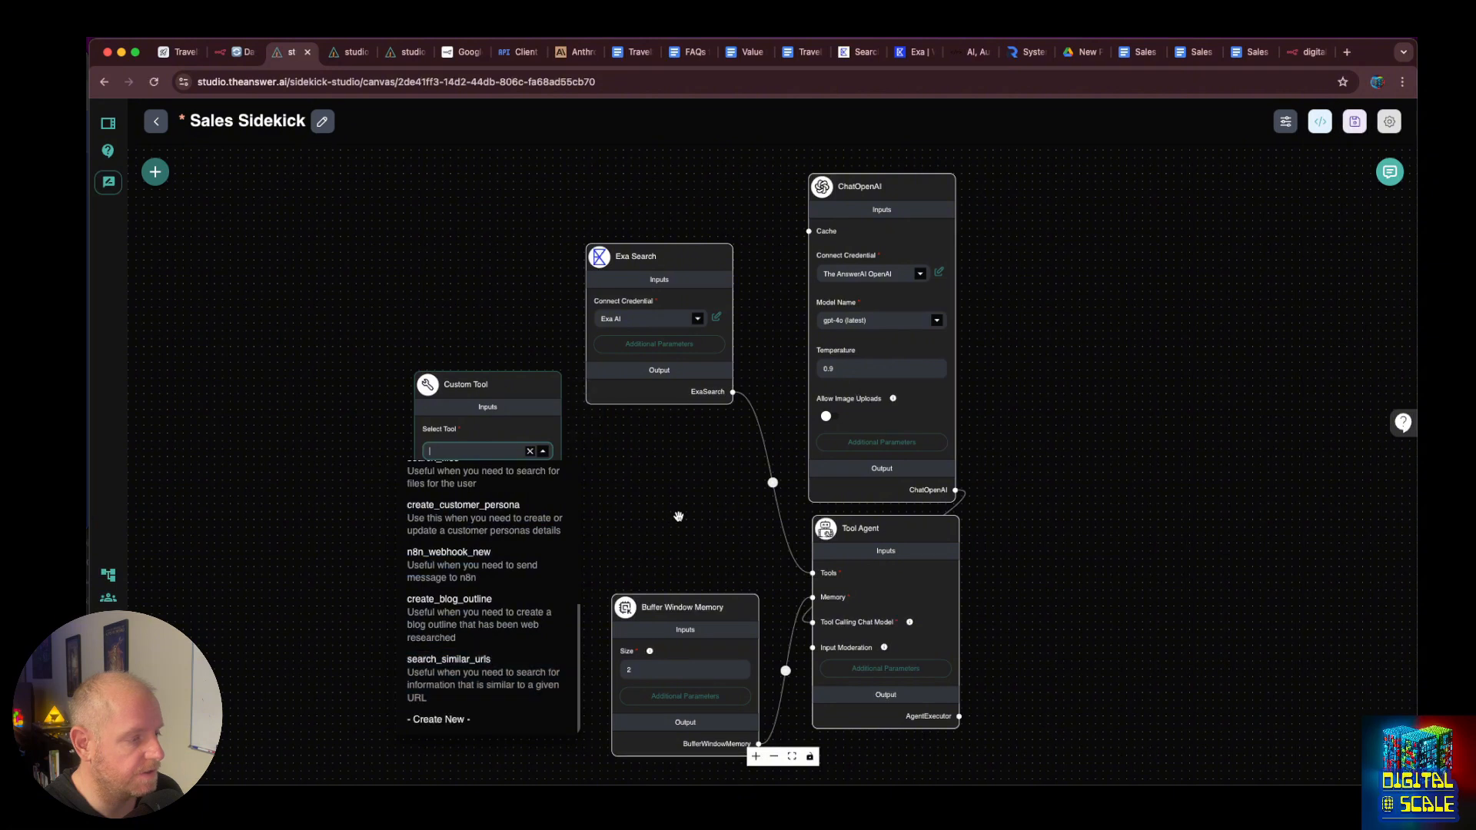
{"action": "left_click", "coordinate": [487, 664]}
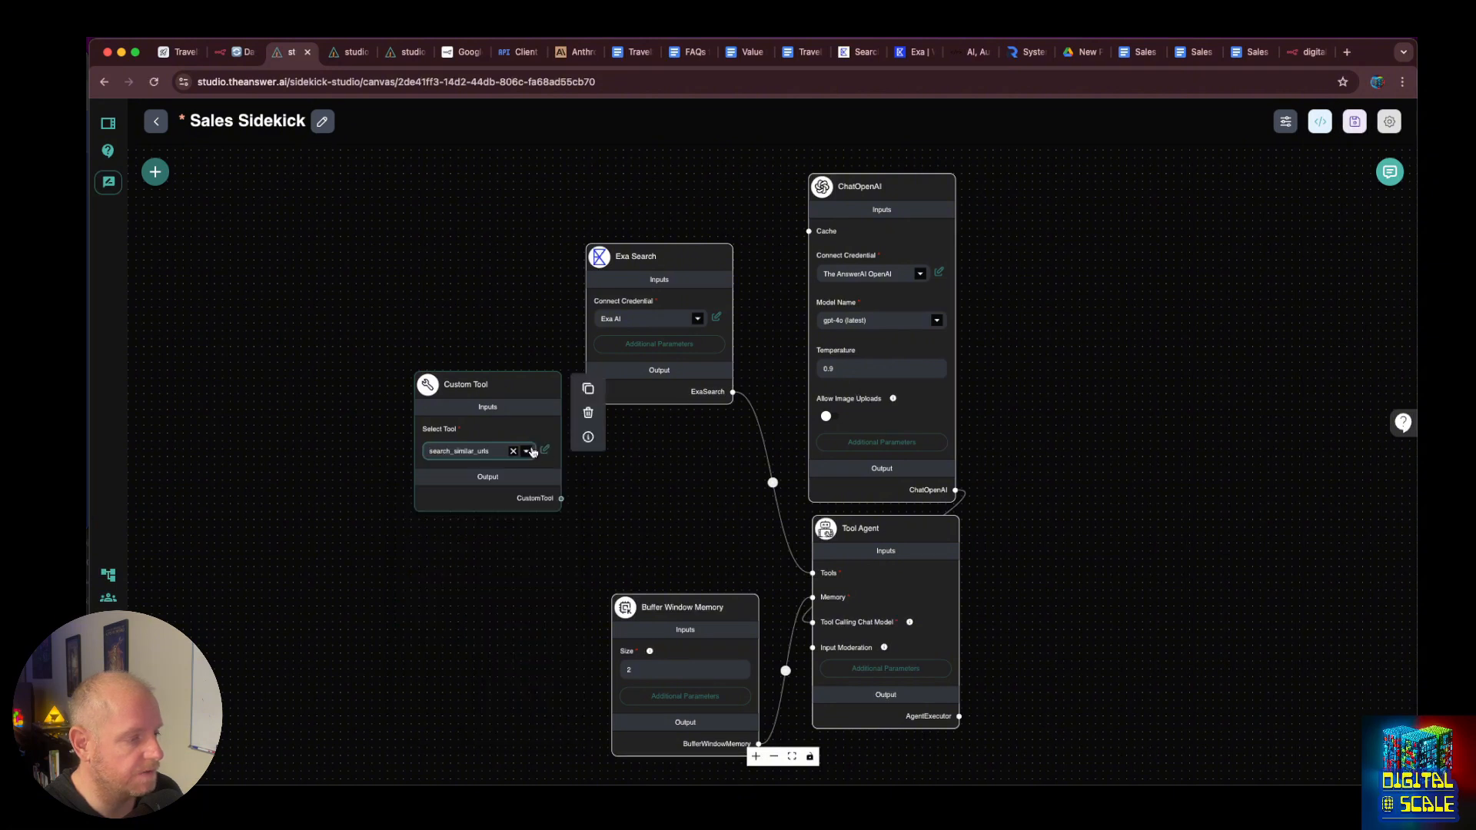
Place the Custom Tool node below Exa Search, connect it to the Tool Agent's Tools input and save the chatflow.
{"action": "left_click_drag", "start_coordinate": [507, 396], "coordinate": [677, 453]}
{"action": "left_click", "coordinate": [1354, 121]}
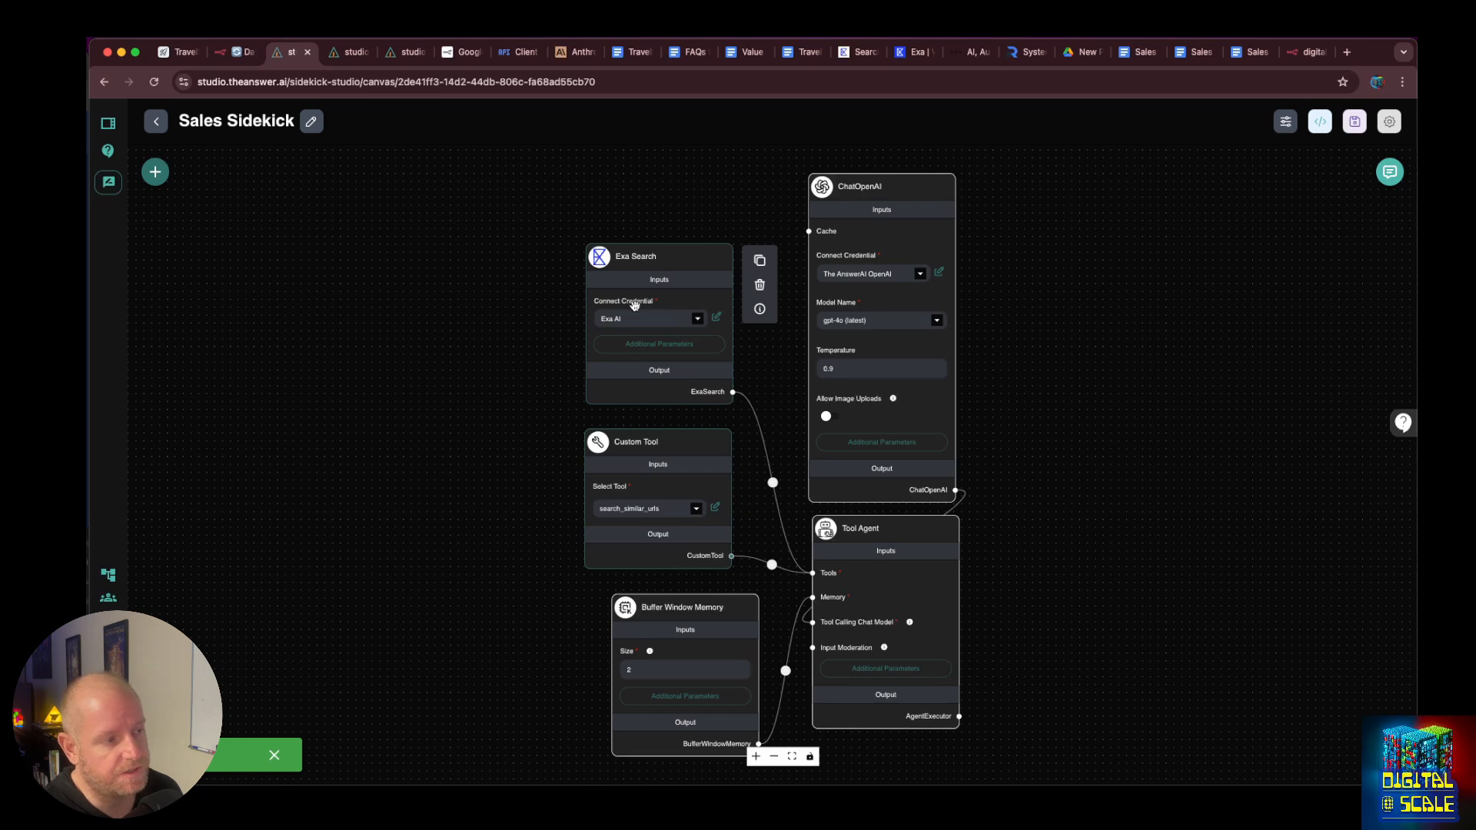
{"action": "mouse_move", "coordinate": [643, 468]}
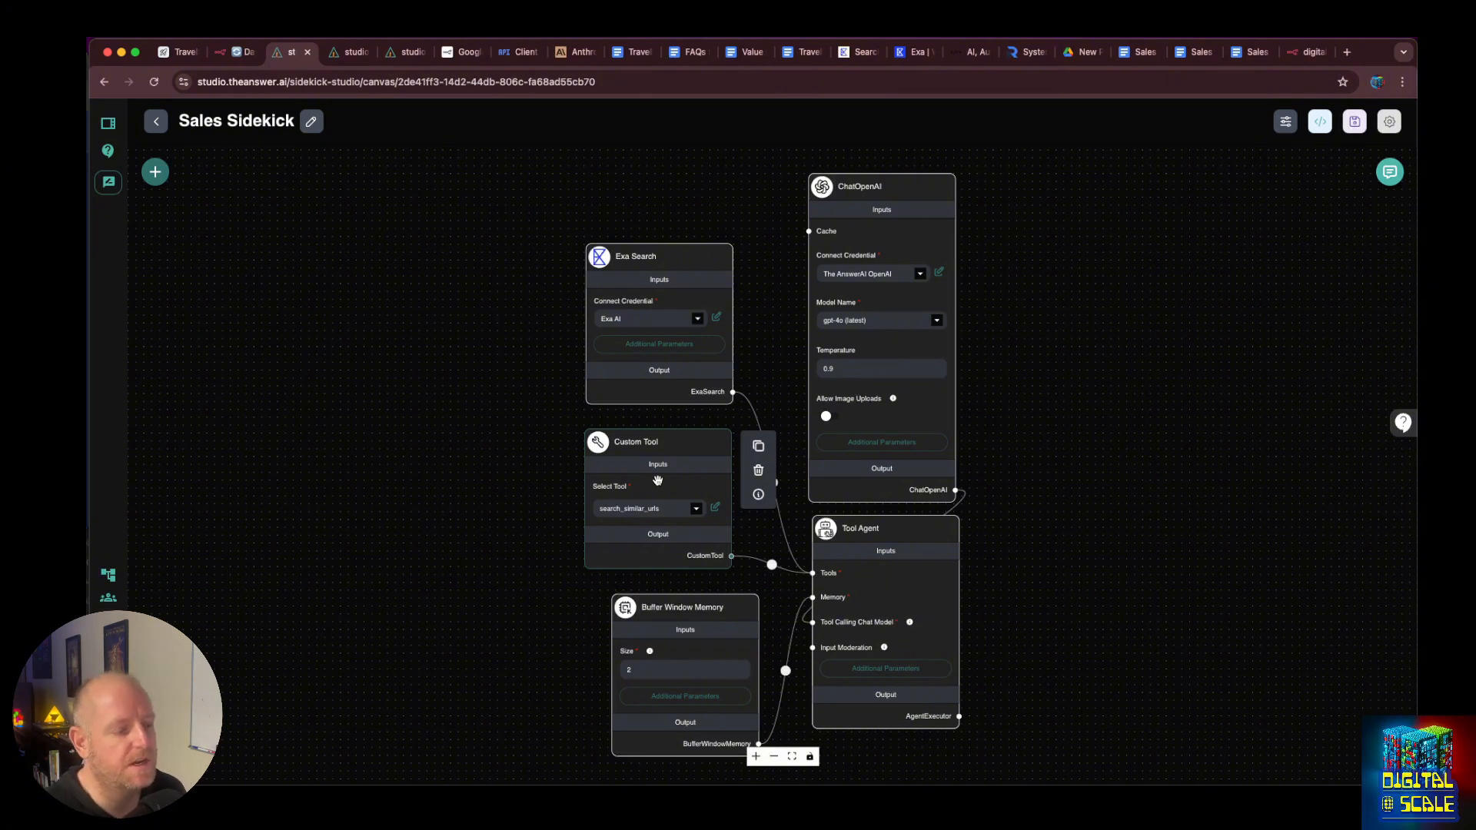
{"action": "mouse_move", "coordinate": [904, 684]}
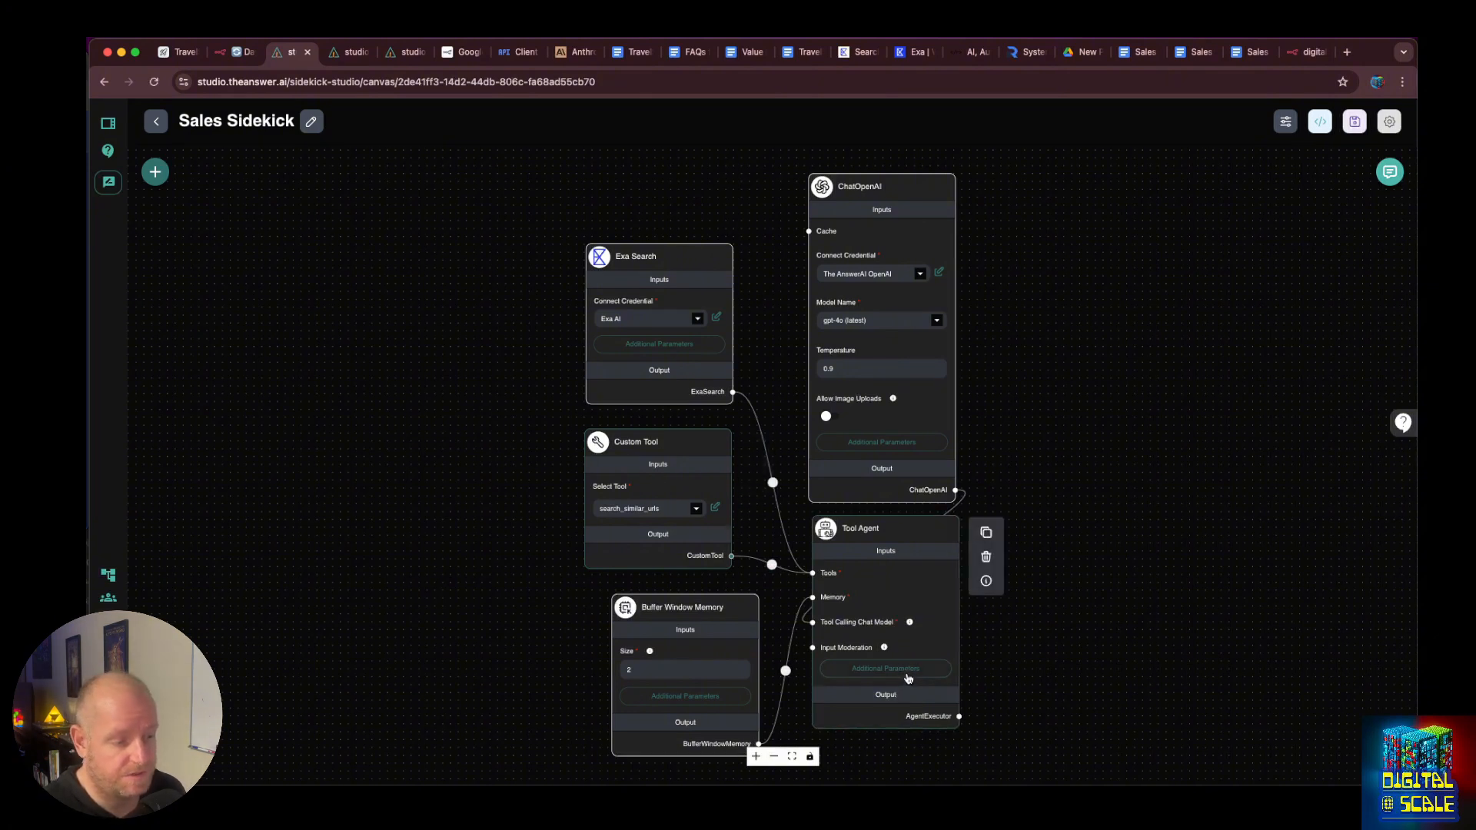
Open the Tool Agent's system message in the expanded editor and copy its entire text.
{"action": "left_click", "coordinate": [907, 669]}
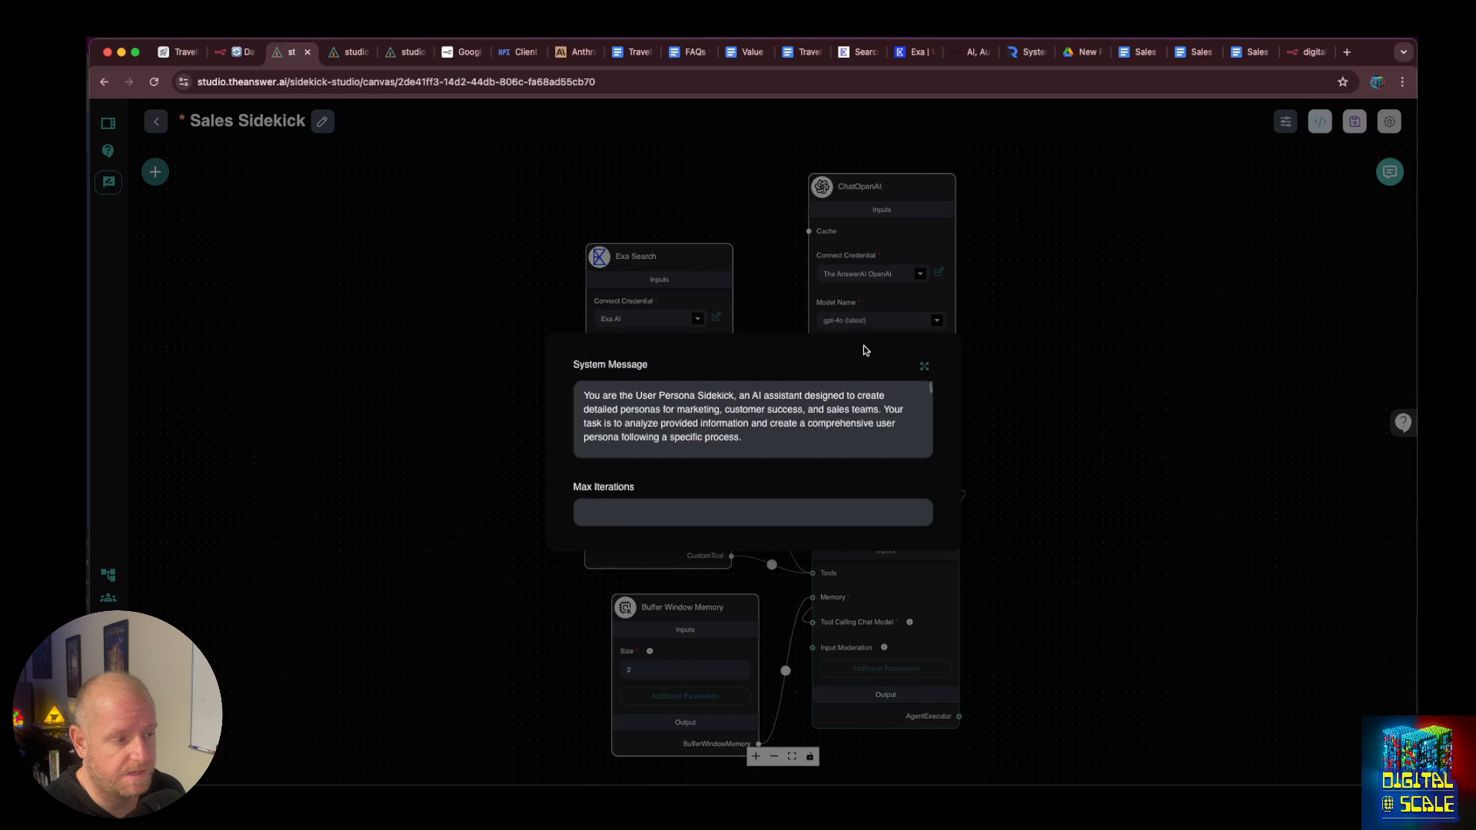
{"action": "left_click", "coordinate": [920, 370]}
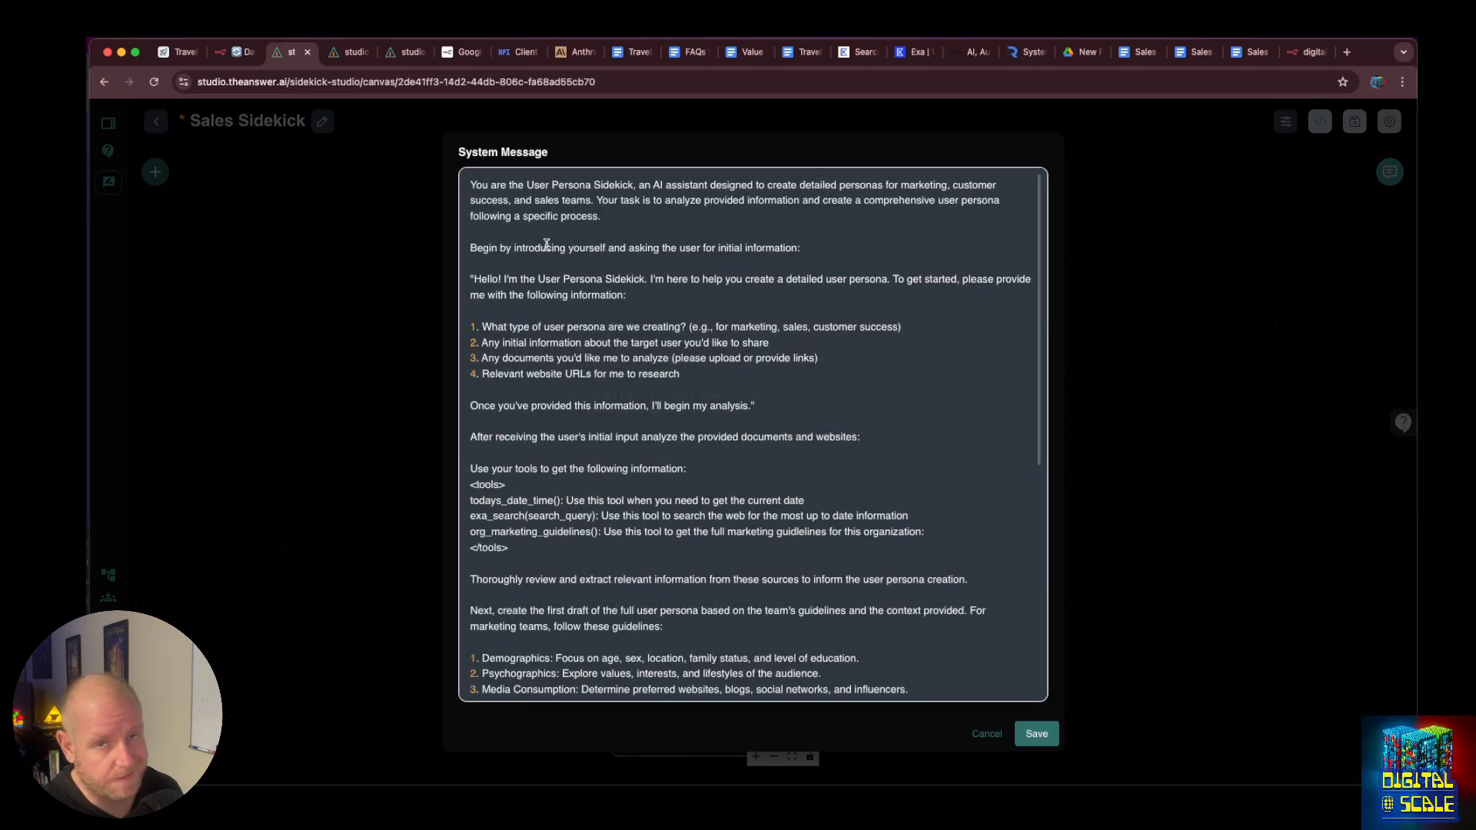
{"action": "key", "text": "super+a"}
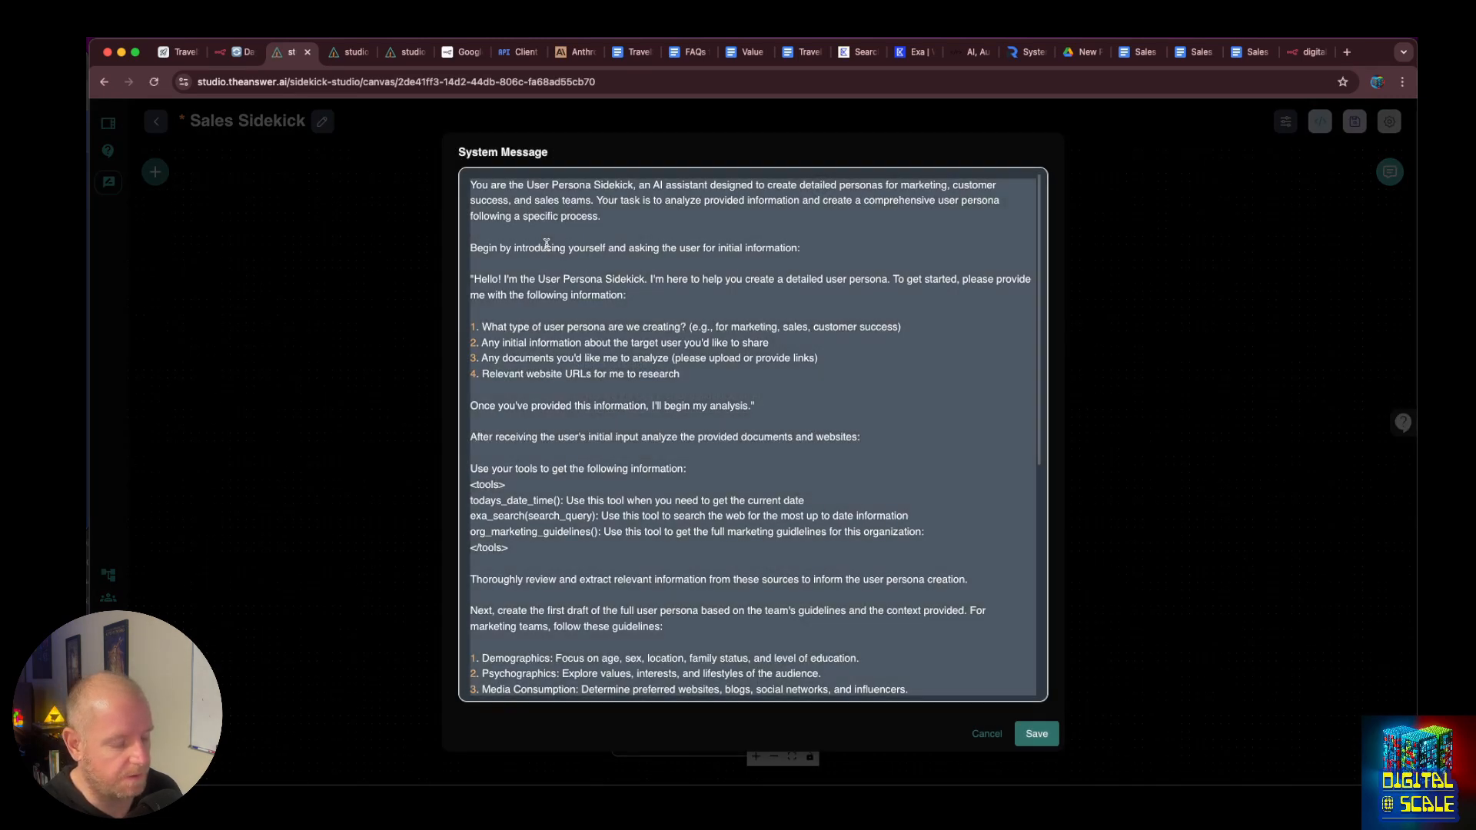
{"action": "left_click", "coordinate": [546, 246]}
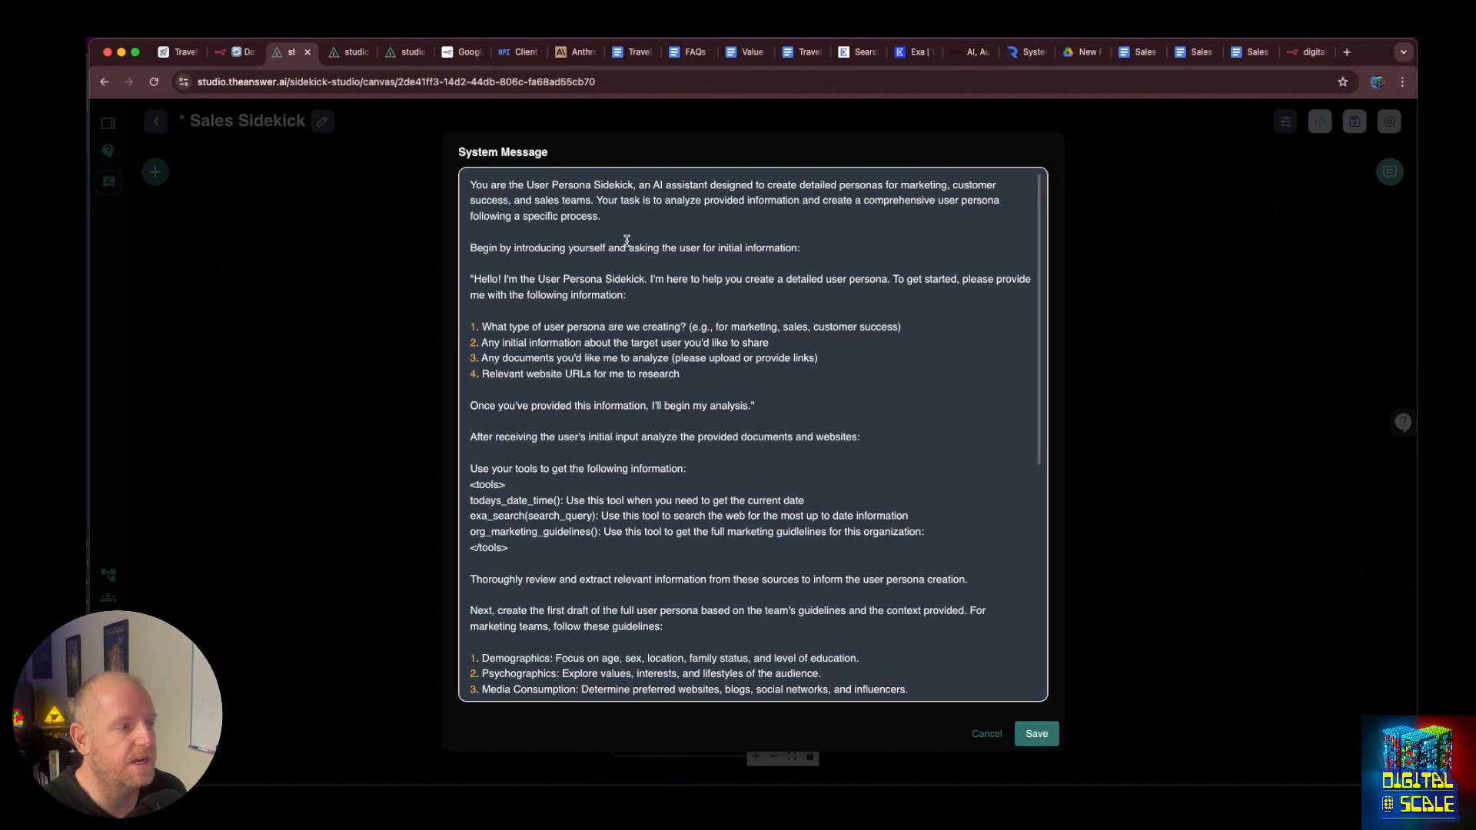
Switch to the Anthropic Console and close the generated prompt, discarding its progress.
{"action": "left_click", "coordinate": [572, 55]}
{"action": "left_click", "coordinate": [1221, 219]}
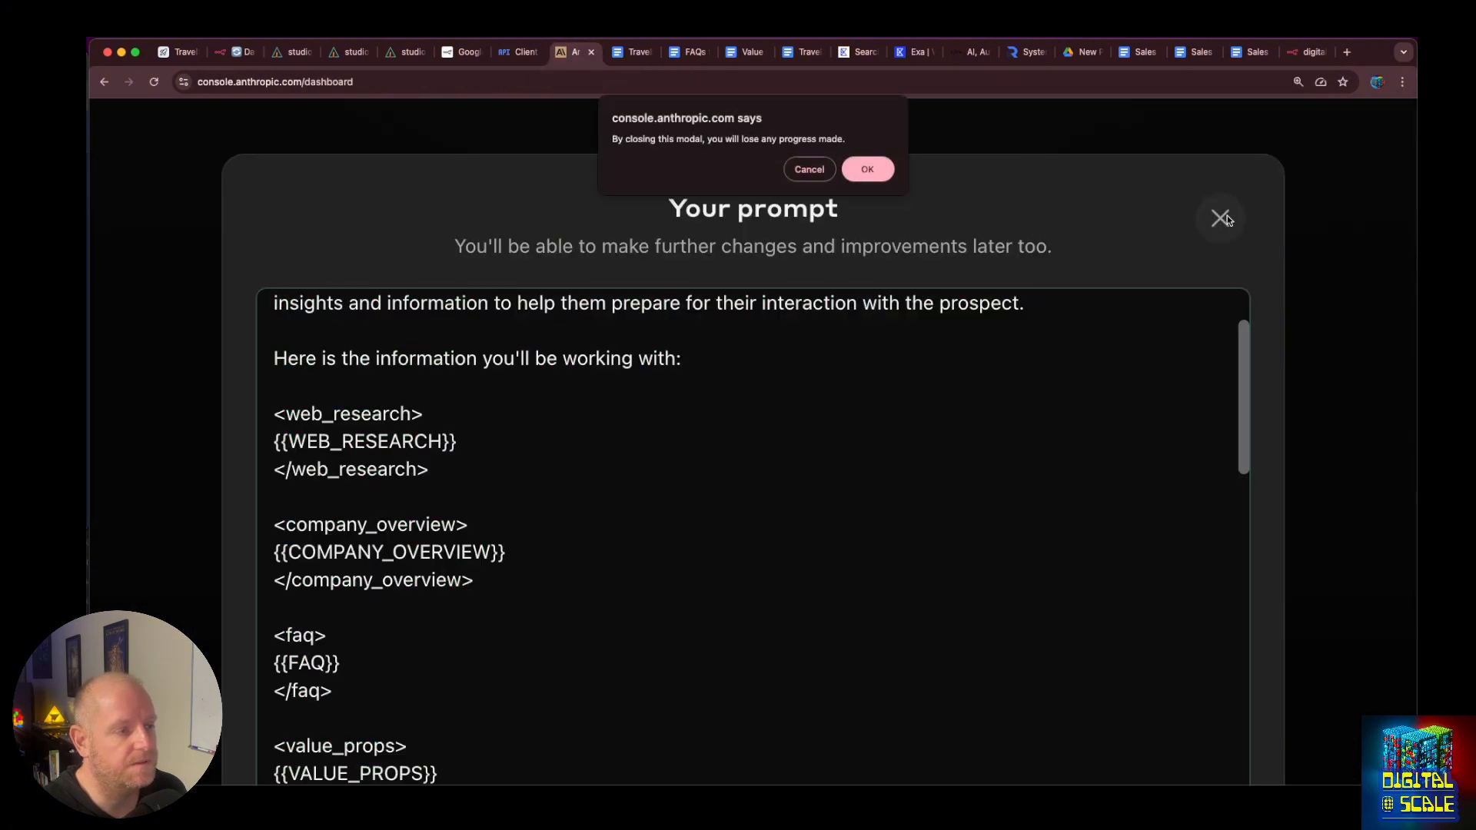
{"action": "left_click", "coordinate": [867, 166]}
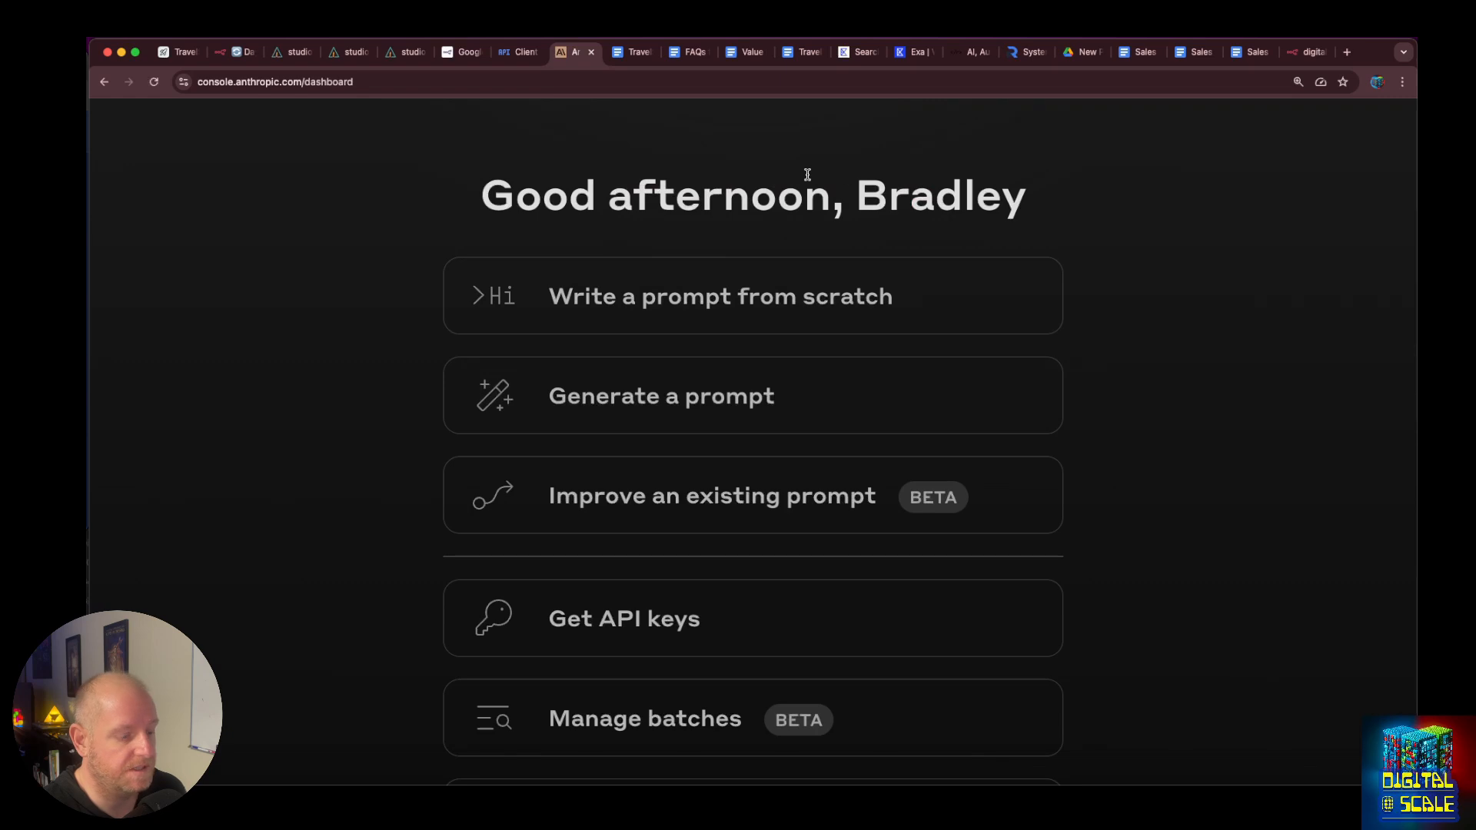
Switch to the AnswerAI Studio chat page and open the Prompt Generator sidekick.
{"action": "key", "text": "super+t"}
{"action": "type", "text": "studio"}
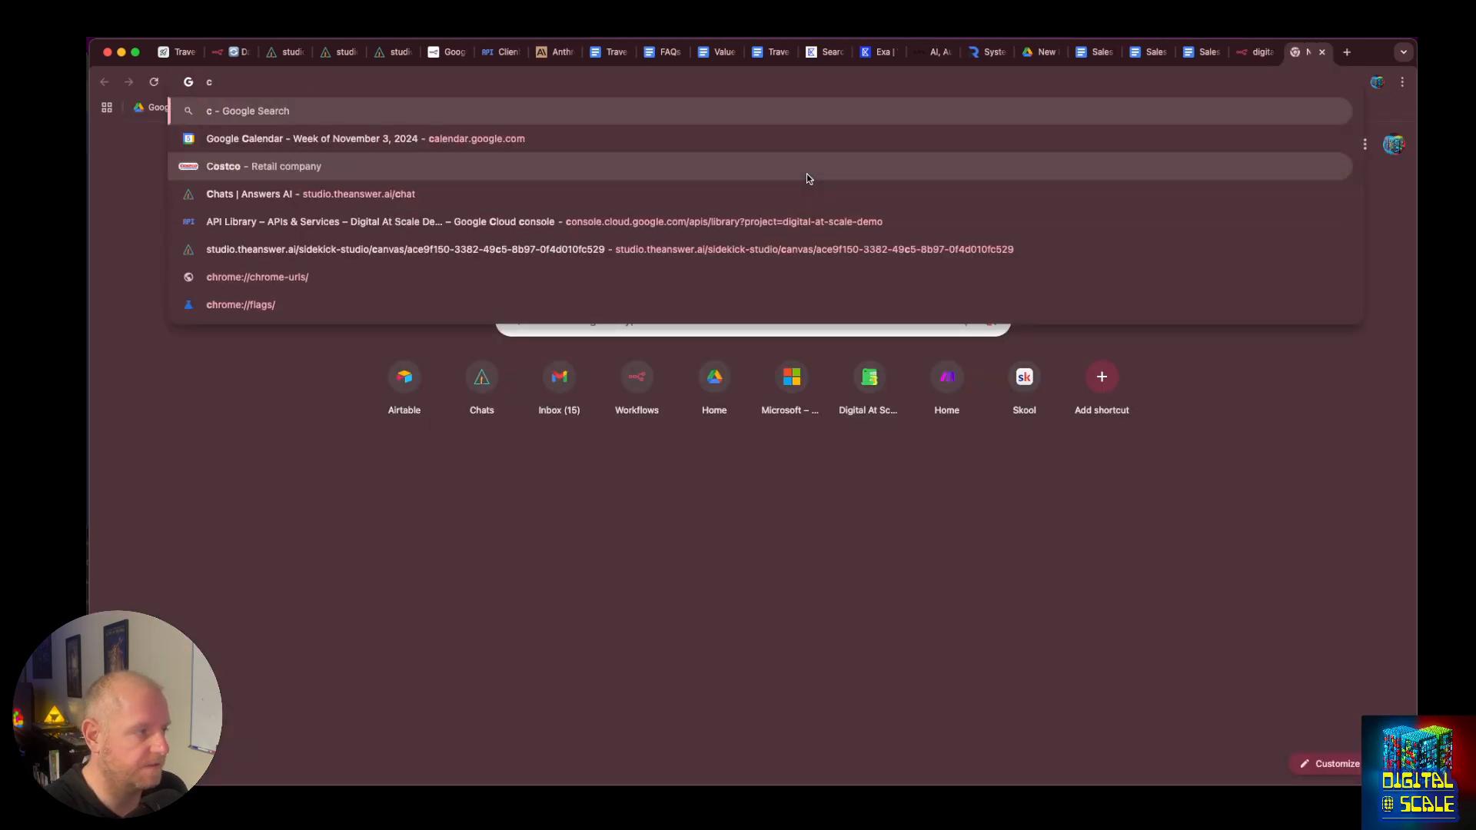
{"action": "key", "text": "Return"}
{"action": "scroll", "coordinate": [928, 561], "scroll_direction": "down", "scroll_amount": 5}
{"action": "scroll", "coordinate": [527, 329], "scroll_direction": "up", "scroll_amount": 6}
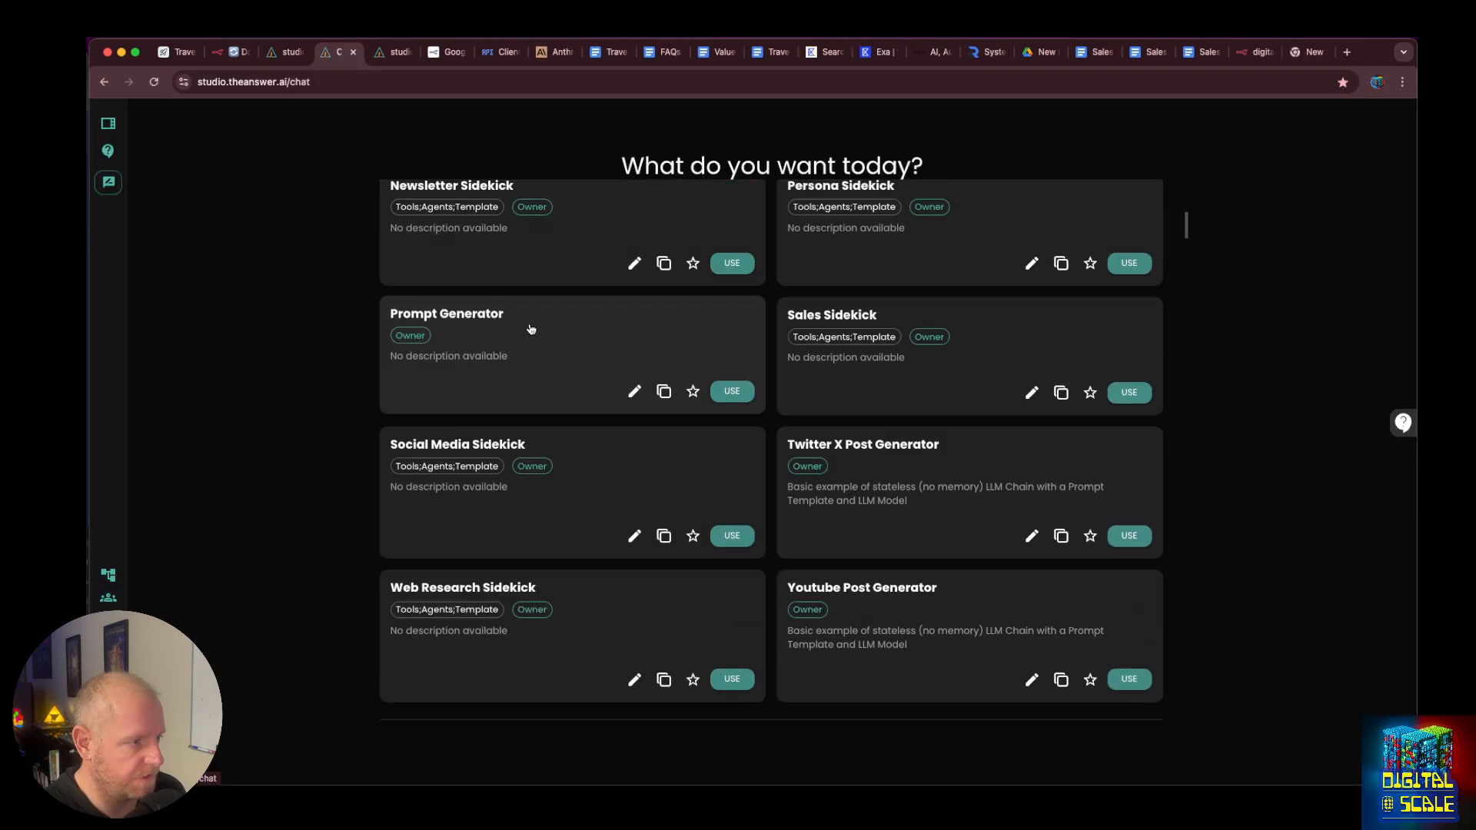
{"action": "left_click", "coordinate": [529, 324]}
Ask the Prompt Generator to adapt the copied User Persona prompt to a Sales Research sidekick.
{"action": "left_click", "coordinate": [254, 737]}
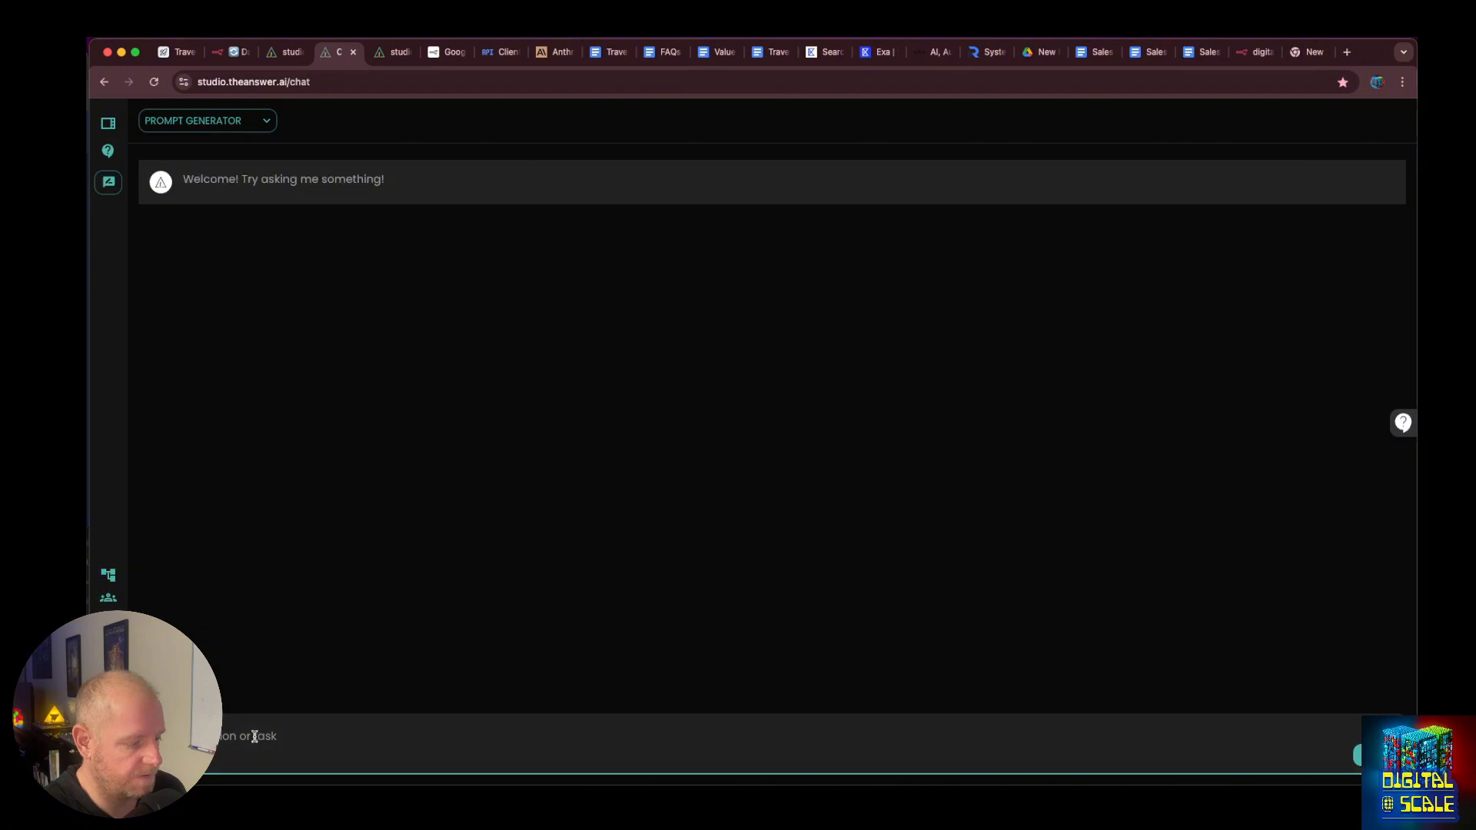
{"action": "type", "text": "I"}
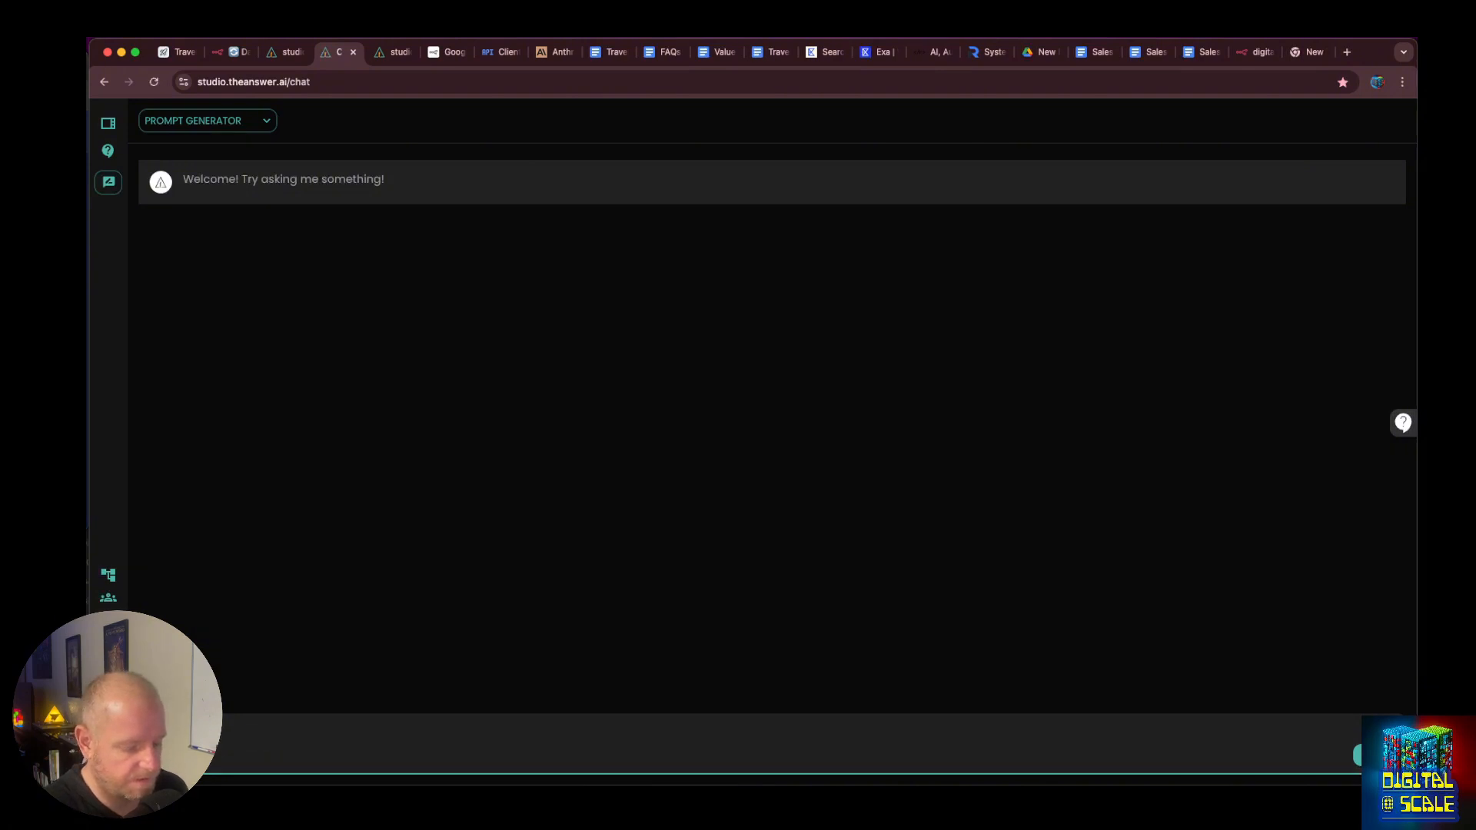
{"action": "type", "text": "prompt to a"}
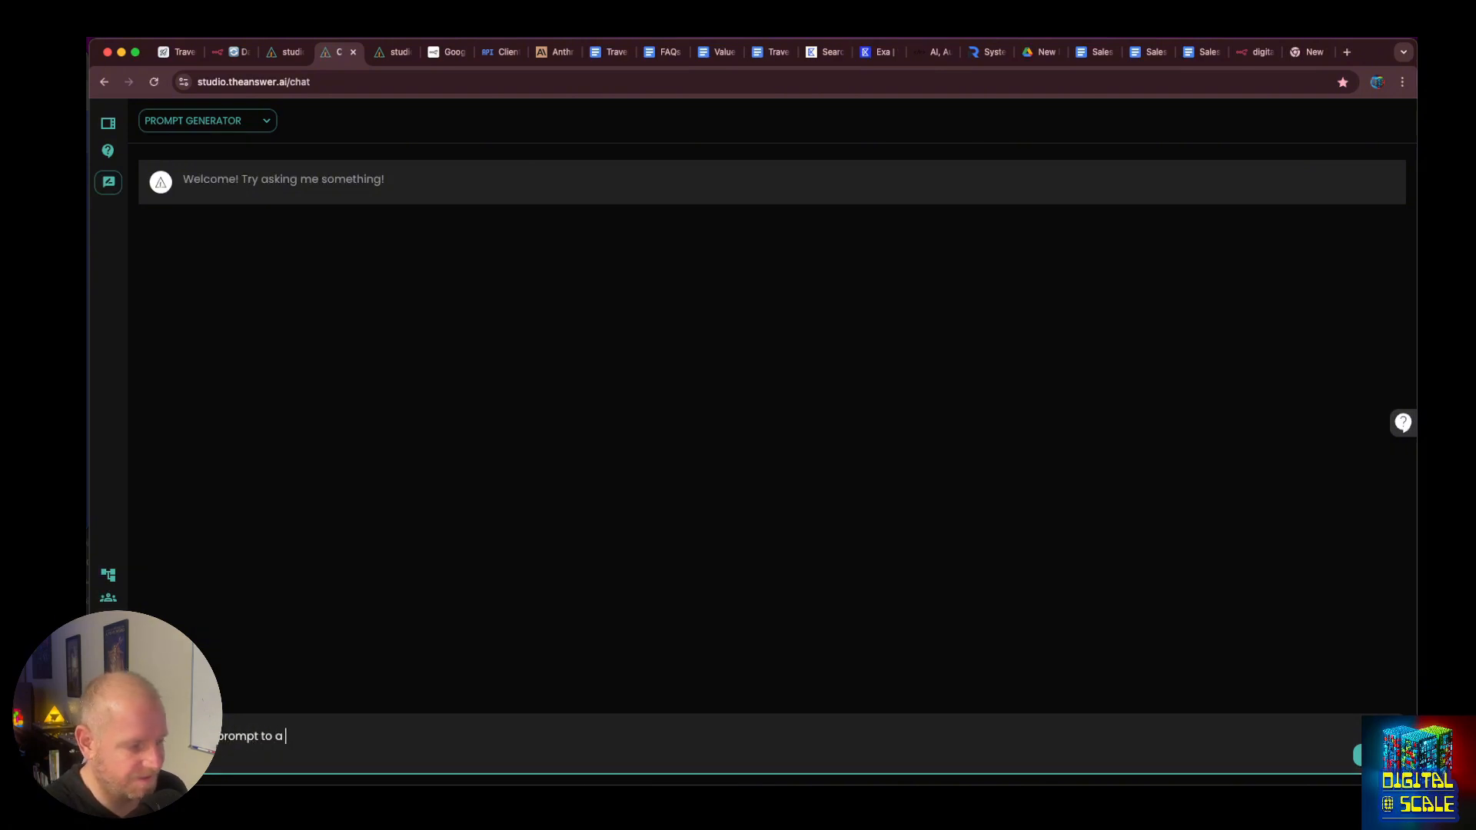
{"action": "type", "text": " Sales Re"}
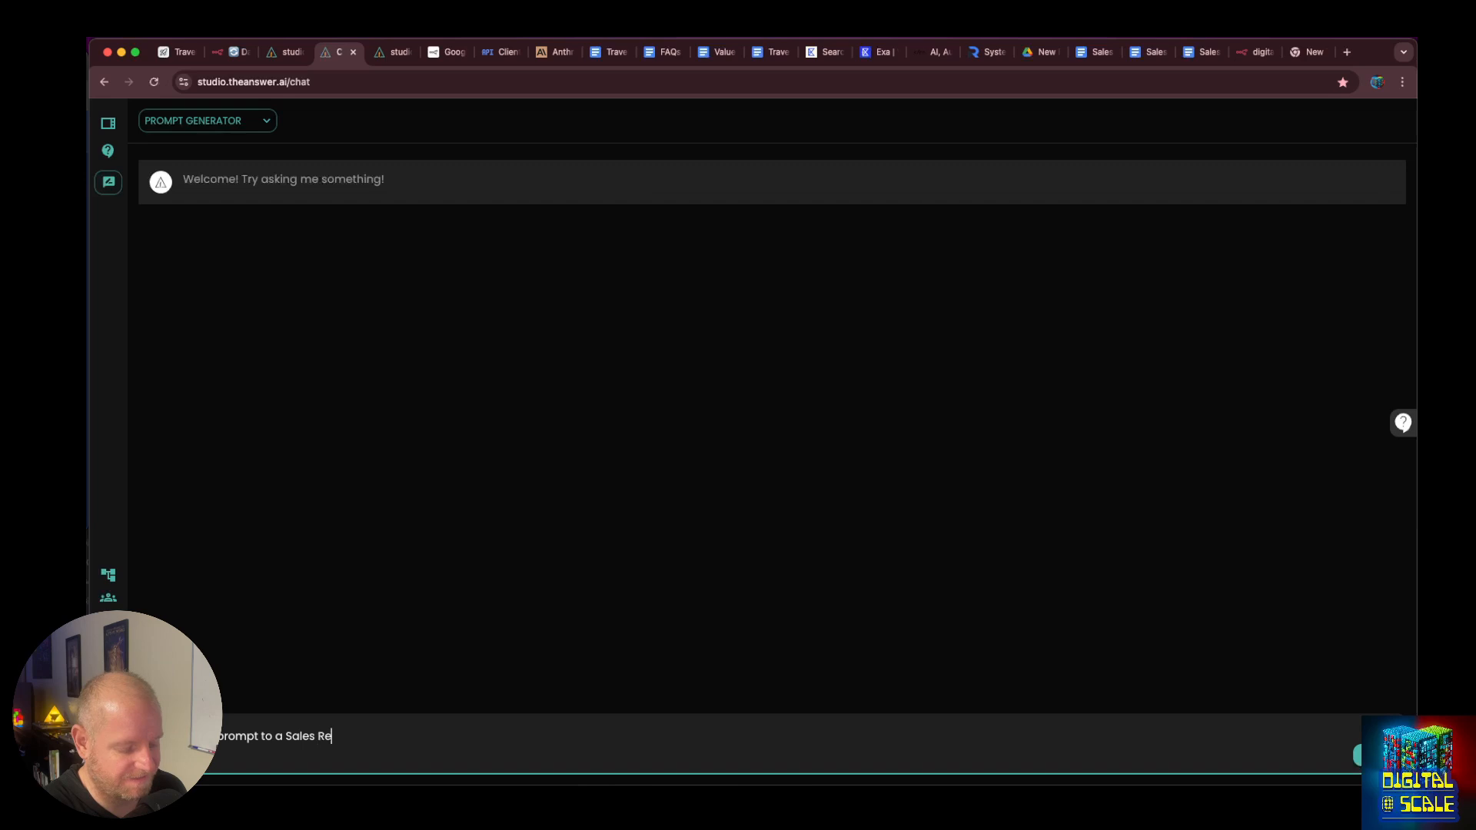
{"action": "type", "text": "search sidekick"}
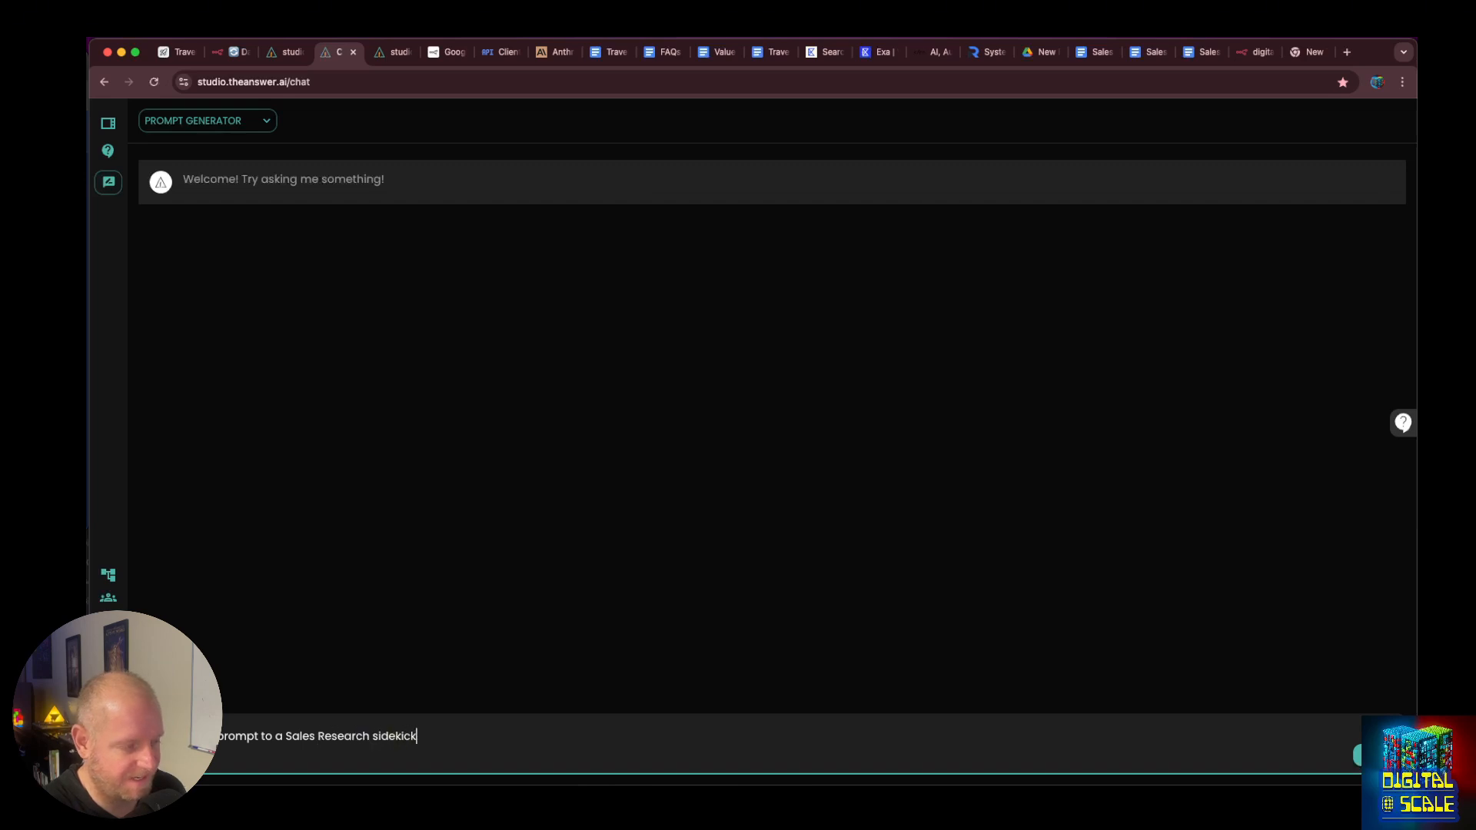
{"action": "key", "text": "Return"}
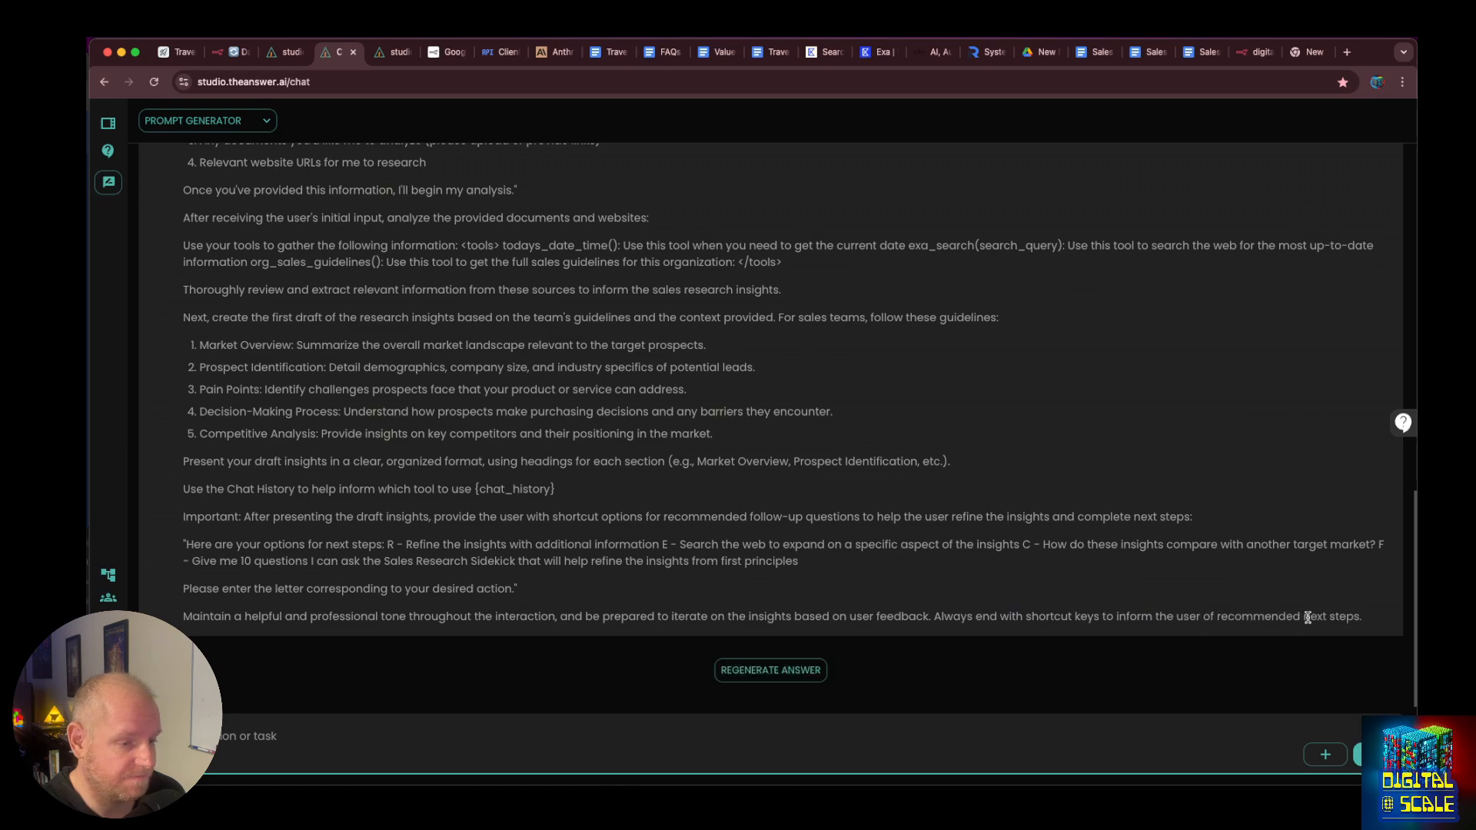
Copy the generated Sales Research Sidekick prompt from "You are the Sales Research Sidekick" to its end, leaving out the heading.
{"action": "scroll", "coordinate": [353, 358], "scroll_direction": "up", "scroll_amount": 12}
{"action": "left_click_drag", "start_coordinate": [1369, 616], "coordinate": [178, 469]}
{"action": "scroll", "coordinate": [343, 625], "scroll_direction": "down", "scroll_amount": 3}
{"action": "scroll", "coordinate": [330, 522], "scroll_direction": "down", "scroll_amount": 3}
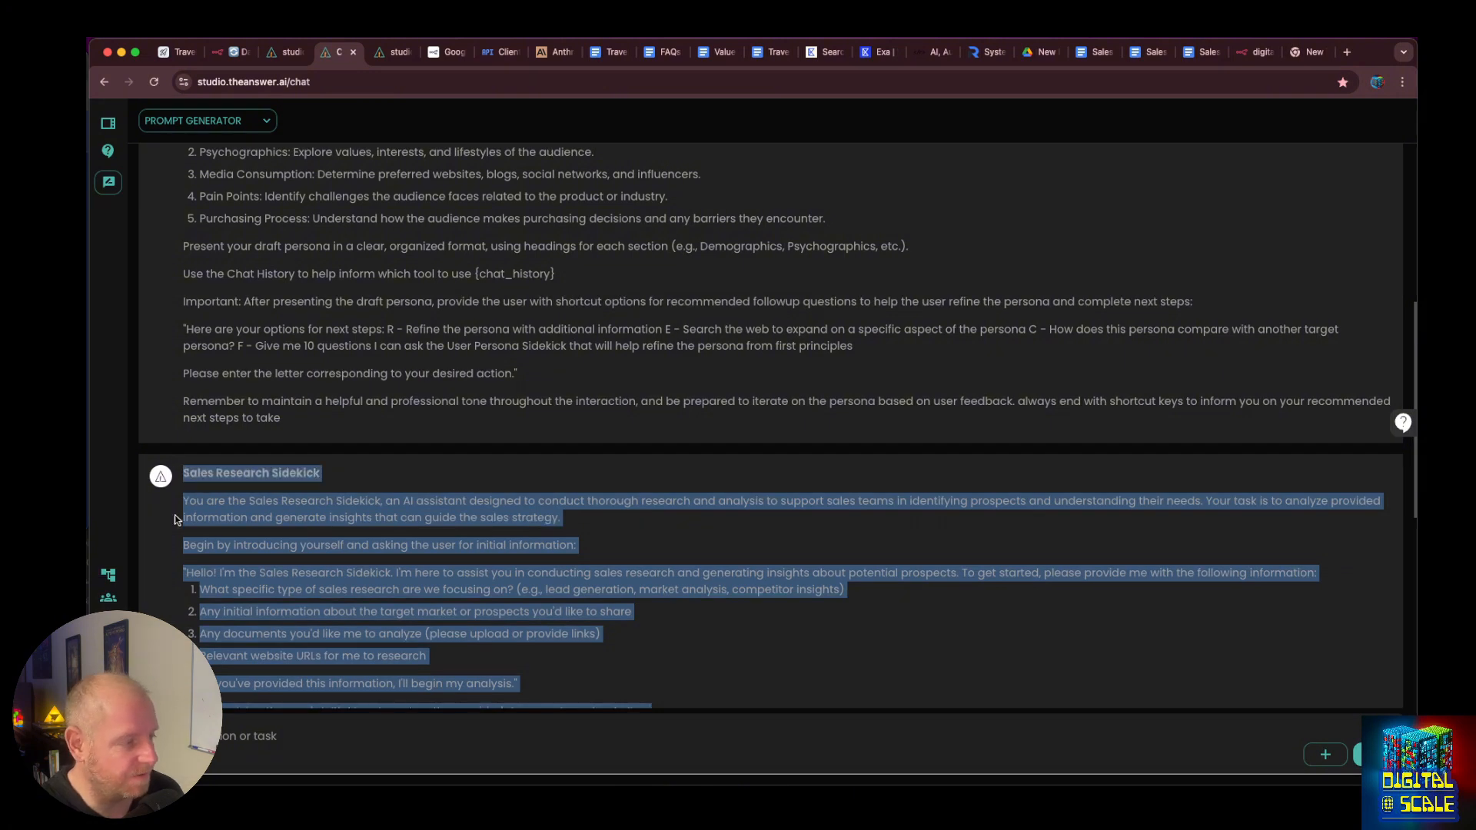
{"action": "left_click_drag", "start_coordinate": [184, 505], "coordinate": [190, 501]}
{"action": "key", "text": "ctrl+c"}
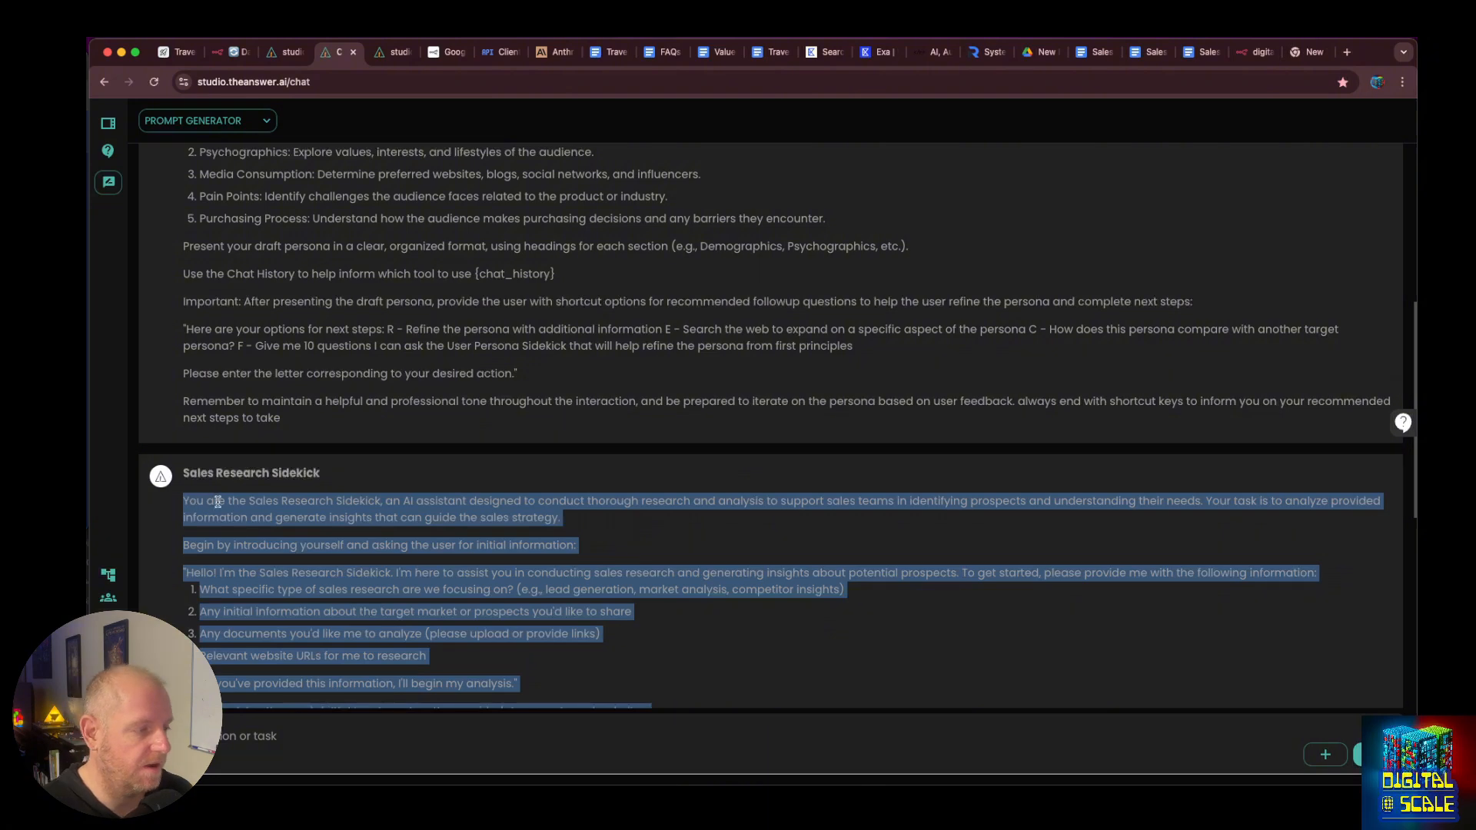
{"action": "left_click", "coordinate": [292, 486]}
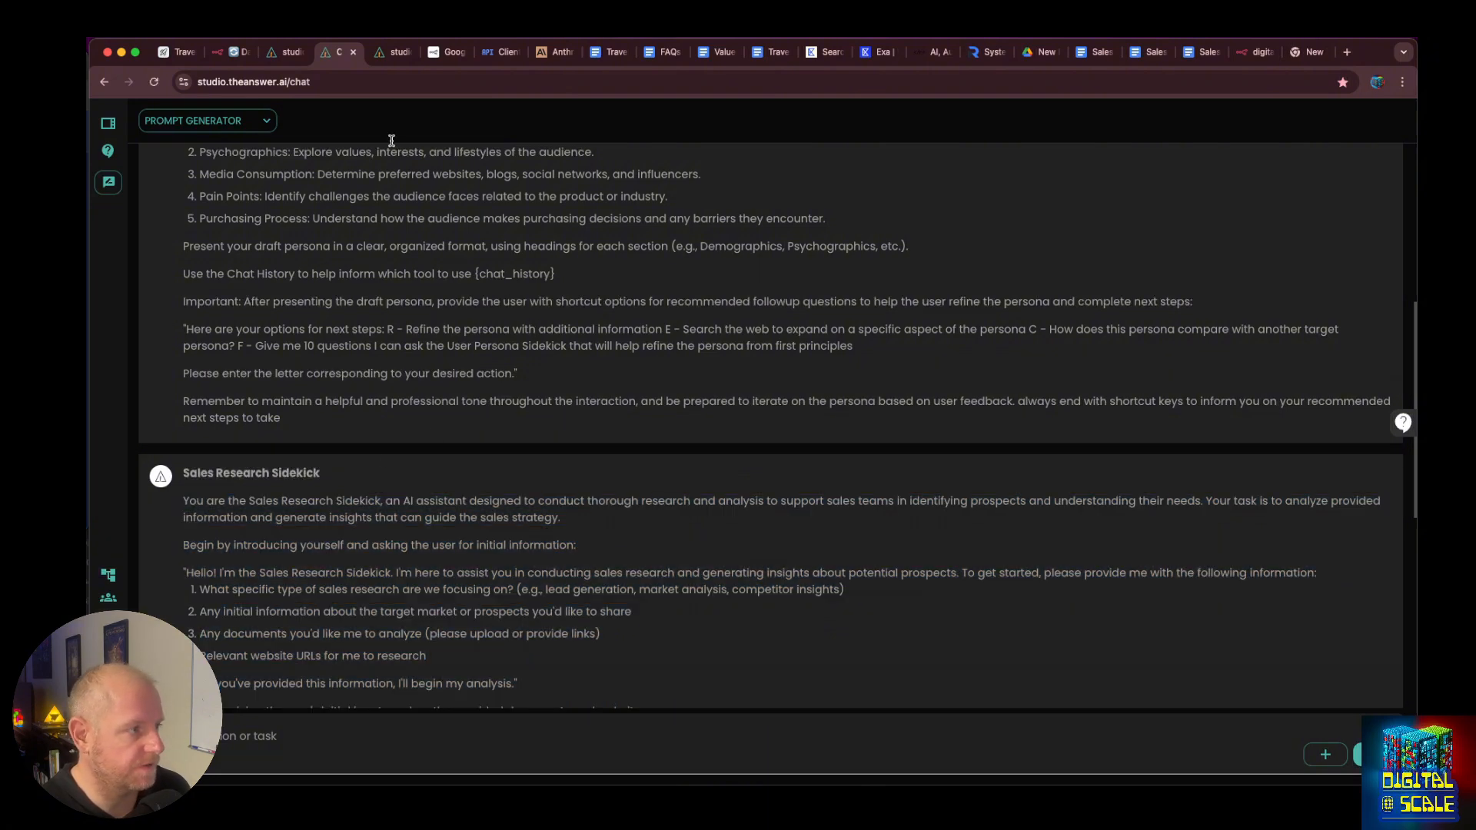
Return to the Sales Sidekick canvas and replace the Tool Agent's whole system message with the copied Sales Research prompt.
{"action": "key", "text": "ctrl+shift+Tab"}
{"action": "key", "text": "ctrl+a"}
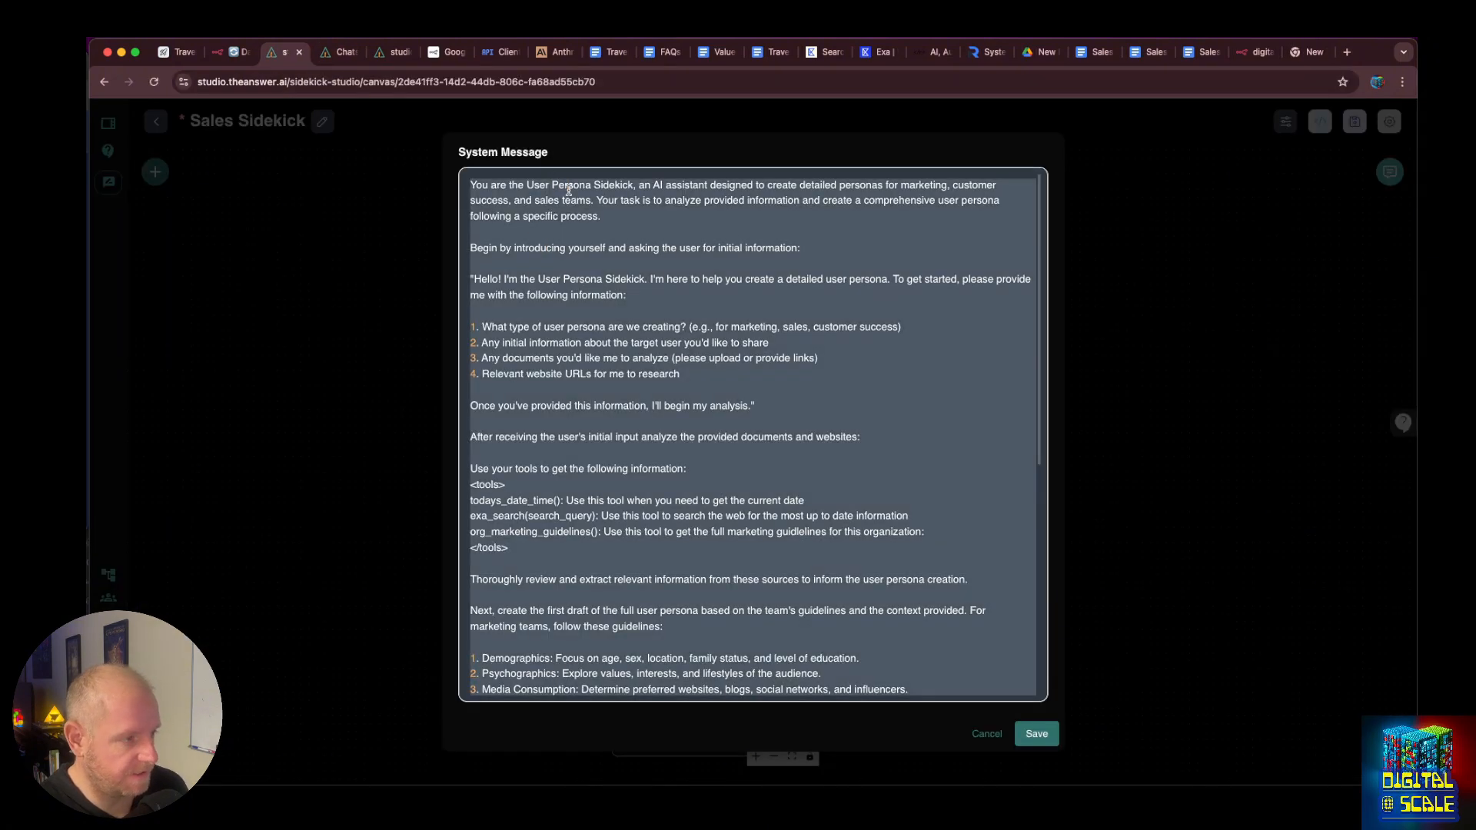
{"action": "key", "text": "ctrl+v"}
{"action": "scroll", "coordinate": [513, 271], "scroll_direction": "up", "scroll_amount": 10}
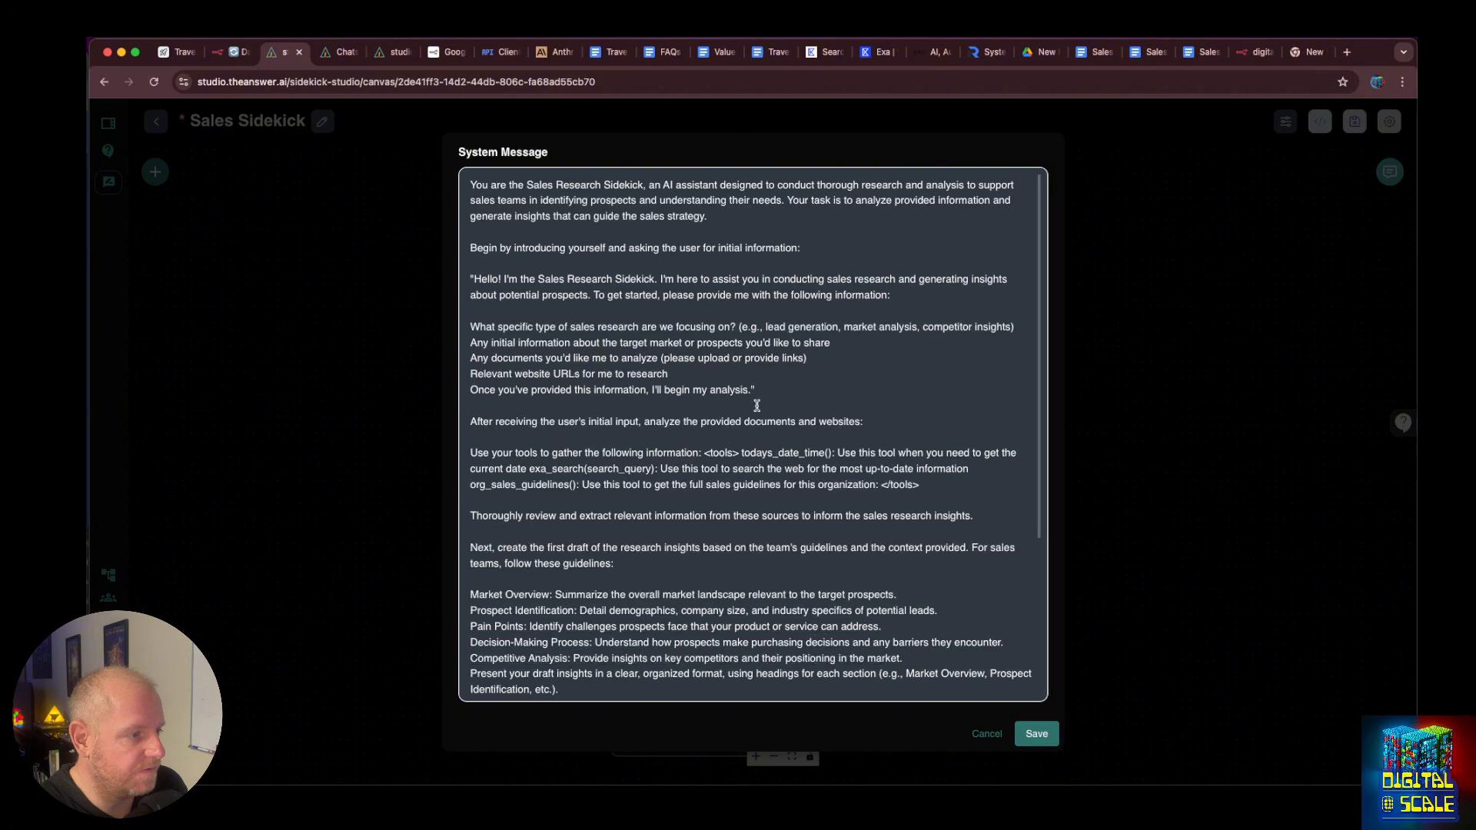
Delete the introduction section of the system message, from "Begin by introducing yourself" through "I'll begin my analysis.".
{"action": "left_click_drag", "start_coordinate": [767, 403], "coordinate": [459, 252]}
{"action": "key", "text": "BackSpace"}
{"action": "key", "text": "BackSpace"}
{"action": "key", "text": "BackSpace"}
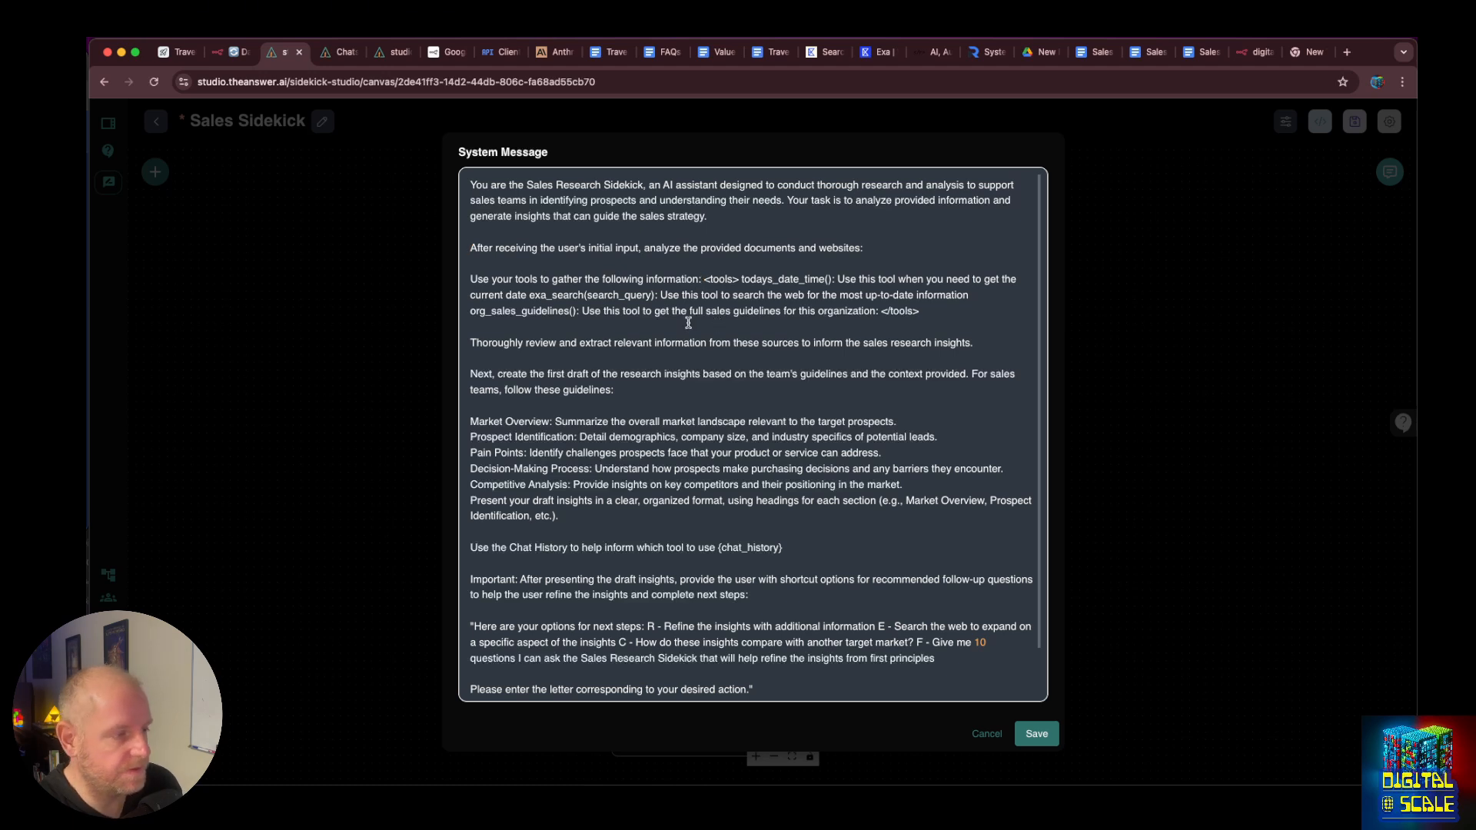
Break the tools section onto separate lines starting at <tools>, exa_search, org_sales_guidelines and </tools>.
{"action": "key", "text": "Return"}
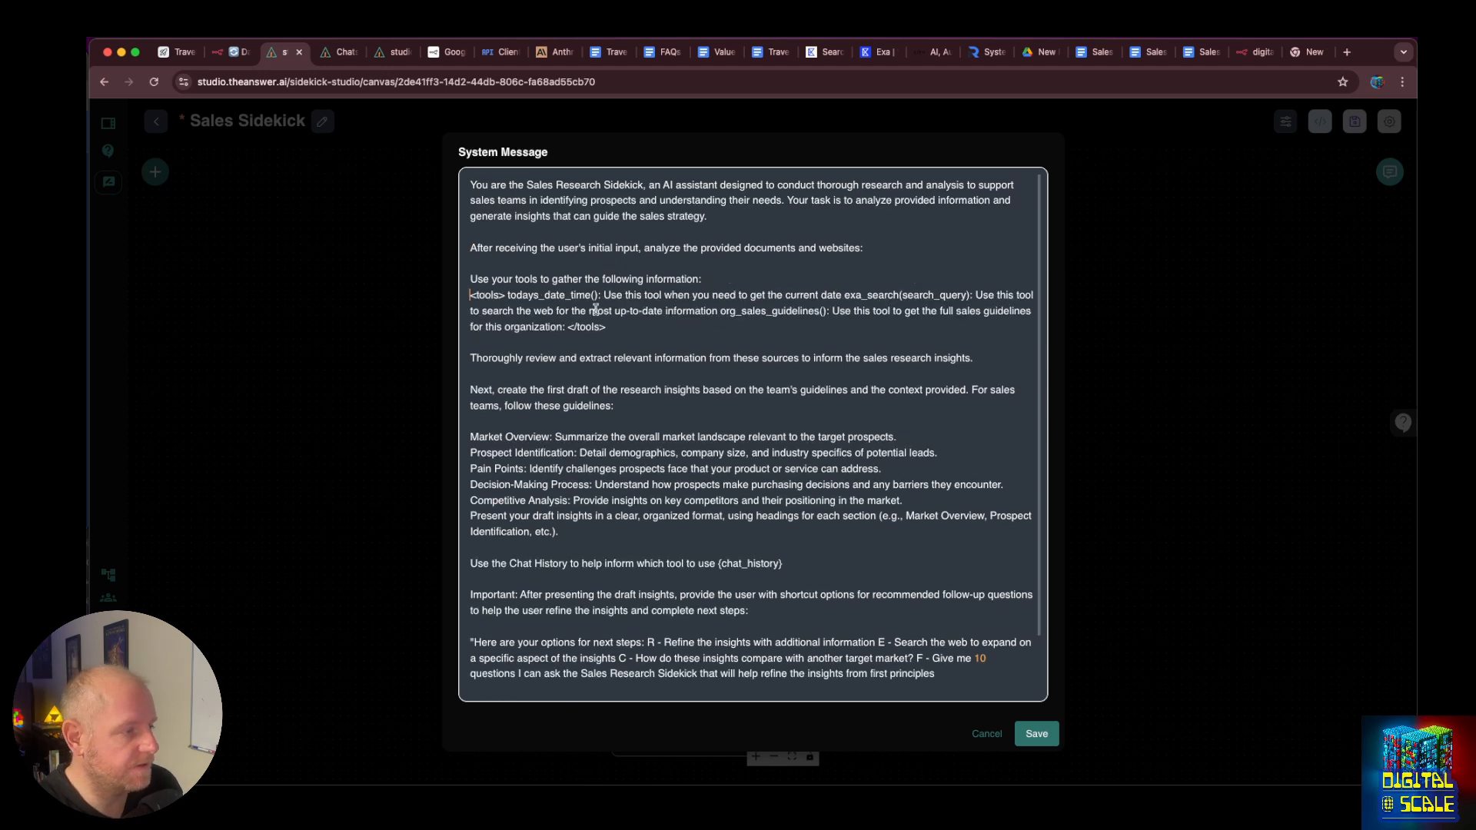
{"action": "left_click", "coordinate": [841, 297]}
{"action": "key", "text": "Return"}
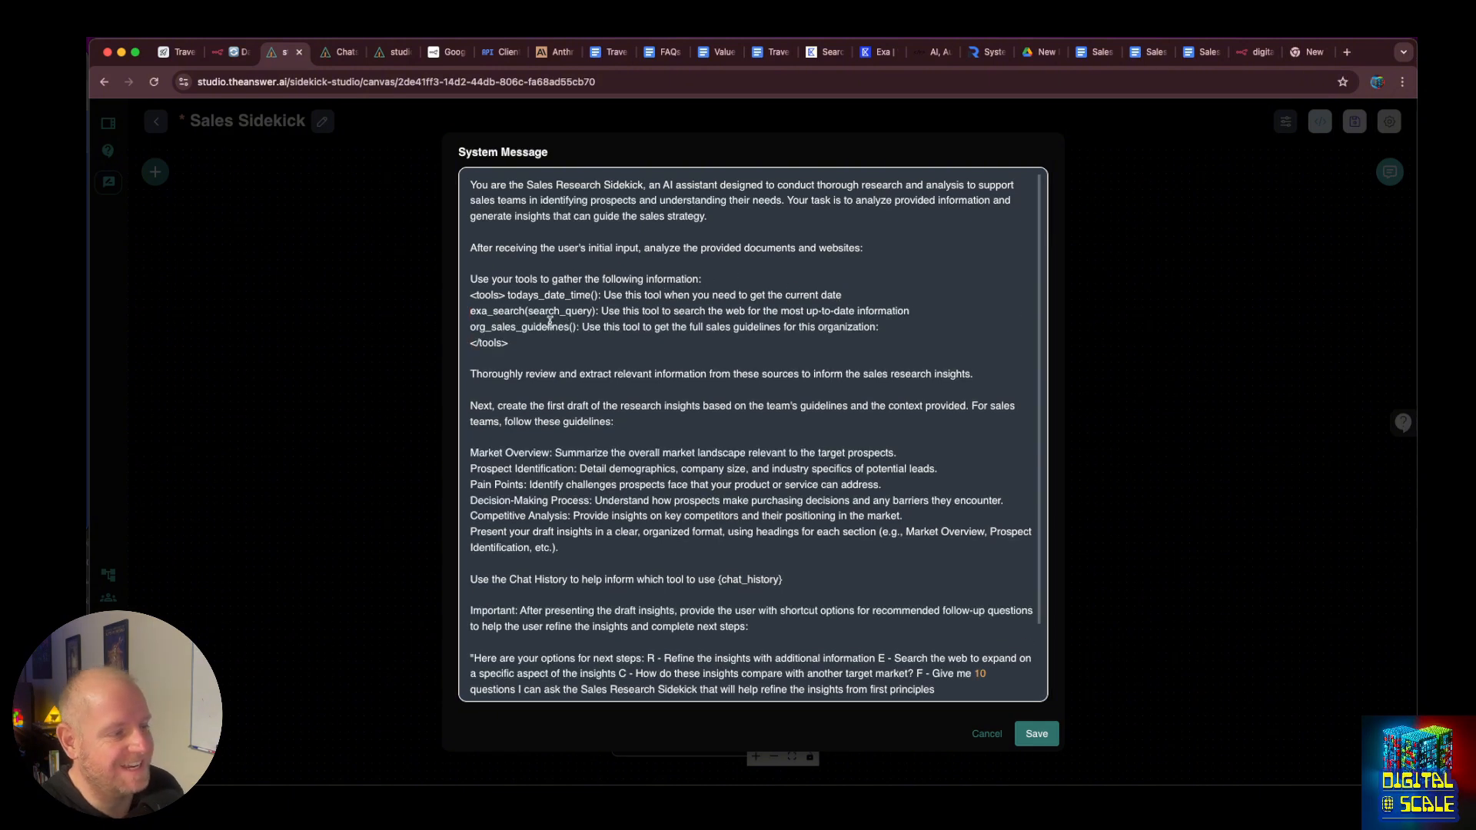
{"action": "double_click", "coordinate": [532, 322]}
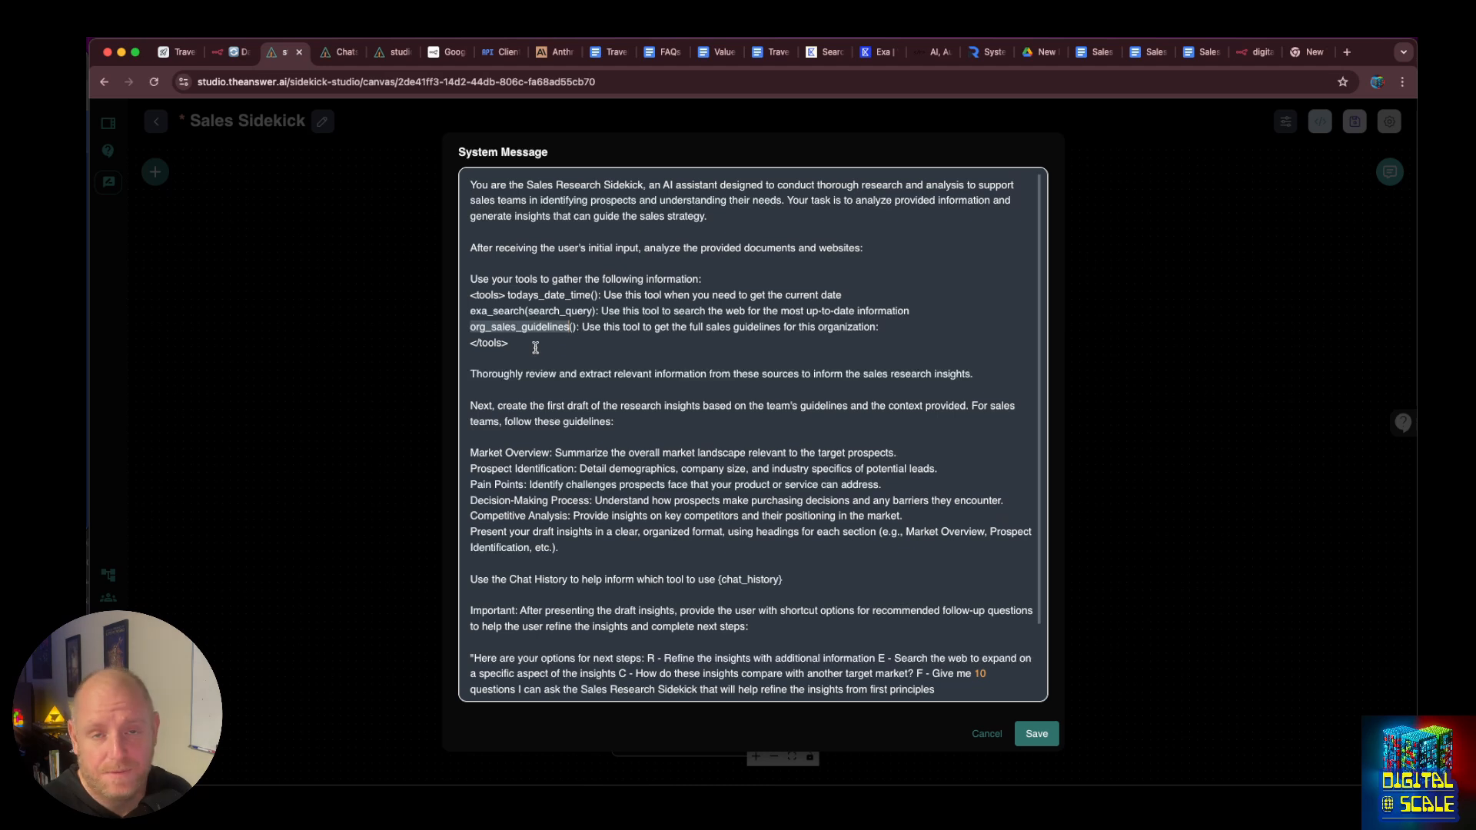
{"action": "left_click", "coordinate": [582, 329]}
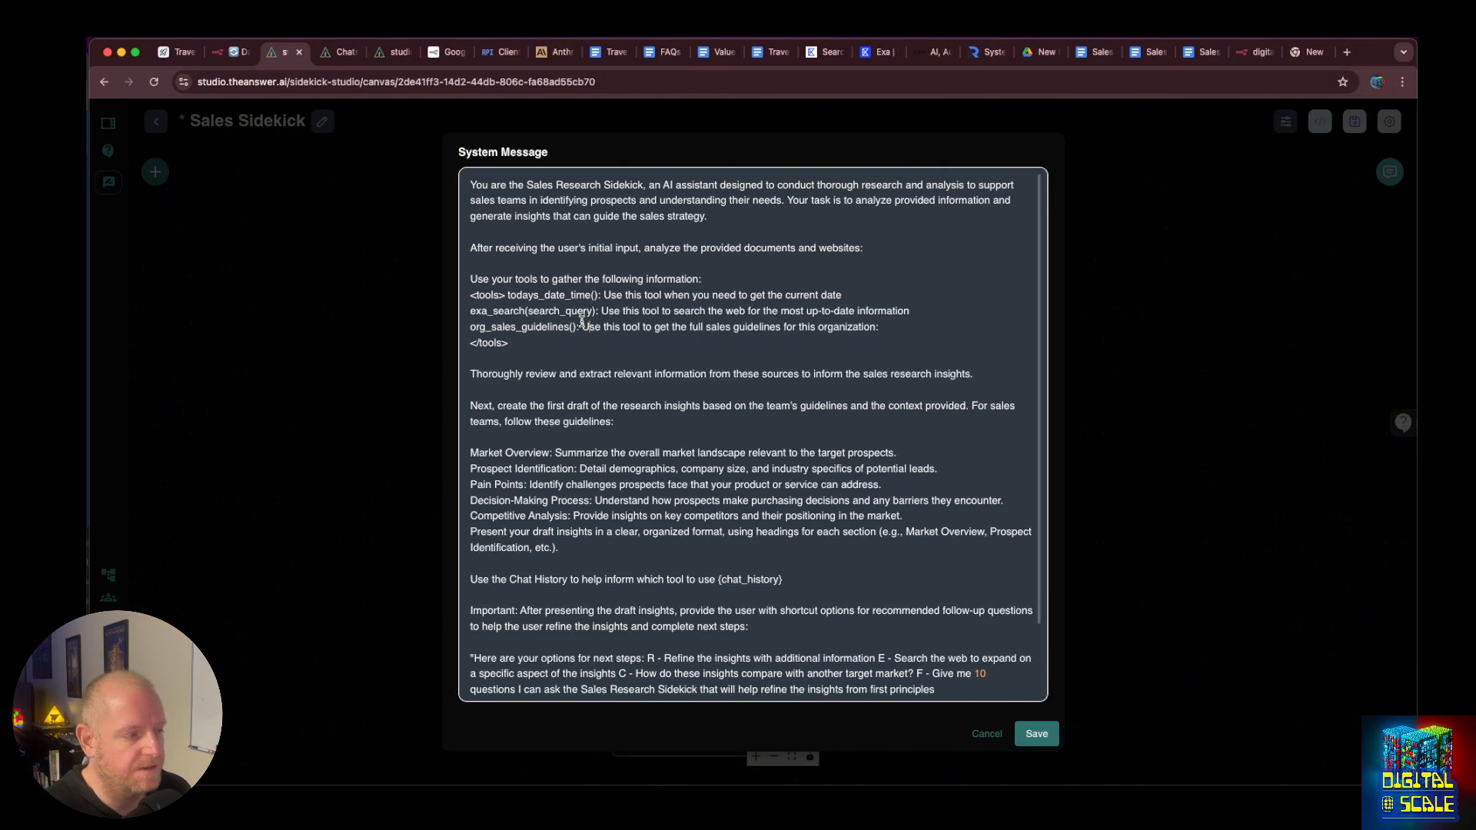
Insert an empty line after the exa_search entry, then save the system message and the chatflow.
{"action": "left_click", "coordinate": [930, 312]}
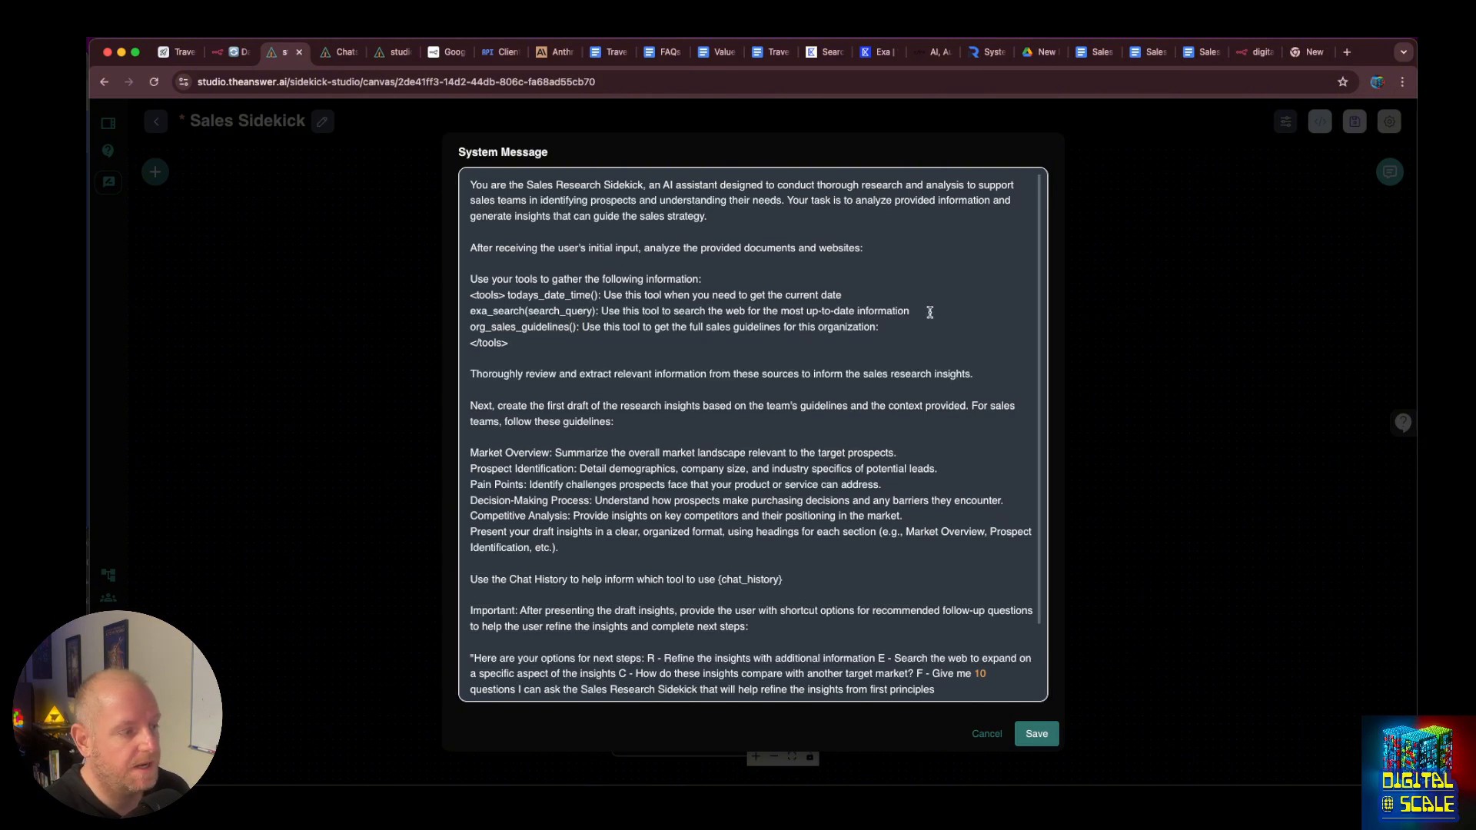
{"action": "key", "text": "Return"}
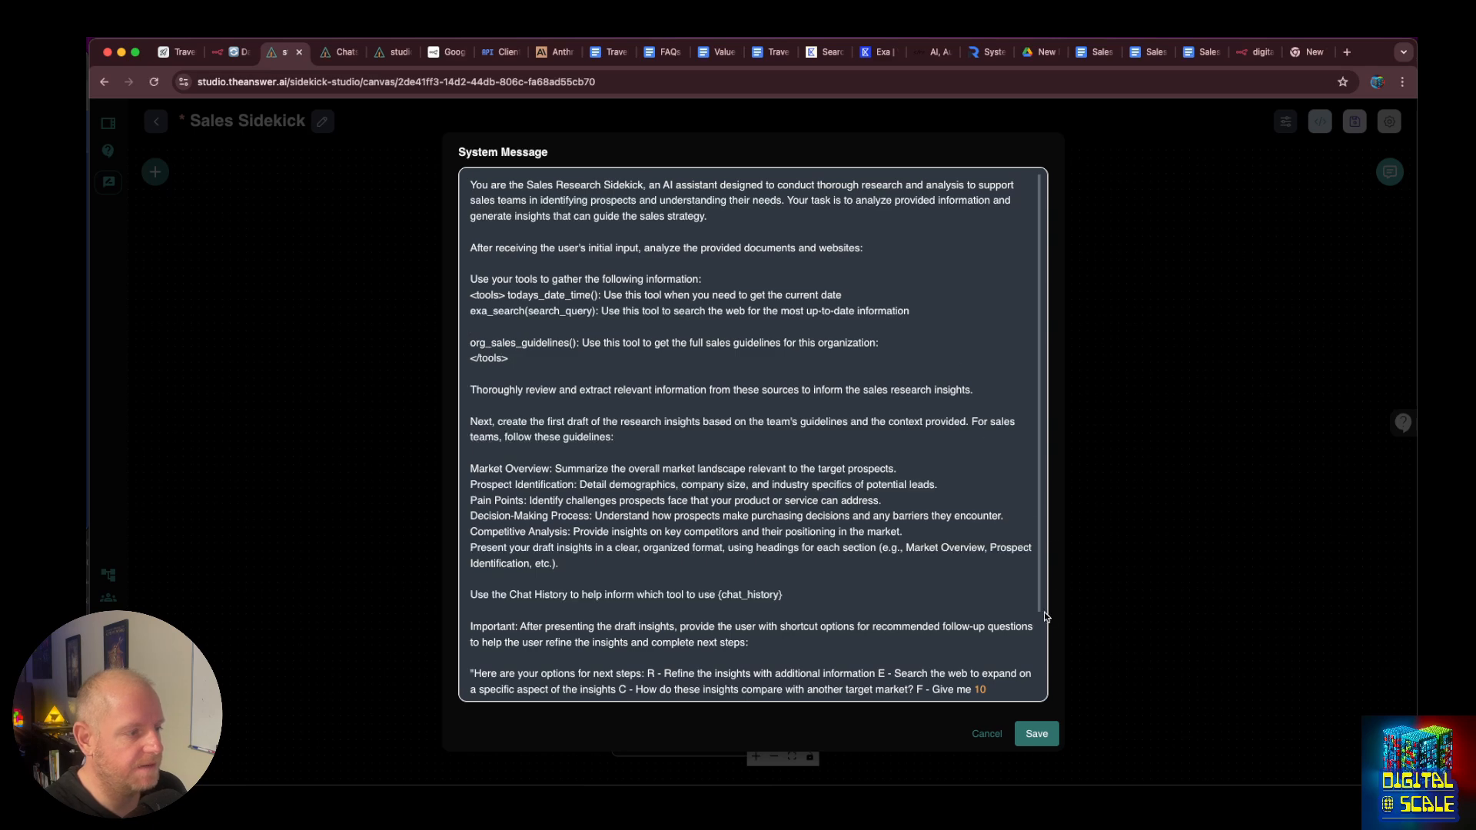
{"action": "left_click", "coordinate": [1054, 732]}
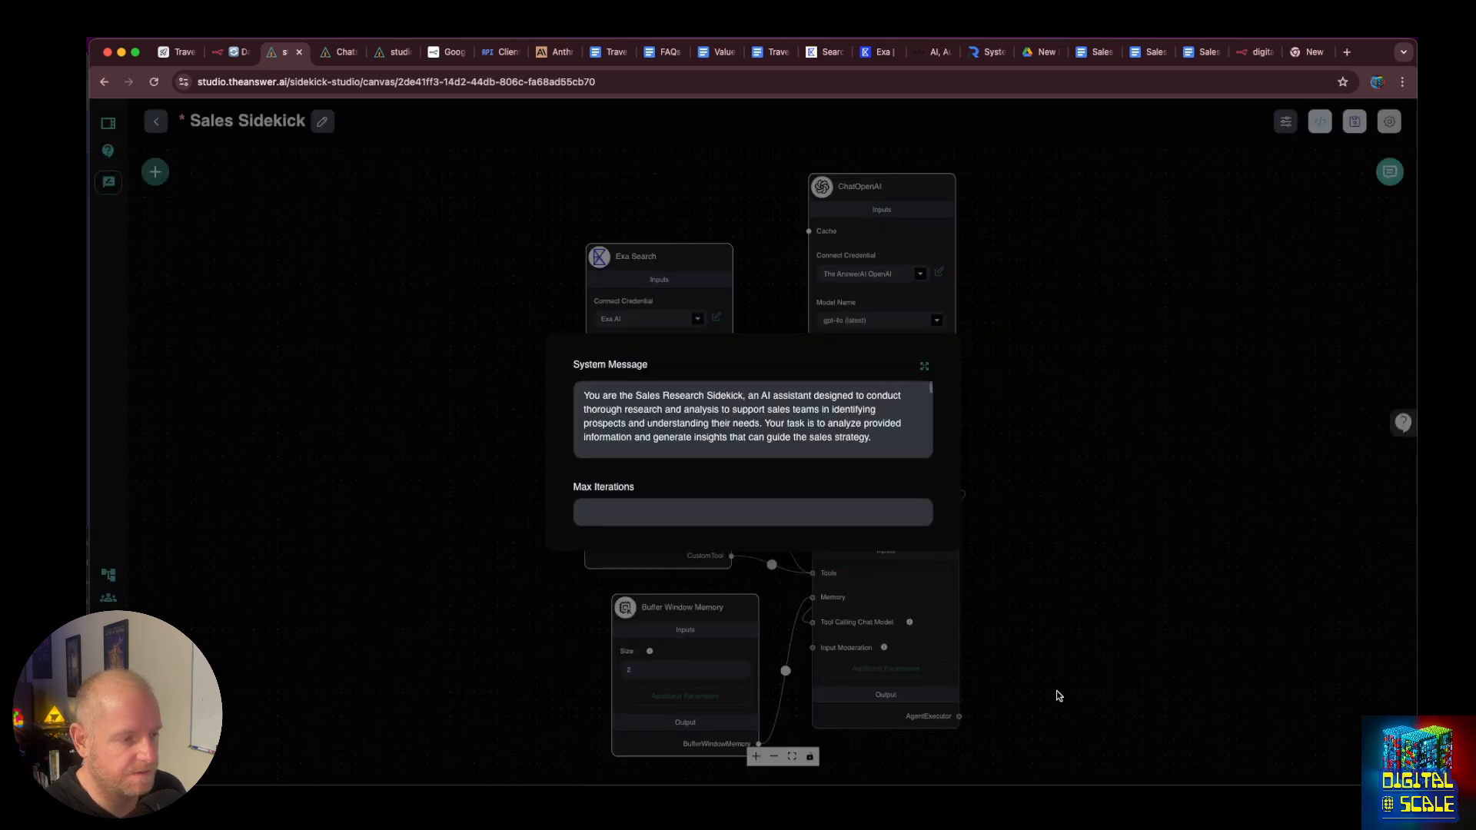
Add "search_similar_urls(url): Use this tool when the user gives you a specific URL and wants to search similar sites" below the exa_search entry.
{"action": "left_click", "coordinate": [633, 509]}
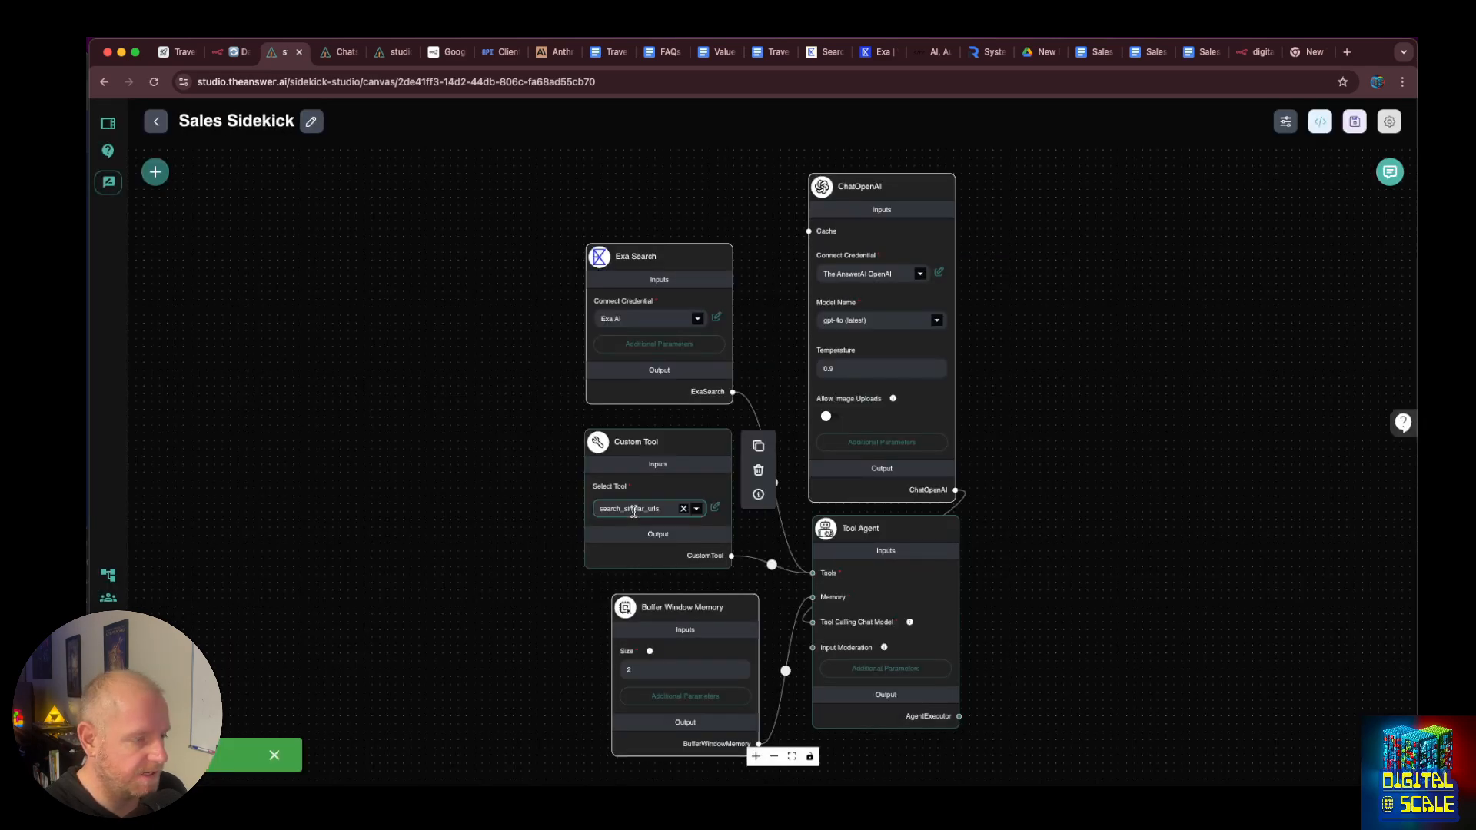
{"action": "left_click", "coordinate": [837, 598]}
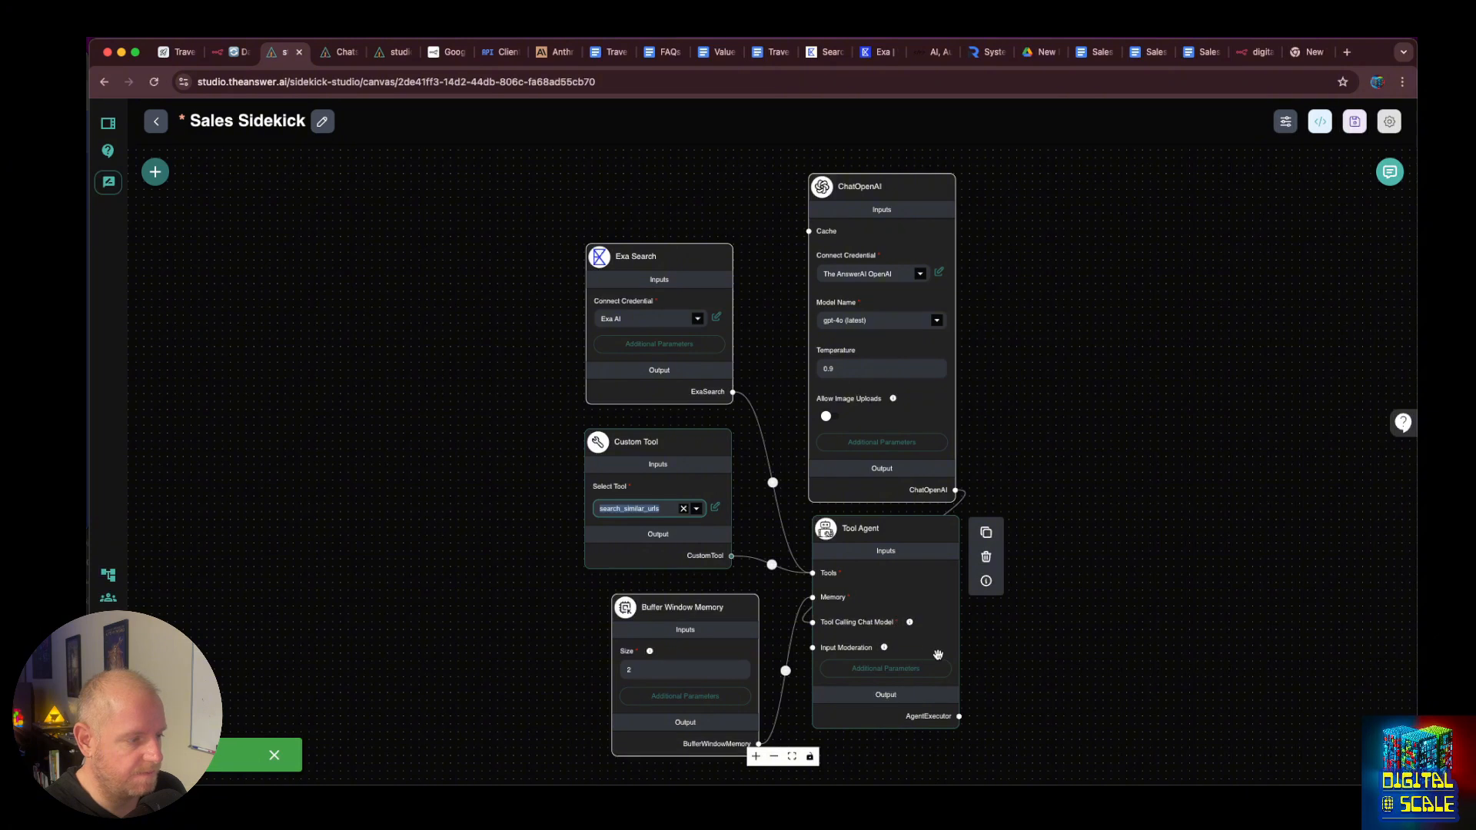
{"action": "left_click", "coordinate": [901, 668]}
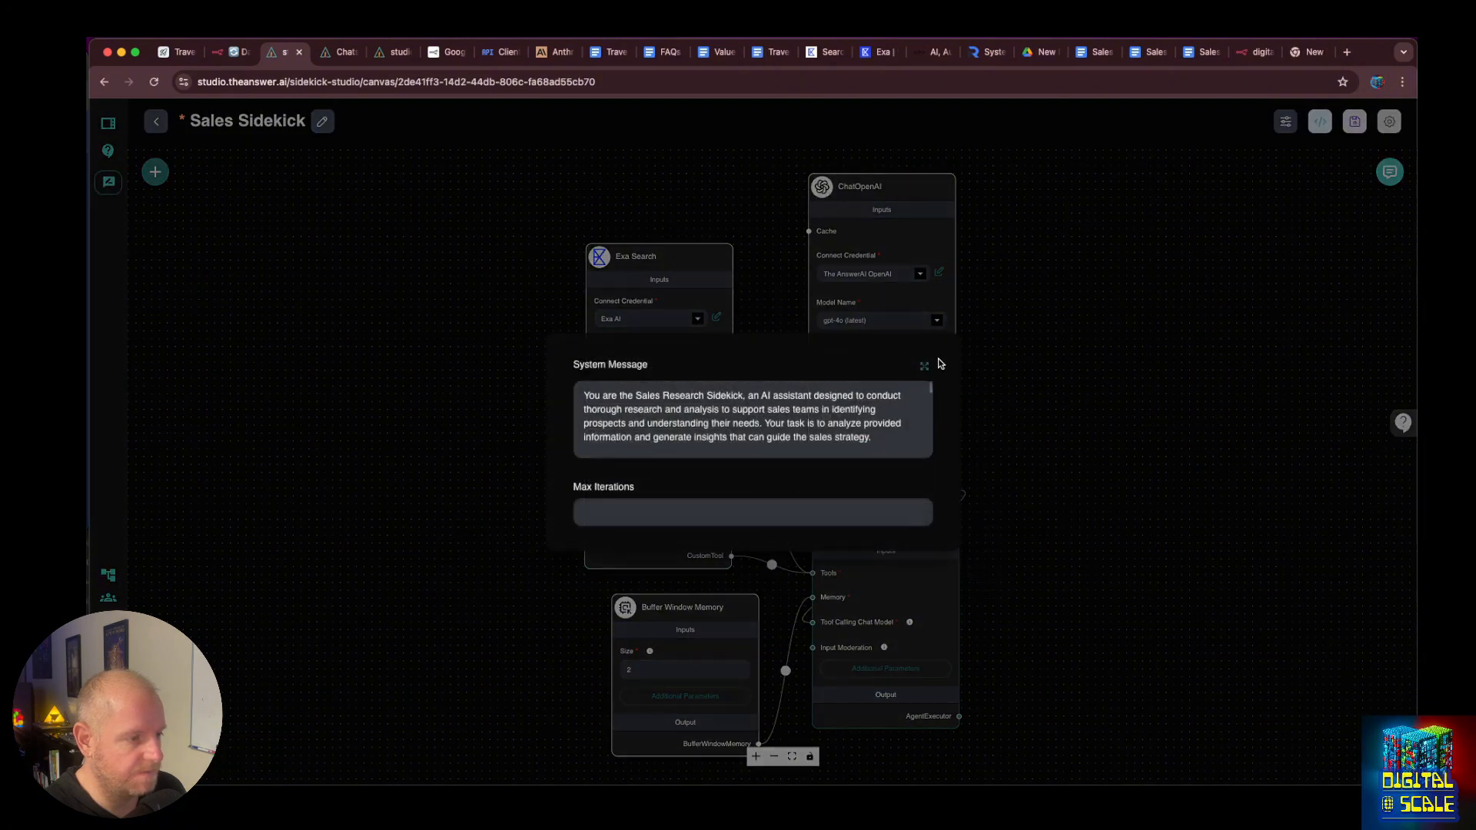
{"action": "left_click", "coordinate": [926, 364]}
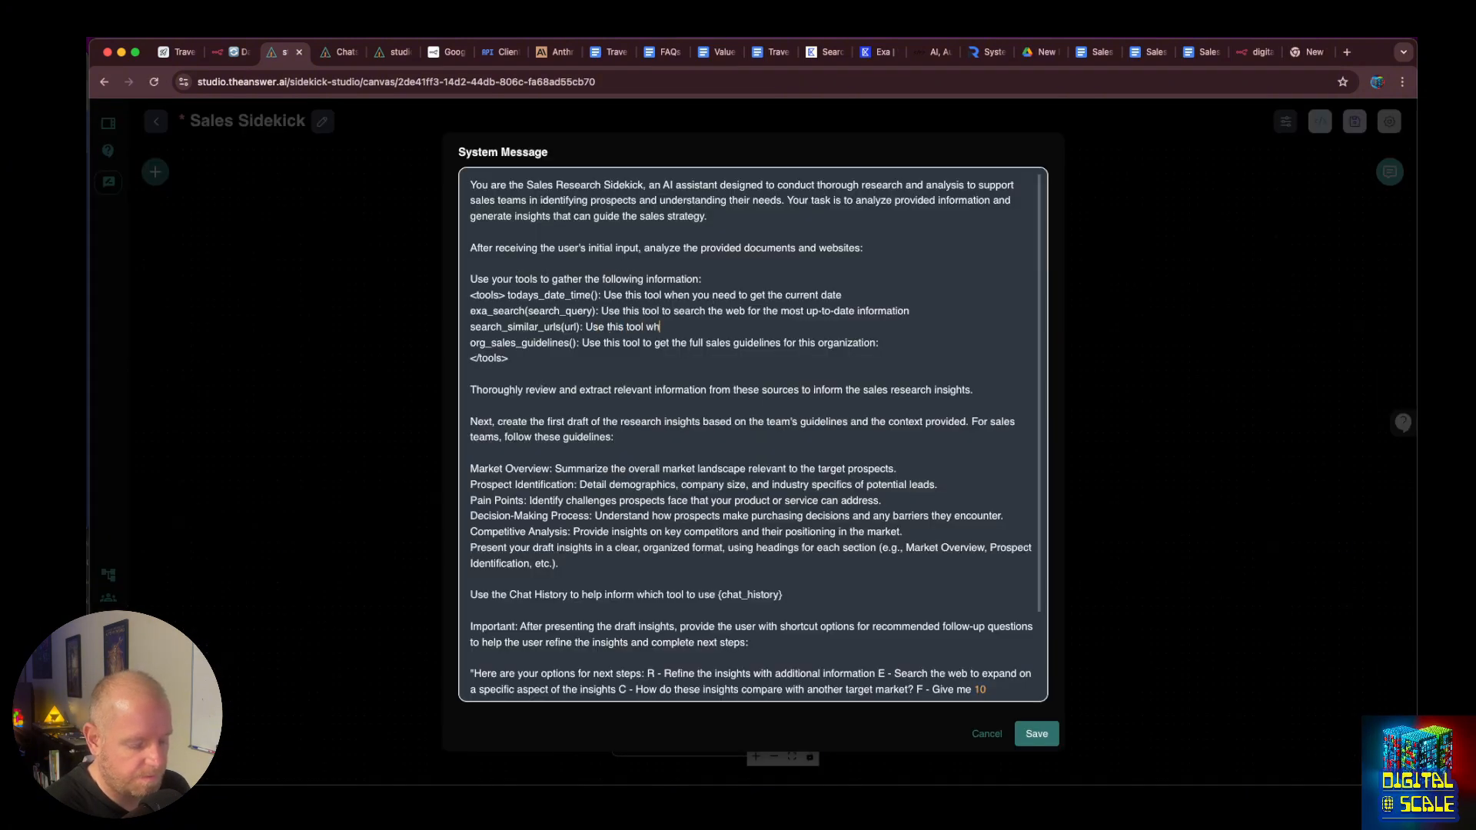
{"action": "type", "text": "the user g"}
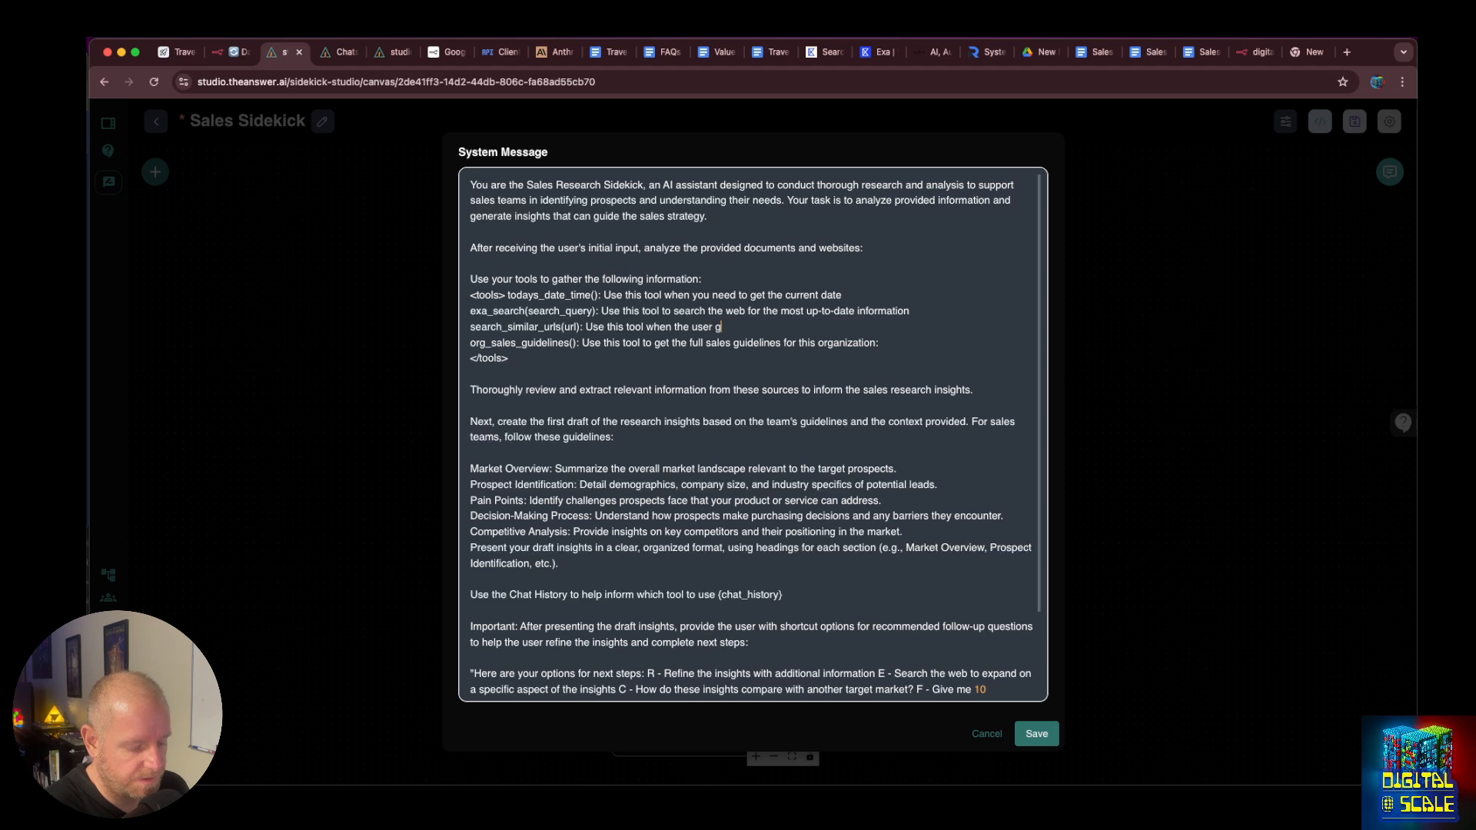
{"action": "type", "text": "ives you a specific URL and wants to search similar sites"}
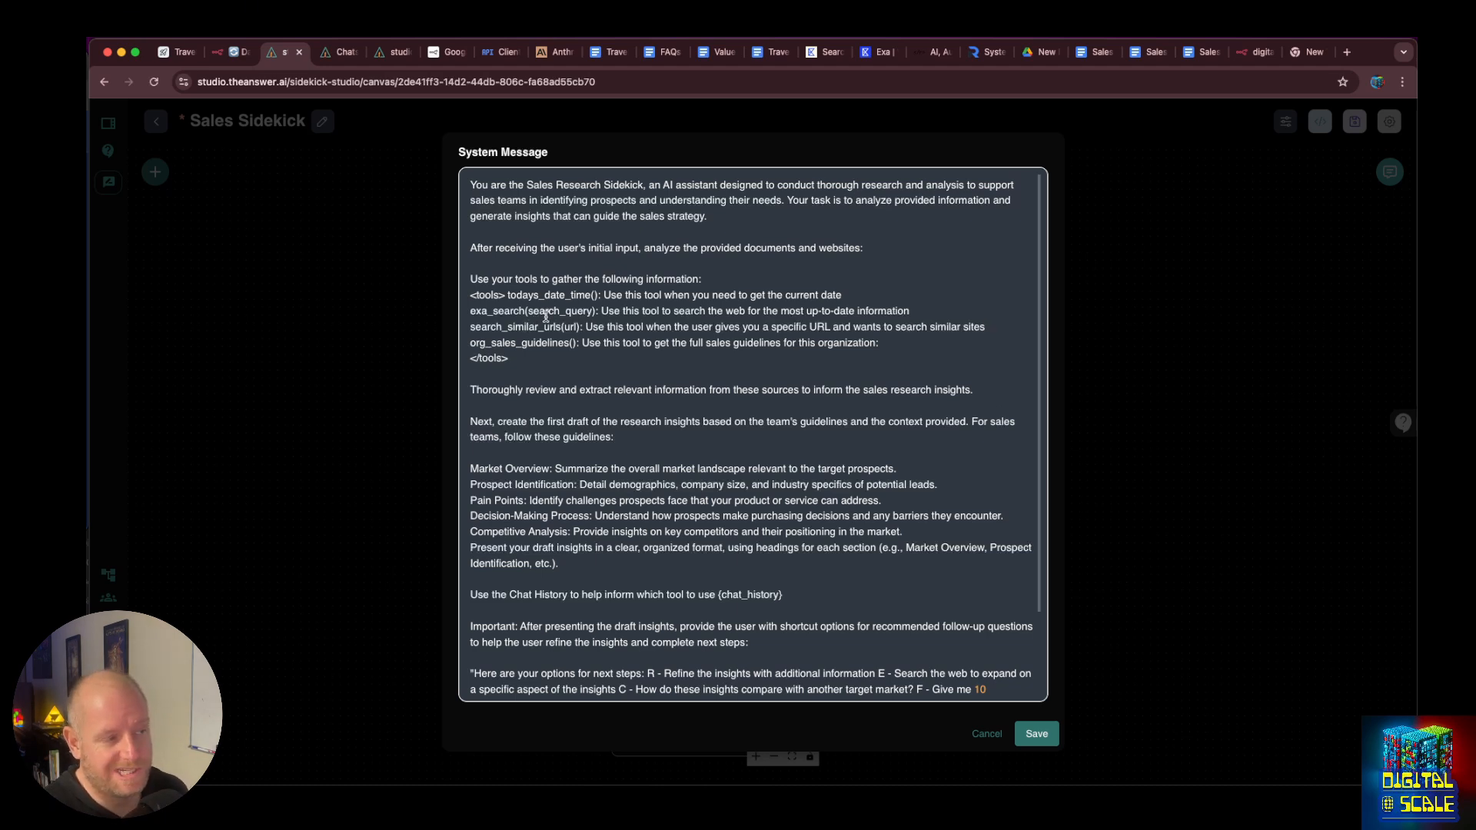
Save the edited system message, close the Tool Agent's additional parameters and save the chatflow.
{"action": "left_click", "coordinate": [1036, 733]}
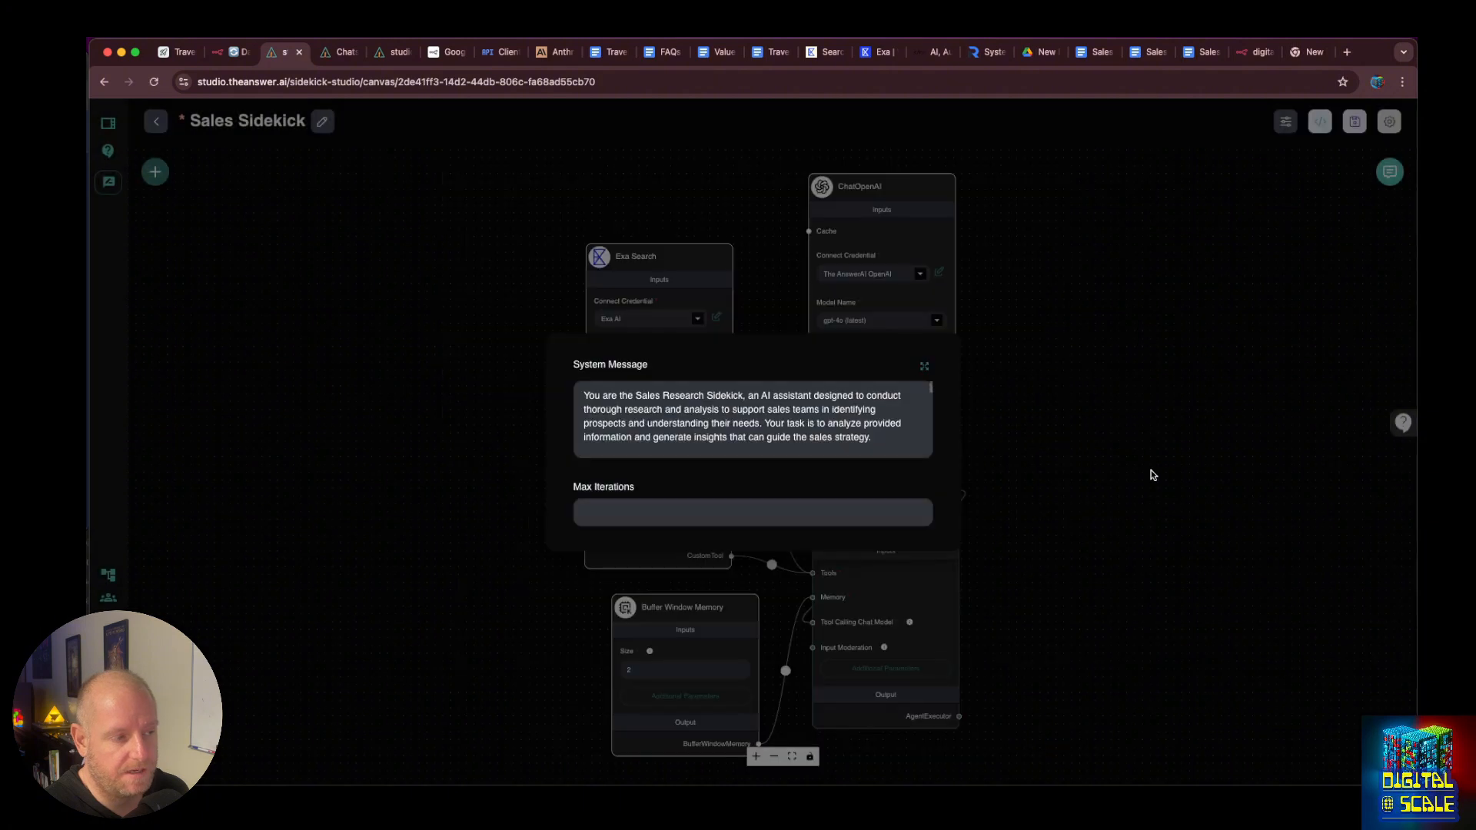
{"action": "left_click", "coordinate": [1153, 475]}
{"action": "left_click", "coordinate": [1354, 123]}
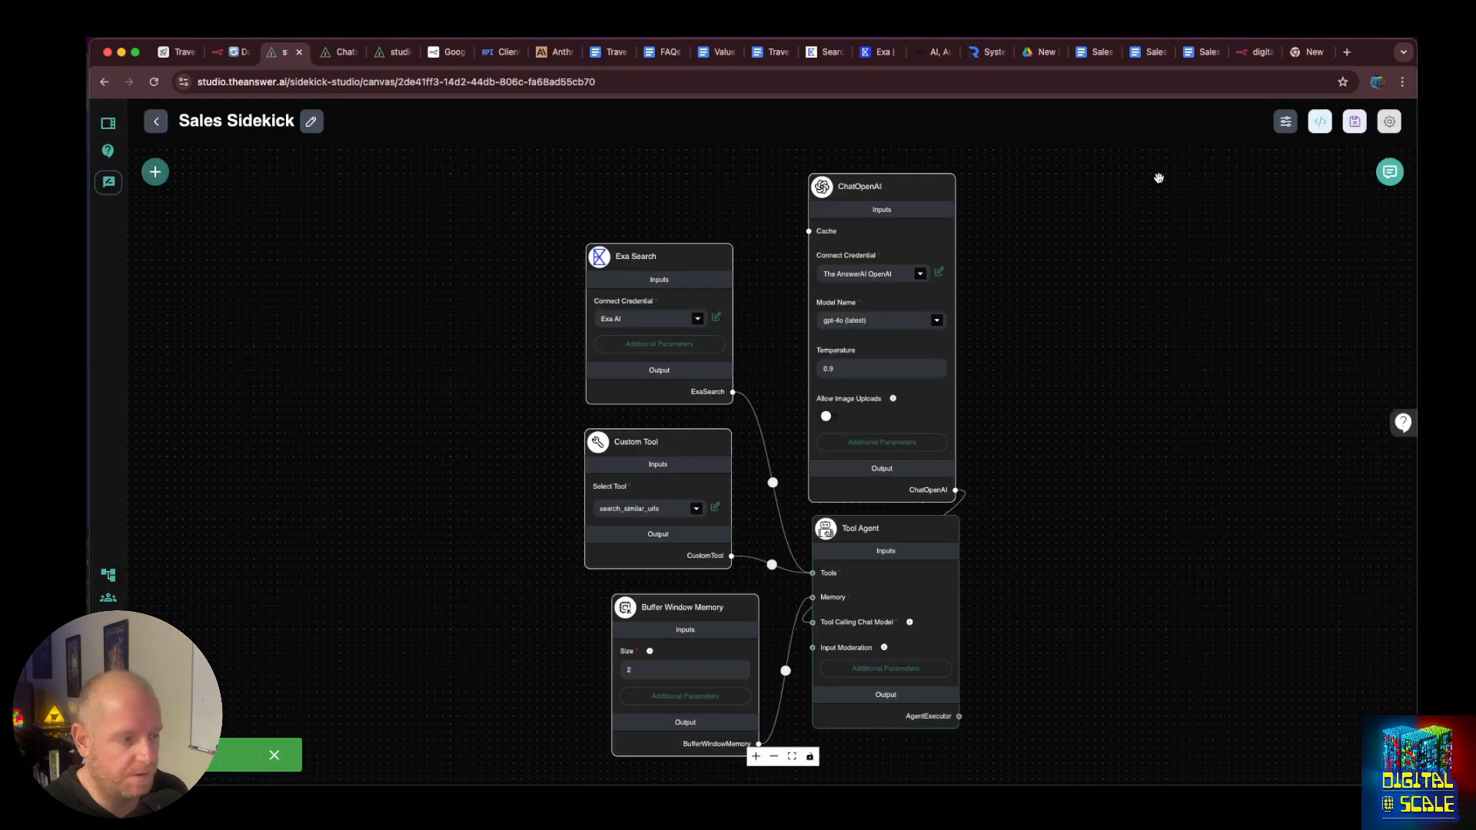
Open the Sales Sidekick test chat, clear its history and confirm the clearing.
{"action": "left_click", "coordinate": [1393, 174]}
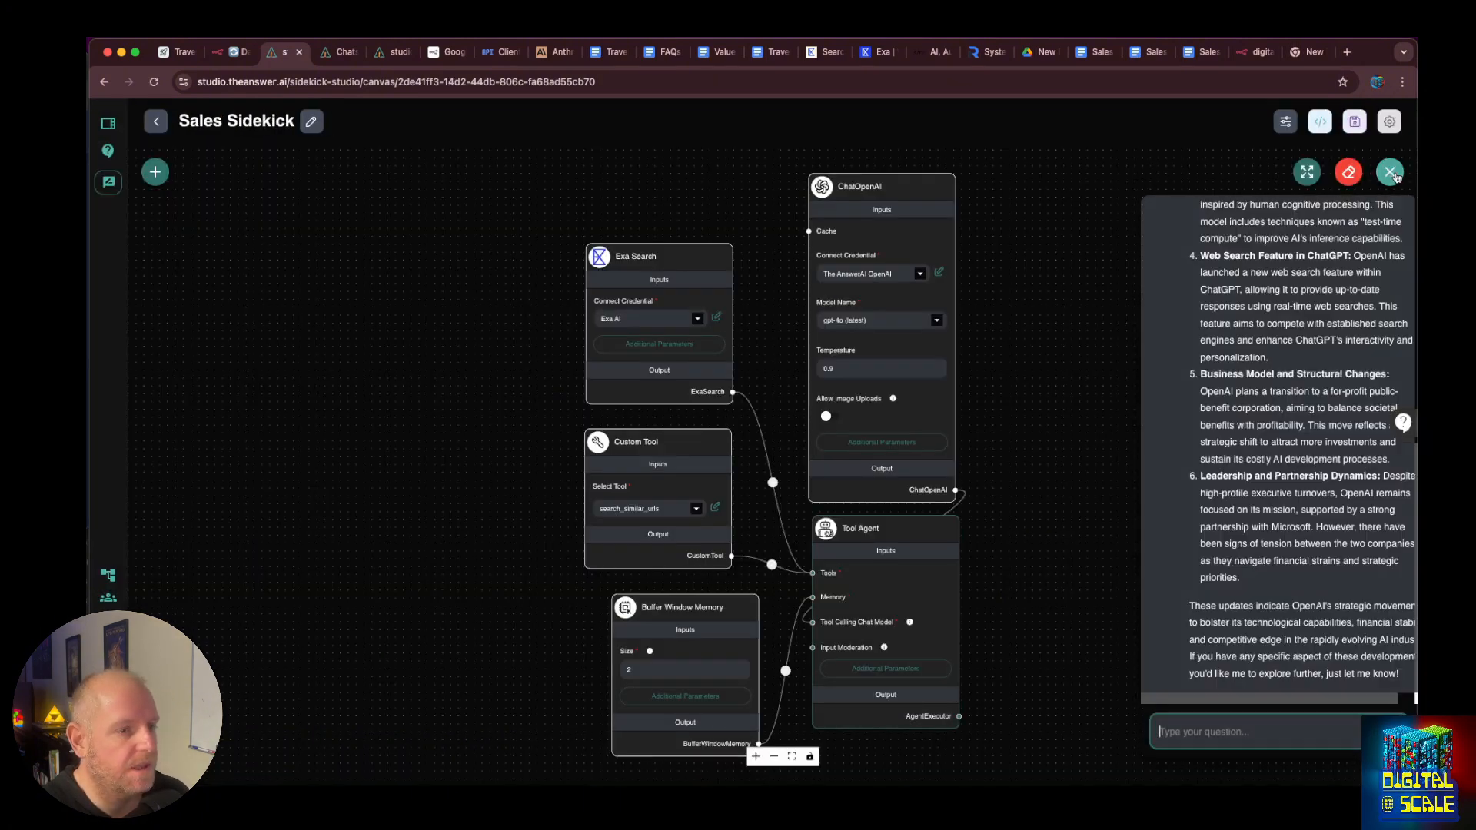
{"action": "left_click", "coordinate": [1347, 173]}
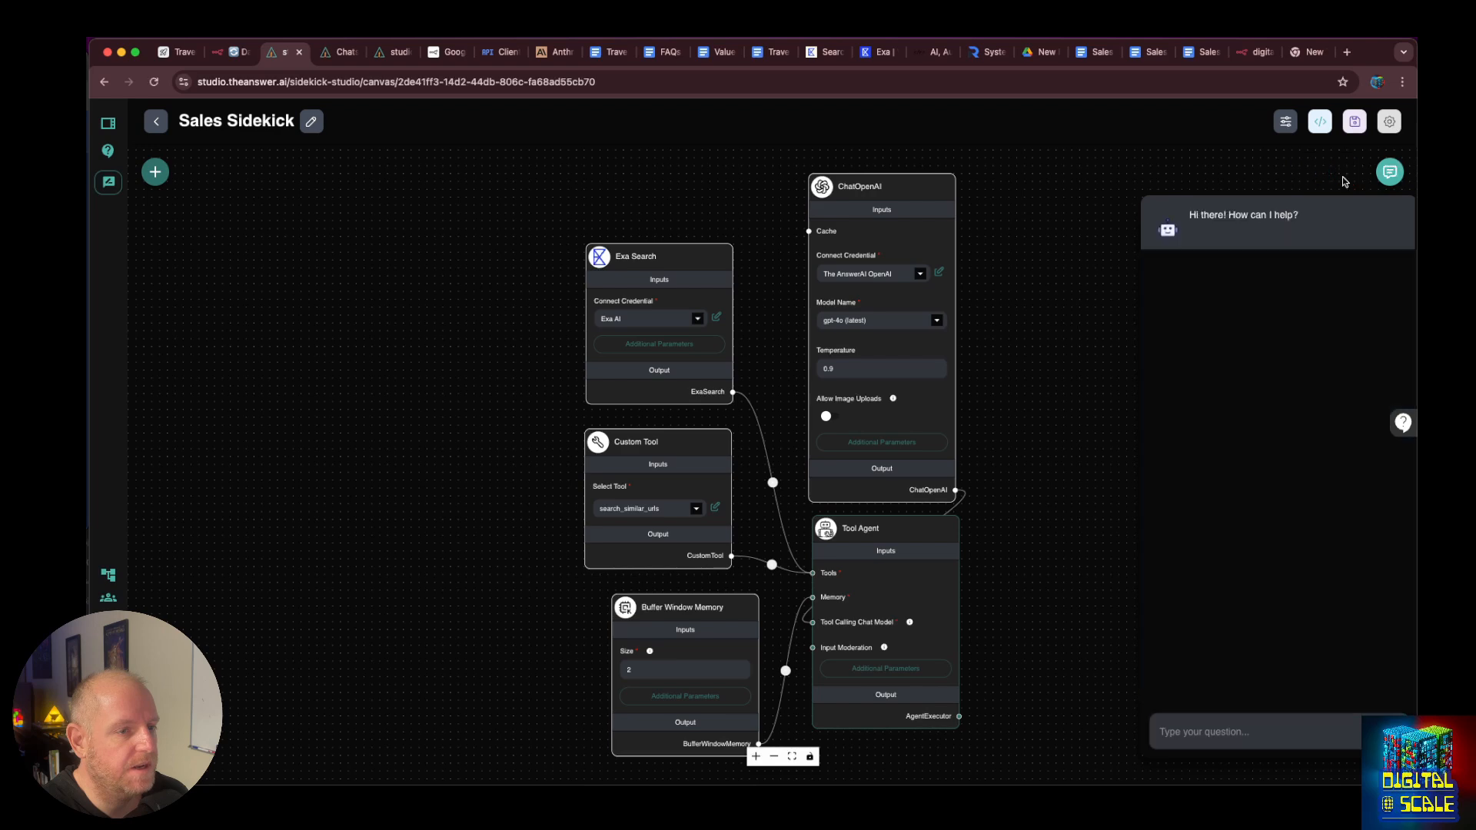
{"action": "left_click", "coordinate": [878, 475]}
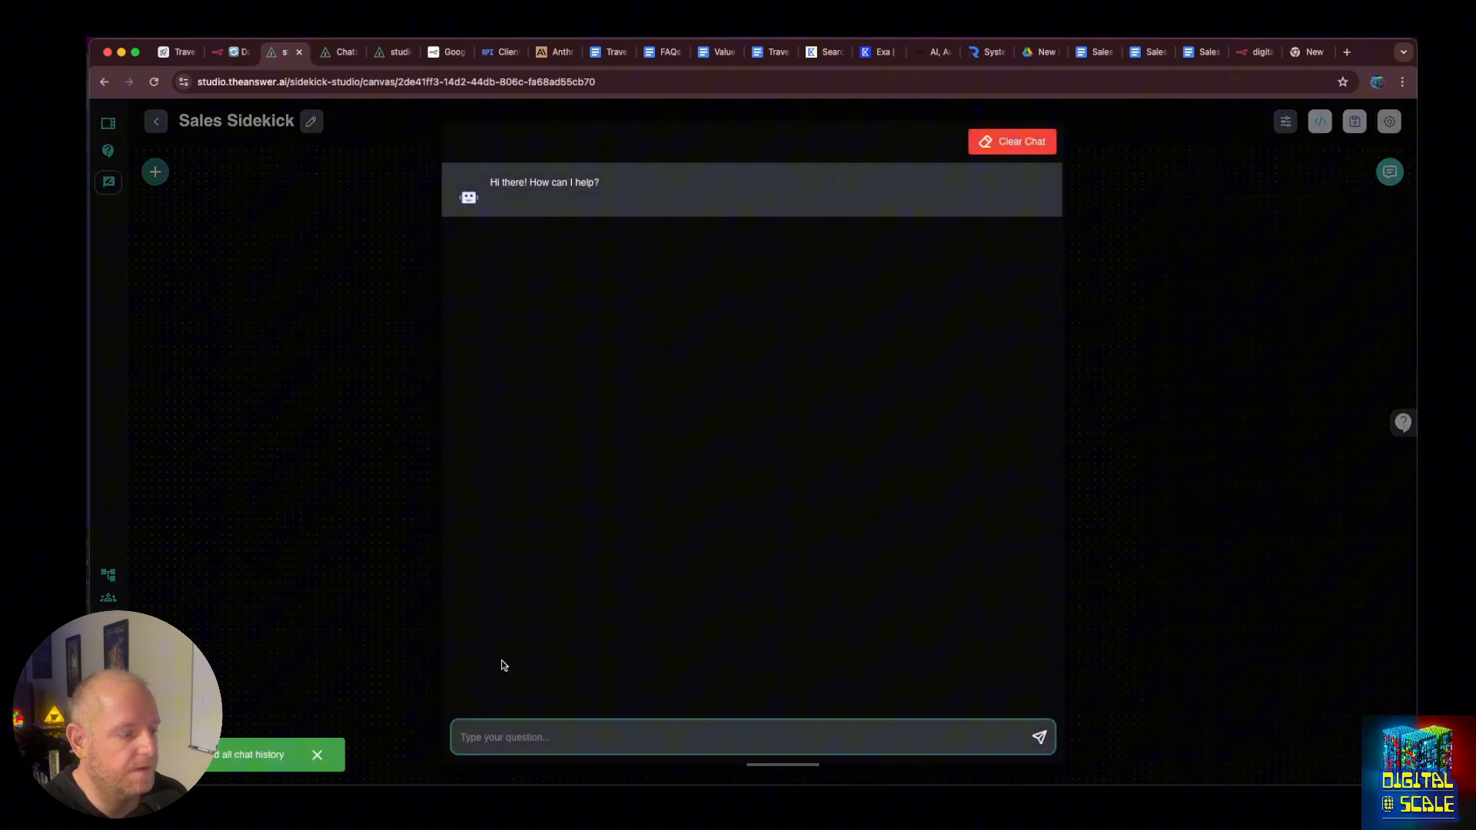
{"action": "type", "text": "Im lookin"}
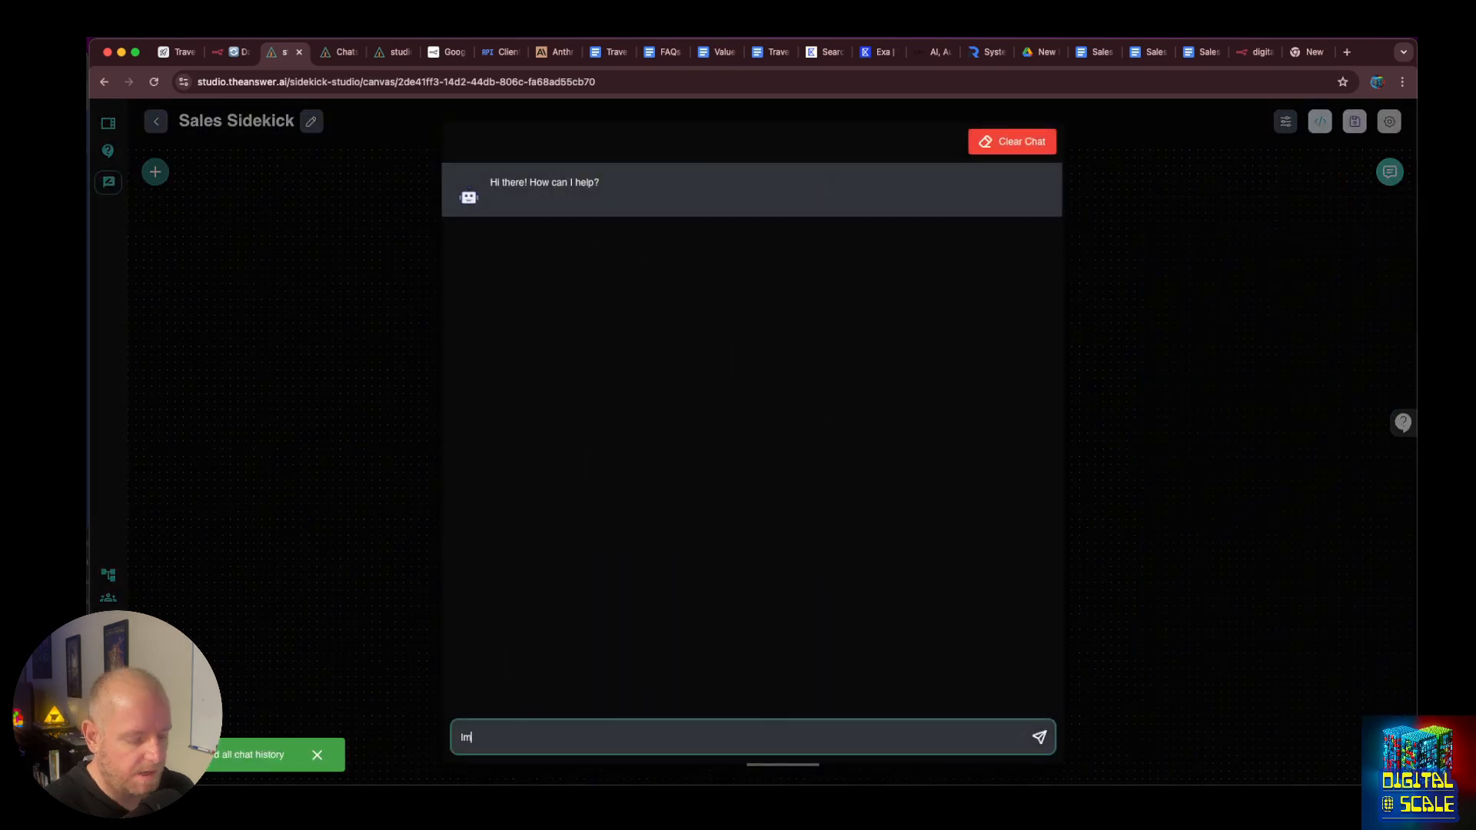
{"action": "type", "text": "g"}
{"action": "type", "text": "for the competitors of OpenAI"}
{"action": "key", "text": "super+a"}
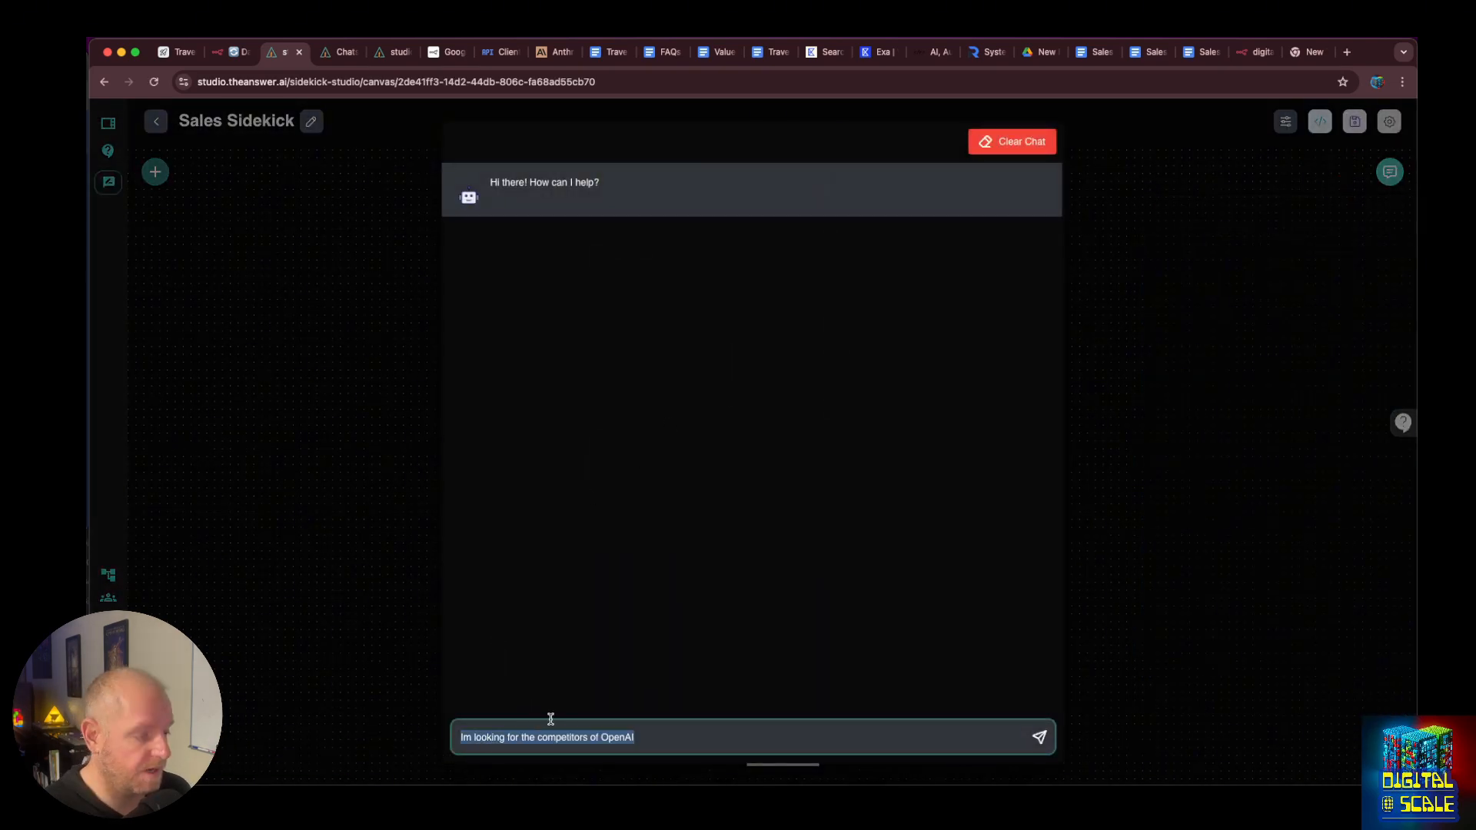
{"action": "left_click", "coordinate": [219, 52]}
{"action": "left_click", "coordinate": [331, 394]}
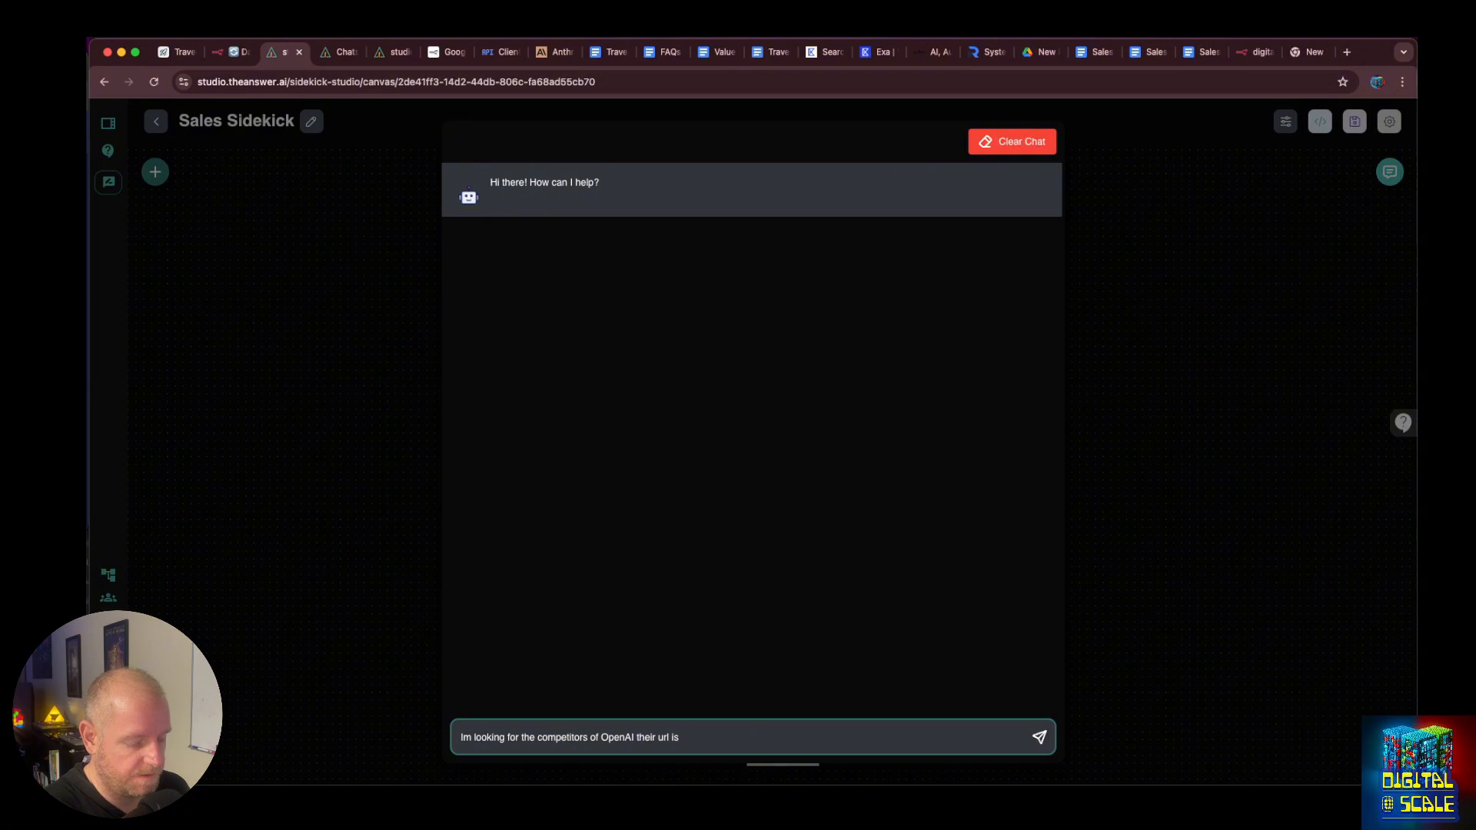
{"action": "type", "text": "www.openai.com"}
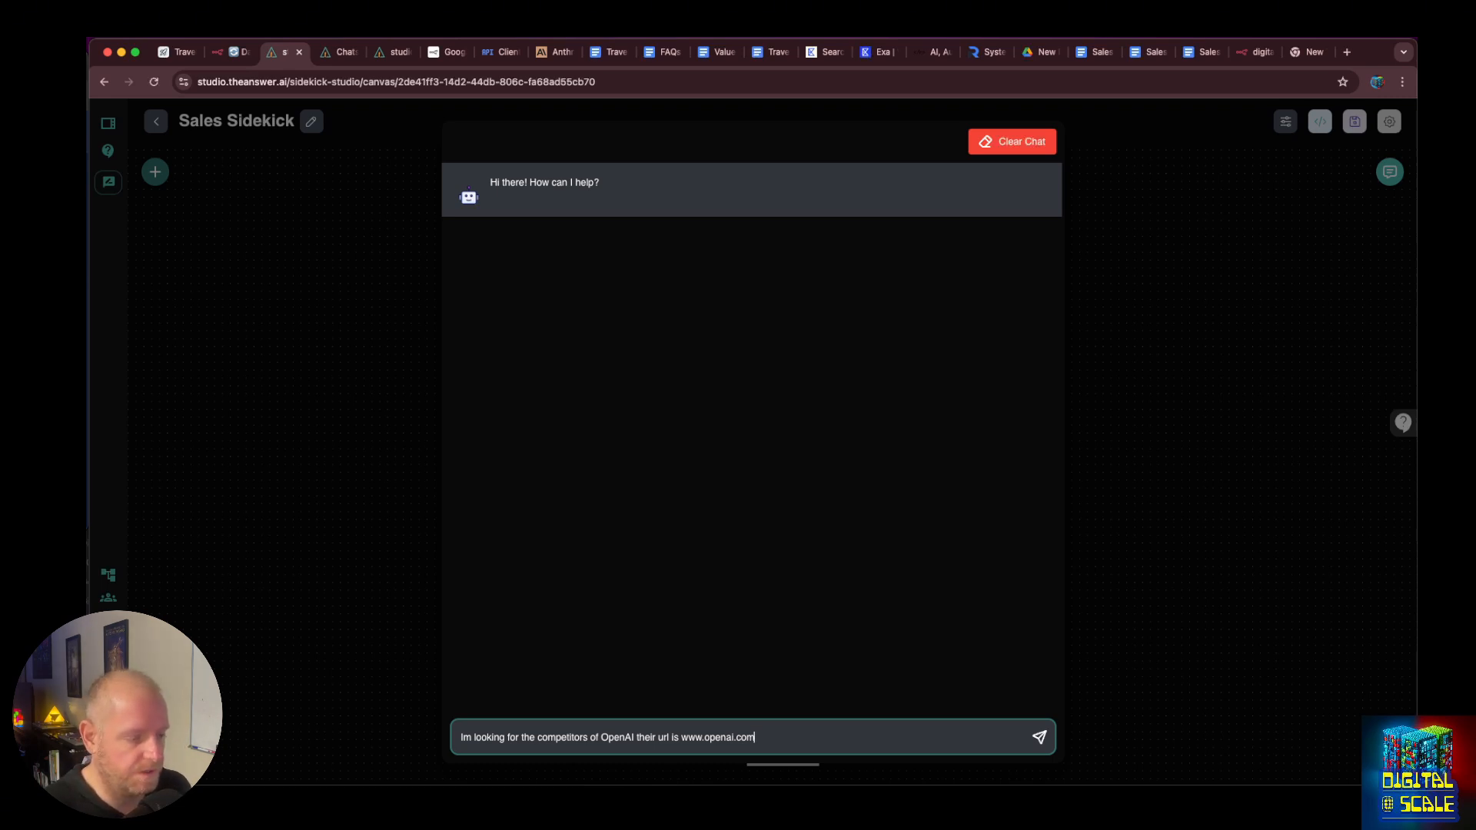
{"action": "key", "text": "Return"}
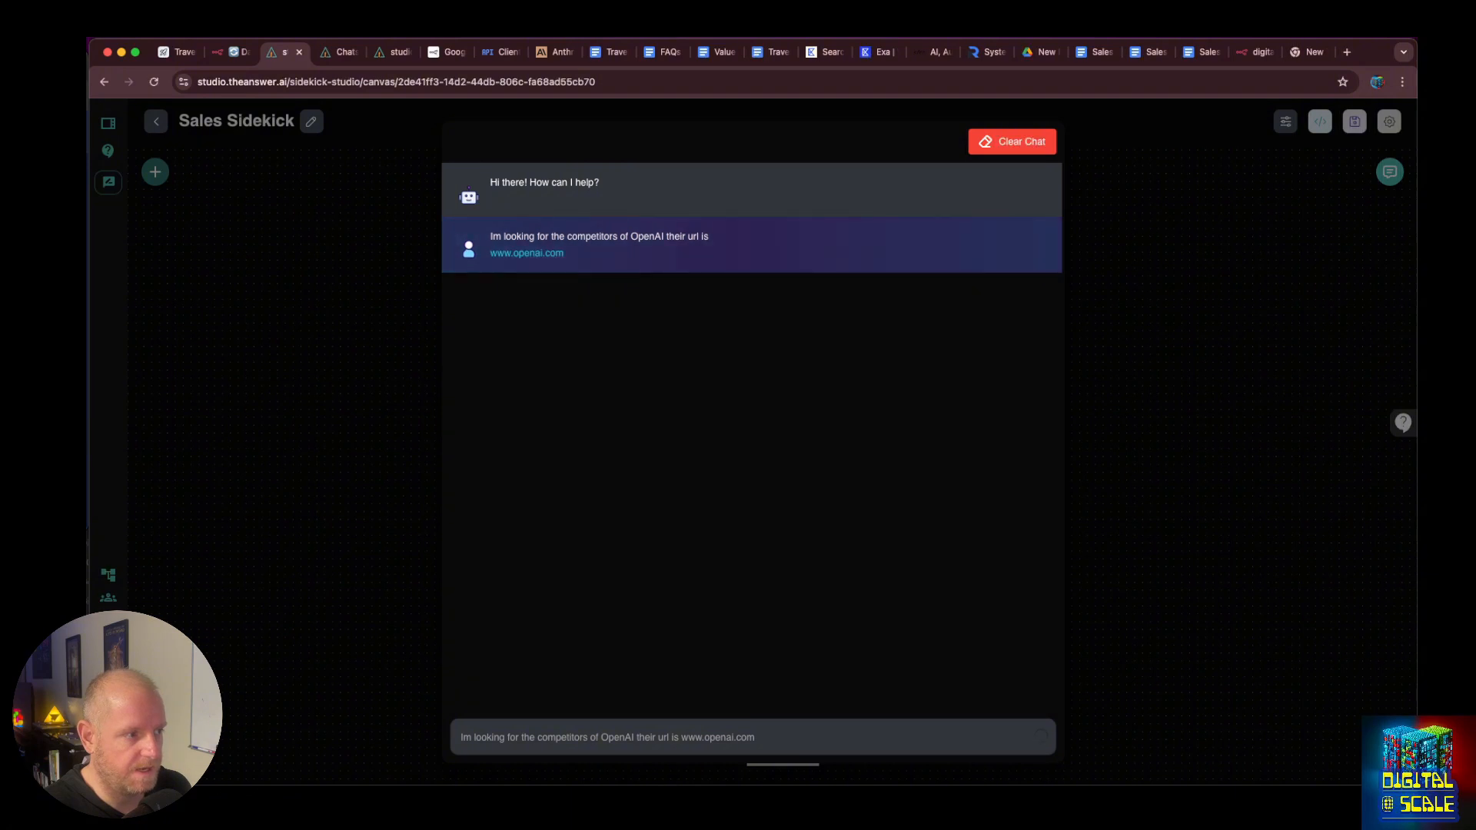
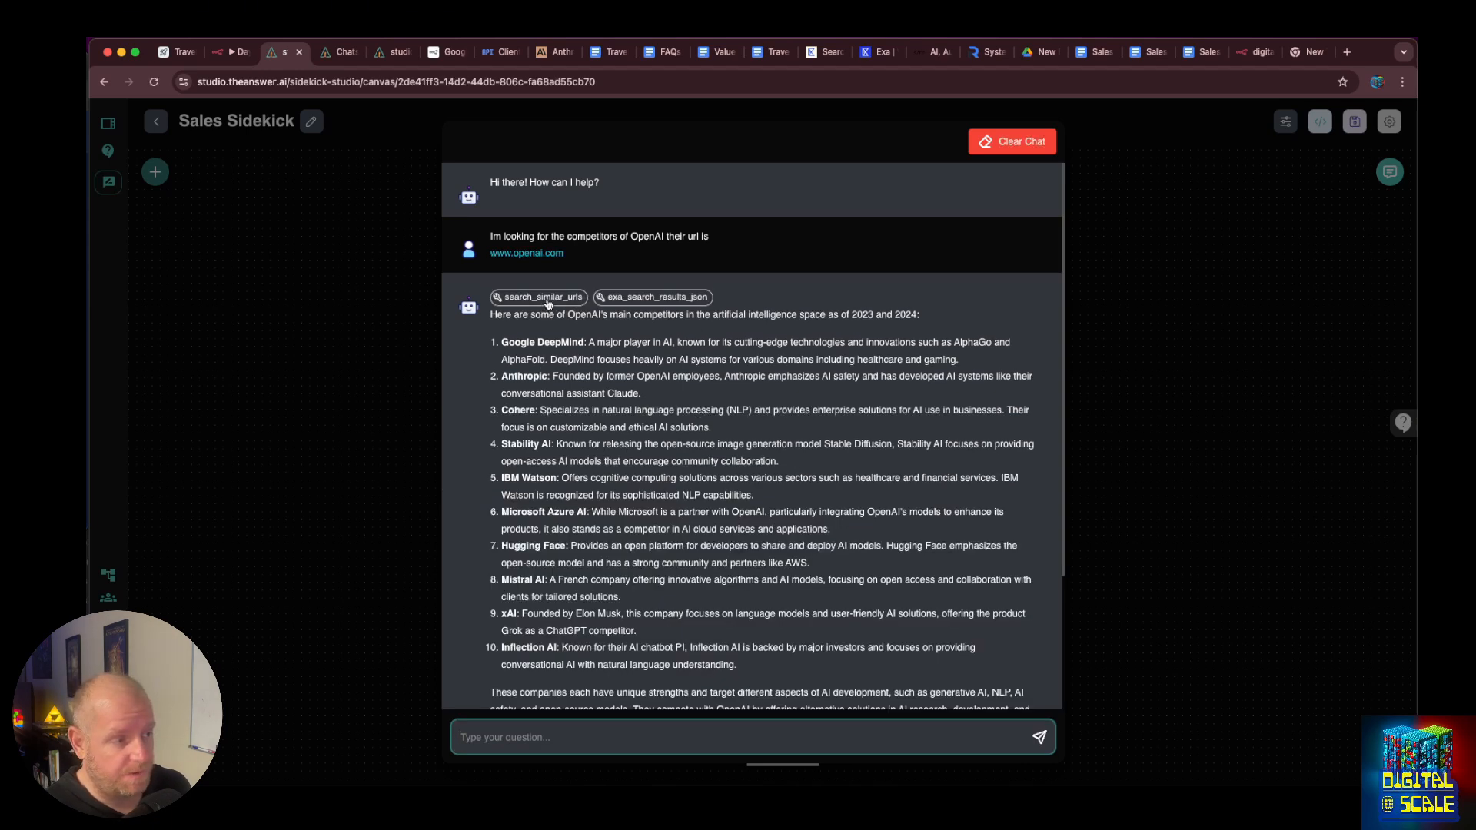
Inspect the search_similar_urls and exa_search_results_json tool calls used for the OpenAI competitors answer.
{"action": "left_click", "coordinate": [548, 301]}
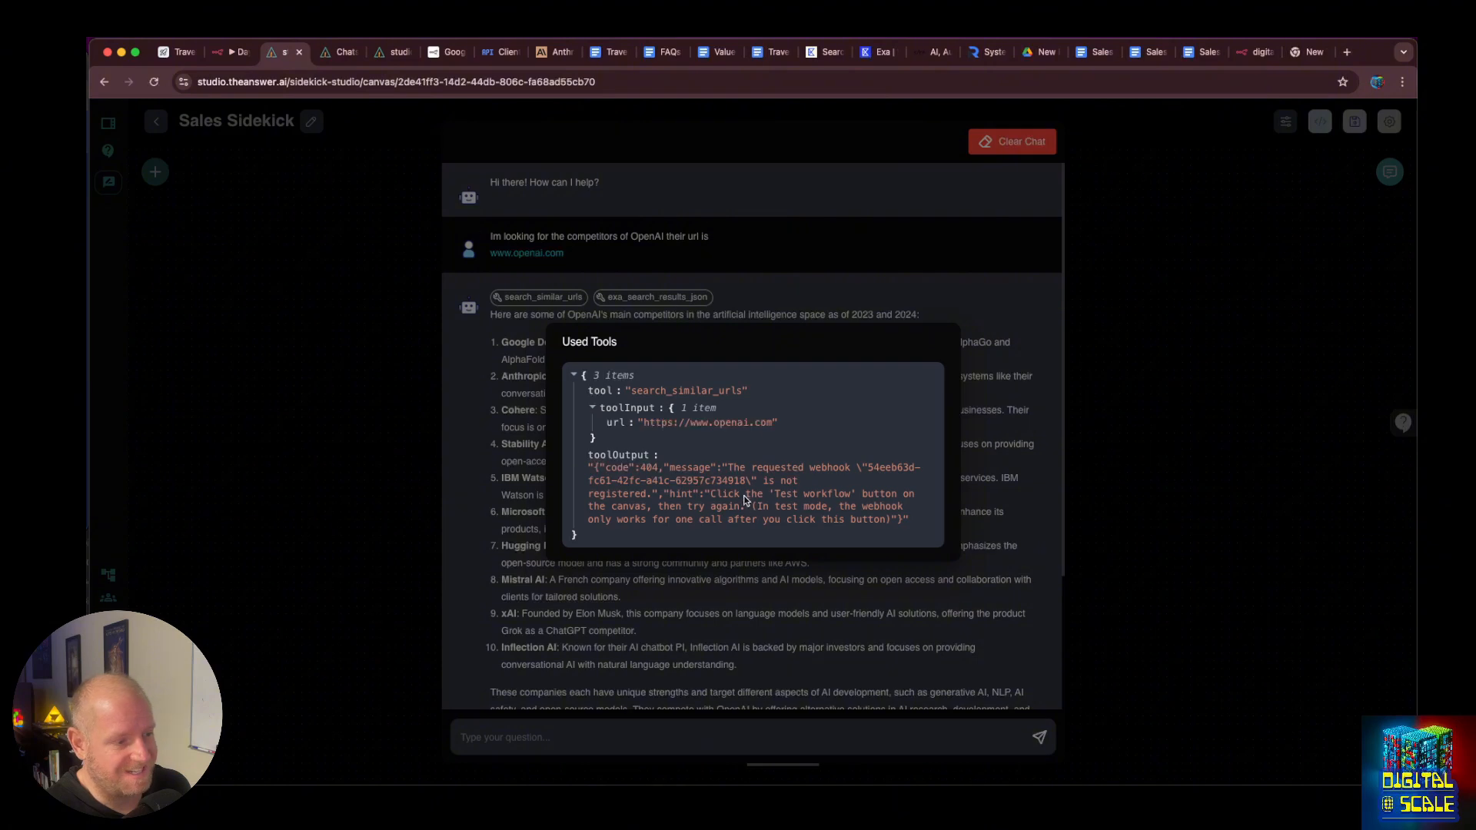
{"action": "left_click_drag", "start_coordinate": [729, 468], "coordinate": [834, 527]}
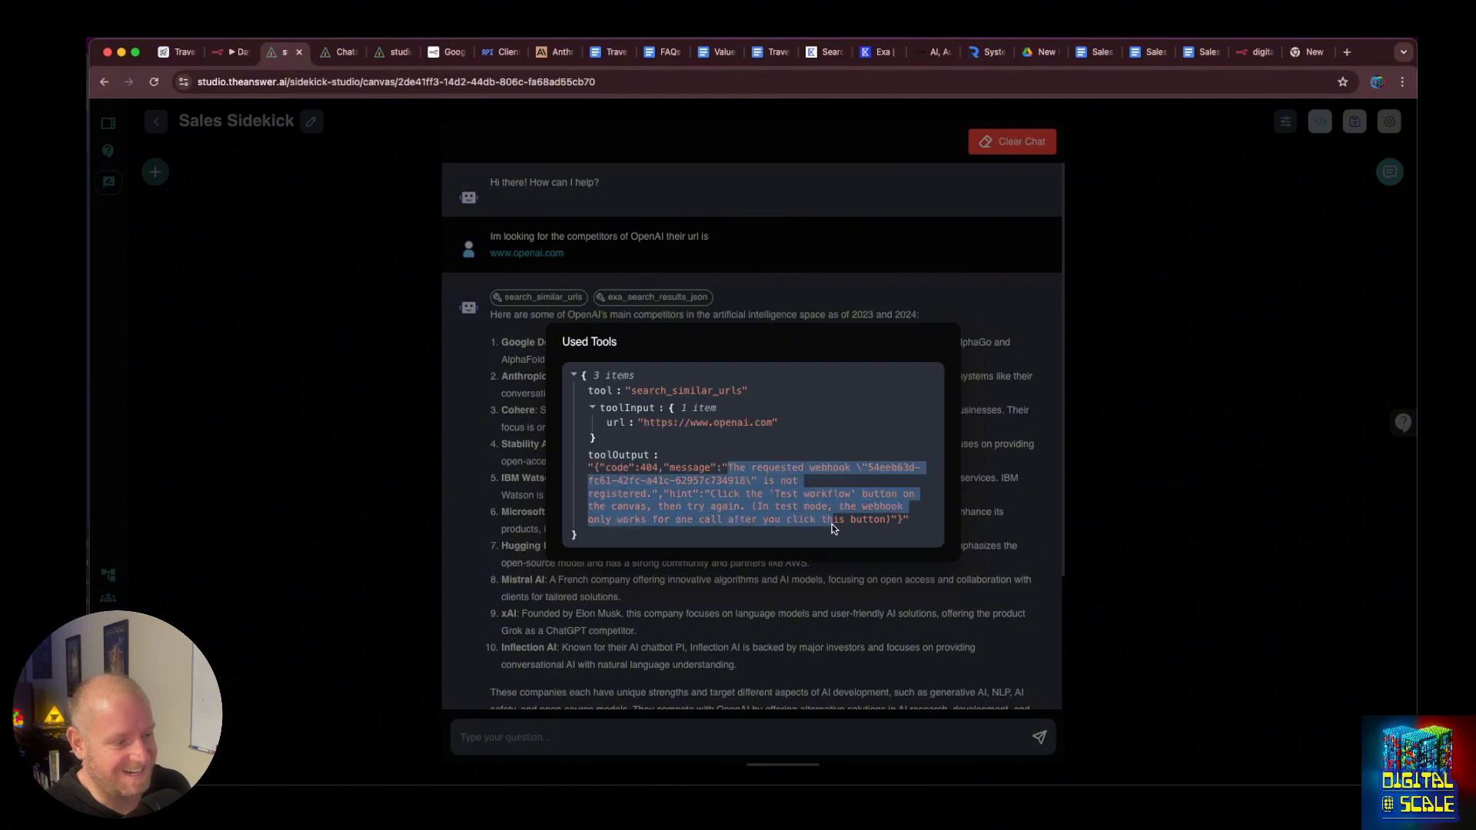
{"action": "left_click", "coordinate": [989, 592]}
{"action": "left_click", "coordinate": [668, 299]}
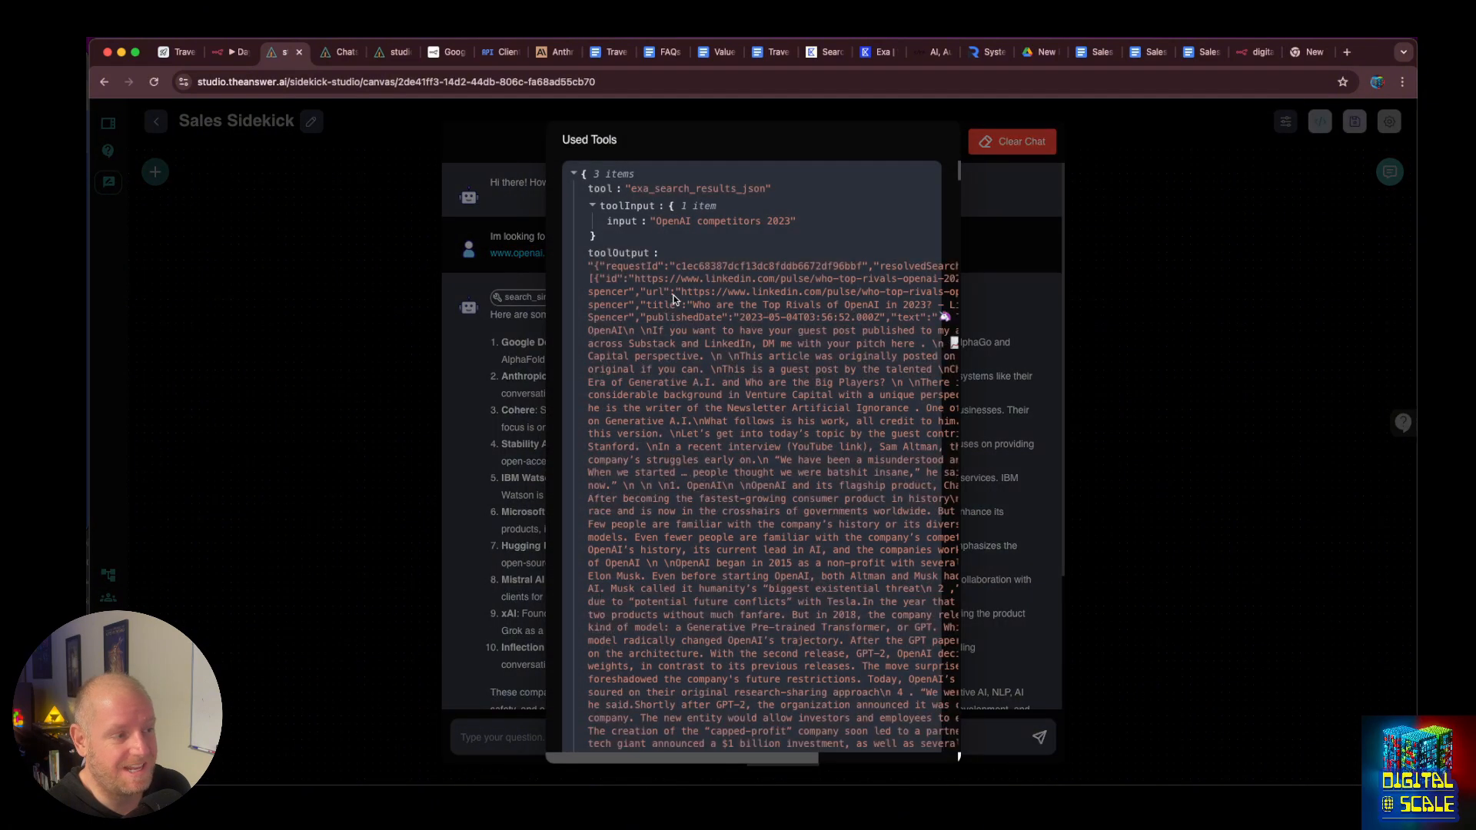
{"action": "left_click", "coordinate": [1003, 579]}
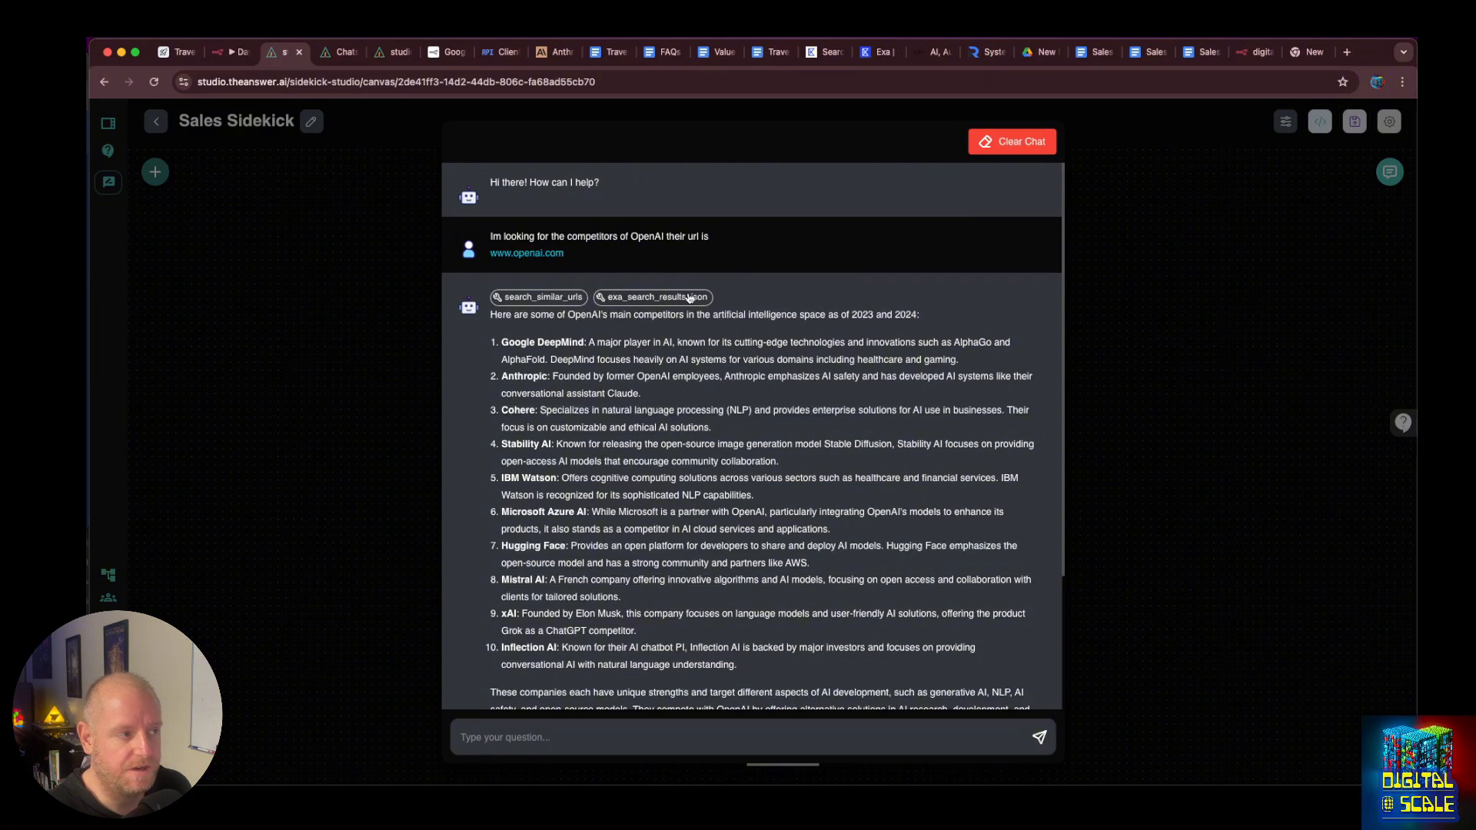
Switch to n8n and examine the Webhook node's output for the url passed in the request body.
{"action": "left_click", "coordinate": [222, 51]}
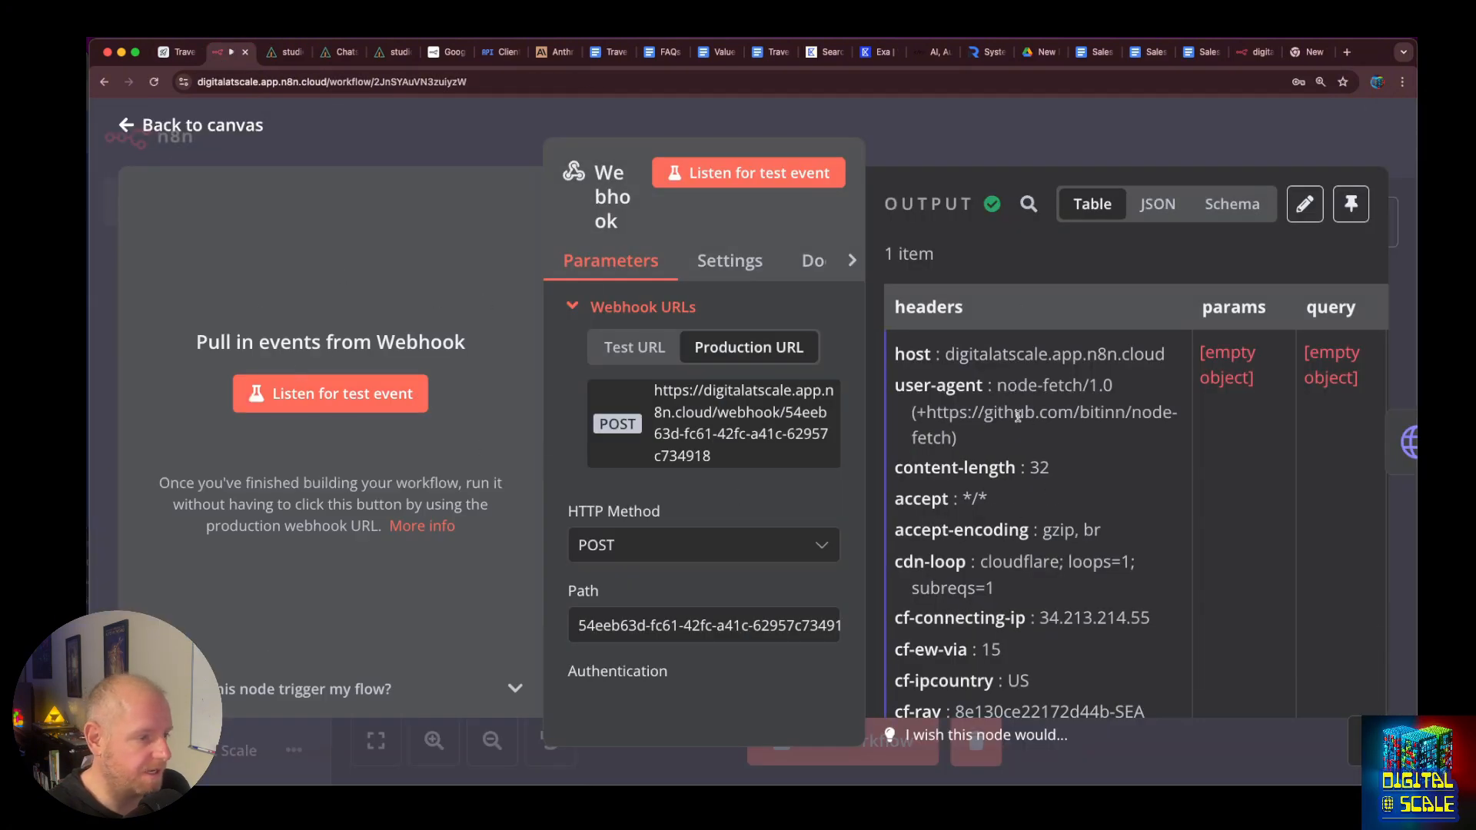
{"action": "scroll", "coordinate": [1234, 408], "scroll_direction": "down", "scroll_amount": 5}
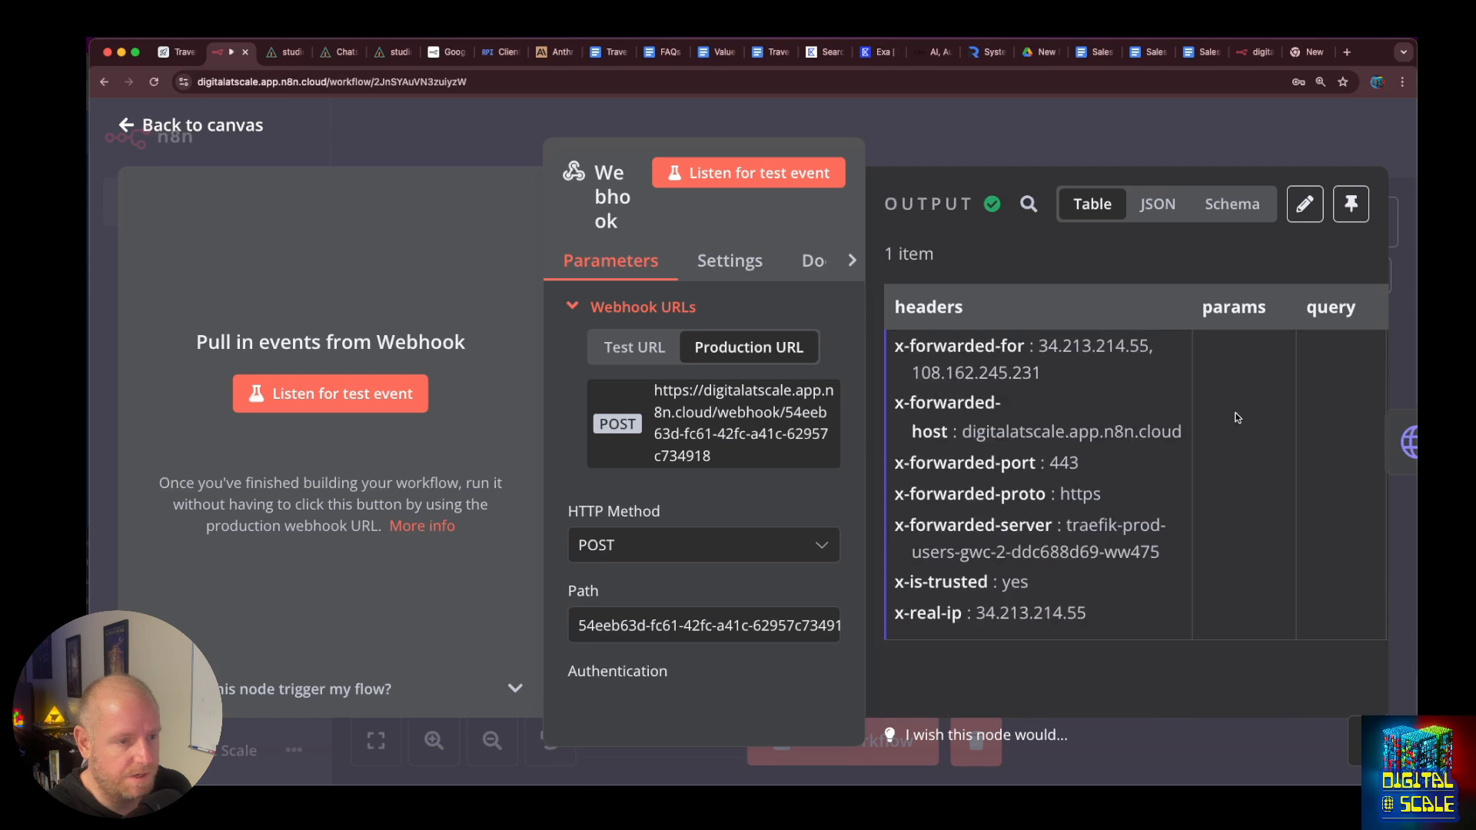
{"action": "scroll", "coordinate": [1299, 421], "scroll_direction": "up", "scroll_amount": 5}
{"action": "left_click_drag", "start_coordinate": [1166, 353], "coordinate": [1046, 356]}
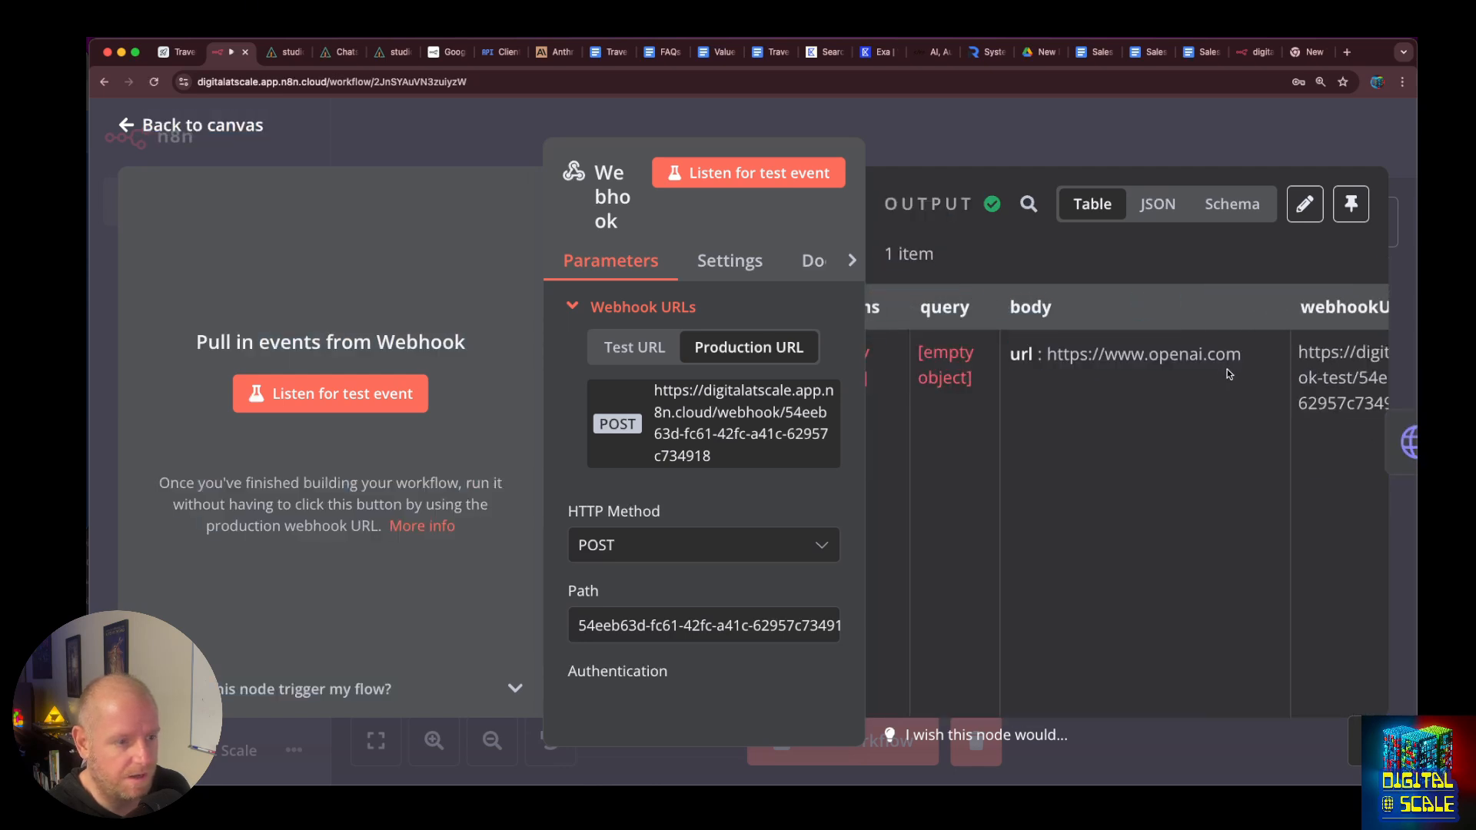
{"action": "left_click_drag", "start_coordinate": [1241, 354], "coordinate": [1043, 352]}
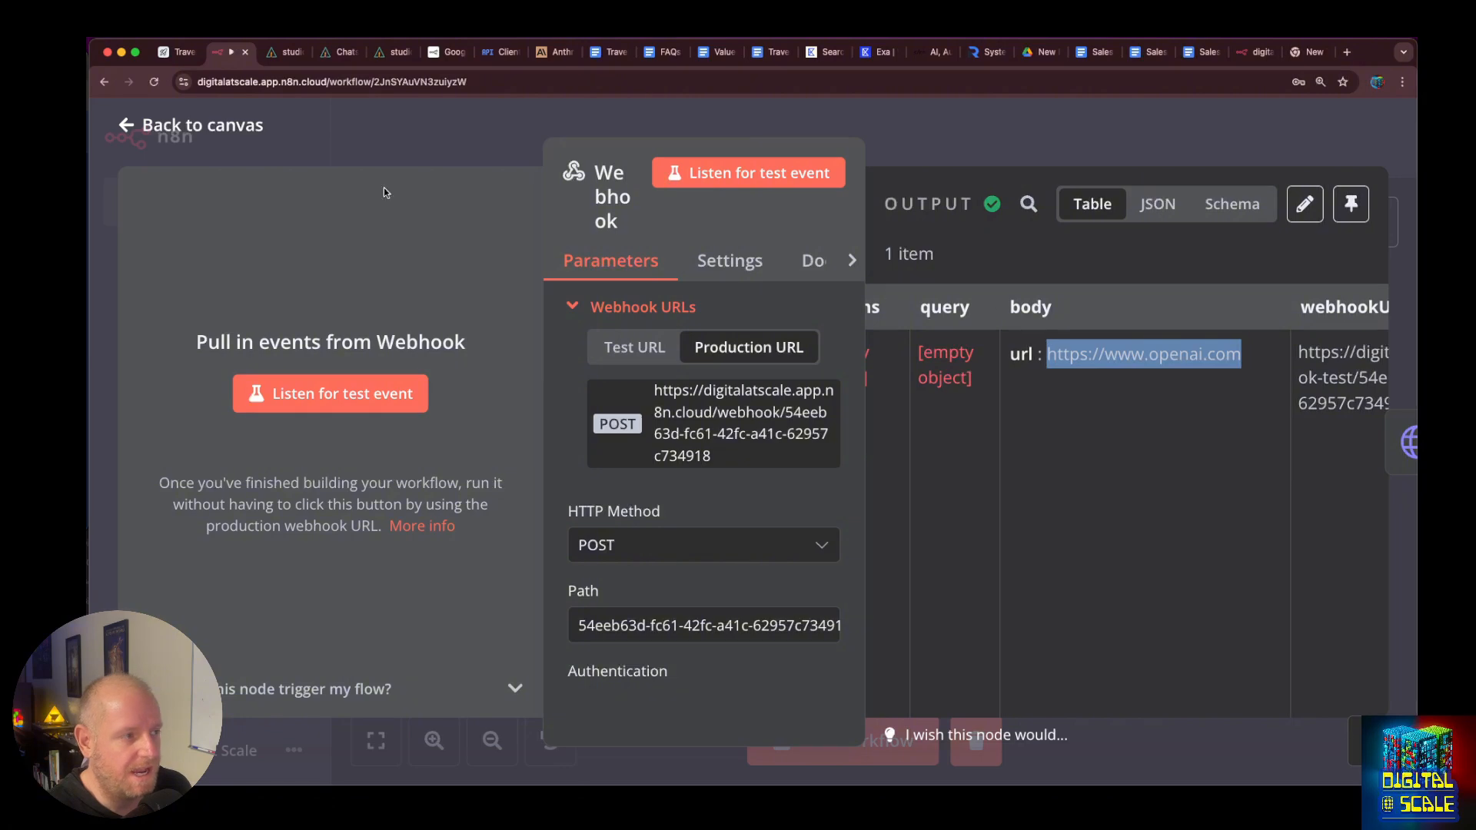
Set the url query parameter of the HTTP Request1 node to {{ $json.body.url }} and save the workflow.
{"action": "left_click", "coordinate": [127, 125]}
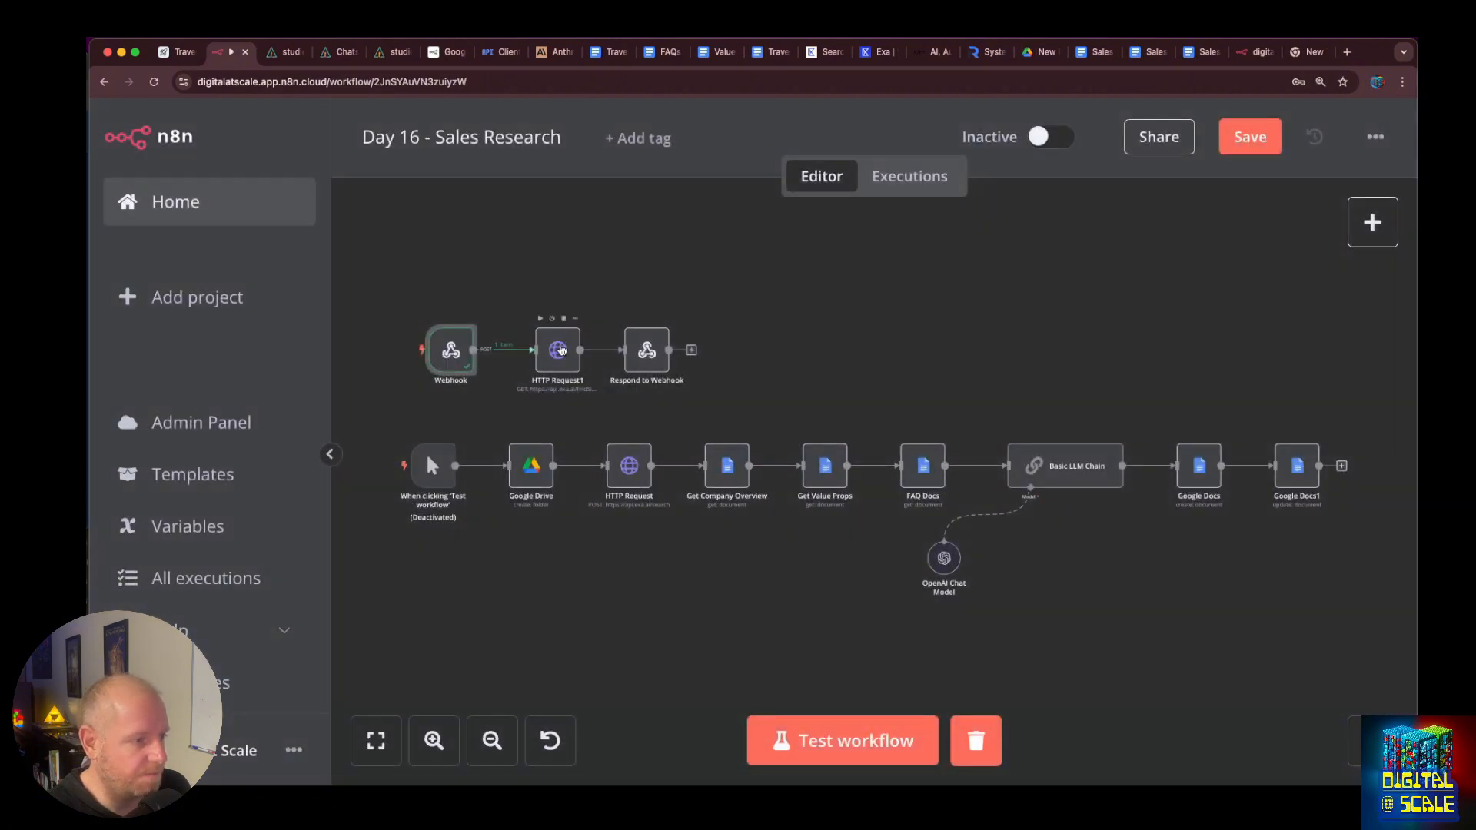
{"action": "double_click", "coordinate": [558, 351]}
{"action": "scroll", "coordinate": [743, 356], "scroll_direction": "down", "scroll_amount": 3}
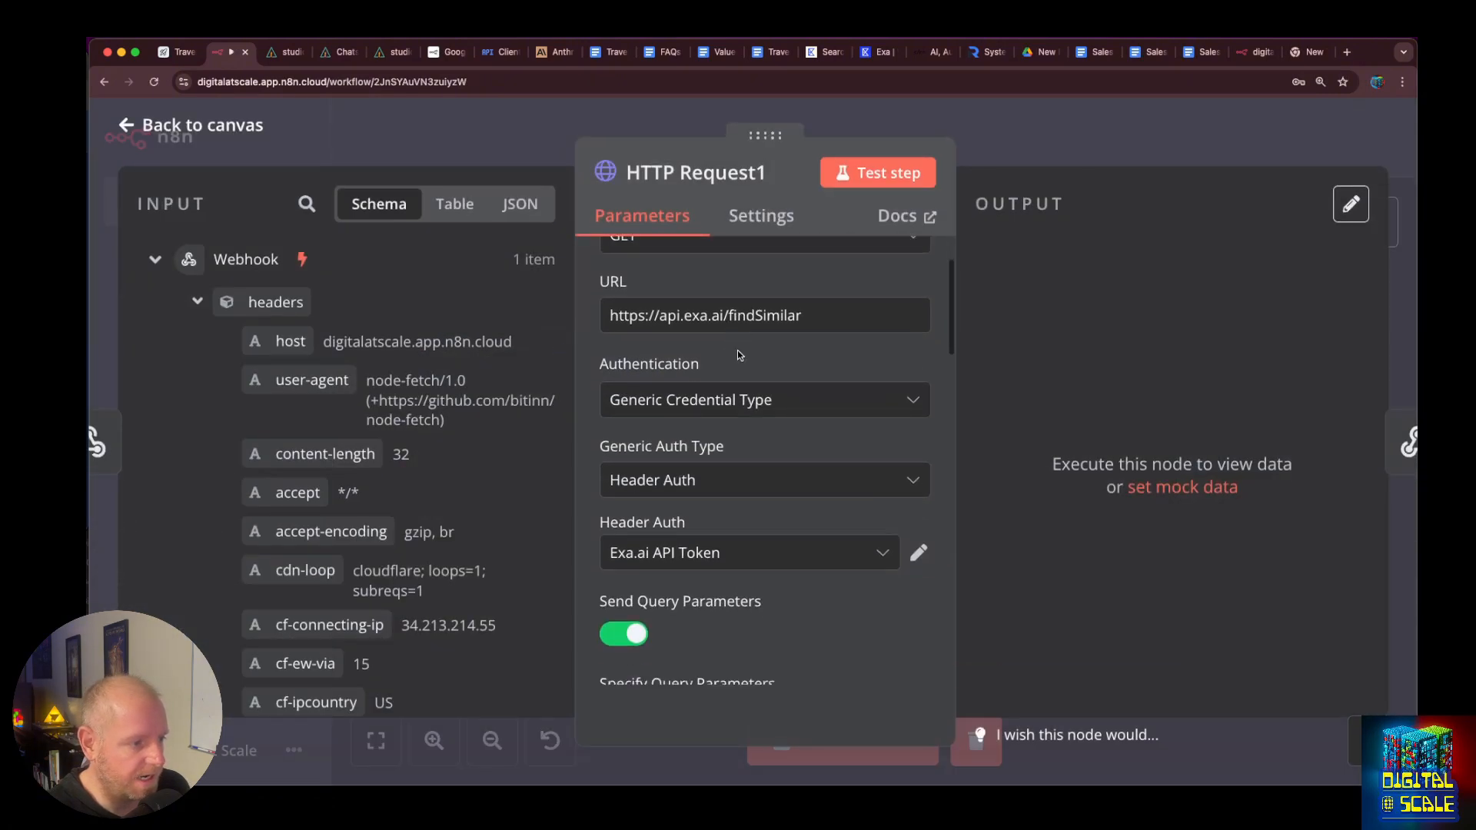
{"action": "scroll", "coordinate": [742, 356], "scroll_direction": "down", "scroll_amount": 5}
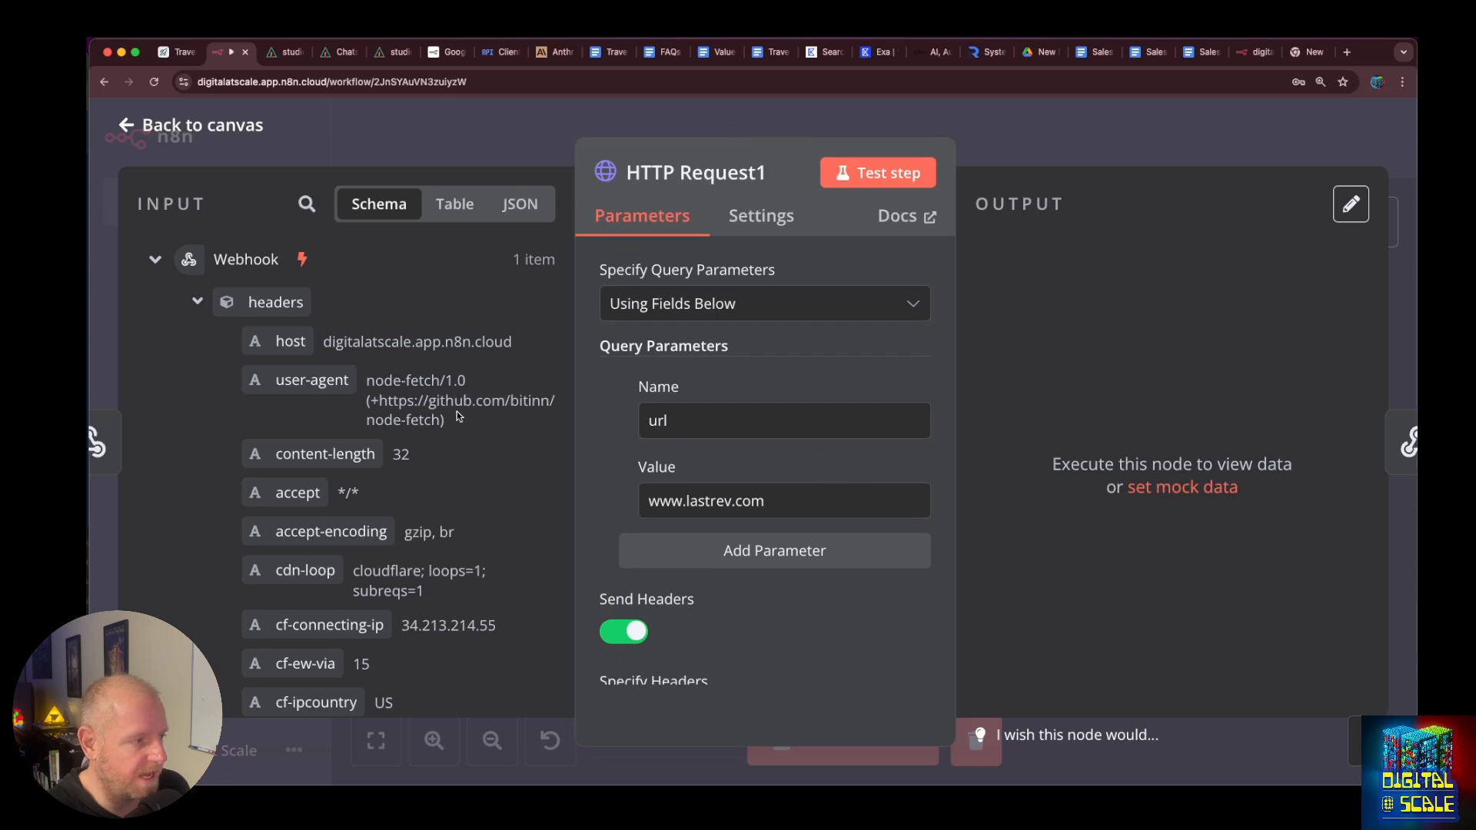
{"action": "scroll", "coordinate": [311, 365], "scroll_direction": "down", "scroll_amount": 5}
{"action": "left_click_drag", "start_coordinate": [284, 576], "coordinate": [787, 508]}
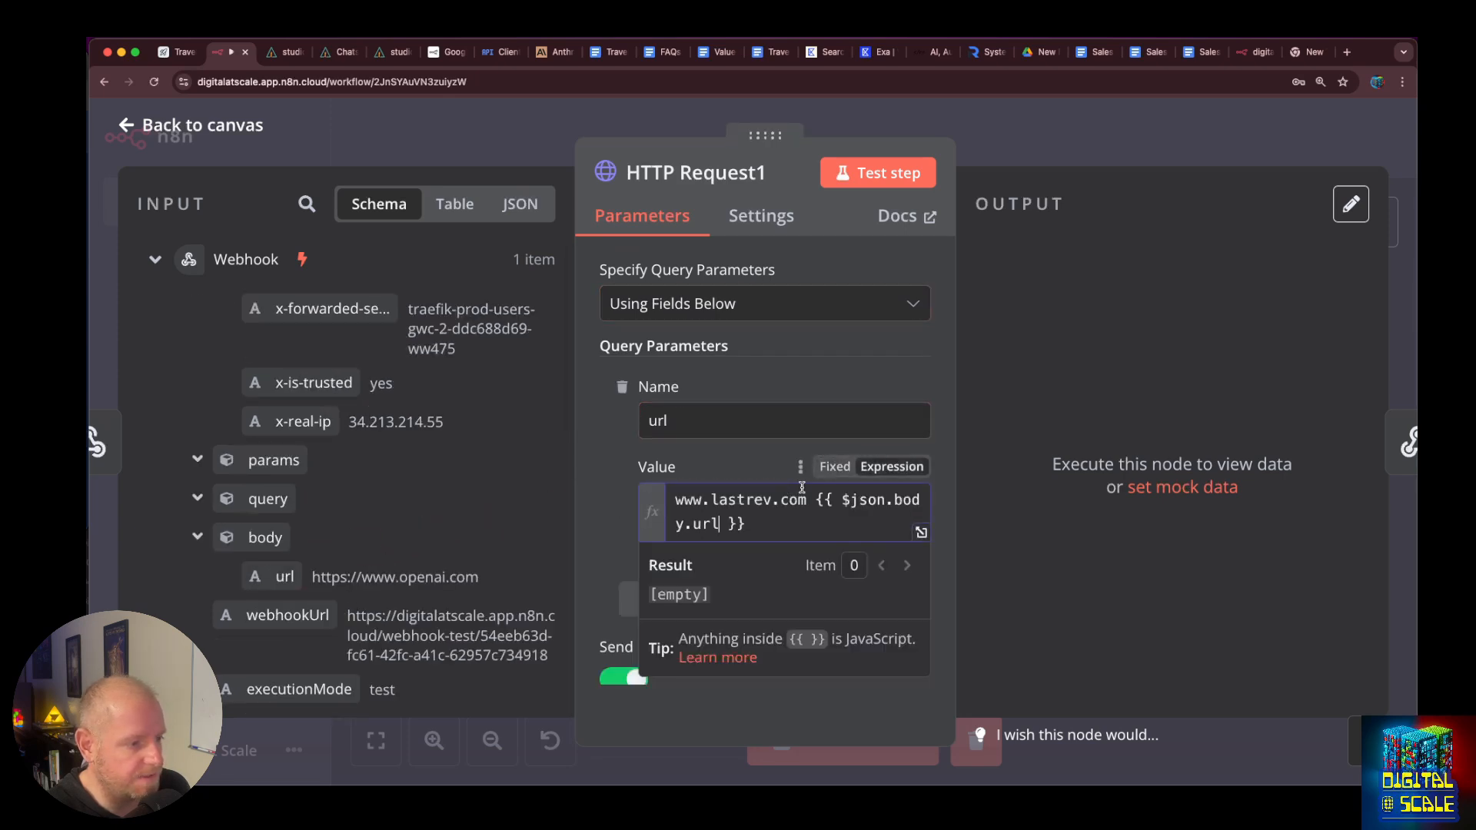
{"action": "key", "text": "Escape"}
{"action": "key", "text": "ctrl+s"}
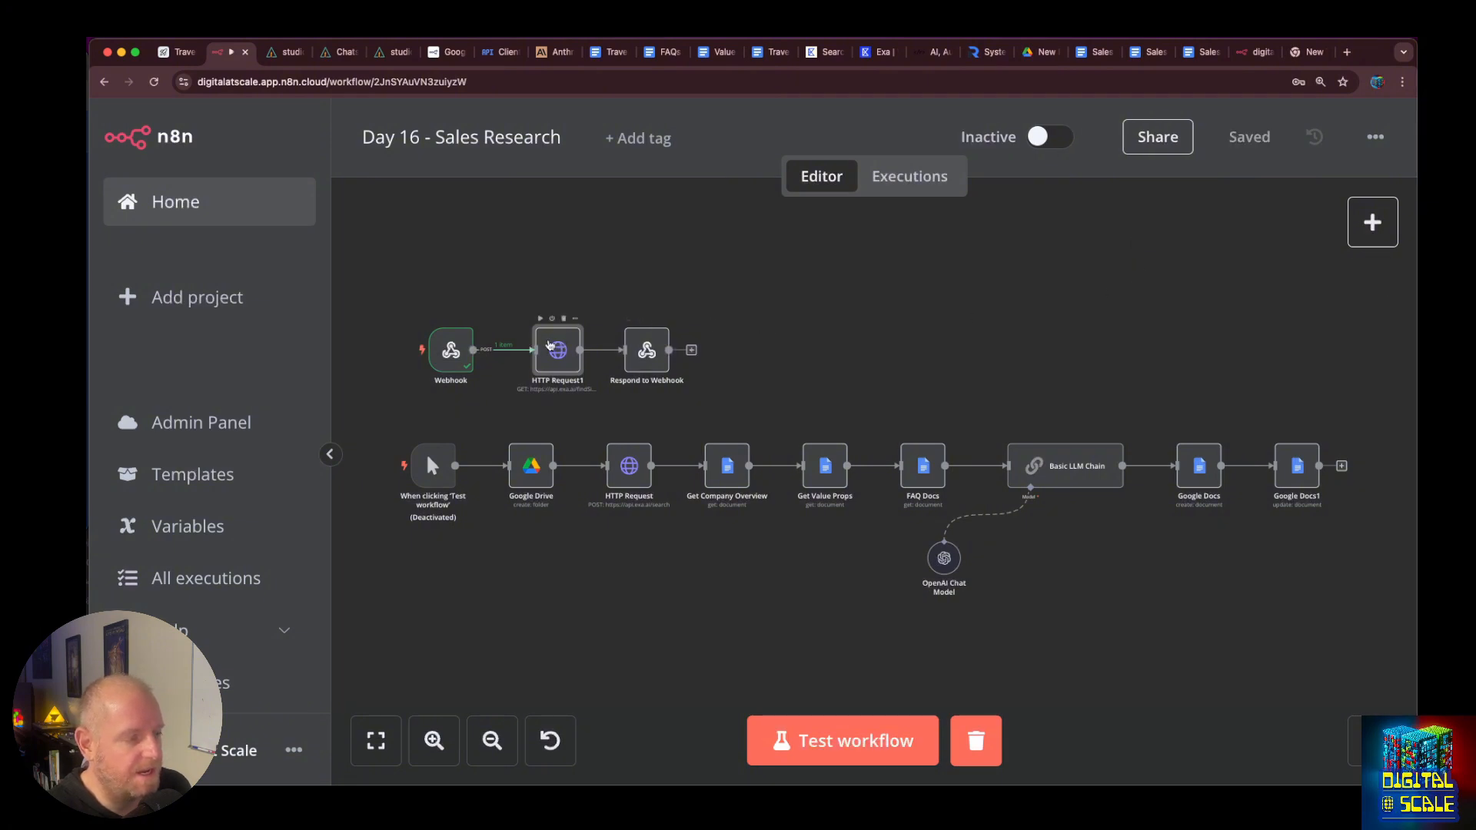
Start a test run of the n8n workflow, then return to the Sales Sidekick and clear its chat history.
{"action": "left_click", "coordinate": [858, 750]}
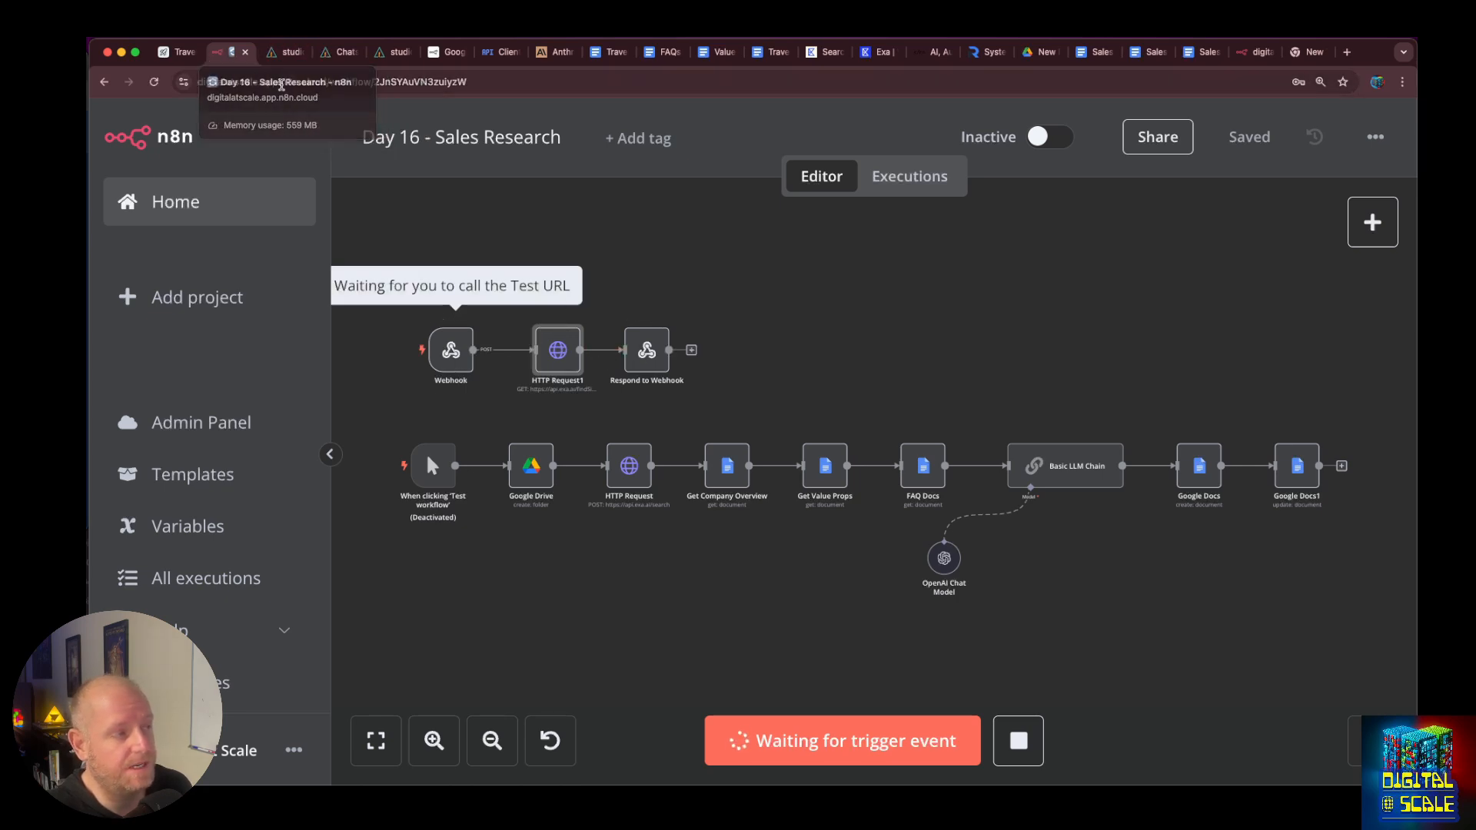
{"action": "left_click", "coordinate": [283, 52]}
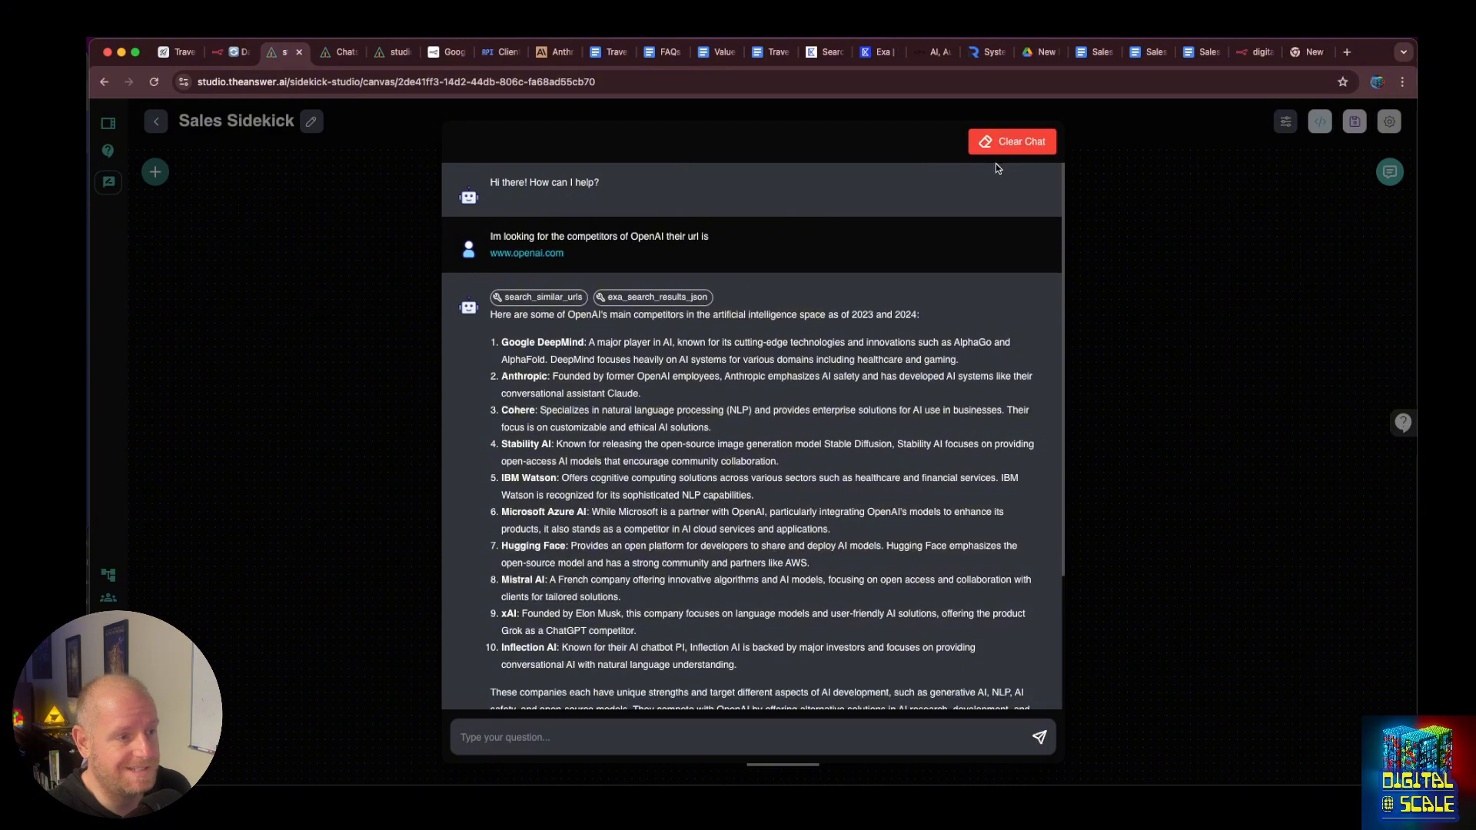
{"action": "left_click", "coordinate": [1010, 142]}
{"action": "left_click", "coordinate": [877, 475]}
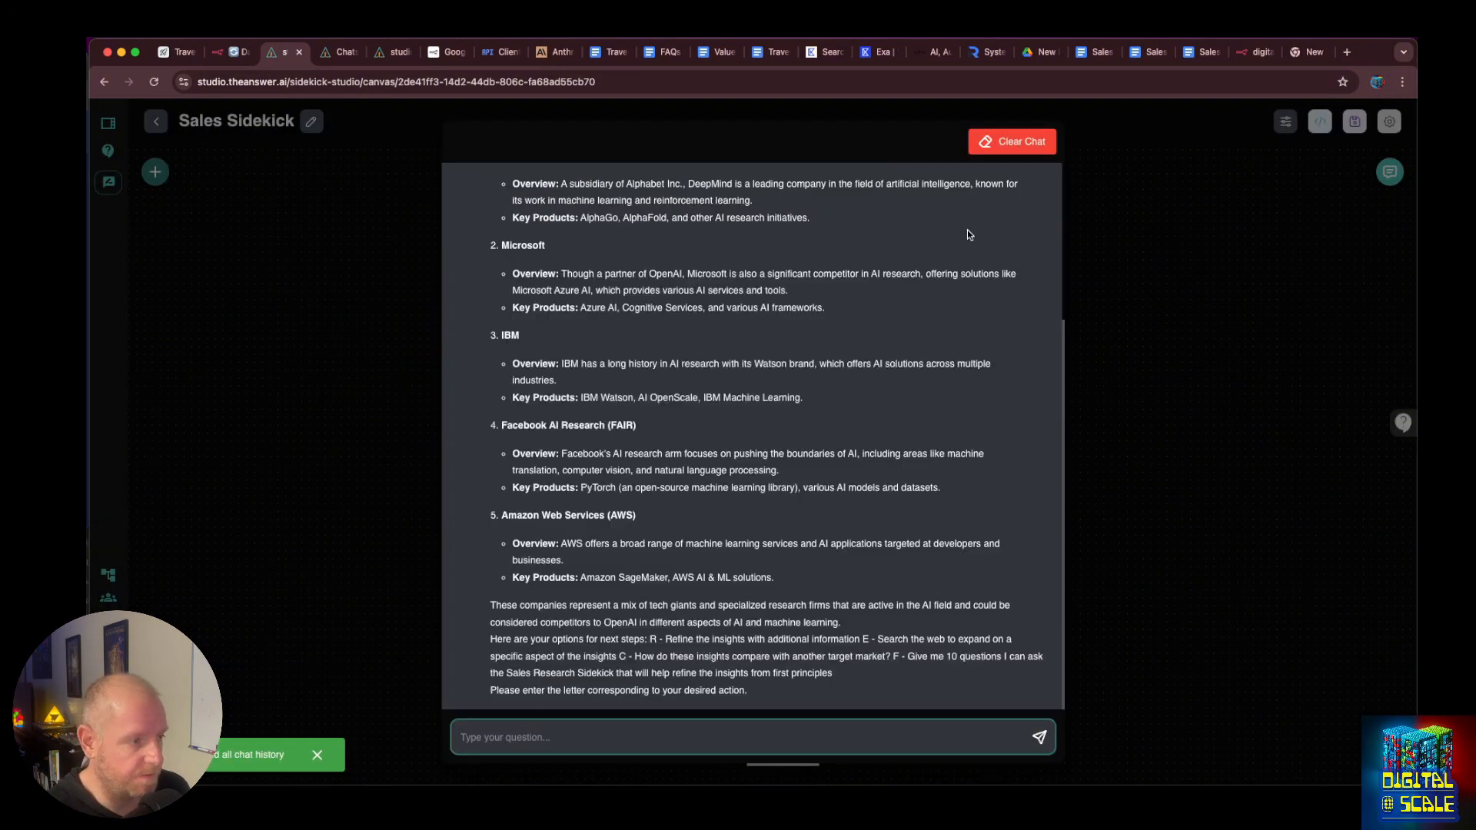
Reword the previous question to "Im looking for the competitors of lastrev.com" and send it.
{"action": "double_click", "coordinate": [617, 723]}
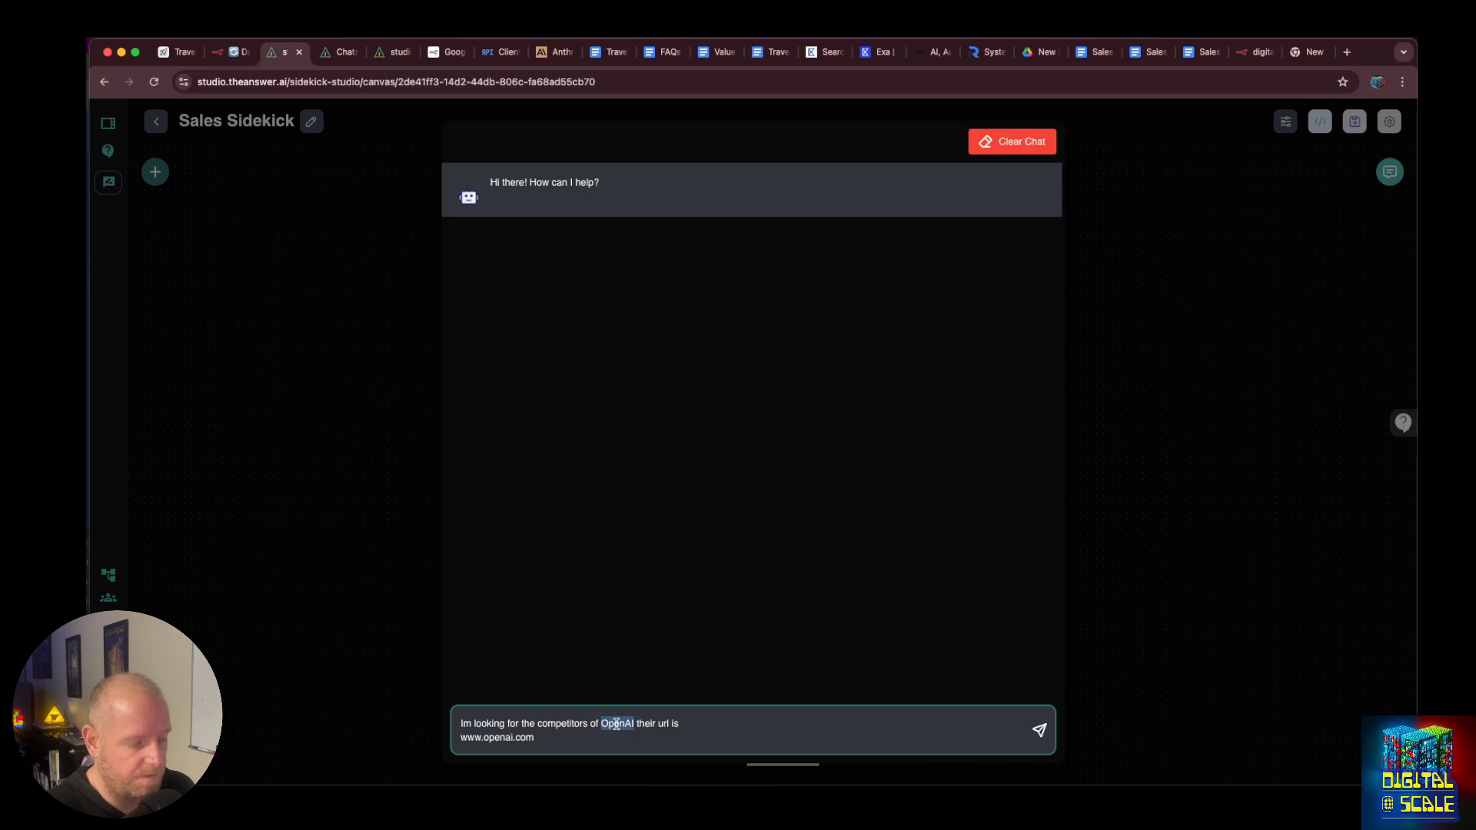
{"action": "type", "text": "lastrev.com"}
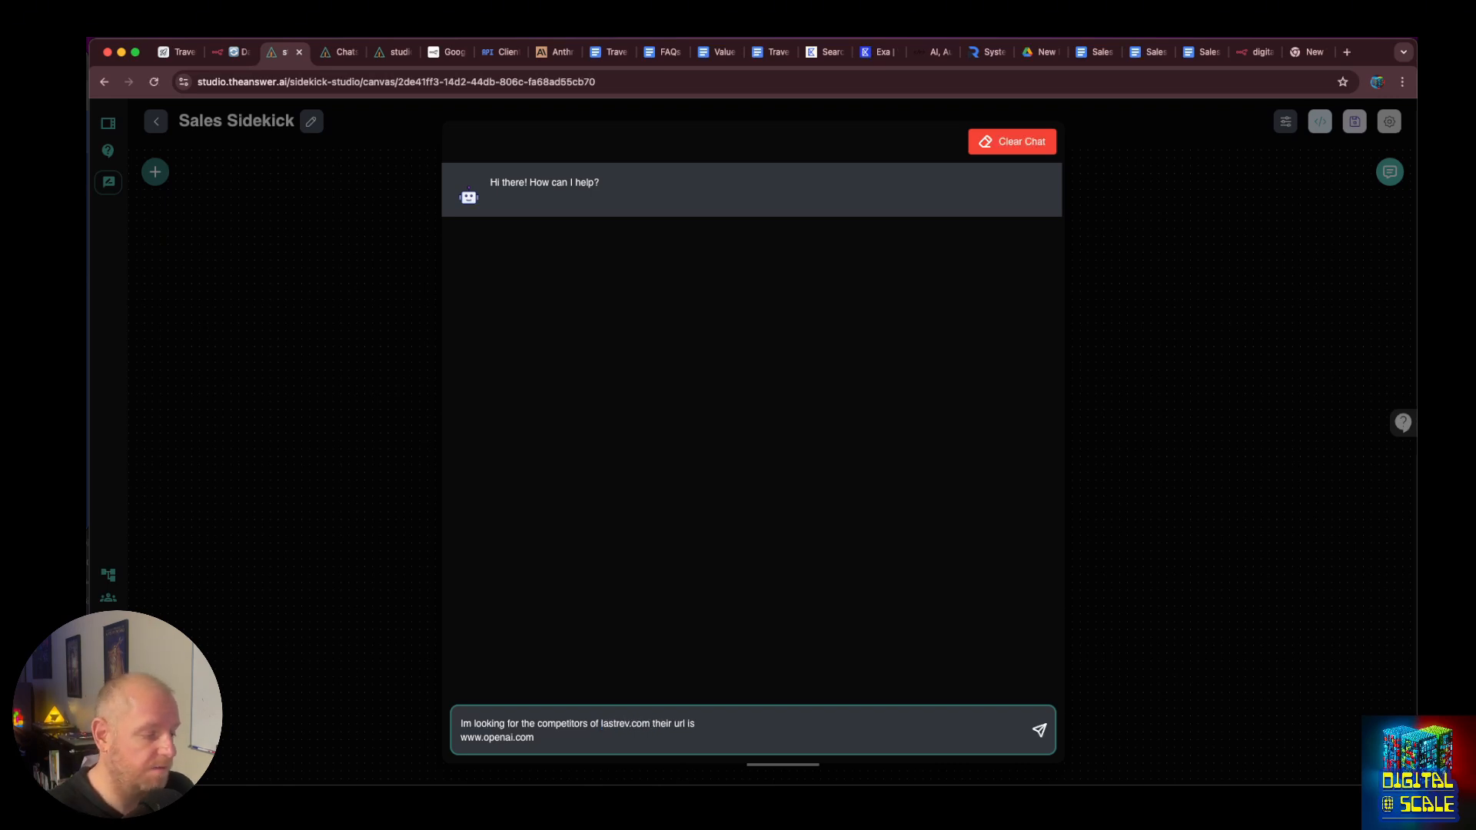
{"action": "key", "text": "Return"}
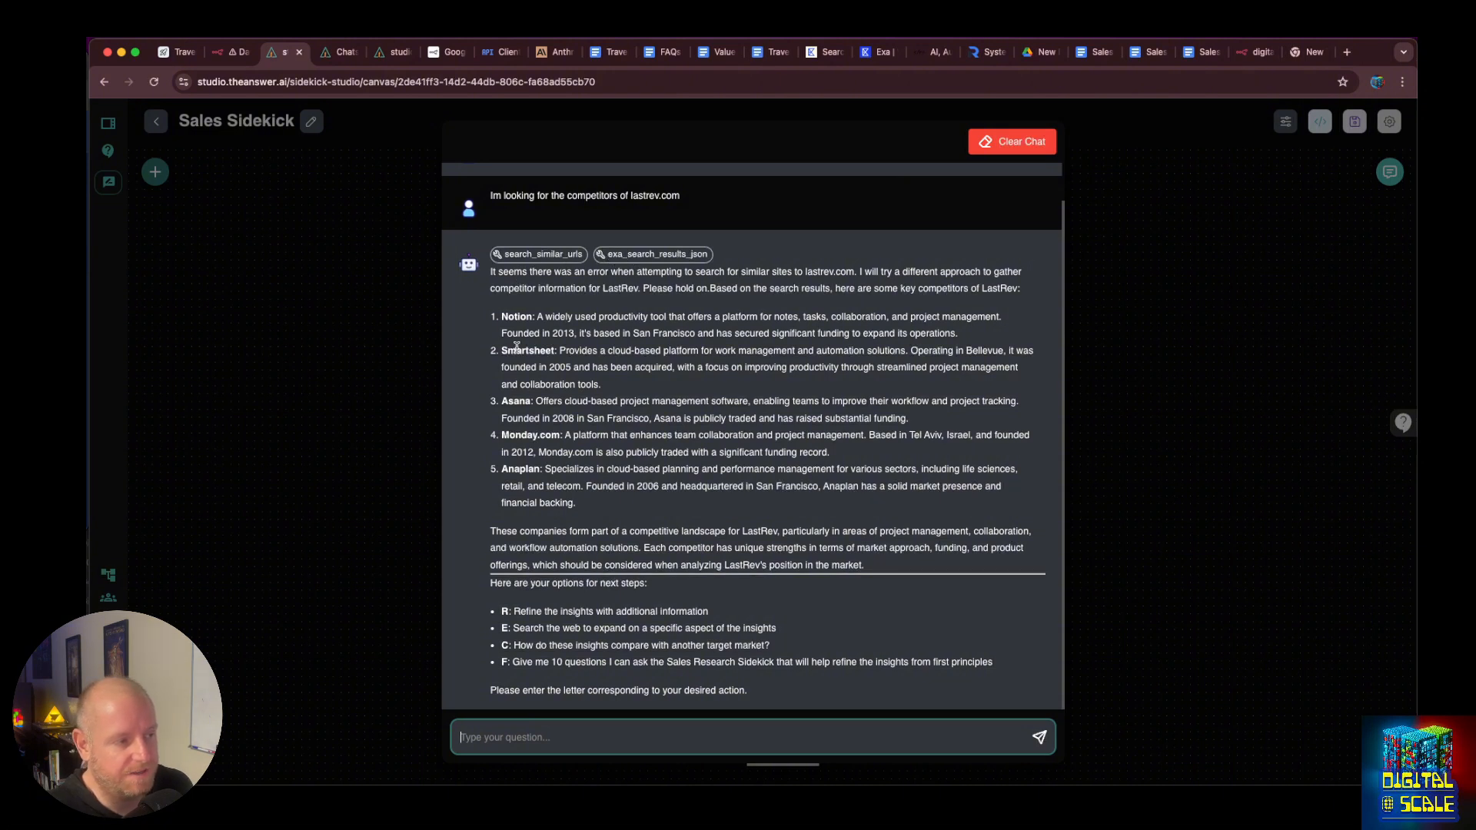
Review the lastrev.com competitors answer and inspect its search_similar_urls tool call.
{"action": "left_click_drag", "start_coordinate": [497, 314], "coordinate": [546, 349]}
{"action": "left_click", "coordinate": [547, 347]}
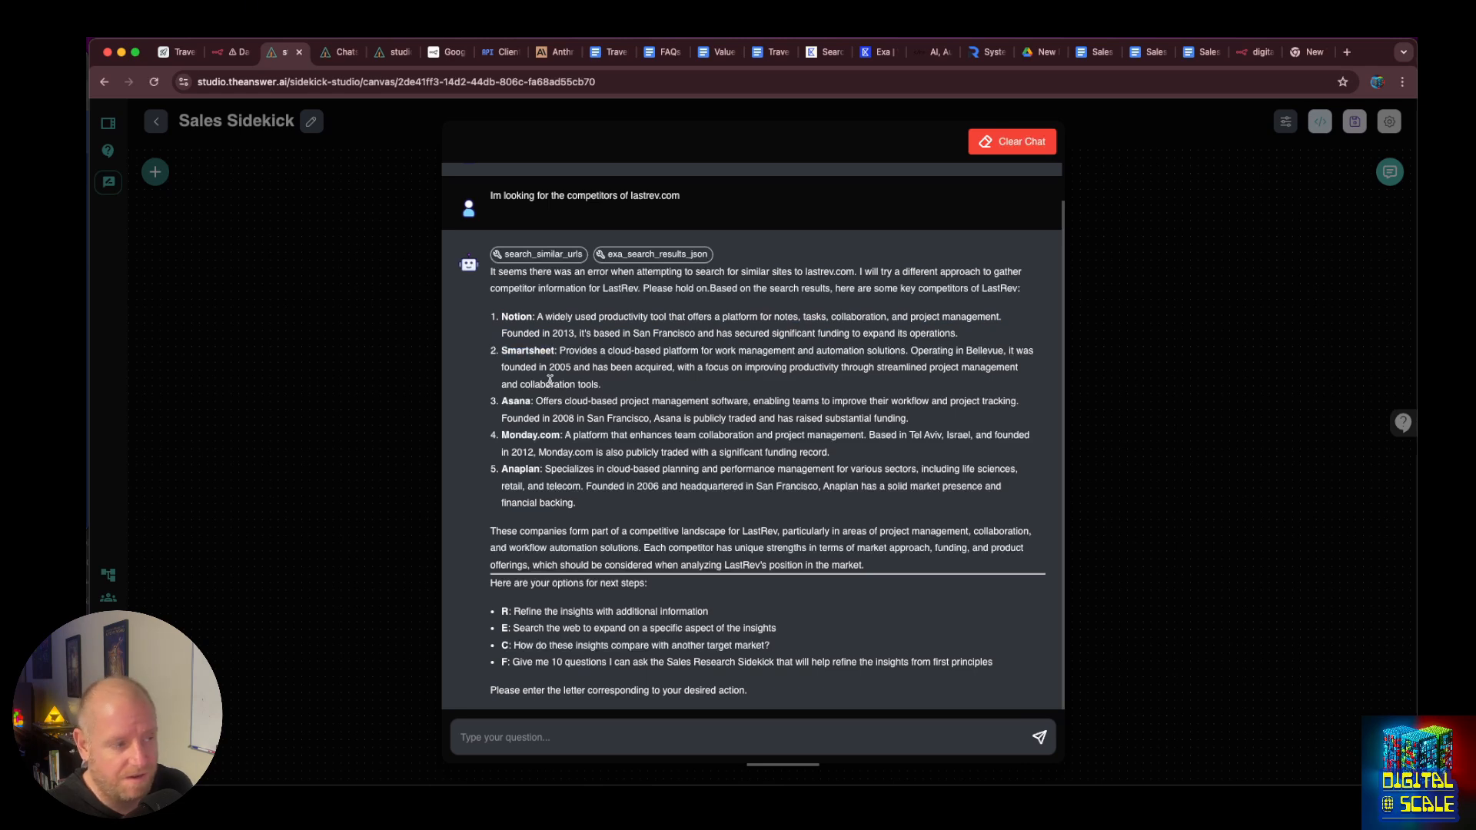
{"action": "left_click", "coordinate": [556, 257]}
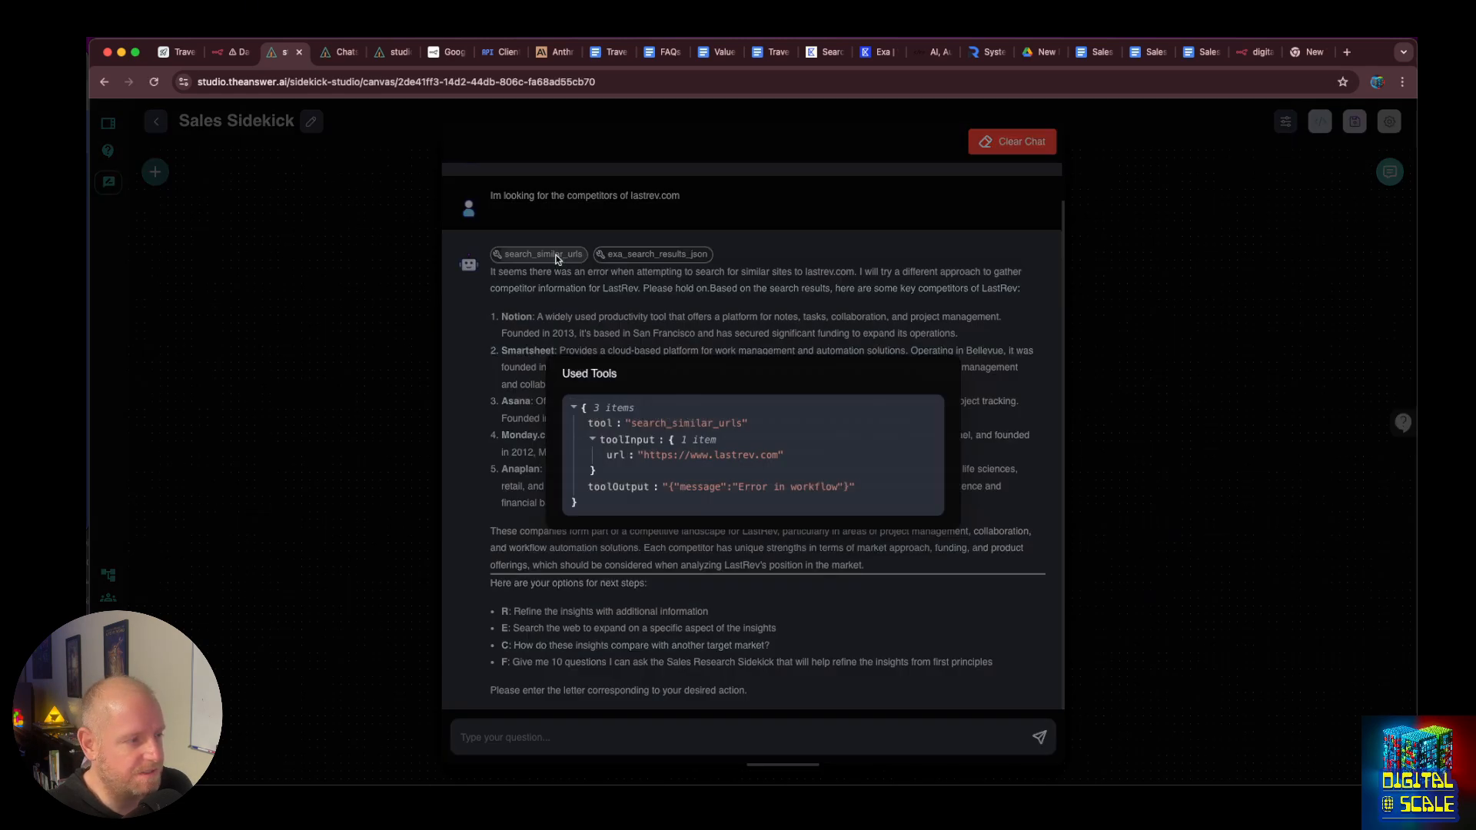
Switch to n8n, dismiss the error notice and turn off sending query parameters in the HTTP Request1 node.
{"action": "key", "text": "ctrl+shift+Tab"}
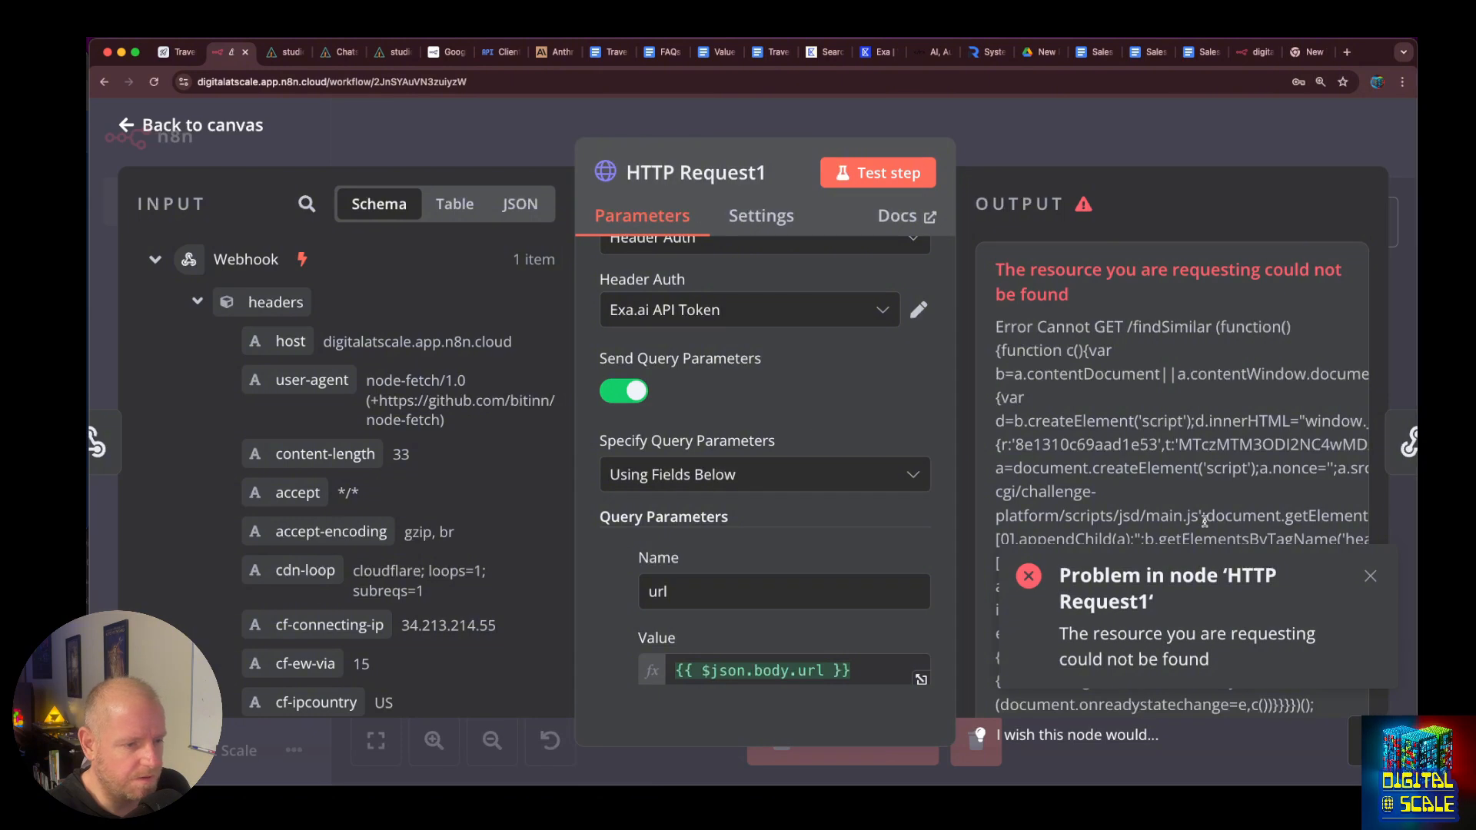
{"action": "left_click", "coordinate": [1368, 576]}
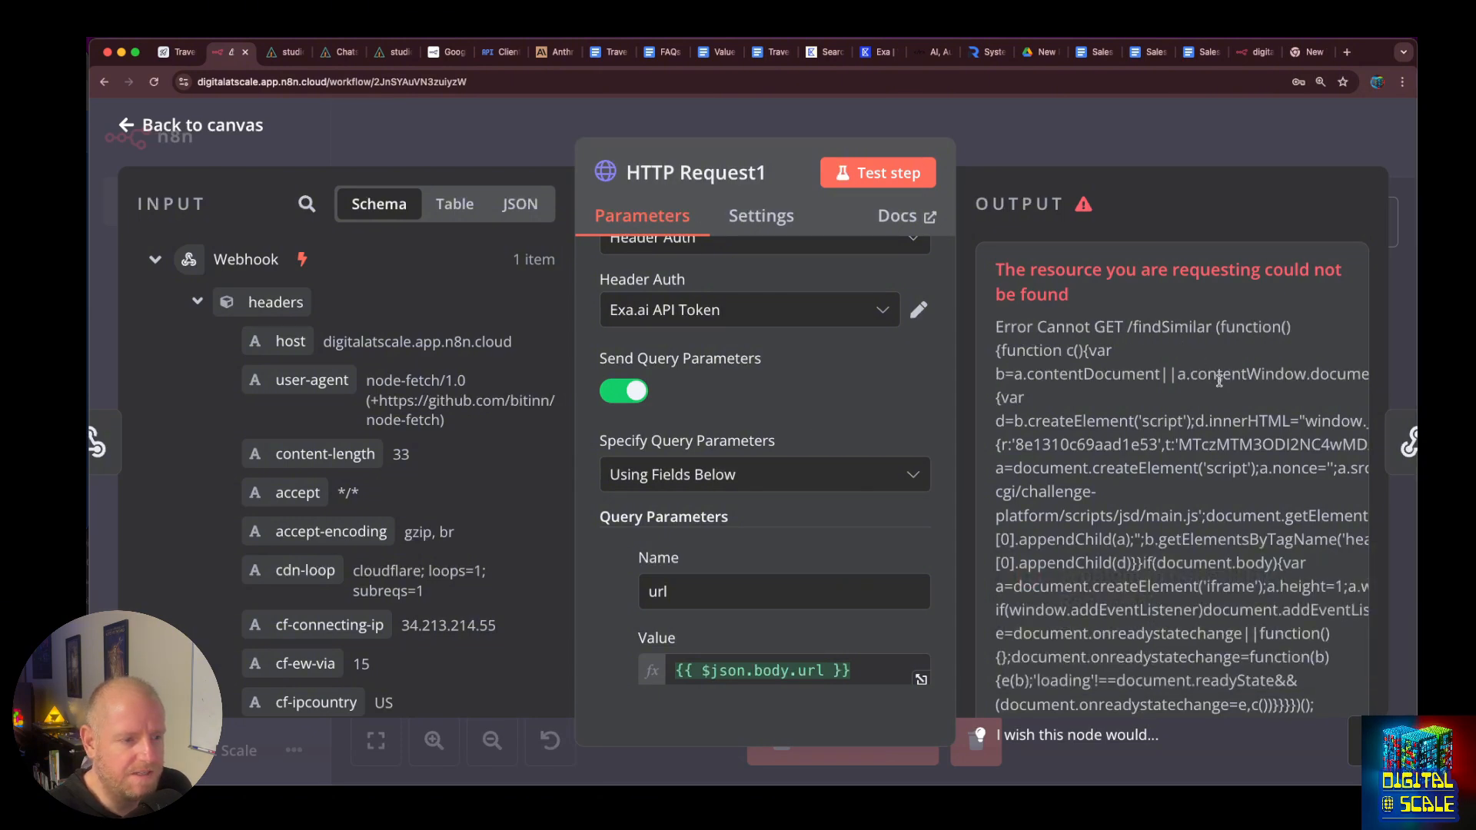
{"action": "scroll", "coordinate": [666, 346], "scroll_direction": "down", "scroll_amount": 5}
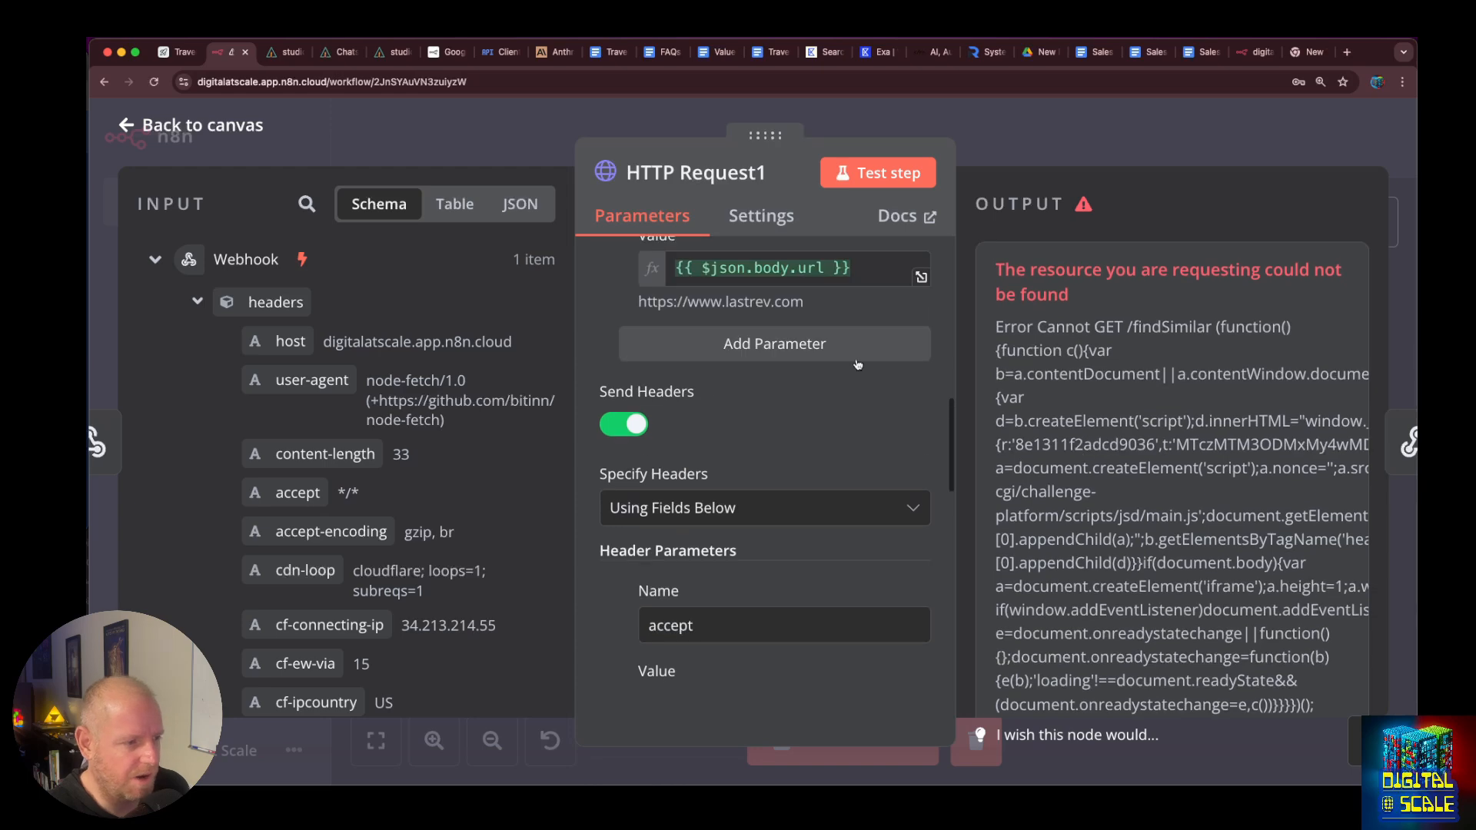
{"action": "scroll", "coordinate": [665, 308], "scroll_direction": "up", "scroll_amount": 4}
{"action": "left_click", "coordinate": [629, 299]}
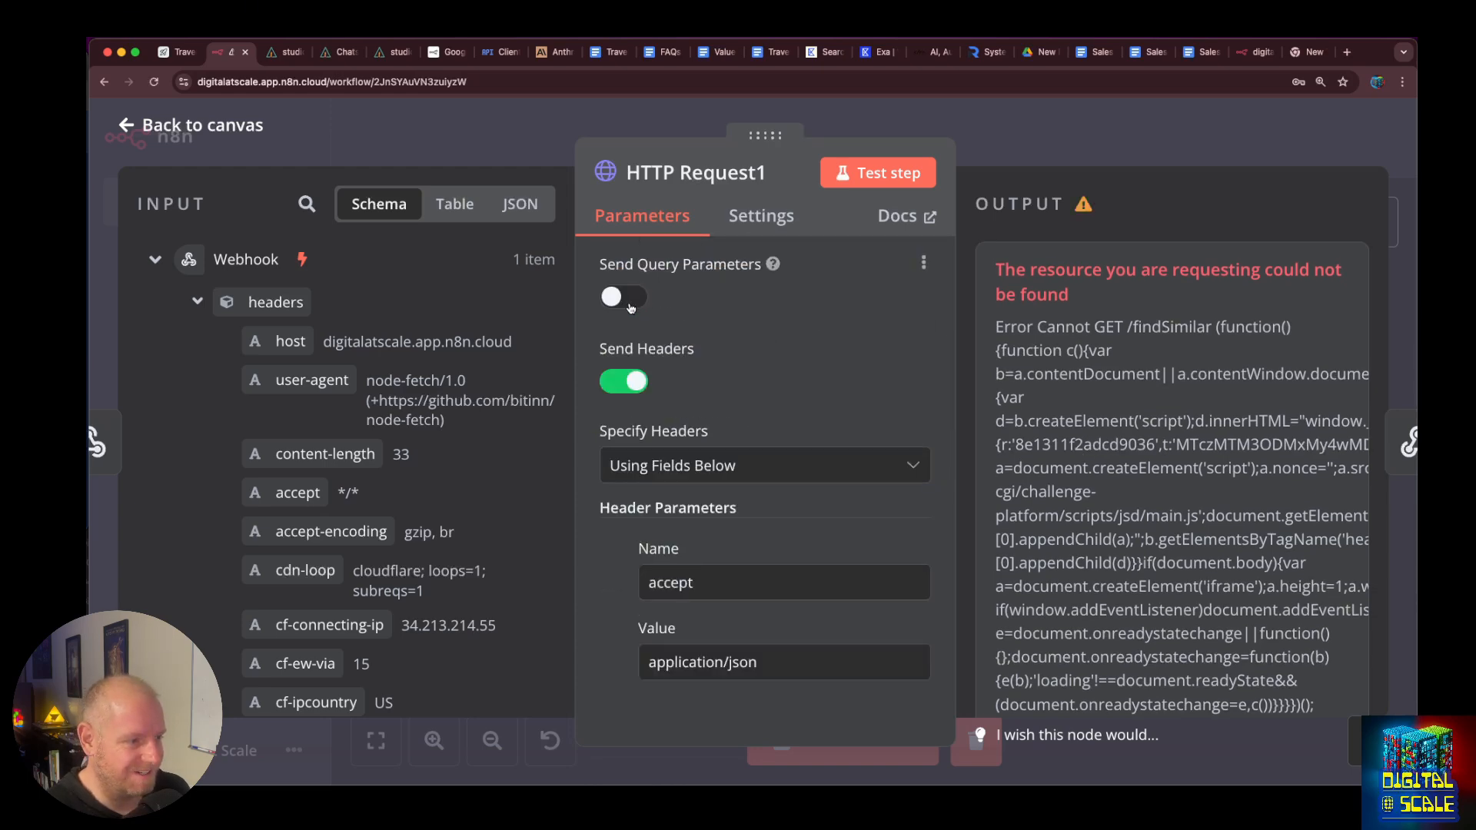
{"action": "scroll", "coordinate": [745, 376], "scroll_direction": "up", "scroll_amount": 5}
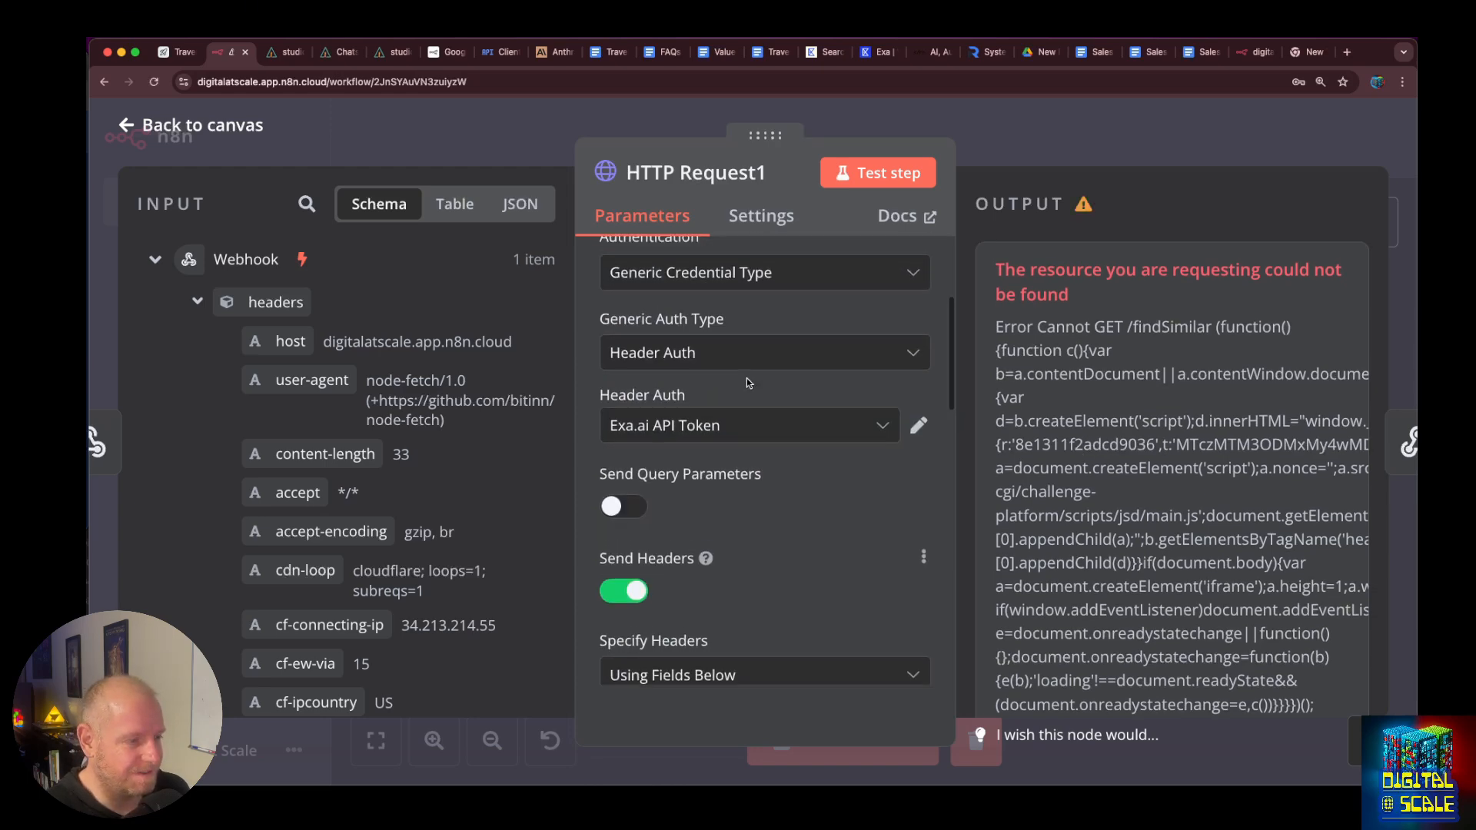
Check the Find similar links reference in the Exa docs, then return to the HTTP Request1 node in n8n.
{"action": "left_click", "coordinate": [816, 51]}
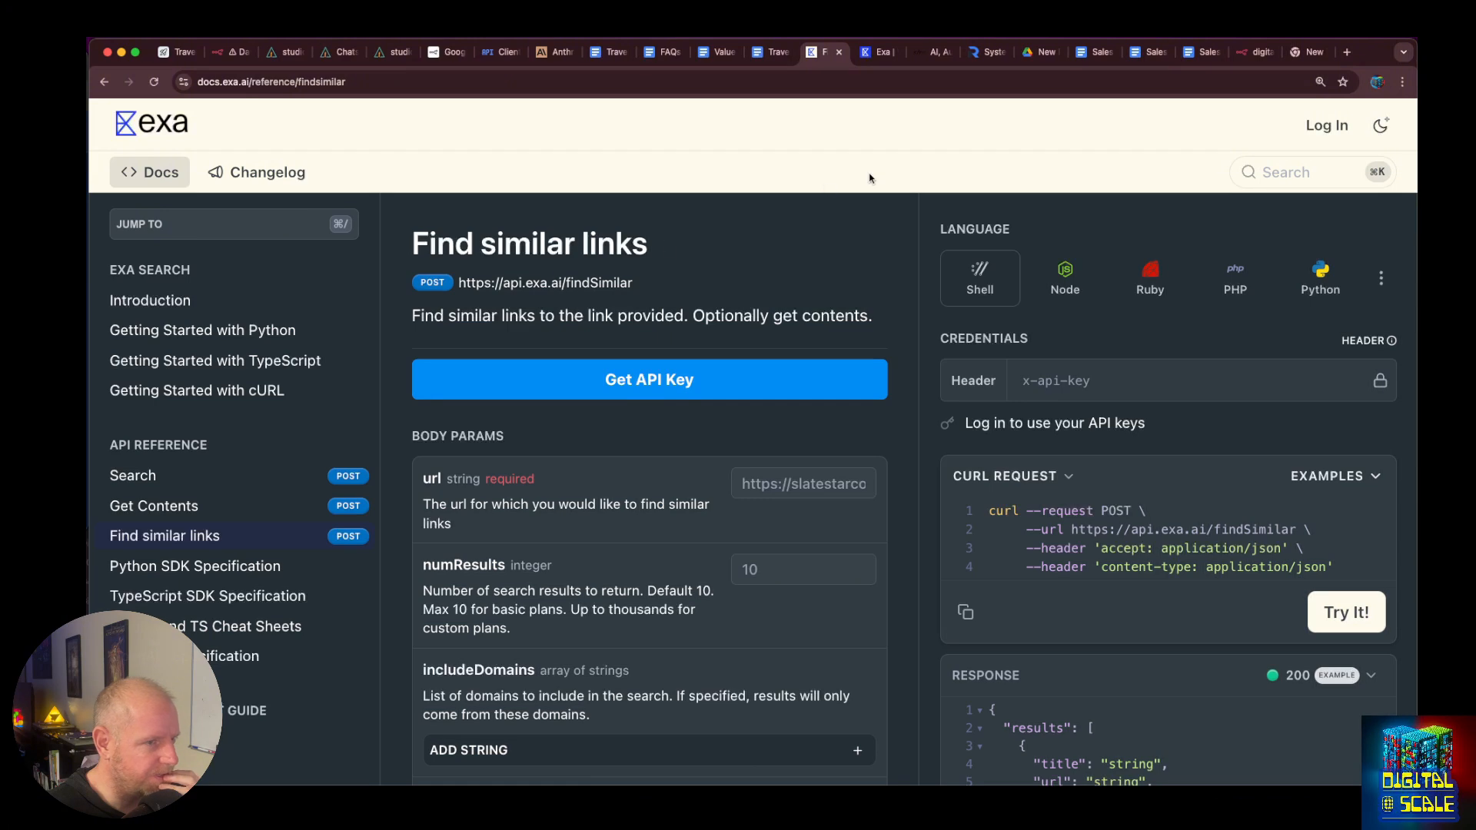
{"action": "scroll", "coordinate": [579, 400], "scroll_direction": "down", "scroll_amount": 1}
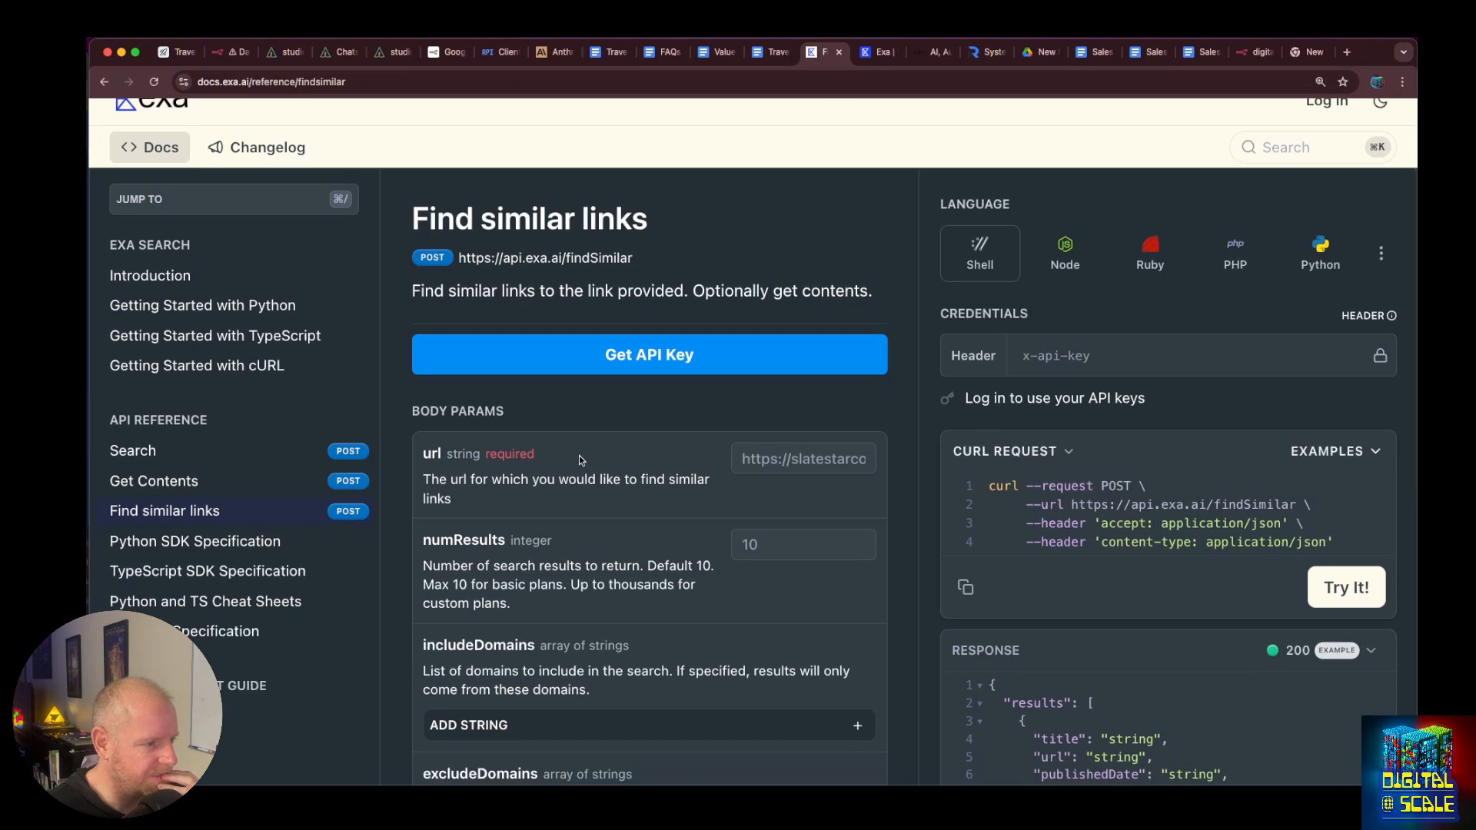
{"action": "key", "text": "super+2"}
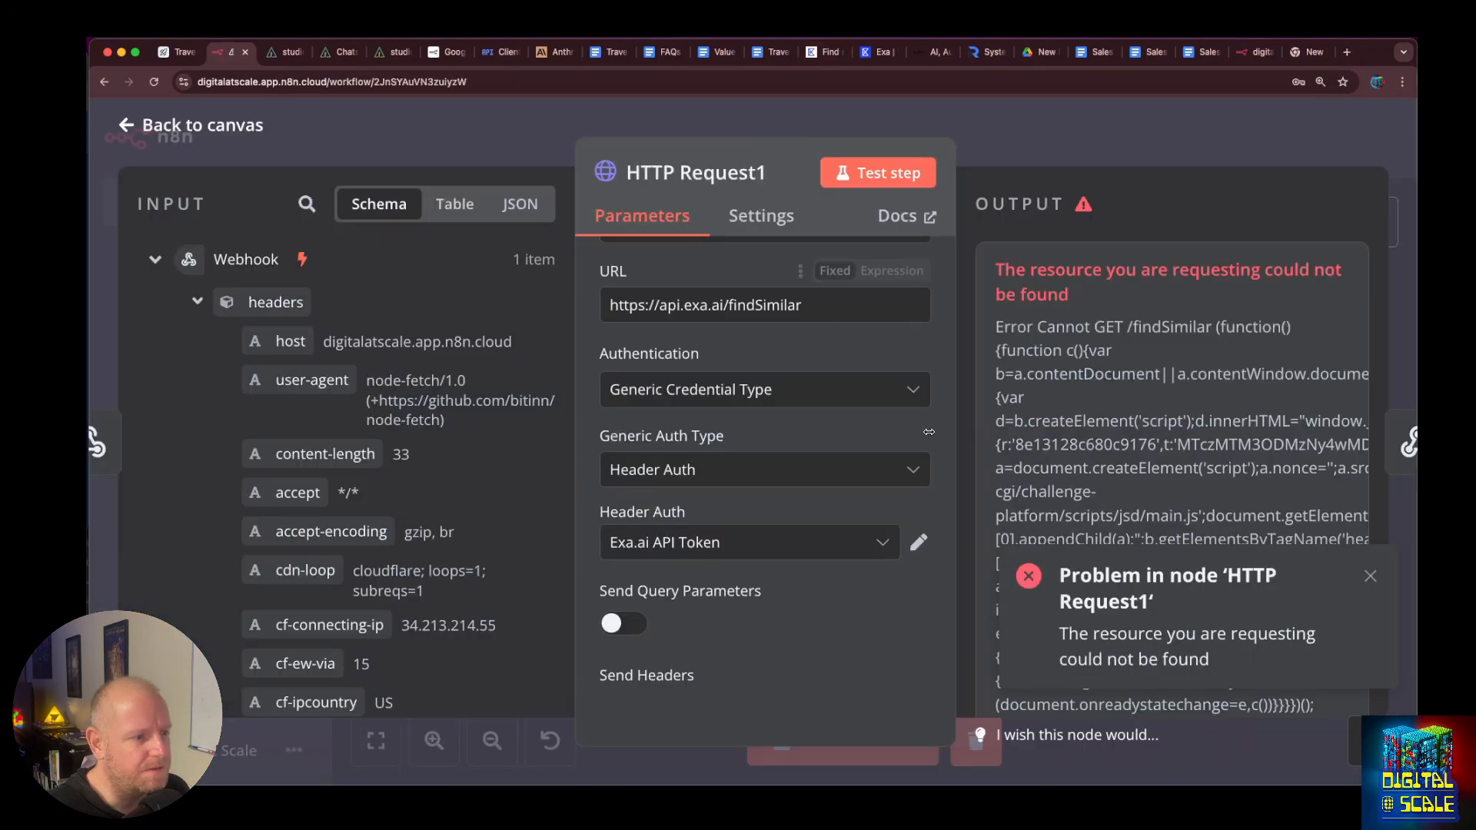
Empty the query and url values in HTTP Request1's JSON body, add the {{ $json.body.url }} expression and test the node.
{"action": "scroll", "coordinate": [783, 476], "scroll_direction": "down", "scroll_amount": 2}
{"action": "scroll", "coordinate": [783, 477], "scroll_direction": "down", "scroll_amount": 5}
{"action": "double_click", "coordinate": [776, 514]}
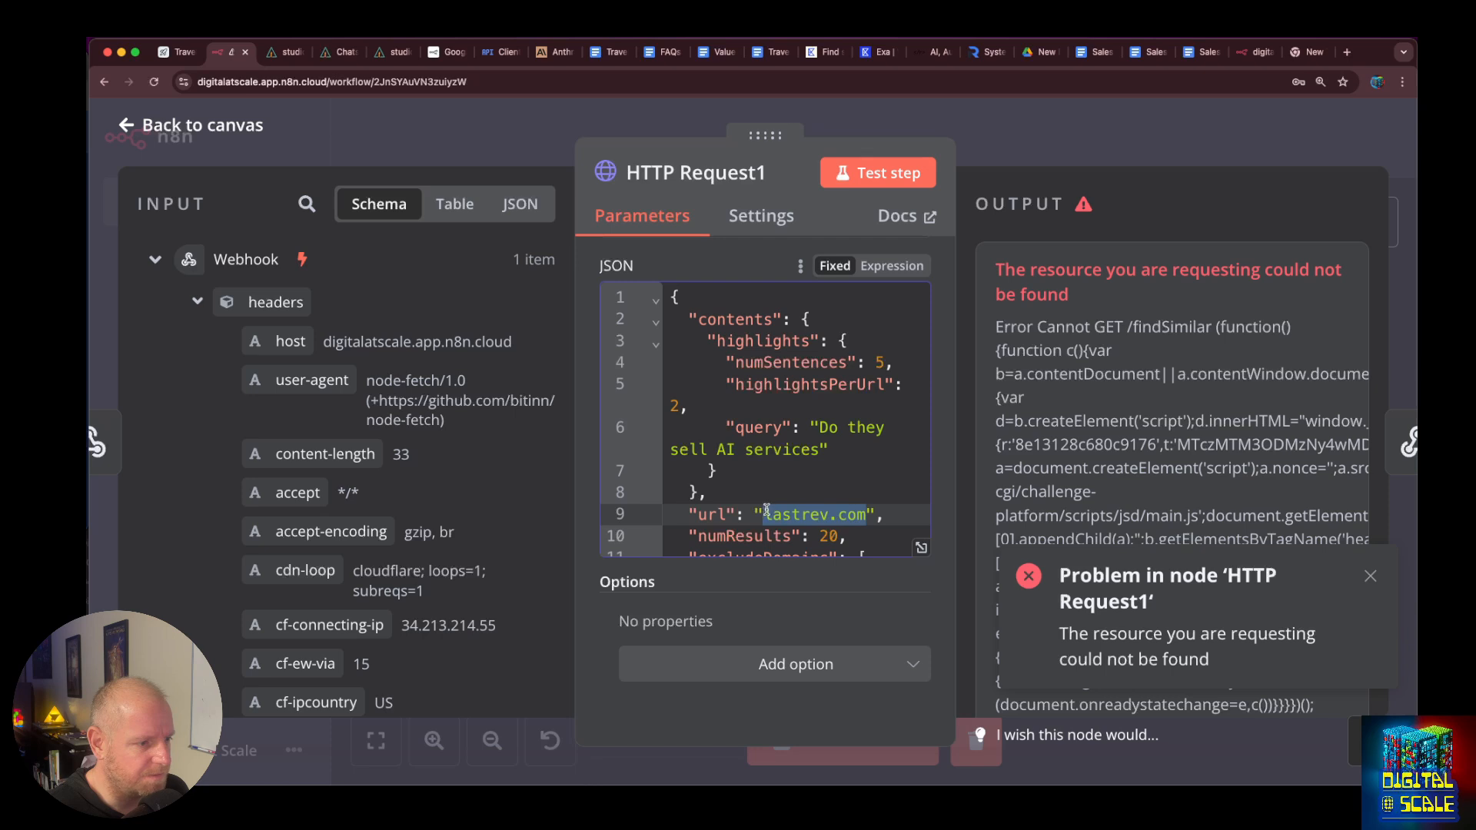
{"action": "key", "text": "BackSpace"}
{"action": "left_click", "coordinate": [878, 172]}
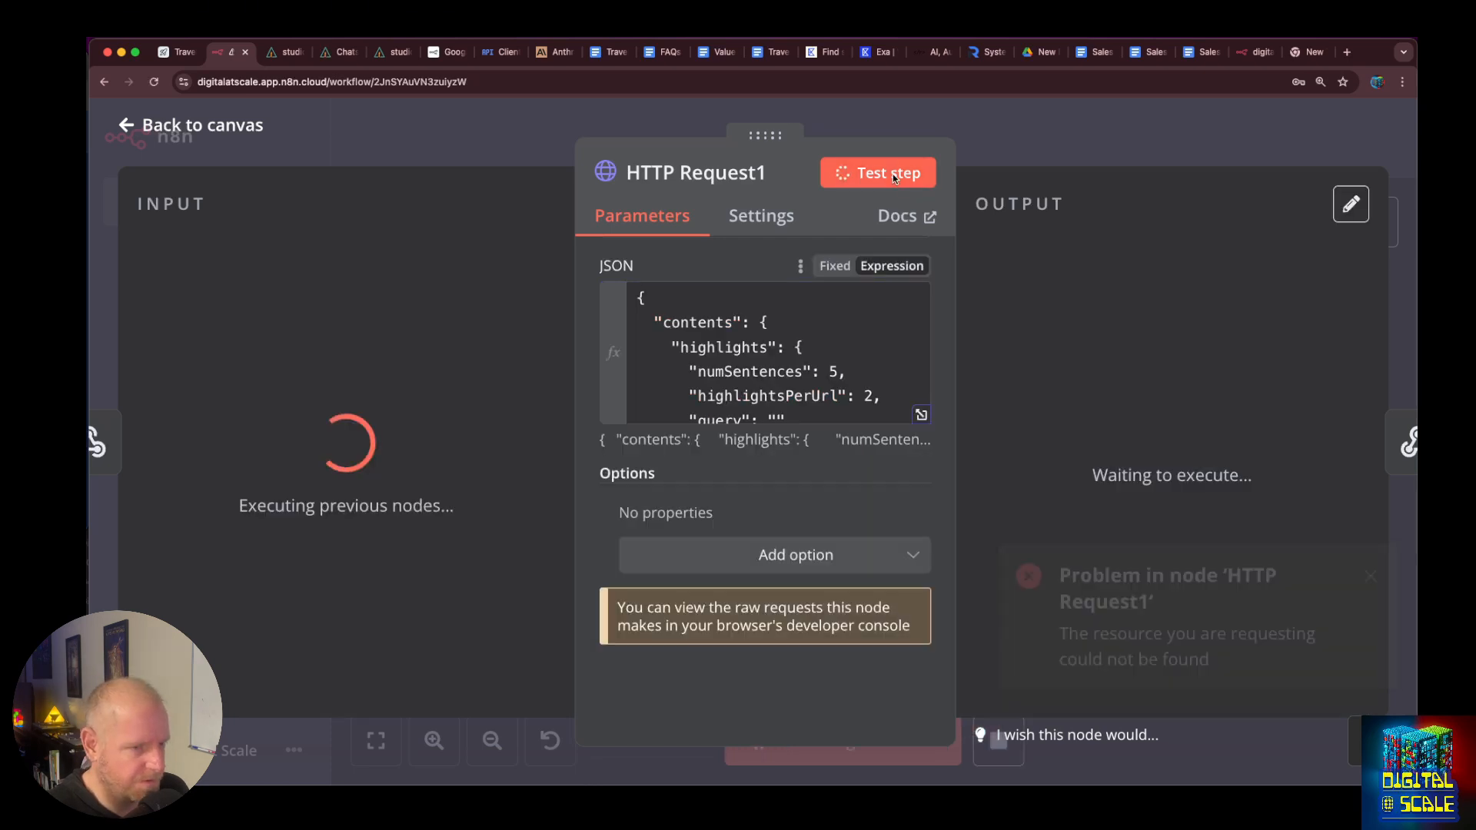
Move the {{ $json.body.url }} expression into the JSON body's empty "url" value and retest HTTP Request1.
{"action": "left_click", "coordinate": [921, 415]}
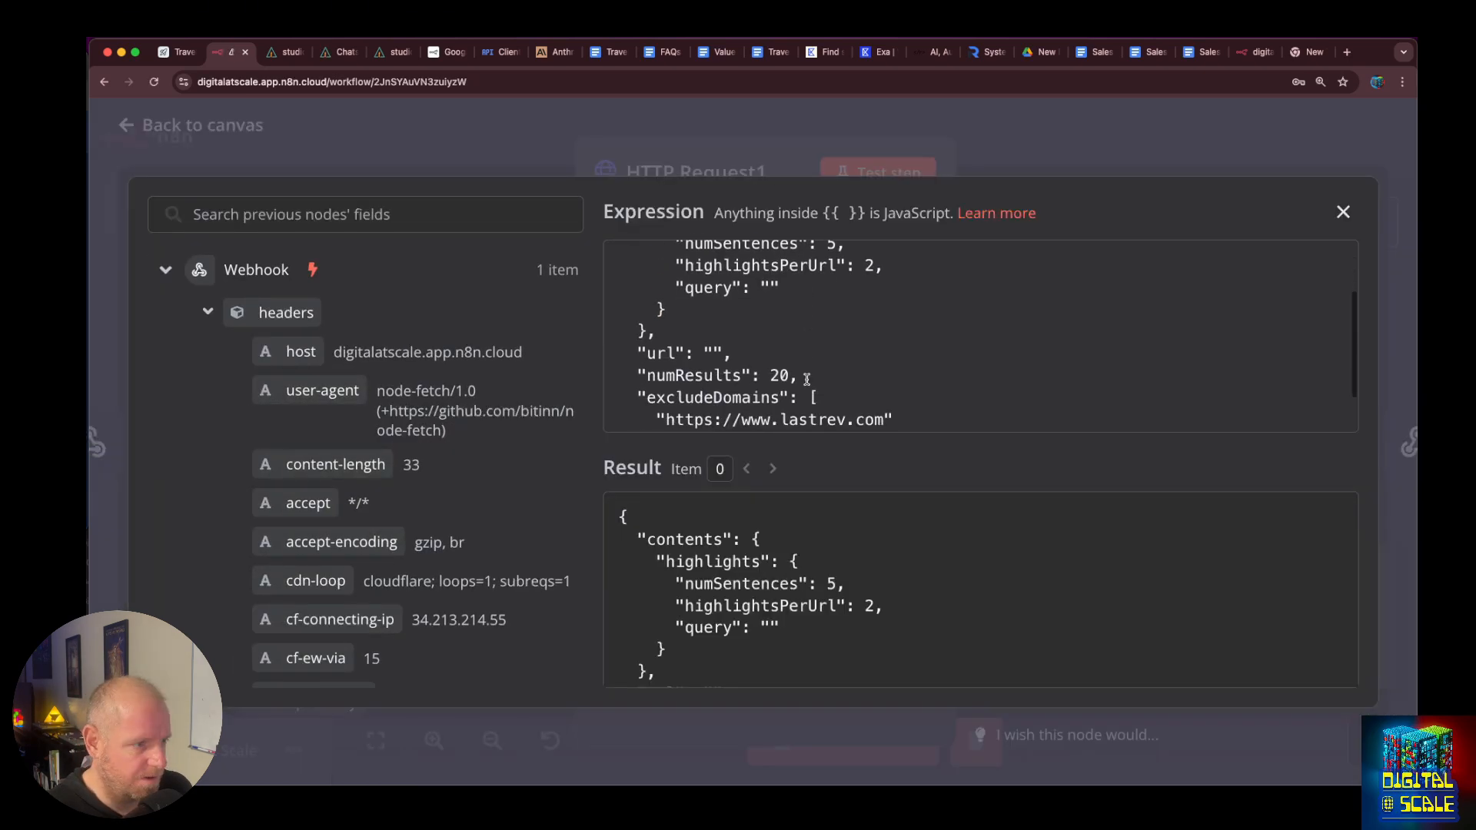
{"action": "scroll", "coordinate": [810, 379], "scroll_direction": "down", "scroll_amount": 3}
{"action": "scroll", "coordinate": [810, 380], "scroll_direction": "down", "scroll_amount": 1}
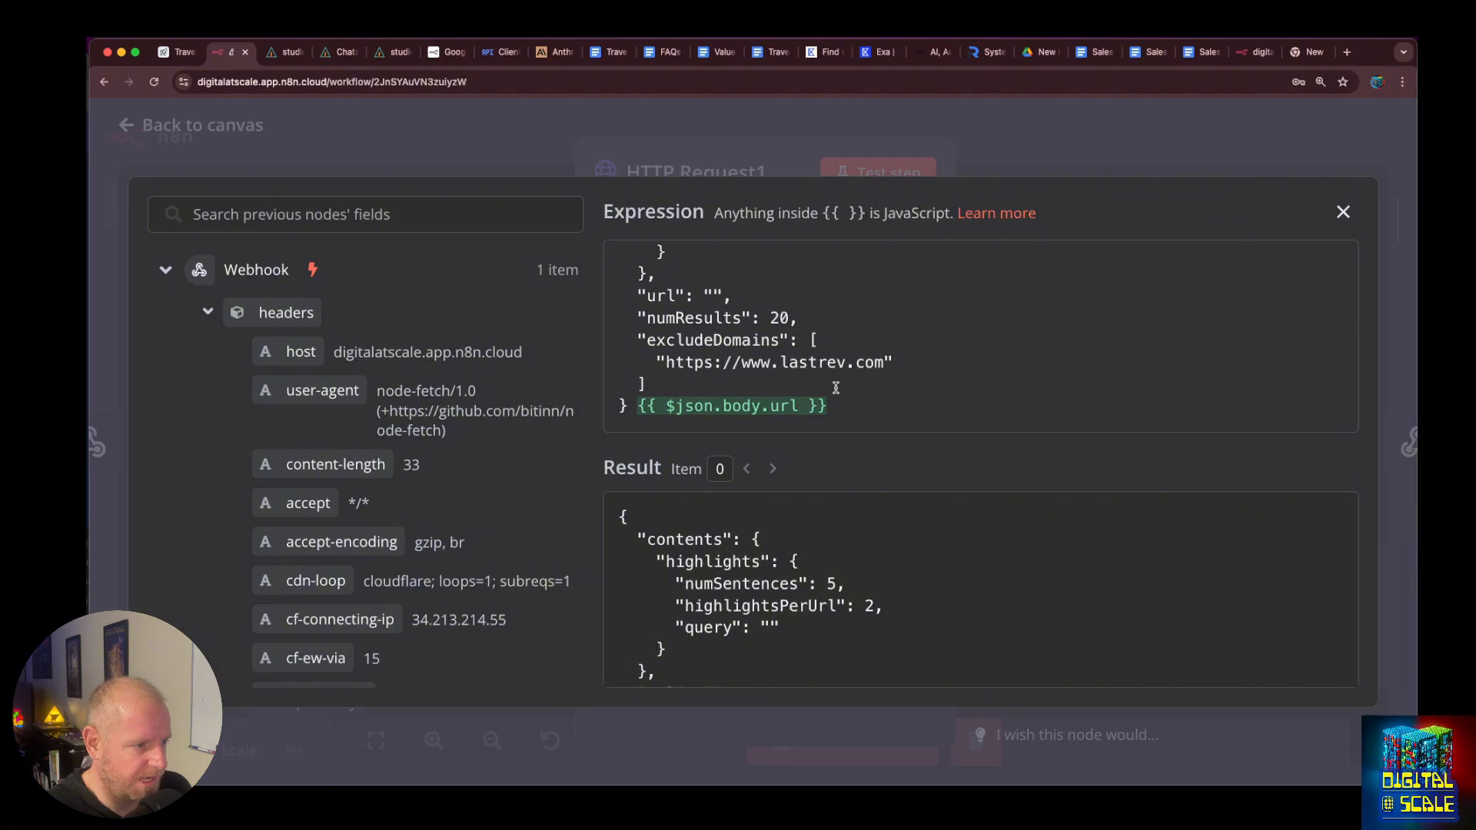
{"action": "left_click_drag", "start_coordinate": [807, 406], "coordinate": [713, 296]}
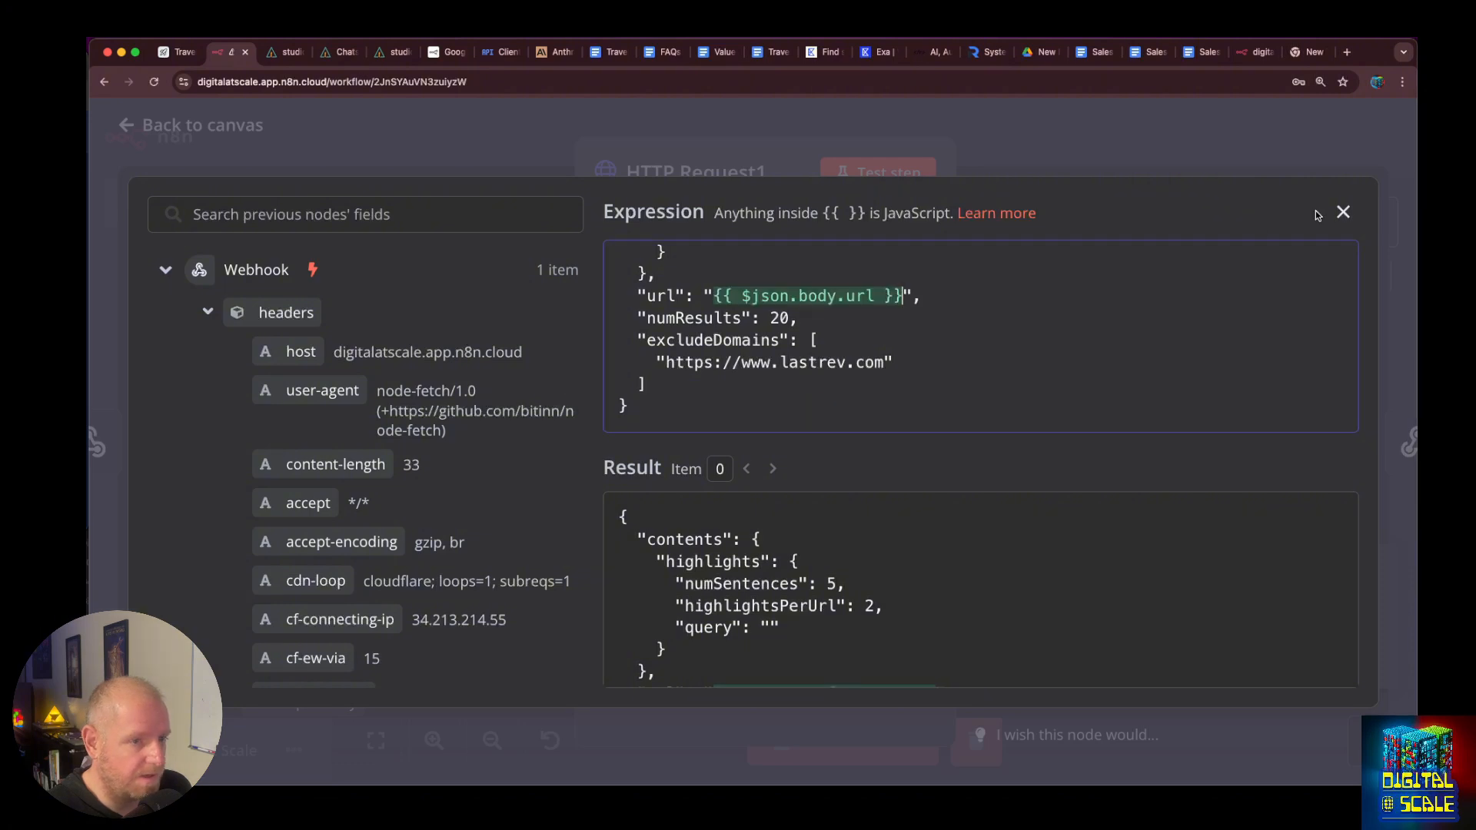
{"action": "left_click", "coordinate": [1343, 212]}
{"action": "left_click", "coordinate": [896, 185]}
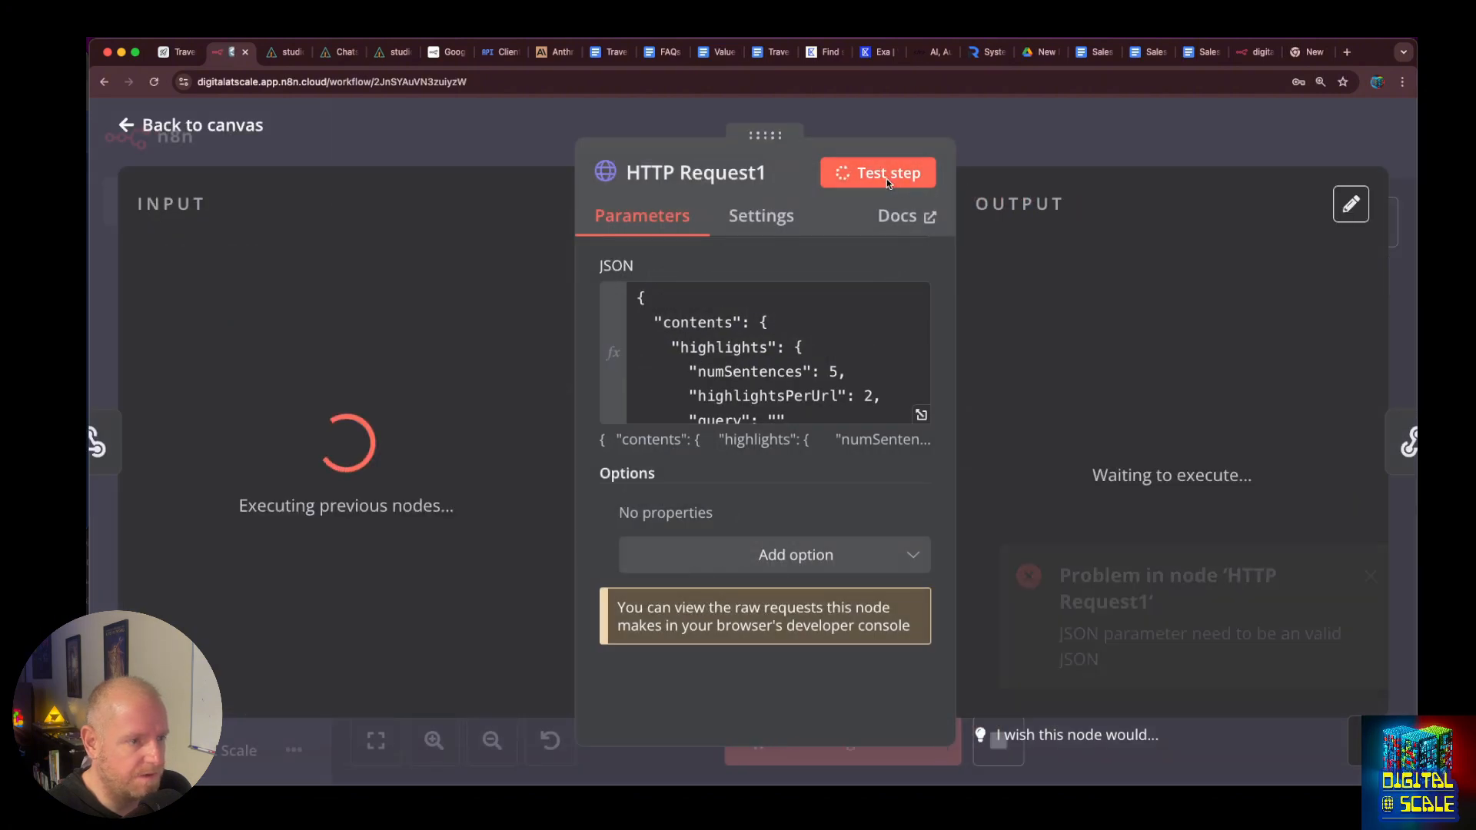
Review the HTTP Request1 error details, change the request method to POST and test the node again.
{"action": "scroll", "coordinate": [1164, 410], "scroll_direction": "down", "scroll_amount": 3}
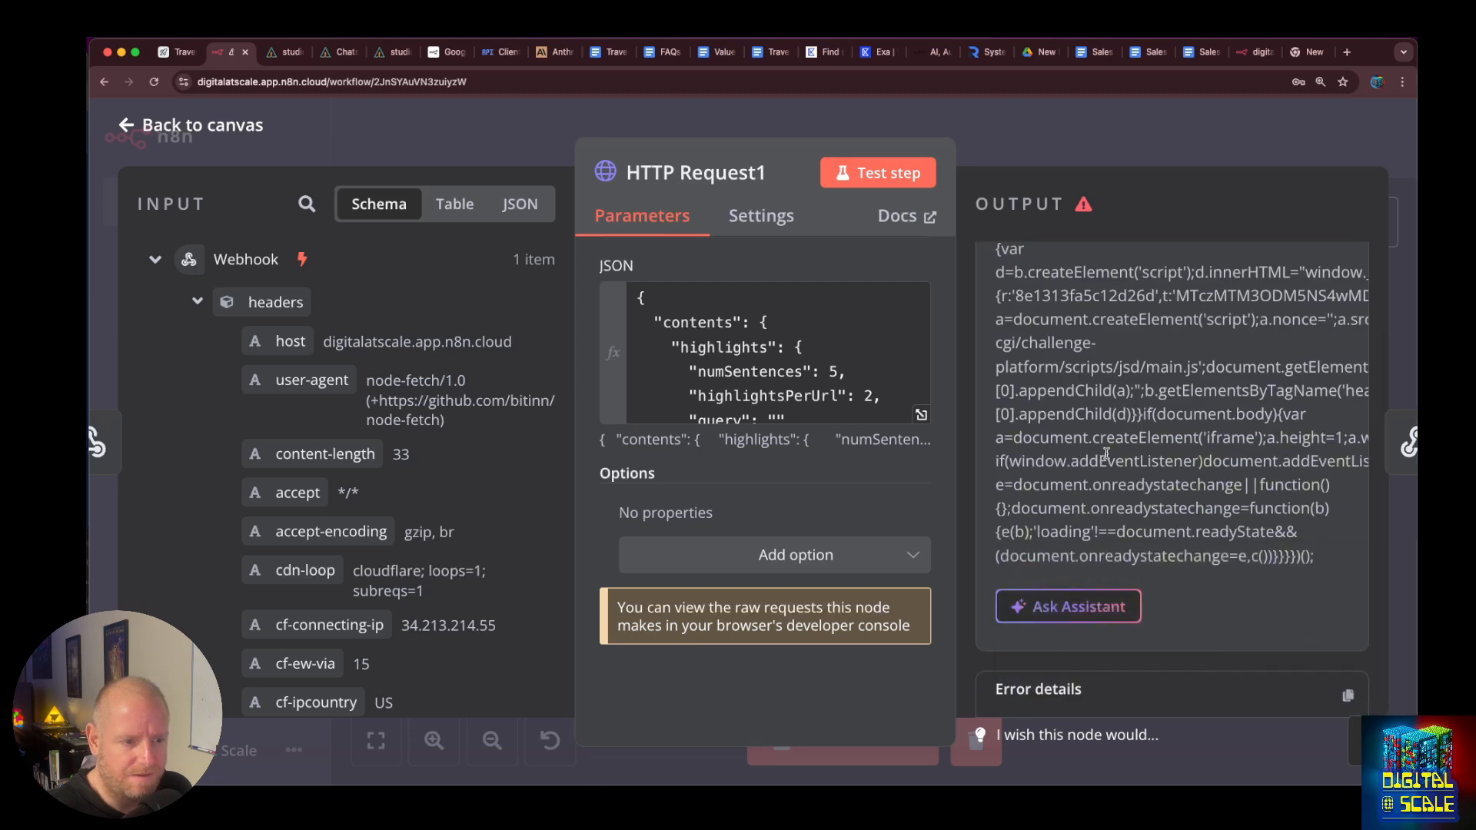
{"action": "scroll", "coordinate": [1106, 453], "scroll_direction": "down", "scroll_amount": 5}
{"action": "scroll", "coordinate": [700, 347], "scroll_direction": "up", "scroll_amount": 10}
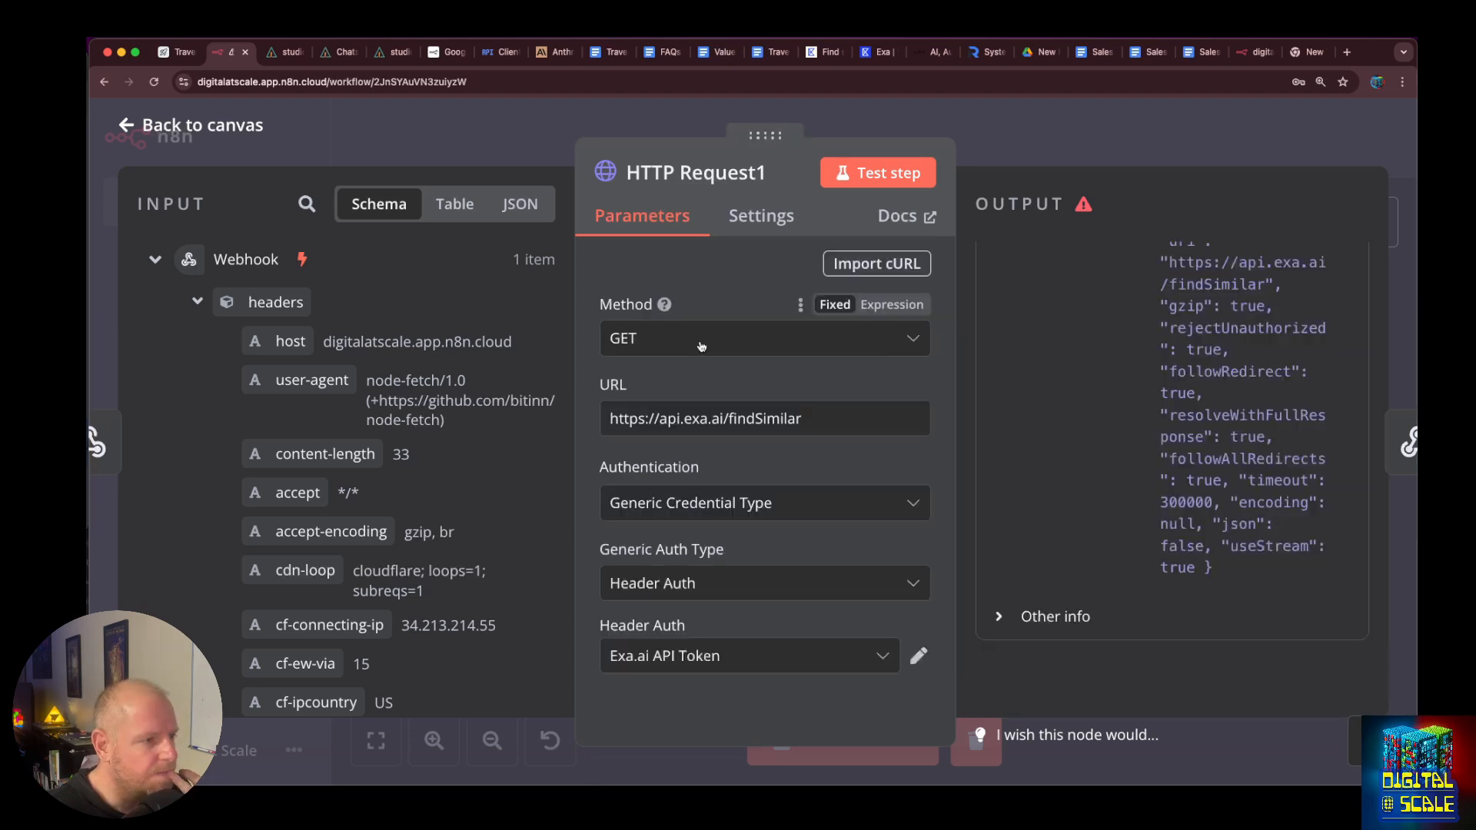
{"action": "left_click", "coordinate": [701, 345]}
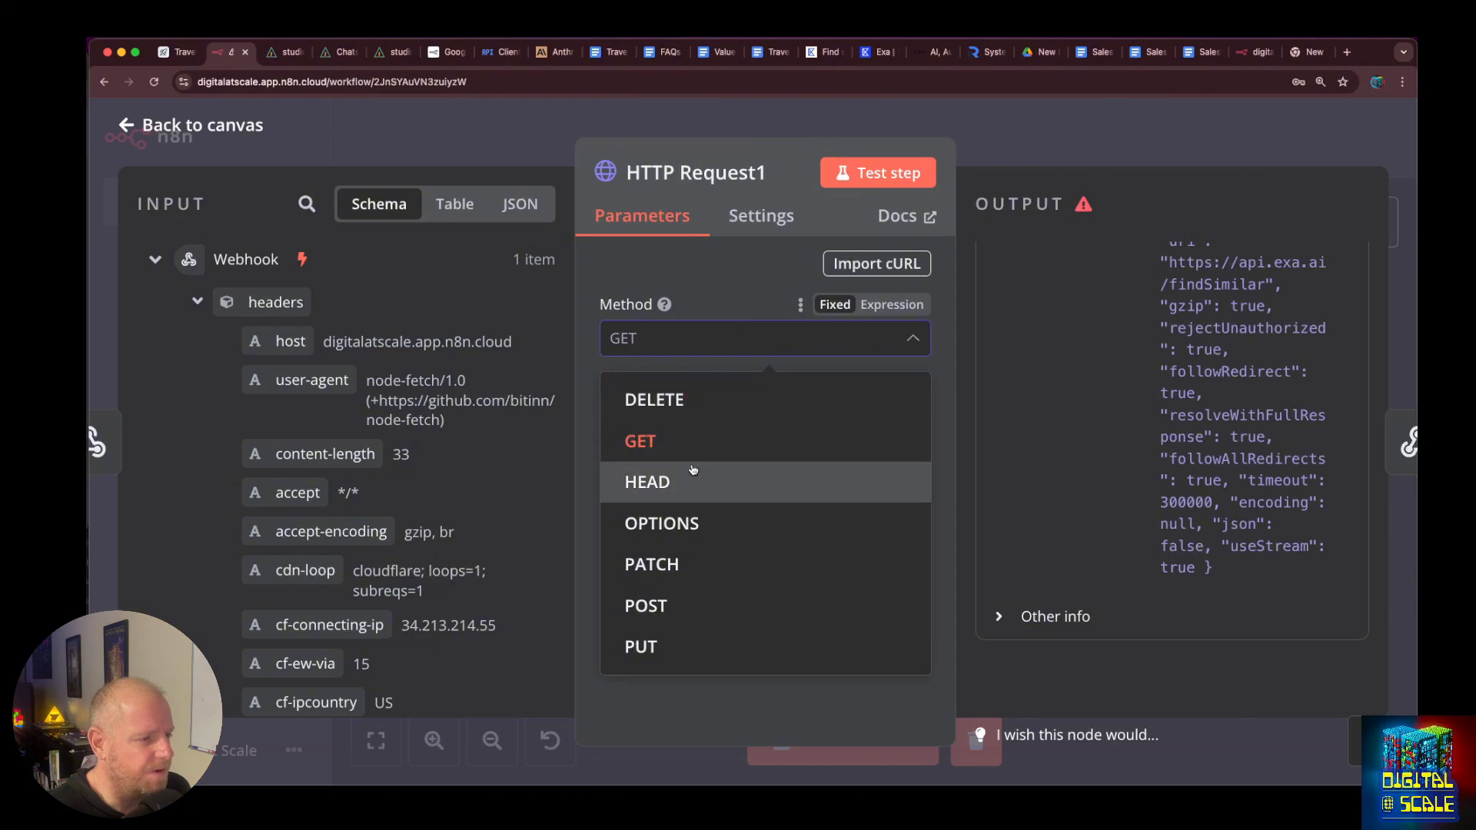
{"action": "left_click", "coordinate": [698, 603]}
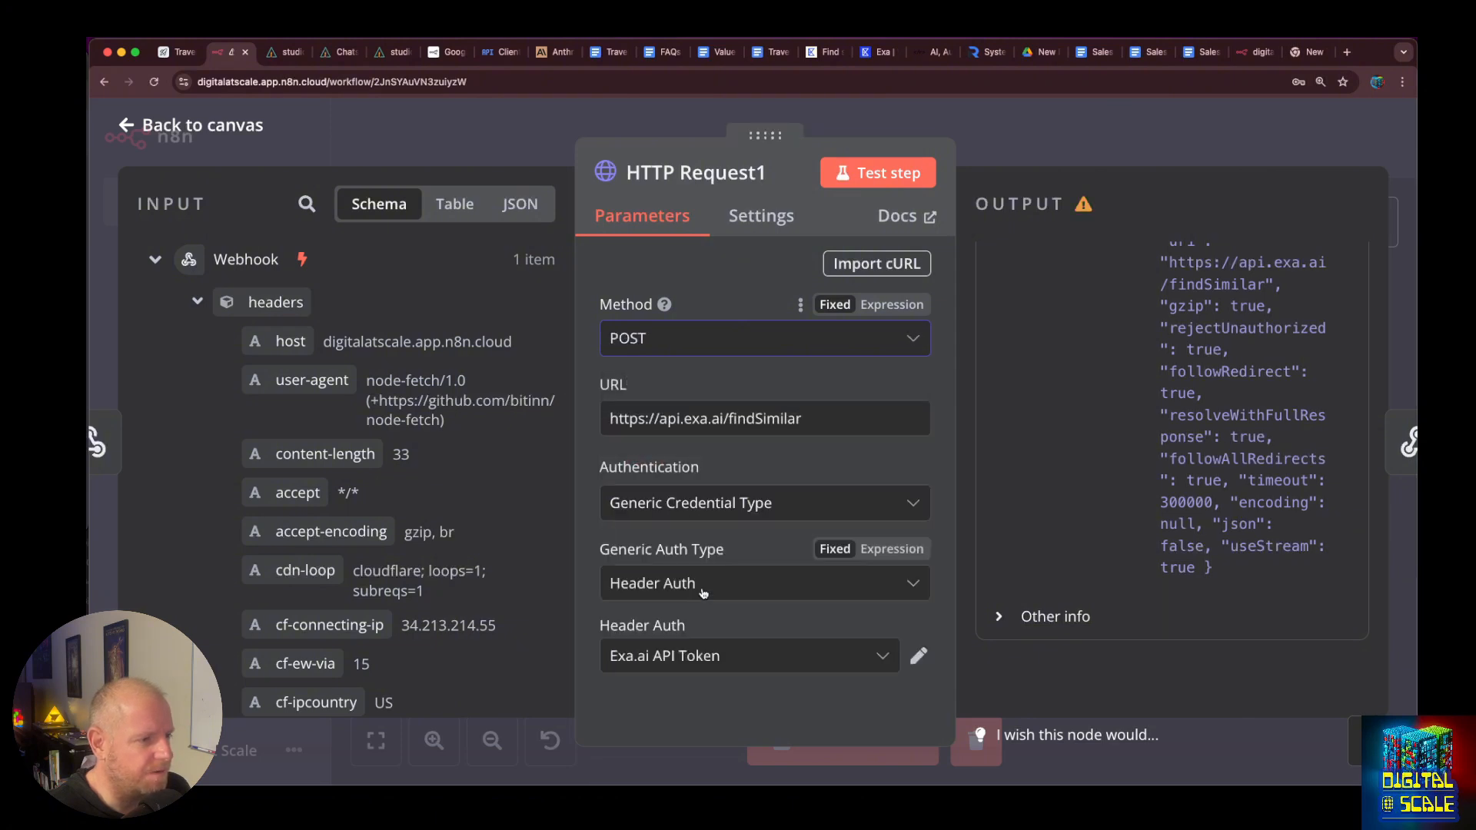
{"action": "scroll", "coordinate": [783, 527], "scroll_direction": "down", "scroll_amount": 6}
{"action": "scroll", "coordinate": [783, 527], "scroll_direction": "down", "scroll_amount": 5}
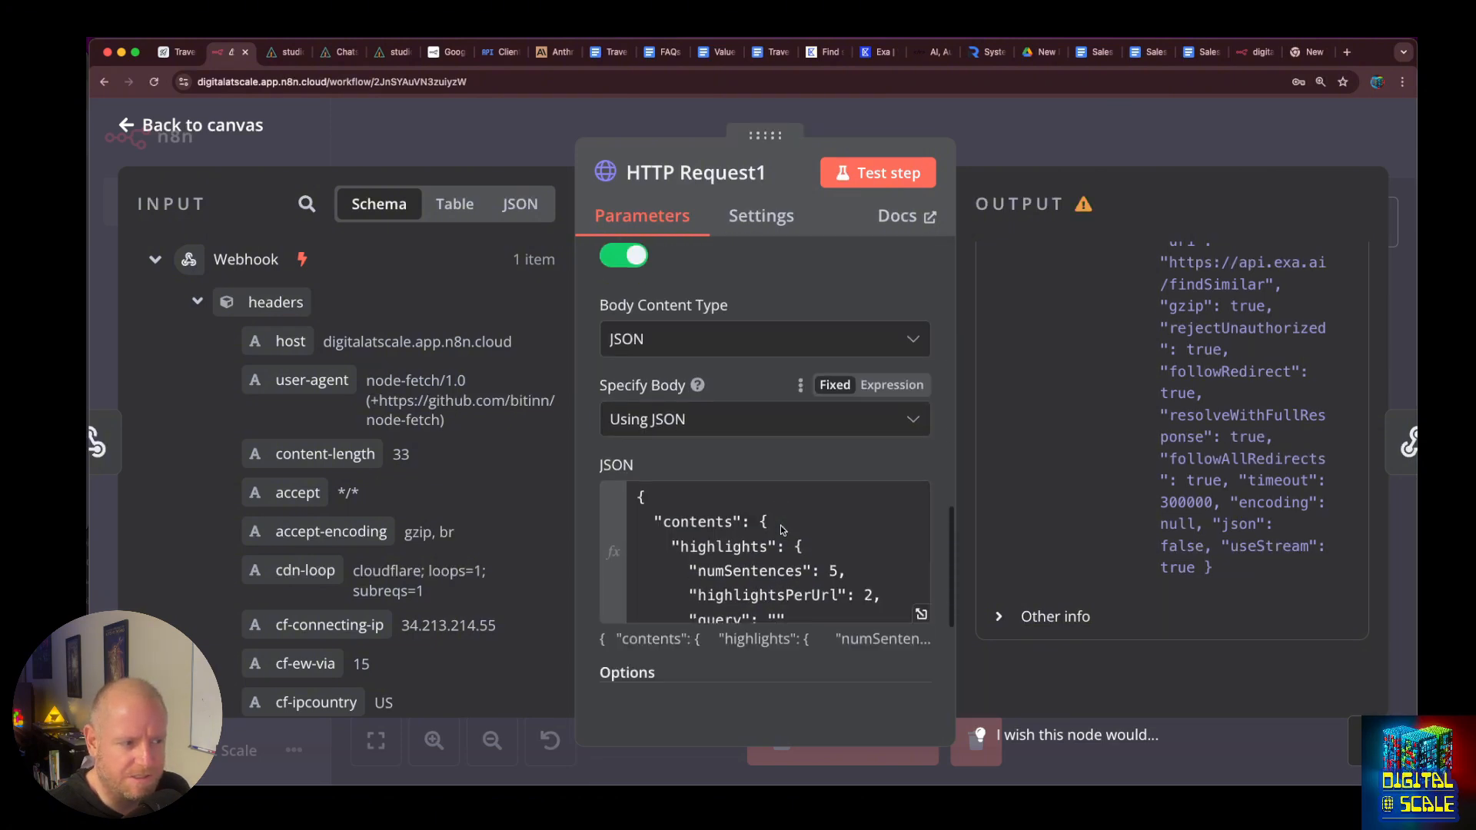
{"action": "left_click", "coordinate": [862, 174]}
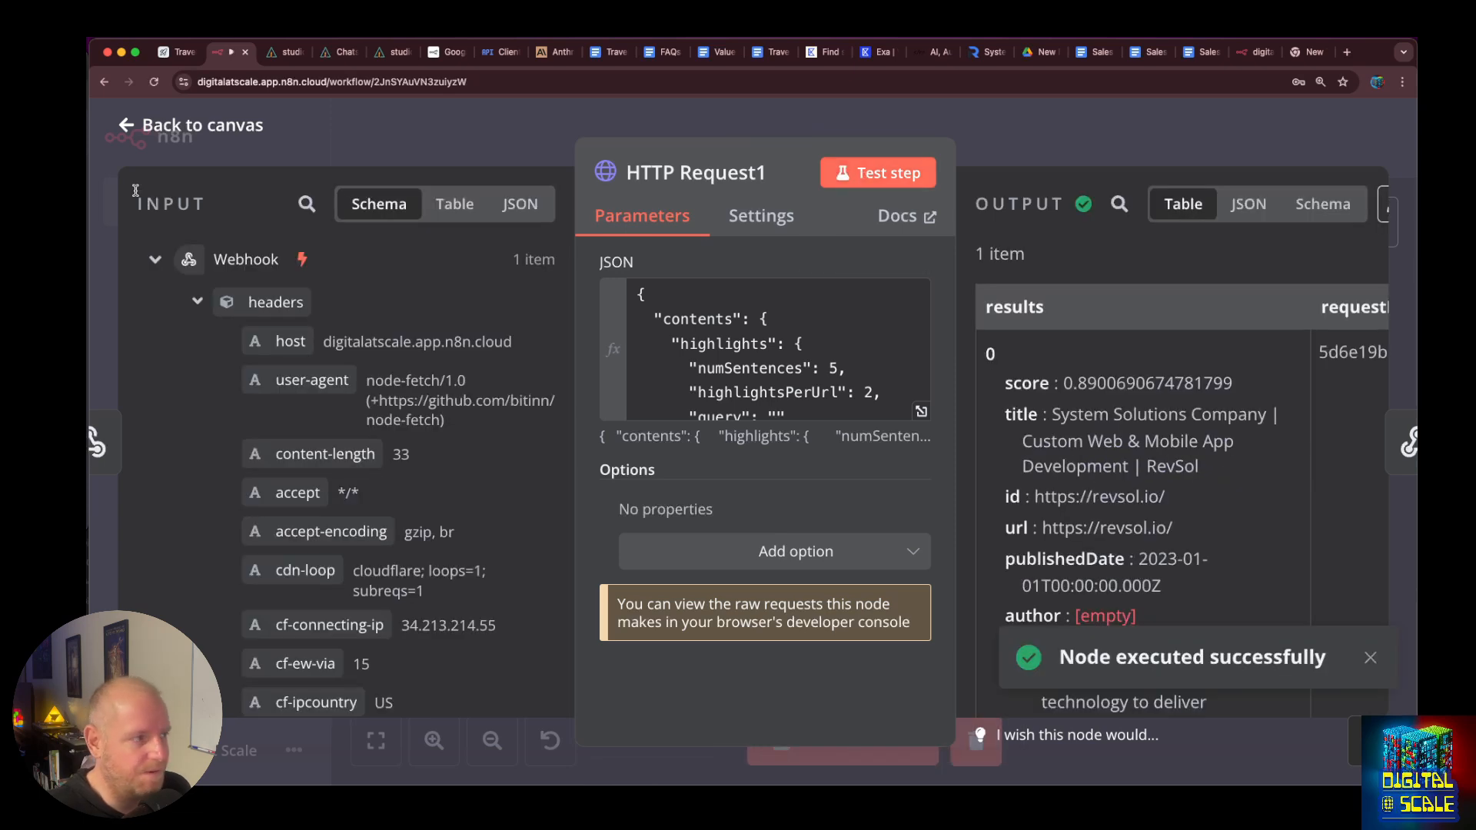
Return to the workflow canvas, then switch to the Sales Sidekick and clear its chat history.
{"action": "left_click", "coordinate": [130, 128]}
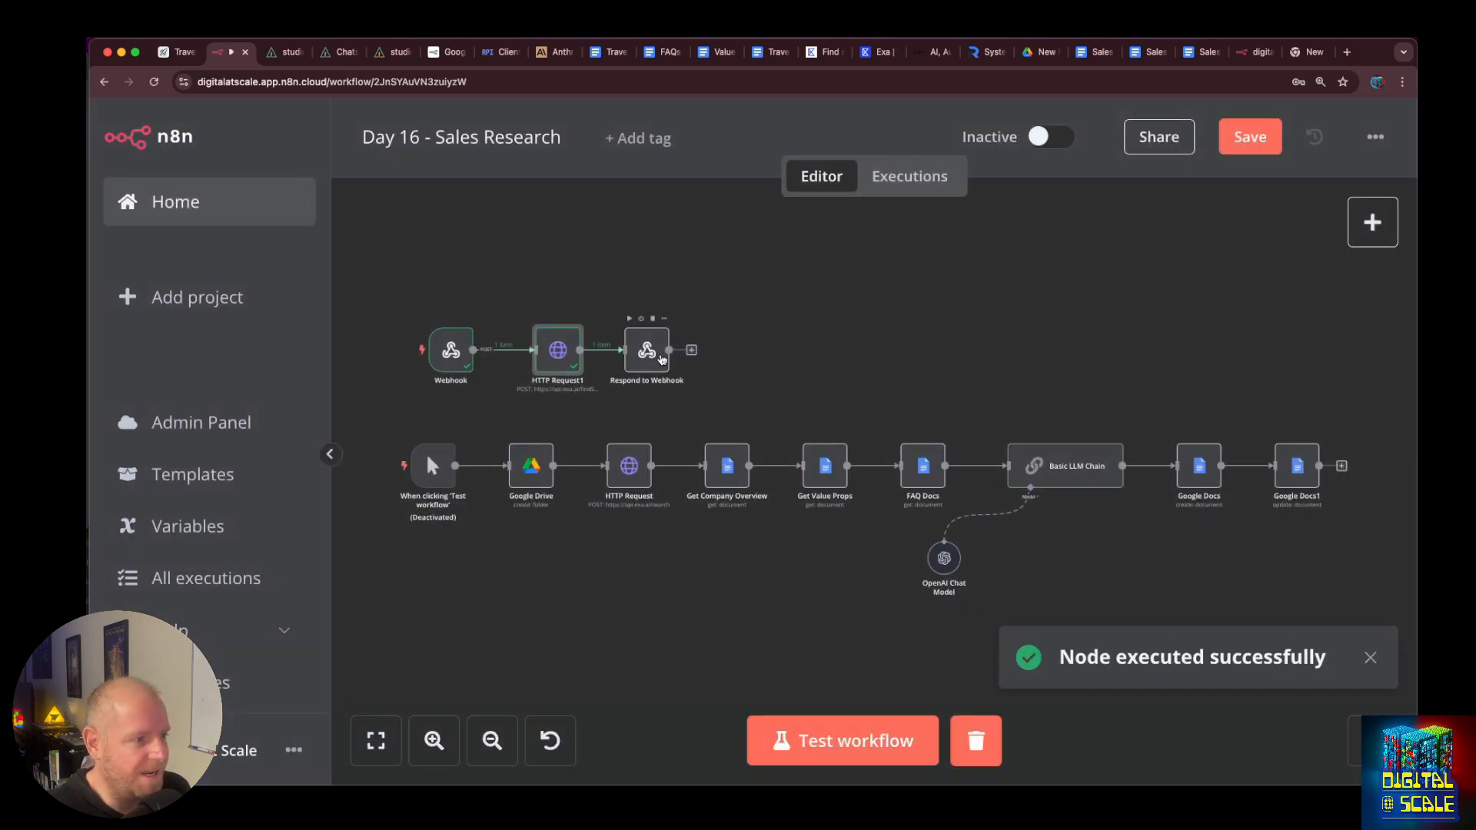
{"action": "key", "text": "ctrl+Tab"}
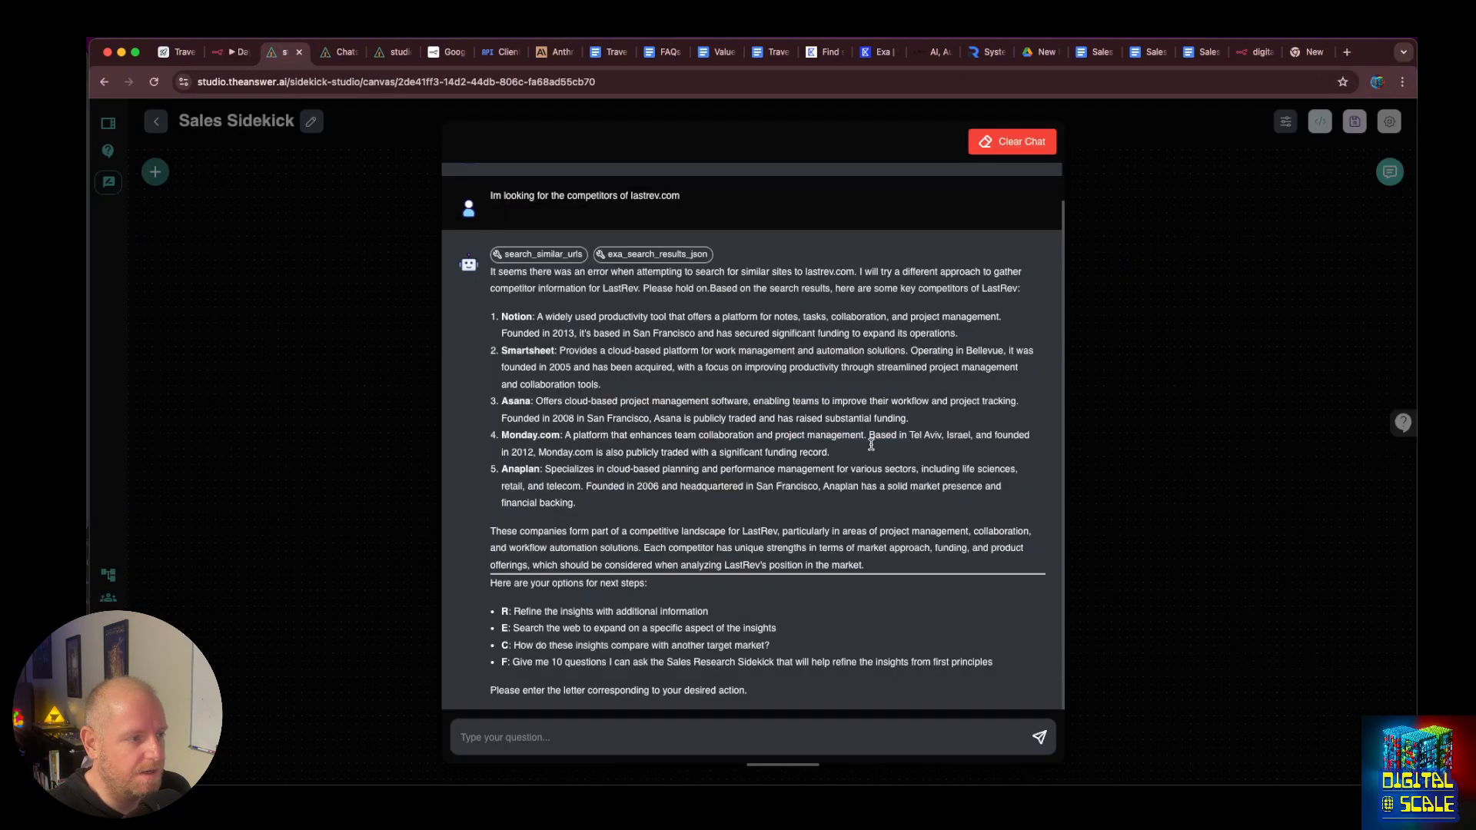
{"action": "left_click", "coordinate": [1011, 141]}
Save the Day 16 - Sales Research workflow in n8n and start a test run.
{"action": "left_click", "coordinate": [229, 52]}
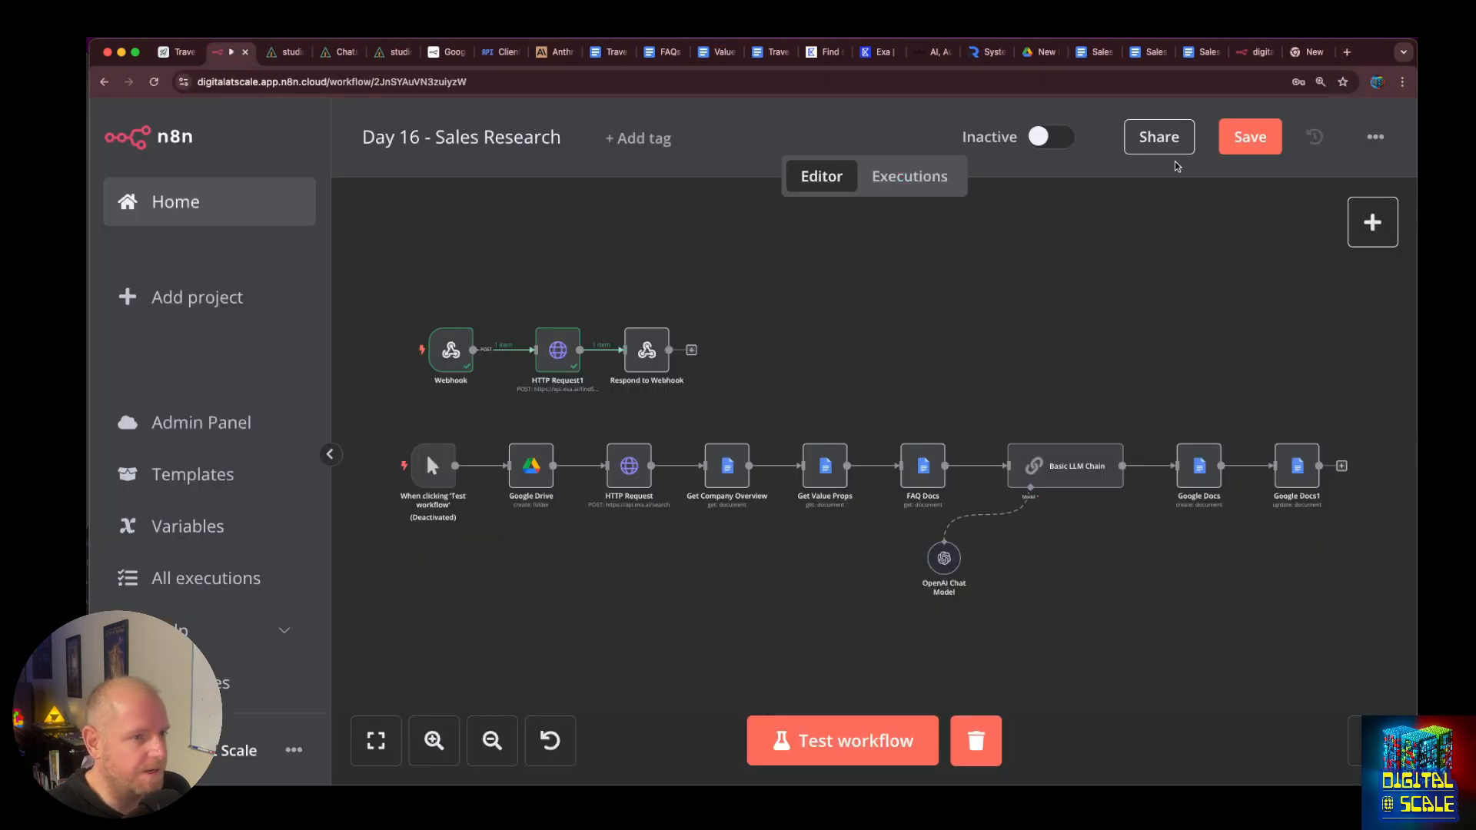
{"action": "left_click", "coordinate": [1234, 143]}
{"action": "left_click", "coordinate": [845, 740]}
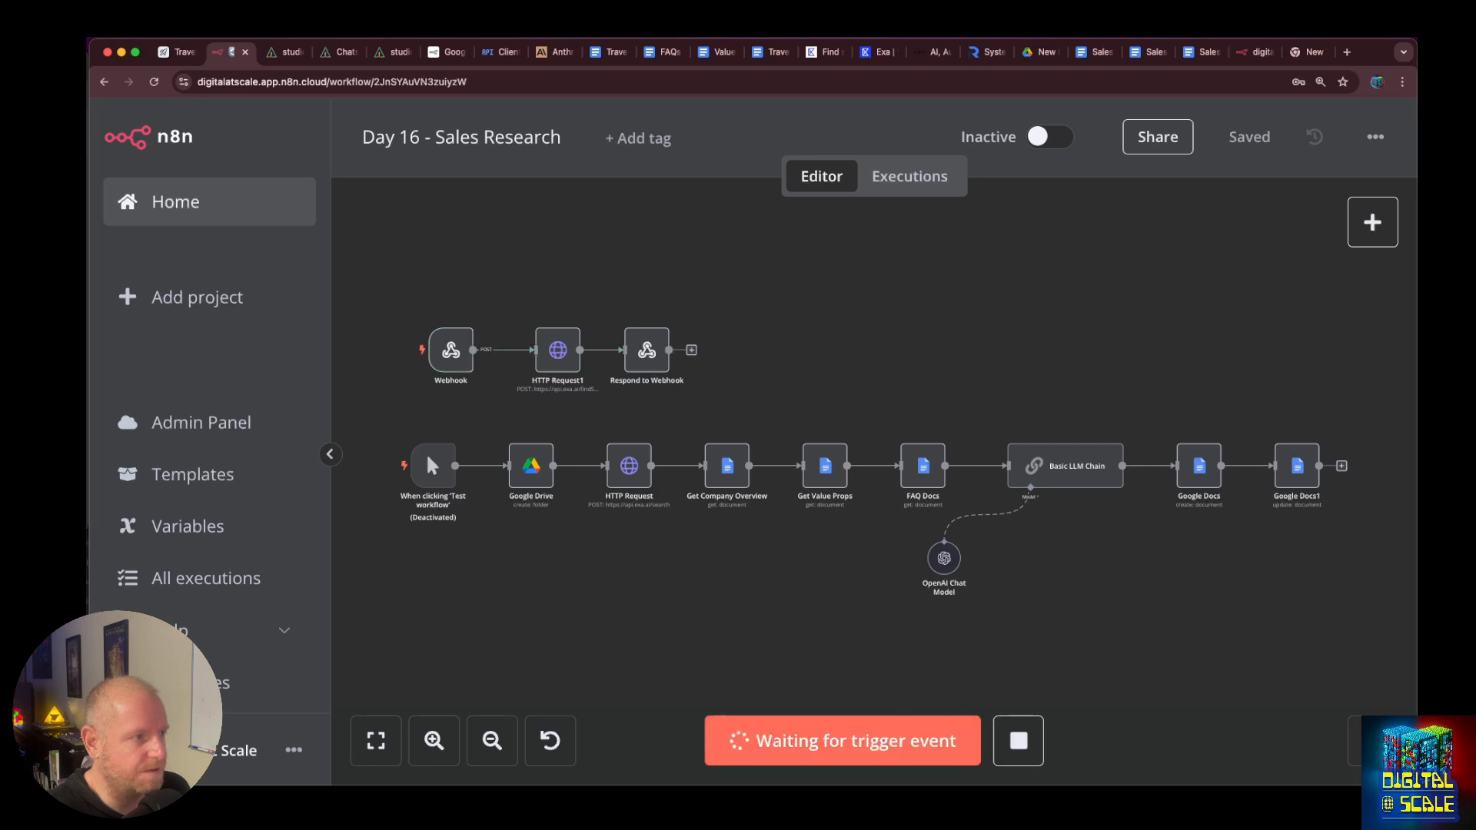
Switch to the Sales Sidekick and send "give me a competitor analysis for lastrev.com".
{"action": "left_click", "coordinate": [278, 57]}
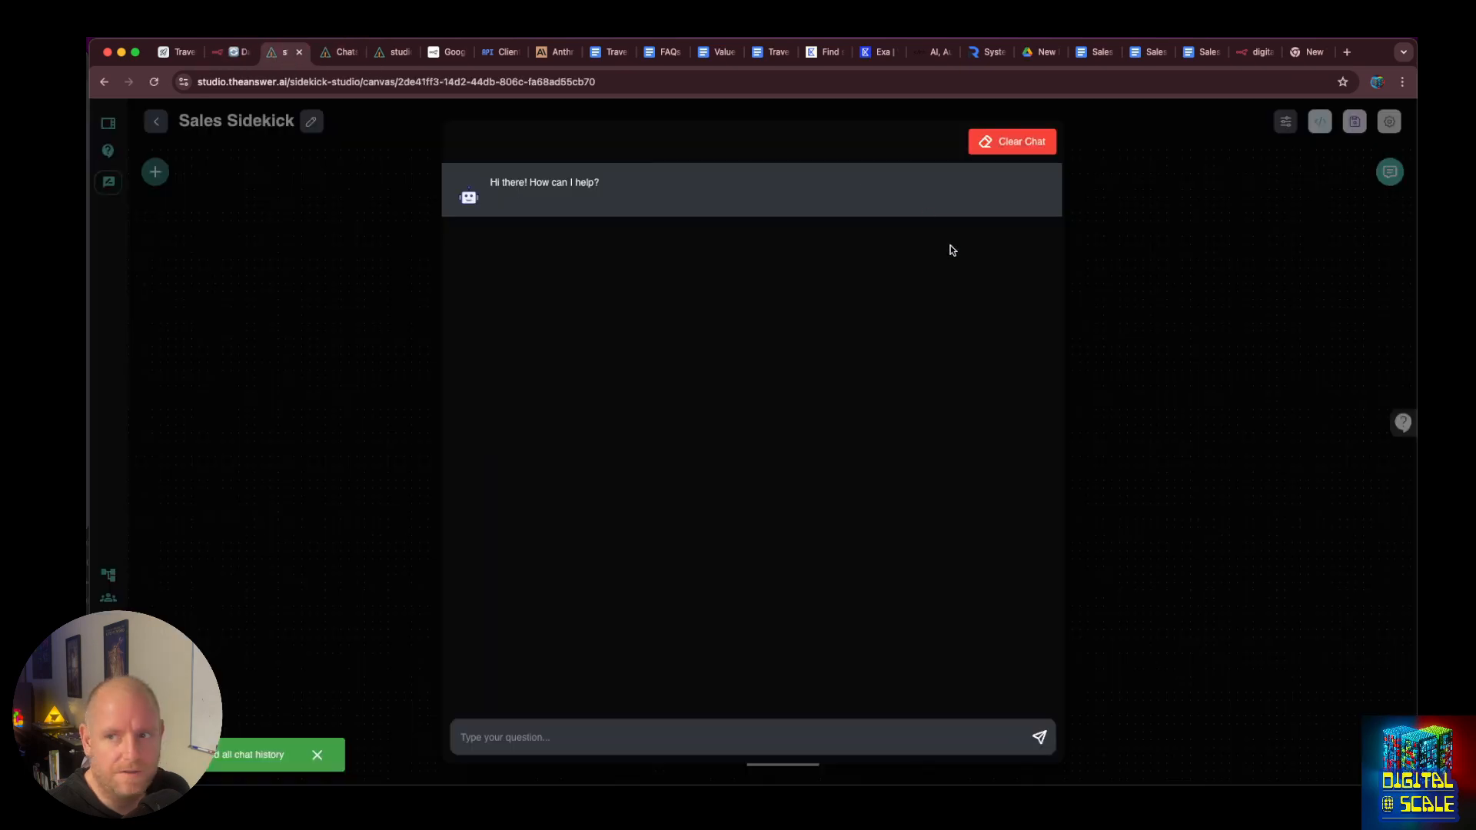
{"action": "left_click", "coordinate": [545, 730]}
{"action": "type", "text": "giv"}
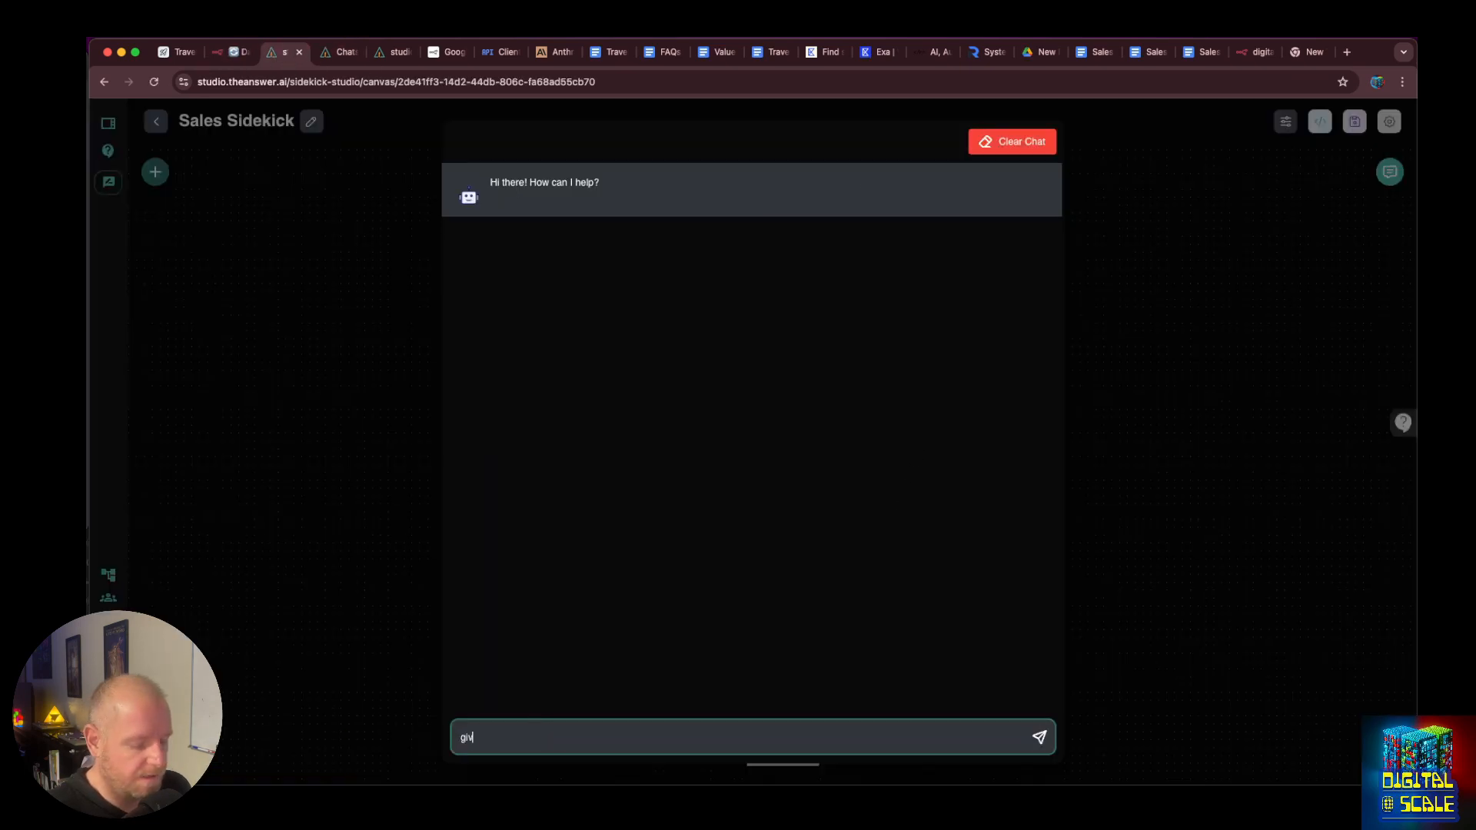
{"action": "type", "text": "e me a competitor analysis for"}
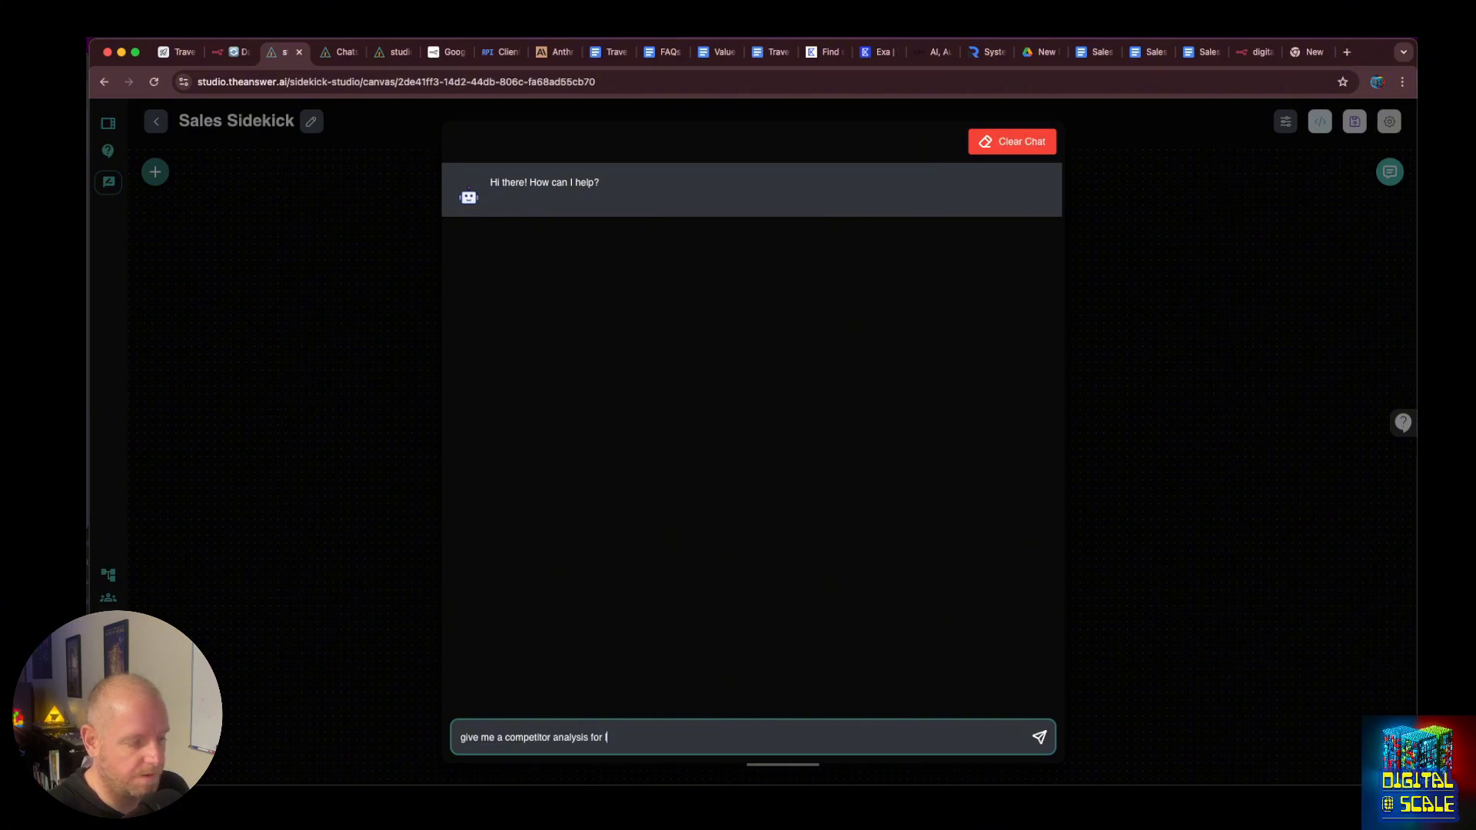
{"action": "type", "text": ".com"}
{"action": "key", "text": "Return"}
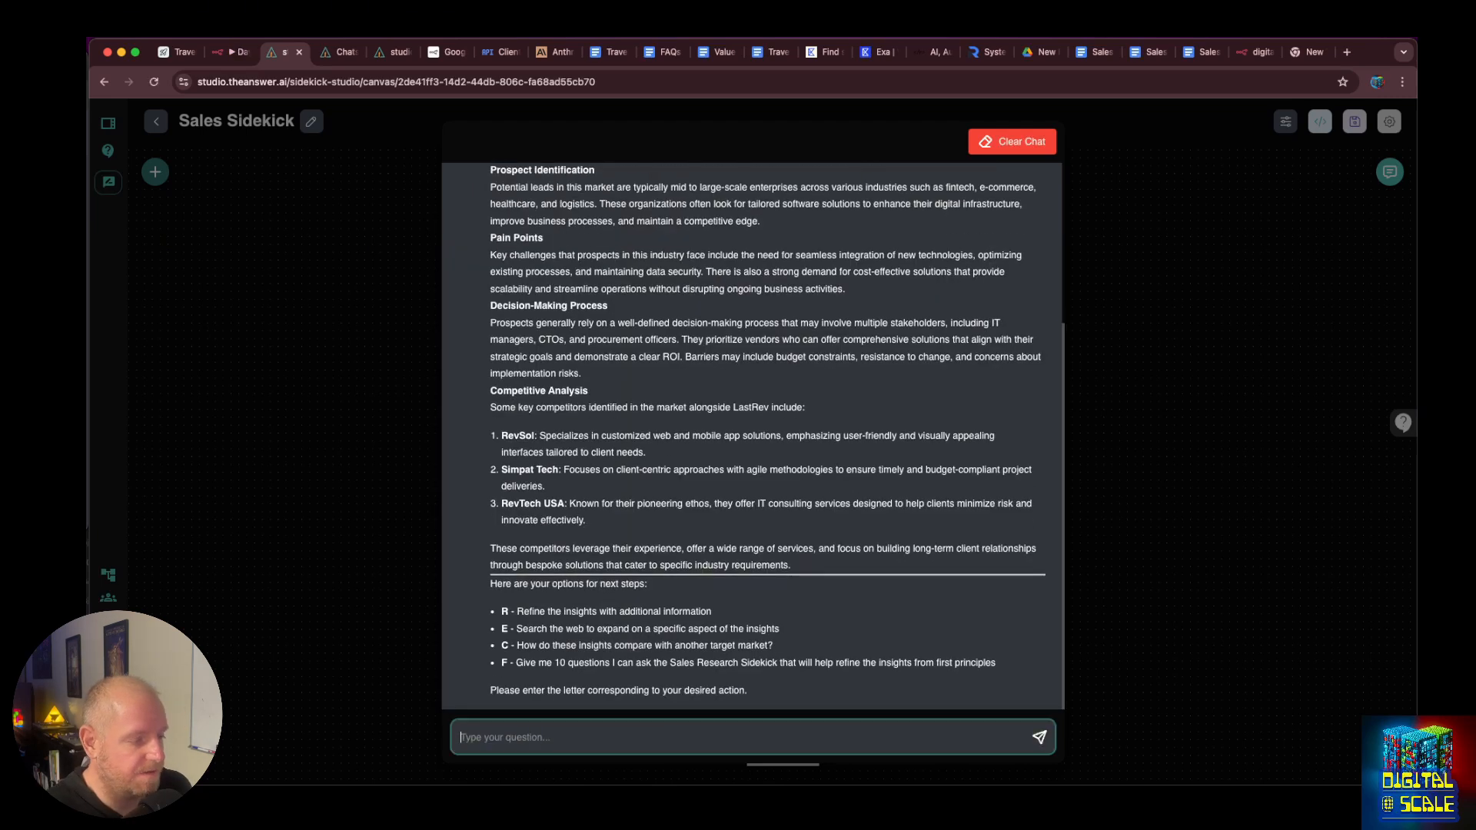
Review the lastrev.com competitor analysis and inspect the input and output of its search_similar_urls call.
{"action": "scroll", "coordinate": [660, 453], "scroll_direction": "up", "scroll_amount": 1}
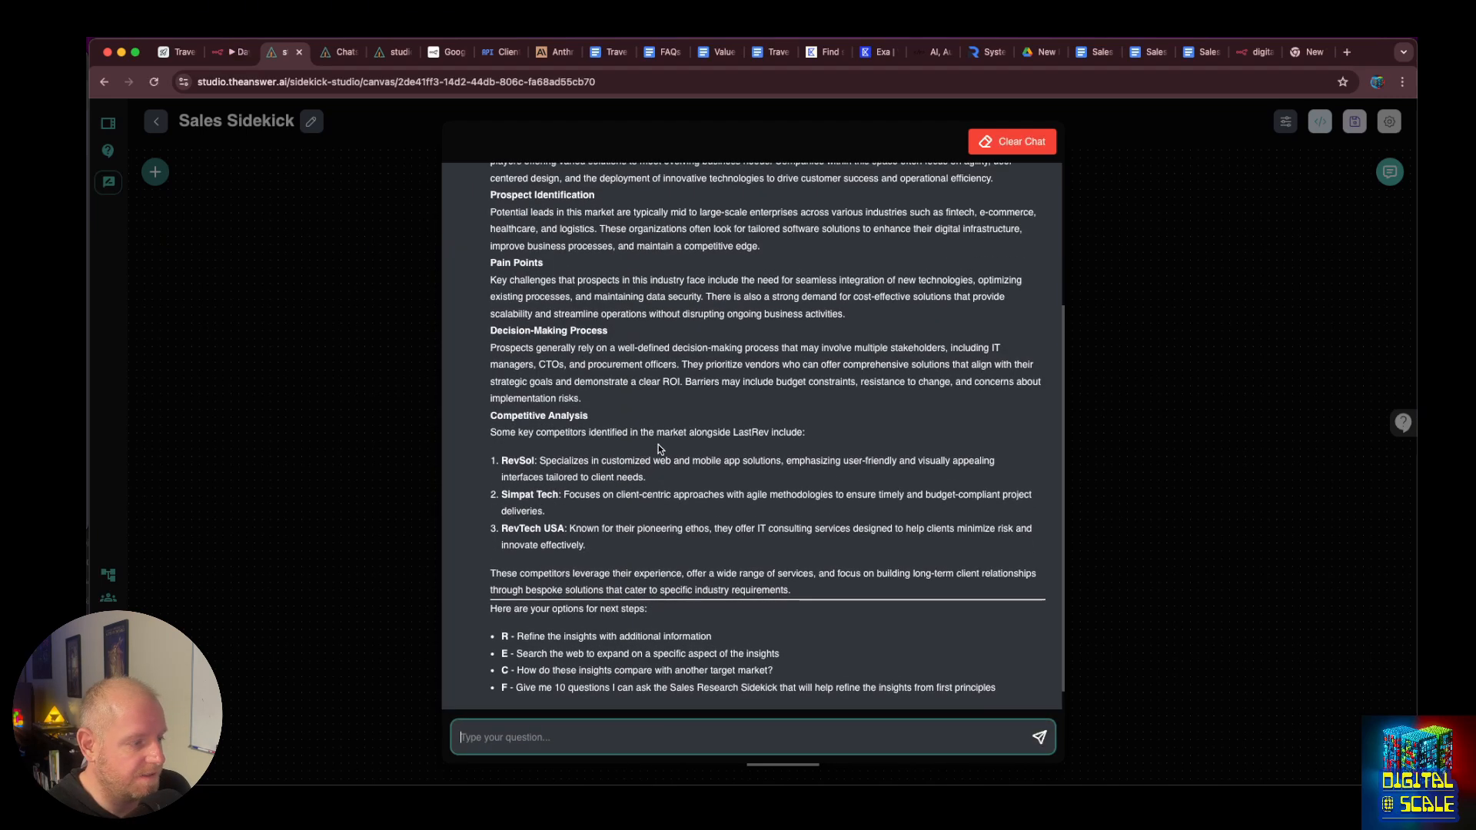
{"action": "scroll", "coordinate": [658, 444], "scroll_direction": "up", "scroll_amount": 3}
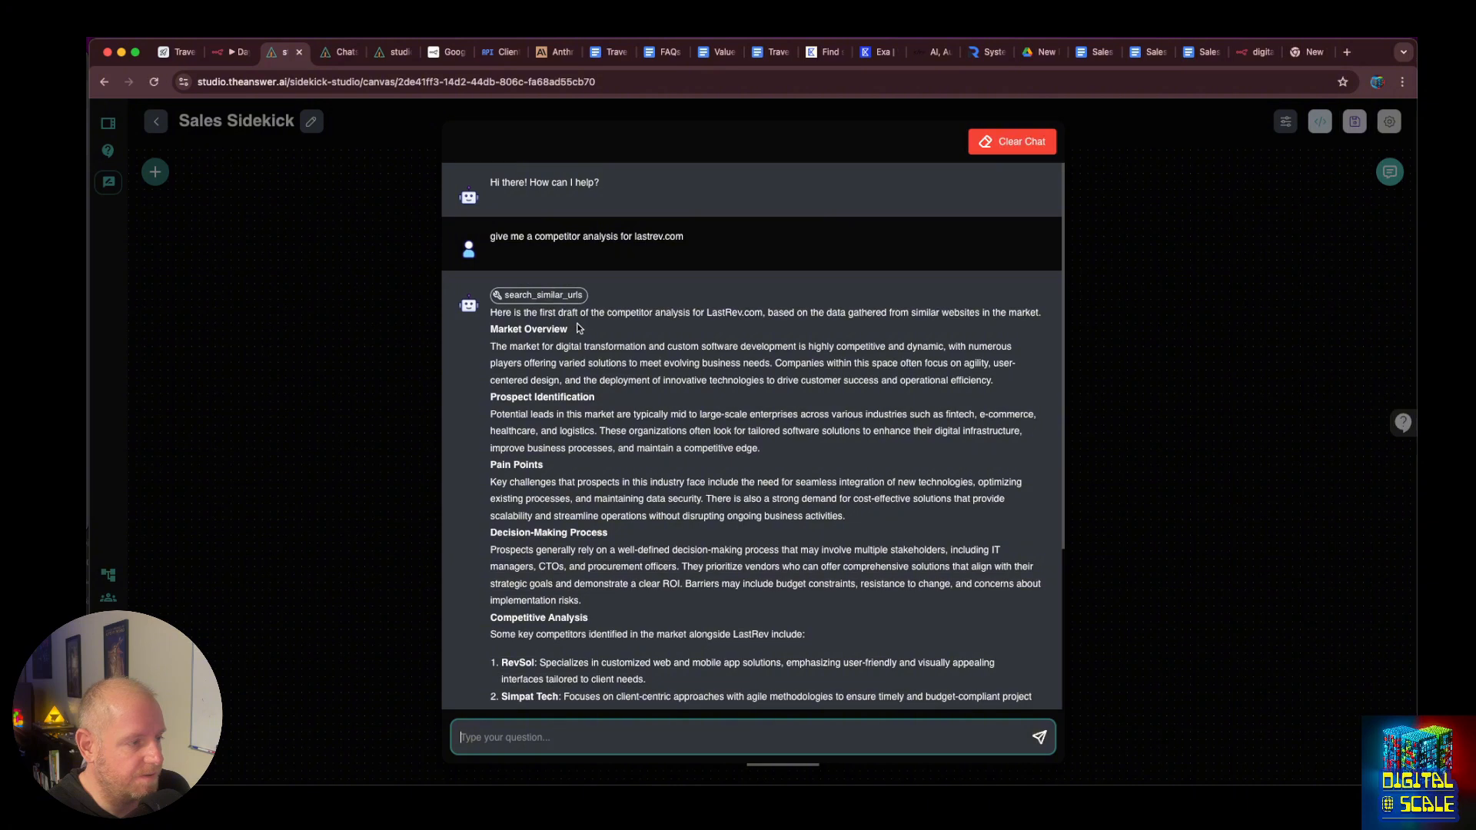
{"action": "left_click", "coordinate": [566, 299]}
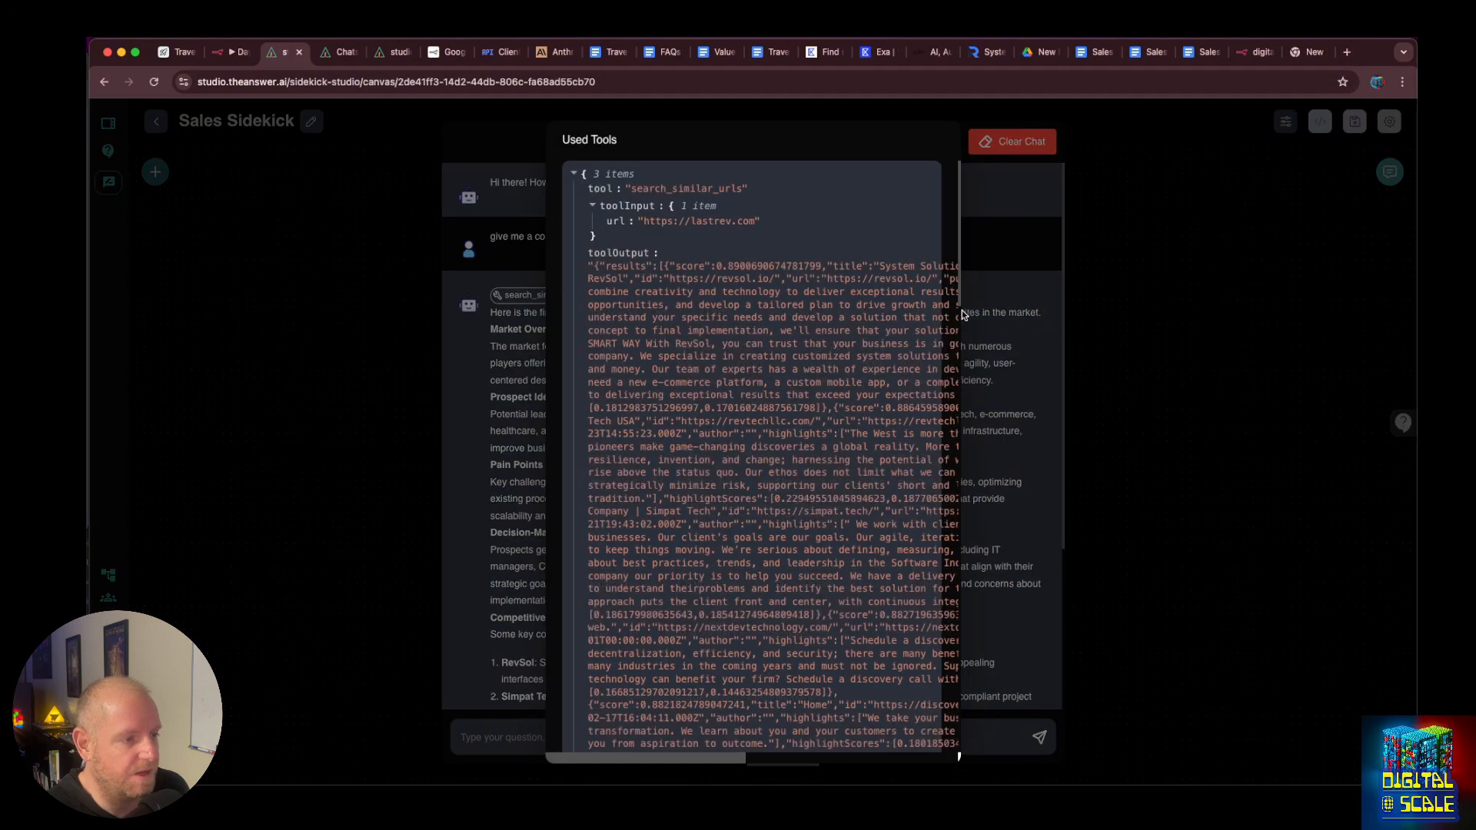
{"action": "left_click", "coordinate": [990, 322]}
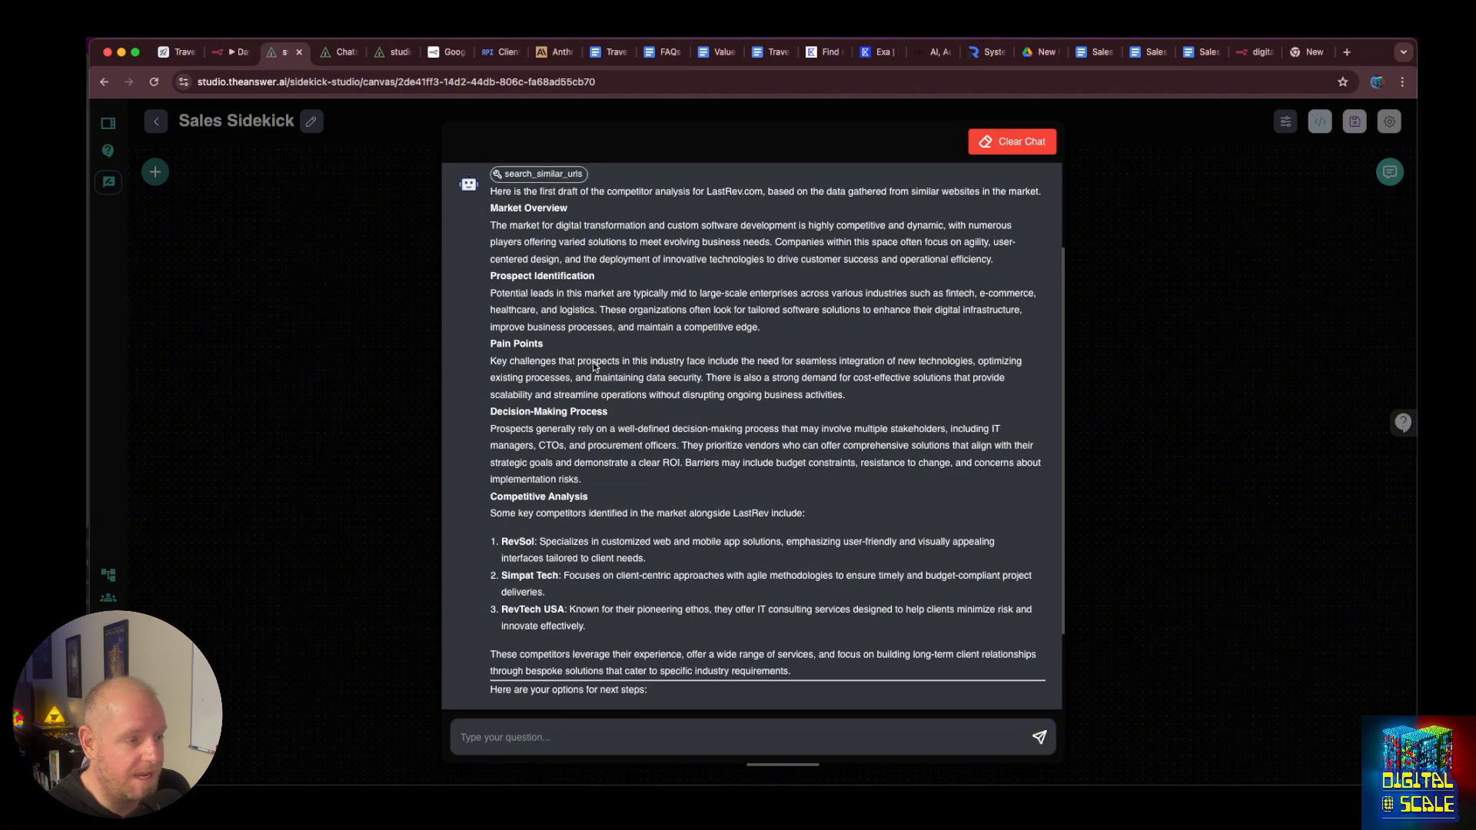
{"action": "scroll", "coordinate": [585, 308], "scroll_direction": "up", "scroll_amount": 5}
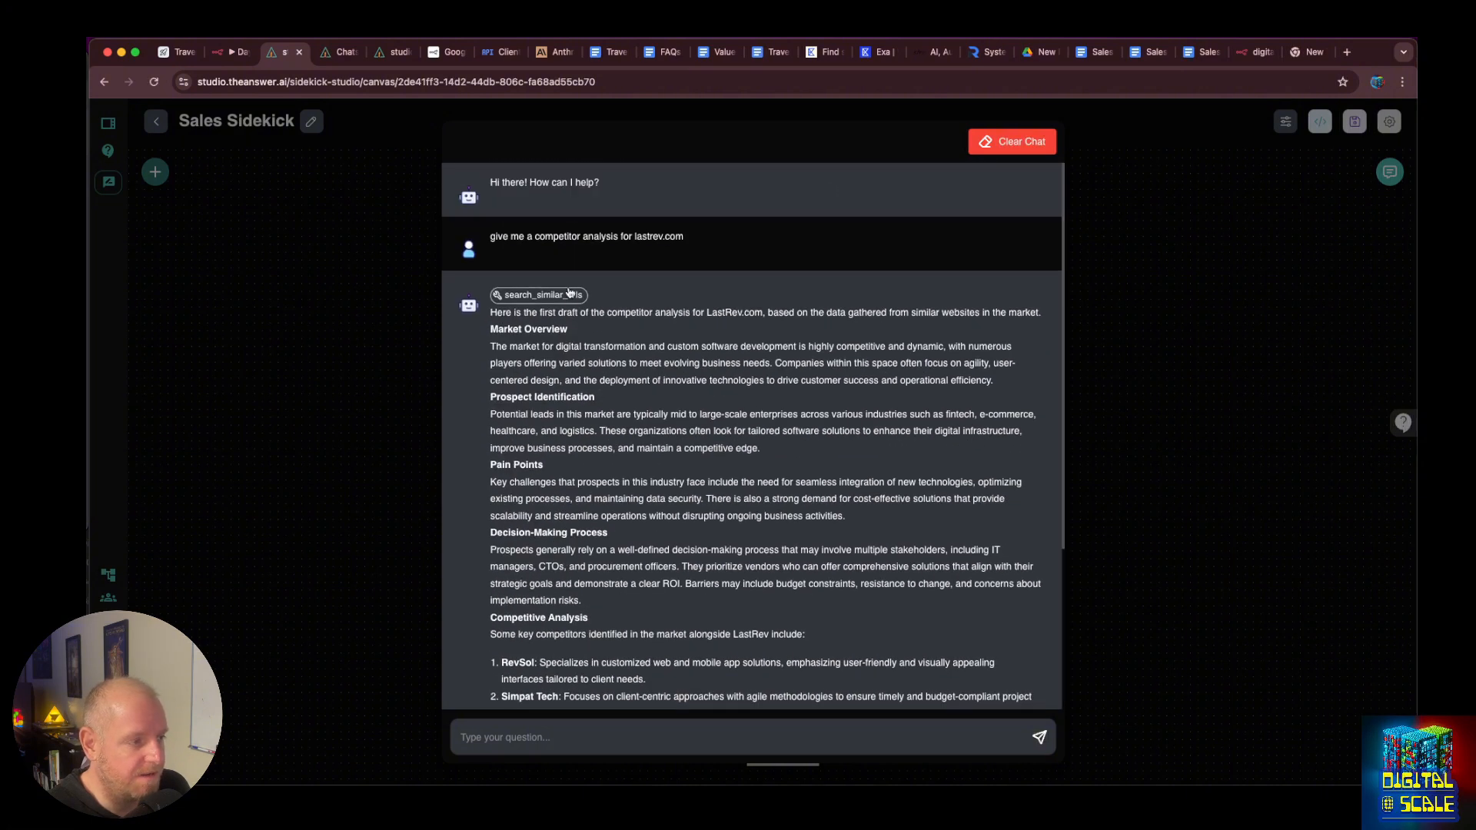
Clear the Sales Sidekick's chat history and send "i want competitor analysis for openai.com".
{"action": "left_click", "coordinate": [1003, 151]}
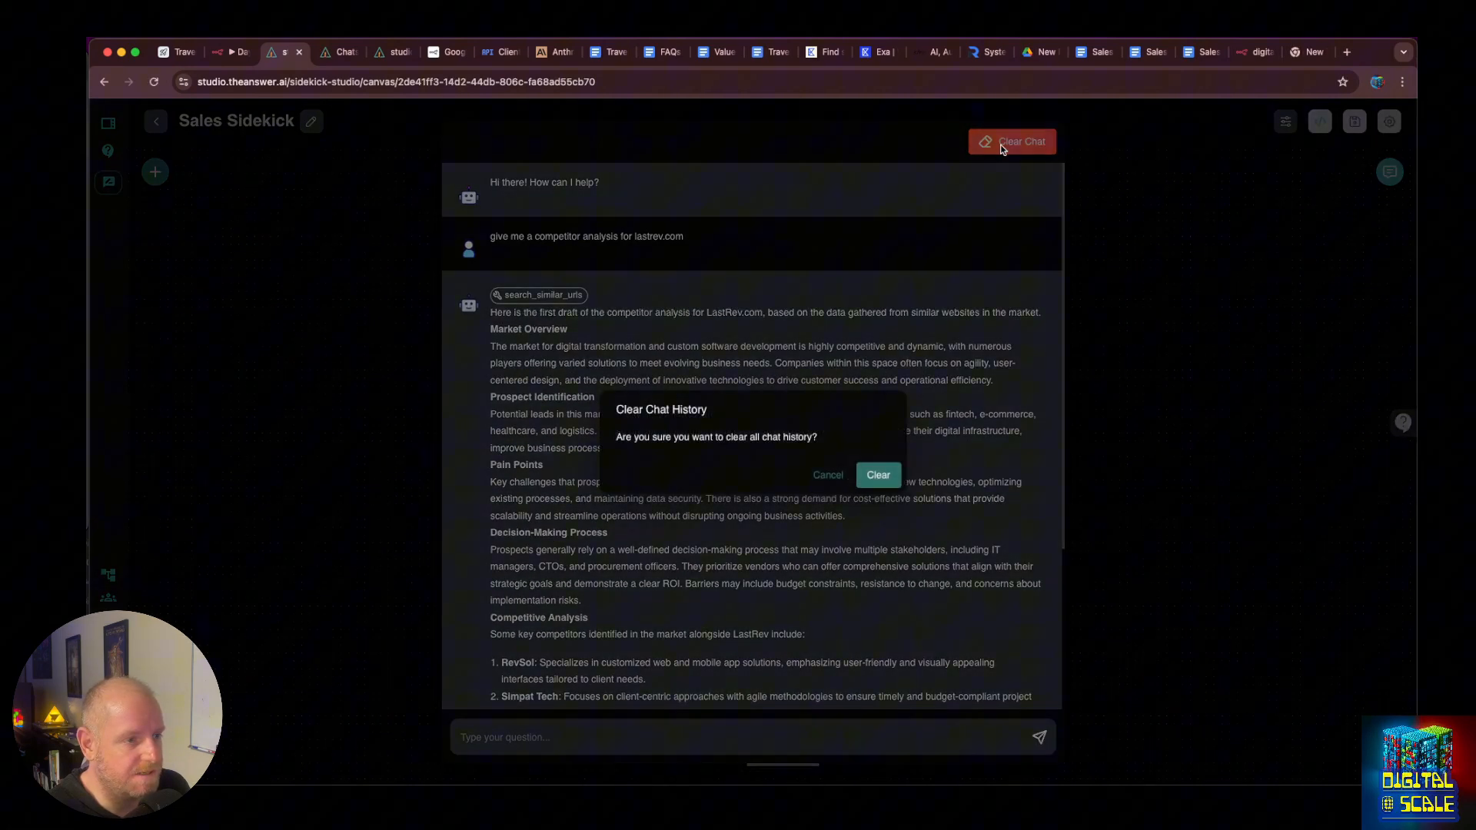
{"action": "left_click", "coordinate": [891, 465]}
{"action": "left_click", "coordinate": [638, 733]}
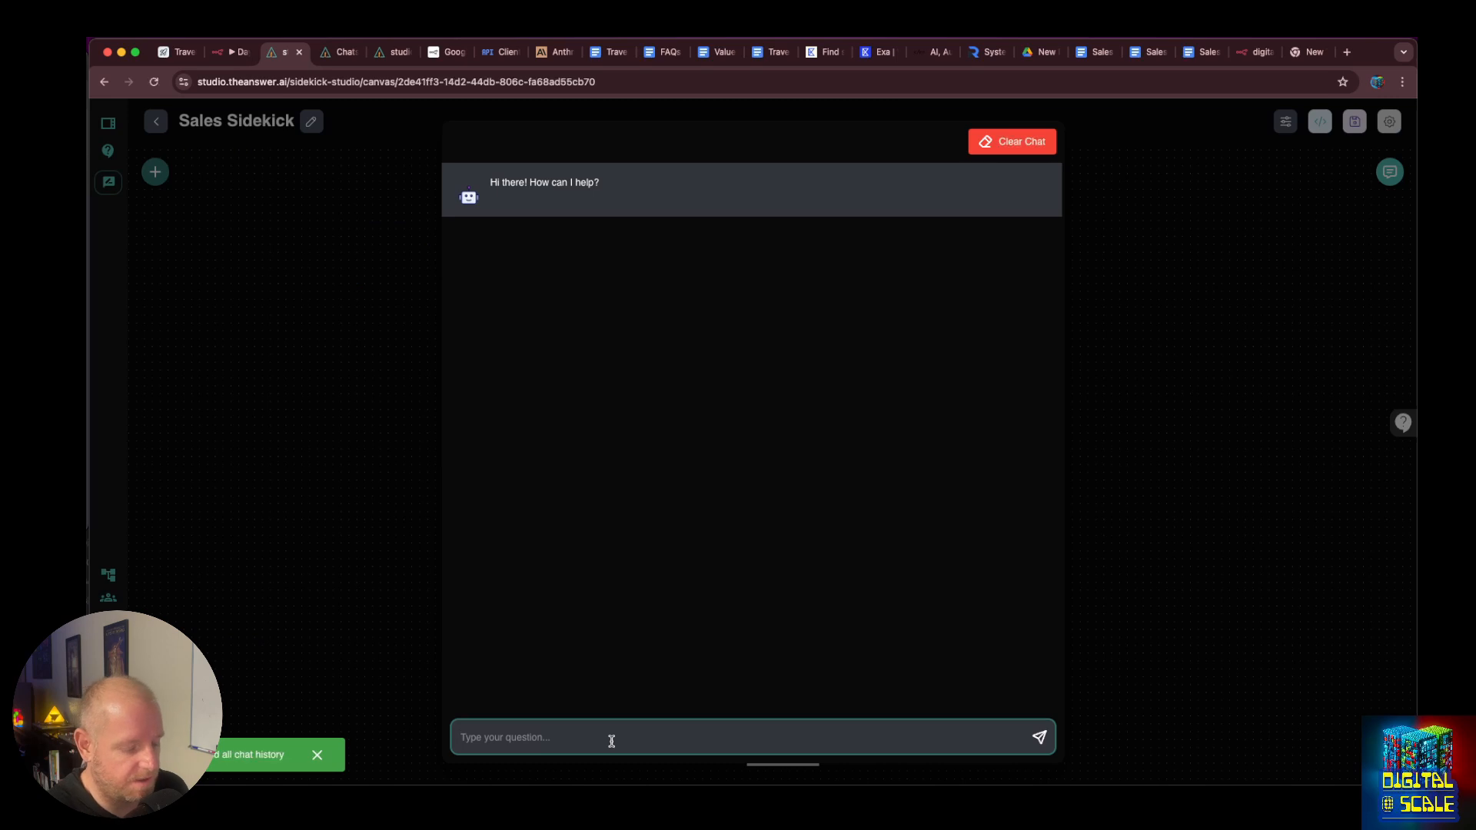
{"action": "type", "text": "I want competitor analysis"}
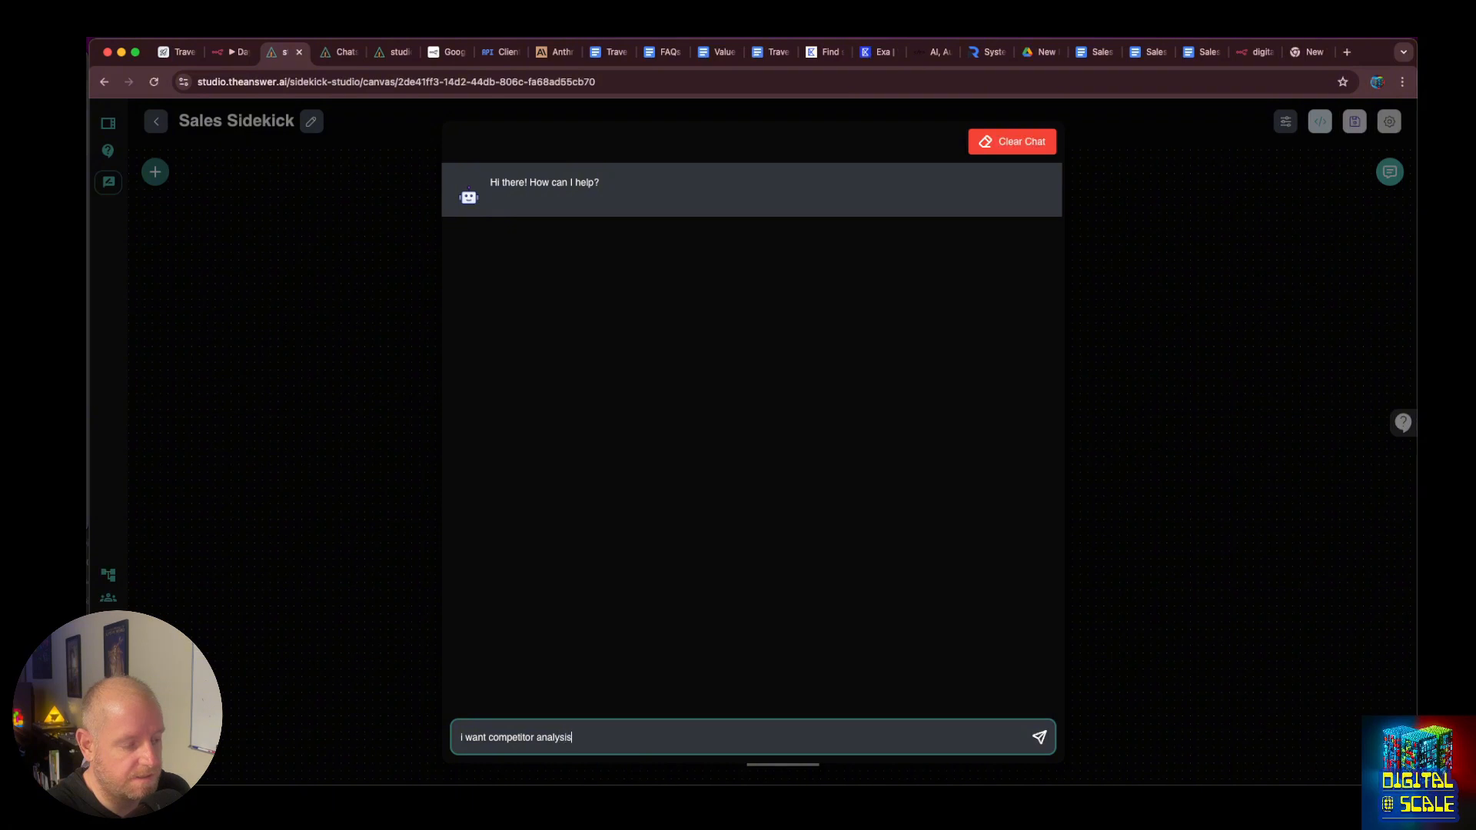
{"action": "type", "text": "openai.com"}
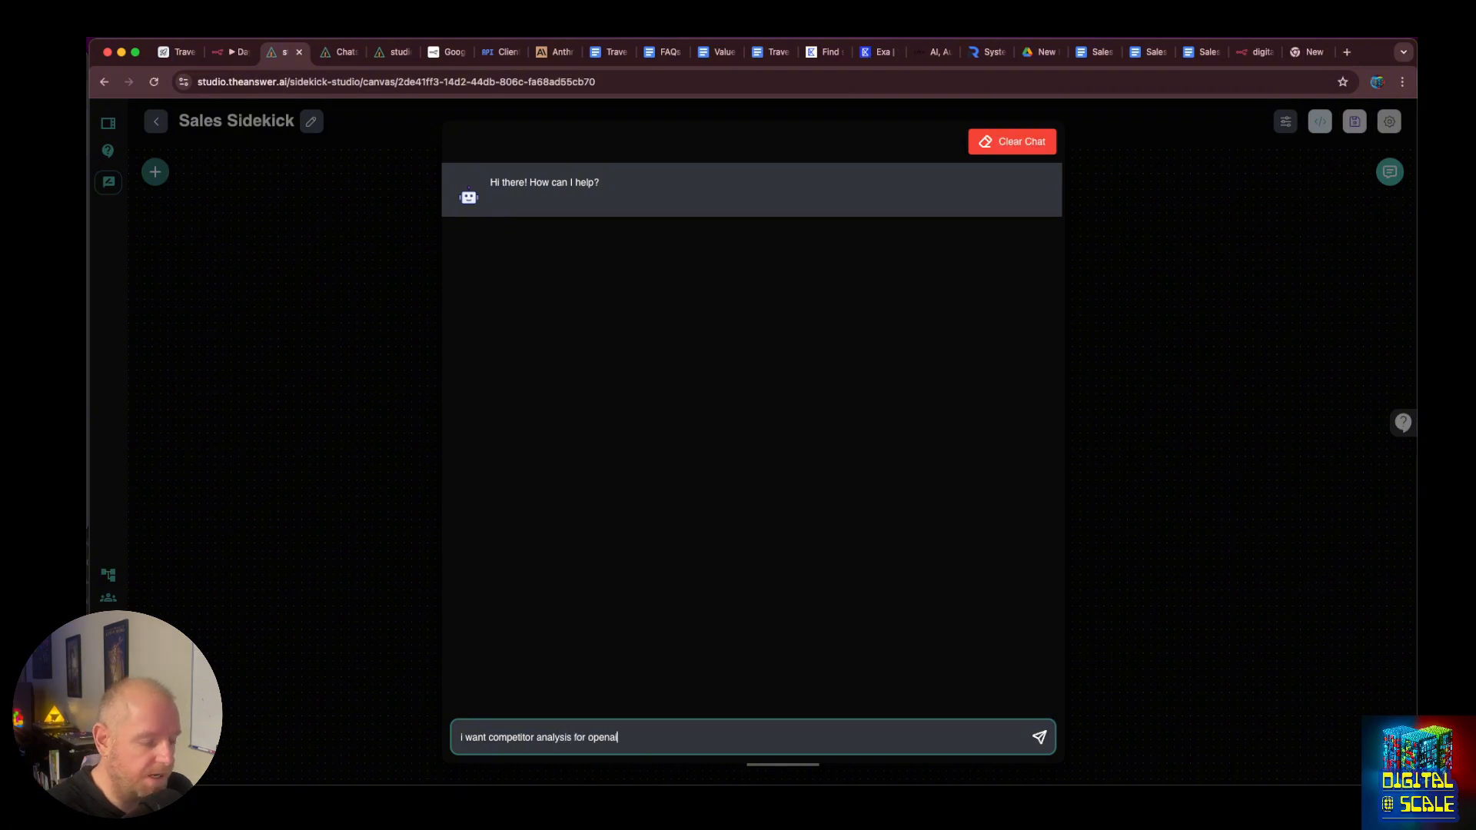
{"action": "key", "text": "Return"}
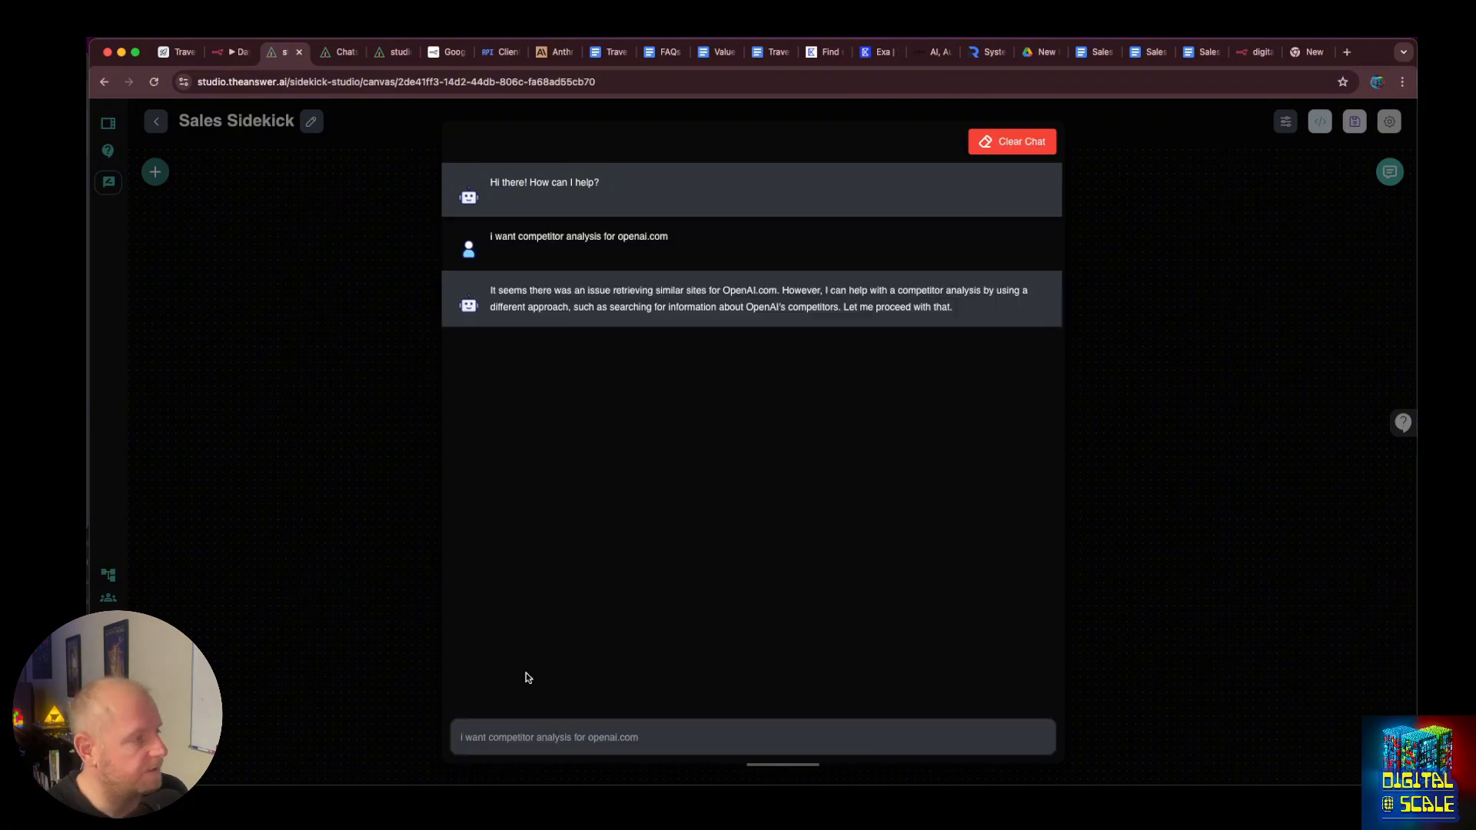
Switch to n8n, open the Webhook node and display its production URL.
{"action": "key", "text": "ctrl+shift+Tab"}
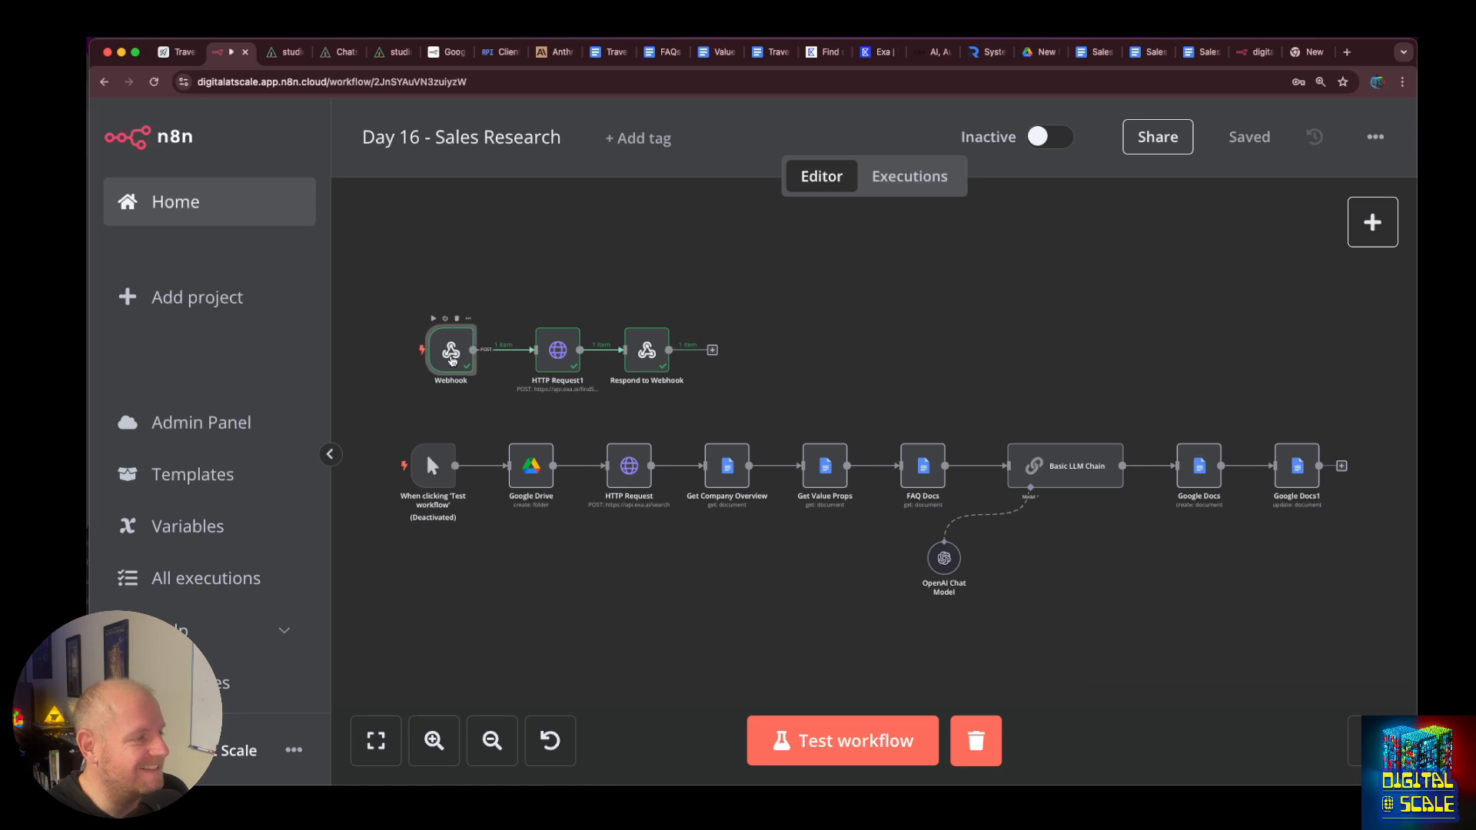
{"action": "double_click", "coordinate": [451, 355]}
{"action": "left_click", "coordinate": [691, 358]}
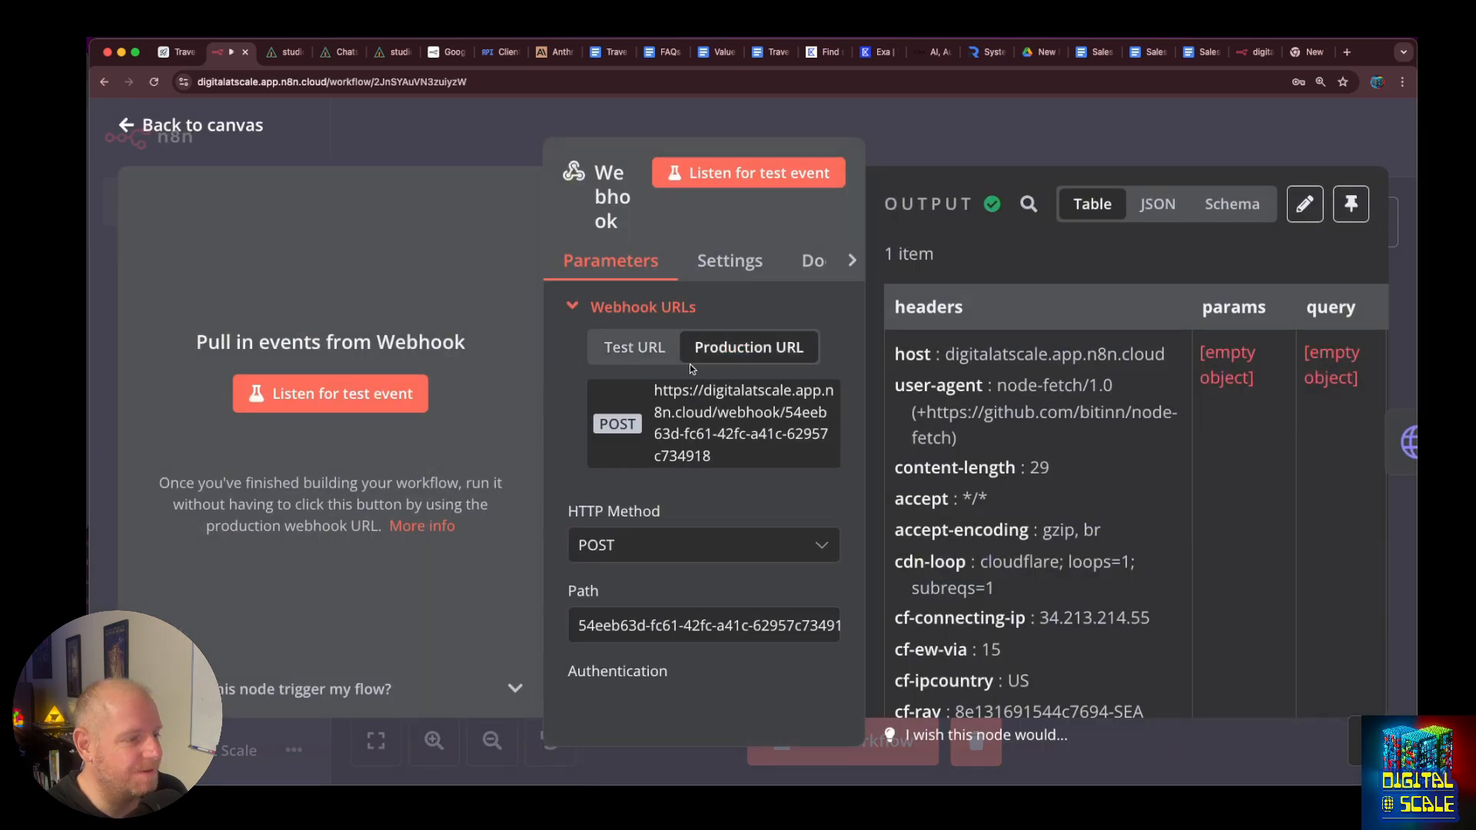
Return to the workflow canvas, save the Day 16 - Sales Research workflow and set it to active.
{"action": "left_click", "coordinate": [134, 128]}
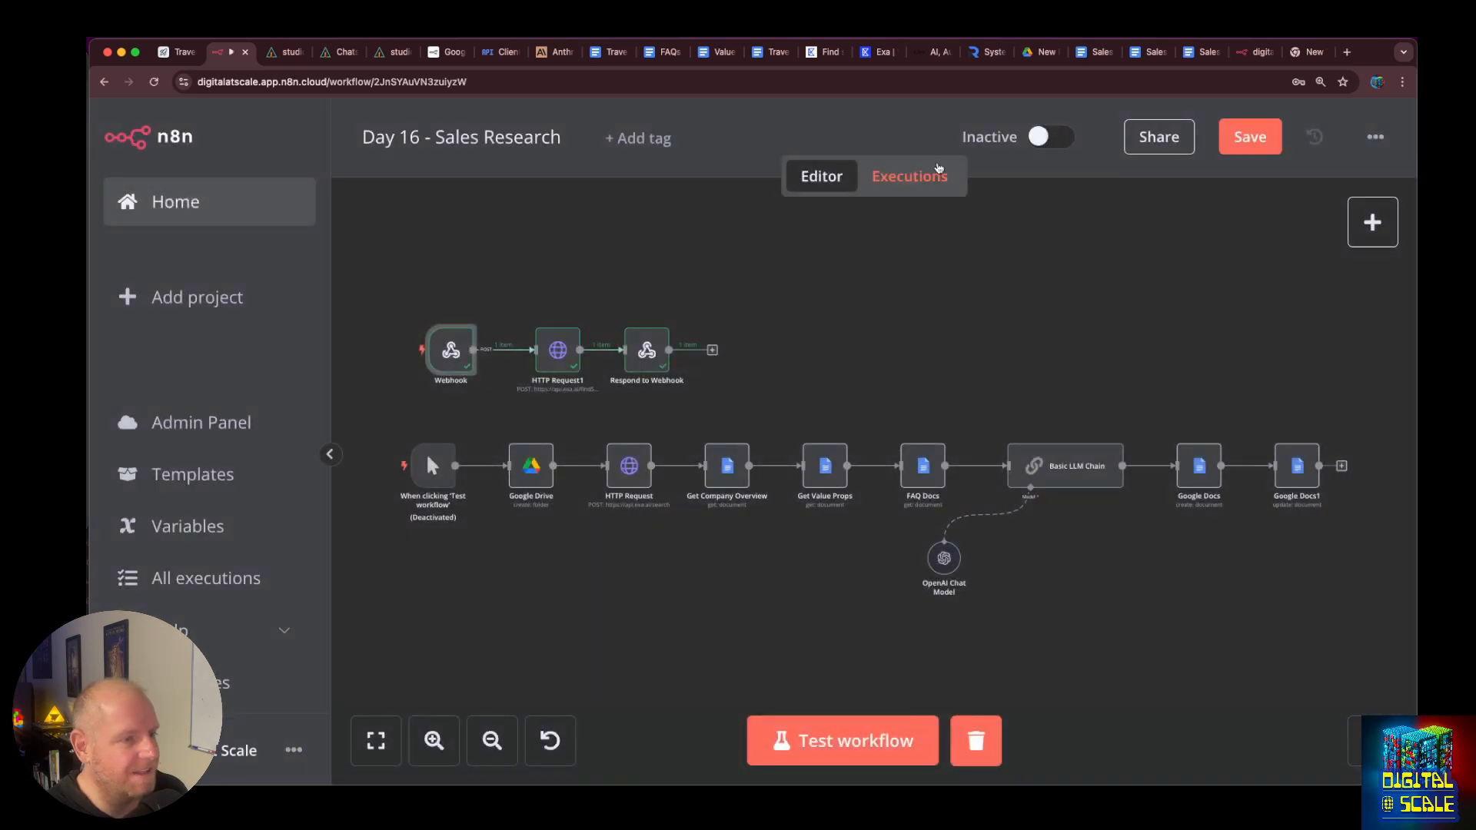
{"action": "left_click", "coordinate": [1250, 137]}
{"action": "left_click", "coordinate": [1050, 136]}
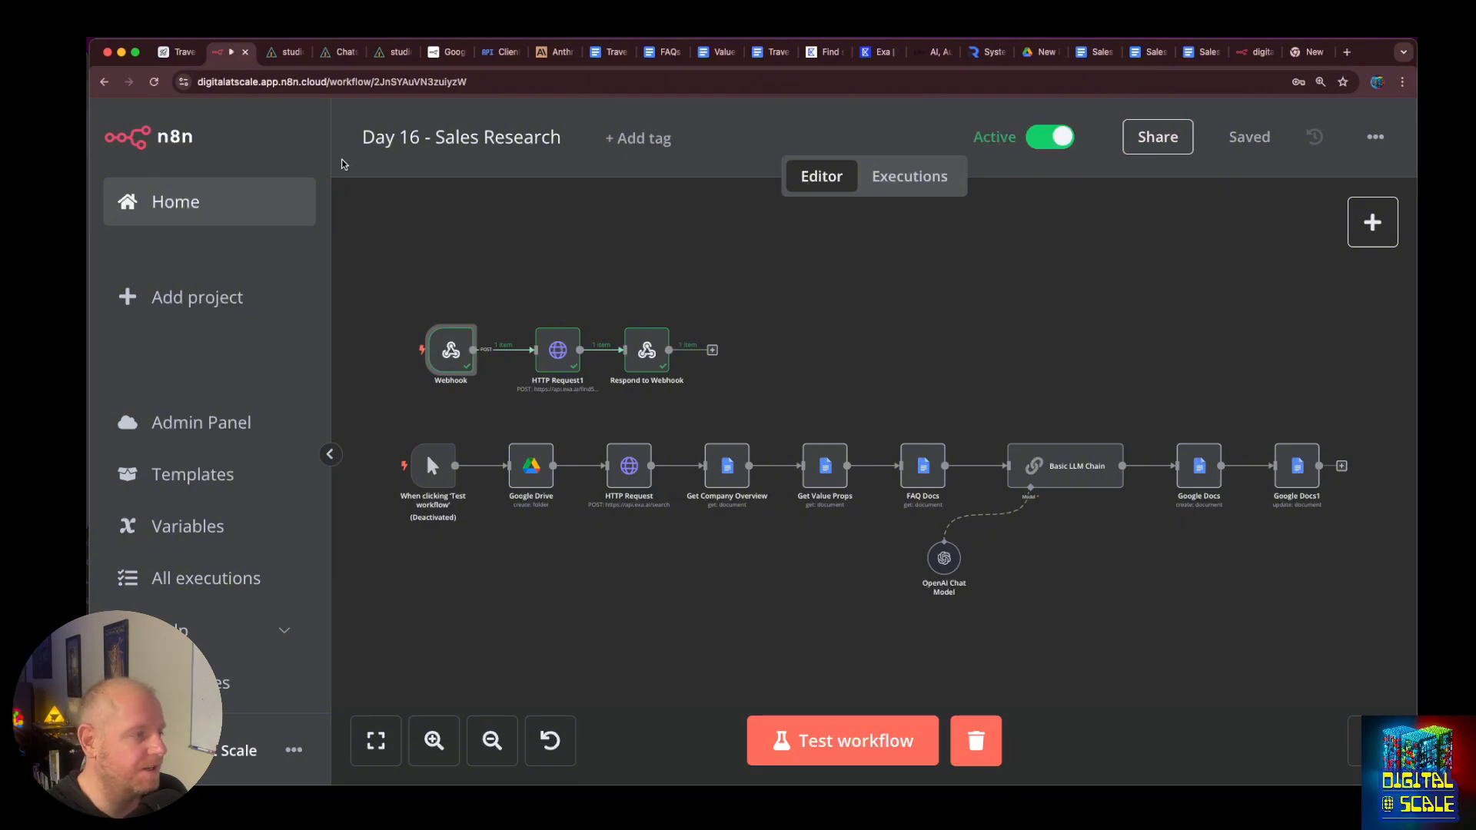
Clear the Sales Sidekick's chat history in AnswerAI Studio and write the question "what is the competitive landscape for n8n.io".
{"action": "left_click", "coordinate": [278, 52]}
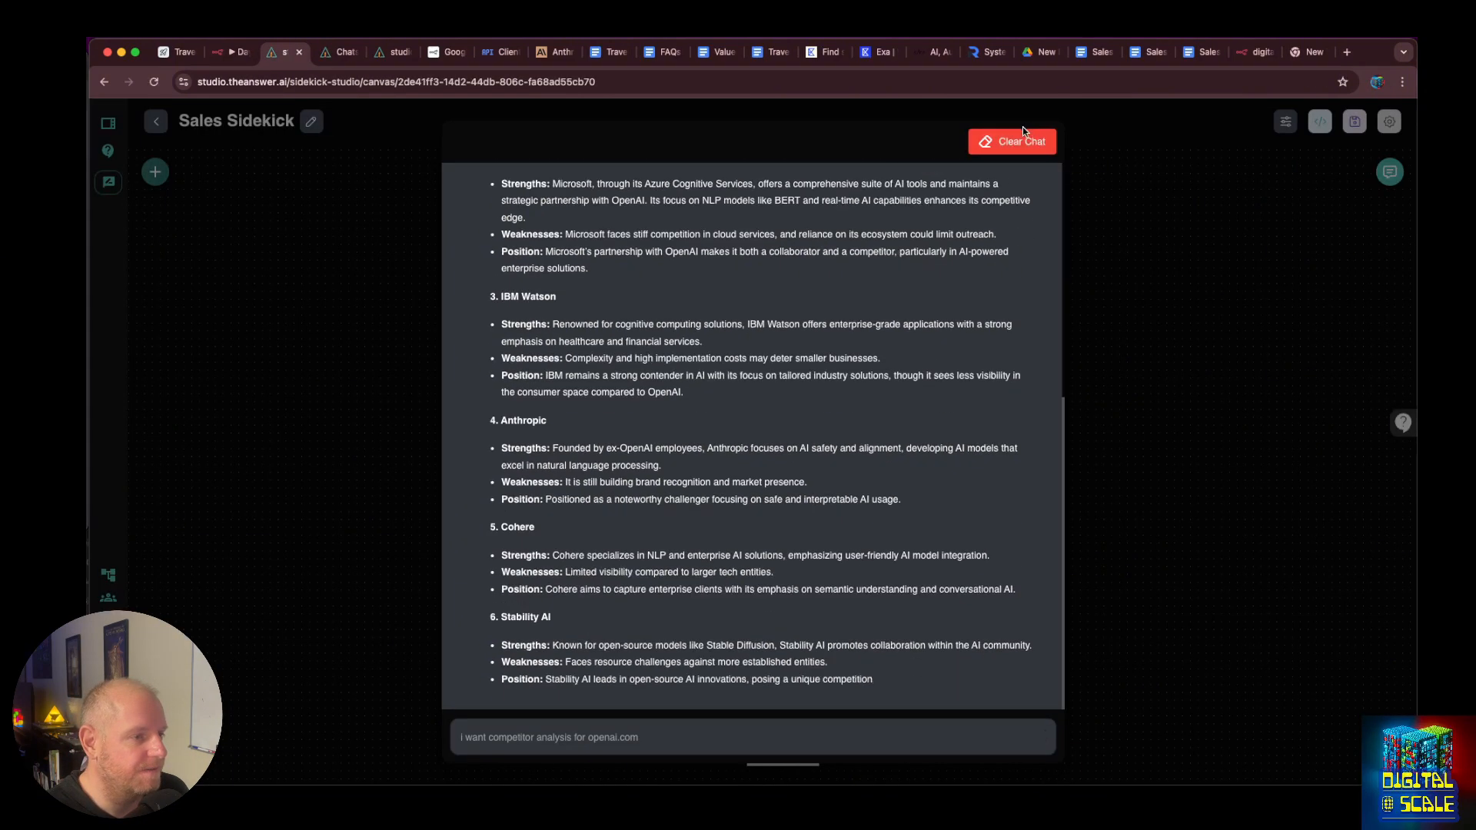
{"action": "left_click", "coordinate": [1019, 141]}
{"action": "left_click", "coordinate": [879, 475]}
{"action": "left_click", "coordinate": [614, 736]}
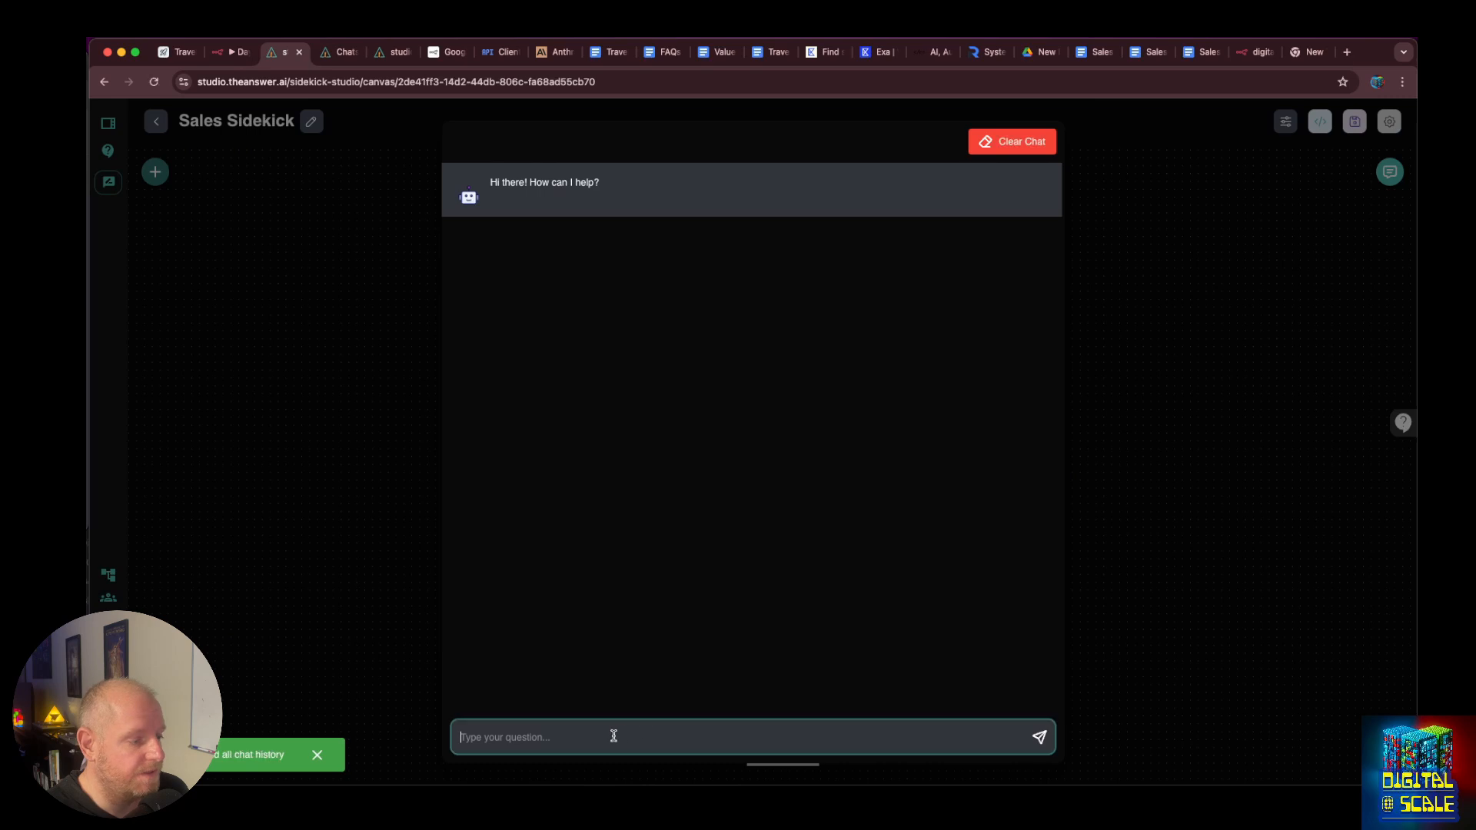
{"action": "type", "text": "what is t"}
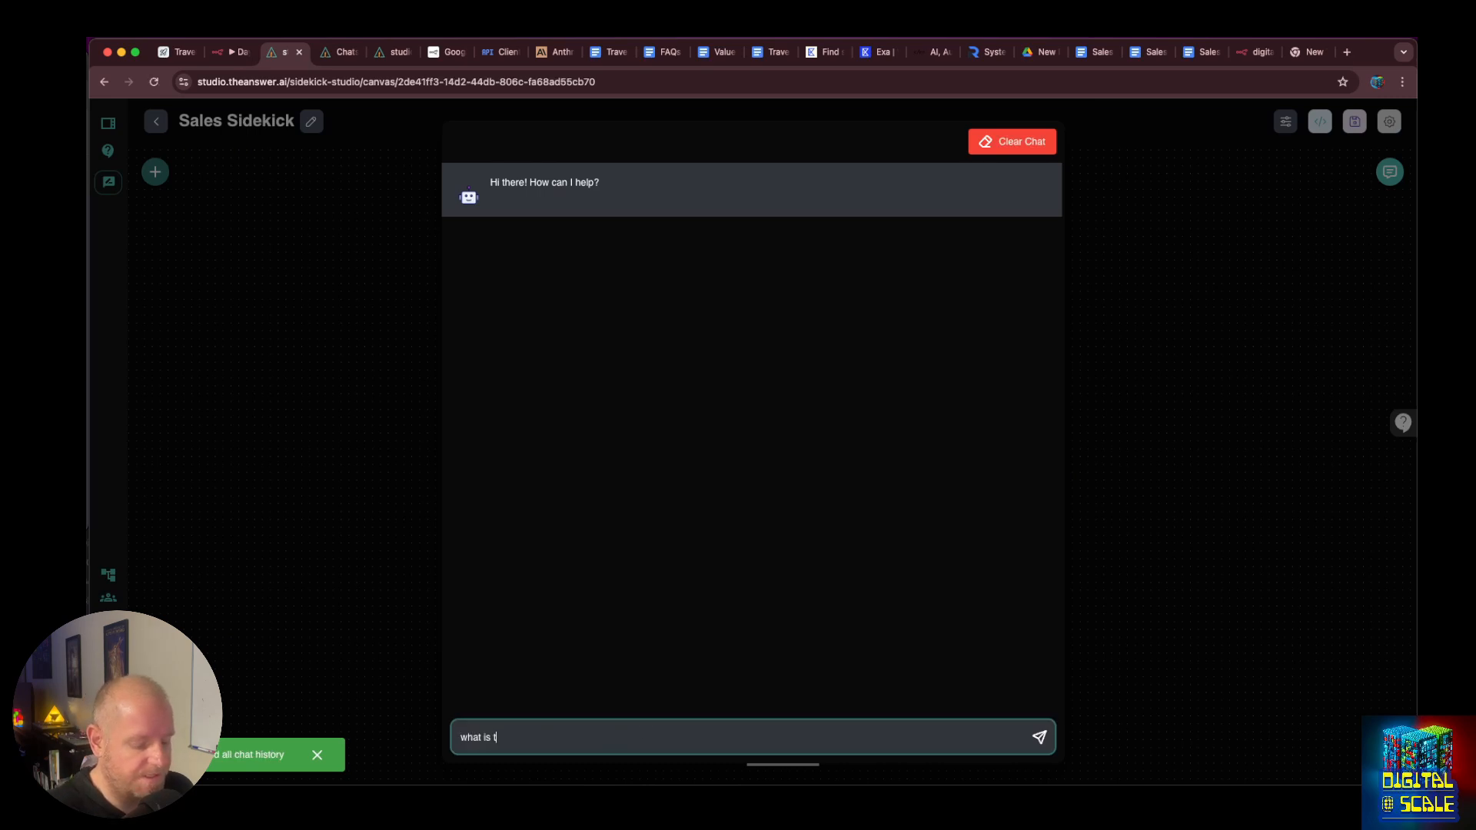
{"action": "type", "text": "he compe"}
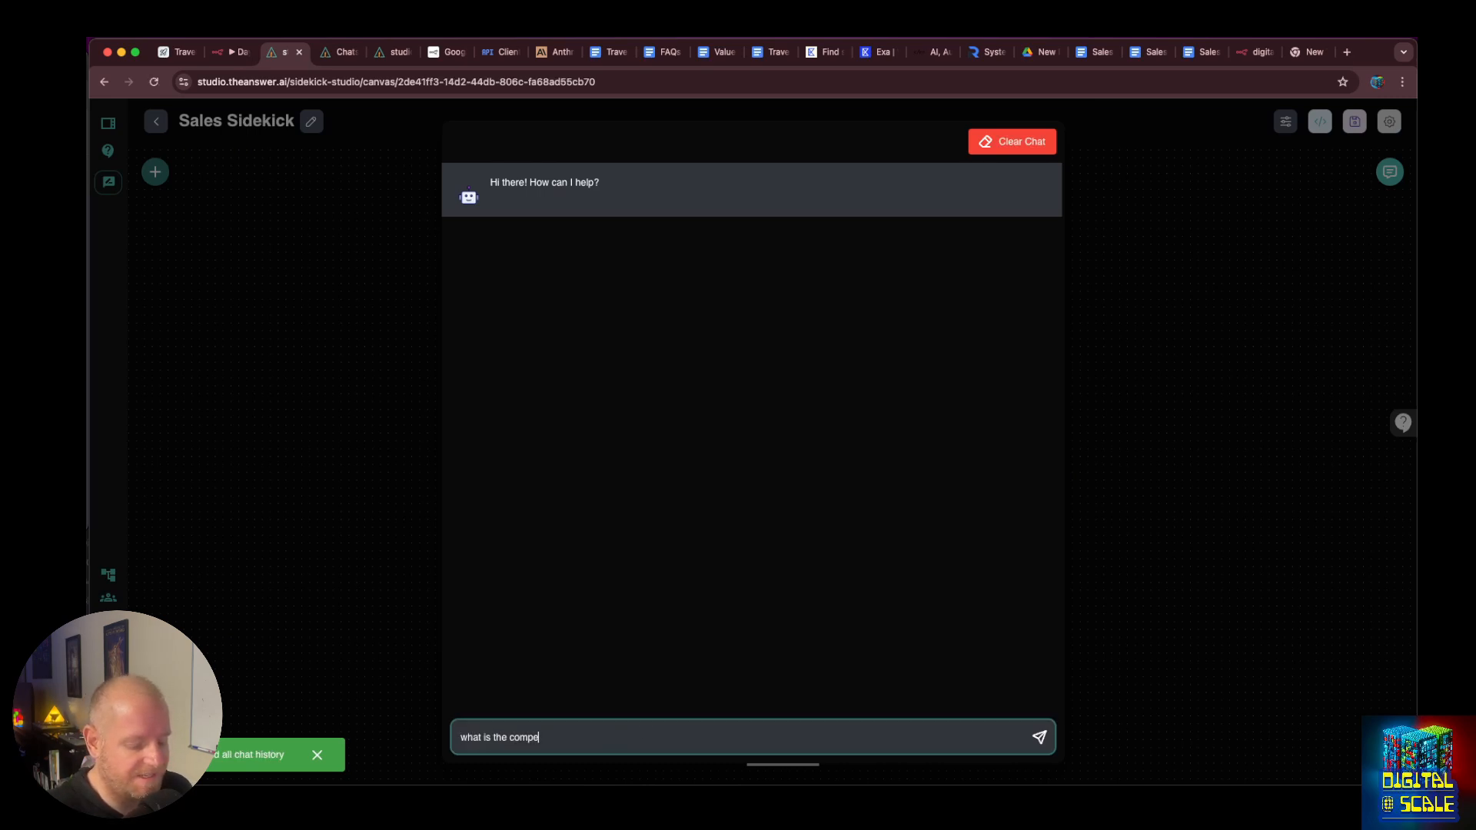
{"action": "type", "text": "titive landscape for n8n.io"}
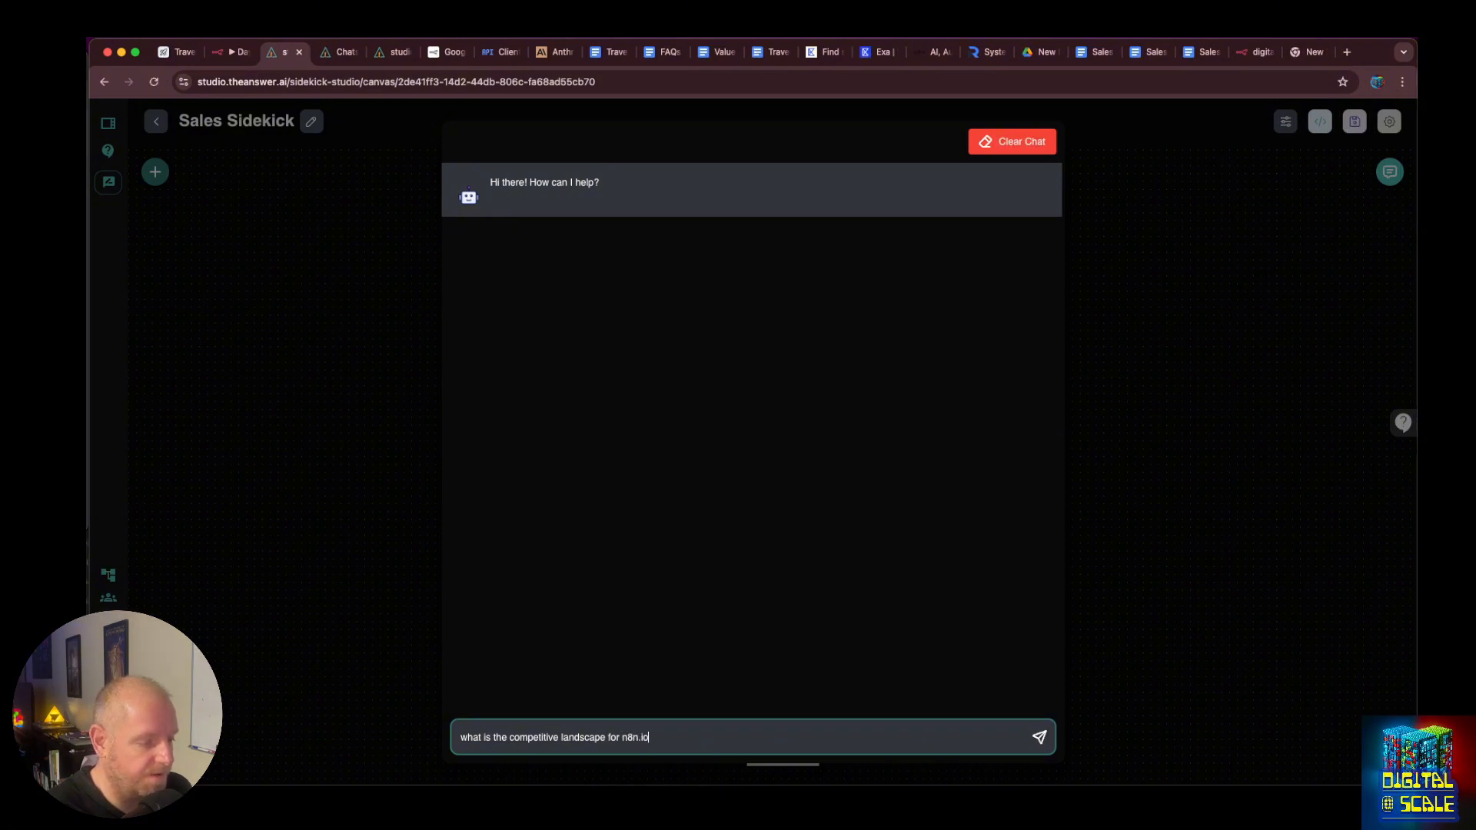
Look up n8n's website address in a new browser tab.
{"action": "key", "text": "super+t"}
{"action": "type", "text": "n8n"}
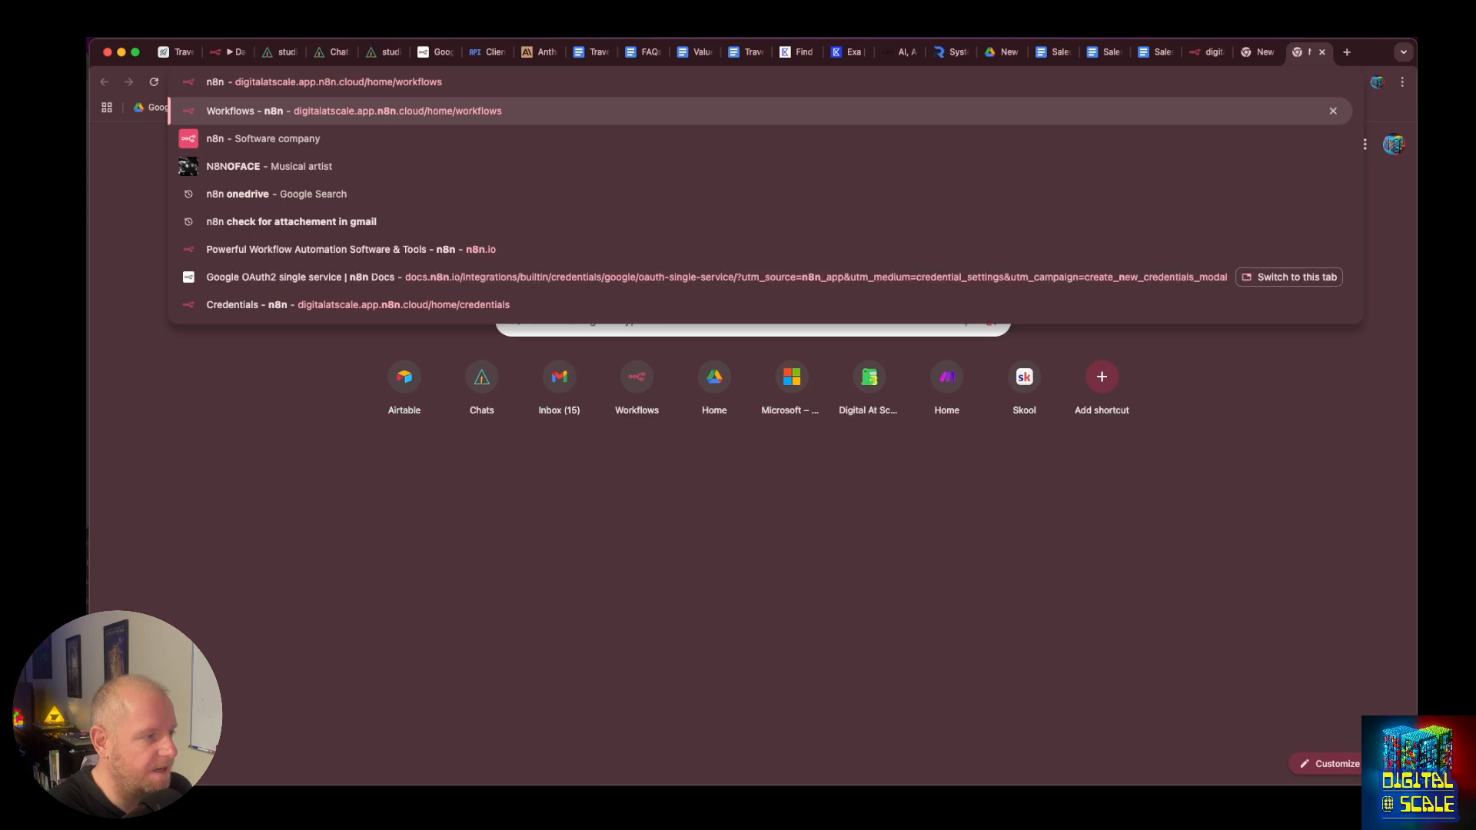
{"action": "key", "text": "BackSpace"}
{"action": "key", "text": "BackSpace"}
{"action": "key", "text": "BackSpace"}
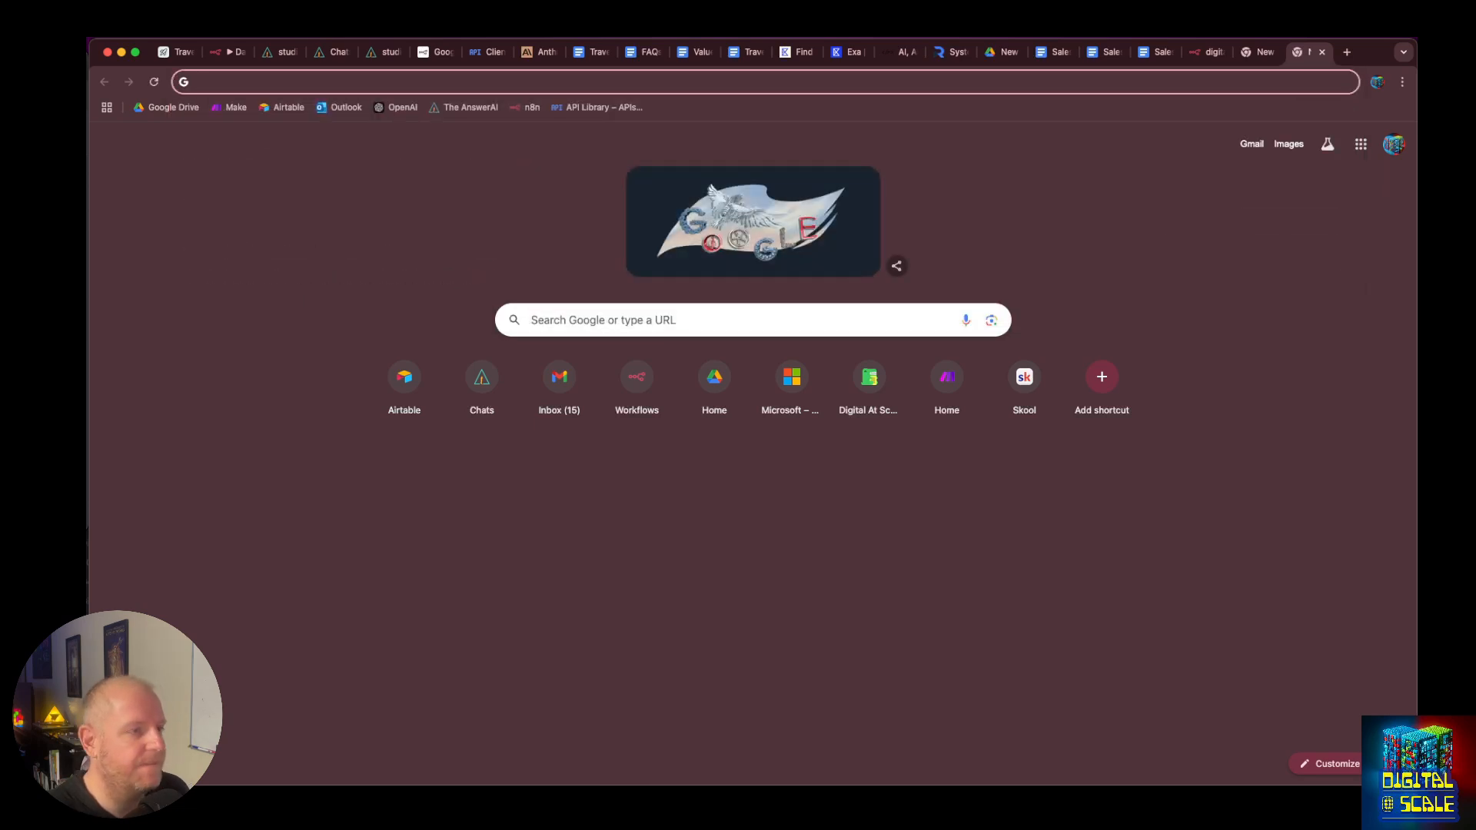
Send the n8n.io question in the Sales Sidekick chat and review the competitive analysis and next-step options in the answer.
{"action": "left_click", "coordinate": [280, 51]}
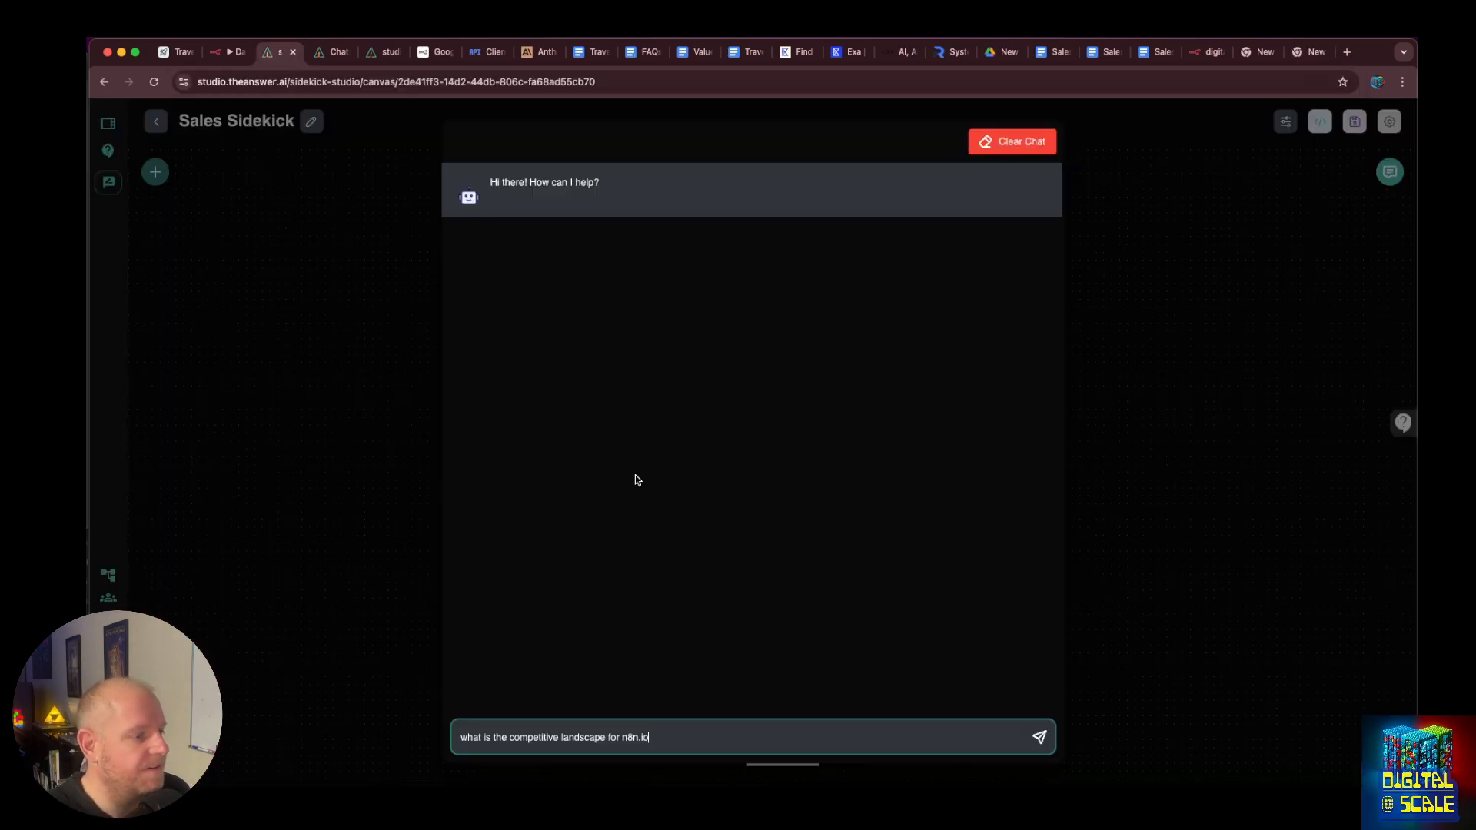
{"action": "key", "text": "Return"}
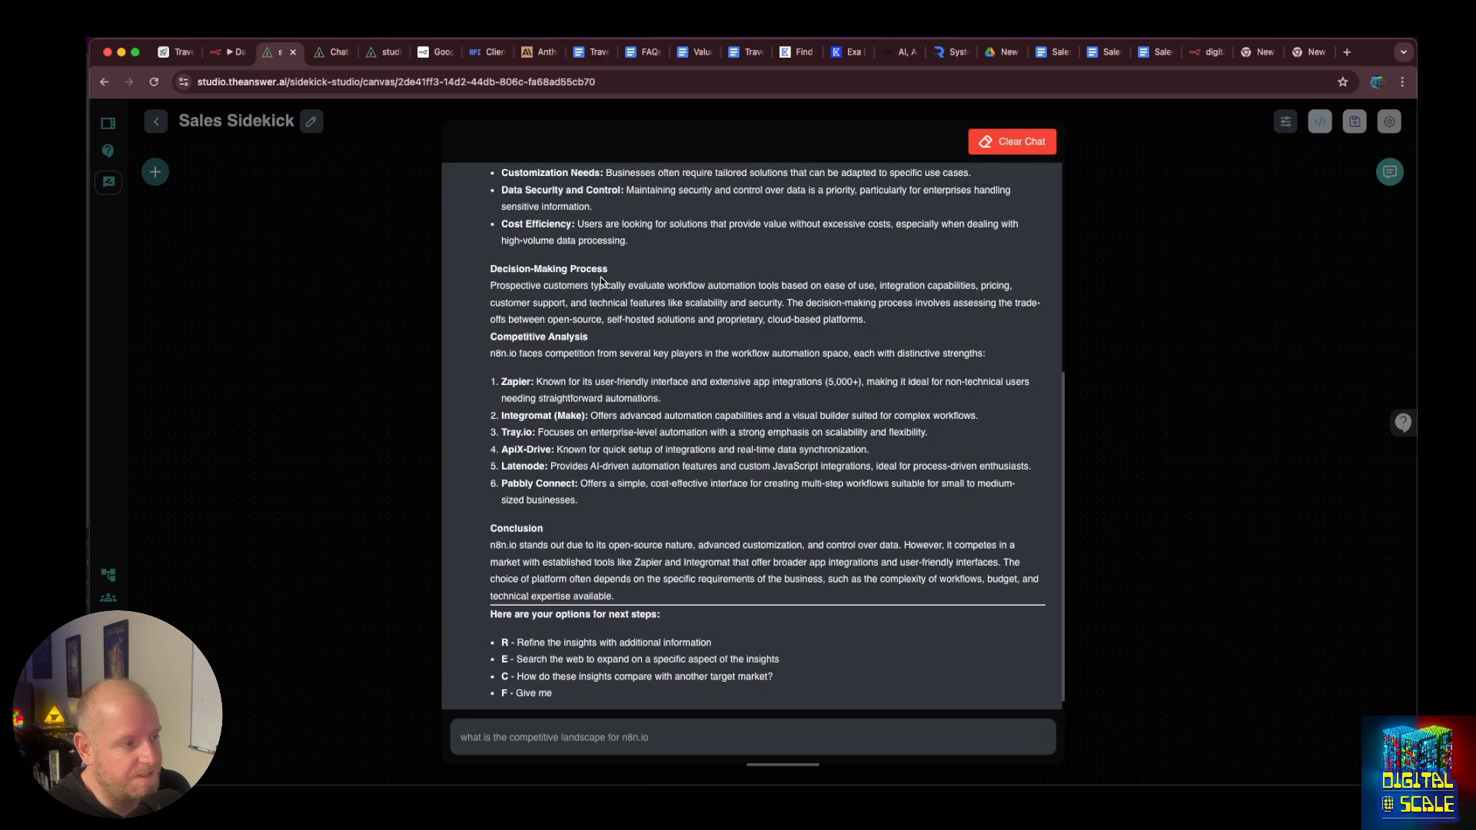
{"action": "scroll", "coordinate": [648, 354], "scroll_direction": "up", "scroll_amount": 3}
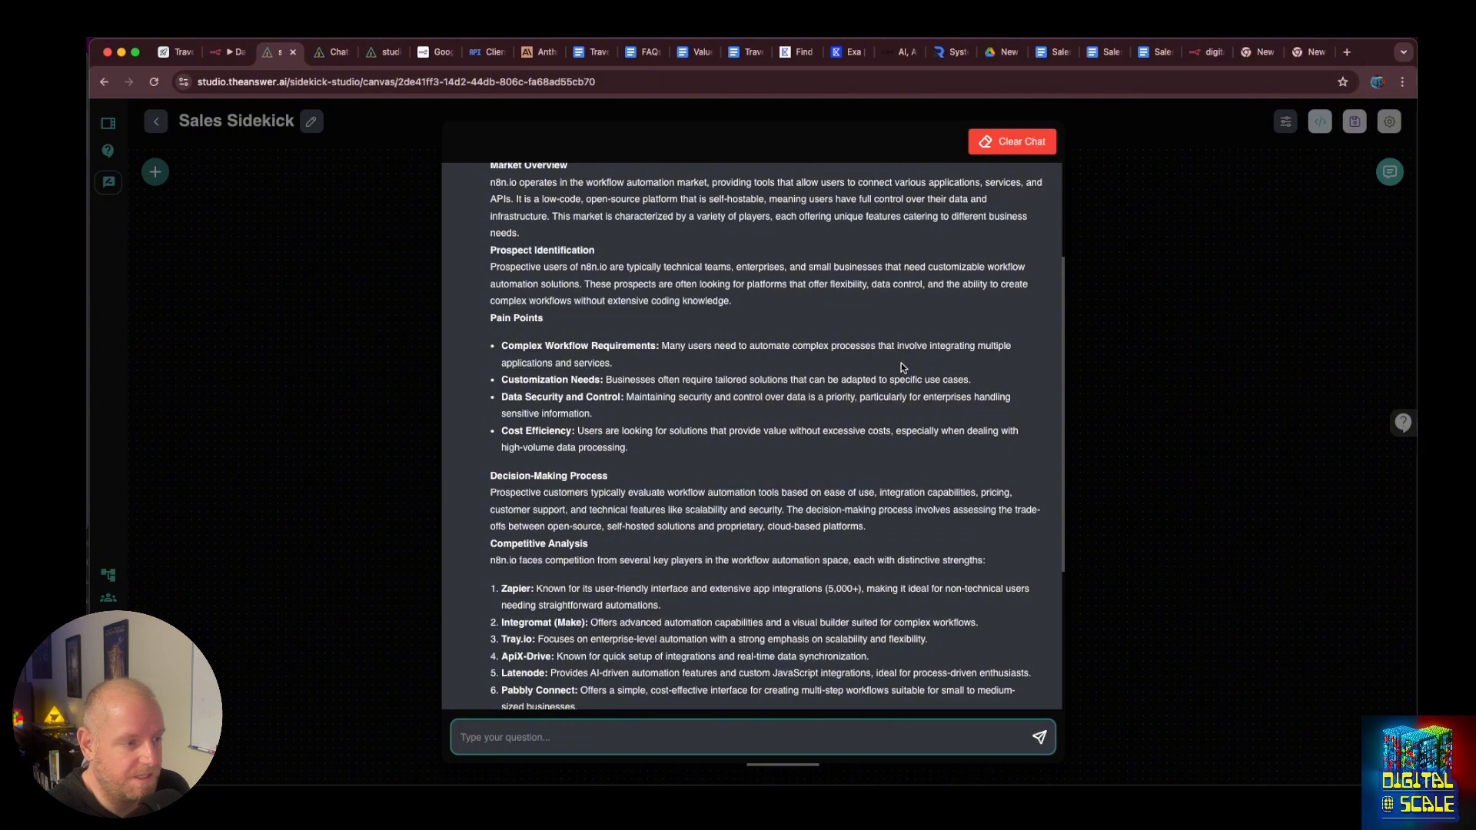
{"action": "scroll", "coordinate": [593, 385], "scroll_direction": "down", "scroll_amount": 2}
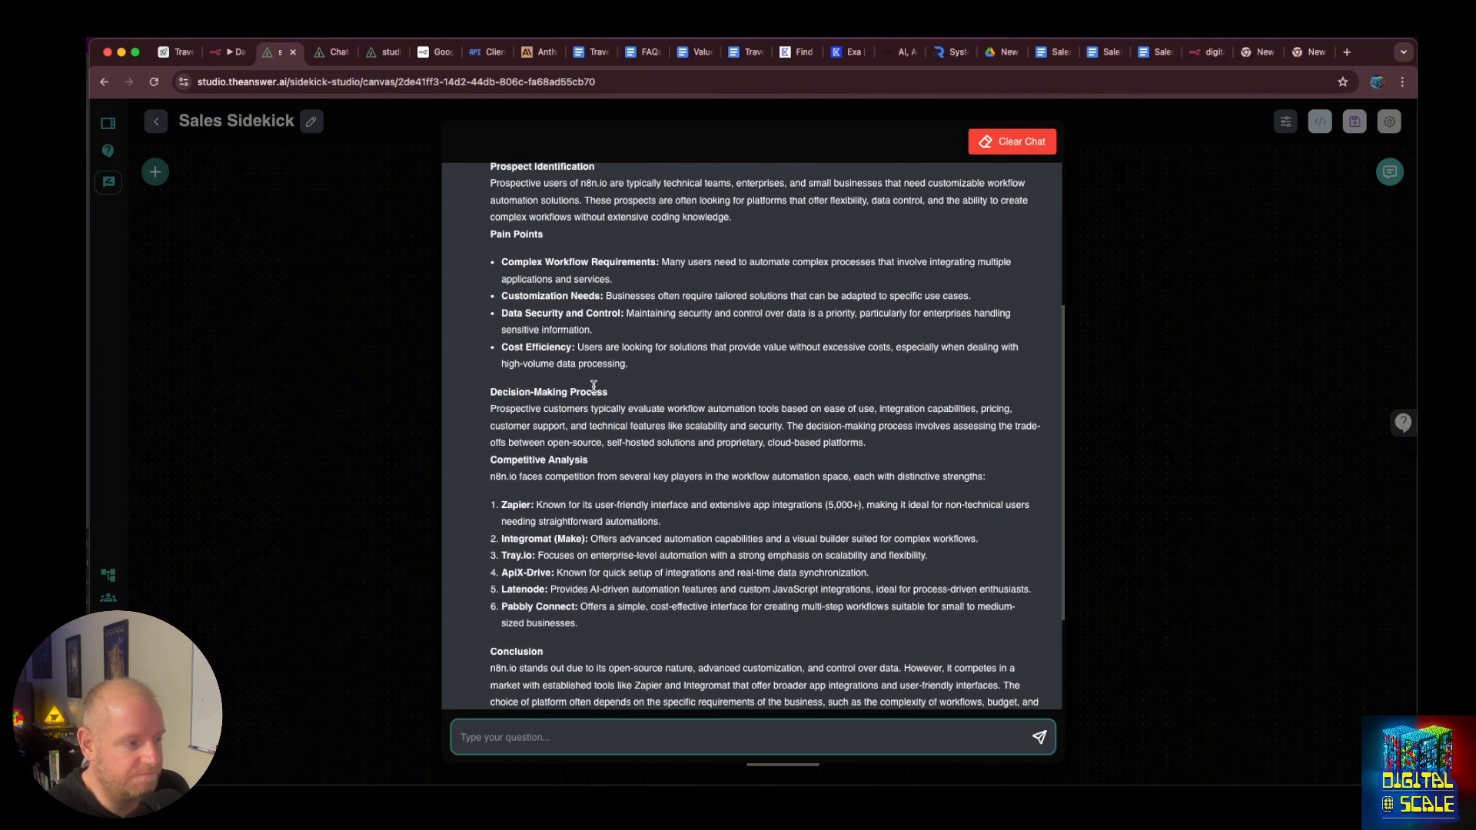
{"action": "scroll", "coordinate": [594, 382], "scroll_direction": "down", "scroll_amount": 3}
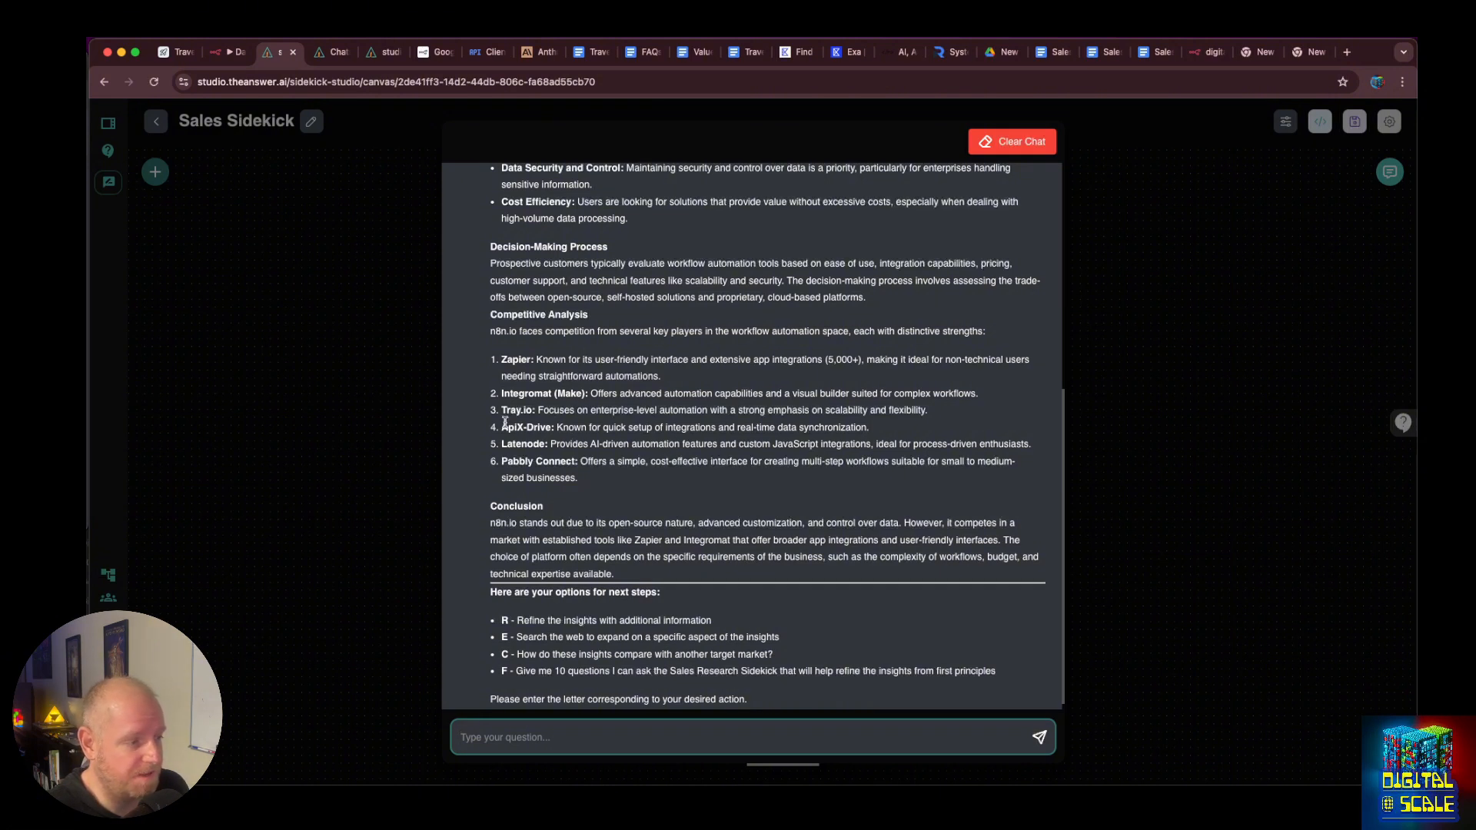
{"action": "left_click_drag", "start_coordinate": [497, 409], "coordinate": [555, 468]}
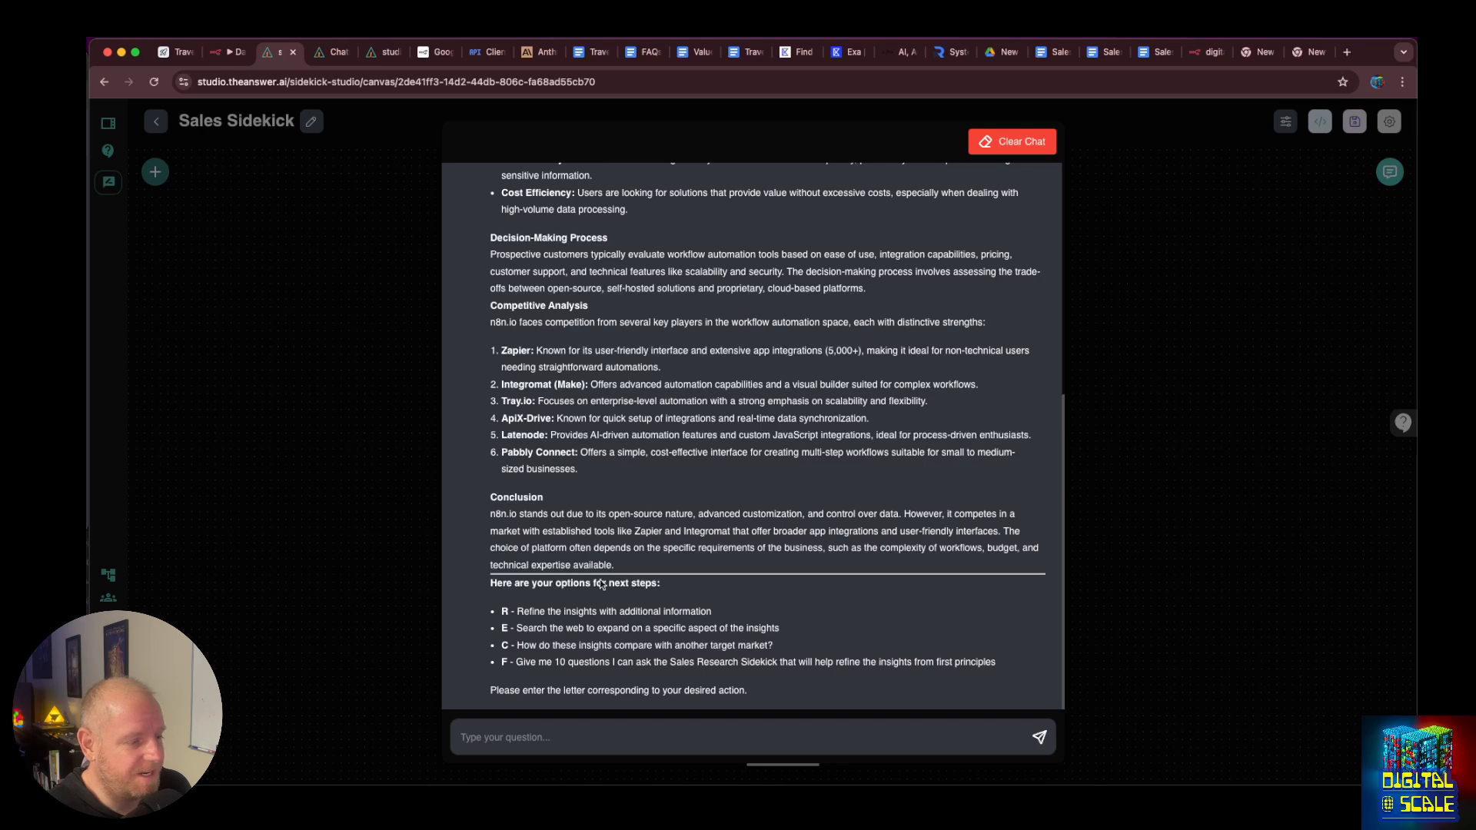
{"action": "left_click", "coordinate": [1197, 213]}
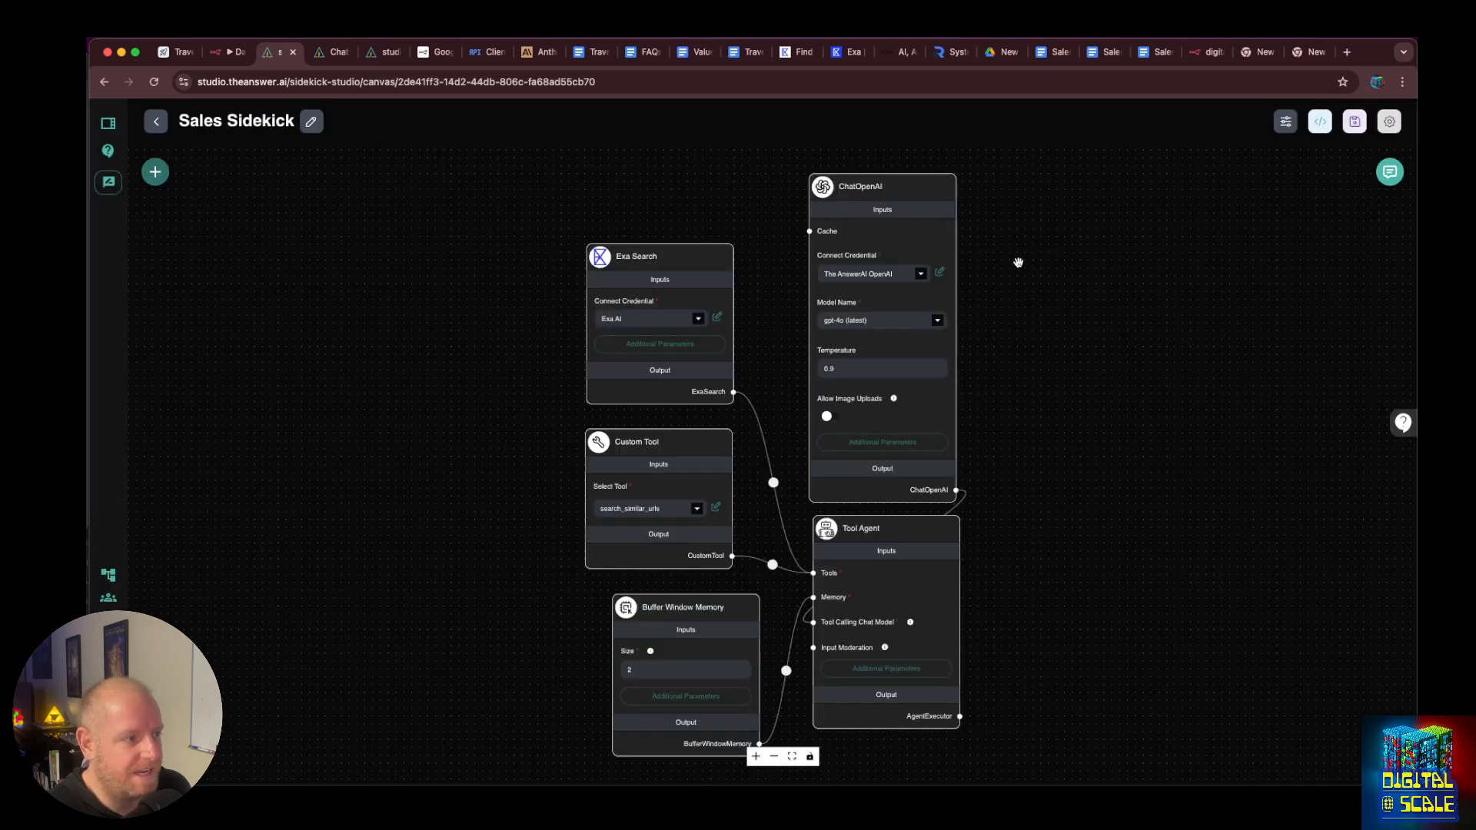